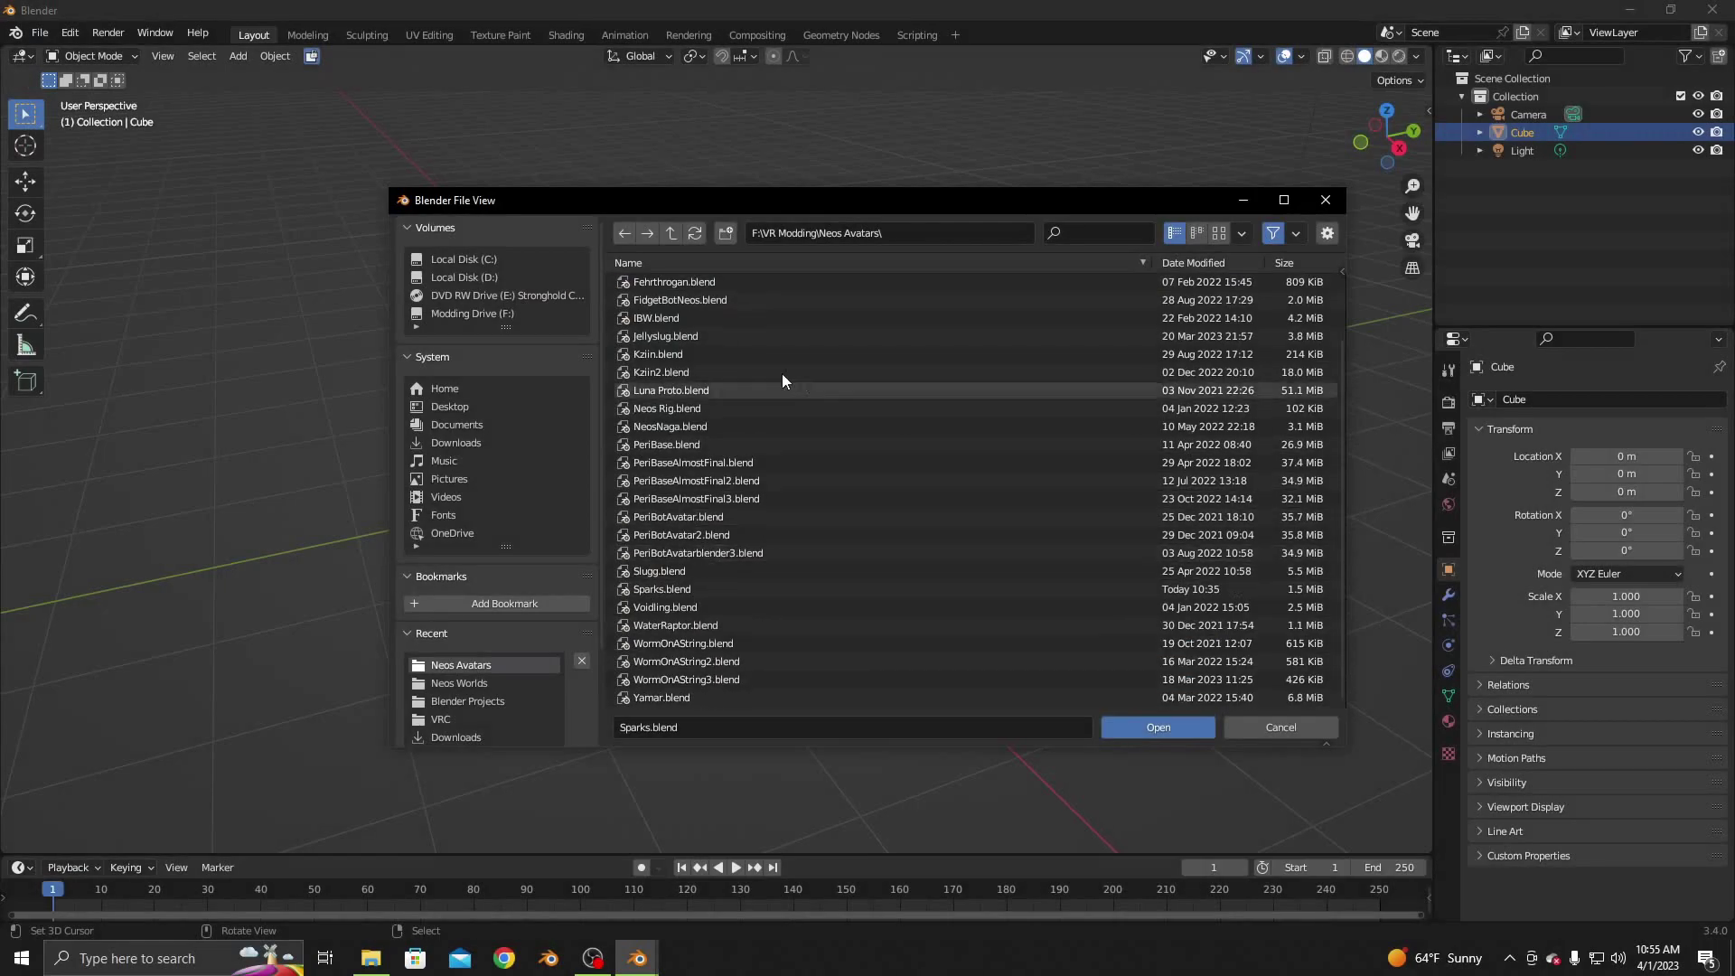
Open Plushies.blend from the Neos Worlds folder on F:\VR Modding
{"action": "scroll", "coordinate": [777, 371], "scroll_direction": "down", "scroll_amount": 2}
{"action": "left_click", "coordinate": [670, 232]}
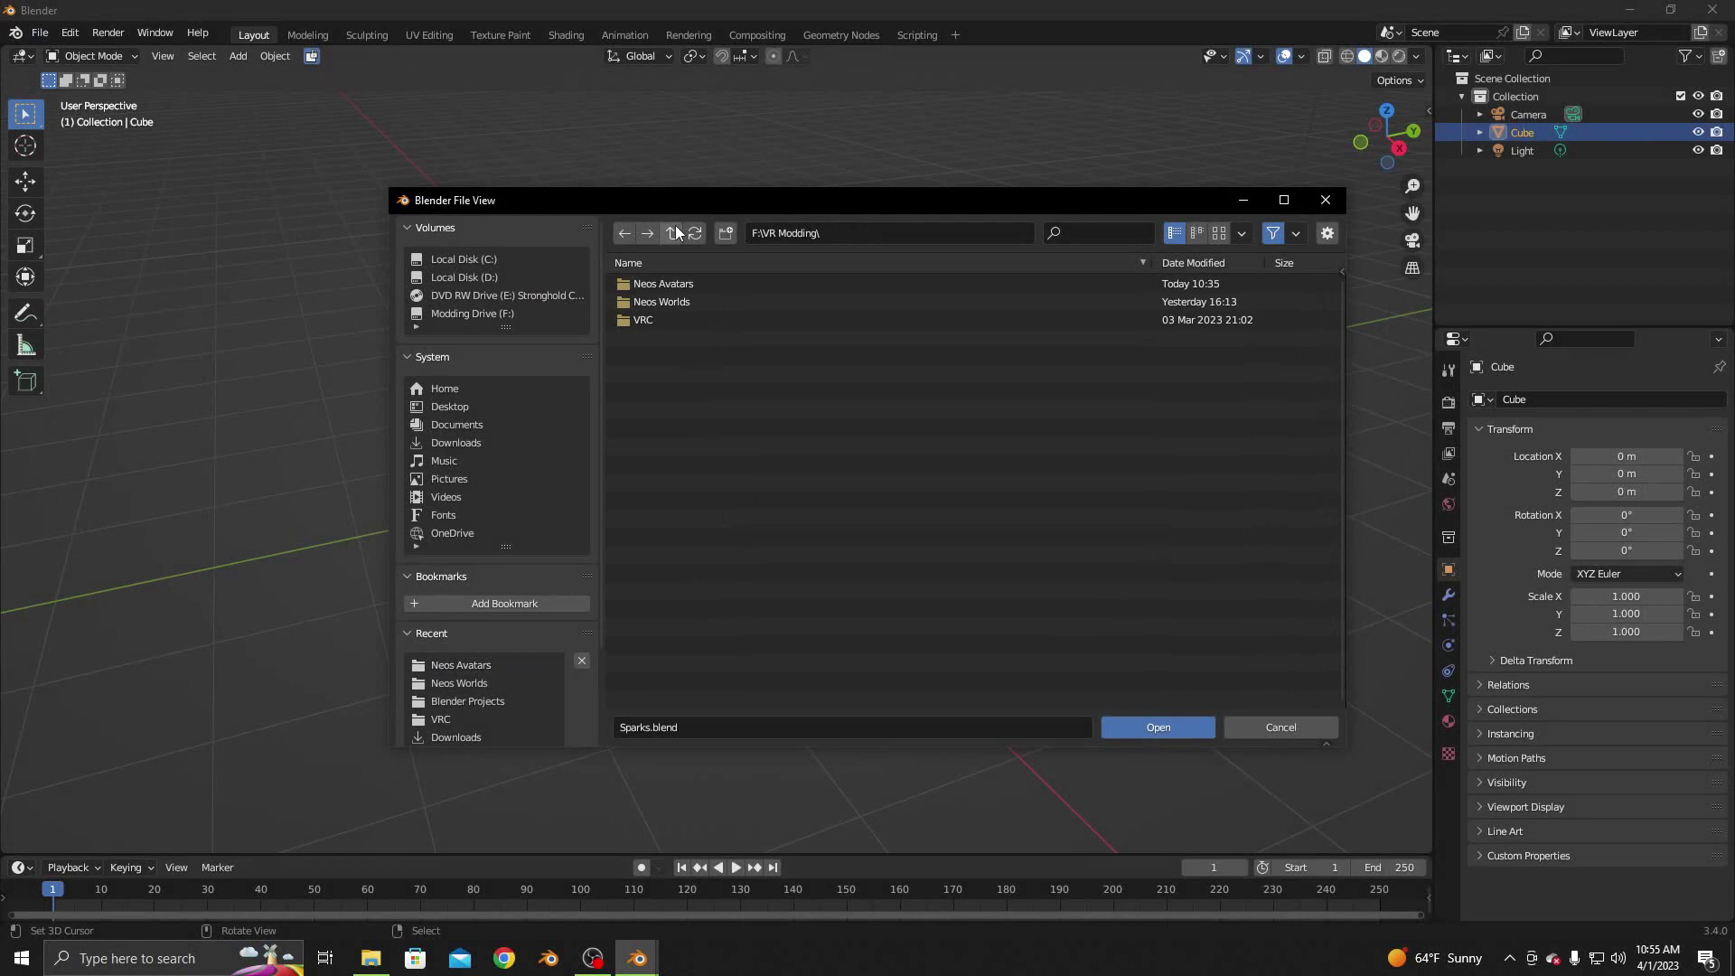
{"action": "double_click", "coordinate": [659, 301]}
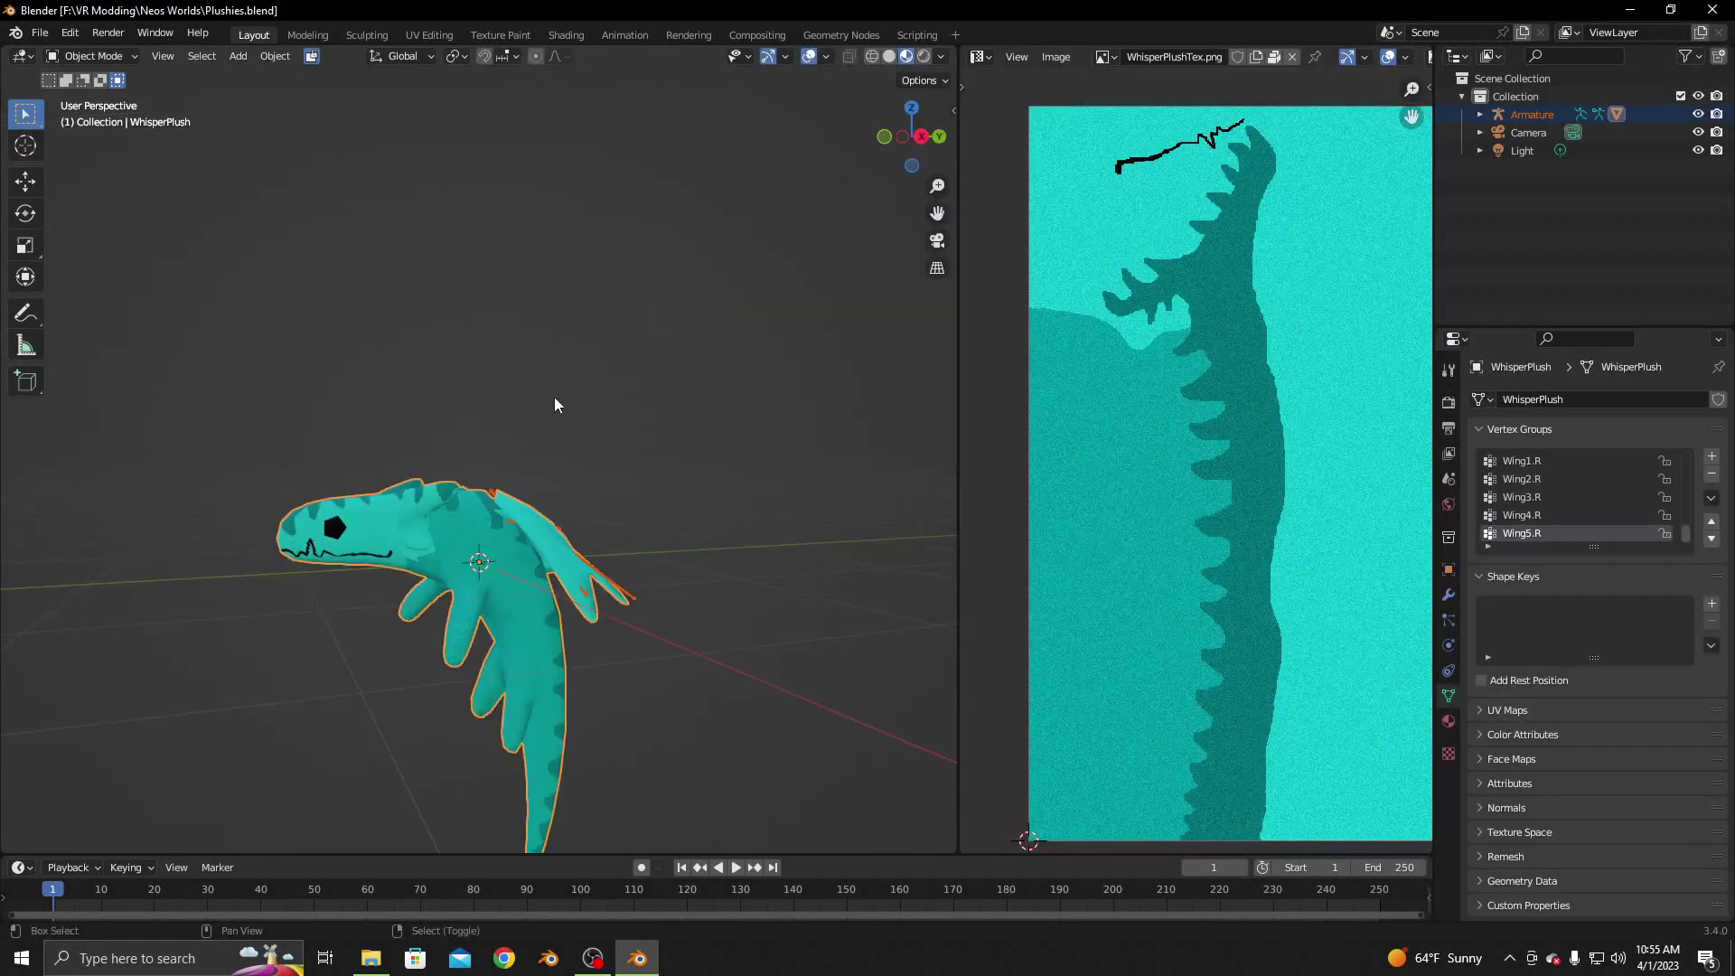
Add a second, empty collection in the Outliner
{"action": "mouse_move", "coordinate": [557, 403]}
{"action": "middle_mouse_down"}
{"action": "mouse_move", "coordinate": [639, 364]}
{"action": "mouse_move", "coordinate": [614, 376]}
{"action": "middle_mouse_up"}
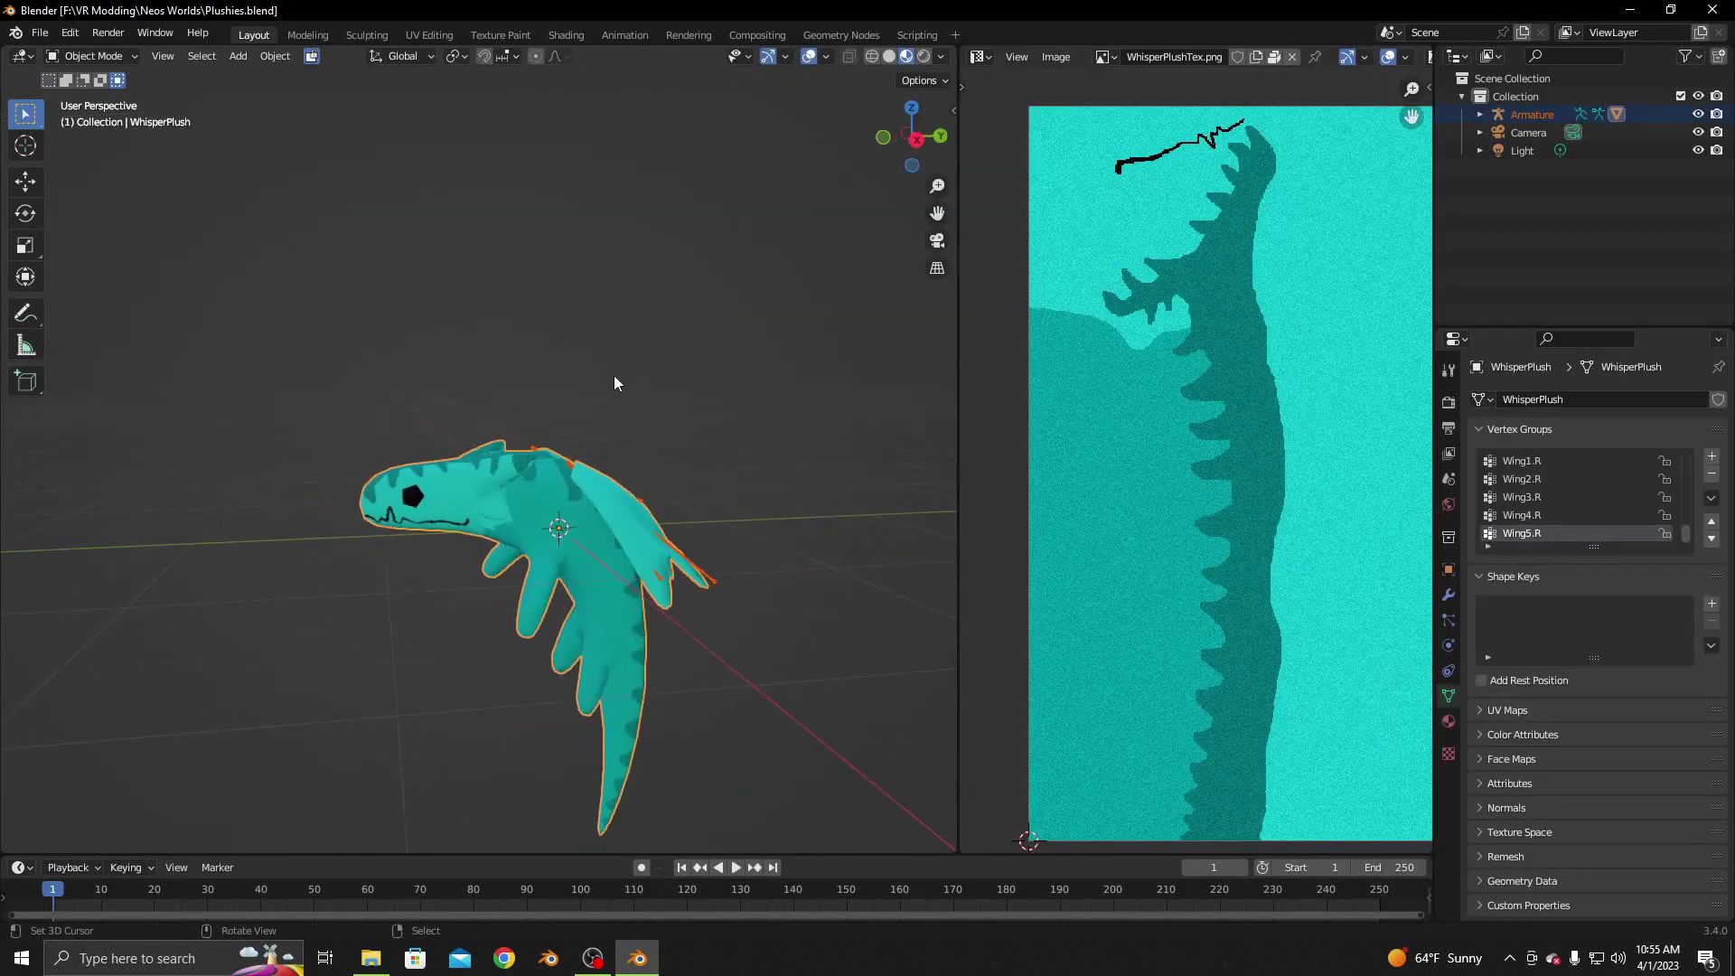
{"action": "key", "text": "m"}
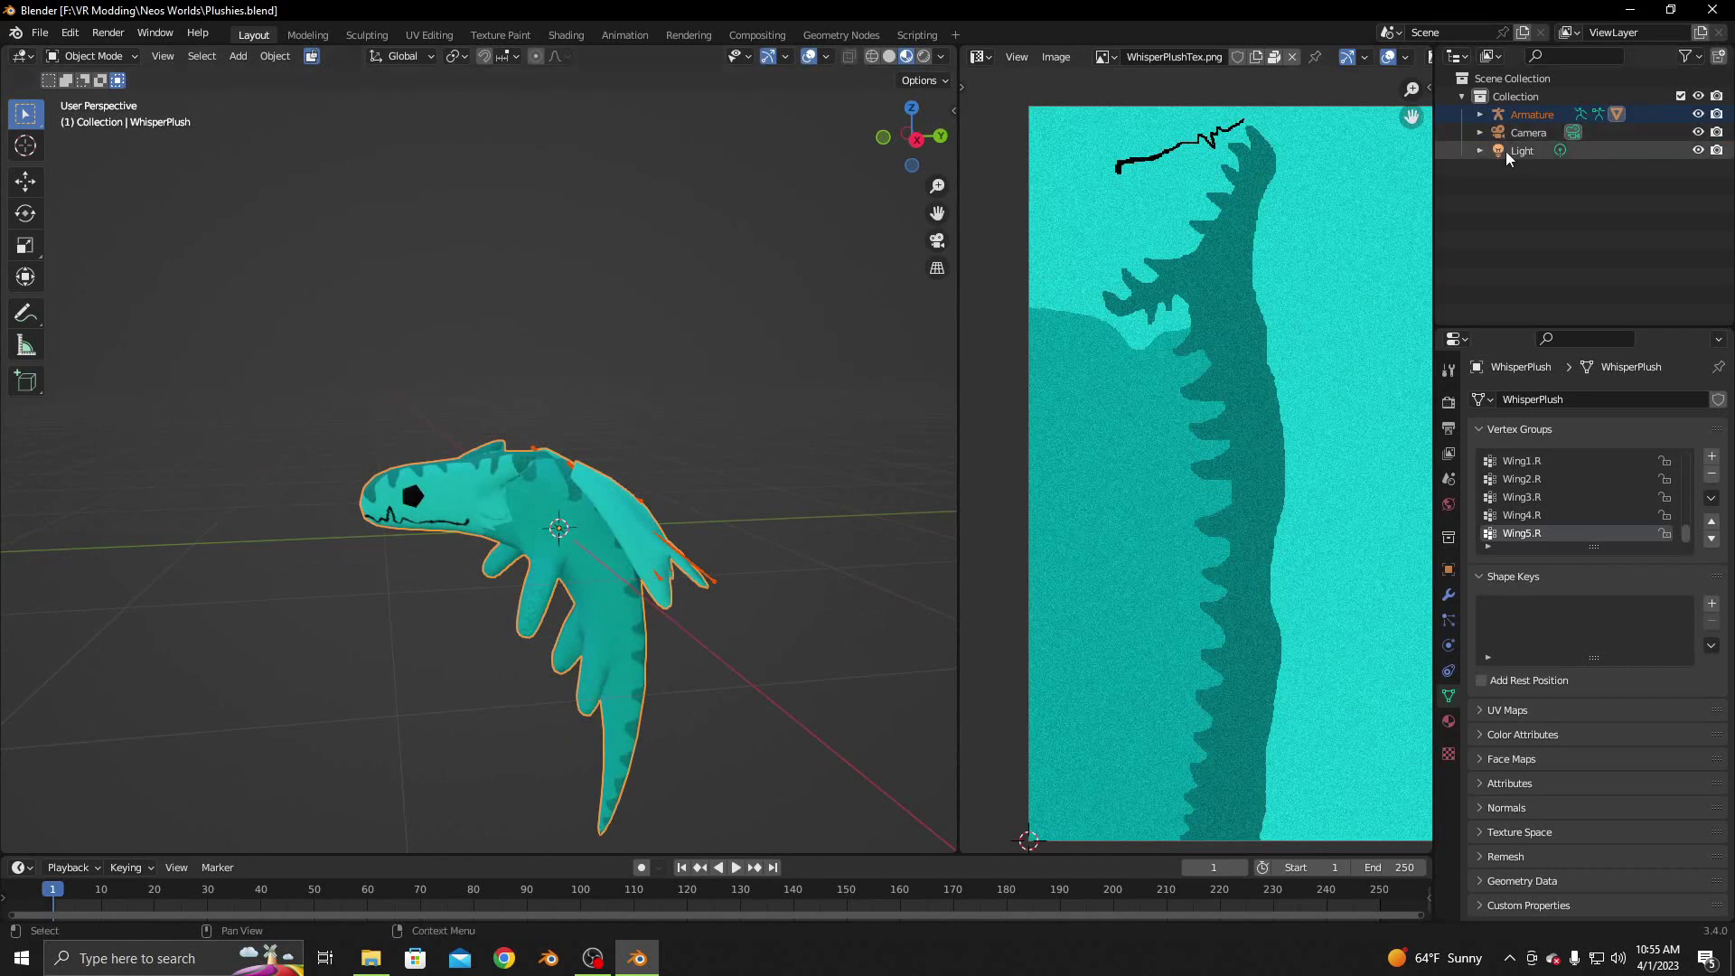
{"action": "right_click", "coordinate": [1516, 79]}
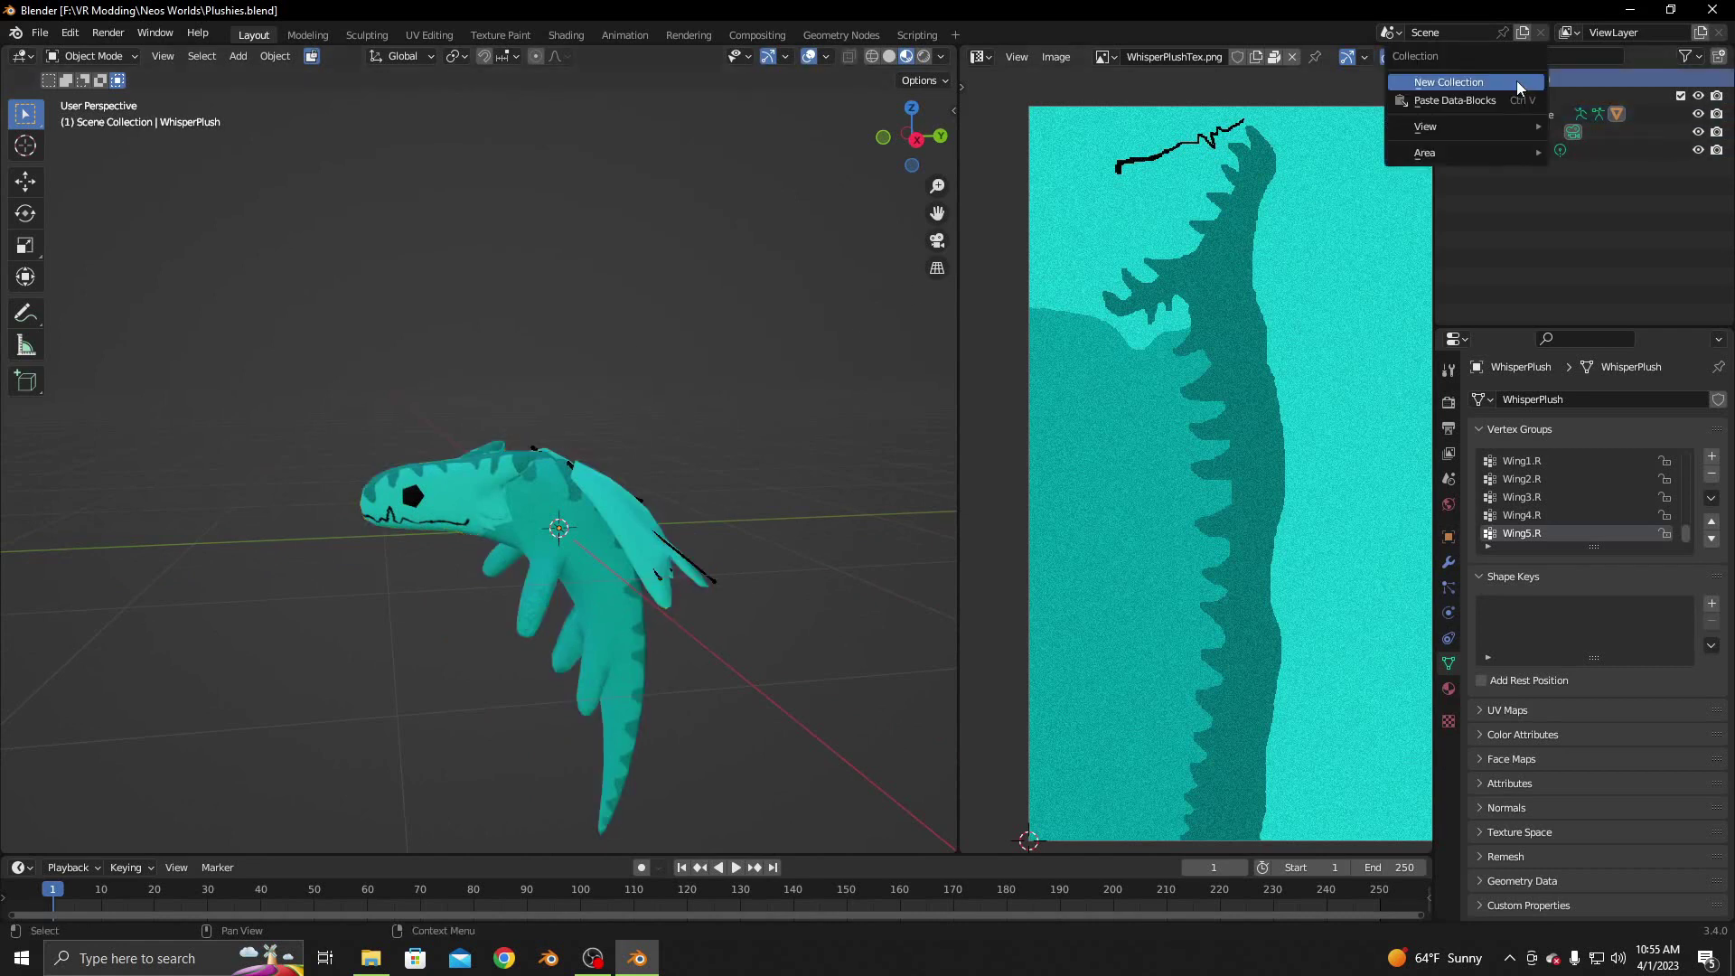
{"action": "left_click", "coordinate": [1516, 79]}
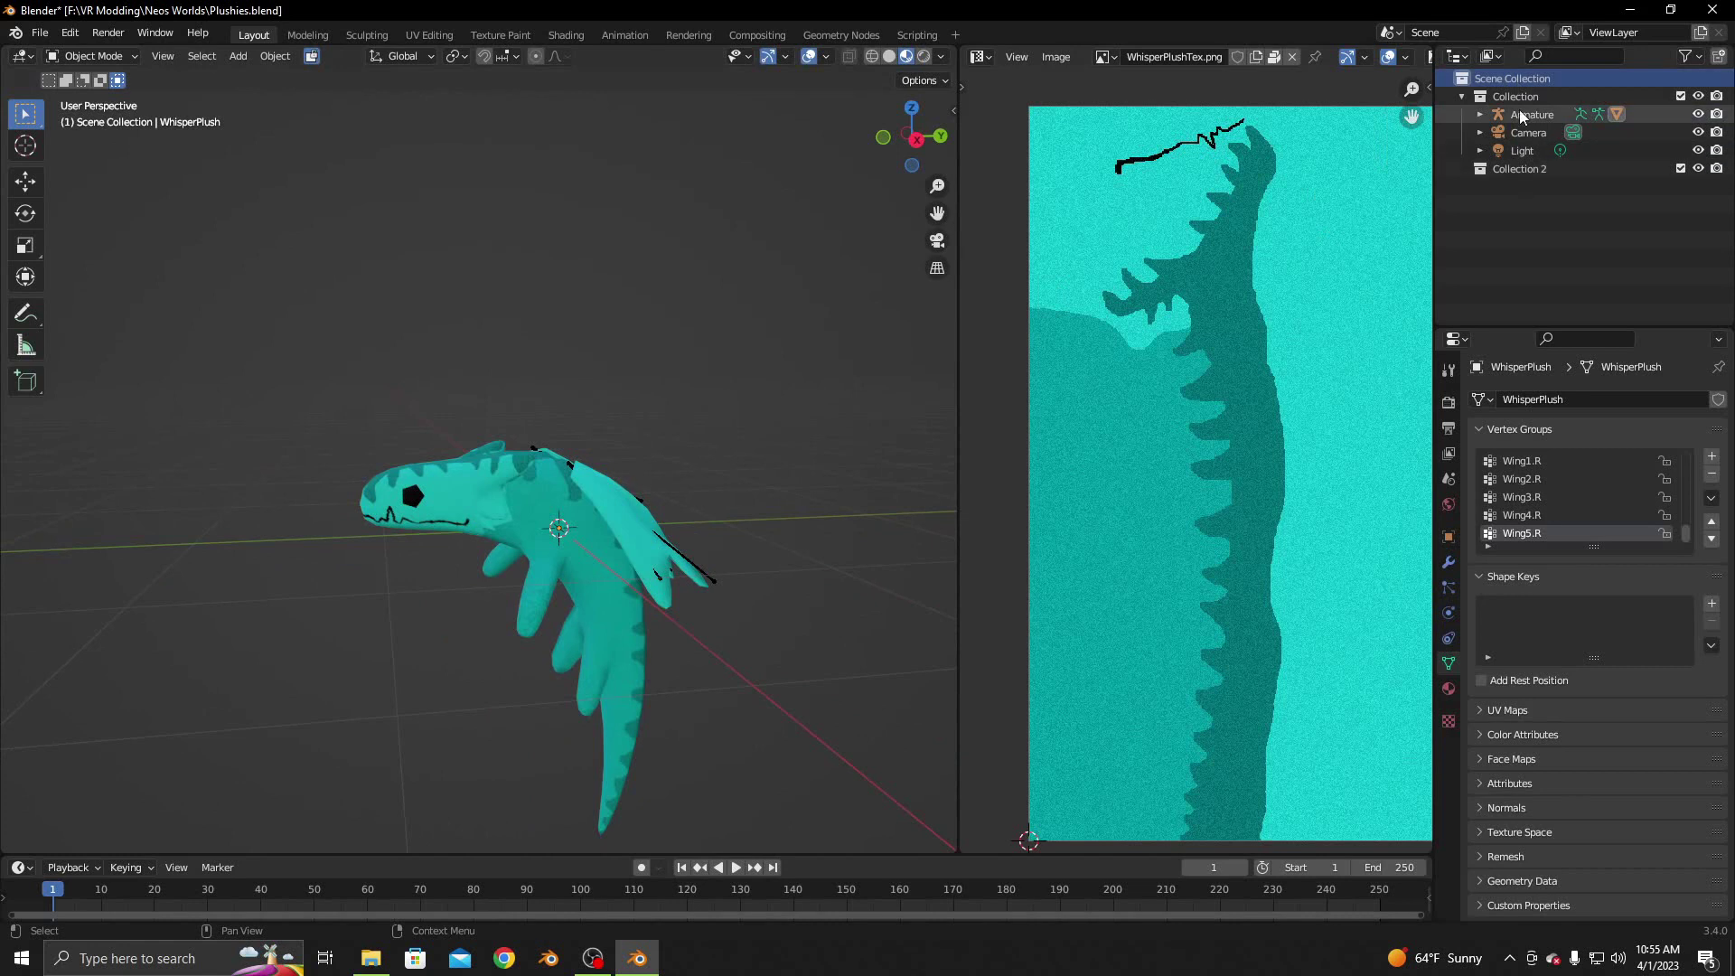
Rename the original collection to Whisper
{"action": "double_click", "coordinate": [1514, 96]}
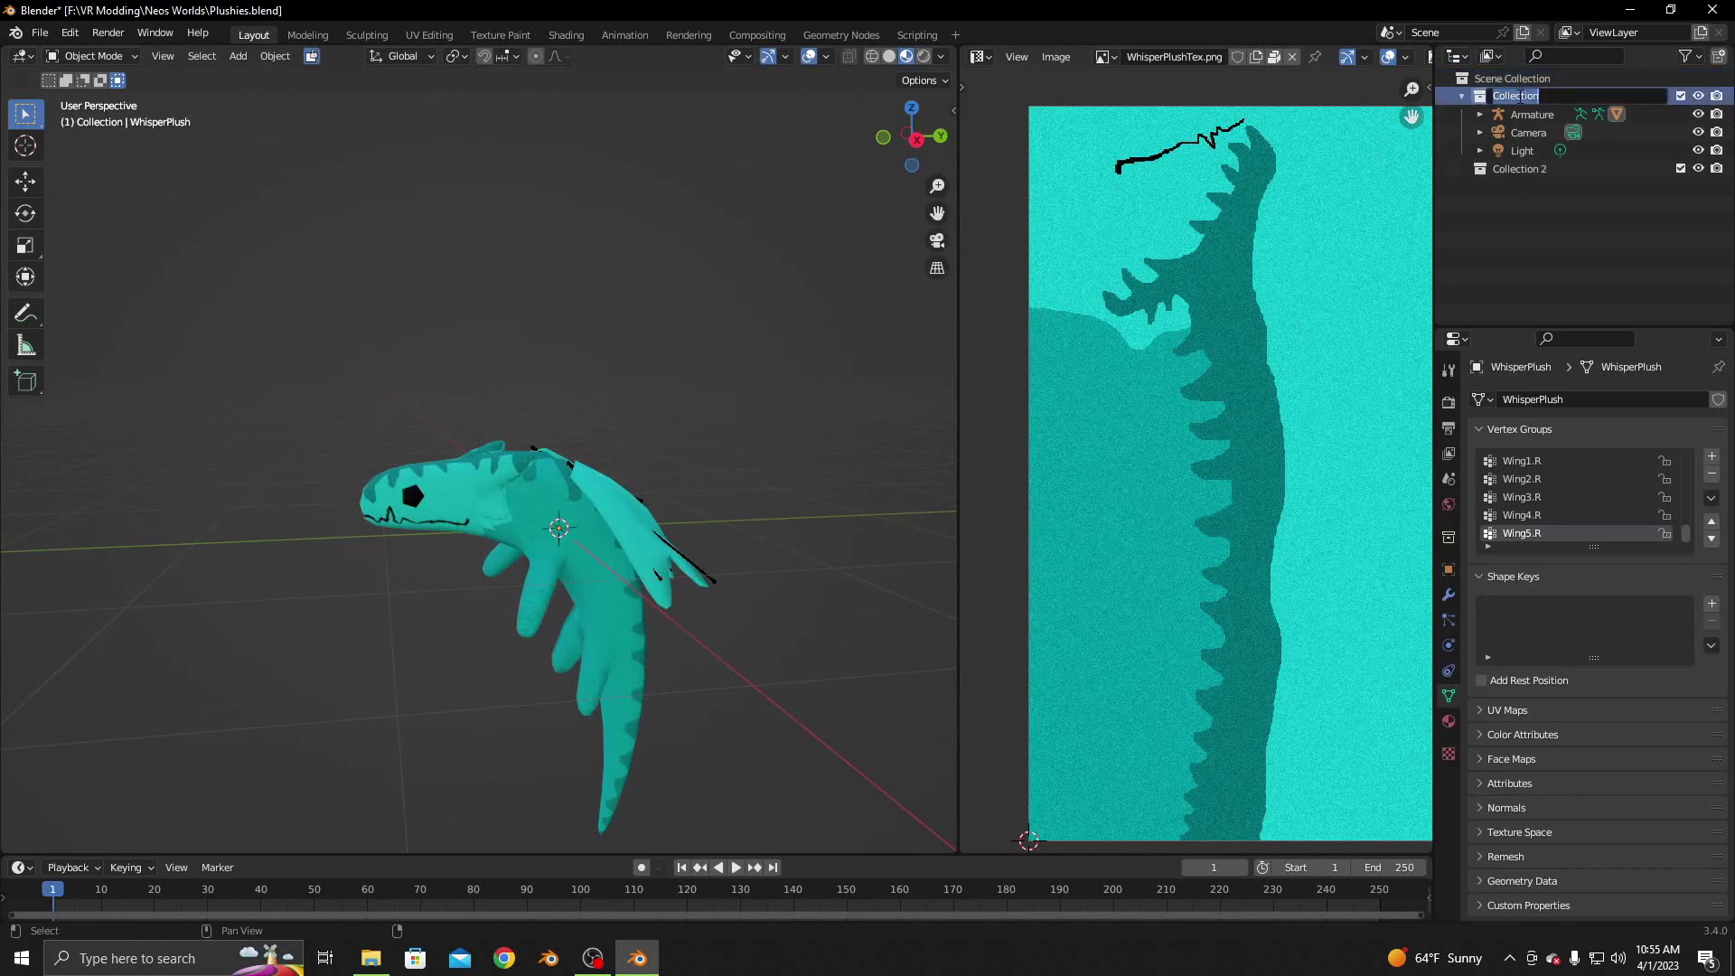
{"action": "type", "text": "Whsiper"}
{"action": "key", "text": "Return"}
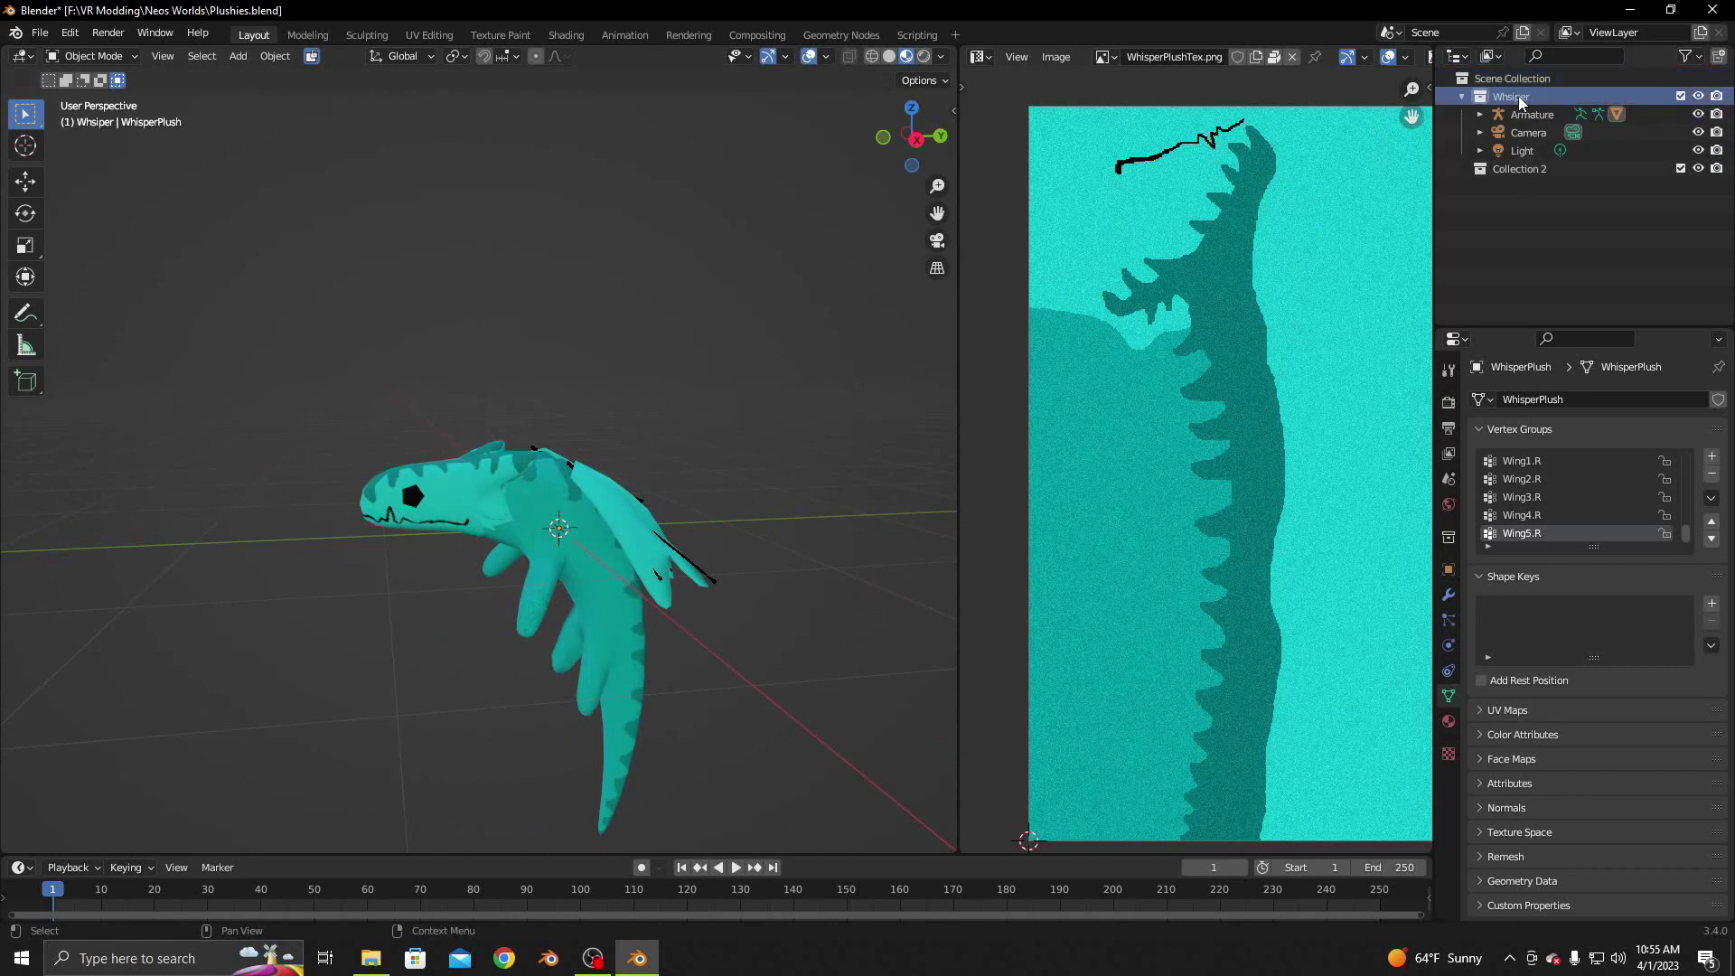
{"action": "double_click", "coordinate": [1521, 99]}
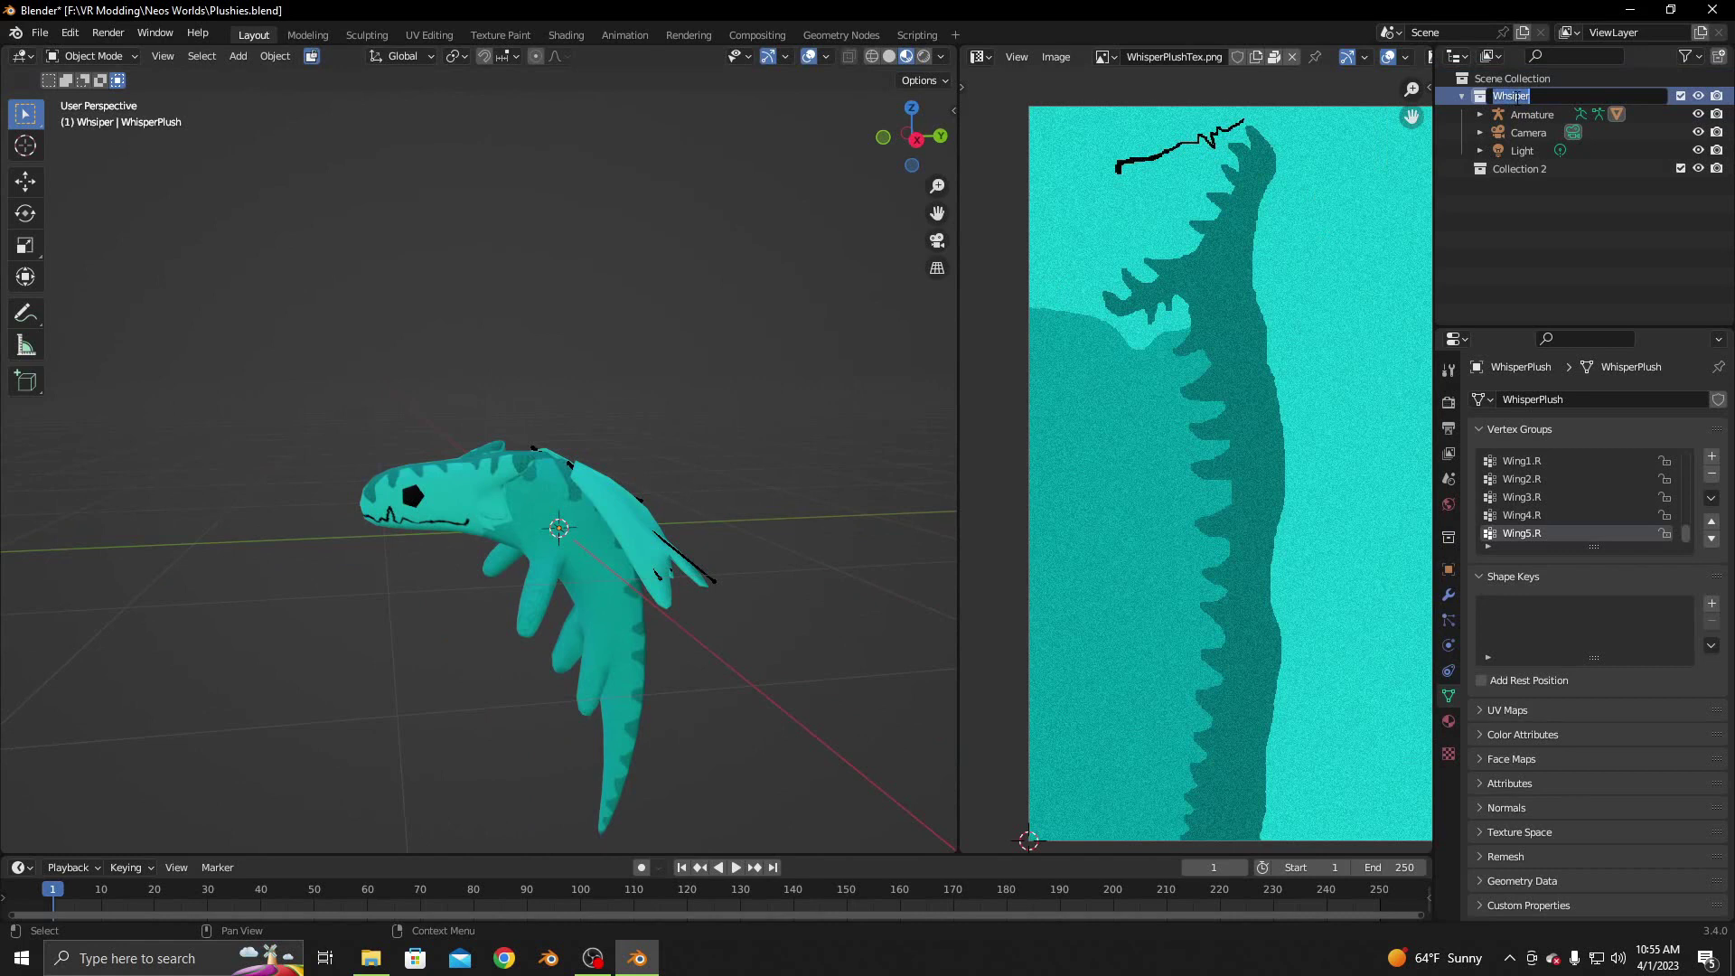
{"action": "type", "text": "i"}
{"action": "key", "text": "Return"}
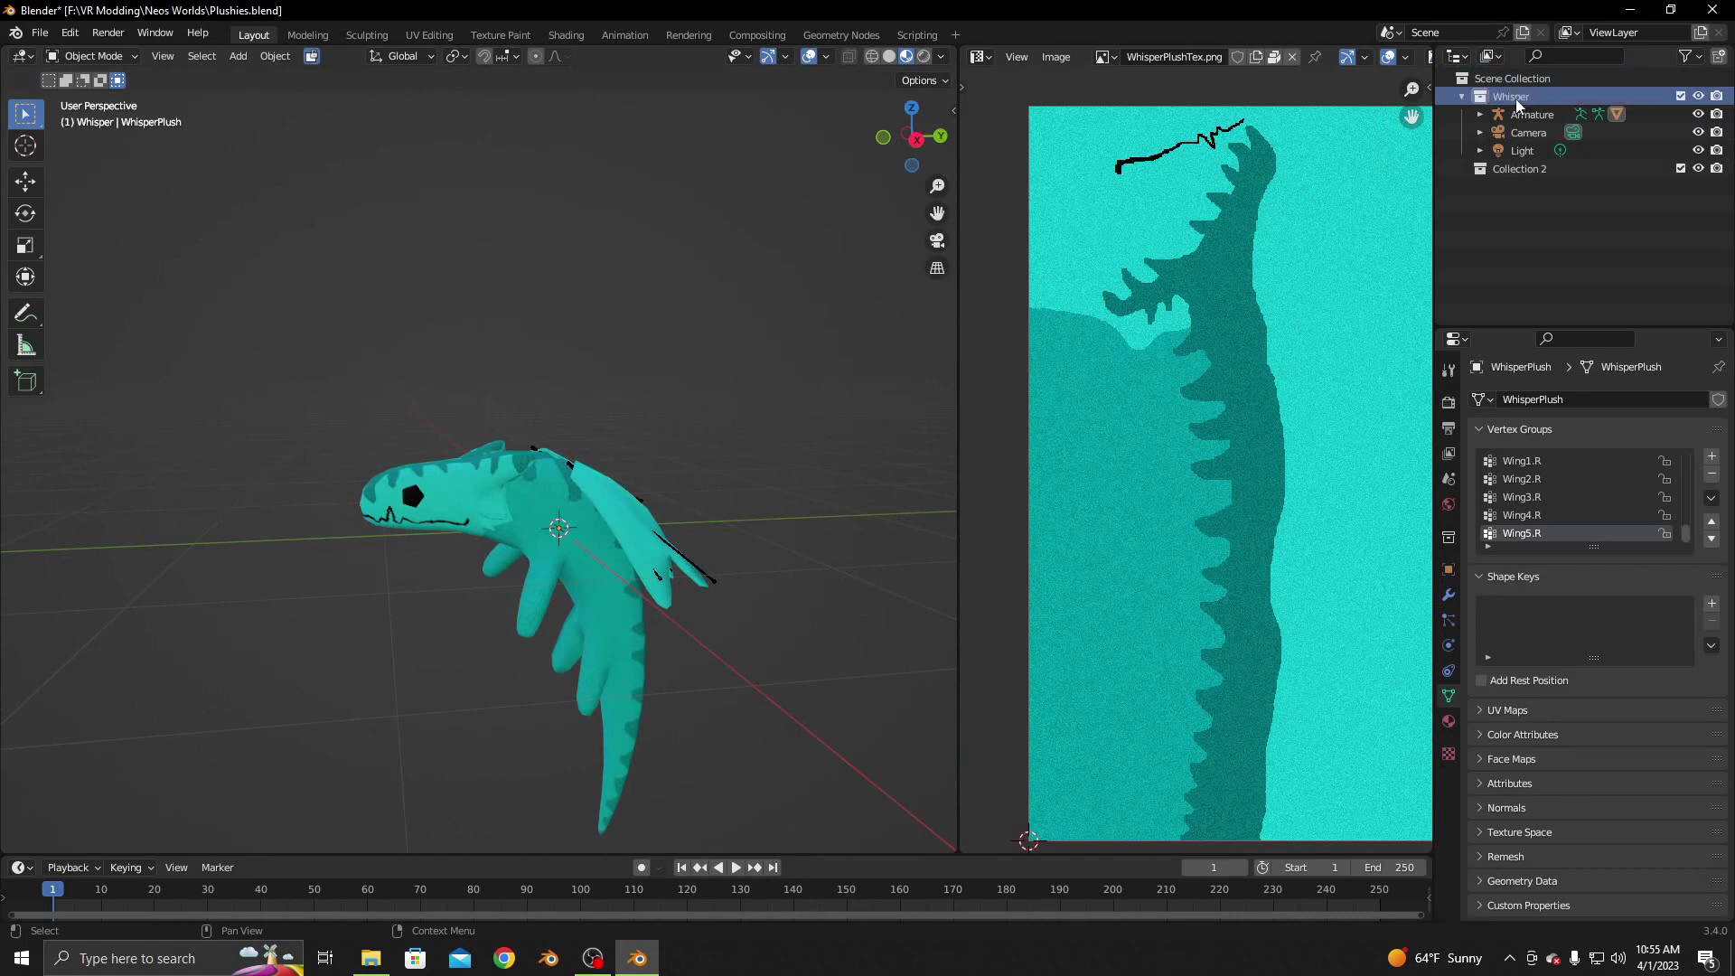
Name the new collection Hebu-Bebu and hide the Whisper collection
{"action": "double_click", "coordinate": [1533, 171]}
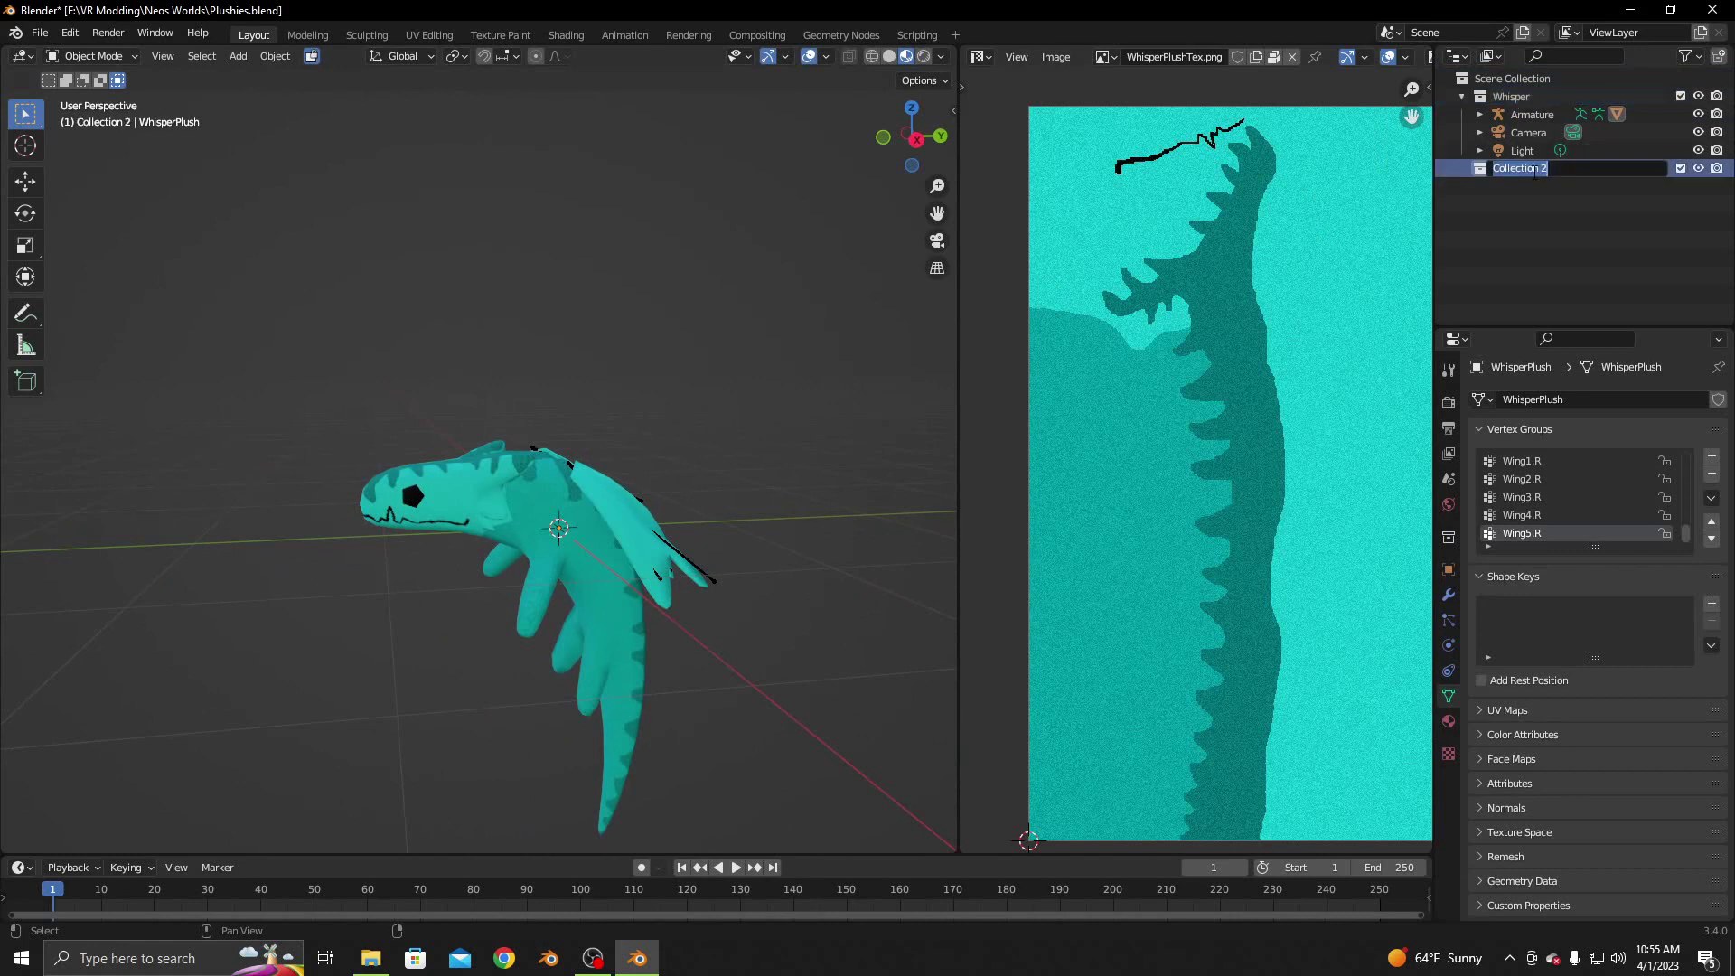
{"action": "type", "text": "Hebu-Bebu"}
{"action": "key", "text": "Return"}
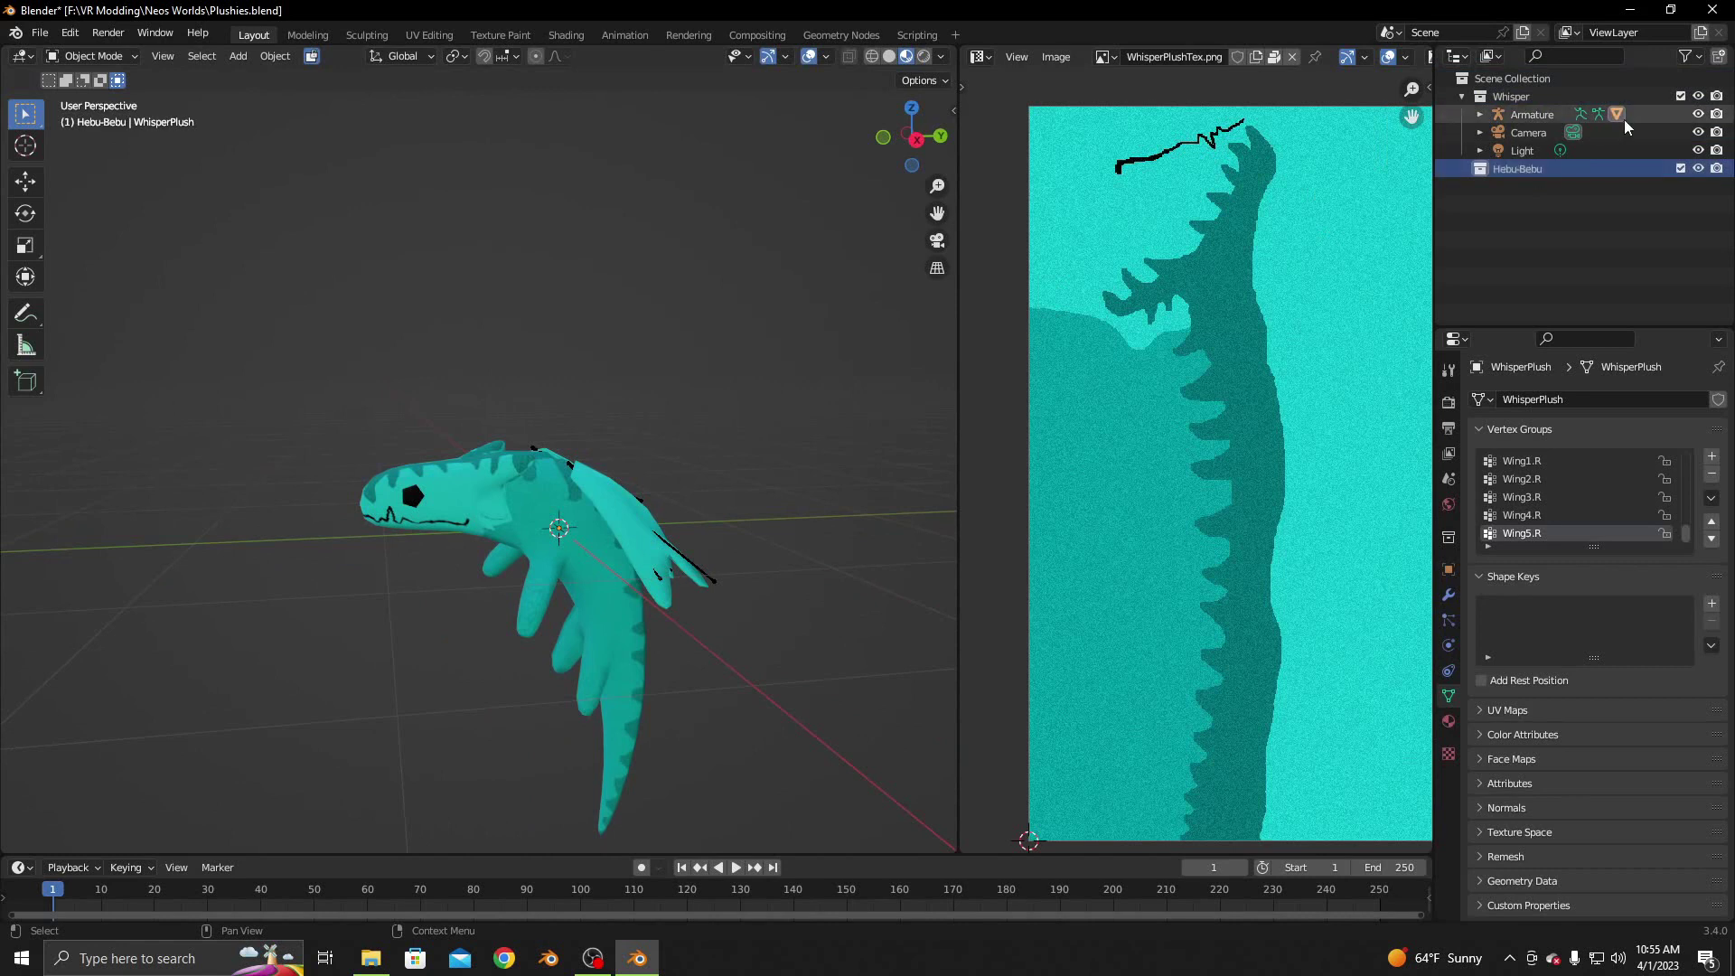
{"action": "left_click", "coordinate": [1697, 96]}
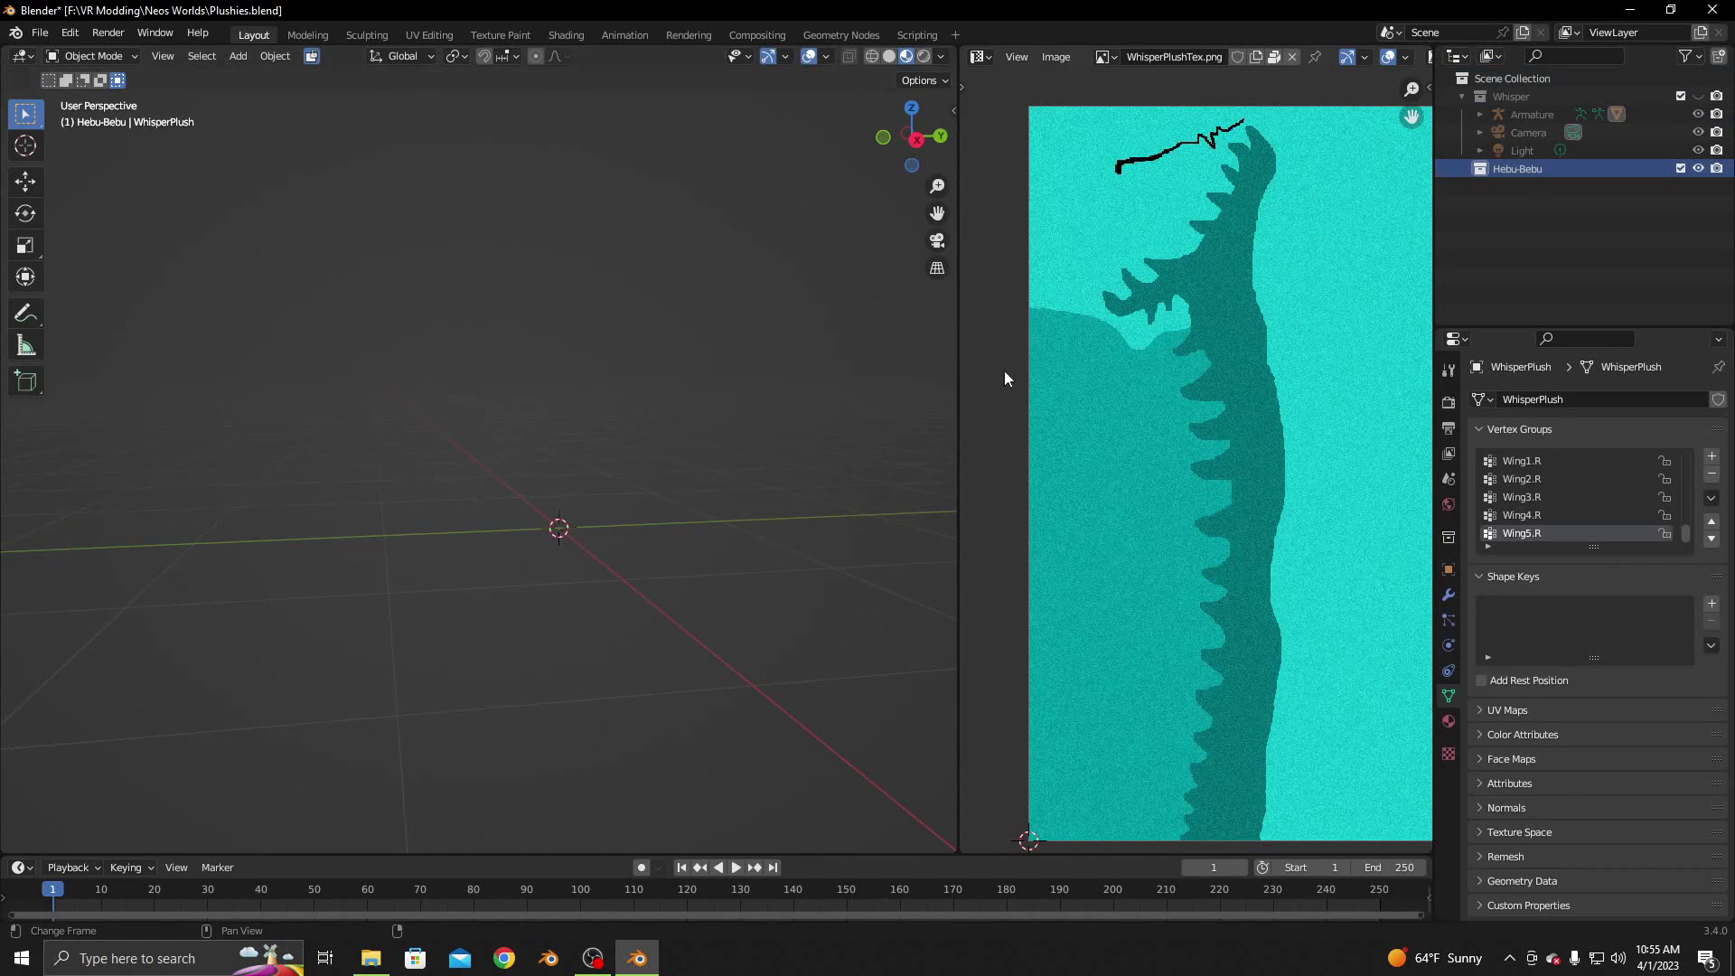
Widen the 3D view, add a cube, and name the object HebuBebu Plush
{"action": "left_click_drag", "start_coordinate": [954, 723], "coordinate": [1399, 651]}
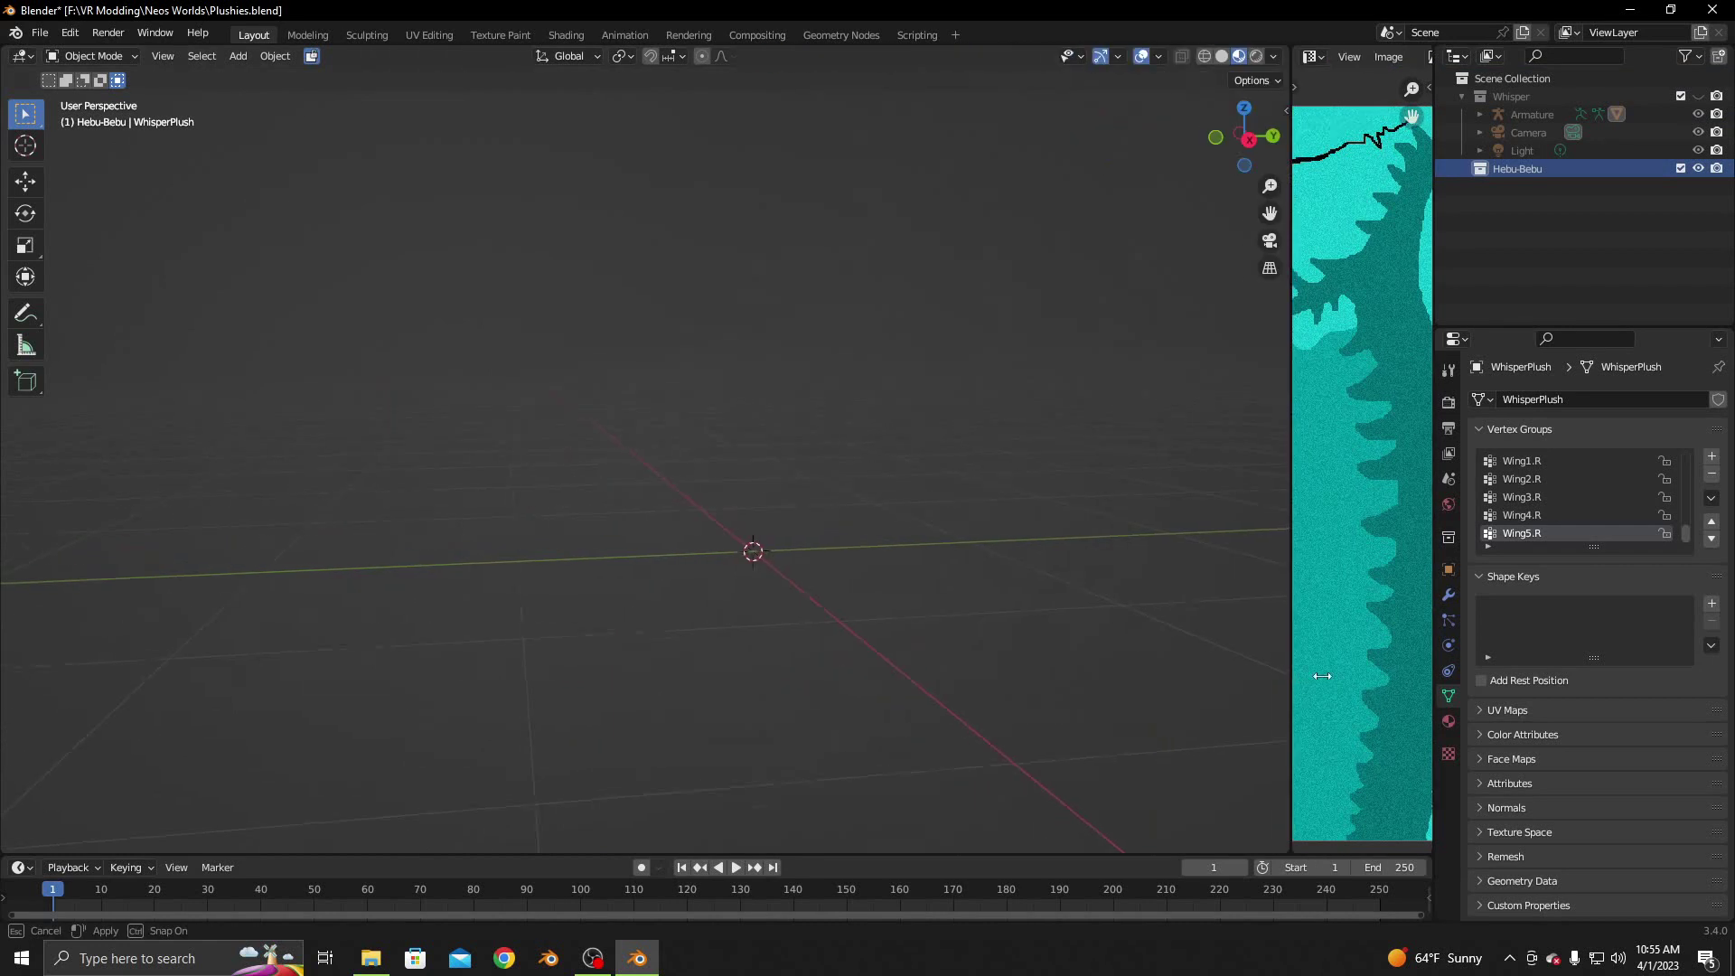
{"action": "left_click", "coordinate": [232, 58]}
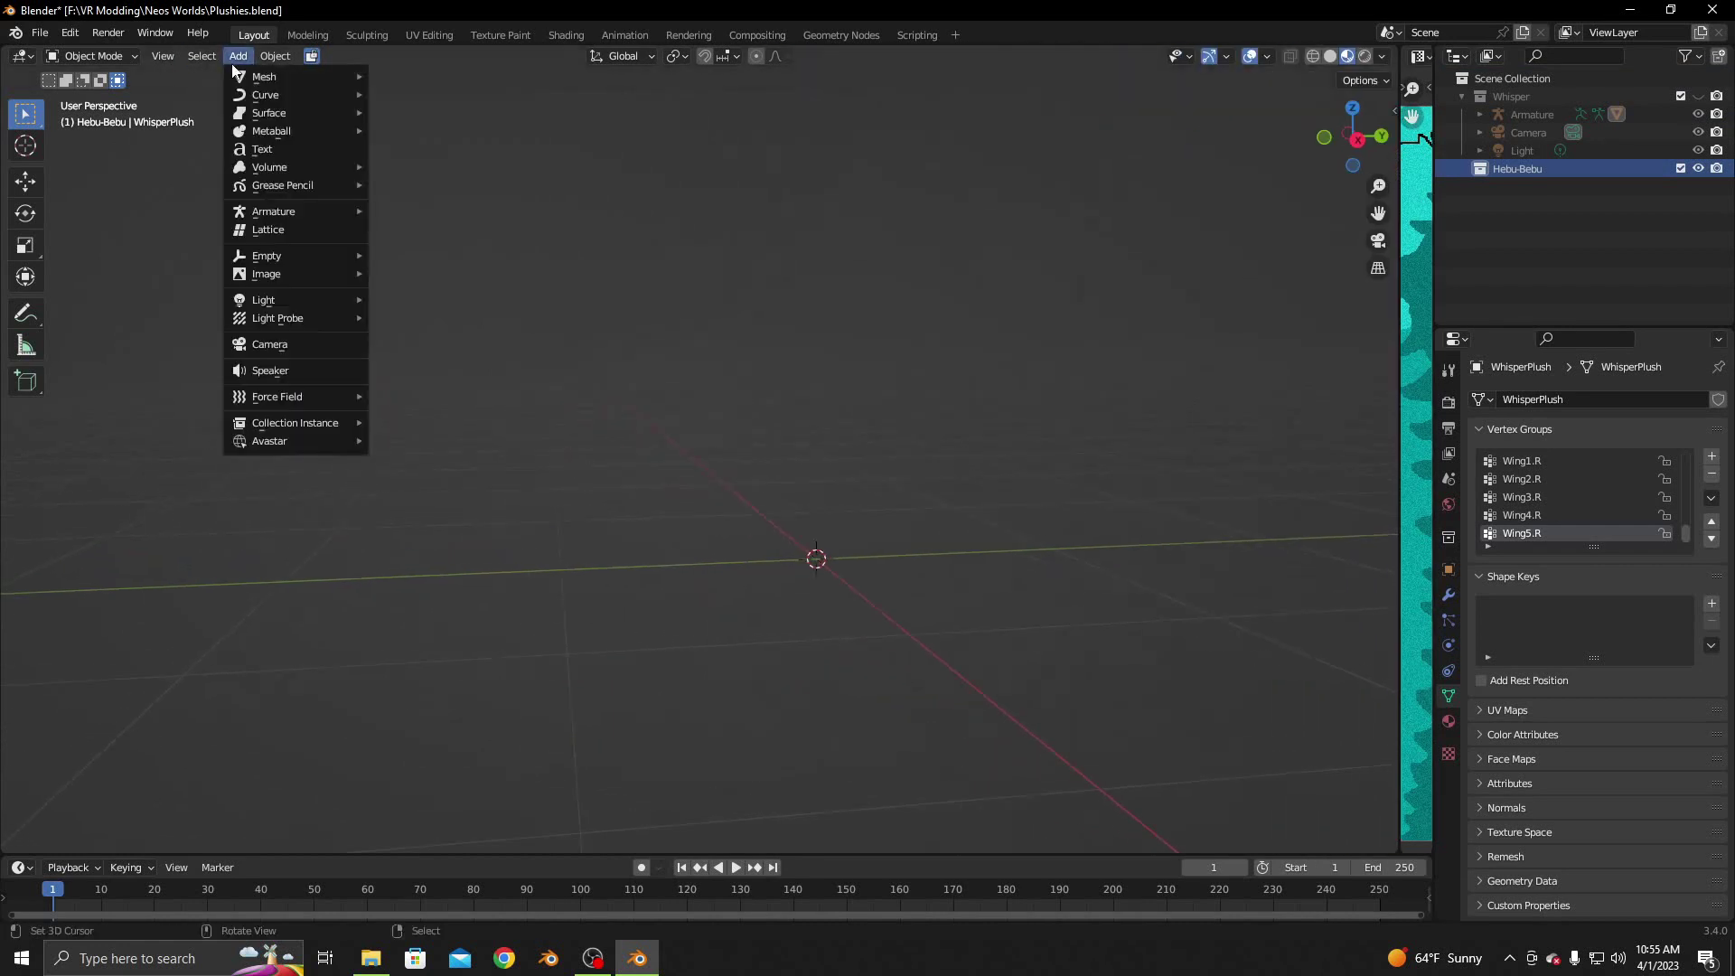
{"action": "mouse_move", "coordinate": [263, 76]}
{"action": "left_click", "coordinate": [408, 94]}
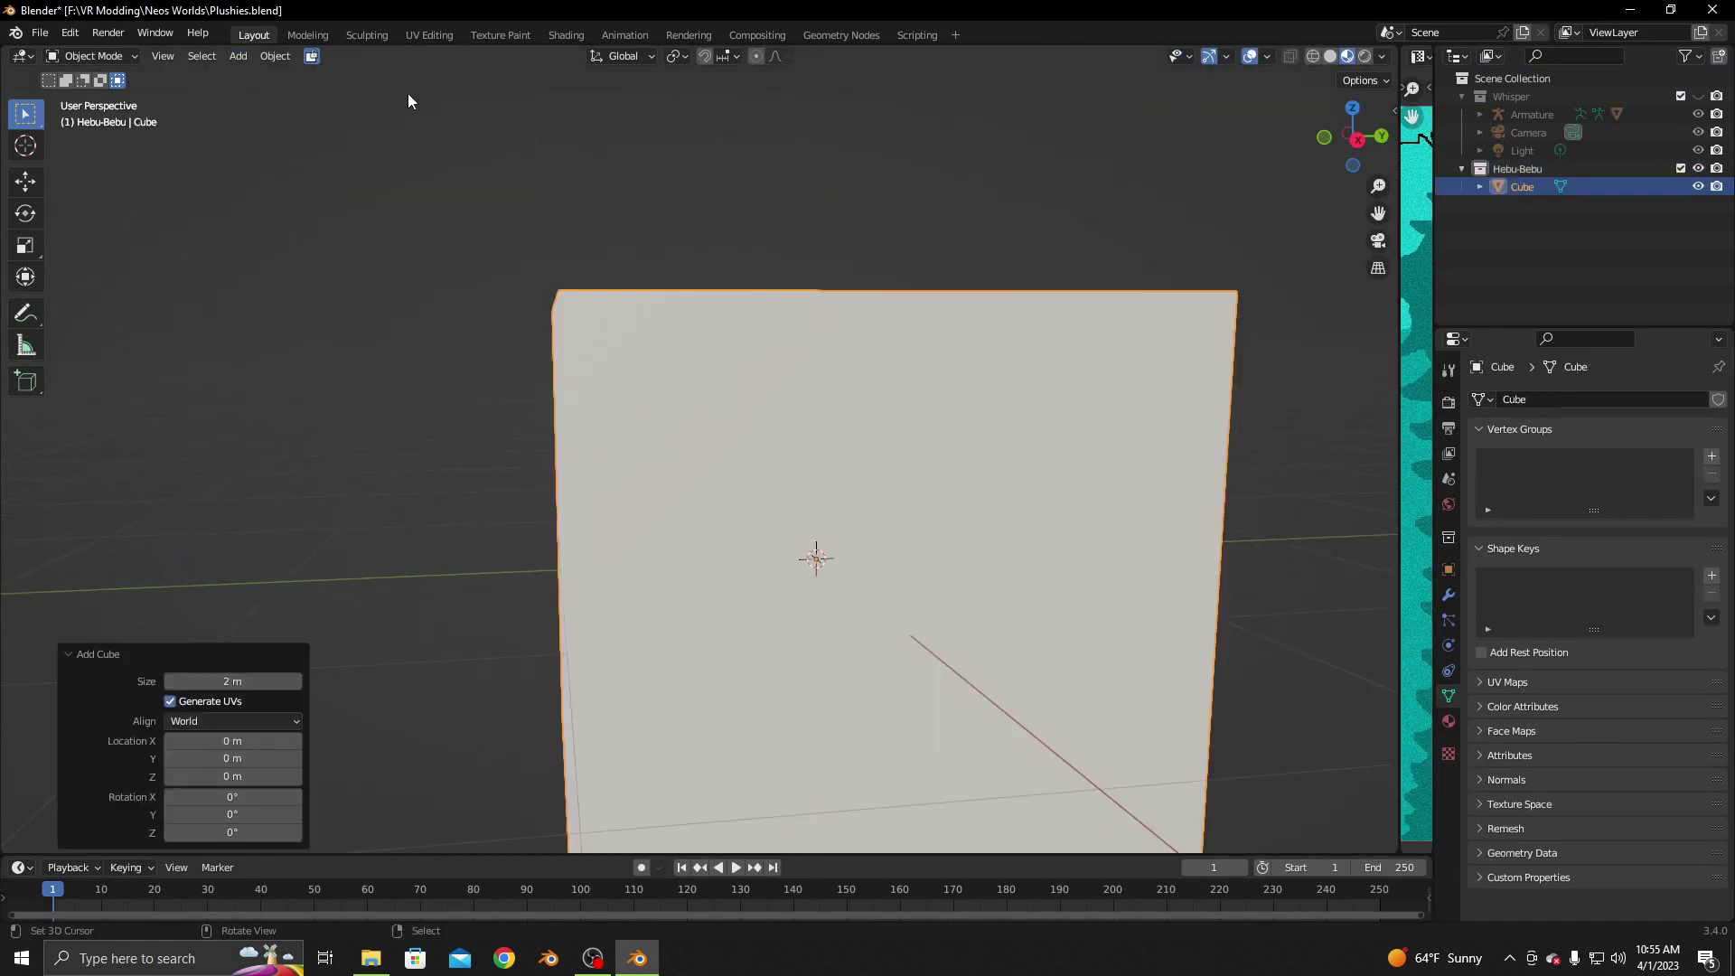
{"action": "left_click", "coordinate": [1448, 569]}
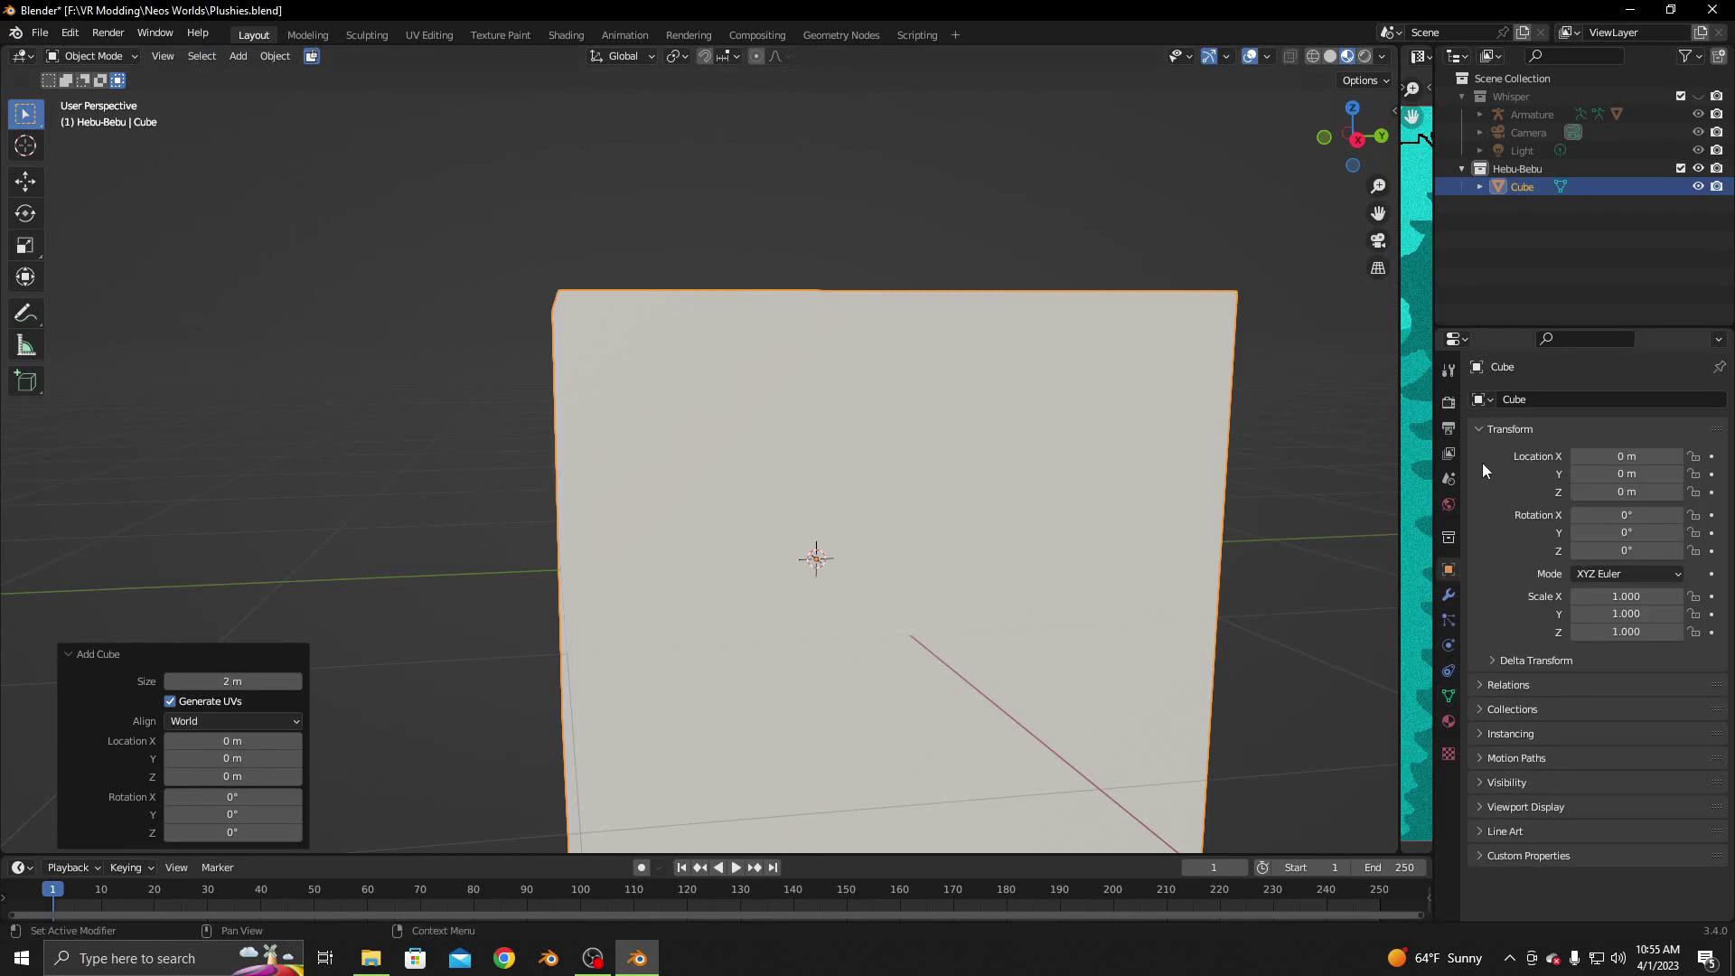
{"action": "left_click", "coordinate": [1529, 404]}
{"action": "type", "text": "Heb"}
{"action": "type", "text": "uBebu Plus"}
{"action": "type", "text": "h"}
{"action": "key", "text": "Return"}
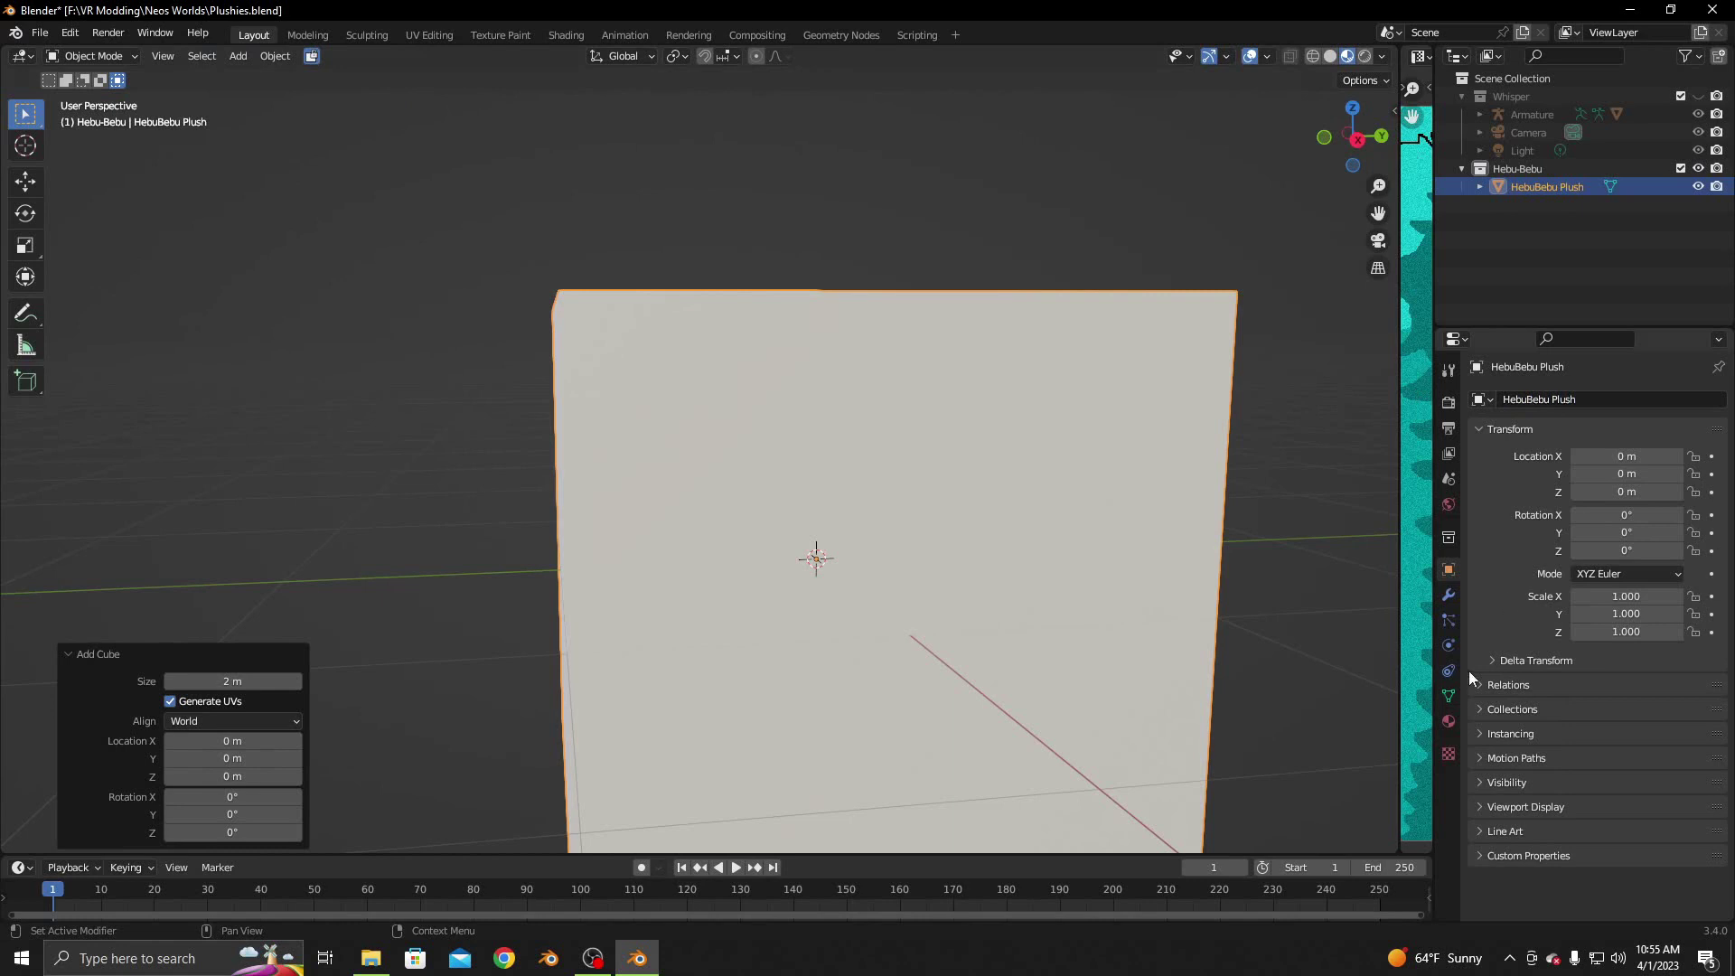
Rename the cube's mesh data to HebuBebu Plush
{"action": "left_click", "coordinate": [1448, 696]}
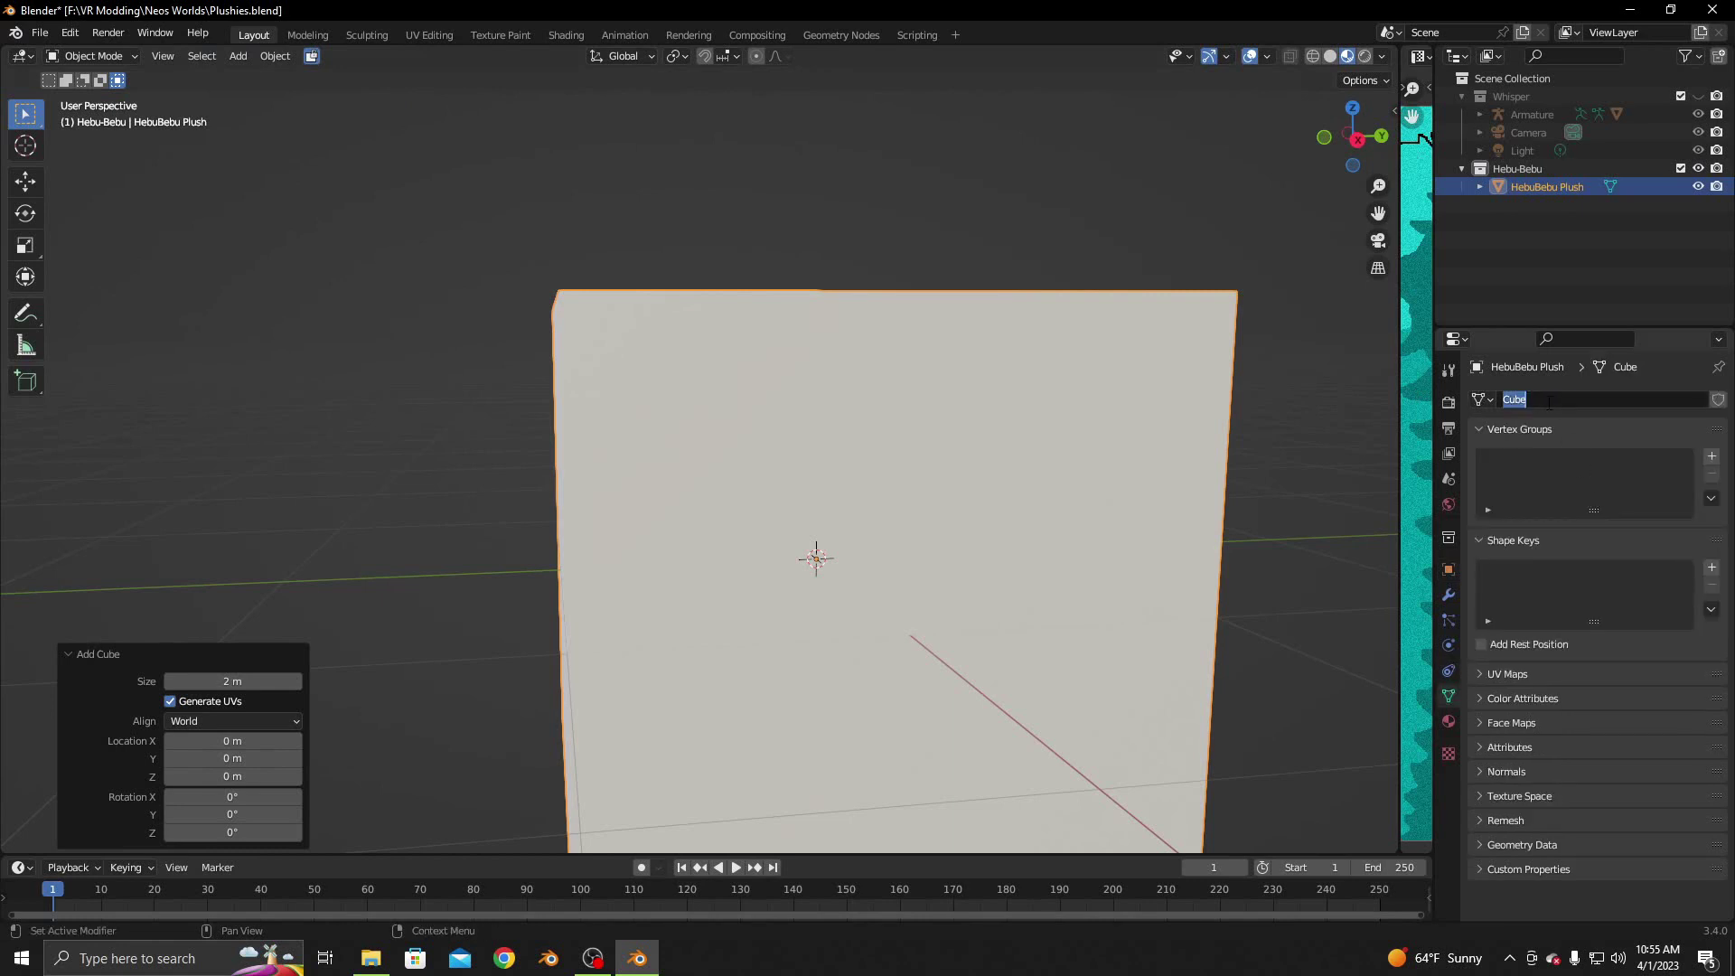
{"action": "type", "text": "Hev"}
{"action": "type", "text": "Bebu Plush"}
{"action": "key", "text": "Return"}
{"action": "left_click", "coordinate": [1448, 570]}
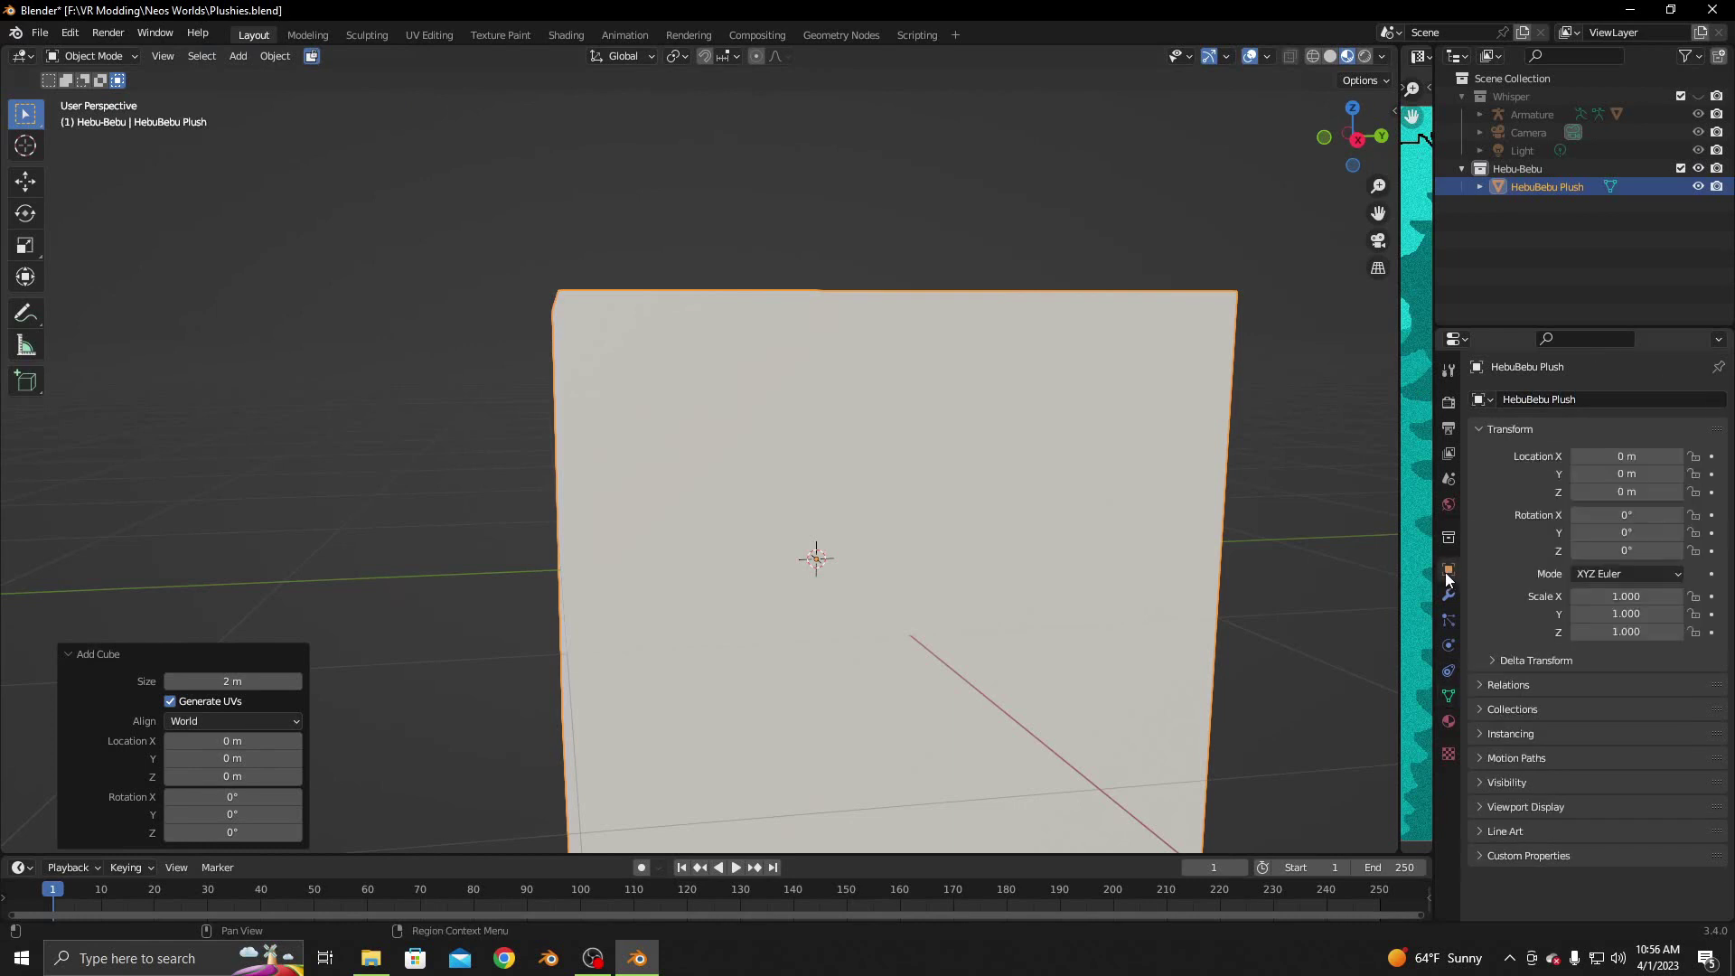
In Edit Mode, scale the cube down to 0.161, then up about 1.5 times
{"action": "left_click", "coordinate": [45, 58]}
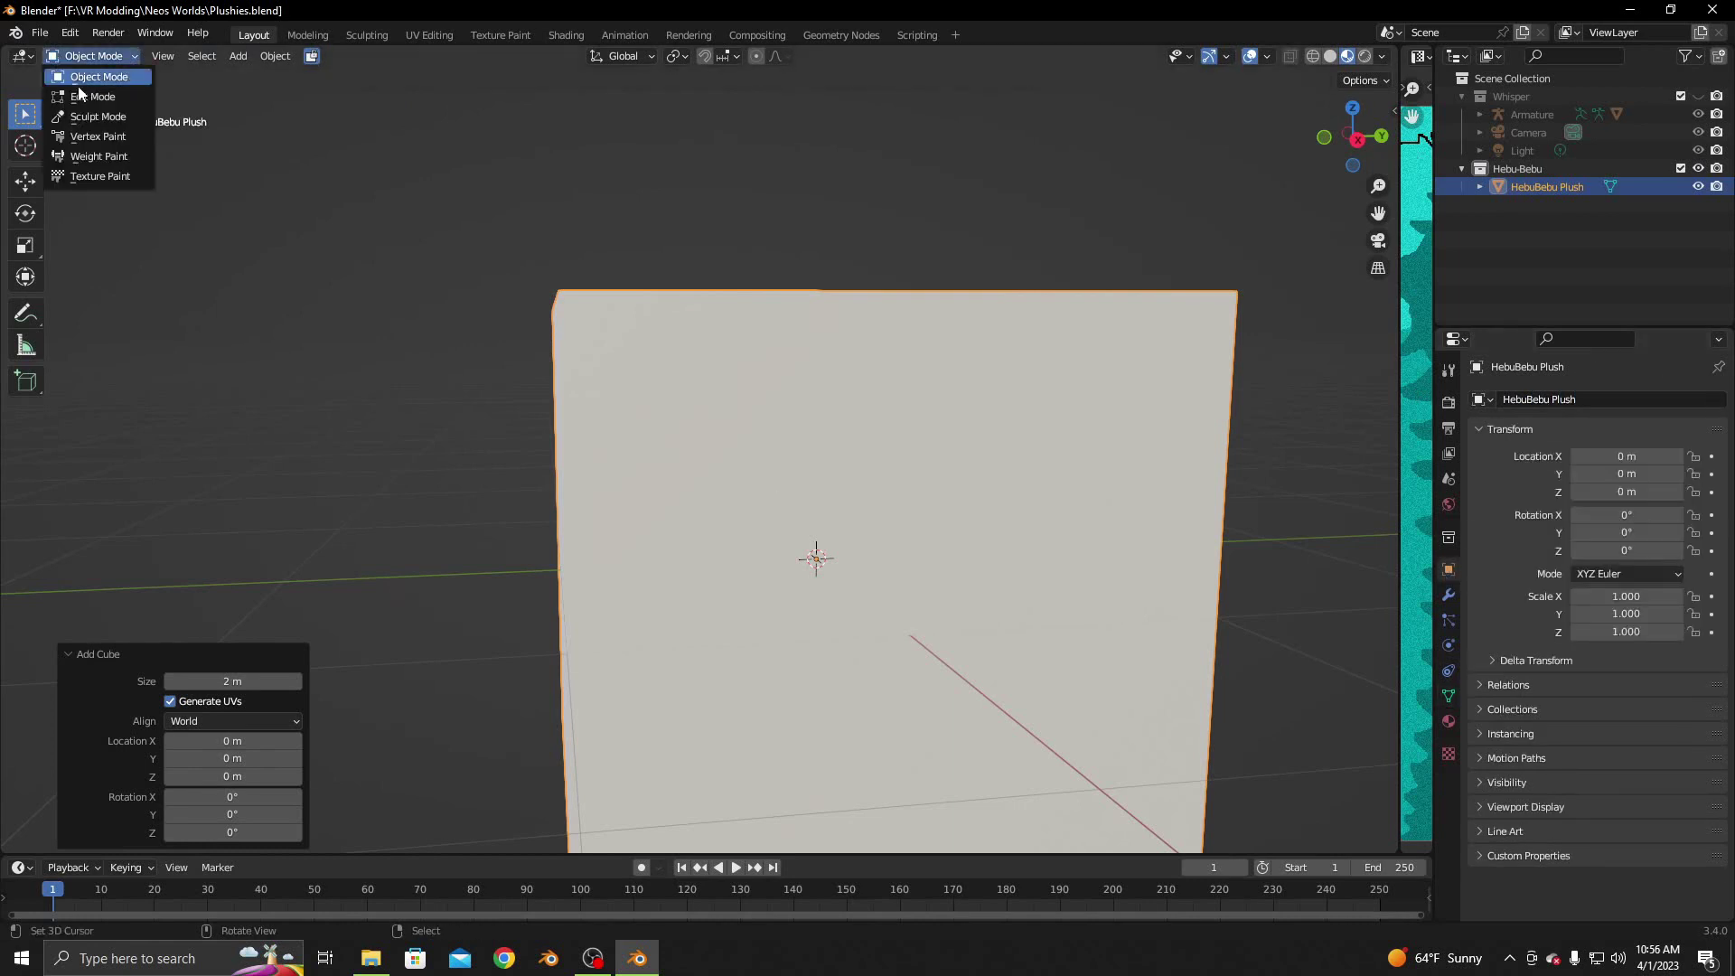
{"action": "left_click", "coordinate": [85, 74]}
{"action": "key", "text": "s"}
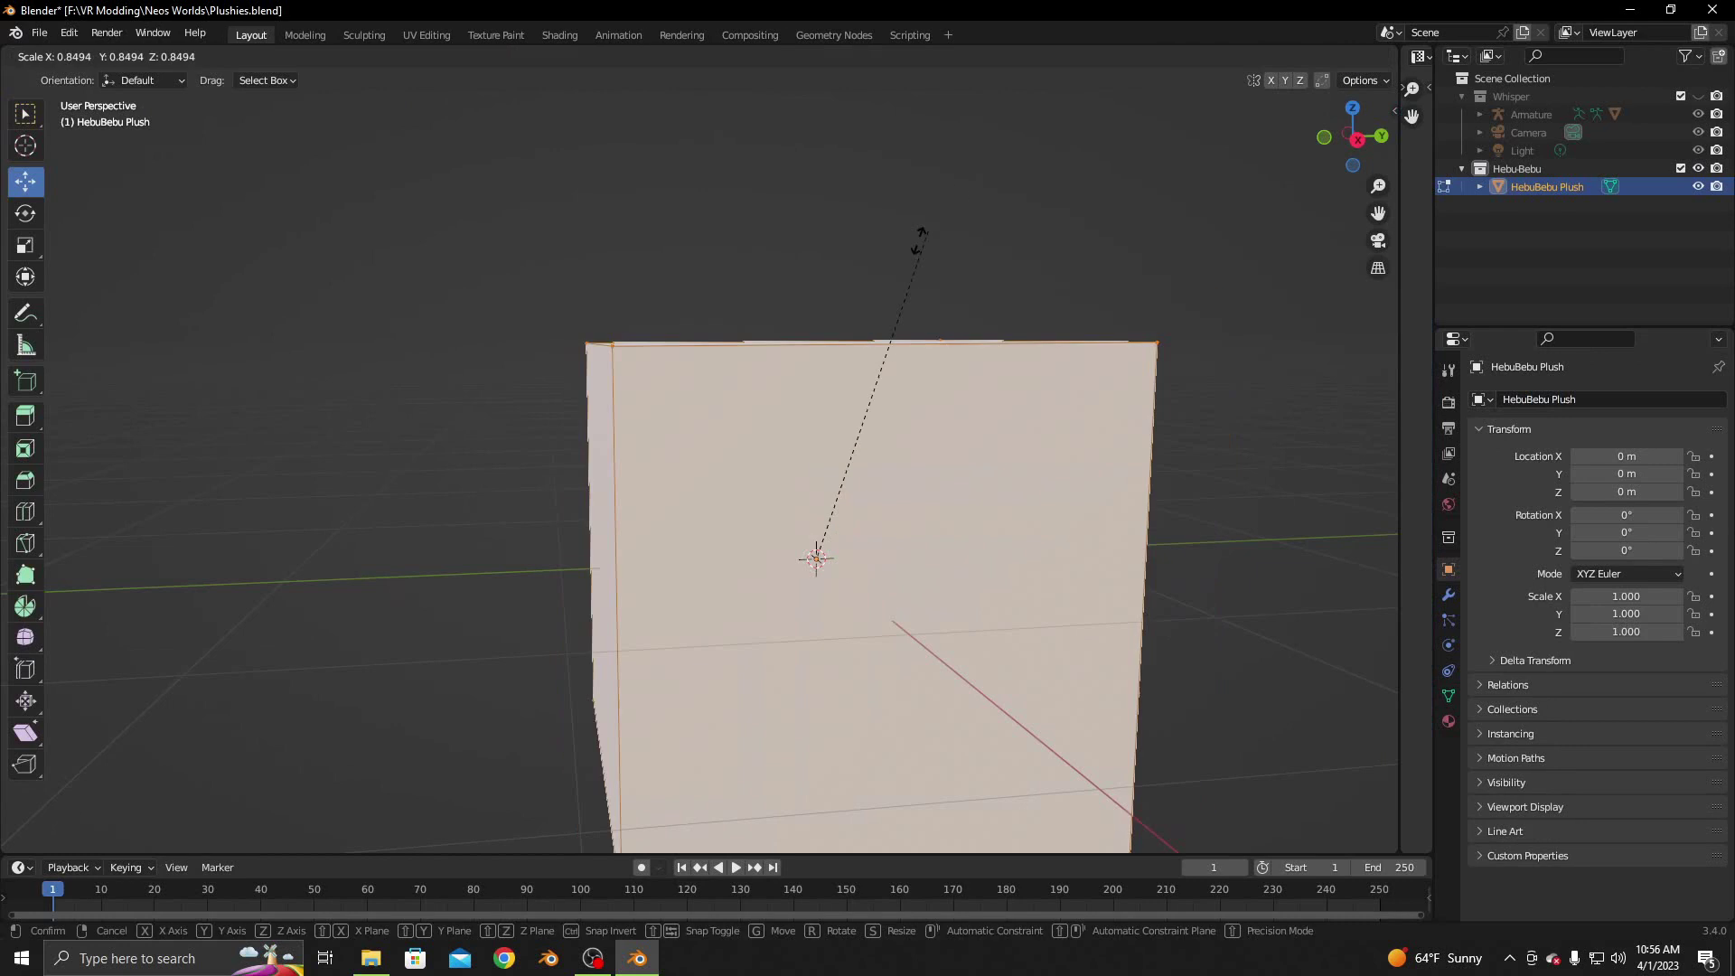
{"action": "left_click", "coordinate": [805, 494]}
{"action": "key", "text": "KP_Decimal"}
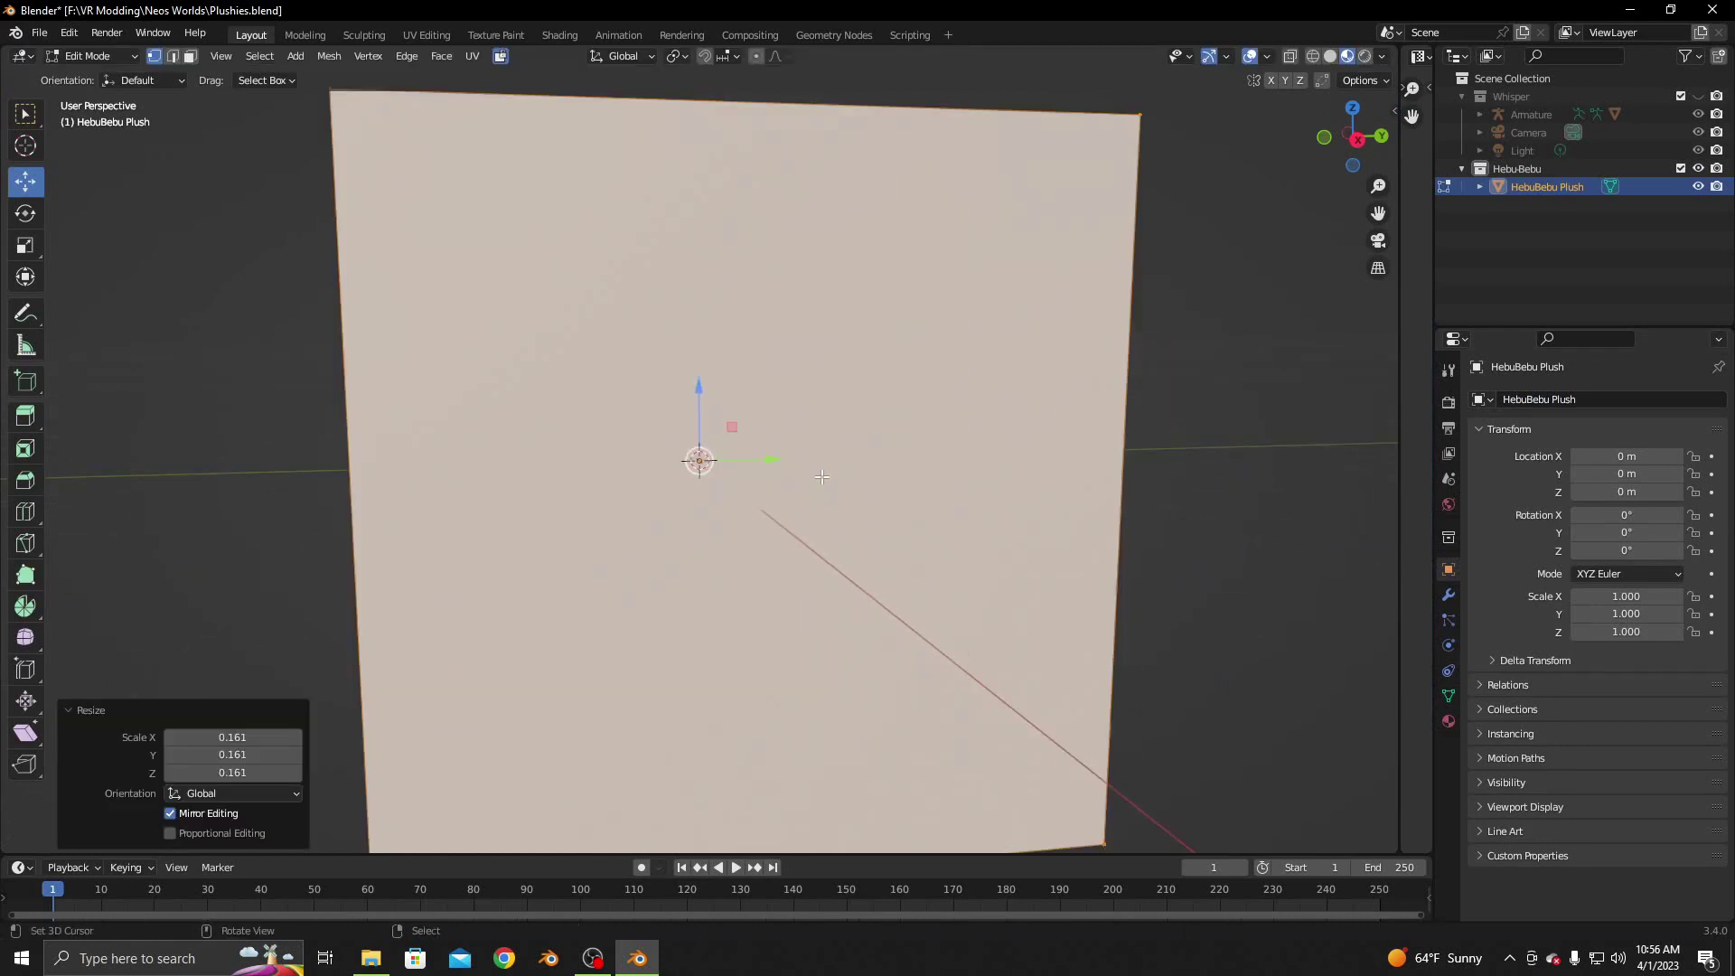
{"action": "scroll", "coordinate": [882, 505], "scroll_direction": "down", "scroll_amount": 5}
{"action": "key", "text": "s"}
{"action": "left_click", "coordinate": [1064, 515]}
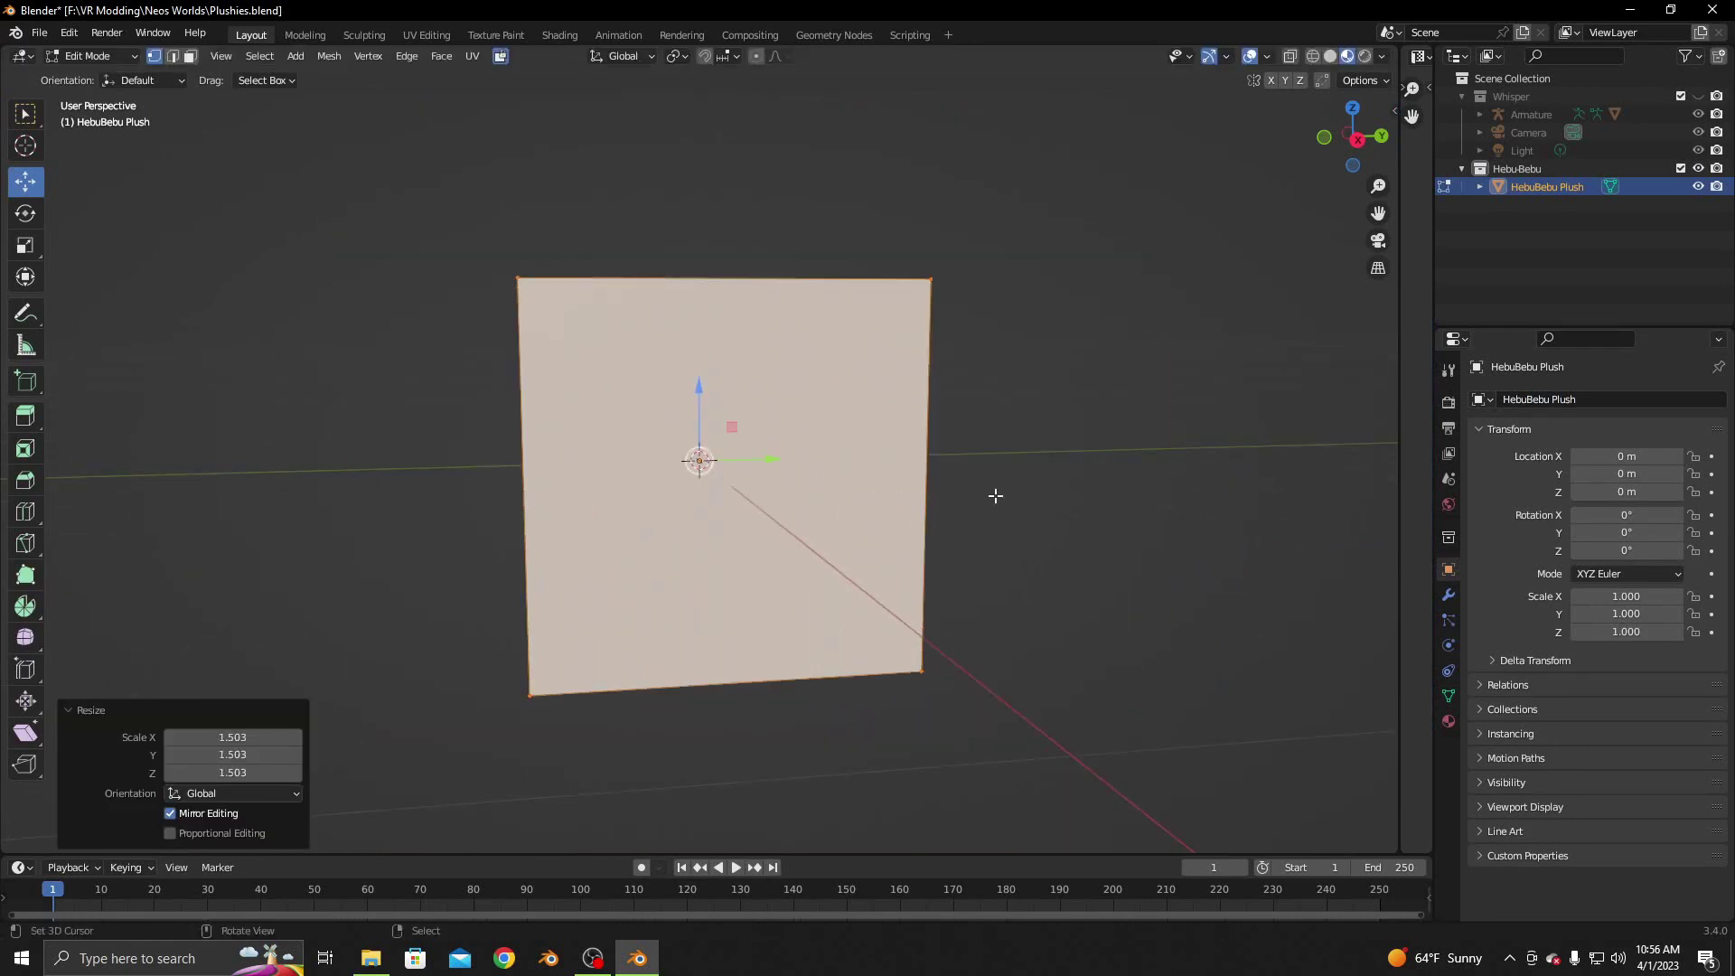
{"action": "scroll", "coordinate": [995, 492], "scroll_direction": "down", "scroll_amount": 2}
{"action": "middle_click_drag", "start_coordinate": [994, 492], "coordinate": [306, 135]}
Extrude the top face, tilt it about X, scale it to 0.815, and enable X mirroring
{"action": "left_click", "coordinate": [191, 58]}
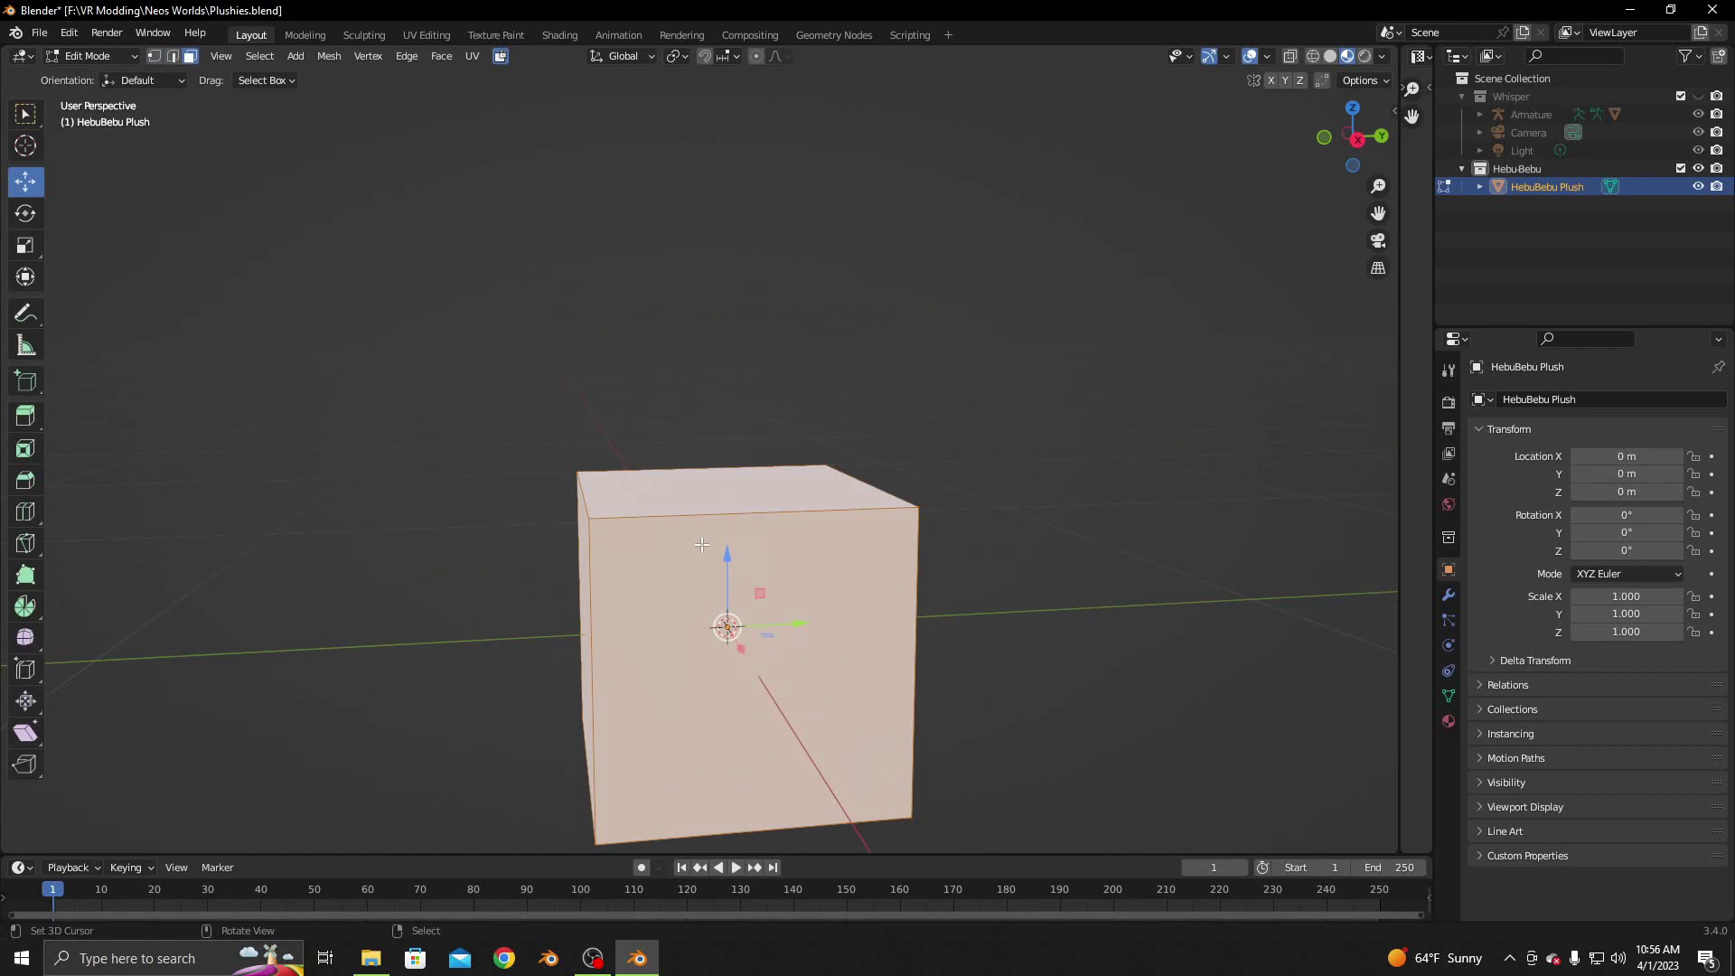
{"action": "left_click", "coordinate": [714, 496]}
{"action": "scroll", "coordinate": [944, 515], "scroll_direction": "down", "scroll_amount": 3}
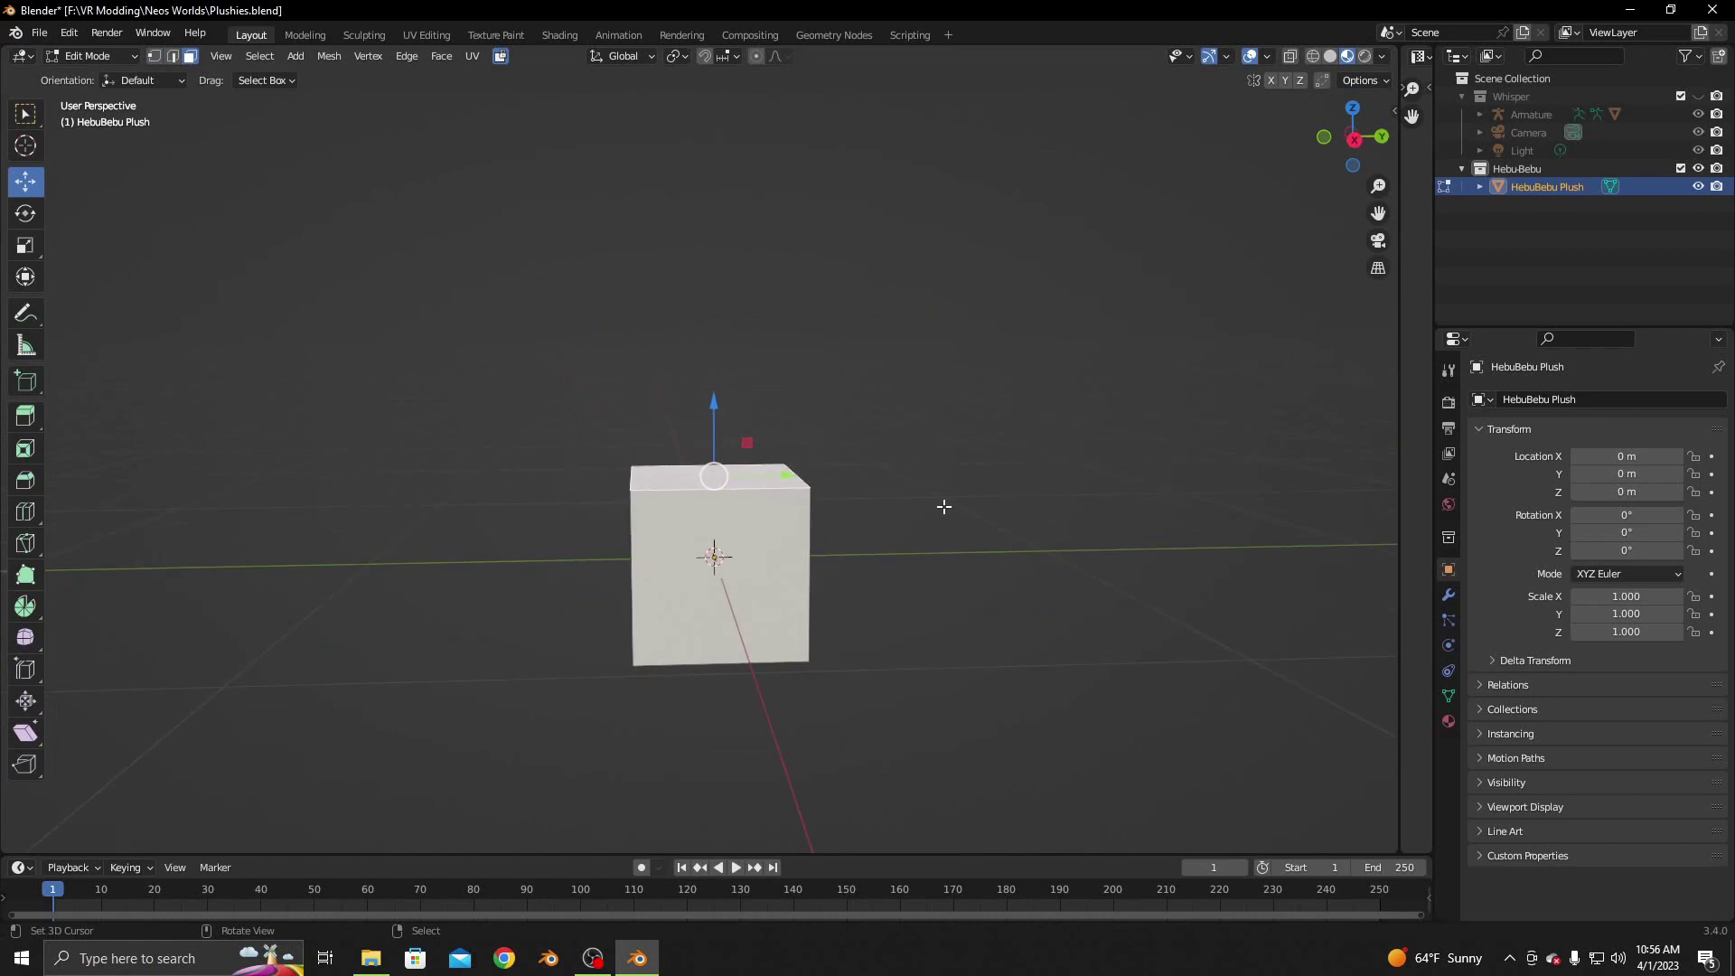
{"action": "key", "text": "e"}
{"action": "left_click", "coordinate": [944, 372]}
{"action": "left_click_drag", "start_coordinate": [815, 352], "coordinate": [775, 343]}
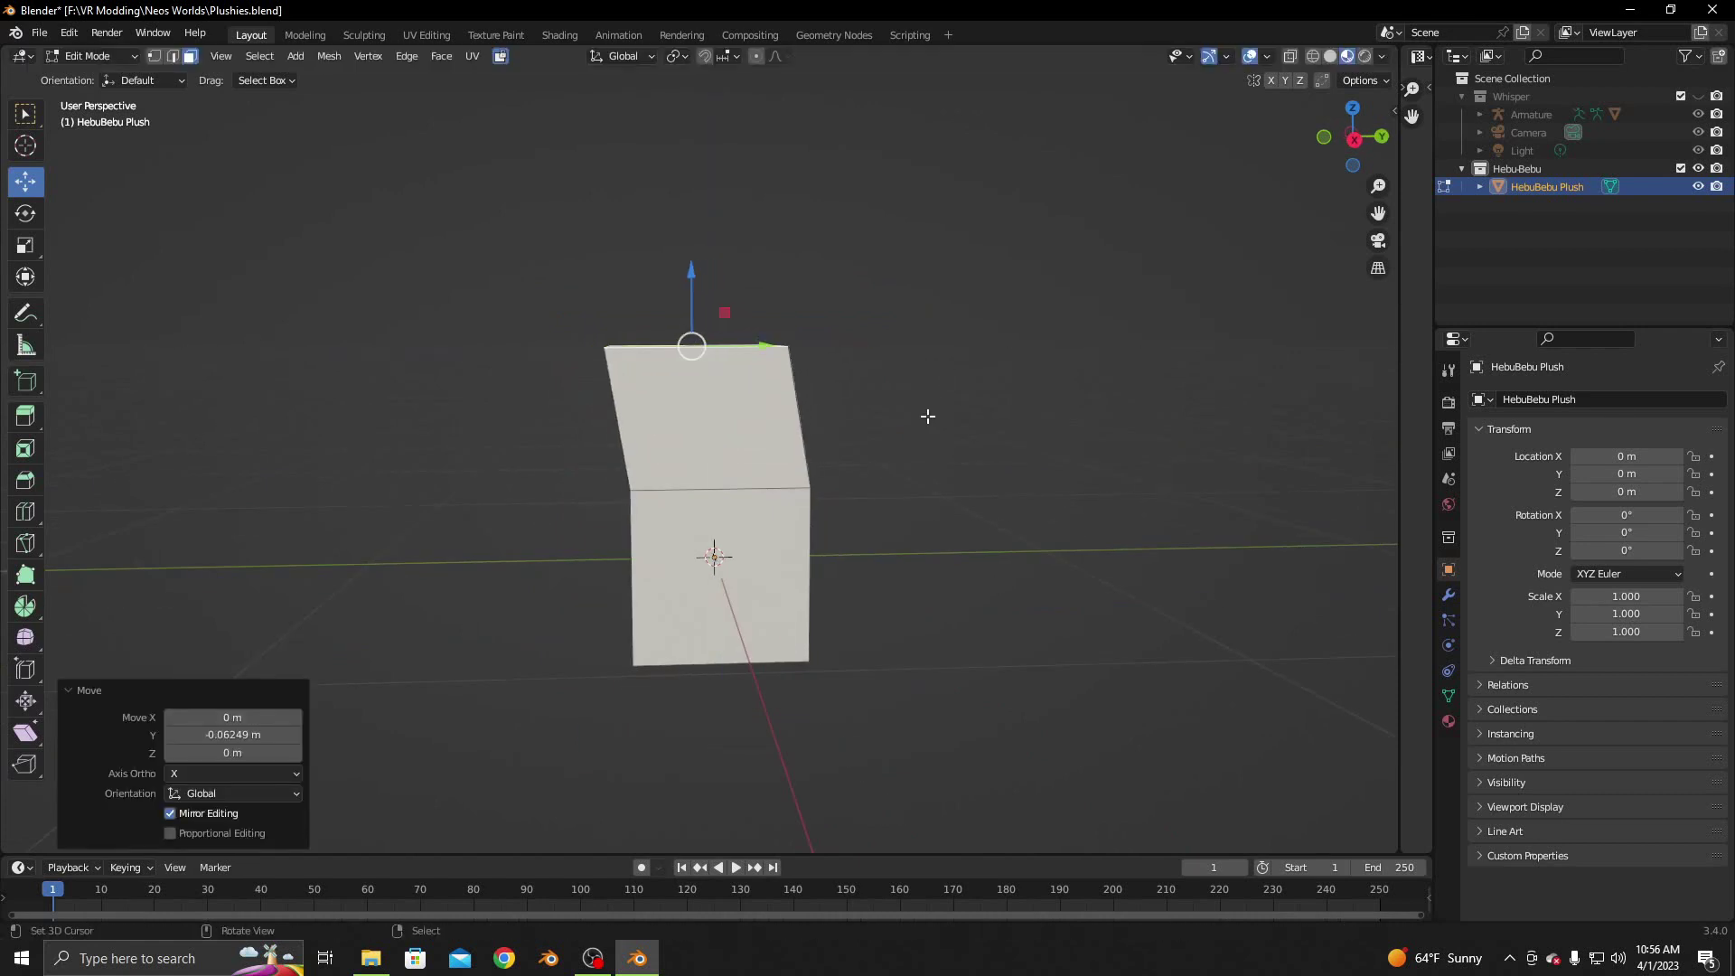
{"action": "key", "text": "r"}
{"action": "key", "text": "x"}
{"action": "left_click", "coordinate": [907, 365]}
{"action": "key", "text": "s"}
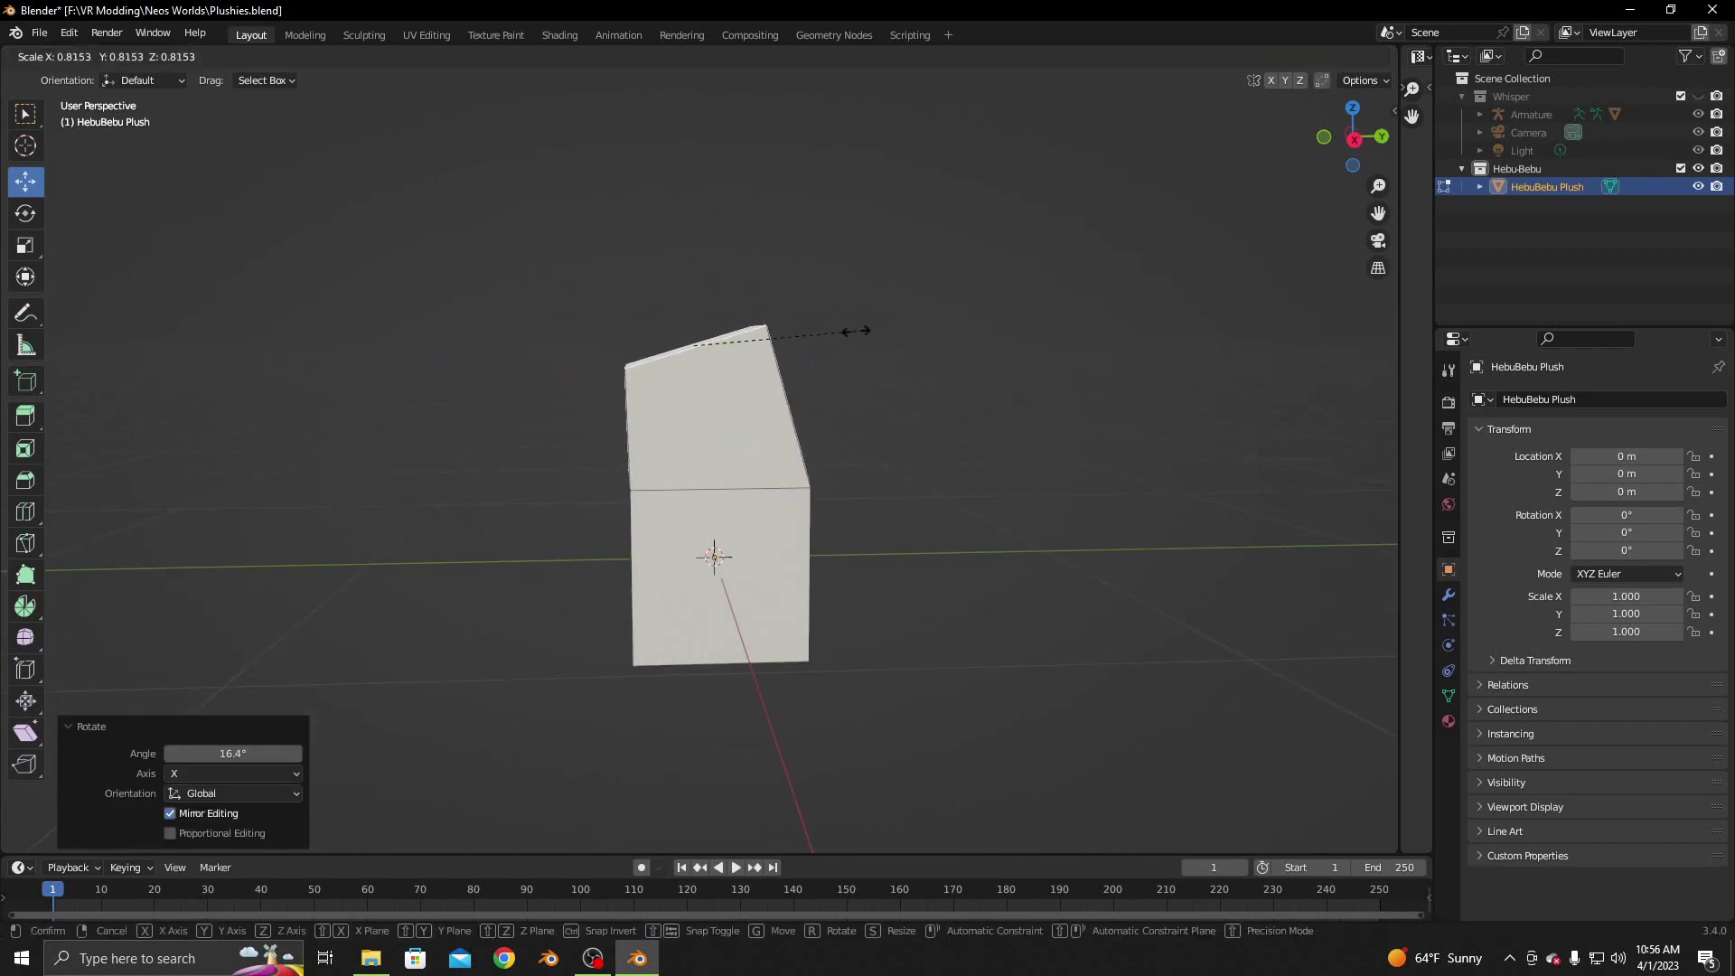
{"action": "left_click", "coordinate": [852, 329]}
{"action": "left_click", "coordinate": [1276, 78]}
{"action": "left_click_drag", "start_coordinate": [766, 345], "coordinate": [788, 345]}
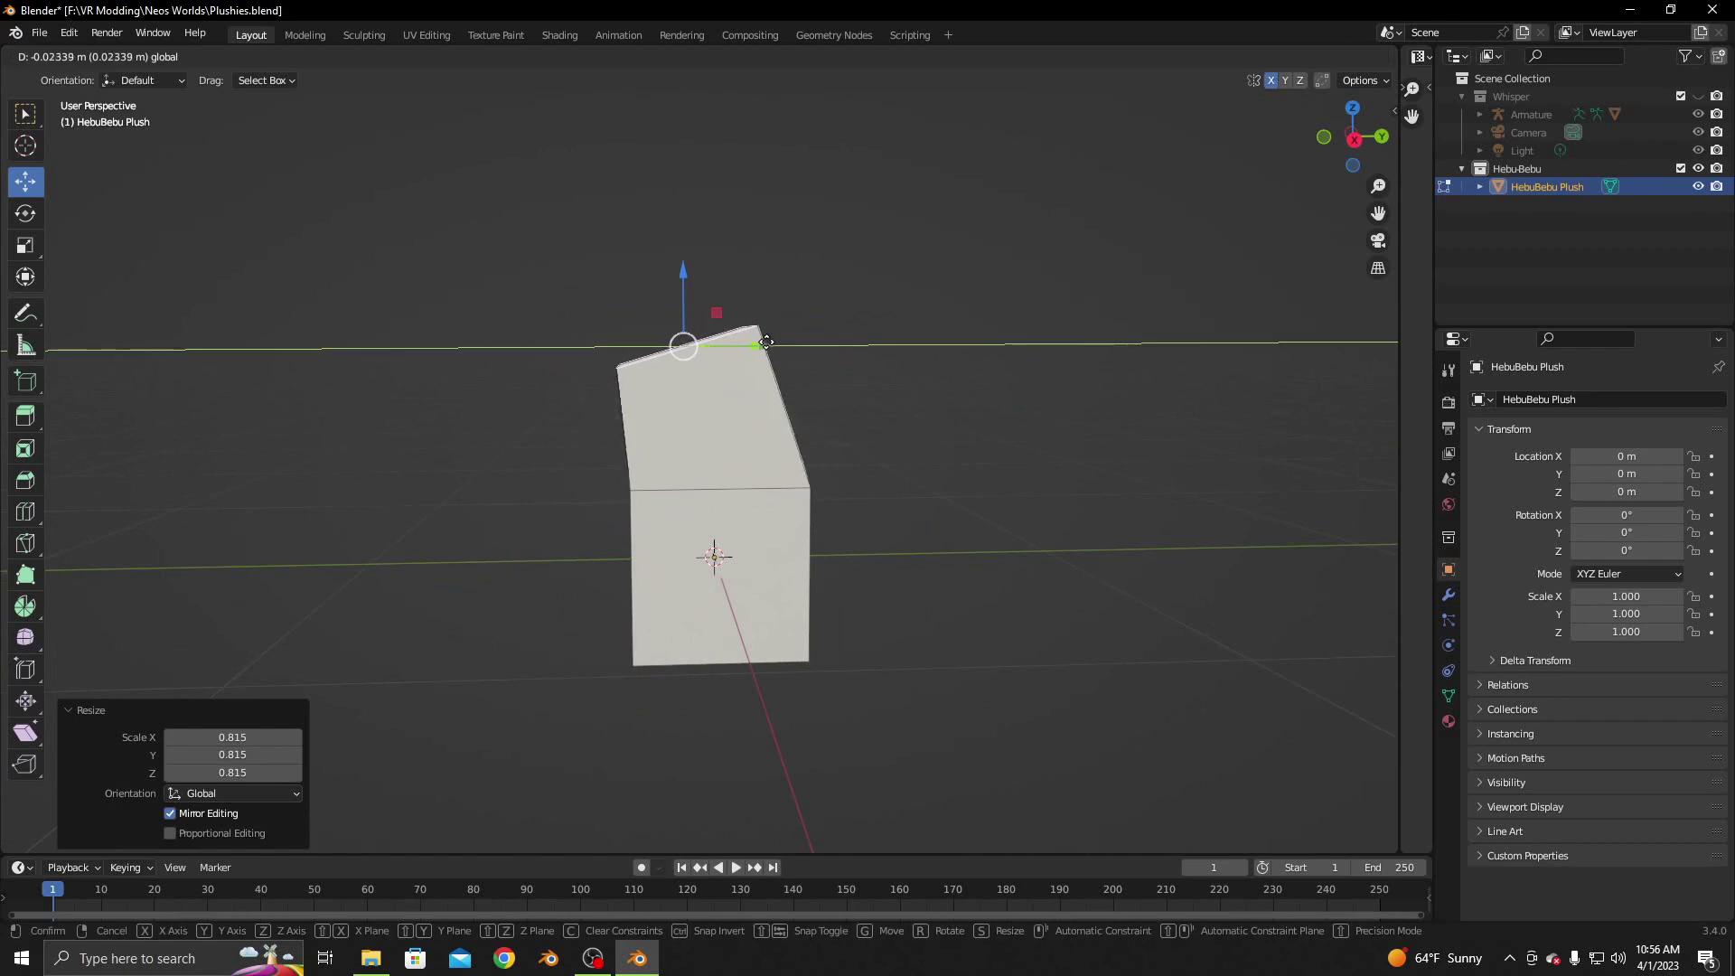
Extrude a narrower upper segment, slide it along Y, and tilt it 18.3° about X
{"action": "key", "text": "e"}
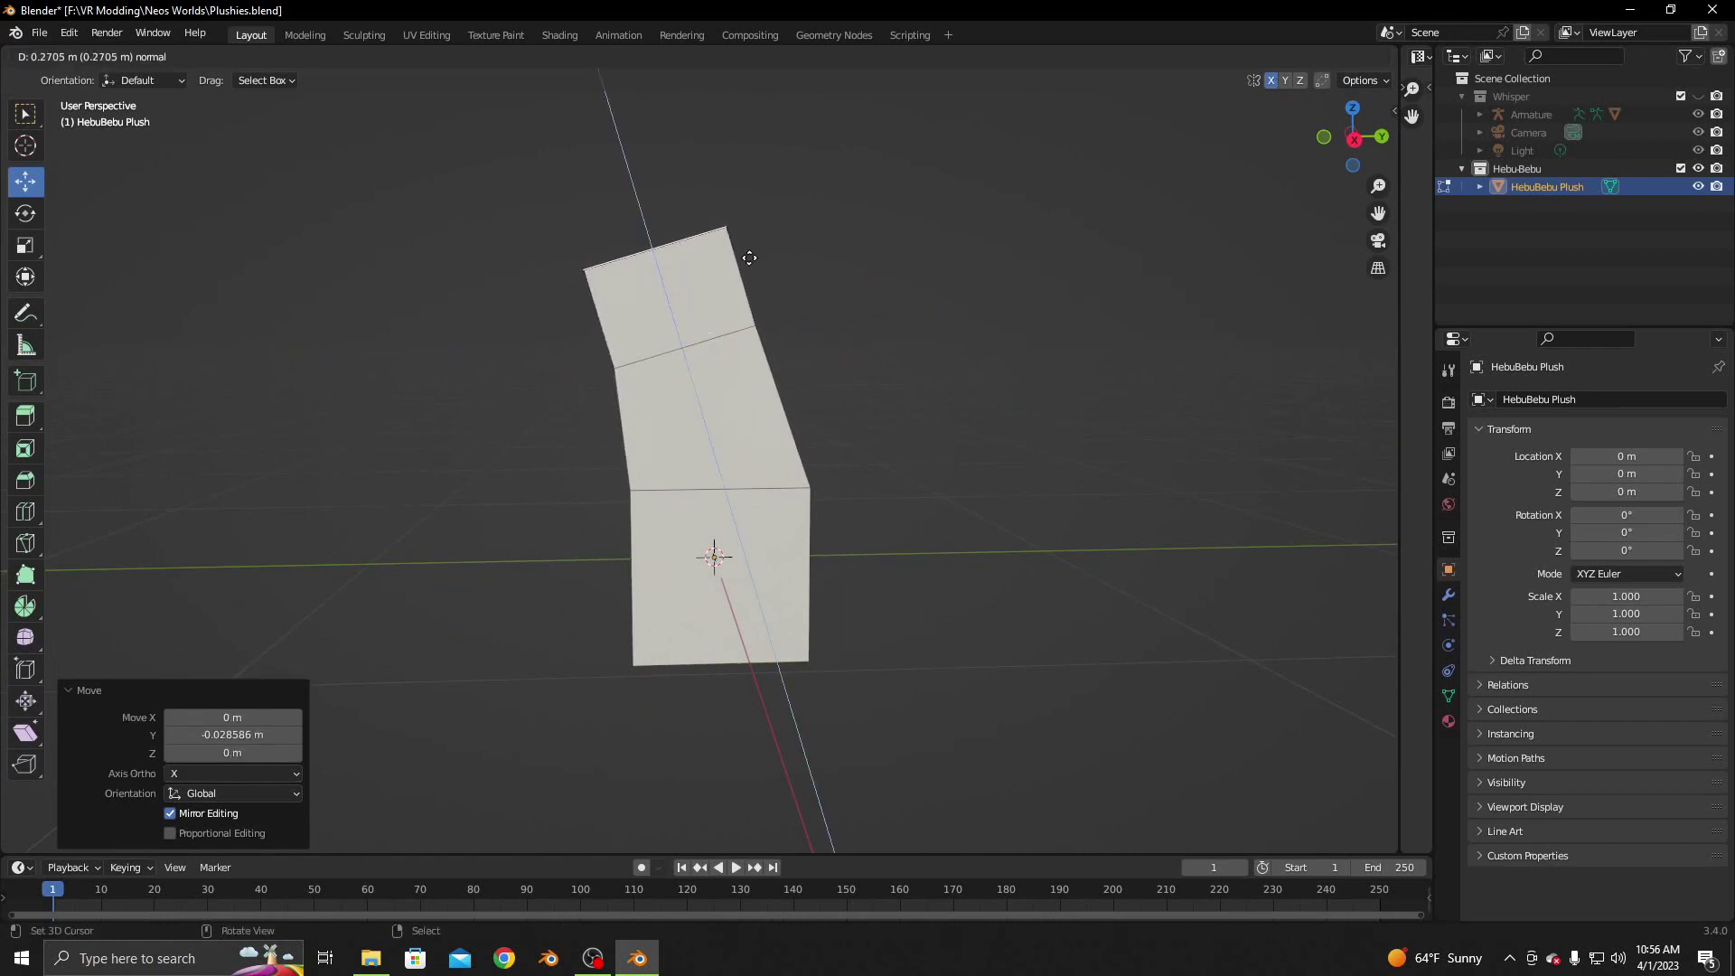
{"action": "left_click", "coordinate": [748, 252]}
{"action": "key", "text": "s"}
{"action": "left_click", "coordinate": [820, 259]}
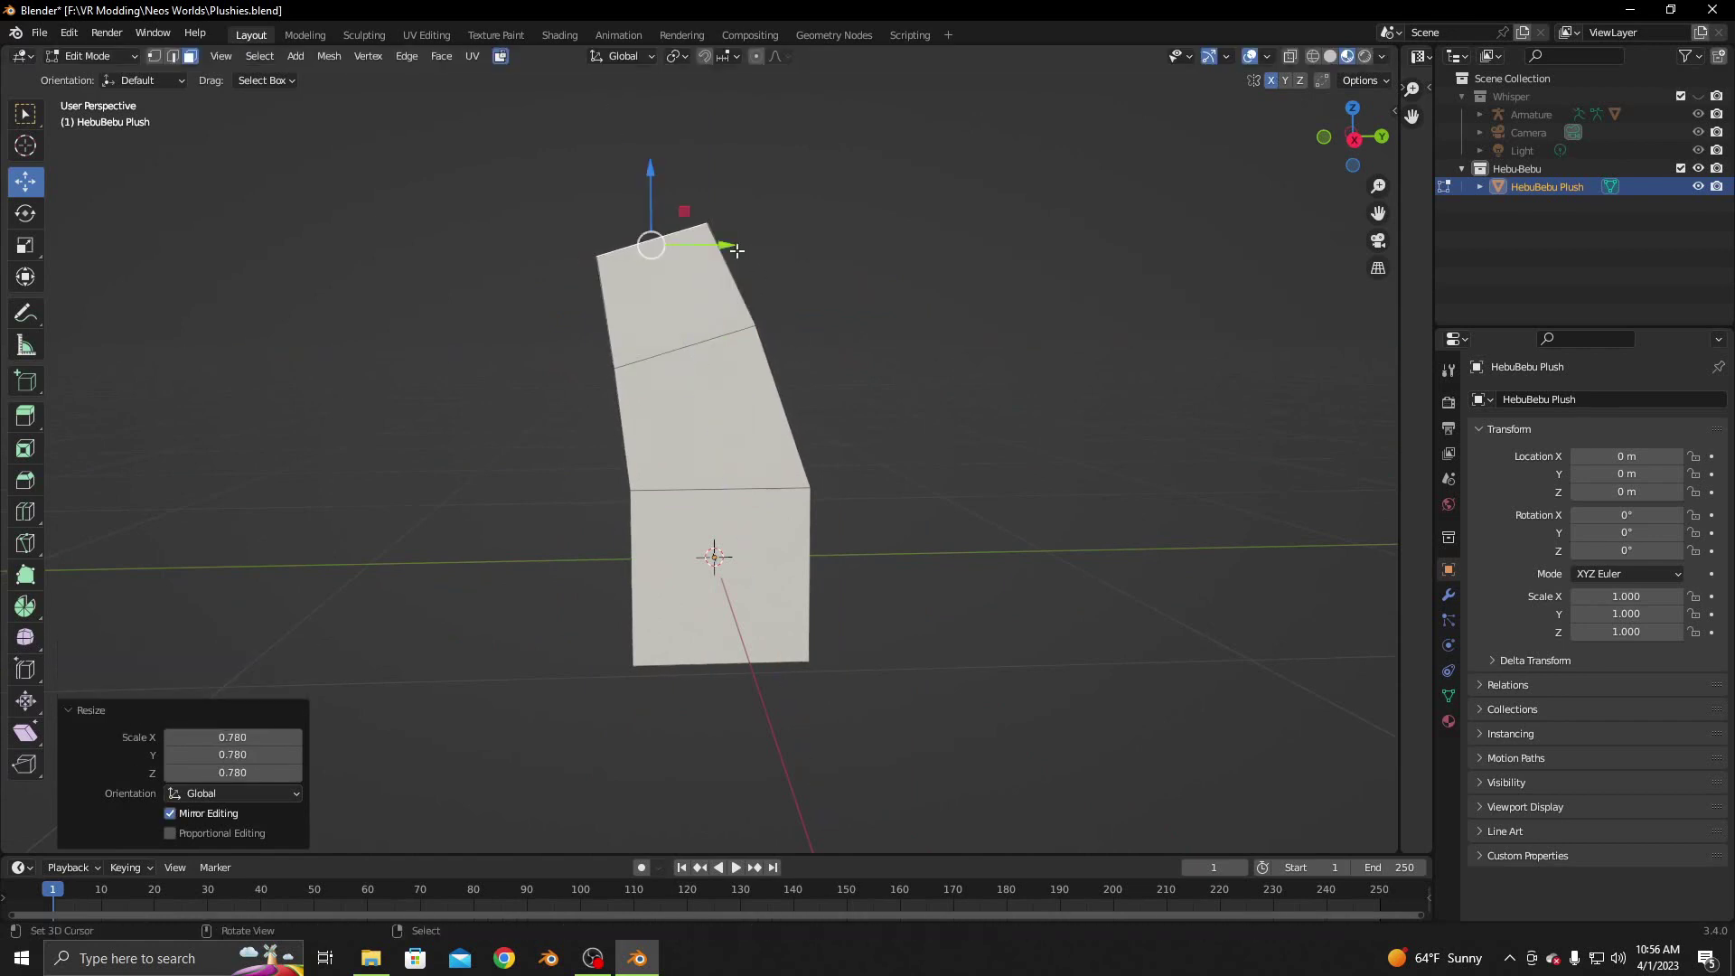
{"action": "left_click_drag", "start_coordinate": [736, 251], "coordinate": [713, 246]}
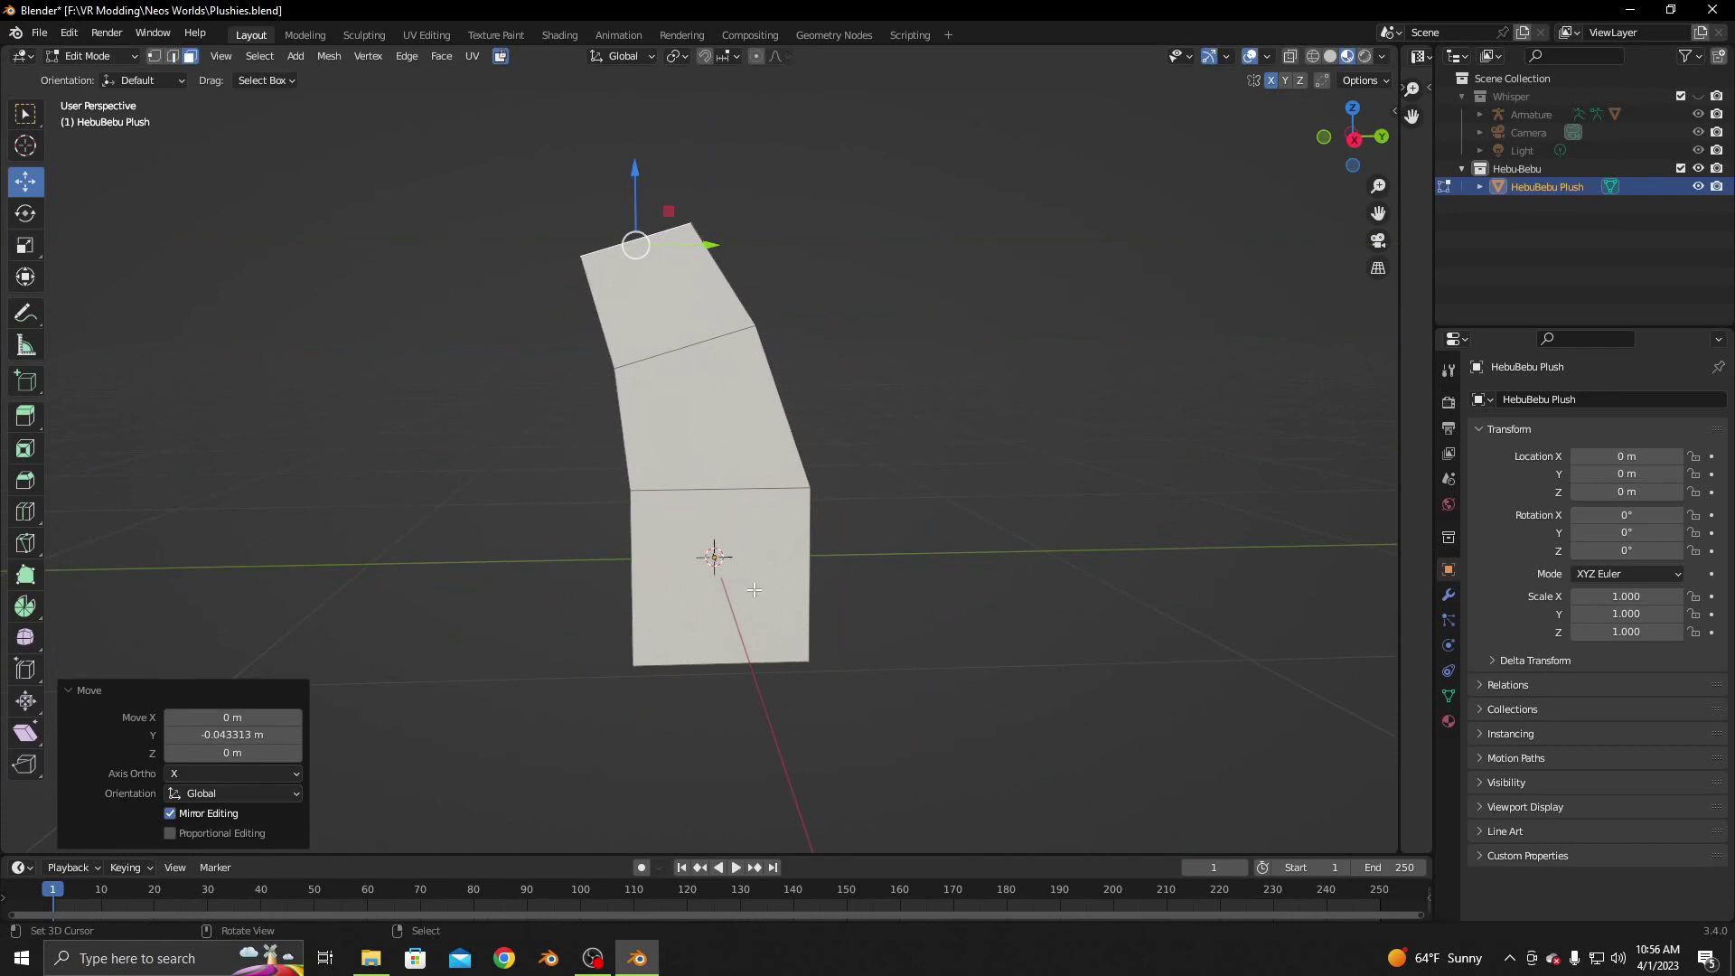
{"action": "key", "text": "r"}
{"action": "key", "text": "x"}
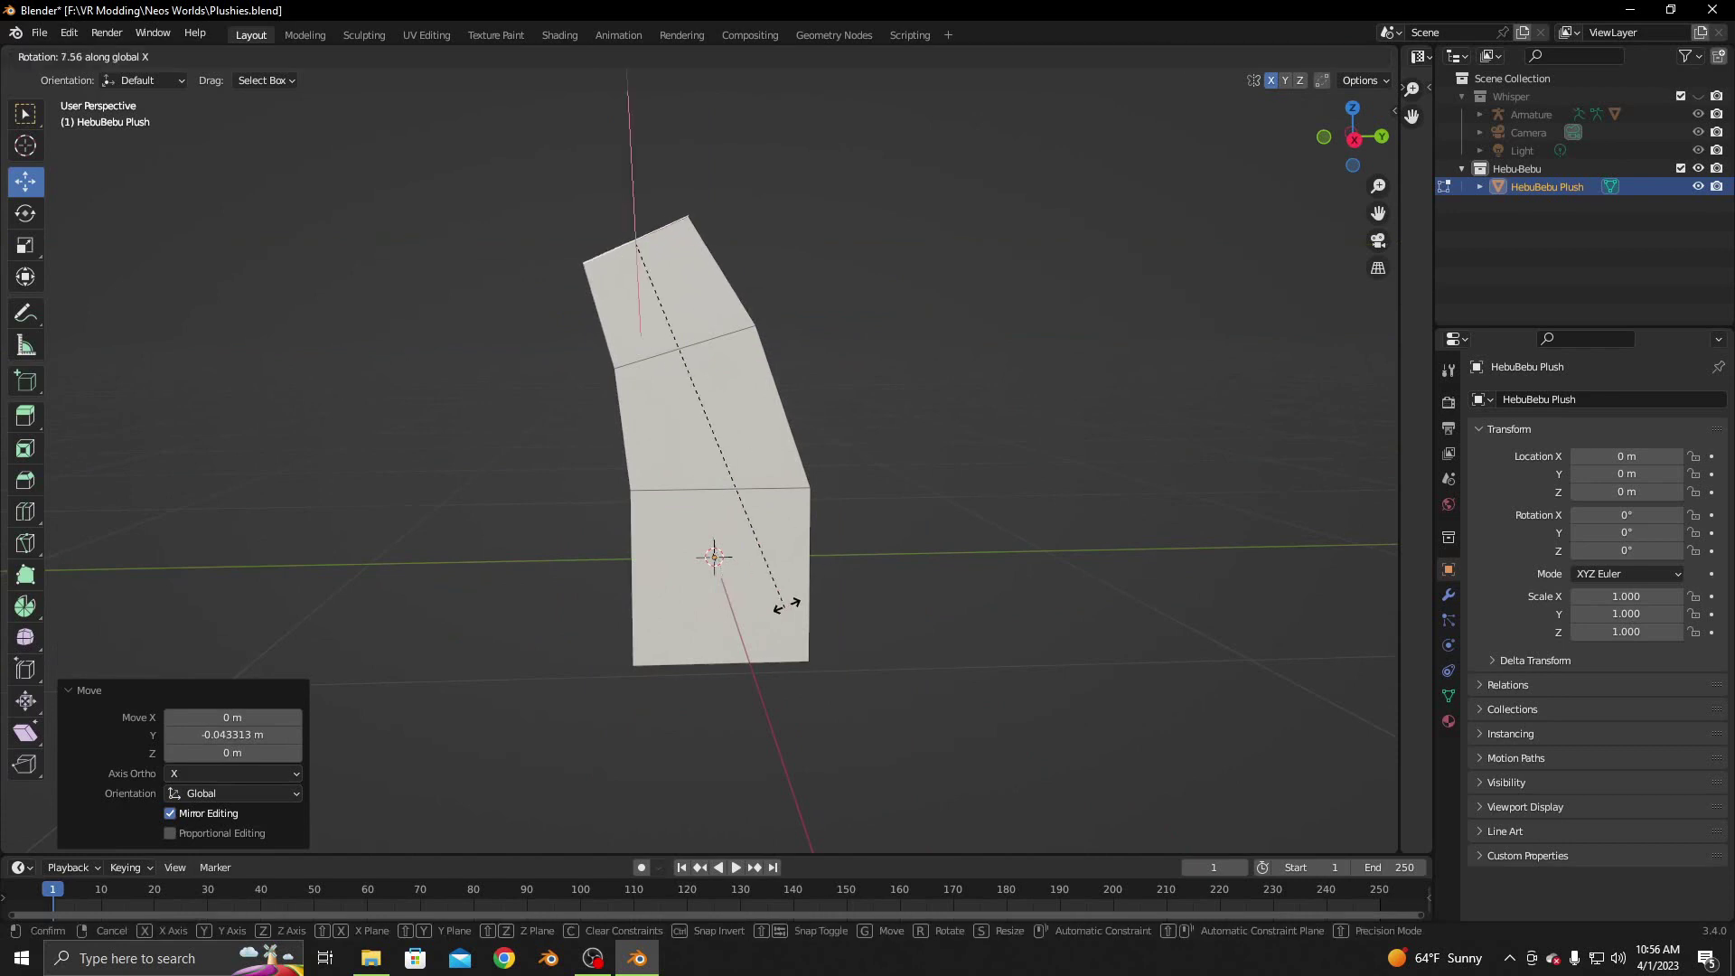
{"action": "left_click", "coordinate": [817, 524]}
{"action": "middle_click_drag", "start_coordinate": [720, 555], "coordinate": [710, 637]}
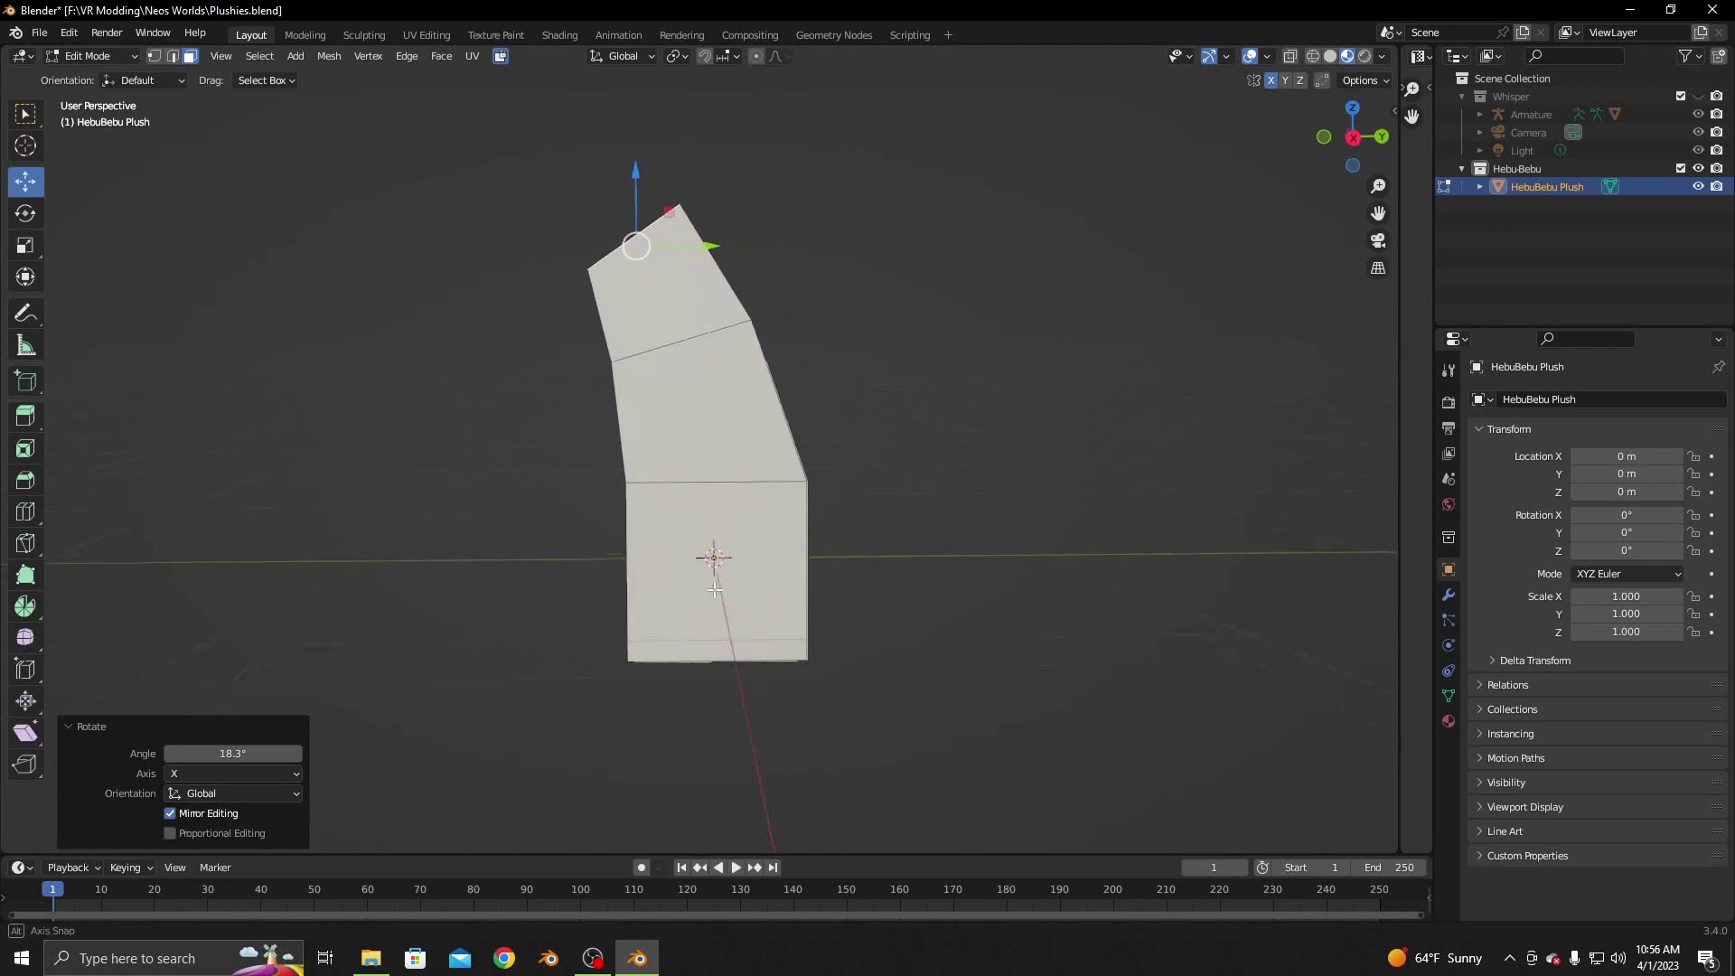
Shrink the bottom face and extrude a first lower segment
{"action": "left_click", "coordinate": [710, 637]}
{"action": "key", "text": "s"}
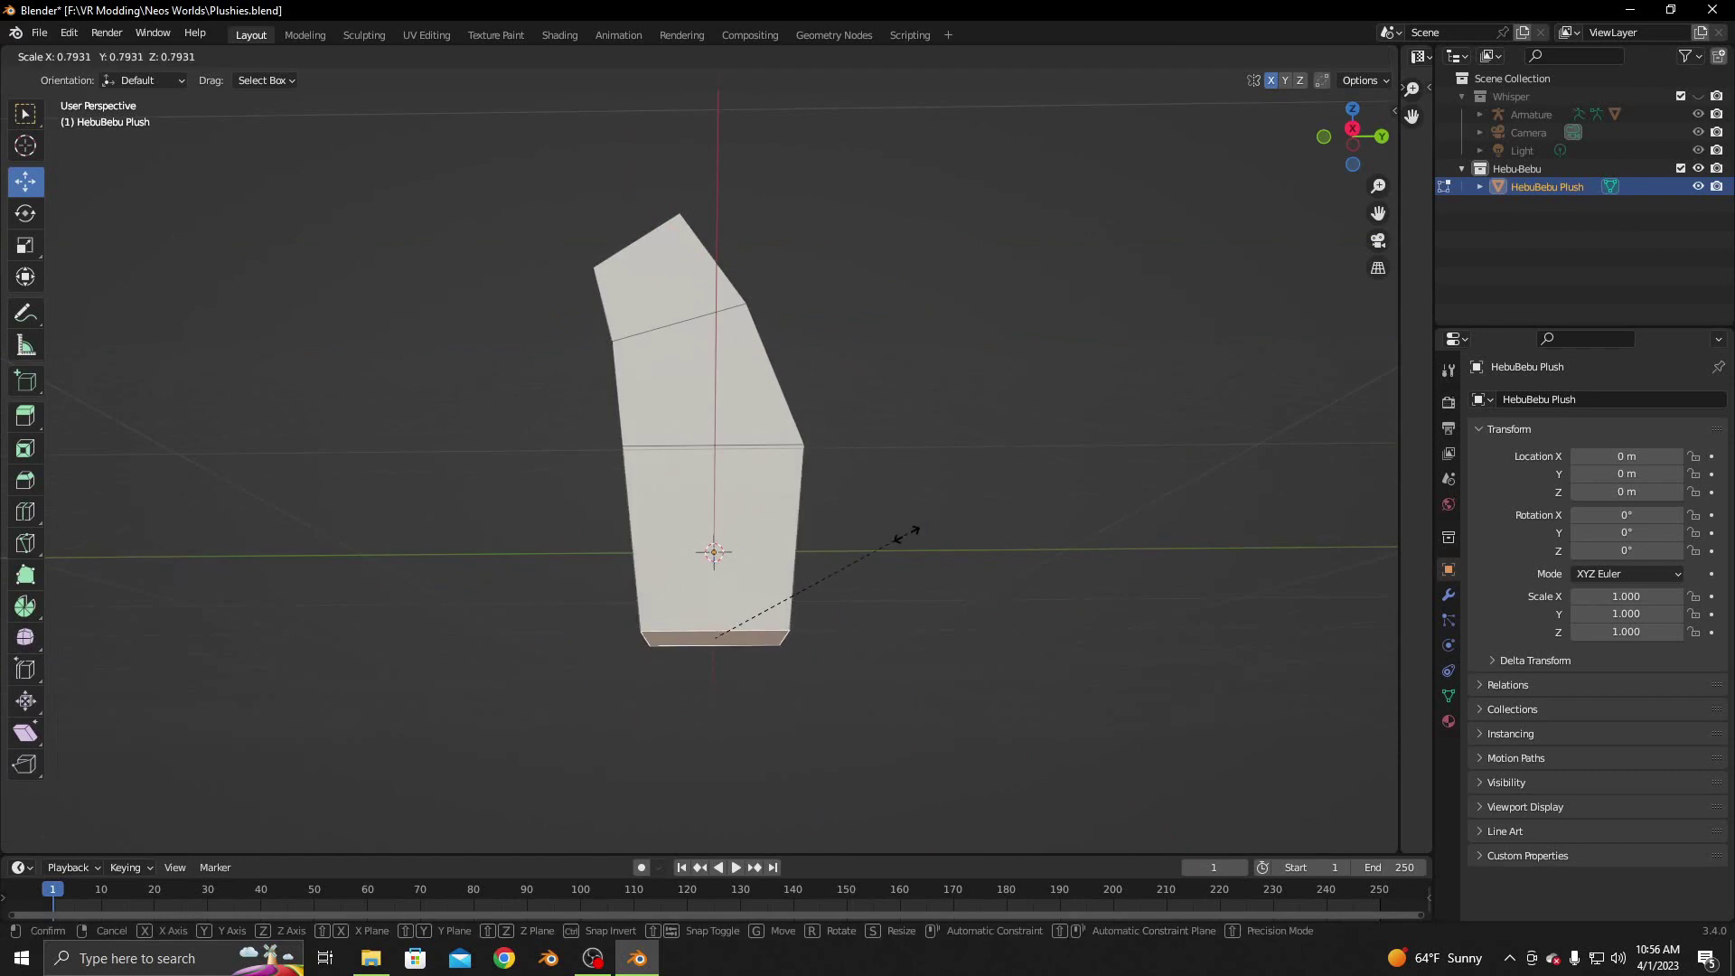
{"action": "left_click", "coordinate": [906, 535]}
{"action": "key", "text": "e"}
{"action": "left_click", "coordinate": [894, 686]}
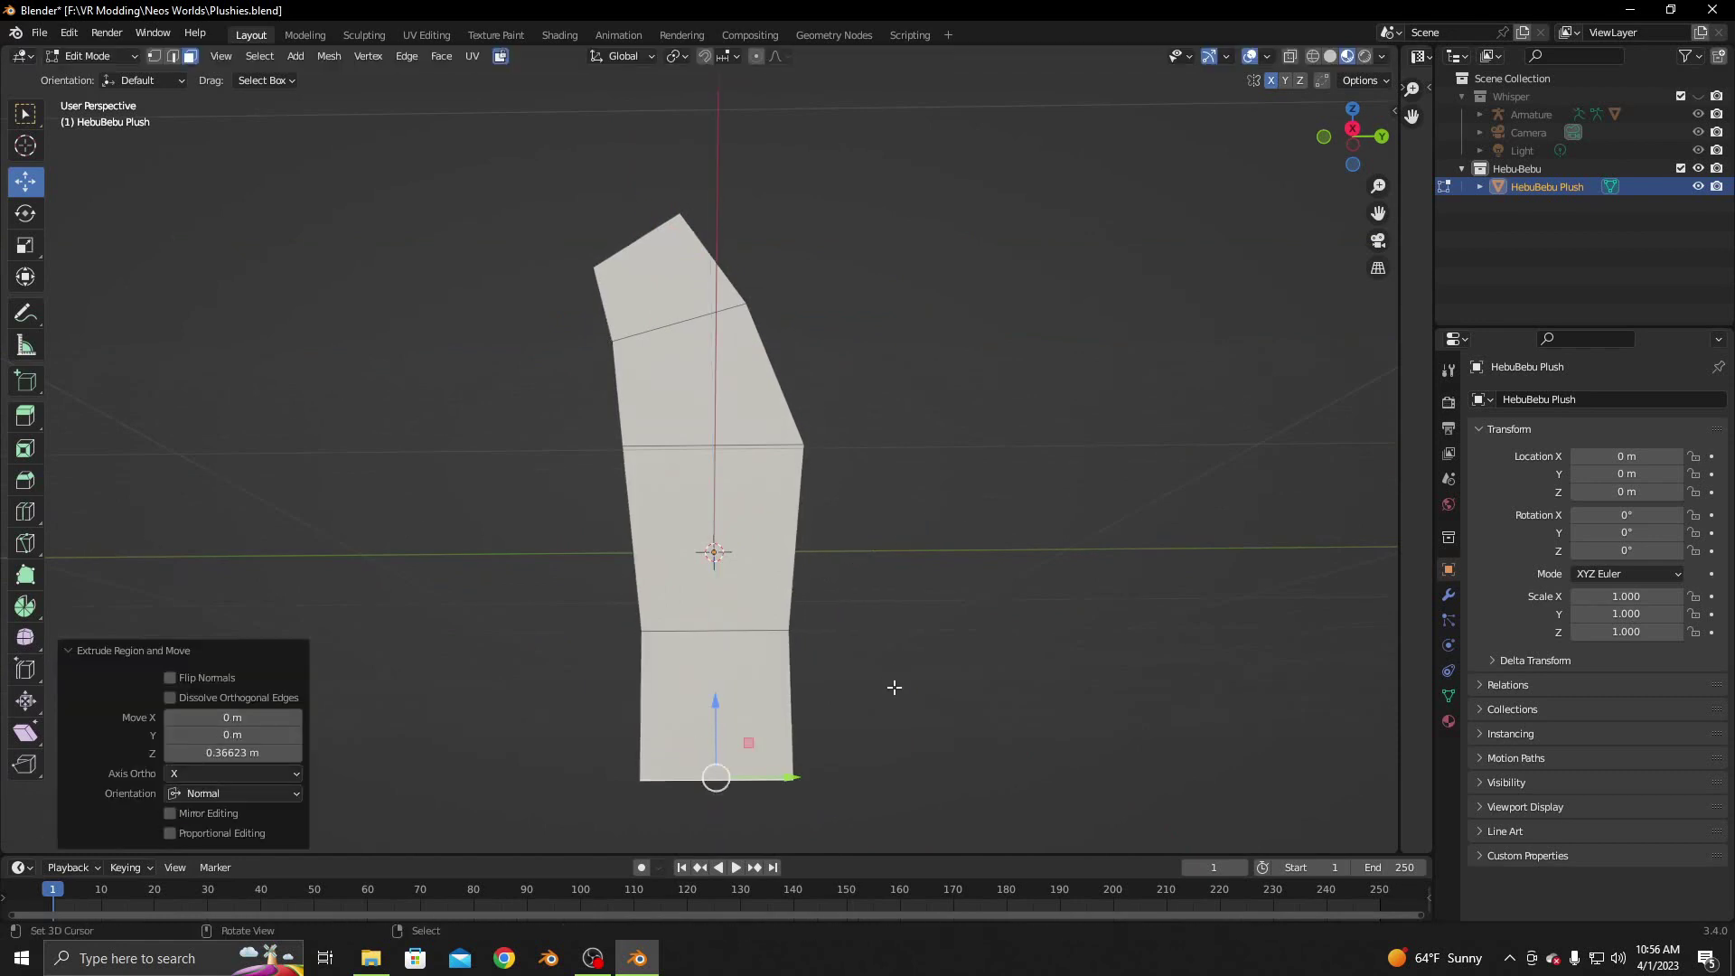
{"action": "middle_click_drag", "start_coordinate": [894, 690], "coordinate": [887, 650]}
Extrude a narrower second lower segment, shifting it along Y and down along Z
{"action": "key", "text": "e"}
{"action": "left_click", "coordinate": [889, 672]}
{"action": "key", "text": "s"}
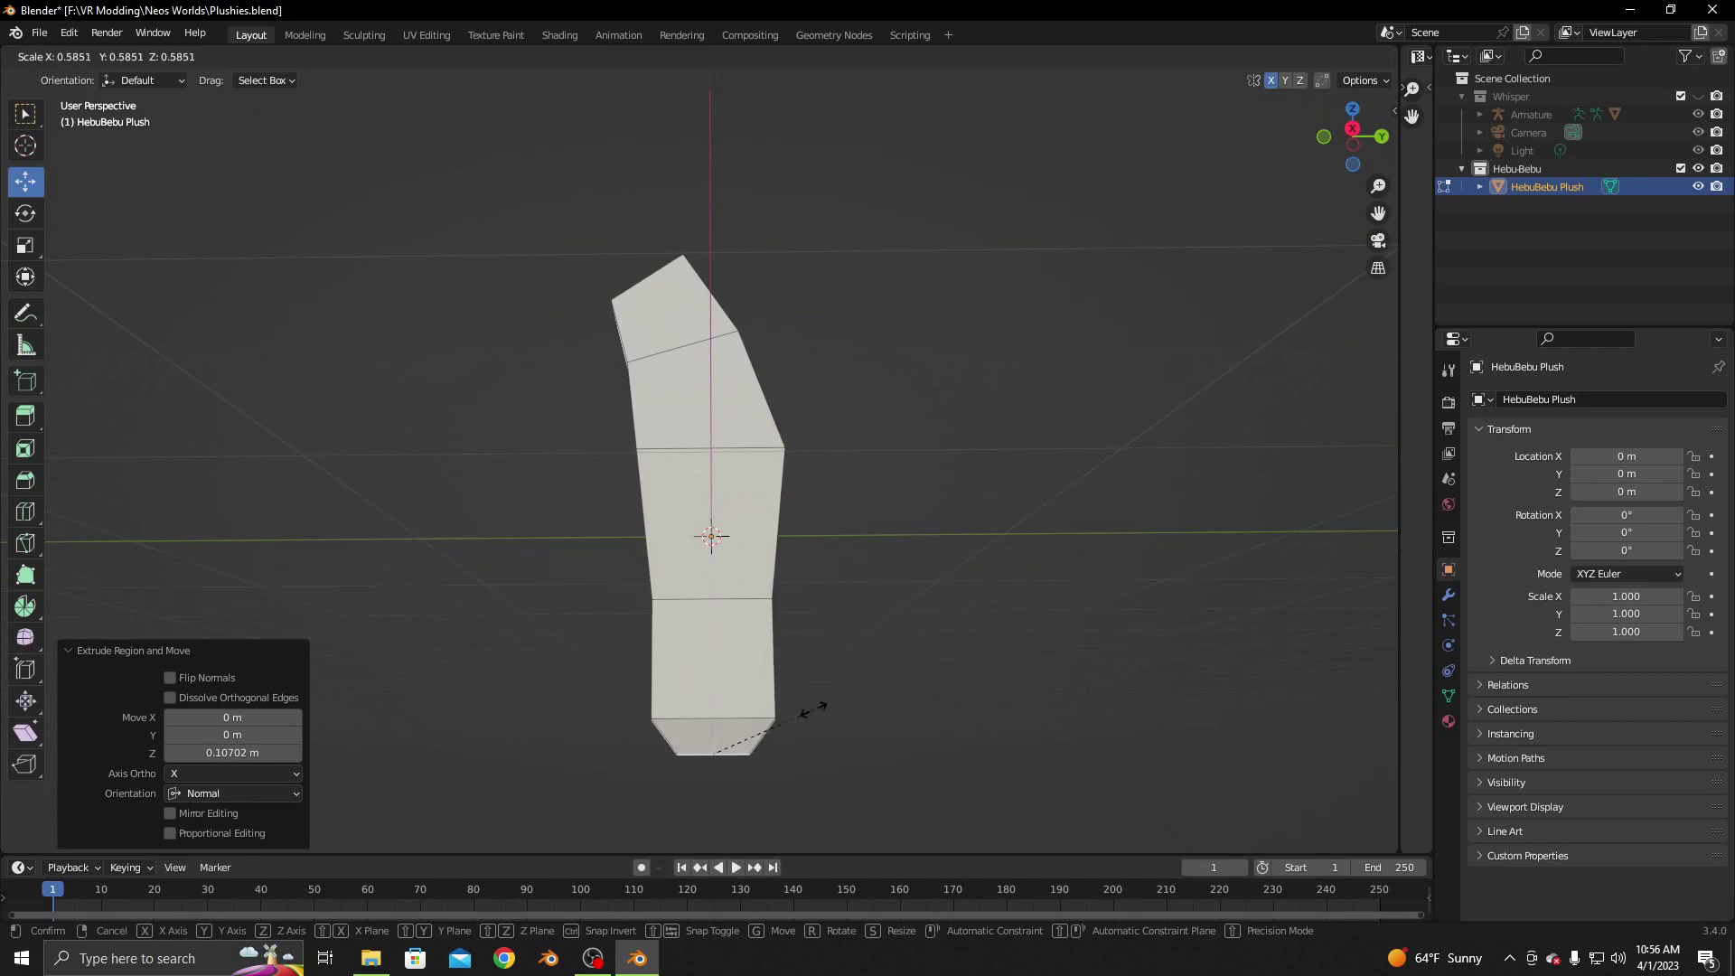
{"action": "left_click", "coordinate": [805, 708]}
{"action": "key", "text": "g"}
{"action": "key", "text": "y"}
{"action": "left_click", "coordinate": [756, 765]}
{"action": "key", "text": "g"}
{"action": "key", "text": "z"}
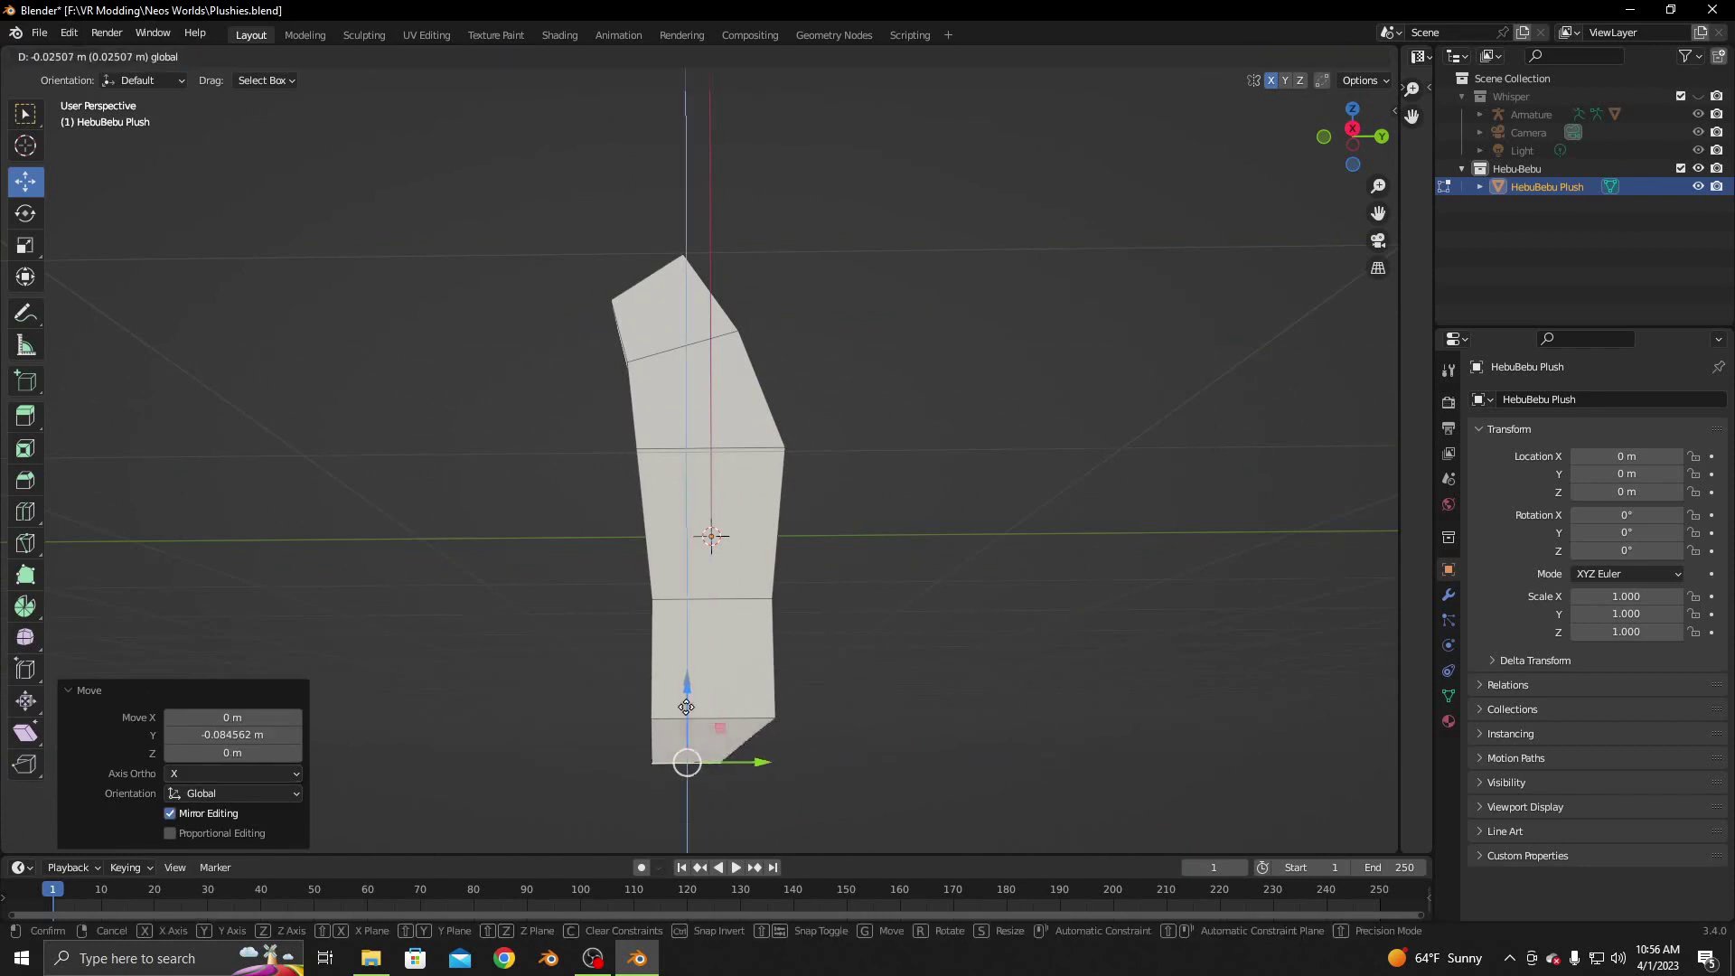
{"action": "left_click", "coordinate": [708, 766]}
{"action": "left_click_drag", "start_coordinate": [747, 807], "coordinate": [744, 808]}
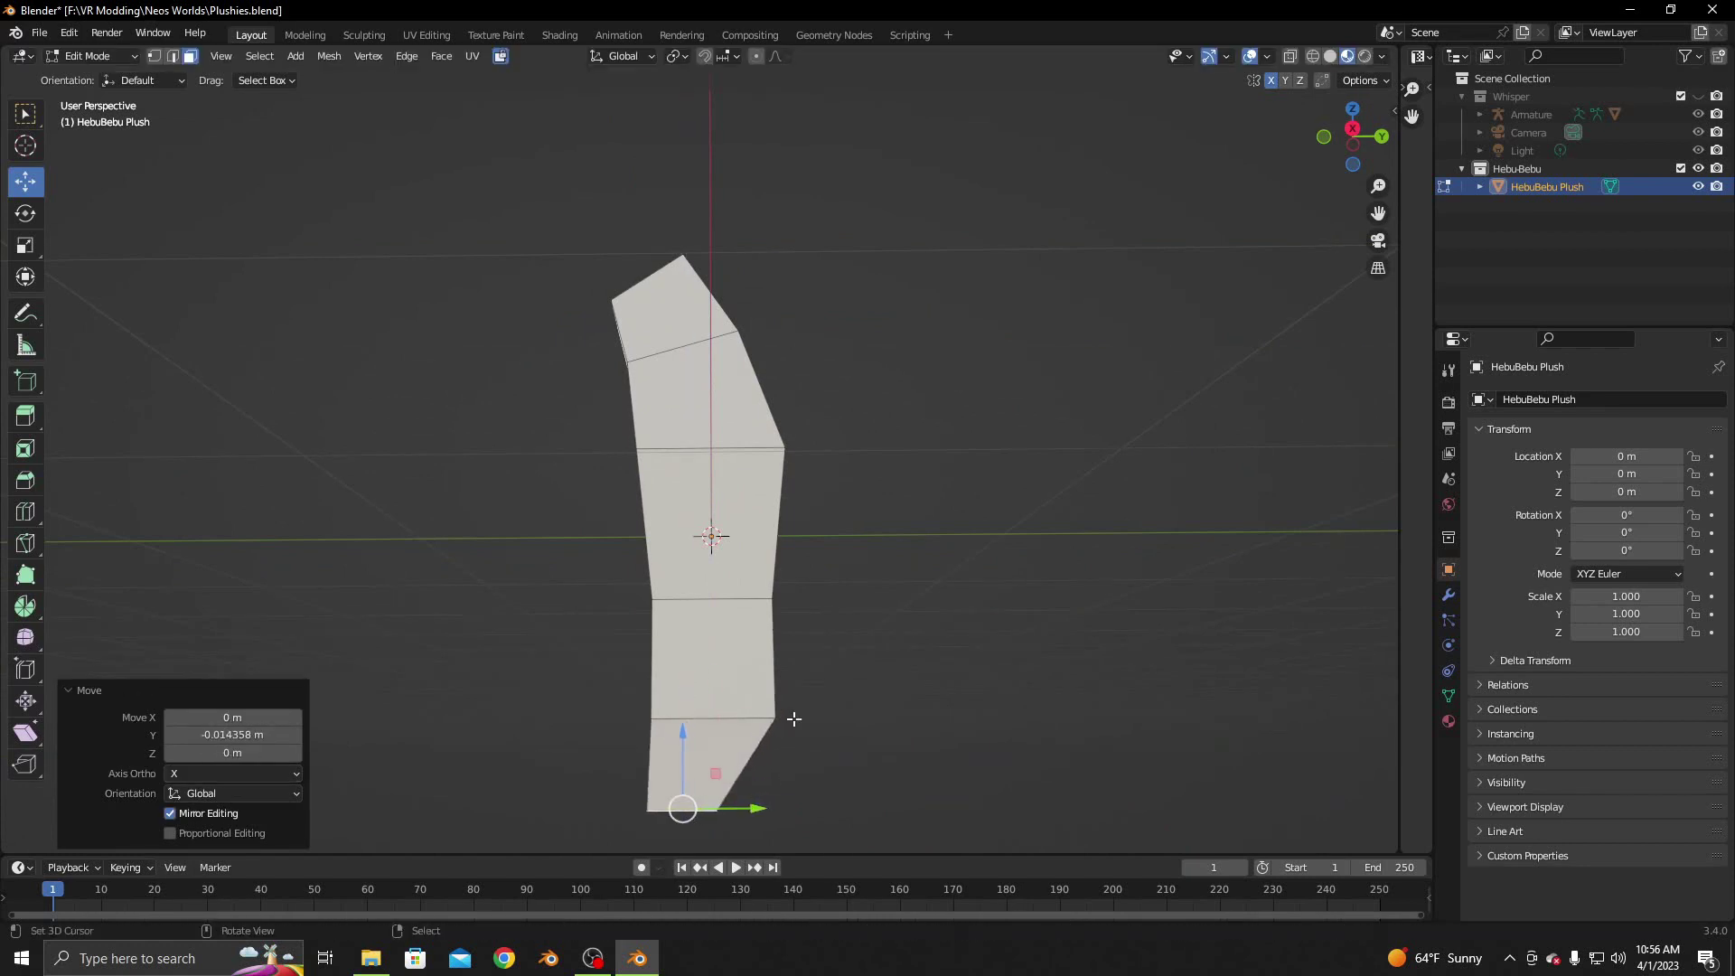
Tilt the bottom face -28.8° about X, shift it along Y, and shrink it
{"action": "key", "text": "r"}
{"action": "key", "text": "x"}
{"action": "left_click", "coordinate": [782, 797]}
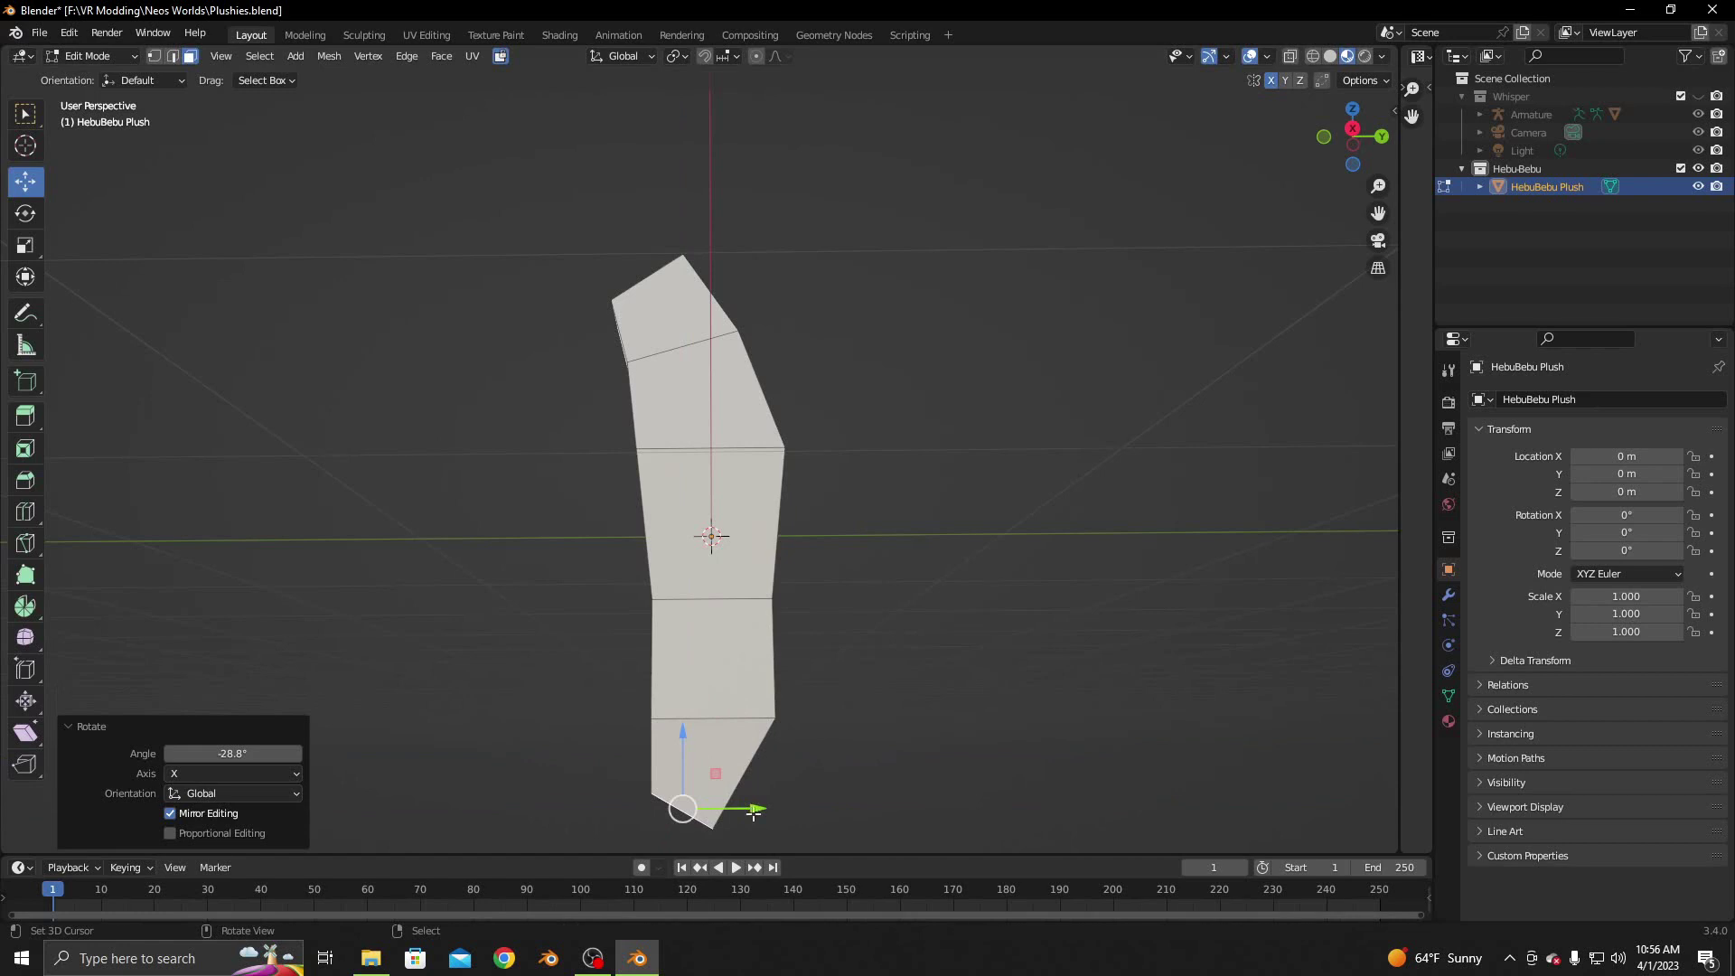
{"action": "left_click_drag", "start_coordinate": [757, 809], "coordinate": [745, 810]}
{"action": "scroll", "coordinate": [744, 810], "scroll_direction": "down", "scroll_amount": 2}
{"action": "key", "text": "s"}
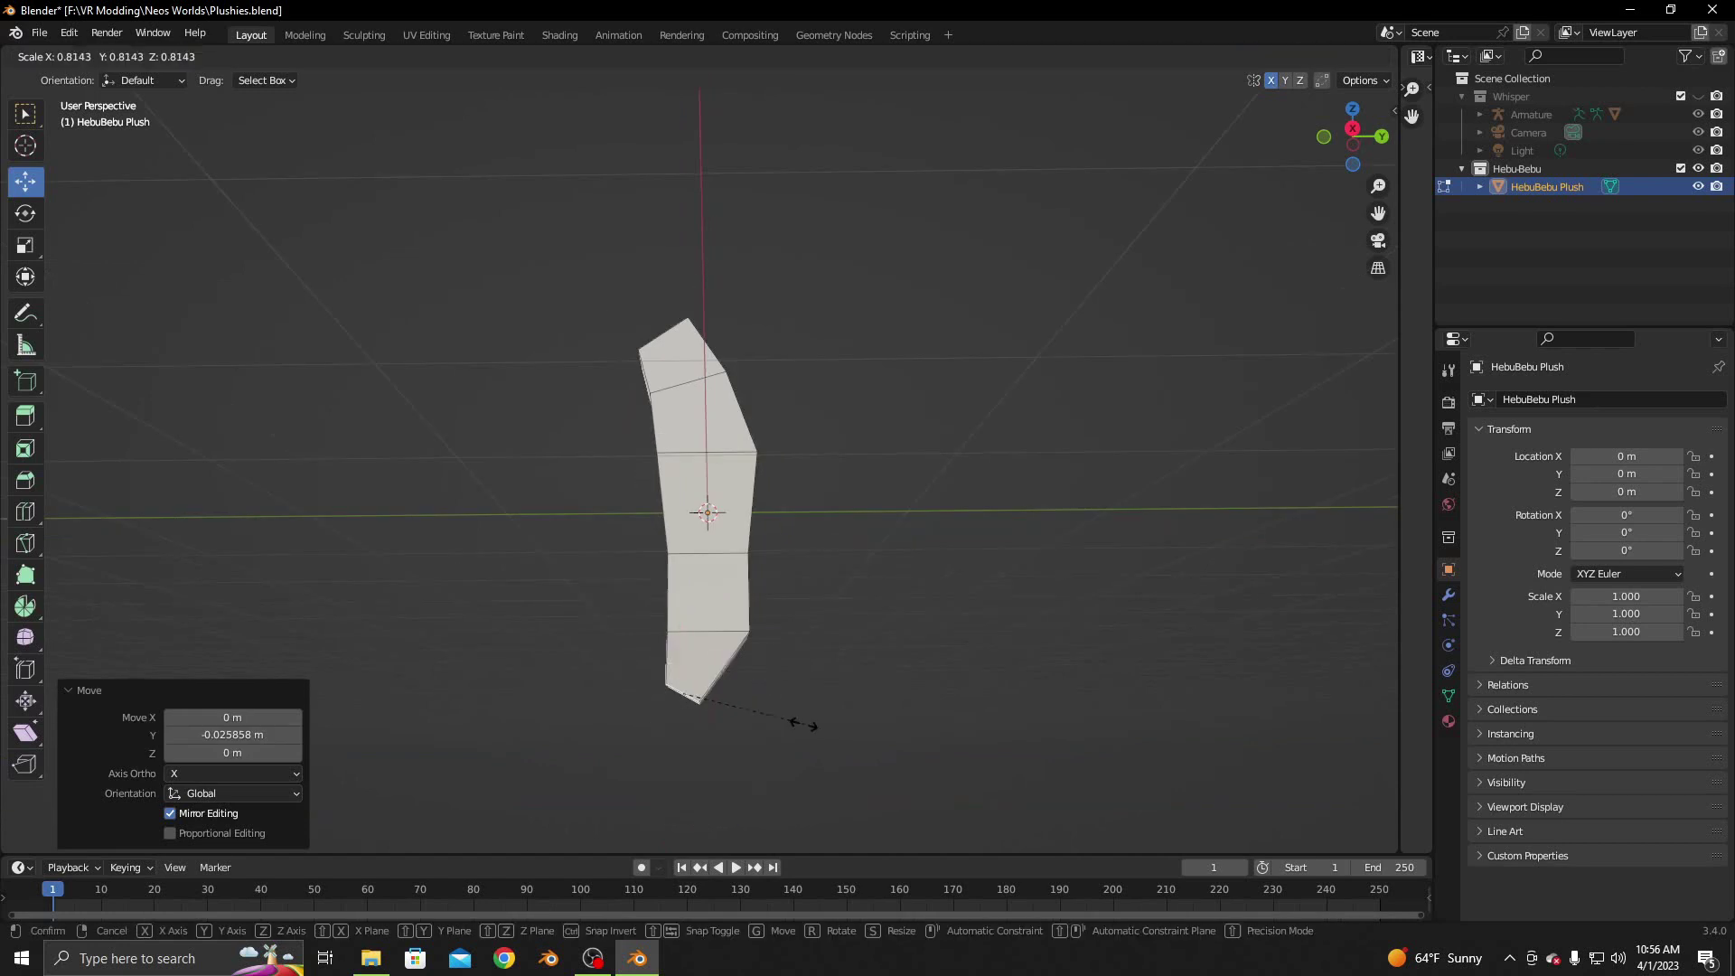
{"action": "left_click", "coordinate": [794, 723]}
Extrude an end segment scaled to 0.462, then a short tip segment
{"action": "key", "text": "e"}
{"action": "left_click", "coordinate": [745, 775]}
{"action": "key", "text": "s"}
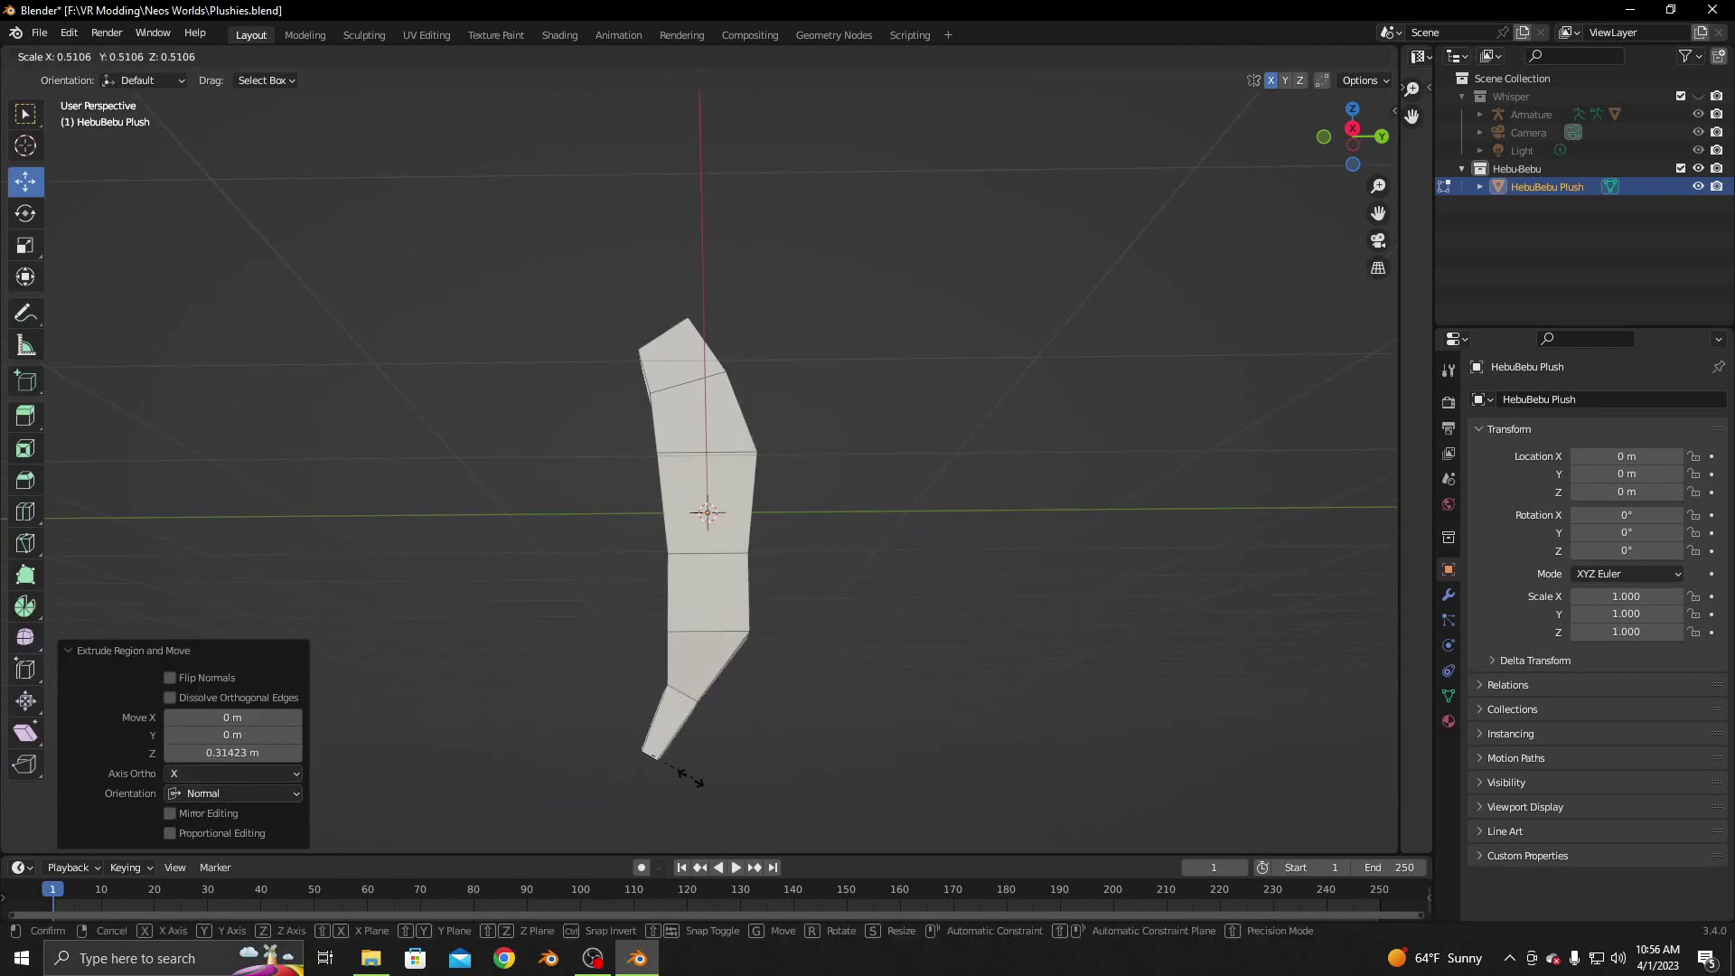
{"action": "left_click", "coordinate": [691, 764]}
{"action": "key", "text": "e"}
{"action": "right_click", "coordinate": [698, 768]}
{"action": "key", "text": "e"}
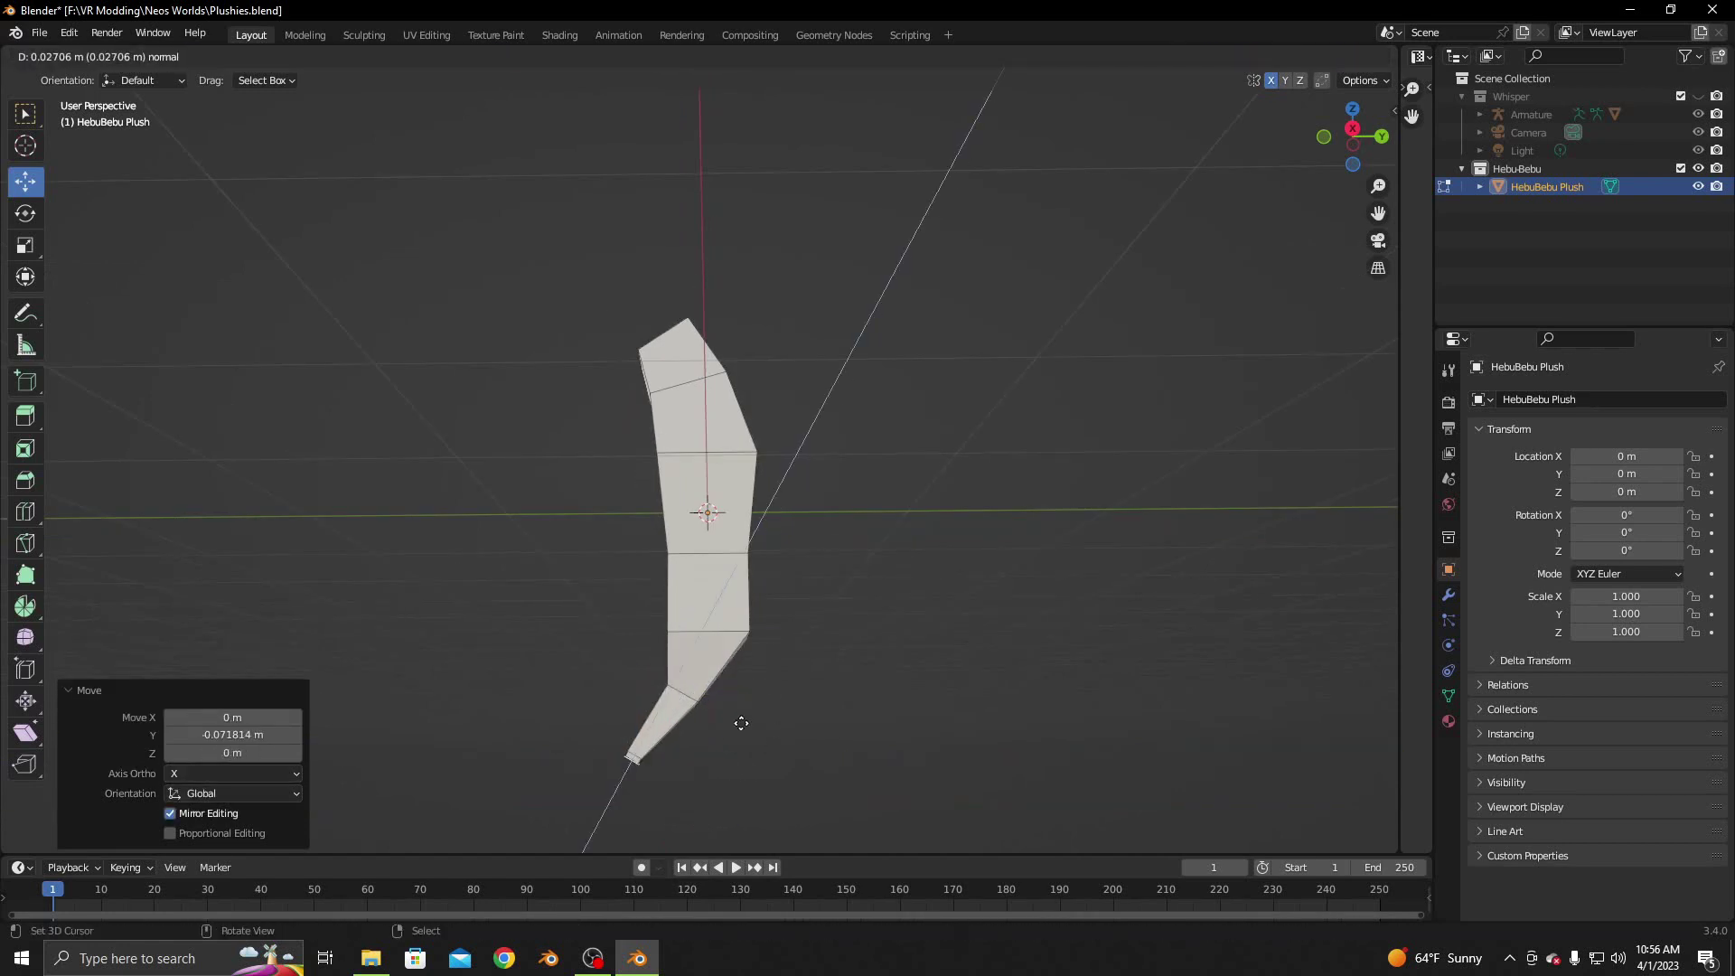
{"action": "left_click", "coordinate": [701, 764]}
Shift the tip along Y, bend it -22° about X, and scale it to 0.359
{"action": "key", "text": "g"}
{"action": "key", "text": "y"}
{"action": "left_click", "coordinate": [680, 782]}
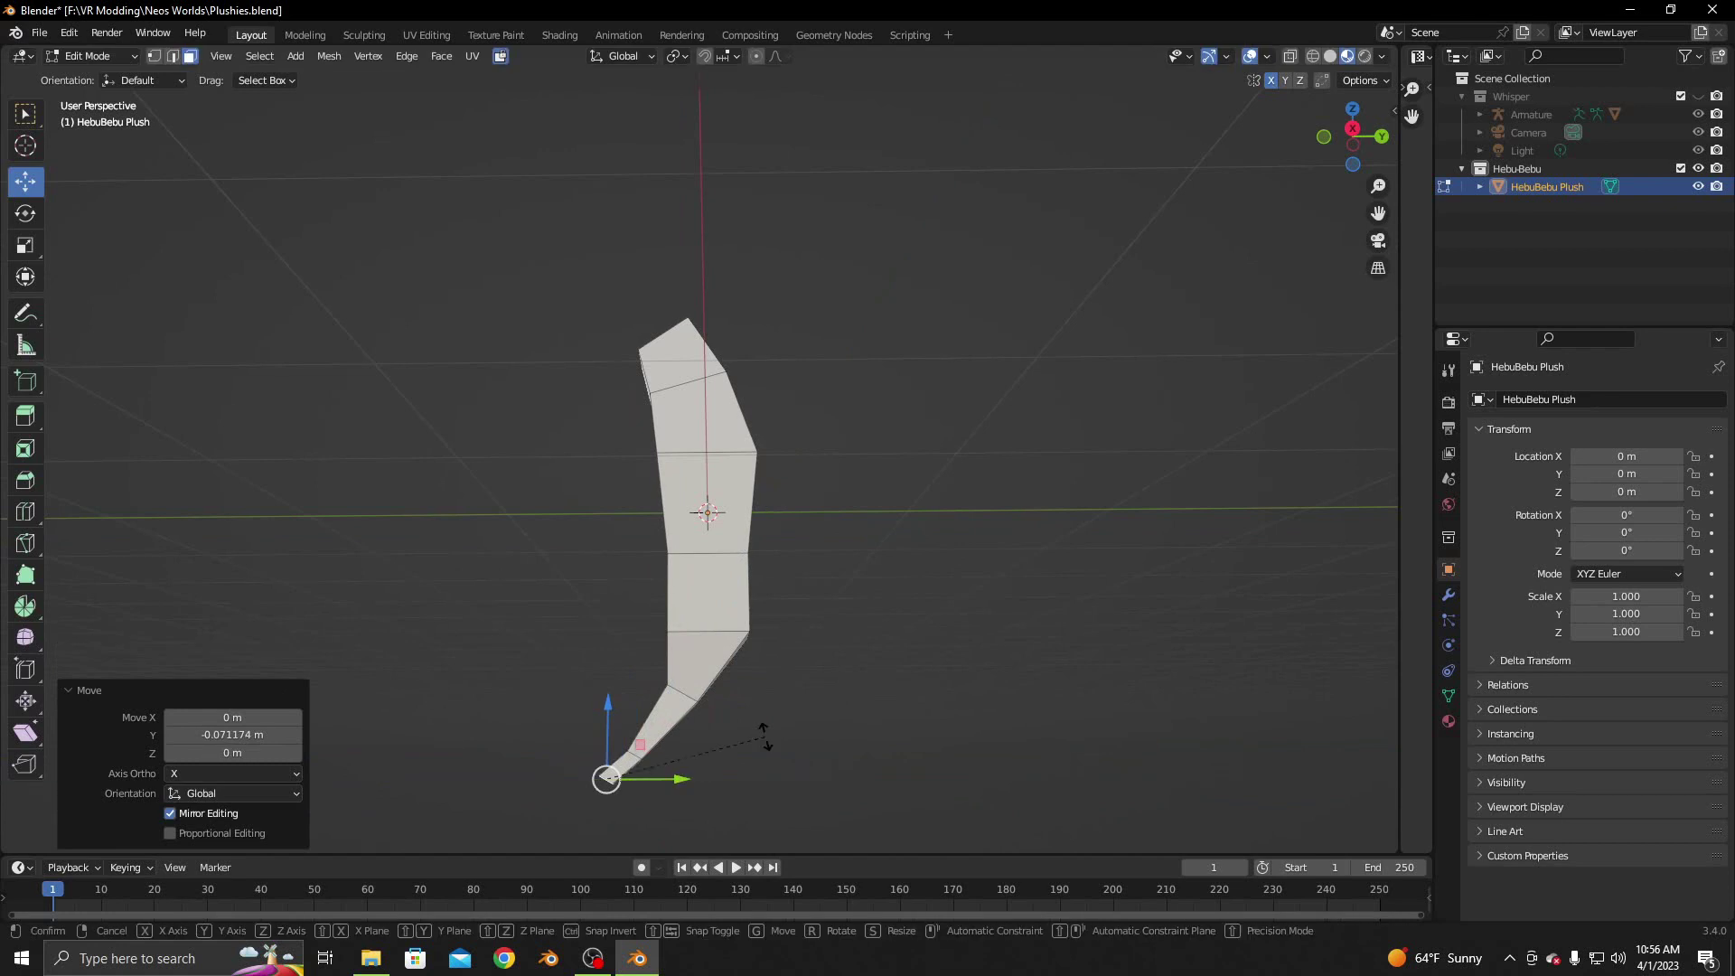
{"action": "key", "text": "r"}
{"action": "key", "text": "x"}
{"action": "left_click", "coordinate": [764, 794]}
{"action": "key", "text": "s"}
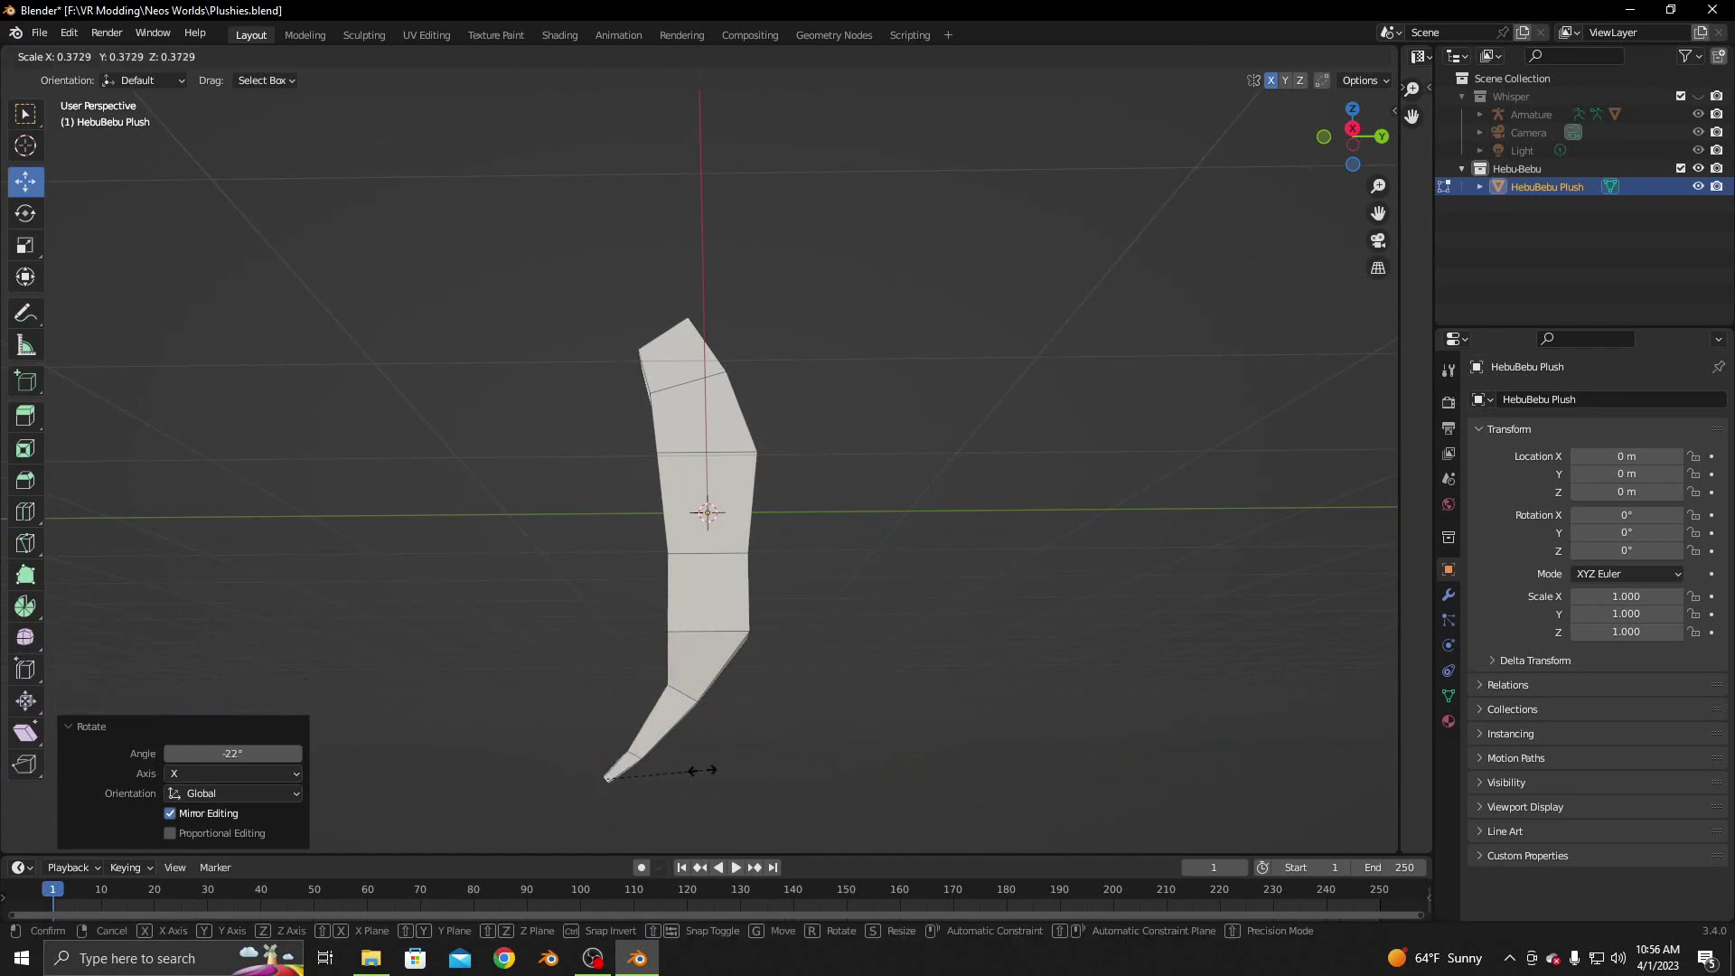
{"action": "left_click", "coordinate": [700, 770]}
Switch to edge select and pick an edge on the body's left side
{"action": "middle_click_drag", "start_coordinate": [757, 429], "coordinate": [866, 484]}
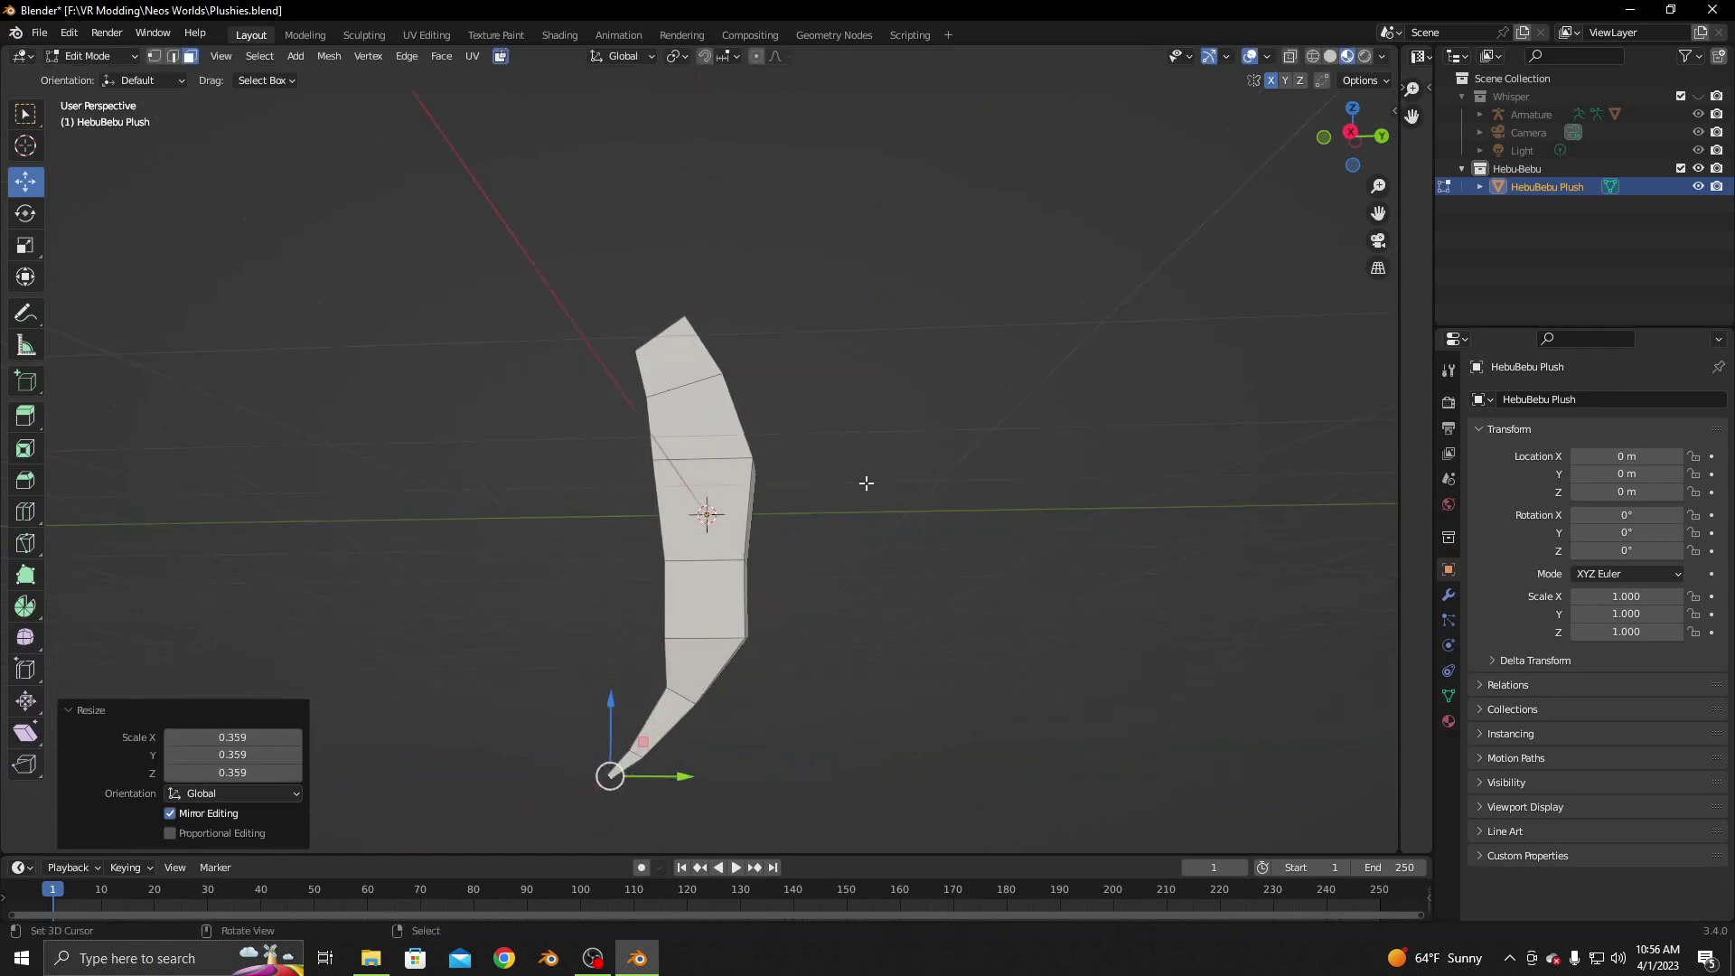
{"action": "left_click", "coordinate": [173, 57]}
{"action": "middle_click_drag", "start_coordinate": [619, 491], "coordinate": [671, 521]}
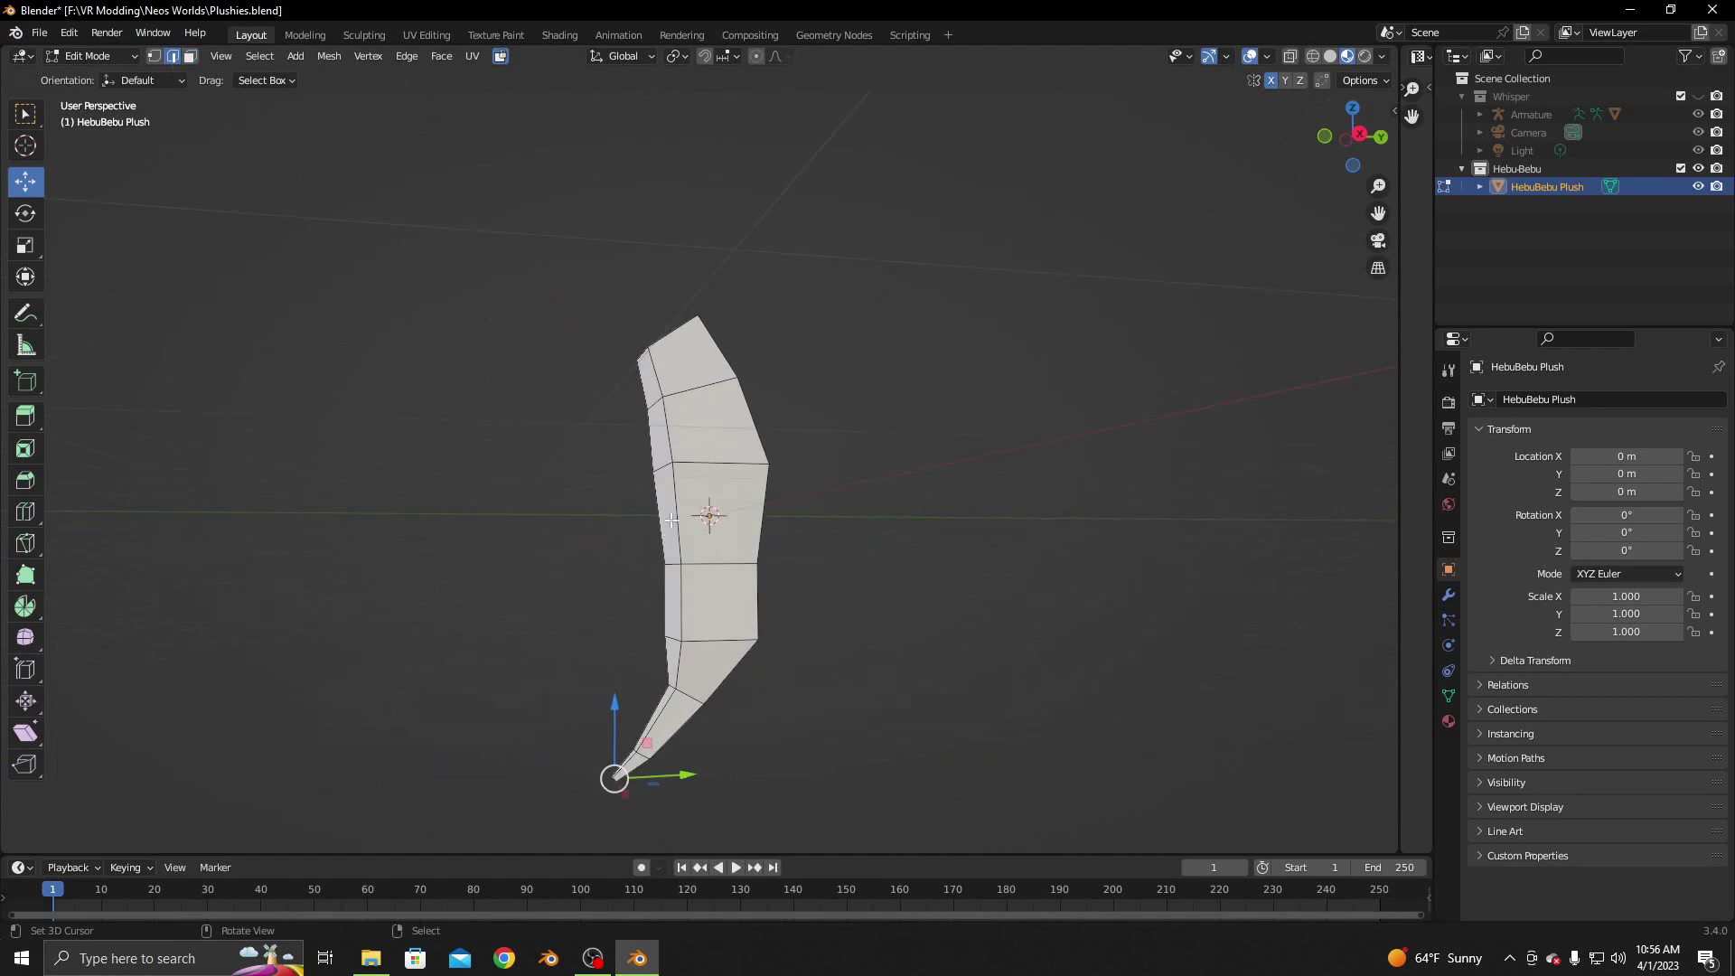
{"action": "left_click", "coordinate": [731, 566]}
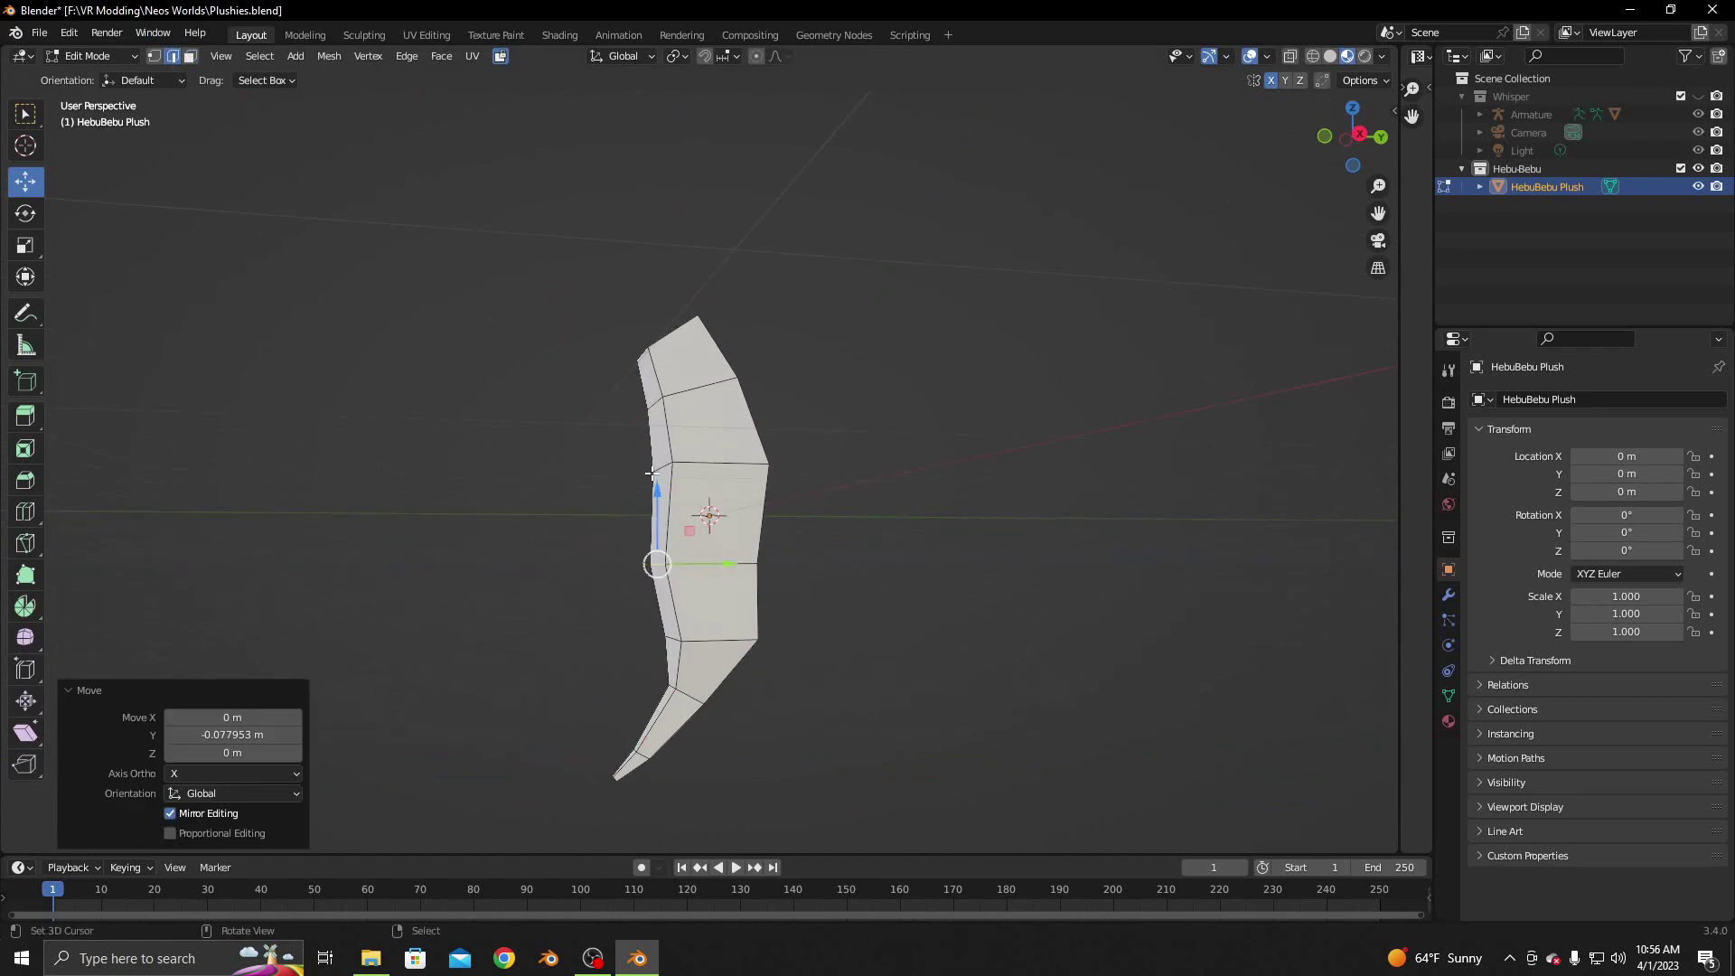
Move the left-side edges along Y and push a right-side edge outward
{"action": "left_click", "coordinate": [658, 516]}
{"action": "left_click", "coordinate": [696, 461]}
{"action": "left_click_drag", "start_coordinate": [696, 461], "coordinate": [673, 465]}
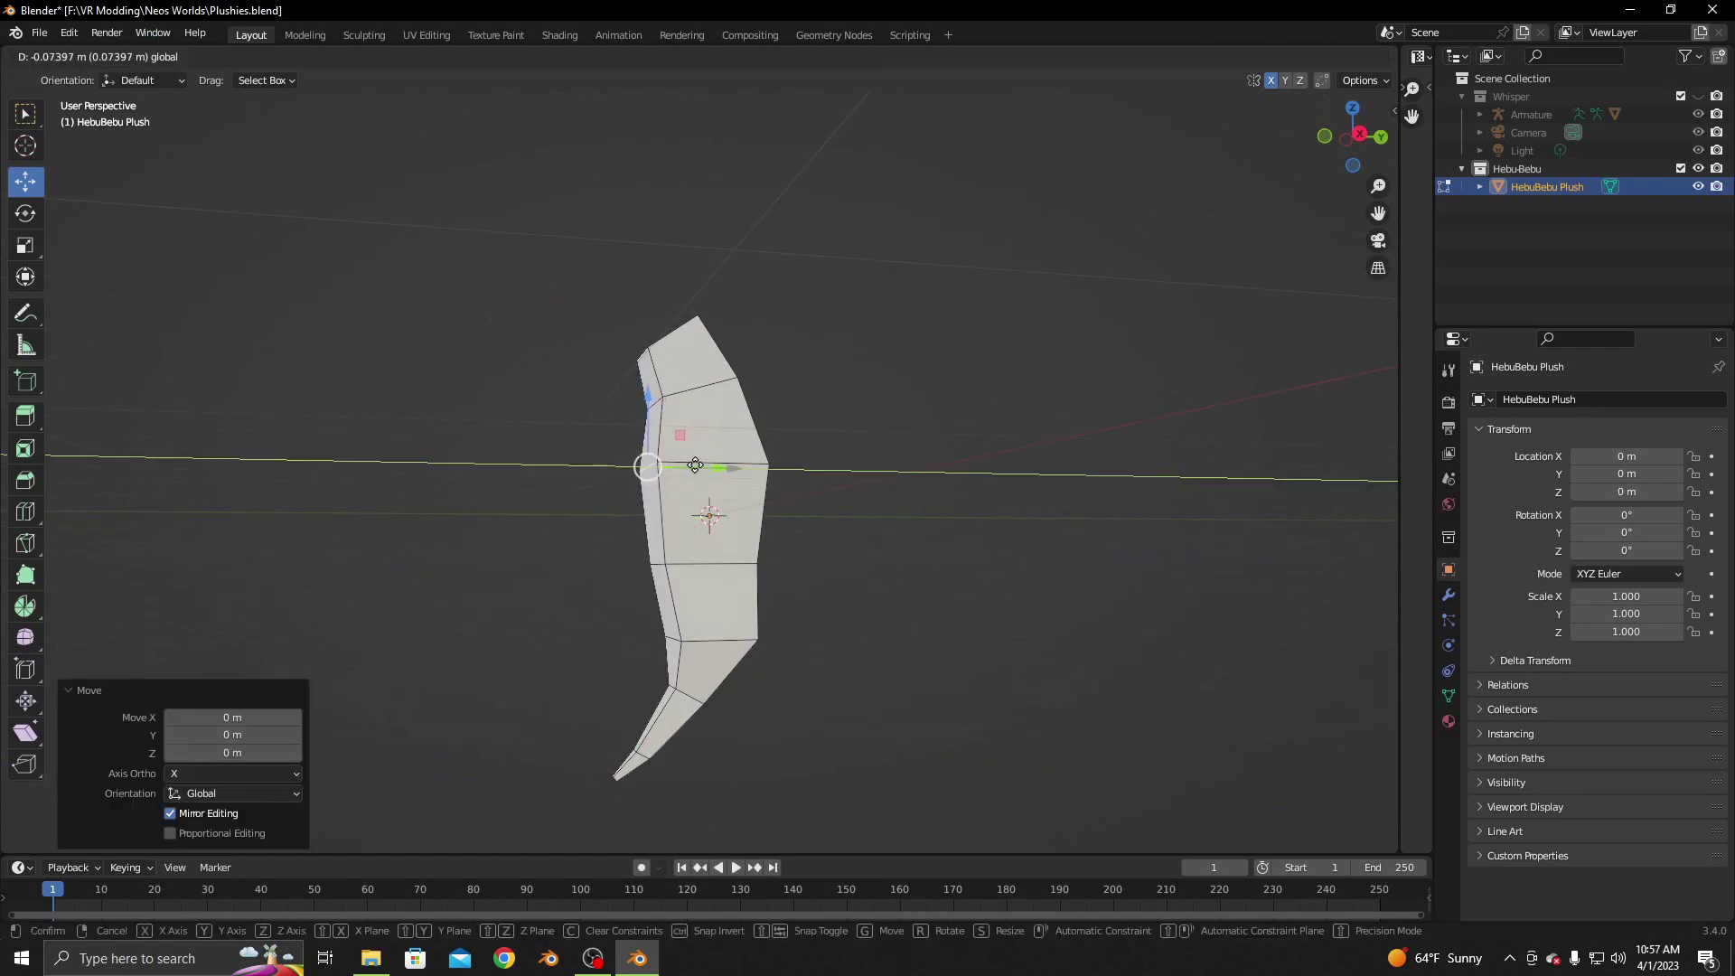
{"action": "middle_click_drag", "start_coordinate": [673, 464], "coordinate": [632, 471]}
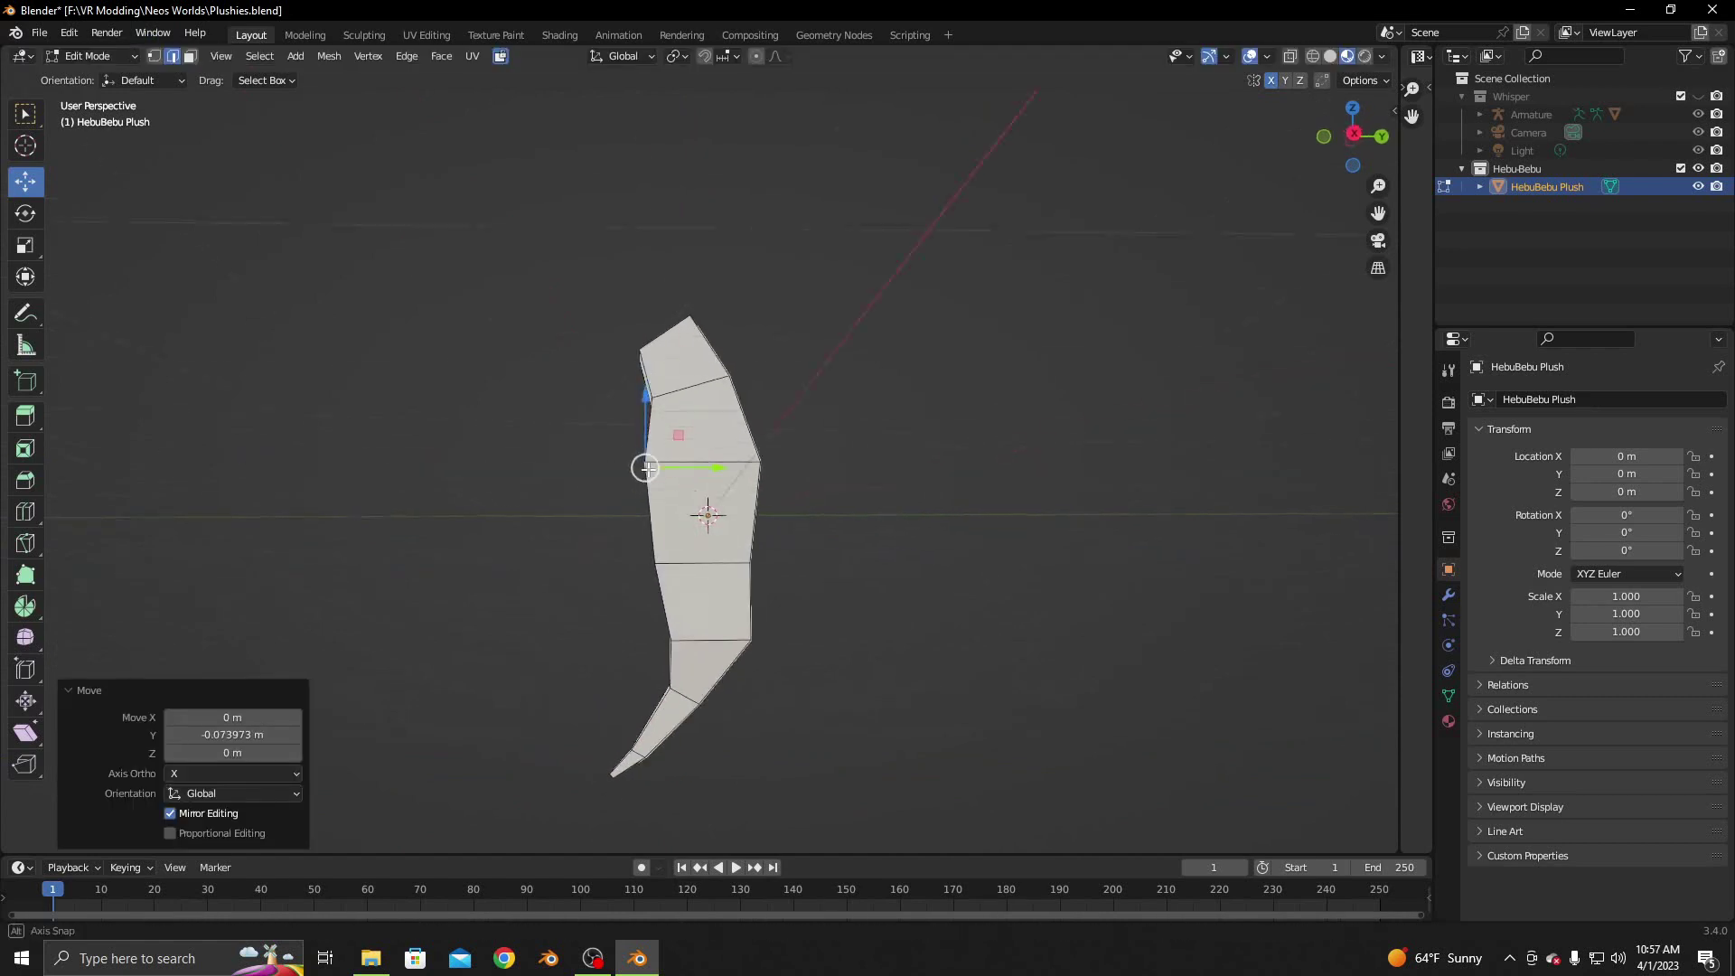
{"action": "left_click", "coordinate": [745, 562]}
{"action": "left_click_drag", "start_coordinate": [809, 562], "coordinate": [814, 562]}
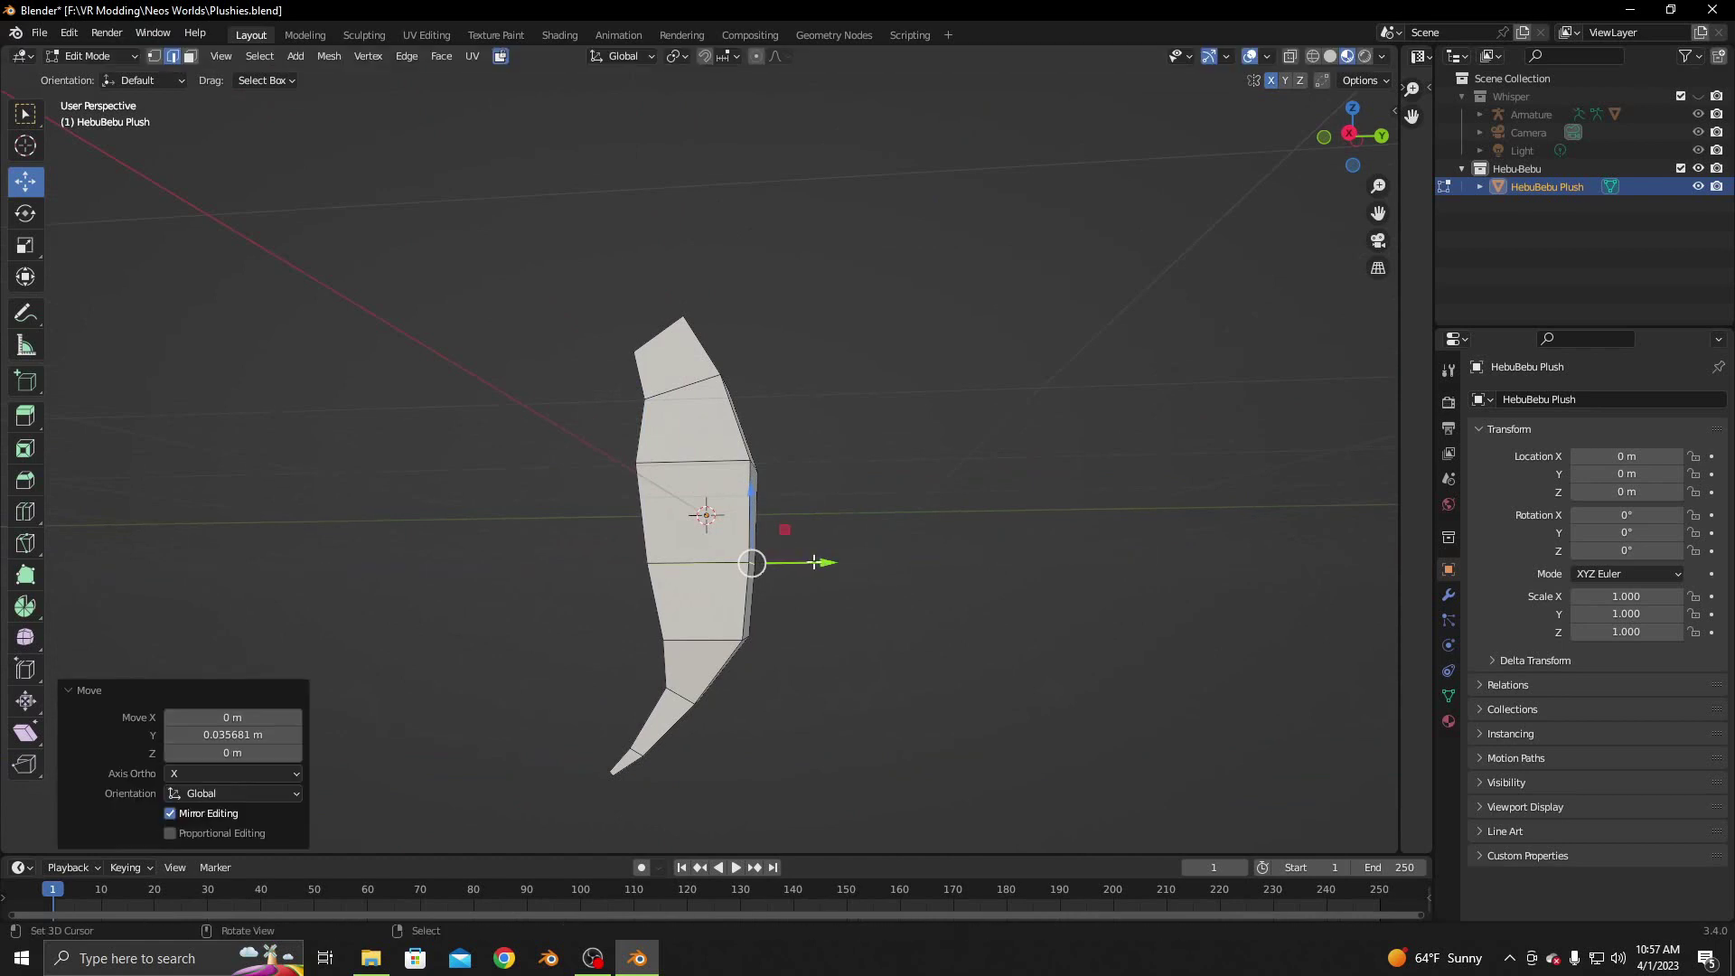
Shift the lower right edge along Y and raise the upper and middle right edges along Z
{"action": "left_click", "coordinate": [750, 636]}
{"action": "left_click_drag", "start_coordinate": [818, 639], "coordinate": [828, 645]}
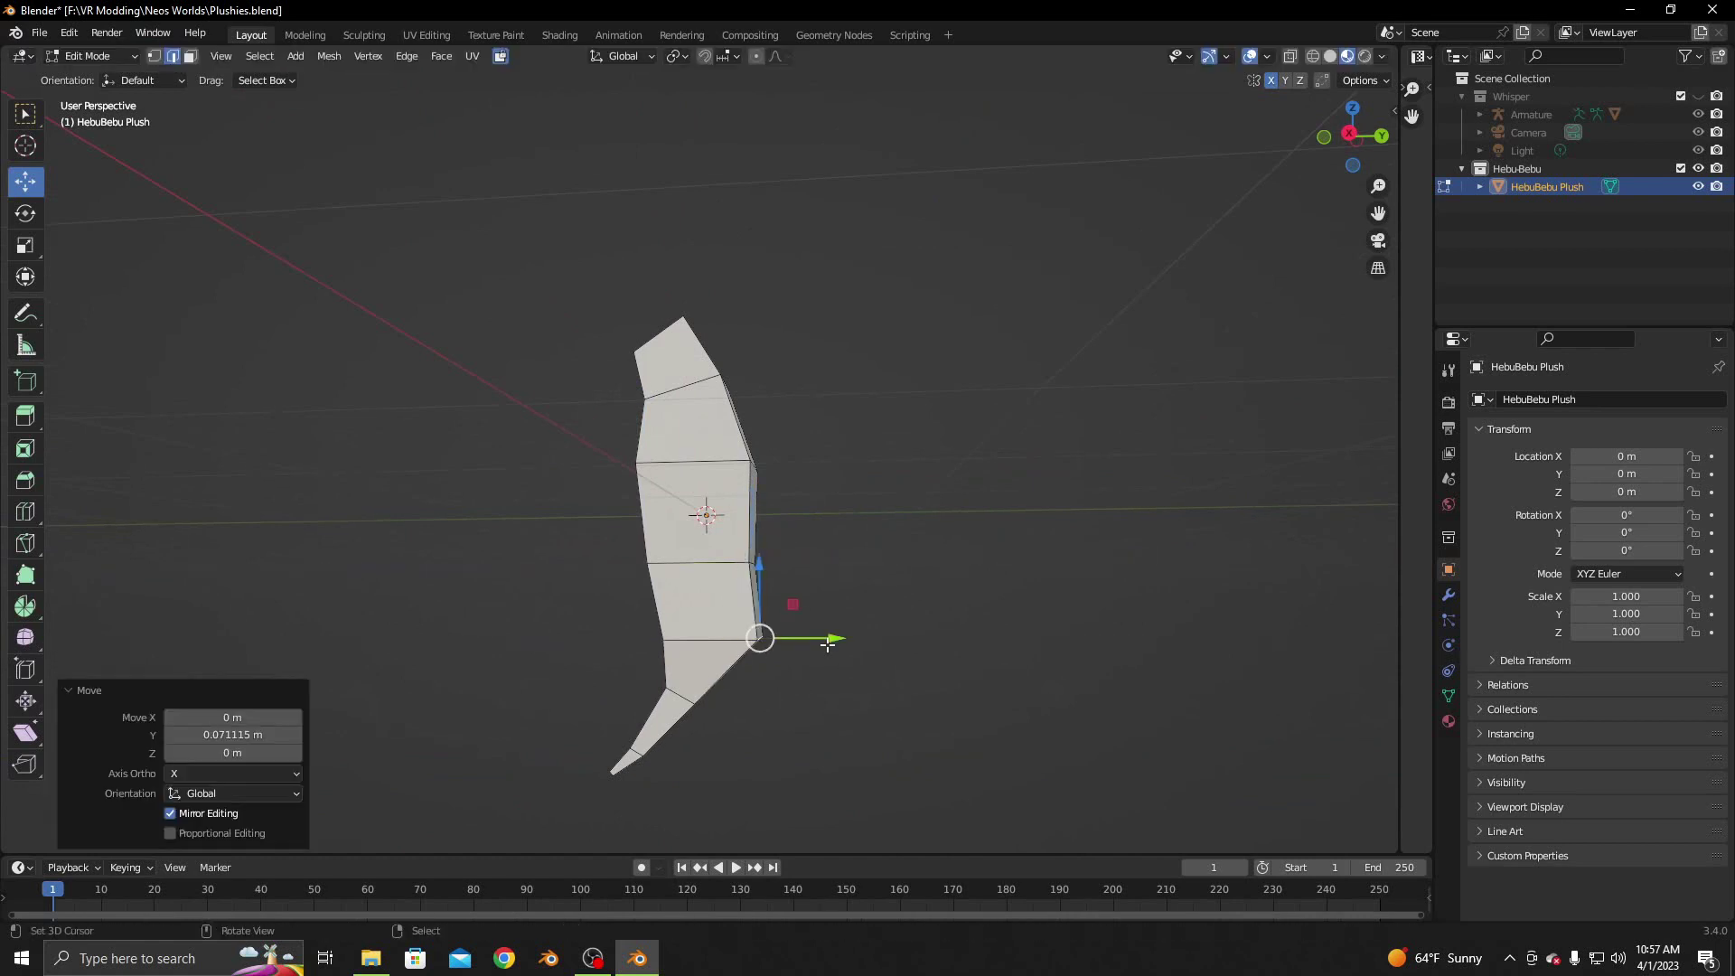
{"action": "left_click", "coordinate": [751, 462]}
{"action": "left_click_drag", "start_coordinate": [749, 413], "coordinate": [747, 377]}
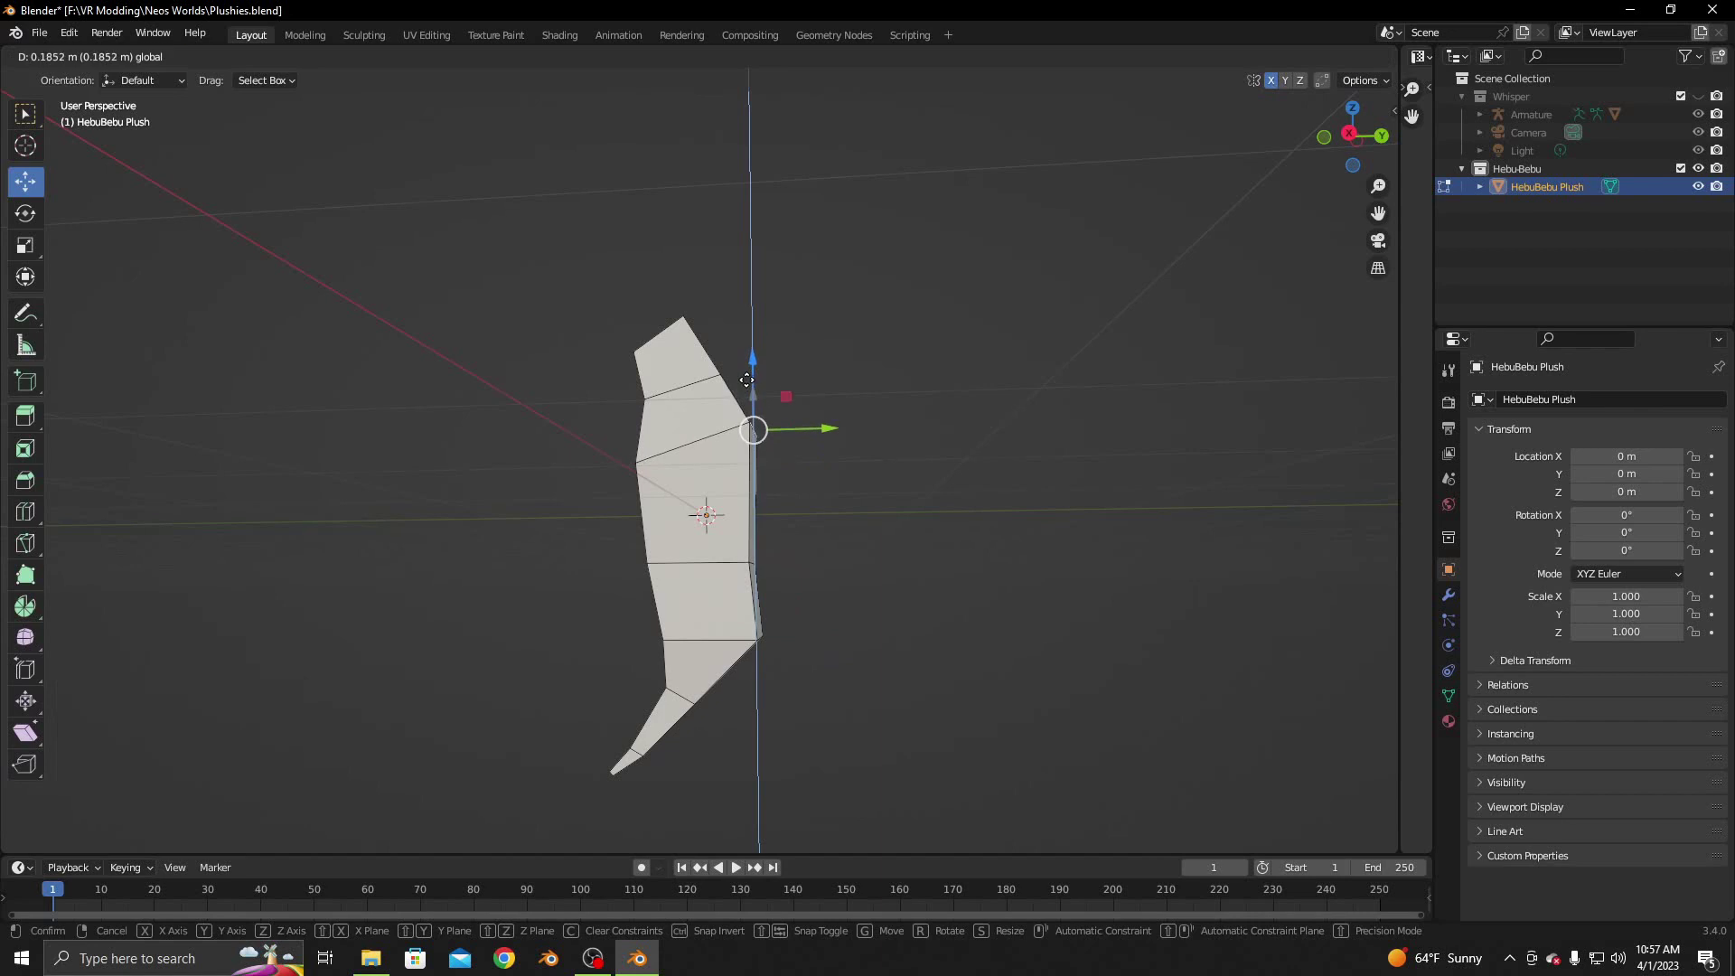
{"action": "left_click", "coordinate": [757, 578]}
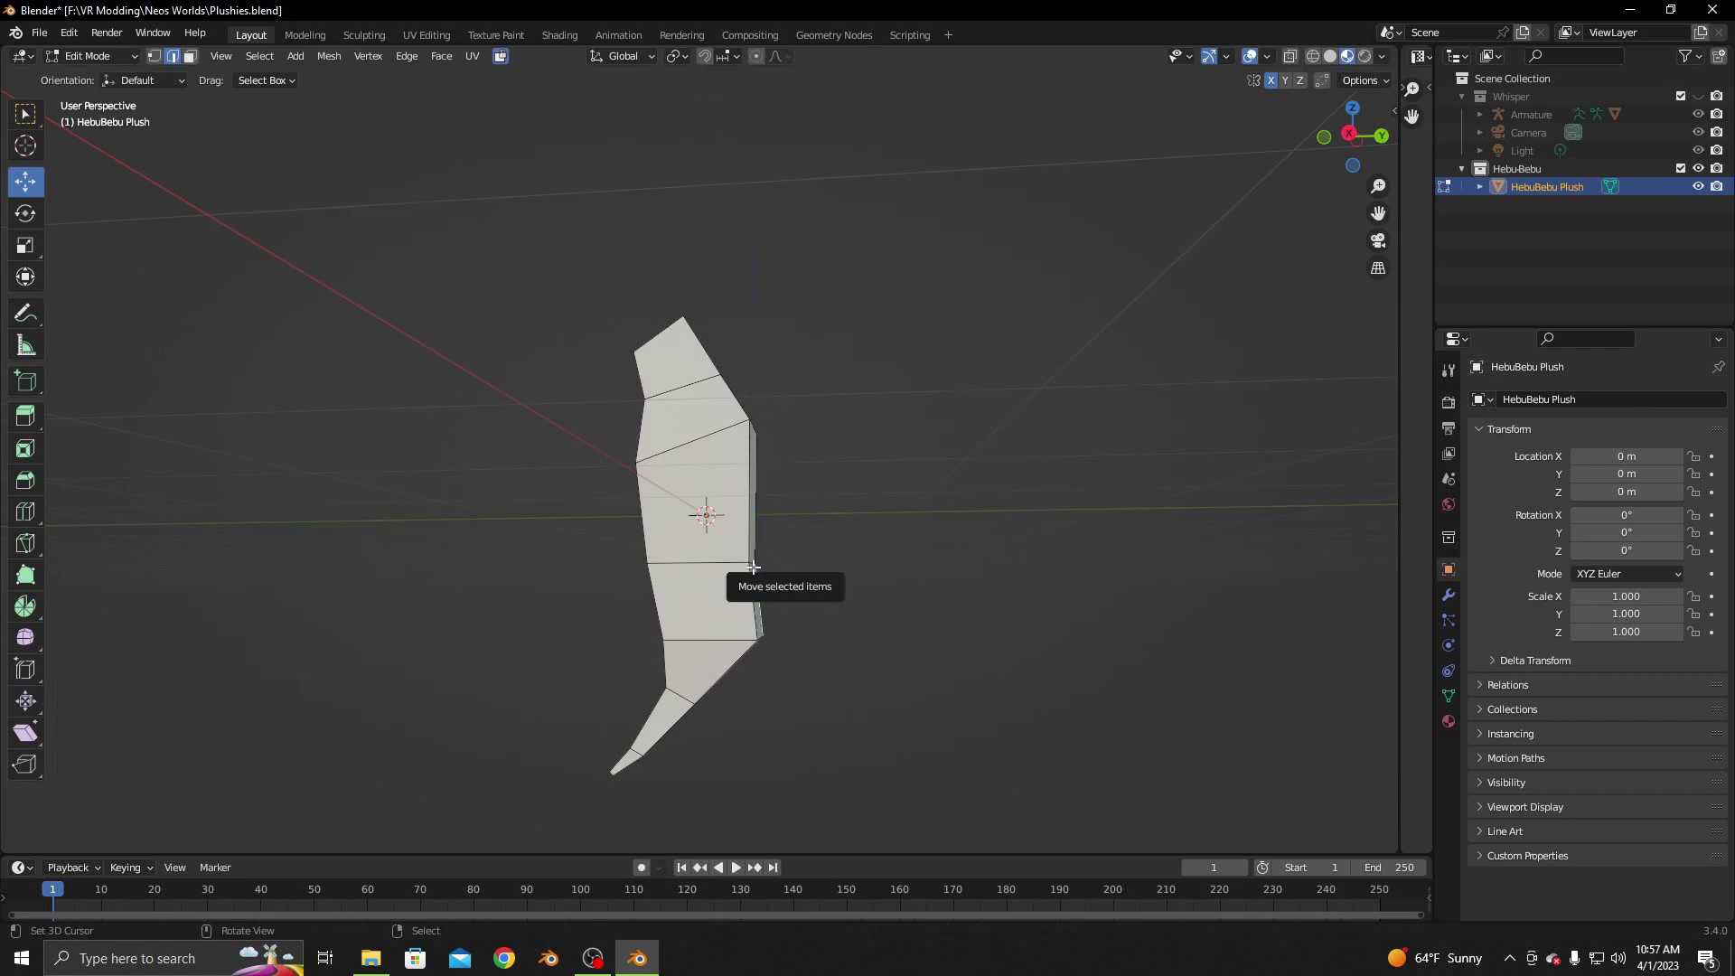
{"action": "left_click", "coordinate": [763, 504]}
{"action": "left_click_drag", "start_coordinate": [763, 503], "coordinate": [761, 443]}
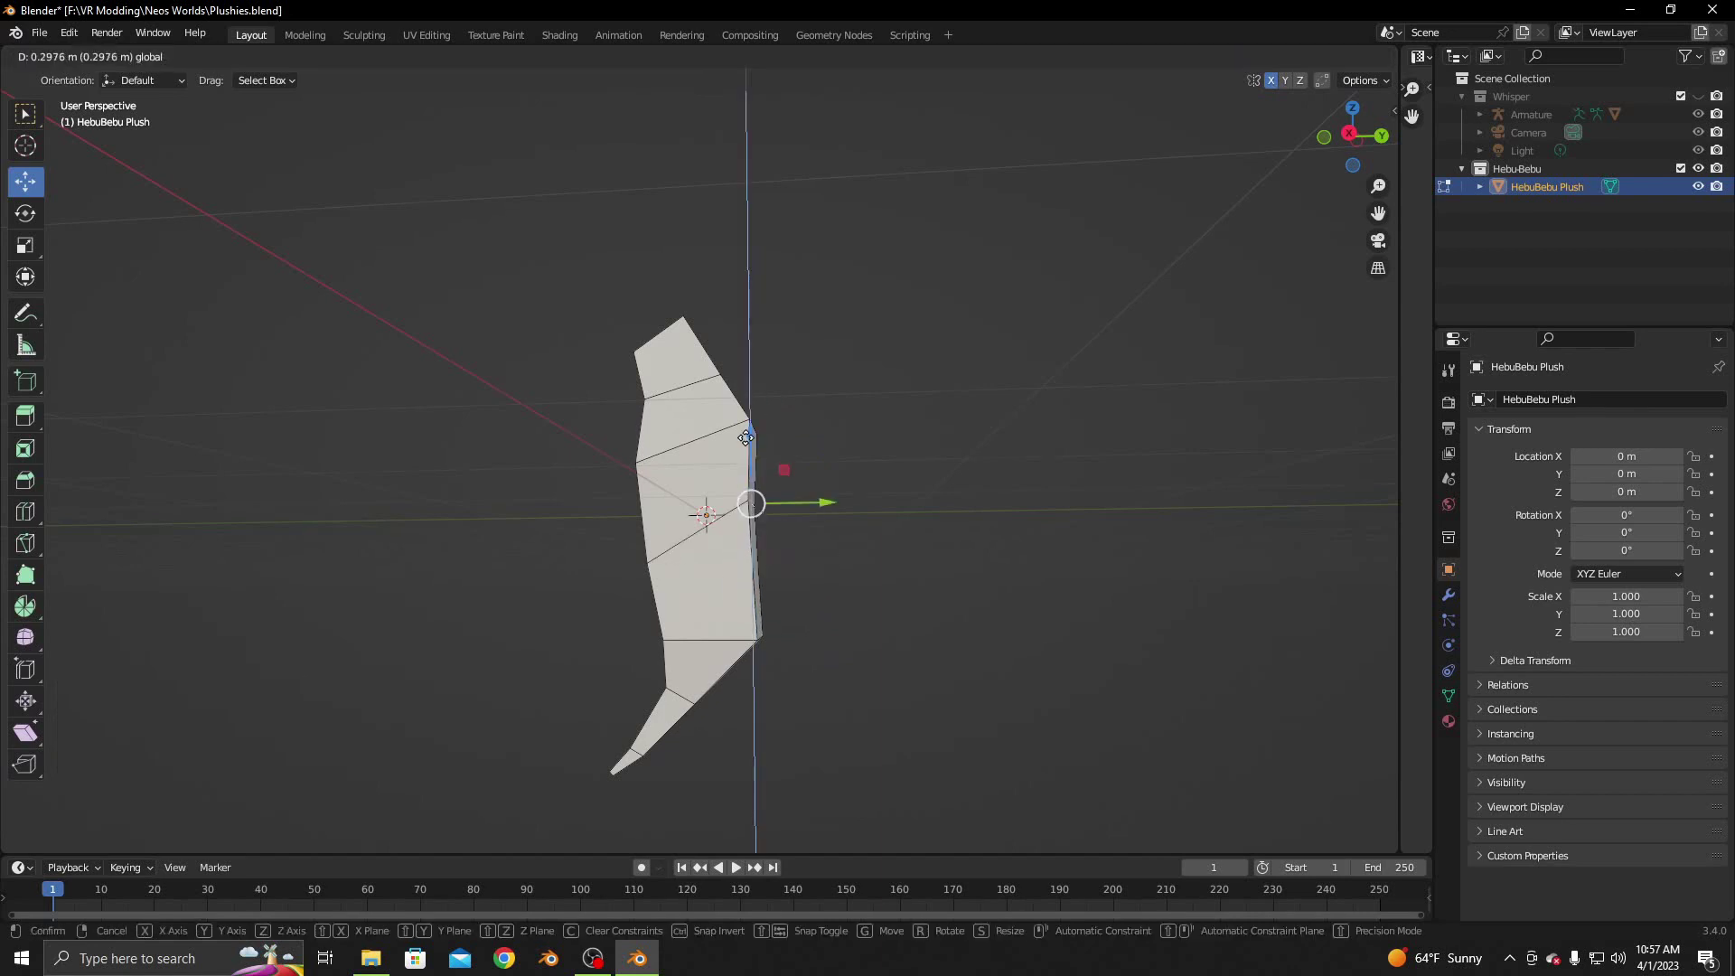
Raise a lower body edge along Z and shift it along Y
{"action": "middle_click_drag", "start_coordinate": [747, 613], "coordinate": [774, 621]}
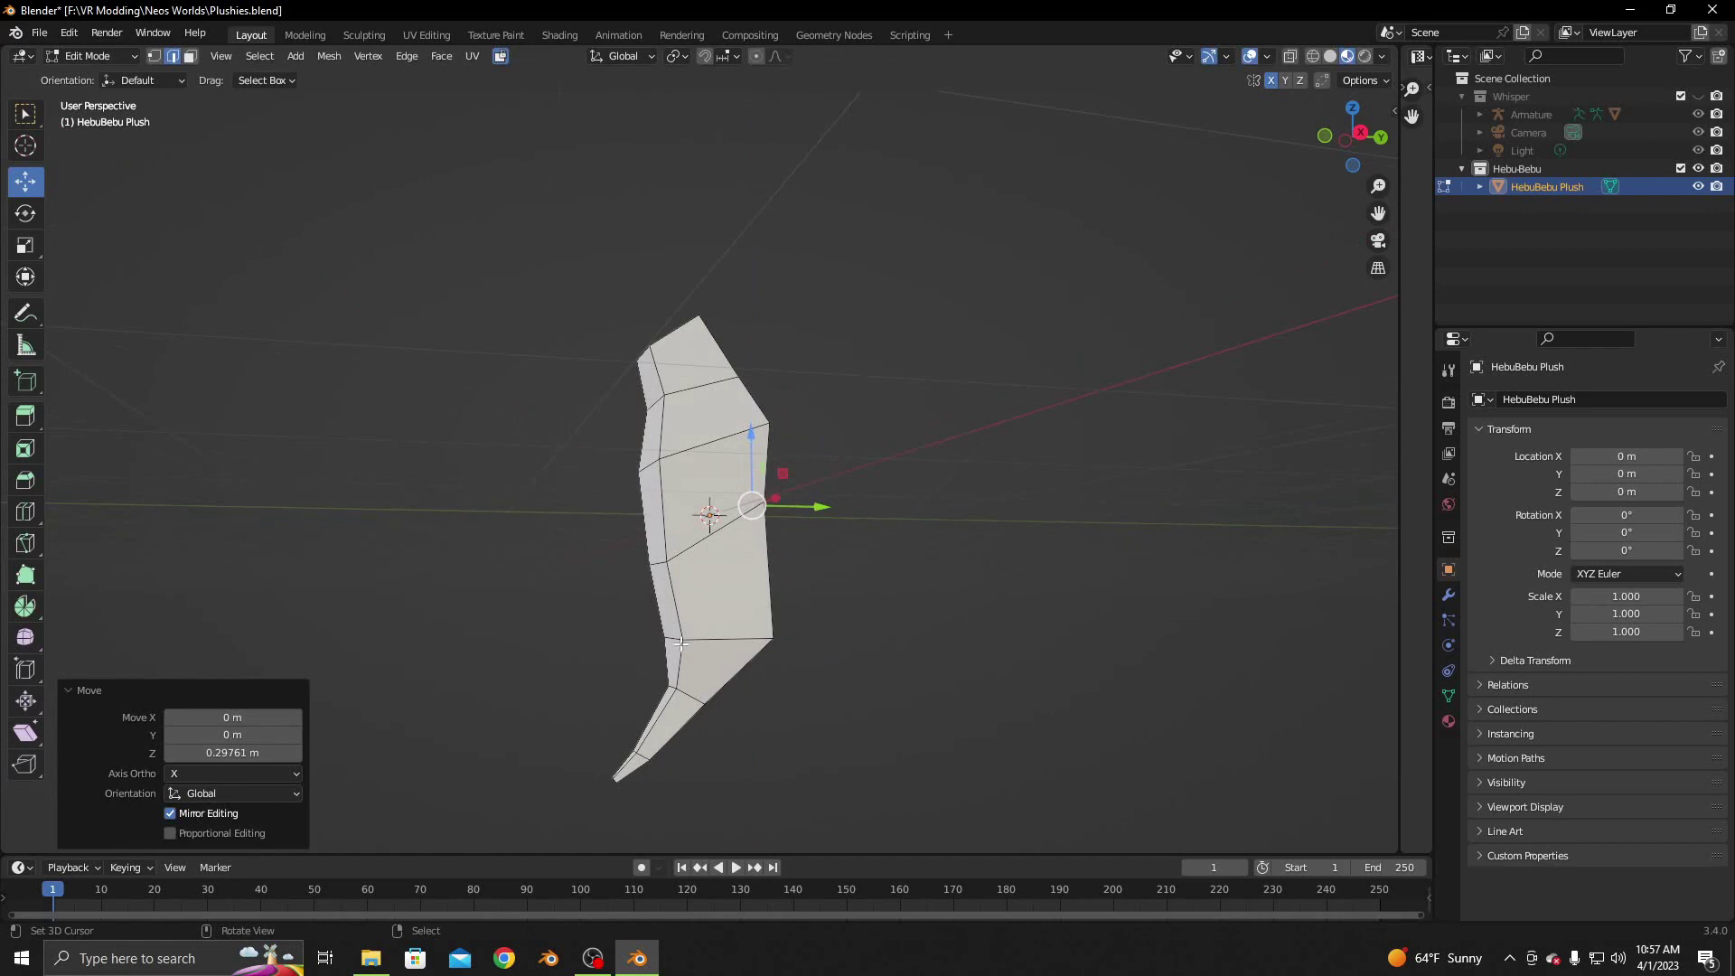
{"action": "left_click", "coordinate": [672, 685]}
{"action": "left_click_drag", "start_coordinate": [688, 630], "coordinate": [690, 603]}
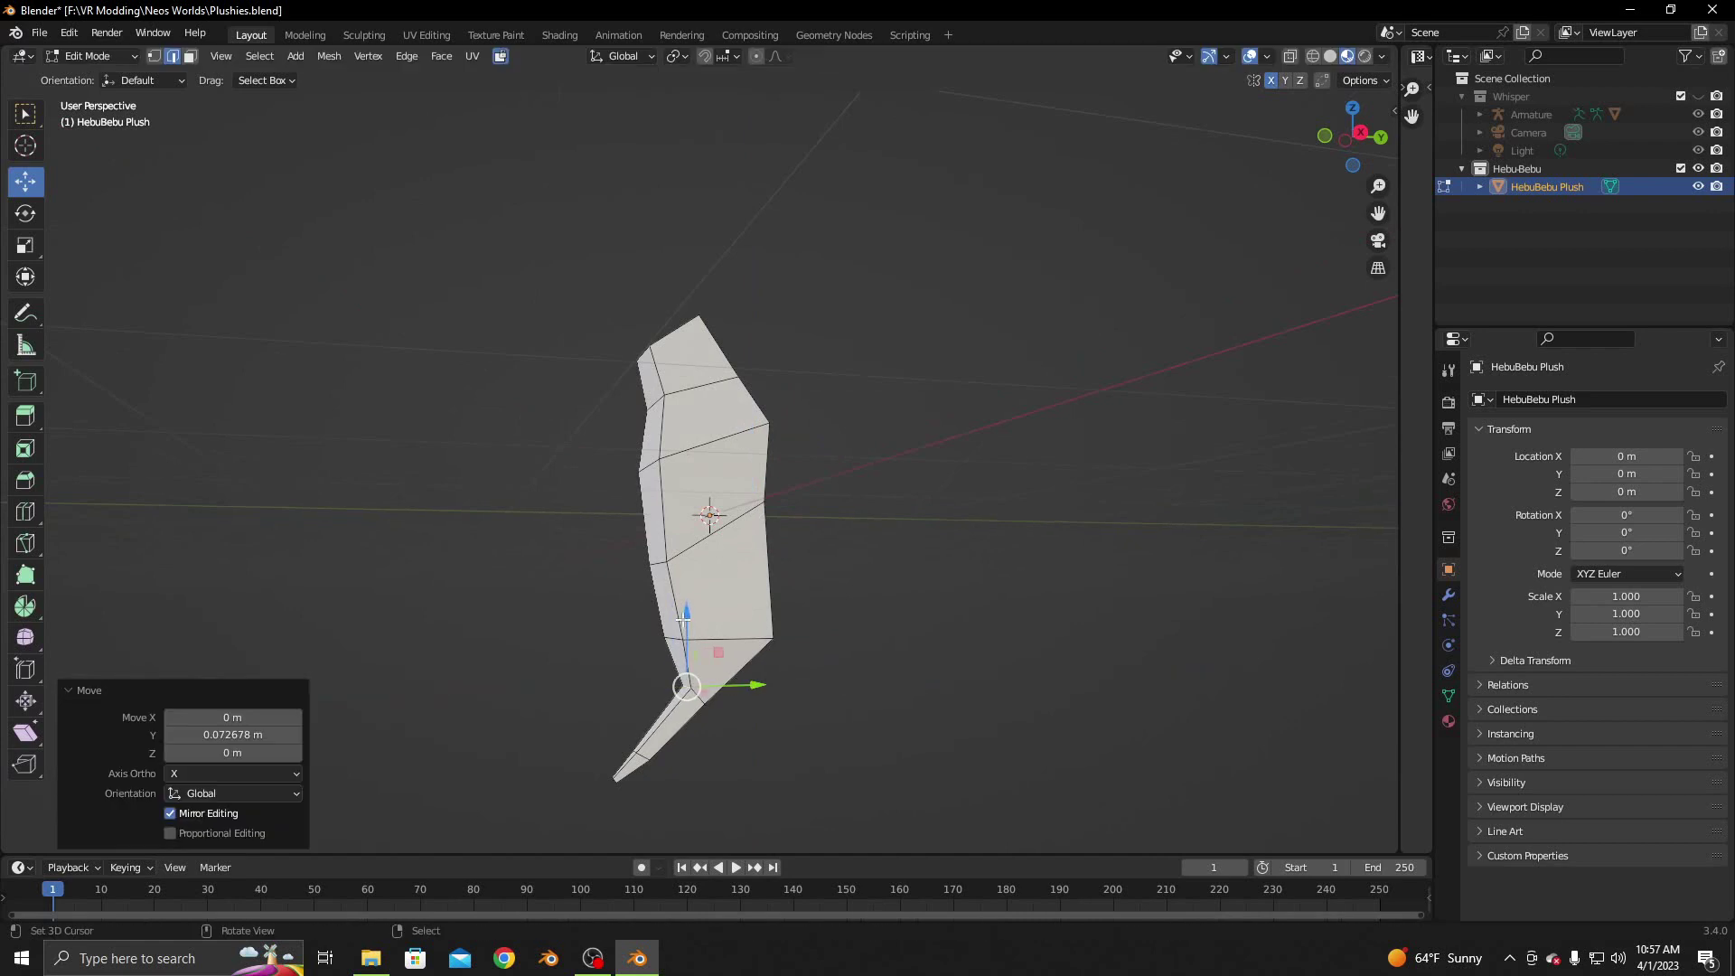
{"action": "left_click_drag", "start_coordinate": [754, 659], "coordinate": [741, 657]}
{"action": "middle_click_drag", "start_coordinate": [742, 657], "coordinate": [676, 656]}
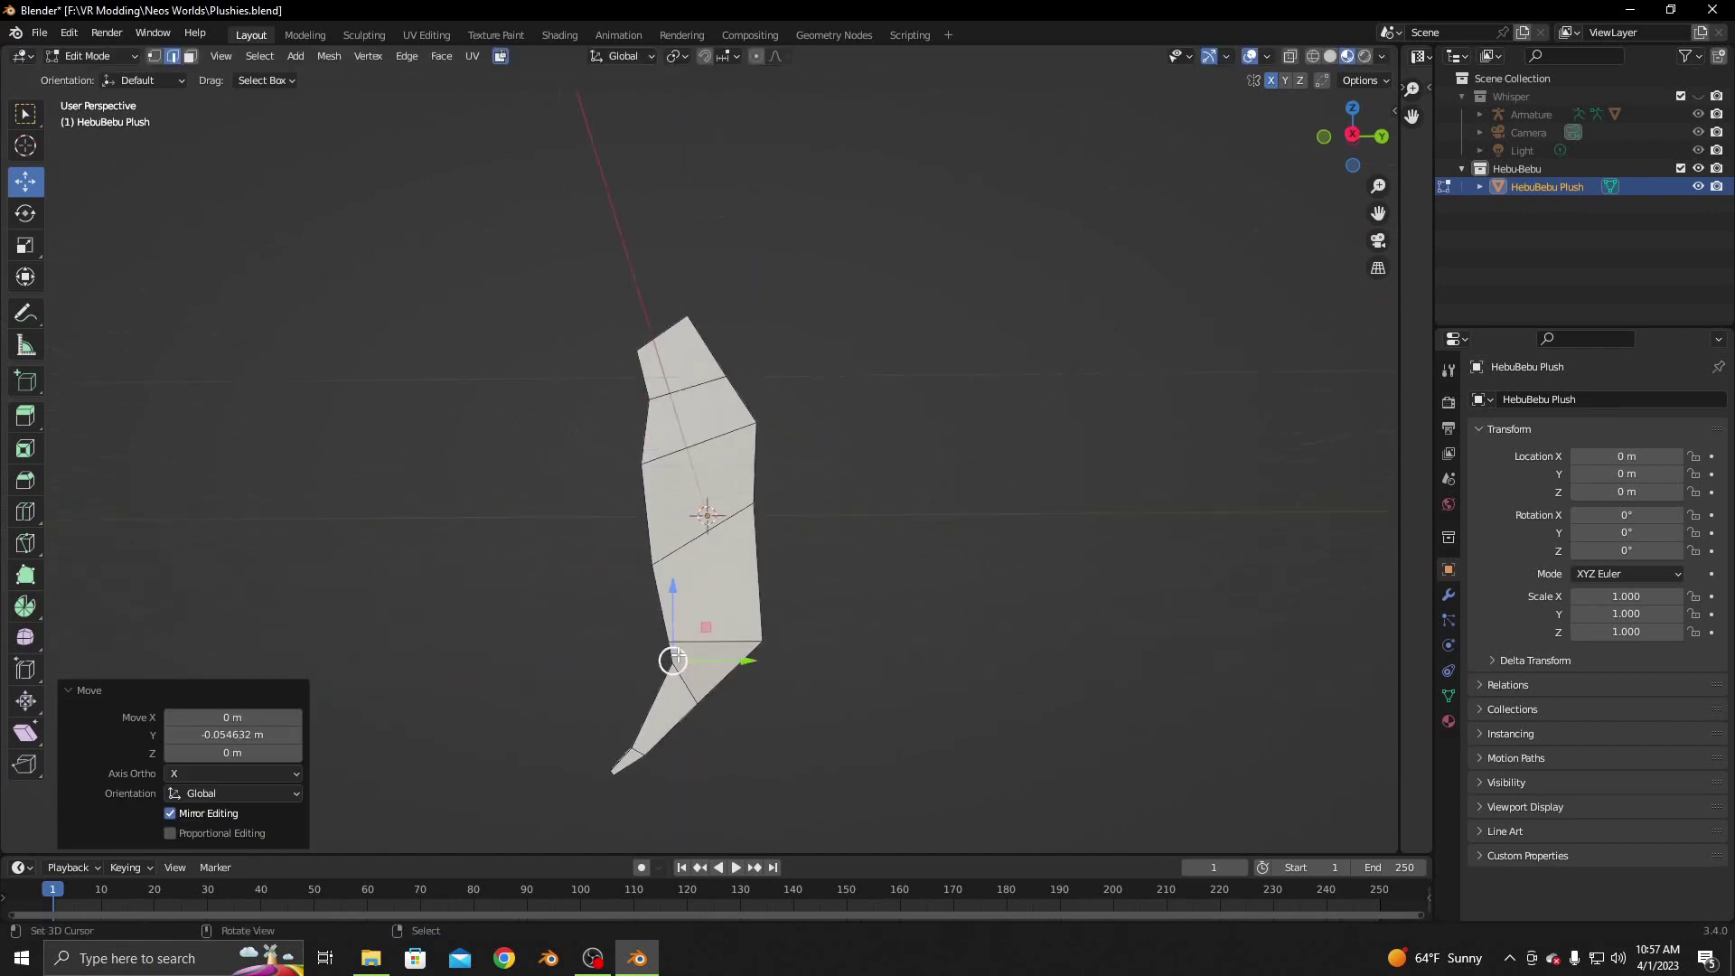
{"action": "middle_click_drag", "start_coordinate": [641, 518], "coordinate": [639, 566]}
{"action": "scroll", "coordinate": [764, 803], "scroll_direction": "up", "scroll_amount": 3}
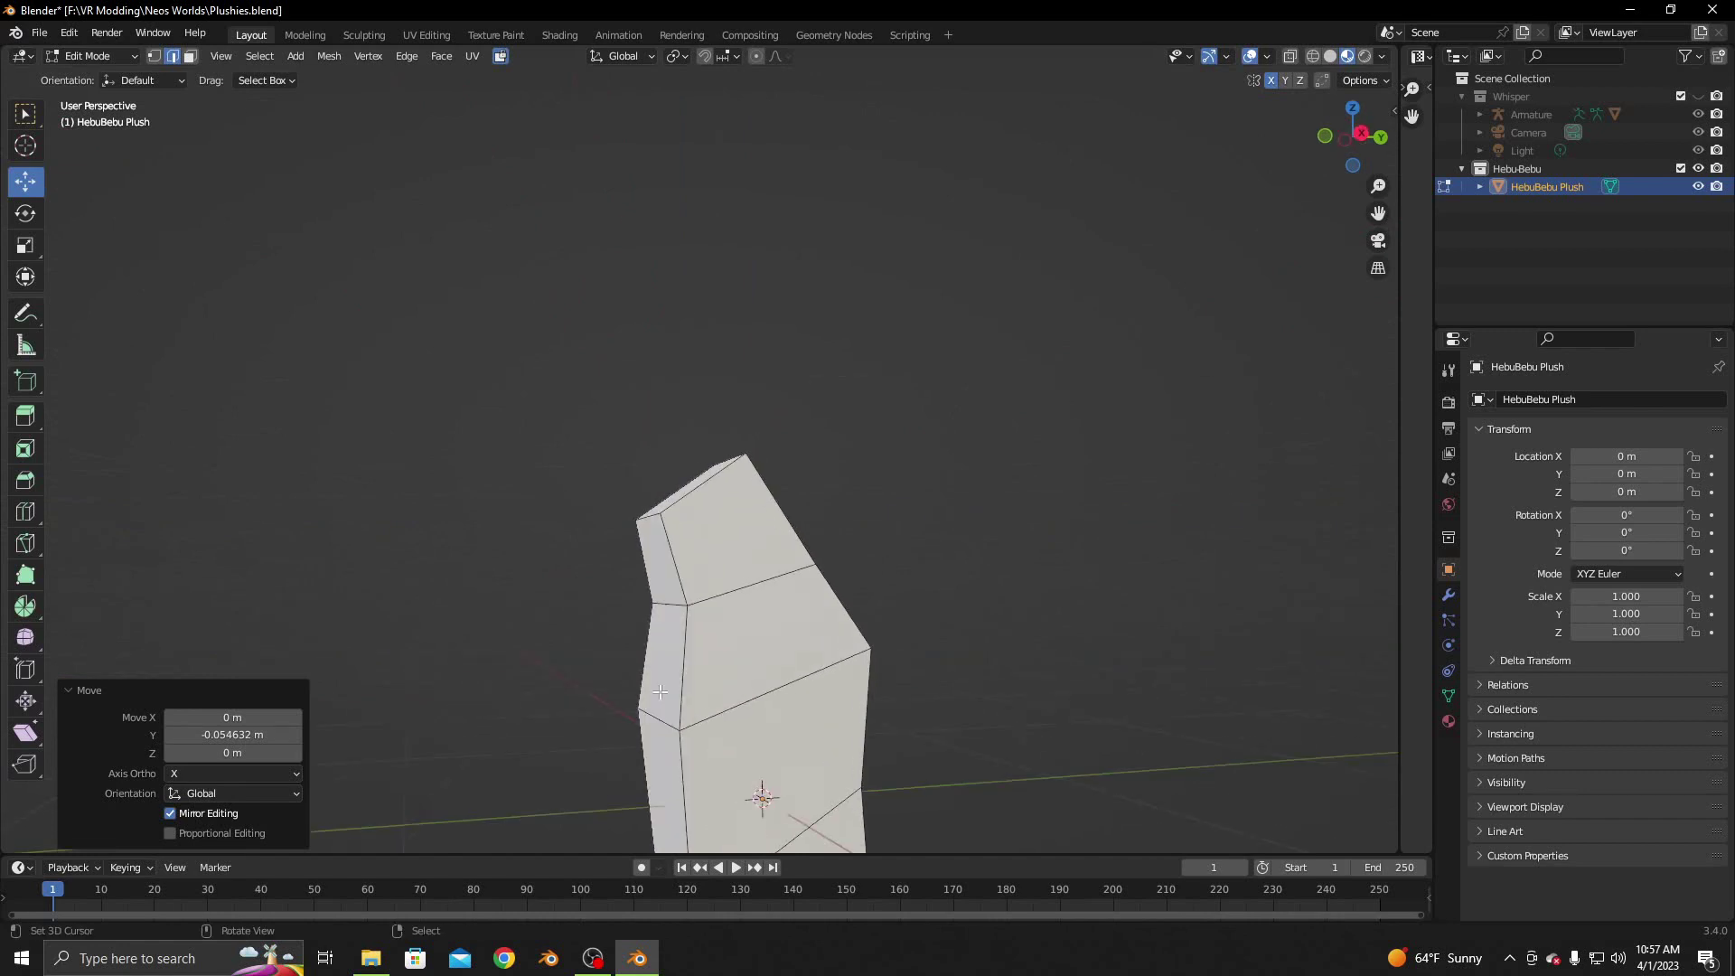
Nudge the lower and upper corner vertices along Y and Z, then clear the selection
{"action": "left_click", "coordinate": [698, 718]}
{"action": "left_click_drag", "start_coordinate": [698, 718], "coordinate": [705, 722]}
{"action": "left_click", "coordinate": [669, 604]}
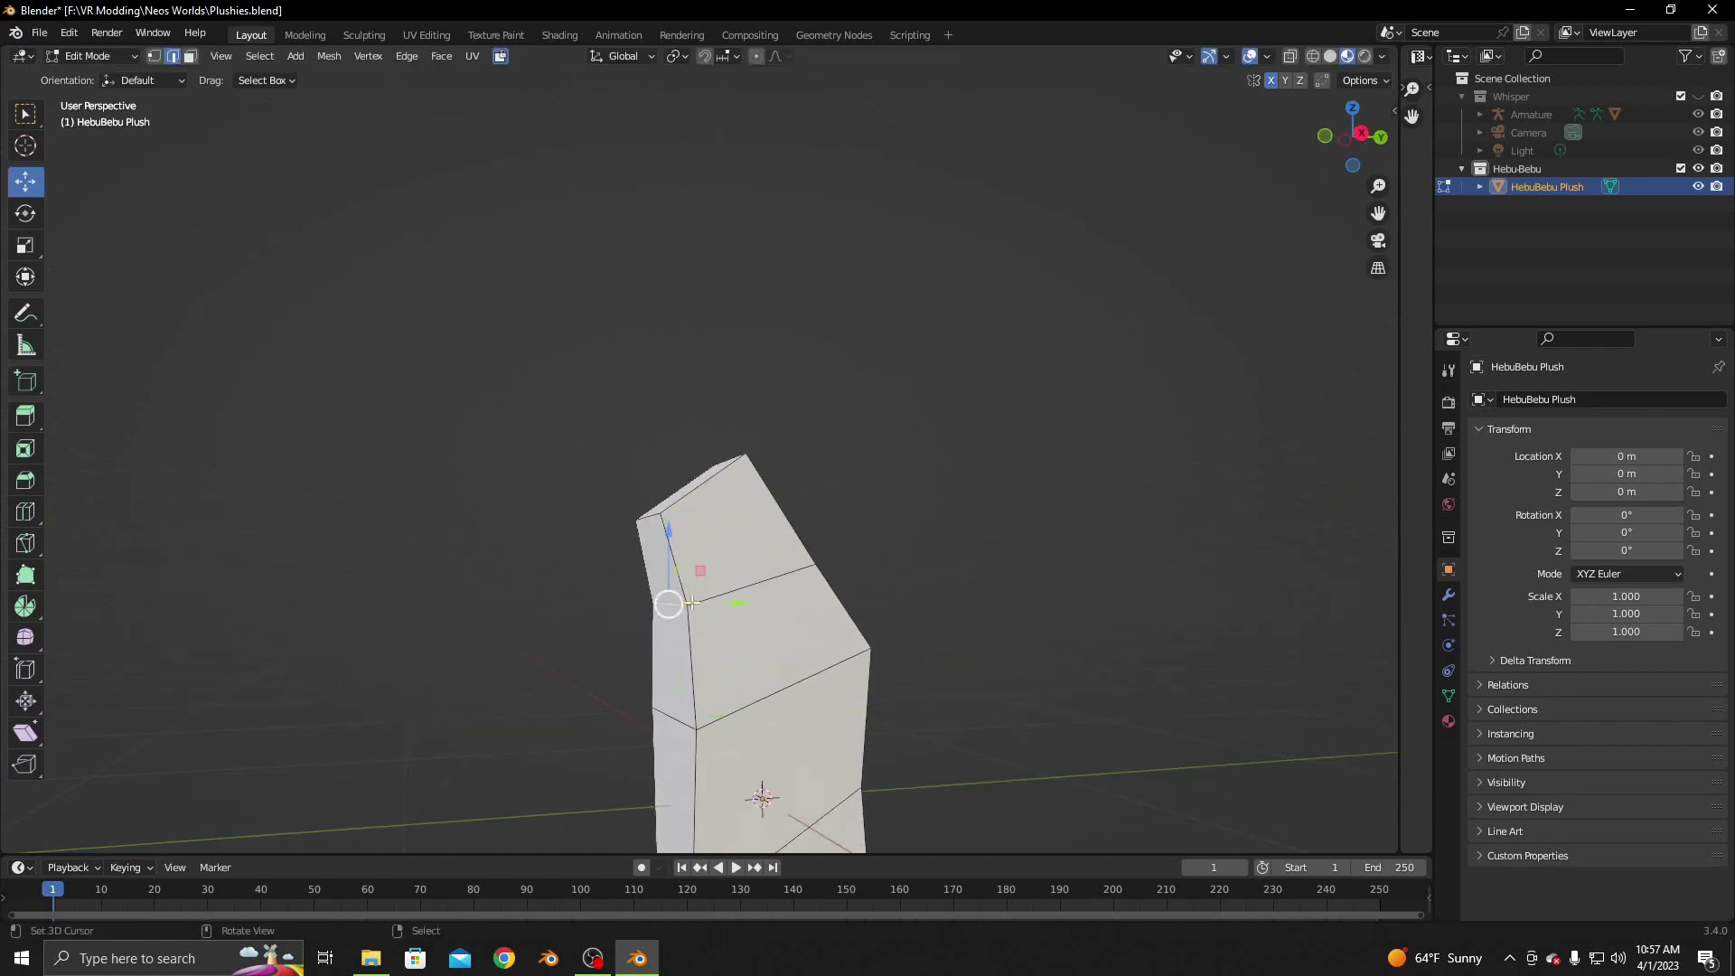
{"action": "left_click_drag", "start_coordinate": [721, 599], "coordinate": [718, 601]}
{"action": "middle_click_drag", "start_coordinate": [718, 601], "coordinate": [669, 578]}
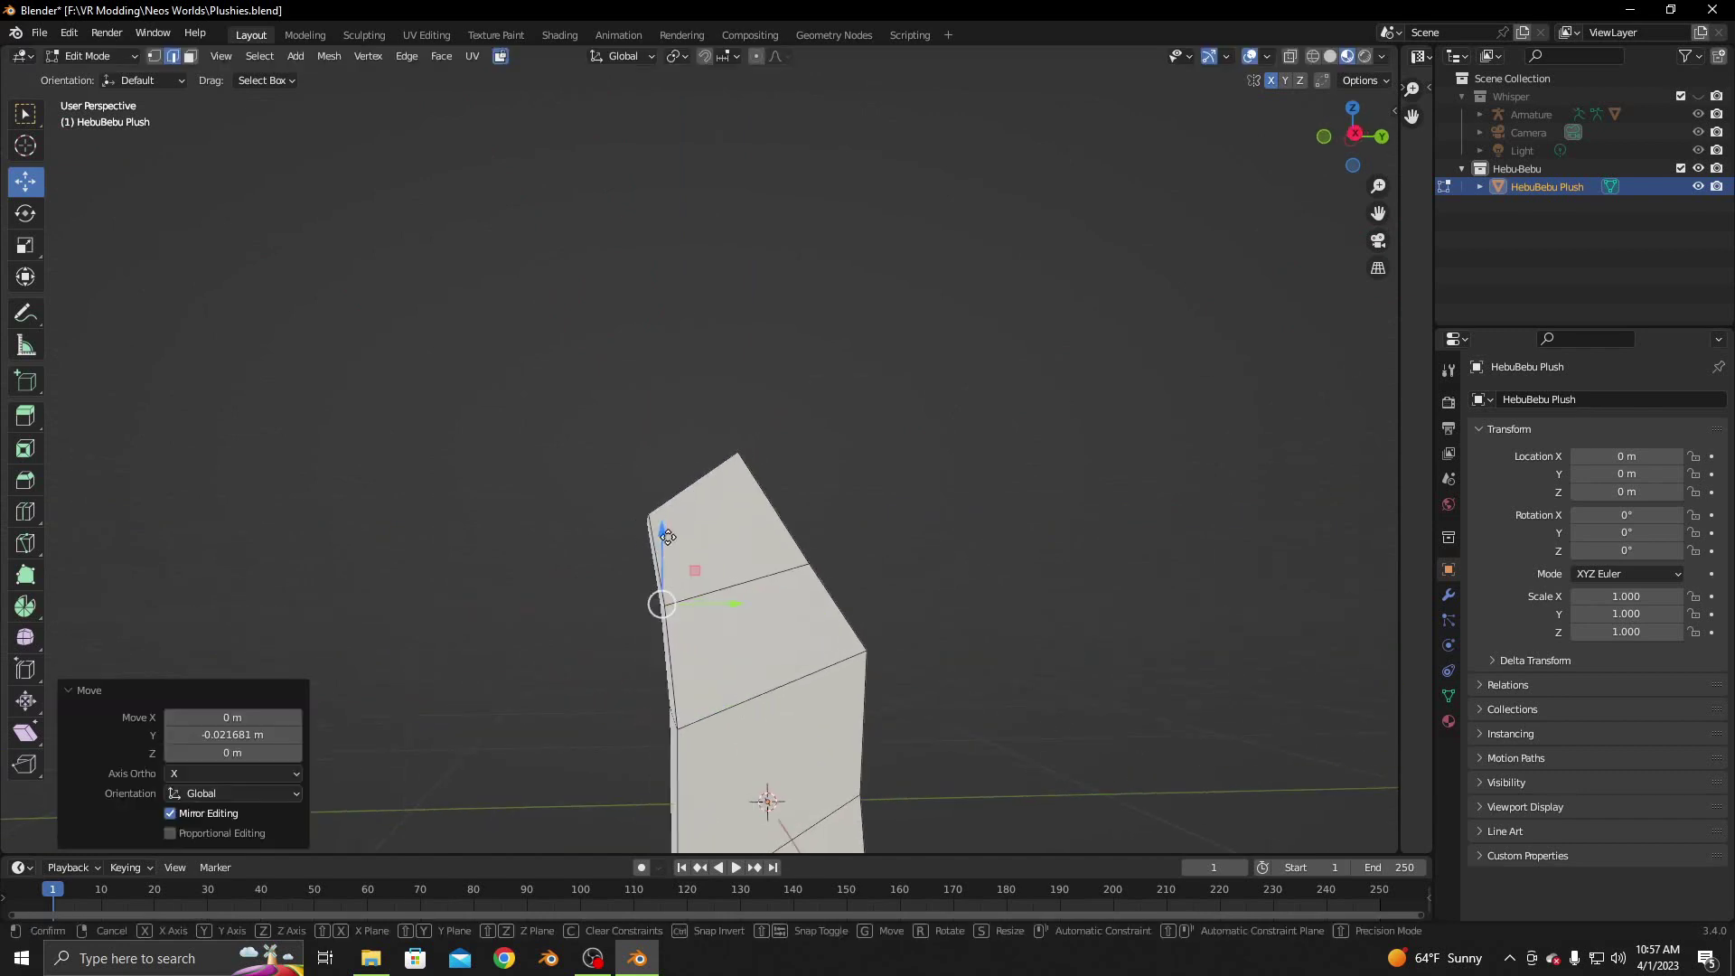
{"action": "left_click_drag", "start_coordinate": [664, 542], "coordinate": [664, 561]}
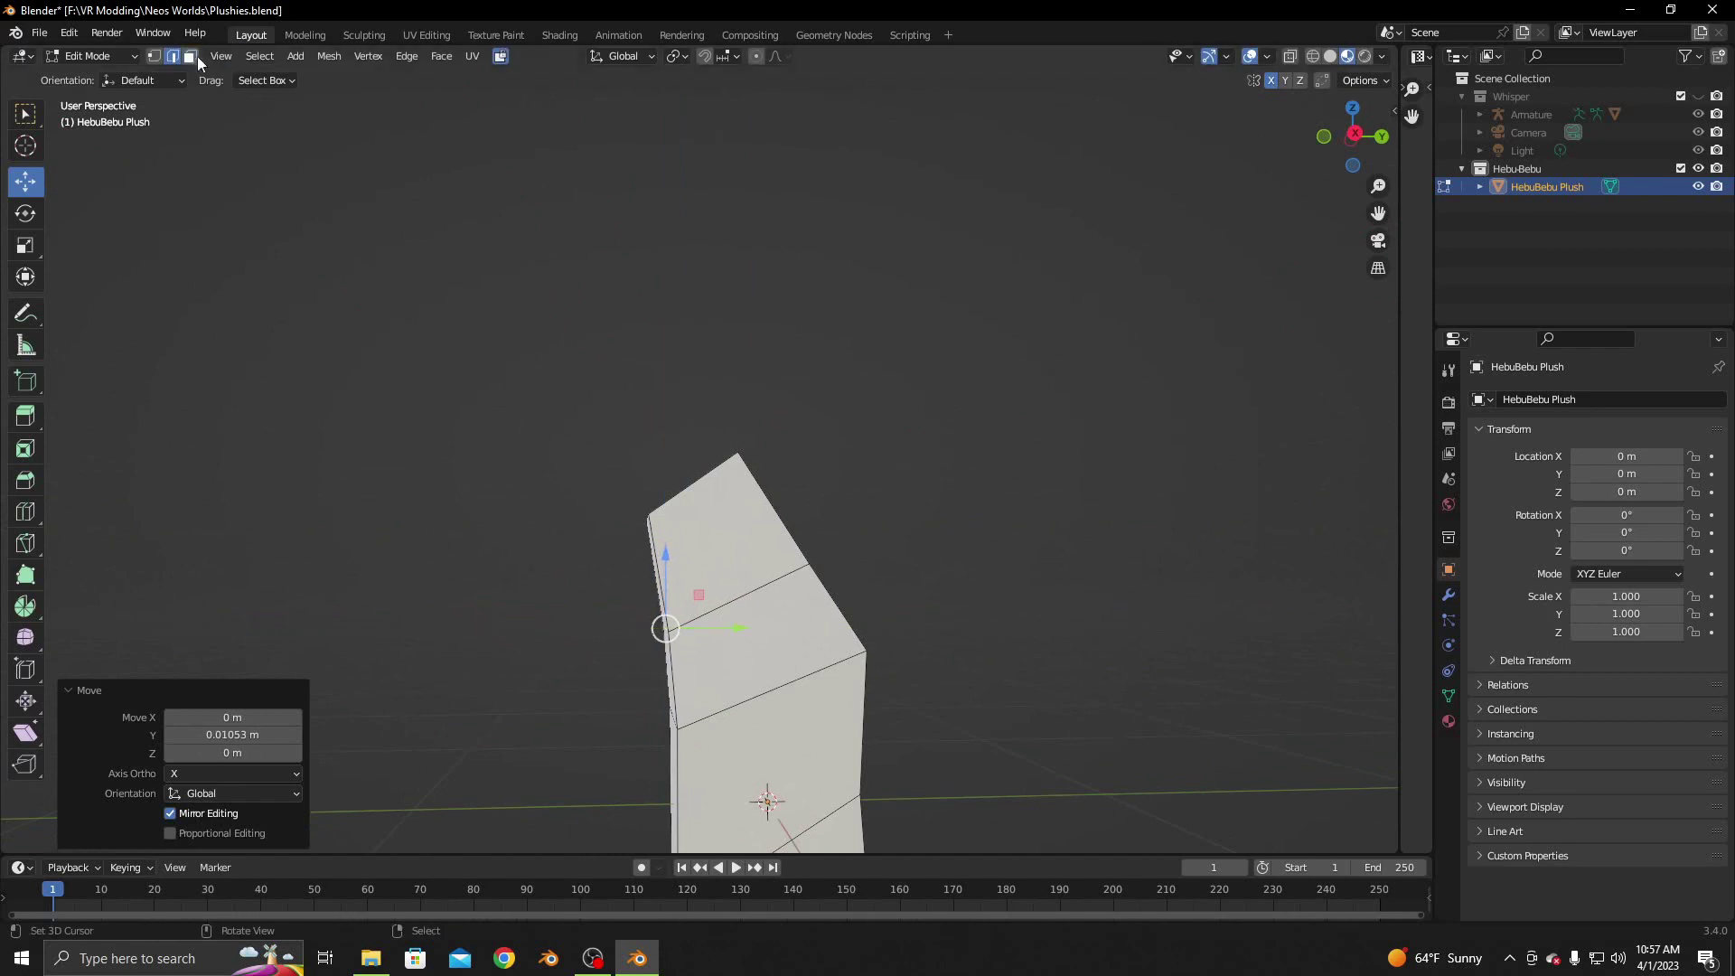
{"action": "left_click", "coordinate": [476, 332]}
{"action": "middle_click_drag", "start_coordinate": [476, 331], "coordinate": [652, 482]}
{"action": "middle_click_drag", "start_coordinate": [823, 451], "coordinate": [796, 429]}
Extrude the top face once and raise it along Z
{"action": "key", "text": "e"}
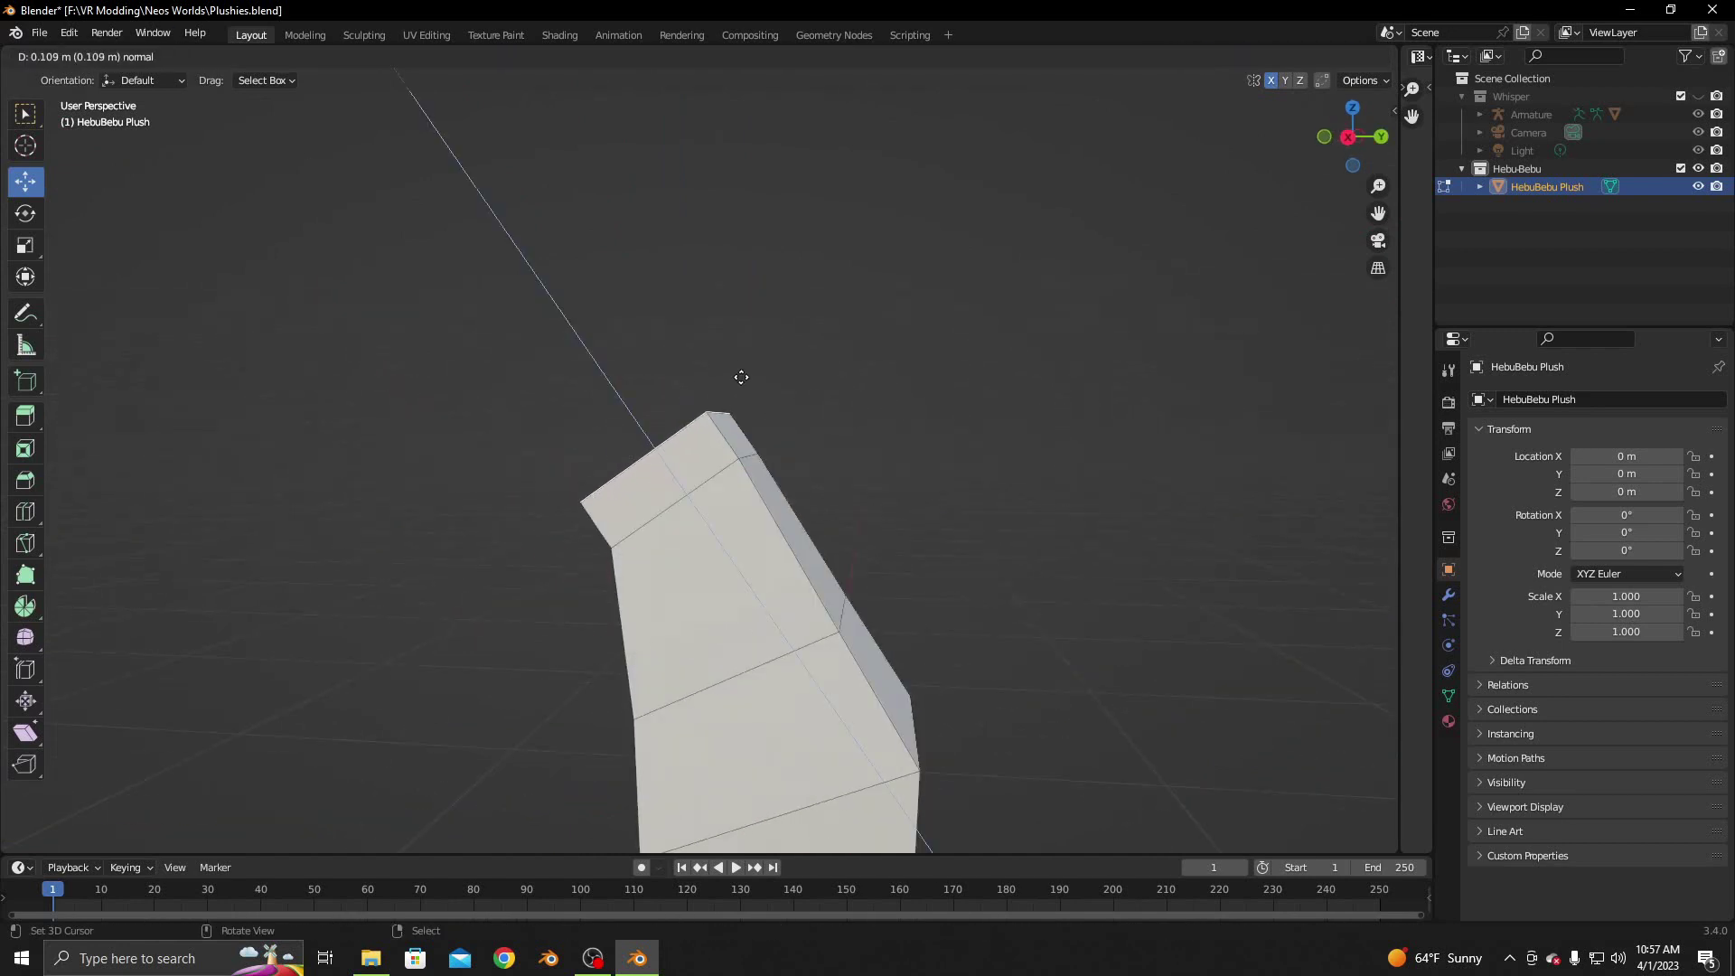
{"action": "left_click", "coordinate": [736, 359]}
{"action": "key", "text": "g"}
{"action": "key", "text": "z"}
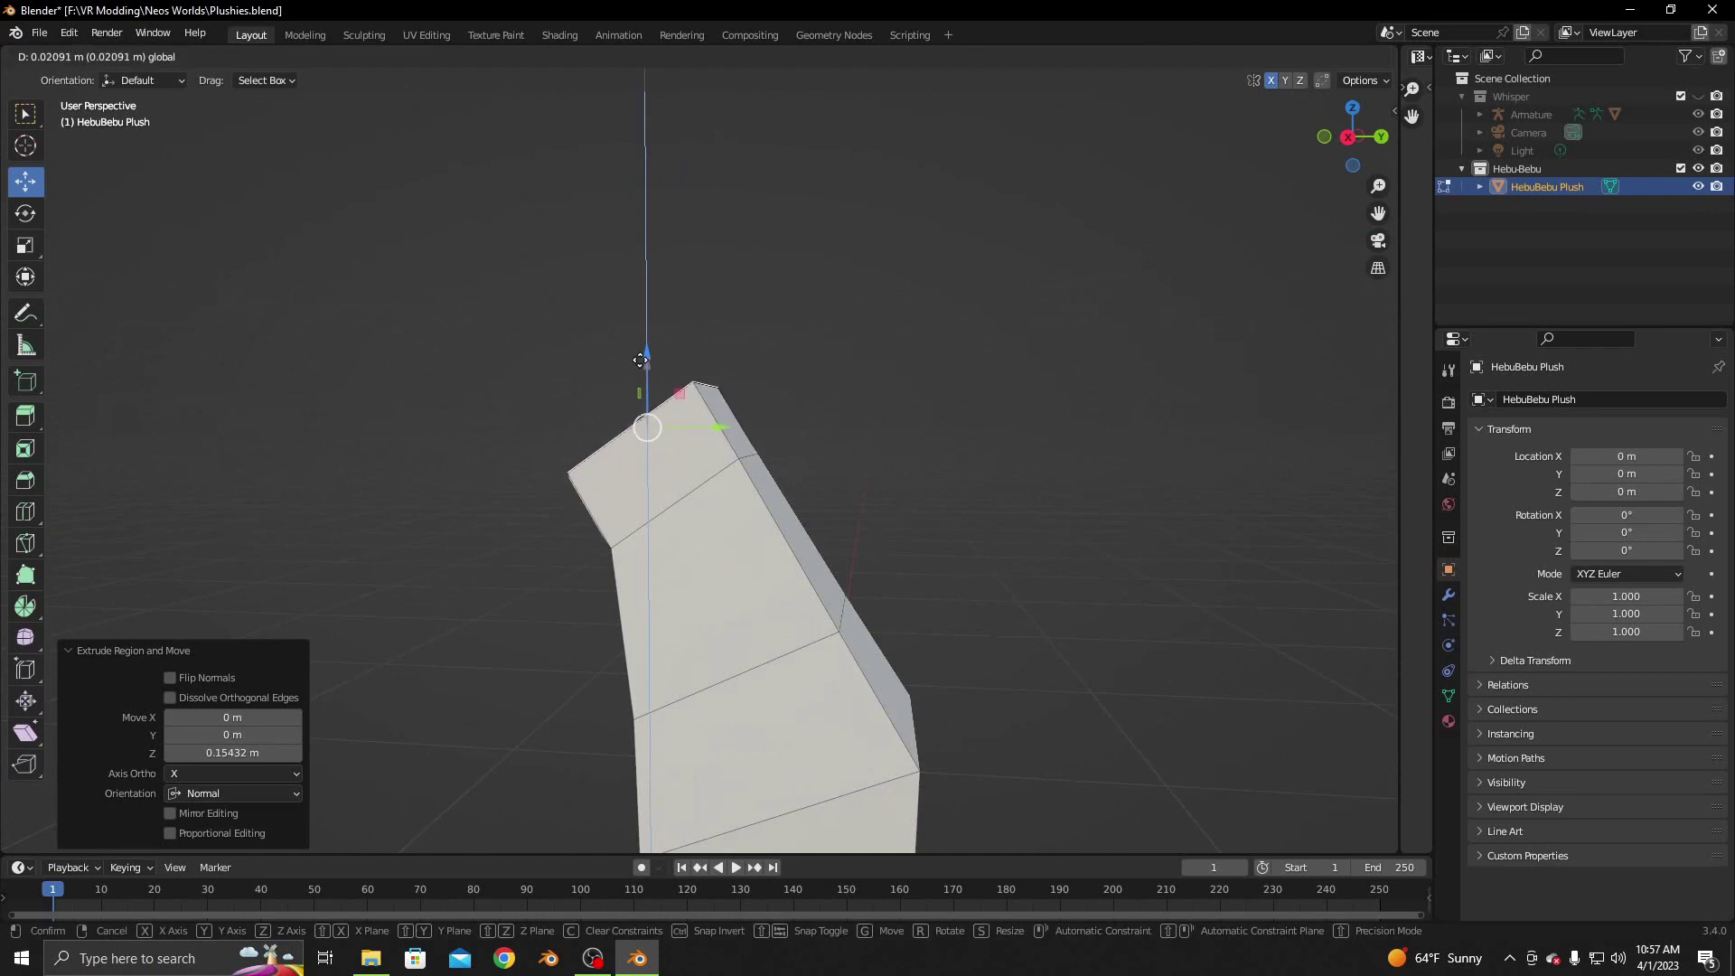
{"action": "left_click", "coordinate": [650, 361]}
{"action": "middle_click_drag", "start_coordinate": [650, 361], "coordinate": [694, 357]}
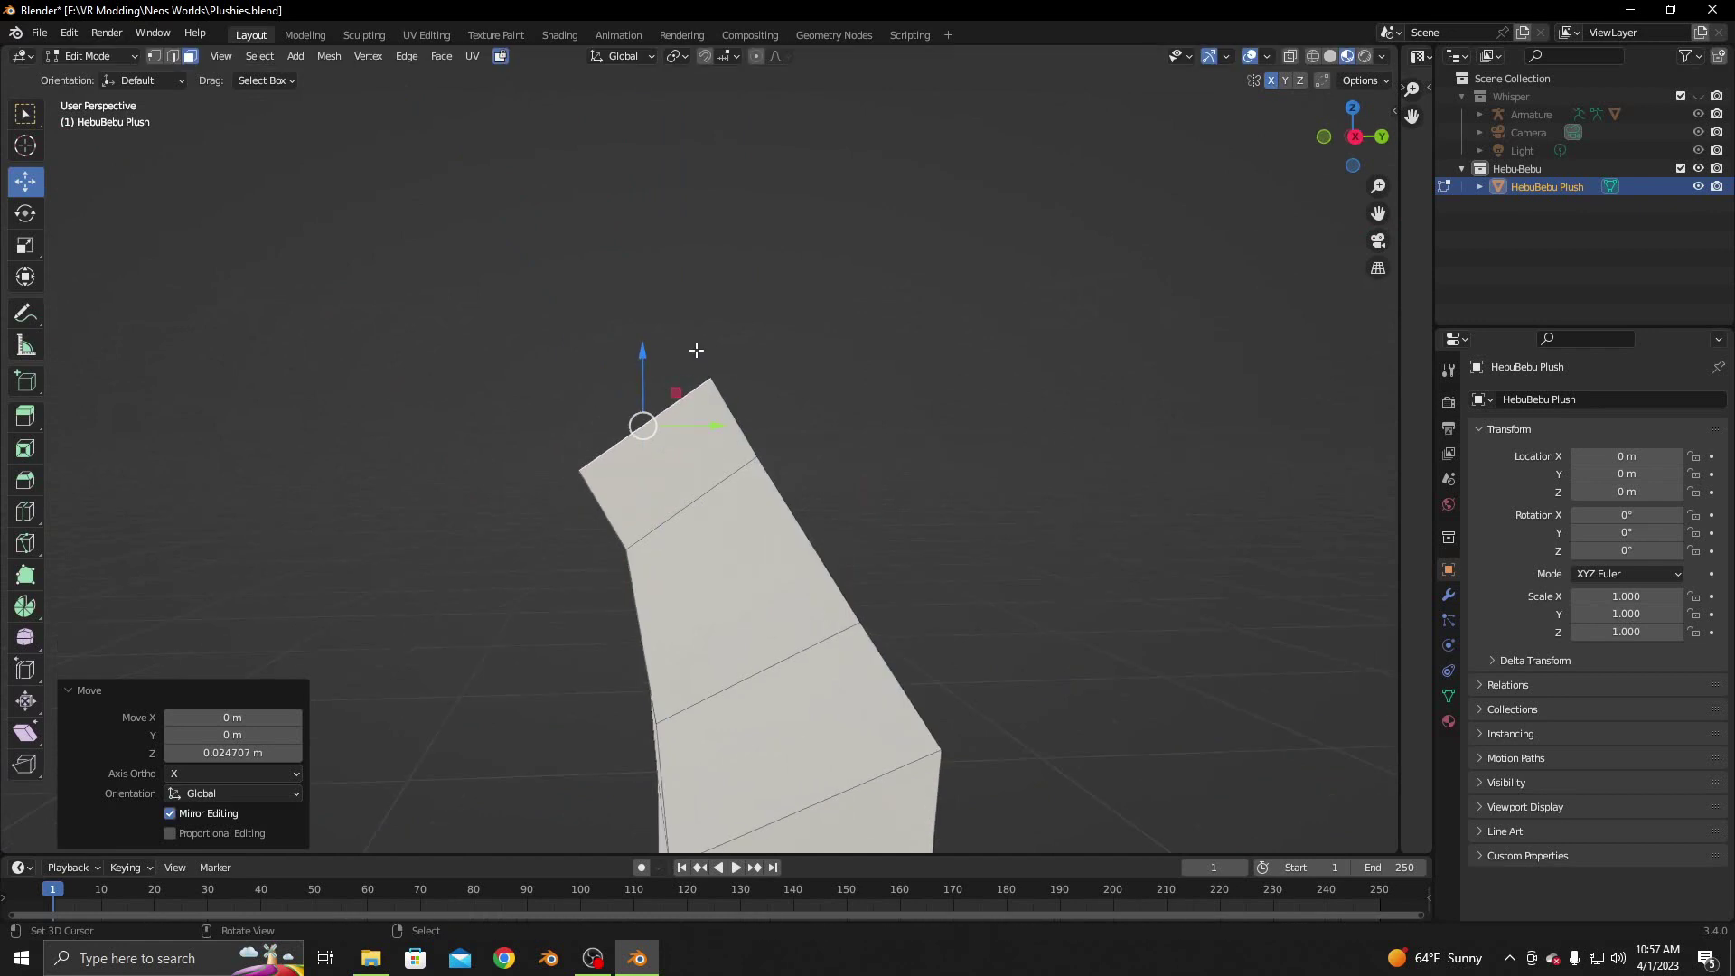
Extrude the top face again, shift it sideways along Y and shrink it
{"action": "key", "text": "e"}
{"action": "left_click", "coordinate": [582, 225]}
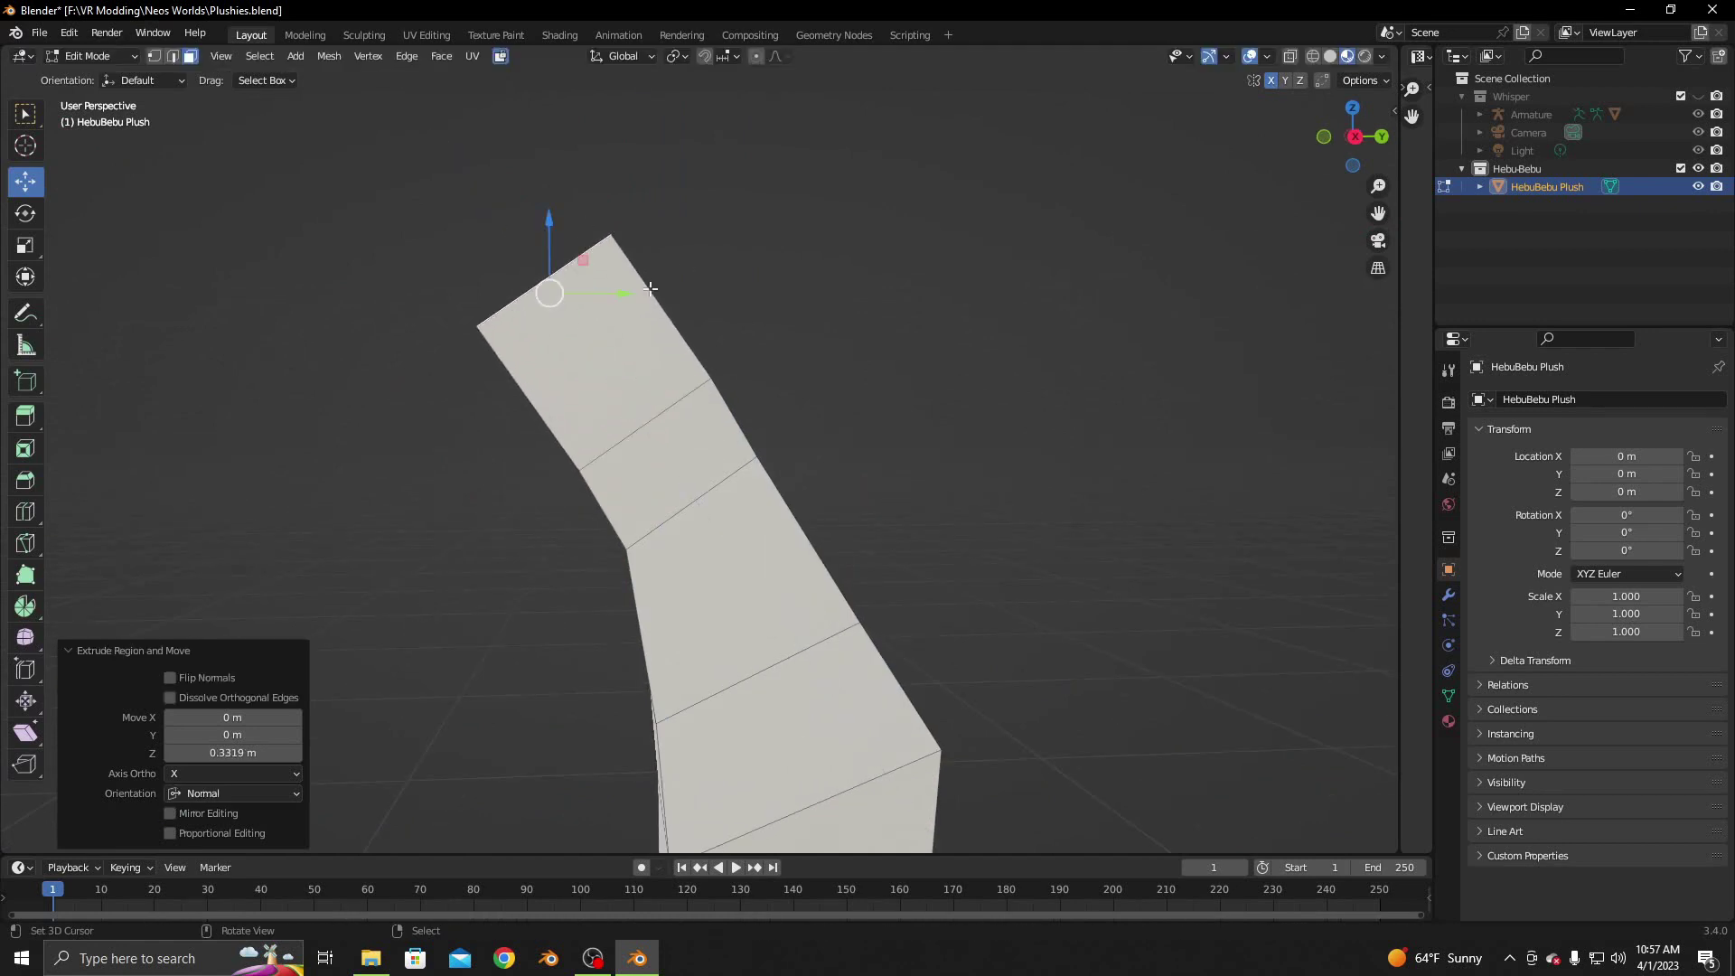
{"action": "key", "text": "g"}
{"action": "key", "text": "y"}
{"action": "left_click", "coordinate": [734, 300]}
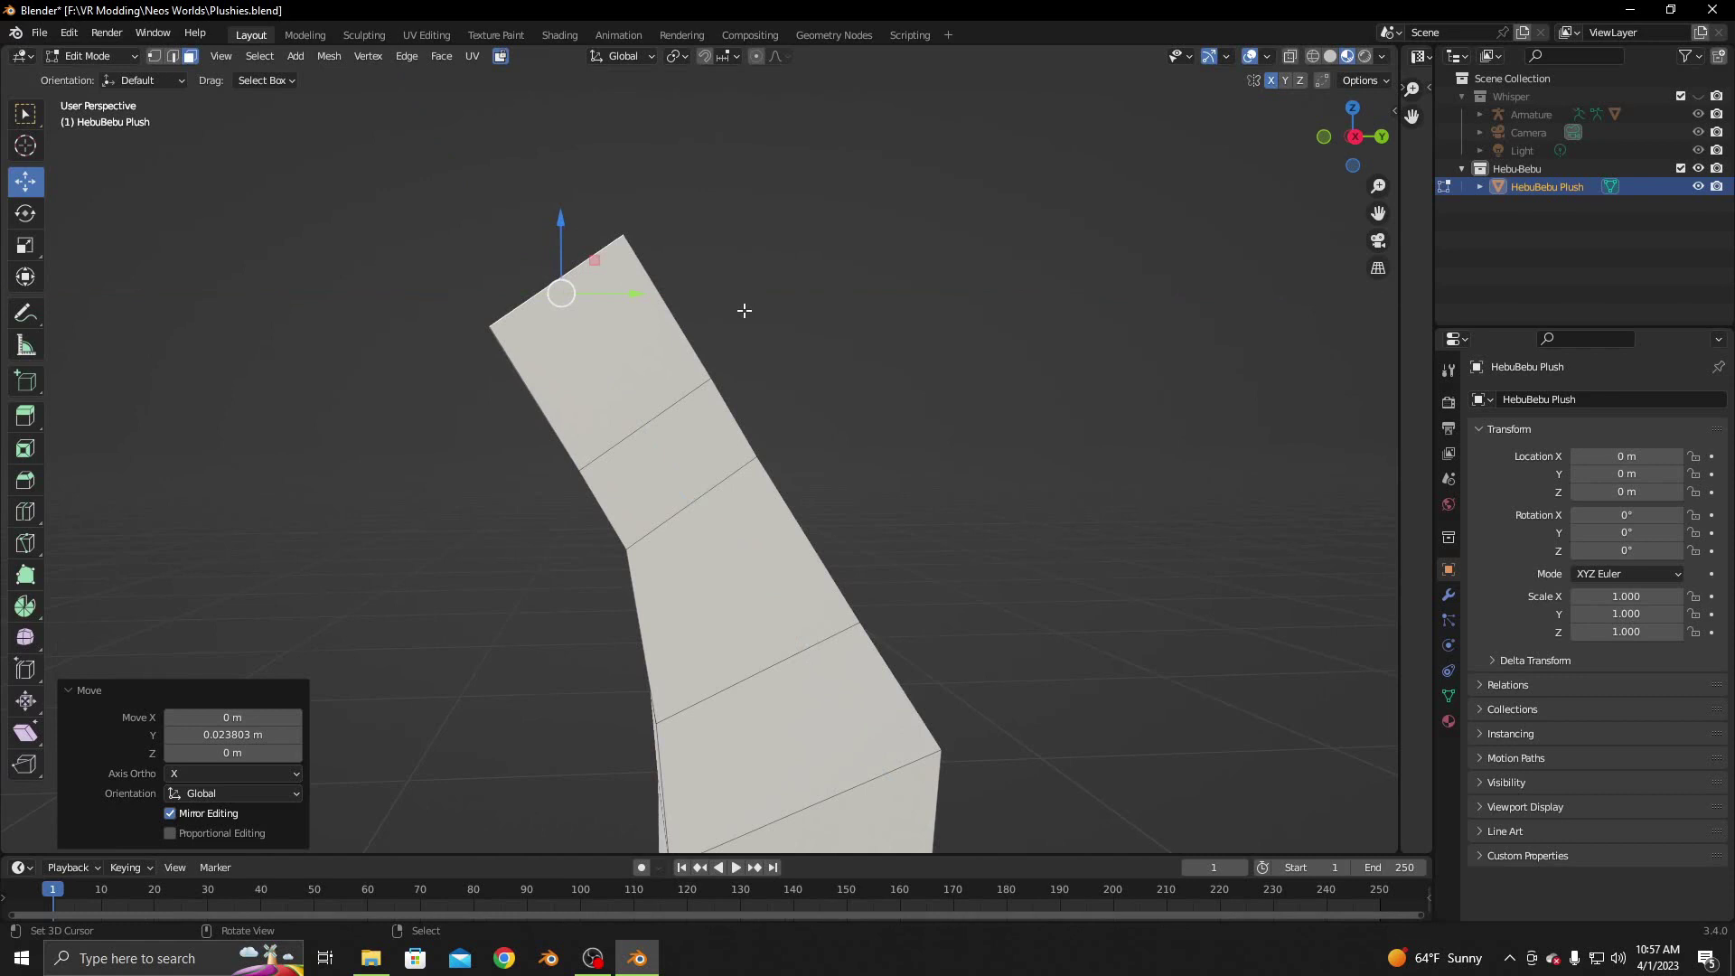
{"action": "key", "text": "s"}
{"action": "left_click", "coordinate": [657, 306]}
{"action": "key", "text": "g"}
{"action": "key", "text": "y"}
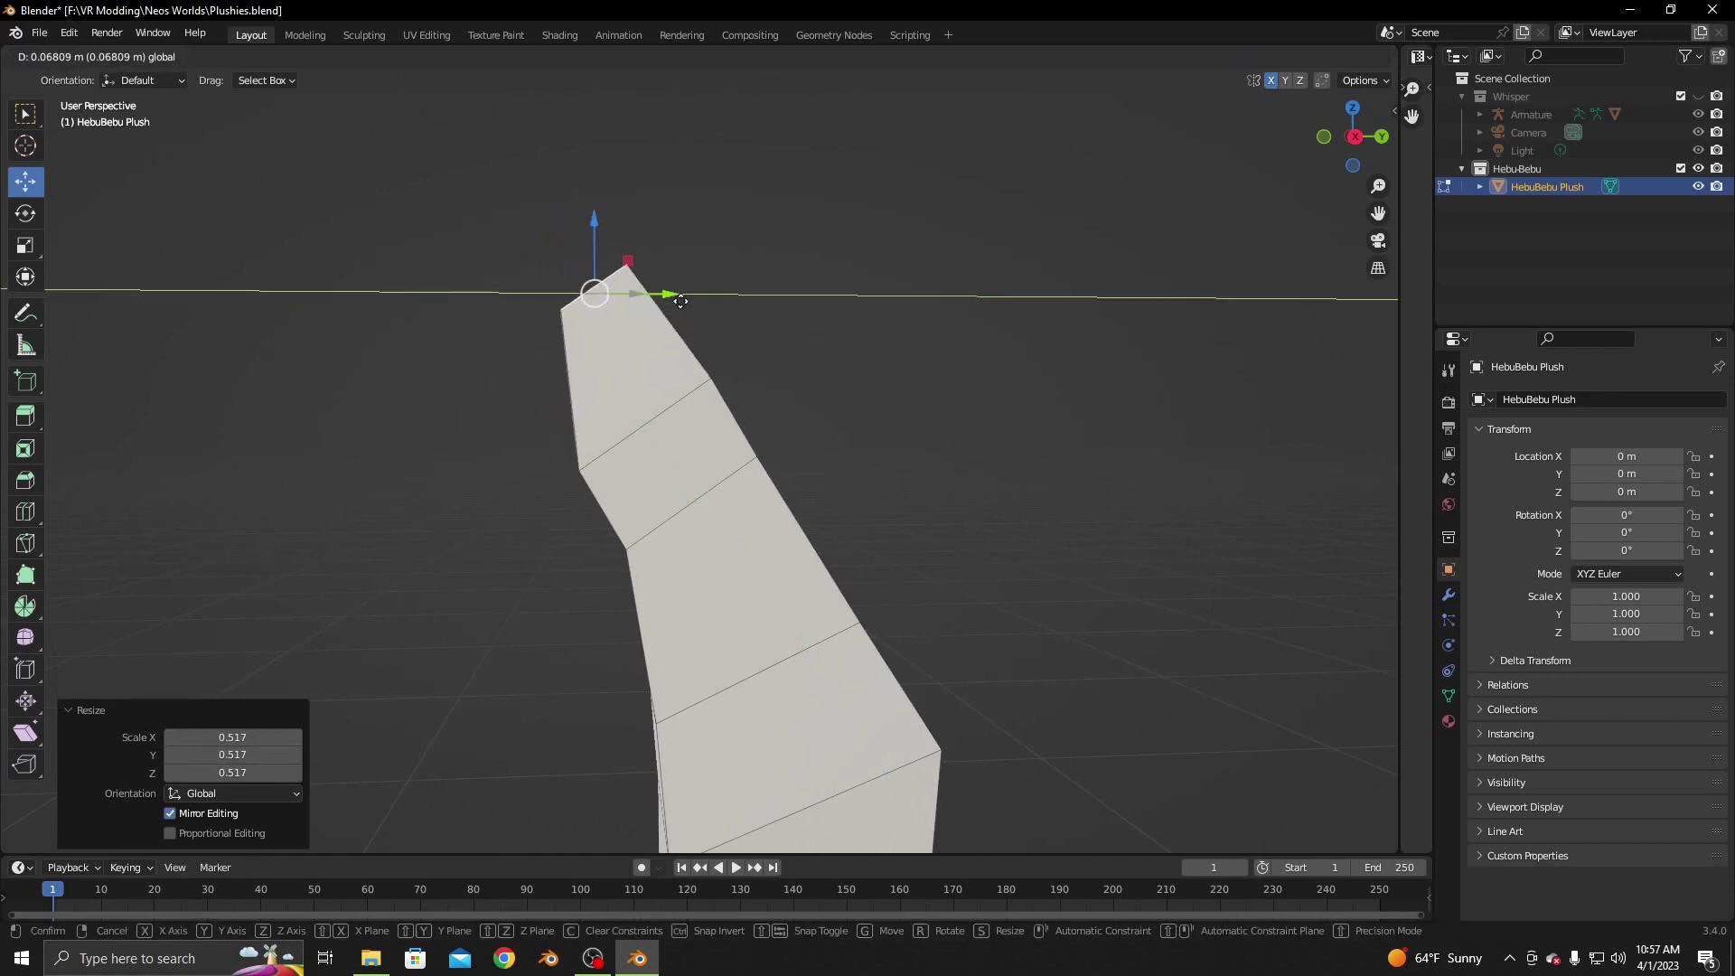
{"action": "left_click", "coordinate": [680, 301]}
Extrude a final smaller segment into a narrow tip, nudged along Y
{"action": "key", "text": "e"}
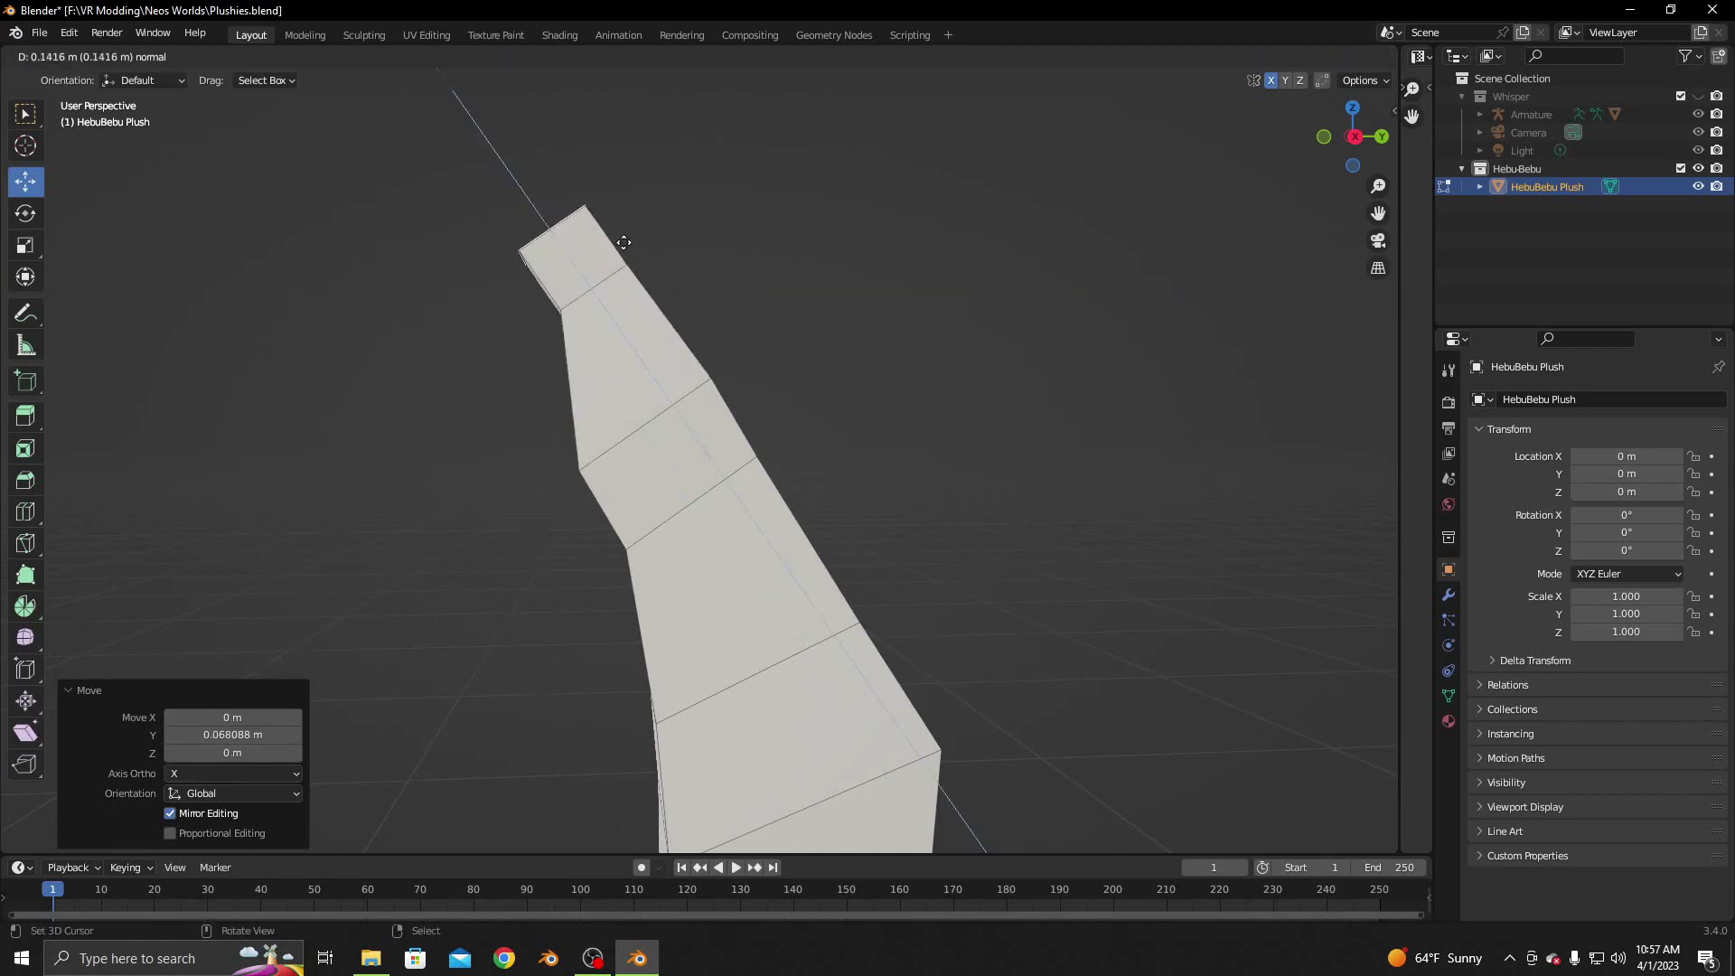
{"action": "left_click", "coordinate": [714, 267]}
{"action": "key", "text": "s"}
{"action": "left_click", "coordinate": [632, 246]}
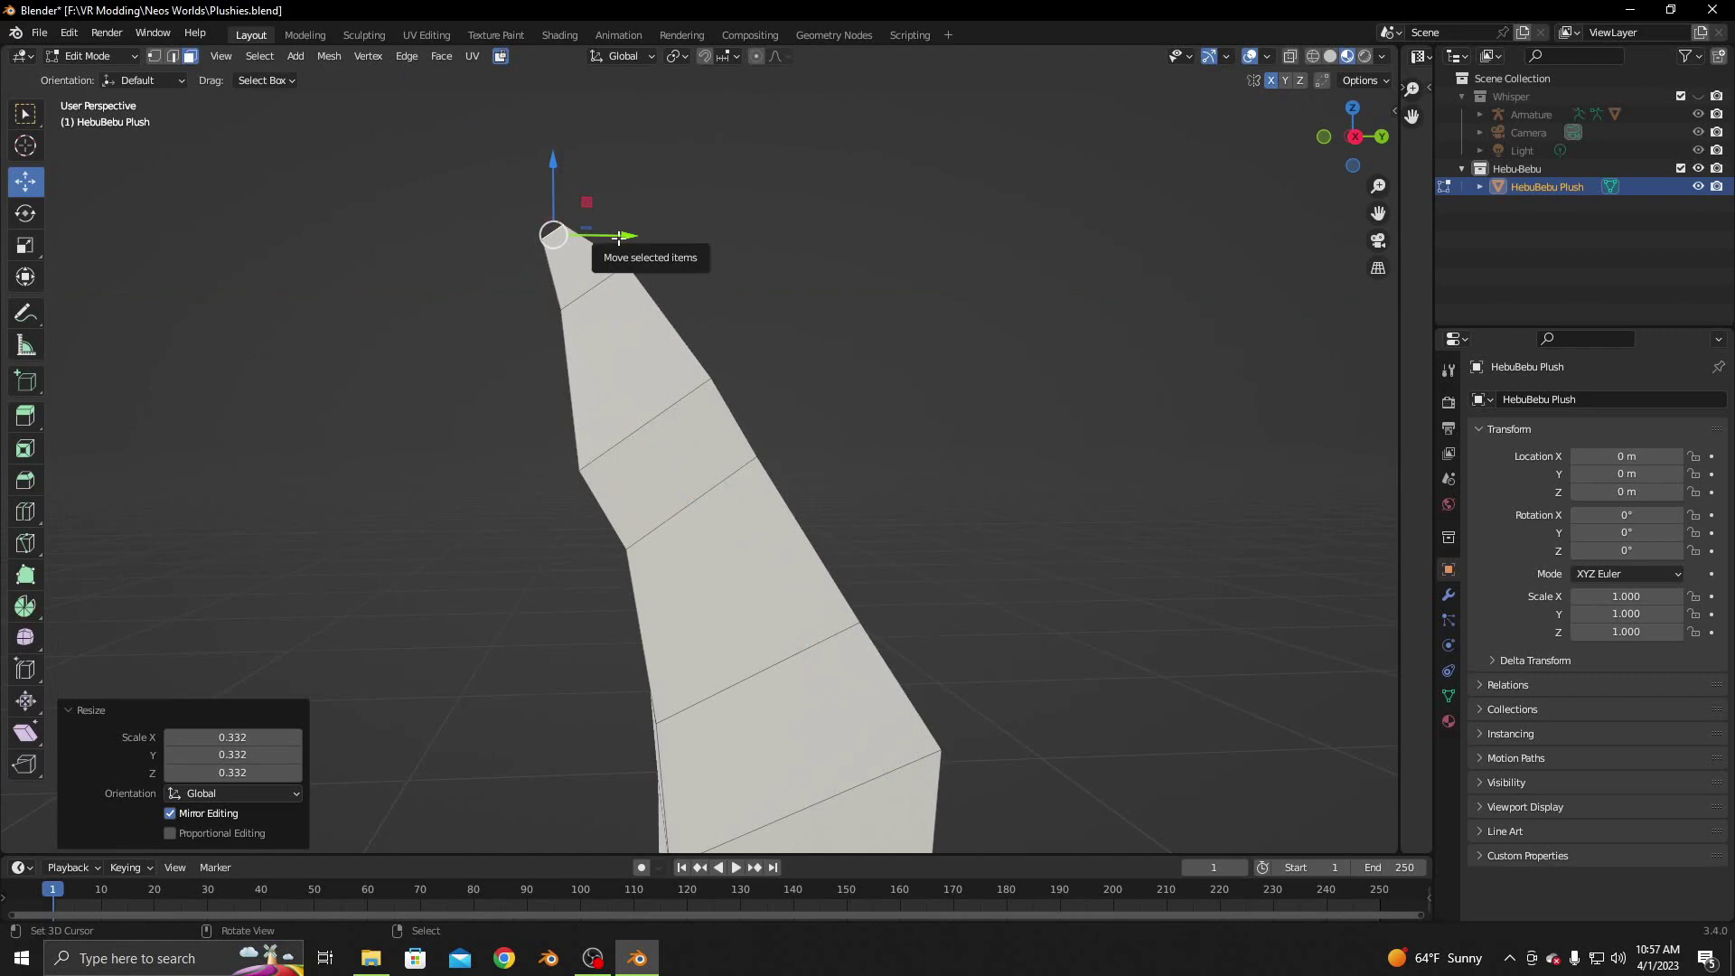
{"action": "left_click_drag", "start_coordinate": [632, 237], "coordinate": [634, 237]}
{"action": "mouse_move", "coordinate": [633, 236]}
{"action": "middle_mouse_down"}
{"action": "mouse_move", "coordinate": [642, 361]}
{"action": "mouse_move", "coordinate": [571, 332]}
{"action": "middle_mouse_up"}
Extrude a side face near the top outward to start a branch
{"action": "left_click", "coordinate": [644, 369]}
{"action": "key", "text": "e"}
{"action": "left_click", "coordinate": [571, 332]}
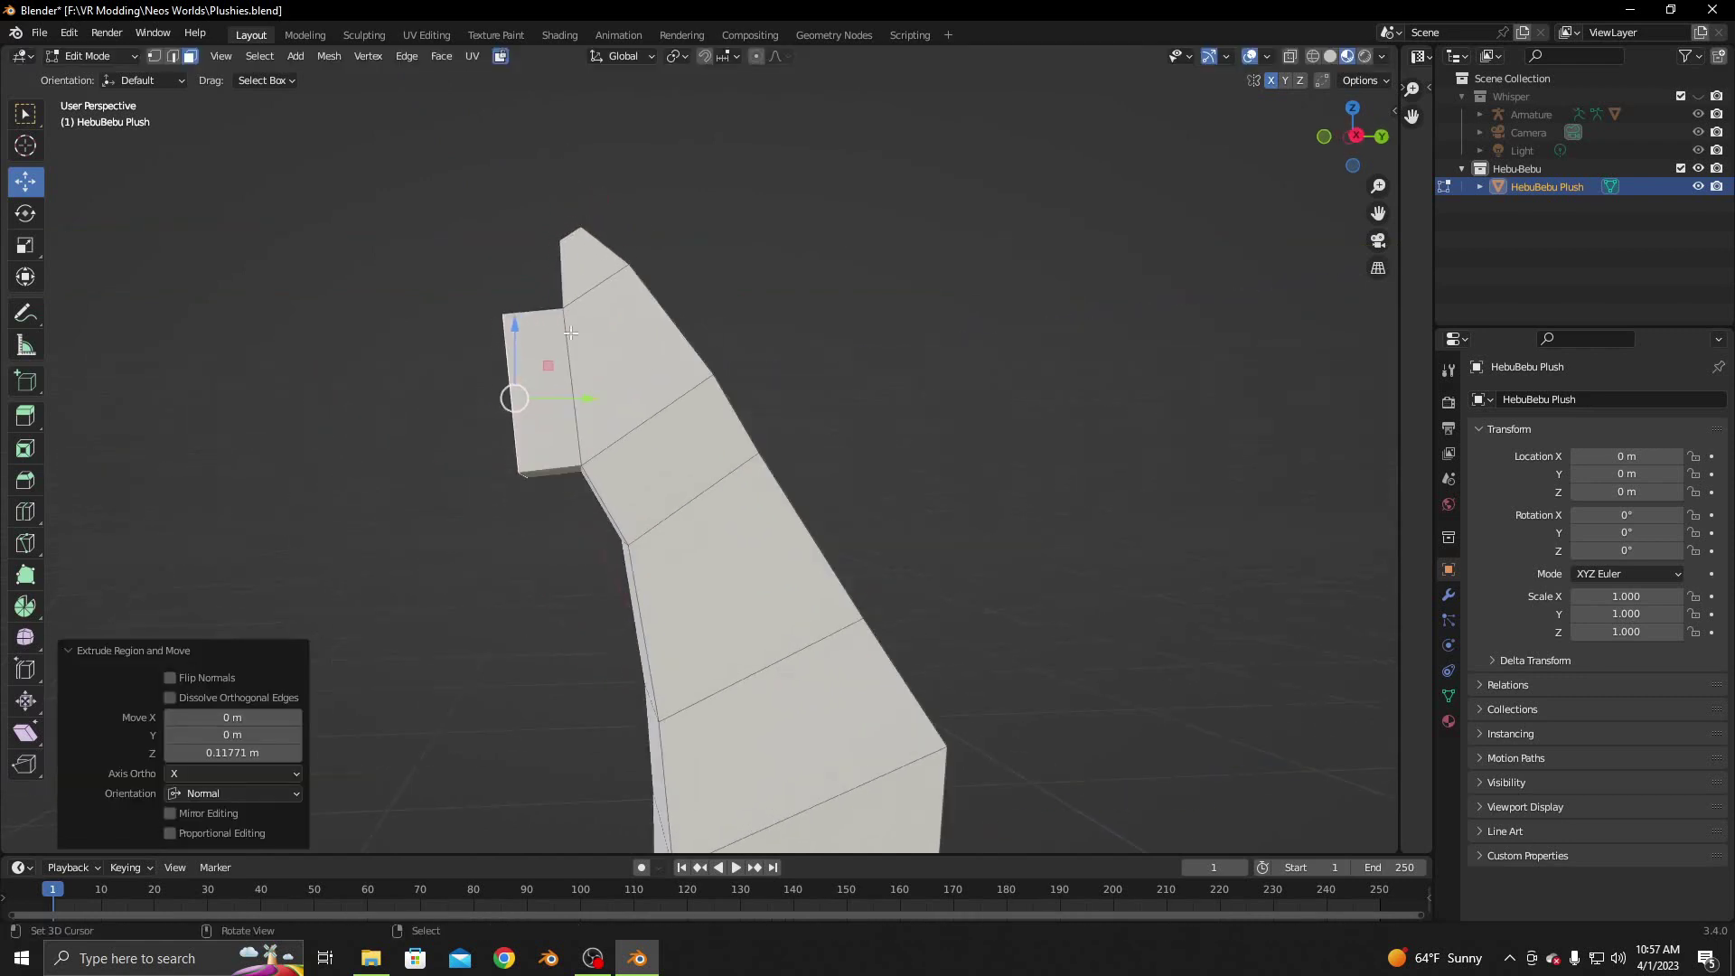
In vertex mode, merge the branch's two lower vertex pairs At Last
{"action": "left_click", "coordinate": [155, 56]}
{"action": "left_click_drag", "start_coordinate": [516, 457], "coordinate": [587, 479]}
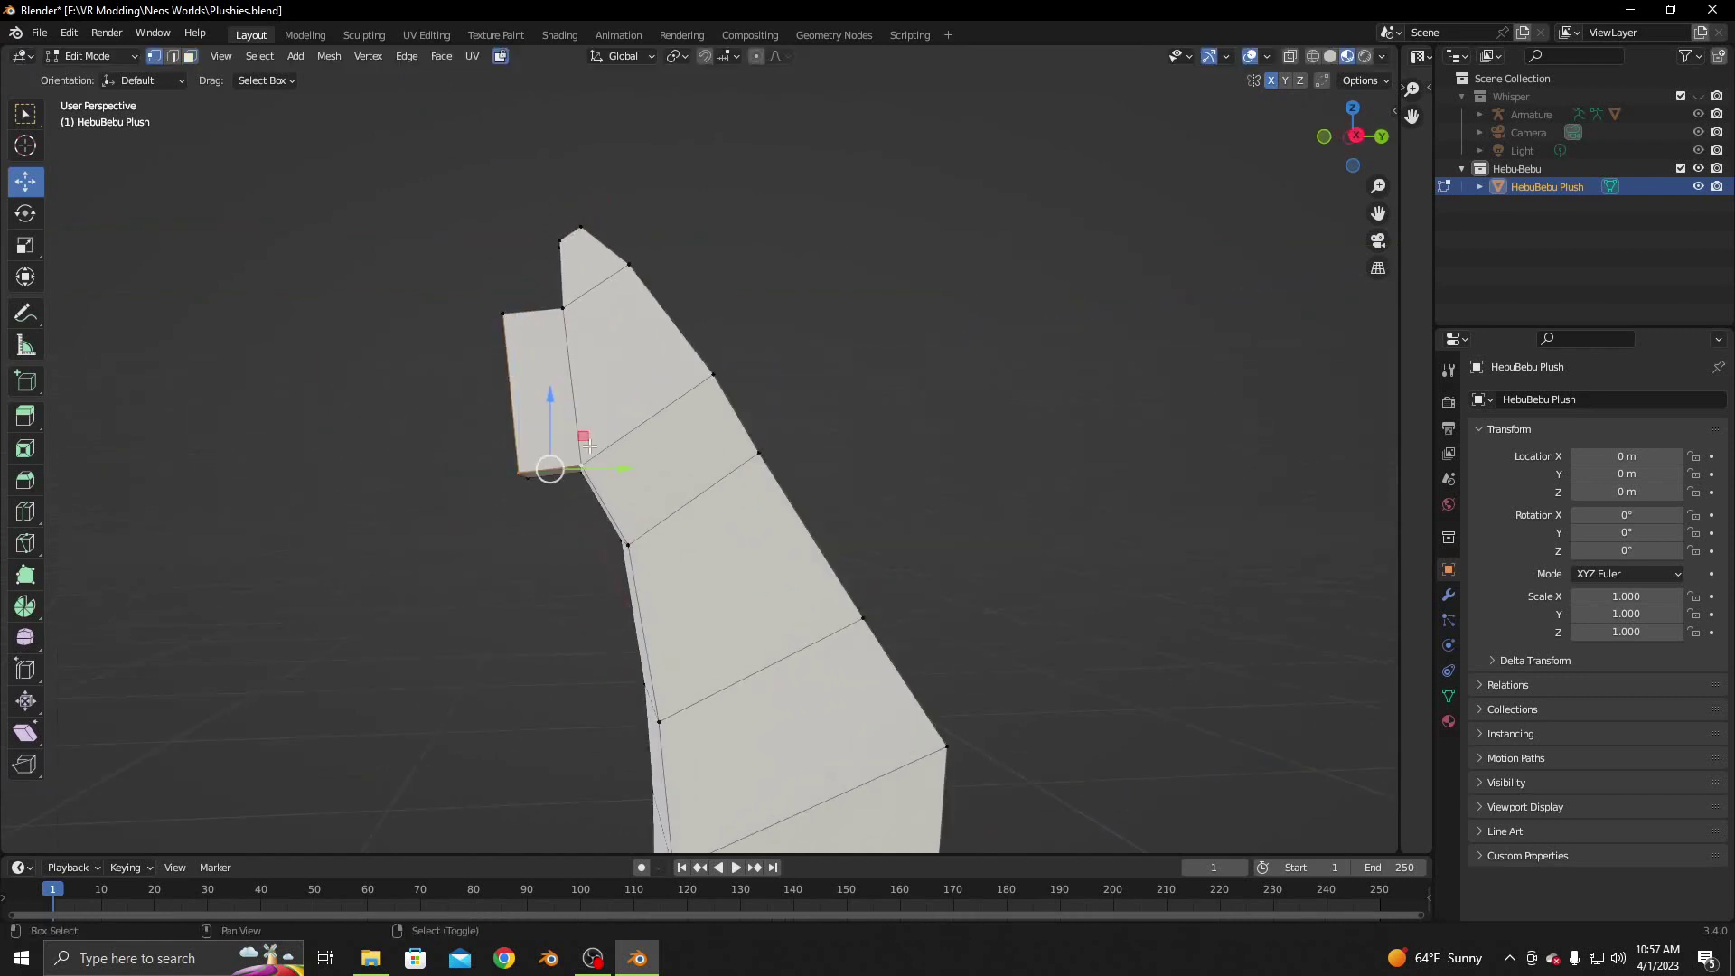
{"action": "key", "text": "m"}
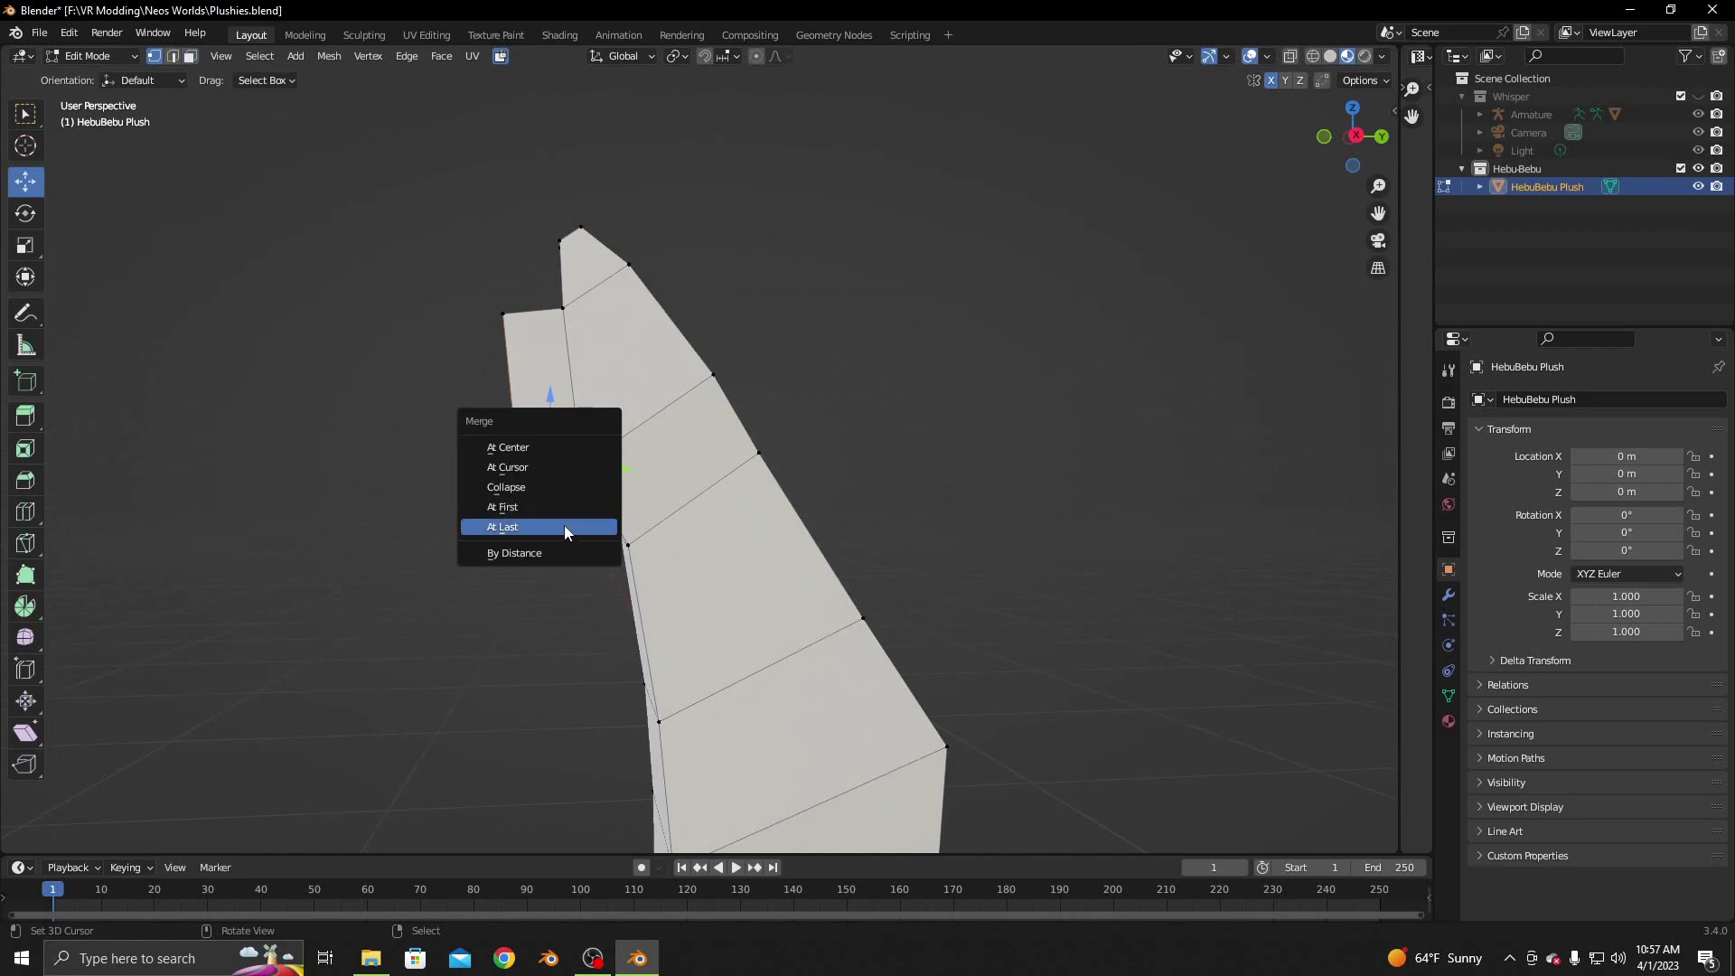
{"action": "left_click", "coordinate": [564, 527]}
{"action": "mouse_move", "coordinate": [564, 527]}
{"action": "middle_mouse_down"}
{"action": "mouse_move", "coordinate": [868, 344]}
{"action": "mouse_move", "coordinate": [867, 321]}
{"action": "middle_mouse_up"}
{"action": "left_click", "coordinate": [700, 453], "text": "shift"}
{"action": "key", "text": "m"}
{"action": "left_click", "coordinate": [694, 453]}
Adjust the branch's corner vertex along Z, then Y, then back up along Z
{"action": "left_click", "coordinate": [868, 344]}
{"action": "key", "text": "g"}
{"action": "key", "text": "z"}
{"action": "left_click", "coordinate": [864, 349]}
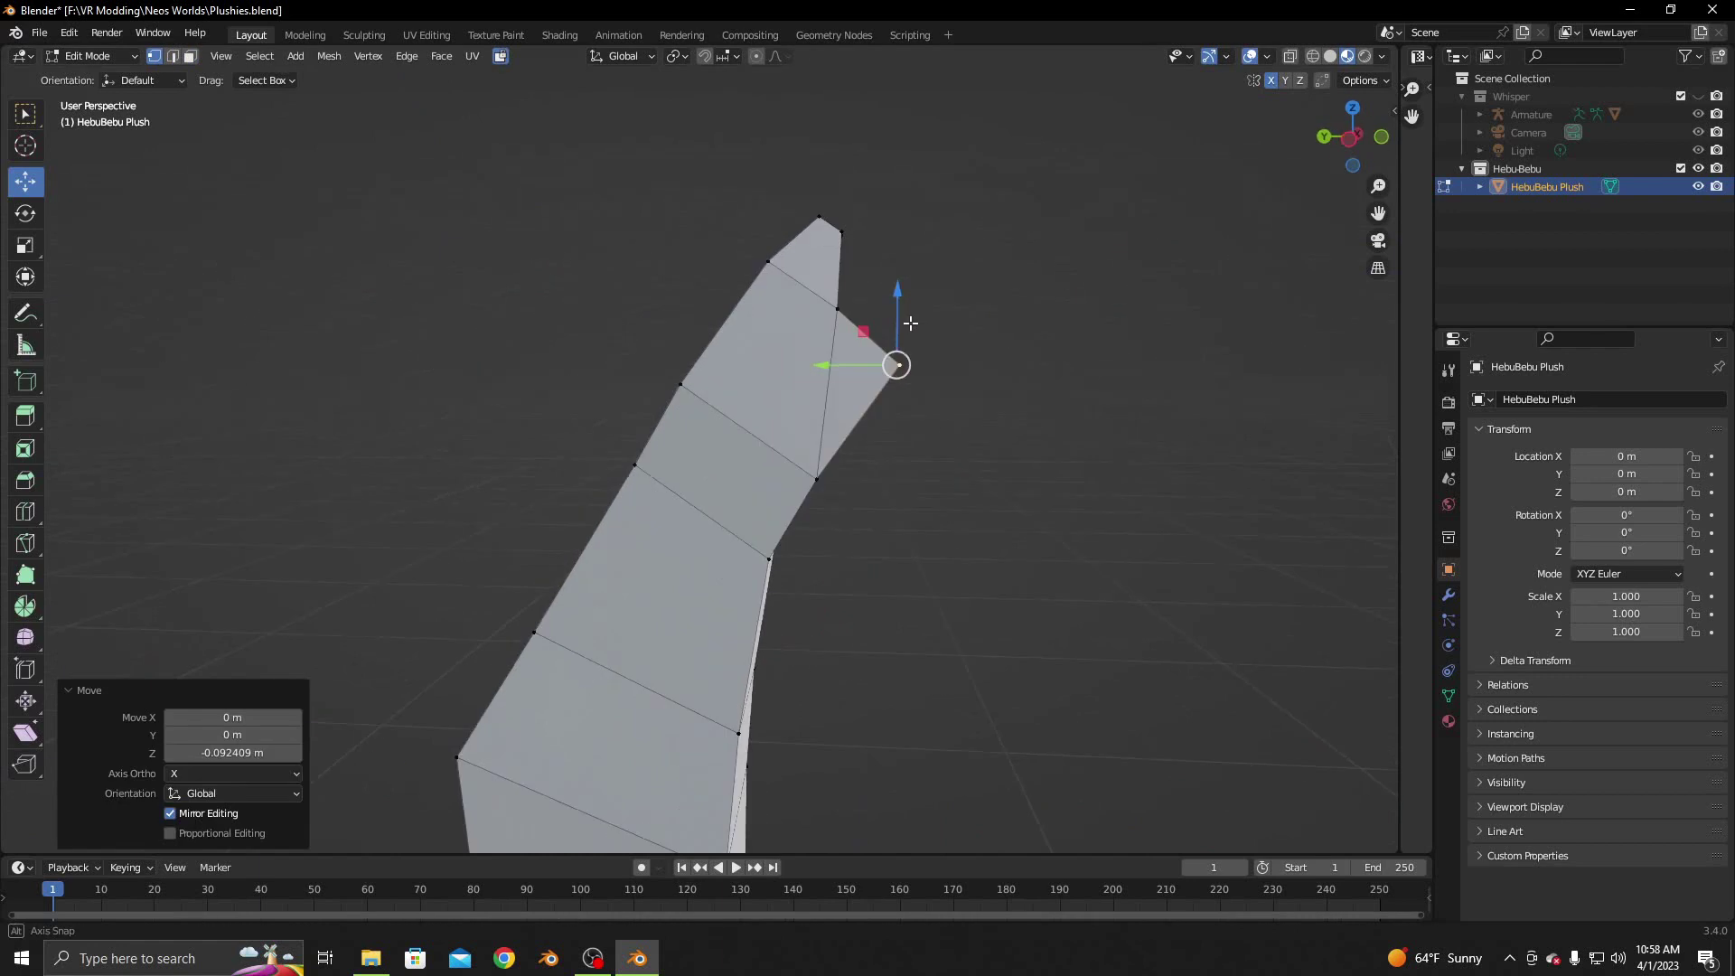
{"action": "key", "text": "g"}
{"action": "key", "text": "y"}
{"action": "left_click", "coordinate": [870, 313]}
{"action": "key", "text": "g"}
{"action": "key", "text": "z"}
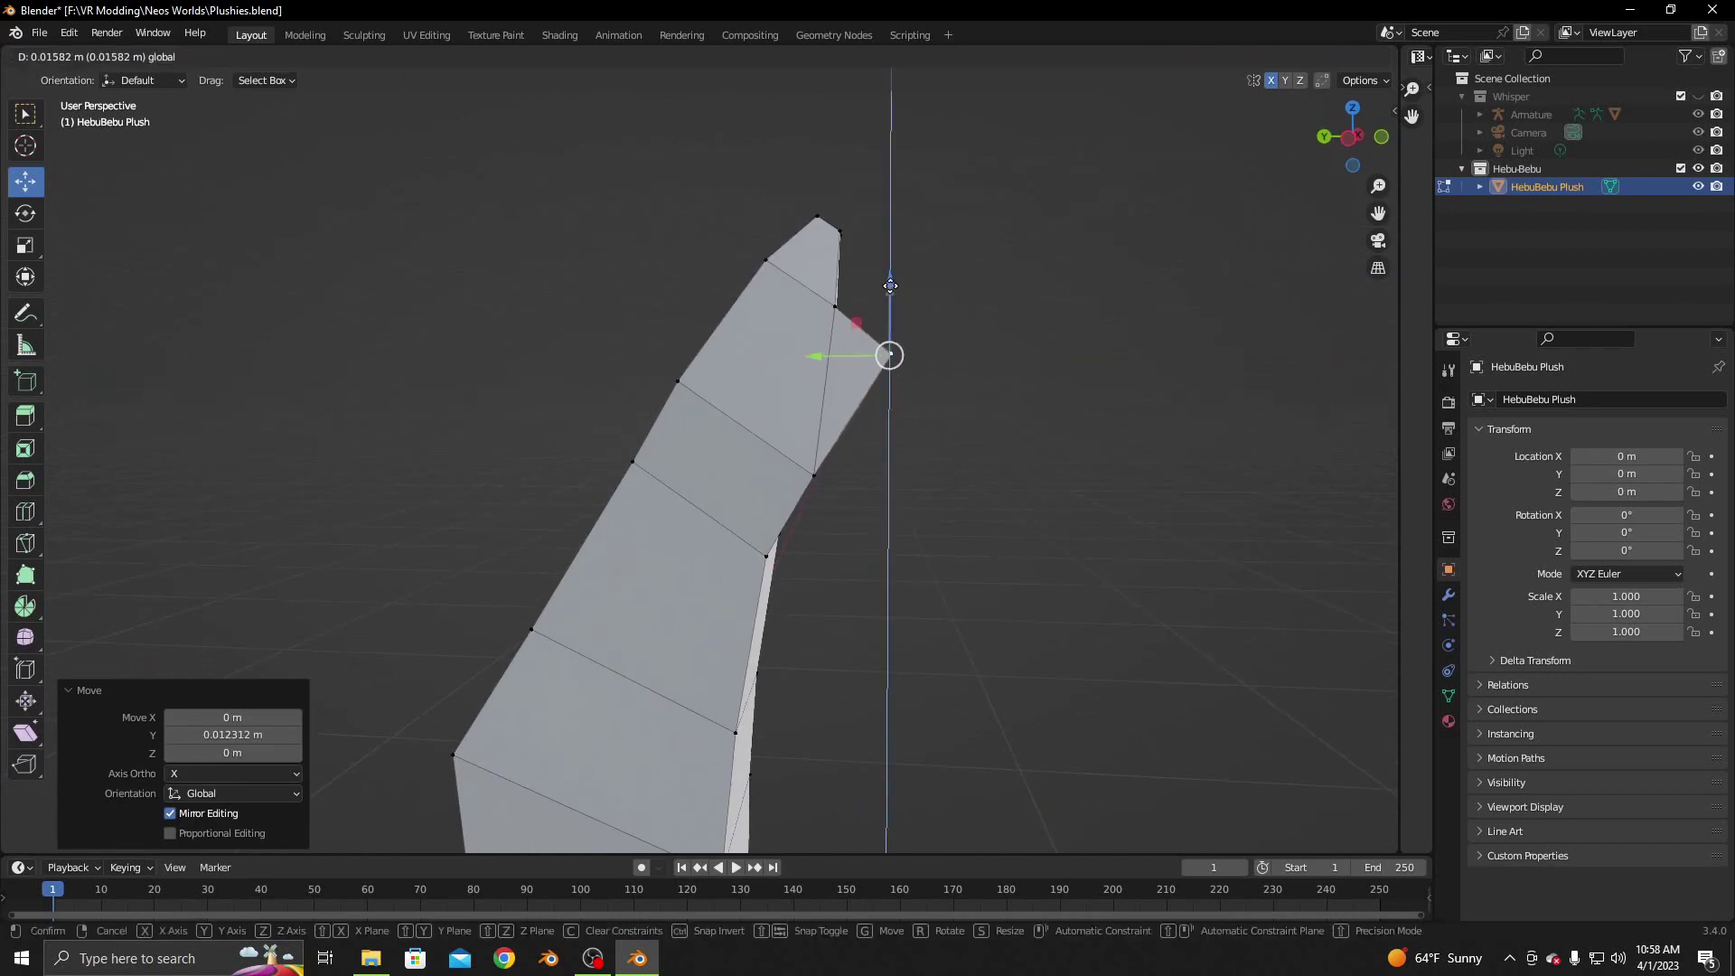
{"action": "left_click", "coordinate": [886, 282]}
{"action": "middle_click_drag", "start_coordinate": [886, 282], "coordinate": [283, 124]}
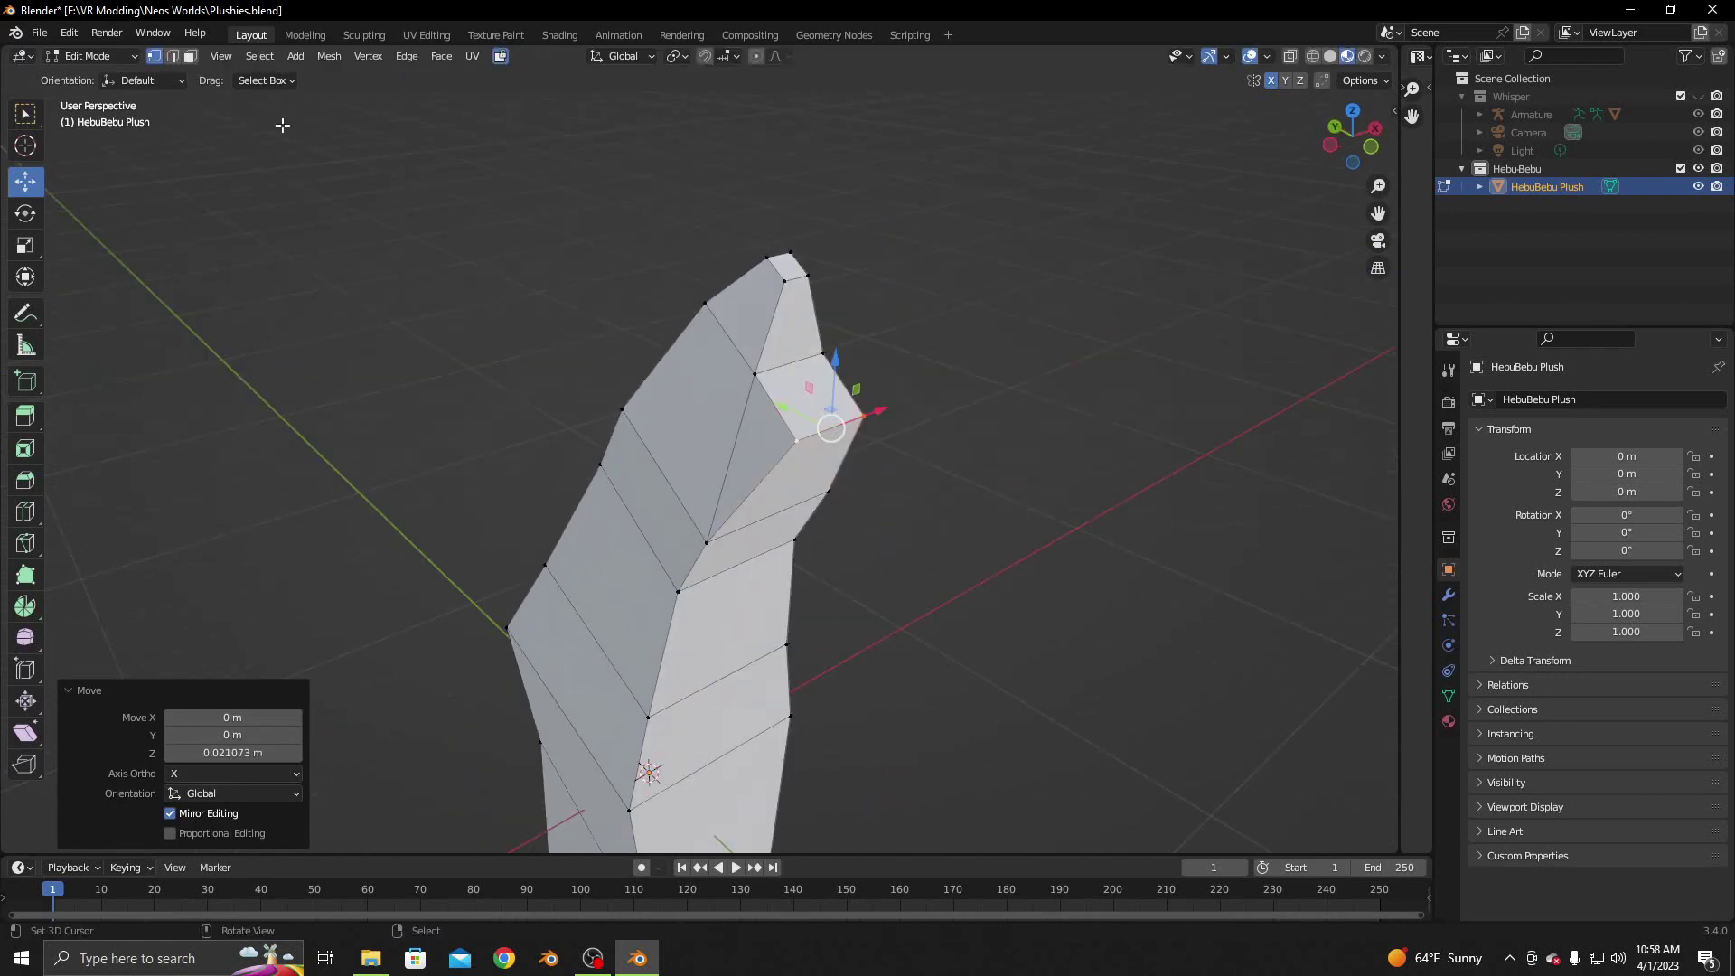
In face mode, extrude the branch's top face and shrink it into a narrow tip
{"action": "left_click", "coordinate": [189, 56]}
{"action": "left_click", "coordinate": [815, 388]}
{"action": "middle_click_drag", "start_coordinate": [837, 389], "coordinate": [832, 496]}
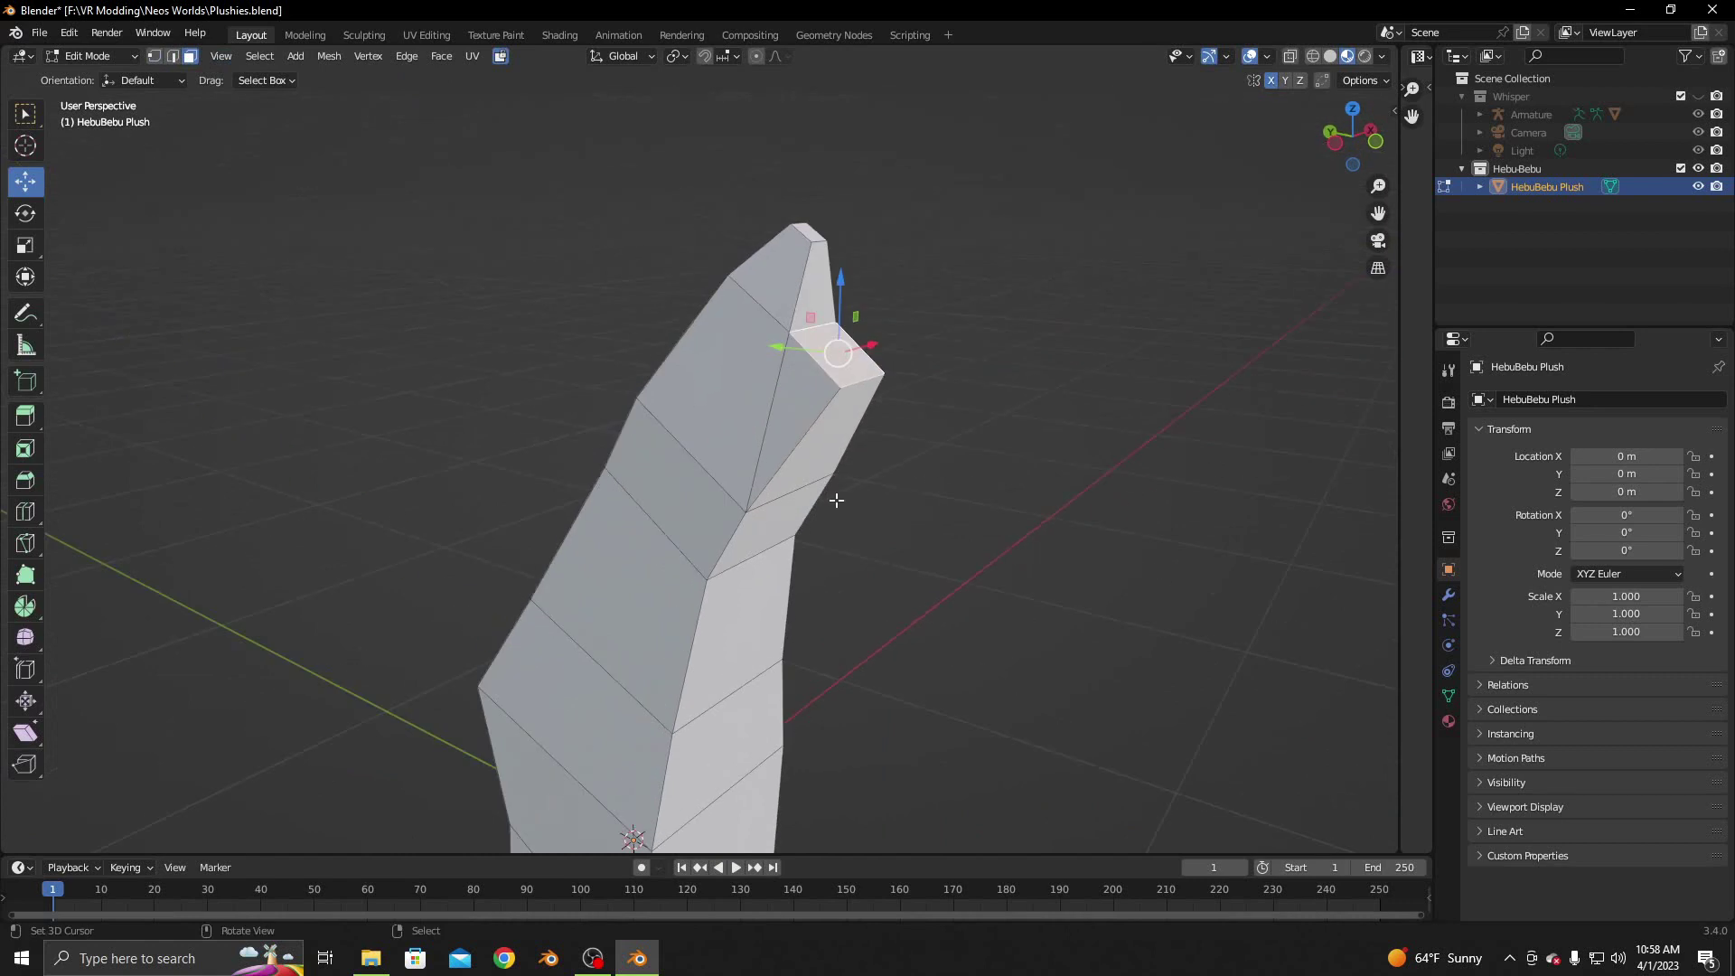
{"action": "key", "text": "e"}
{"action": "left_click", "coordinate": [909, 442]}
{"action": "key", "text": "s"}
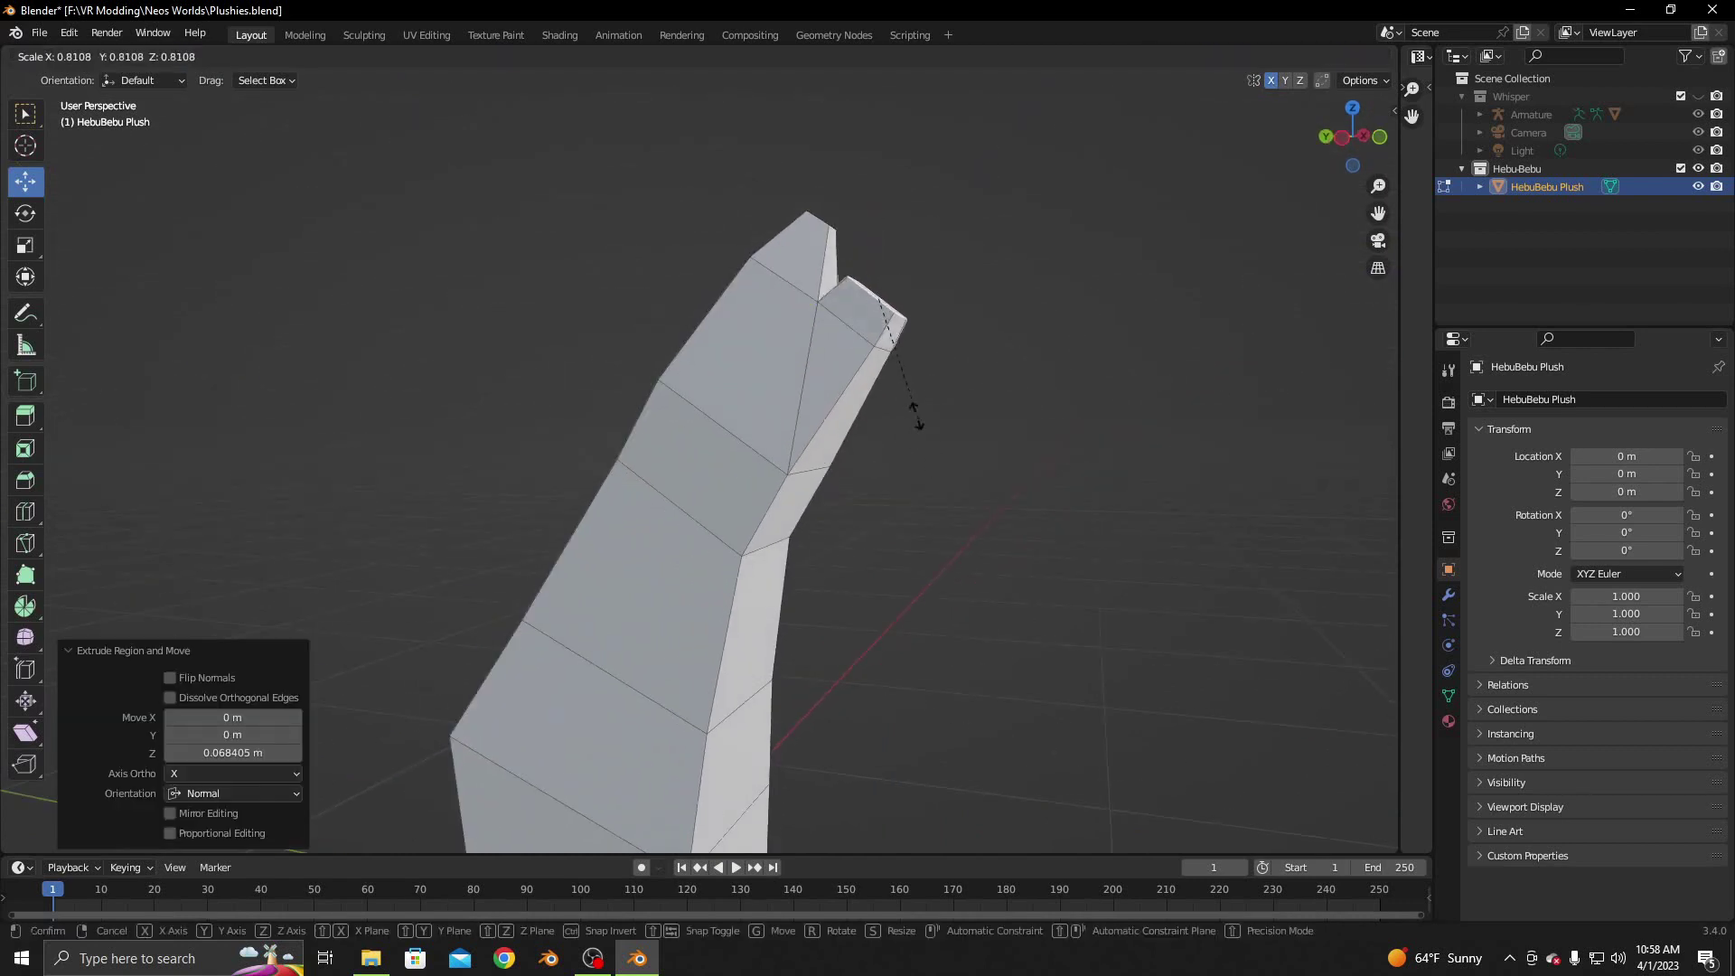
{"action": "left_click", "coordinate": [891, 371]}
{"action": "middle_click_drag", "start_coordinate": [881, 371], "coordinate": [892, 250]}
{"action": "left_click_drag", "start_coordinate": [894, 251], "coordinate": [881, 239]}
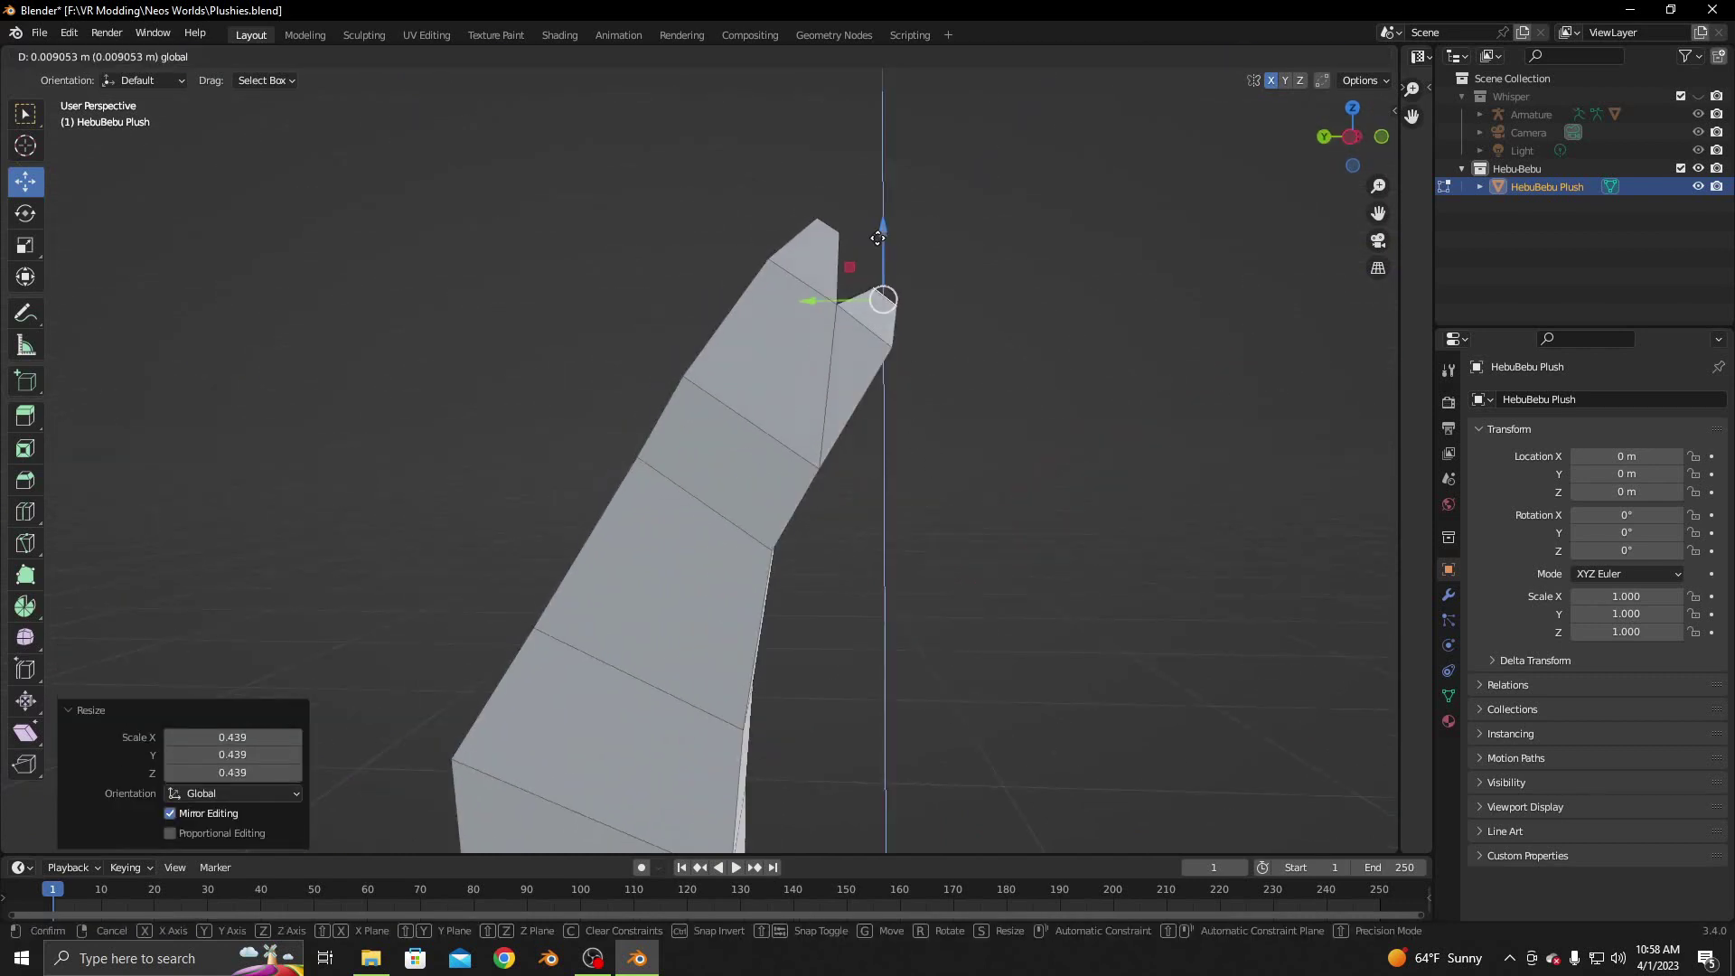
{"action": "left_click_drag", "start_coordinate": [810, 305], "coordinate": [839, 292]}
{"action": "key", "text": "s"}
{"action": "left_click", "coordinate": [908, 371]}
{"action": "middle_click_drag", "start_coordinate": [839, 289], "coordinate": [836, 253]}
Shift the main tip along Y, tilt it about X and enlarge it
{"action": "left_click", "coordinate": [836, 237]}
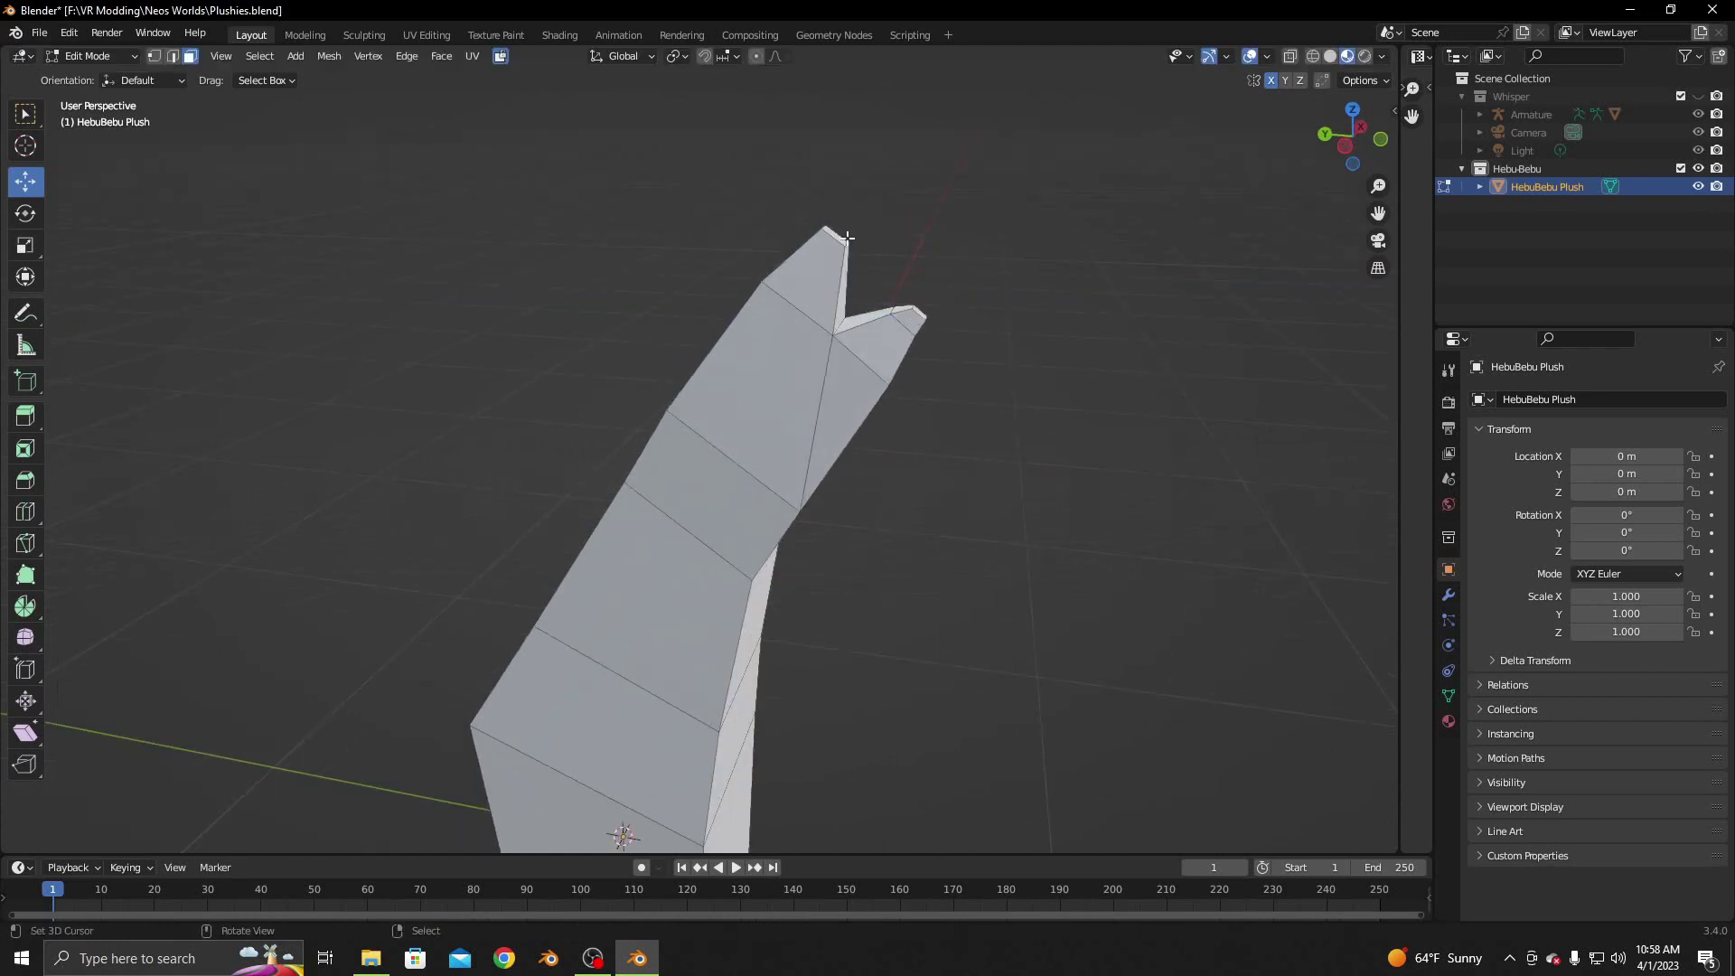
{"action": "left_click_drag", "start_coordinate": [784, 232], "coordinate": [766, 231]}
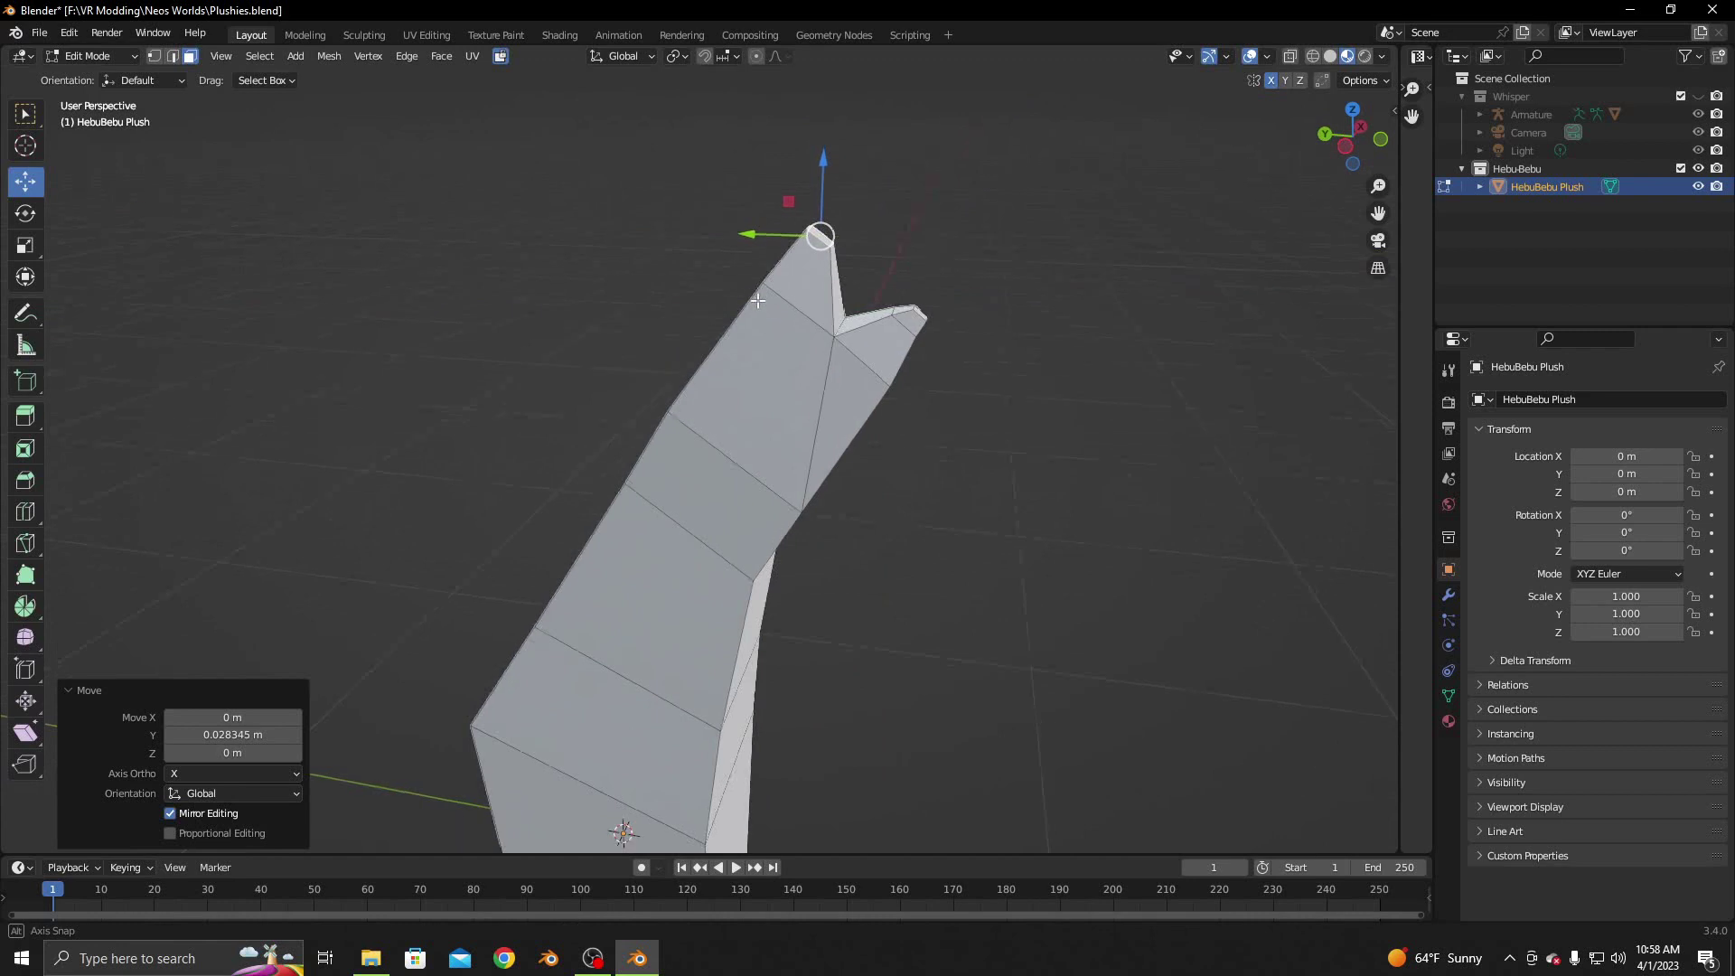
{"action": "middle_click_drag", "start_coordinate": [766, 232], "coordinate": [781, 271]}
{"action": "key", "text": "r"}
{"action": "key", "text": "x"}
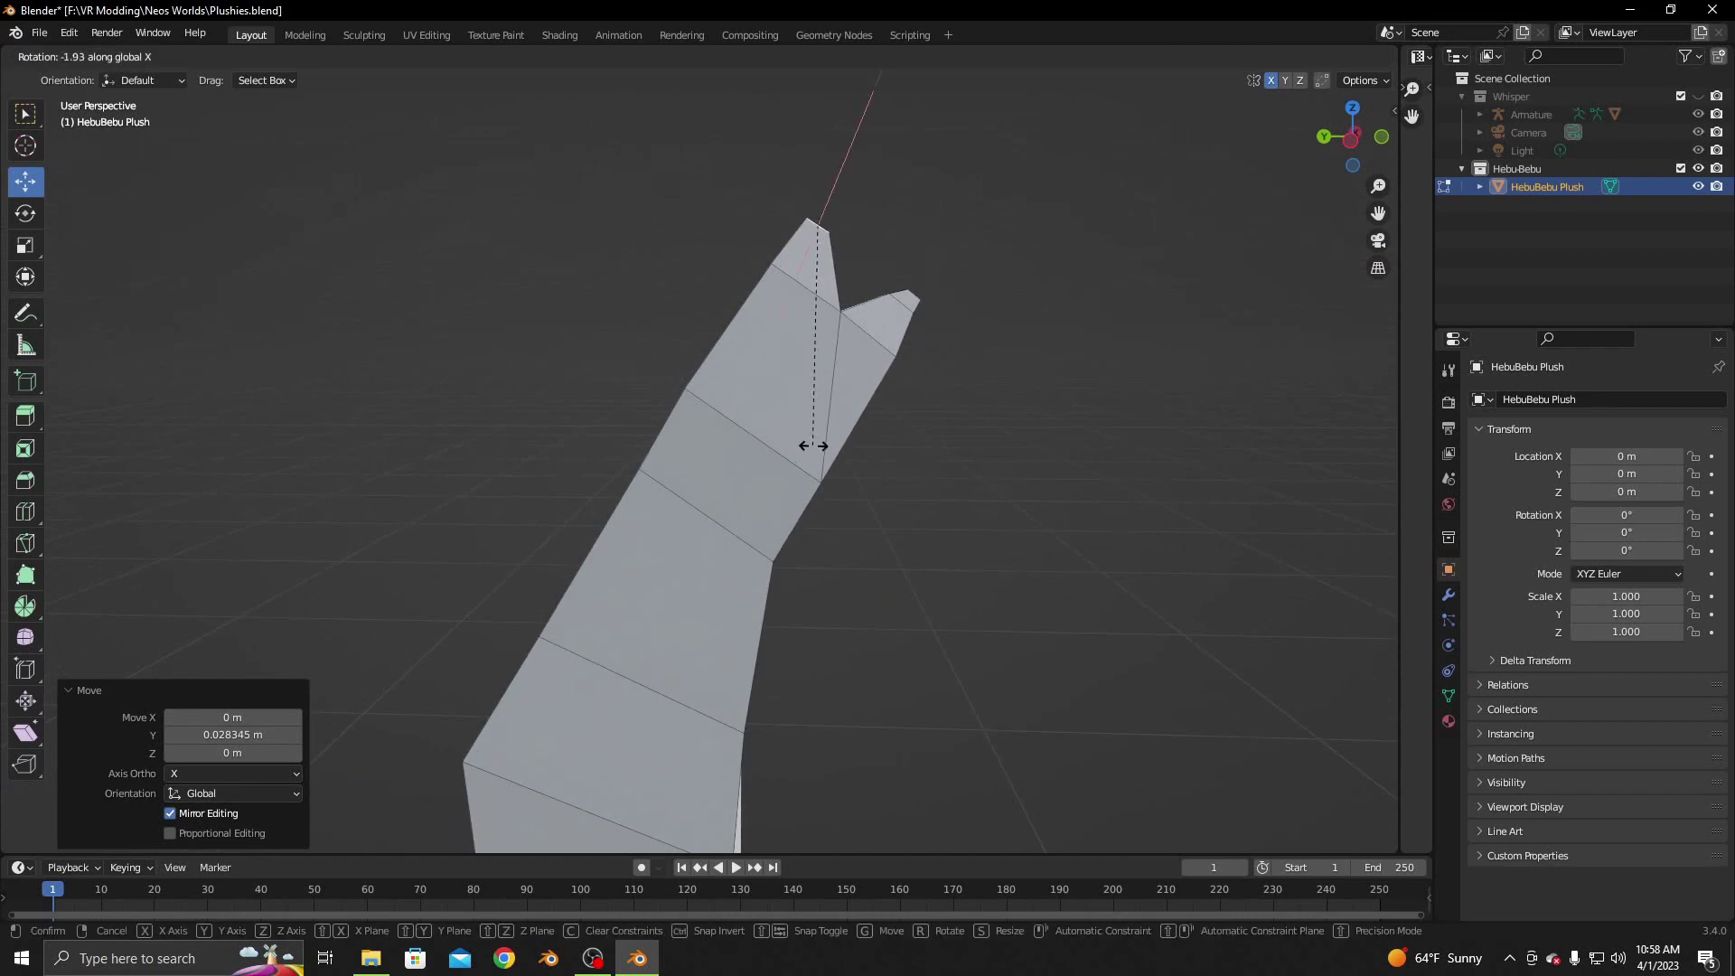
{"action": "left_click", "coordinate": [839, 435]}
{"action": "key", "text": "s"}
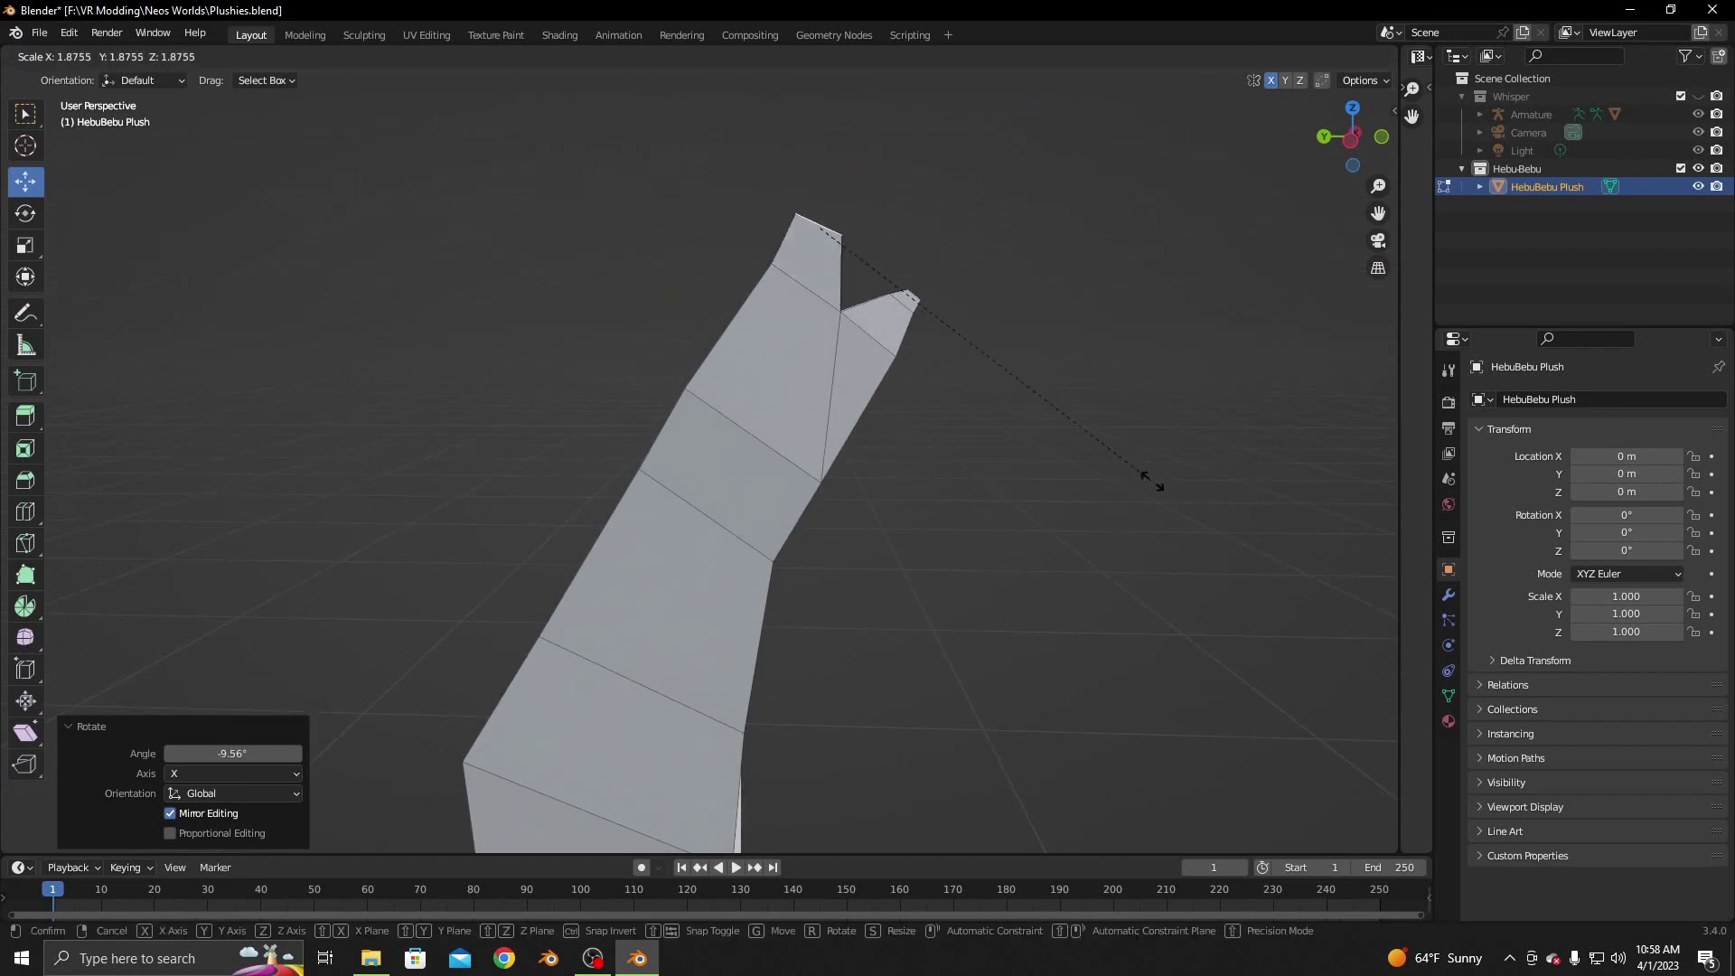
{"action": "left_click", "coordinate": [1152, 481]}
{"action": "left_click_drag", "start_coordinate": [805, 225], "coordinate": [753, 226]}
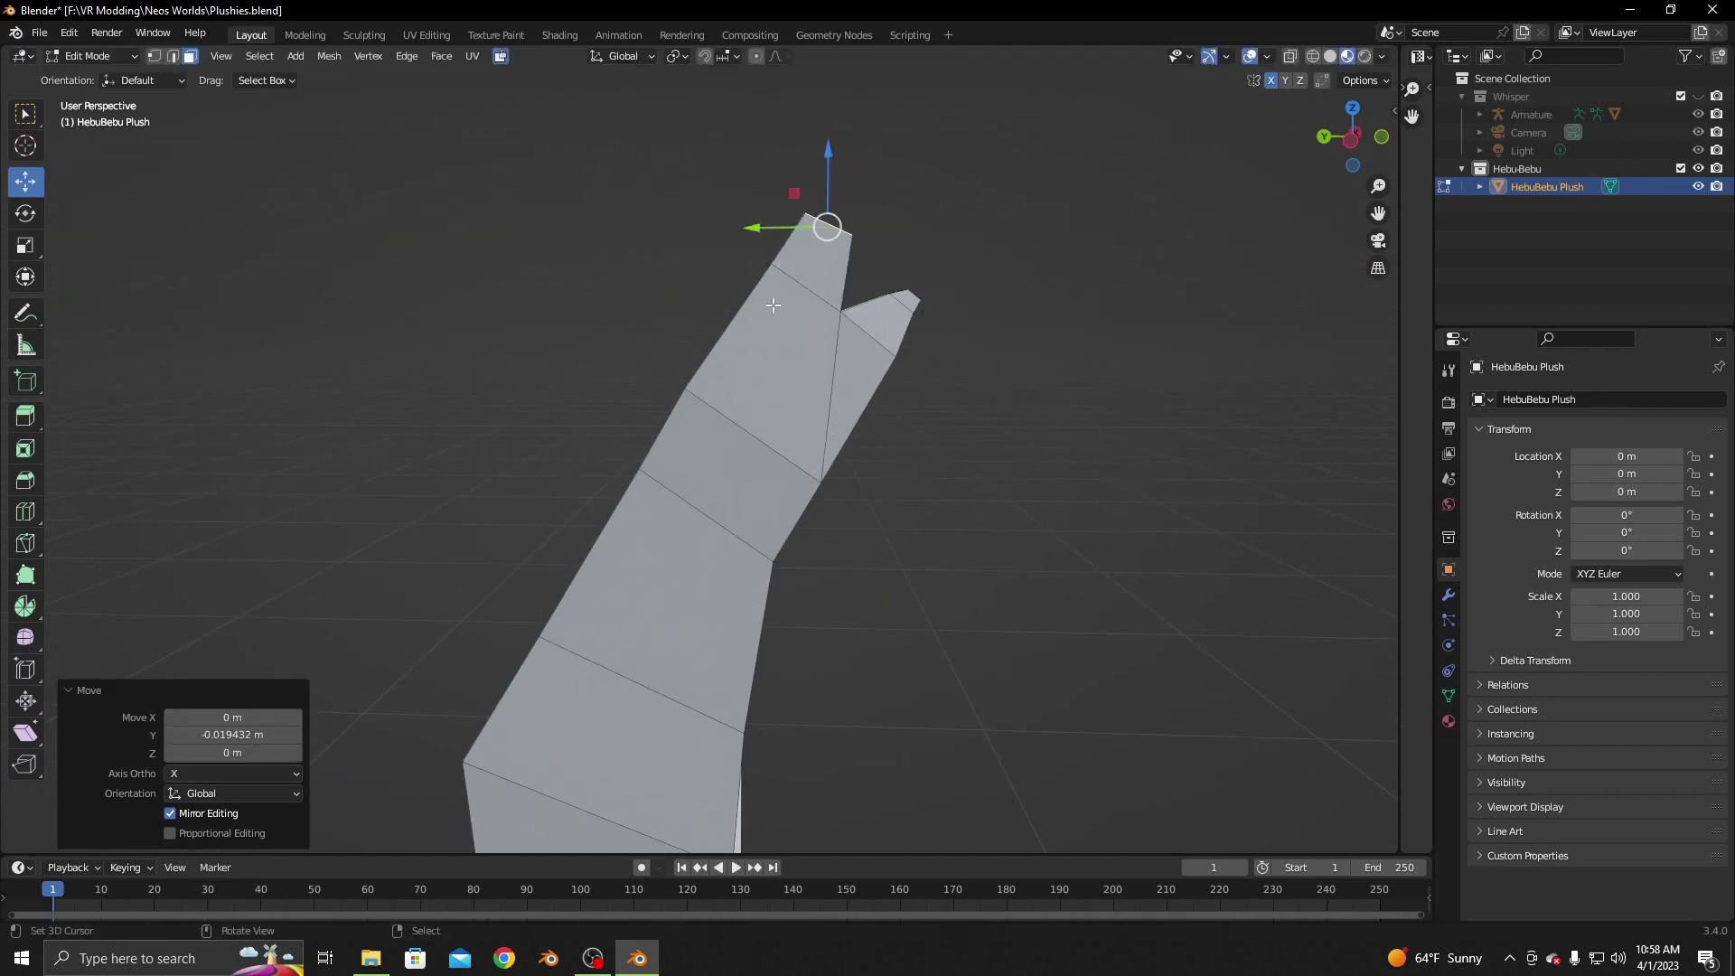
Extrude the main tip 0.063 m higher, shrink it and nudge it along Y
{"action": "key", "text": "e"}
{"action": "left_click", "coordinate": [794, 290]}
{"action": "key", "text": "s"}
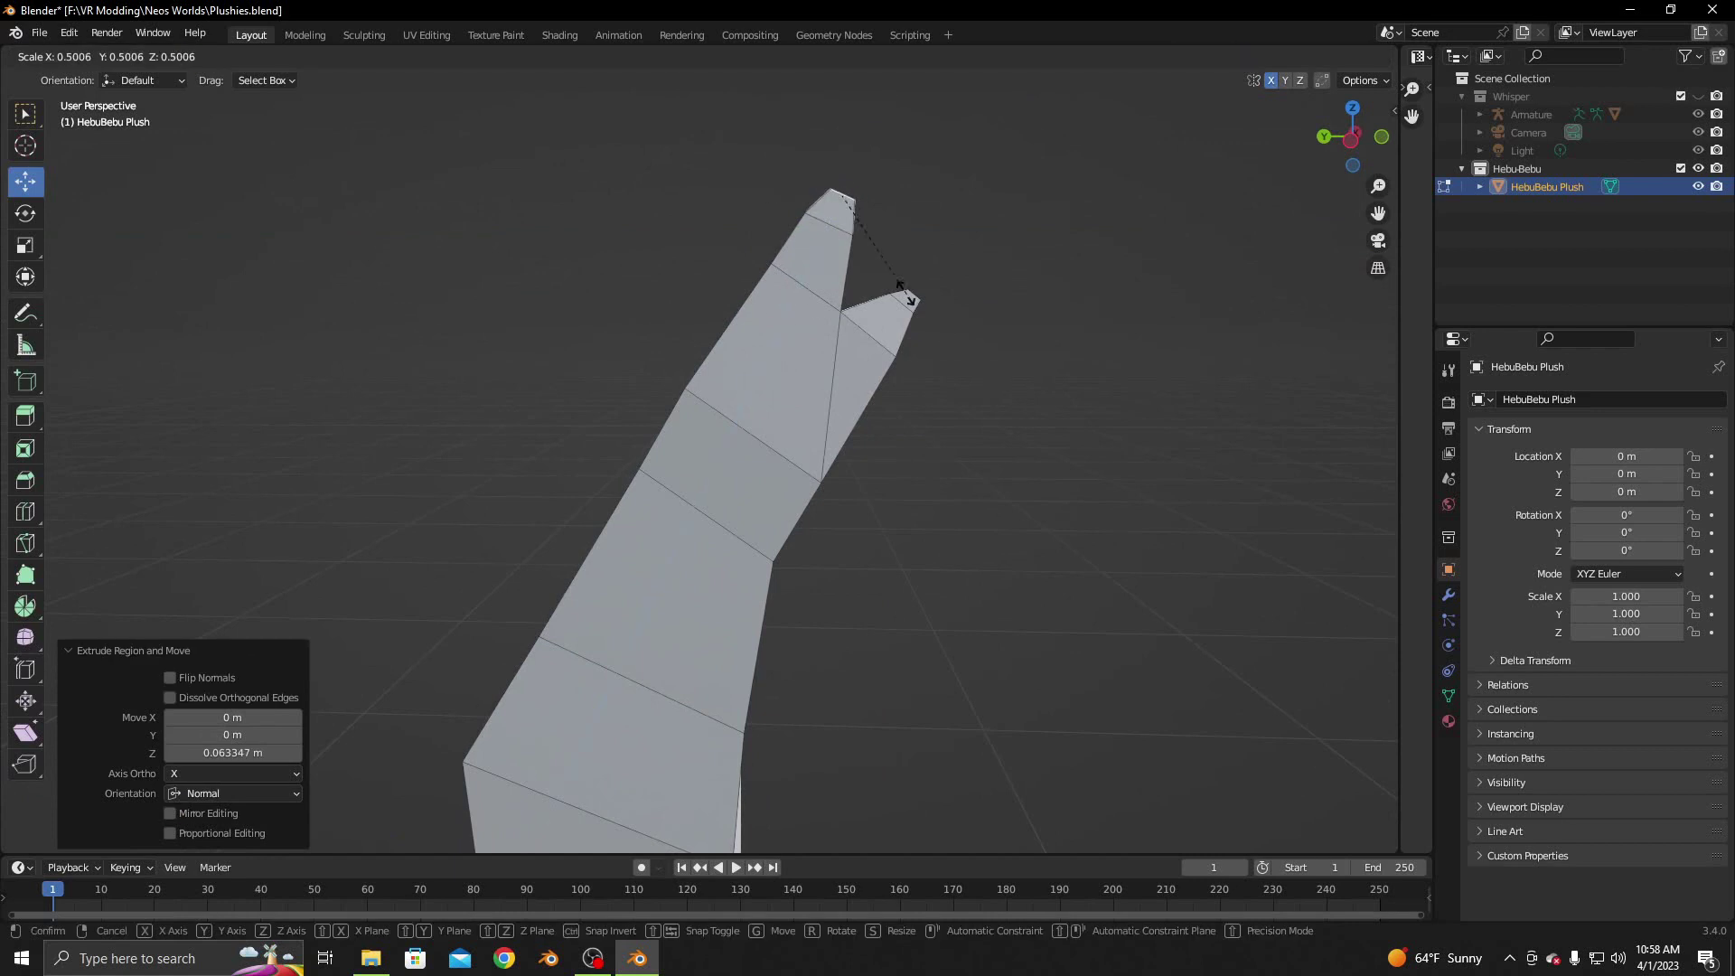
{"action": "left_click", "coordinate": [908, 297]}
{"action": "left_click_drag", "start_coordinate": [799, 201], "coordinate": [775, 198]}
{"action": "mouse_move", "coordinate": [775, 198]}
{"action": "middle_mouse_down"}
{"action": "mouse_move", "coordinate": [554, 356]}
{"action": "mouse_move", "coordinate": [479, 329]}
{"action": "mouse_move", "coordinate": [583, 388]}
{"action": "mouse_move", "coordinate": [587, 417]}
{"action": "mouse_move", "coordinate": [538, 433]}
{"action": "middle_mouse_up"}
{"action": "scroll", "coordinate": [583, 388], "scroll_direction": "down", "scroll_amount": 3}
{"action": "scroll", "coordinate": [615, 416], "scroll_direction": "up", "scroll_amount": 2}
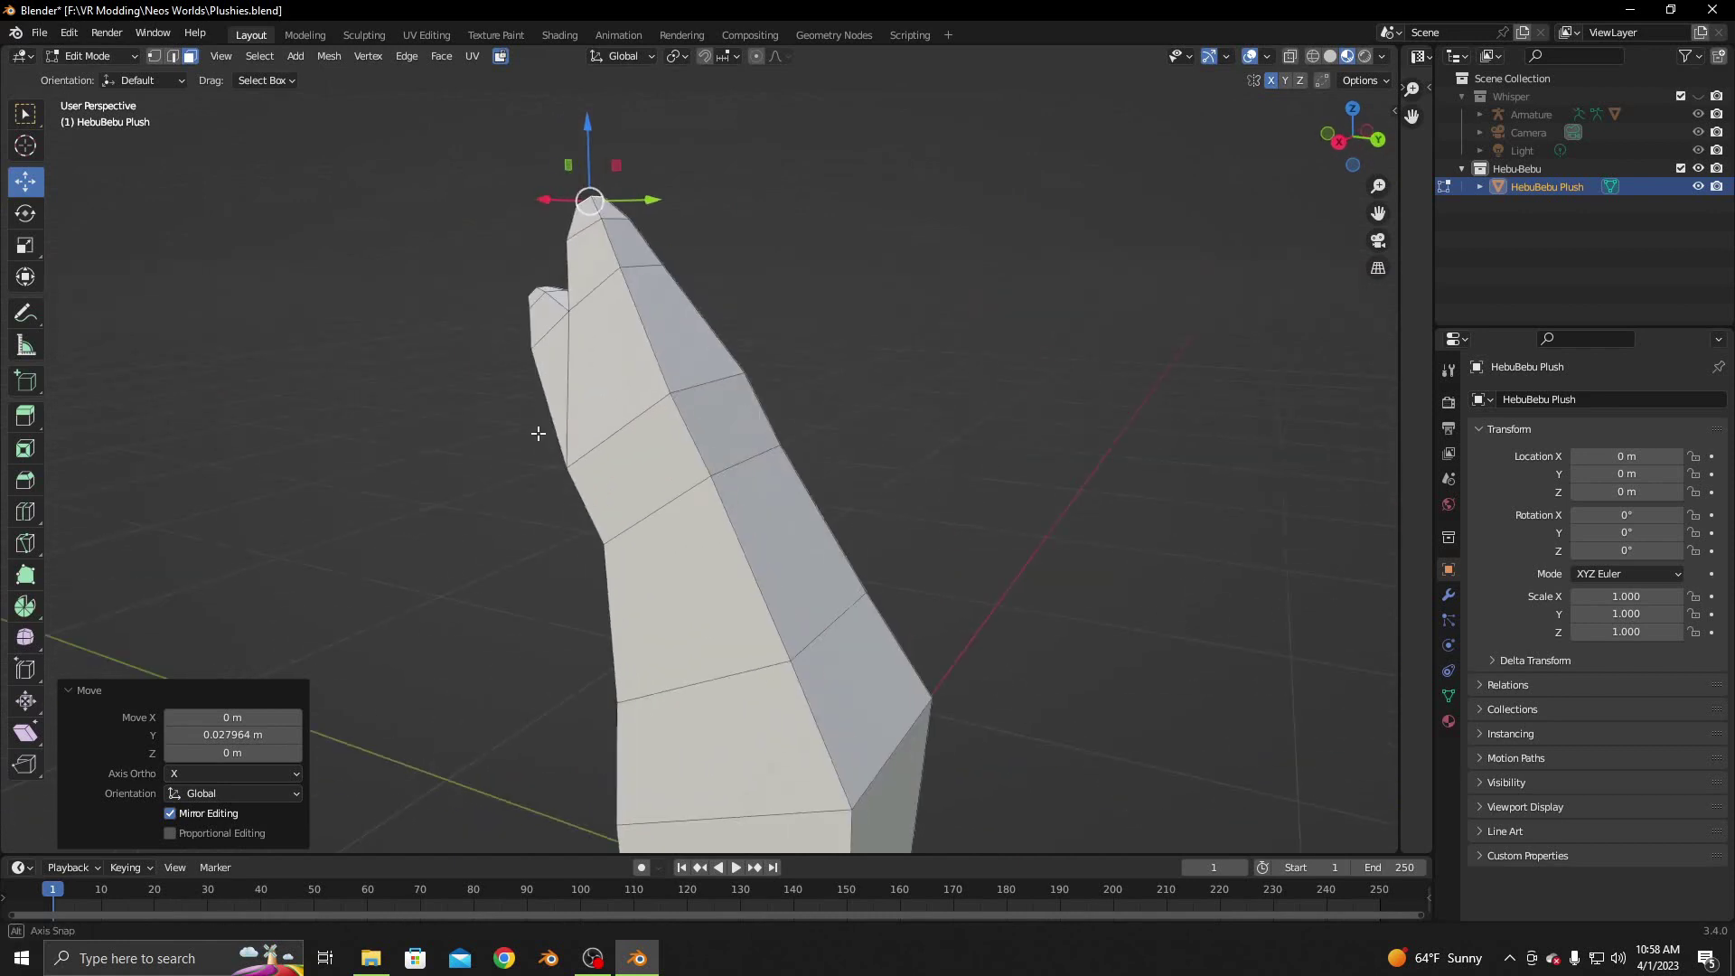
Extrude two faces near the tip and rotate them about X
{"action": "left_click", "coordinate": [698, 411]}
{"action": "left_click", "coordinate": [697, 302], "text": "shift"}
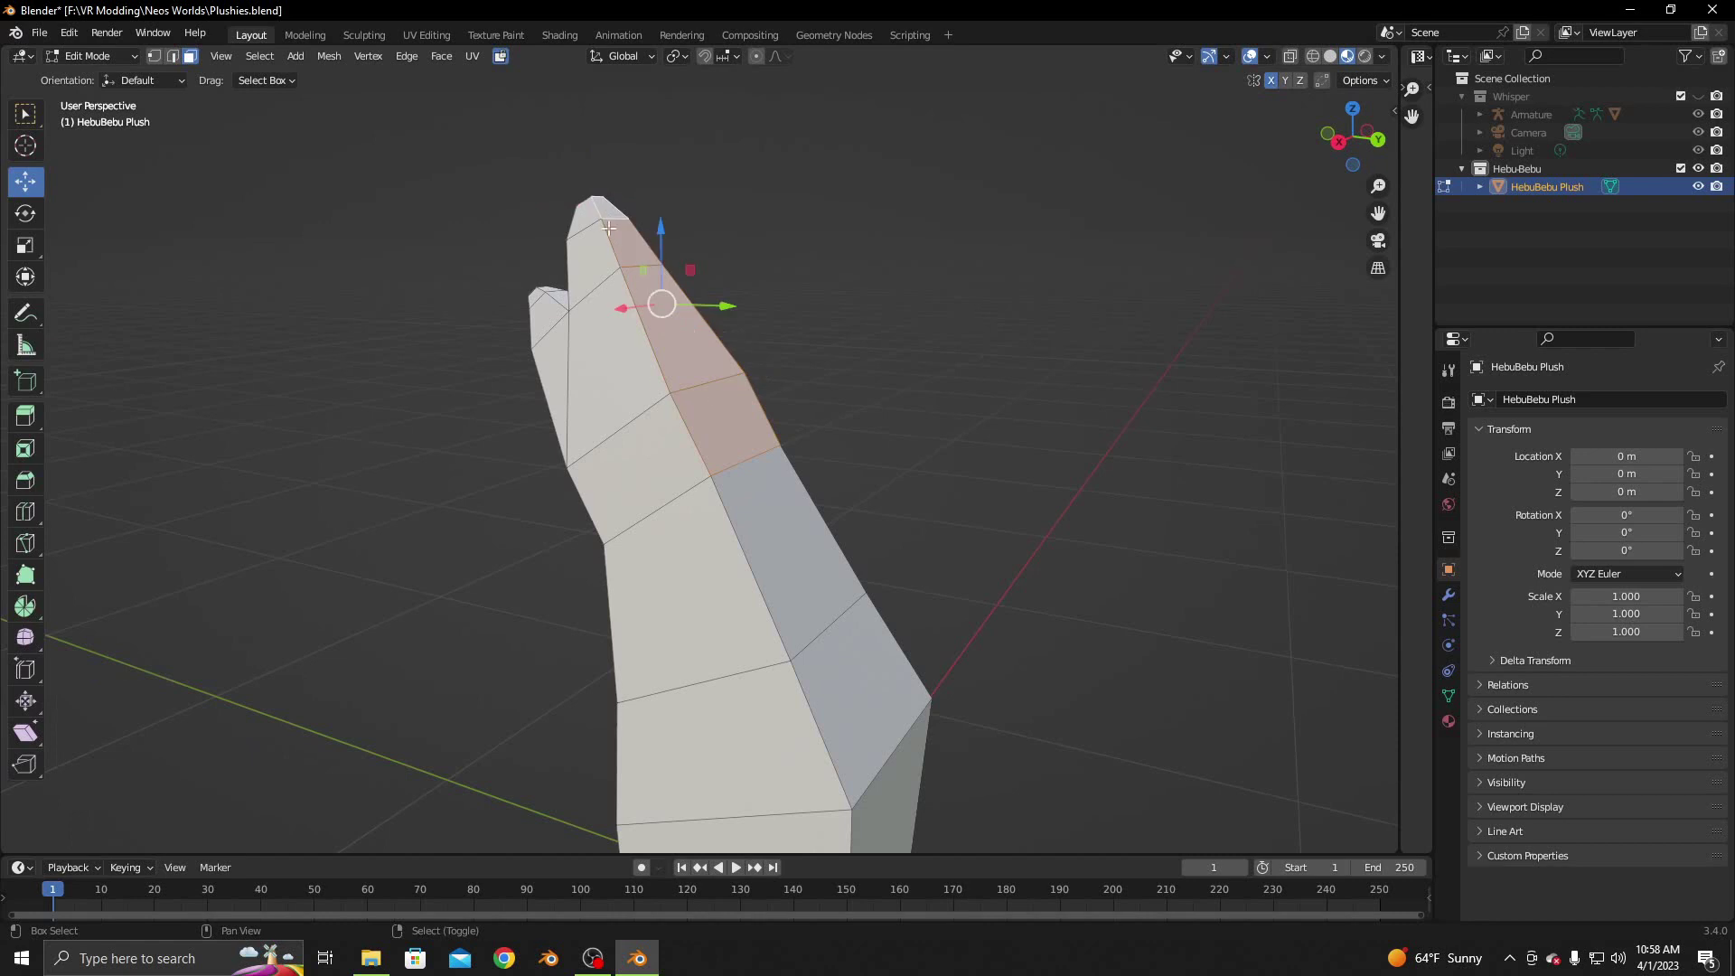
{"action": "middle_click_drag", "start_coordinate": [608, 228], "coordinate": [786, 387]}
{"action": "key", "text": "e"}
{"action": "left_click", "coordinate": [782, 356]}
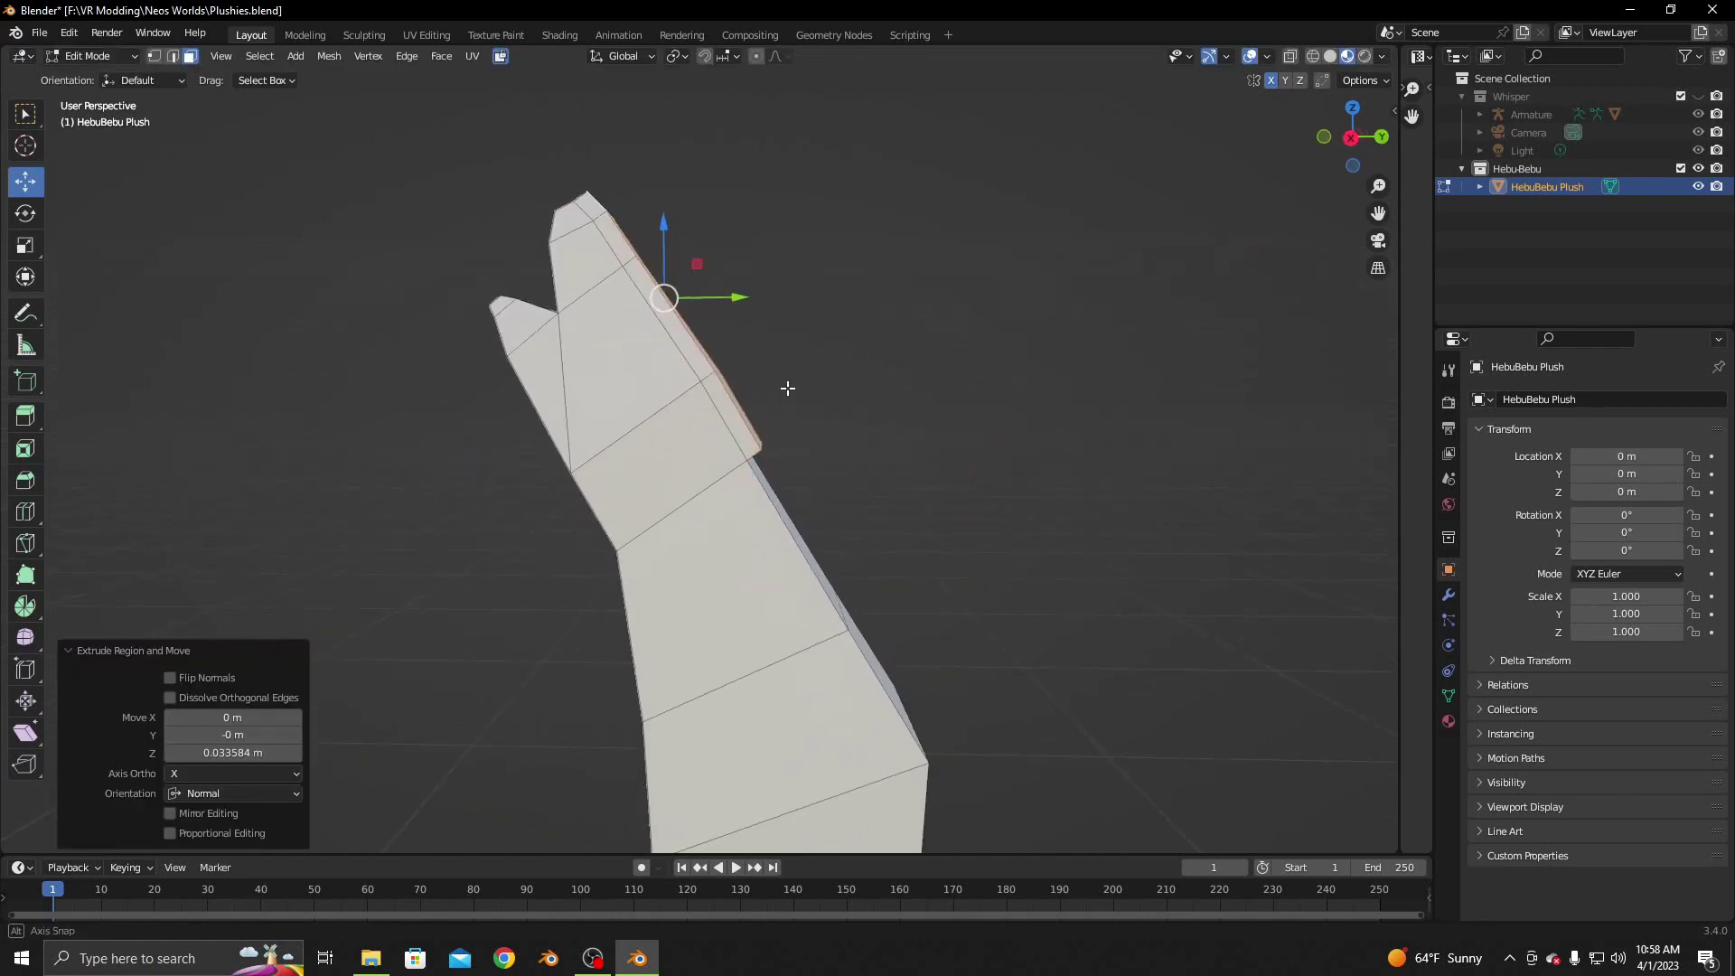
{"action": "key", "text": "r"}
{"action": "key", "text": "x"}
{"action": "left_click", "coordinate": [845, 365]}
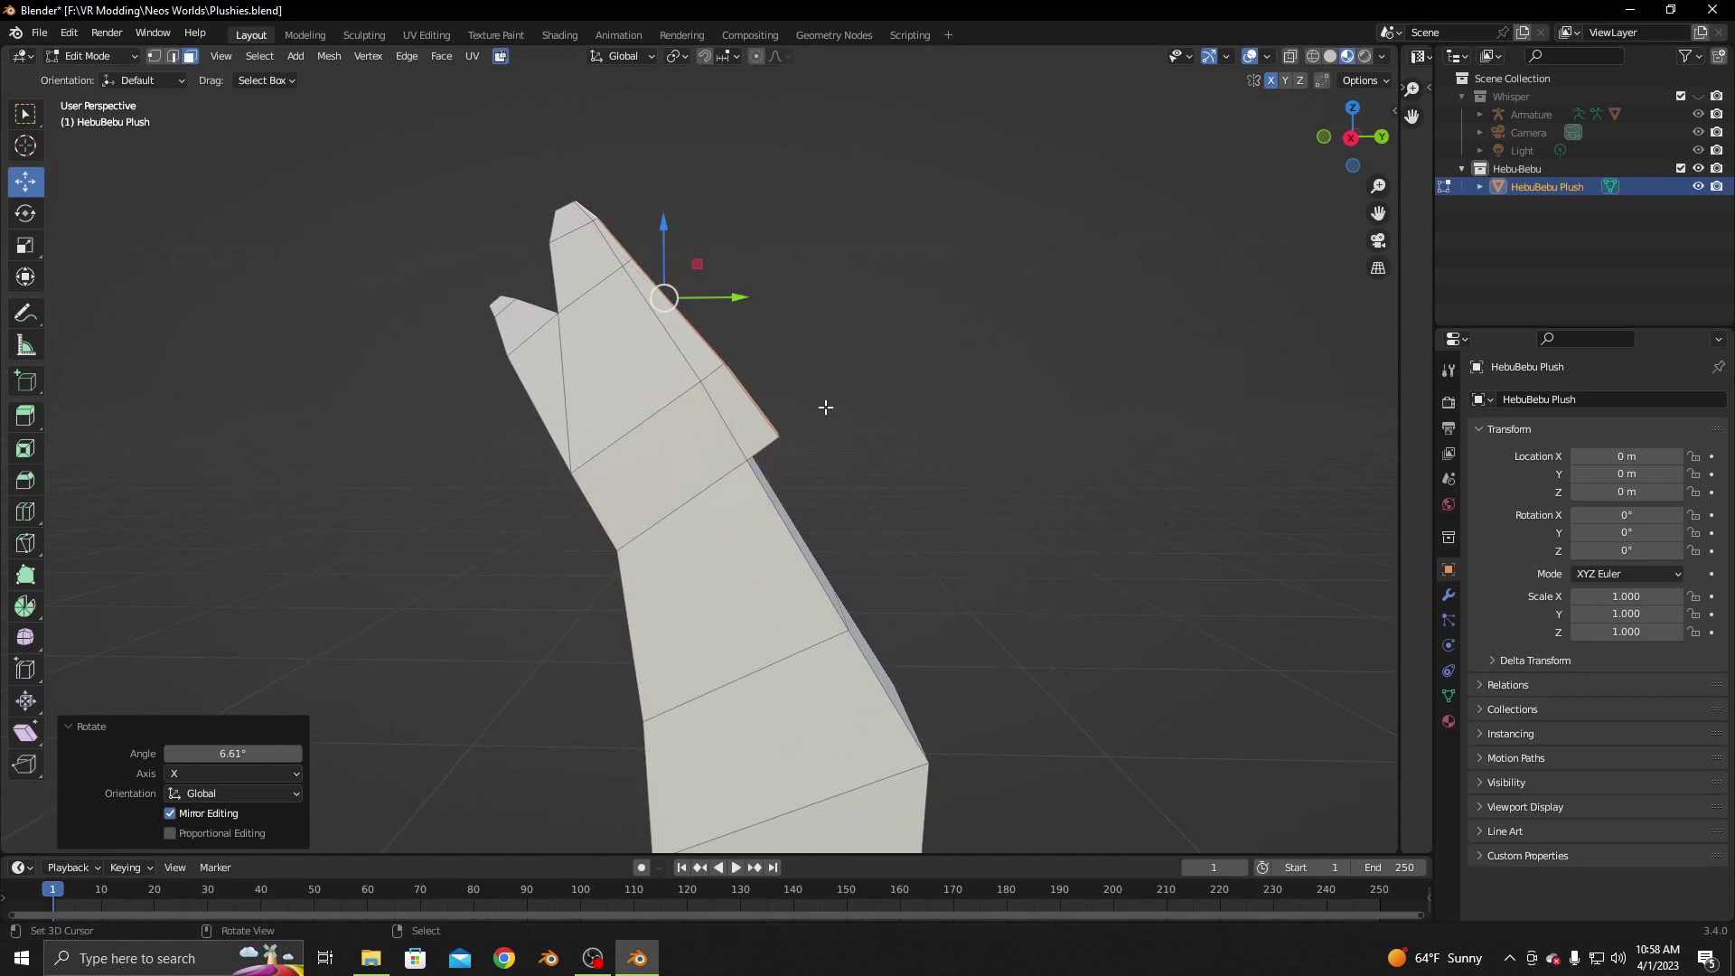
Extrude a side face outward, widen it along X, then shrink it uniformly
{"action": "middle_click_drag", "start_coordinate": [825, 403], "coordinate": [768, 434]}
{"action": "left_click", "coordinate": [766, 440]}
{"action": "key", "text": "e"}
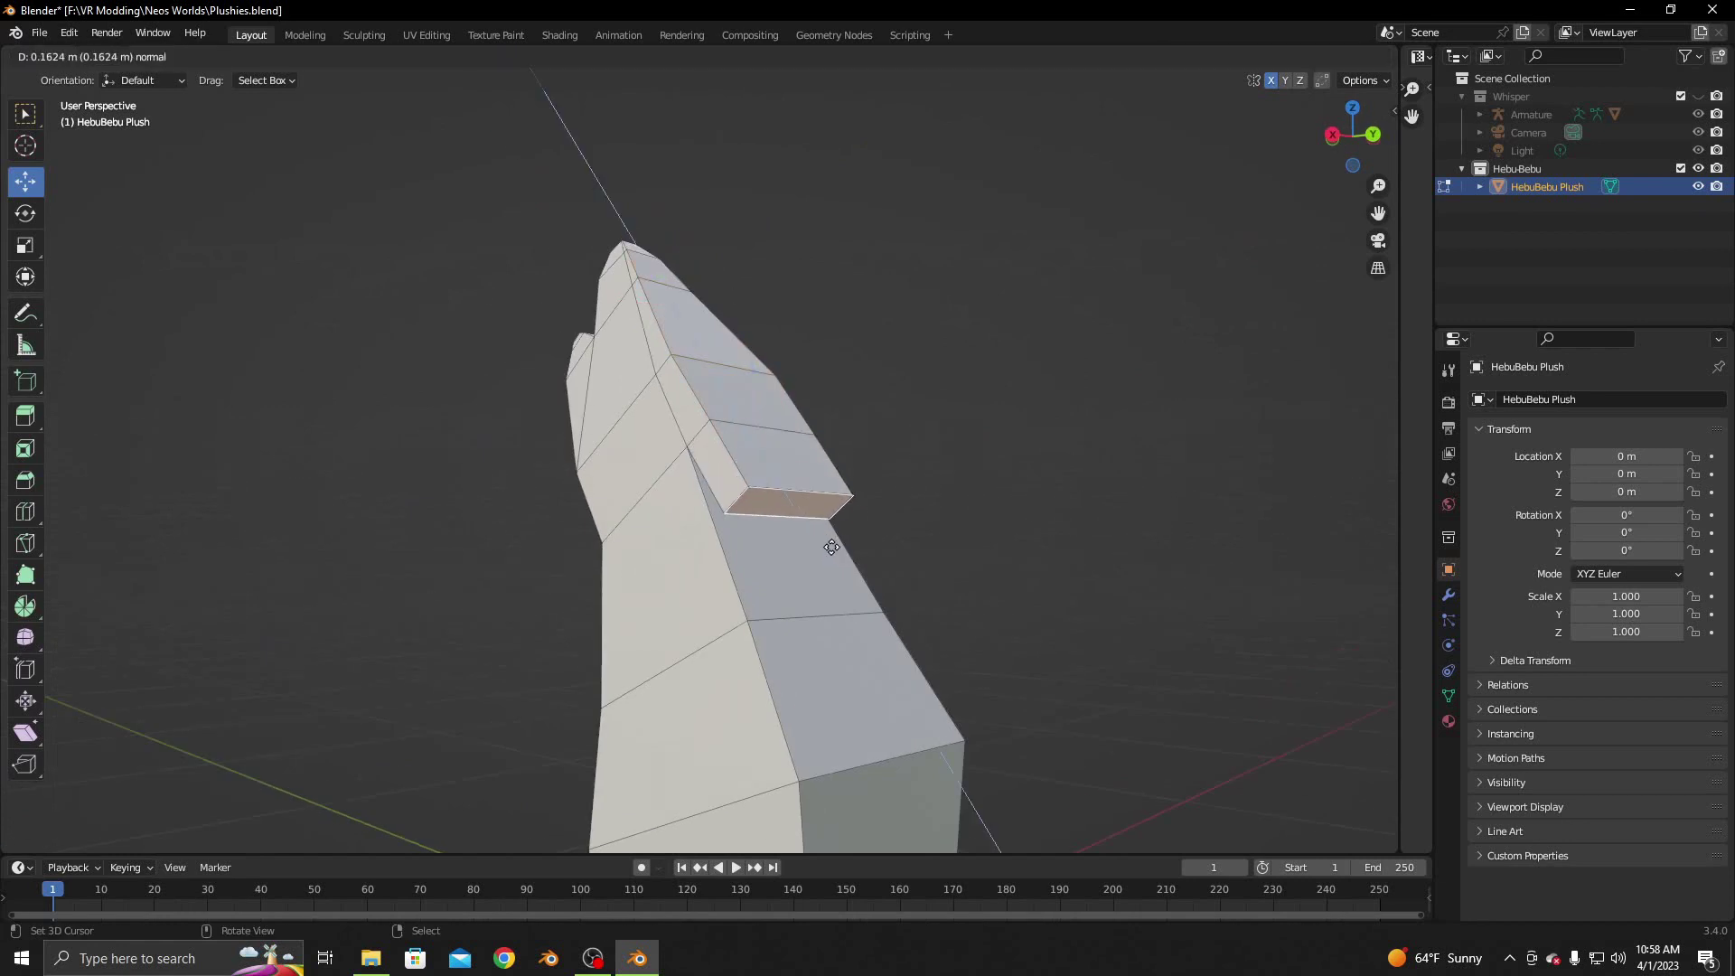
{"action": "left_click", "coordinate": [840, 571]}
{"action": "key", "text": "s"}
{"action": "key", "text": "x"}
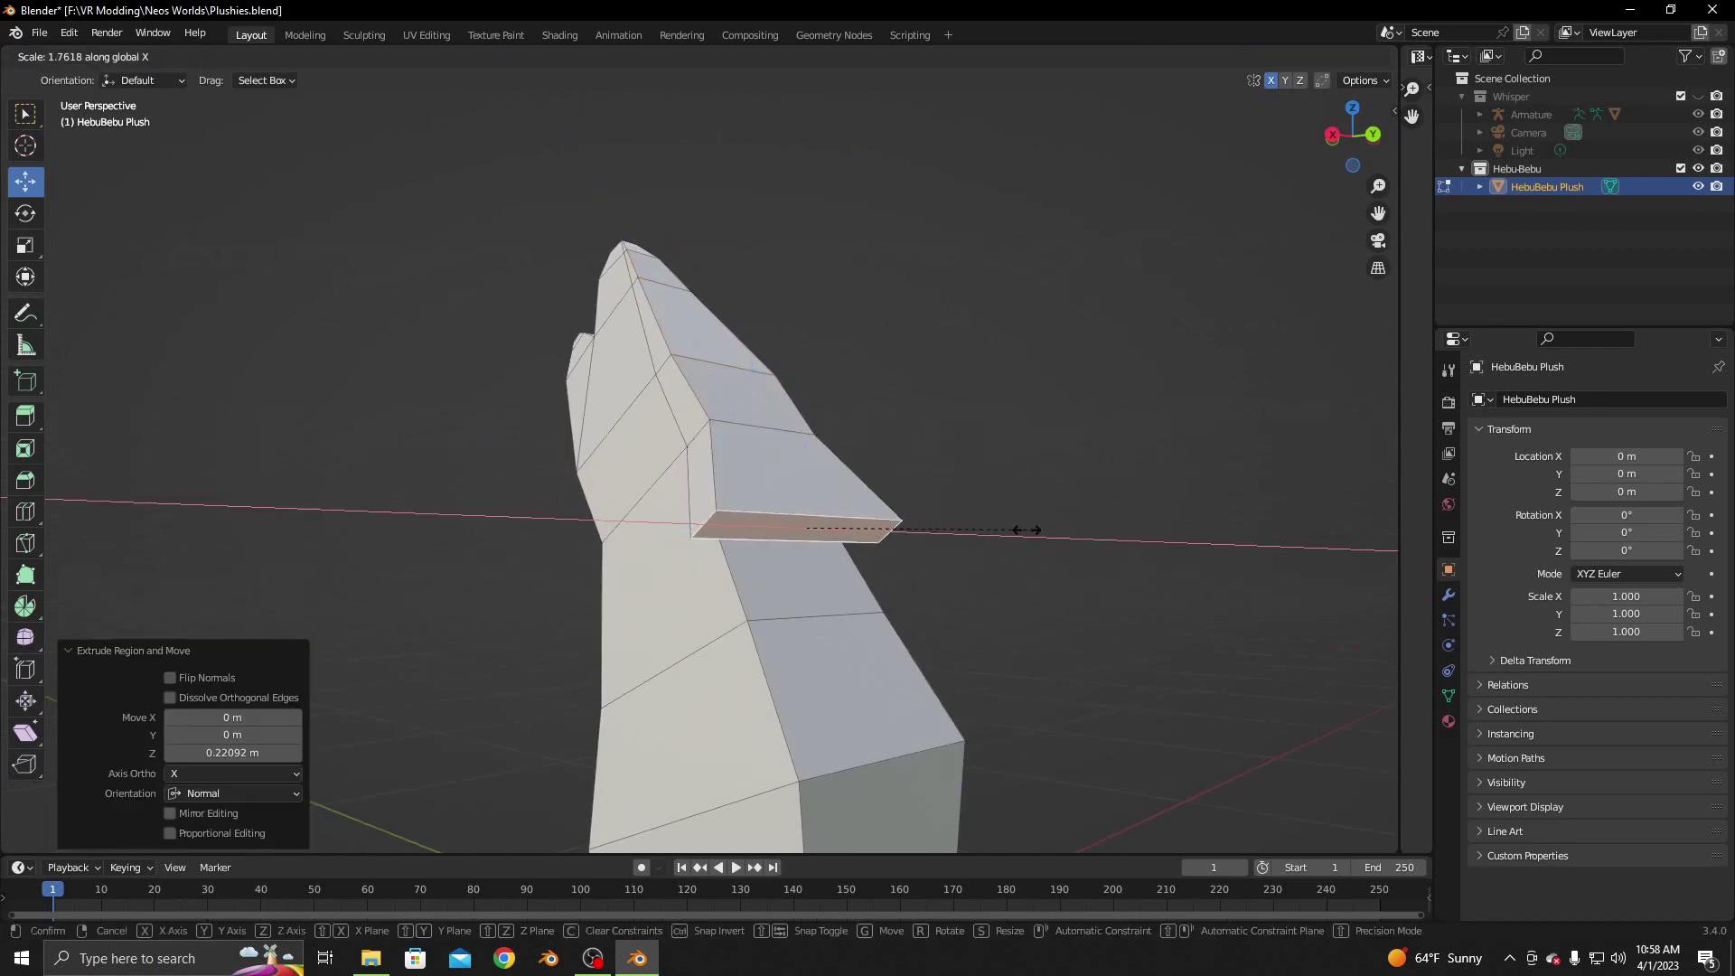
{"action": "left_click", "coordinate": [1016, 531]}
{"action": "mouse_move", "coordinate": [1016, 531]}
{"action": "middle_mouse_down"}
{"action": "mouse_move", "coordinate": [899, 554]}
{"action": "mouse_move", "coordinate": [879, 592]}
{"action": "middle_mouse_up"}
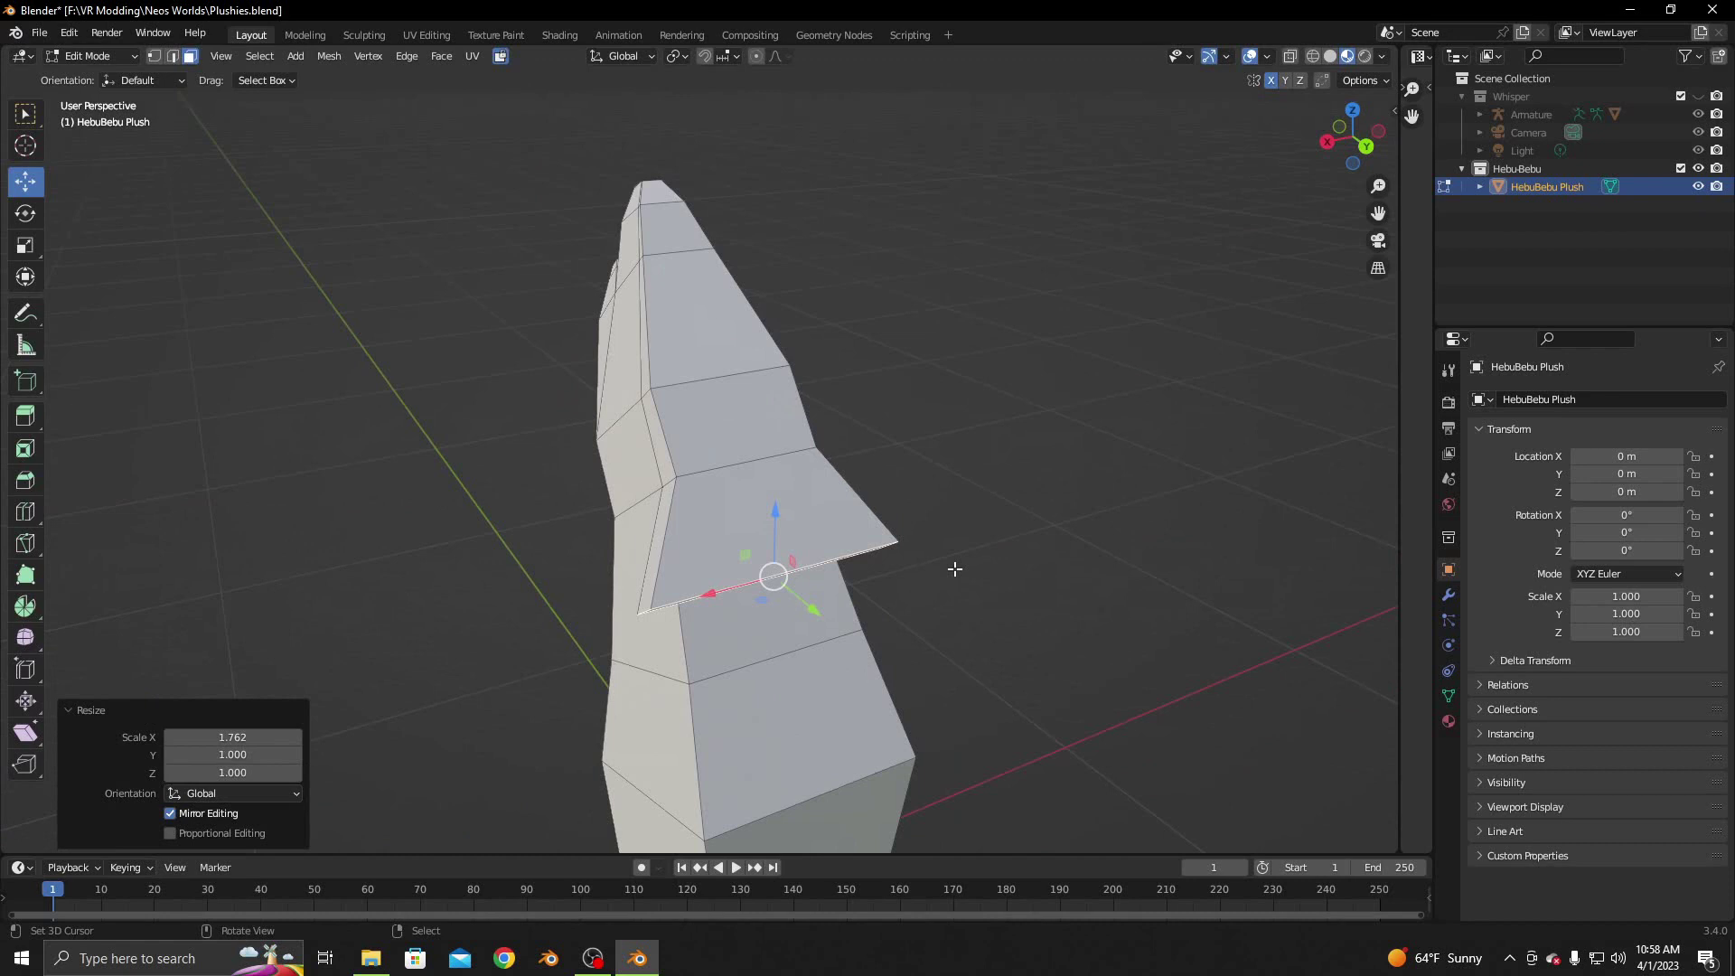
{"action": "key", "text": "s"}
{"action": "left_click", "coordinate": [901, 573]}
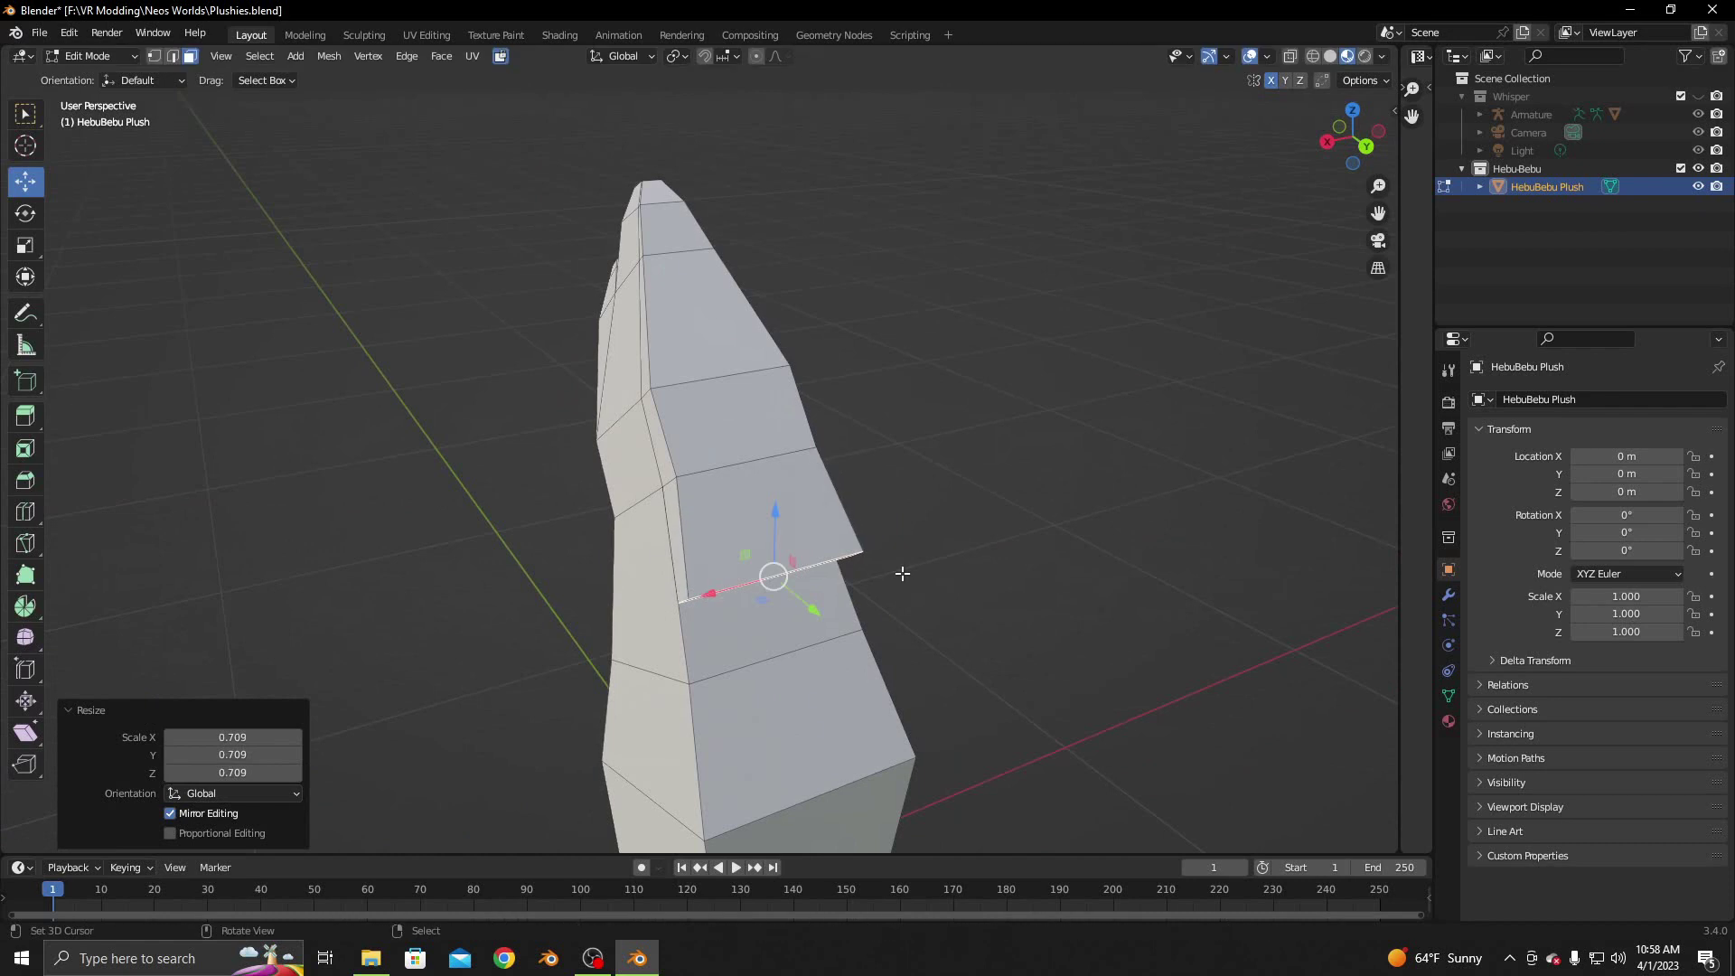
Extrude the limb's end face a bit further, taper it and shift it along Y
{"action": "key", "text": "e"}
{"action": "left_click", "coordinate": [940, 606]}
{"action": "key", "text": "s"}
{"action": "left_click", "coordinate": [872, 623]}
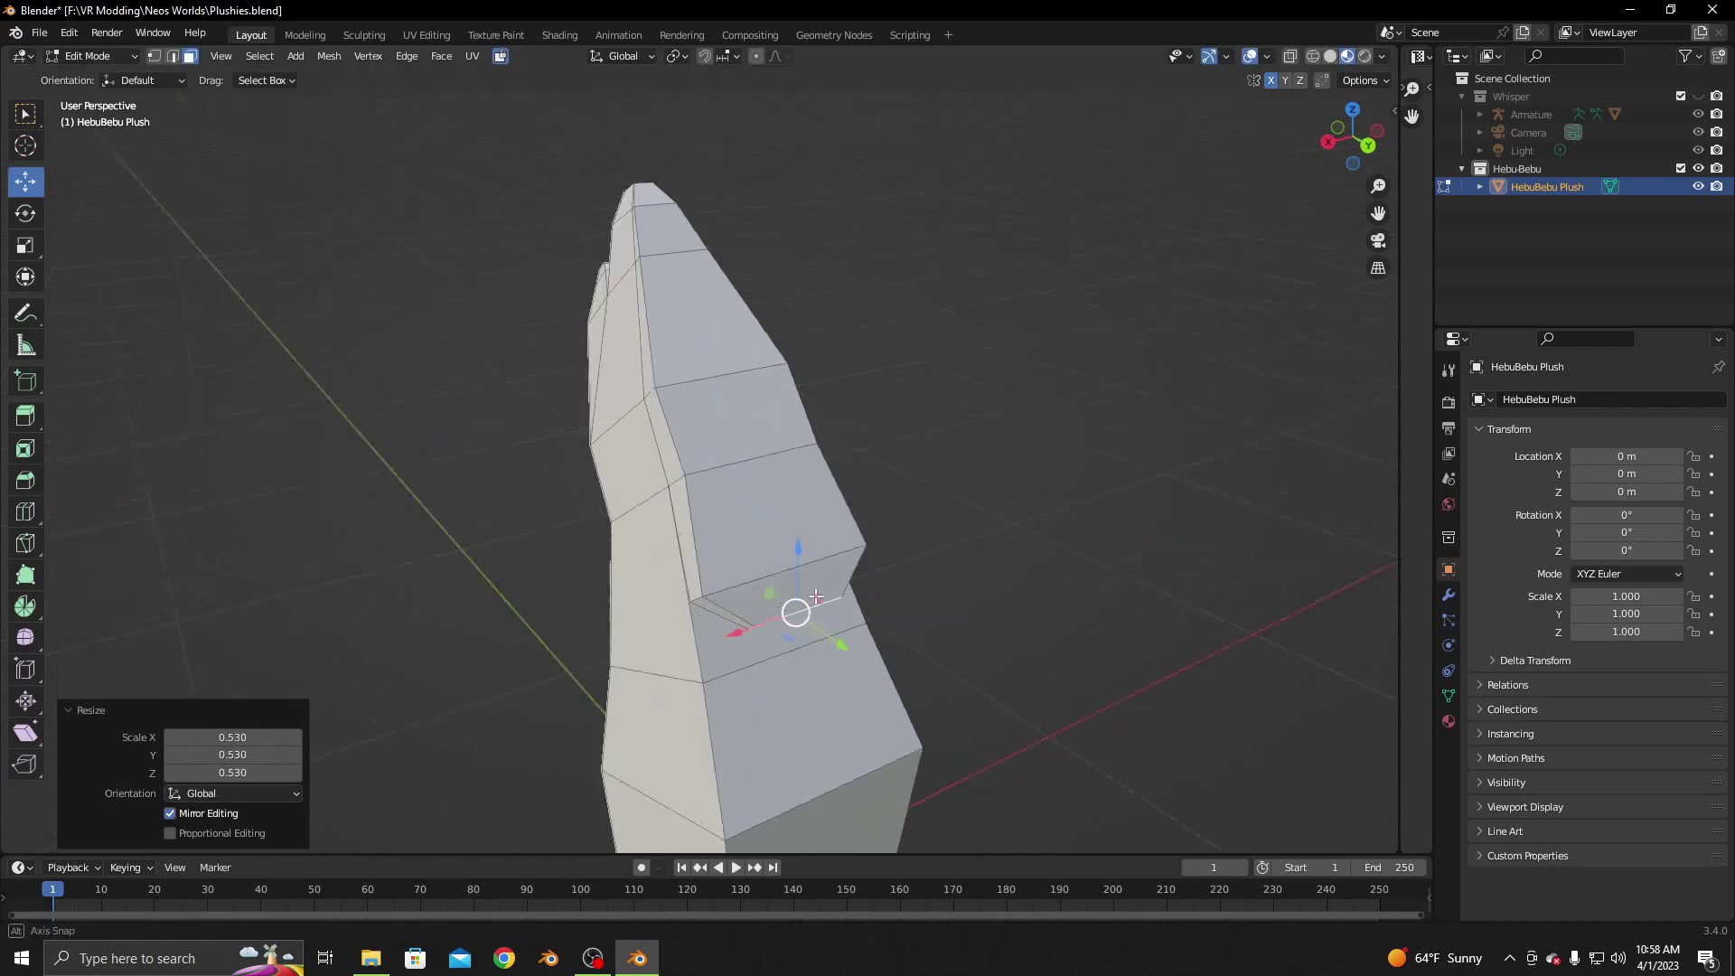
{"action": "mouse_move", "coordinate": [872, 623]}
{"action": "middle_mouse_down"}
{"action": "mouse_move", "coordinate": [876, 533]}
{"action": "mouse_move", "coordinate": [777, 533]}
{"action": "middle_mouse_up"}
{"action": "key", "text": "g"}
{"action": "key", "text": "y"}
{"action": "left_click", "coordinate": [877, 528]}
Raise the selected limb faces 0.018 m and tilt them 9.59° about X
{"action": "left_click", "coordinate": [798, 564], "text": "alt"}
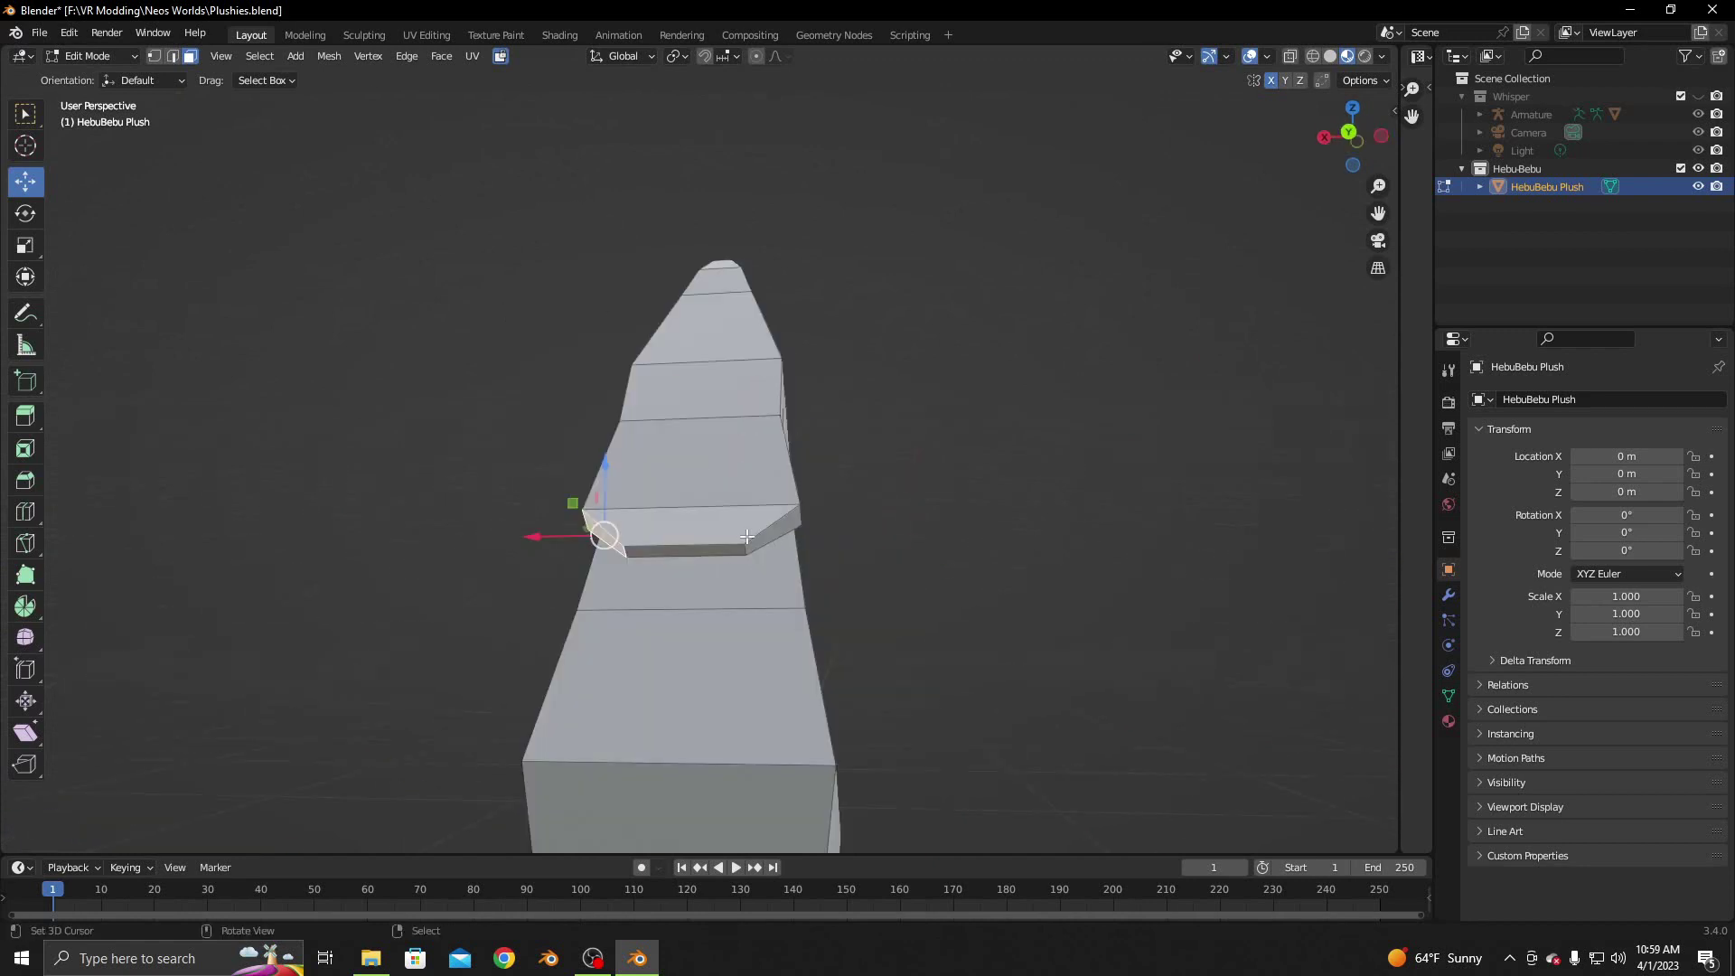
{"action": "left_click", "coordinate": [778, 534], "text": "shift"}
{"action": "left_click_drag", "start_coordinate": [682, 473], "coordinate": [688, 423]}
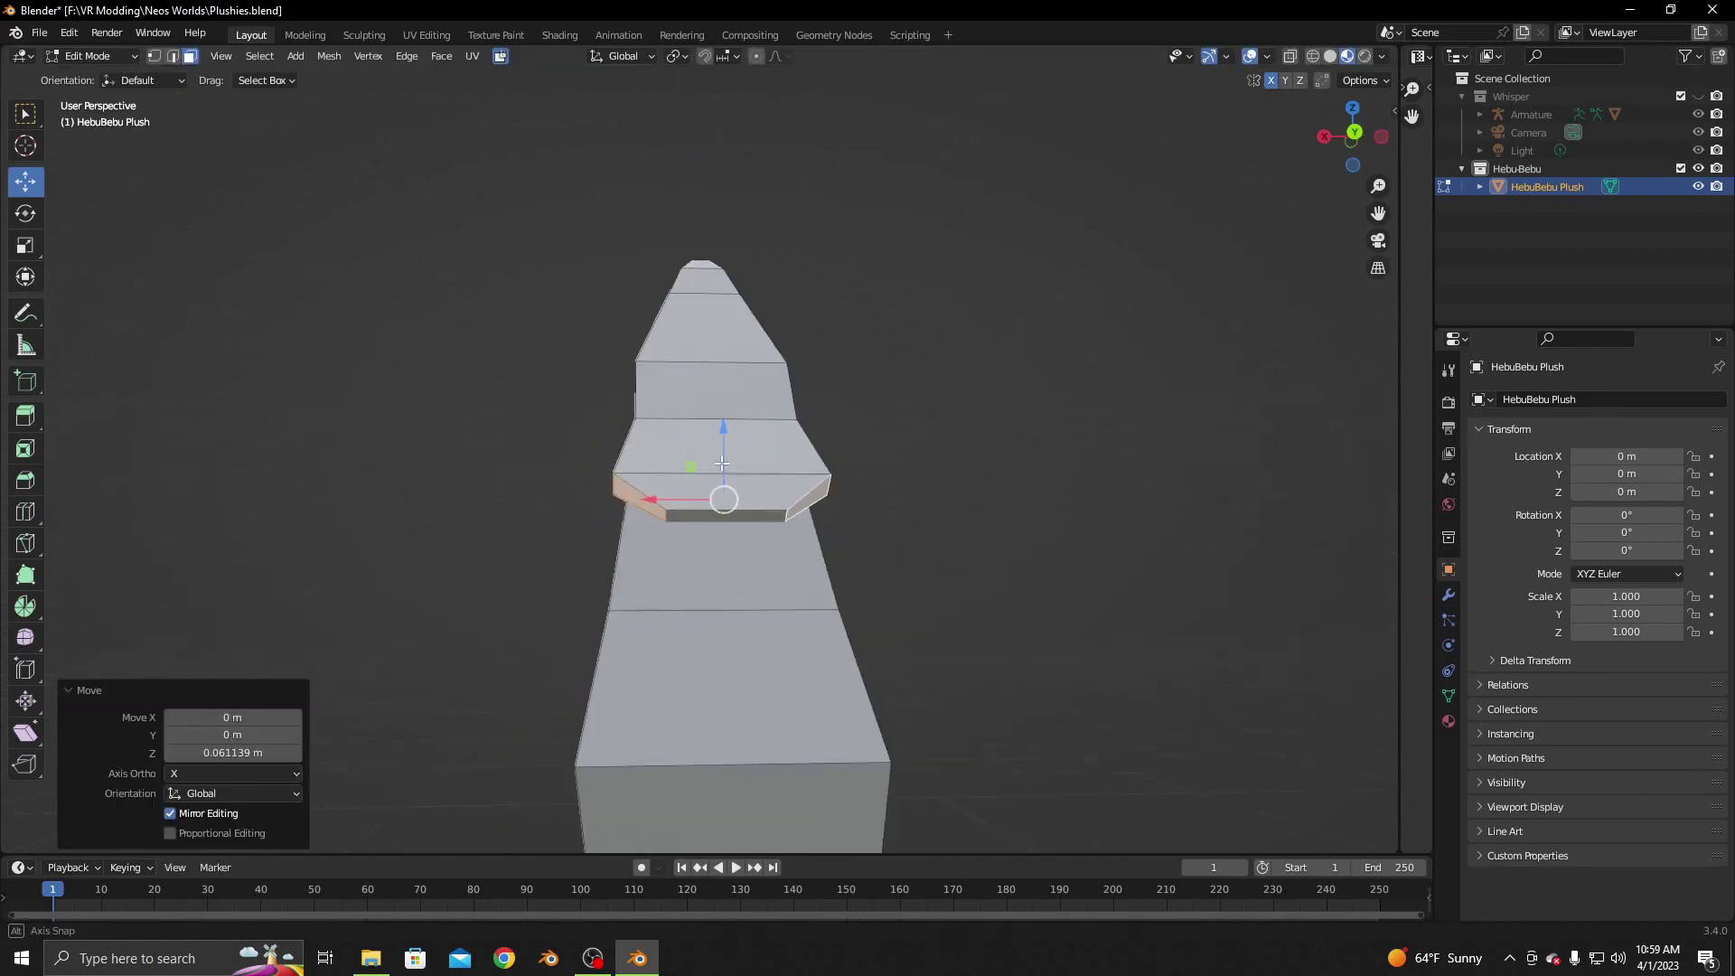
{"action": "middle_click_drag", "start_coordinate": [689, 423], "coordinate": [842, 460]}
{"action": "key", "text": "r"}
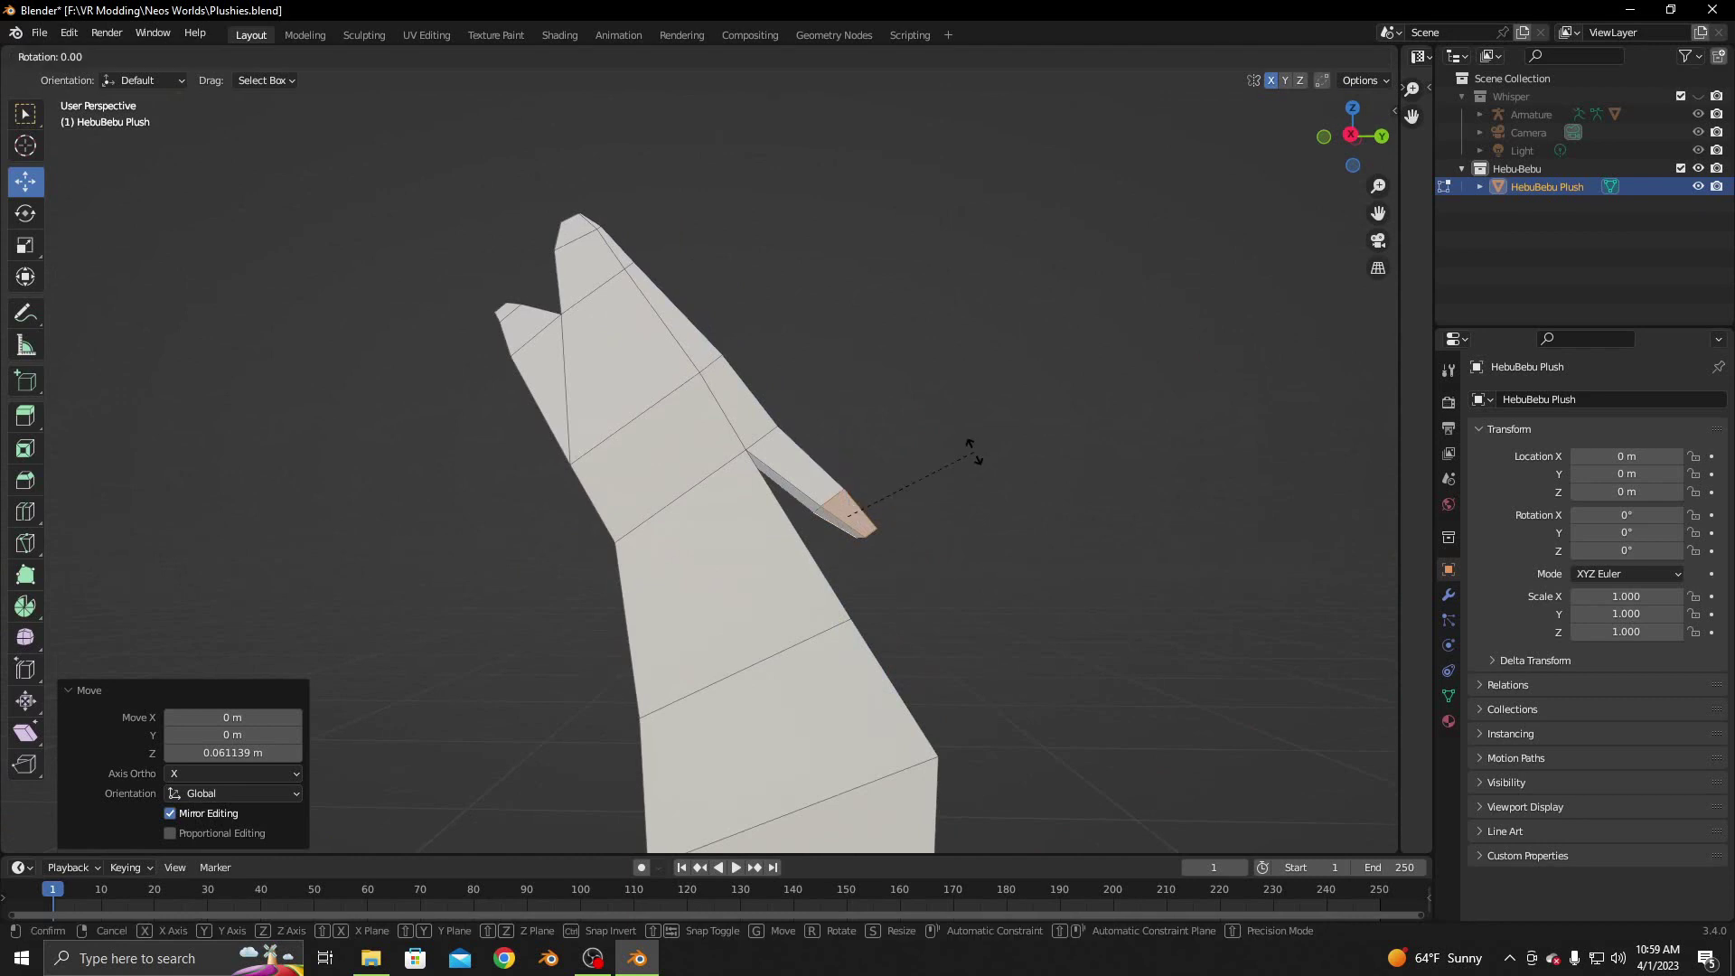
{"action": "key", "text": "x"}
{"action": "left_click", "coordinate": [959, 435]}
{"action": "left_click_drag", "start_coordinate": [849, 443], "coordinate": [847, 433]}
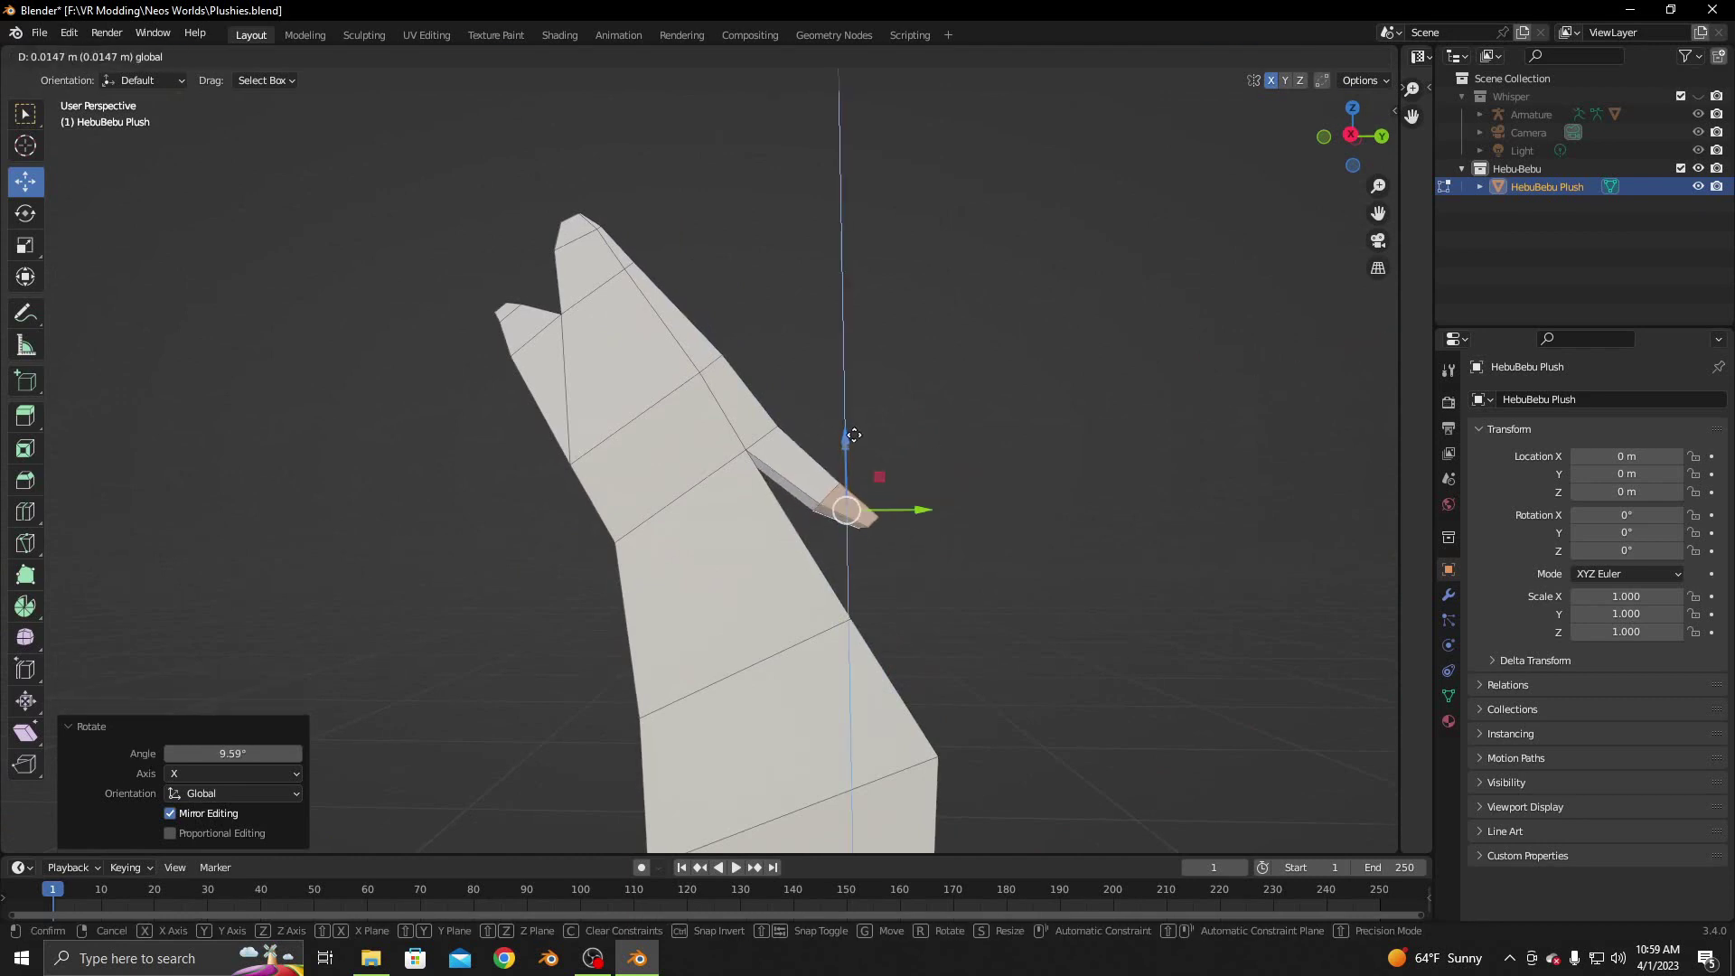
{"action": "mouse_move", "coordinate": [741, 468]}
{"action": "middle_mouse_down"}
{"action": "mouse_move", "coordinate": [754, 495]}
{"action": "mouse_move", "coordinate": [573, 542]}
{"action": "mouse_move", "coordinate": [562, 562]}
{"action": "middle_mouse_up"}
{"action": "middle_click_drag", "start_coordinate": [669, 539], "coordinate": [624, 515]}
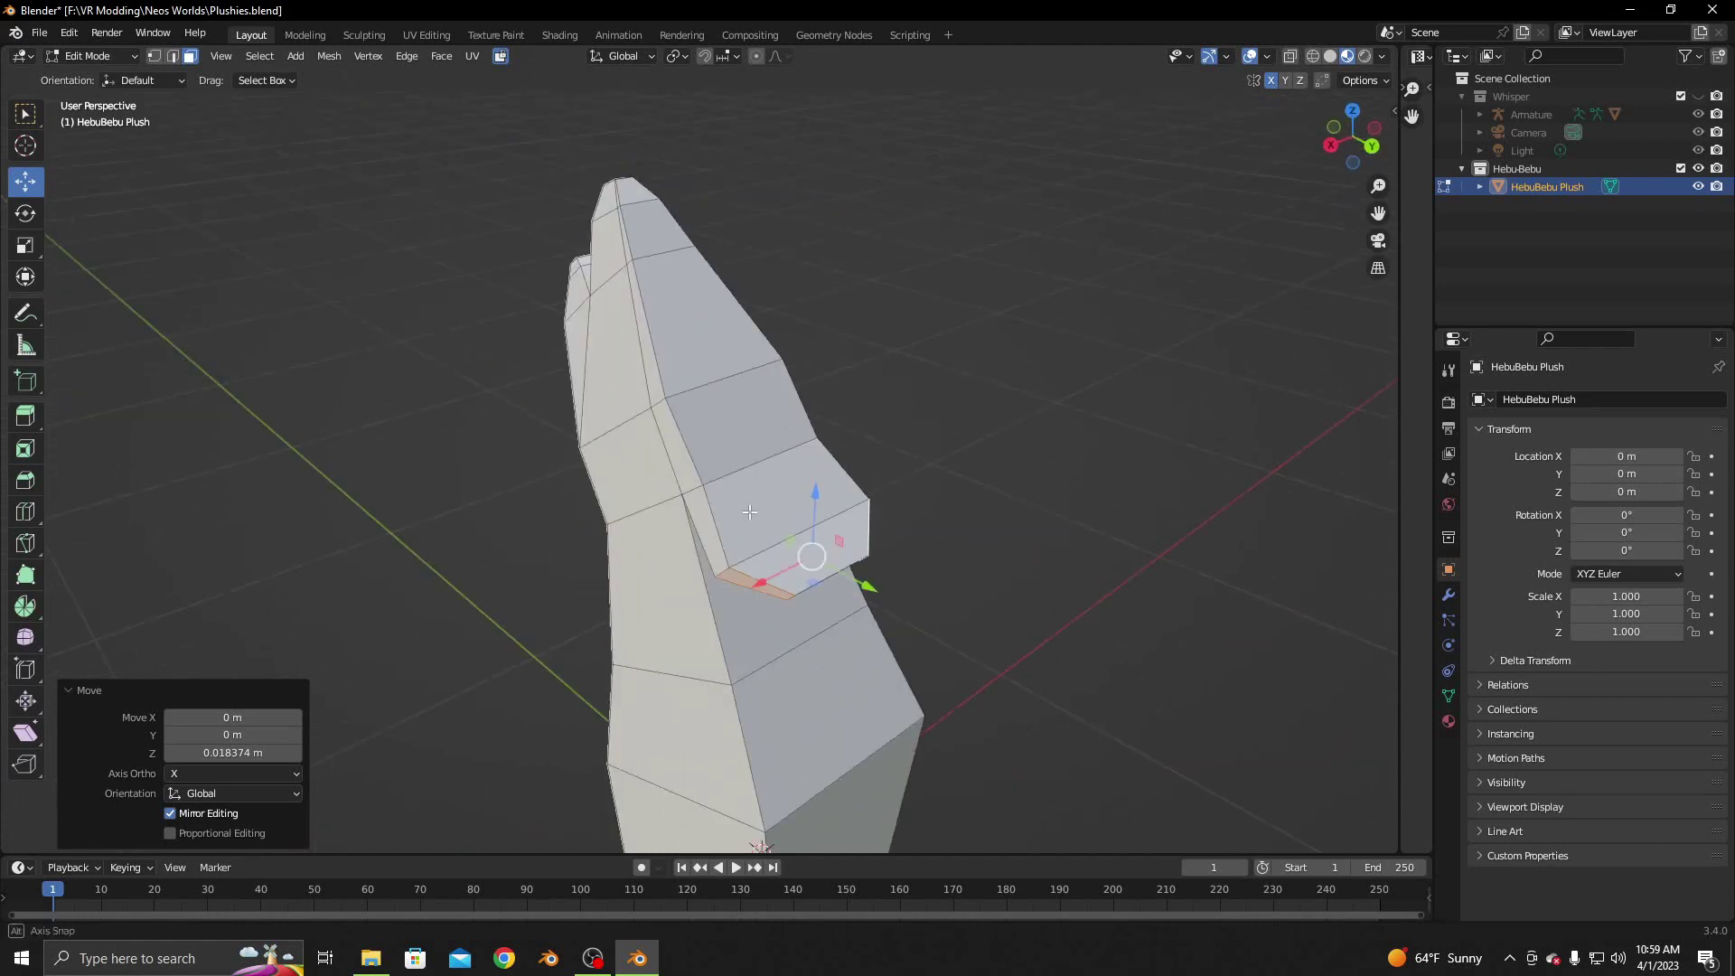
Select the vertical edge near the top in edge select mode
{"action": "left_click", "coordinate": [661, 398]}
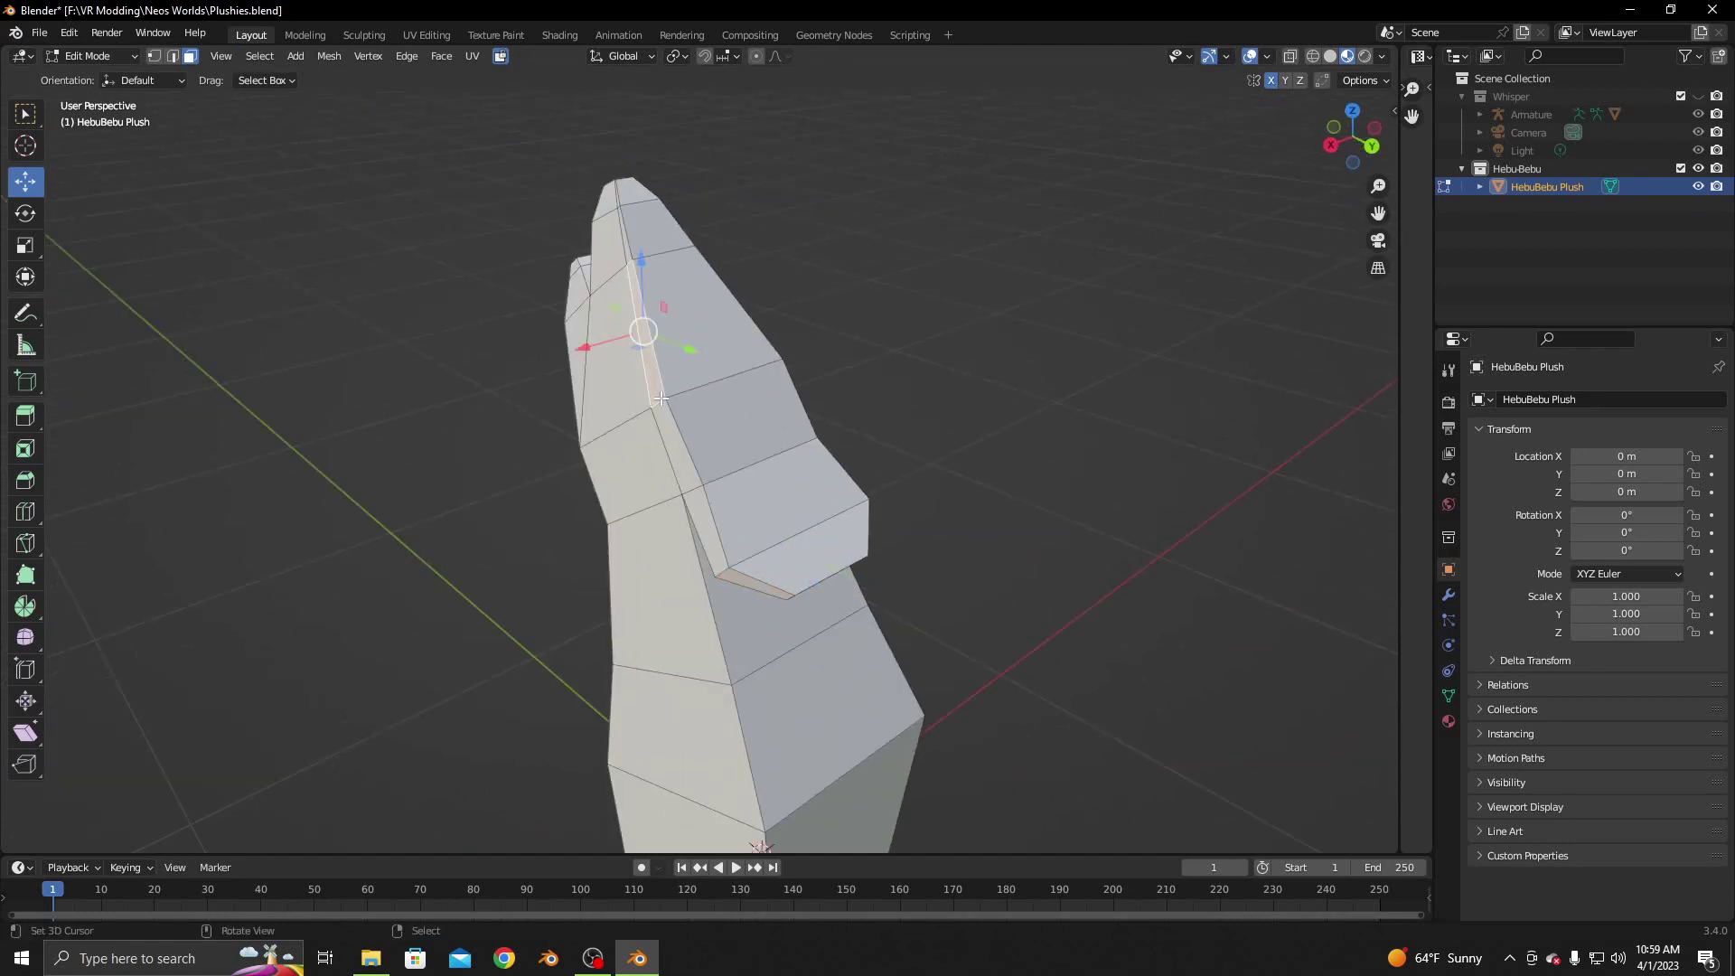
{"action": "left_click", "coordinate": [173, 56]}
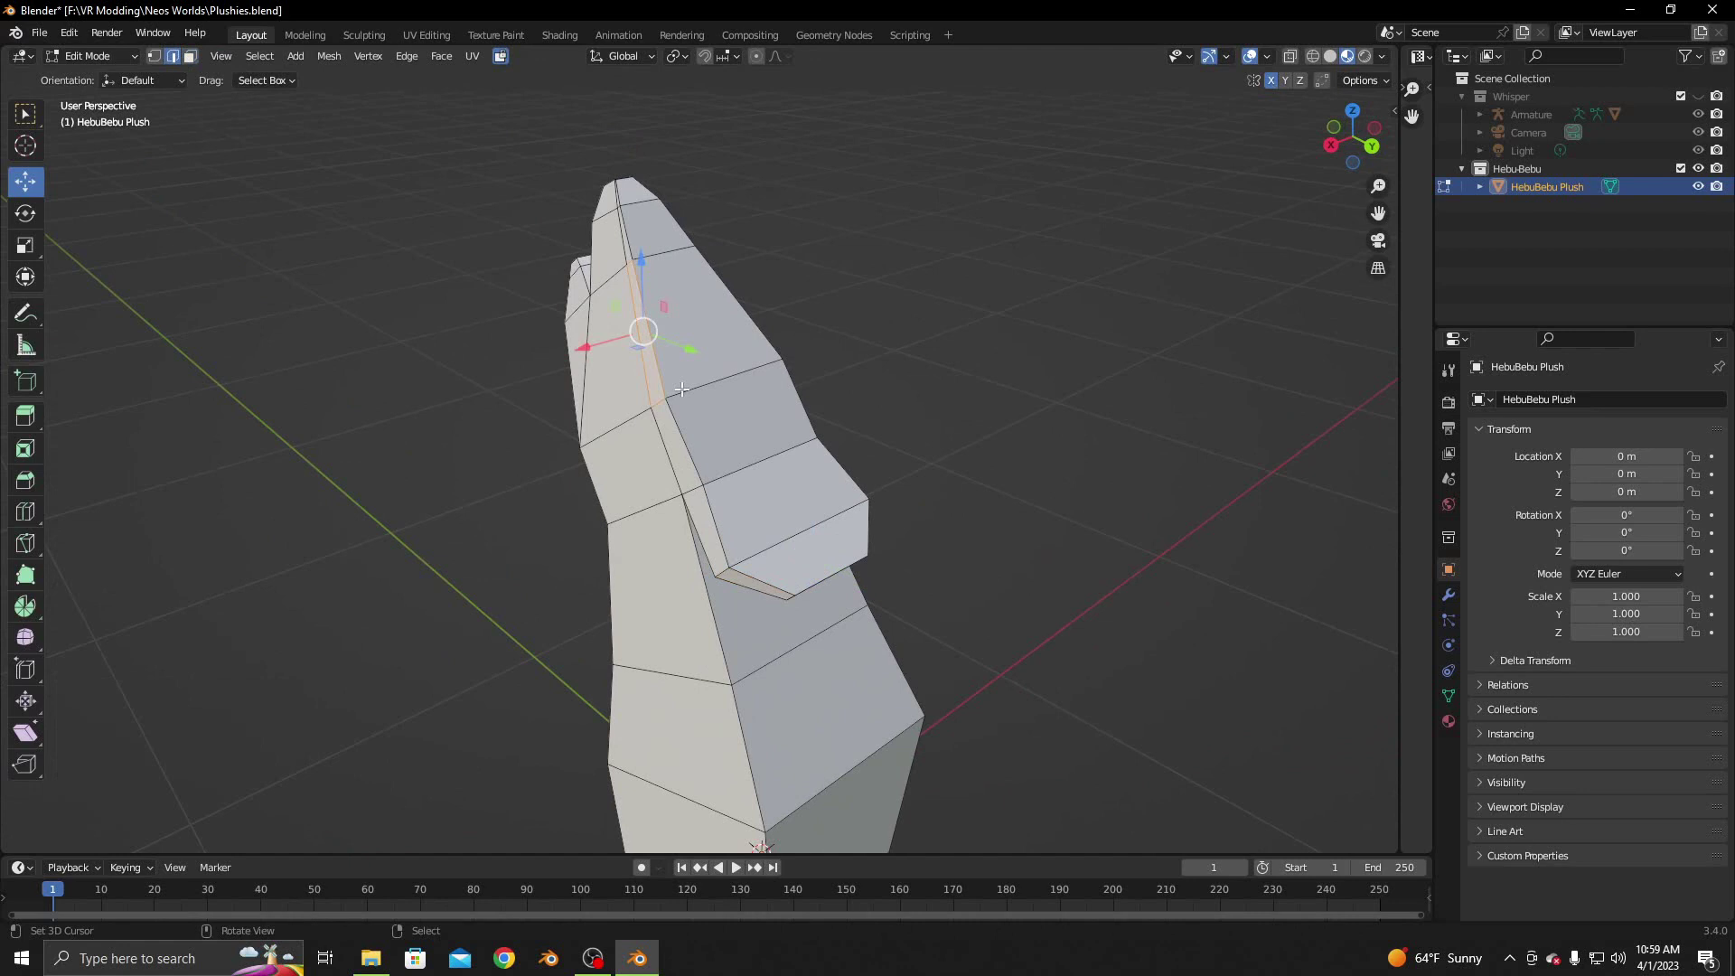
{"action": "mouse_move", "coordinate": [648, 417]}
{"action": "middle_mouse_down"}
{"action": "mouse_move", "coordinate": [604, 387]}
{"action": "mouse_move", "coordinate": [859, 360]}
{"action": "mouse_move", "coordinate": [725, 472]}
{"action": "middle_mouse_up"}
Shift an edge along X, then narrow the front edge to 0.822 and the upper edge to 0.743 in X
{"action": "key", "text": "g"}
{"action": "key", "text": "x"}
{"action": "left_click", "coordinate": [652, 414]}
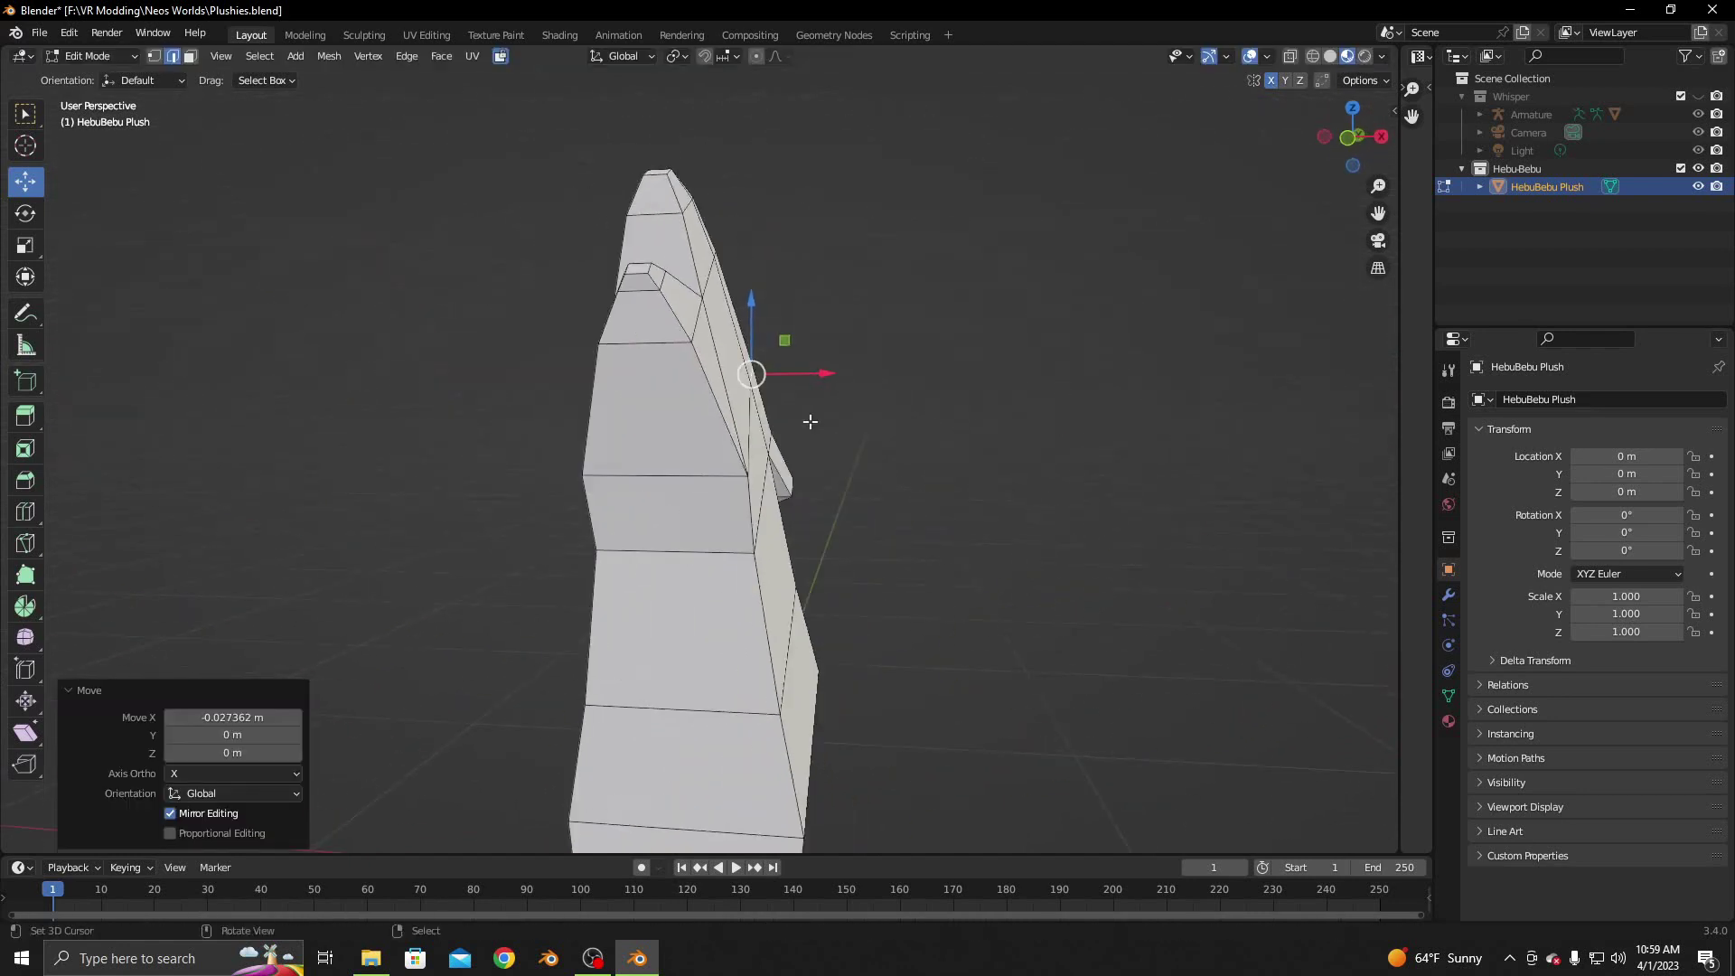
{"action": "left_click", "coordinate": [724, 473]}
{"action": "key", "text": "s"}
{"action": "key", "text": "x"}
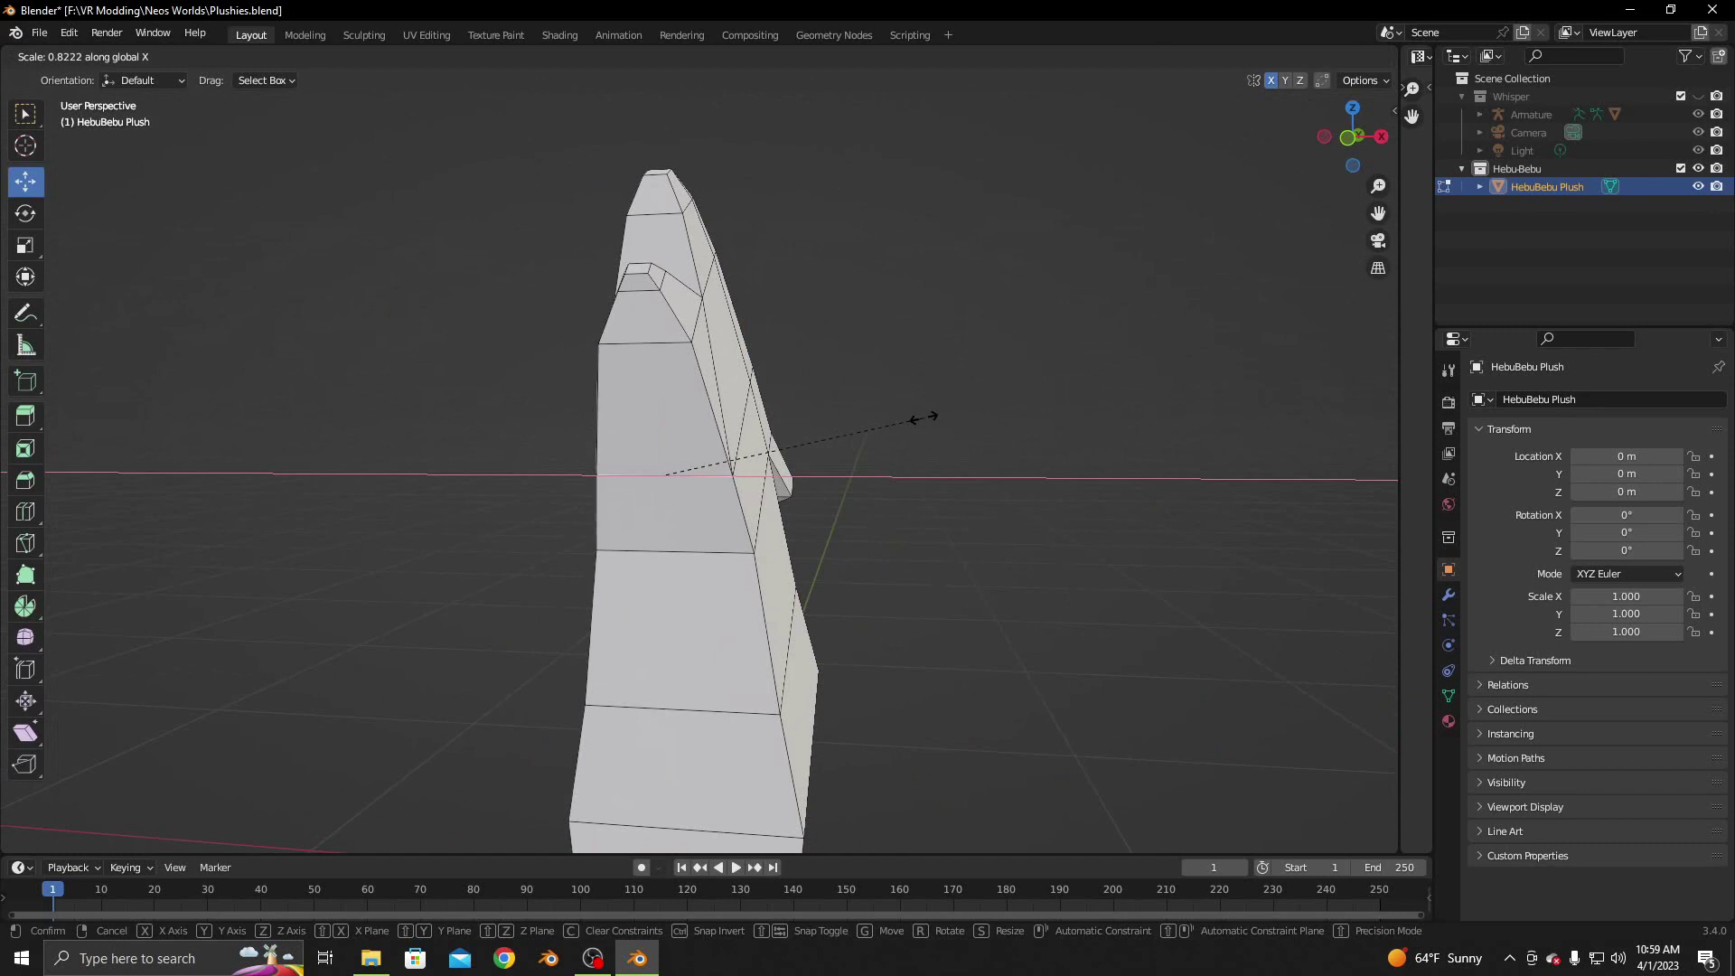
{"action": "left_click", "coordinate": [901, 414]}
{"action": "middle_click_drag", "start_coordinate": [901, 414], "coordinate": [732, 331]}
{"action": "left_click", "coordinate": [740, 286]}
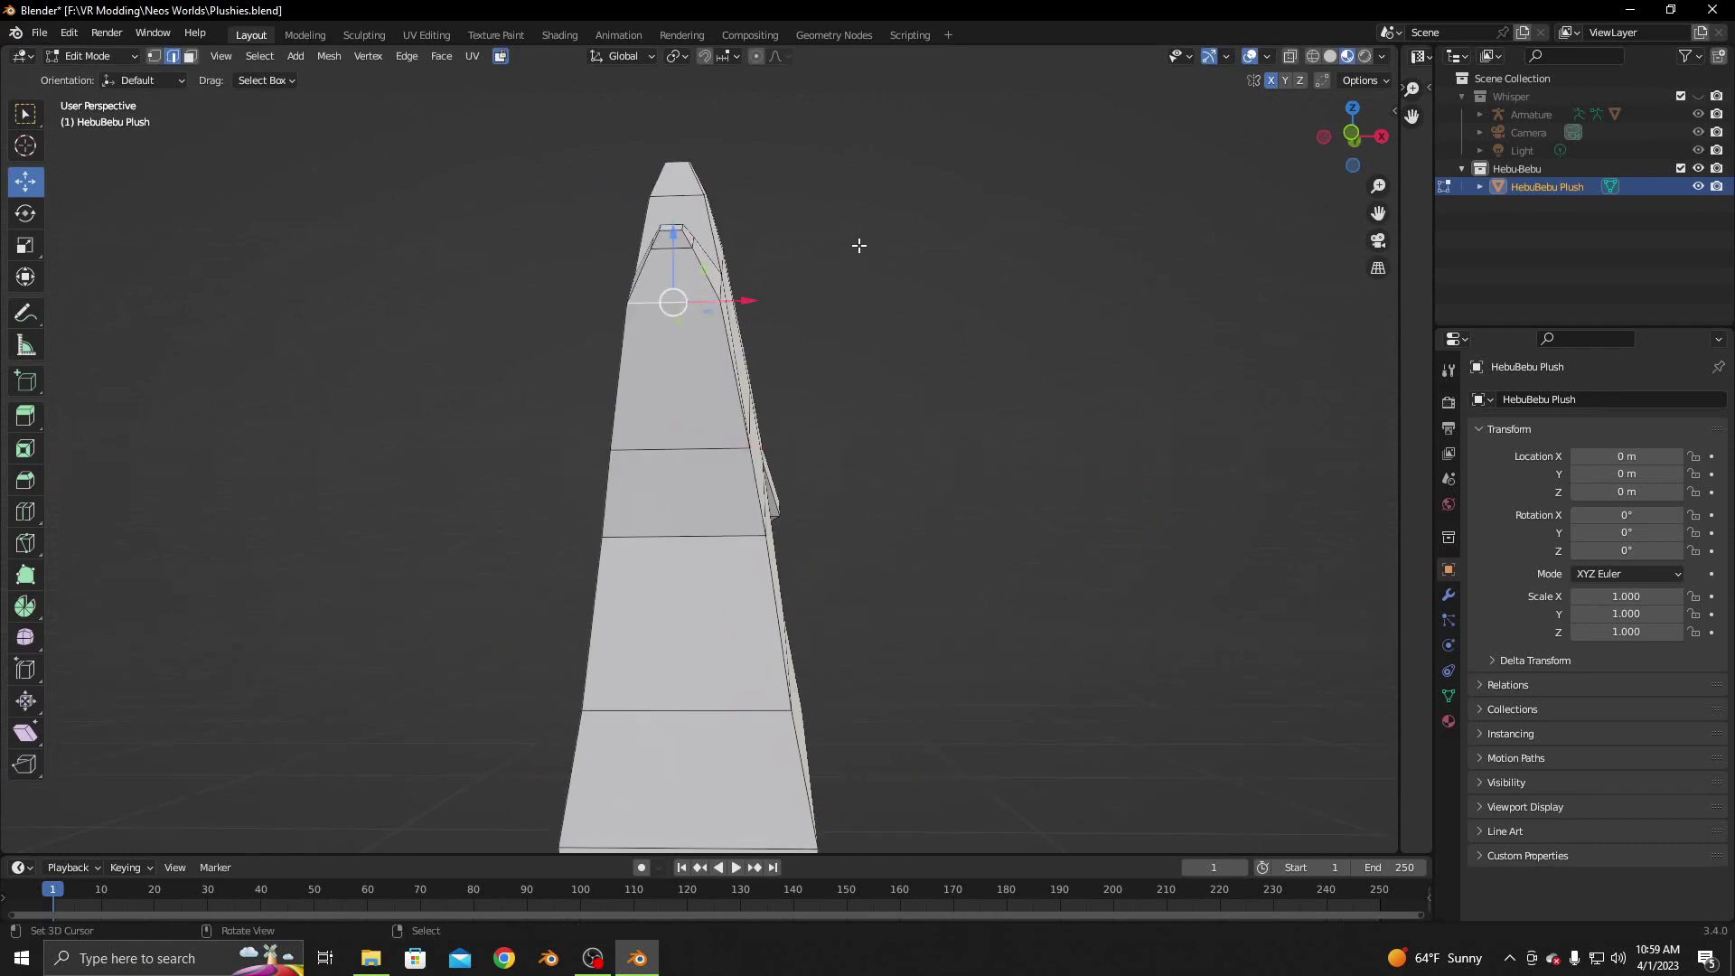
{"action": "key", "text": "s"}
{"action": "key", "text": "x"}
{"action": "left_click", "coordinate": [802, 263]}
Nudge the upper edge with small moves along Y, Z and Y again
{"action": "middle_click_drag", "start_coordinate": [801, 263], "coordinate": [593, 304]}
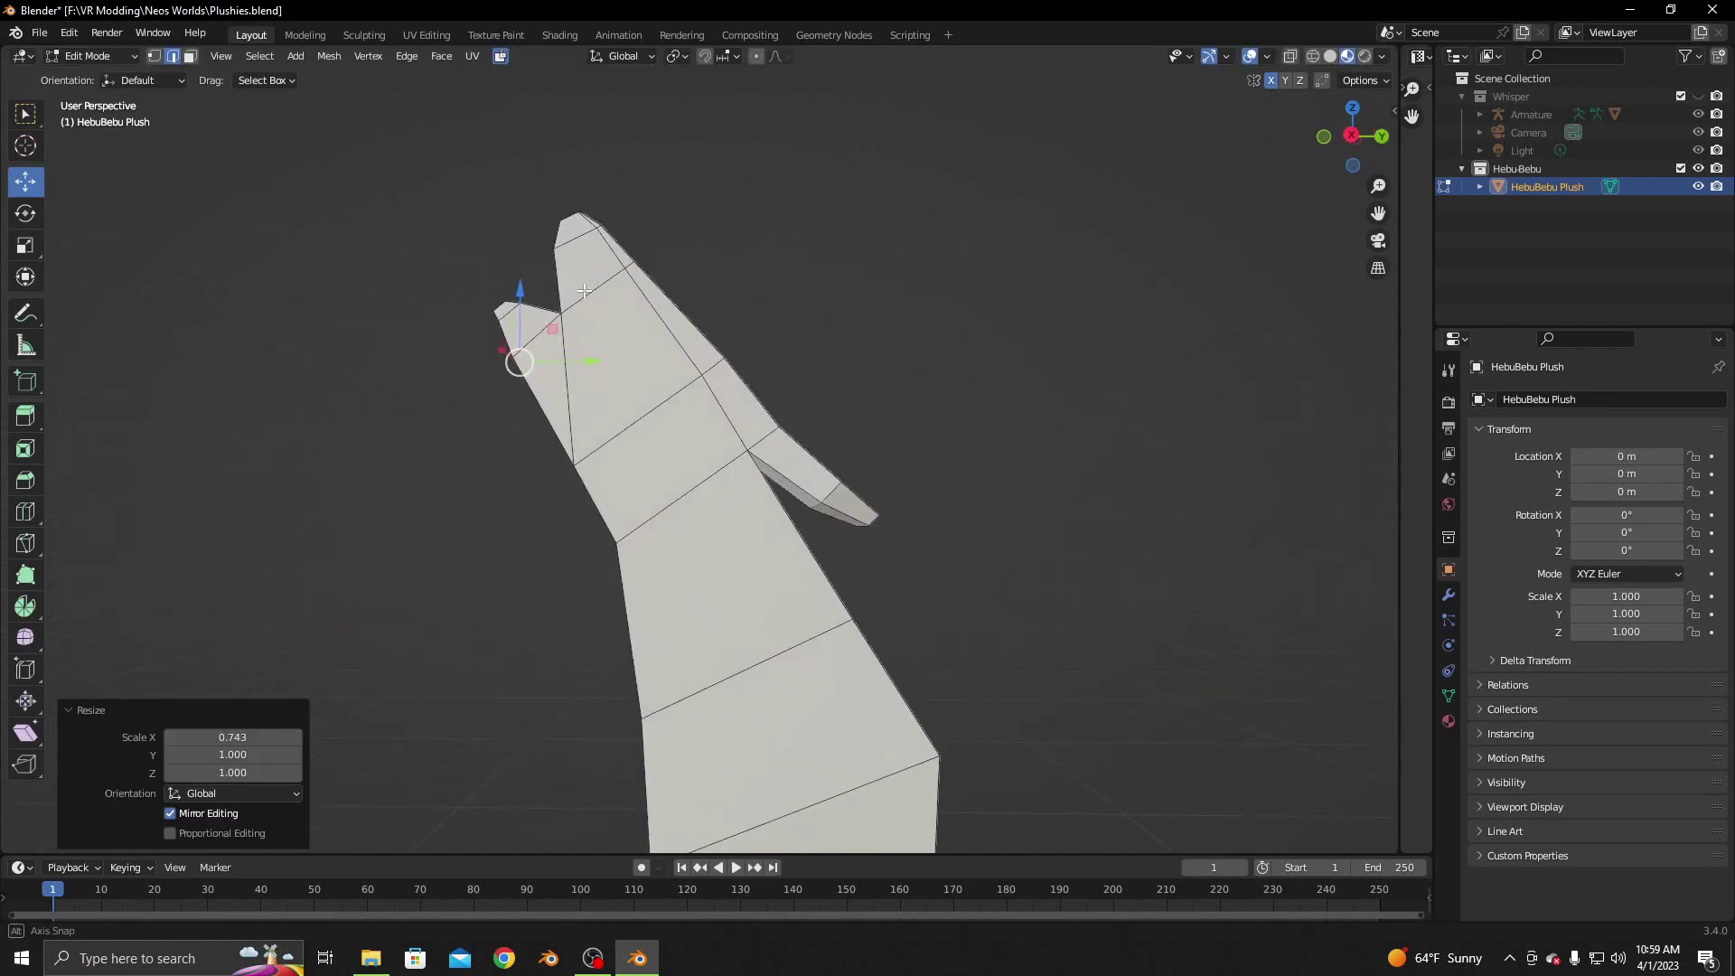
{"action": "scroll", "coordinate": [592, 305], "scroll_direction": "down", "scroll_amount": 2}
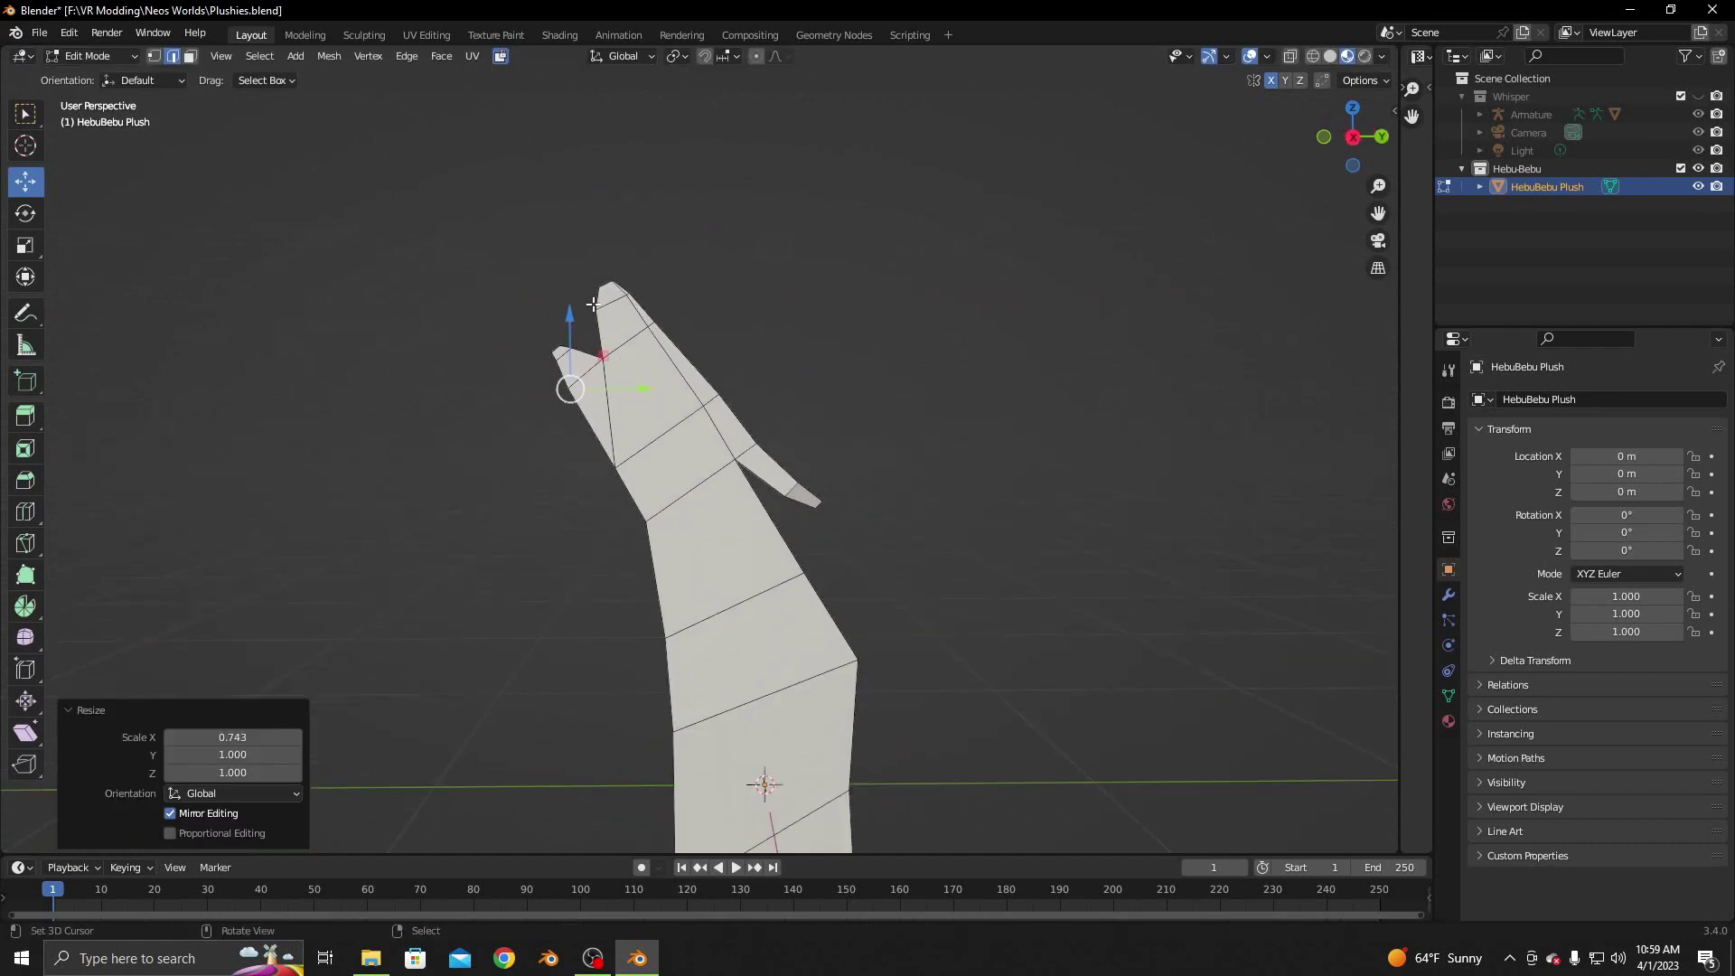
{"action": "scroll", "coordinate": [593, 305], "scroll_direction": "up", "scroll_amount": 2}
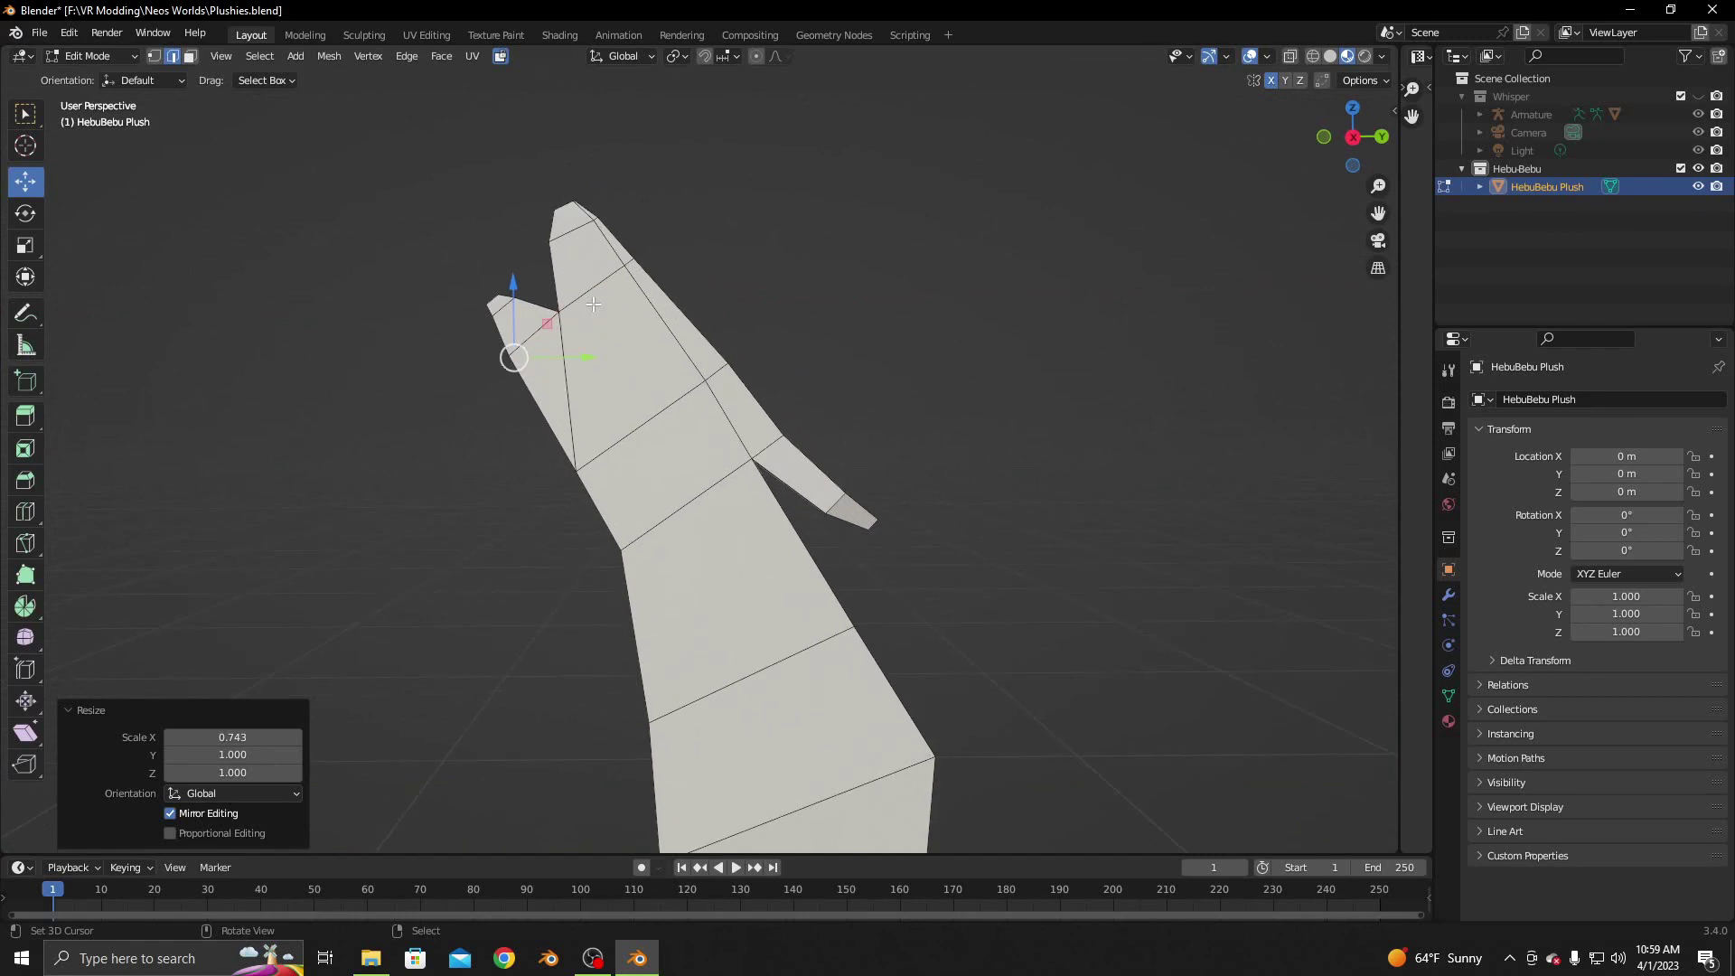
{"action": "scroll", "coordinate": [593, 305], "scroll_direction": "down", "scroll_amount": 2}
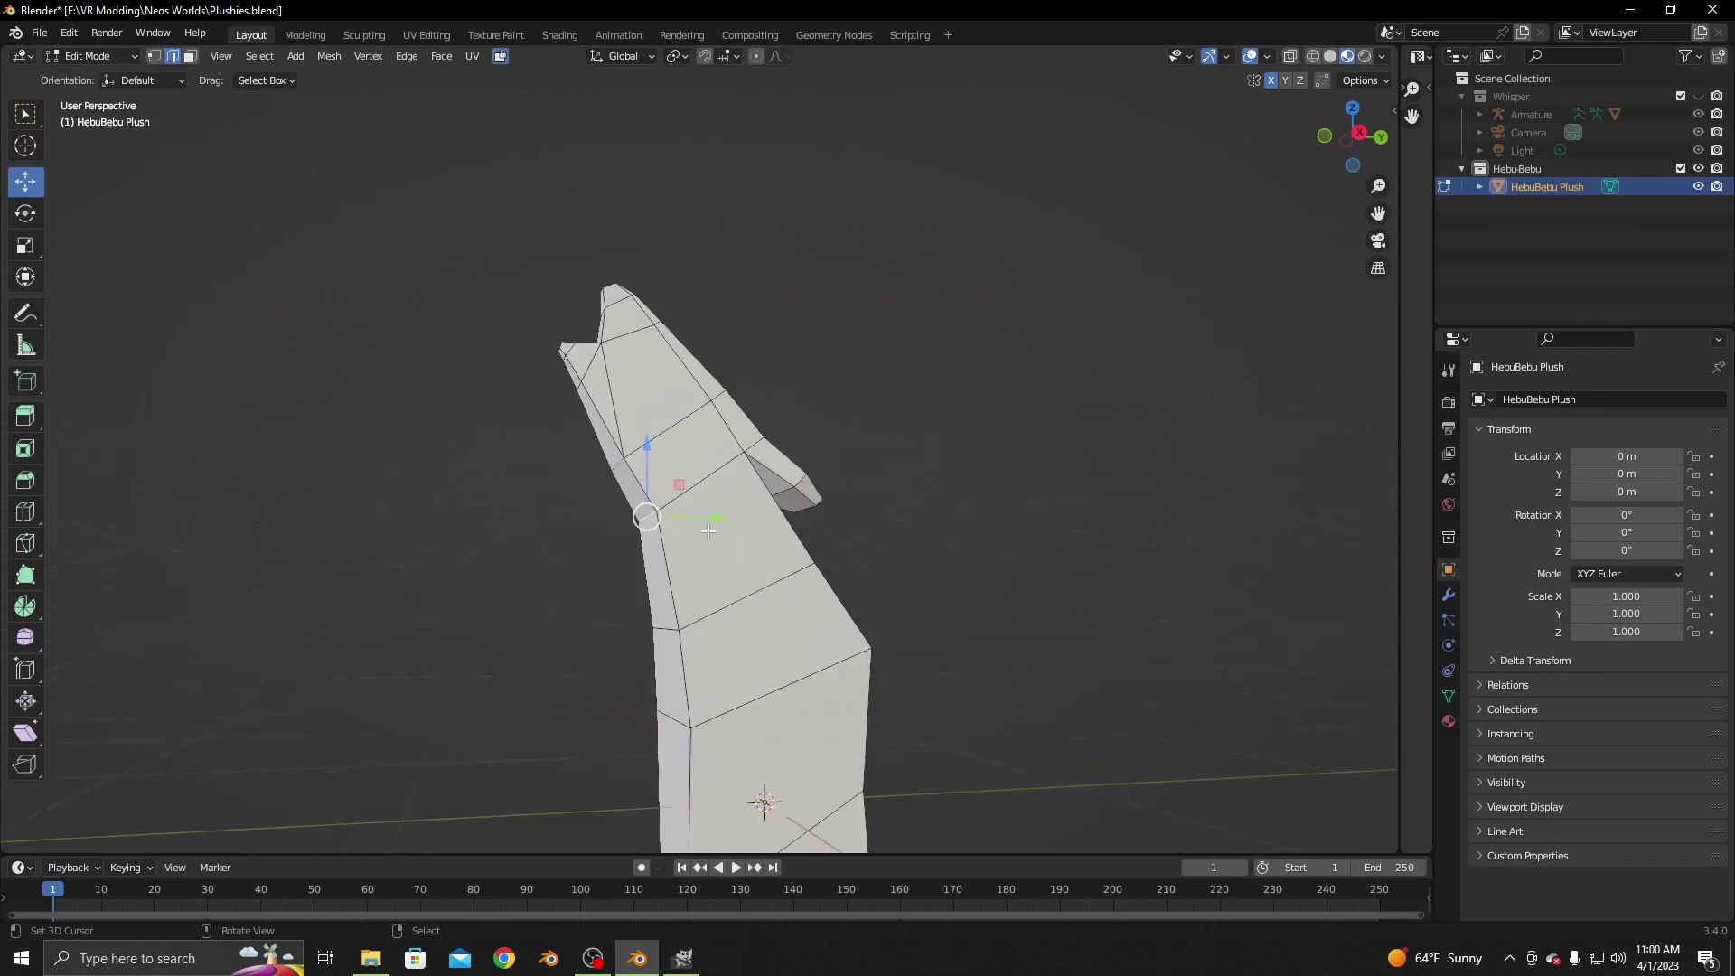
{"action": "key", "text": "g"}
{"action": "key", "text": "y"}
{"action": "key", "text": "Return"}
{"action": "key", "text": "g"}
{"action": "key", "text": "z"}
{"action": "key", "text": "Return"}
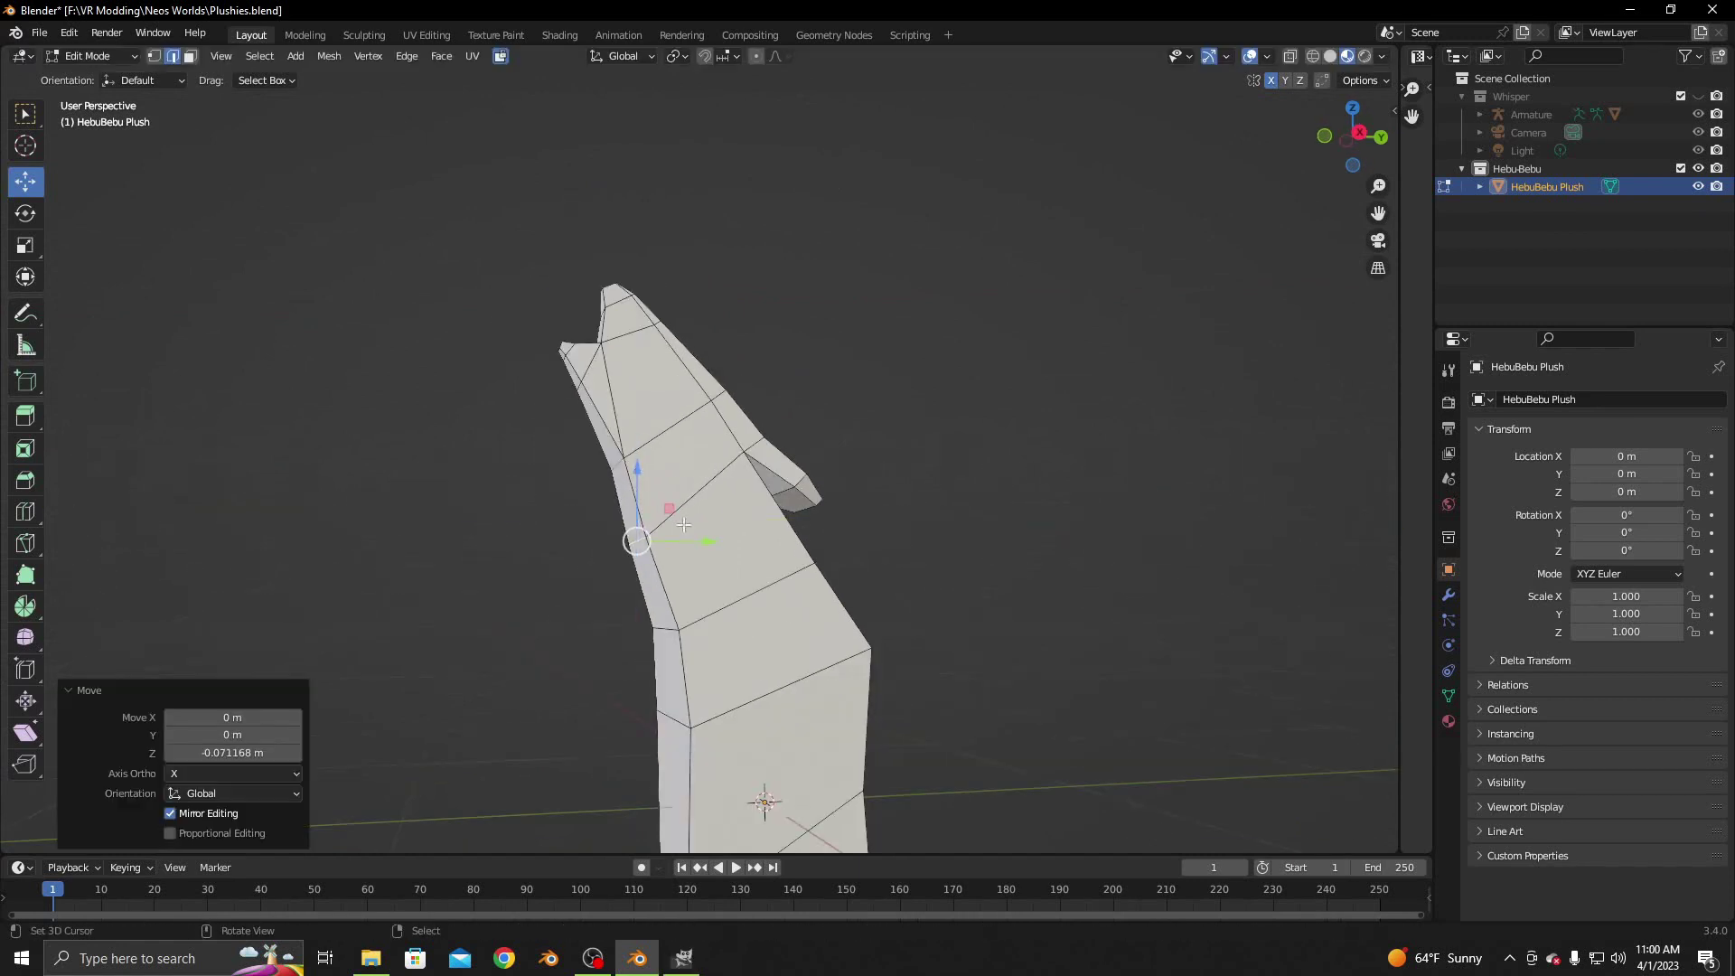
{"action": "key", "text": "g"}
{"action": "key", "text": "y"}
{"action": "key", "text": "Return"}
Switch to face select and start a knife cut across the body's side
{"action": "mouse_move", "coordinate": [637, 579]}
{"action": "middle_mouse_down"}
{"action": "mouse_move", "coordinate": [712, 474]}
{"action": "mouse_move", "coordinate": [562, 472]}
{"action": "mouse_move", "coordinate": [720, 470]}
{"action": "middle_mouse_up"}
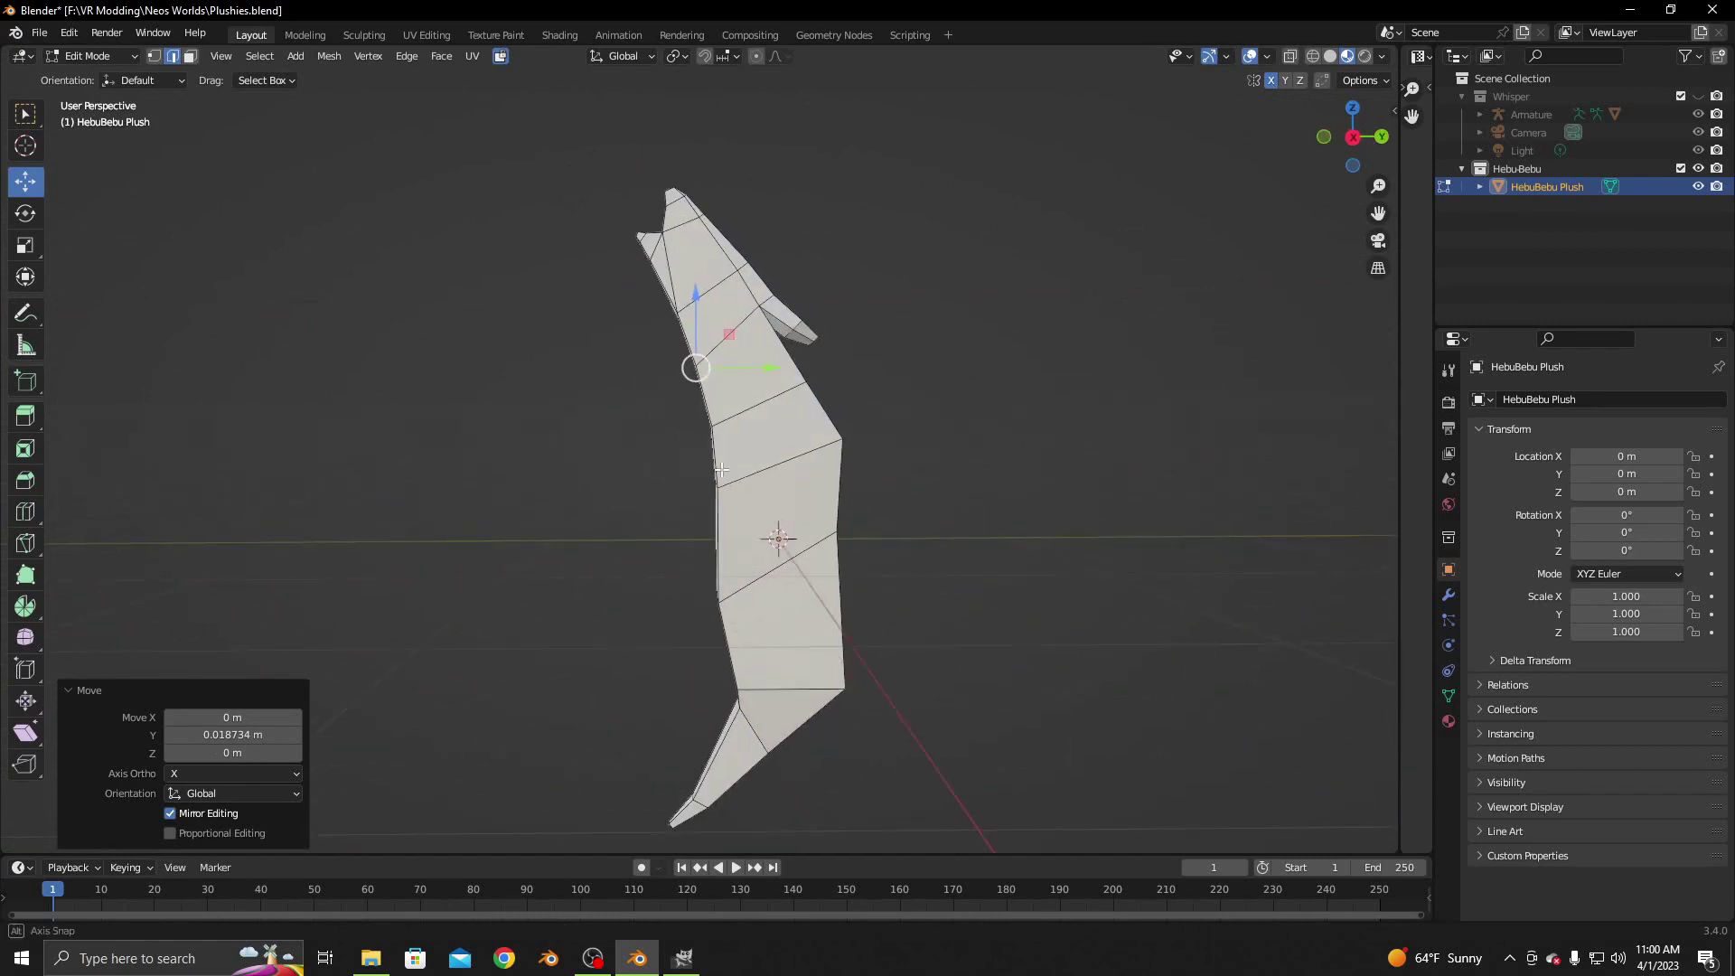
{"action": "left_click", "coordinate": [195, 56]}
{"action": "middle_click_drag", "start_coordinate": [909, 395], "coordinate": [879, 411]}
{"action": "scroll", "coordinate": [850, 418], "scroll_direction": "up", "scroll_amount": 3}
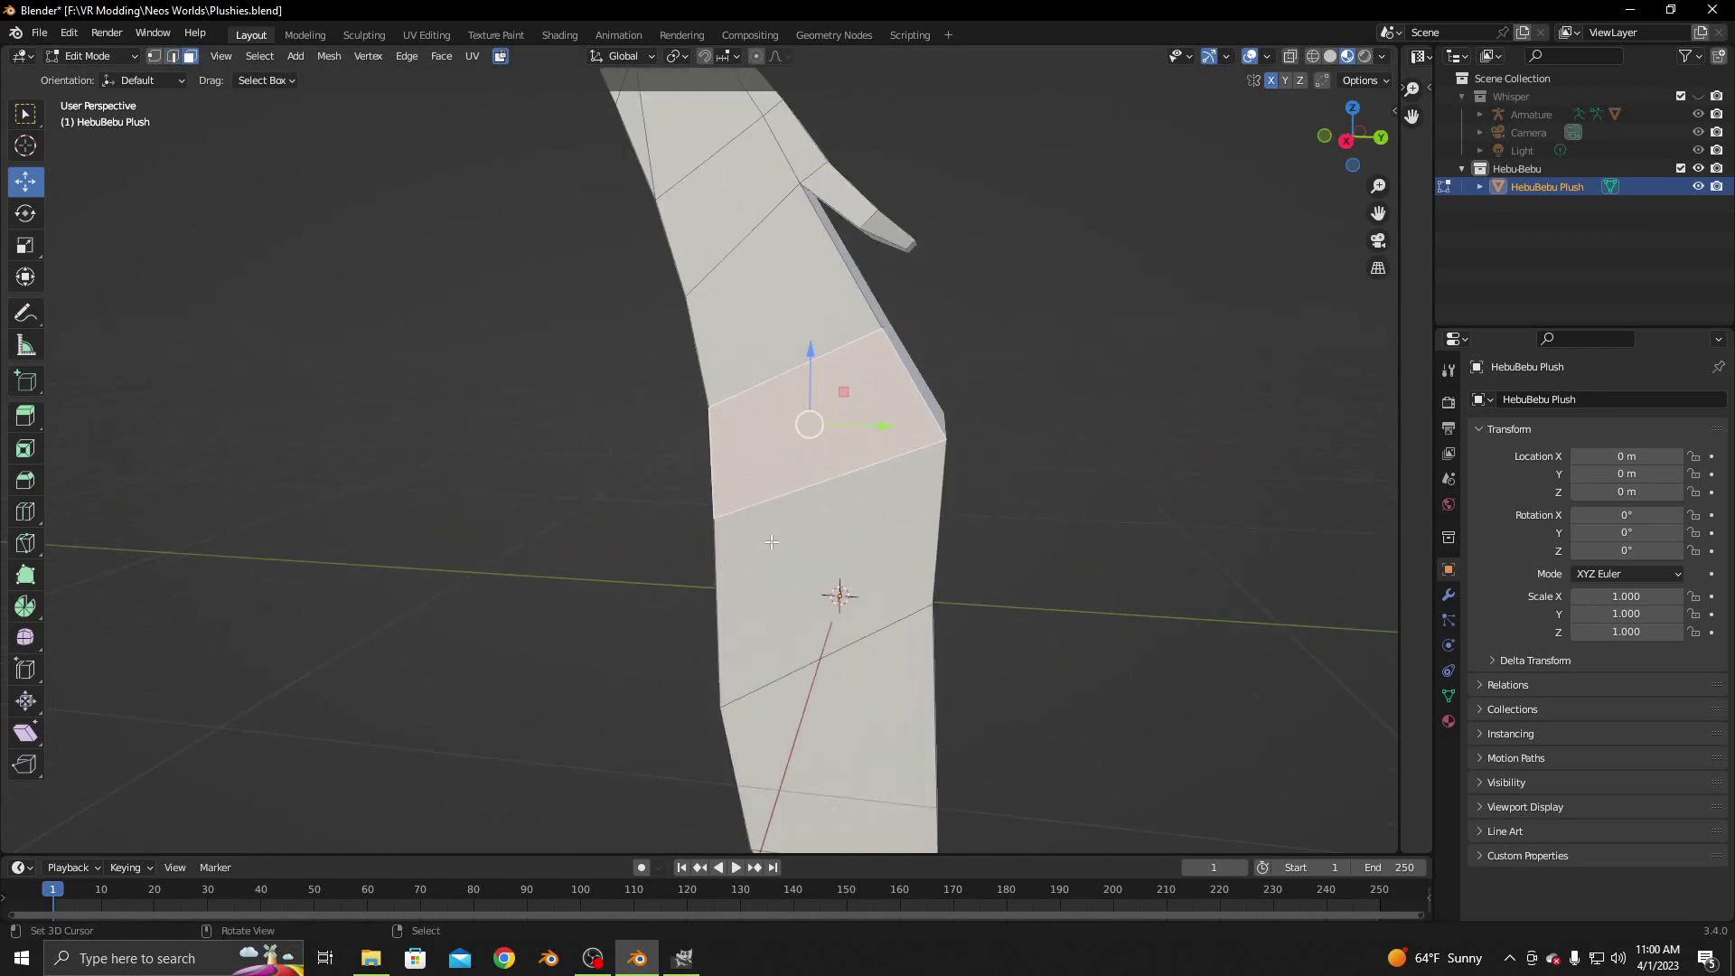
{"action": "scroll", "coordinate": [849, 417], "scroll_direction": "up", "scroll_amount": 2}
{"action": "key", "text": "k"}
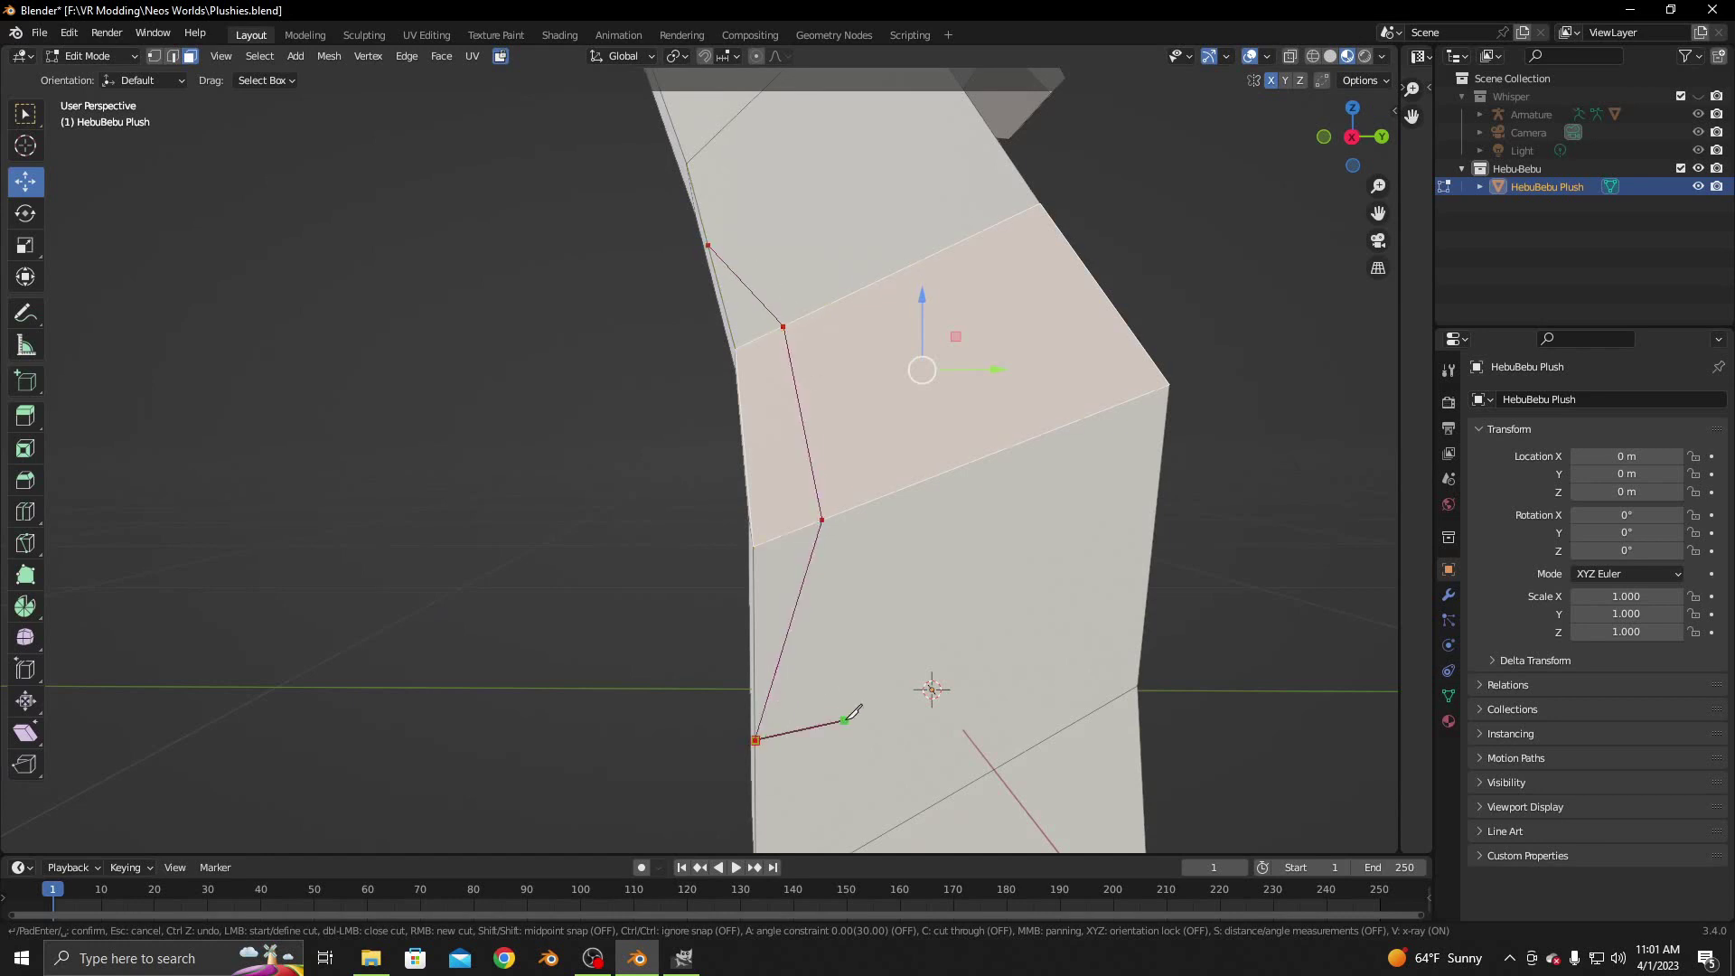
Apply the knife cut, then extrude the side face and move it out along X
{"action": "key", "text": "Return"}
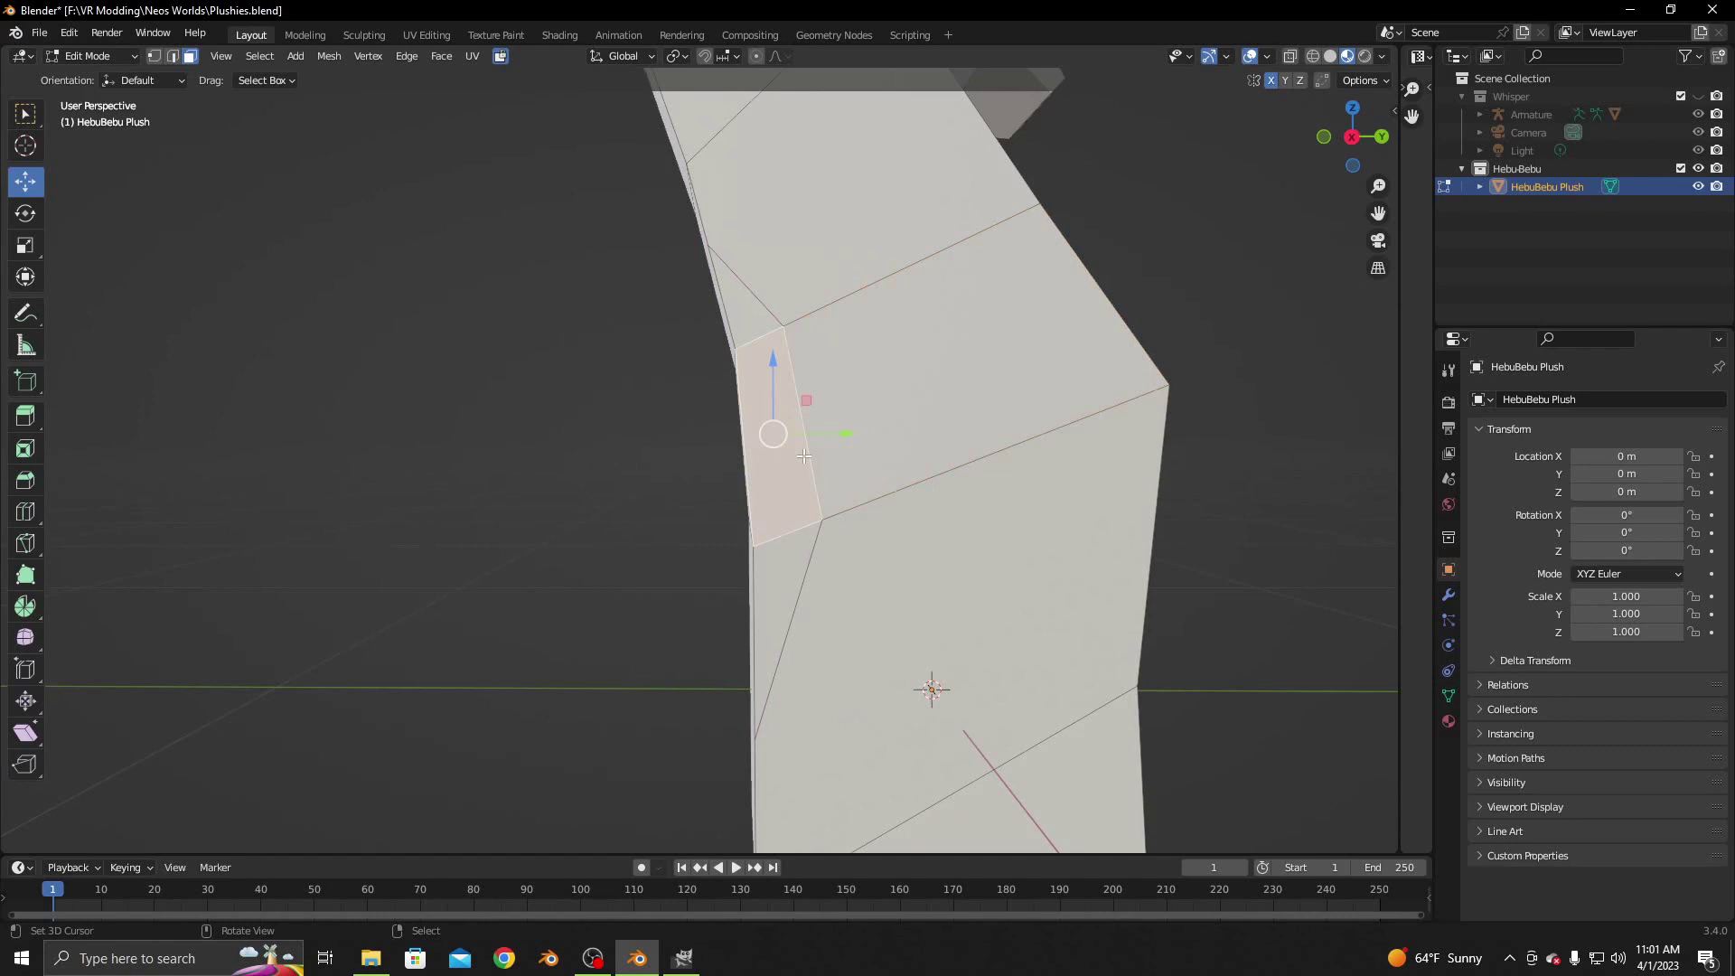
{"action": "scroll", "coordinate": [804, 456], "scroll_direction": "down", "scroll_amount": 4}
{"action": "mouse_move", "coordinate": [804, 456]}
{"action": "middle_mouse_down"}
{"action": "mouse_move", "coordinate": [985, 462]}
{"action": "mouse_move", "coordinate": [815, 458]}
{"action": "middle_mouse_up"}
{"action": "key", "text": "e"}
{"action": "left_click", "coordinate": [967, 454]}
{"action": "left_click_drag", "start_coordinate": [815, 459], "coordinate": [815, 458]}
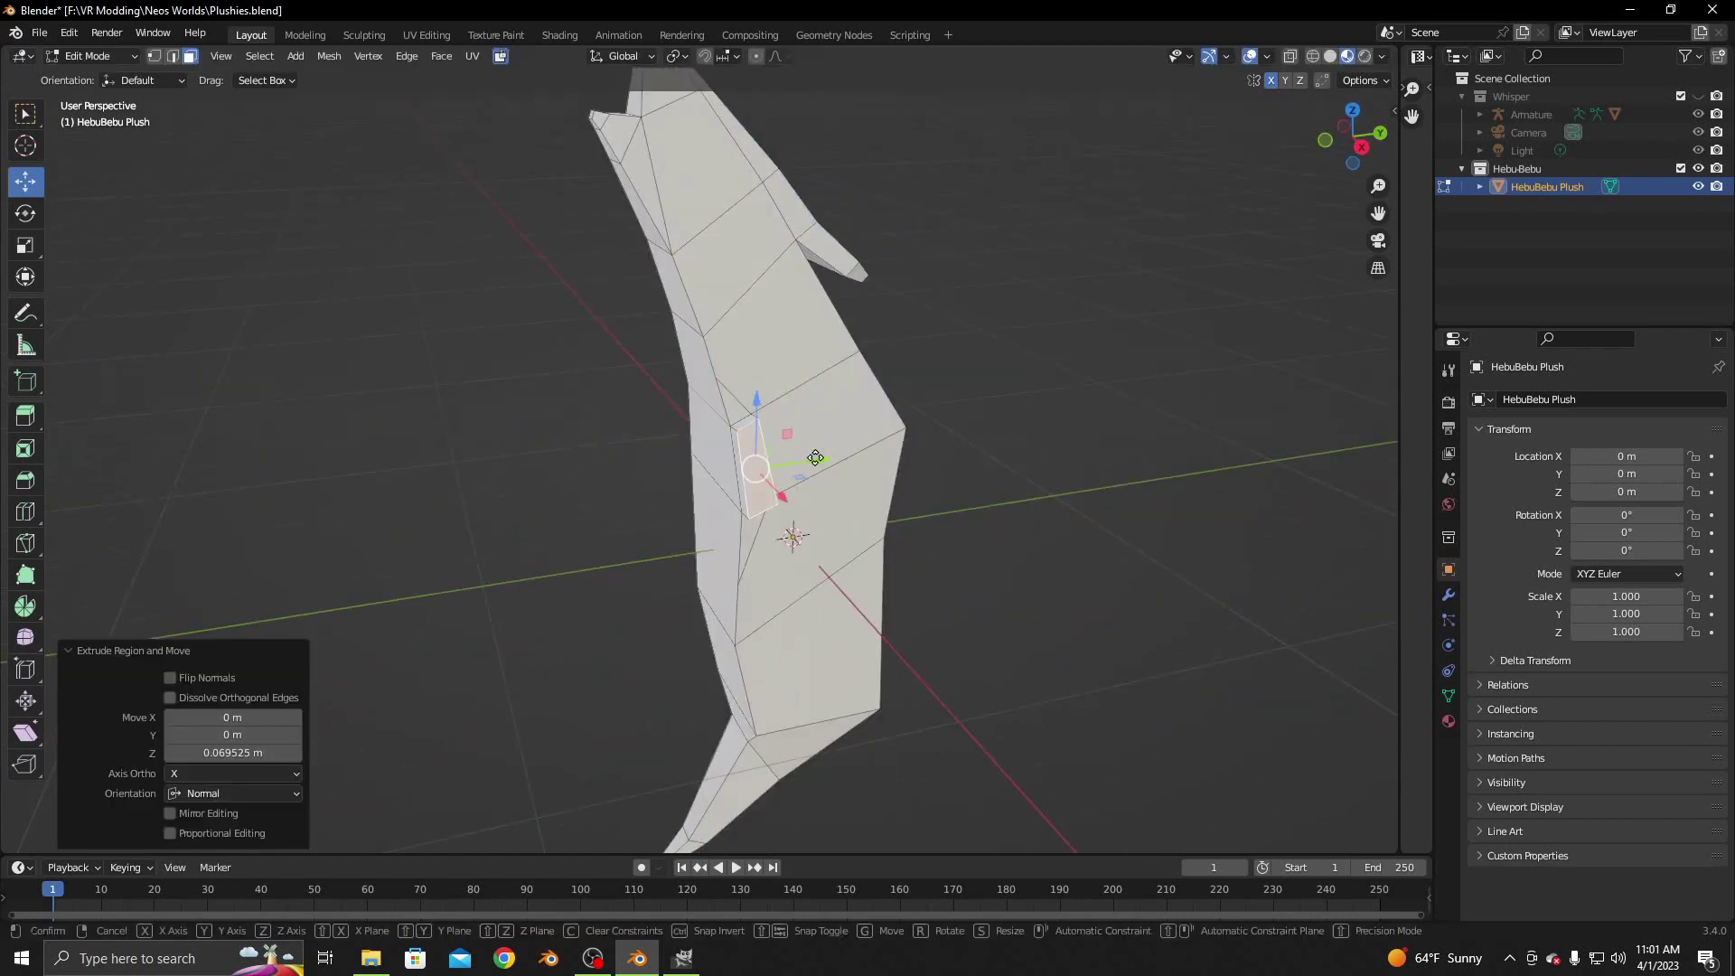
{"action": "left_click", "coordinate": [786, 461]}
{"action": "middle_click_drag", "start_coordinate": [786, 460], "coordinate": [964, 472]}
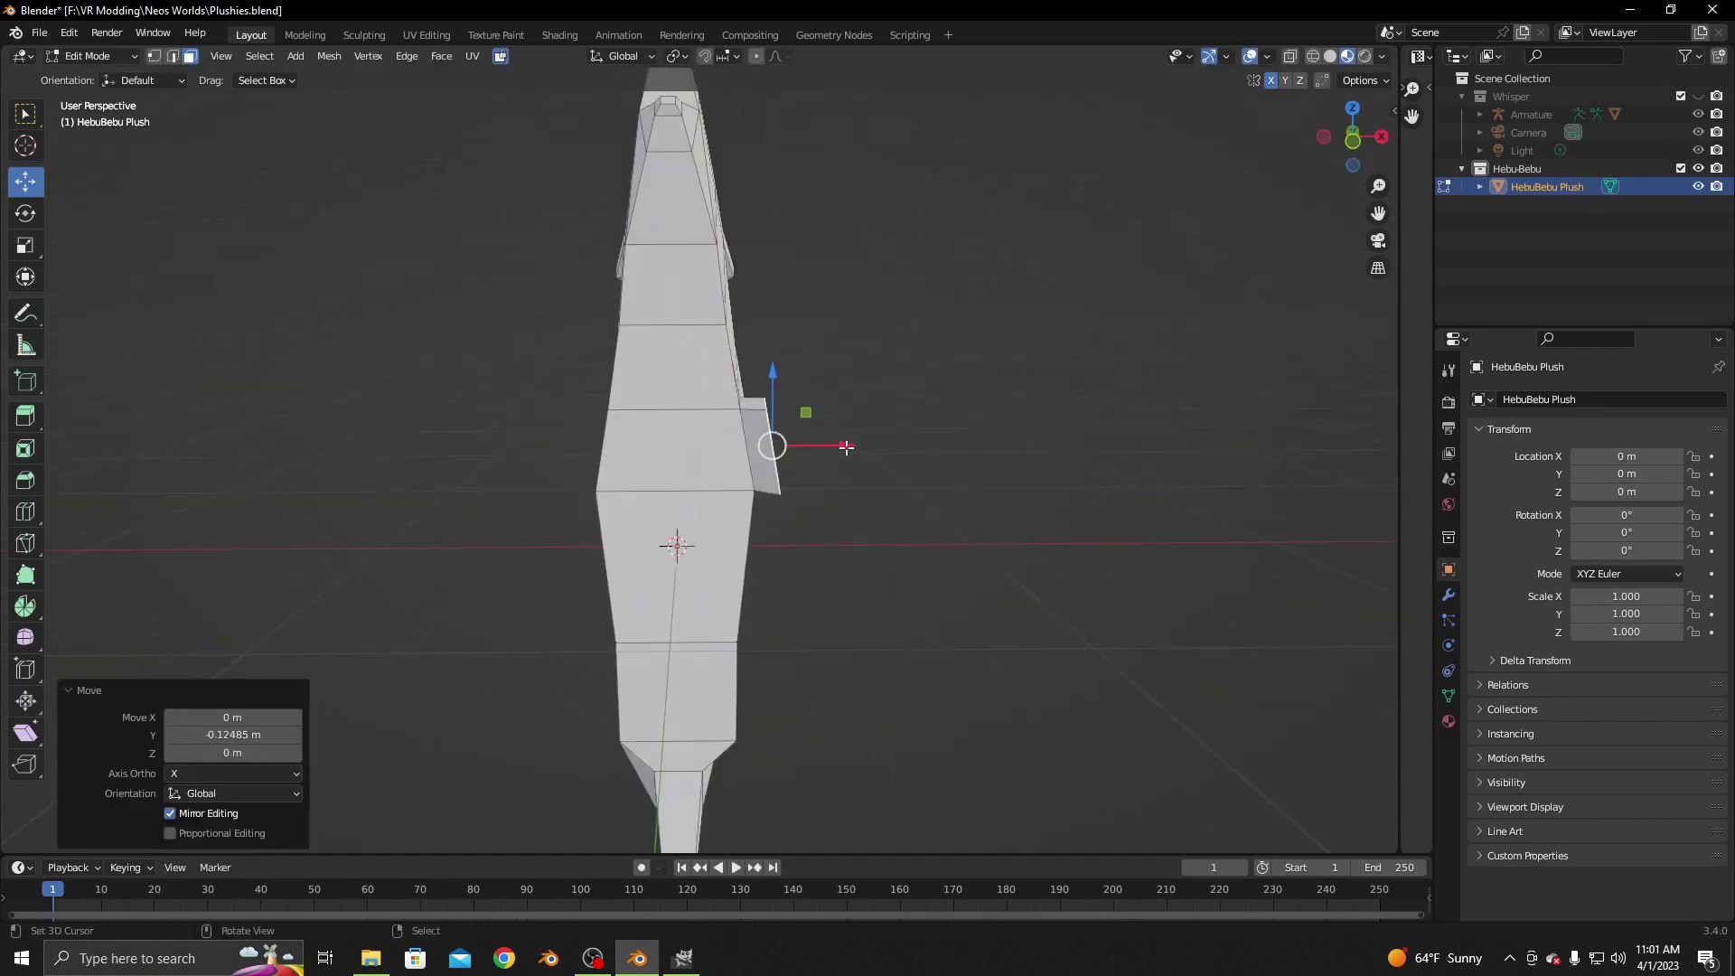
{"action": "left_click_drag", "start_coordinate": [846, 446], "coordinate": [894, 446]}
{"action": "middle_click_drag", "start_coordinate": [894, 446], "coordinate": [903, 506]}
Slide the extruded arm face along X and push it outward along its normal
{"action": "key", "text": "r"}
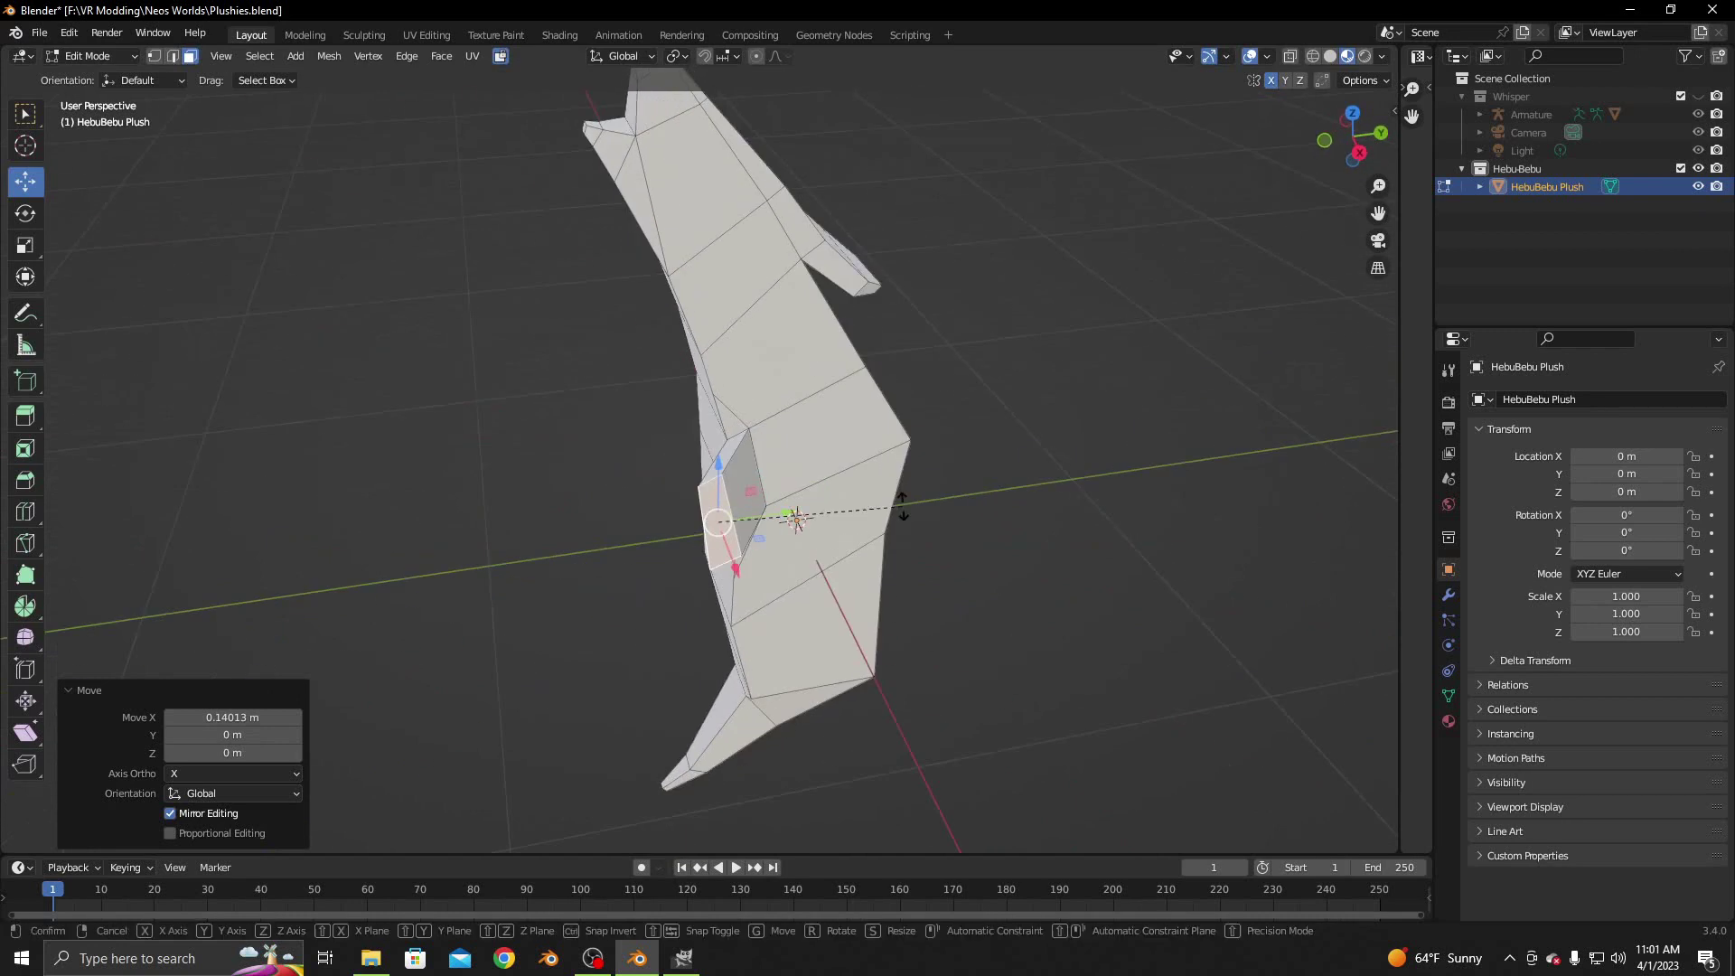
{"action": "key", "text": "z"}
{"action": "key", "text": "Escape"}
{"action": "middle_click_drag", "start_coordinate": [811, 591], "coordinate": [931, 532]}
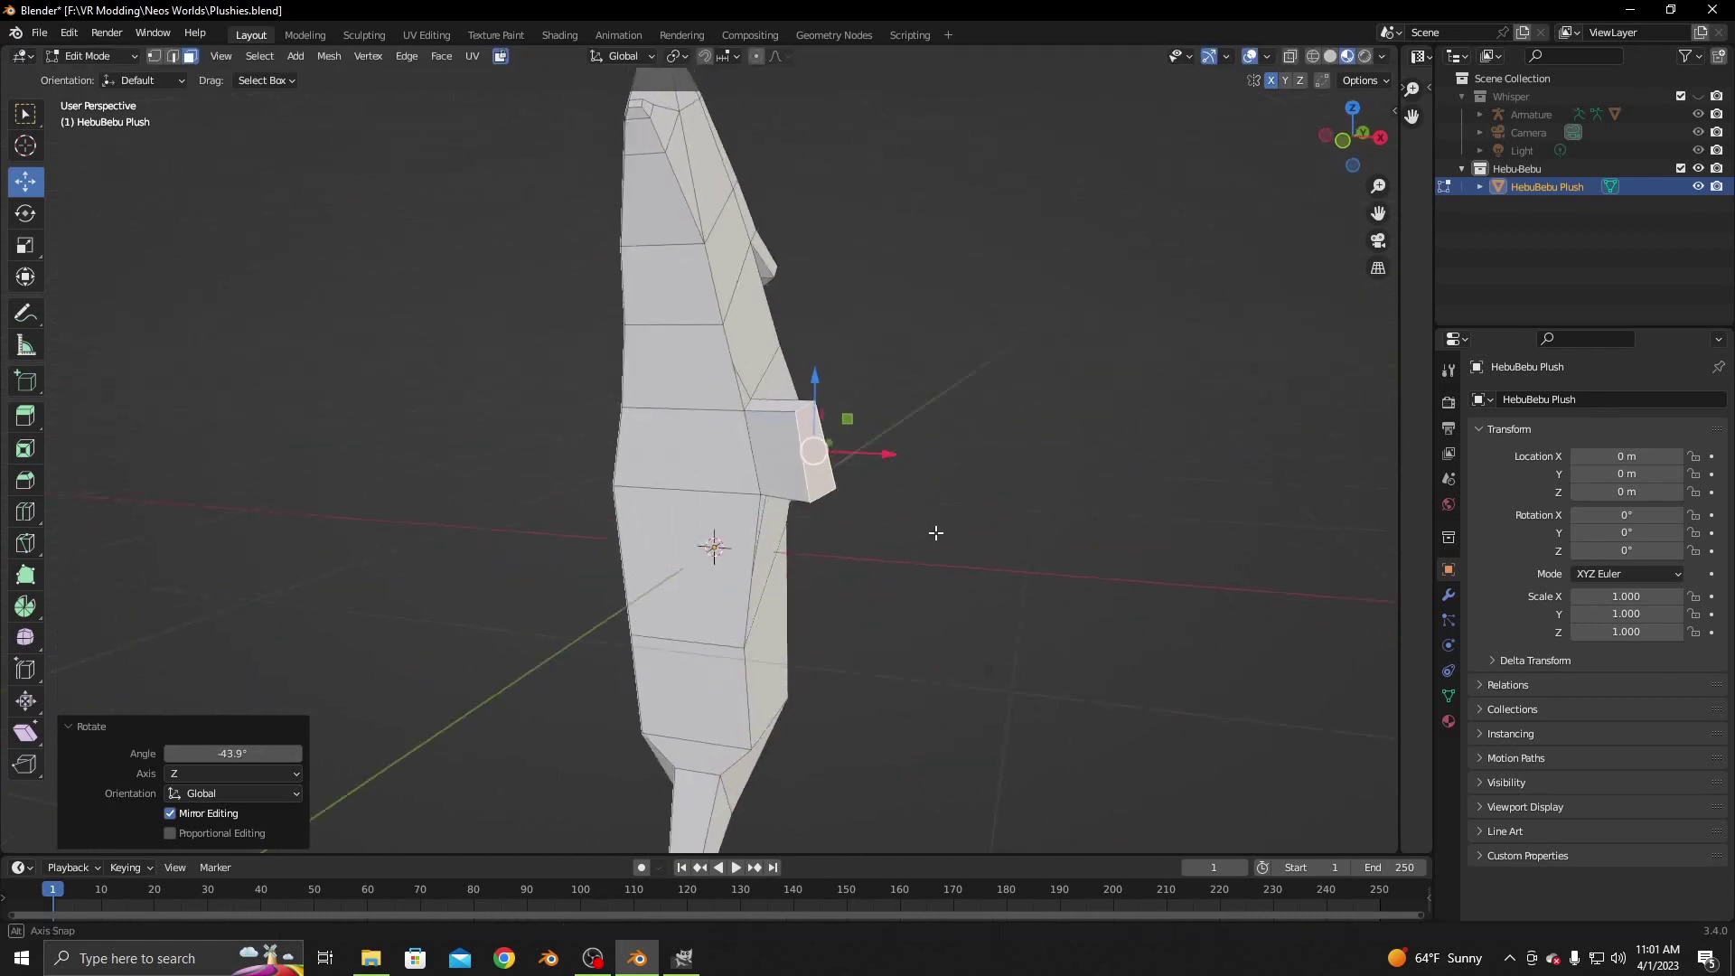
{"action": "left_click_drag", "start_coordinate": [894, 449], "coordinate": [869, 450]}
{"action": "middle_click_drag", "start_coordinate": [869, 450], "coordinate": [816, 455]}
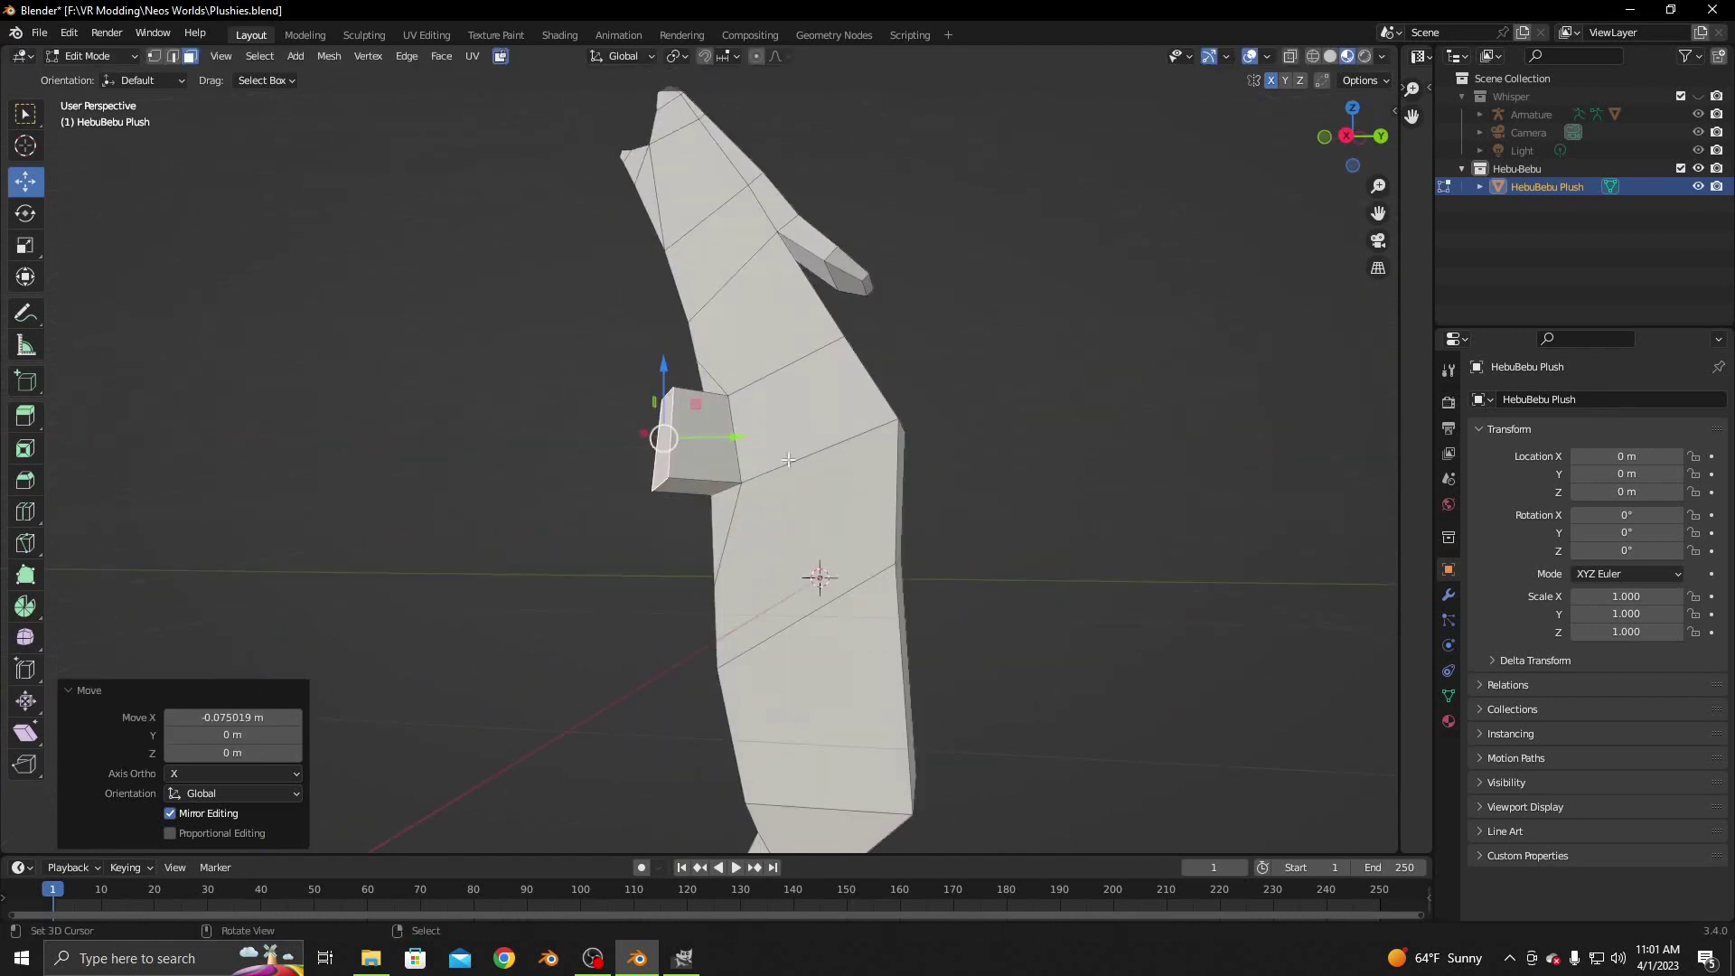
{"action": "key", "text": "s"}
{"action": "key", "text": "z"}
{"action": "key", "text": "Escape"}
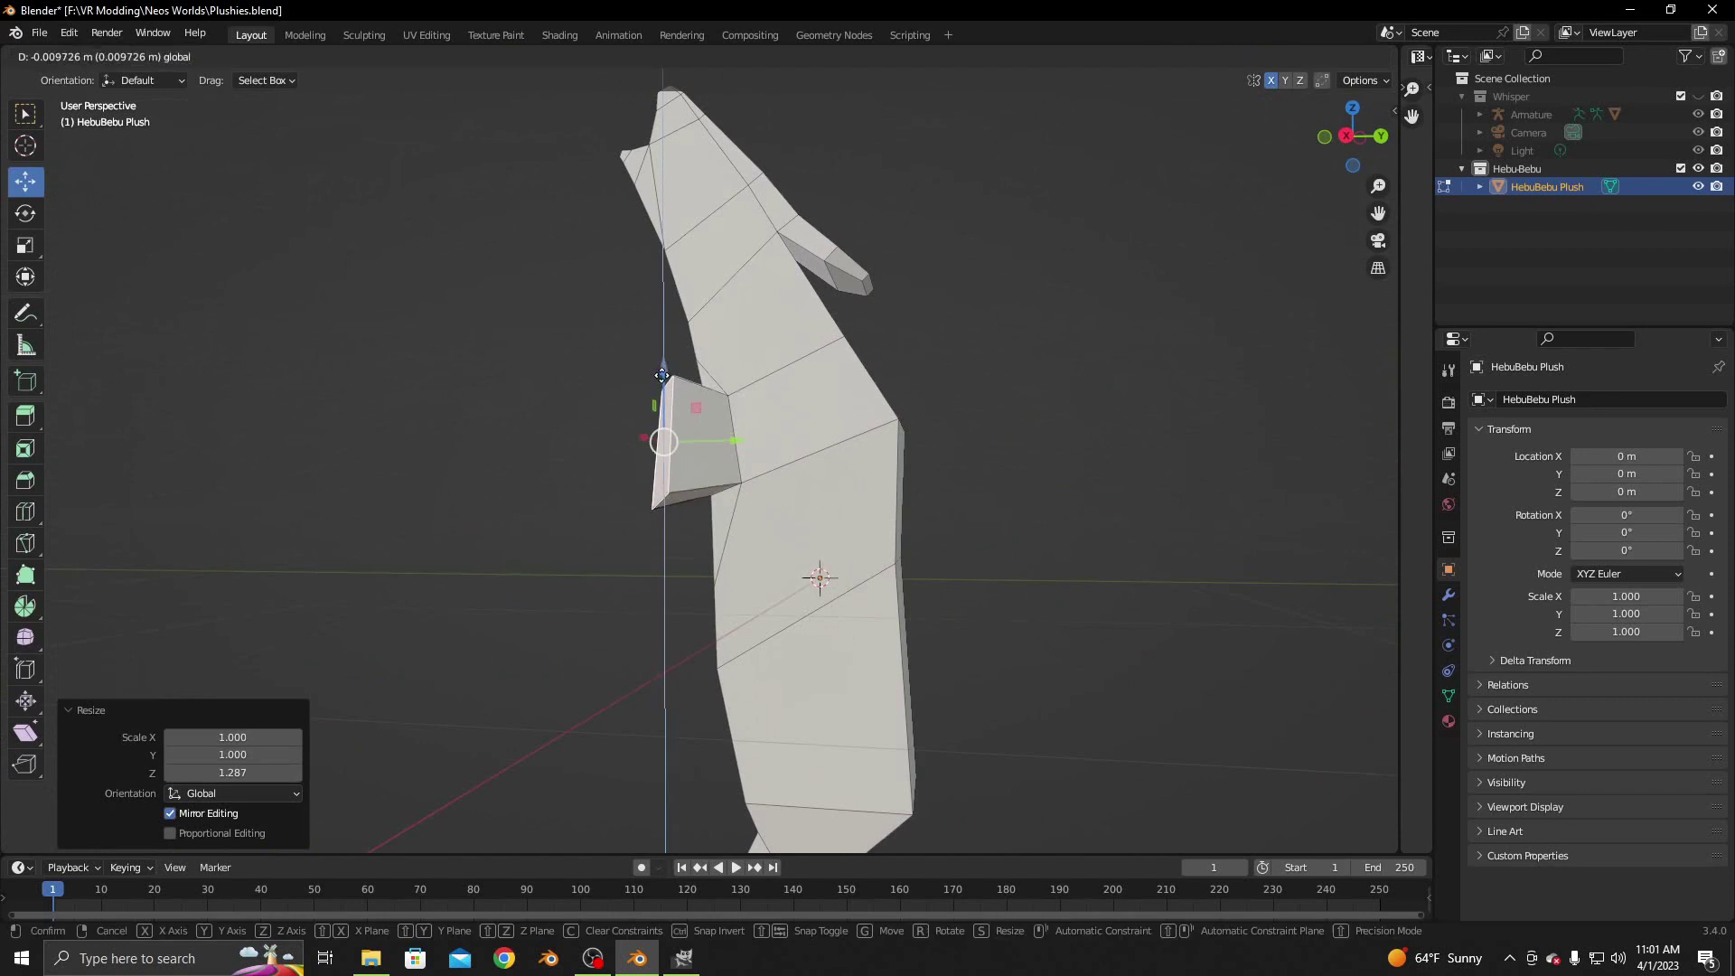
{"action": "mouse_move", "coordinate": [713, 373]}
{"action": "left_mouse_down"}
{"action": "mouse_move", "coordinate": [714, 397]}
{"action": "mouse_move", "coordinate": [734, 382]}
{"action": "mouse_move", "coordinate": [539, 406]}
{"action": "left_mouse_up"}
{"action": "middle_click_drag", "start_coordinate": [539, 407], "coordinate": [779, 537]}
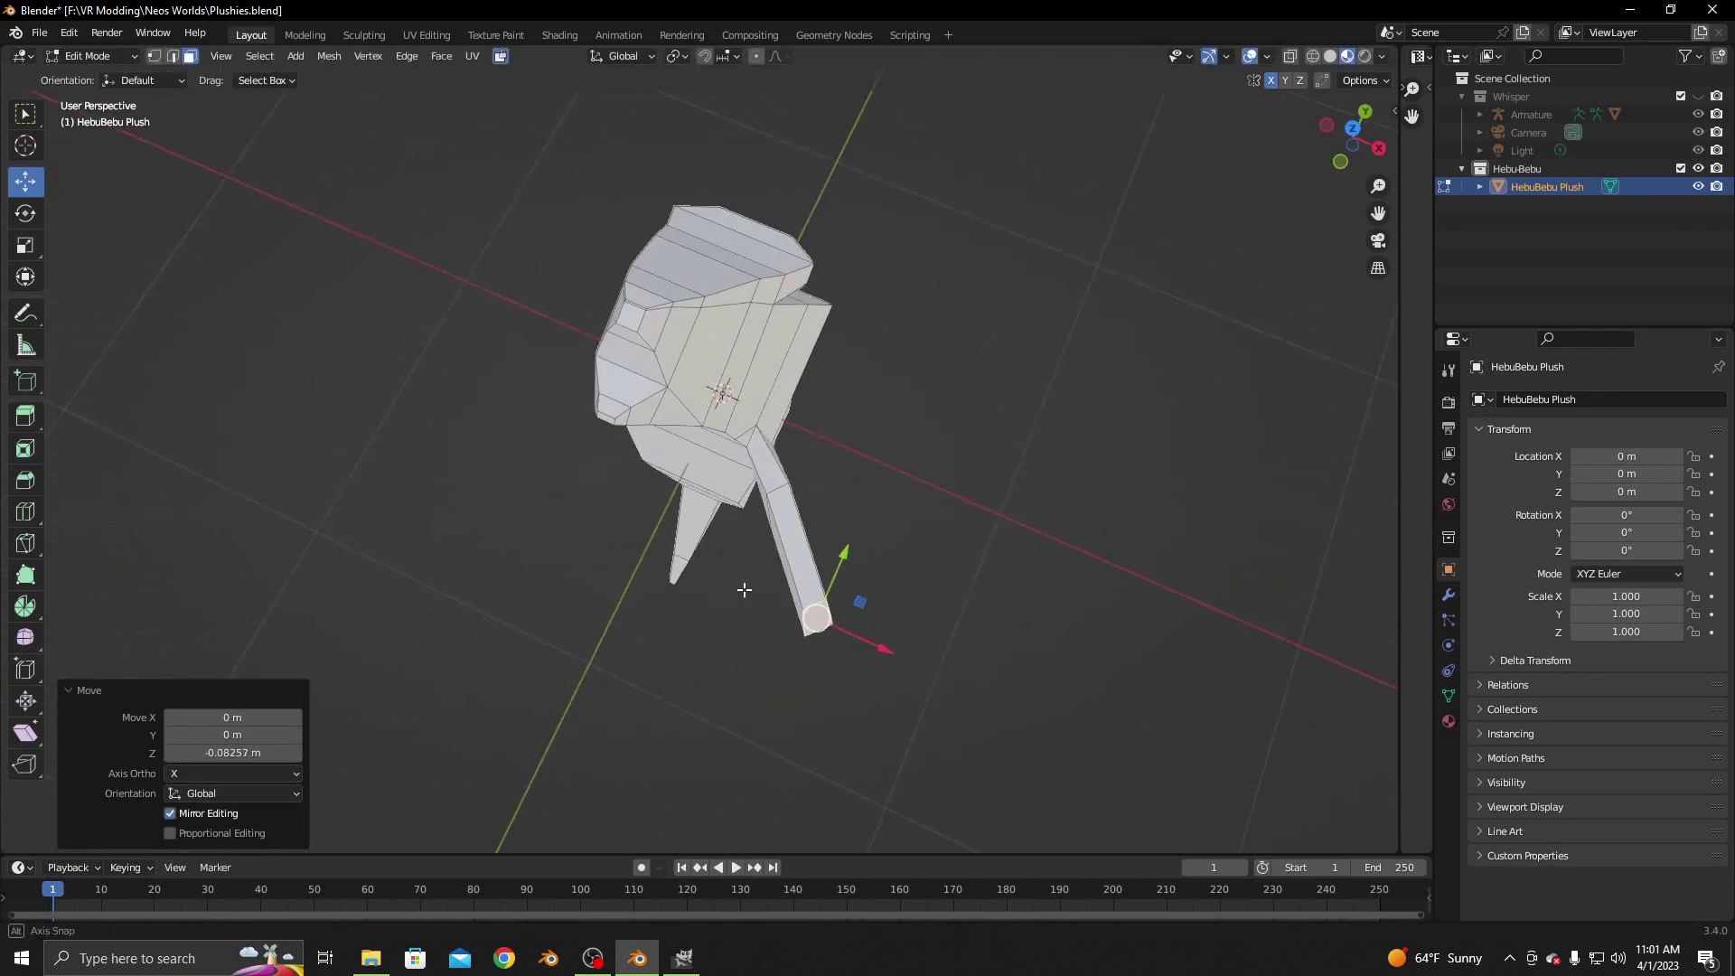
Extrude another arm segment whose tip is shrunk small and lowered slightly
{"action": "key", "text": "e"}
{"action": "left_click", "coordinate": [833, 626]}
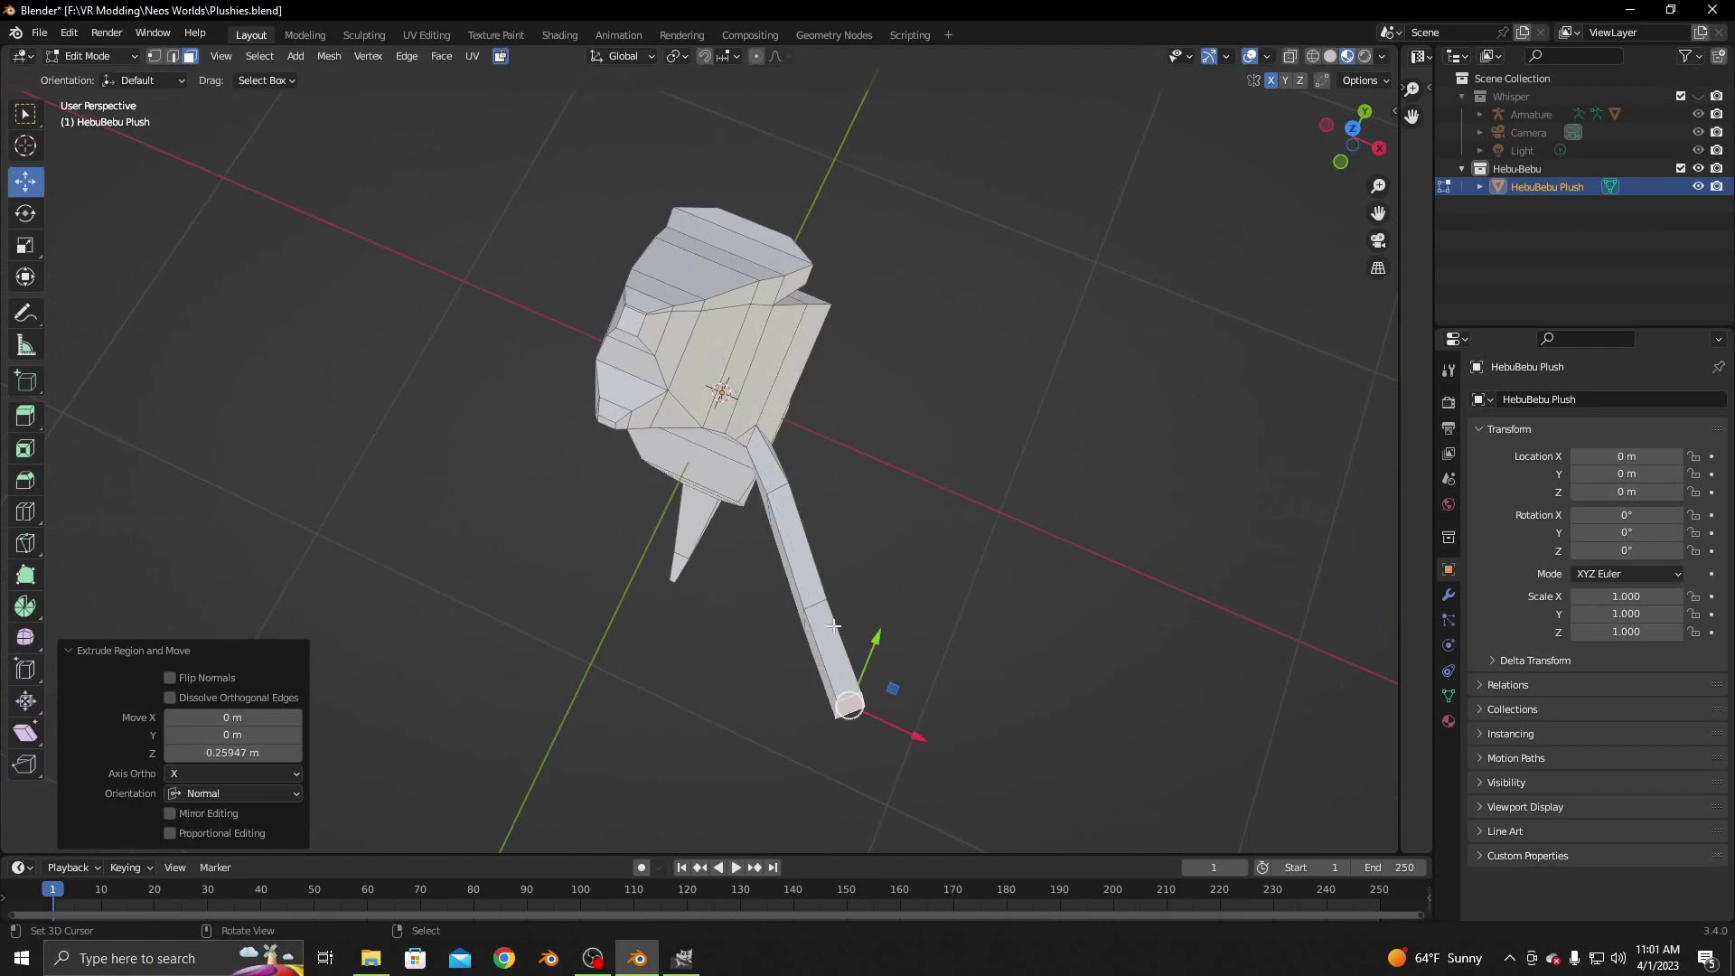
{"action": "key", "text": "s"}
{"action": "left_click", "coordinate": [901, 656]}
{"action": "middle_click_drag", "start_coordinate": [901, 656], "coordinate": [443, 408]}
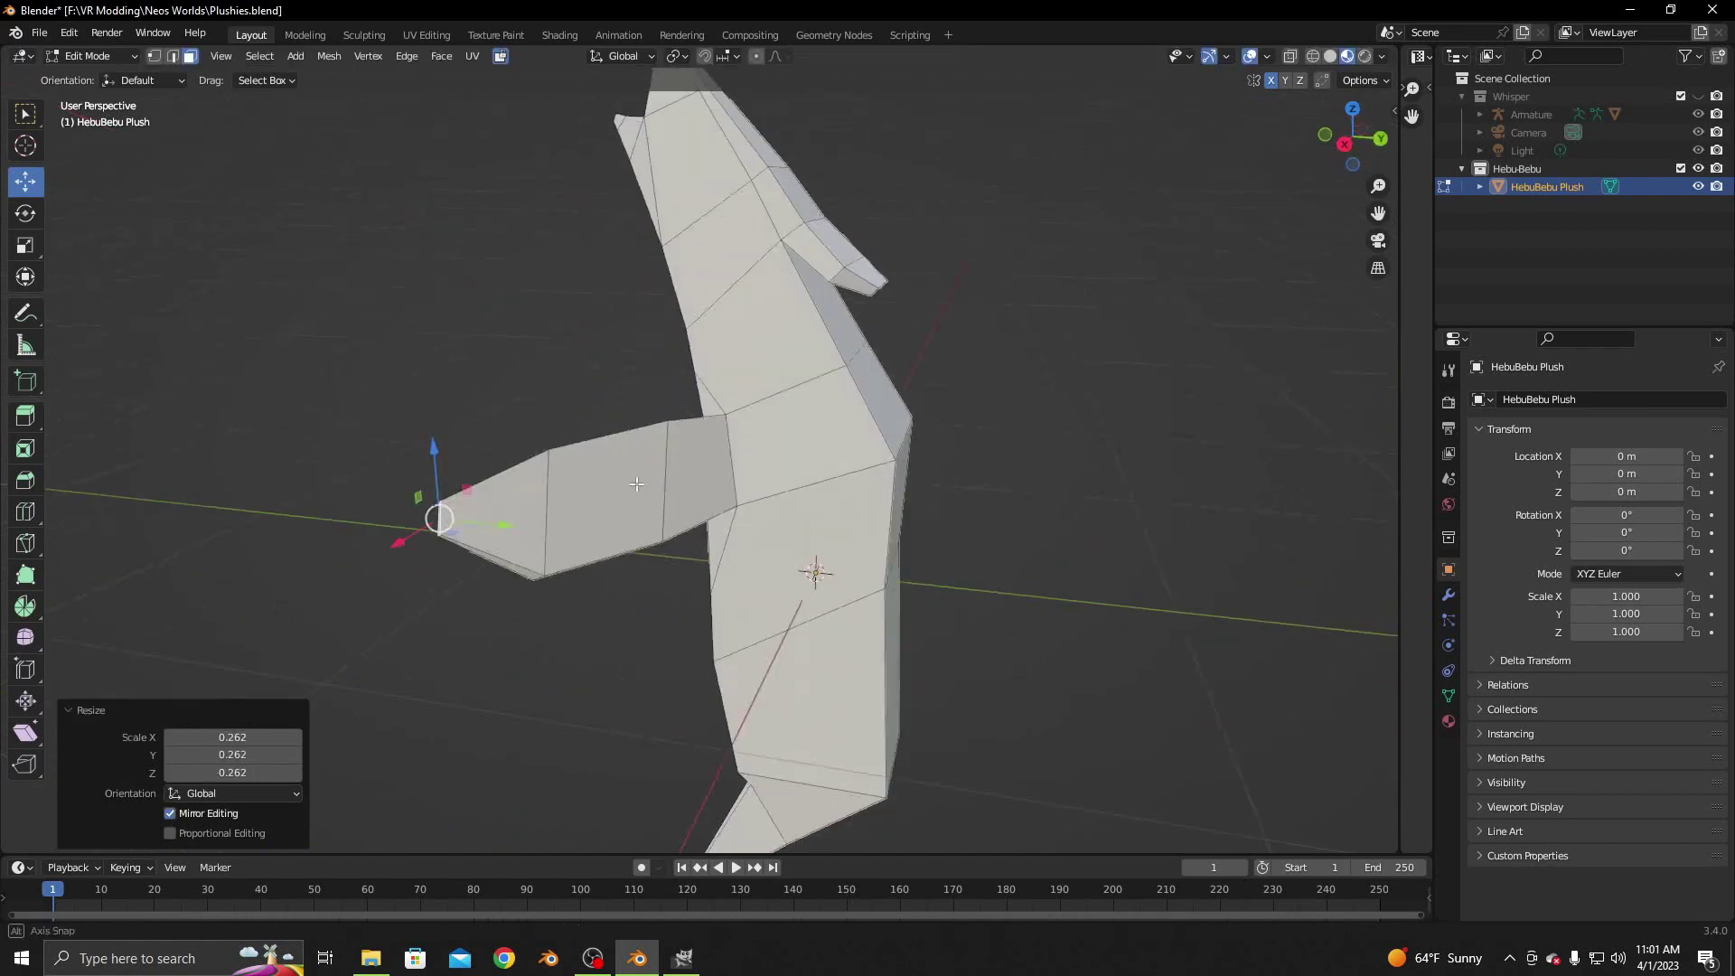
{"action": "left_click_drag", "start_coordinate": [421, 418], "coordinate": [424, 470]}
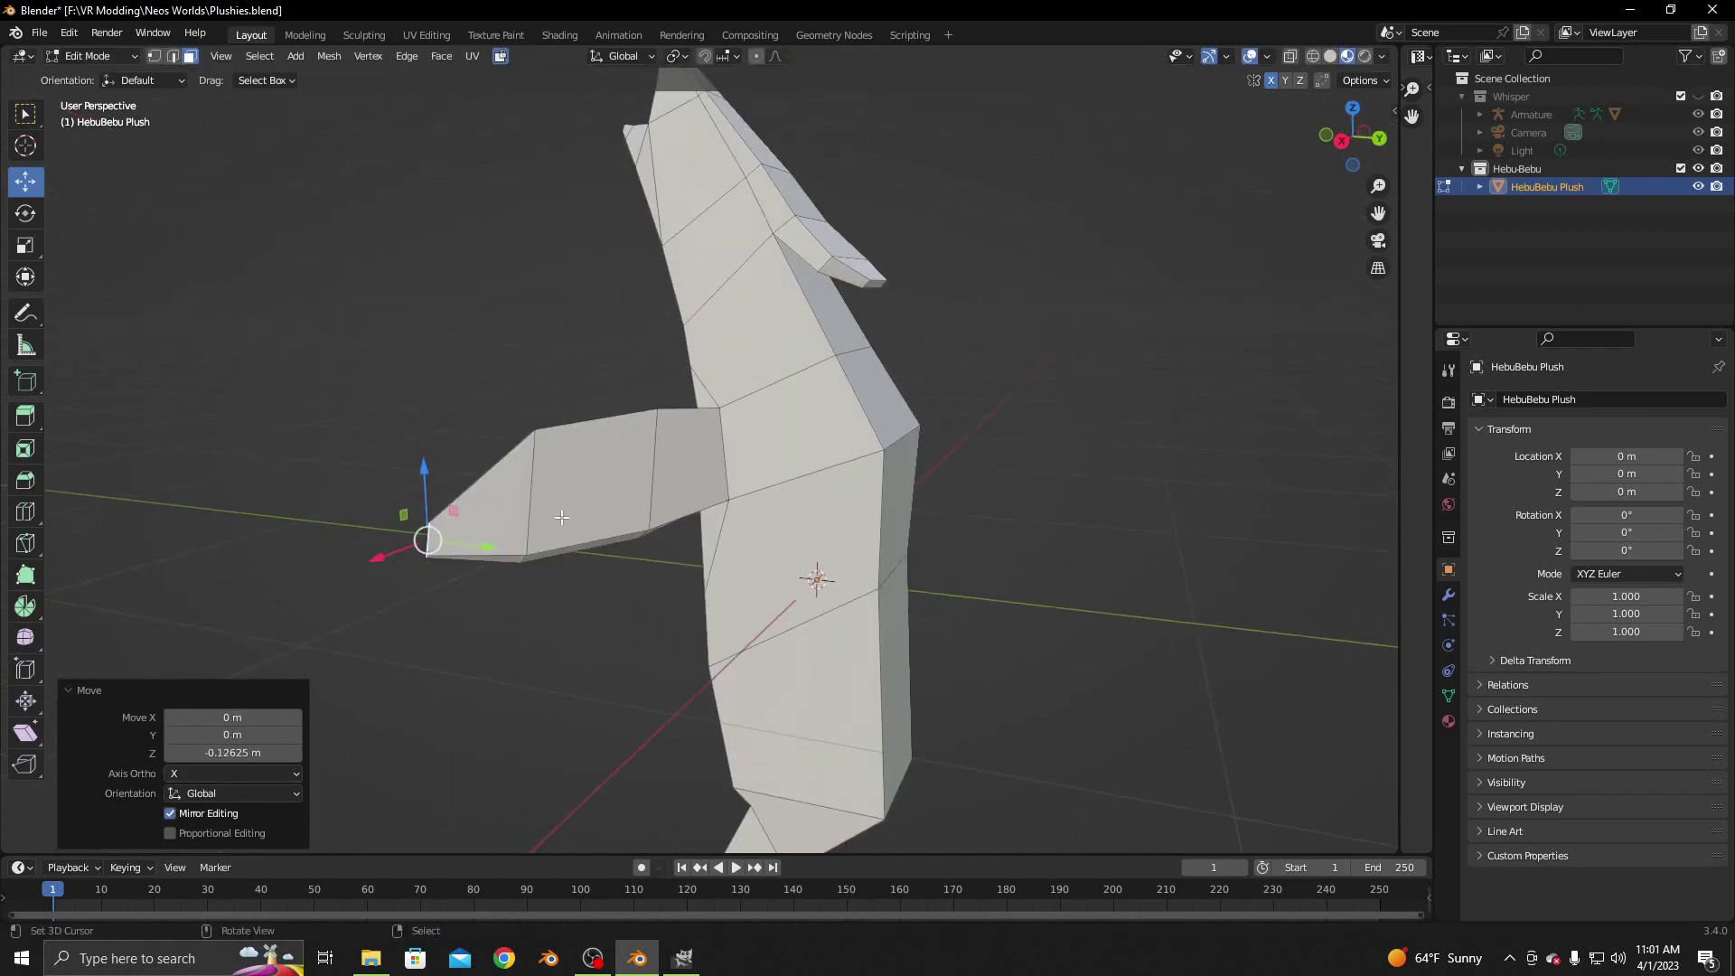
{"action": "middle_click_drag", "start_coordinate": [423, 470], "coordinate": [770, 475]}
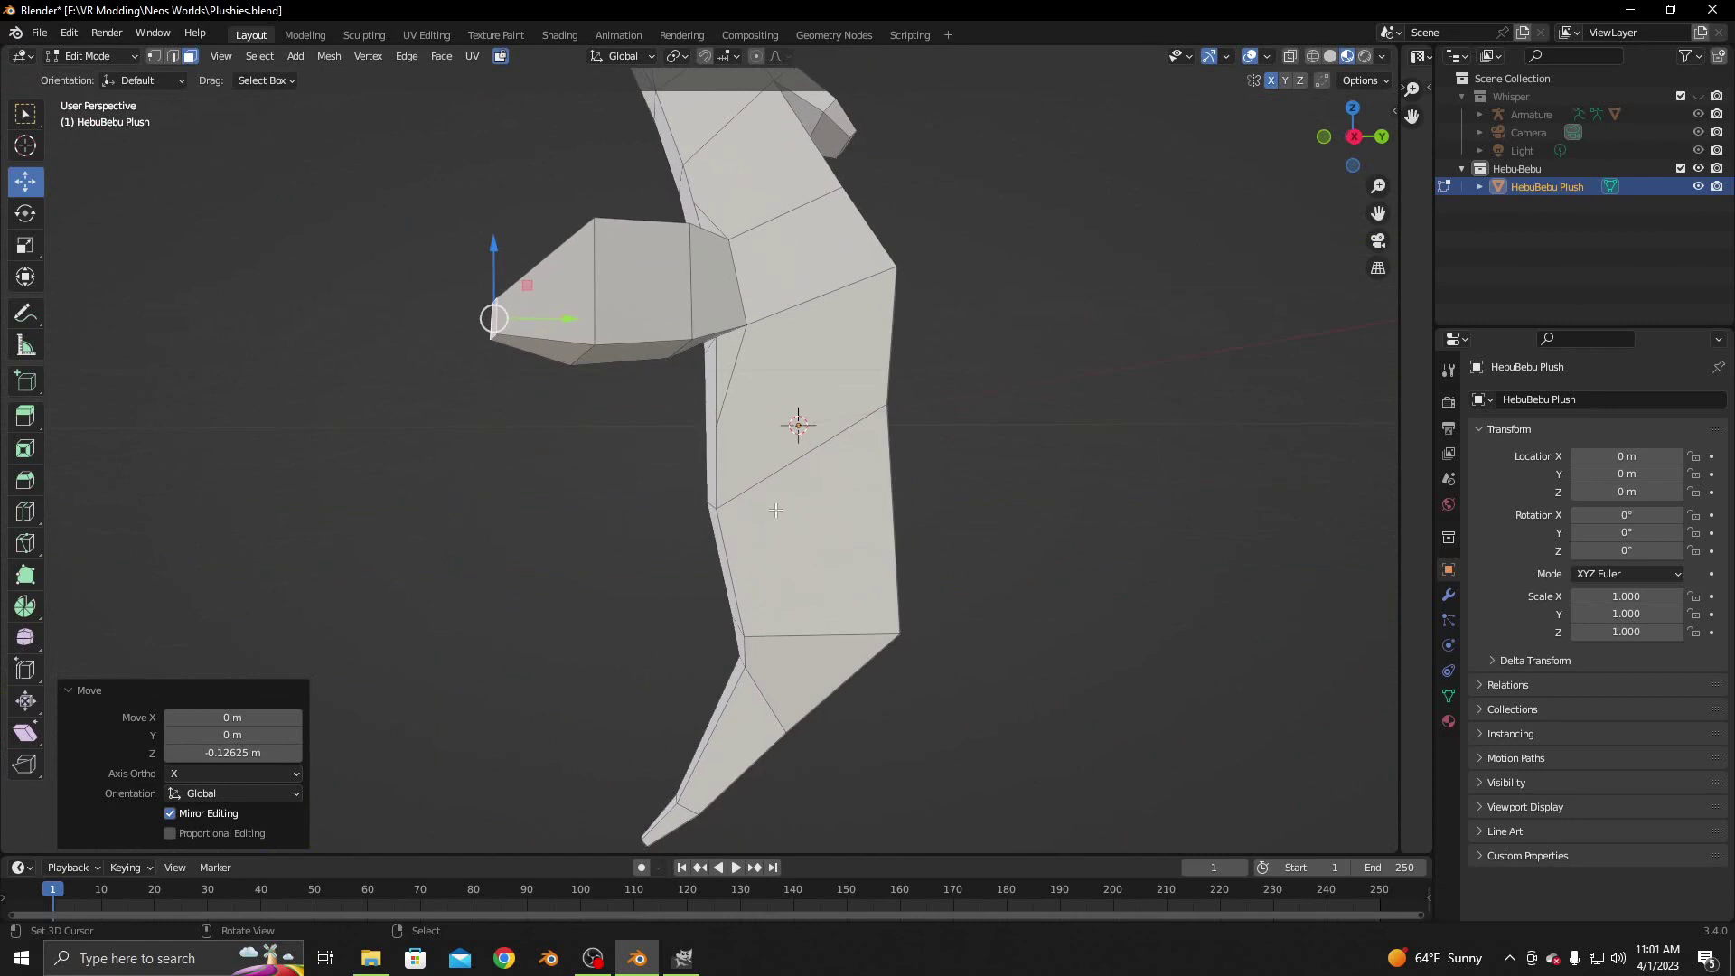
{"action": "middle_click_drag", "start_coordinate": [794, 415], "coordinate": [747, 326]}
{"action": "scroll", "coordinate": [722, 453], "scroll_direction": "up", "scroll_amount": 3}
{"action": "key", "text": "k"}
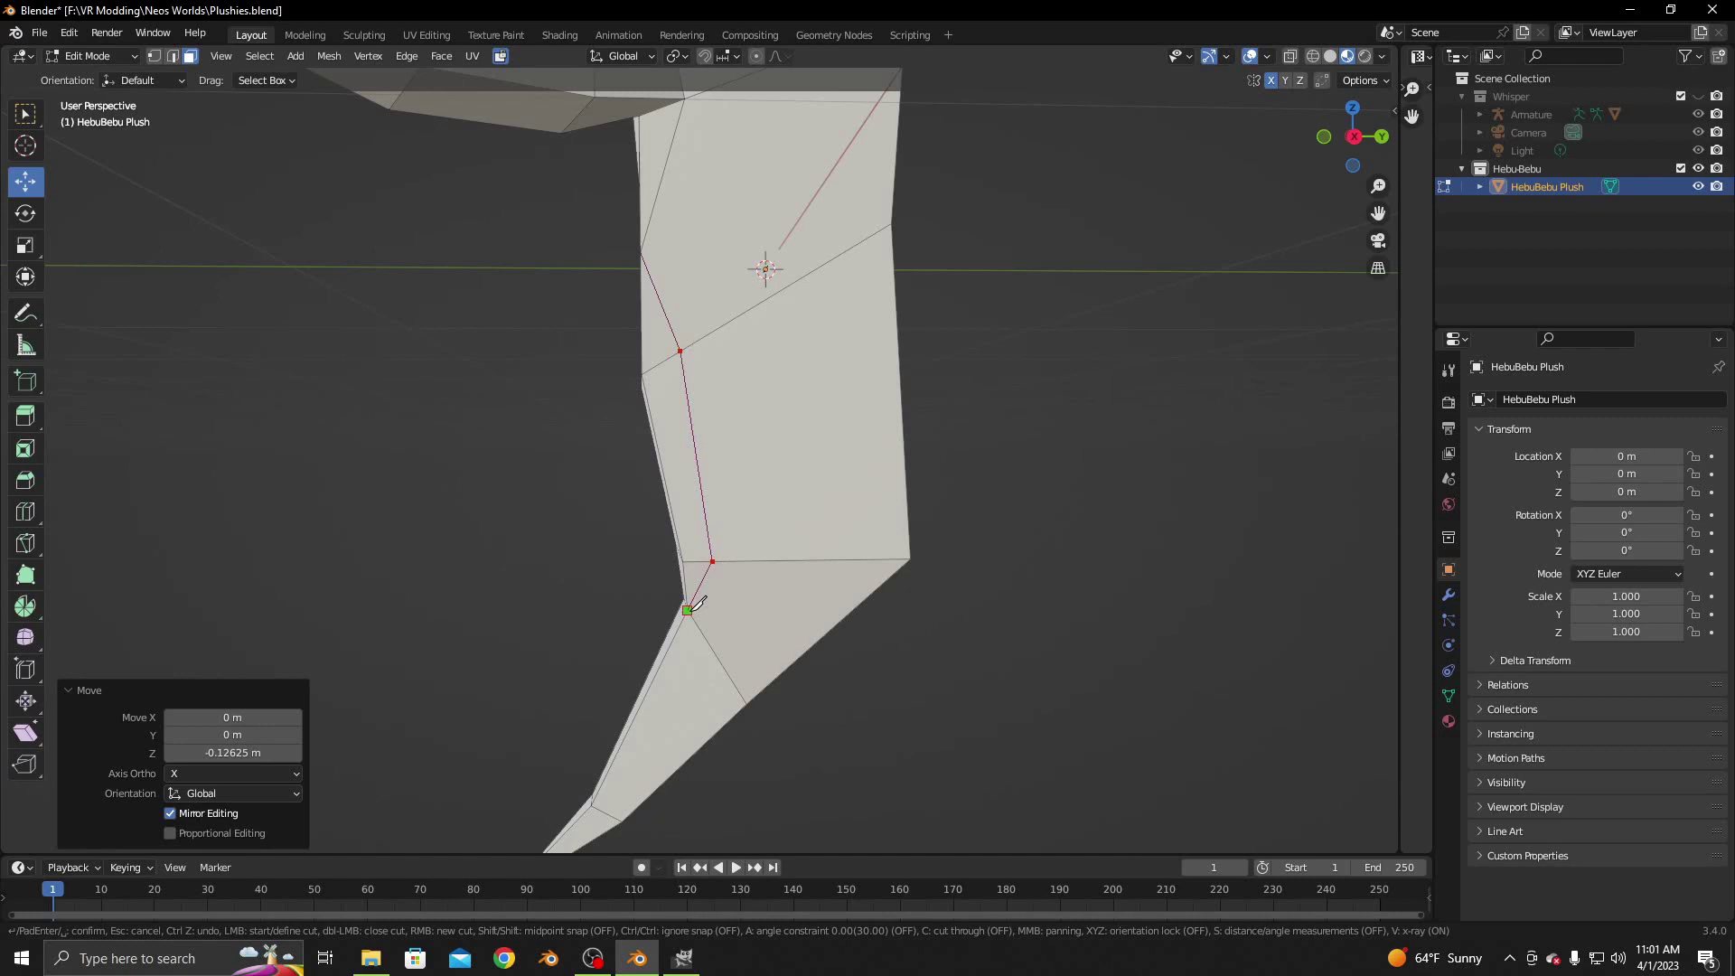
Apply the lower-body knife cut and extrude the newly cut edge into a face
{"action": "key", "text": "Return"}
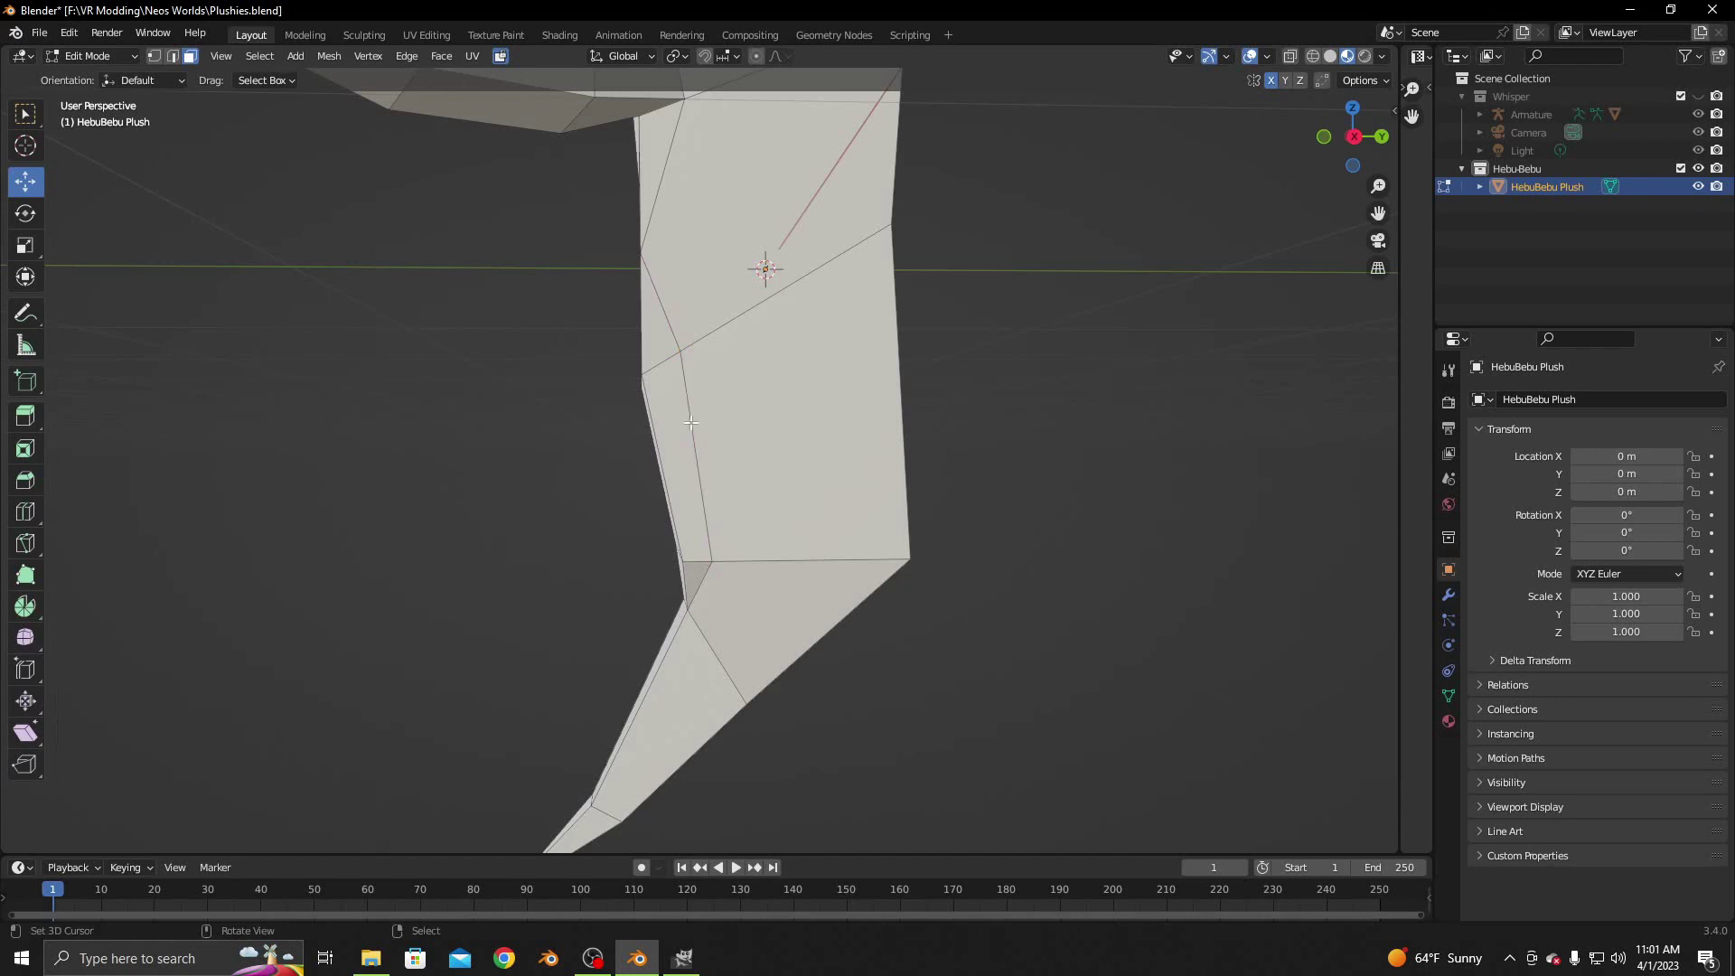
{"action": "left_click", "coordinate": [696, 489]}
{"action": "scroll", "coordinate": [697, 489], "scroll_direction": "down", "scroll_amount": 2}
{"action": "mouse_move", "coordinate": [696, 489]}
{"action": "middle_mouse_down"}
{"action": "mouse_move", "coordinate": [840, 492]}
{"action": "mouse_move", "coordinate": [929, 560]}
{"action": "middle_mouse_up"}
{"action": "key", "text": "e"}
{"action": "left_click", "coordinate": [817, 488]}
{"action": "key", "text": "r"}
{"action": "key", "text": "x"}
{"action": "key", "text": "z"}
{"action": "key", "text": "Escape"}
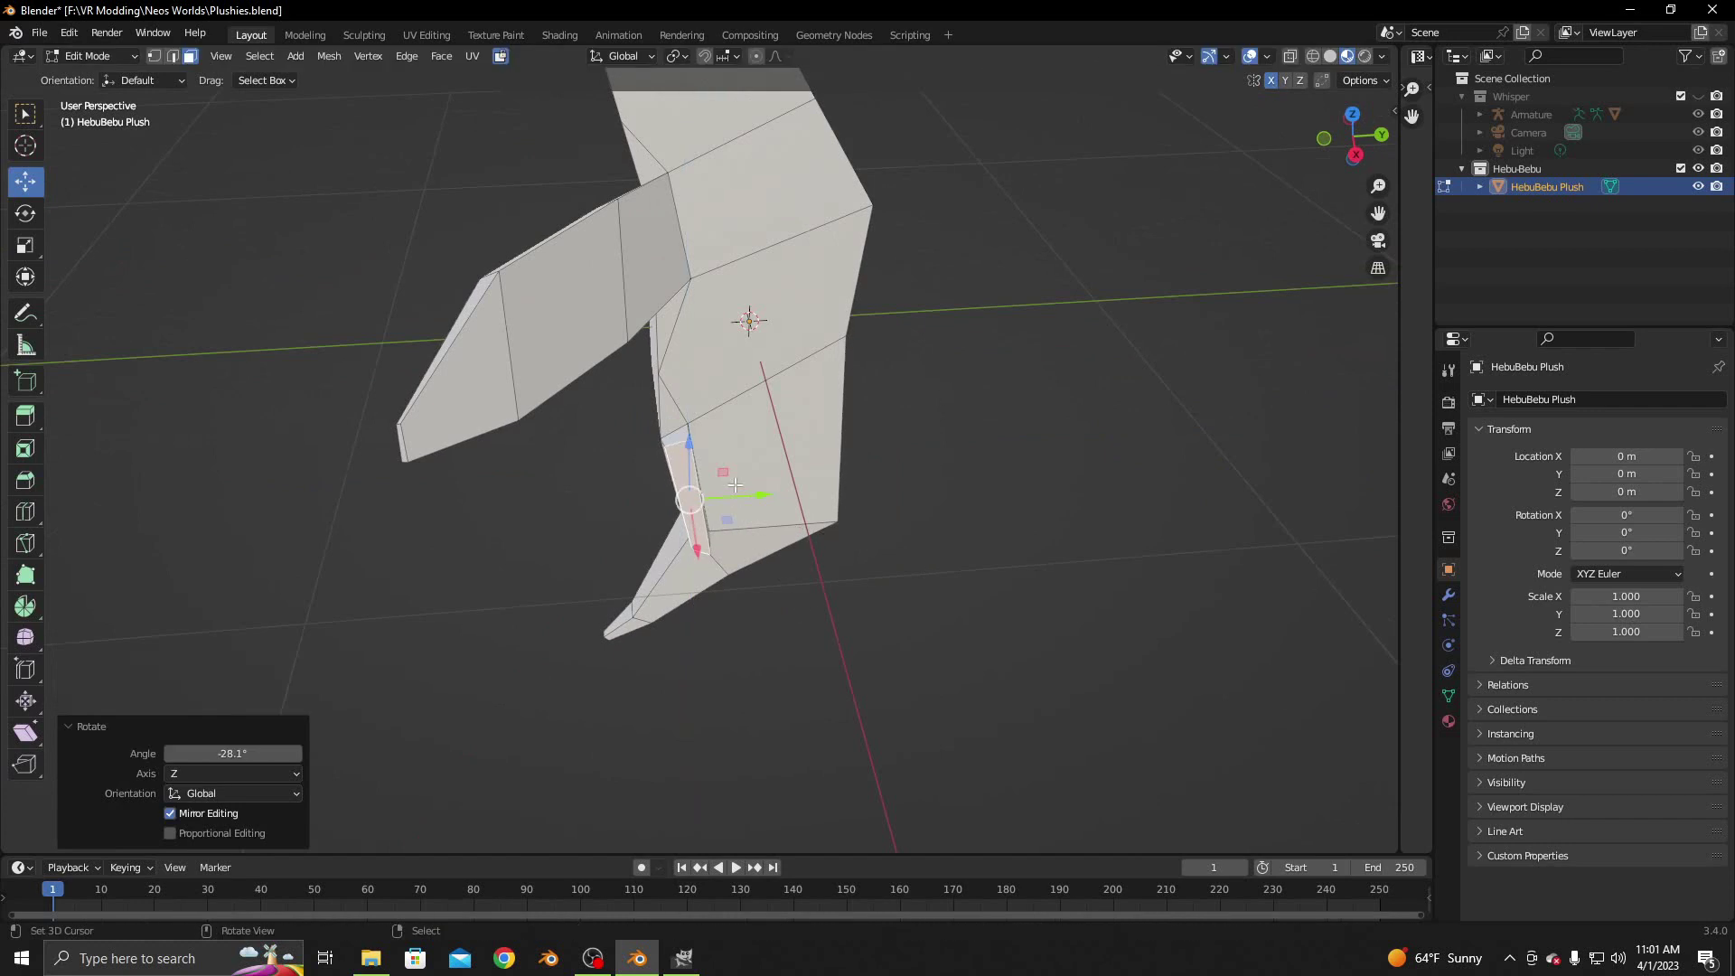
Move the new face along Y and lower it slightly along Z
{"action": "key", "text": "g"}
{"action": "key", "text": "y"}
{"action": "left_click", "coordinate": [730, 494]}
{"action": "middle_click_drag", "start_coordinate": [730, 494], "coordinate": [680, 450]}
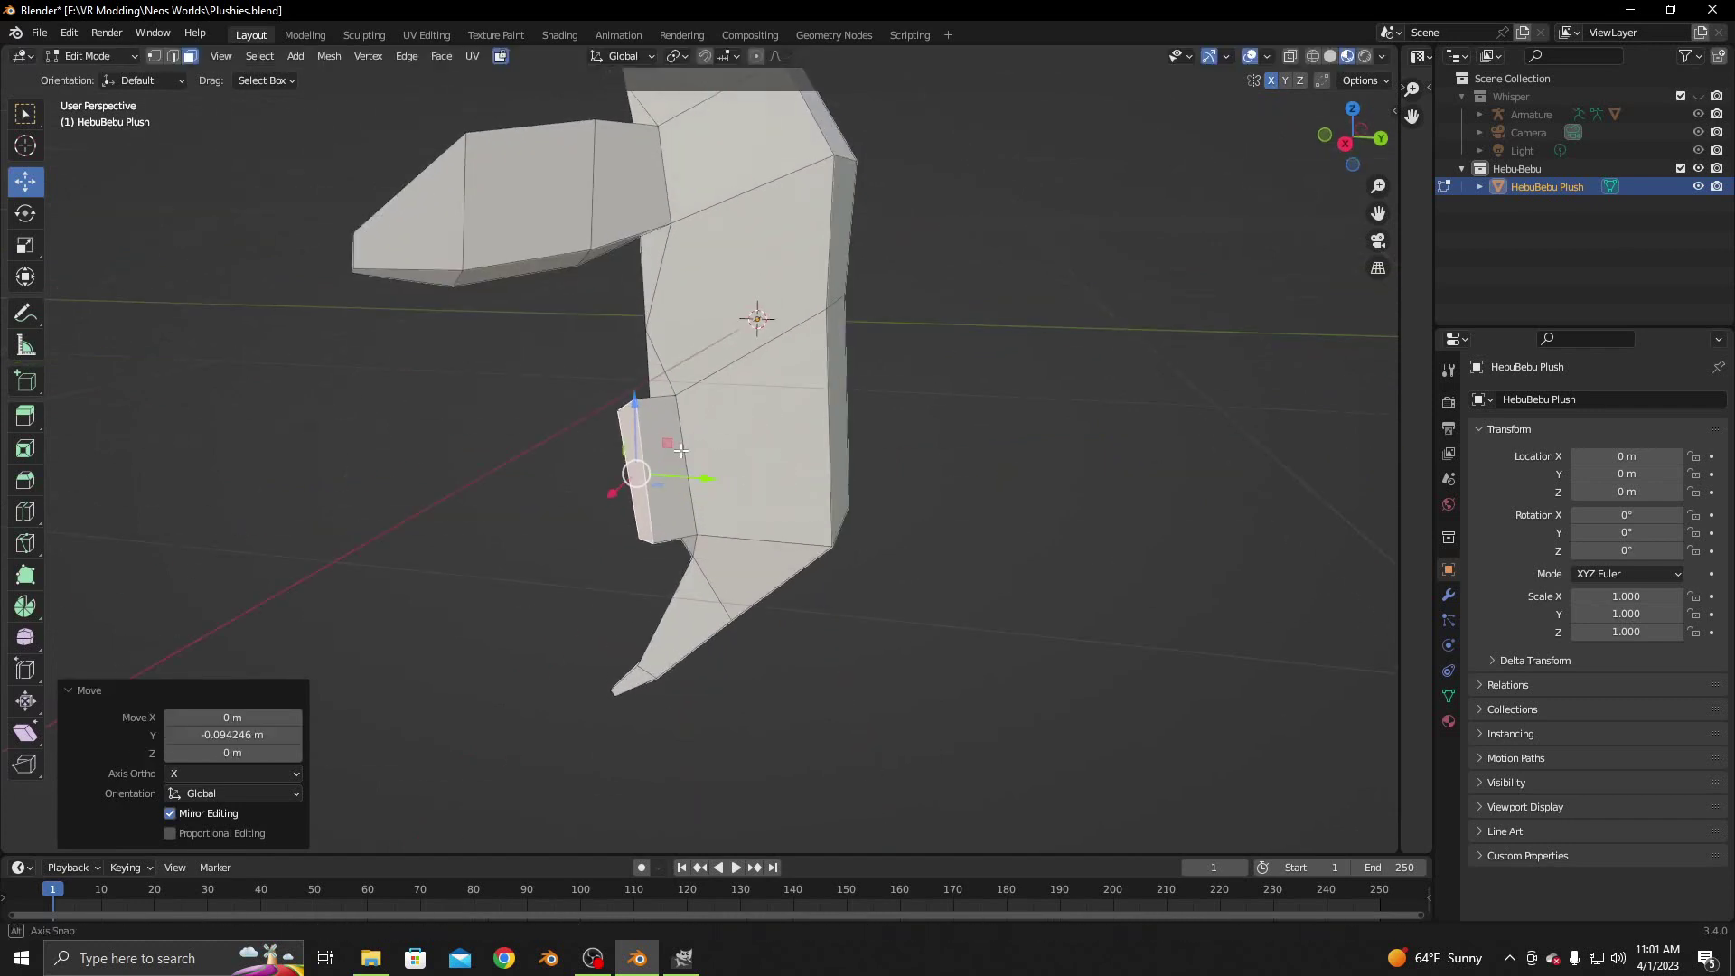
{"action": "key", "text": "g"}
{"action": "key", "text": "z"}
{"action": "left_click", "coordinate": [646, 414]}
Extrude the face 0.168 m into a leg with a smaller, lowered end face
{"action": "key", "text": "e"}
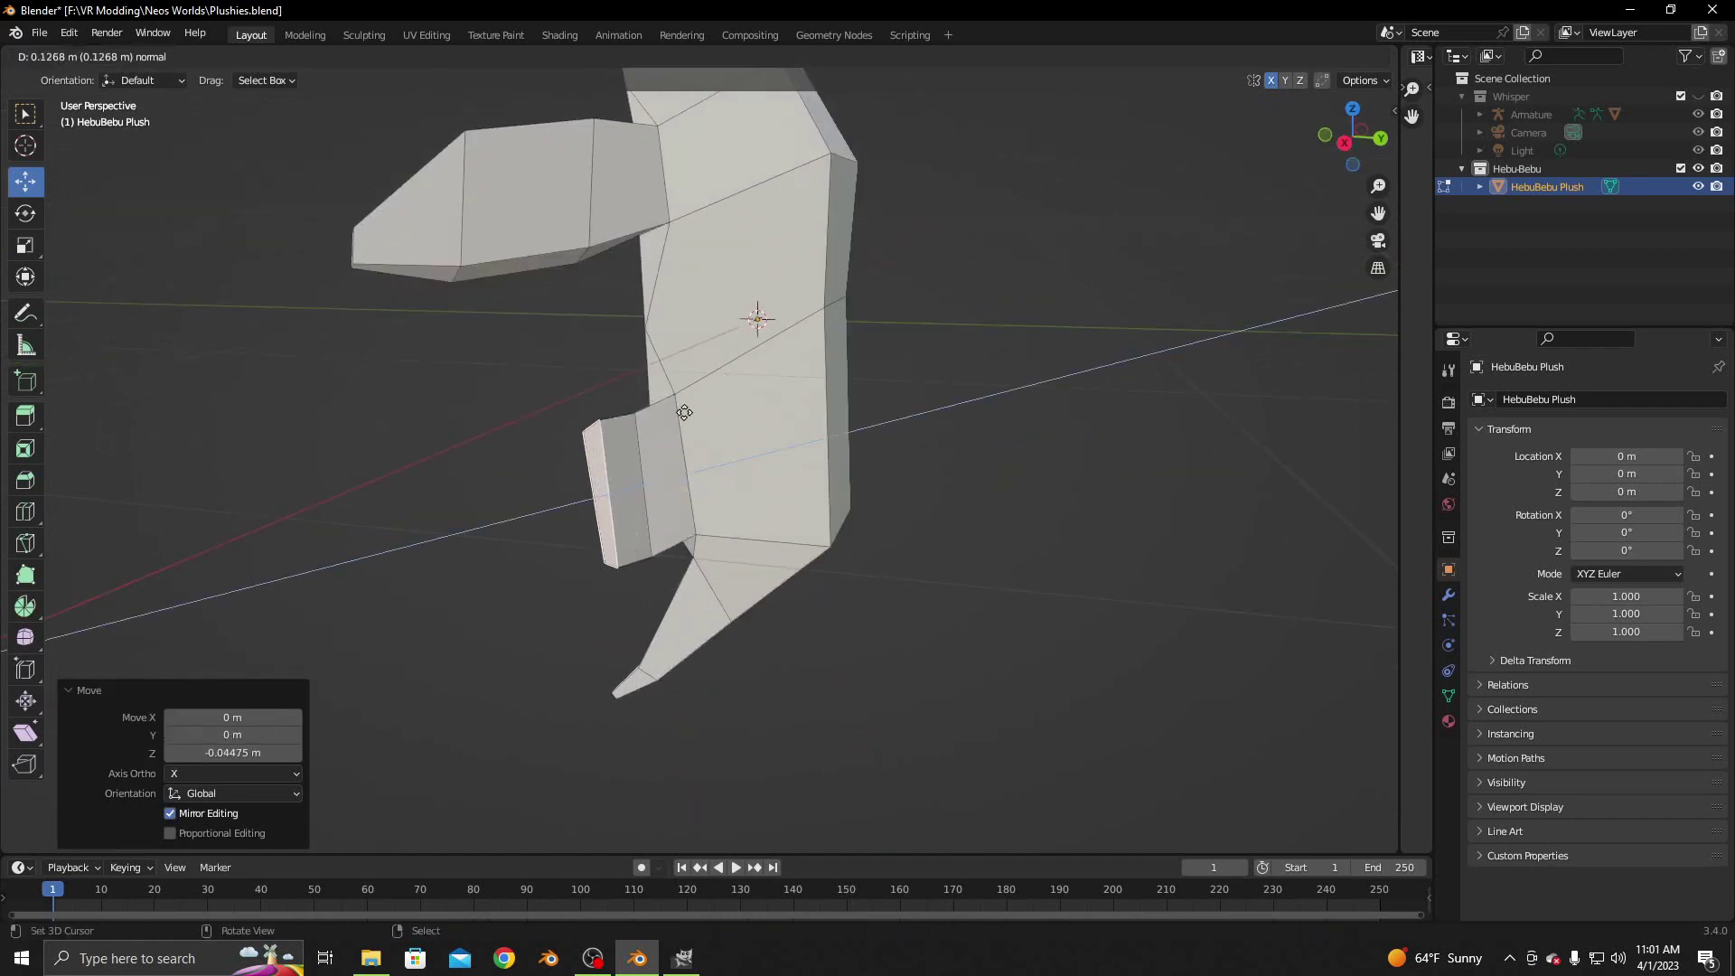
{"action": "left_click", "coordinate": [684, 413]}
{"action": "key", "text": "s"}
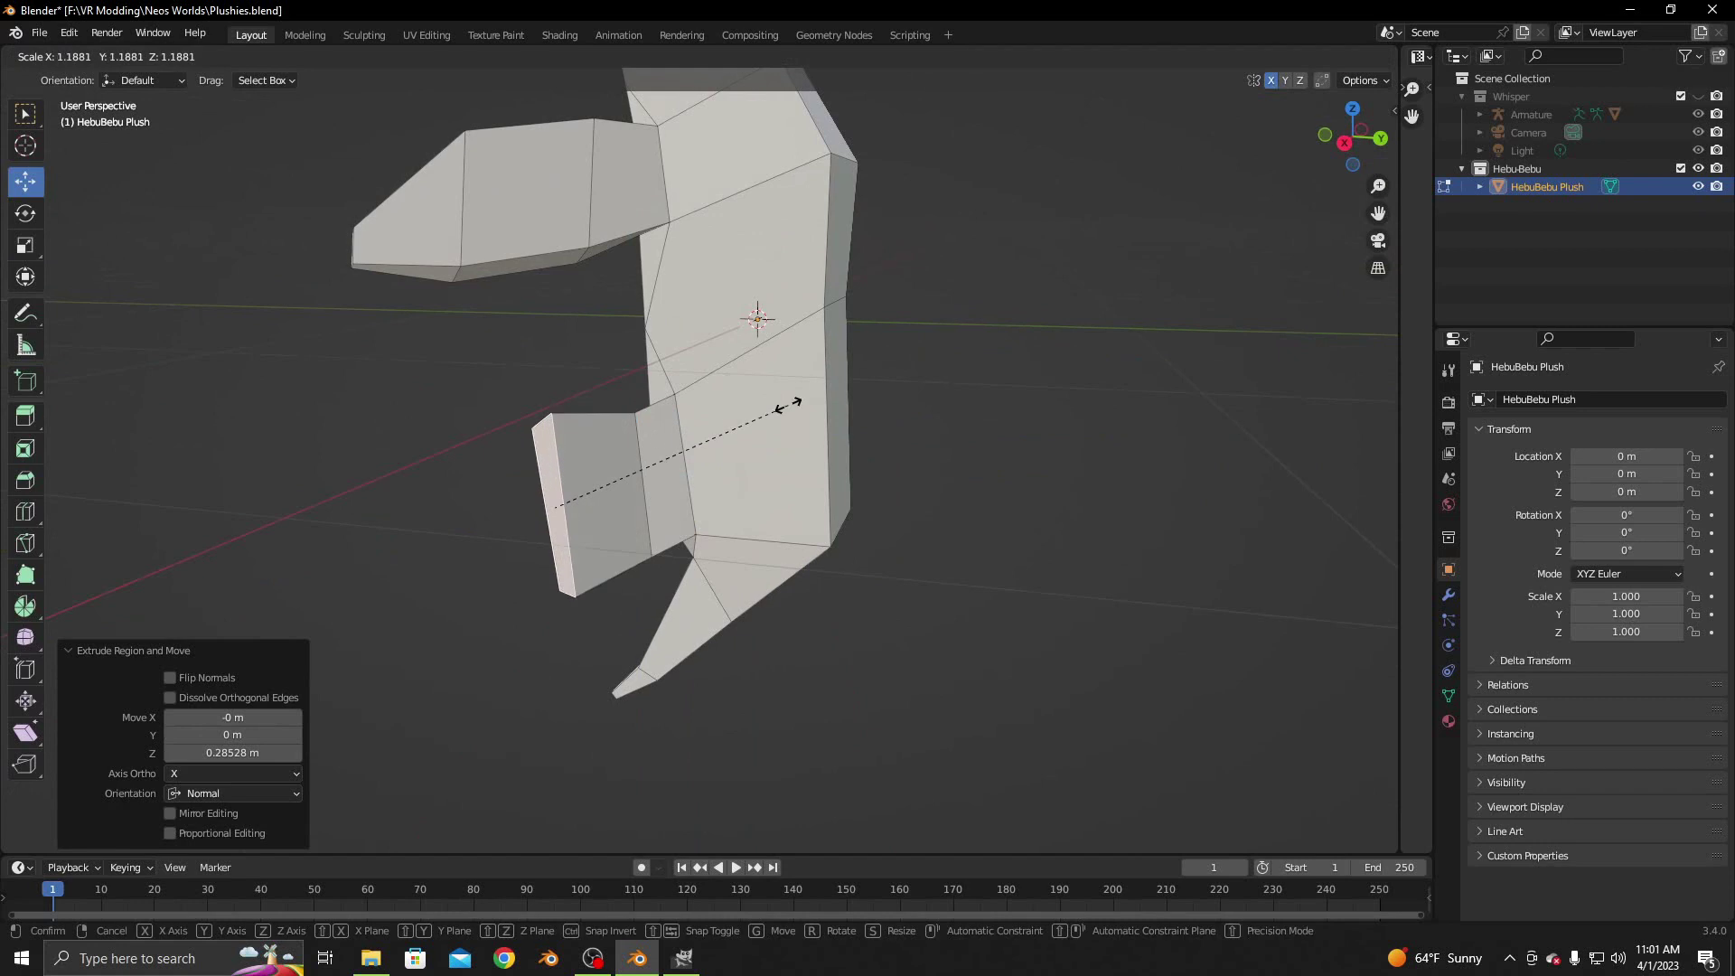
{"action": "left_click", "coordinate": [674, 441]}
{"action": "middle_click_drag", "start_coordinate": [674, 442], "coordinate": [539, 403]}
{"action": "left_click_drag", "start_coordinate": [538, 403], "coordinate": [541, 436]}
{"action": "middle_click_drag", "start_coordinate": [542, 436], "coordinate": [868, 543]}
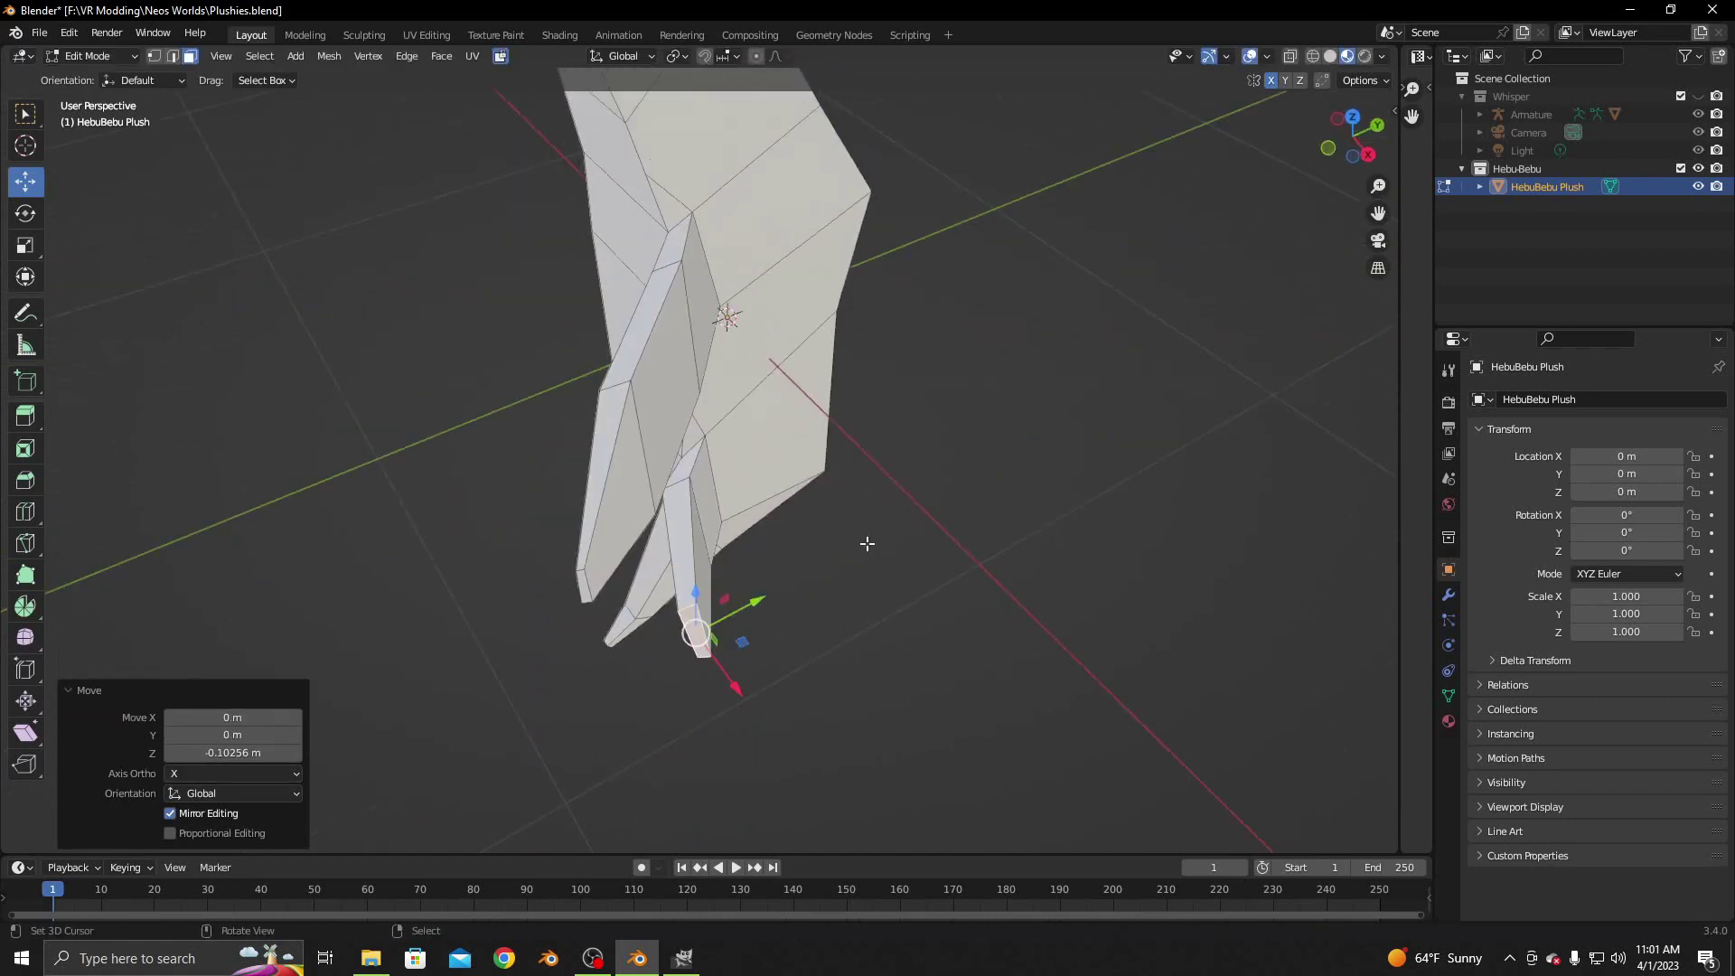
{"action": "left_click_drag", "start_coordinate": [736, 685], "coordinate": [696, 685]}
Shrink the leg tip further, lower it, and shift it −0.111 m along X
{"action": "middle_click_drag", "start_coordinate": [696, 685], "coordinate": [706, 505]}
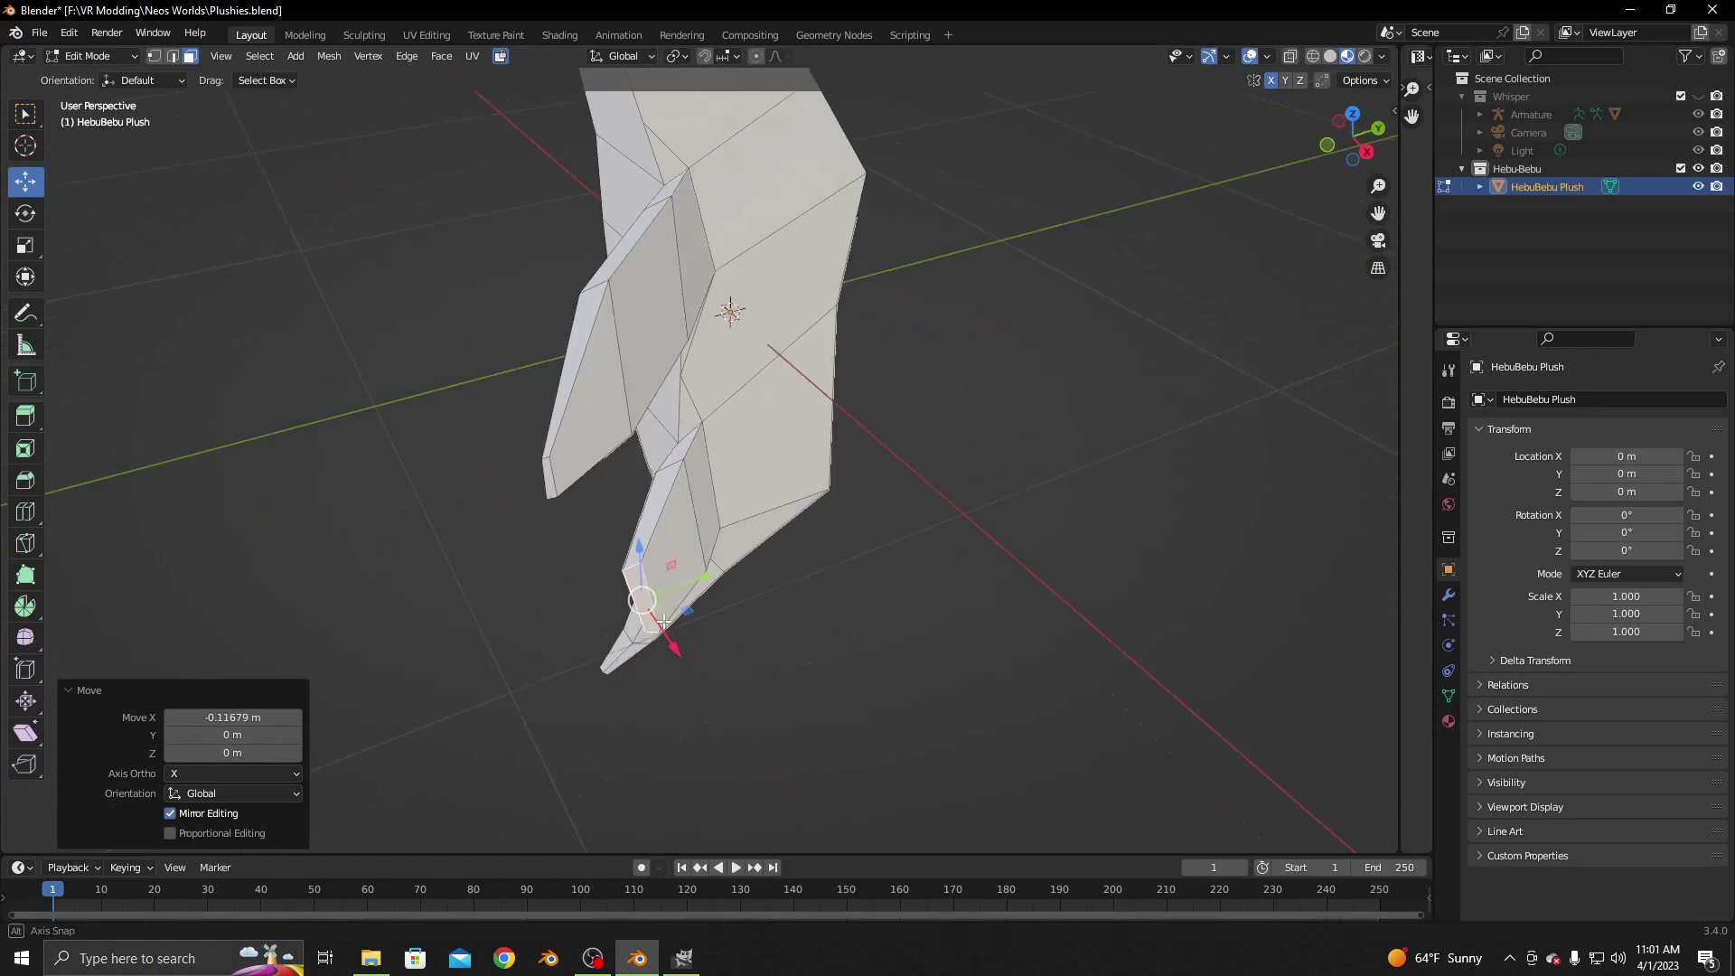
{"action": "key", "text": "s"}
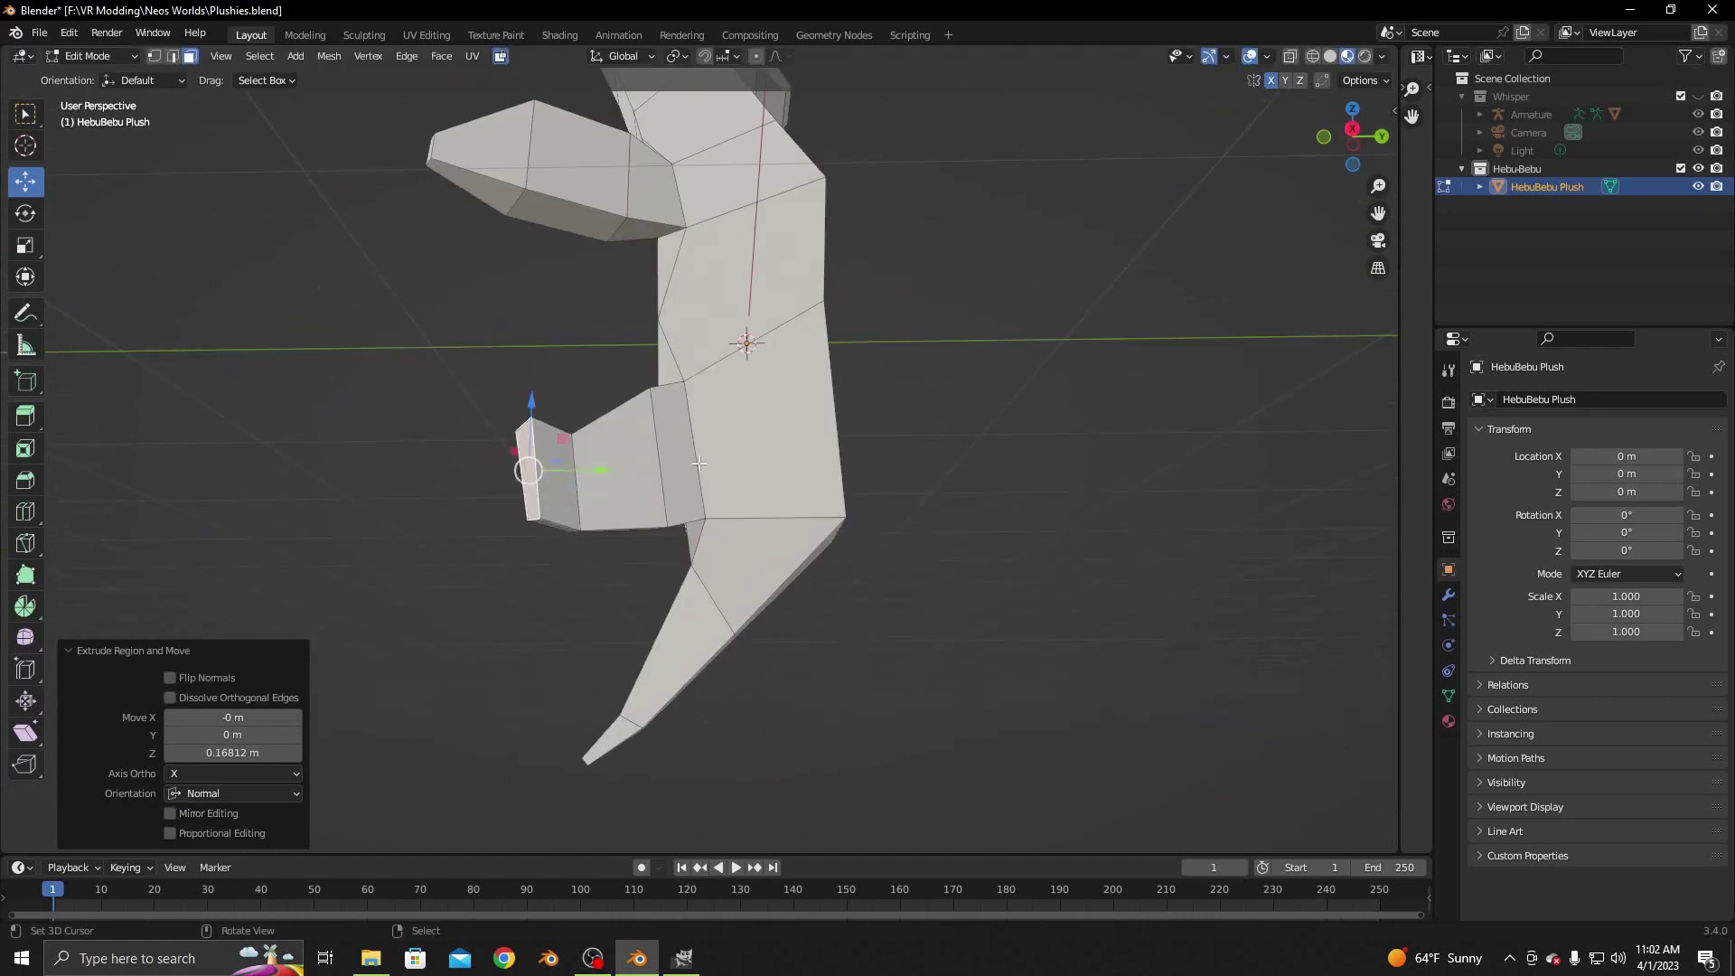
{"action": "left_click", "coordinate": [537, 420]}
{"action": "left_click_drag", "start_coordinate": [537, 420], "coordinate": [541, 461]}
{"action": "middle_click_drag", "start_coordinate": [540, 461], "coordinate": [840, 673]}
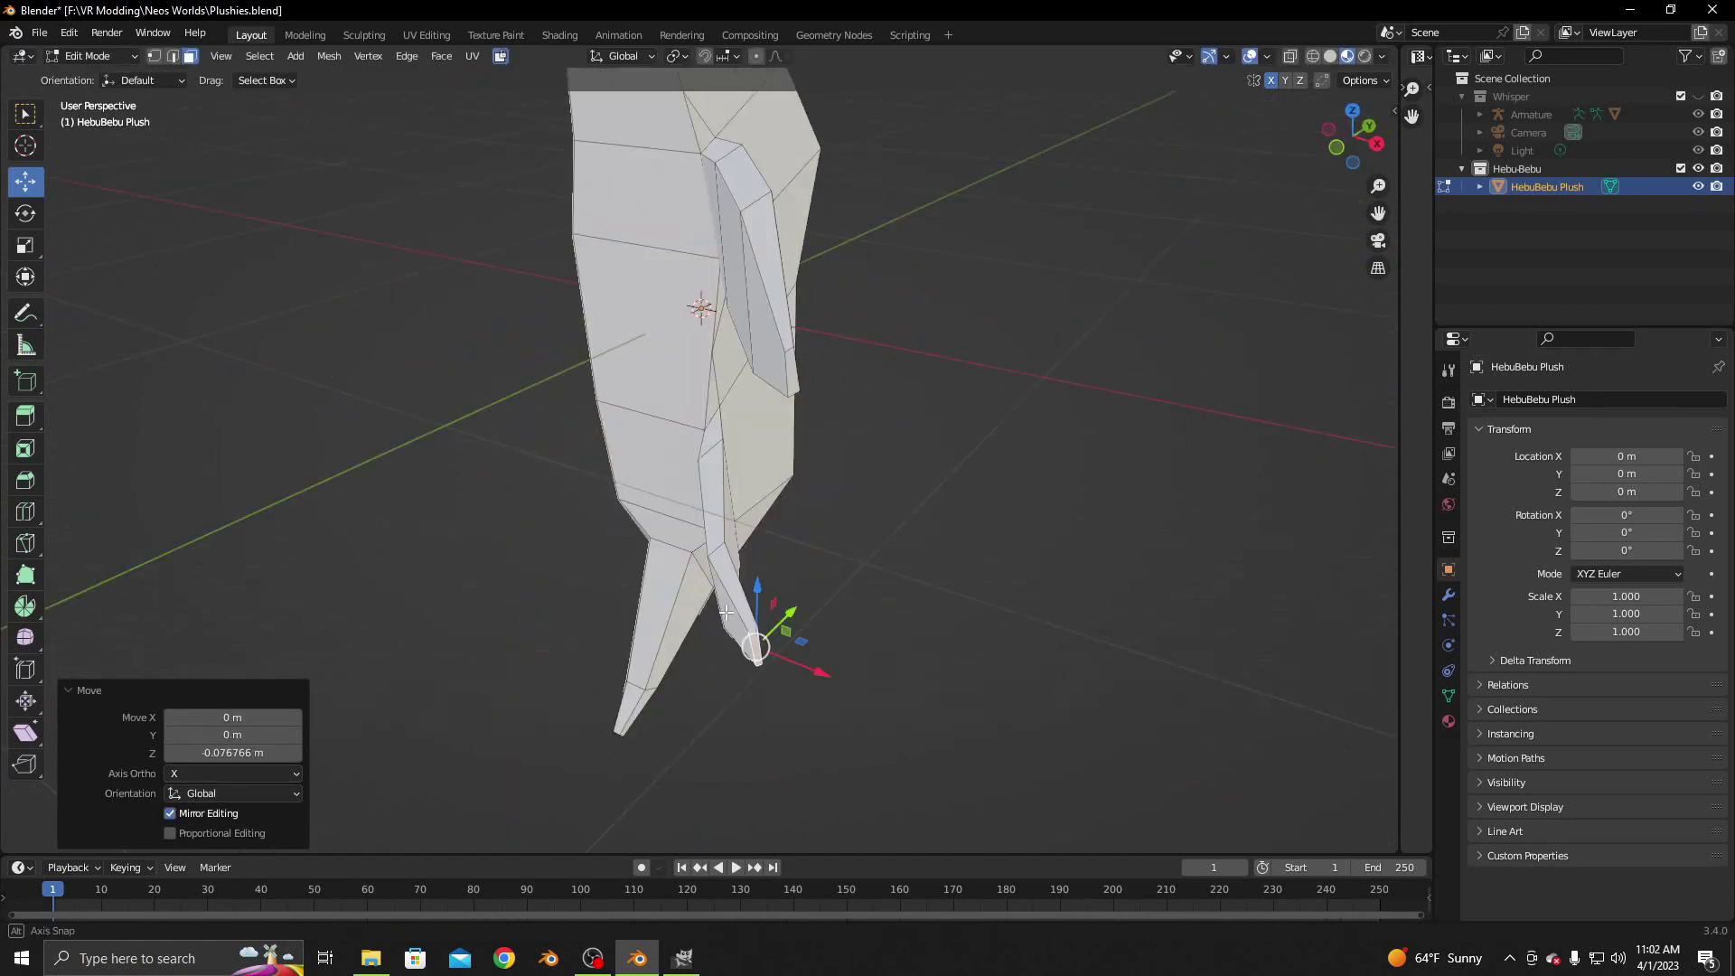
{"action": "left_click_drag", "start_coordinate": [840, 673], "coordinate": [798, 669]}
{"action": "mouse_move", "coordinate": [798, 670]}
{"action": "middle_mouse_down"}
{"action": "mouse_move", "coordinate": [698, 482]}
{"action": "mouse_move", "coordinate": [825, 494]}
{"action": "mouse_move", "coordinate": [718, 515]}
{"action": "mouse_move", "coordinate": [718, 547]}
{"action": "middle_mouse_up"}
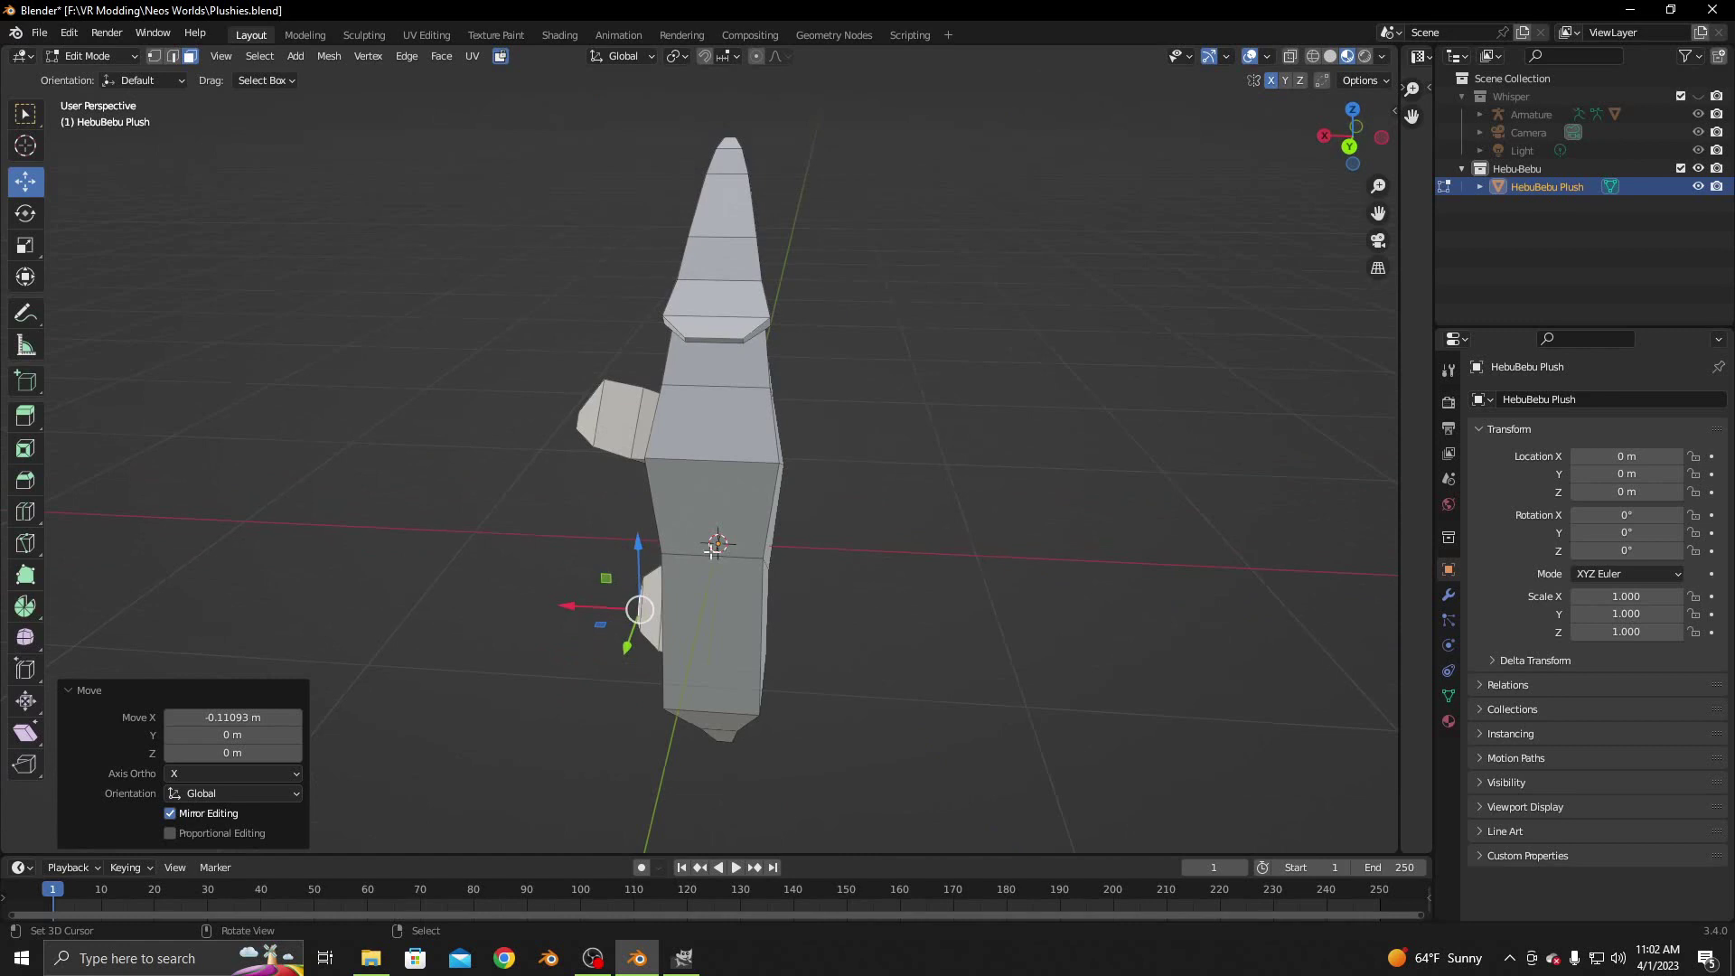
In edge select, widen an edge loop around the lower body to 1.24 along X
{"action": "left_click", "coordinate": [726, 557]}
{"action": "left_click", "coordinate": [173, 60]}
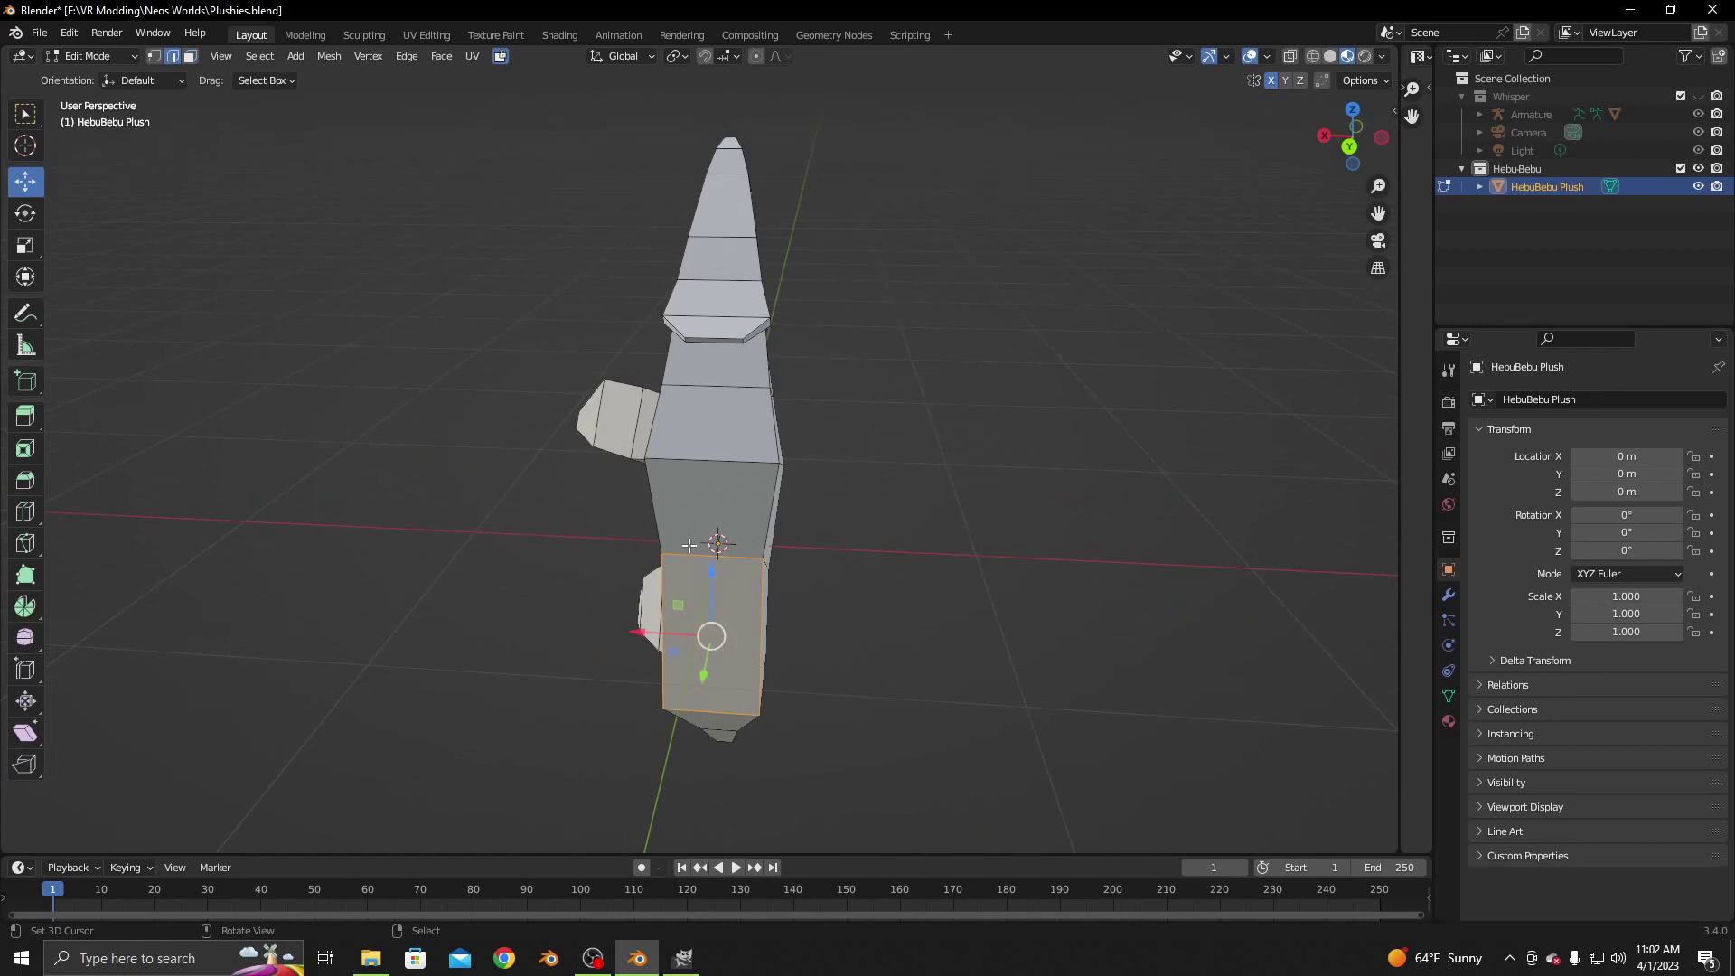
{"action": "left_click", "coordinate": [688, 549], "text": "alt"}
{"action": "key", "text": "s"}
{"action": "key", "text": "x"}
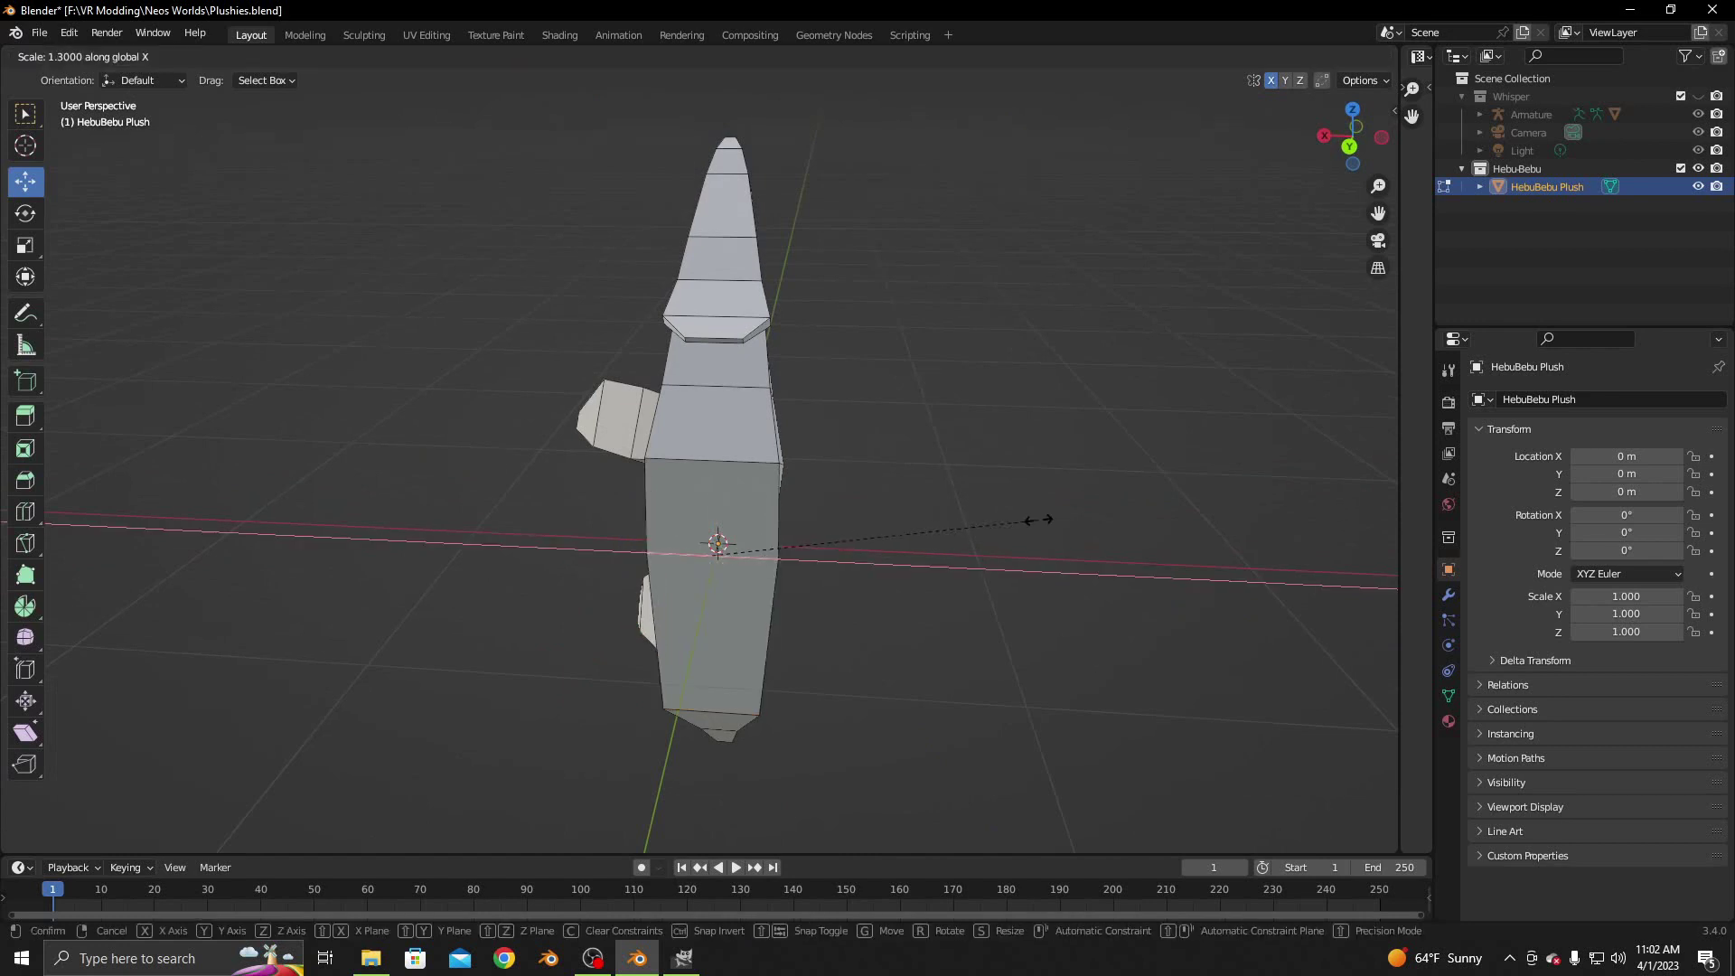
{"action": "left_click", "coordinate": [1026, 517]}
{"action": "mouse_move", "coordinate": [1022, 515]}
{"action": "middle_mouse_down"}
{"action": "mouse_move", "coordinate": [904, 517]}
{"action": "mouse_move", "coordinate": [762, 631]}
{"action": "middle_mouse_up"}
Narrow the bottom edge loop to 0.700 along X, shift it back and lower it
{"action": "left_click", "coordinate": [769, 645], "text": "alt"}
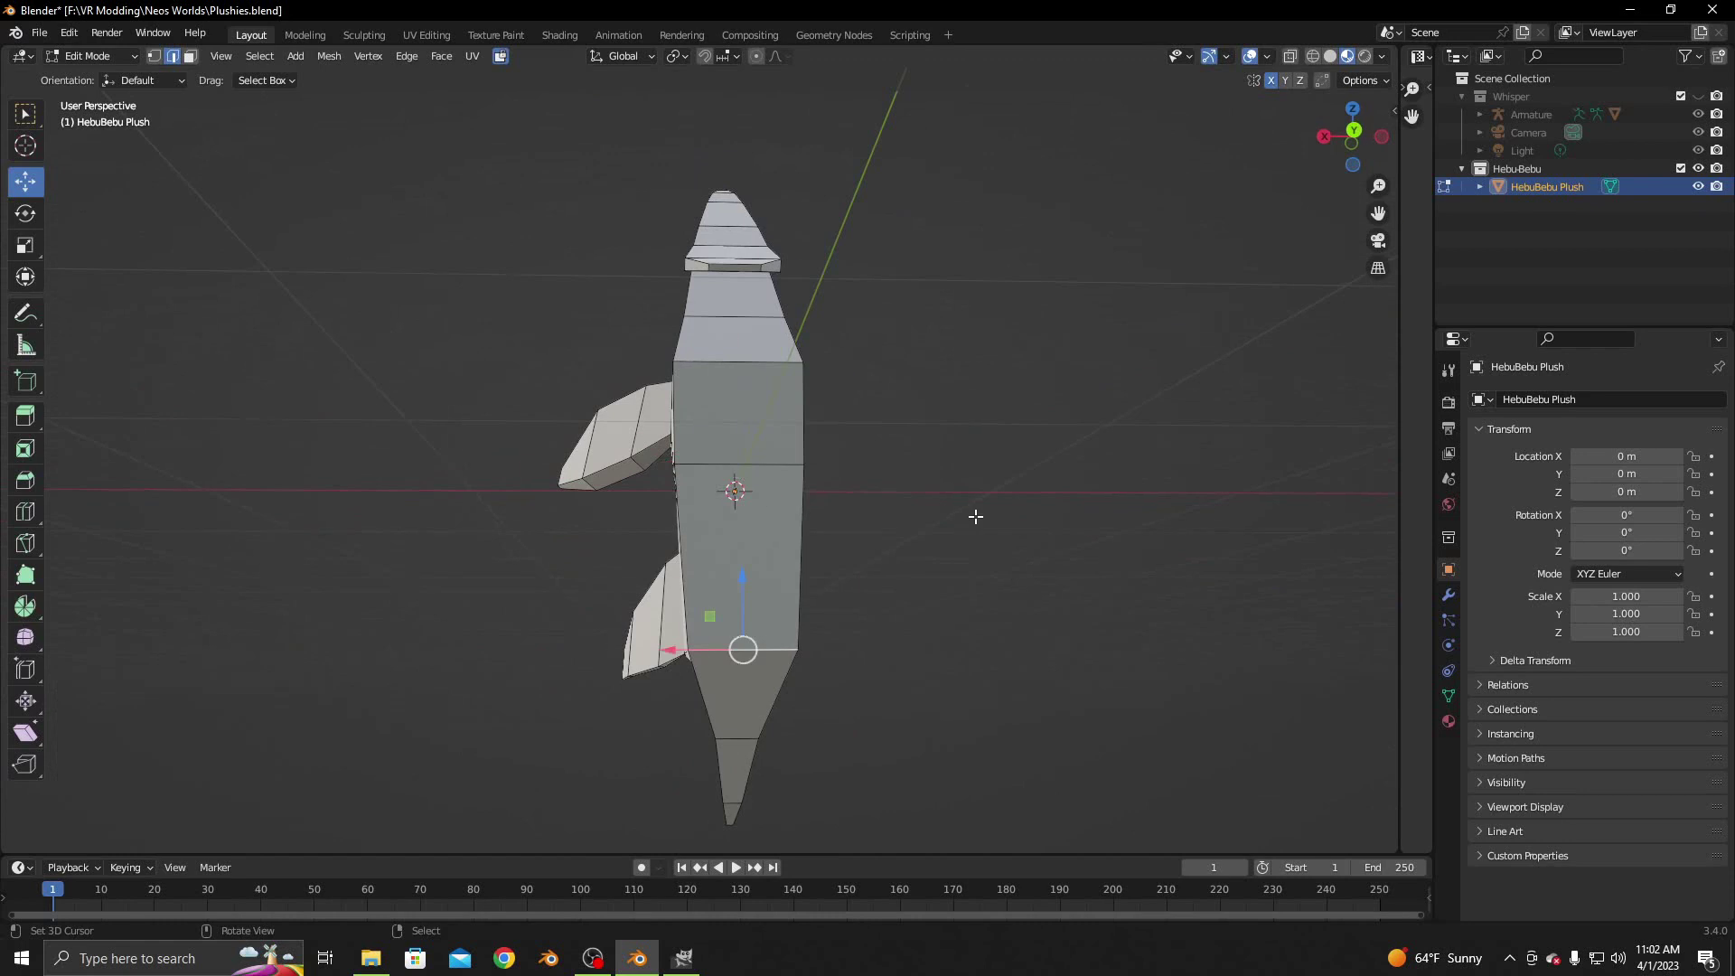
{"action": "key", "text": "s"}
{"action": "key", "text": "x"}
{"action": "left_click", "coordinate": [761, 572]}
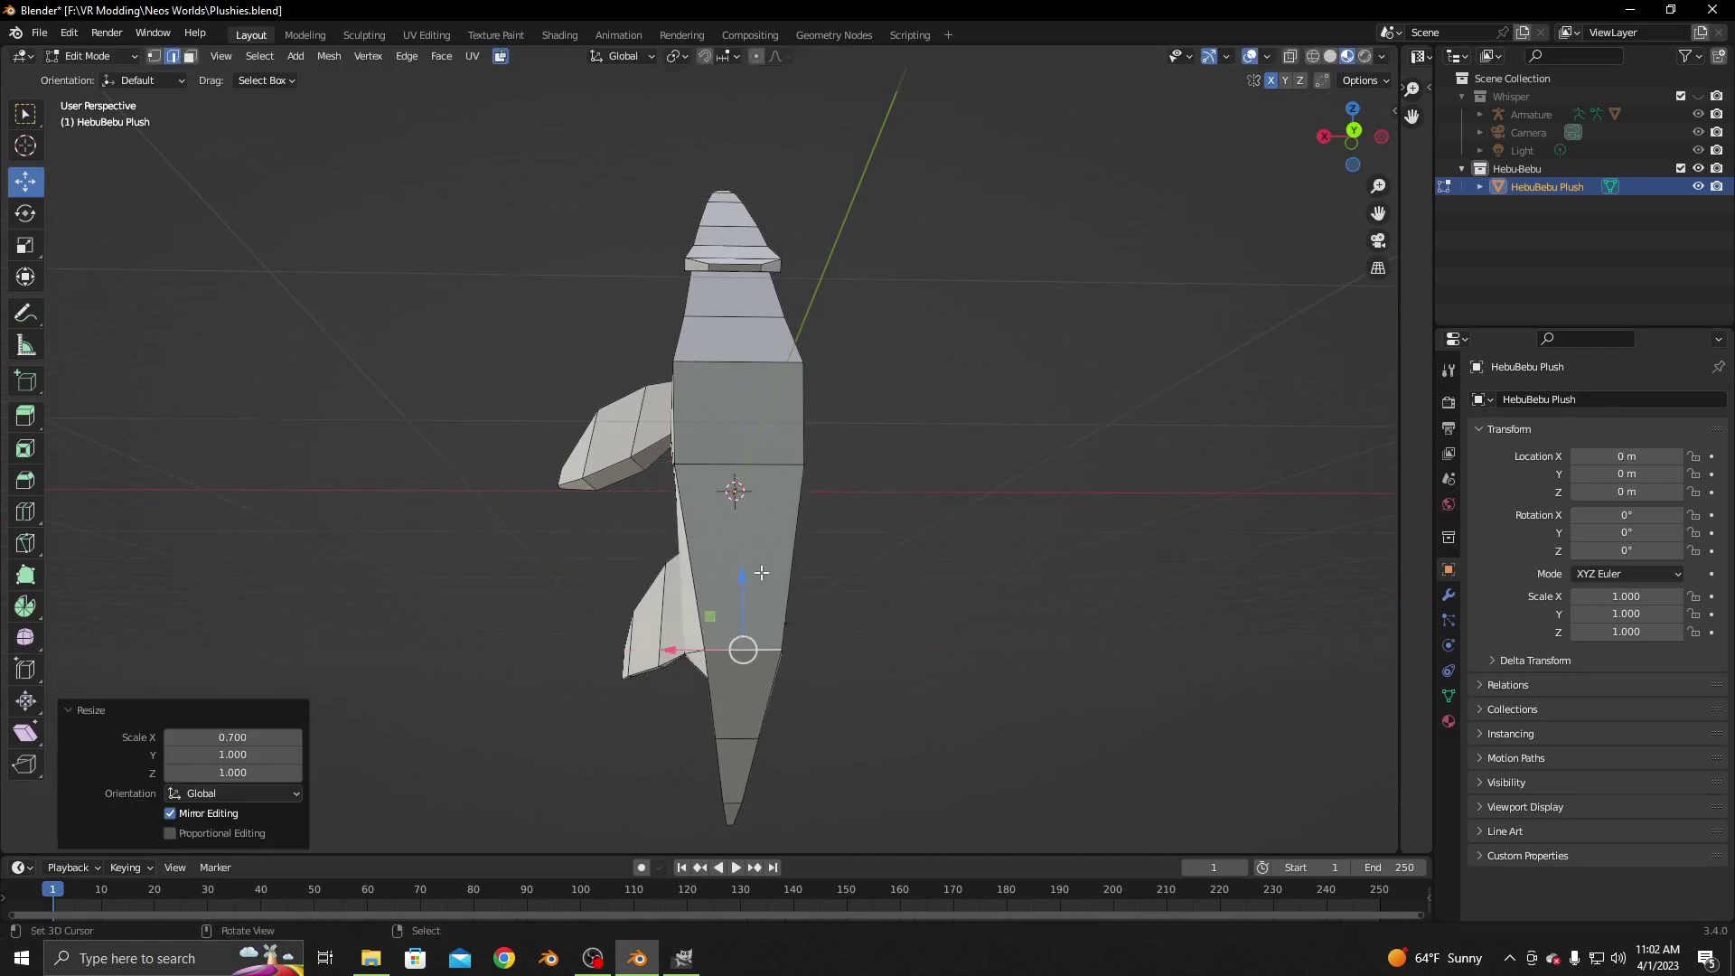
{"action": "middle_click_drag", "start_coordinate": [762, 572], "coordinate": [937, 588]}
{"action": "key", "text": "g"}
{"action": "key", "text": "y"}
{"action": "left_click", "coordinate": [860, 597]}
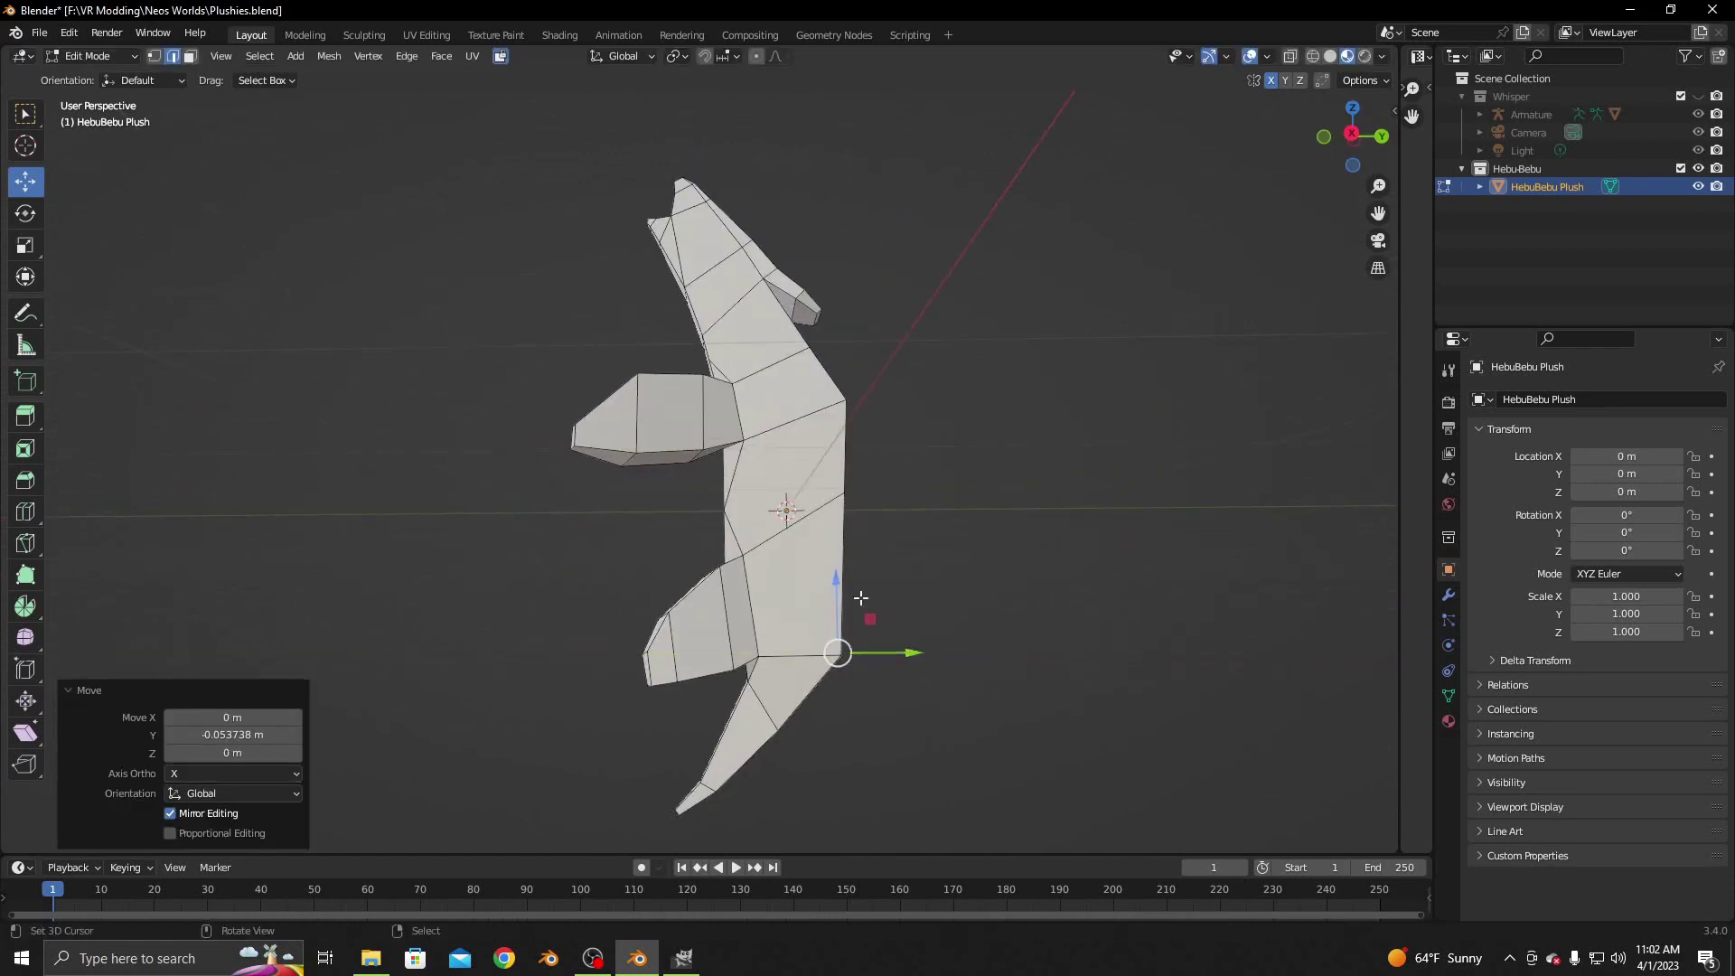
{"action": "key", "text": "g"}
{"action": "key", "text": "z"}
{"action": "left_click", "coordinate": [897, 697]}
Lower the bottom loop slightly more, then pull a side edge down and along Y
{"action": "key", "text": "g"}
{"action": "key", "text": "y"}
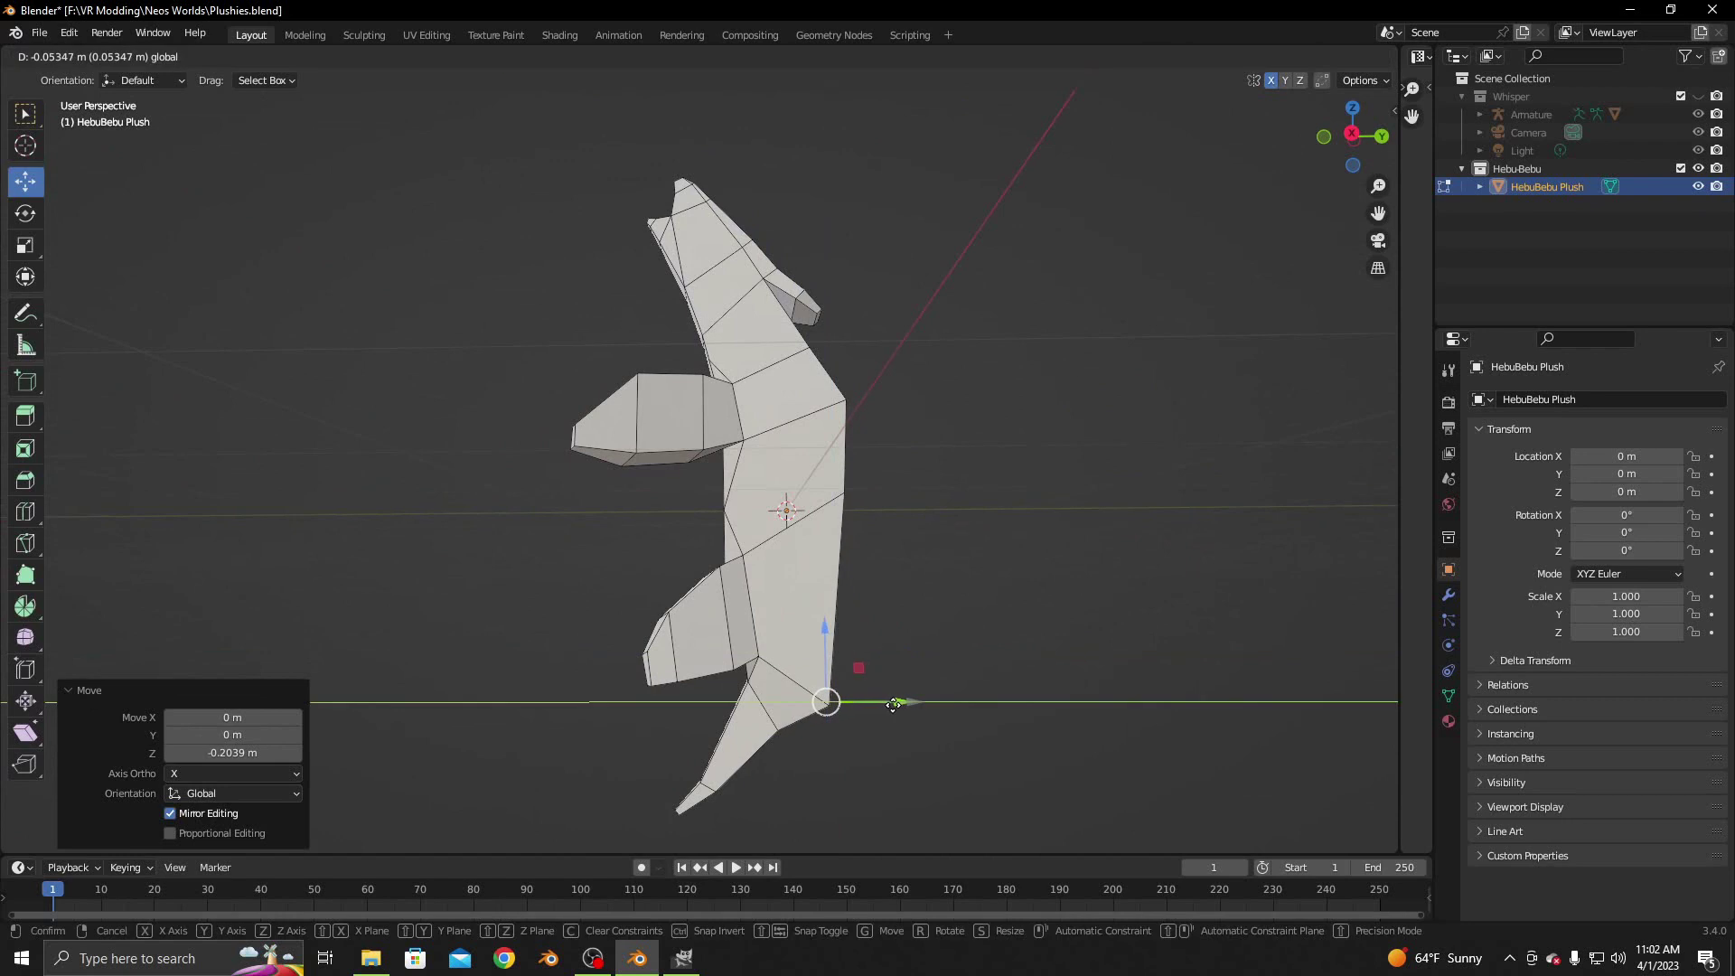
{"action": "key", "text": "Escape"}
{"action": "key", "text": "g"}
{"action": "key", "text": "z"}
{"action": "left_click", "coordinate": [890, 700]}
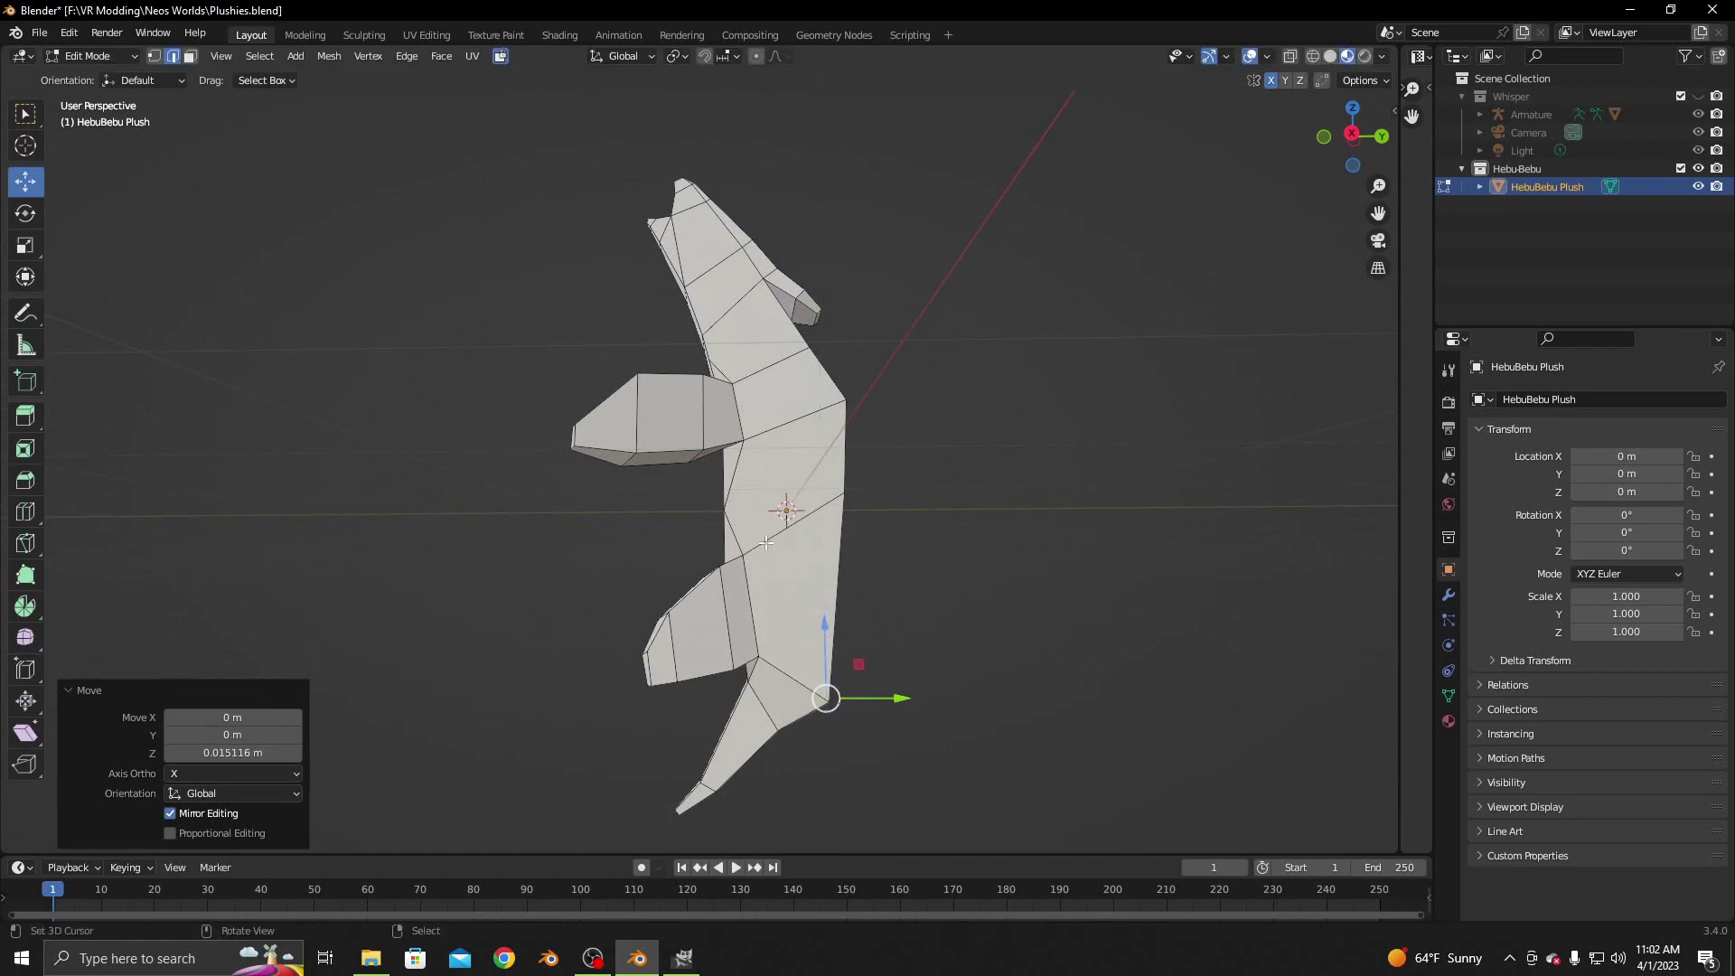
{"action": "mouse_move", "coordinate": [890, 700]}
{"action": "middle_mouse_down"}
{"action": "mouse_move", "coordinate": [624, 559]}
{"action": "mouse_move", "coordinate": [761, 542]}
{"action": "mouse_move", "coordinate": [850, 496]}
{"action": "middle_mouse_up"}
{"action": "key", "text": "alt+a"}
{"action": "left_click", "coordinate": [844, 485]}
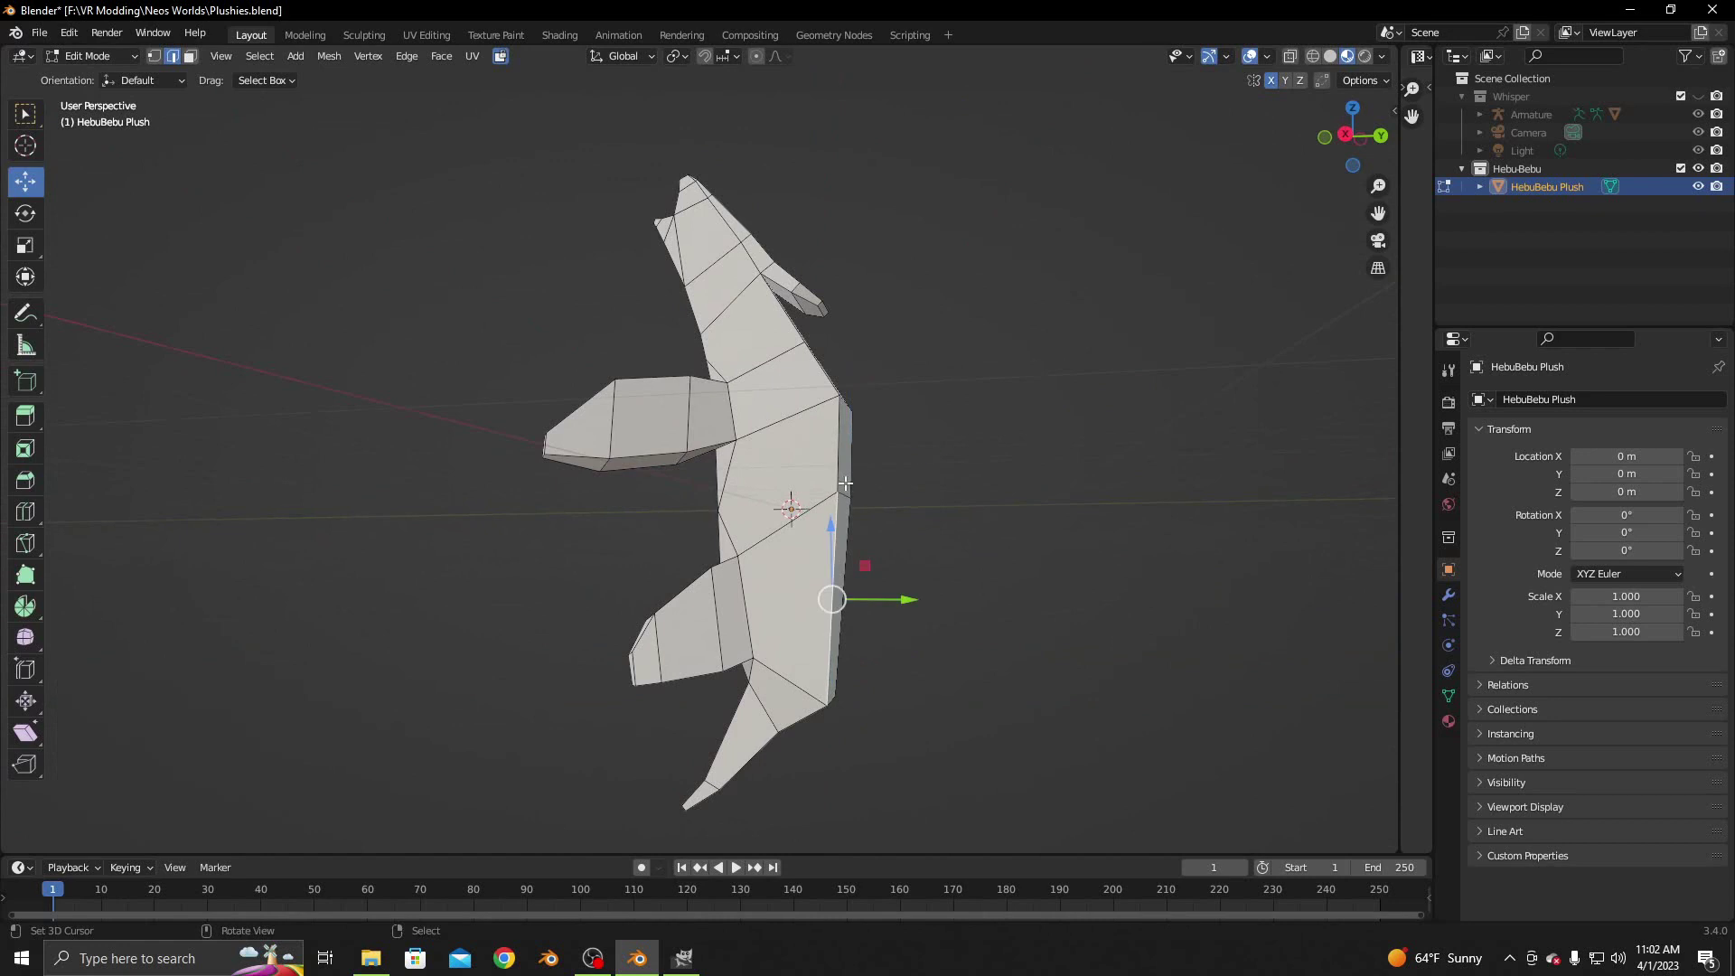
{"action": "left_click_drag", "start_coordinate": [854, 434], "coordinate": [848, 529]}
{"action": "left_click_drag", "start_coordinate": [910, 586], "coordinate": [906, 587]}
{"action": "middle_click_drag", "start_coordinate": [906, 588], "coordinate": [1080, 574]}
Select the whole mesh and symmetrize it from +X to -X
{"action": "key", "text": "a"}
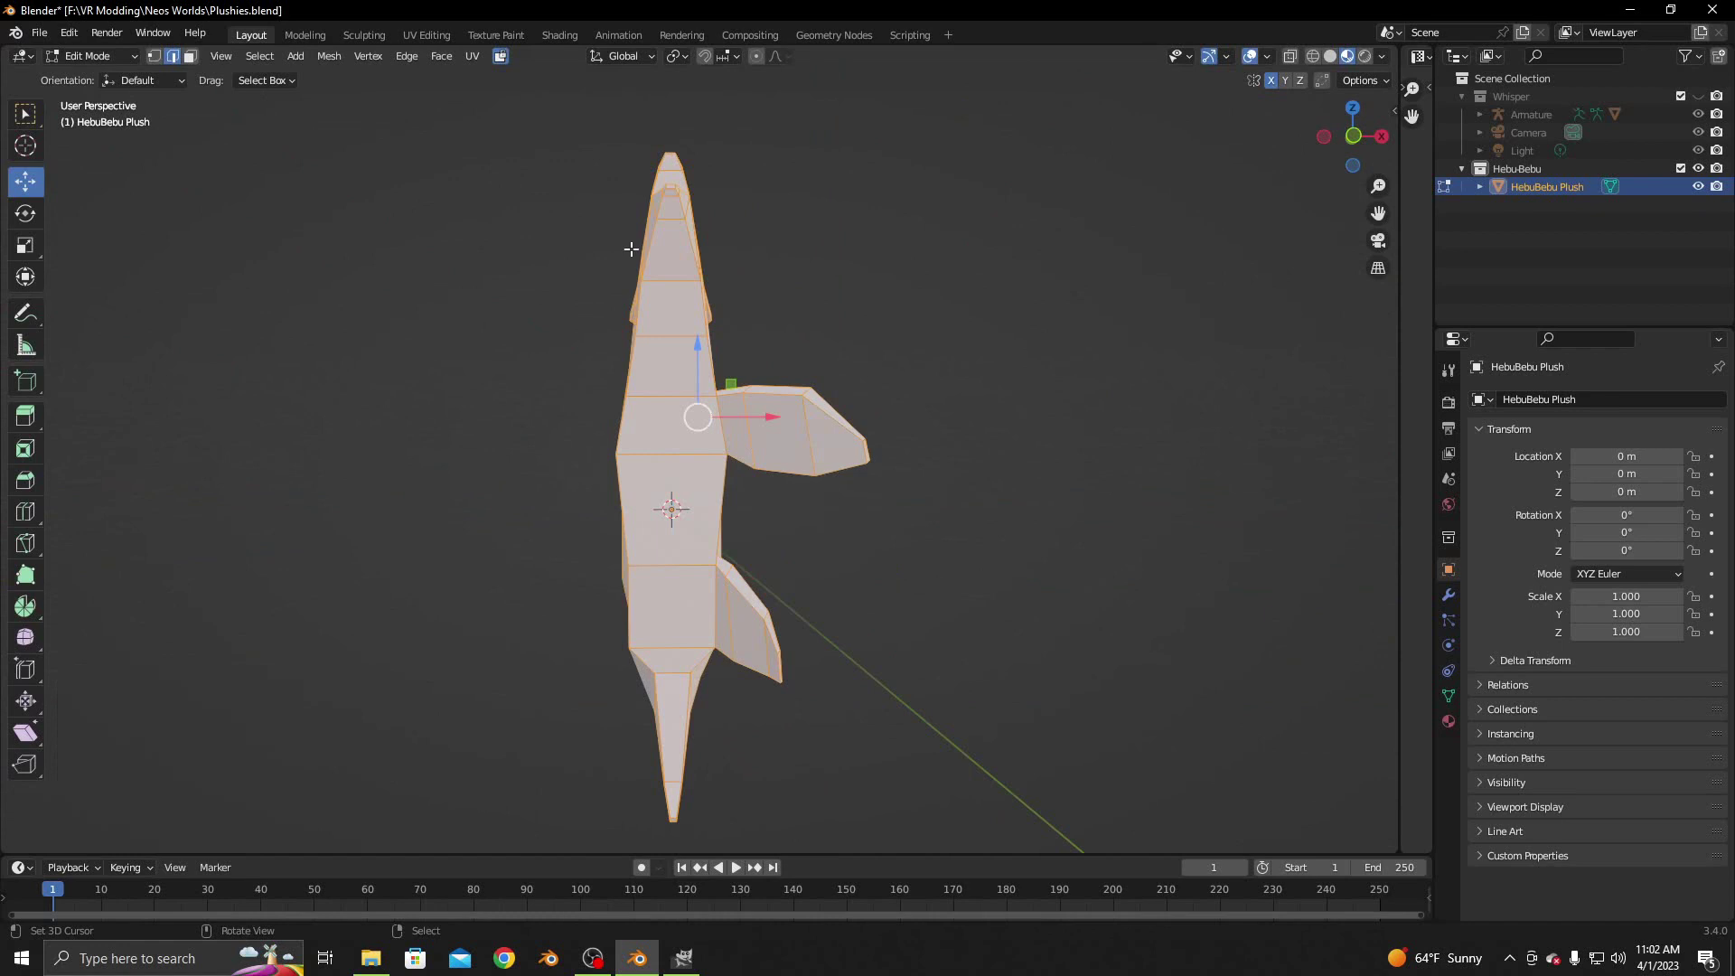
{"action": "left_click", "coordinate": [330, 56]}
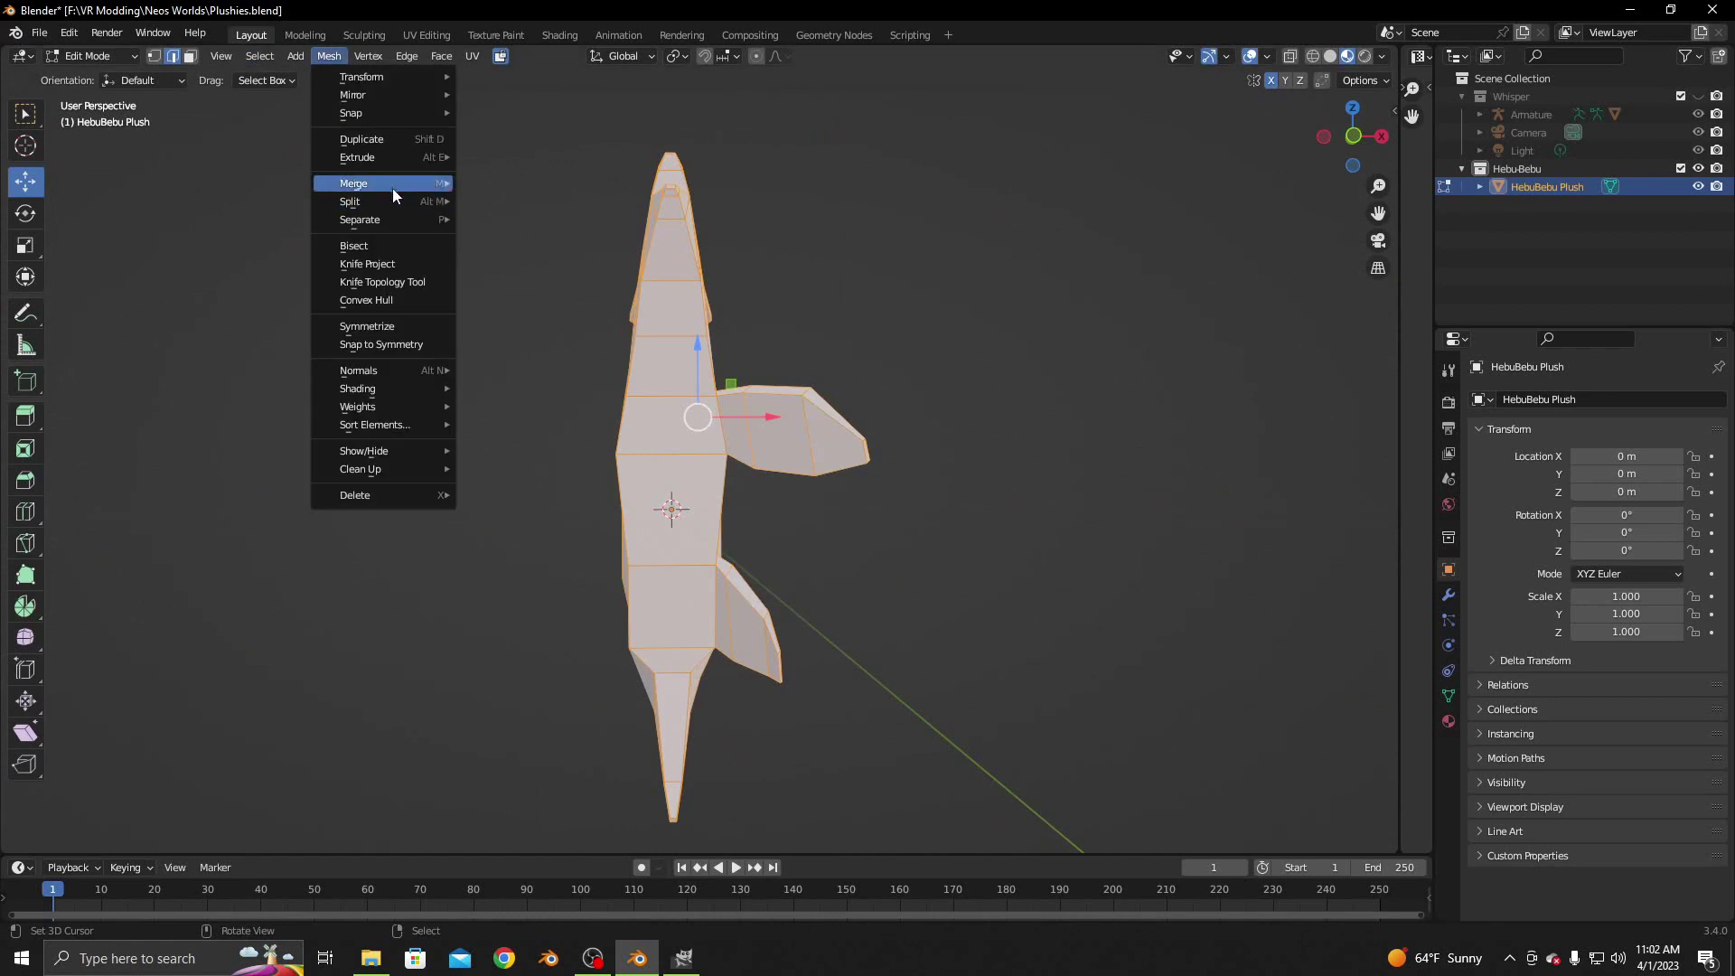
{"action": "left_click", "coordinate": [393, 330]}
{"action": "left_click", "coordinate": [208, 813]}
{"action": "left_click", "coordinate": [214, 772]}
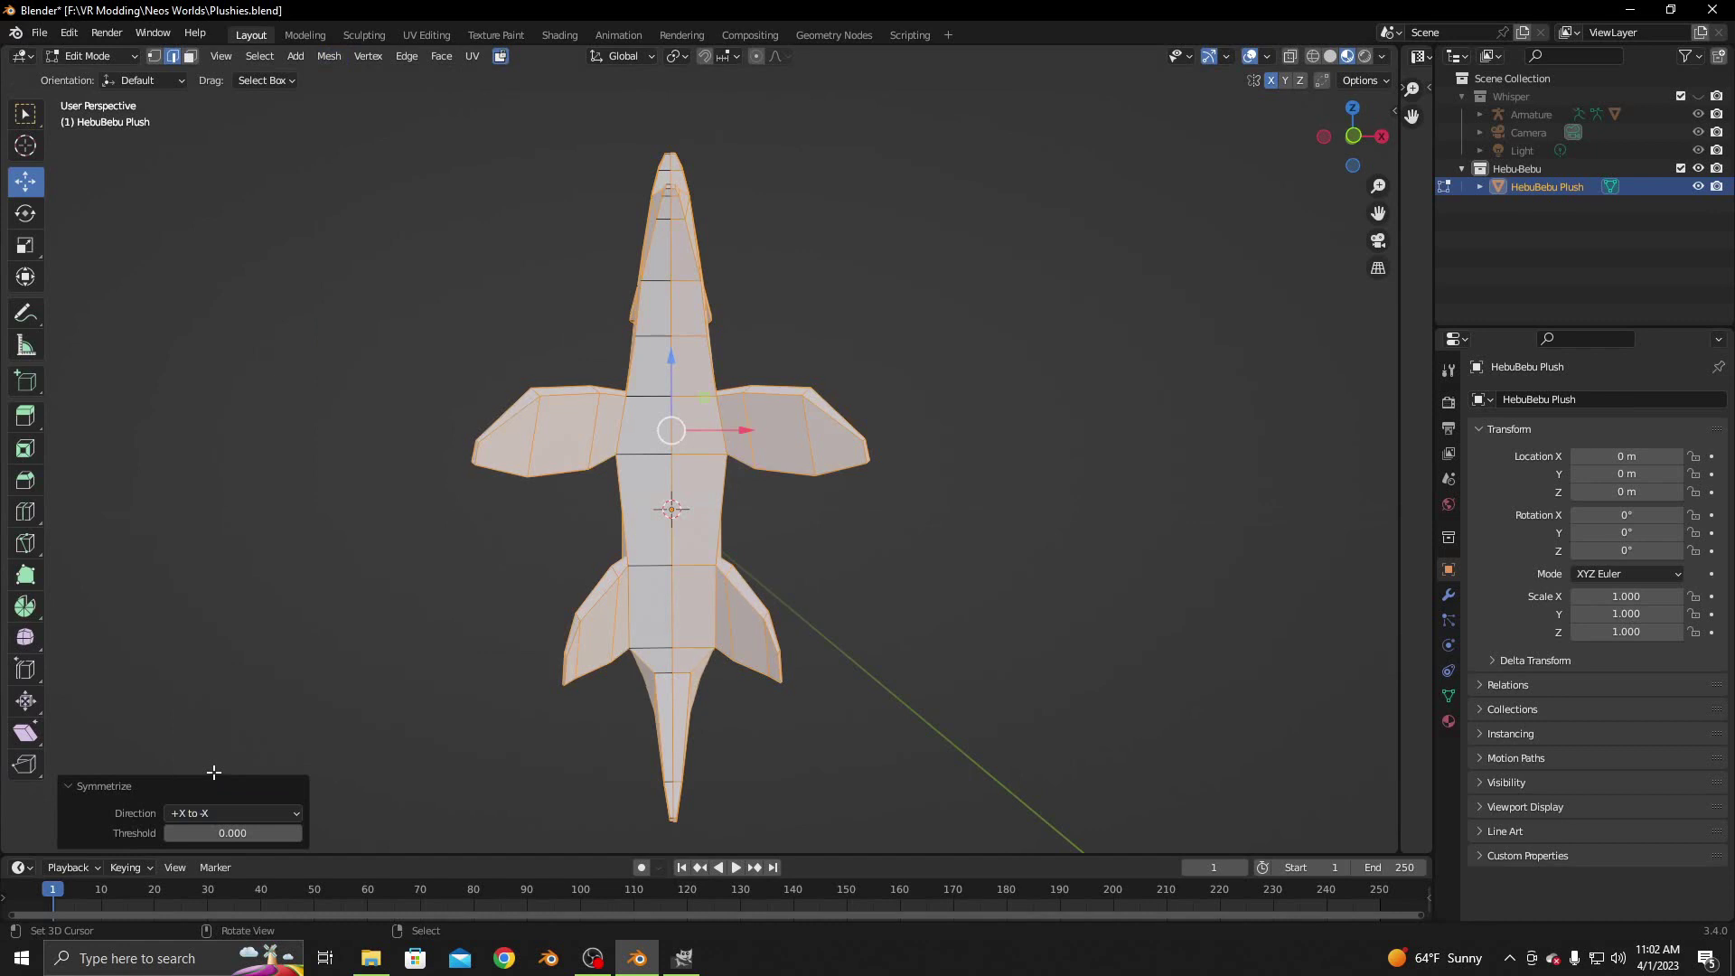
{"action": "mouse_move", "coordinate": [506, 406]}
{"action": "middle_mouse_down"}
{"action": "mouse_move", "coordinate": [642, 362]}
{"action": "mouse_move", "coordinate": [258, 133]}
{"action": "middle_mouse_up"}
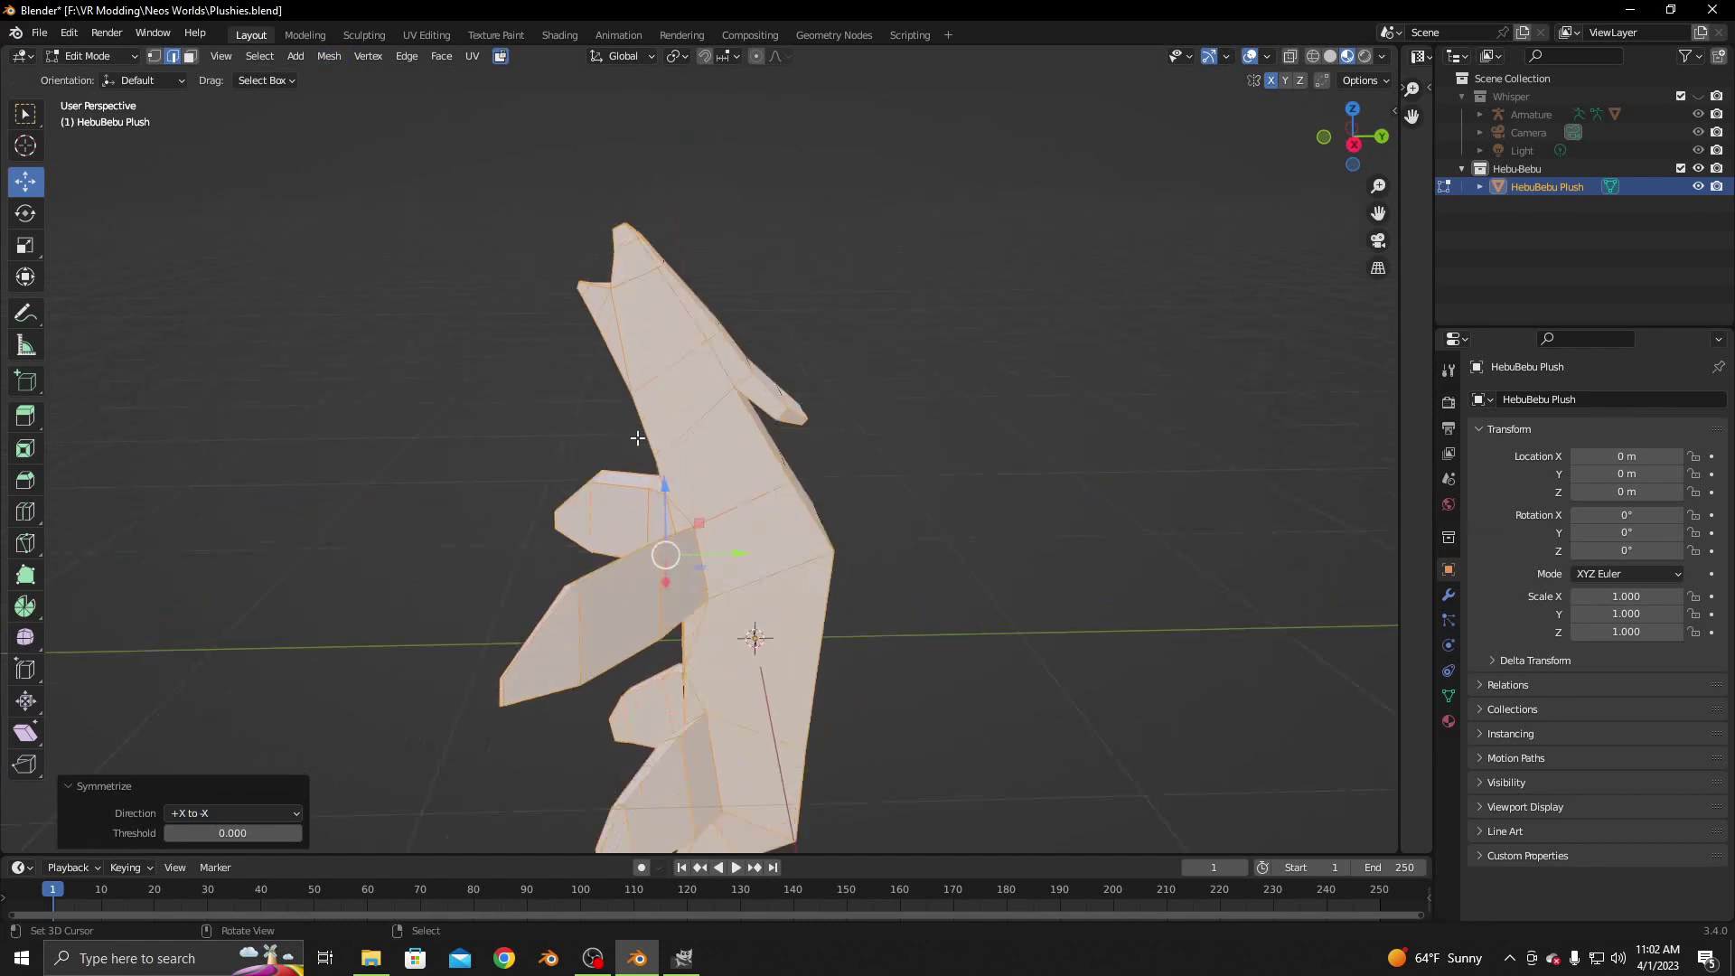
{"action": "middle_click_drag", "start_coordinate": [827, 391], "coordinate": [681, 406]}
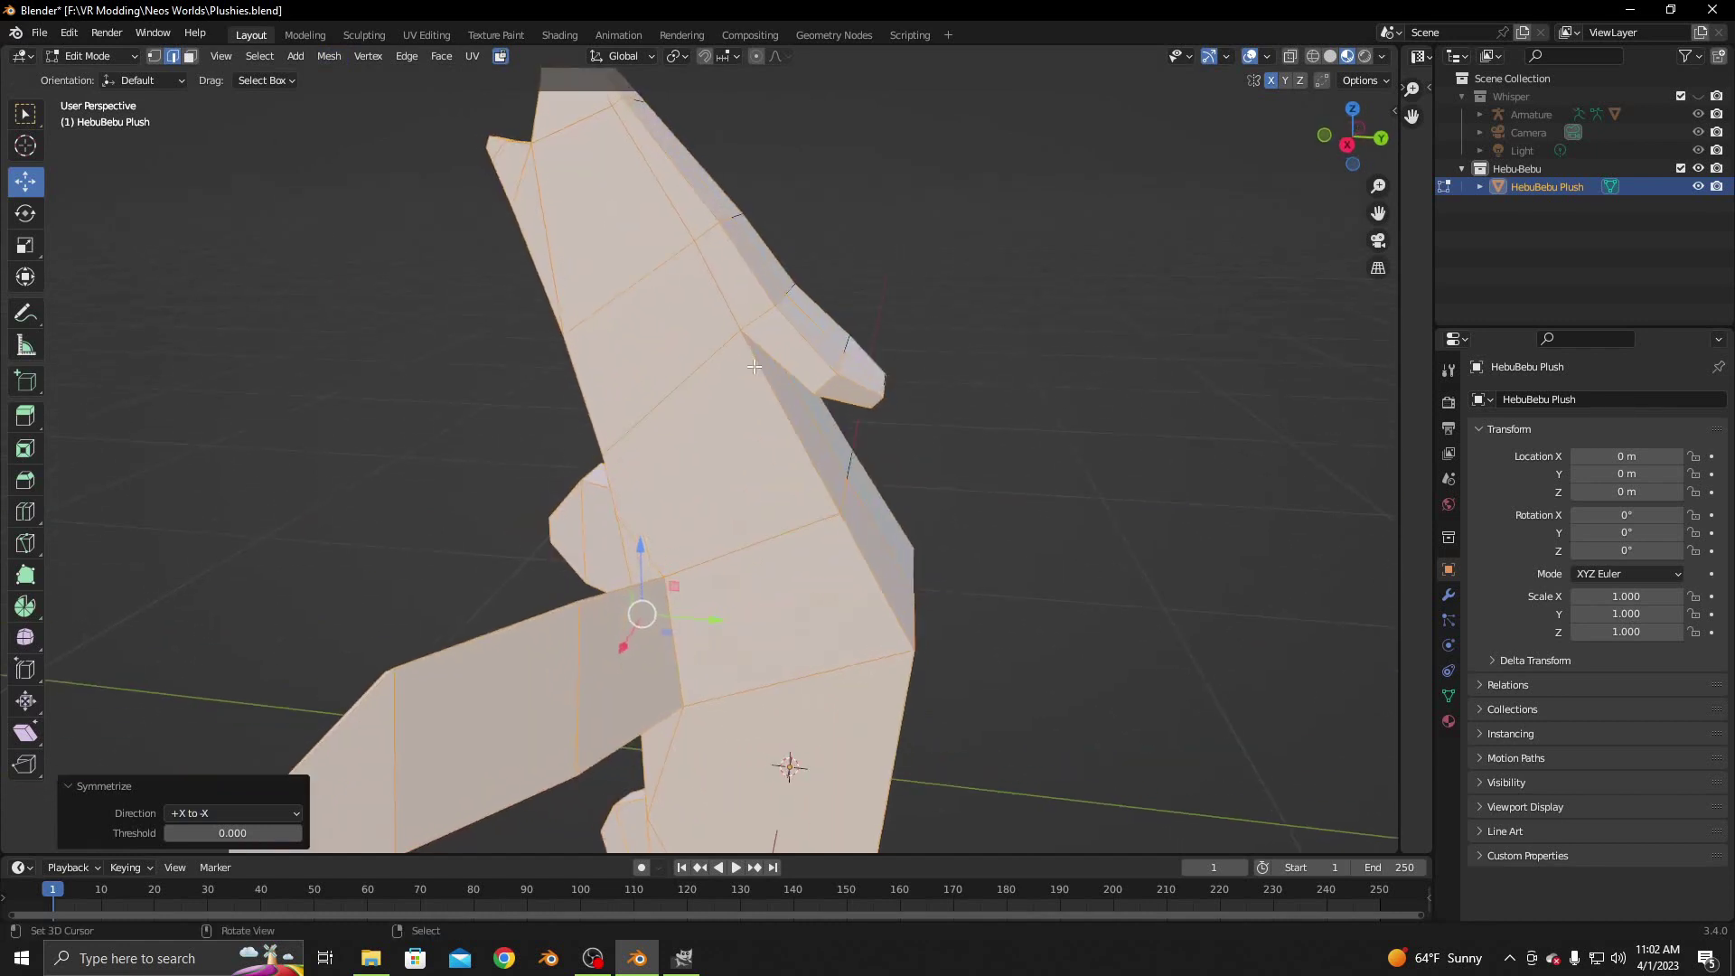
Switch to face select and pick a single face on the head
{"action": "left_click", "coordinate": [190, 56]}
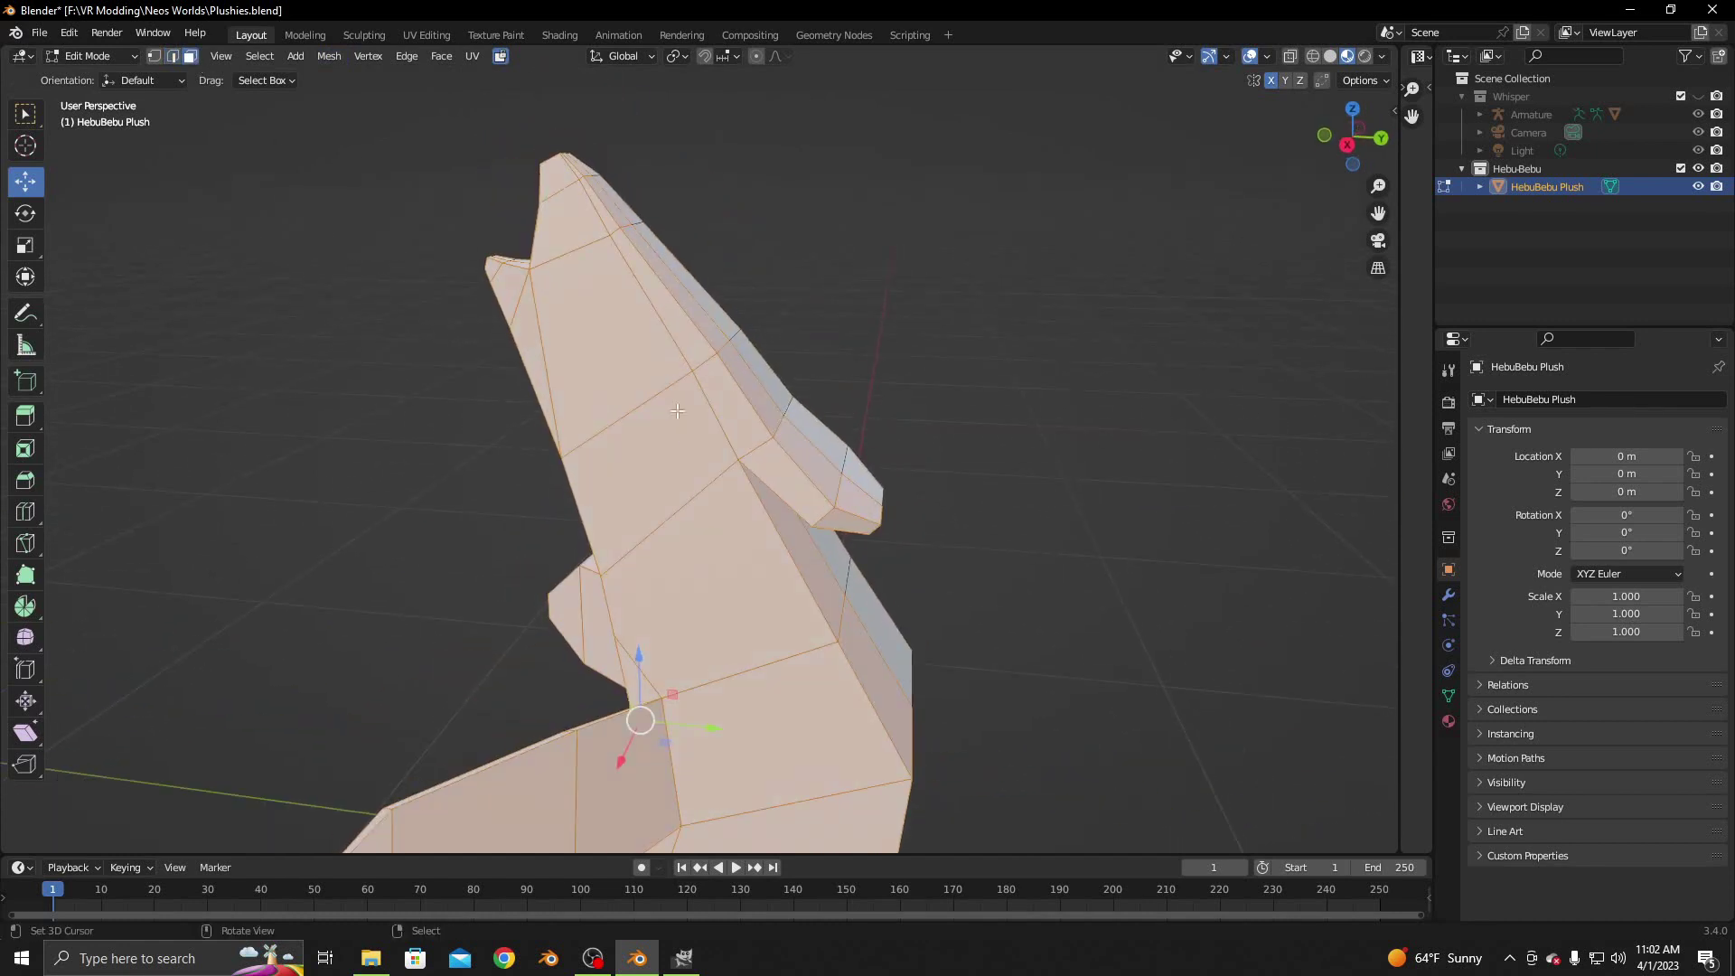
{"action": "left_click", "coordinate": [690, 435]}
{"action": "middle_click_drag", "start_coordinate": [704, 449], "coordinate": [709, 428]}
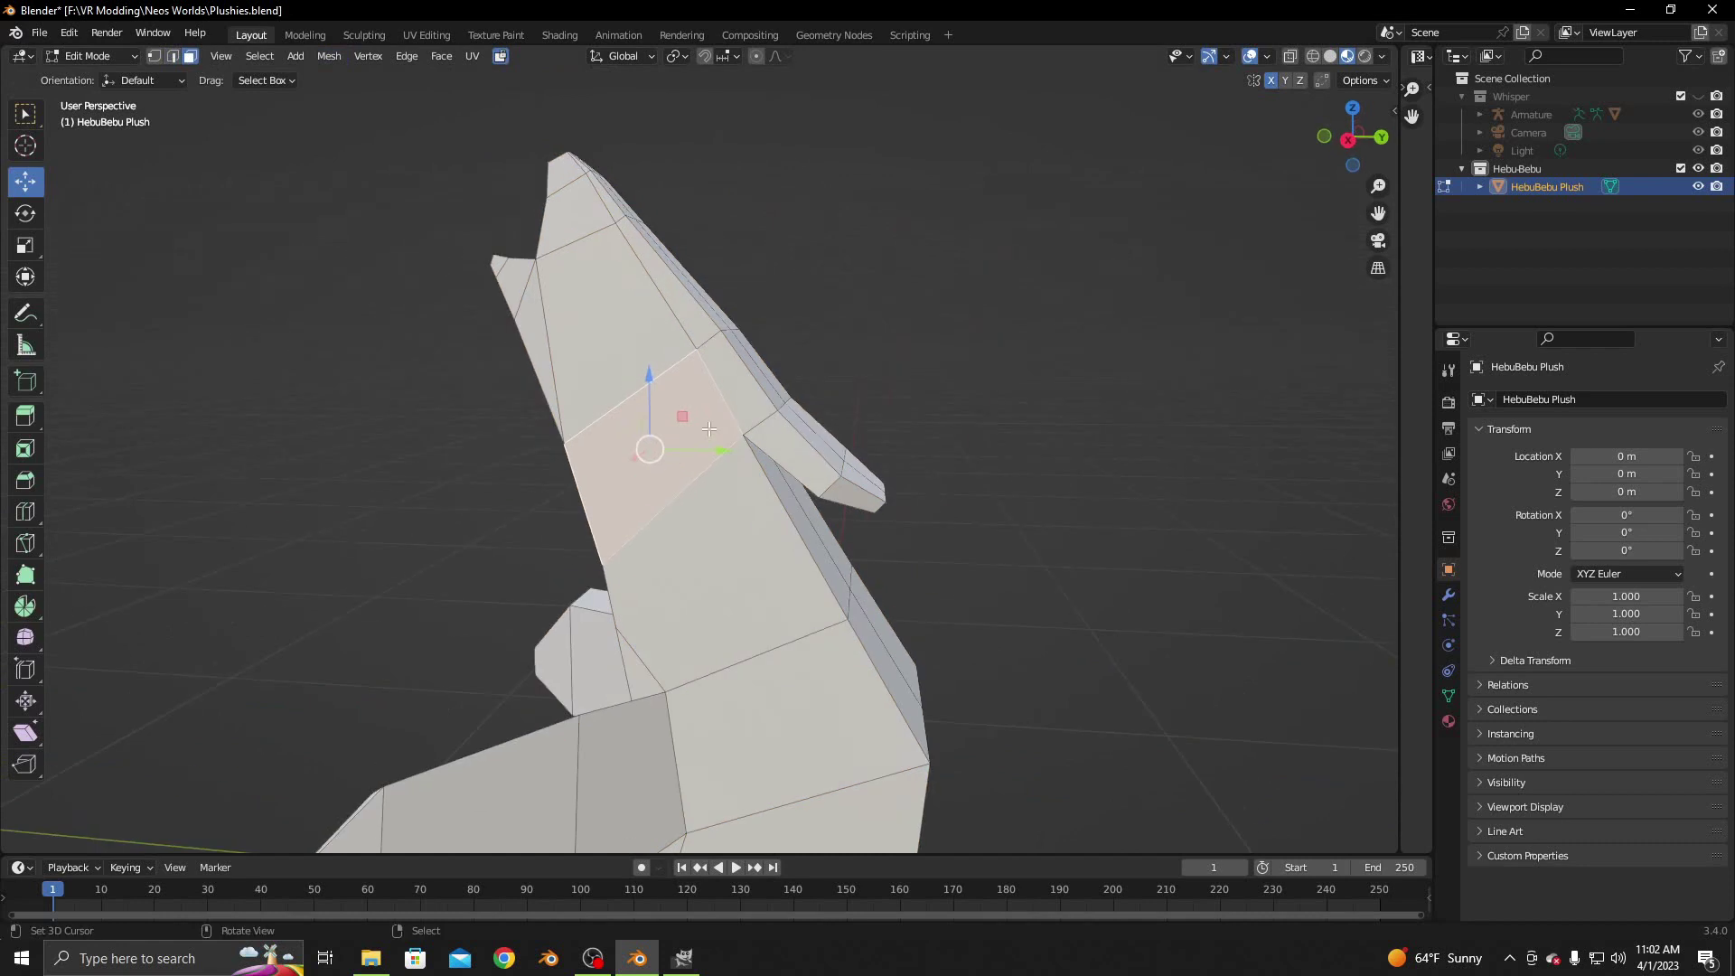
Knife-cut a new face into the plush's shoulder area with a two-point cut
{"action": "key", "text": "k"}
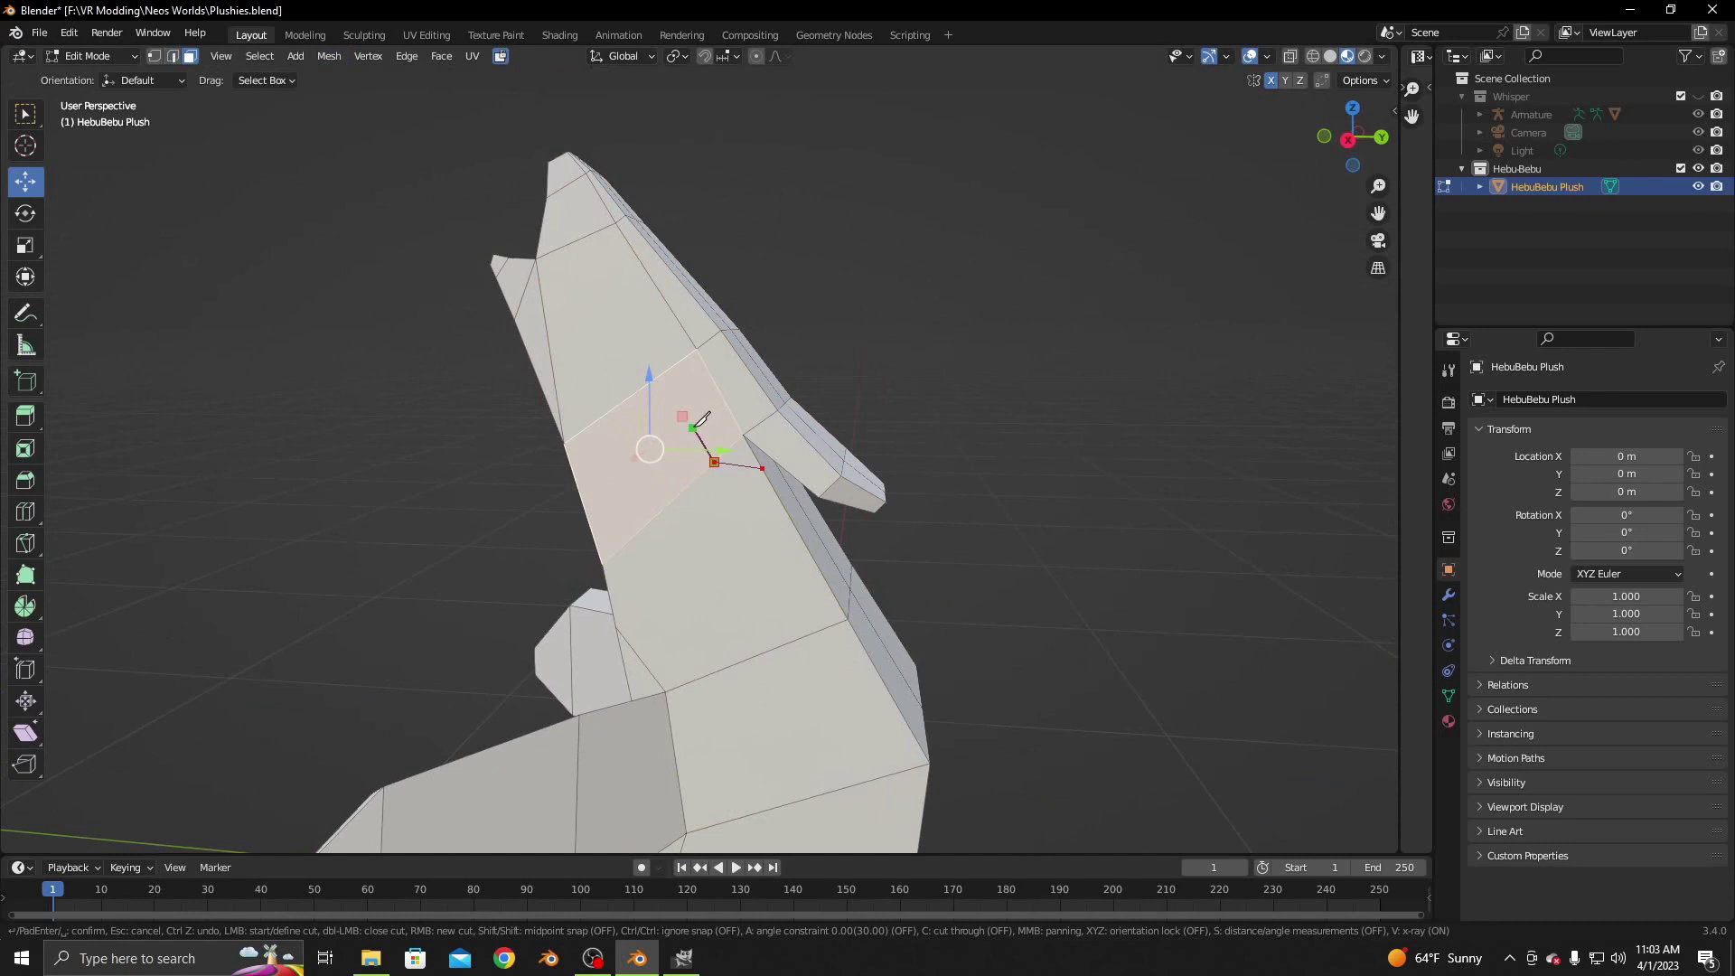
{"action": "left_click", "coordinate": [664, 370]}
{"action": "left_click", "coordinate": [672, 314]}
{"action": "key", "text": "Return"}
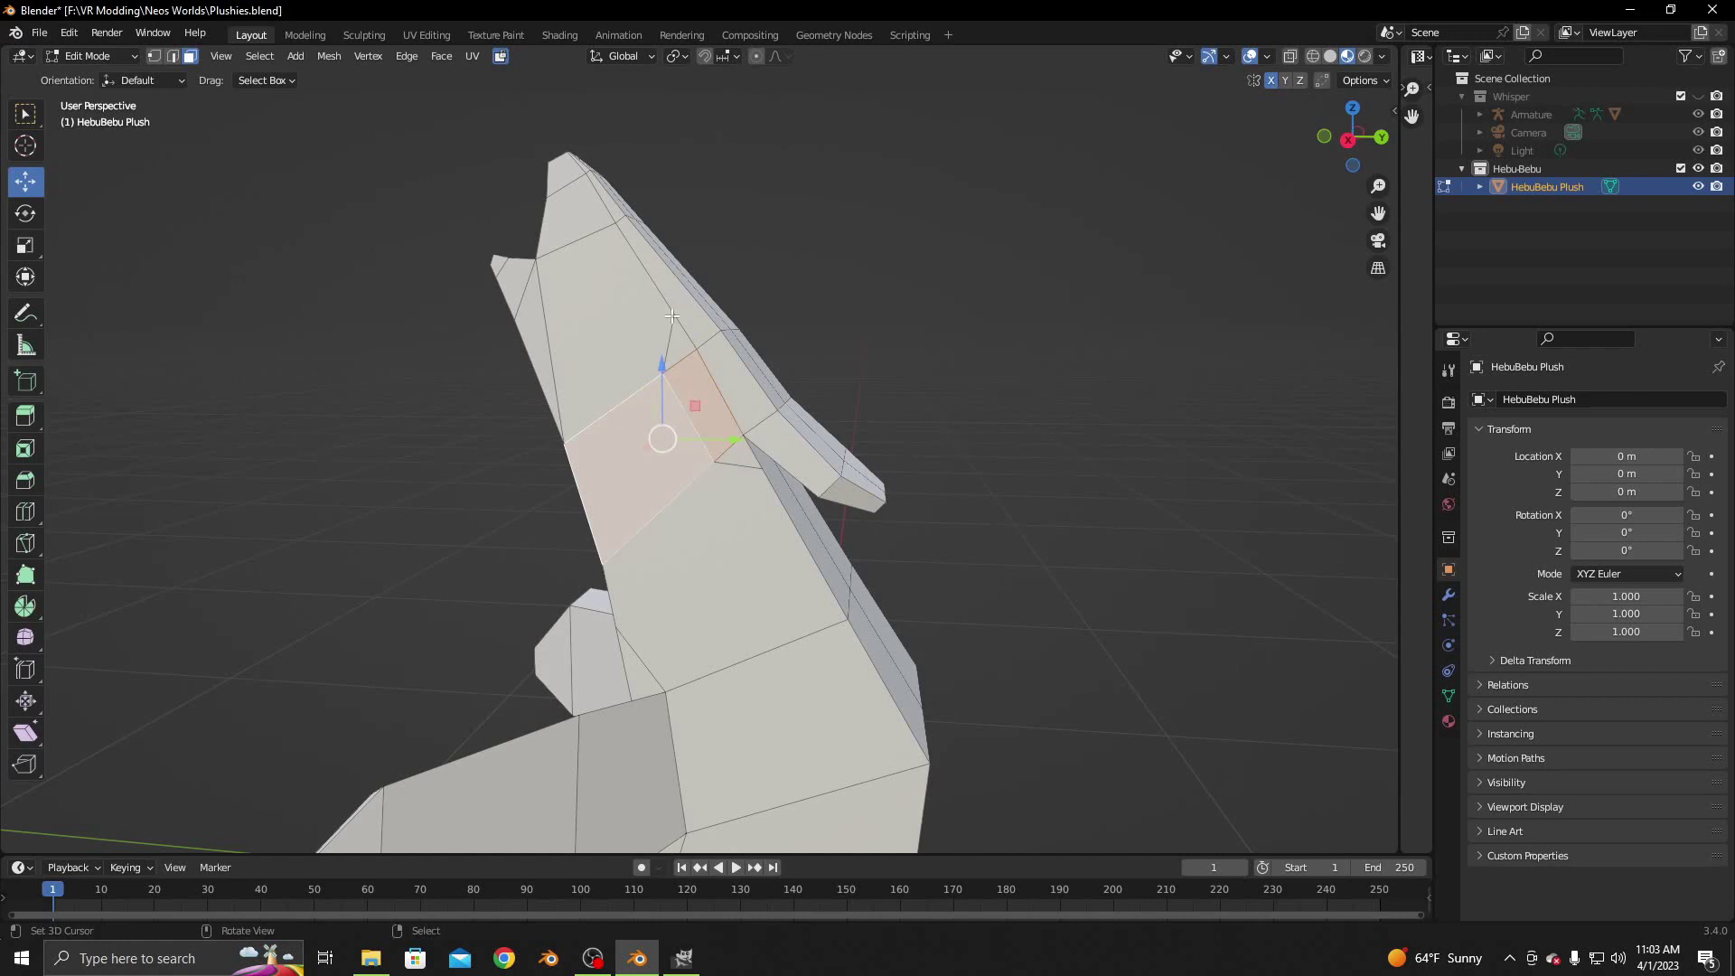
Extrude the new face 0.048 m and push it 0.030 m outward along X
{"action": "mouse_move", "coordinate": [831, 430]}
{"action": "middle_mouse_down"}
{"action": "mouse_move", "coordinate": [511, 388]}
{"action": "mouse_move", "coordinate": [668, 474]}
{"action": "middle_mouse_up"}
{"action": "key", "text": "e"}
{"action": "left_click", "coordinate": [844, 434]}
{"action": "key", "text": "g"}
{"action": "key", "text": "x"}
{"action": "left_click", "coordinate": [501, 387]}
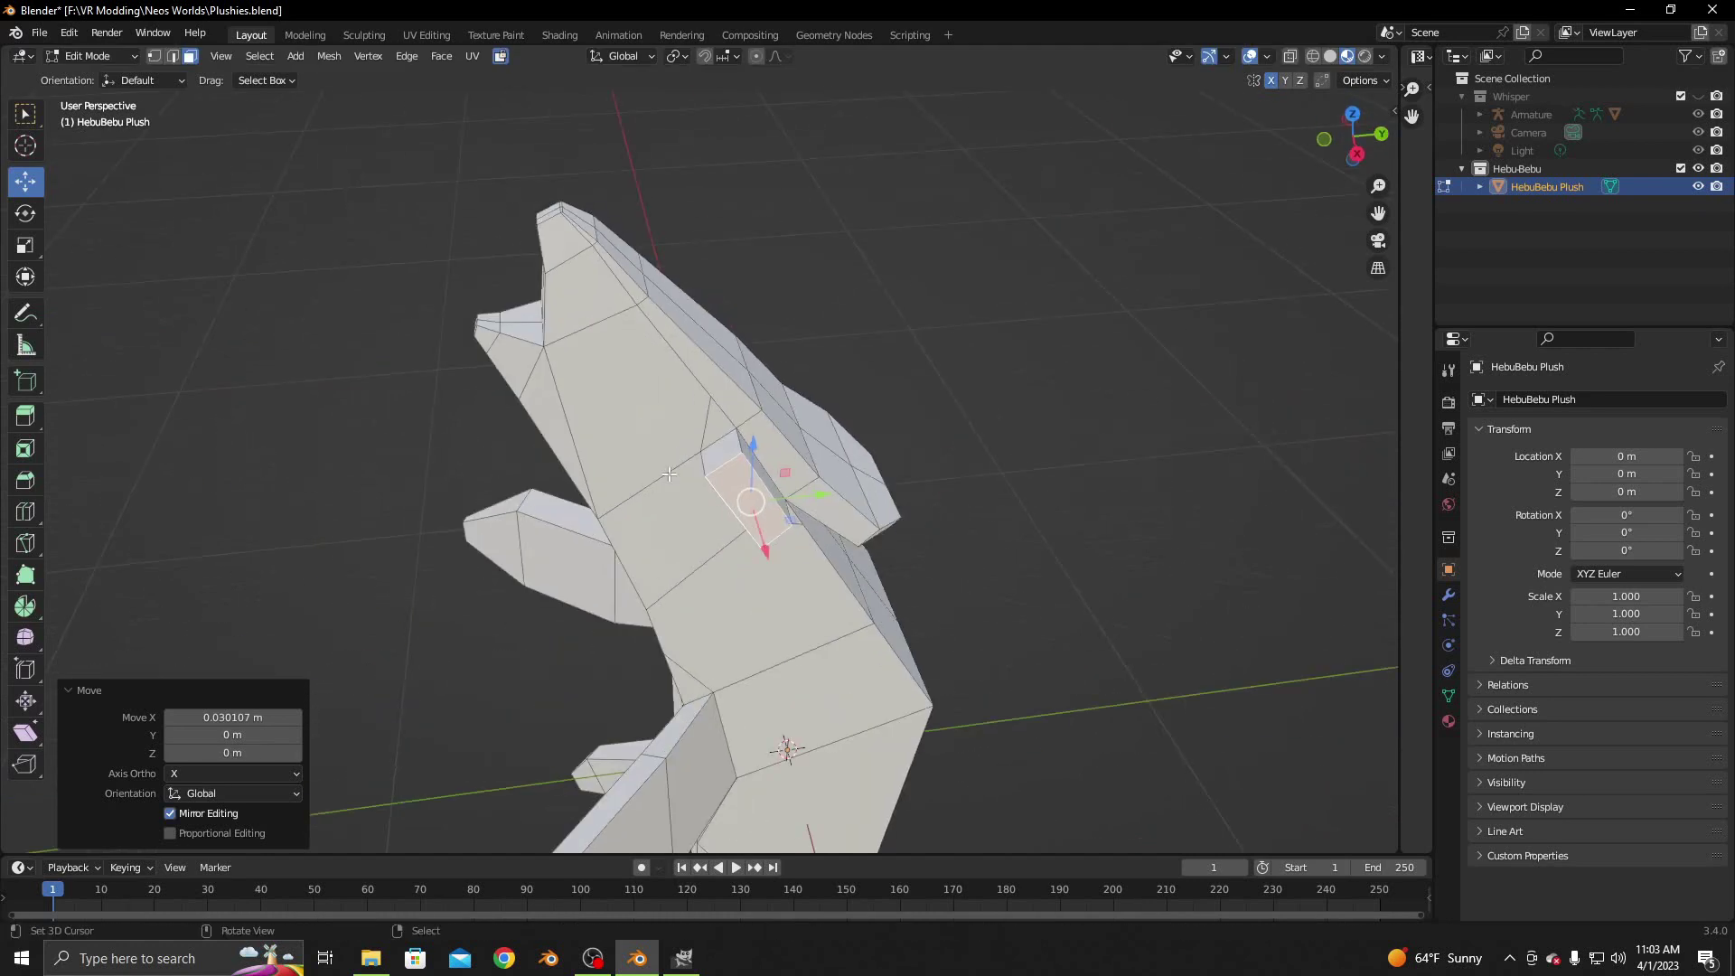
Merge the stray shoulder vertices at the last selected one in vertex select
{"action": "left_click", "coordinate": [151, 56]}
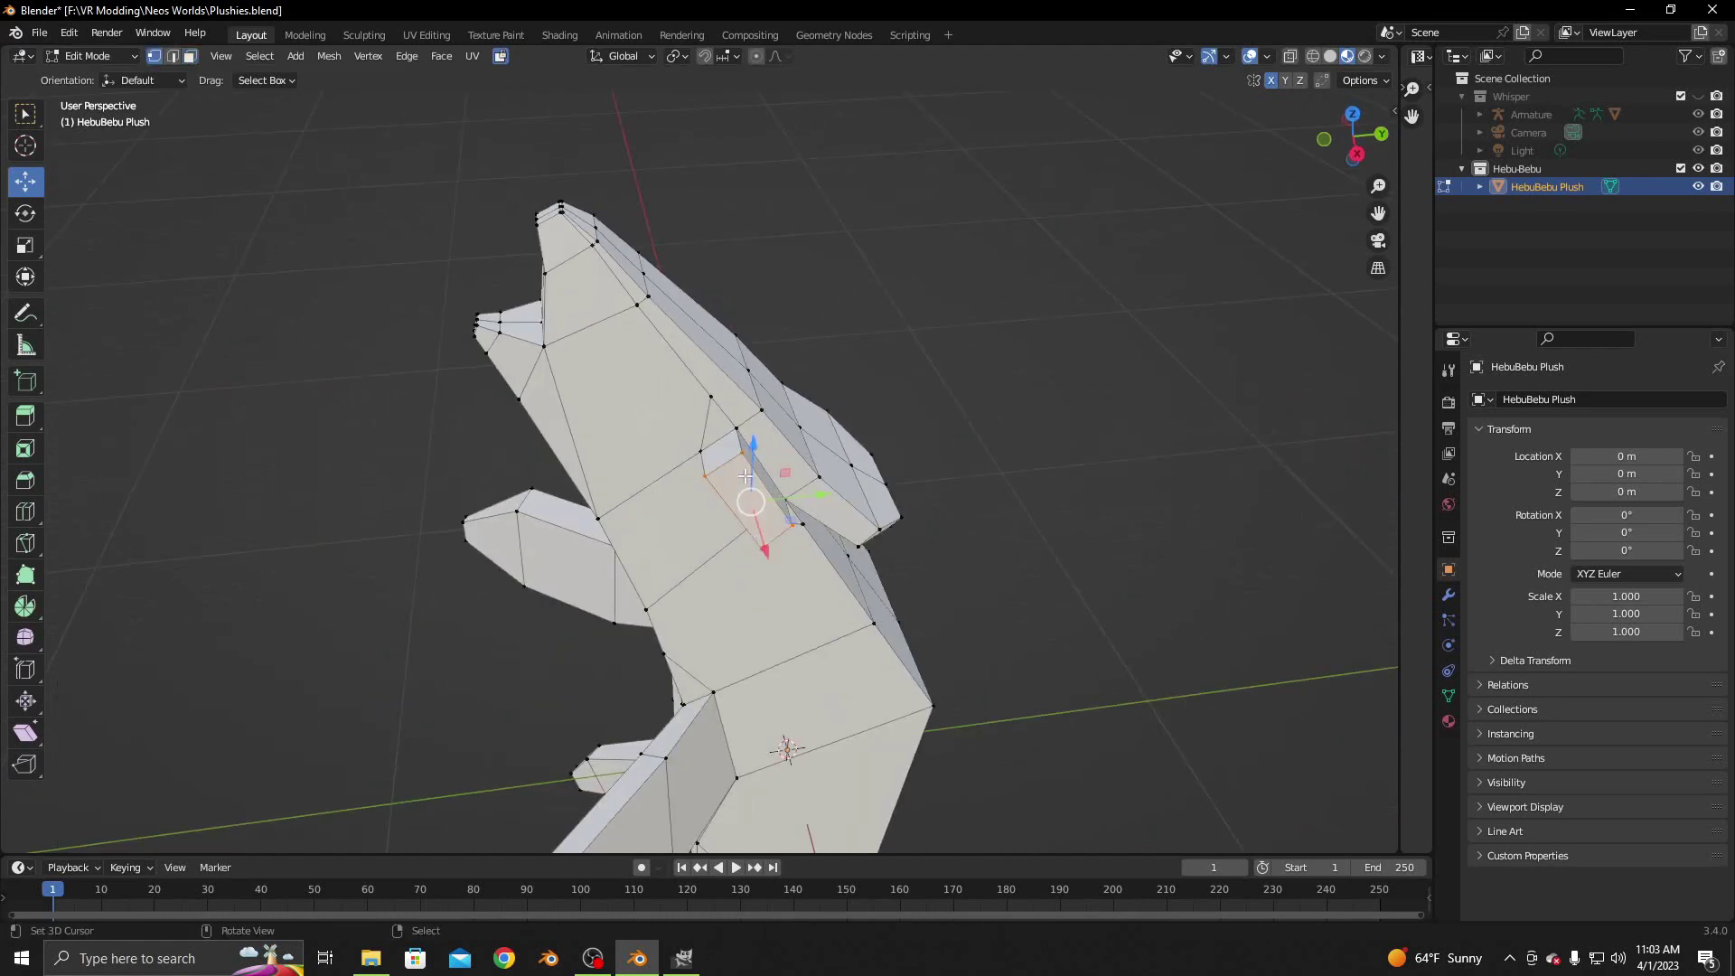
{"action": "left_click", "coordinate": [739, 434]}
{"action": "key", "text": "m"}
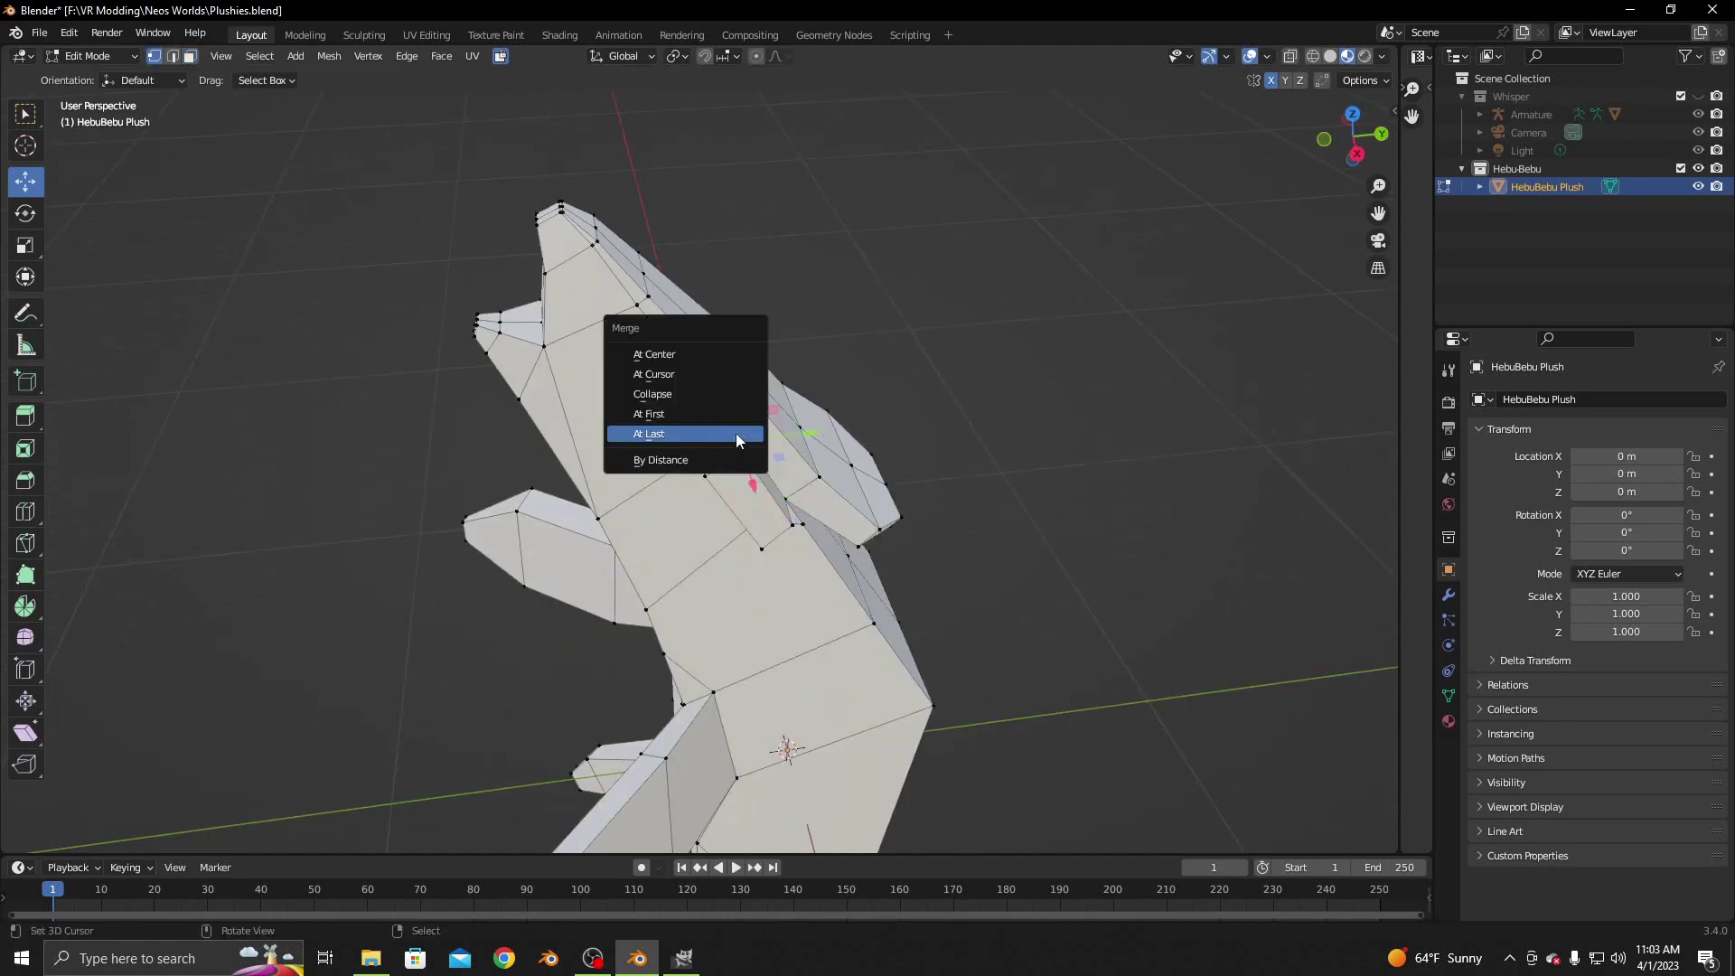
{"action": "left_click", "coordinate": [735, 432]}
{"action": "key", "text": "m"}
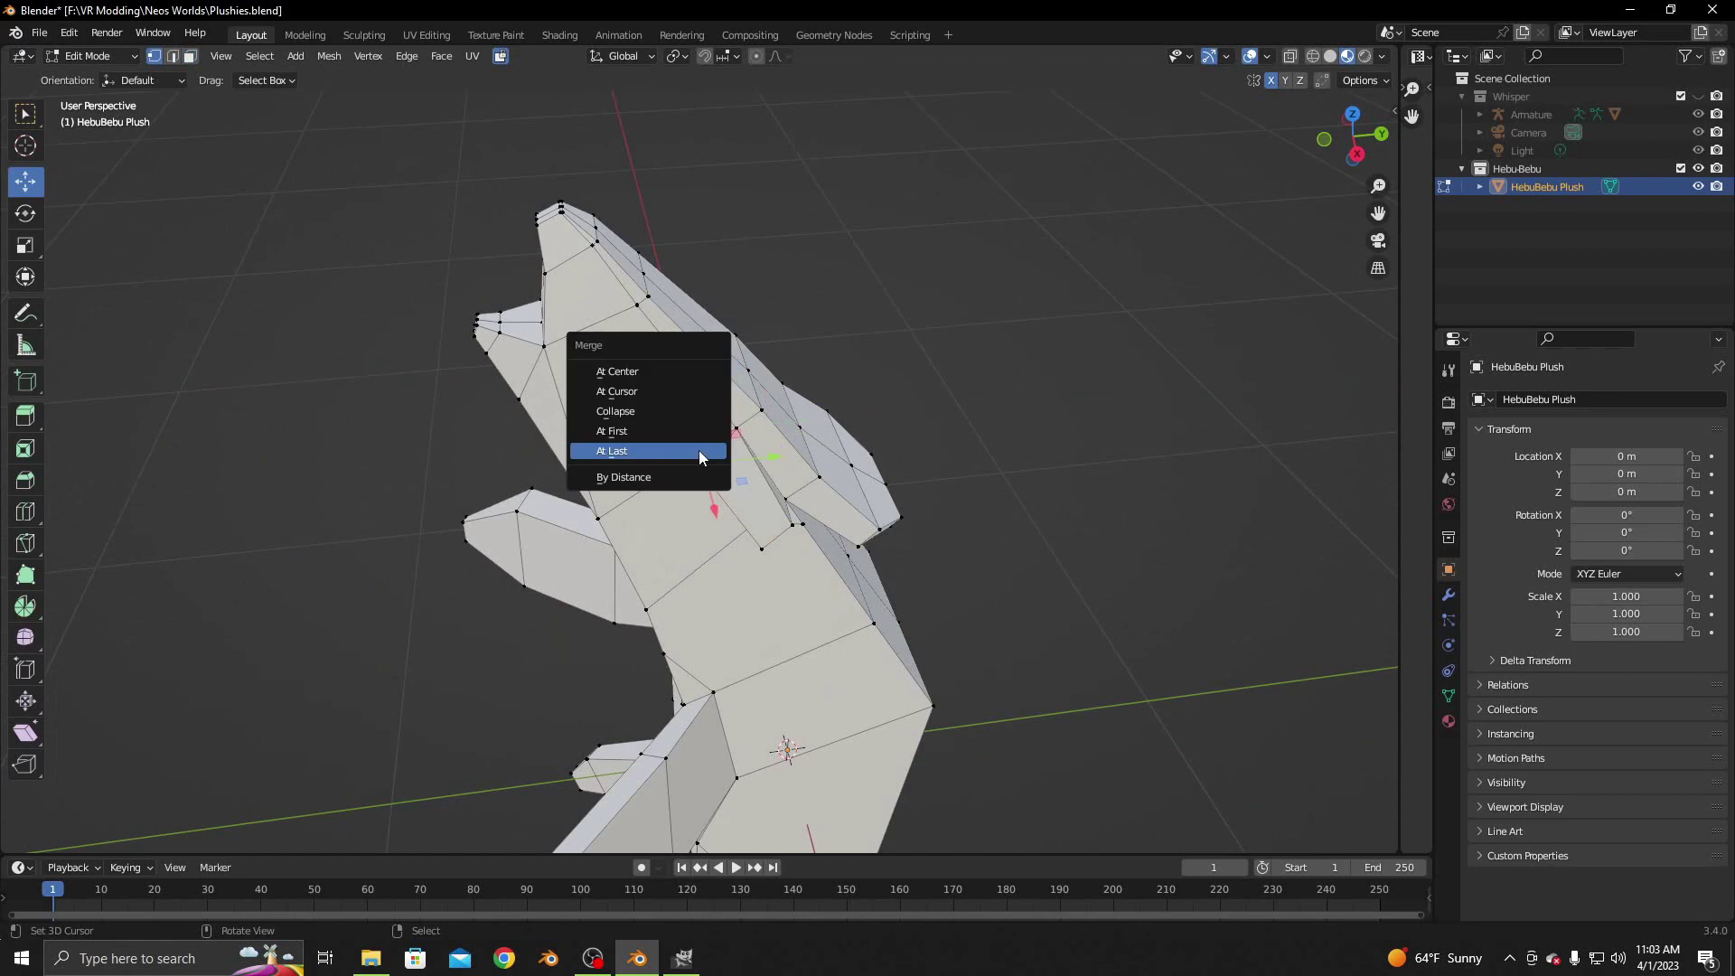
{"action": "left_click", "coordinate": [698, 452]}
{"action": "mouse_move", "coordinate": [698, 452]}
{"action": "middle_mouse_down"}
{"action": "mouse_move", "coordinate": [661, 427]}
{"action": "mouse_move", "coordinate": [684, 456]}
{"action": "mouse_move", "coordinate": [740, 415]}
{"action": "middle_mouse_up"}
Reposition one shoulder vertex by moving it along Z, then along Y
{"action": "left_click", "coordinate": [660, 428]}
{"action": "key", "text": "g"}
{"action": "key", "text": "z"}
{"action": "left_click", "coordinate": [684, 457]}
{"action": "key", "text": "g"}
{"action": "key", "text": "y"}
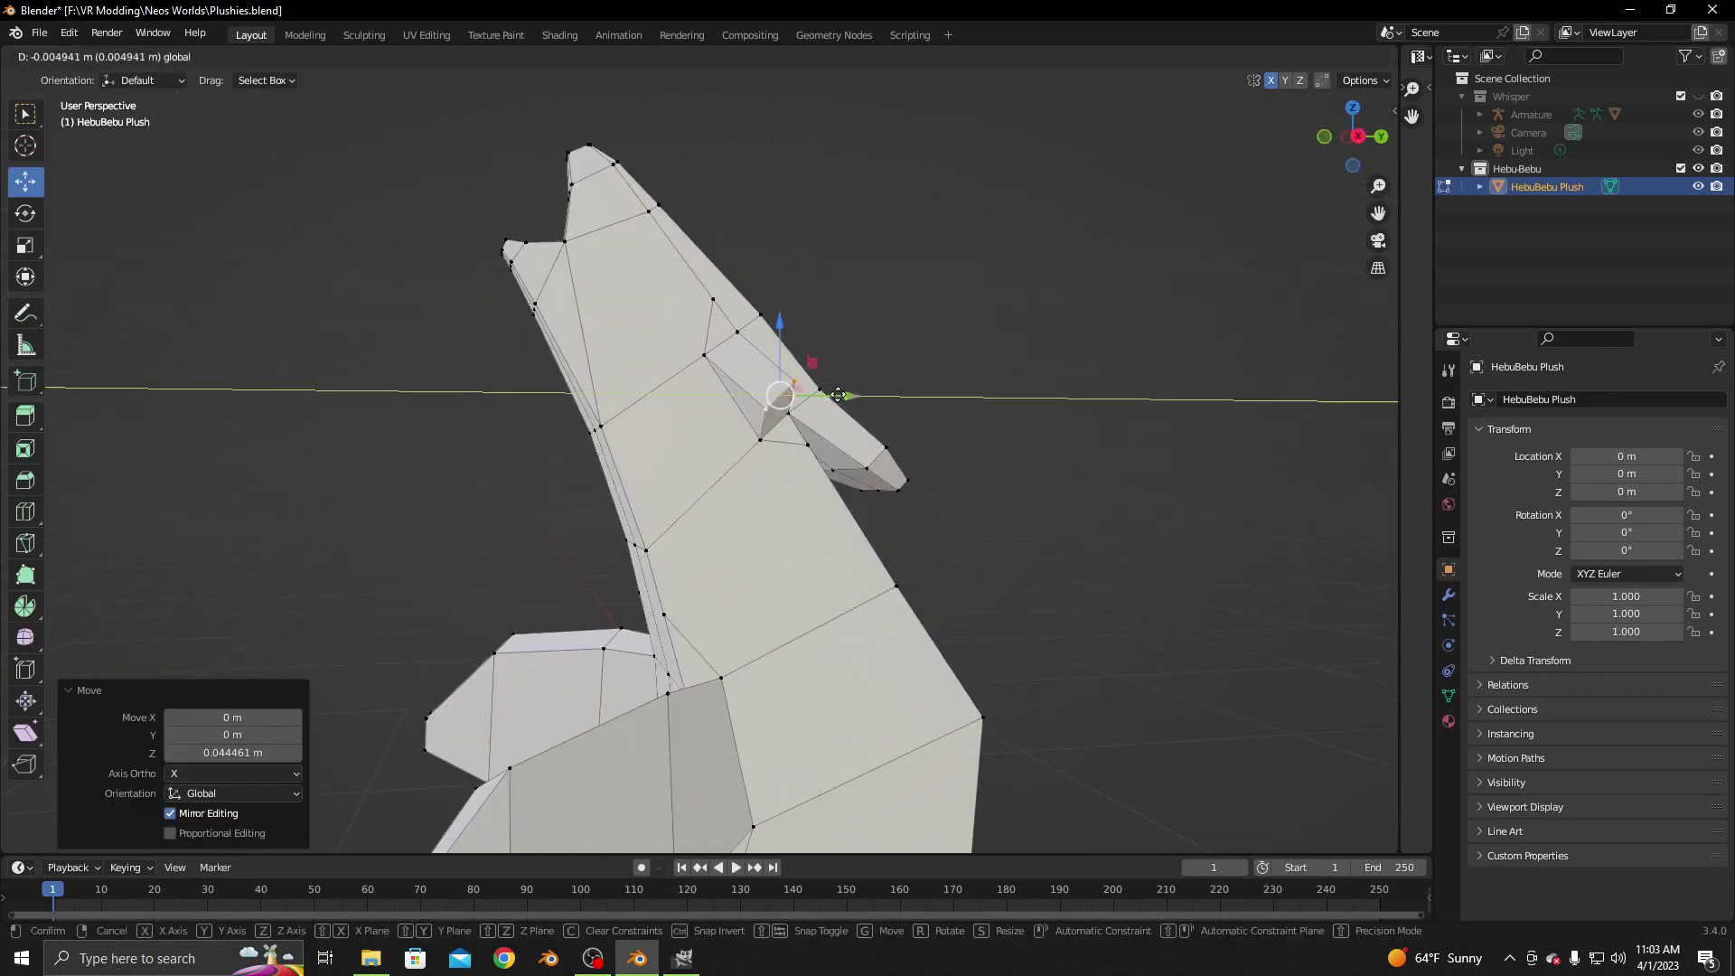
{"action": "left_click", "coordinate": [217, 85]}
Select the shoulder face in face select mode
{"action": "left_click", "coordinate": [189, 57]}
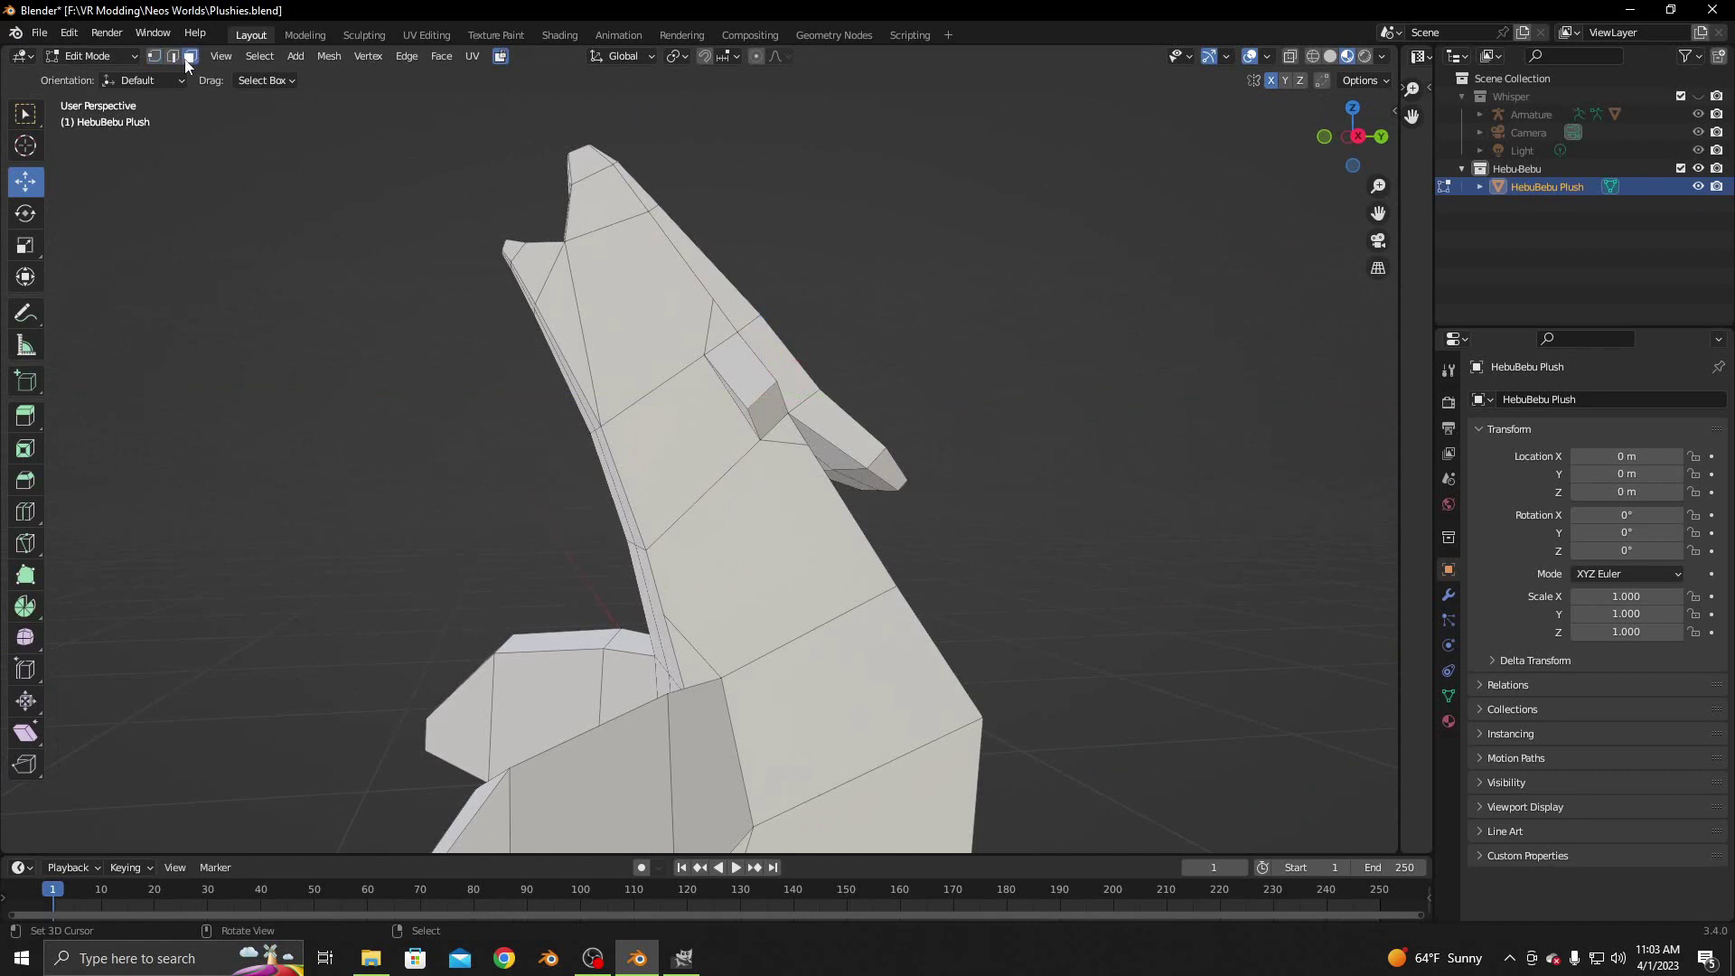
{"action": "left_click", "coordinate": [779, 401]}
{"action": "mouse_move", "coordinate": [780, 401]}
{"action": "middle_mouse_down"}
{"action": "mouse_move", "coordinate": [956, 572]}
{"action": "mouse_move", "coordinate": [910, 569]}
{"action": "middle_mouse_up"}
Extrude the shoulder face into an arm, then lower, shrink and reposition its end
{"action": "key", "text": "e"}
{"action": "left_click", "coordinate": [869, 484]}
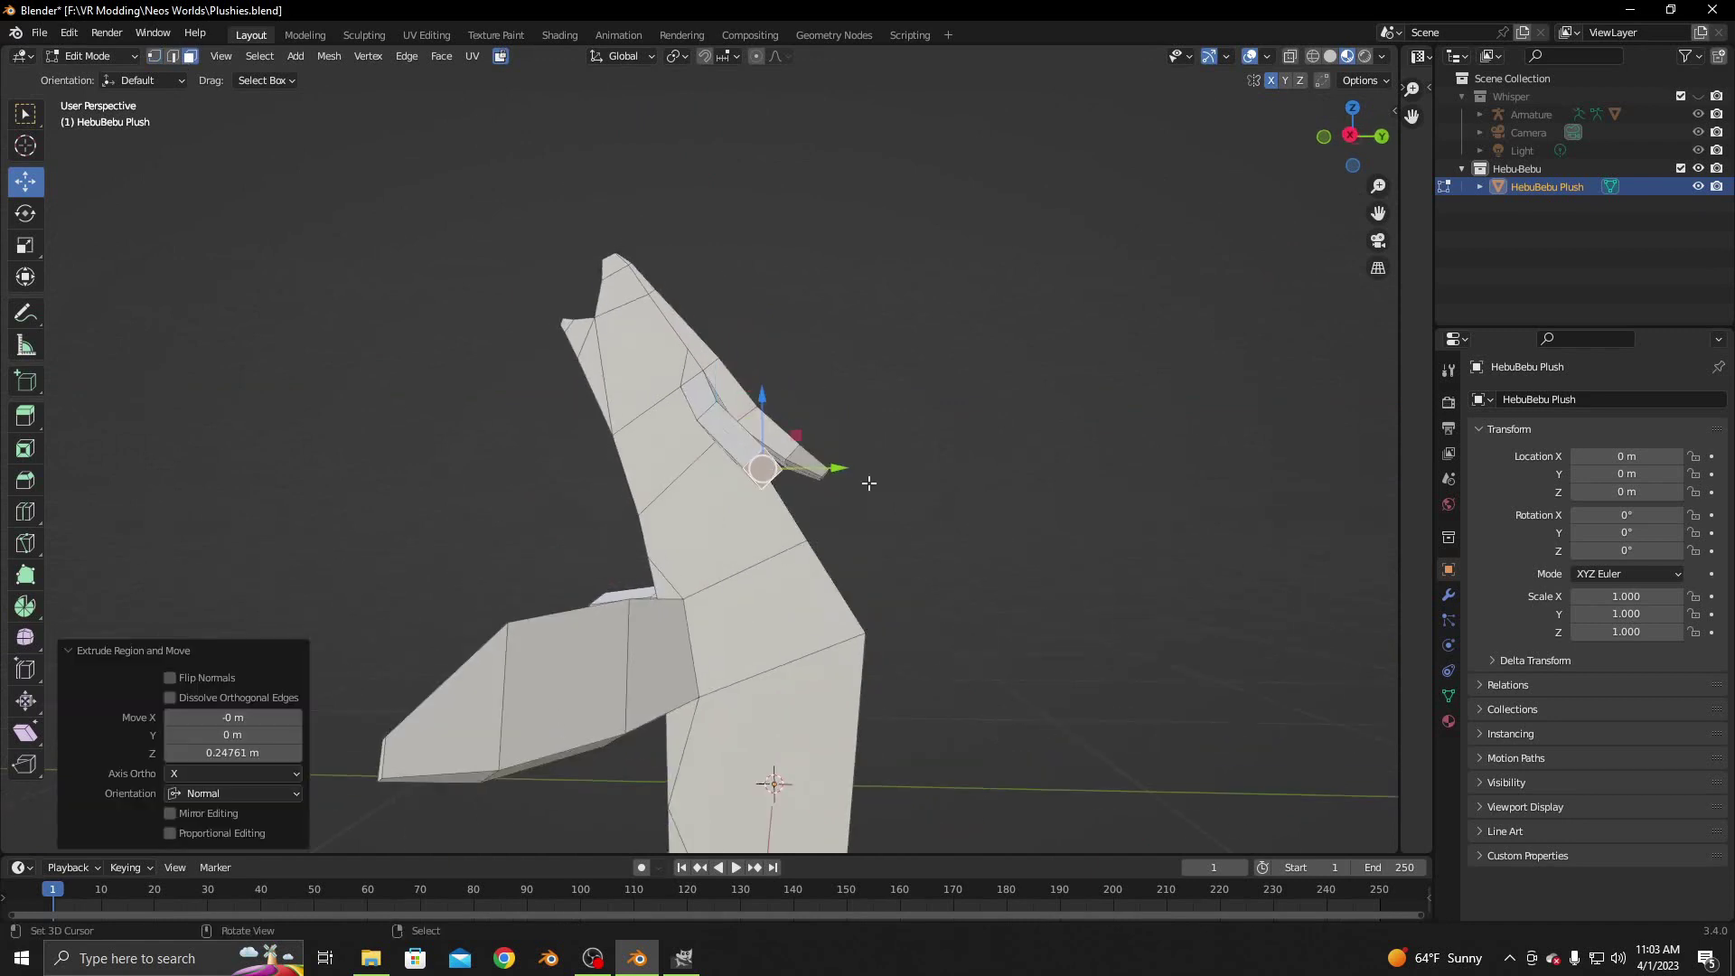
{"action": "left_click_drag", "start_coordinate": [766, 396], "coordinate": [762, 442]}
{"action": "mouse_move", "coordinate": [761, 442]}
{"action": "middle_mouse_down"}
{"action": "mouse_move", "coordinate": [929, 516]}
{"action": "mouse_move", "coordinate": [687, 551]}
{"action": "middle_mouse_up"}
{"action": "key", "text": "s"}
{"action": "left_click", "coordinate": [840, 532]}
{"action": "left_click_drag", "start_coordinate": [637, 564], "coordinate": [614, 556]}
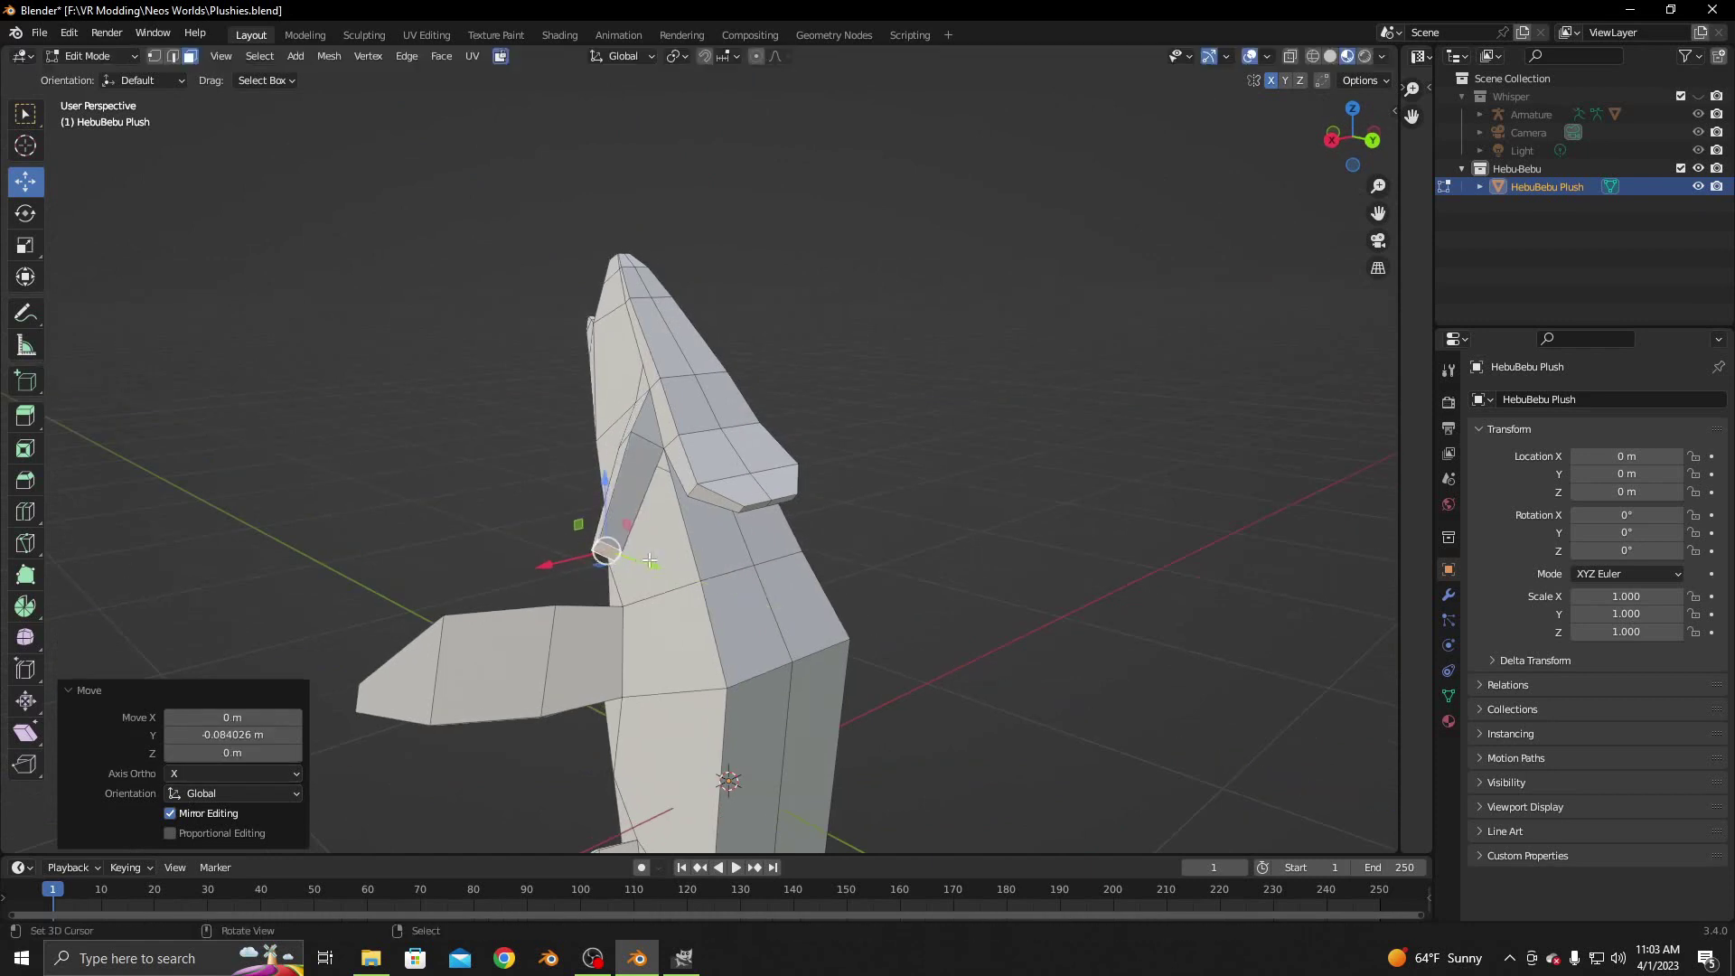
{"action": "middle_click_drag", "start_coordinate": [615, 556], "coordinate": [840, 542]}
{"action": "left_click_drag", "start_coordinate": [840, 542], "coordinate": [836, 531]}
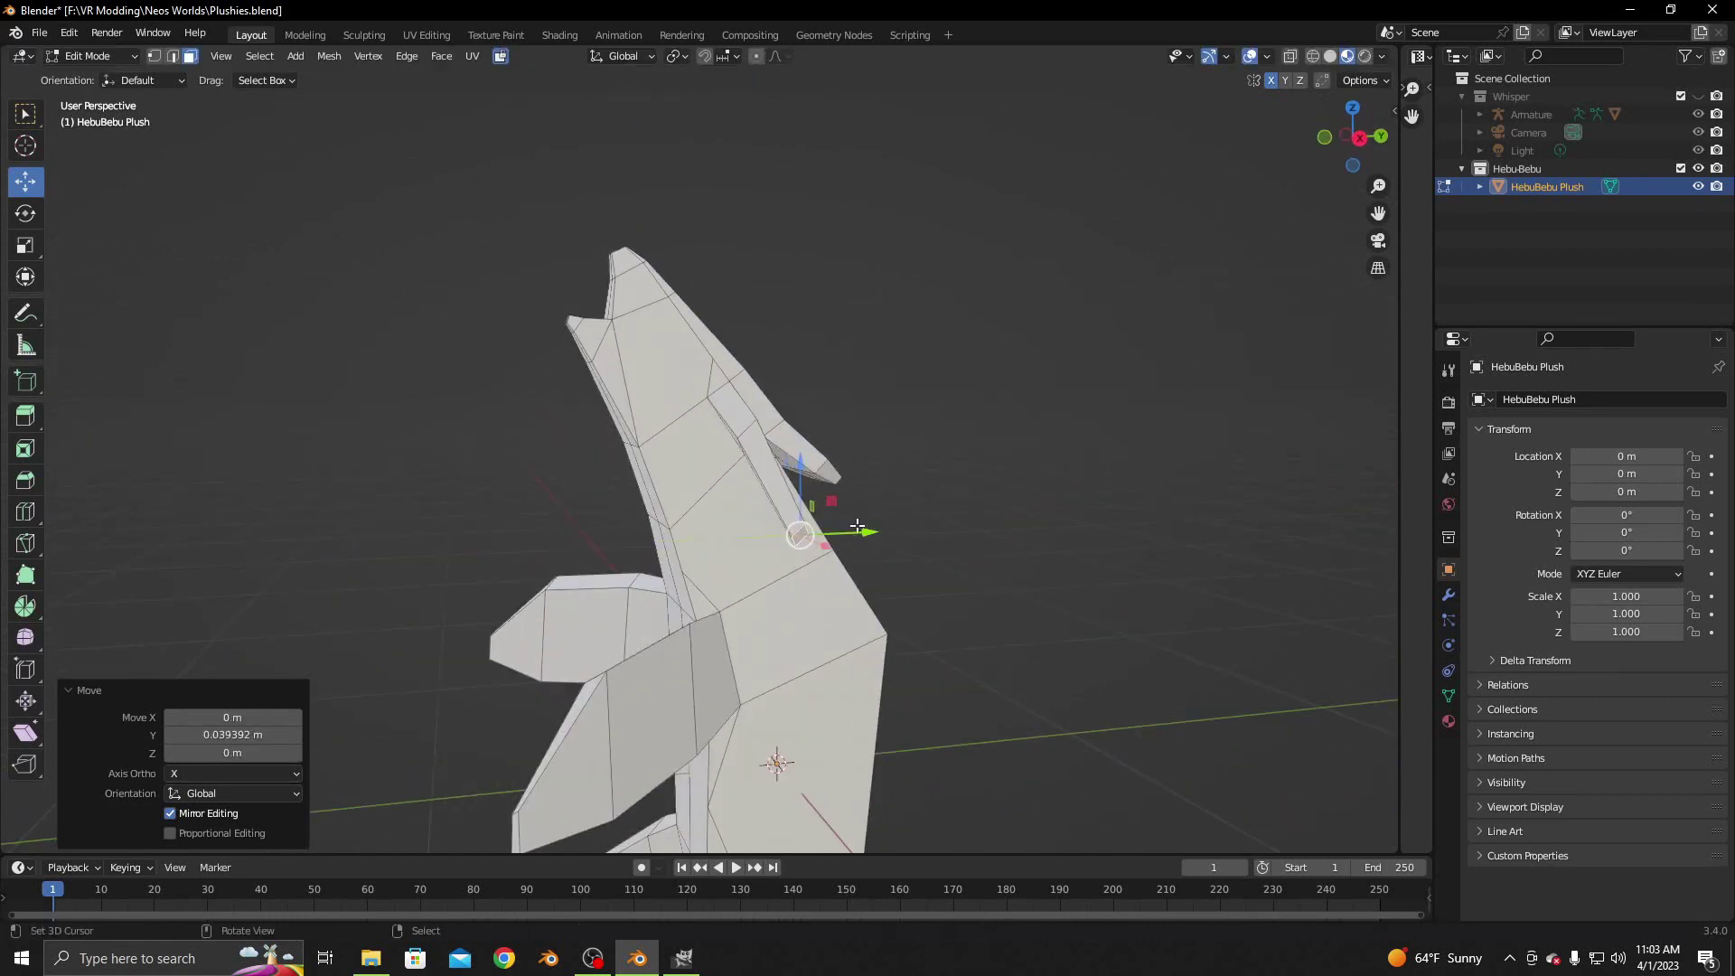
{"action": "mouse_move", "coordinate": [853, 526]}
{"action": "middle_mouse_down"}
{"action": "mouse_move", "coordinate": [678, 534]}
{"action": "mouse_move", "coordinate": [593, 472]}
{"action": "middle_mouse_up"}
{"action": "left_click_drag", "start_coordinate": [564, 453], "coordinate": [567, 434]}
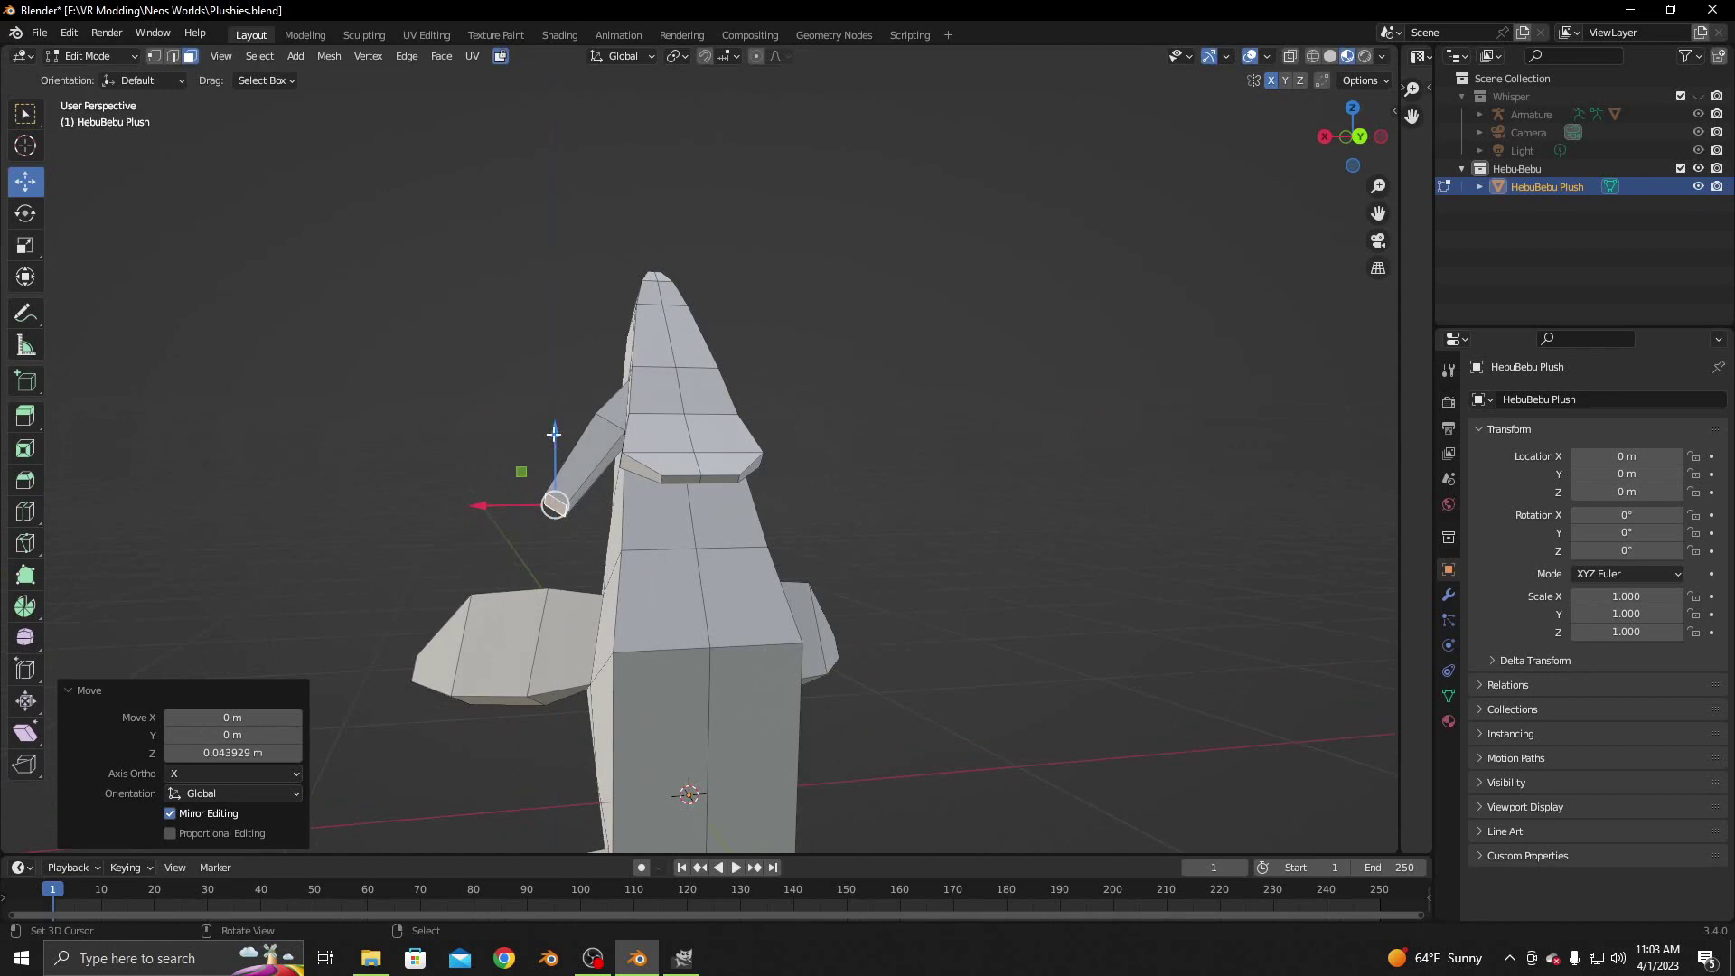
{"action": "middle_click_drag", "start_coordinate": [567, 433], "coordinate": [763, 476]}
Extrude the arm end a second time and adjust it along Z, Y and X
{"action": "key", "text": "e"}
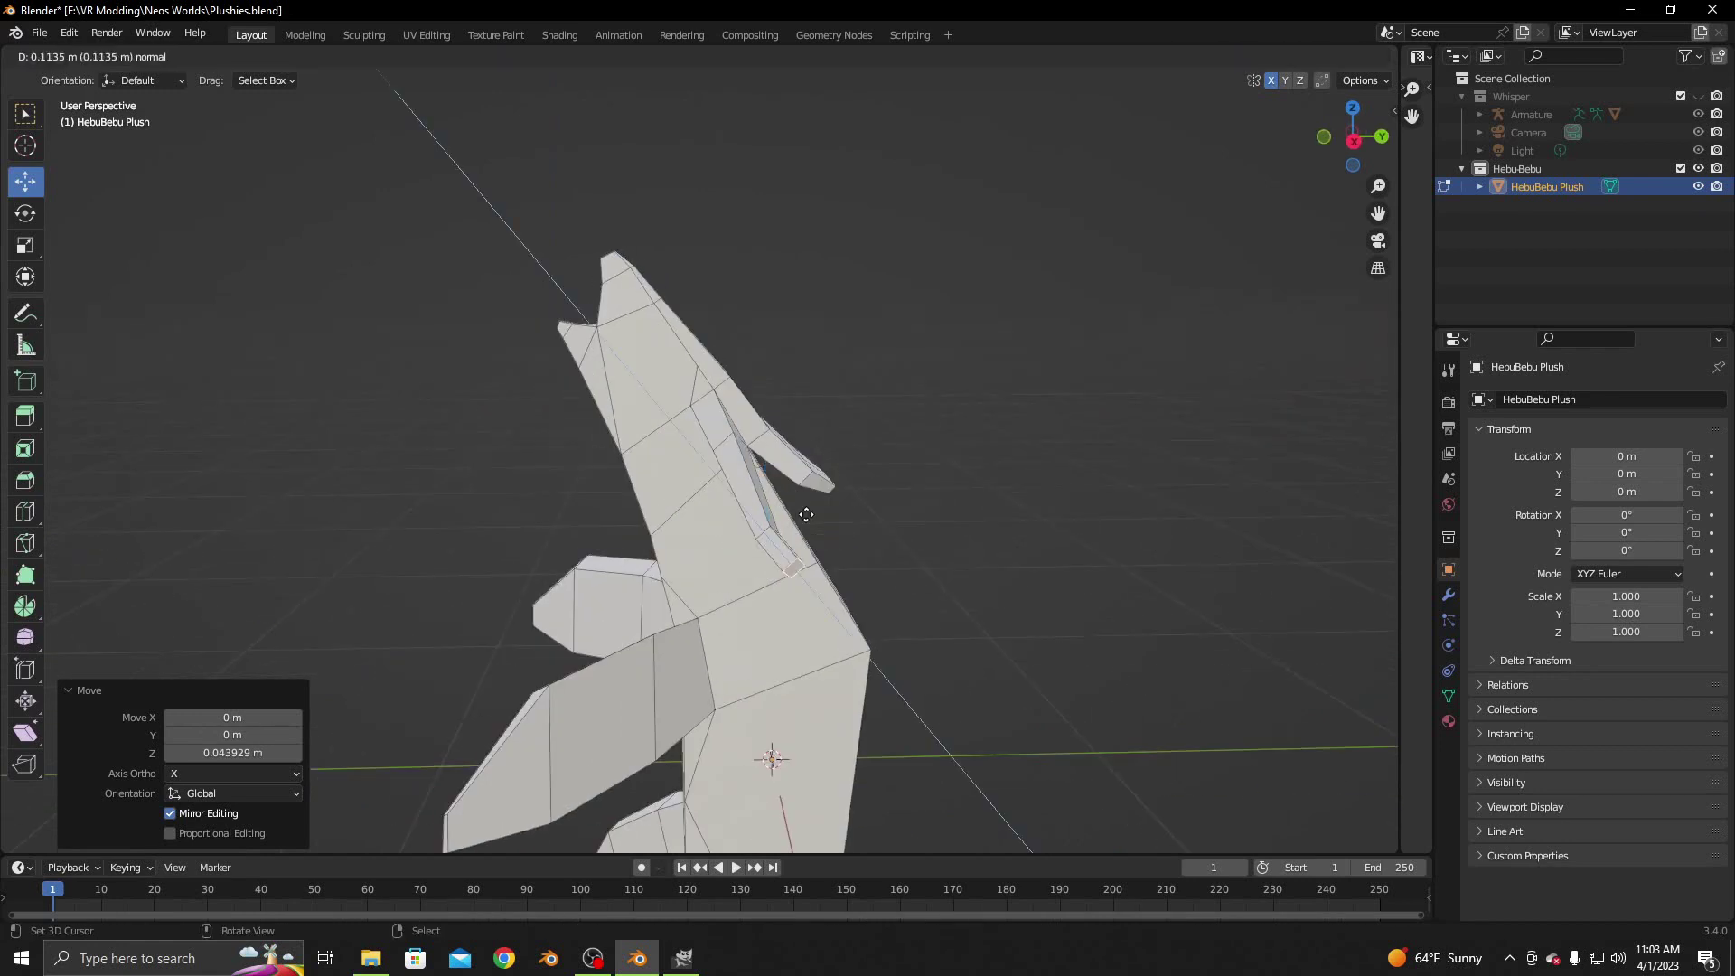
{"action": "left_click", "coordinate": [844, 559]}
{"action": "middle_click_drag", "start_coordinate": [851, 586], "coordinate": [884, 574]}
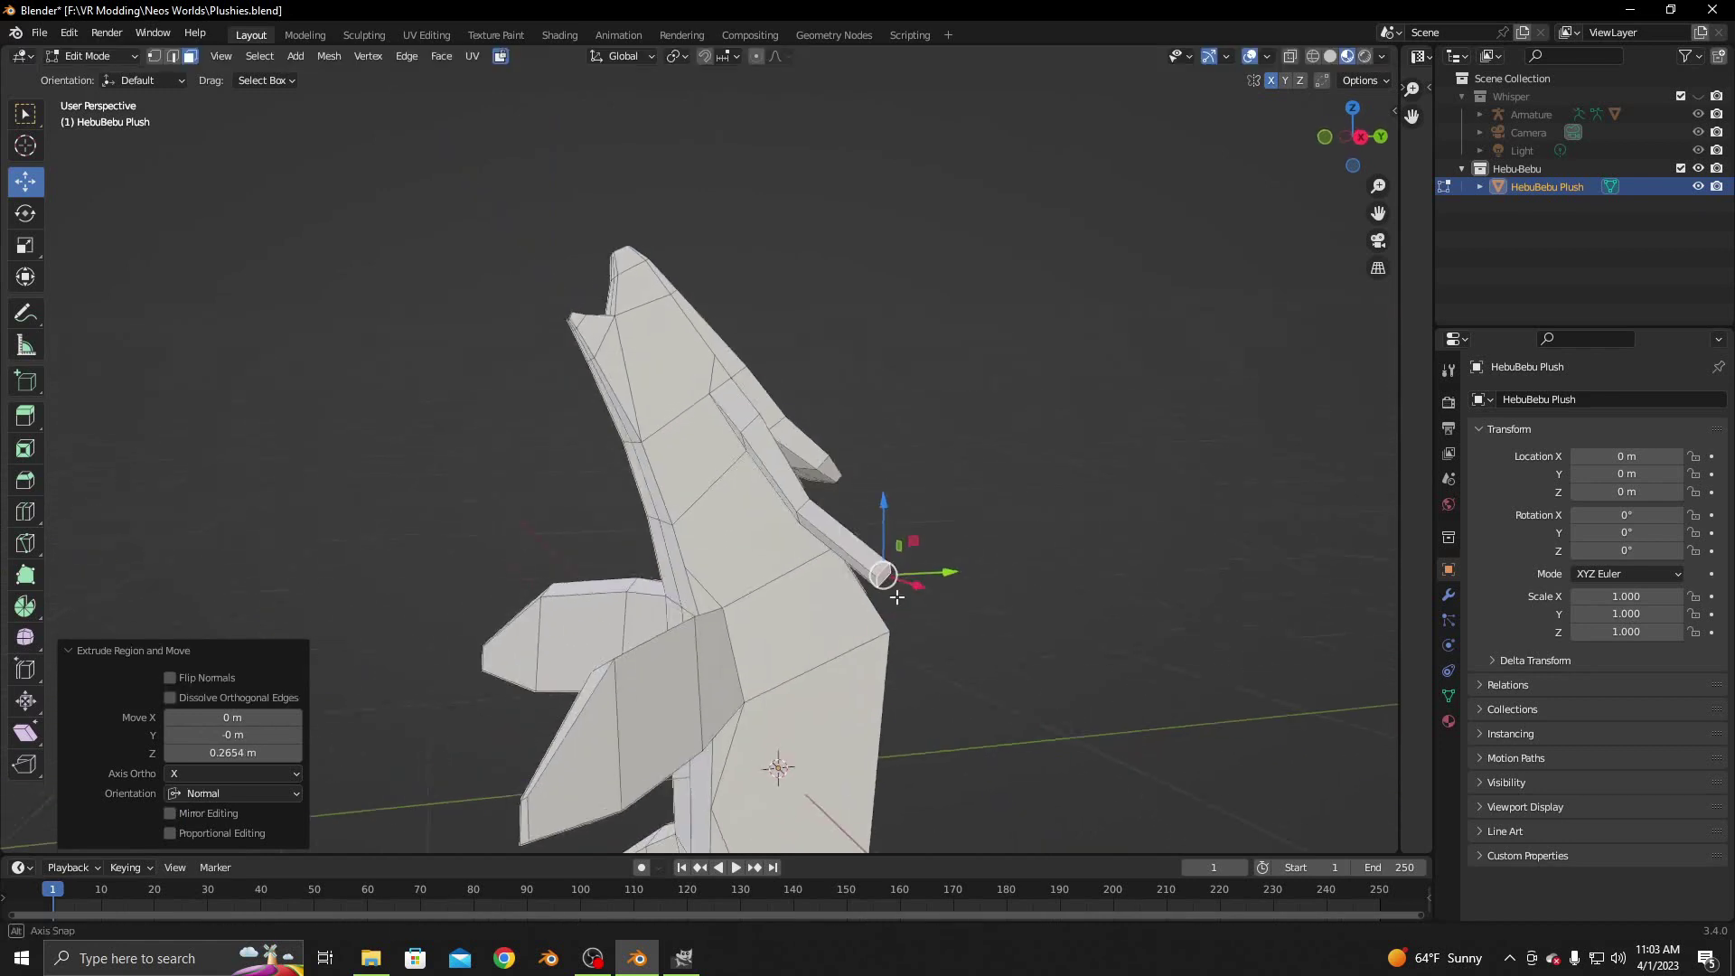
{"action": "left_click_drag", "start_coordinate": [891, 569], "coordinate": [934, 597]}
{"action": "left_click", "coordinate": [933, 597]}
{"action": "middle_click_drag", "start_coordinate": [933, 597], "coordinate": [639, 604]}
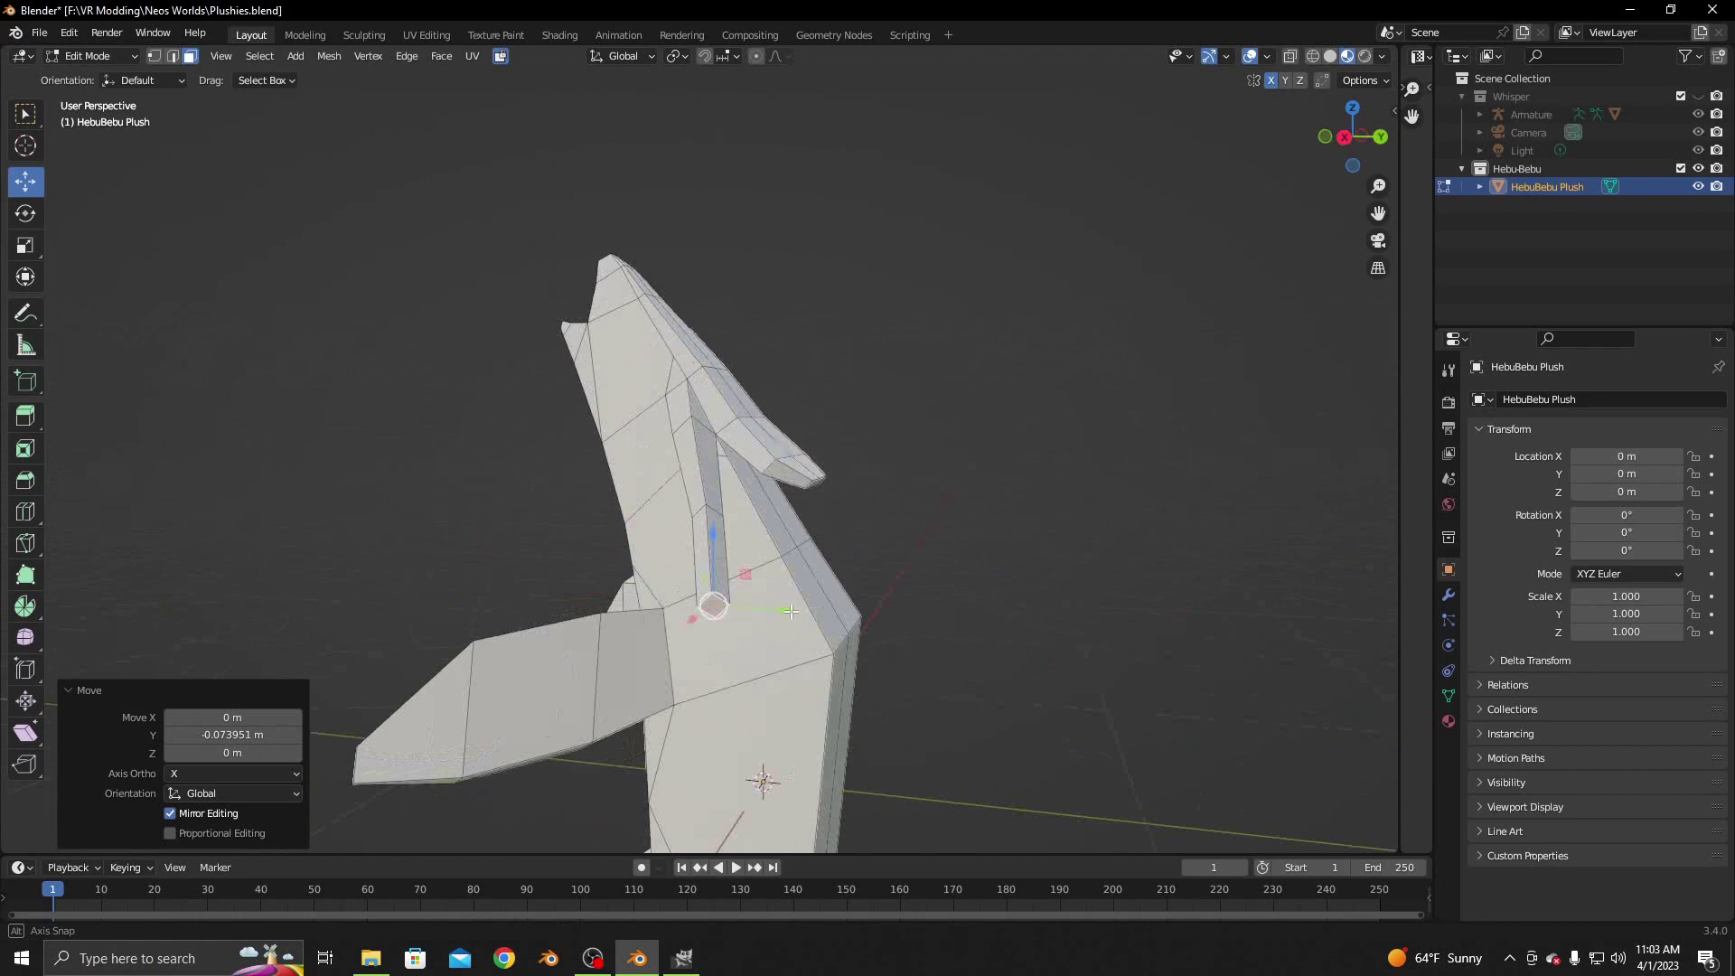
{"action": "left_click_drag", "start_coordinate": [434, 576], "coordinate": [450, 584]}
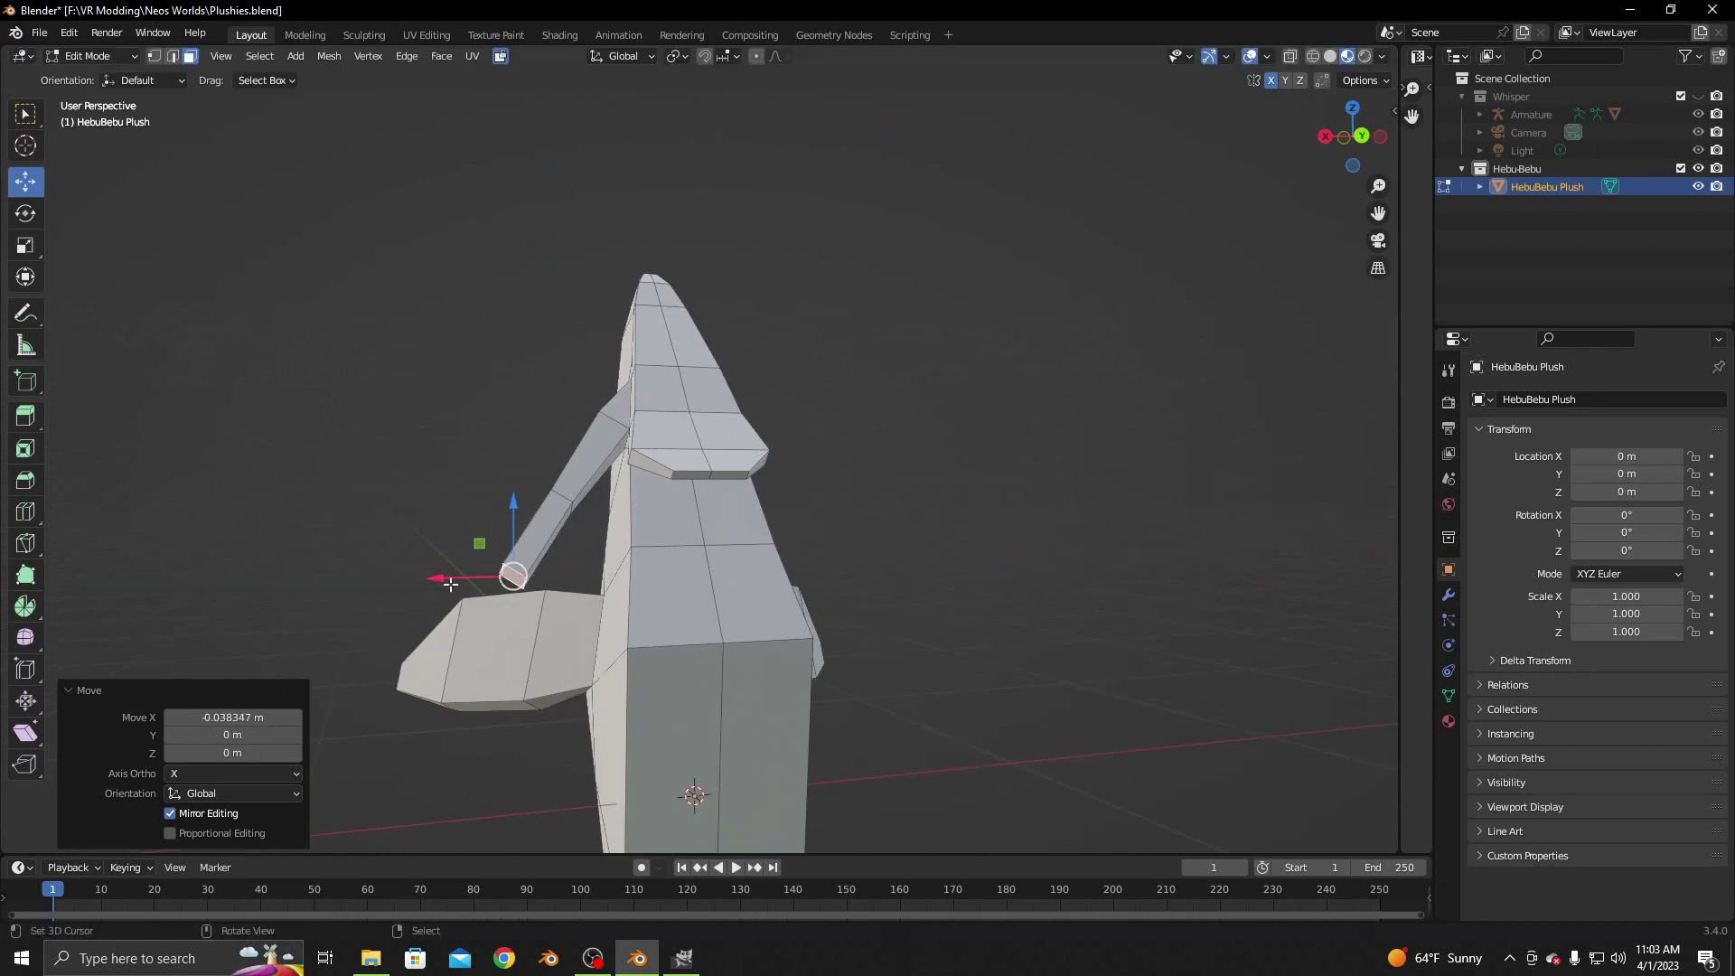
Shrink the arm end, extrude once more and taper the tip to 0.395
{"action": "key", "text": "s"}
{"action": "left_click", "coordinate": [720, 563]}
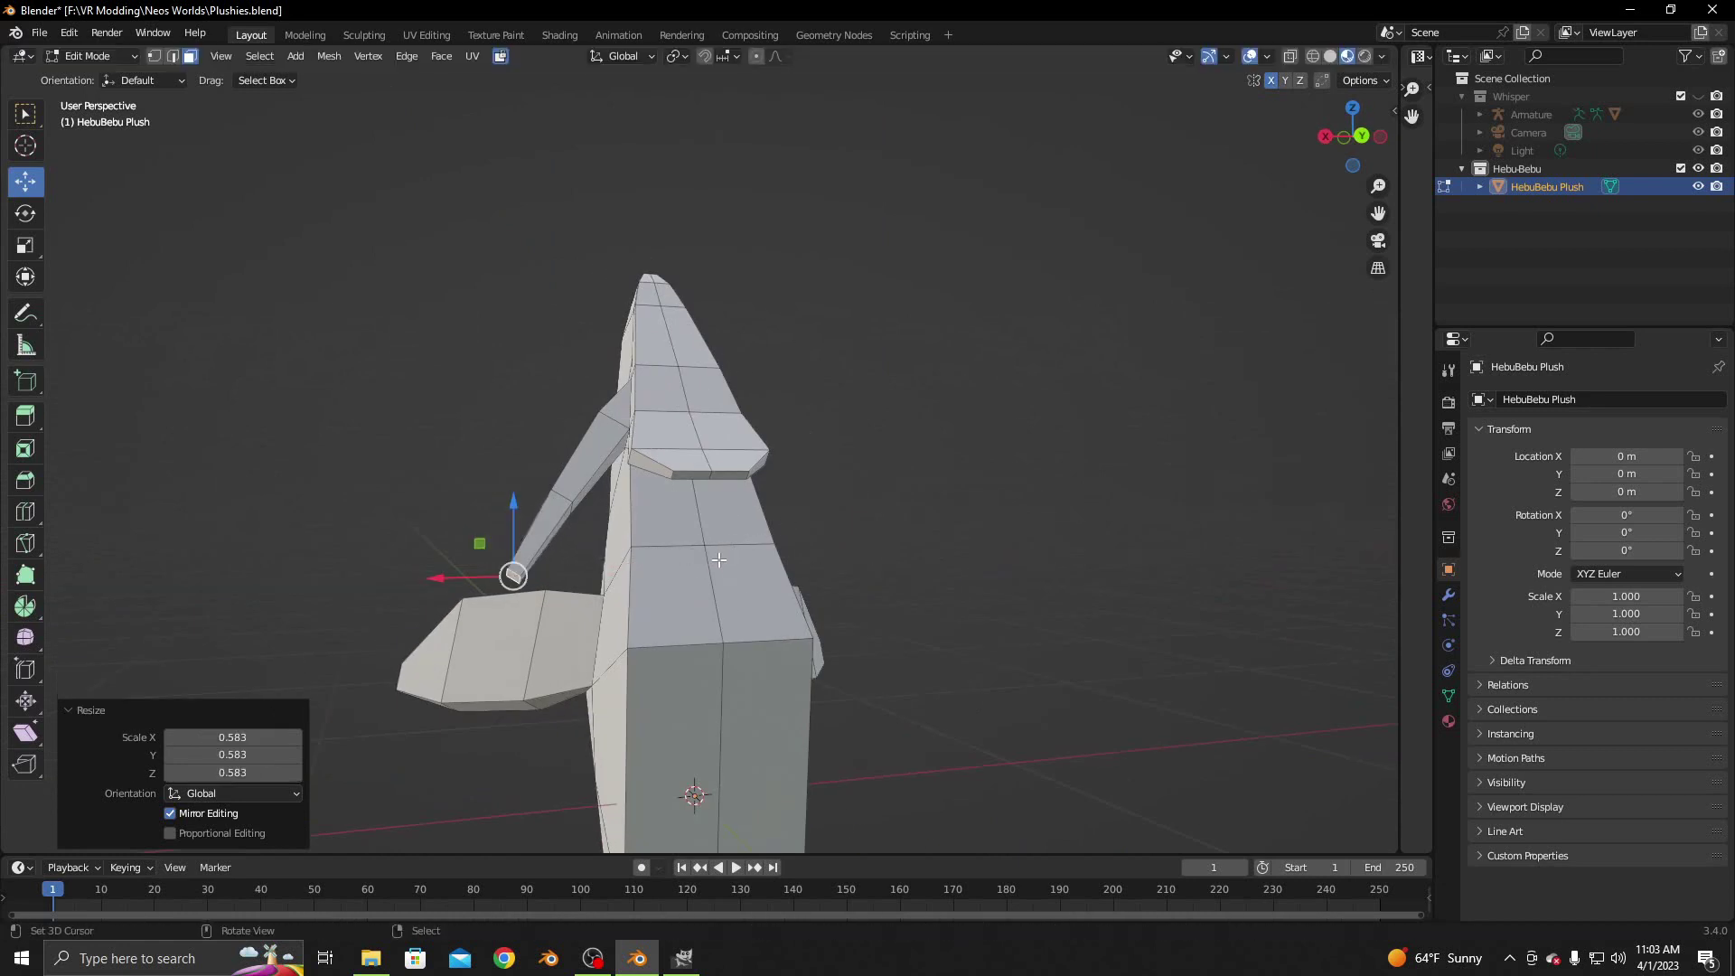
{"action": "key", "text": "e"}
{"action": "left_click", "coordinate": [710, 570]}
{"action": "key", "text": "s"}
{"action": "left_click", "coordinate": [587, 586]}
{"action": "middle_click_drag", "start_coordinate": [587, 586], "coordinate": [789, 604]}
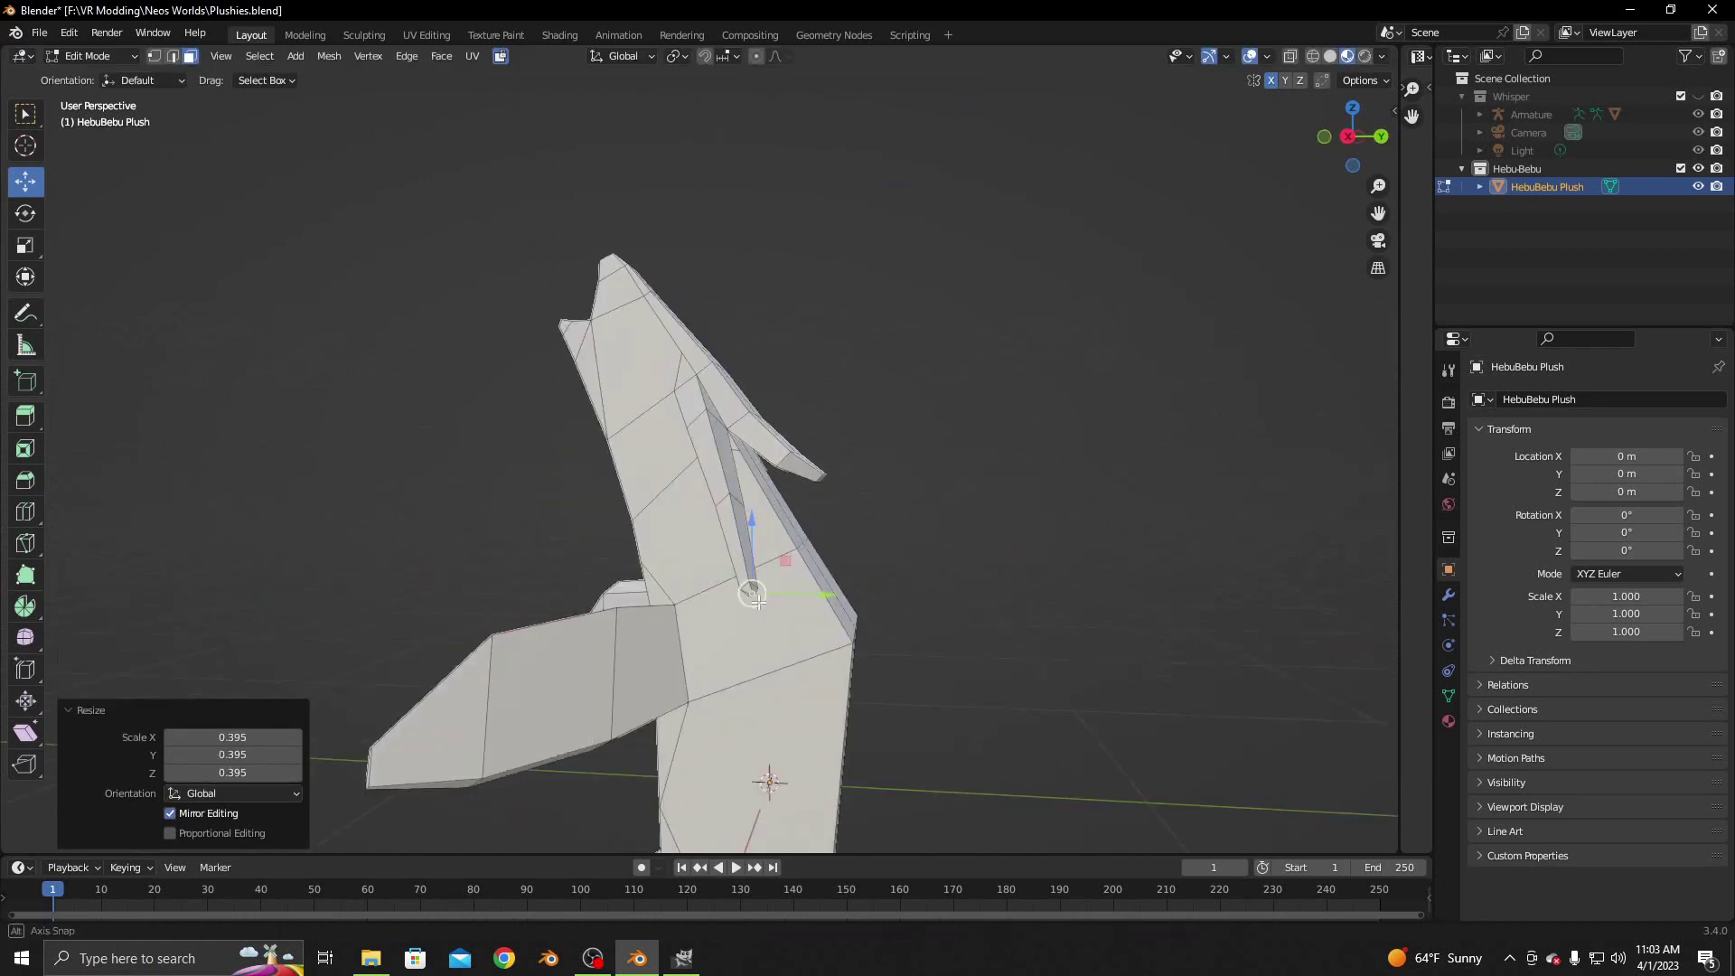
Nudge the arm tip along Y, Z and X to tuck it against the body
{"action": "key", "text": "g"}
{"action": "left_click", "coordinate": [827, 547]}
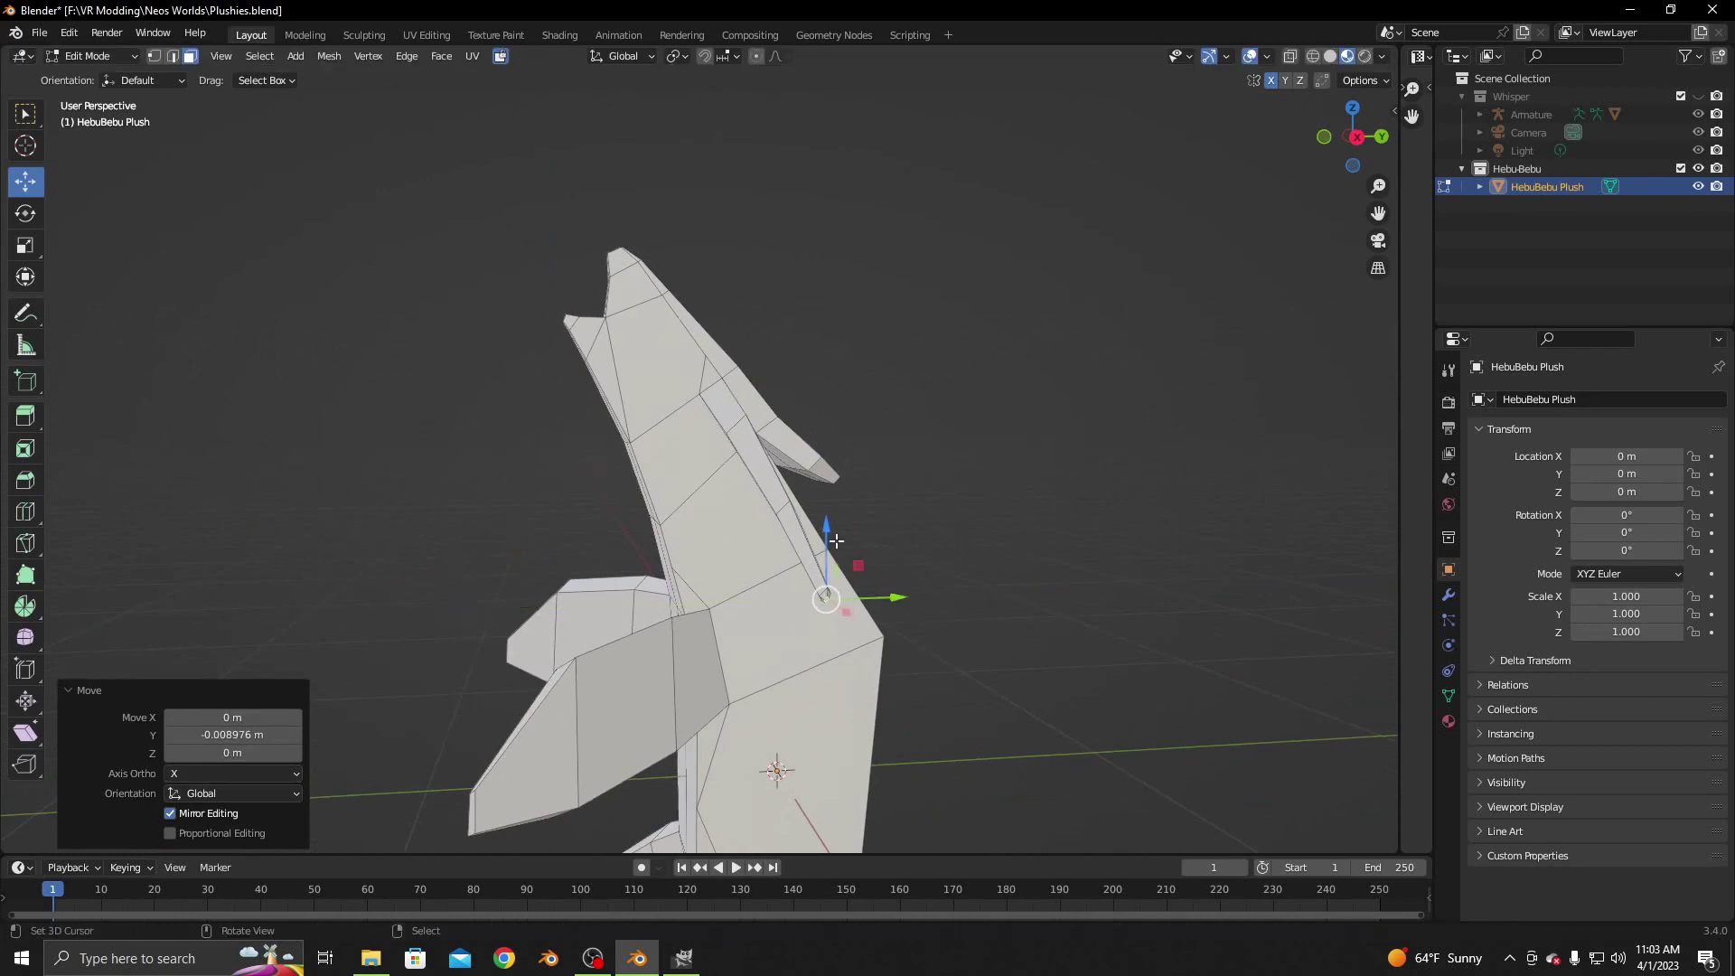
{"action": "key", "text": "g"}
{"action": "left_click", "coordinate": [832, 540]}
{"action": "middle_click_drag", "start_coordinate": [832, 540], "coordinate": [554, 603]}
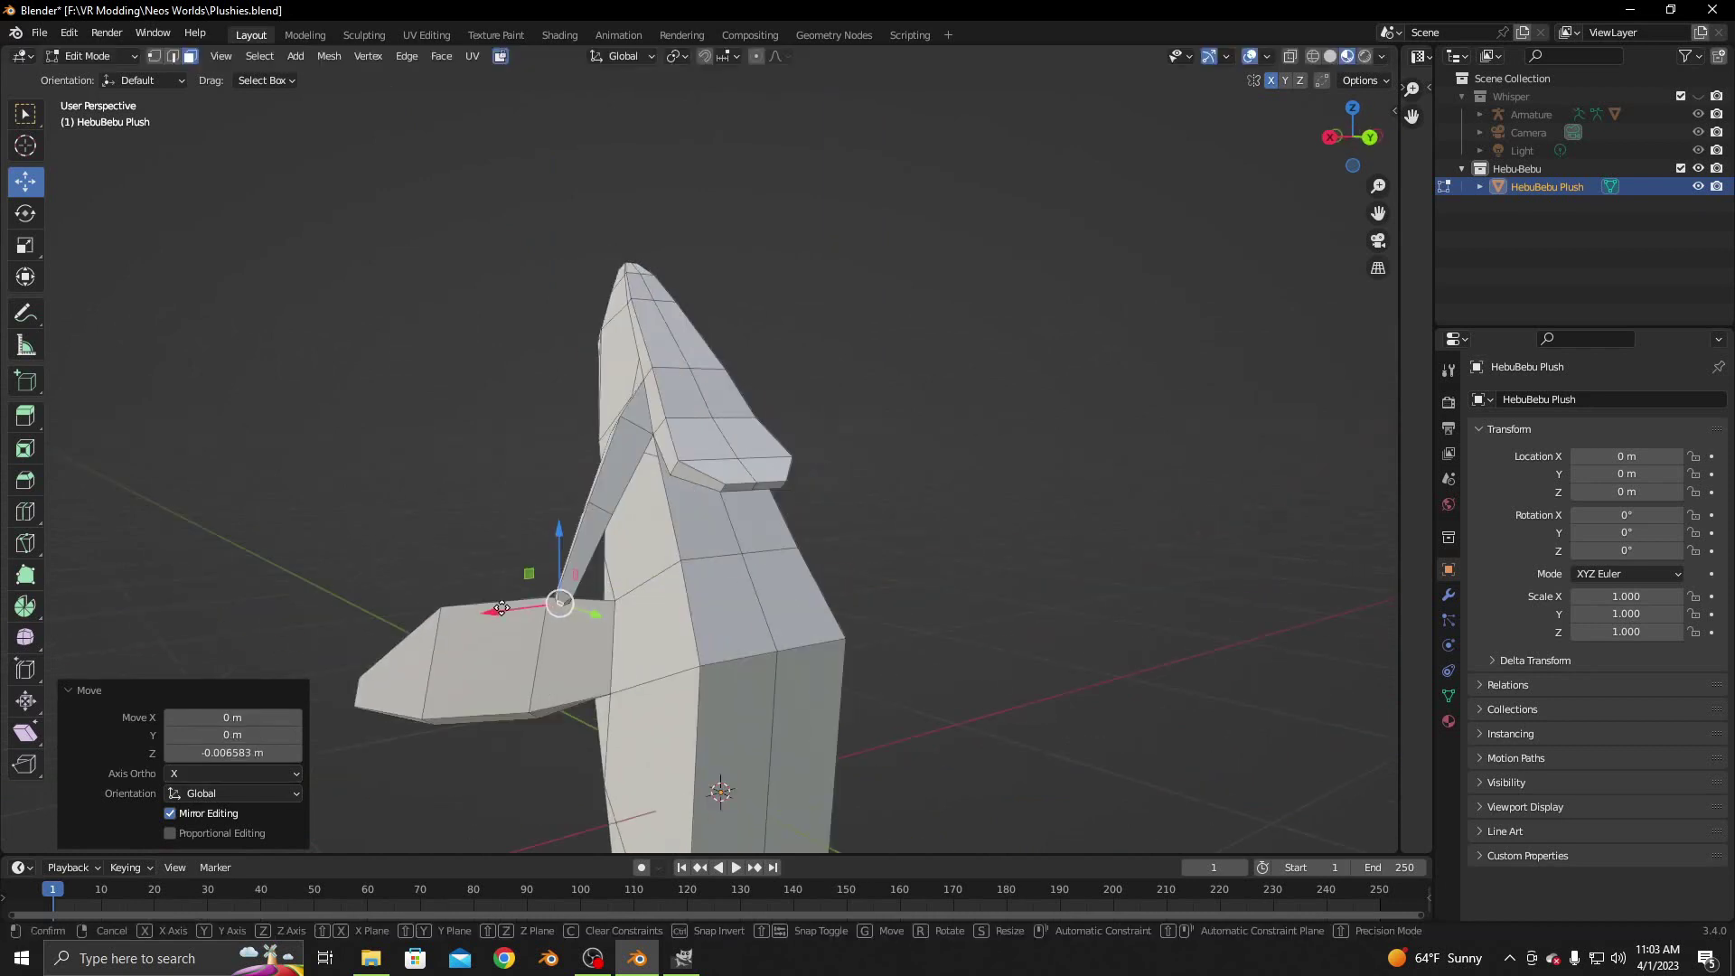
{"action": "left_click_drag", "start_coordinate": [512, 608], "coordinate": [616, 625]}
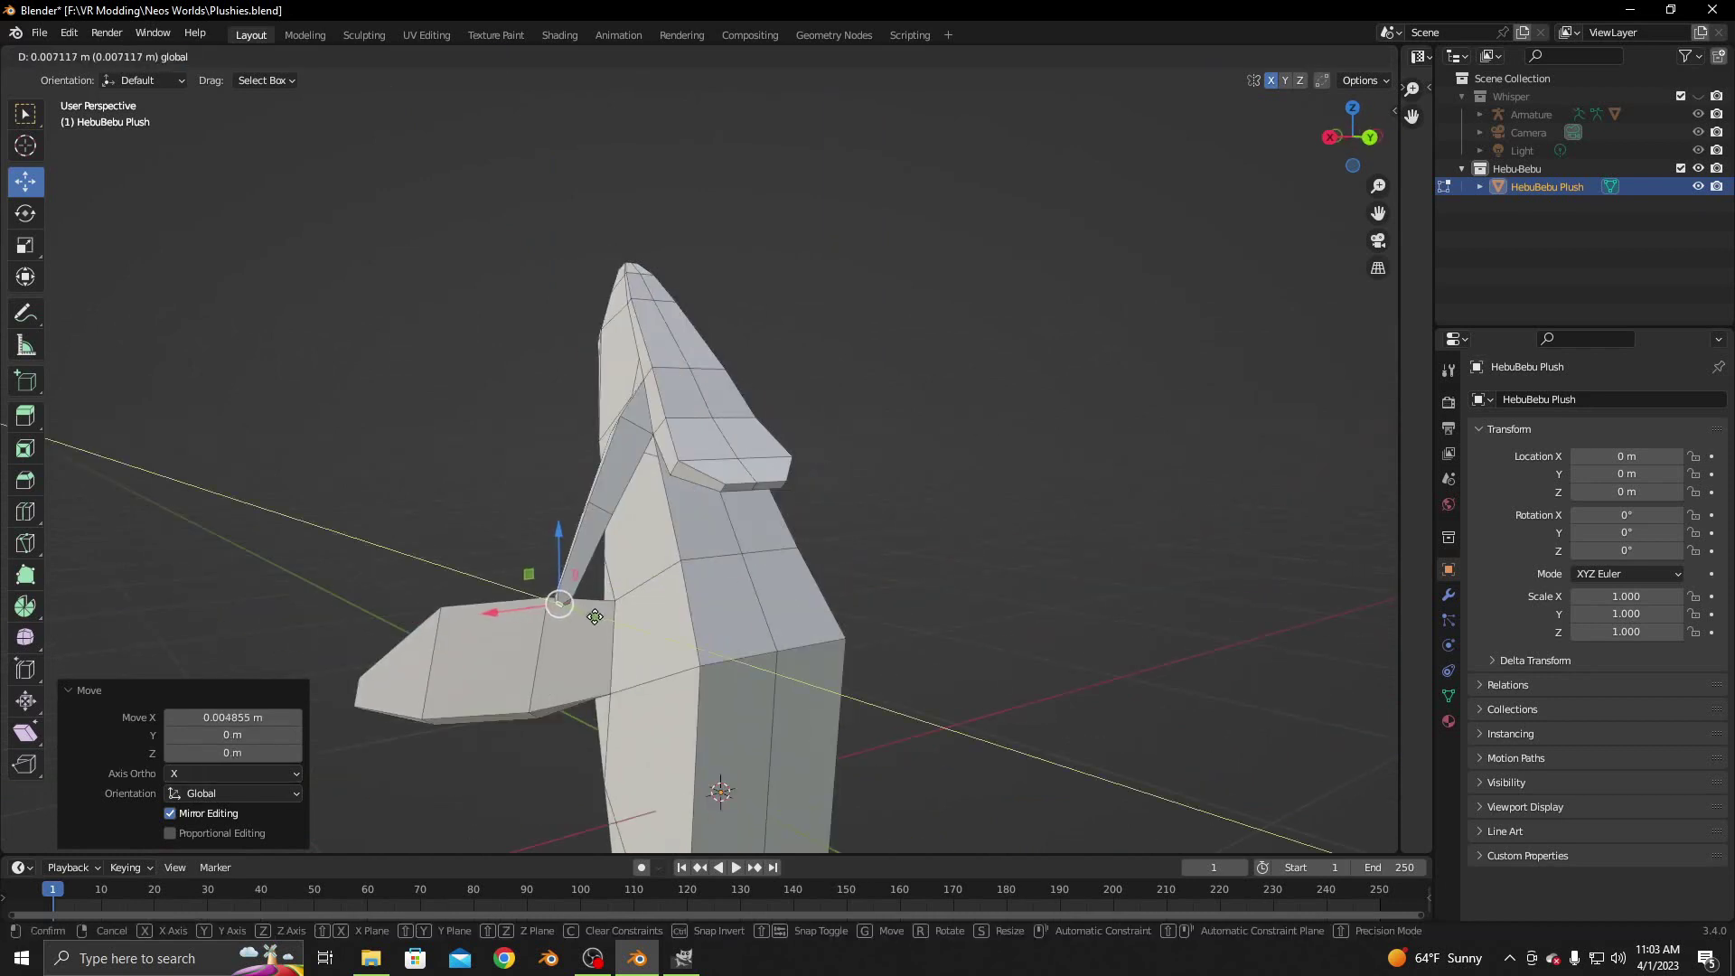
{"action": "middle_click_drag", "start_coordinate": [616, 624], "coordinate": [926, 573]}
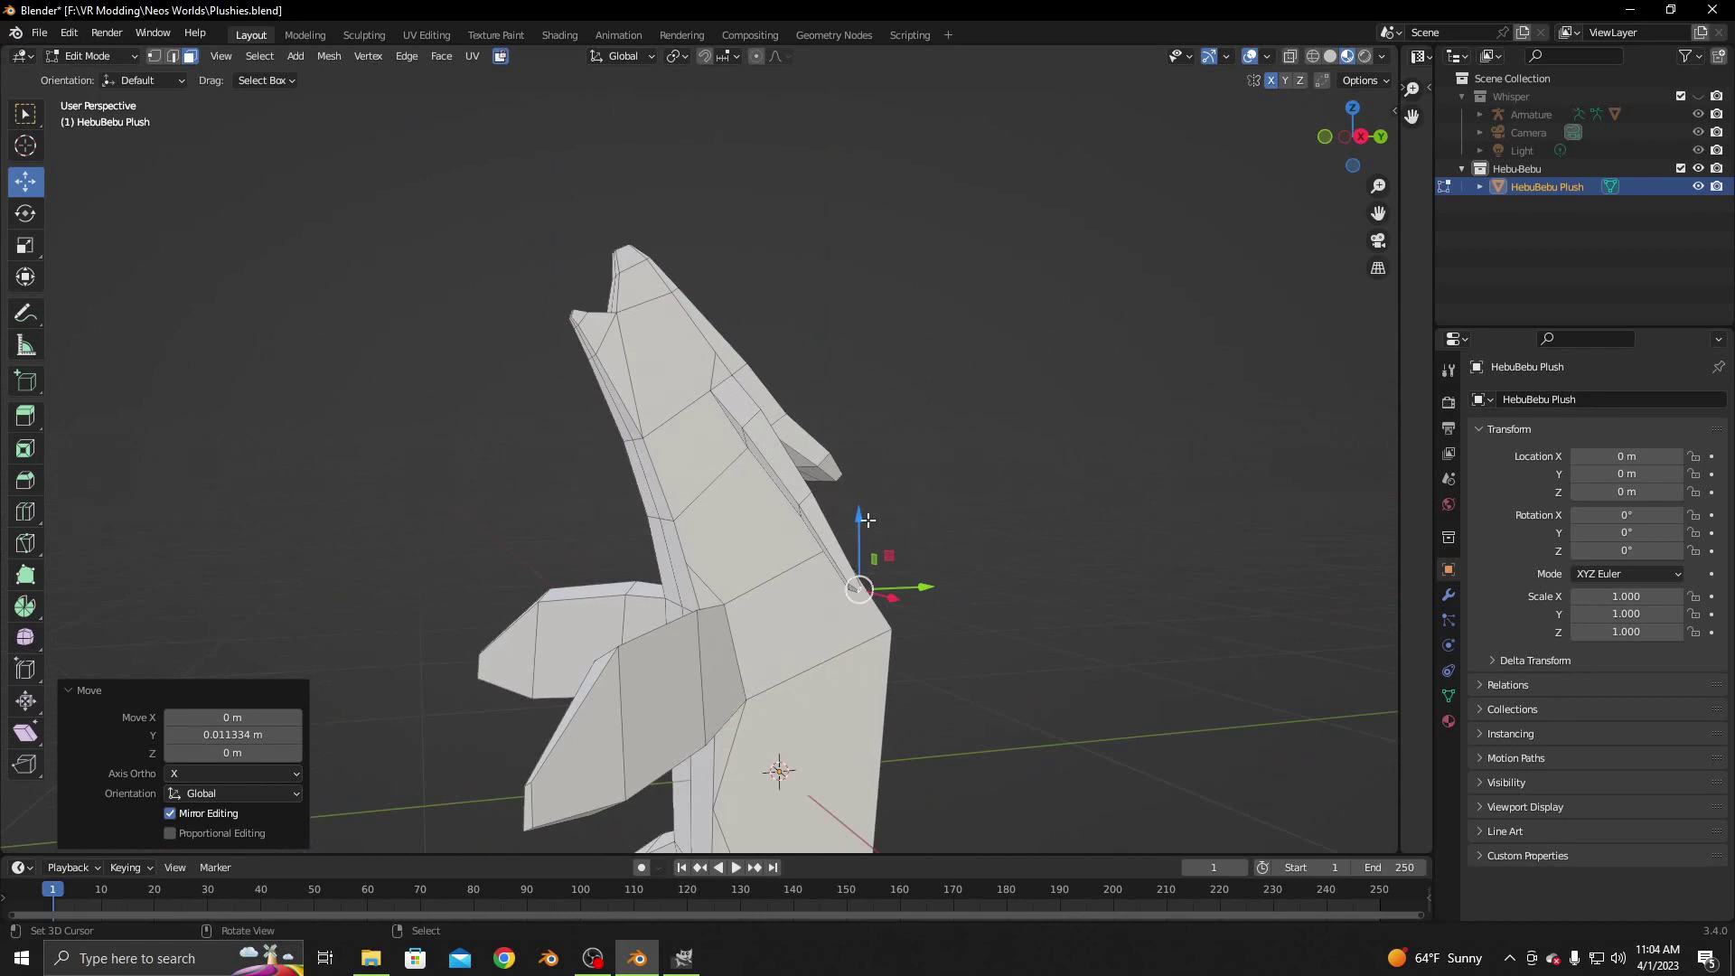
{"action": "left_click_drag", "start_coordinate": [868, 520], "coordinate": [869, 542]}
{"action": "middle_click_drag", "start_coordinate": [869, 542], "coordinate": [769, 638]}
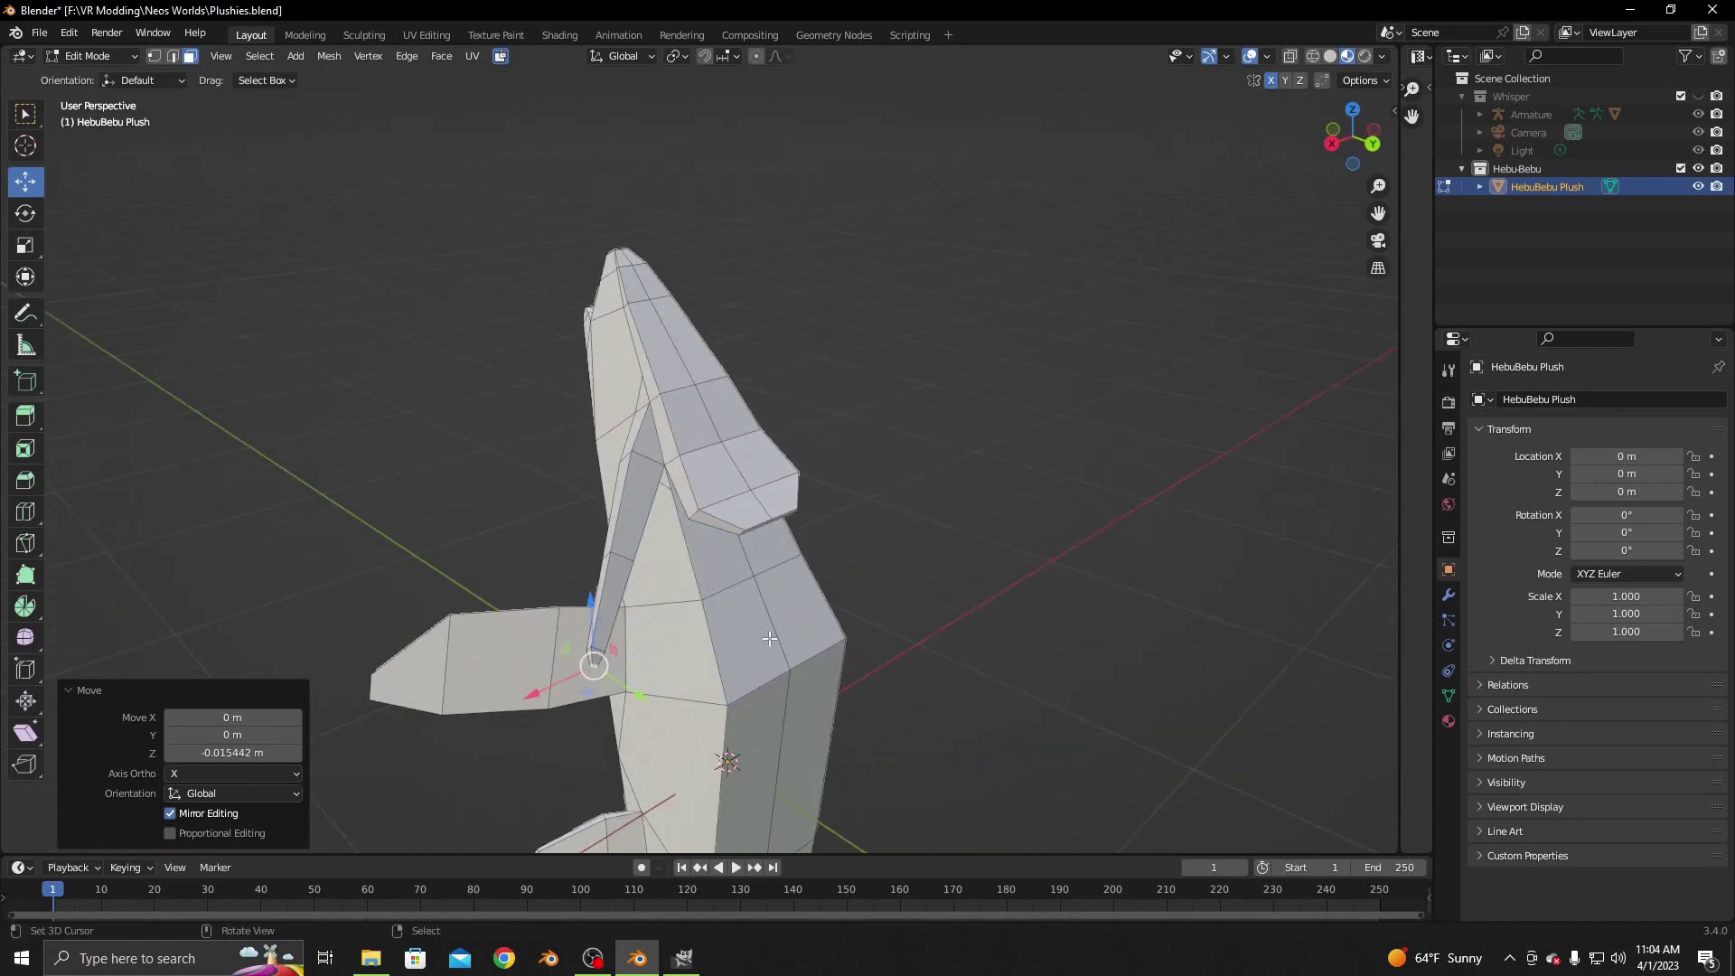
{"action": "left_click_drag", "start_coordinate": [639, 695], "coordinate": [626, 687]}
{"action": "mouse_move", "coordinate": [625, 687]}
{"action": "middle_mouse_down"}
{"action": "mouse_move", "coordinate": [774, 669]}
{"action": "mouse_move", "coordinate": [781, 589]}
{"action": "middle_mouse_up"}
{"action": "mouse_move", "coordinate": [665, 439]}
{"action": "middle_mouse_down"}
{"action": "mouse_move", "coordinate": [632, 424]}
{"action": "mouse_move", "coordinate": [657, 490]}
{"action": "middle_mouse_up"}
Knife-cut an edge line from beneath the ear down across the head toward the body
{"action": "scroll", "coordinate": [656, 490], "scroll_direction": "up", "scroll_amount": 2}
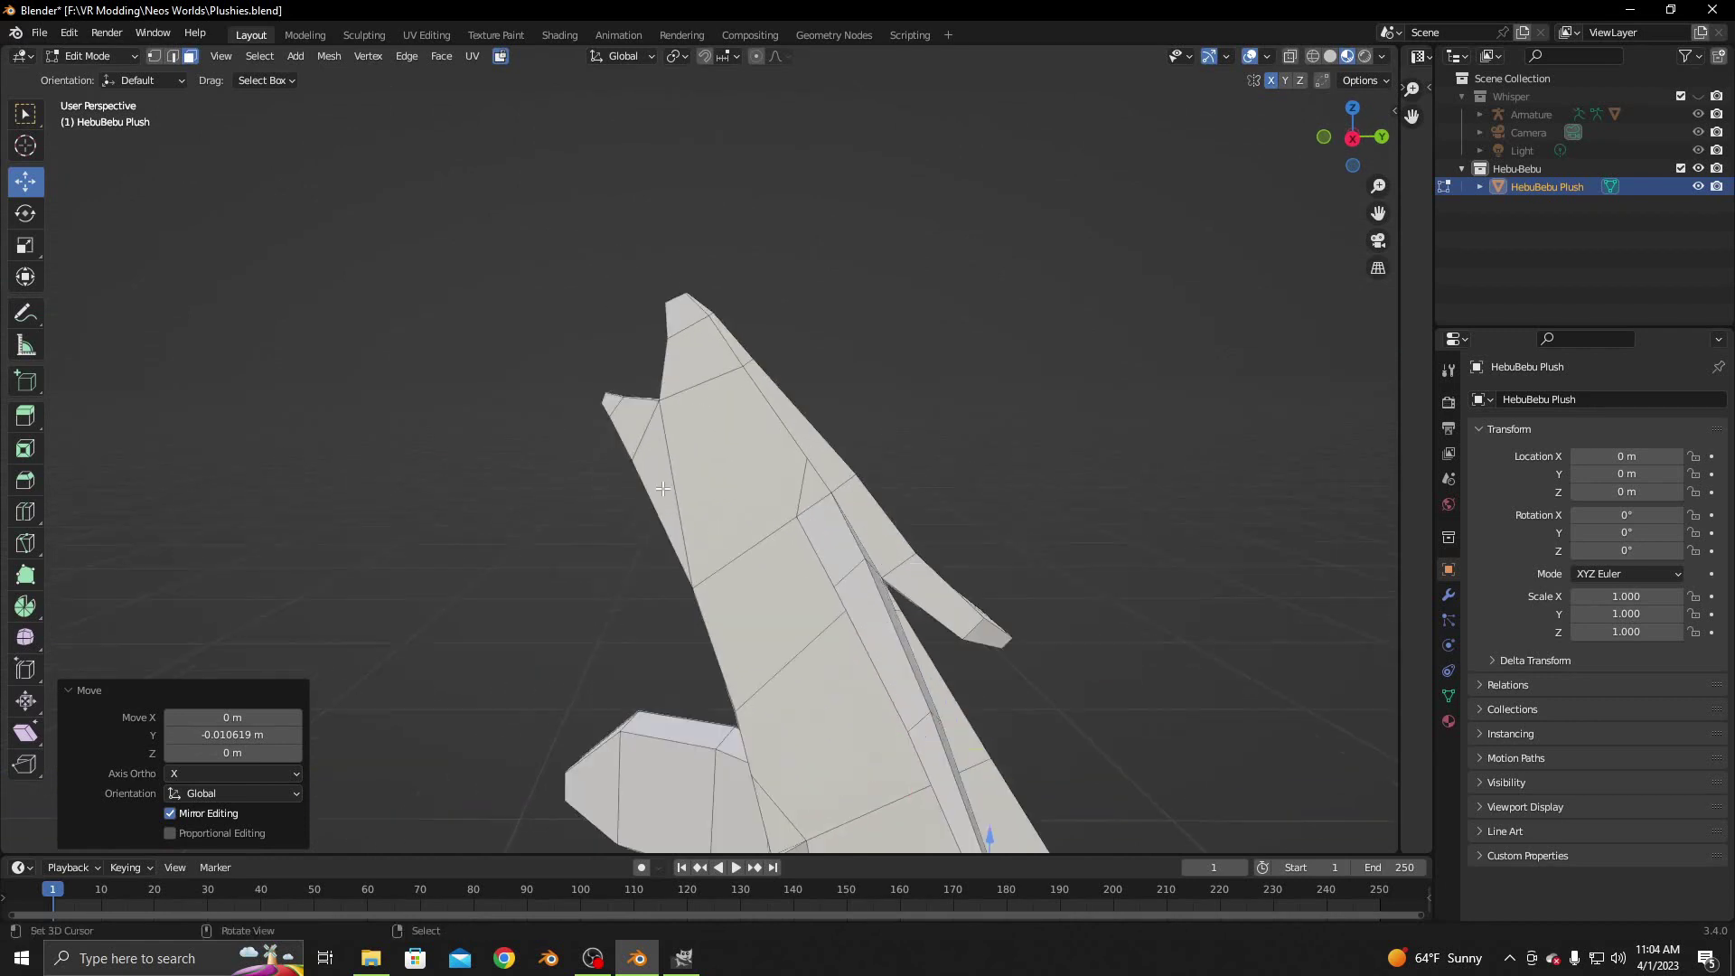
{"action": "scroll", "coordinate": [664, 466], "scroll_direction": "up", "scroll_amount": 2}
{"action": "key", "text": "k"}
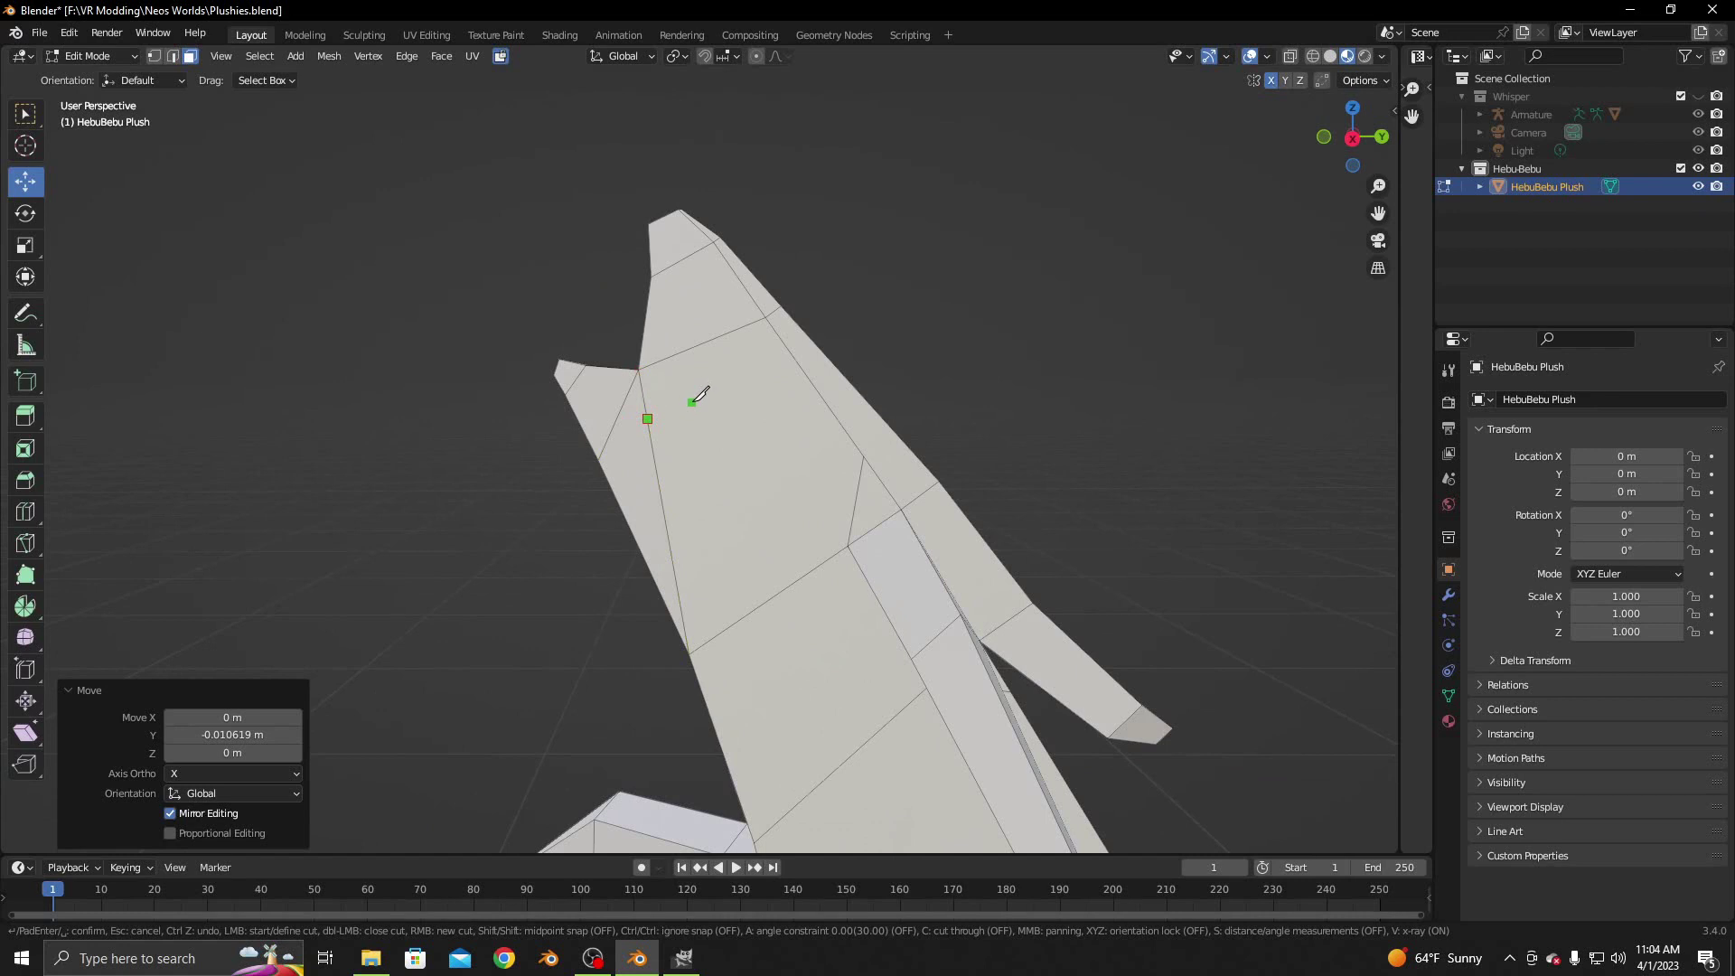
{"action": "key", "text": "Escape"}
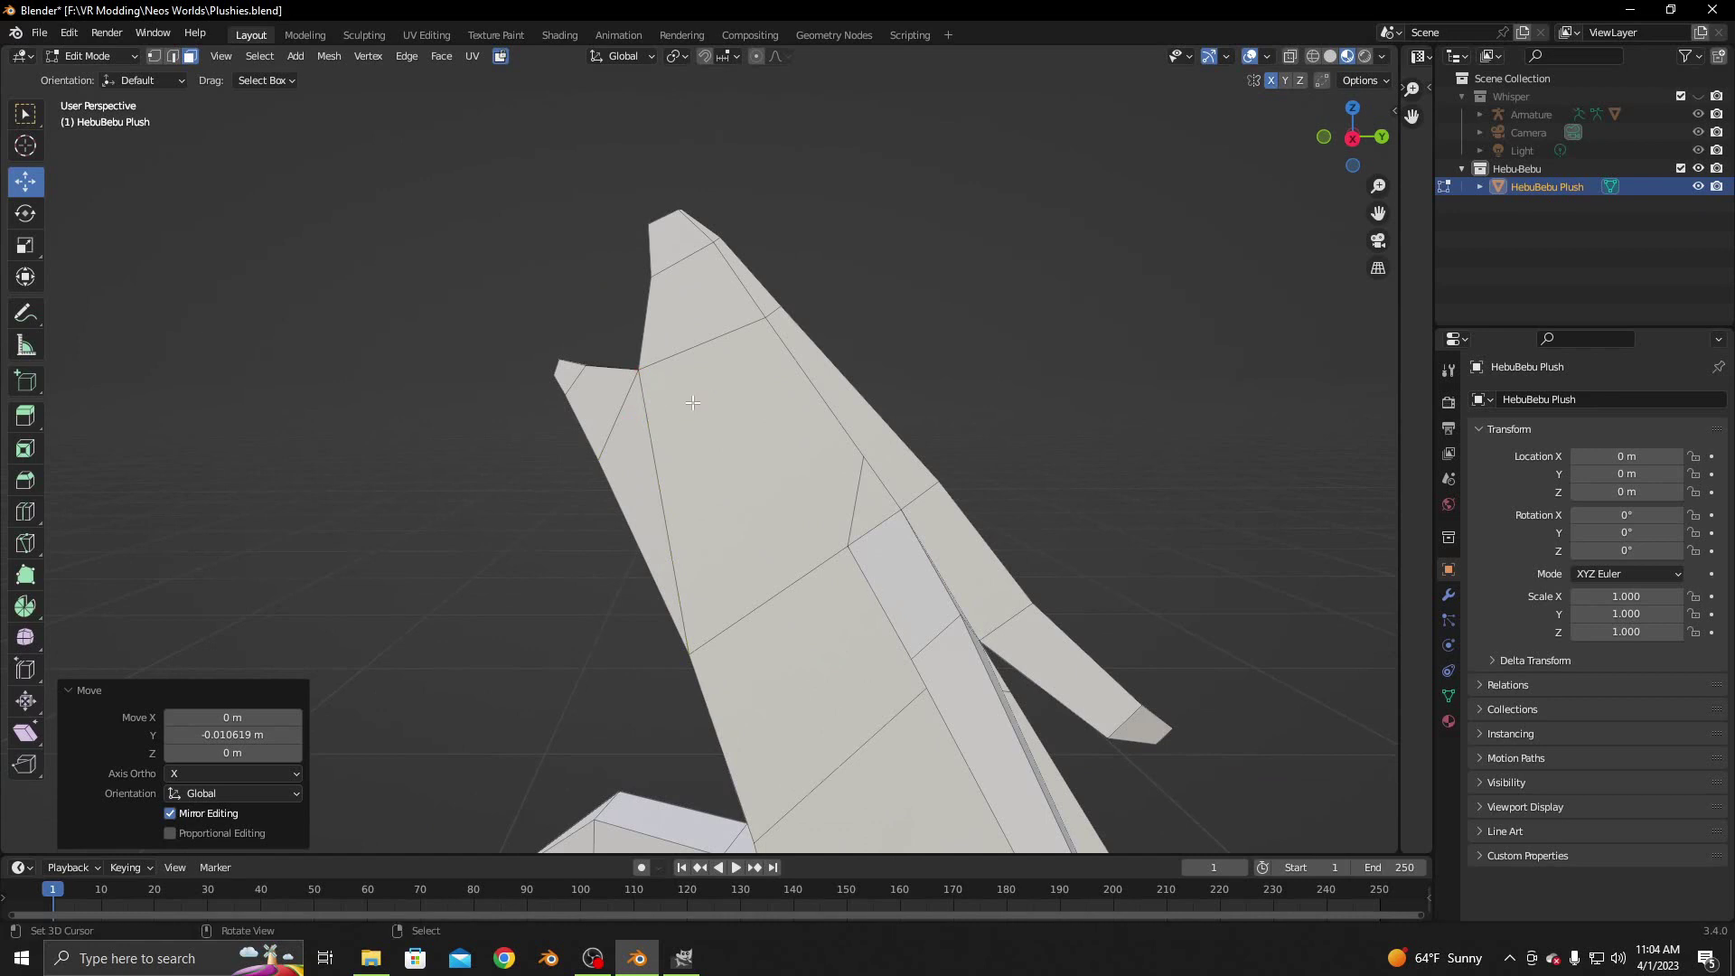
{"action": "key", "text": "k"}
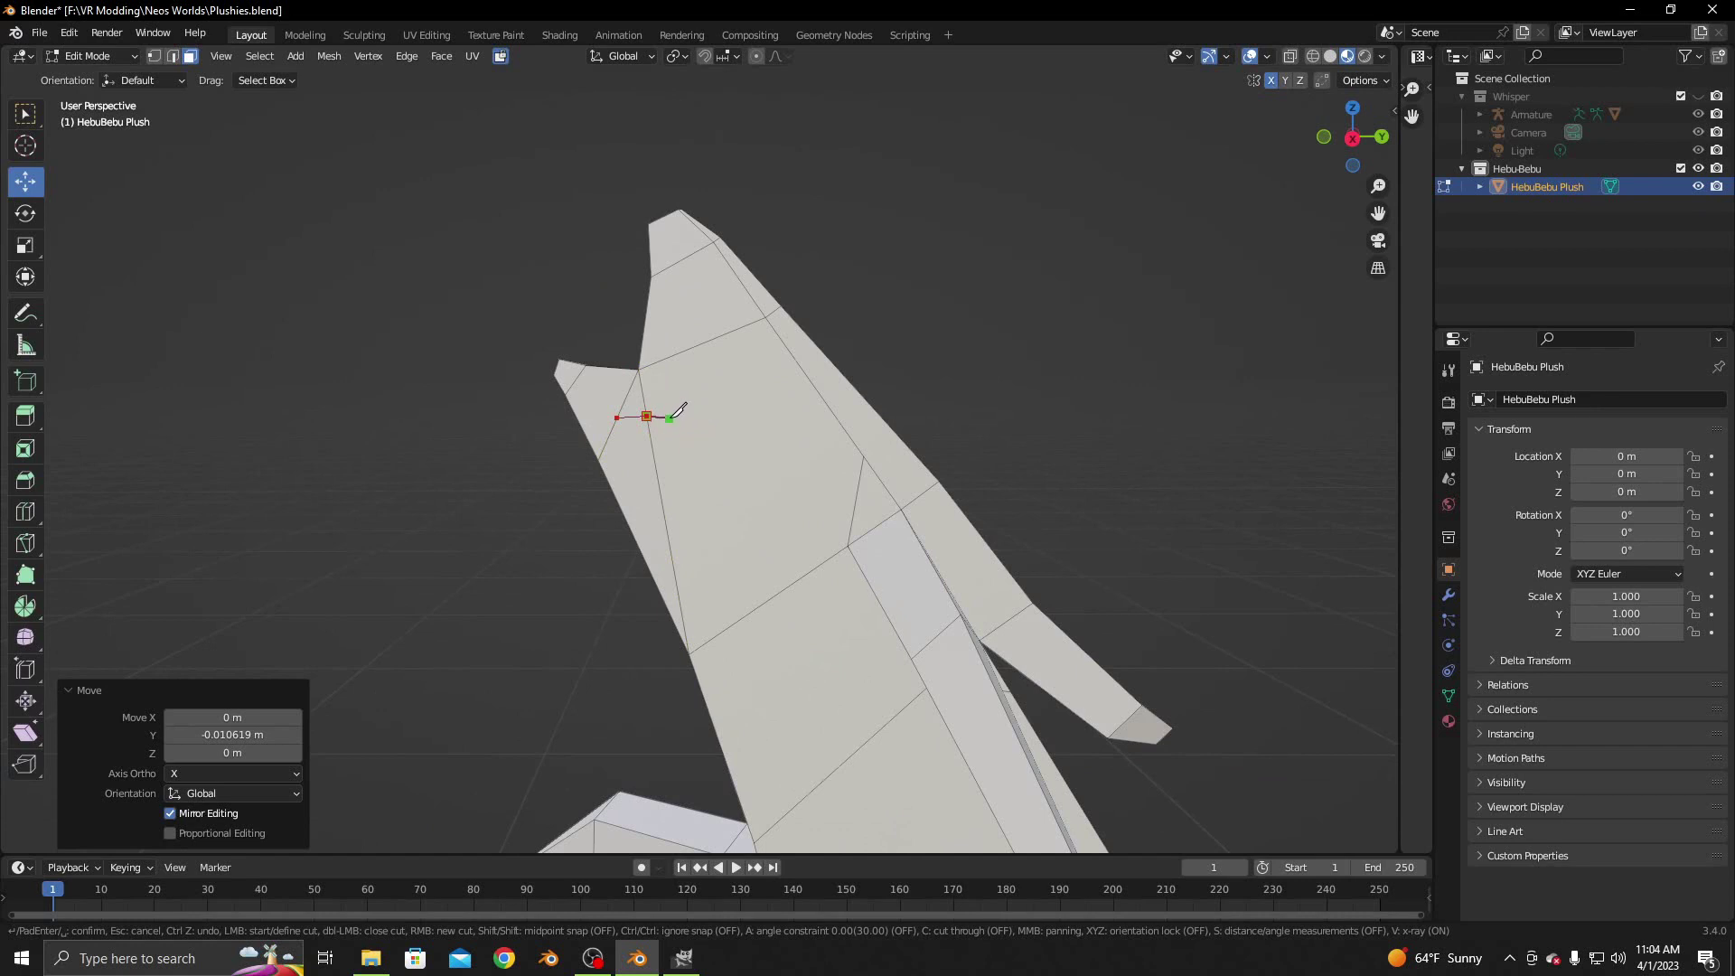
{"action": "left_click", "coordinate": [676, 432]}
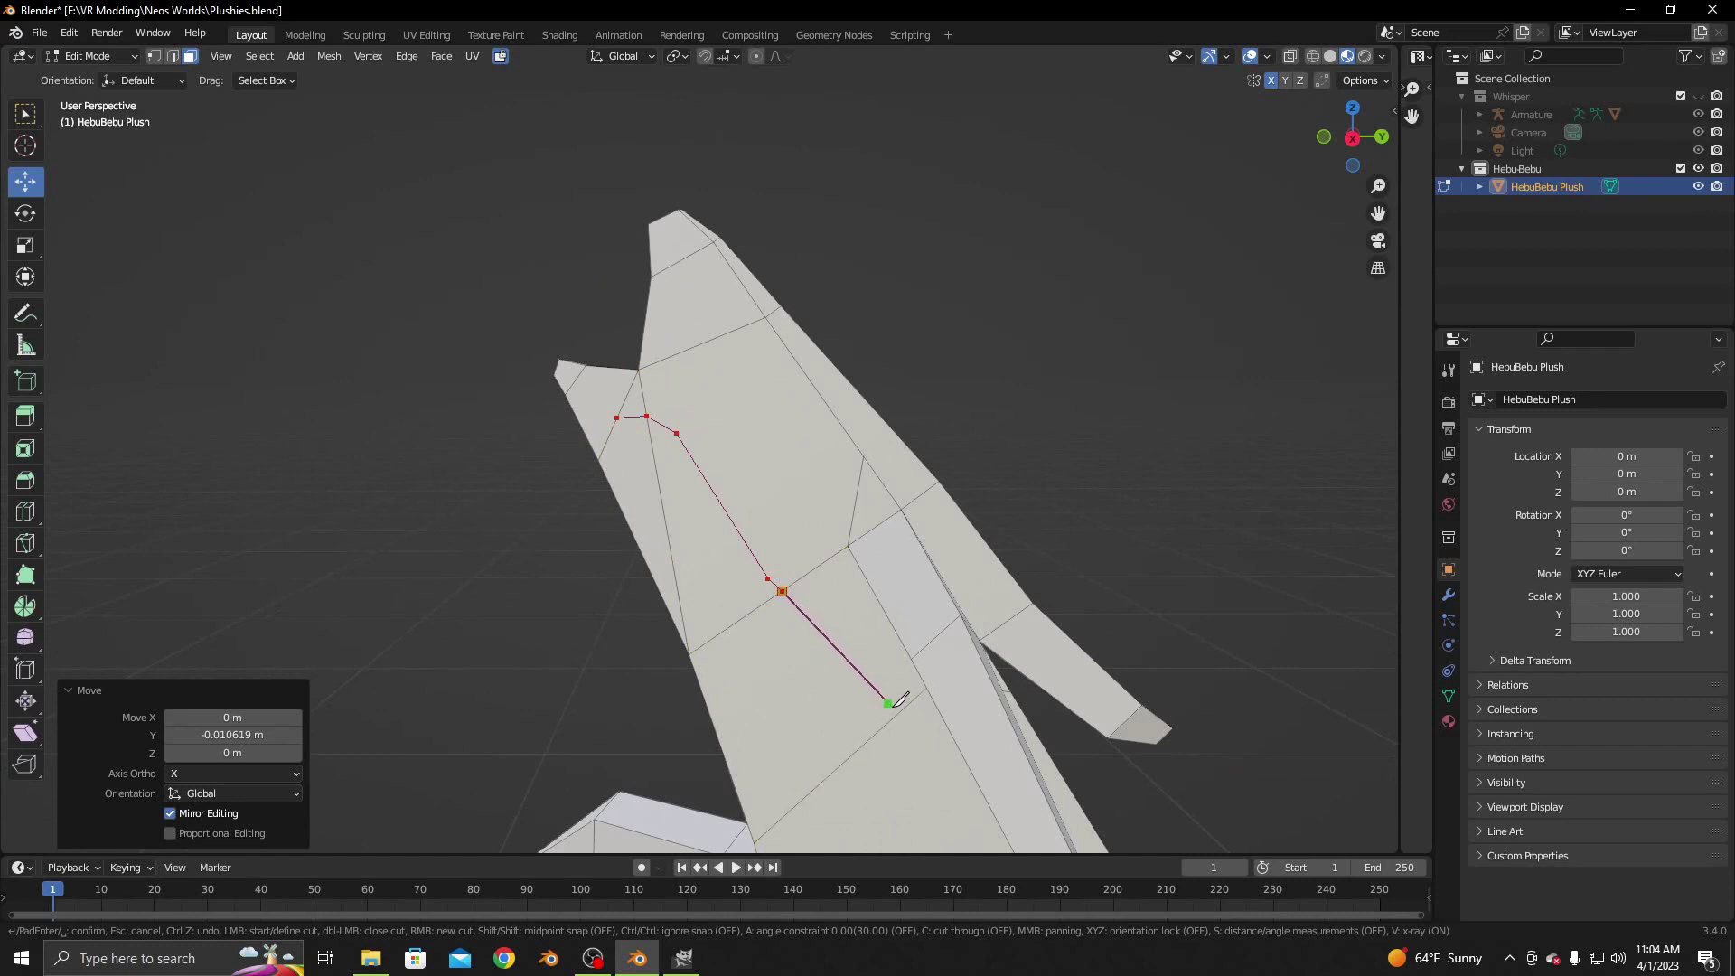
{"action": "left_click", "coordinate": [897, 714]}
{"action": "key", "text": "Return"}
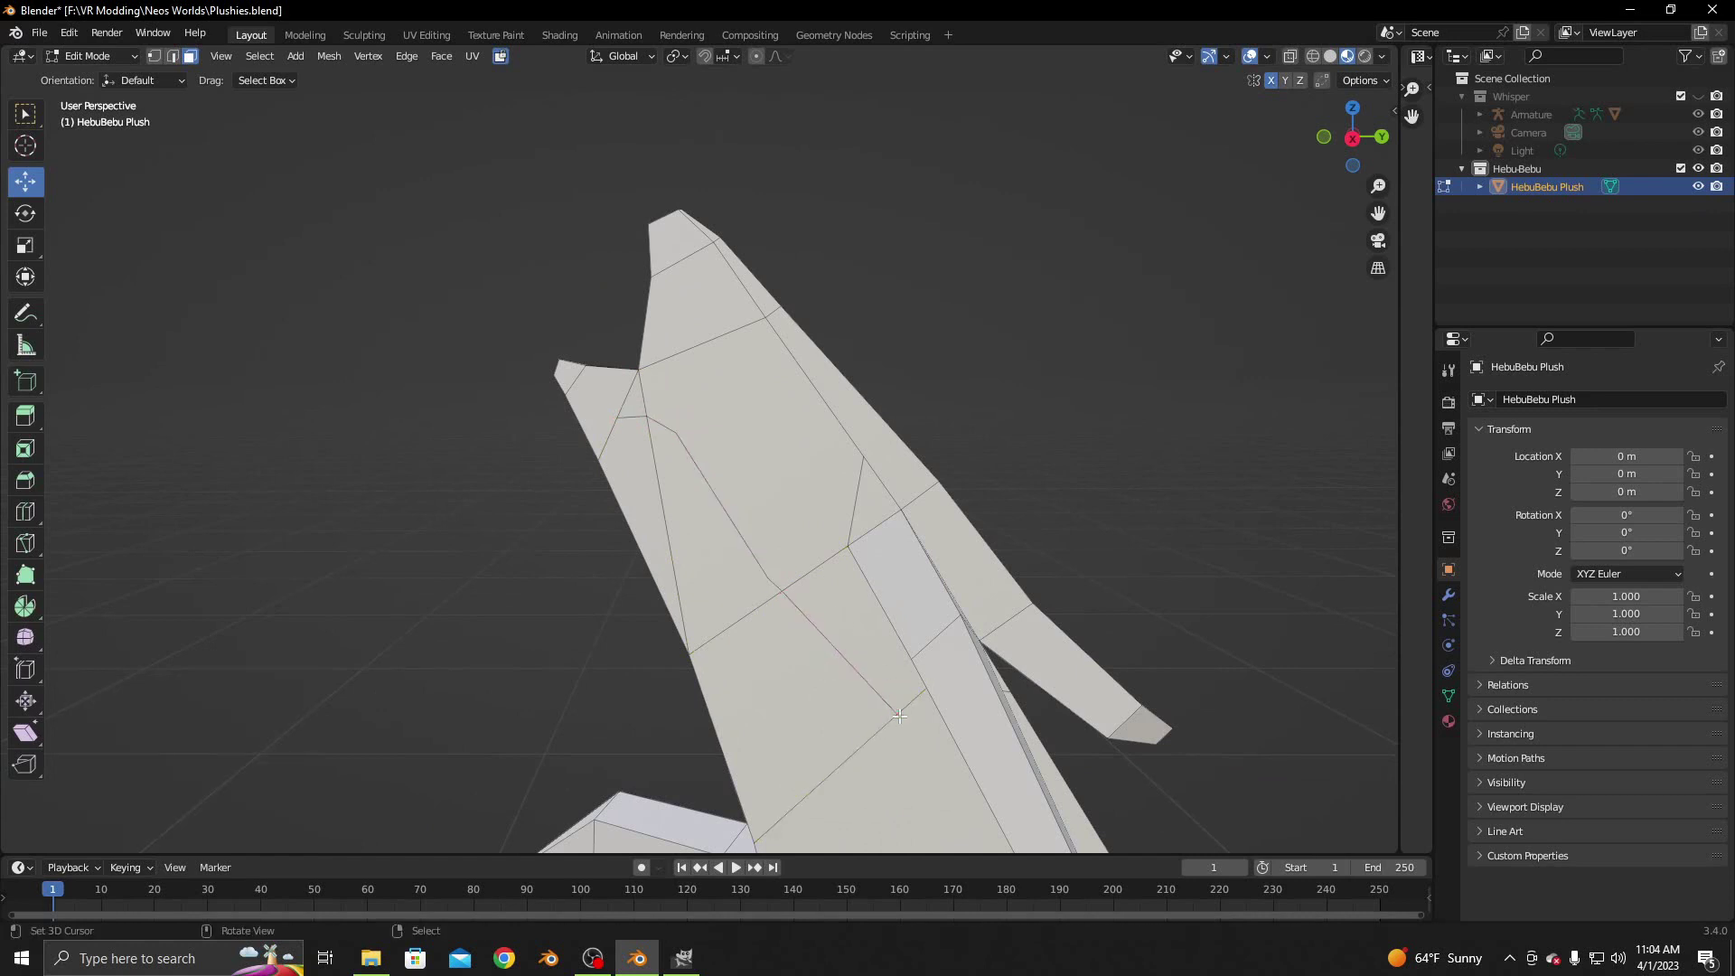
{"action": "middle_click_drag", "start_coordinate": [584, 496], "coordinate": [574, 496]}
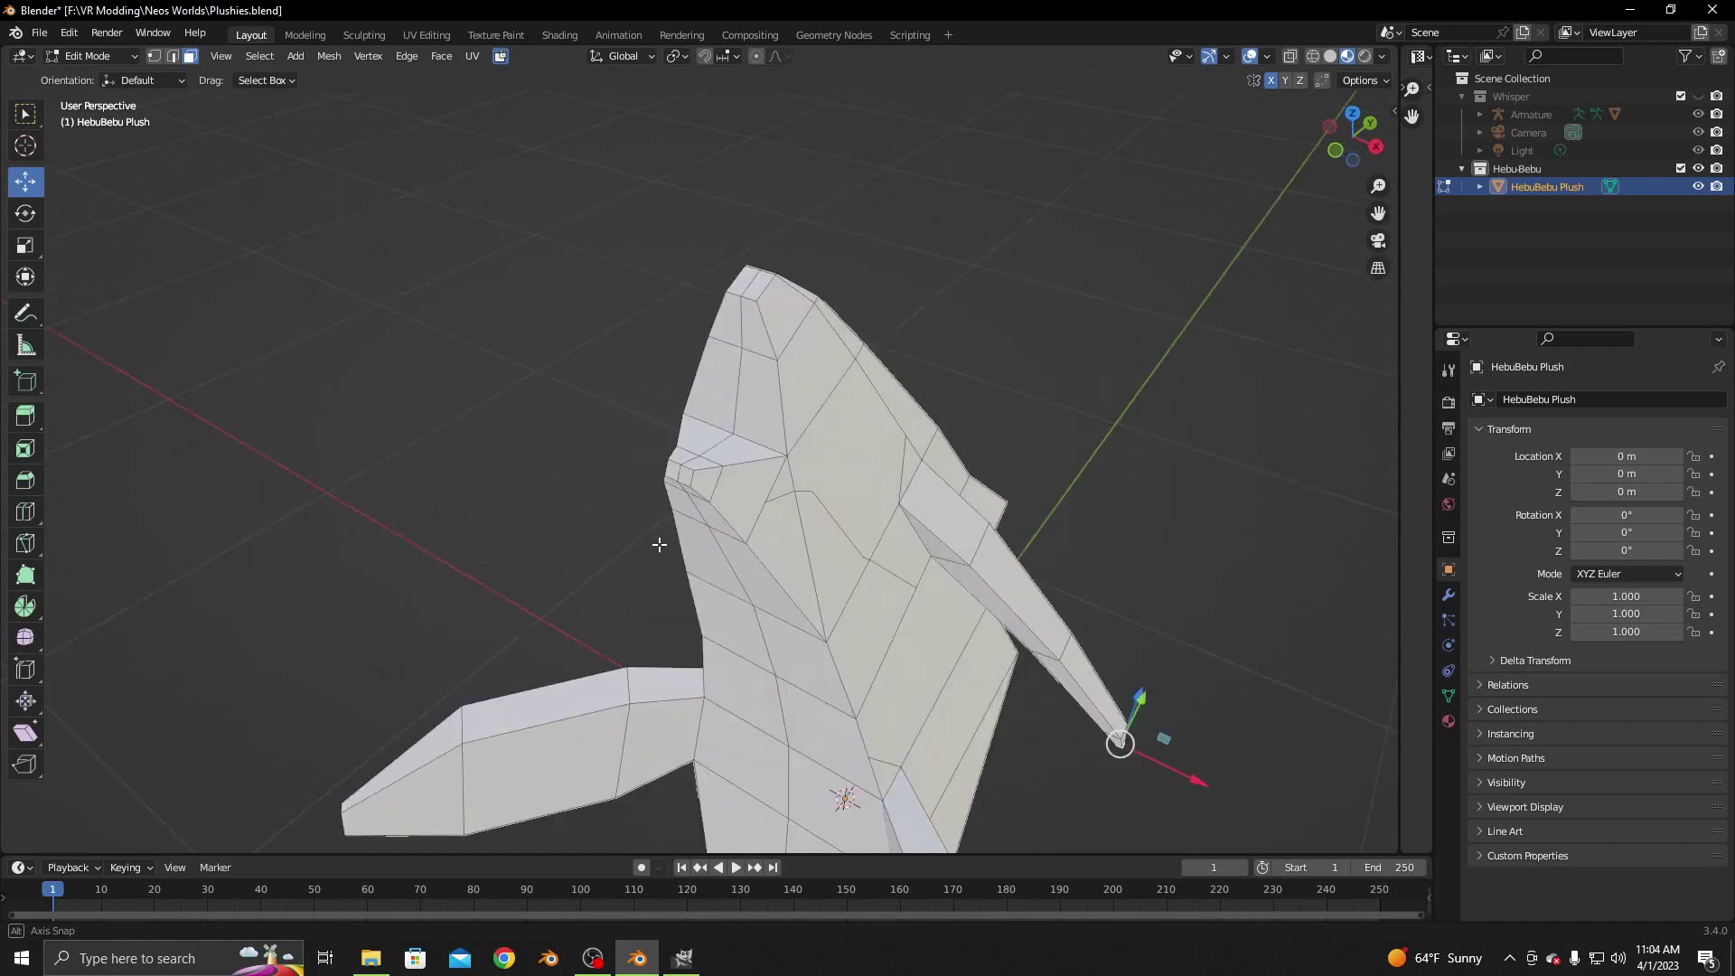
Symmetrize the plush mesh from +X to -X
{"action": "left_click", "coordinate": [328, 57]}
{"action": "left_click", "coordinate": [371, 326]}
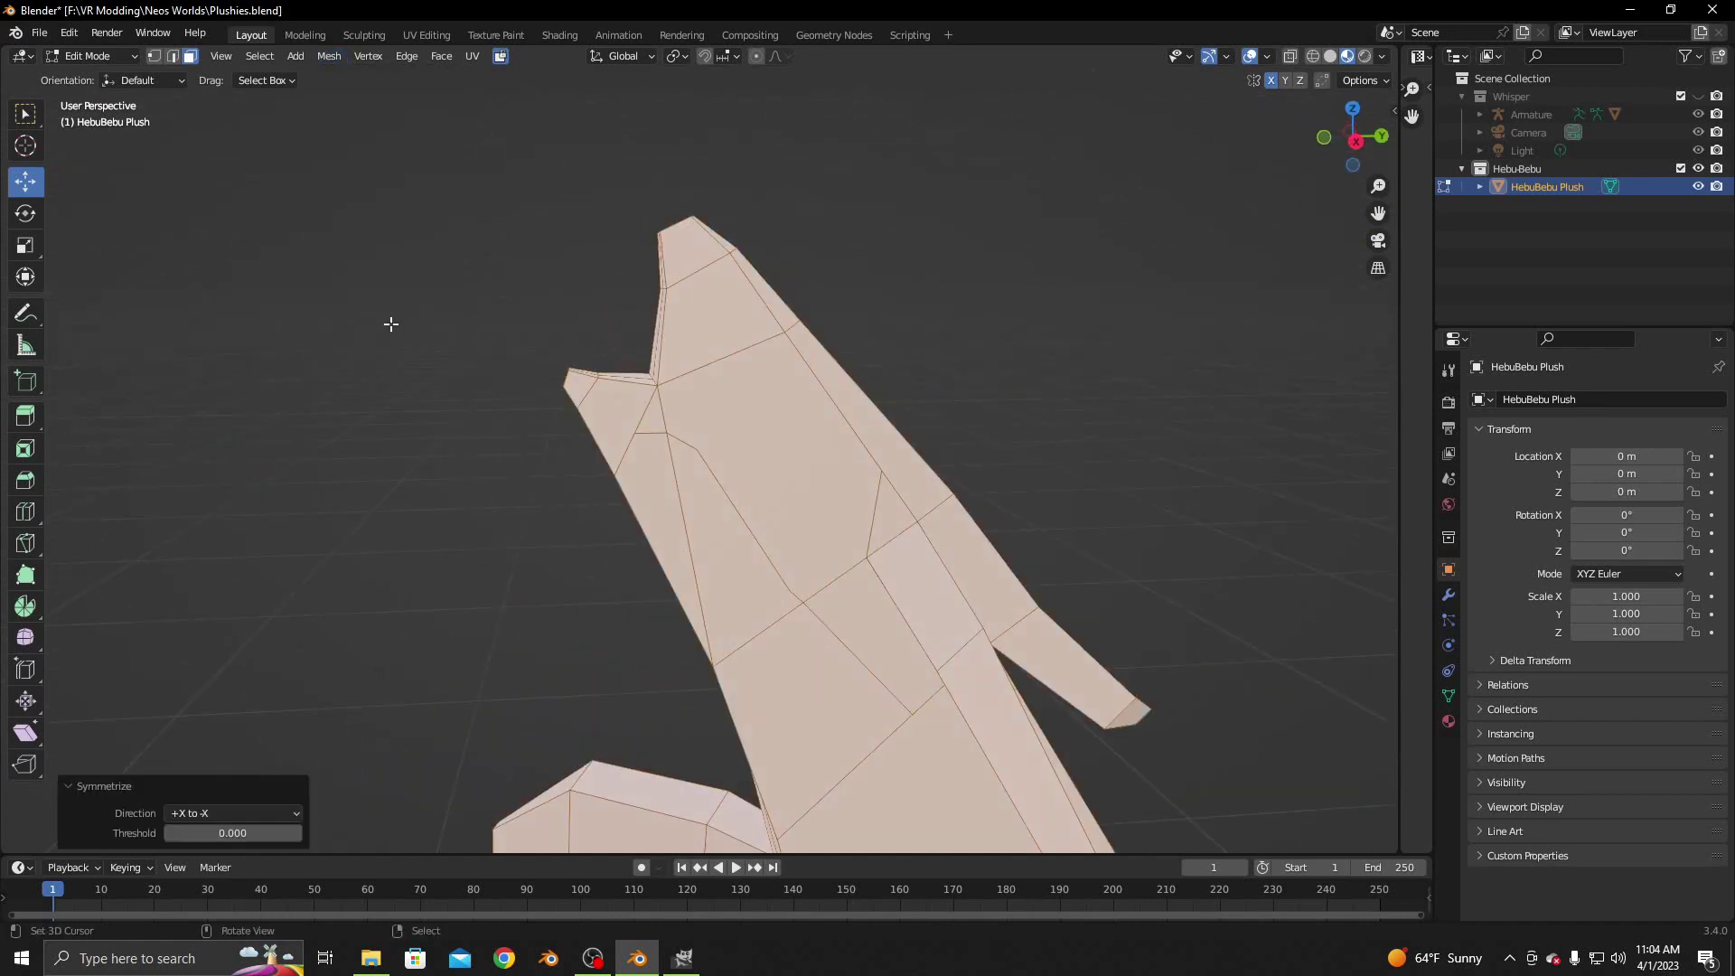
{"action": "mouse_move", "coordinate": [388, 318]}
{"action": "middle_mouse_down"}
{"action": "mouse_move", "coordinate": [604, 429]}
{"action": "mouse_move", "coordinate": [576, 423]}
{"action": "middle_mouse_up"}
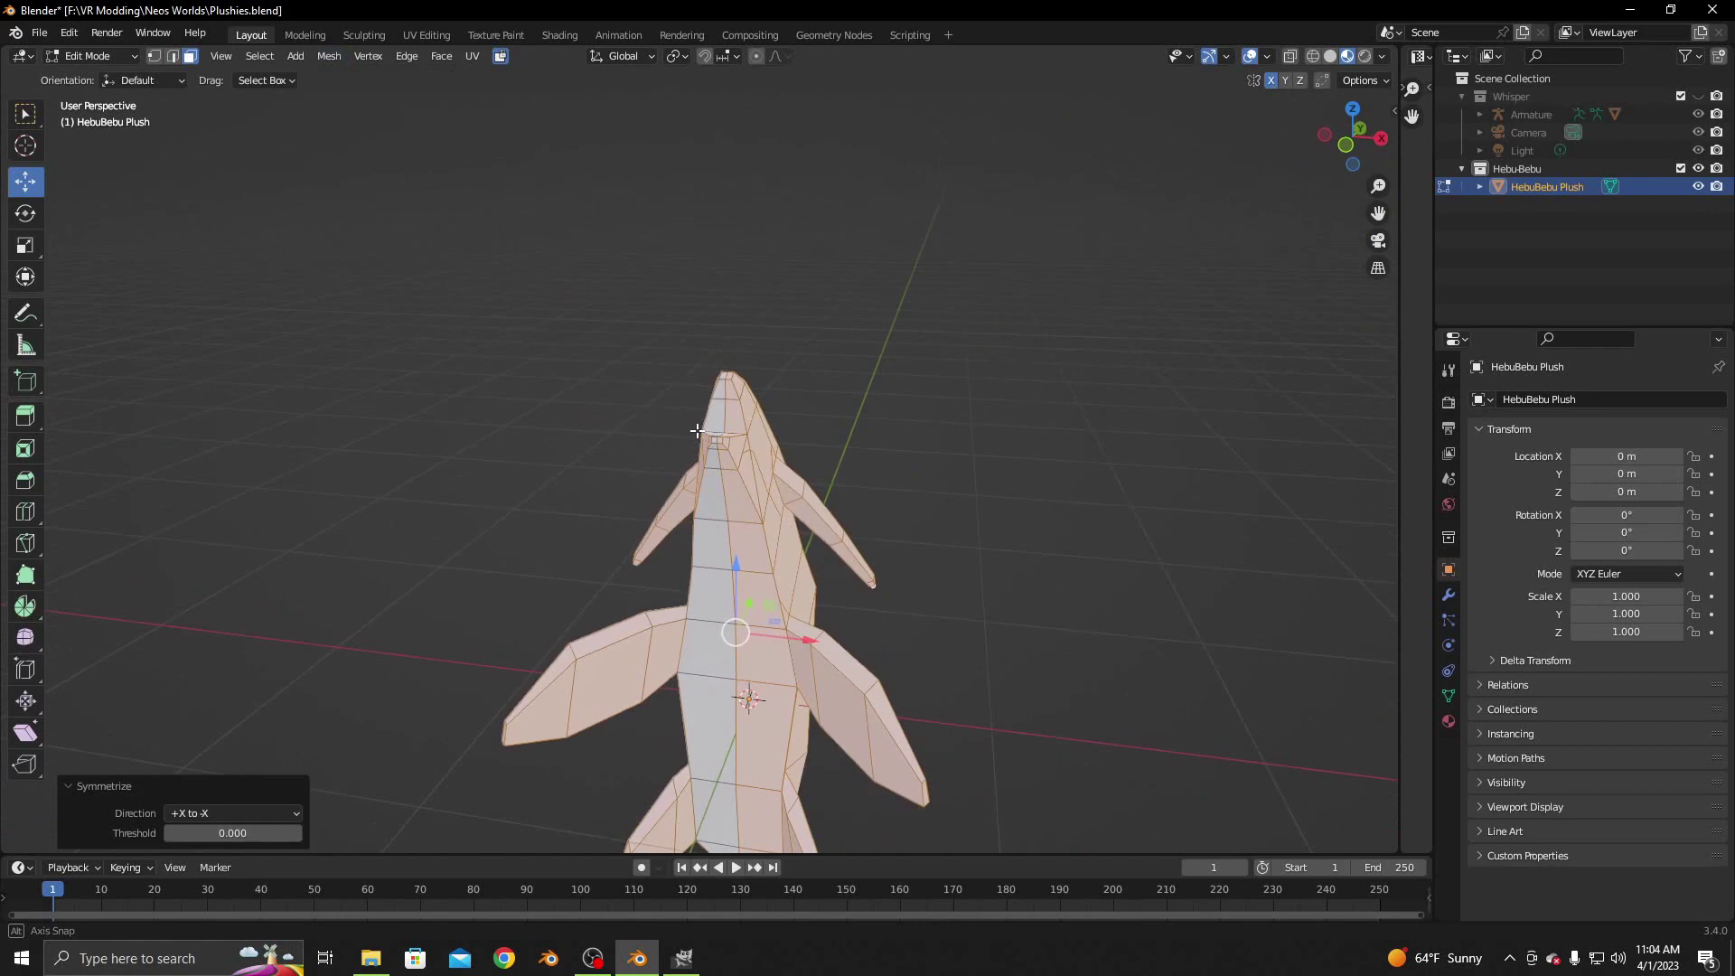
Select the front head faces outlined by the new cut, including the tip and small triangle
{"action": "scroll", "coordinate": [575, 423], "scroll_direction": "up", "scroll_amount": 3}
{"action": "left_click", "coordinate": [686, 438]}
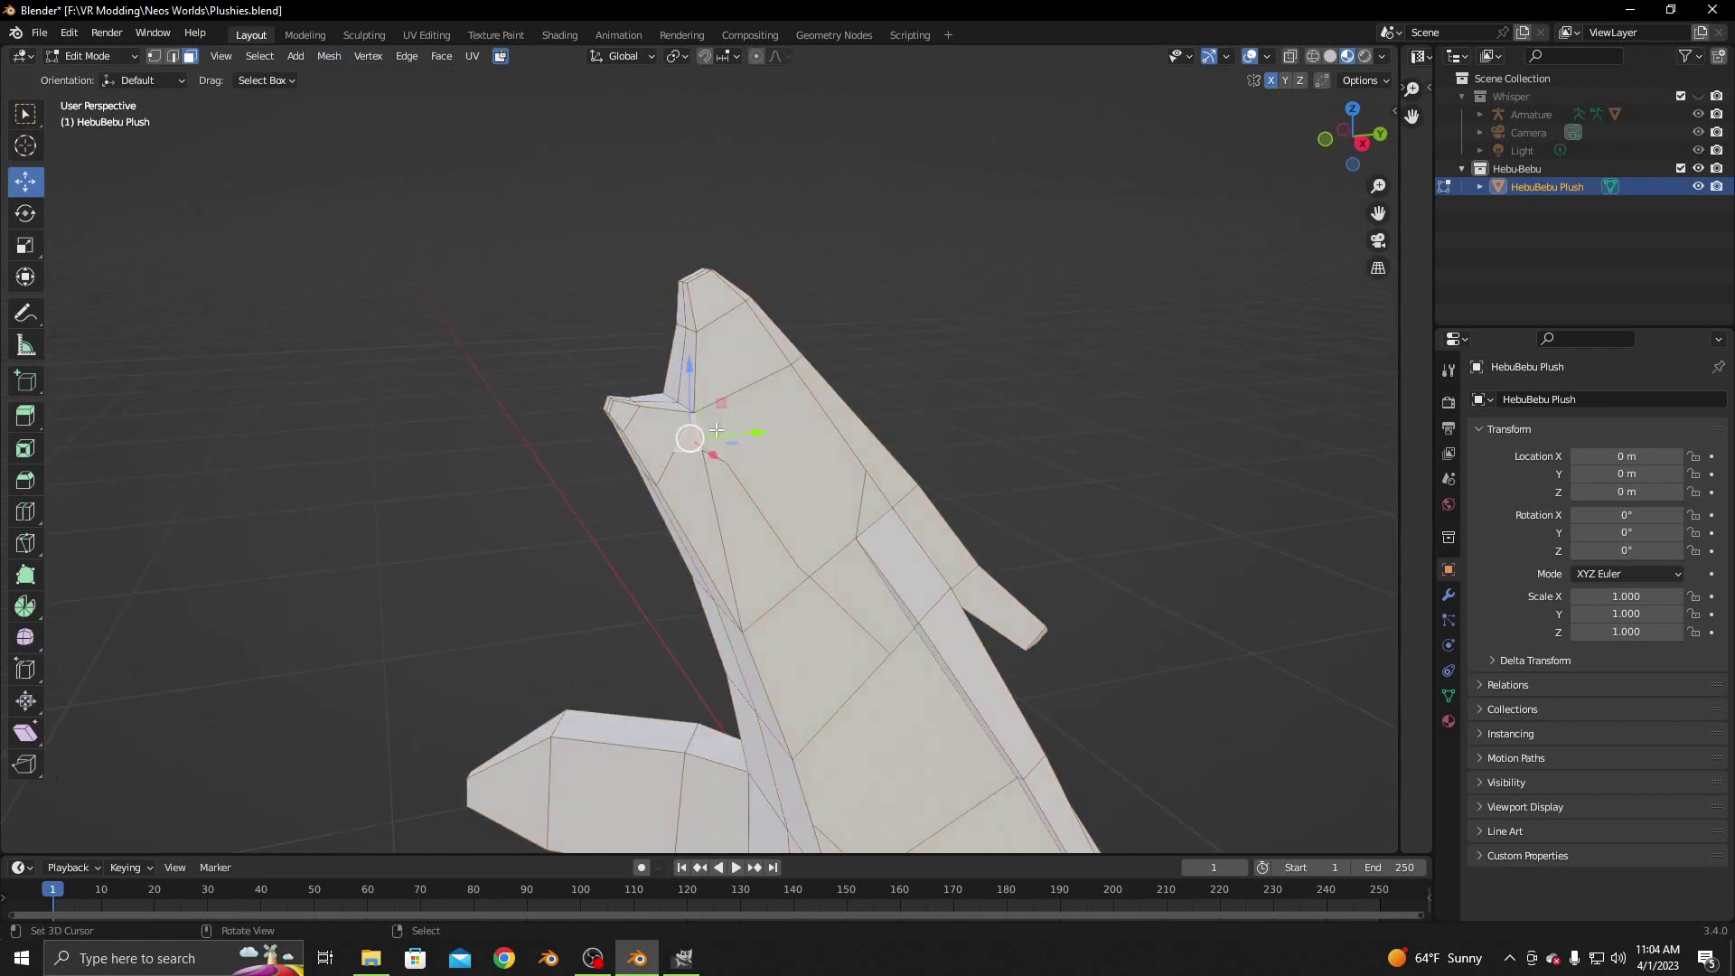
{"action": "left_click", "coordinate": [739, 387], "text": "shift"}
{"action": "left_click", "coordinate": [750, 361], "text": "shift"}
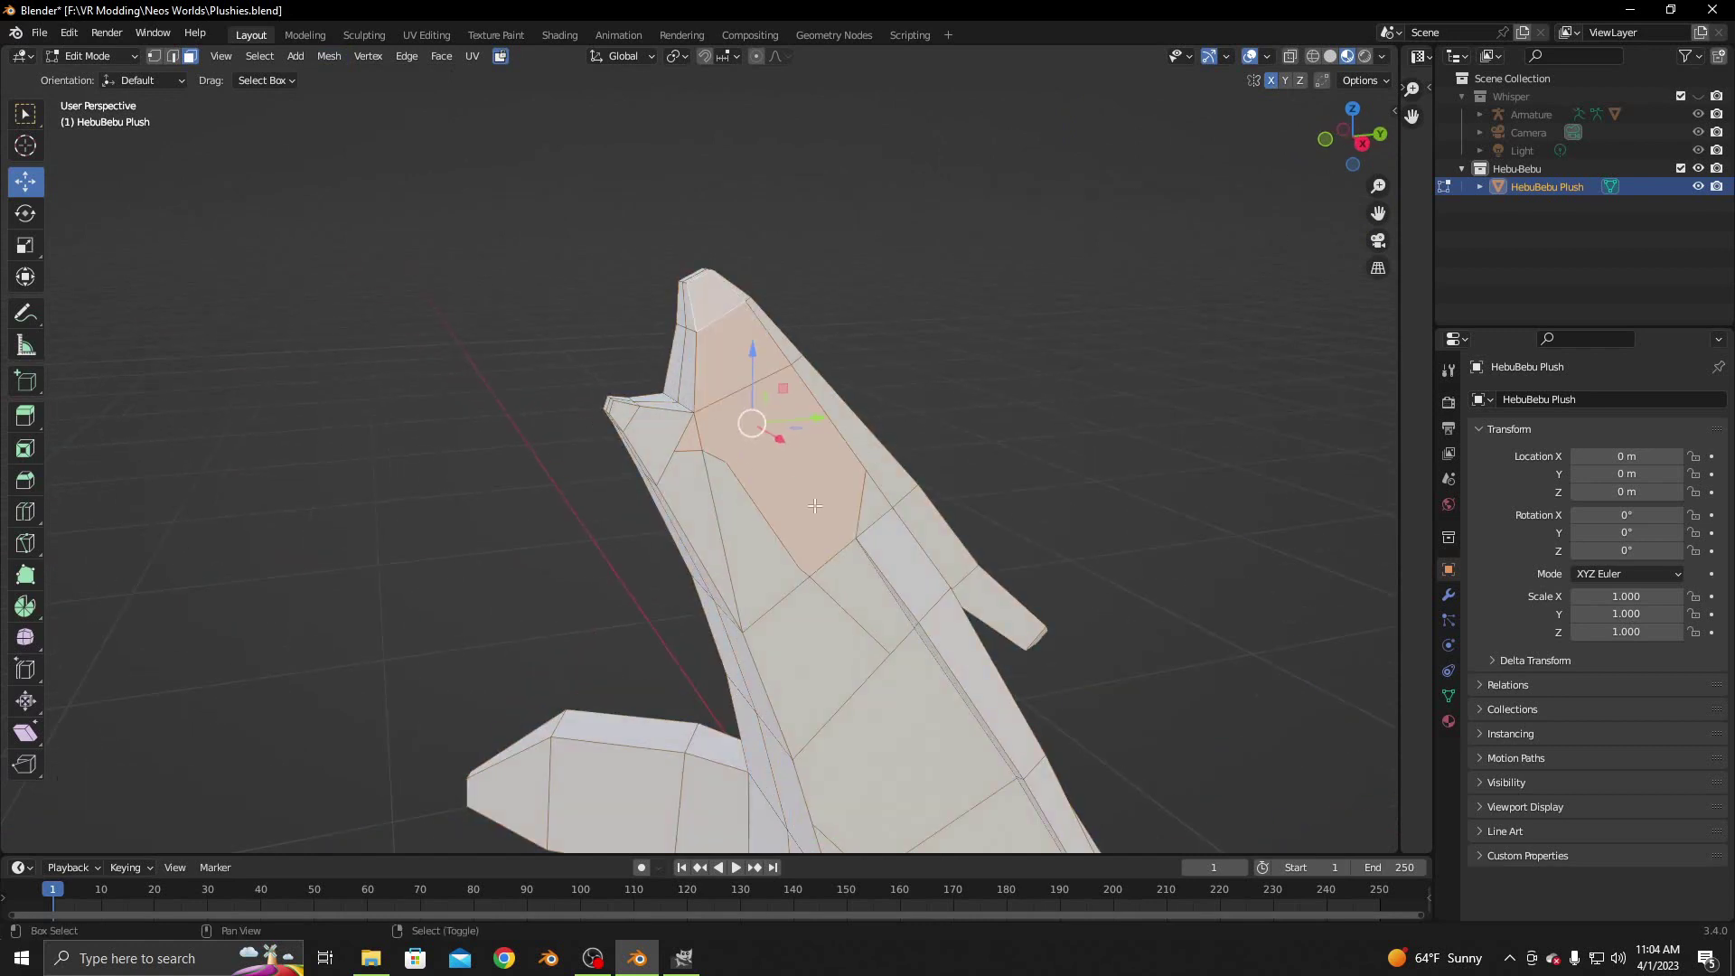
{"action": "left_click", "coordinate": [848, 557], "text": "shift"}
{"action": "mouse_move", "coordinate": [682, 472]}
{"action": "middle_mouse_down"}
{"action": "mouse_move", "coordinate": [810, 466]}
{"action": "mouse_move", "coordinate": [842, 589]}
{"action": "middle_mouse_up"}
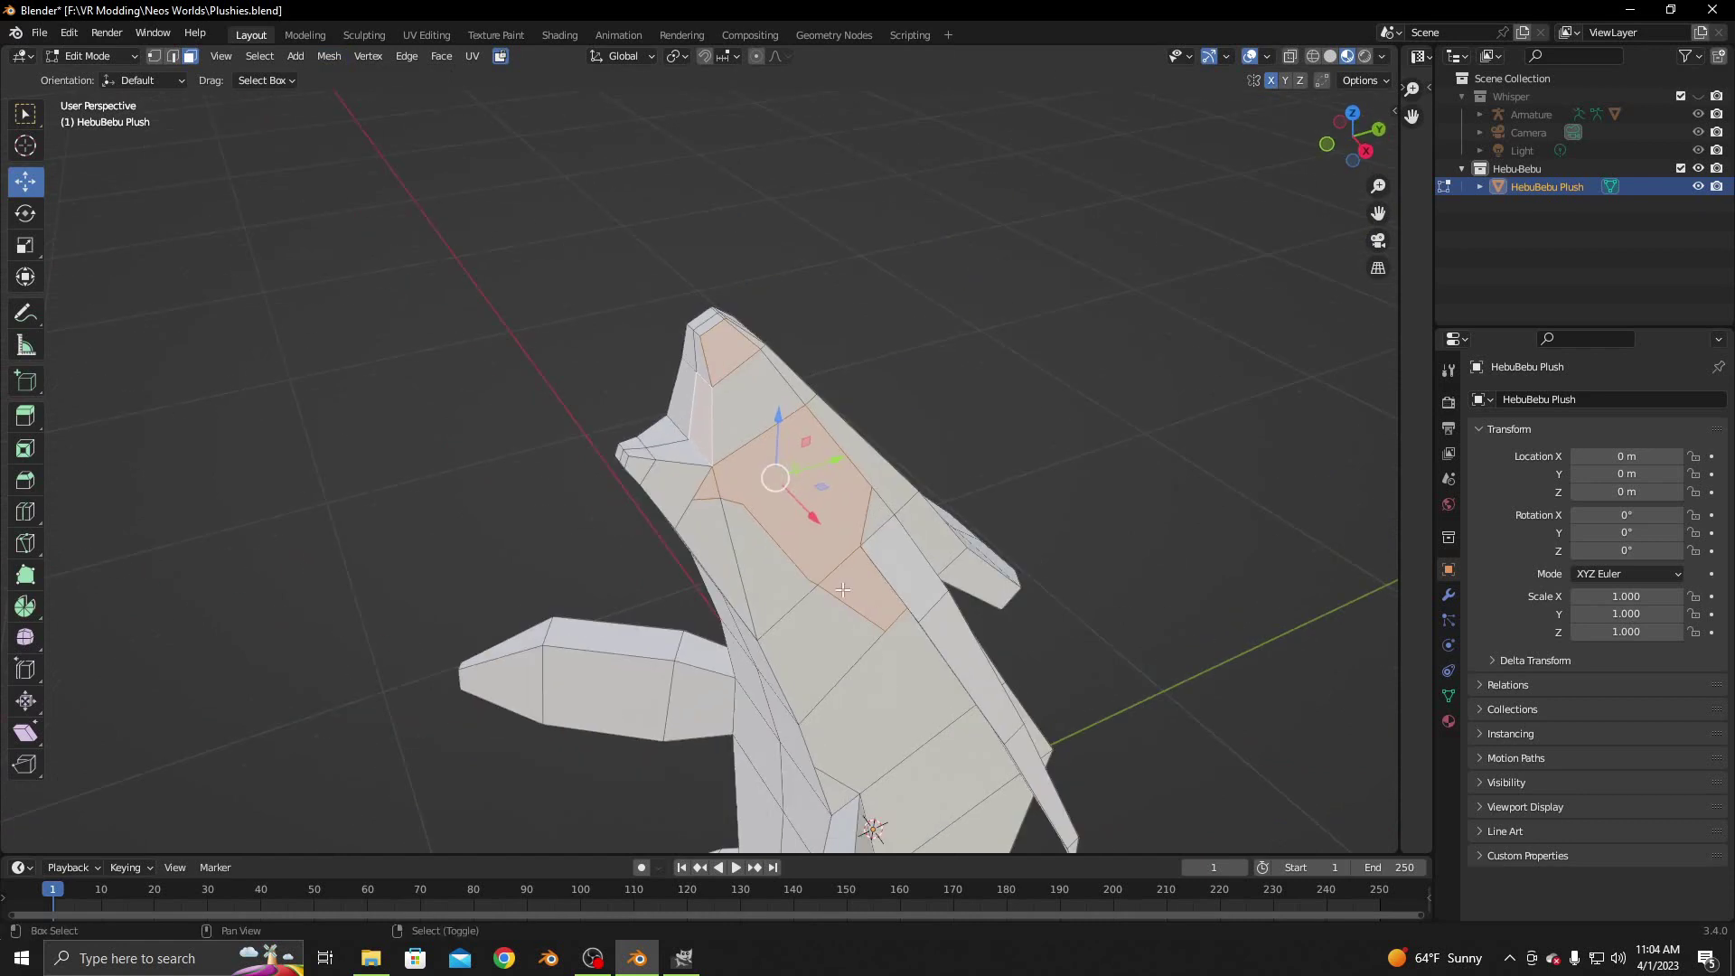
{"action": "left_click", "coordinate": [712, 415], "text": "shift"}
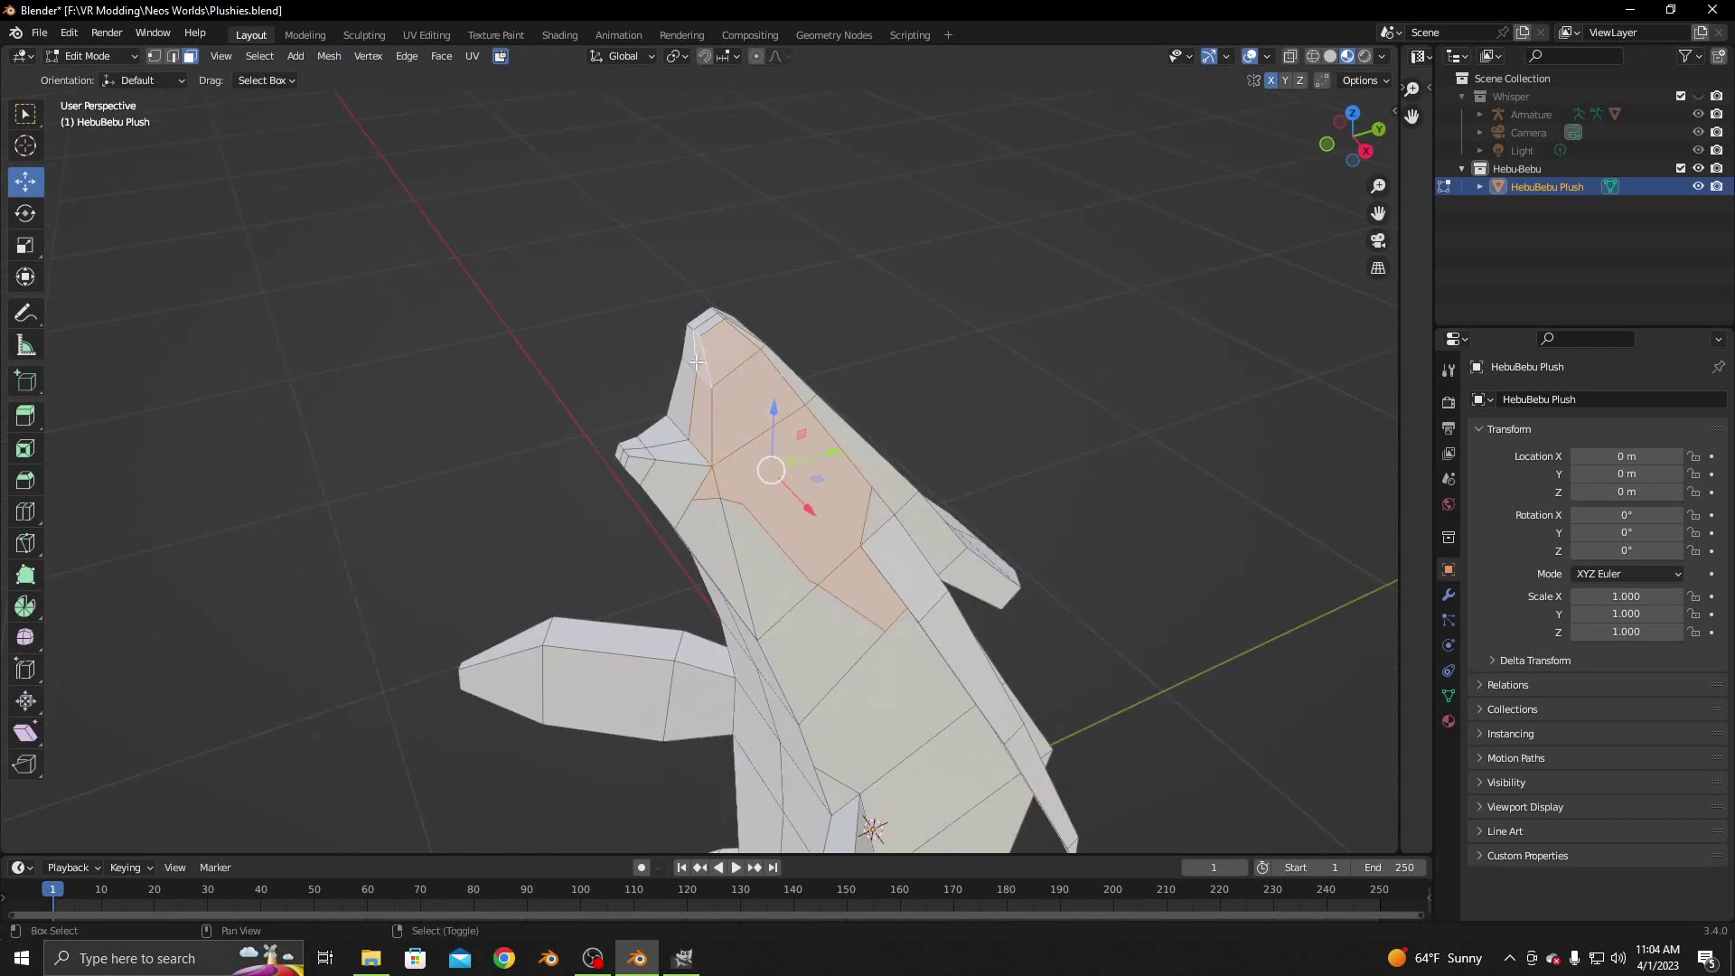
{"action": "left_click", "coordinate": [695, 326], "text": "shift"}
{"action": "middle_click_drag", "start_coordinate": [708, 323], "coordinate": [735, 376]}
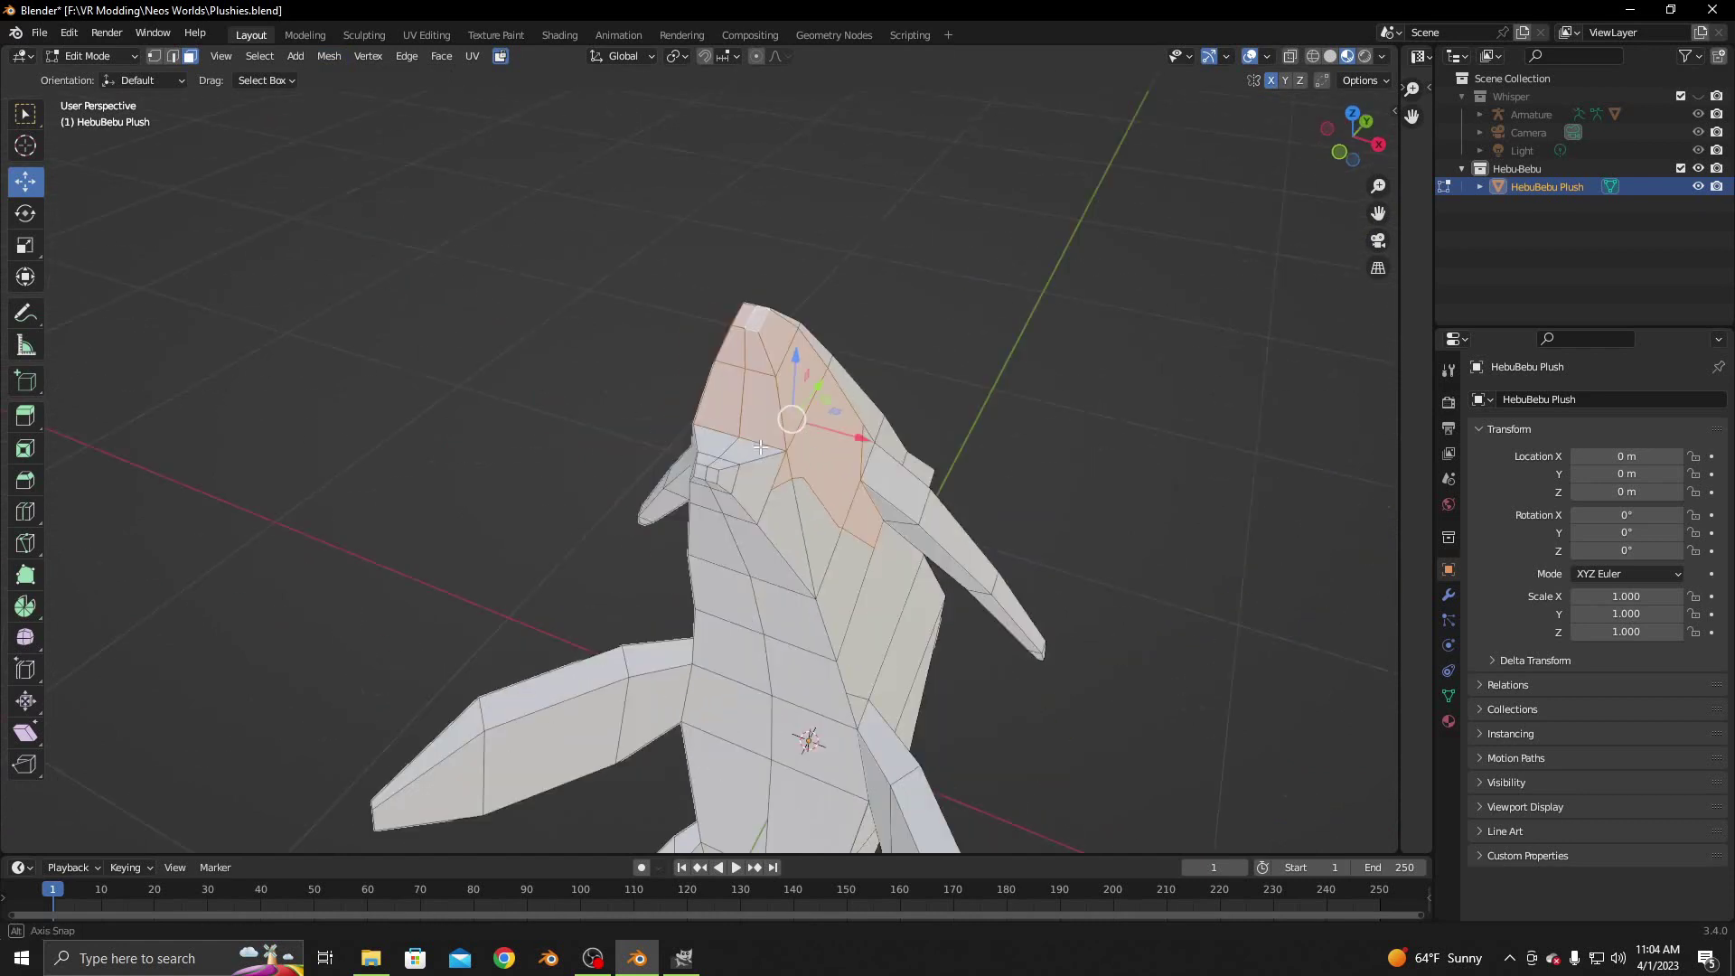
{"action": "left_click", "coordinate": [746, 376], "text": "shift"}
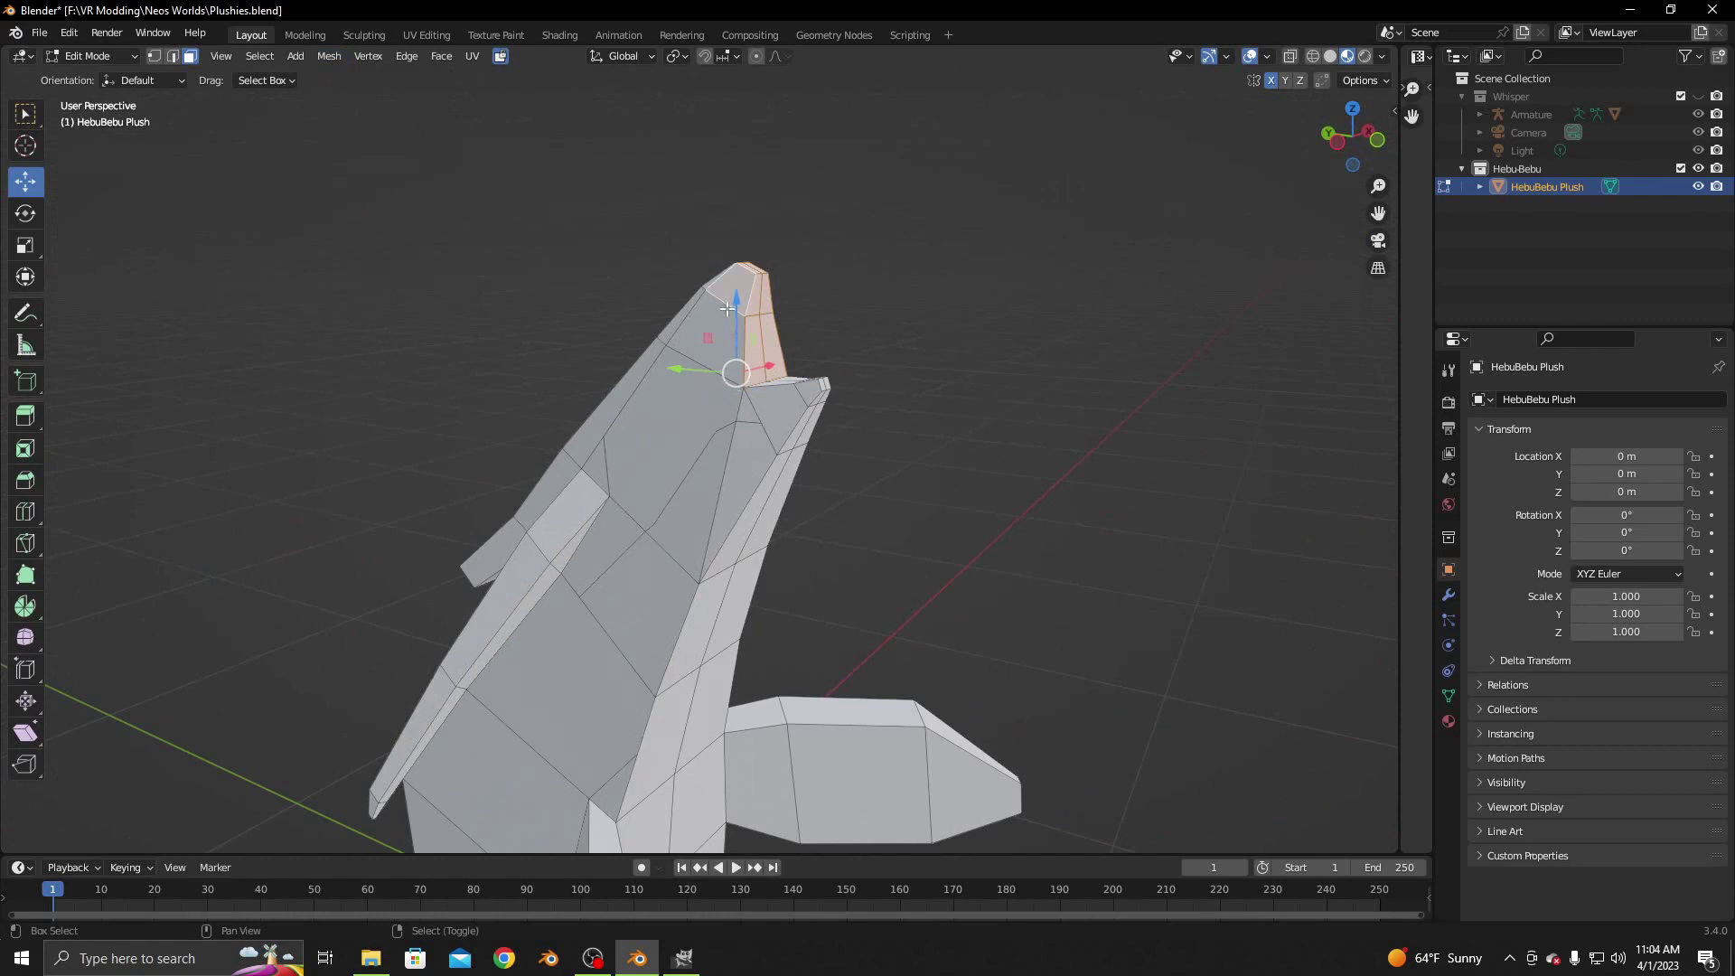
{"action": "left_click", "coordinate": [746, 408], "text": "shift"}
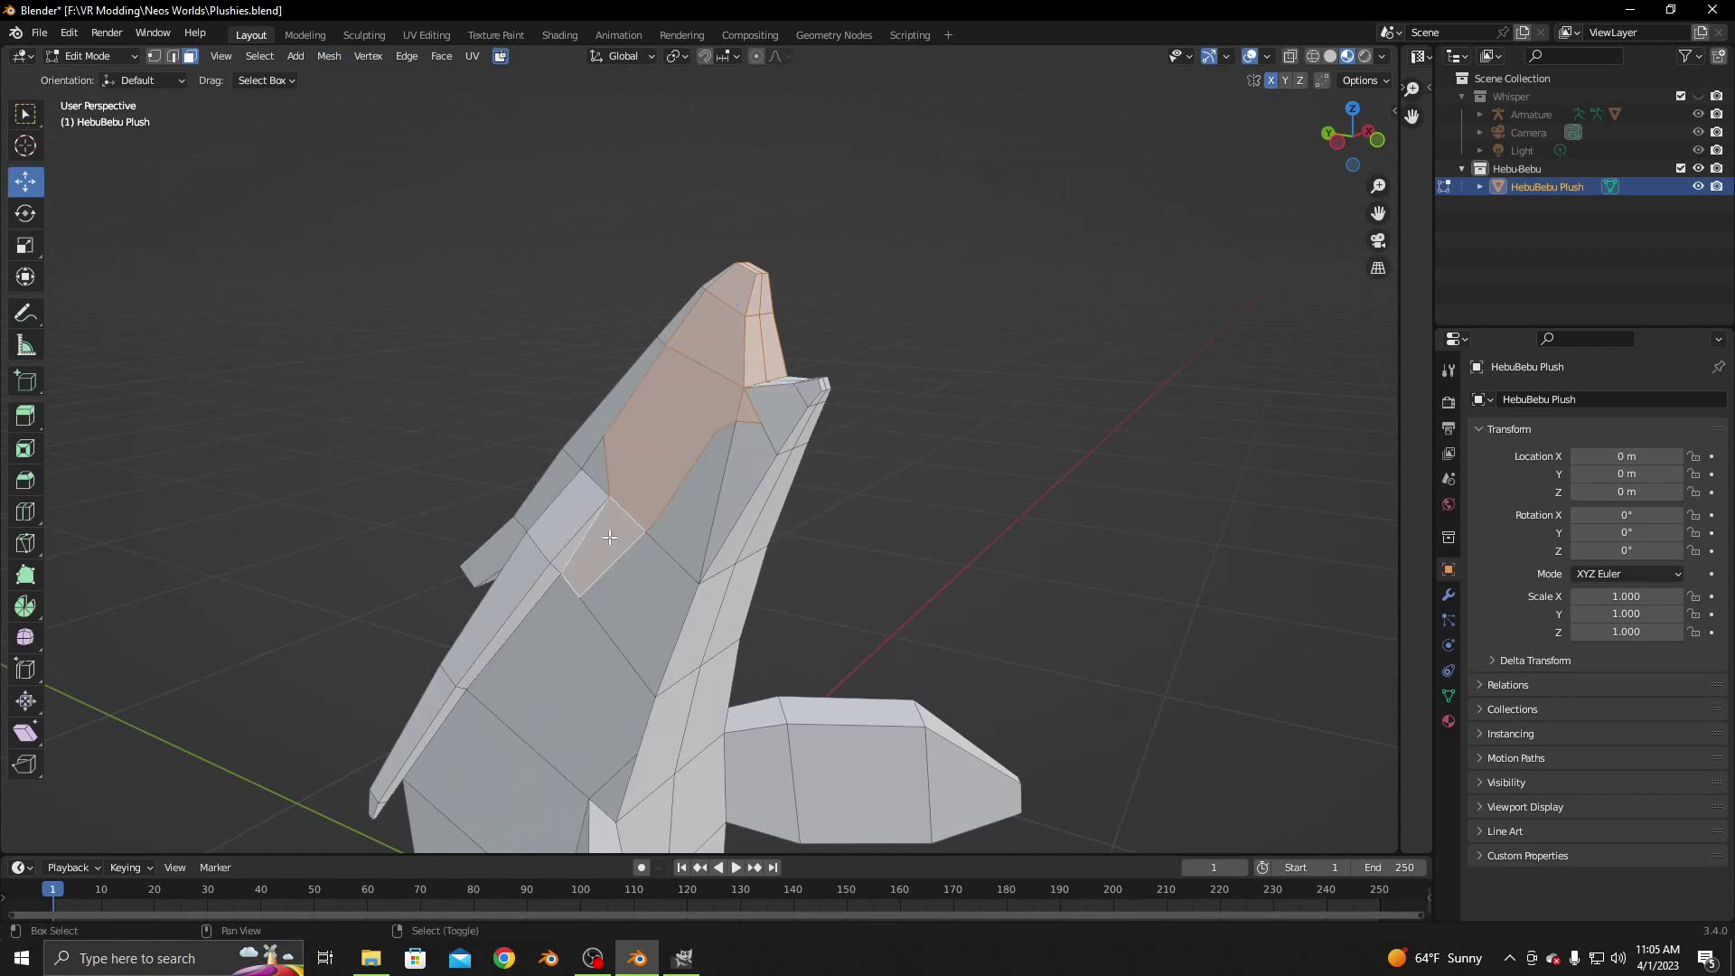
{"action": "middle_click_drag", "start_coordinate": [840, 513], "coordinate": [553, 517]}
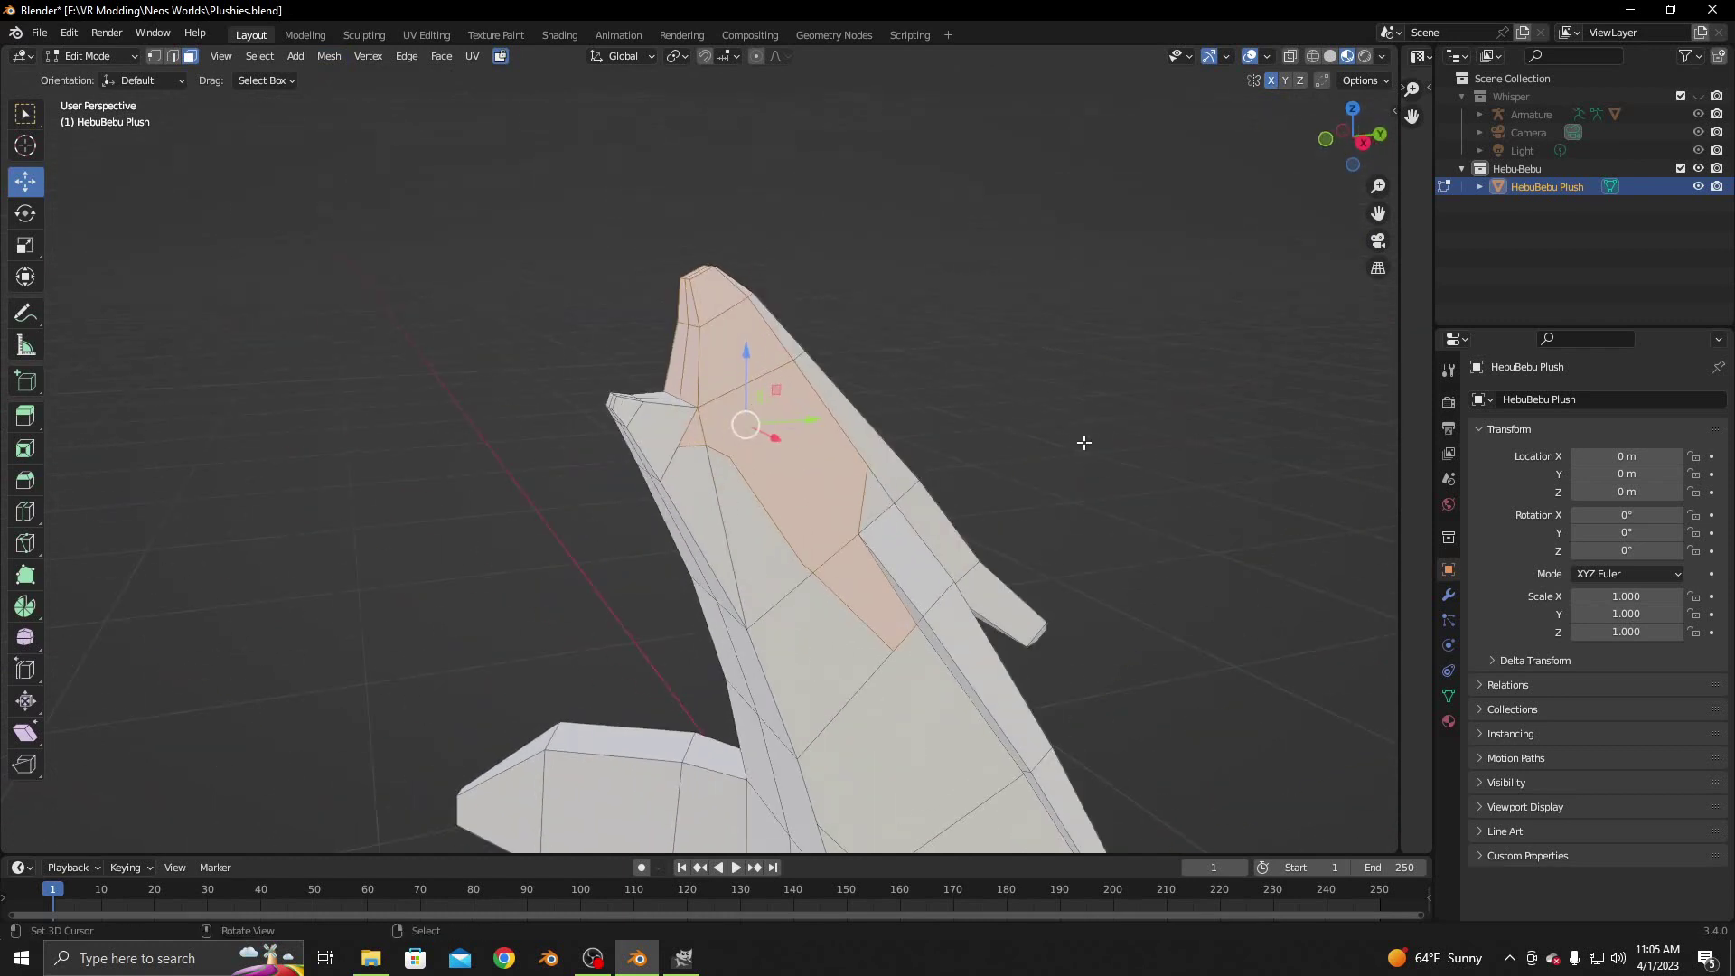
Scale the selected head faces wider along X, then along Y
{"action": "key", "text": "s"}
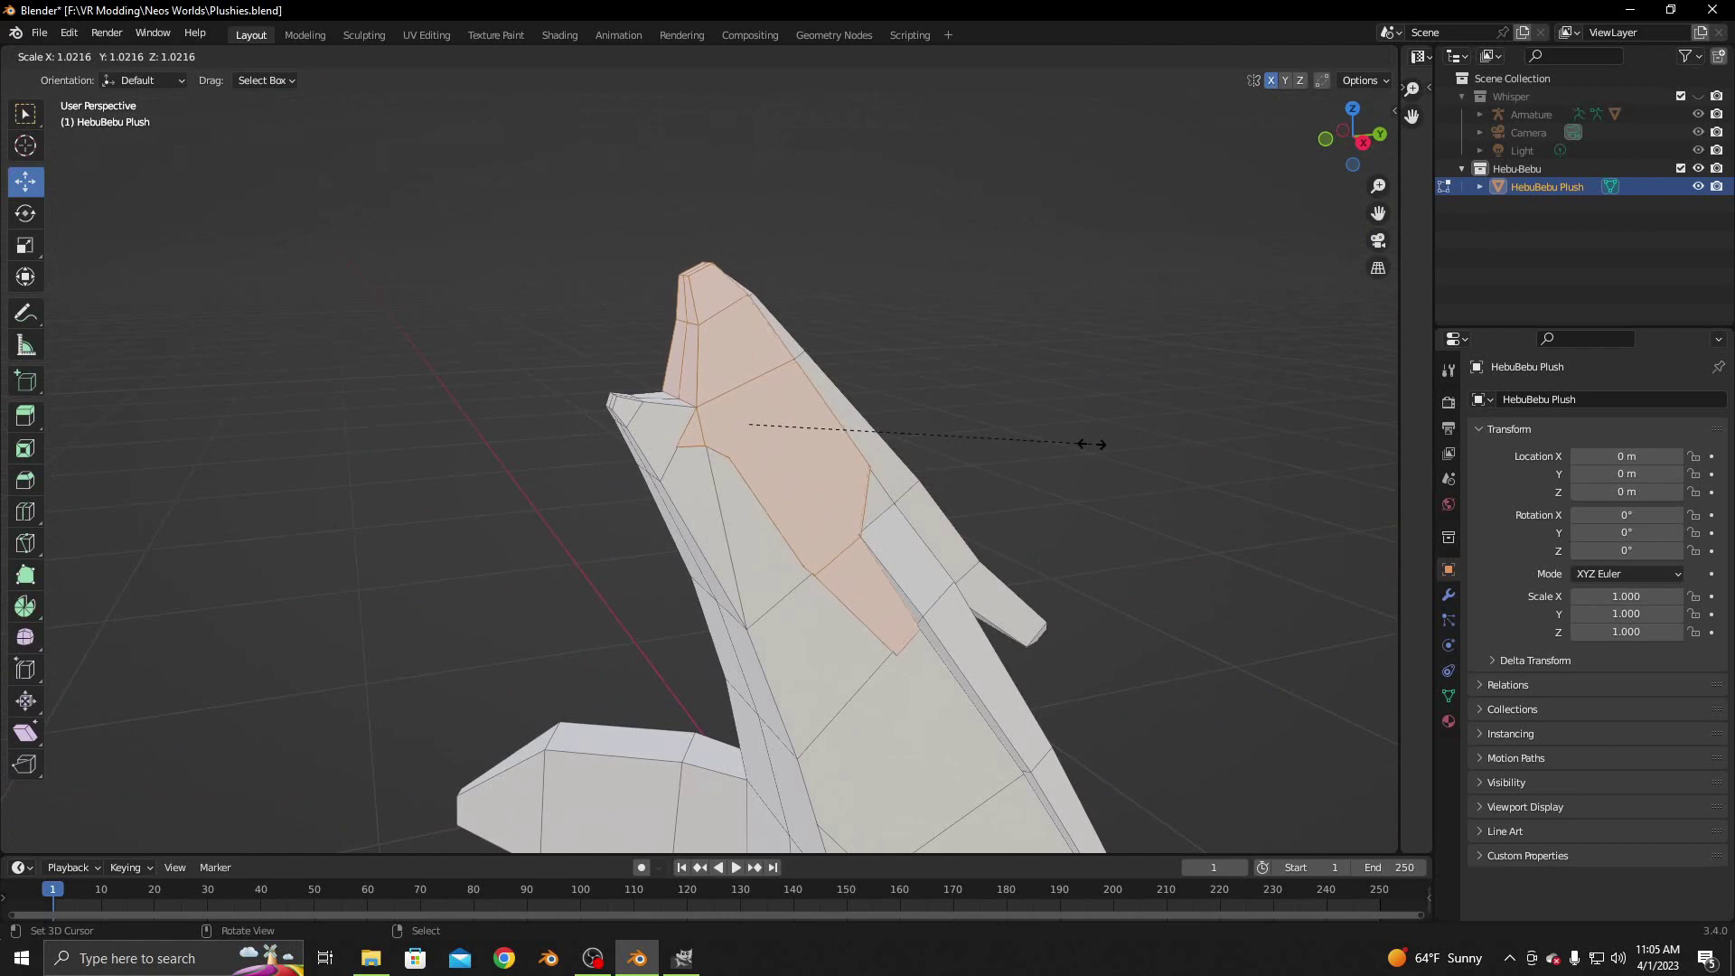
{"action": "key", "text": "x"}
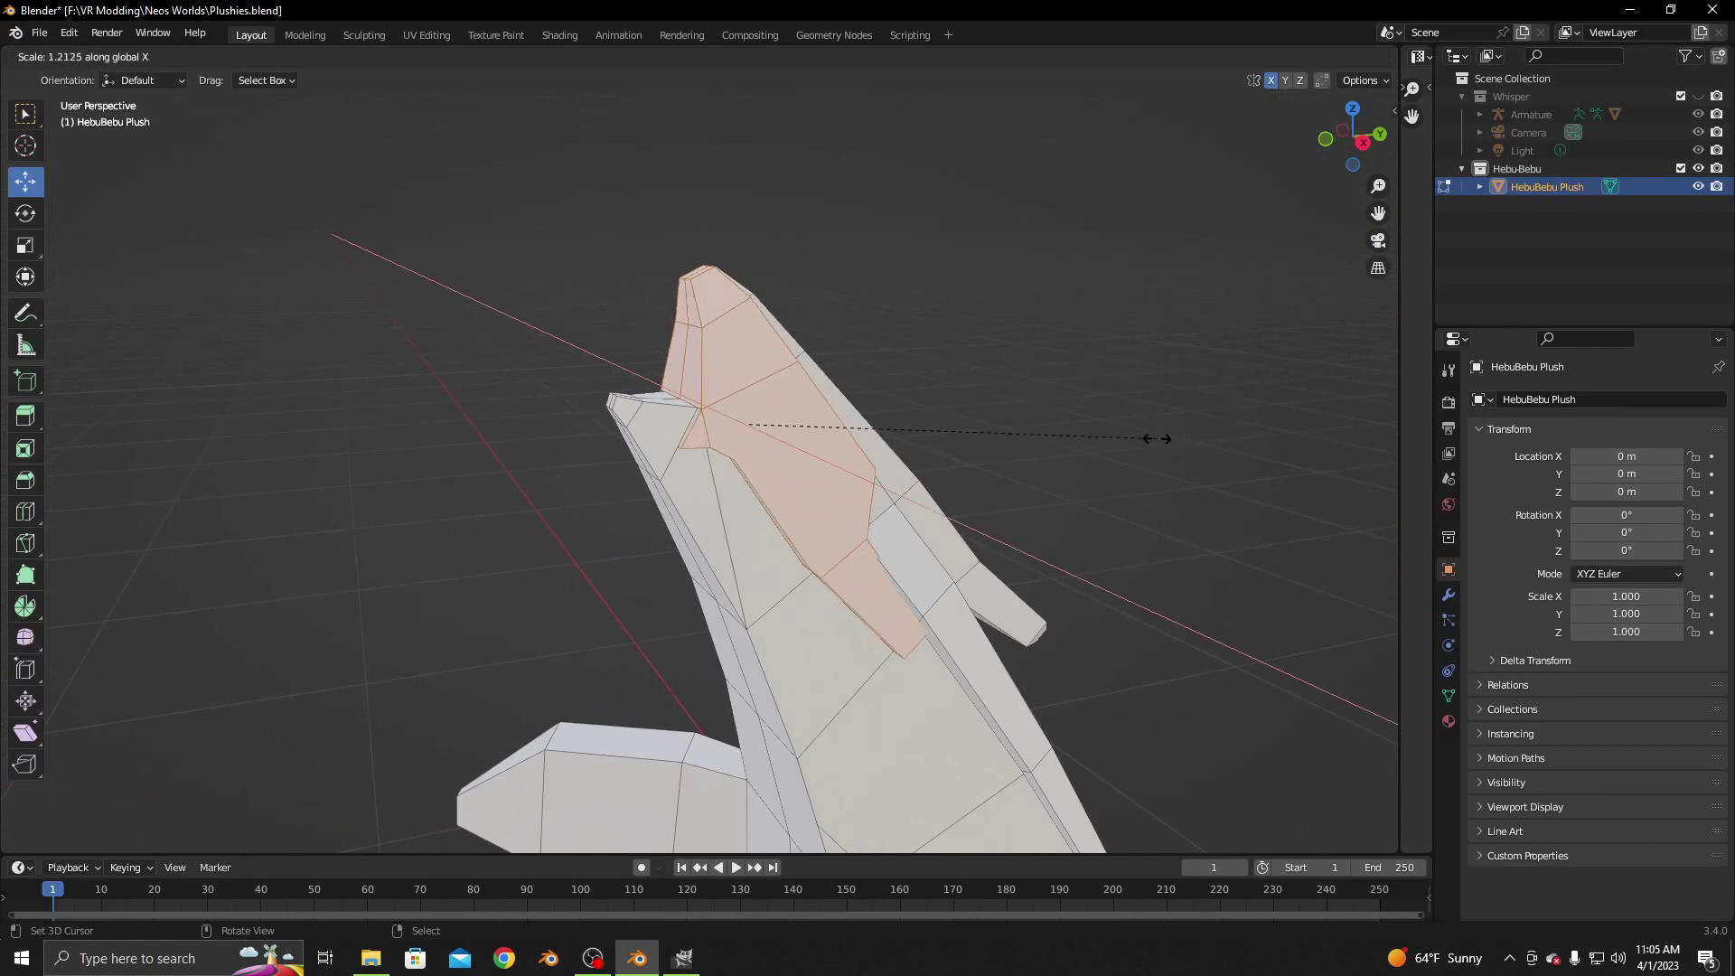
{"action": "left_click", "coordinate": [1133, 438]}
{"action": "middle_click_drag", "start_coordinate": [1133, 438], "coordinate": [1074, 471]}
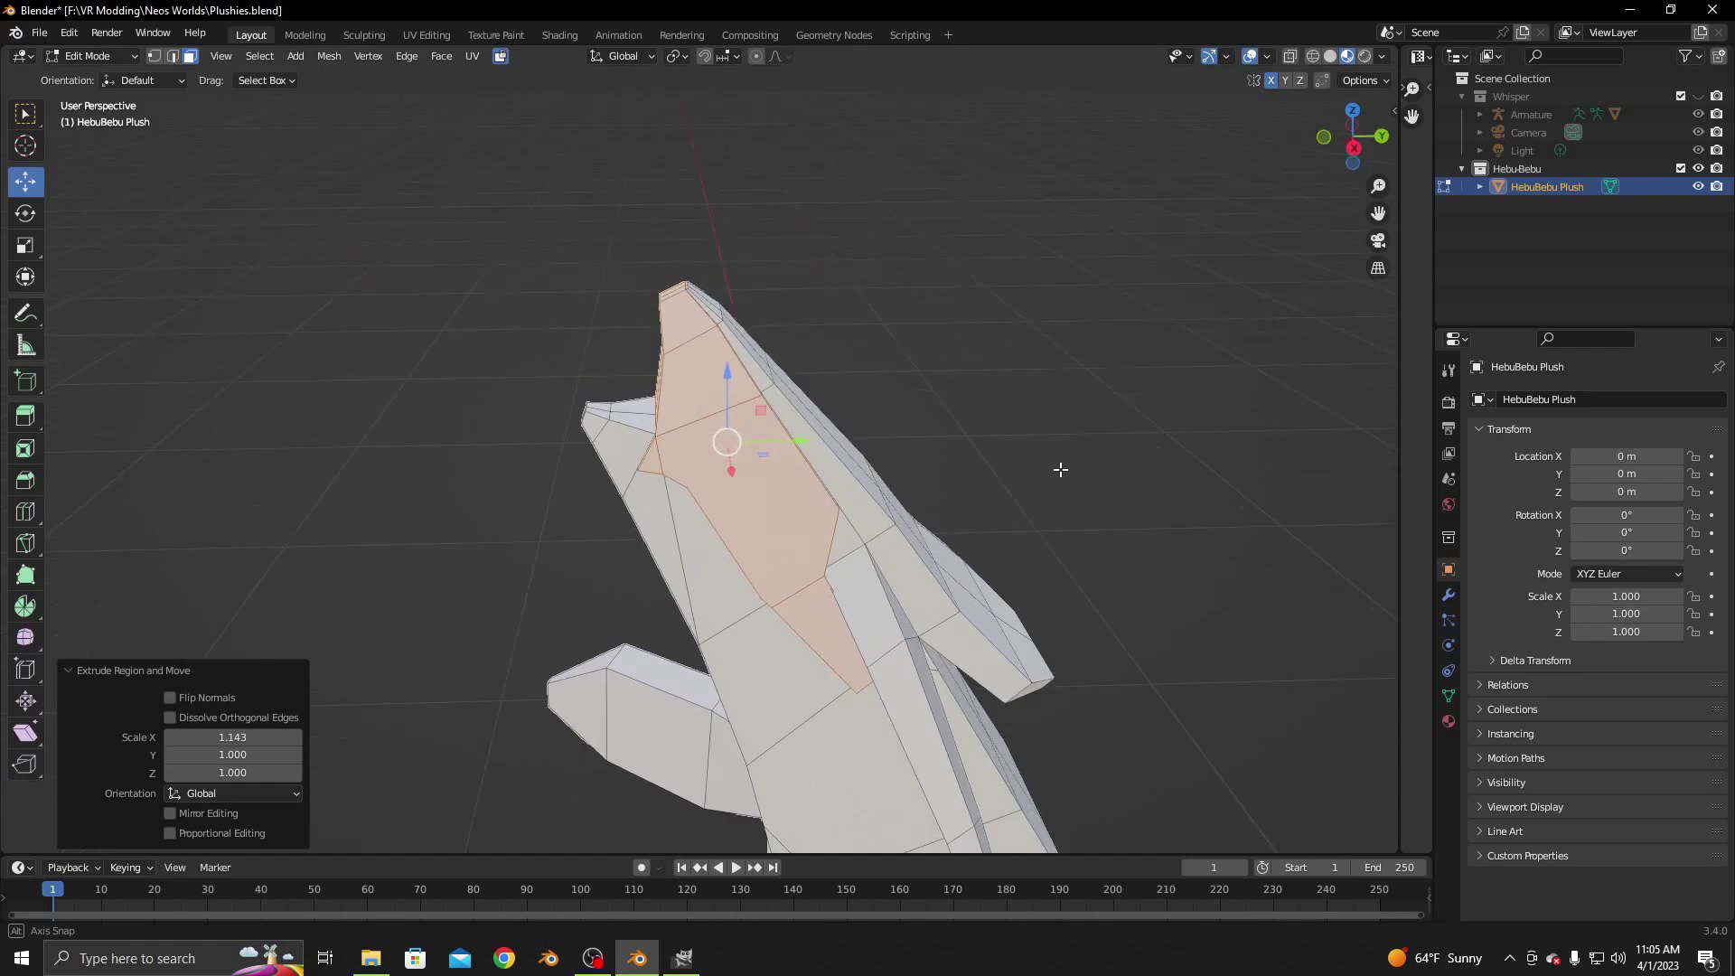
{"action": "key", "text": "s"}
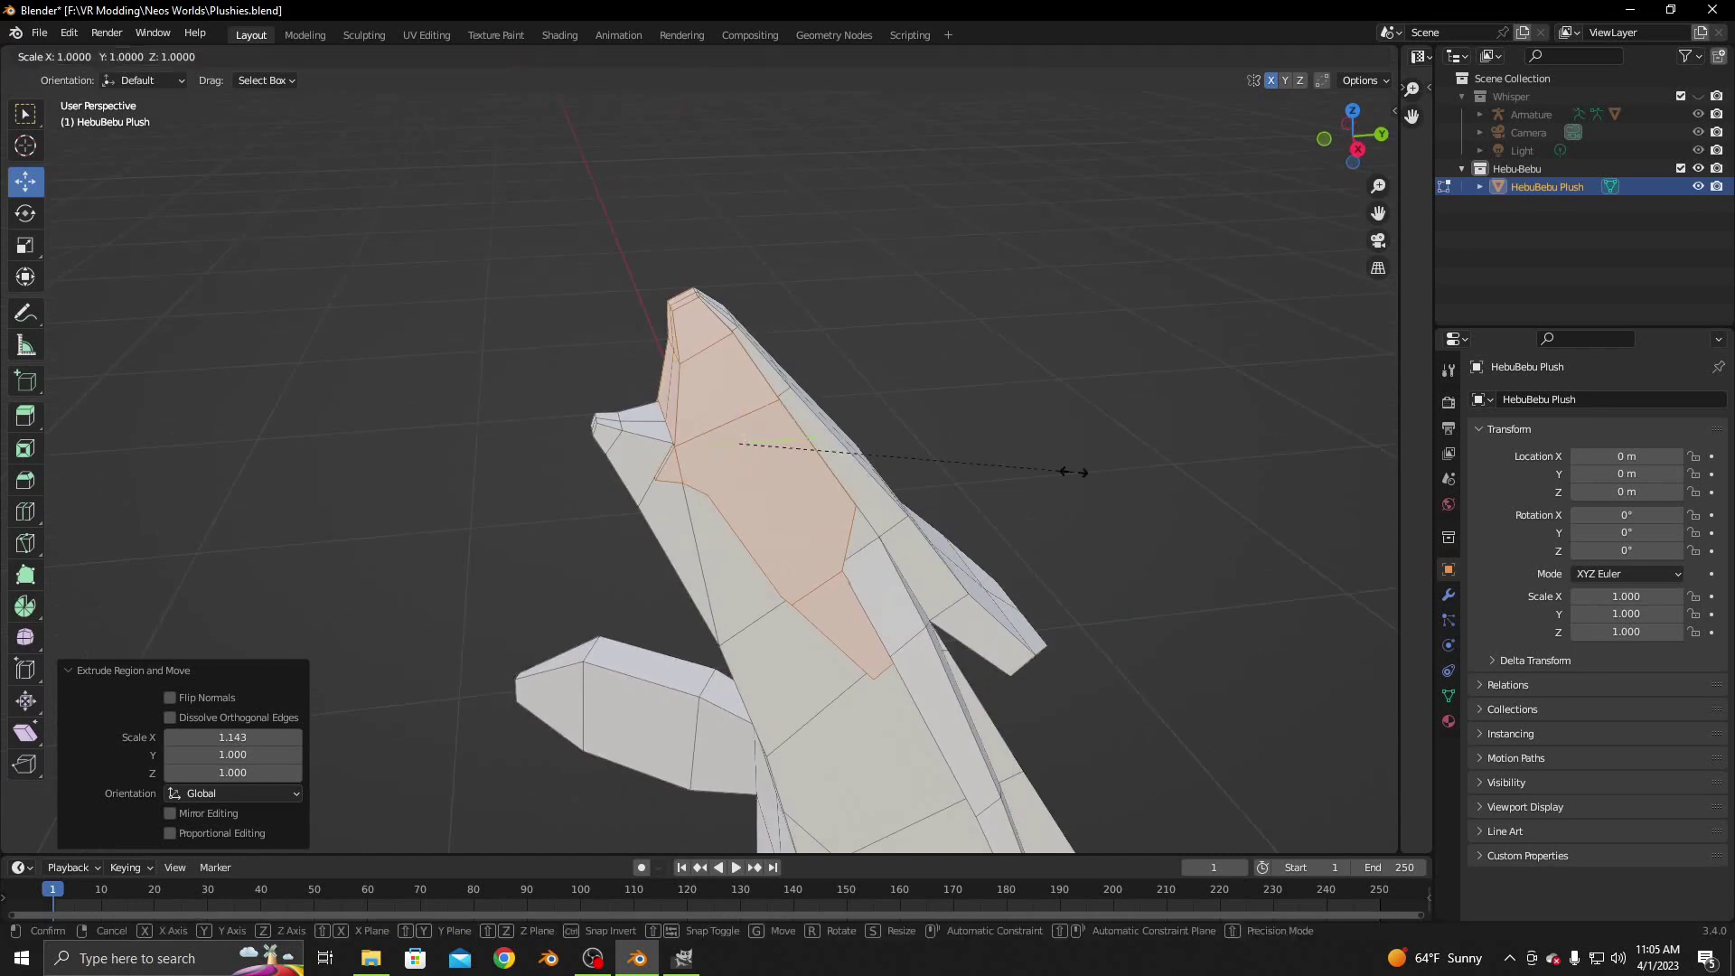
{"action": "key", "text": "y"}
{"action": "left_click", "coordinate": [1073, 471]}
Shift the faces −0.004 m along Y and tilt them −1.04° around X
{"action": "mouse_move", "coordinate": [1084, 472]}
{"action": "middle_mouse_down"}
{"action": "mouse_move", "coordinate": [988, 469]}
{"action": "mouse_move", "coordinate": [988, 430]}
{"action": "middle_mouse_up"}
{"action": "left_click_drag", "start_coordinate": [805, 417], "coordinate": [802, 416]}
{"action": "key", "text": "r"}
{"action": "key", "text": "x"}
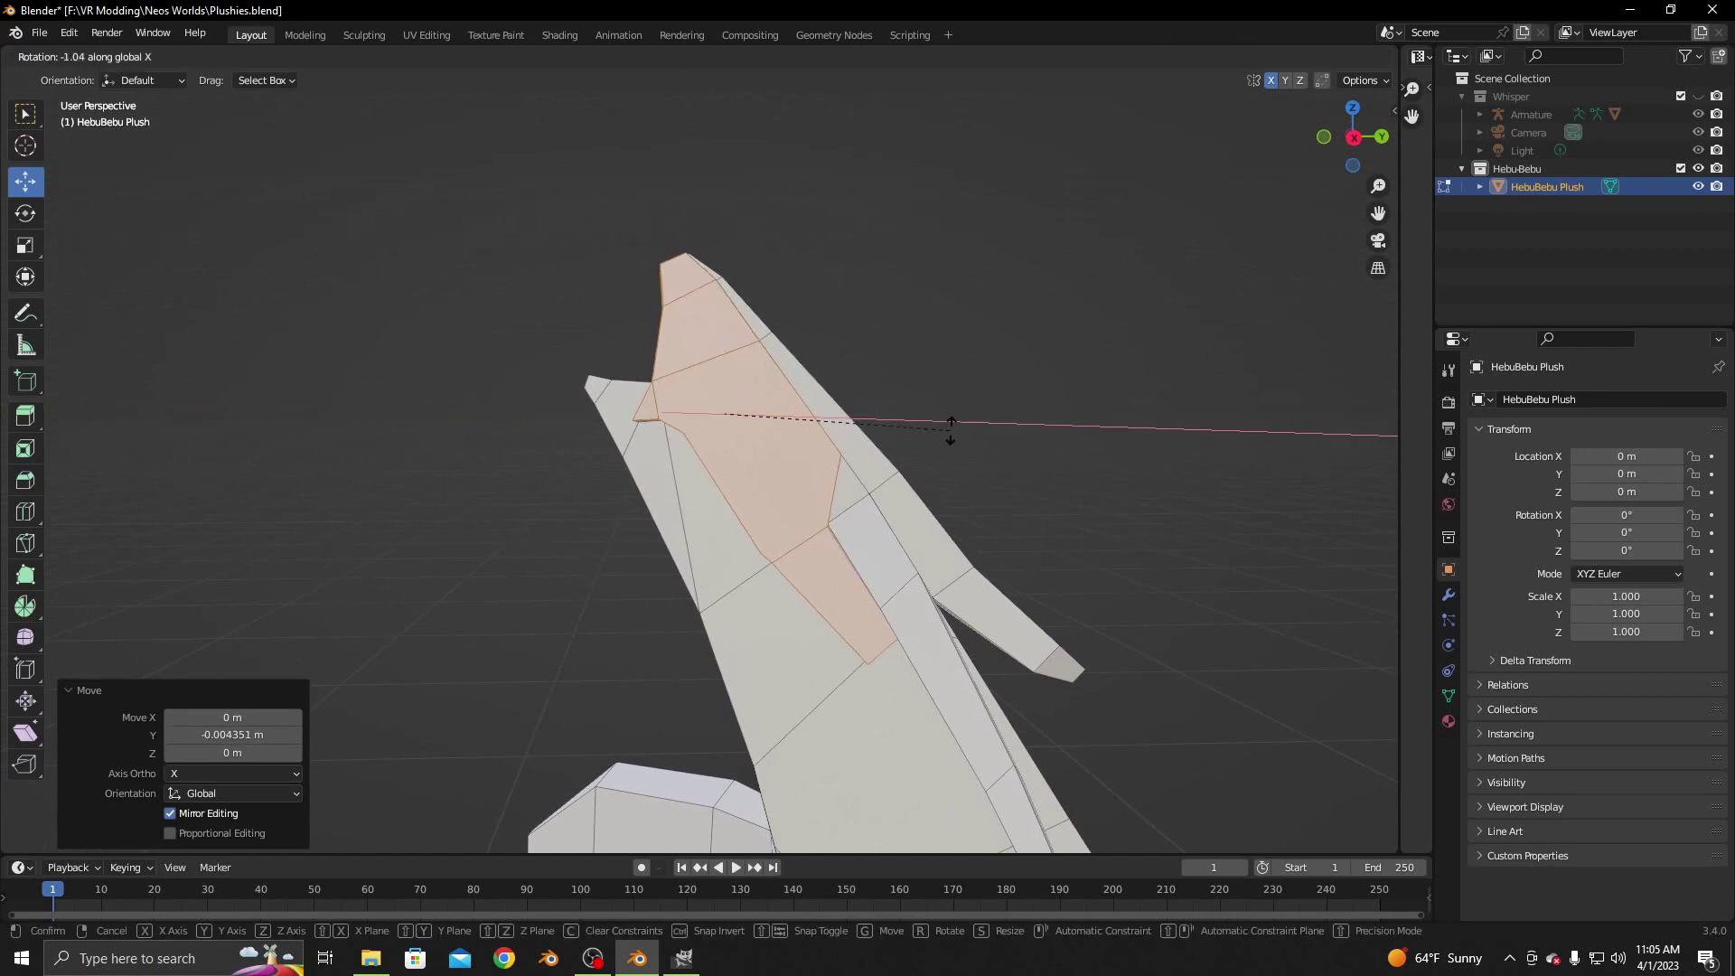
{"action": "left_click", "coordinate": [951, 430]}
{"action": "mouse_move", "coordinate": [950, 430]}
{"action": "middle_mouse_down"}
{"action": "mouse_move", "coordinate": [984, 542]}
{"action": "mouse_move", "coordinate": [1138, 503]}
{"action": "mouse_move", "coordinate": [1205, 461]}
{"action": "mouse_move", "coordinate": [1022, 467]}
{"action": "mouse_move", "coordinate": [949, 503]}
{"action": "mouse_move", "coordinate": [1018, 553]}
{"action": "mouse_move", "coordinate": [1096, 558]}
{"action": "middle_mouse_up"}
Select the narrow face strip running up the body and along the top ridge
{"action": "scroll", "coordinate": [946, 542], "scroll_direction": "up", "scroll_amount": 2}
{"action": "left_click", "coordinate": [605, 732]}
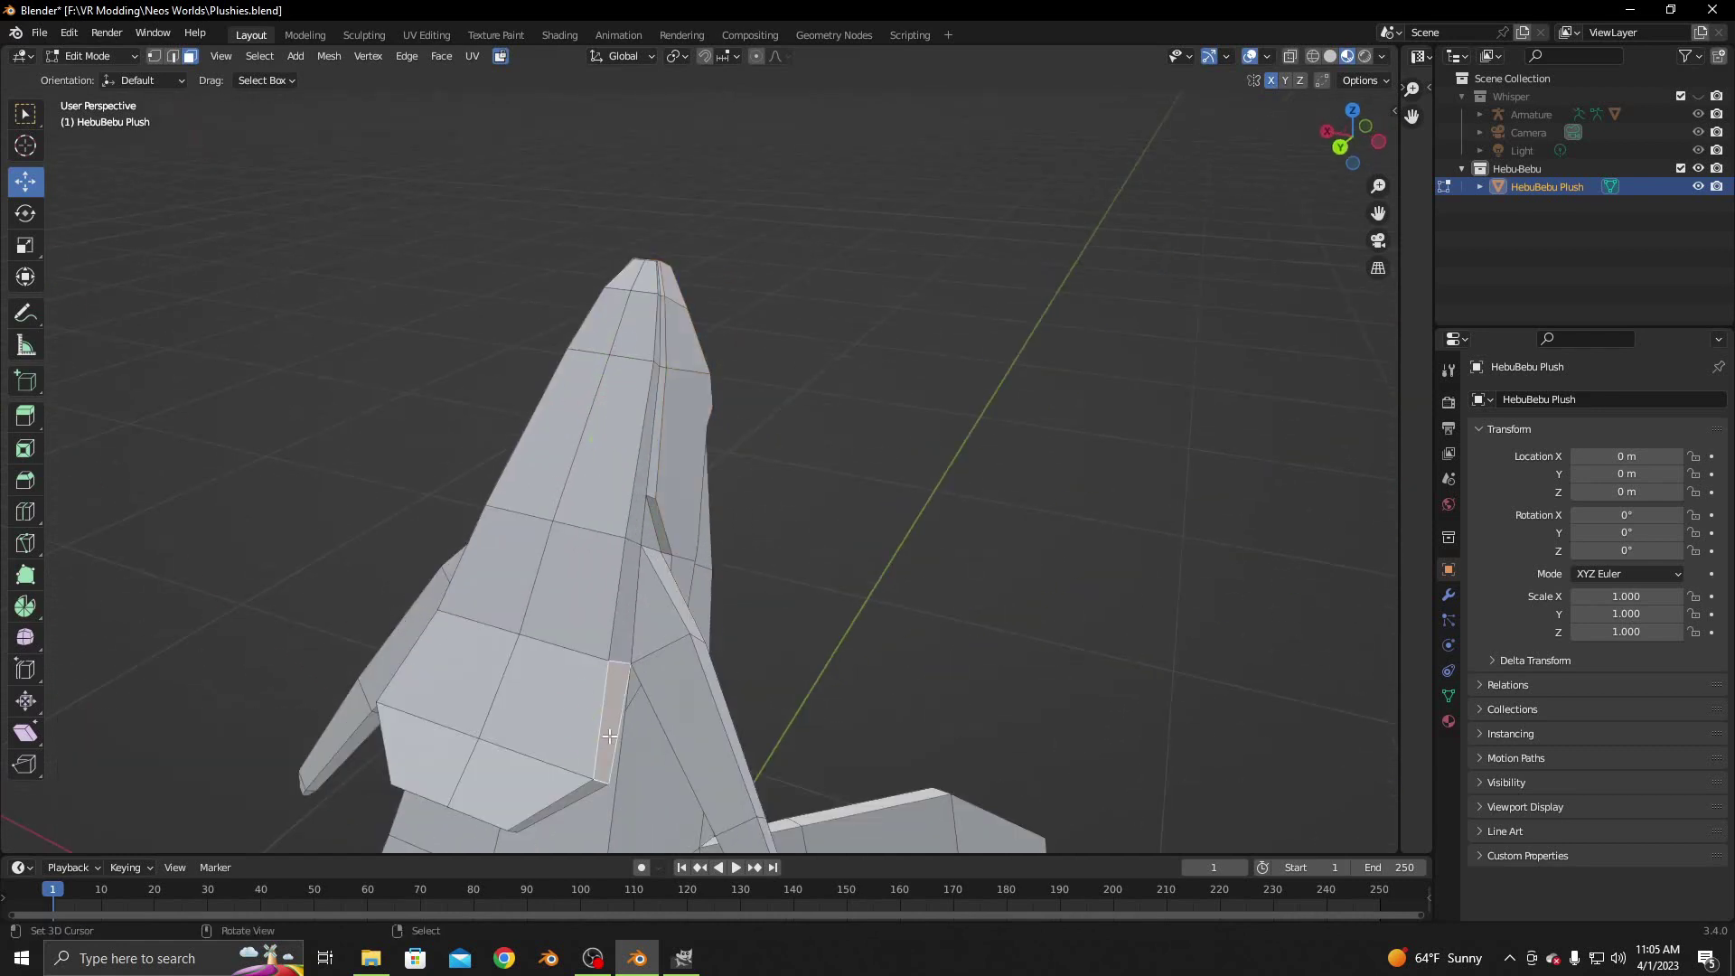
{"action": "left_click", "coordinate": [630, 609], "text": "shift"}
{"action": "left_click", "coordinate": [650, 422], "text": "shift"}
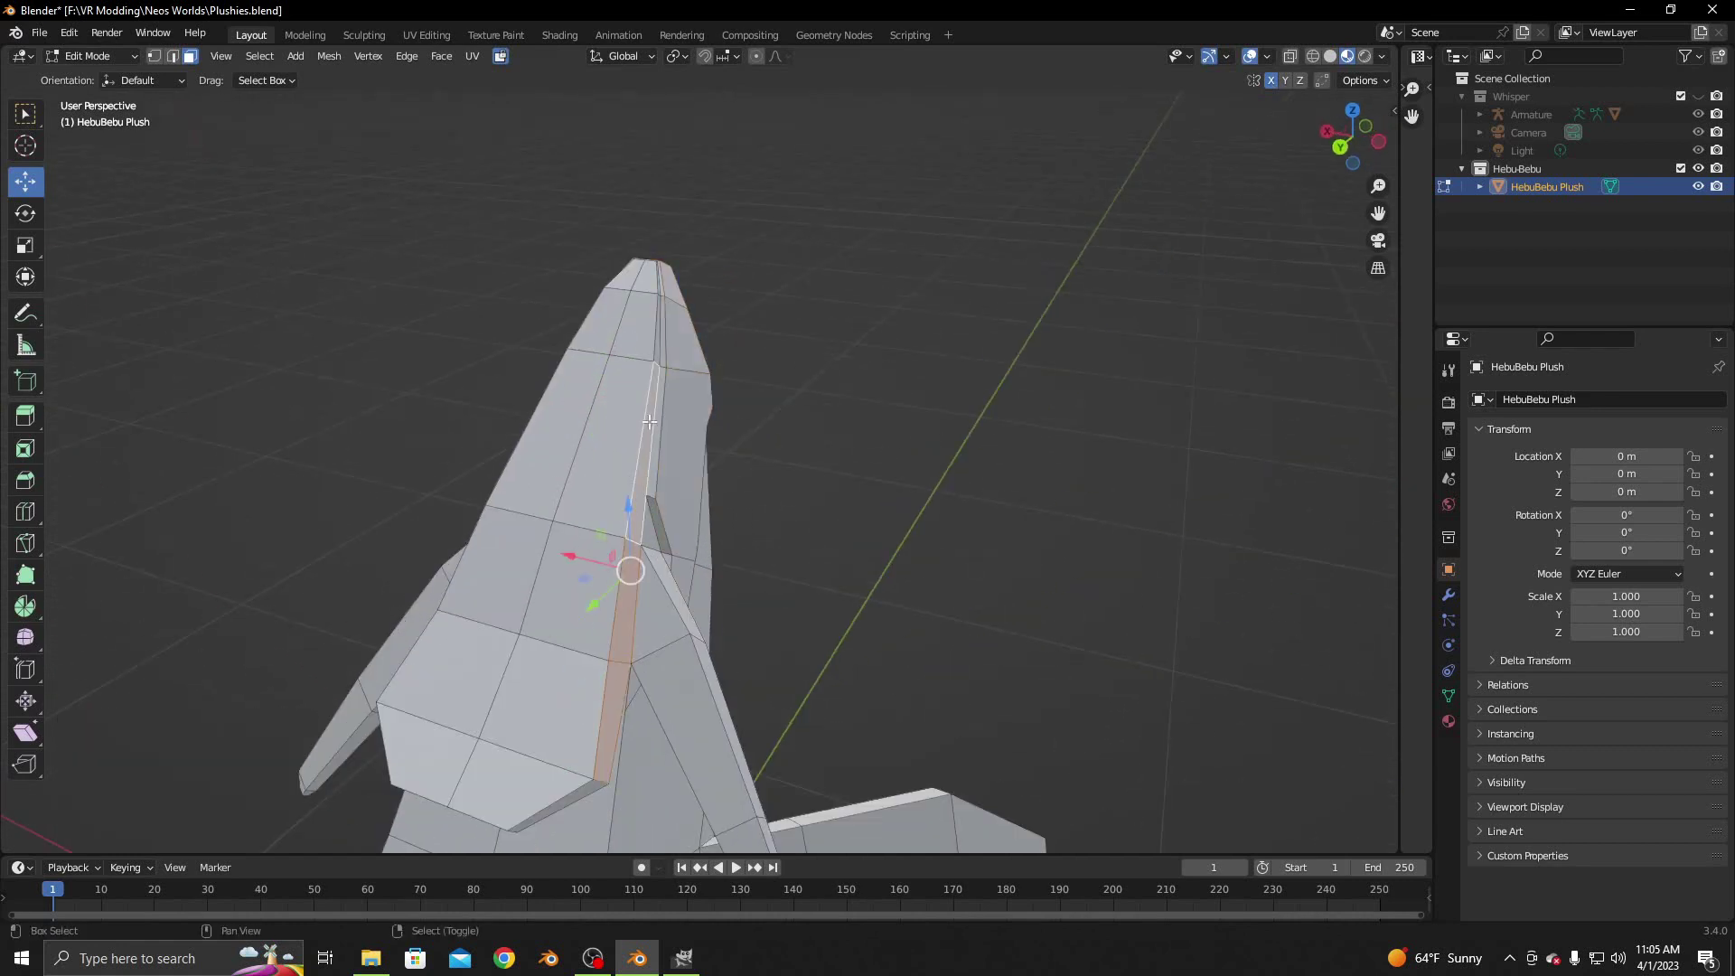
{"action": "left_click", "coordinate": [658, 339], "text": "shift"}
{"action": "left_click", "coordinate": [658, 286], "text": "shift"}
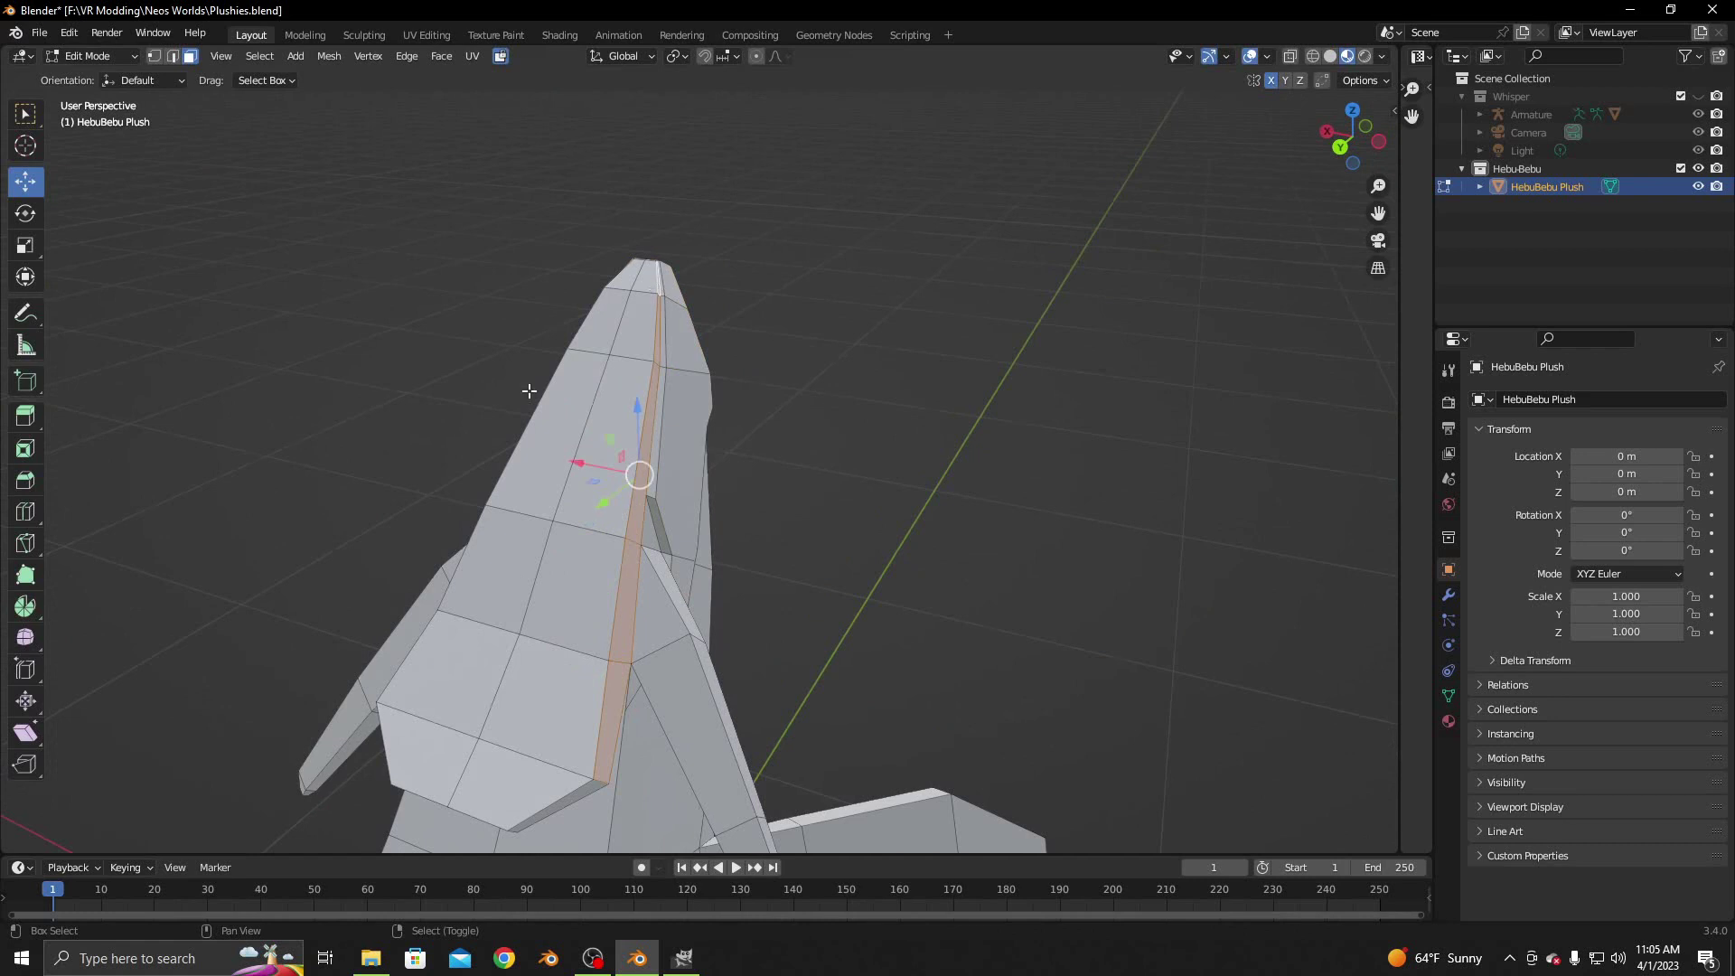
{"action": "middle_click_drag", "start_coordinate": [488, 388], "coordinate": [695, 353]}
{"action": "left_click", "coordinate": [736, 364], "text": "shift"}
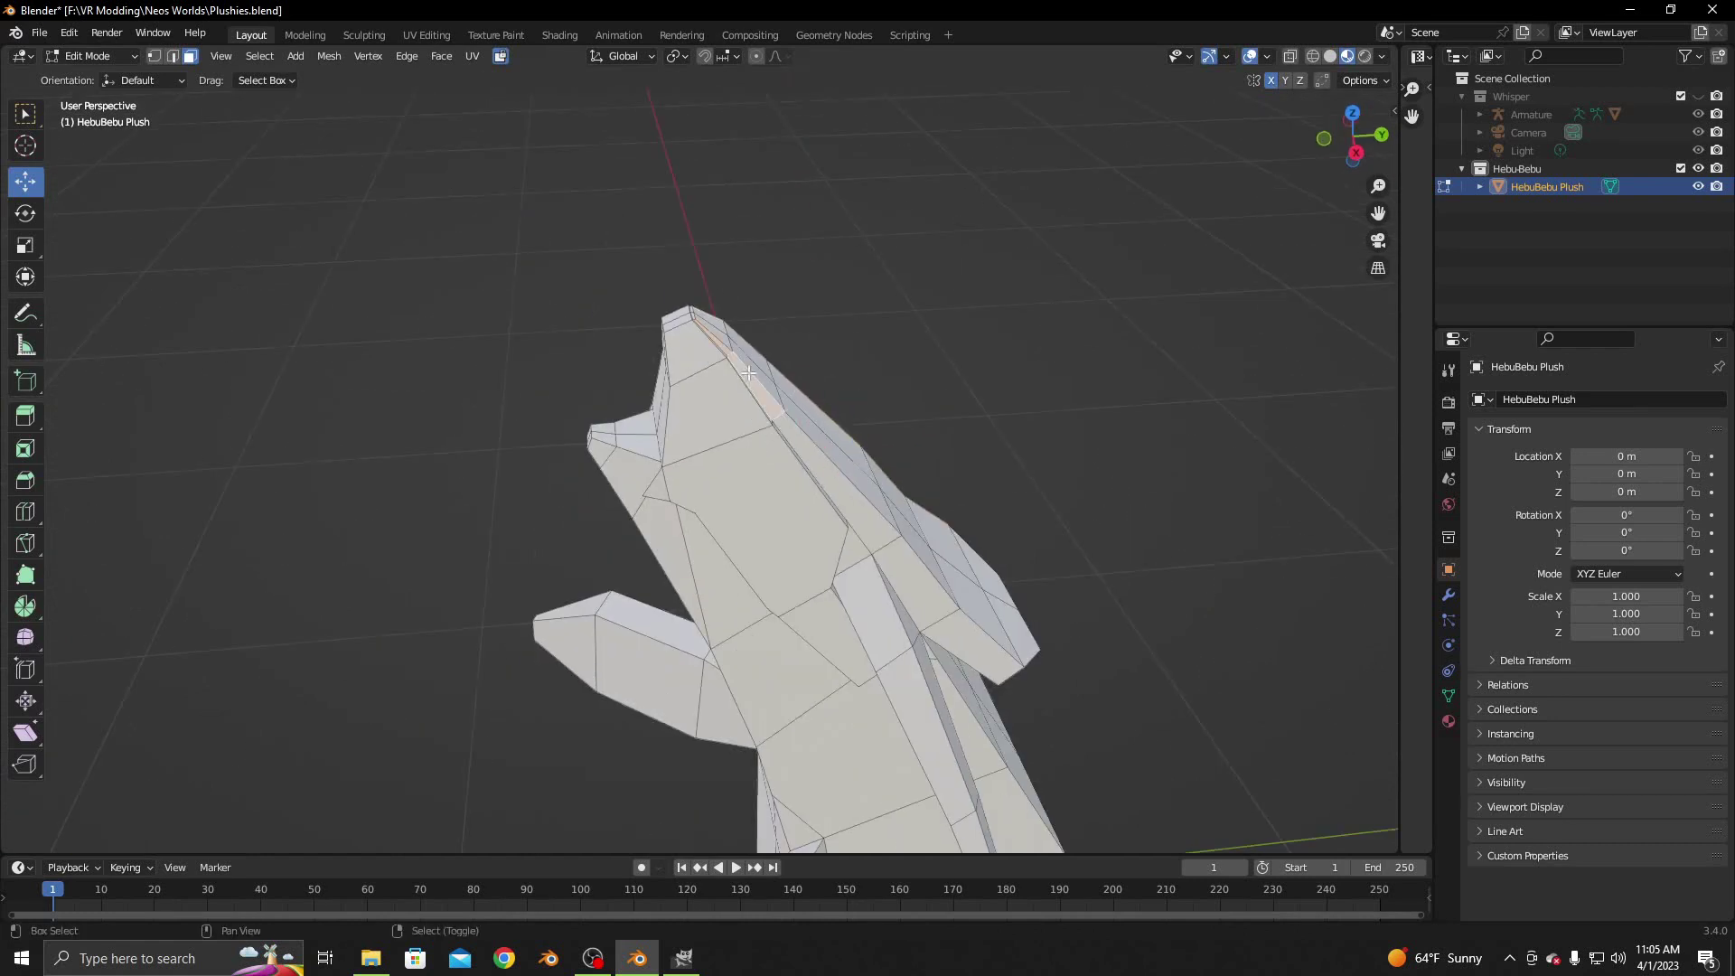
{"action": "left_click", "coordinate": [813, 438], "text": "shift"}
{"action": "left_click", "coordinate": [890, 537], "text": "shift"}
{"action": "left_click", "coordinate": [971, 633], "text": "shift"}
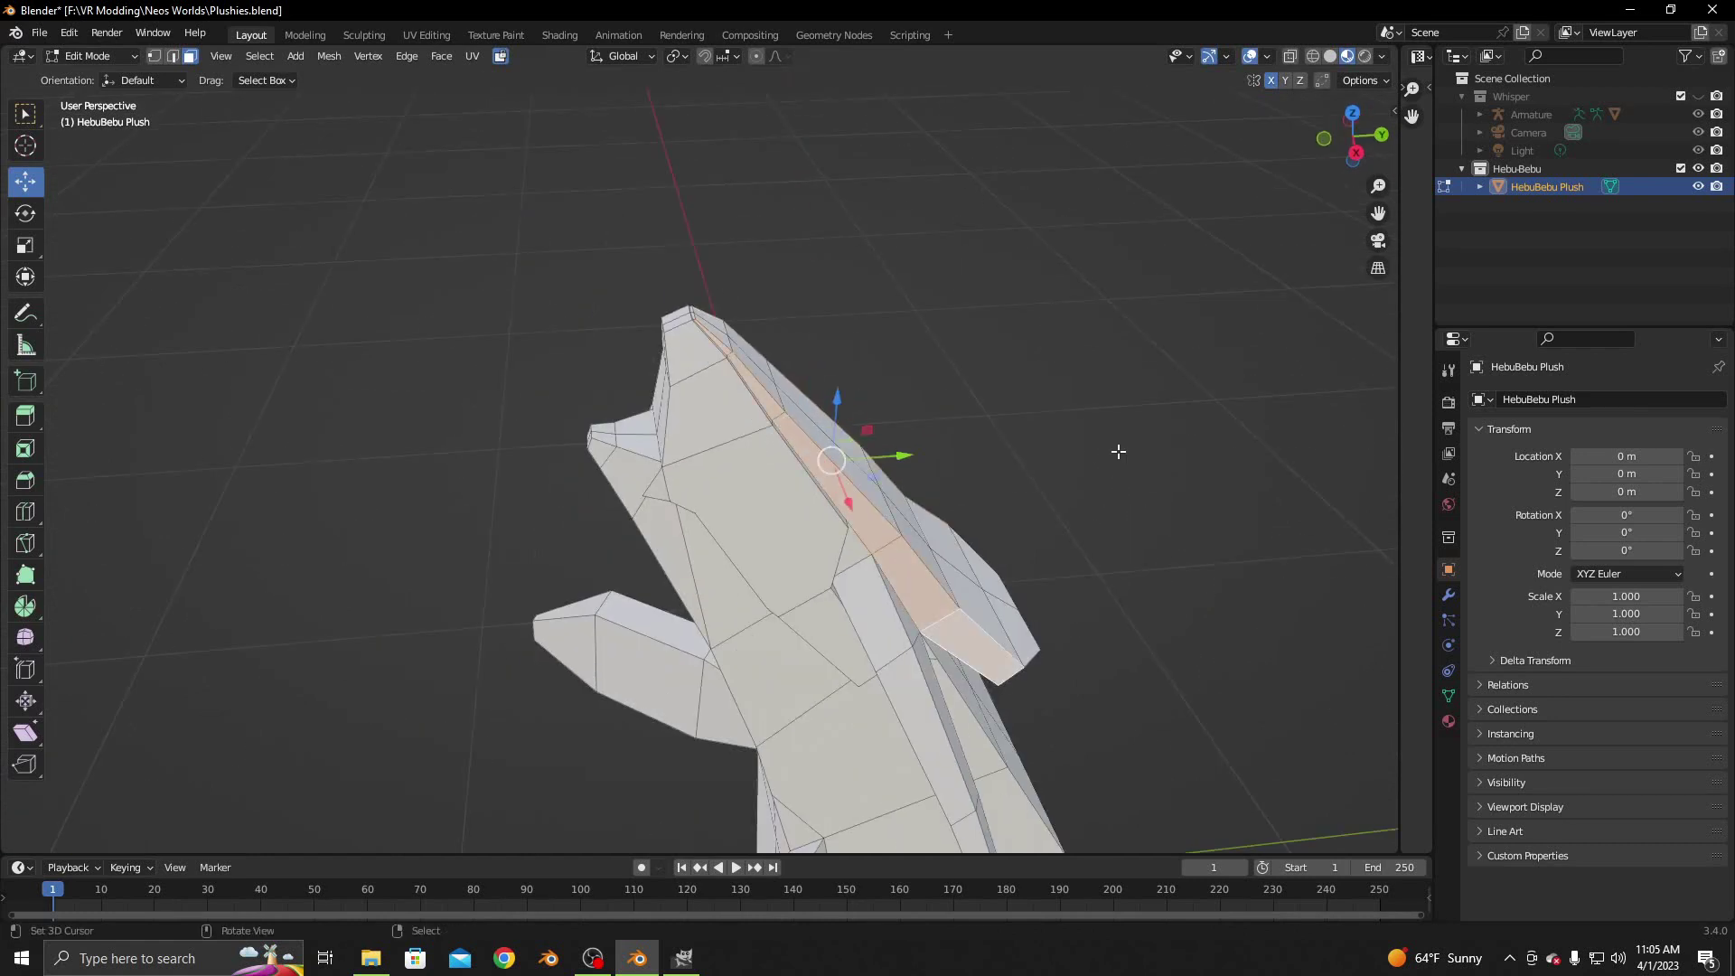
Extrude the ridge strip and scale it 1.341 along X
{"action": "key", "text": "e"}
{"action": "key", "text": "s"}
{"action": "key", "text": "x"}
{"action": "left_click", "coordinate": [1213, 421]}
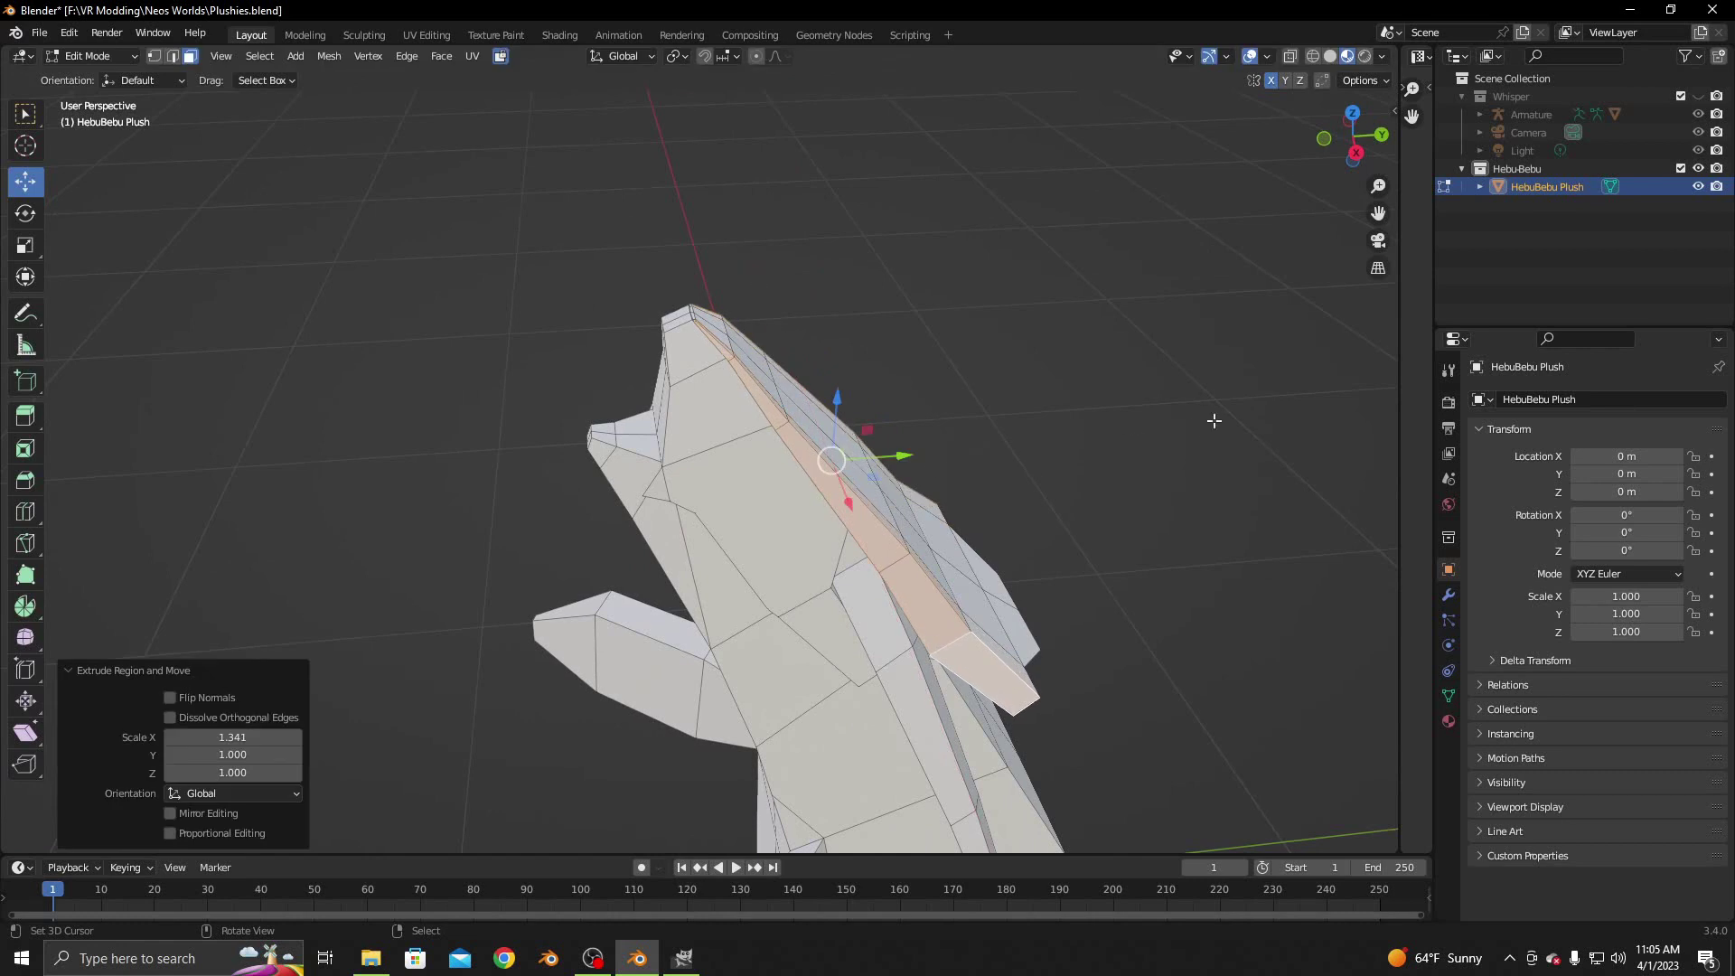
{"action": "mouse_move", "coordinate": [1213, 421]}
{"action": "middle_mouse_down"}
{"action": "mouse_move", "coordinate": [845, 327]}
{"action": "mouse_move", "coordinate": [686, 389]}
{"action": "middle_mouse_up"}
Merge the stray lower-left corner vertices at the last selected vertex
{"action": "left_click", "coordinate": [154, 56]}
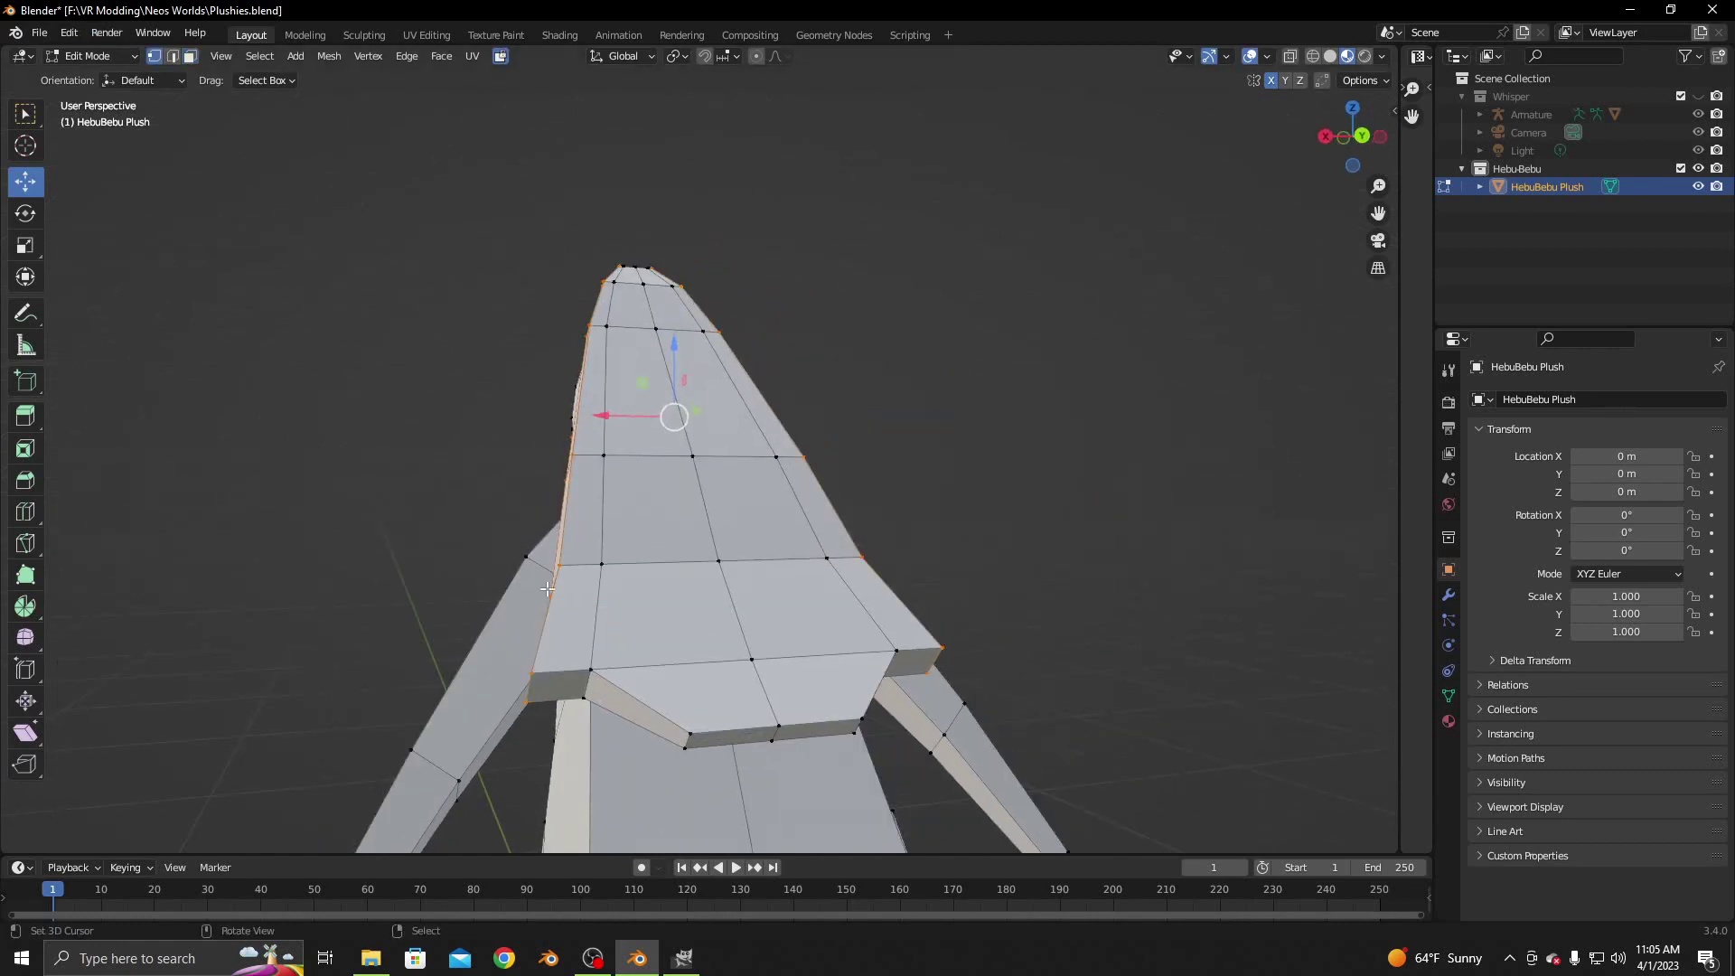
{"action": "left_click", "coordinate": [533, 673]}
{"action": "key", "text": "m"}
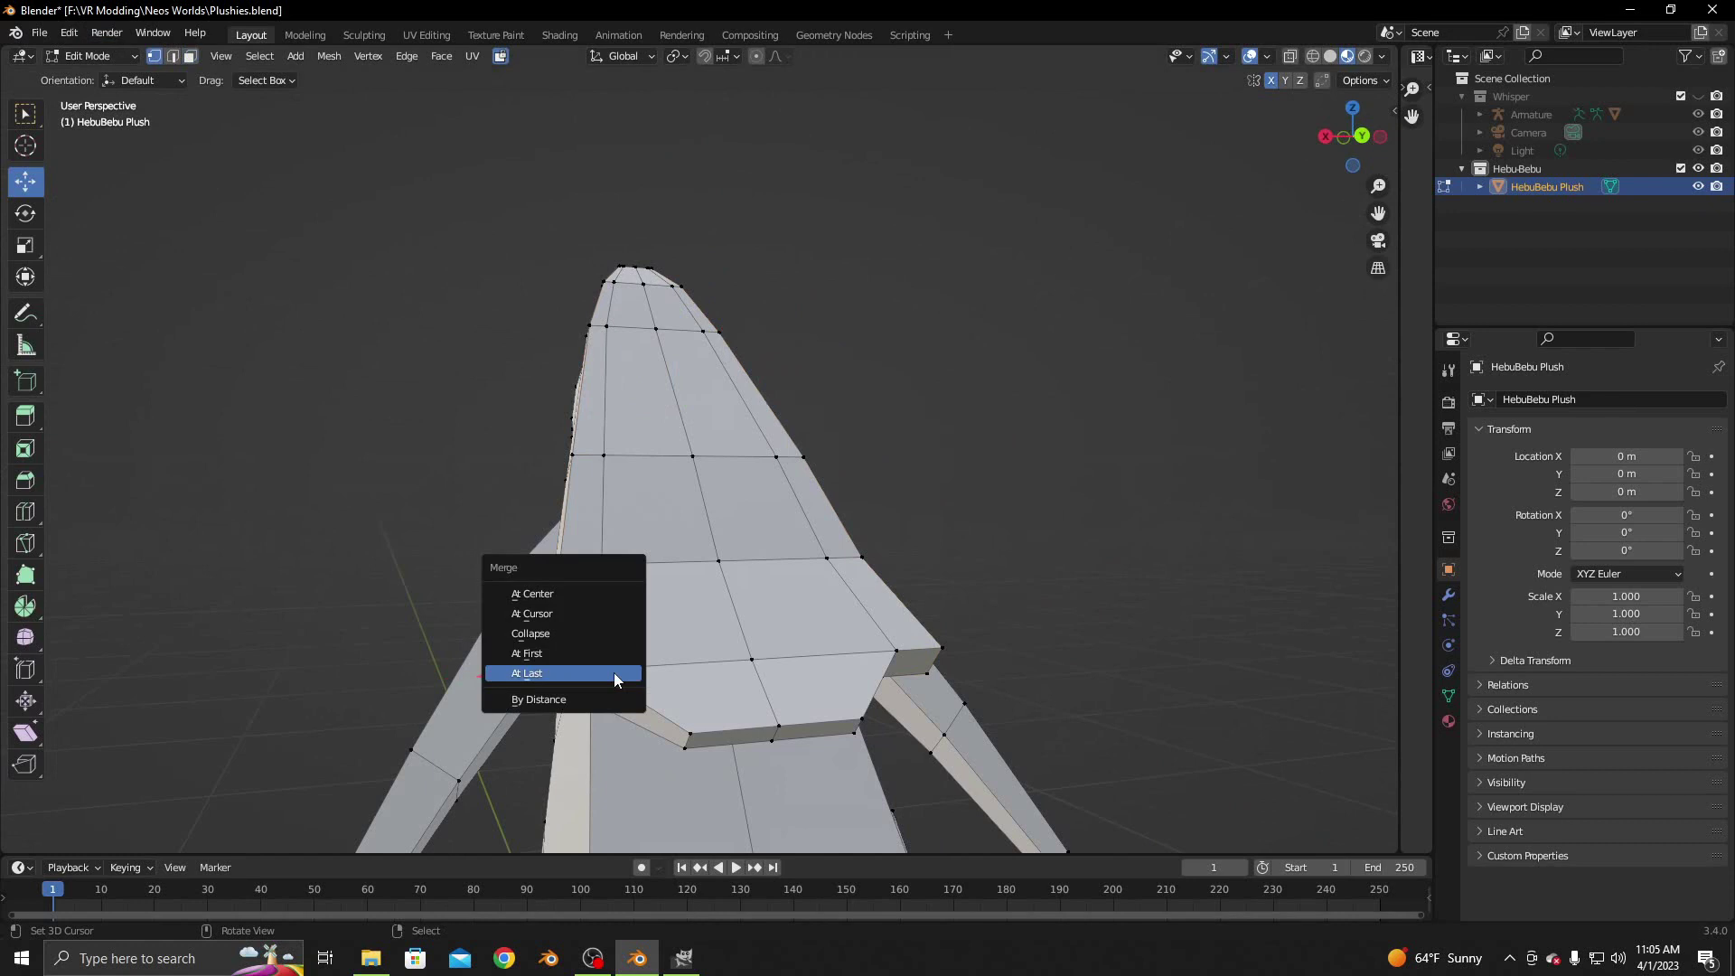
{"action": "left_click", "coordinate": [614, 672]}
{"action": "key", "text": "m"}
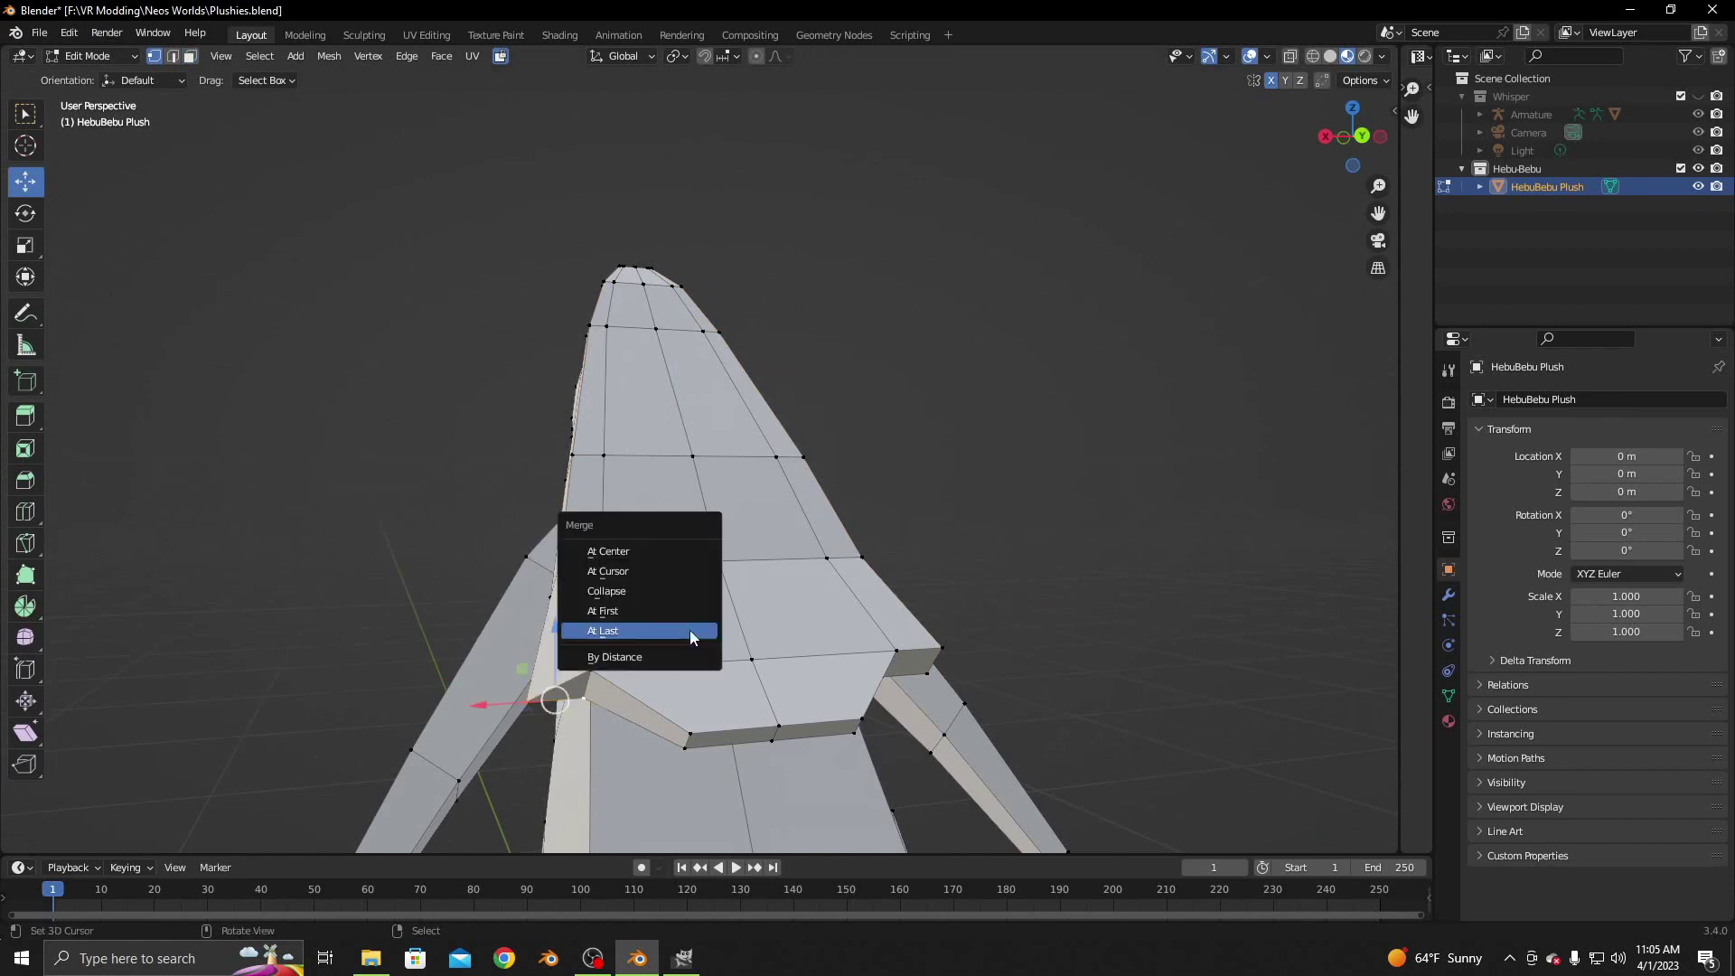
{"action": "left_click", "coordinate": [691, 631]}
Symmetrize the whole mesh from +X to -X and return to Object Mode
{"action": "key", "text": "a"}
{"action": "left_click", "coordinate": [329, 56]}
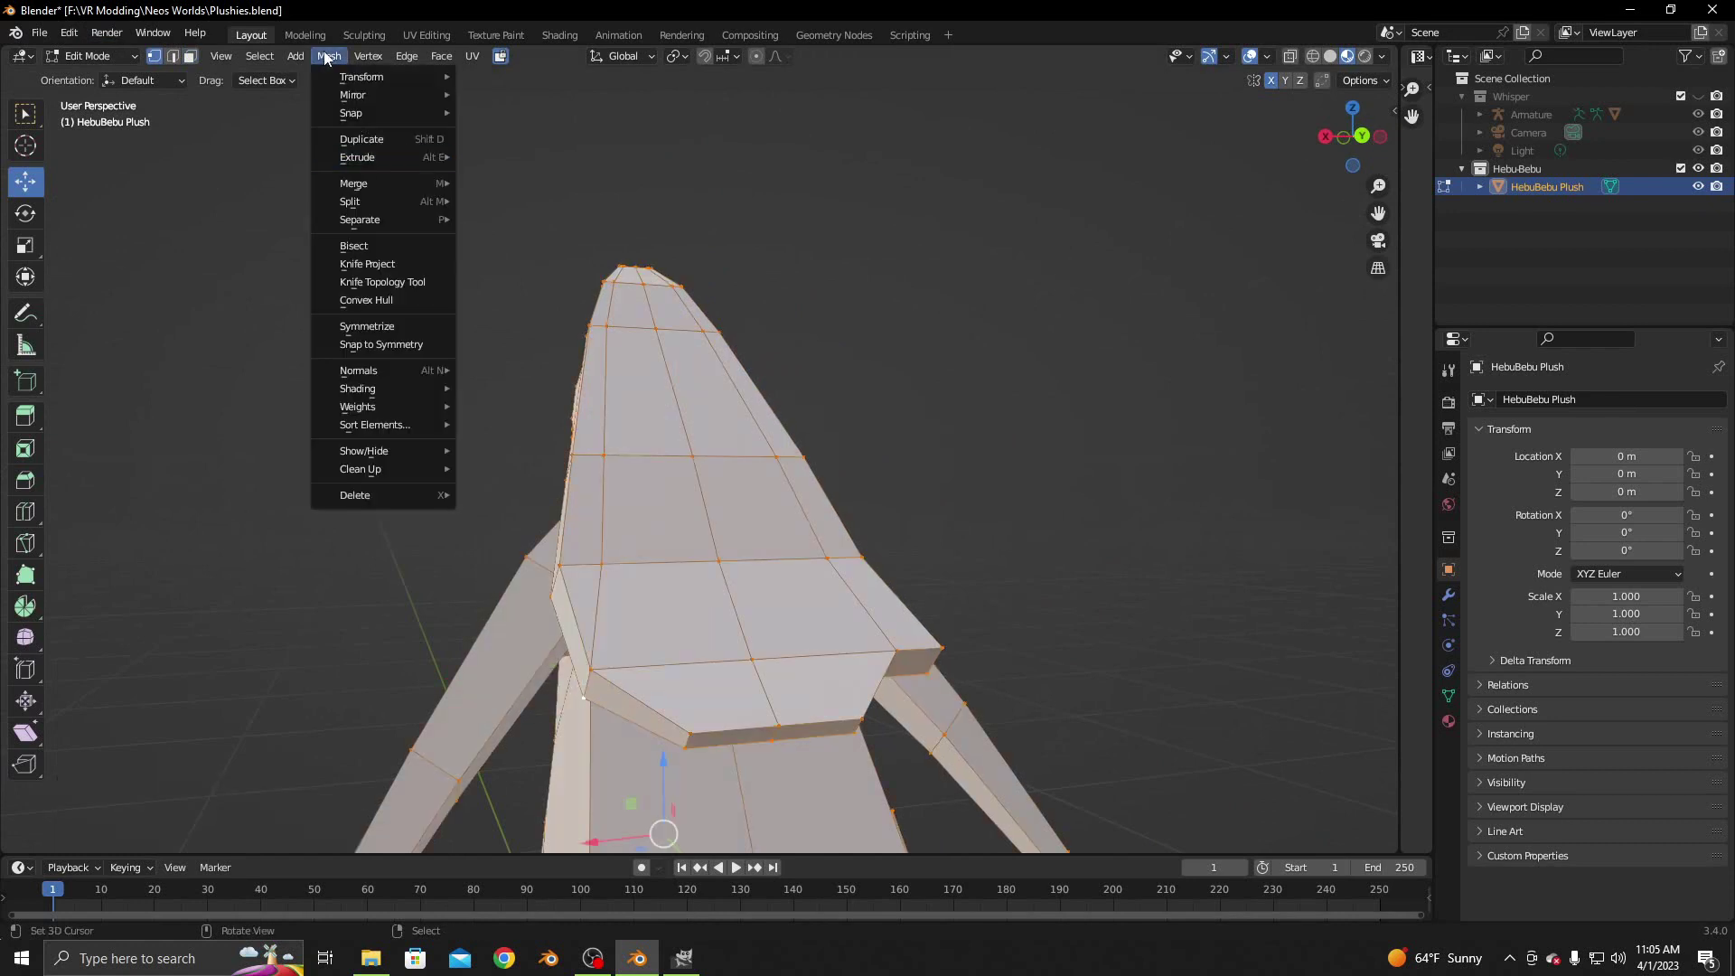
{"action": "left_click", "coordinate": [388, 325]}
{"action": "middle_click_drag", "start_coordinate": [388, 325], "coordinate": [561, 365]}
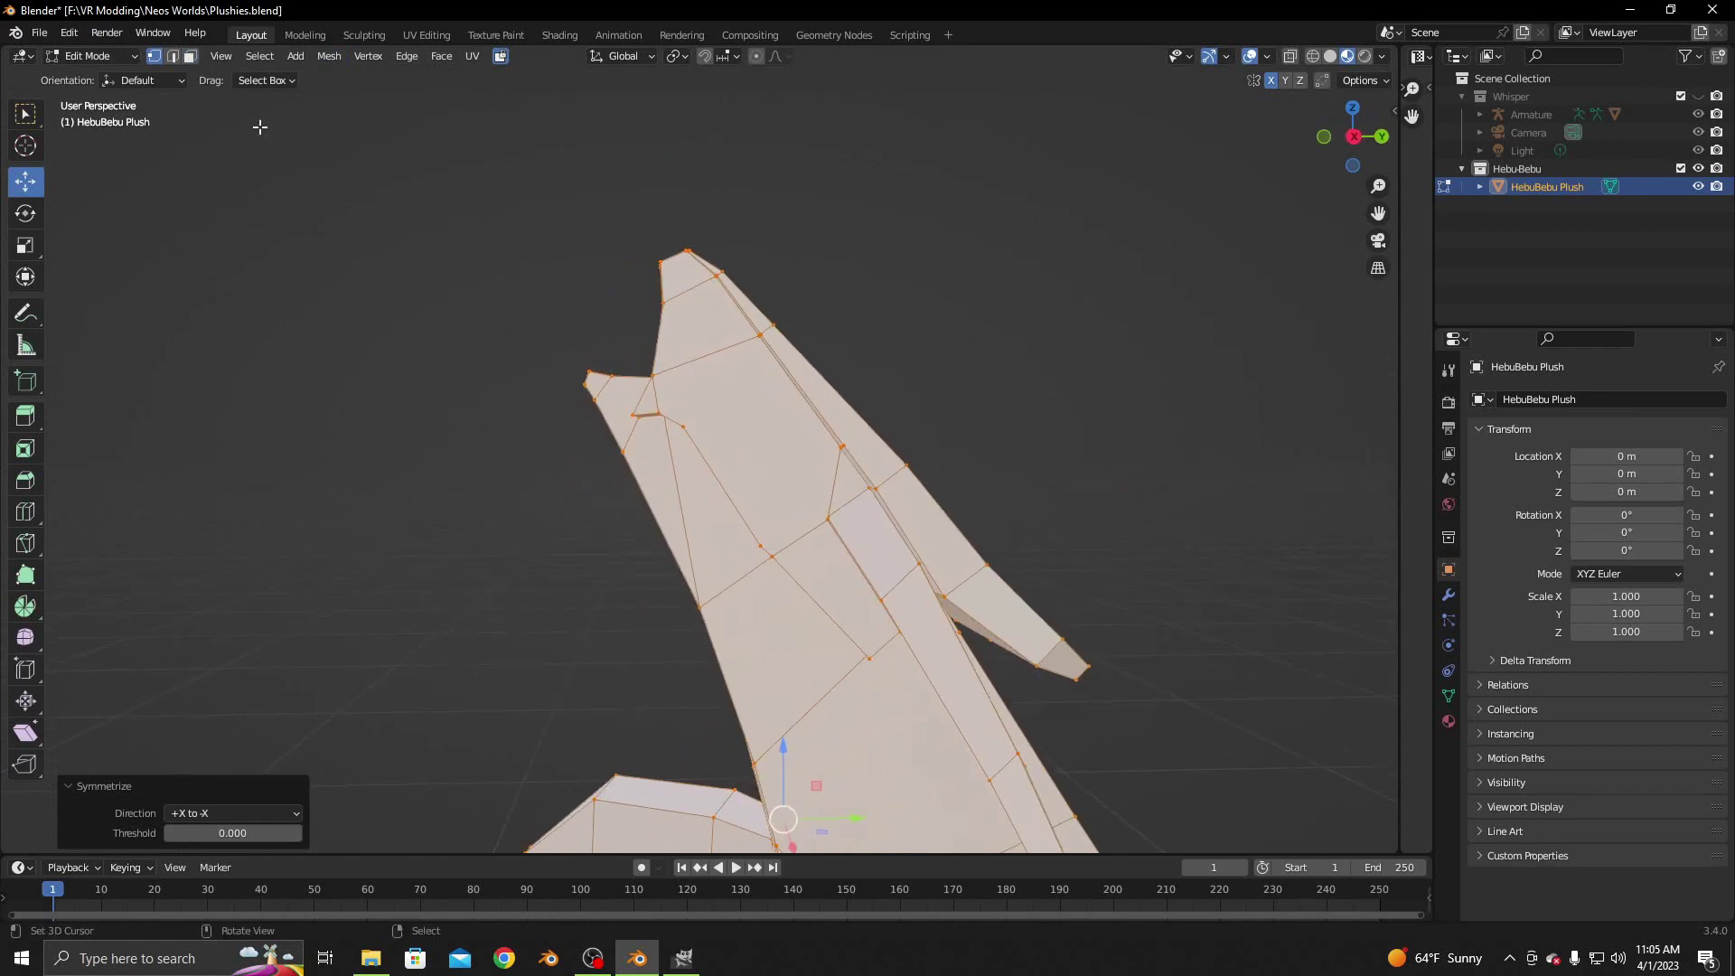
{"action": "left_click", "coordinate": [90, 56]}
Add a level-1 Catmull-Clark Subdivision Surface modifier to the HebuBebu Plush
{"action": "scroll", "coordinate": [387, 366], "scroll_direction": "down", "scroll_amount": 2}
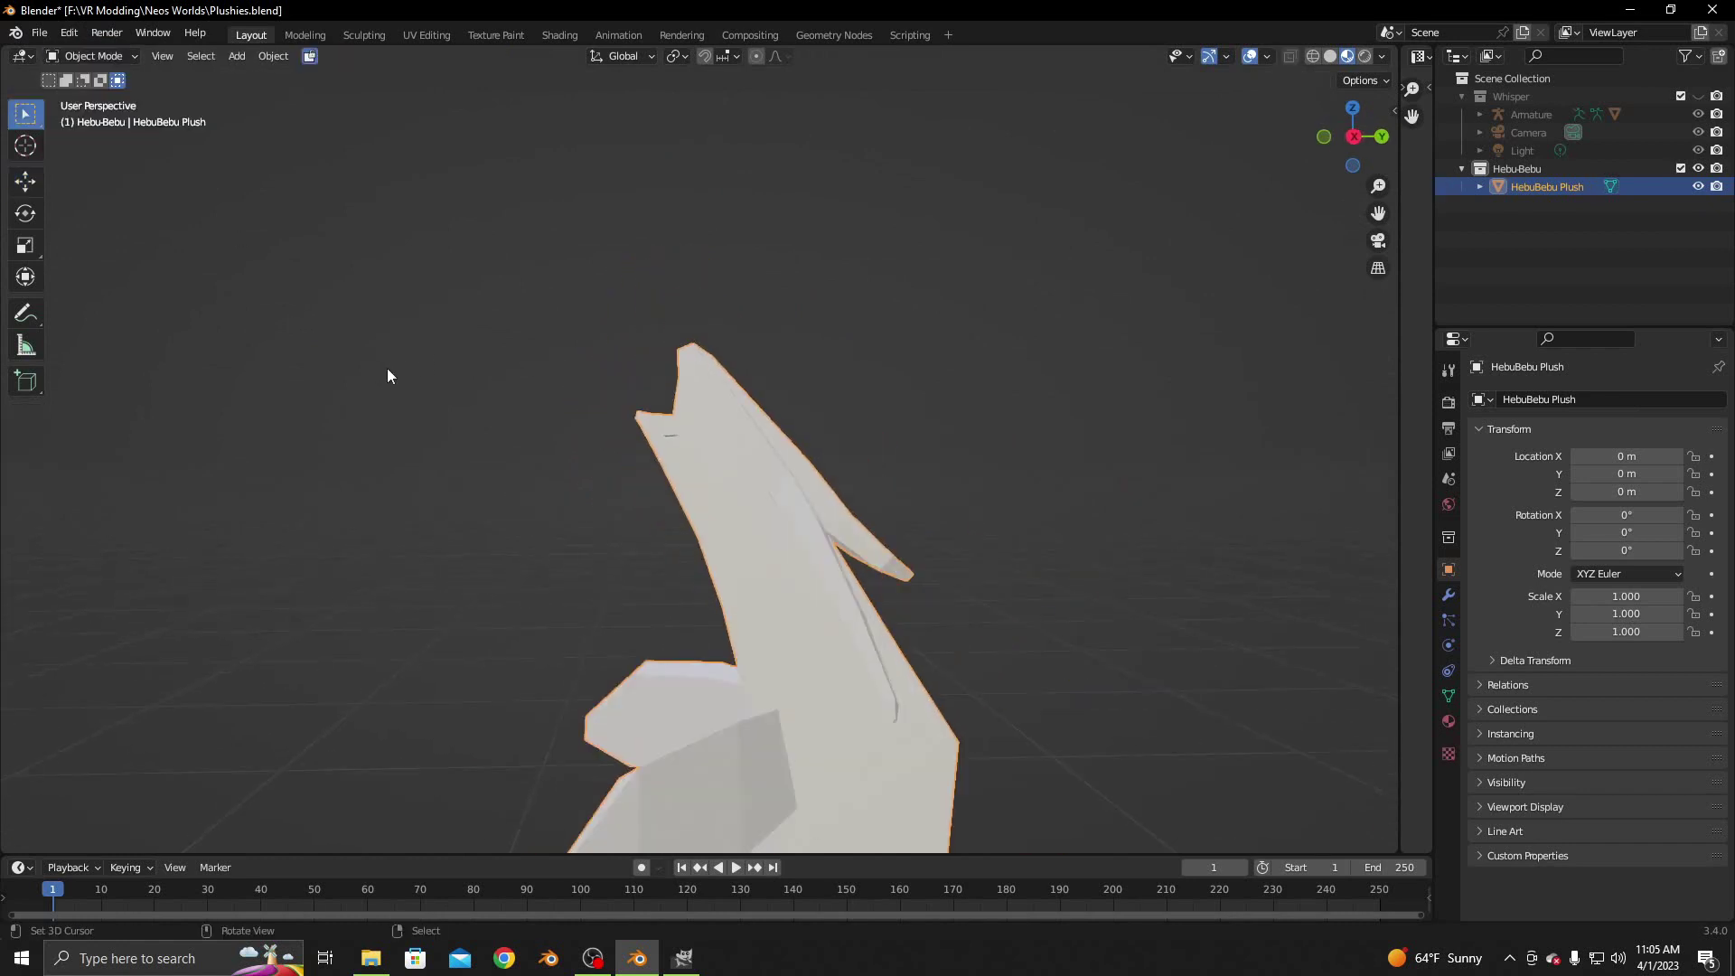
{"action": "left_click", "coordinate": [1448, 594]}
{"action": "left_click", "coordinate": [1542, 399]}
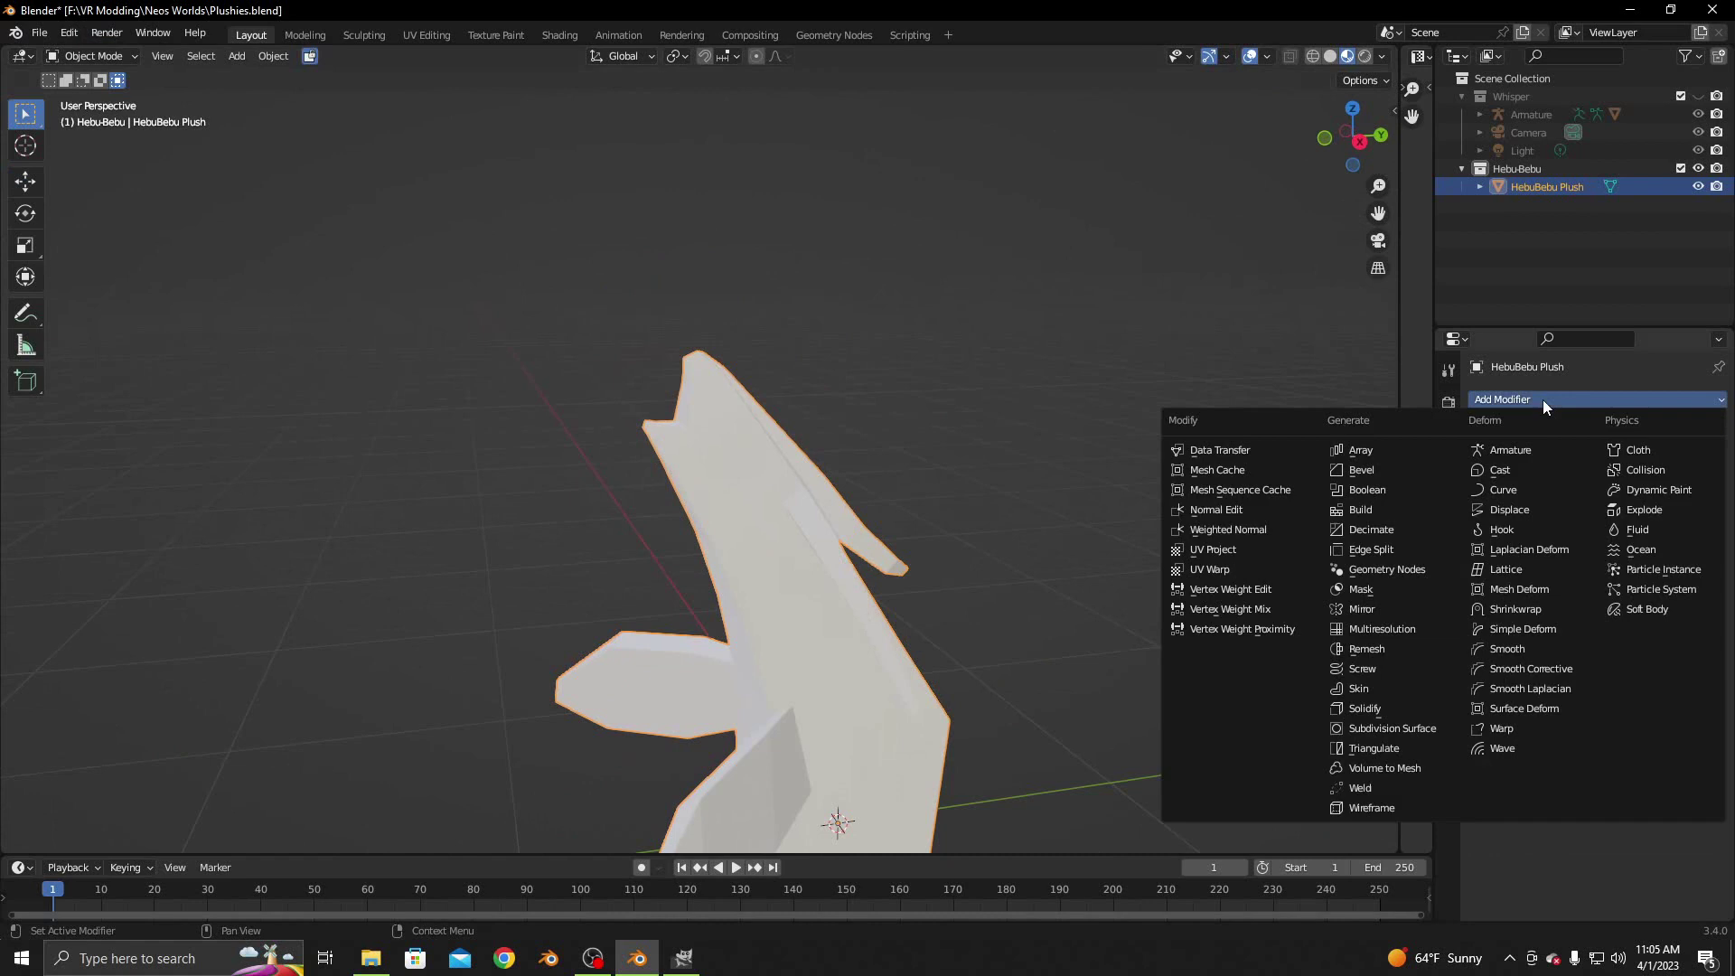
{"action": "left_click", "coordinate": [1421, 727]}
{"action": "scroll", "coordinate": [1034, 639], "scroll_direction": "down", "scroll_amount": 3}
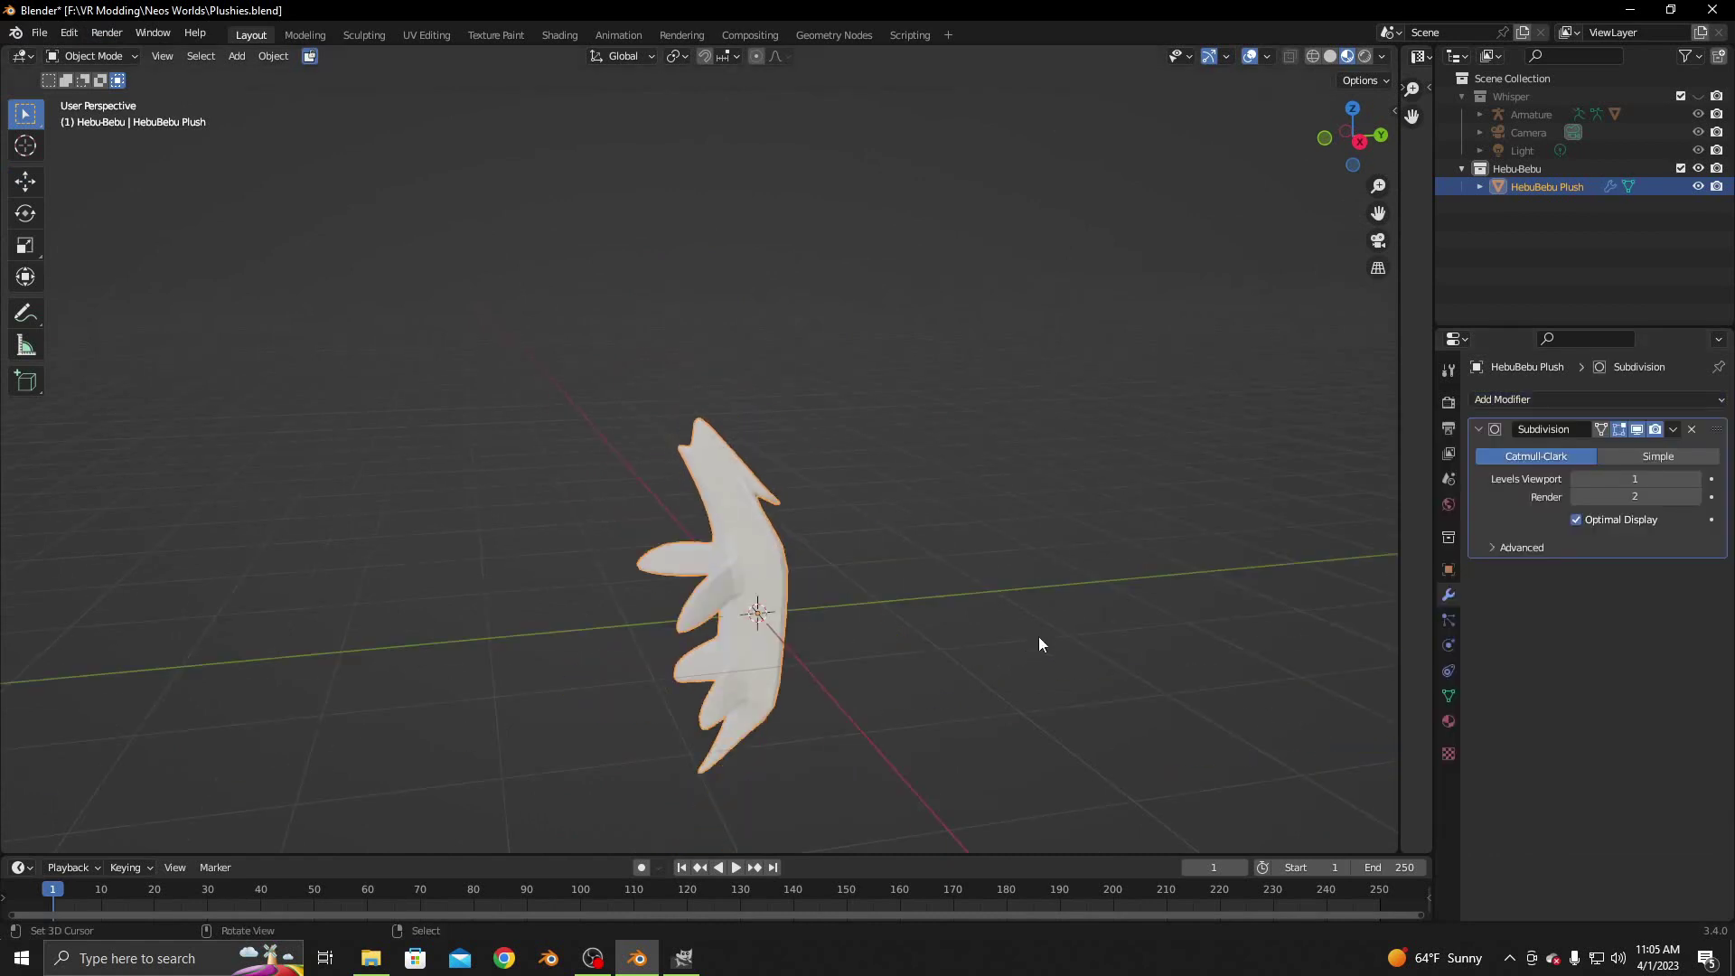
{"action": "middle_click_drag", "start_coordinate": [1038, 636], "coordinate": [966, 576]}
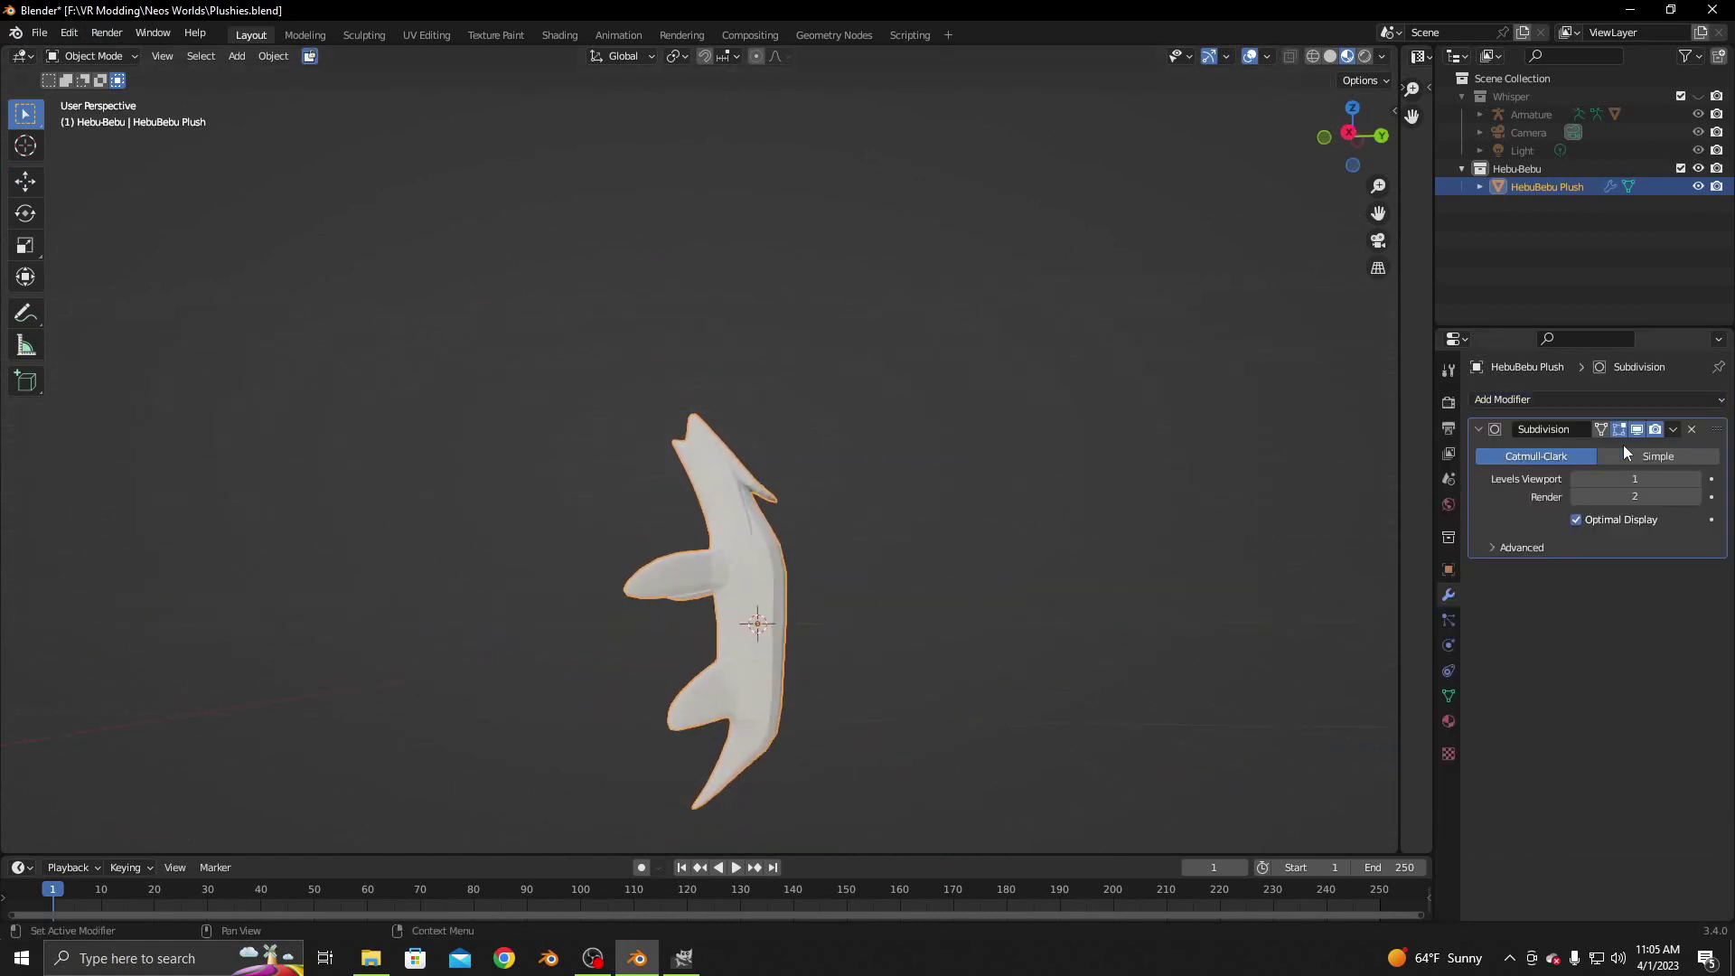
Apply the Subdivision modifier and switch the plush to Edit Mode
{"action": "left_click", "coordinate": [1673, 429]}
{"action": "left_click", "coordinate": [1650, 451]}
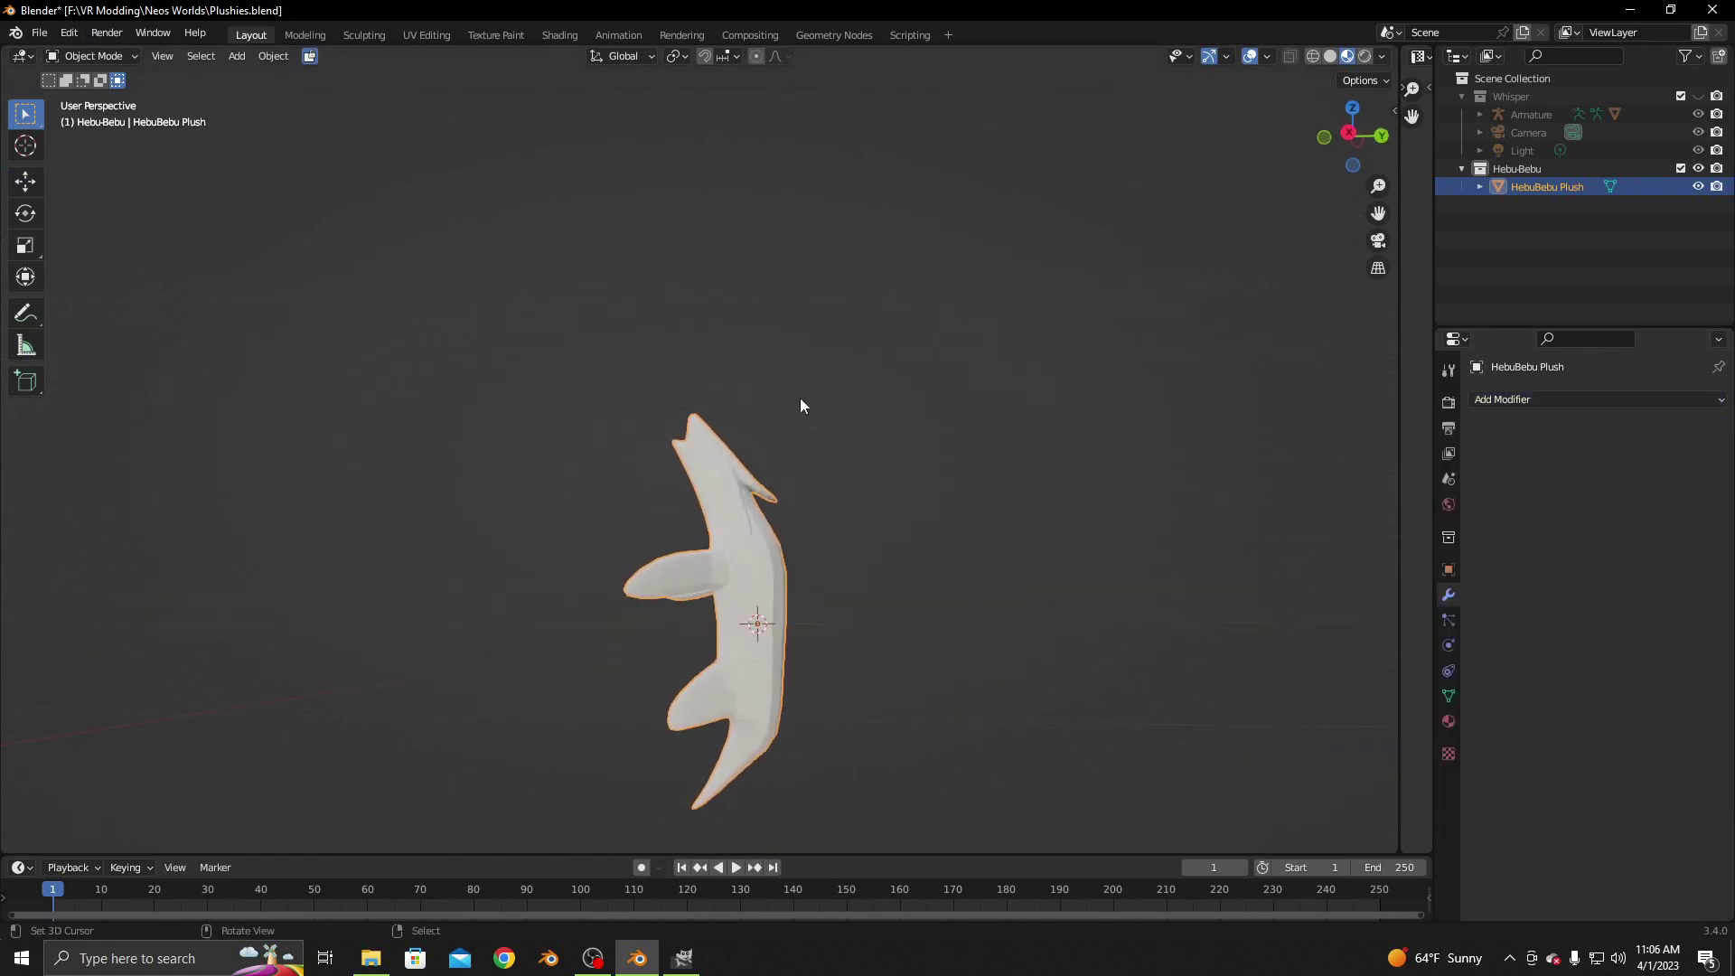
{"action": "left_click", "coordinate": [94, 56]}
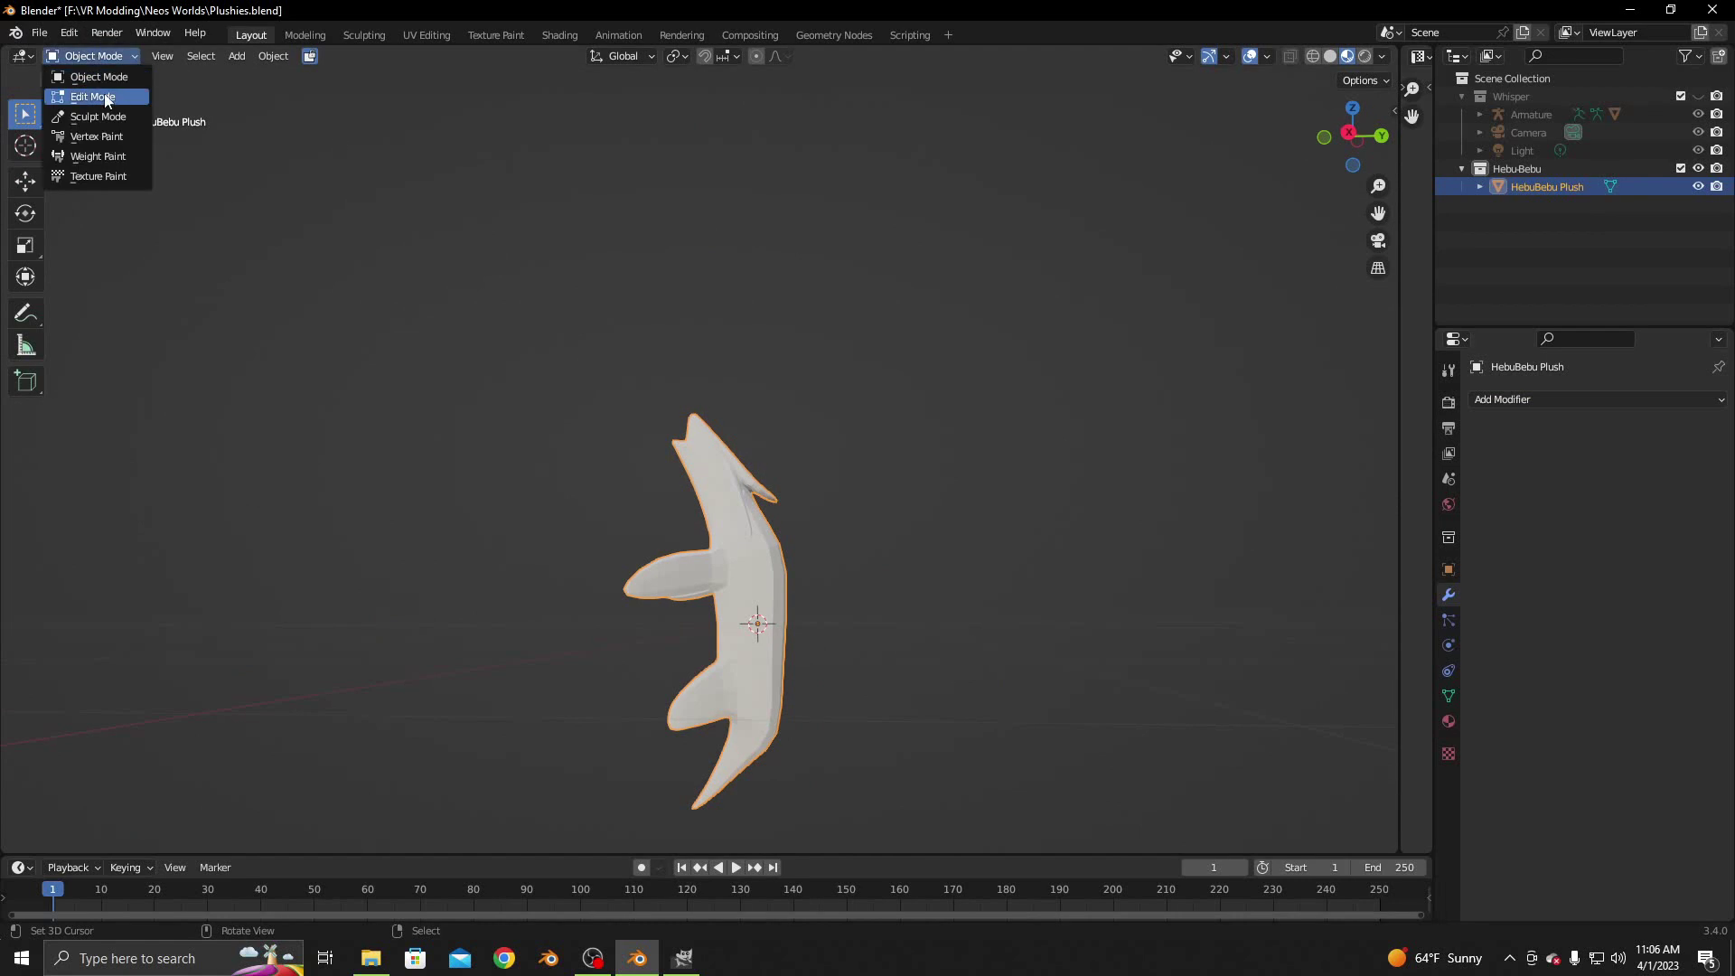
{"action": "left_click", "coordinate": [108, 98]}
{"action": "scroll", "coordinate": [552, 525], "scroll_direction": "up", "scroll_amount": 3}
Select the plush's centre edge loop and mark it as a seam
{"action": "mouse_move", "coordinate": [553, 526]}
{"action": "middle_mouse_down"}
{"action": "mouse_move", "coordinate": [778, 279]}
{"action": "mouse_move", "coordinate": [732, 382]}
{"action": "middle_mouse_up"}
{"action": "scroll", "coordinate": [778, 279], "scroll_direction": "up", "scroll_amount": 4}
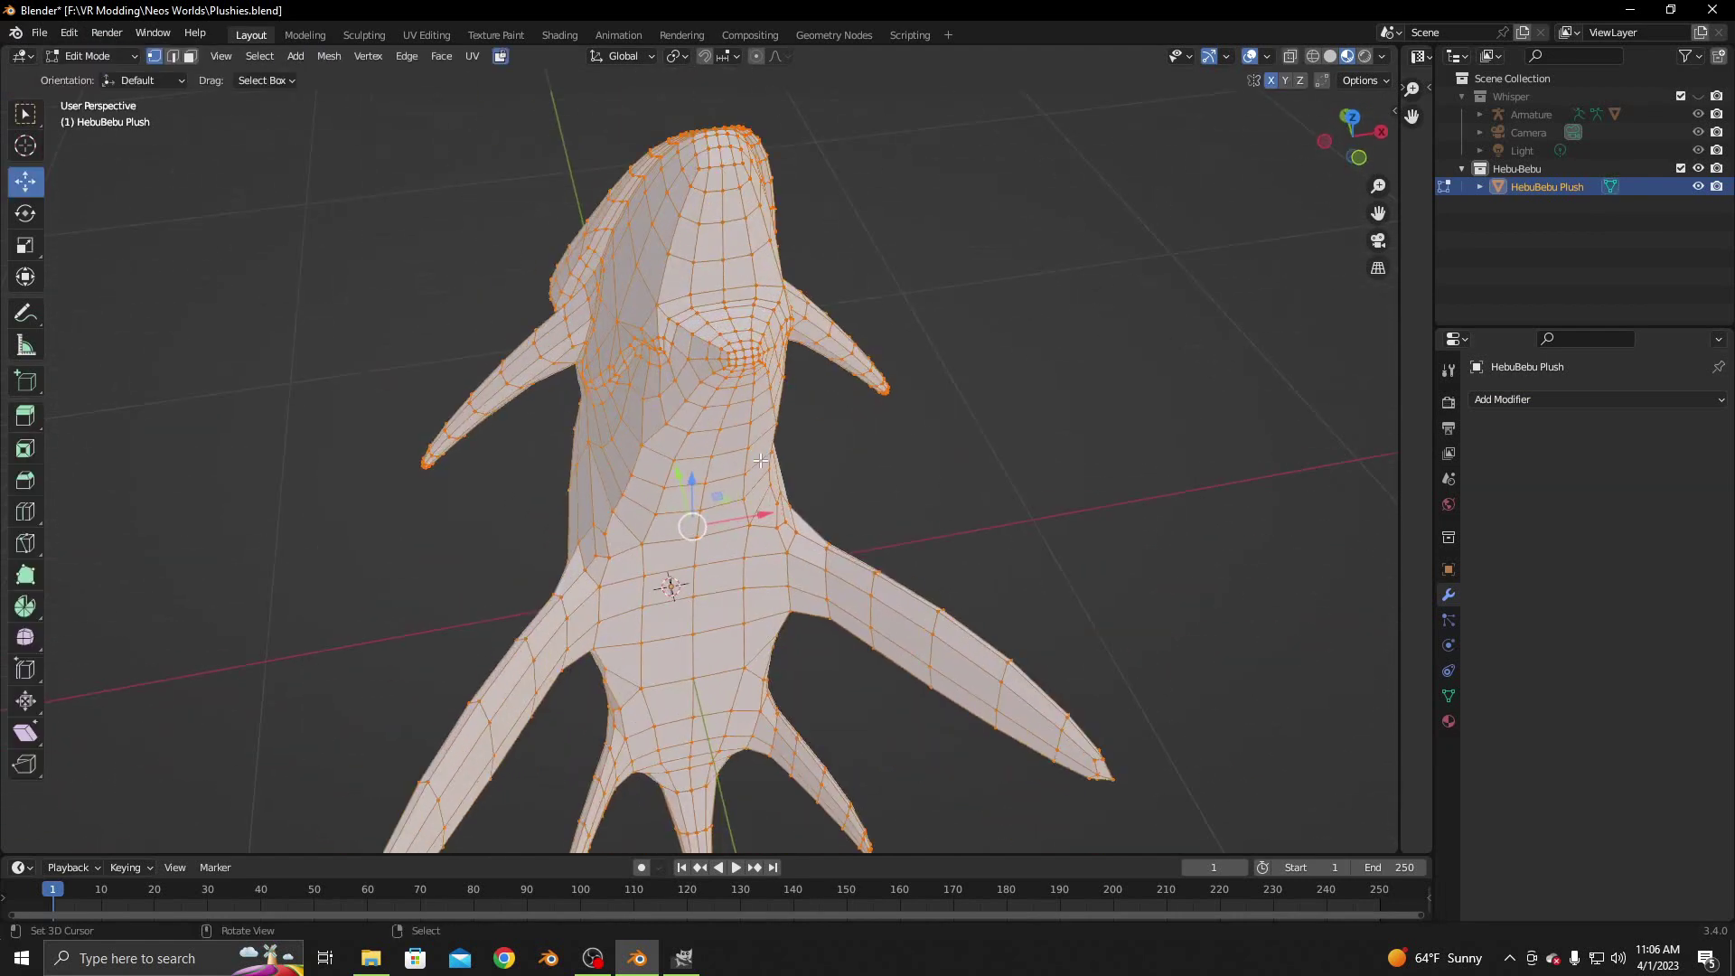
{"action": "scroll", "coordinate": [732, 382], "scroll_direction": "up", "scroll_amount": 3}
{"action": "left_click", "coordinate": [725, 320]}
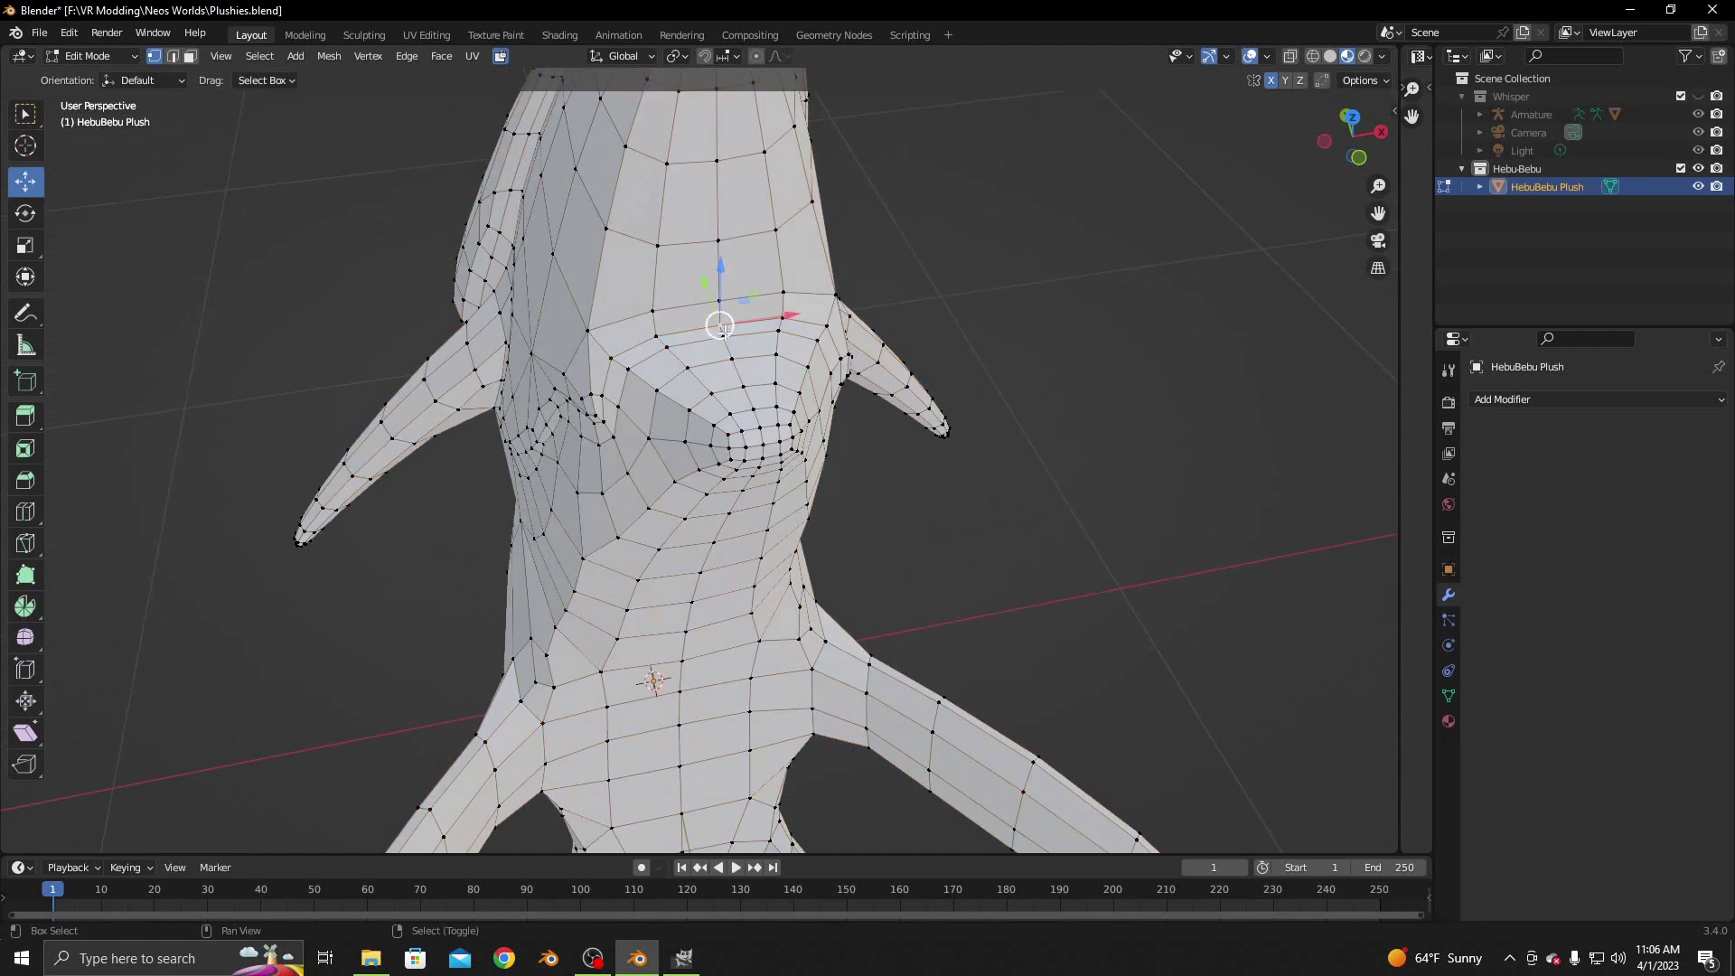
{"action": "left_click", "coordinate": [260, 56]}
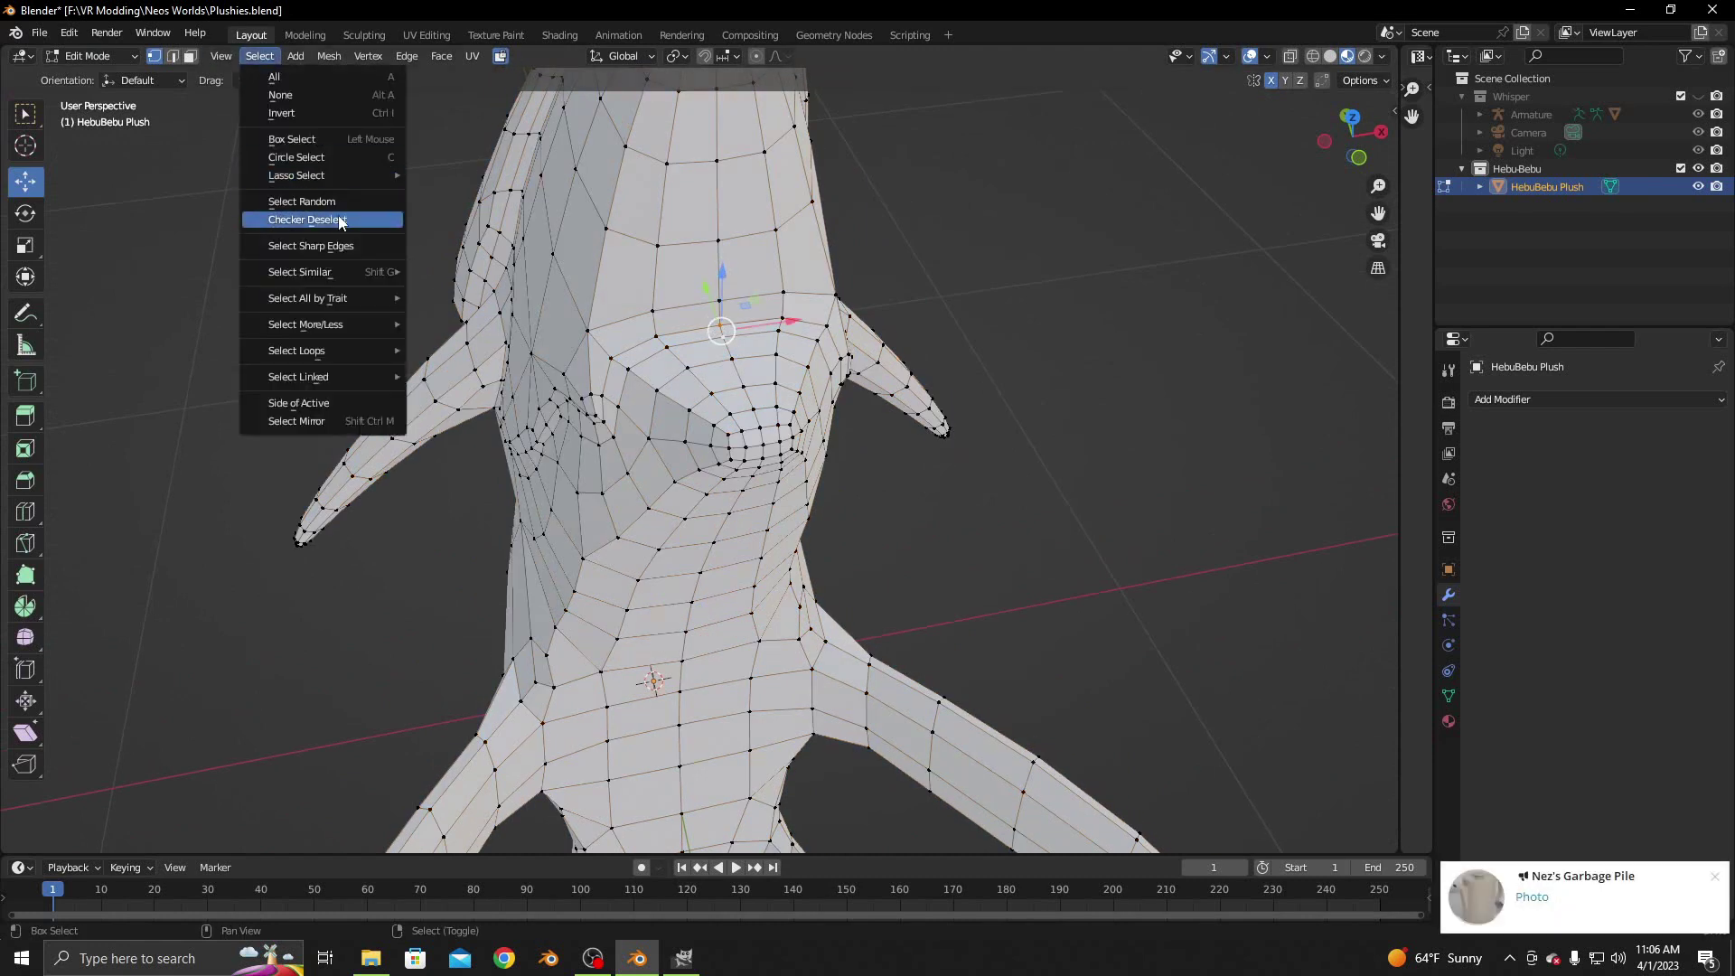
{"action": "mouse_move", "coordinate": [297, 349]}
{"action": "left_click", "coordinate": [442, 355]}
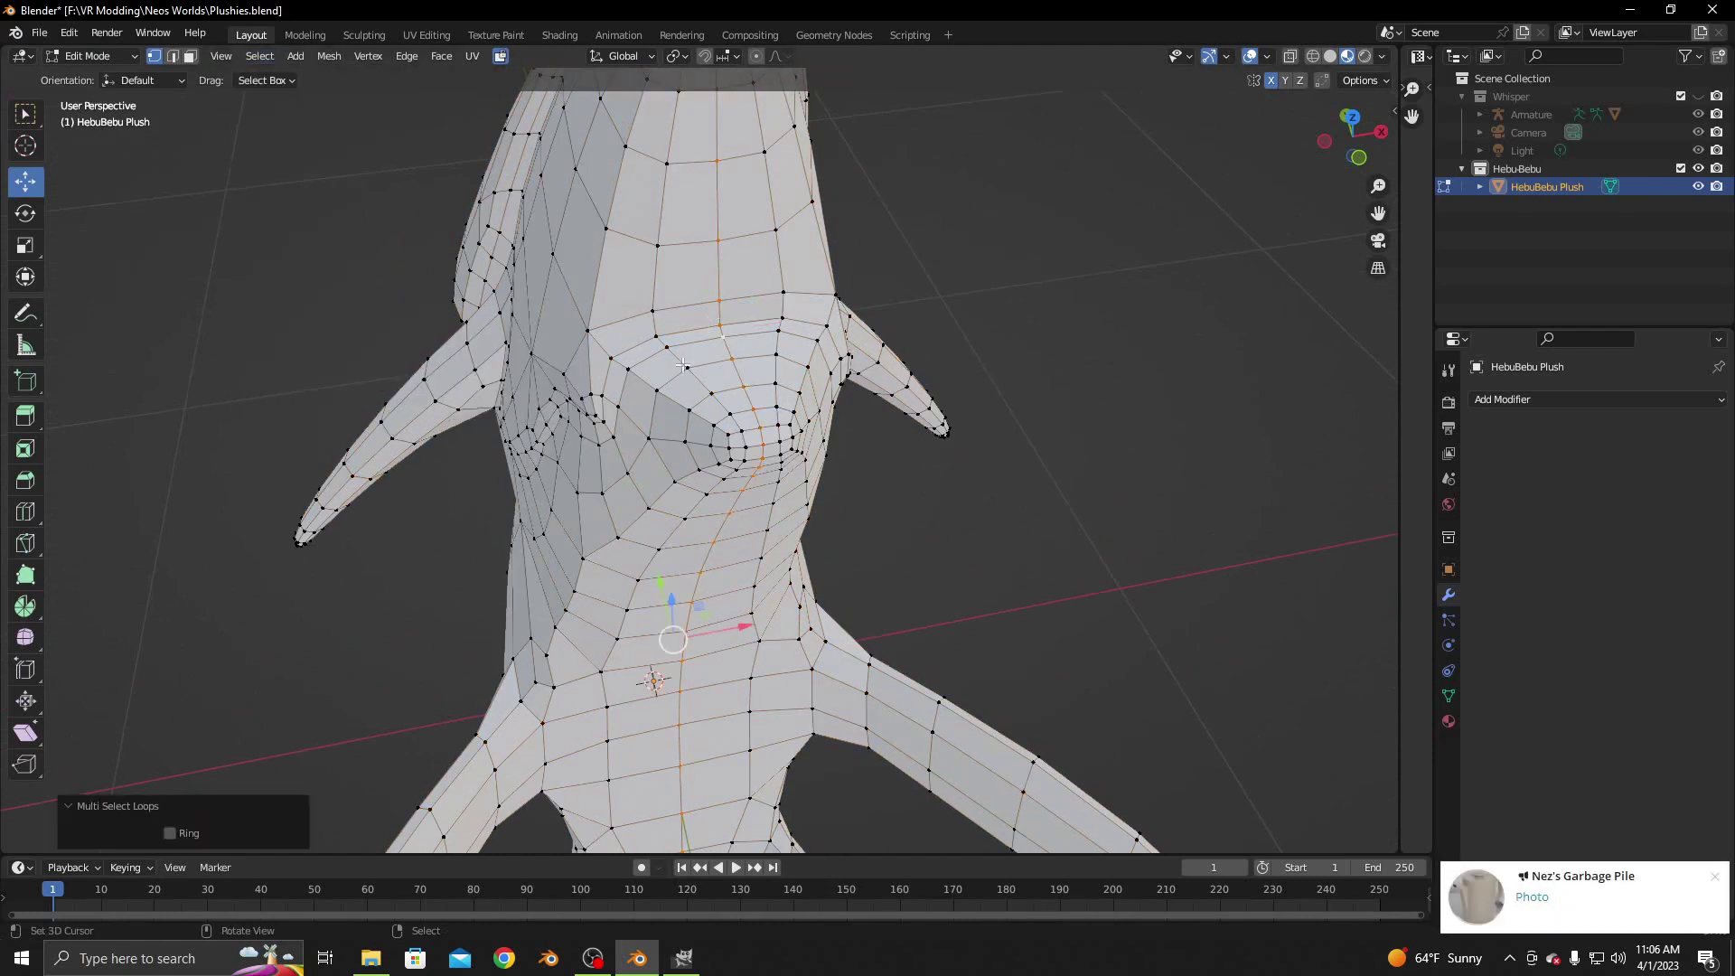
{"action": "key", "text": "ctrl+e"}
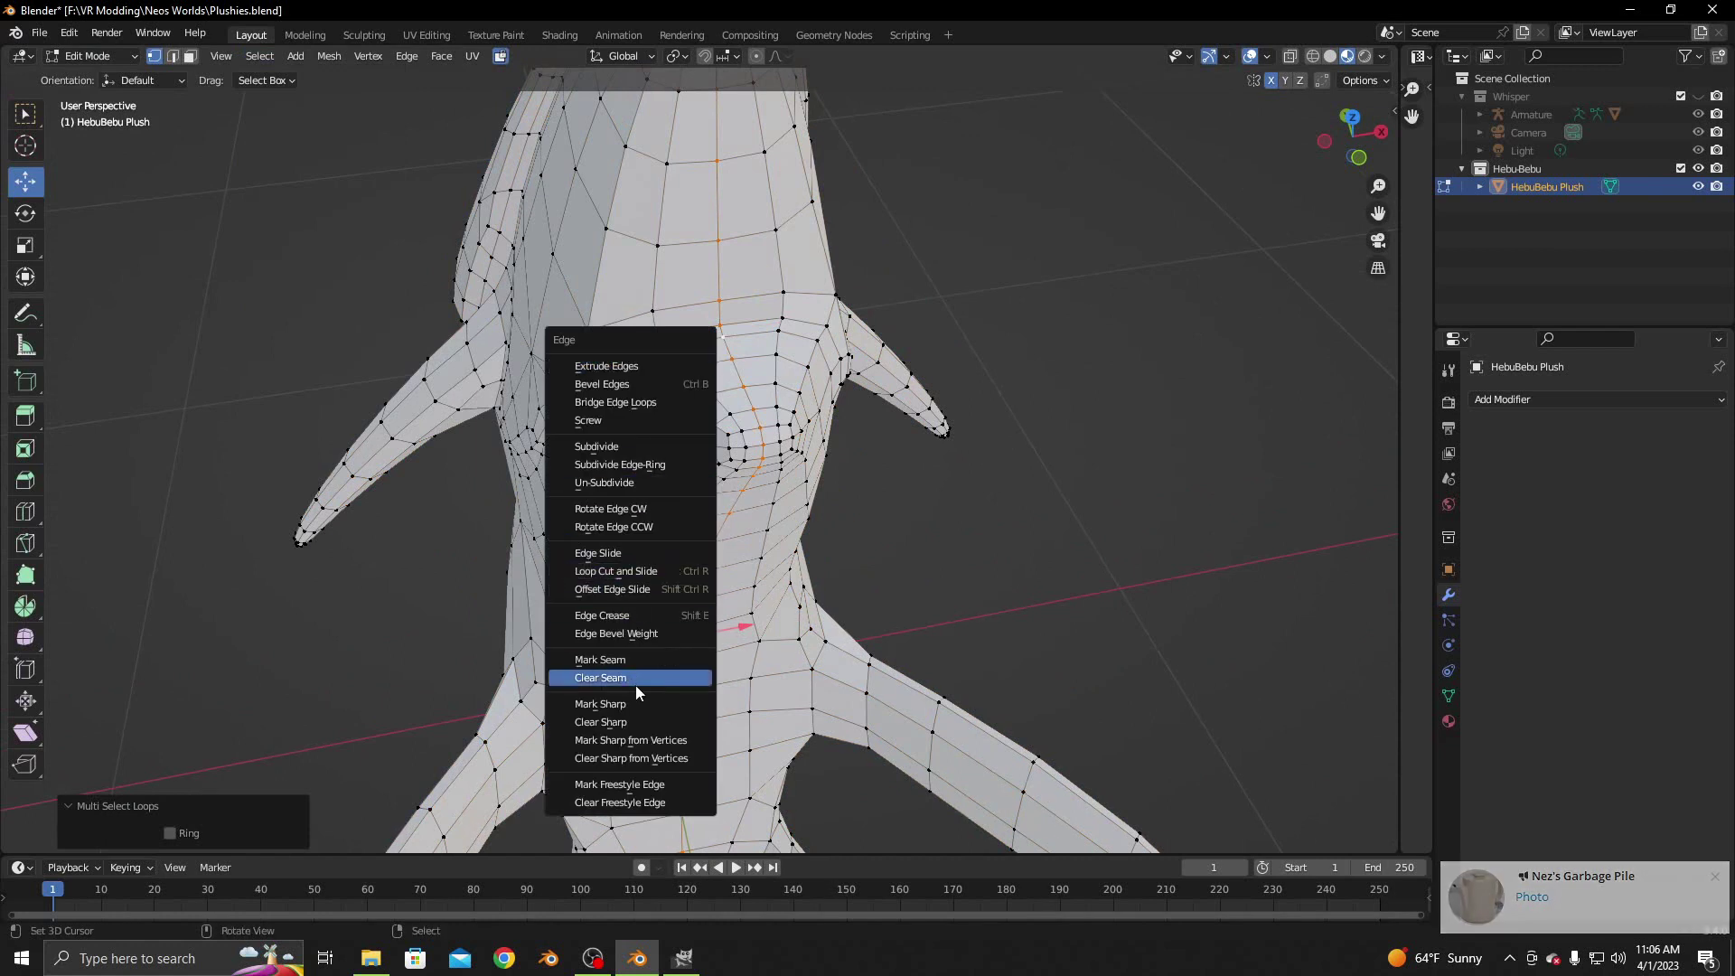
{"action": "left_click", "coordinate": [627, 660]}
Delete the left half of the mesh, selected as linked geometry delimited by the seam
{"action": "middle_click_drag", "start_coordinate": [627, 660], "coordinate": [665, 513]}
{"action": "scroll", "coordinate": [665, 512], "scroll_direction": "down", "scroll_amount": 5}
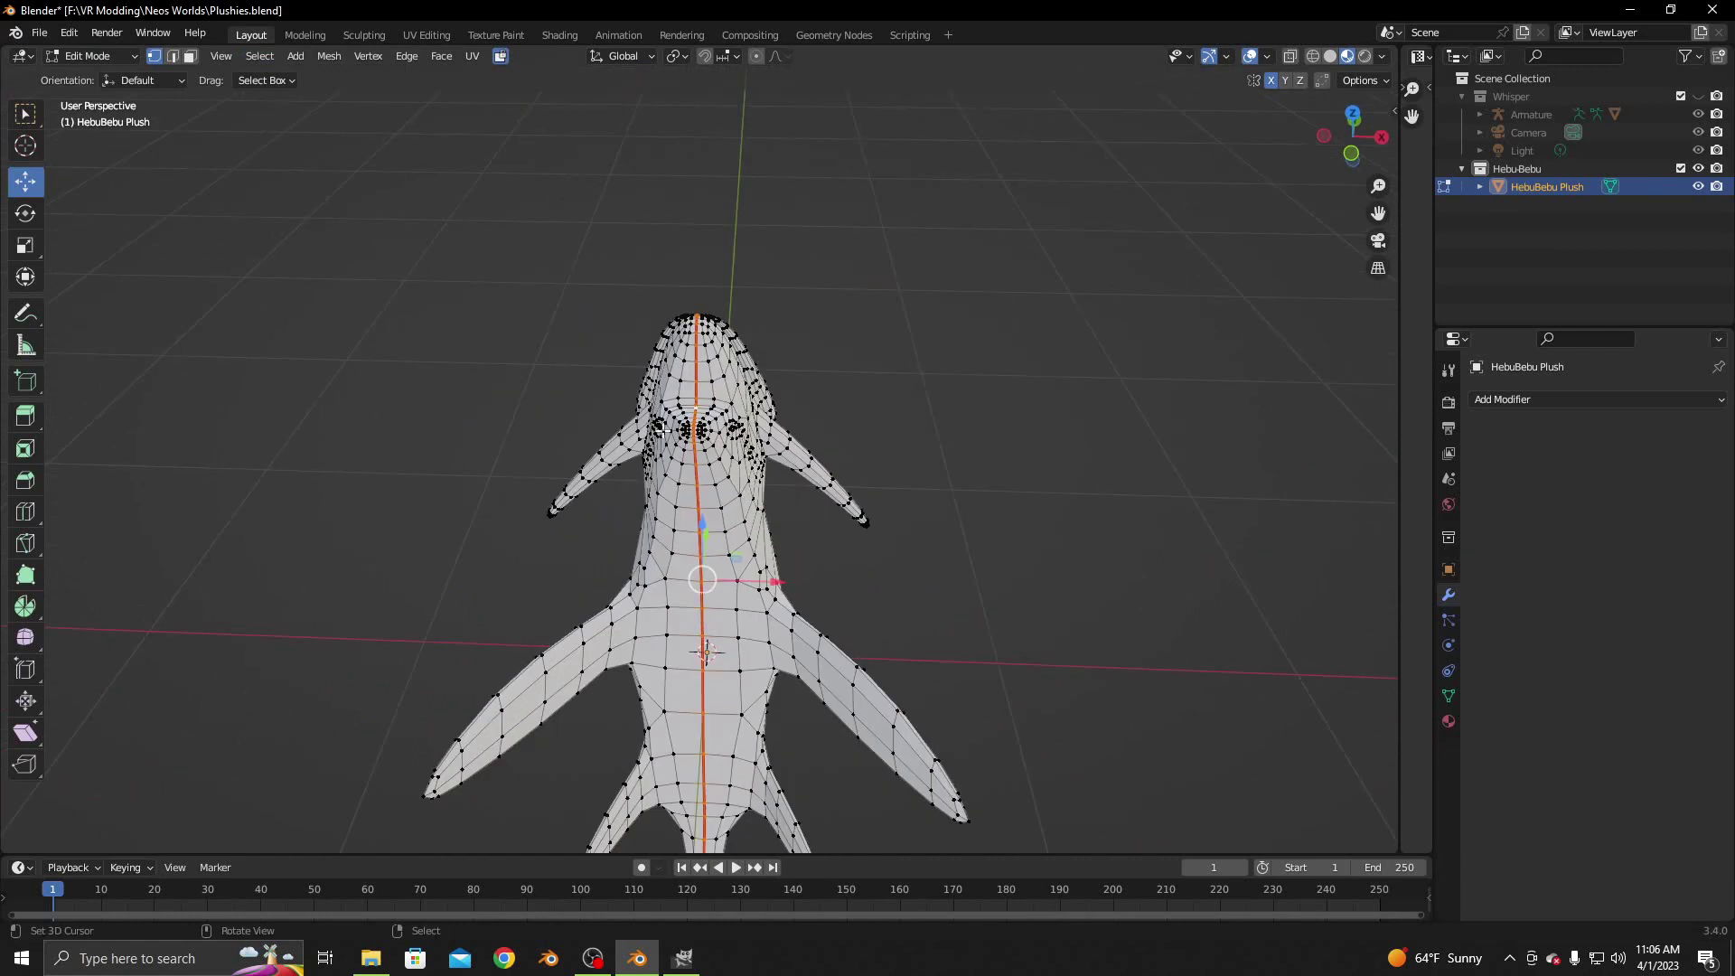
{"action": "key", "text": "l"}
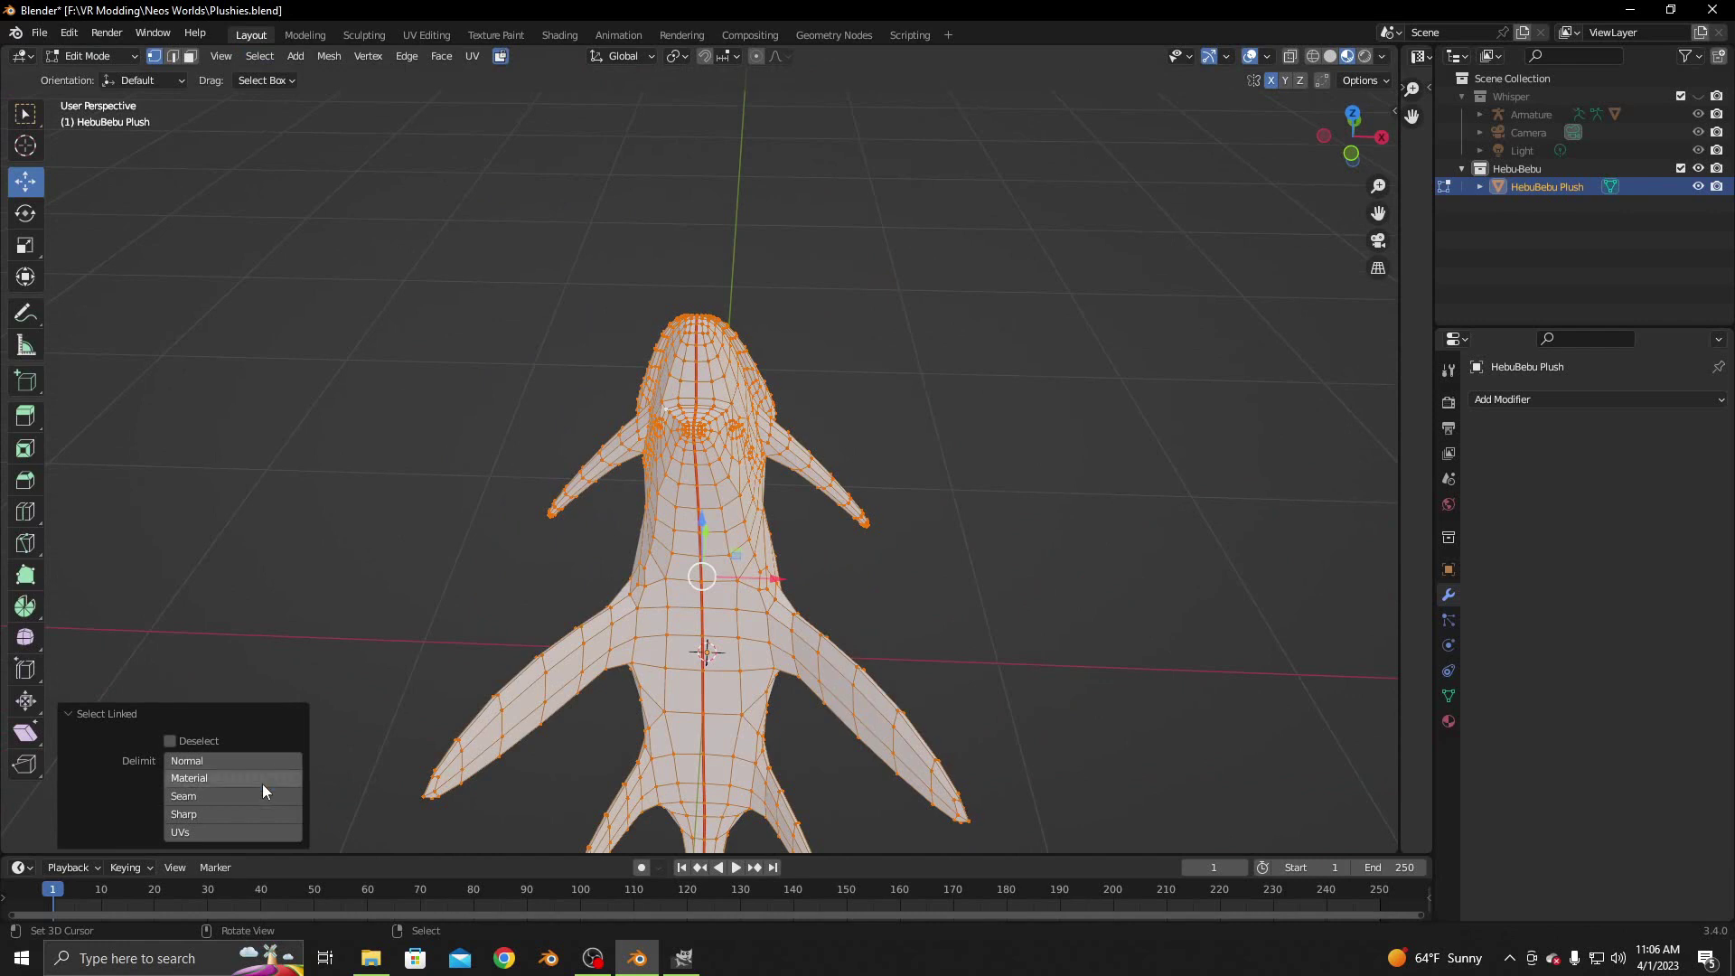
{"action": "left_click", "coordinate": [263, 793]}
{"action": "key", "text": "x"}
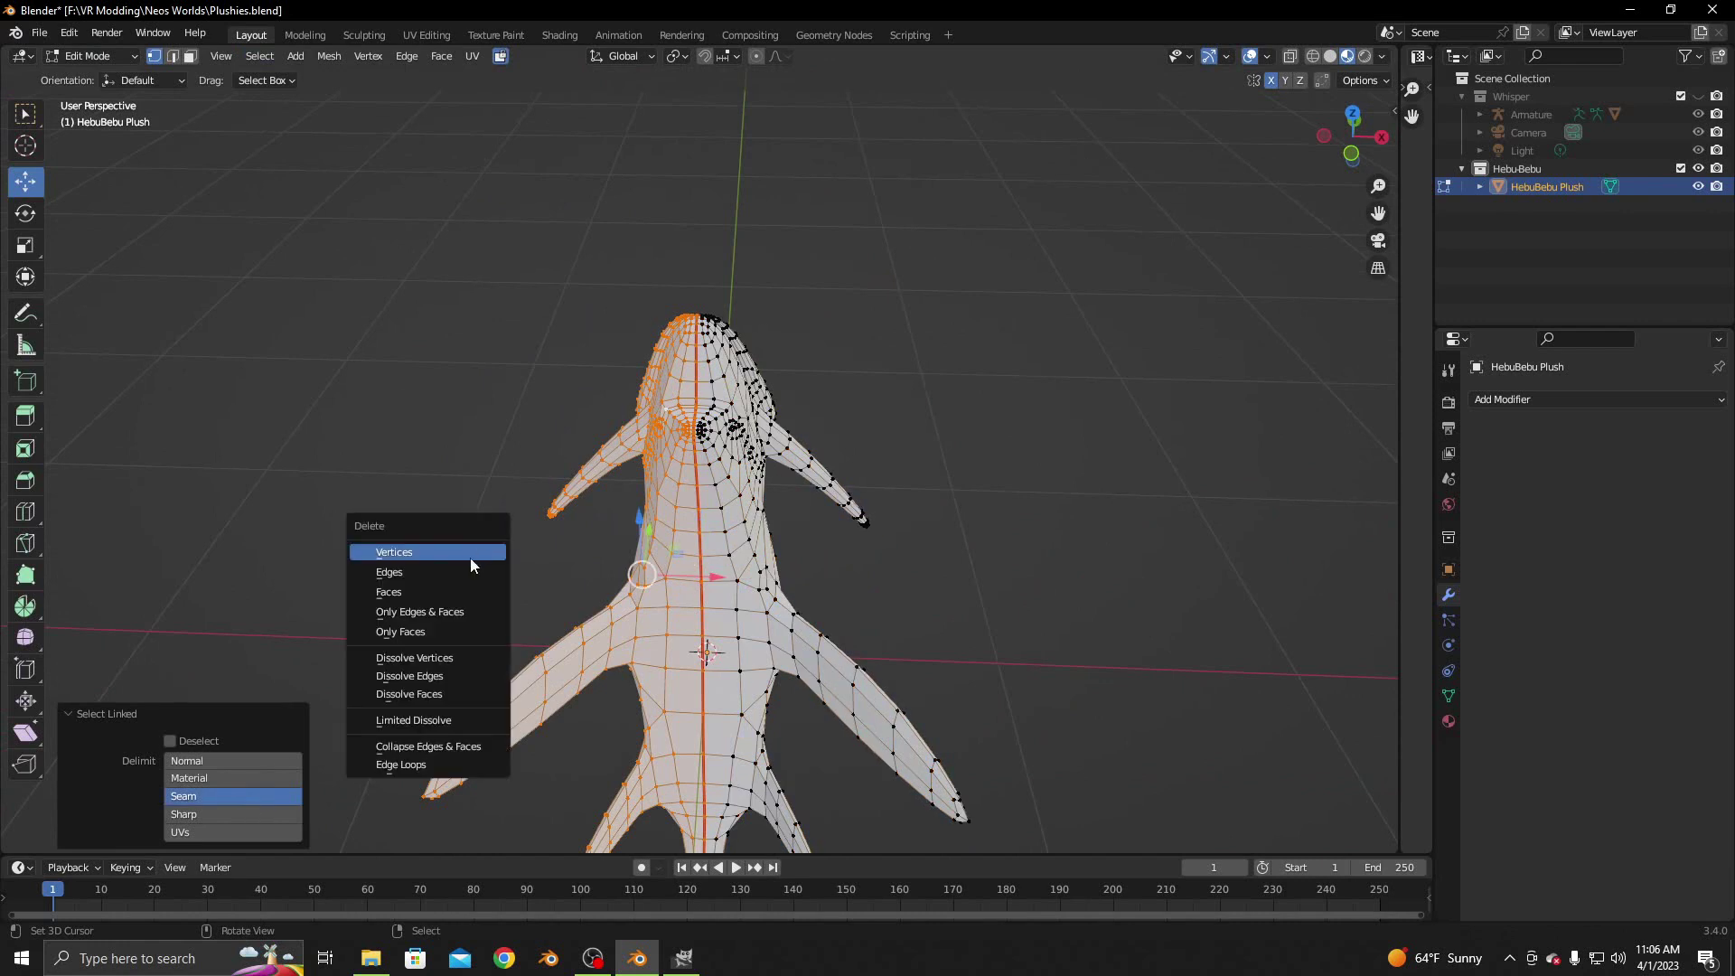
{"action": "left_click", "coordinate": [434, 594]}
Save the half-plush to Plushies.blend
{"action": "left_click", "coordinate": [40, 33]}
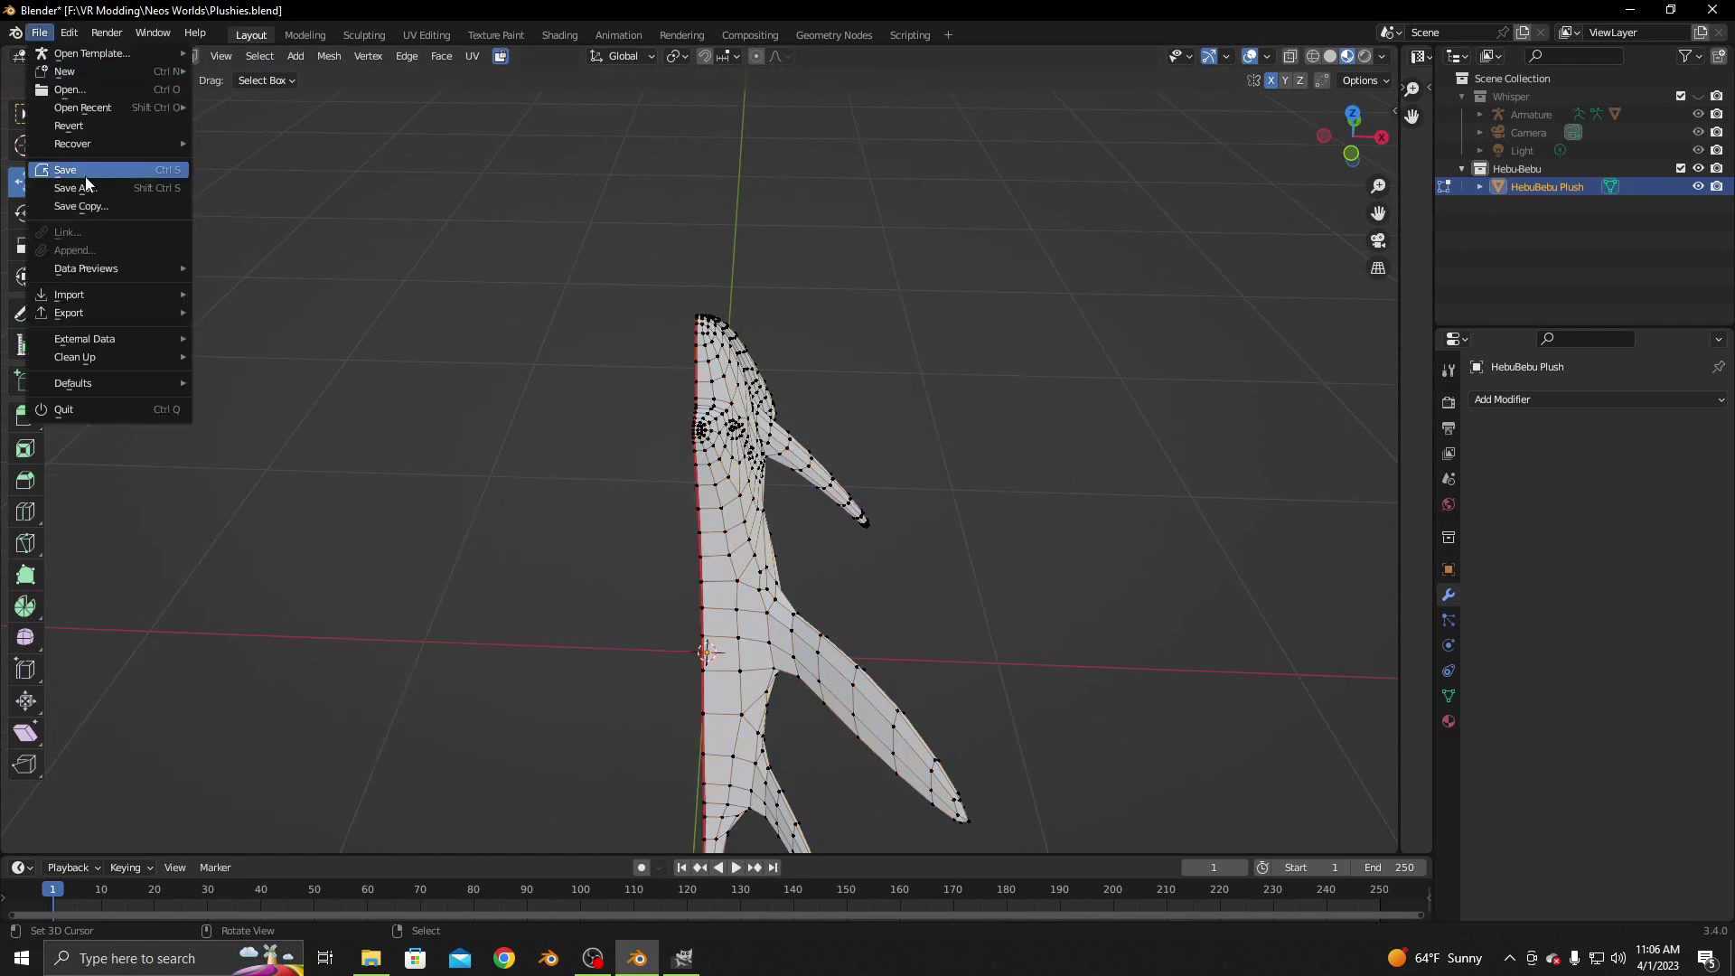
{"action": "left_click", "coordinate": [85, 176]}
{"action": "middle_click_drag", "start_coordinate": [534, 363], "coordinate": [529, 93], "text": "shift"}
Mark a seam along the arm, from where it meets the body to the arm tip
{"action": "scroll", "coordinate": [528, 93], "scroll_direction": "up", "scroll_amount": 3}
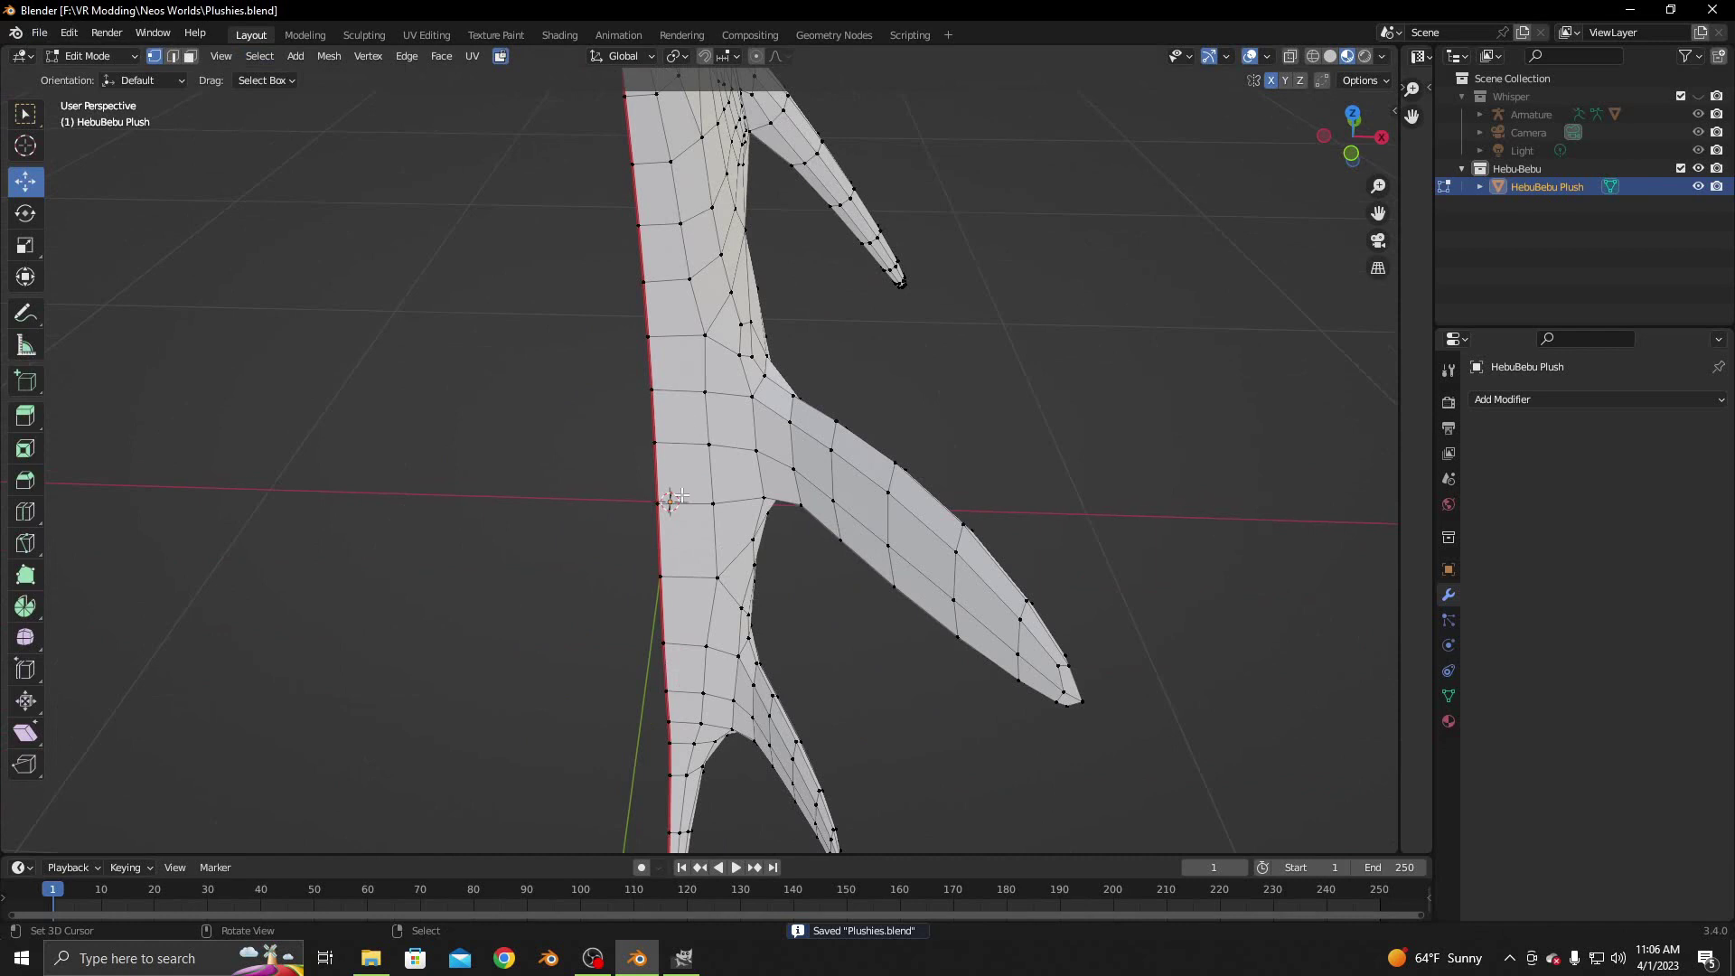
{"action": "middle_click_drag", "start_coordinate": [542, 271], "coordinate": [614, 614]}
{"action": "left_click", "coordinate": [614, 623]}
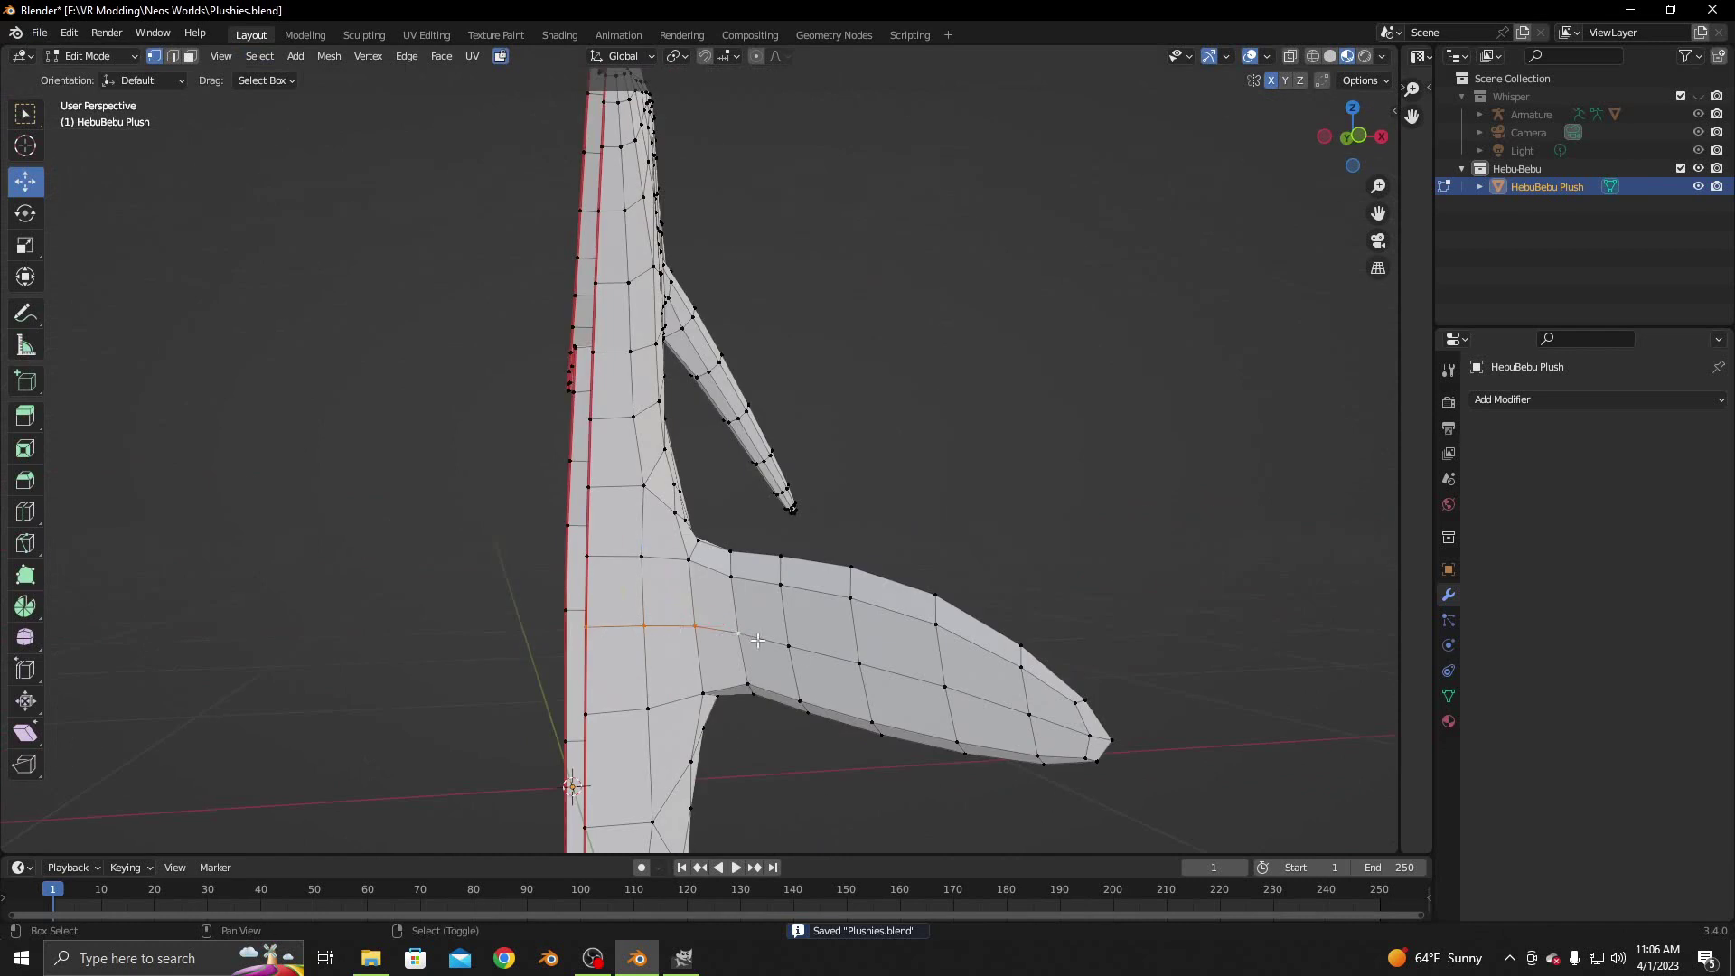
{"action": "left_click", "coordinate": [788, 645], "text": "shift"}
{"action": "left_click", "coordinate": [858, 664], "text": "shift"}
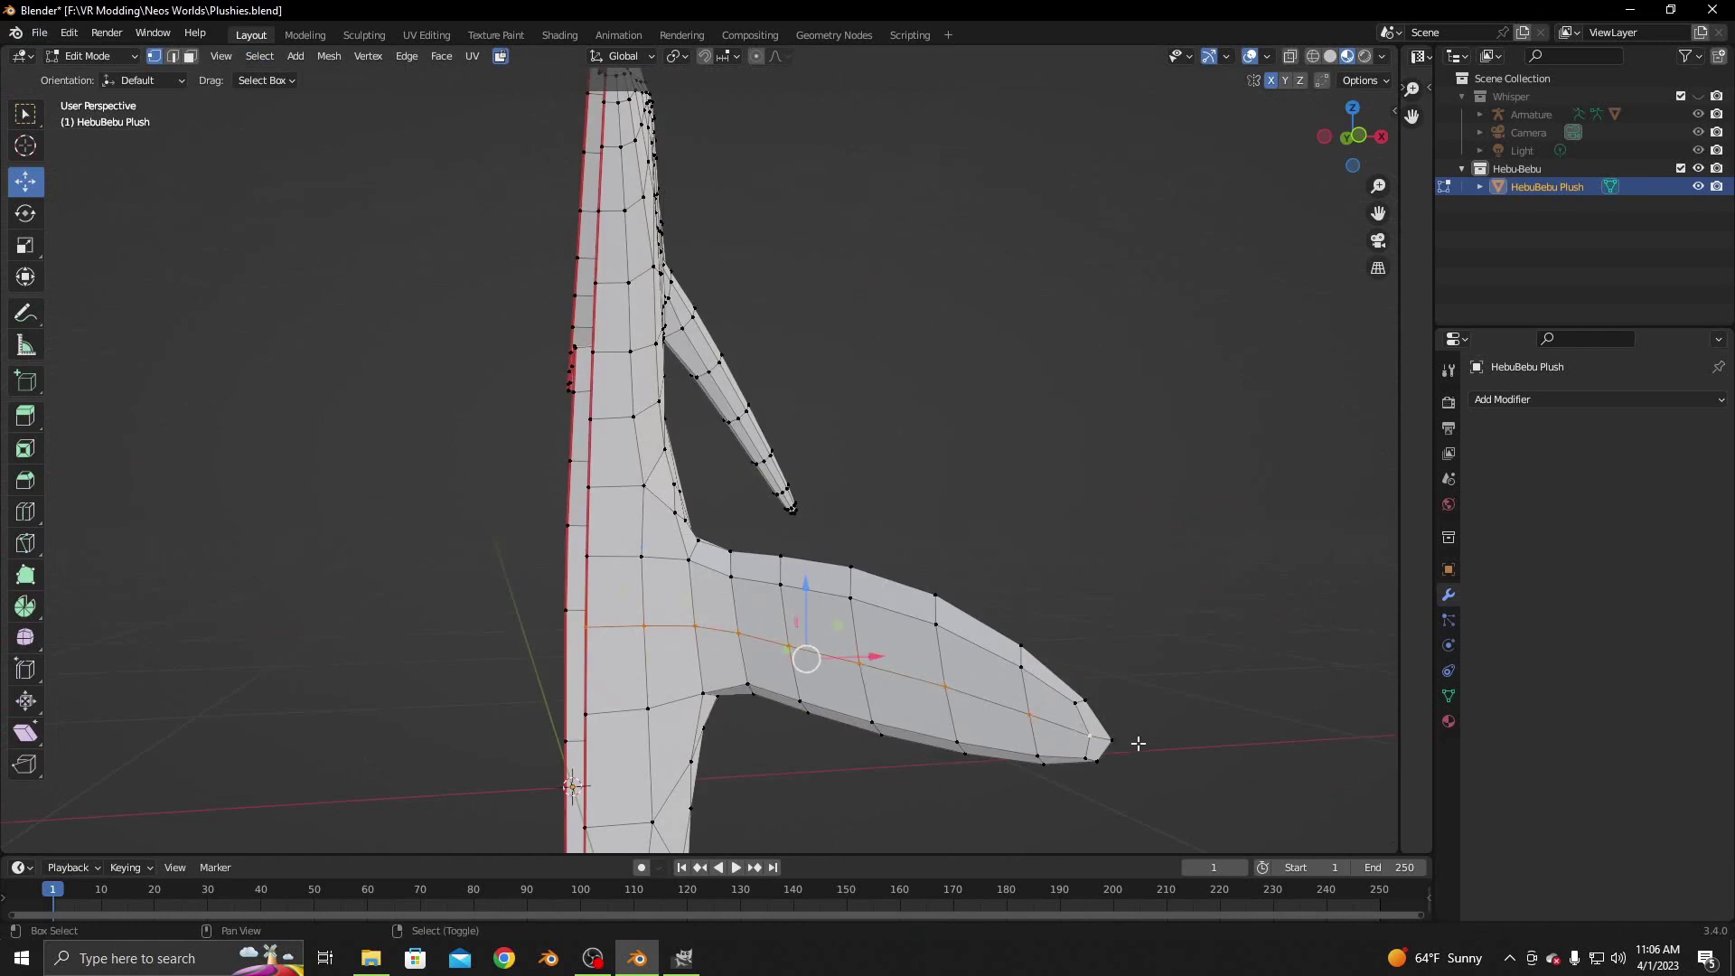
{"action": "left_click", "coordinate": [943, 686], "text": "shift"}
{"action": "key", "text": "ctrl+e"}
{"action": "left_click", "coordinate": [1091, 643]}
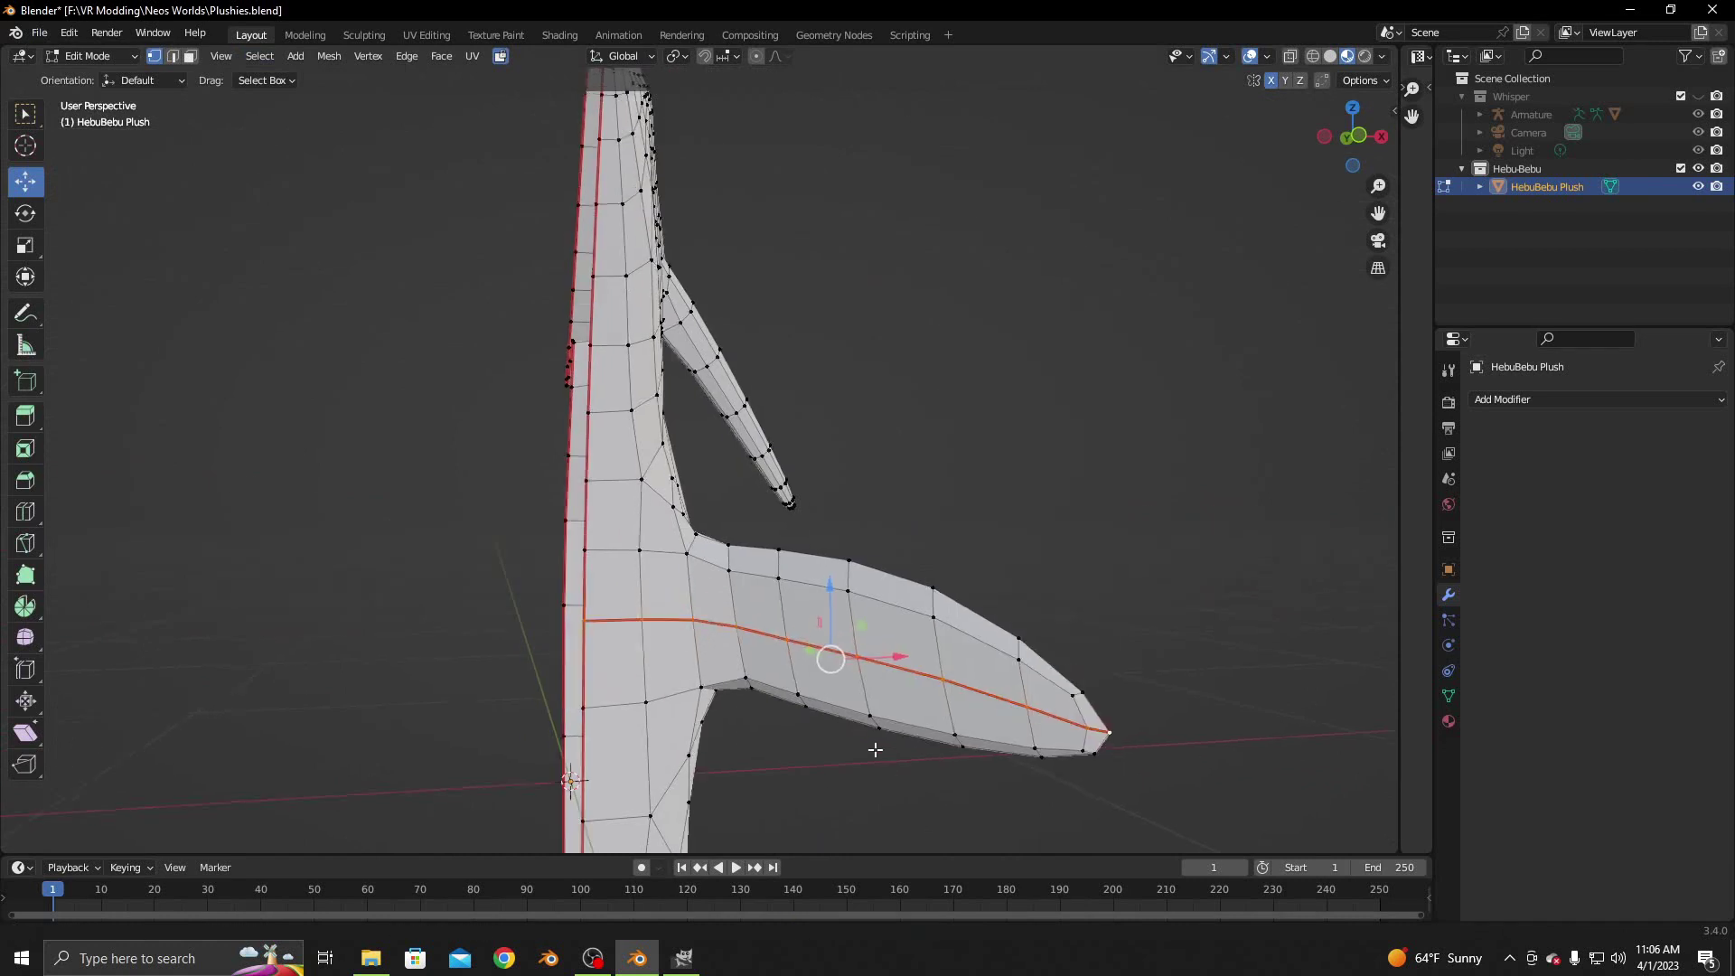
Mark a seam along the selected edges of the other limb
{"action": "middle_click_drag", "start_coordinate": [1091, 643], "coordinate": [559, 425]}
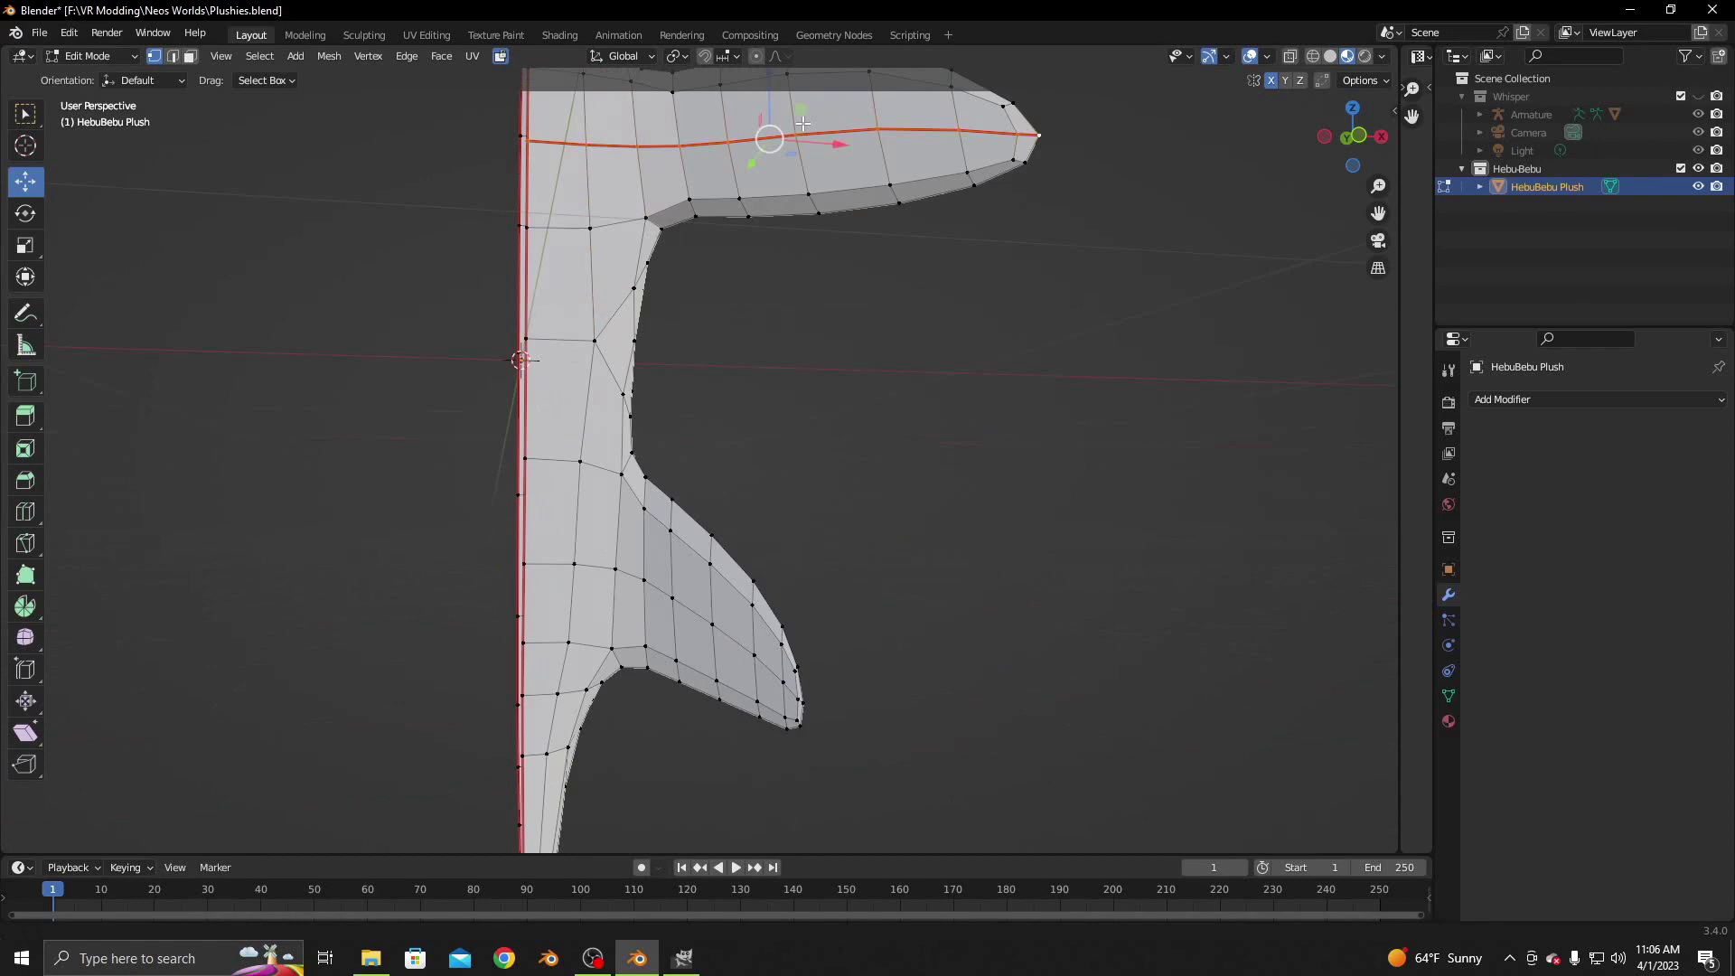
{"action": "left_click", "coordinate": [616, 544], "text": "shift"}
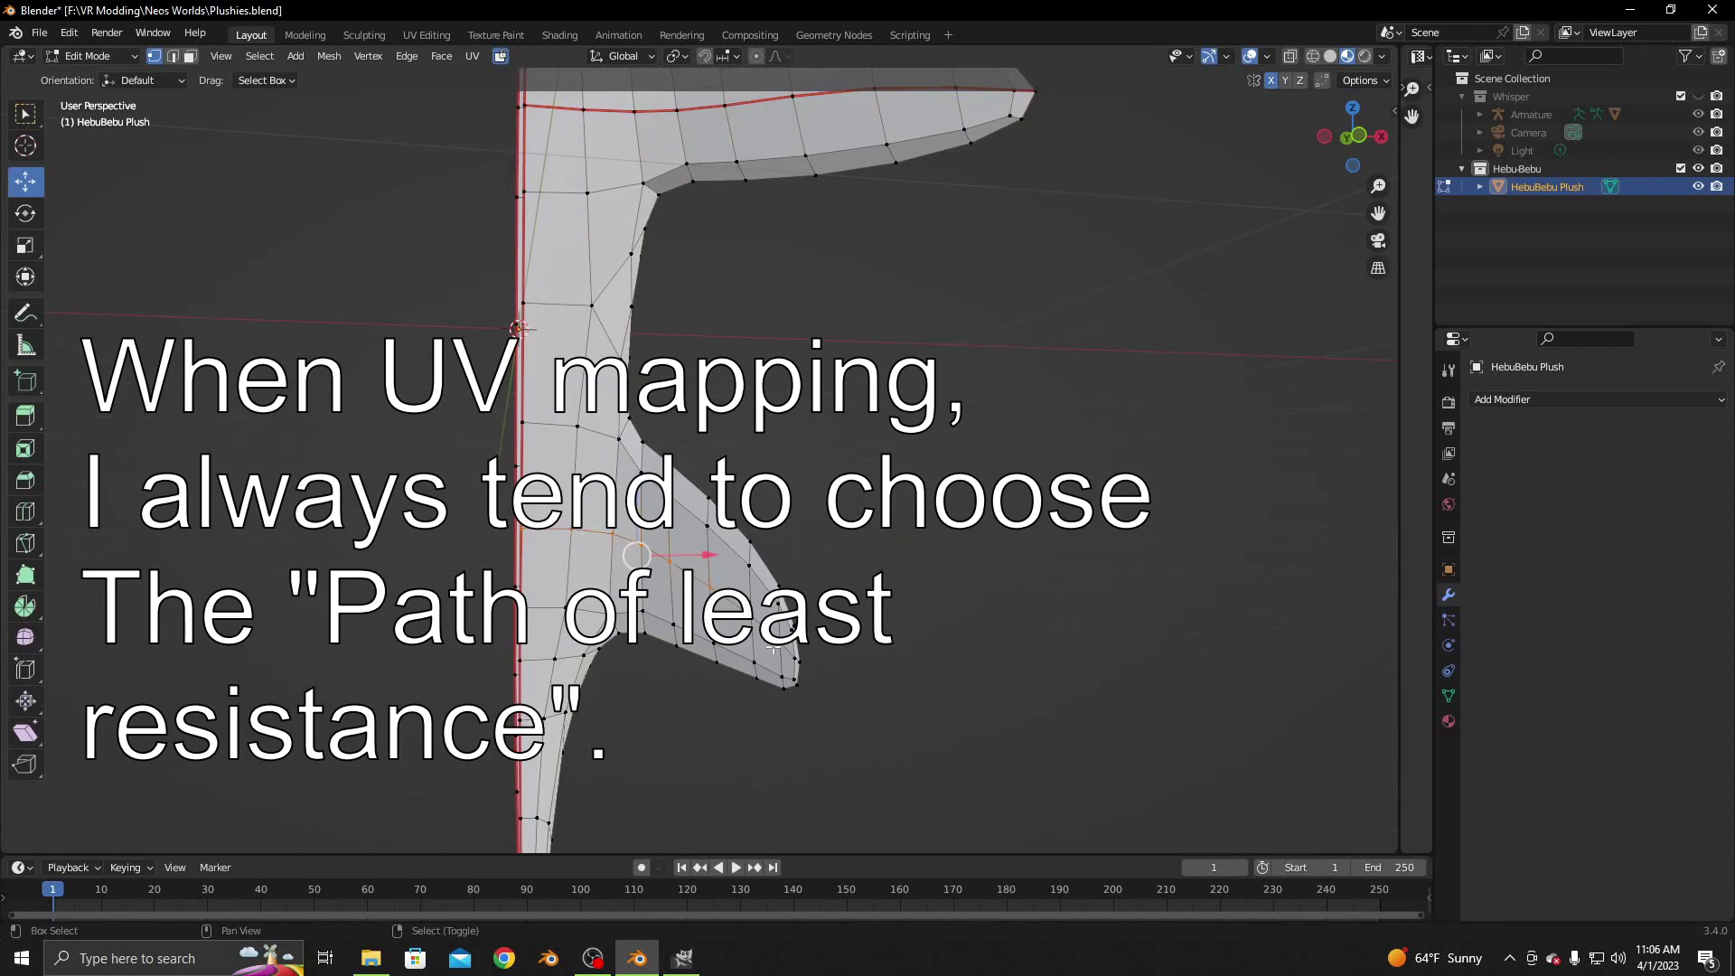
{"action": "key", "text": "ctrl+e"}
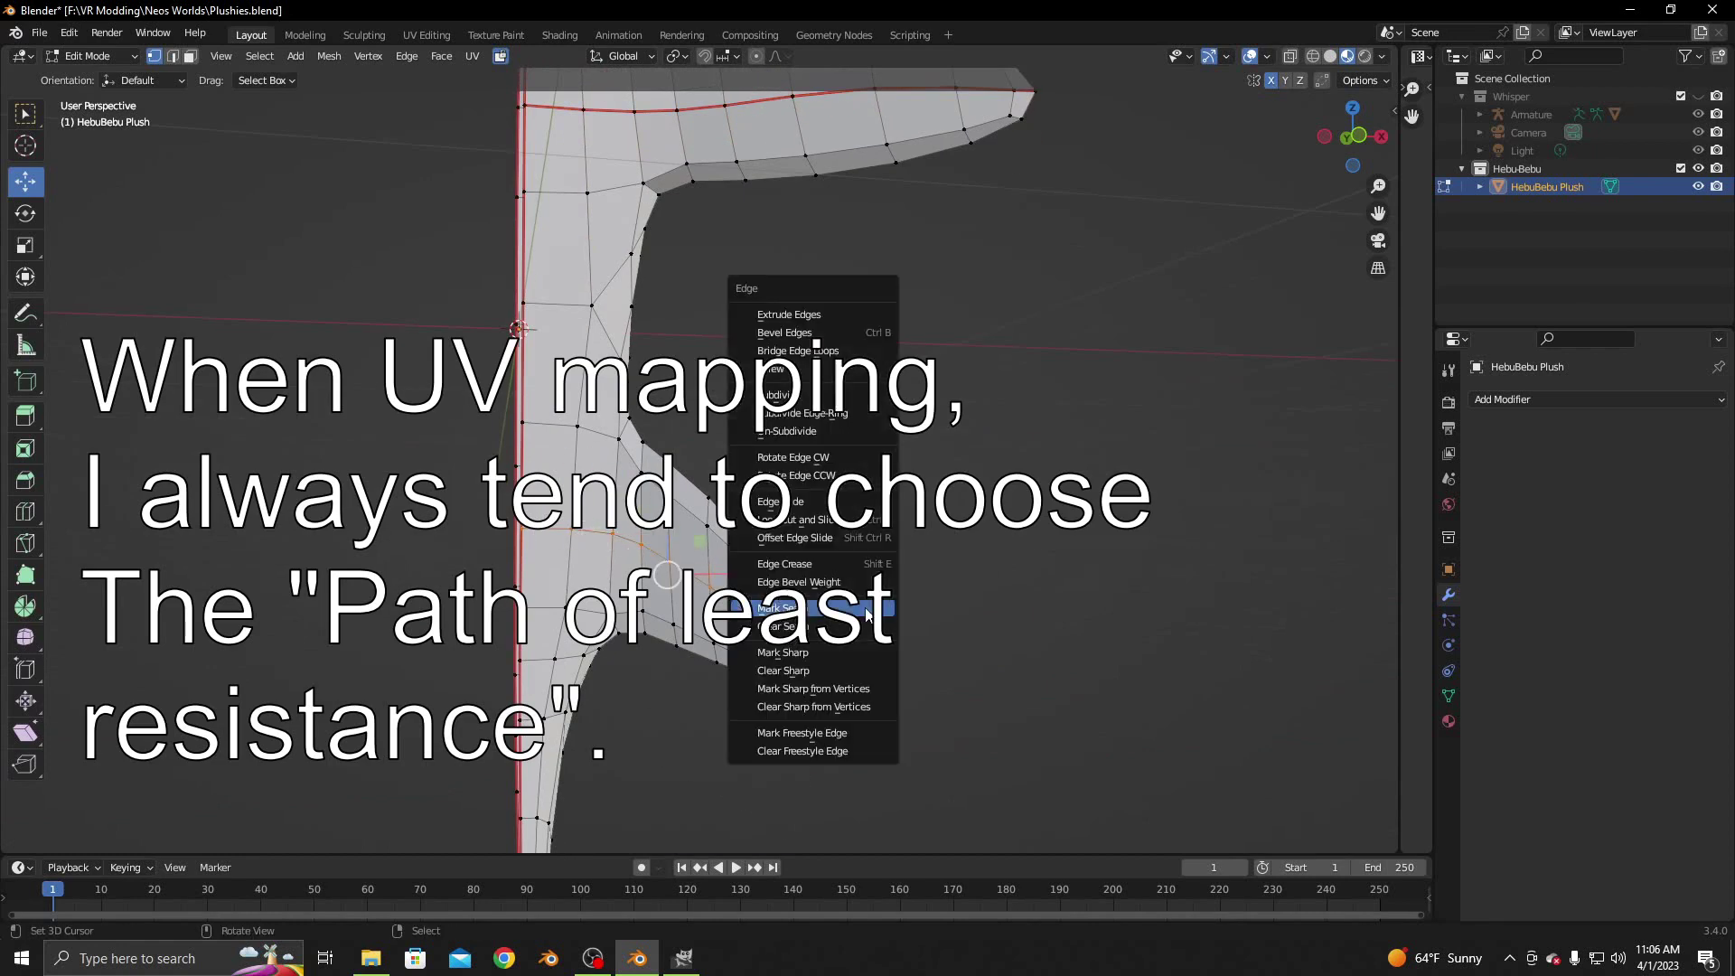
{"action": "left_click", "coordinate": [865, 608]}
Mark a seam along an edge path from the beak's base to its tip
{"action": "middle_click_drag", "start_coordinate": [865, 608], "coordinate": [703, 635]}
{"action": "mouse_move", "coordinate": [657, 691]}
{"action": "middle_mouse_down"}
{"action": "mouse_move", "coordinate": [692, 450]}
{"action": "mouse_move", "coordinate": [903, 406]}
{"action": "middle_mouse_up"}
{"action": "scroll", "coordinate": [692, 450], "scroll_direction": "up", "scroll_amount": 4}
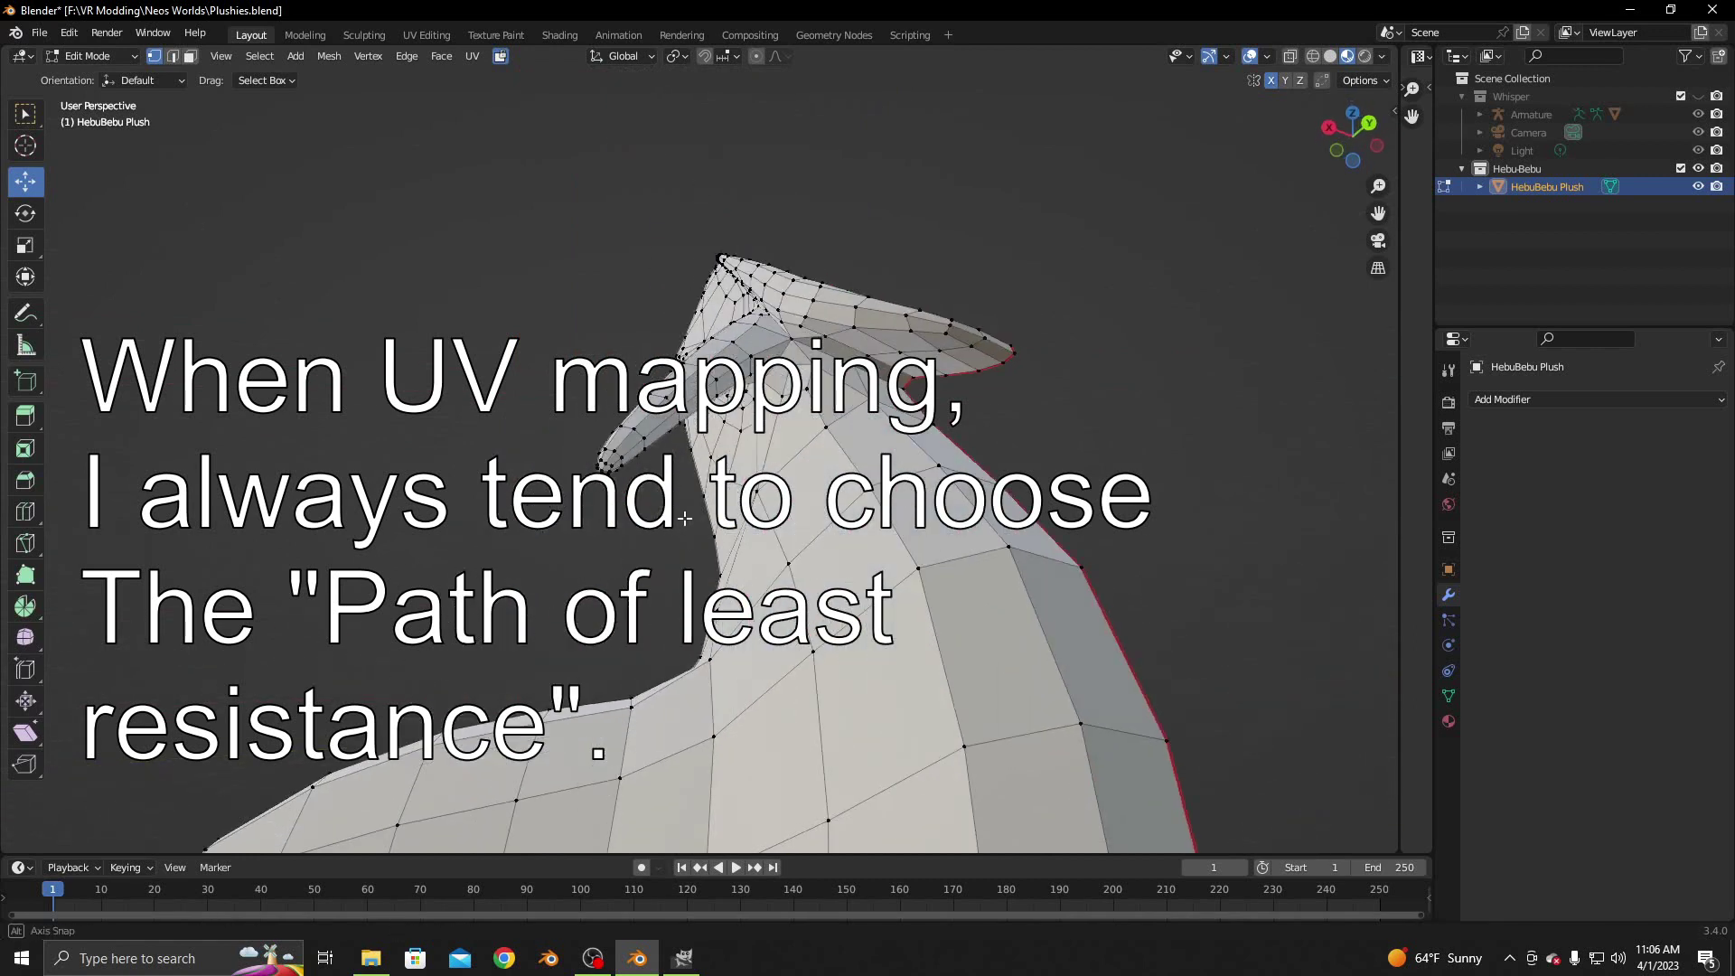
{"action": "left_click", "coordinate": [825, 364]}
{"action": "left_click", "coordinate": [755, 368], "text": "shift"}
{"action": "middle_click_drag", "start_coordinate": [705, 412], "coordinate": [615, 419]}
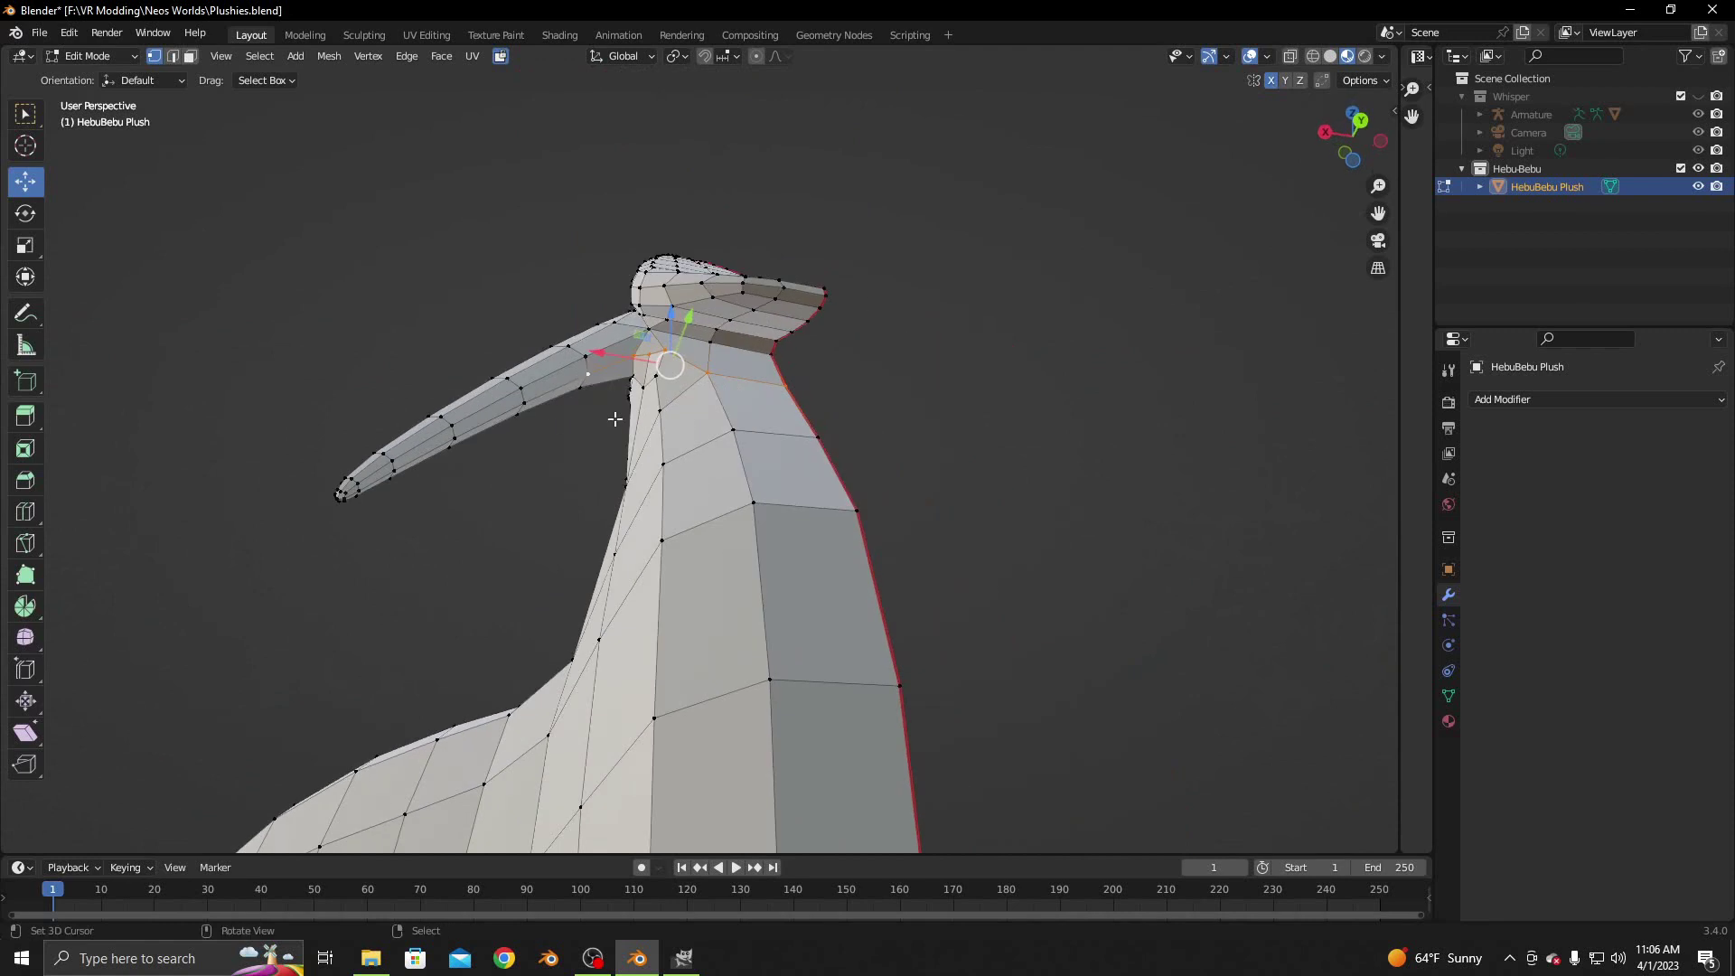
{"action": "left_click", "coordinate": [454, 438], "text": "shift"}
{"action": "scroll", "coordinate": [362, 470], "scroll_direction": "up", "scroll_amount": 2}
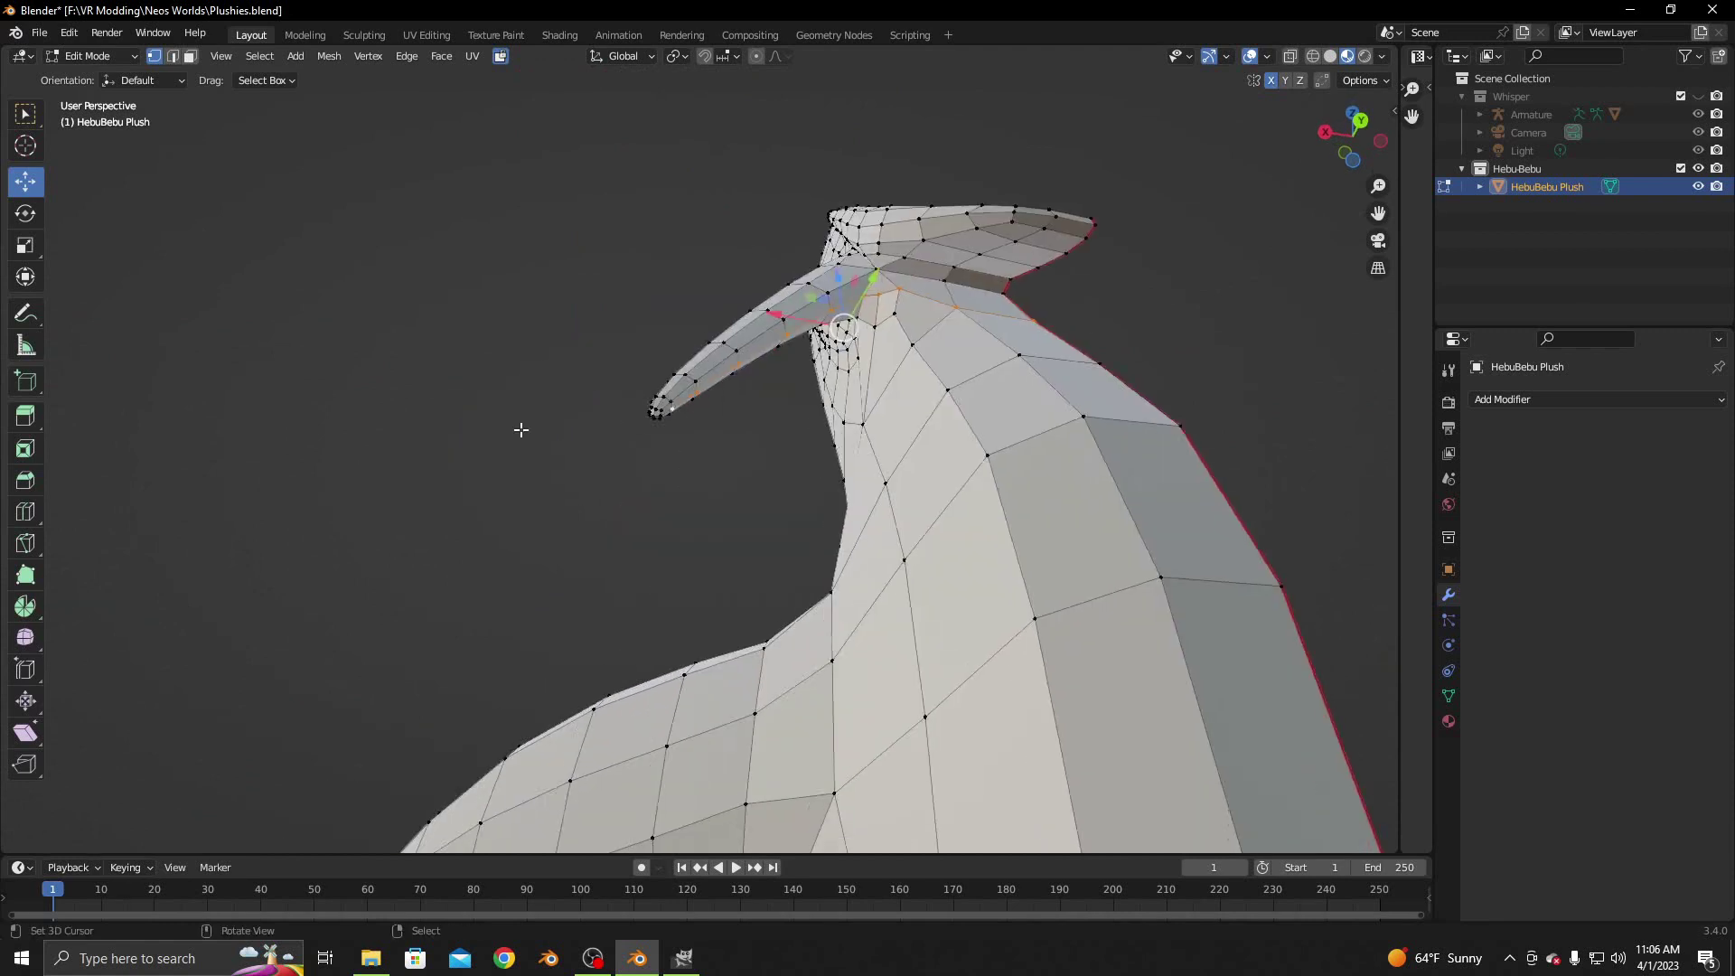
{"action": "scroll", "coordinate": [520, 430], "scroll_direction": "up", "scroll_amount": 2}
{"action": "left_click", "coordinate": [592, 339], "text": "shift"}
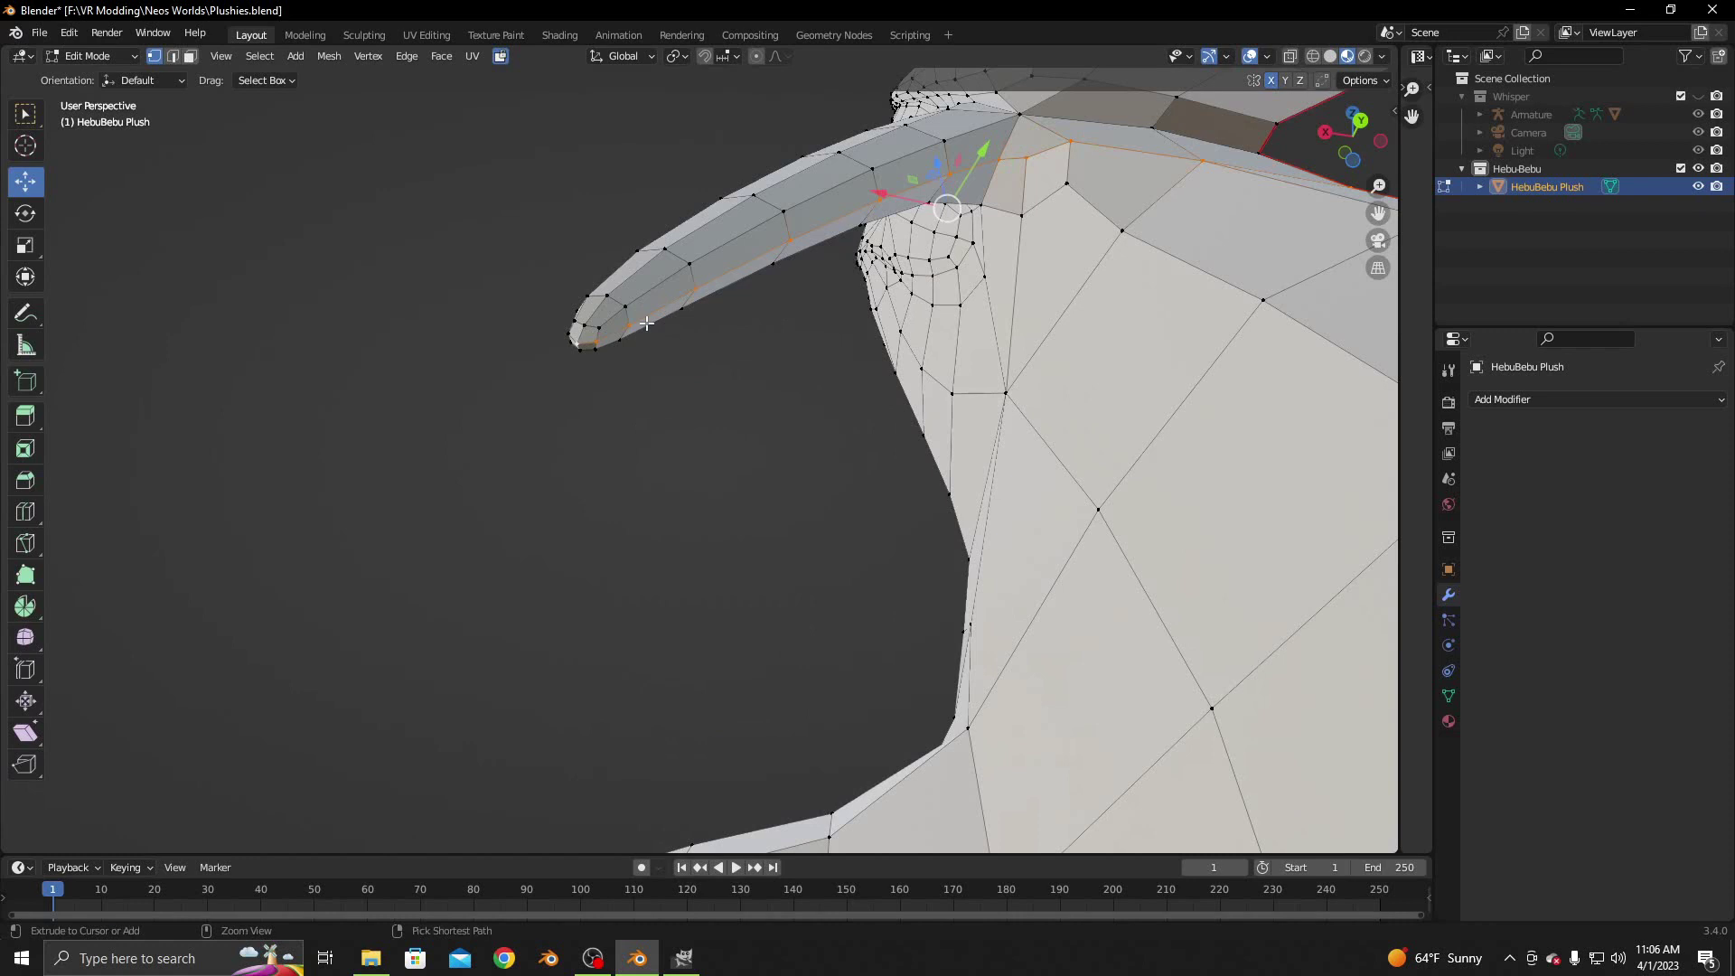
{"action": "key", "text": "ctrl+e"}
{"action": "left_click", "coordinate": [626, 360]}
{"action": "mouse_move", "coordinate": [620, 356]}
{"action": "middle_mouse_down"}
{"action": "mouse_move", "coordinate": [737, 409]}
{"action": "mouse_move", "coordinate": [831, 502]}
{"action": "mouse_move", "coordinate": [717, 439]}
{"action": "mouse_move", "coordinate": [624, 341]}
{"action": "mouse_move", "coordinate": [690, 329]}
{"action": "mouse_move", "coordinate": [715, 386]}
{"action": "mouse_move", "coordinate": [904, 588]}
{"action": "mouse_move", "coordinate": [1254, 854]}
{"action": "middle_mouse_up"}
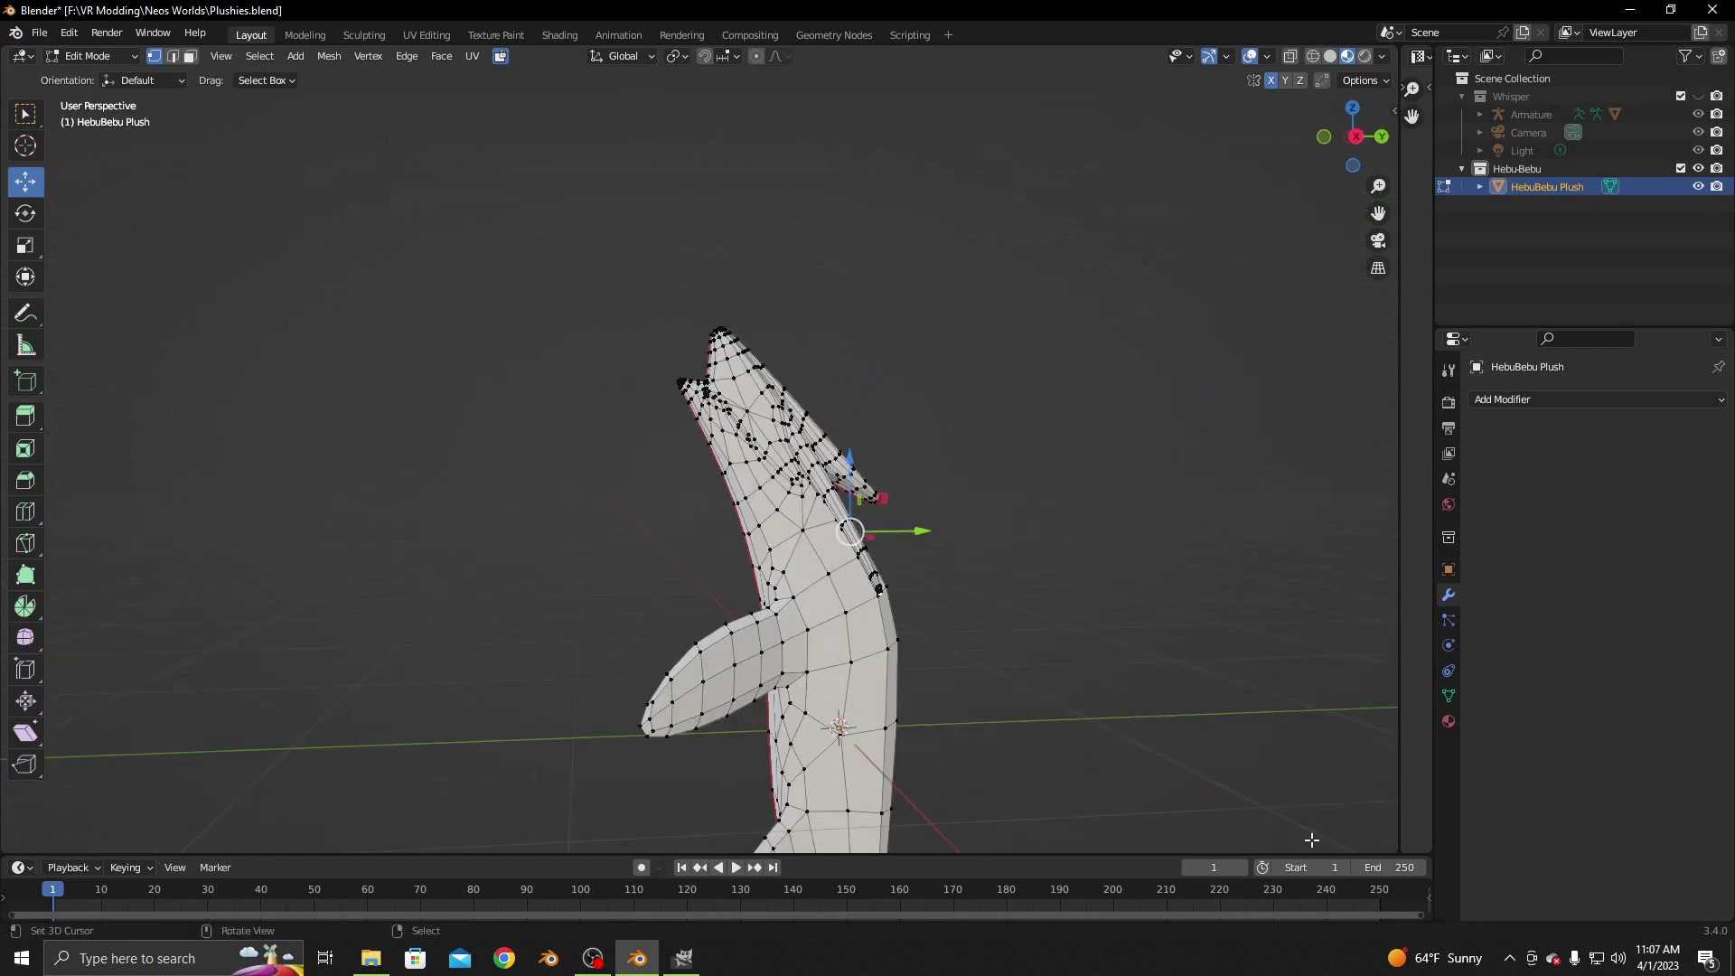
Split the 3D view vertically and turn the right area into a UV Editor
{"action": "right_click", "coordinate": [1254, 853]}
{"action": "left_click", "coordinate": [1174, 839]}
{"action": "left_click", "coordinate": [1057, 822]}
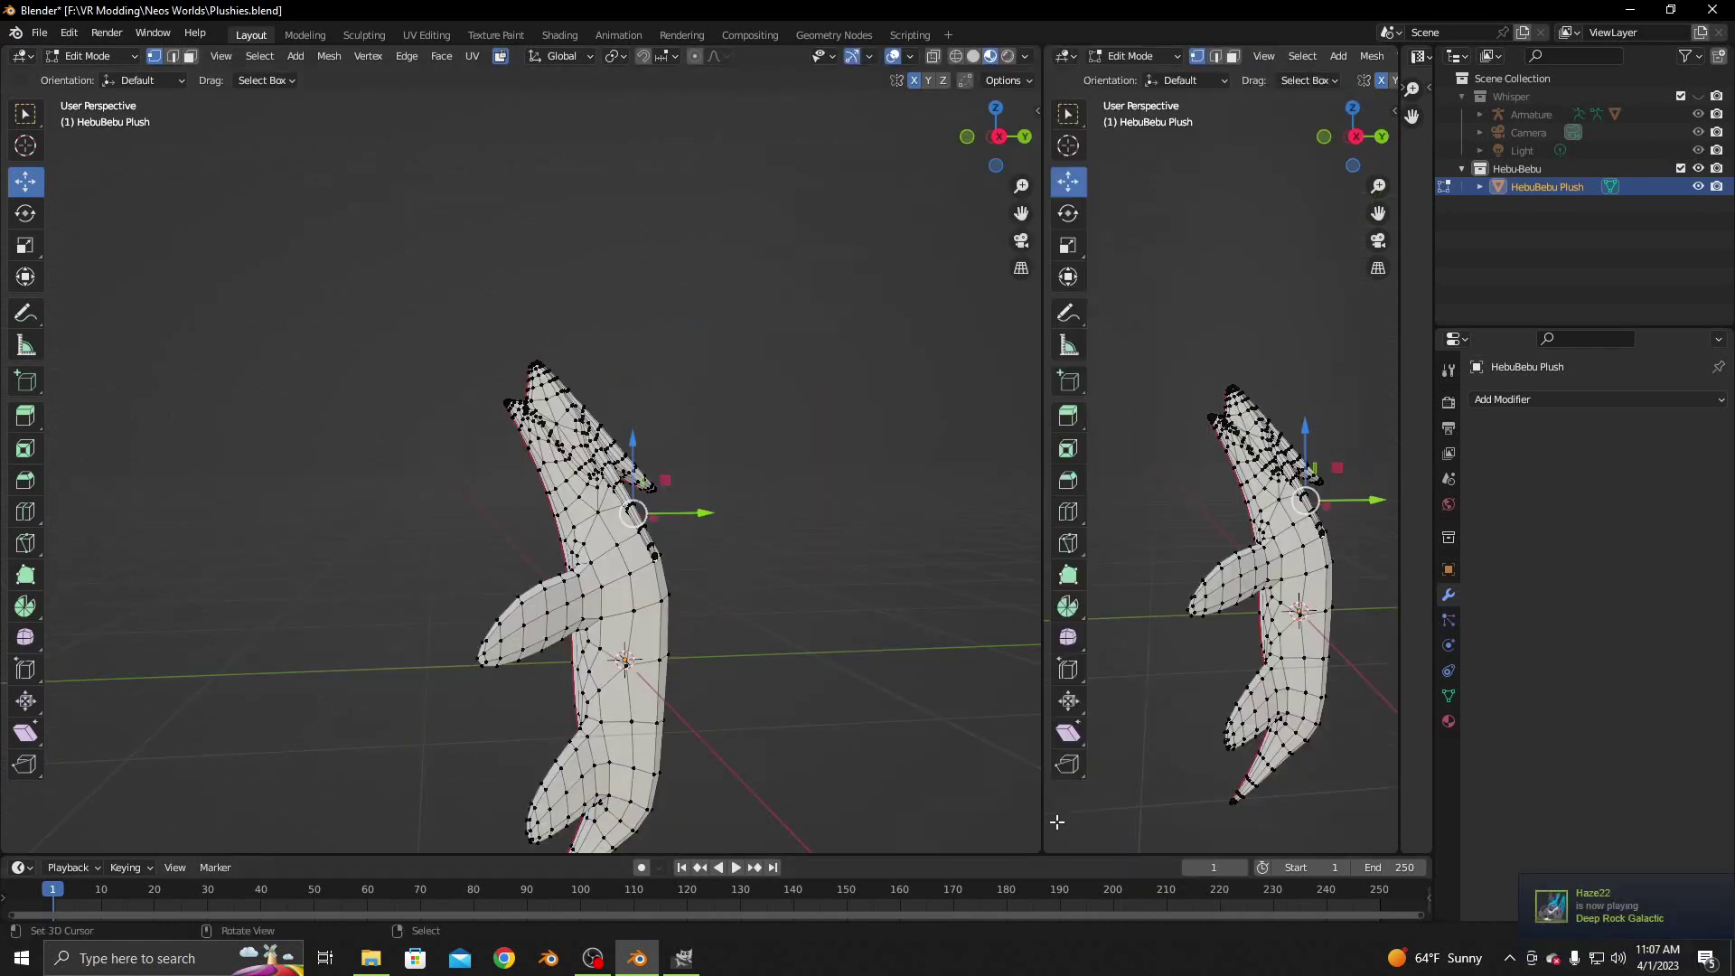
{"action": "left_click", "coordinate": [1117, 59]}
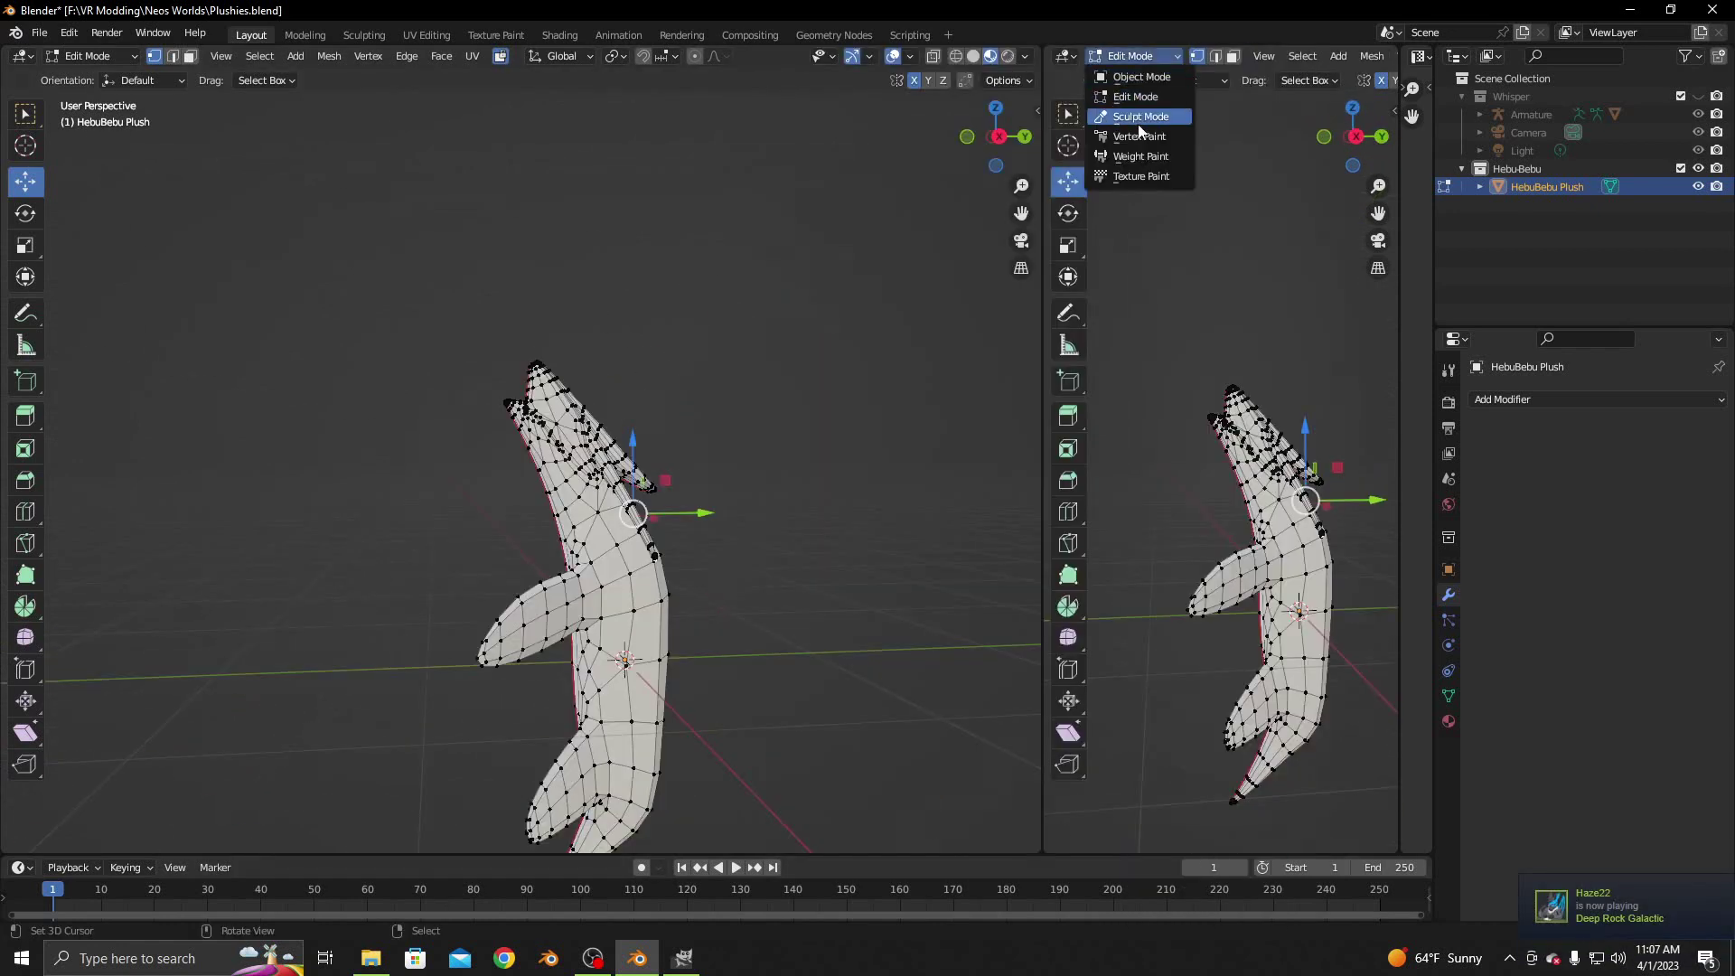
{"action": "left_click", "coordinate": [1066, 56]}
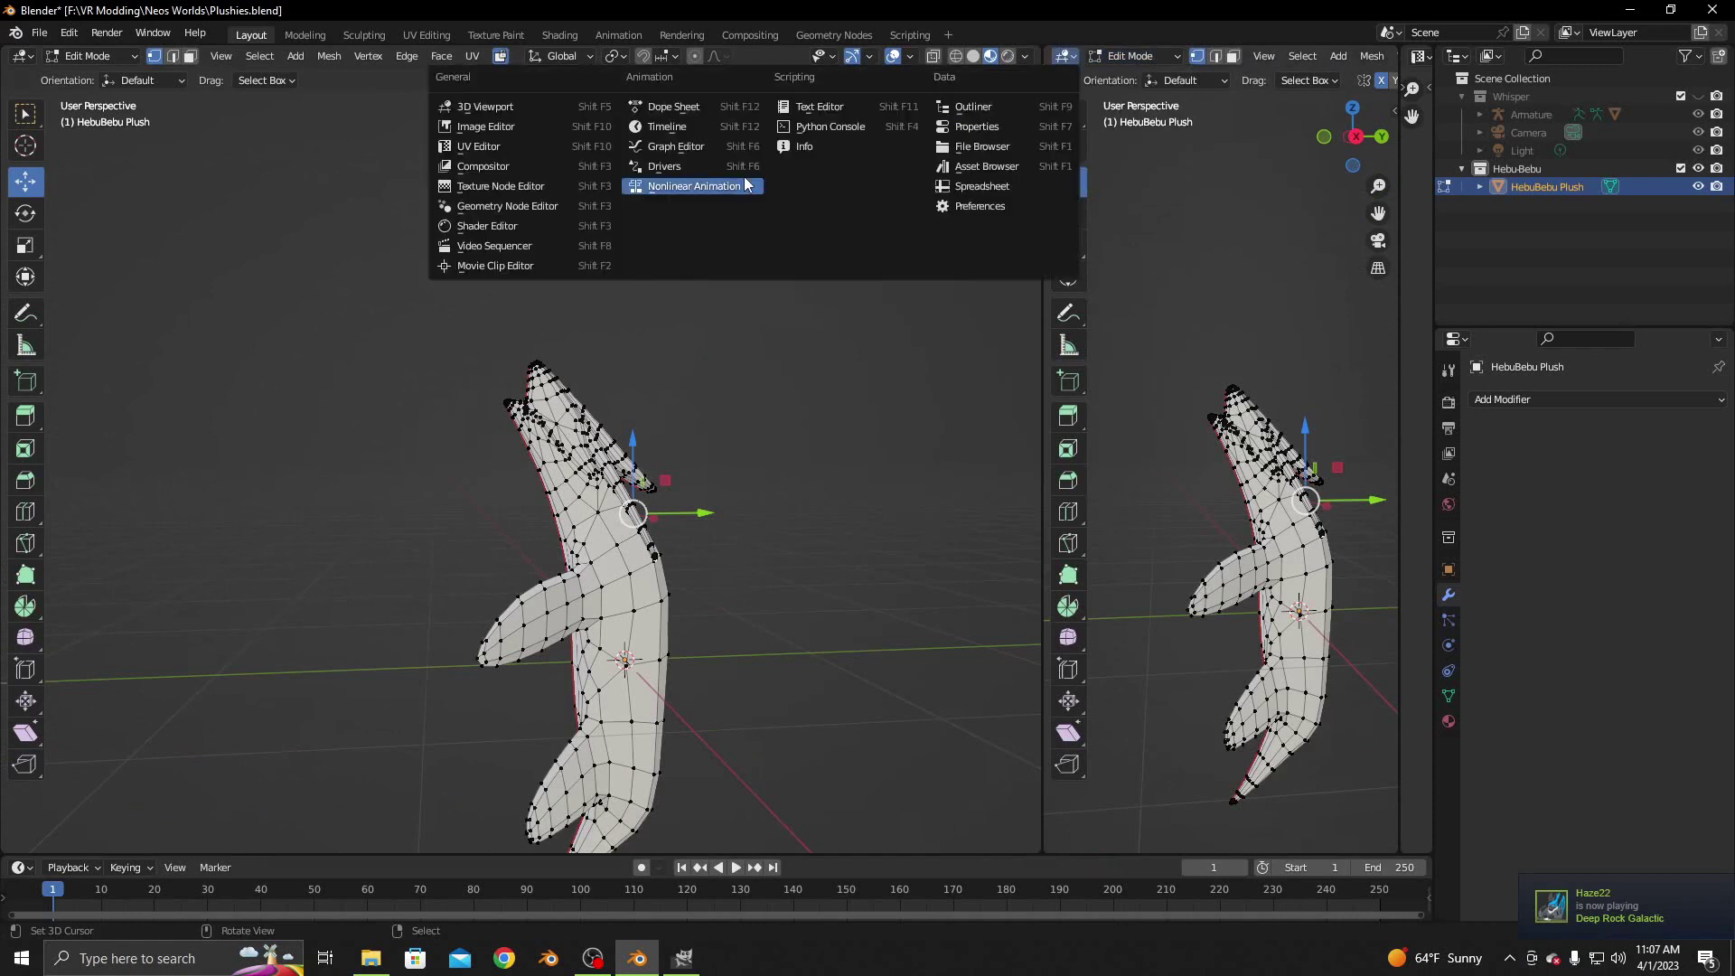
{"action": "left_click", "coordinate": [508, 148]}
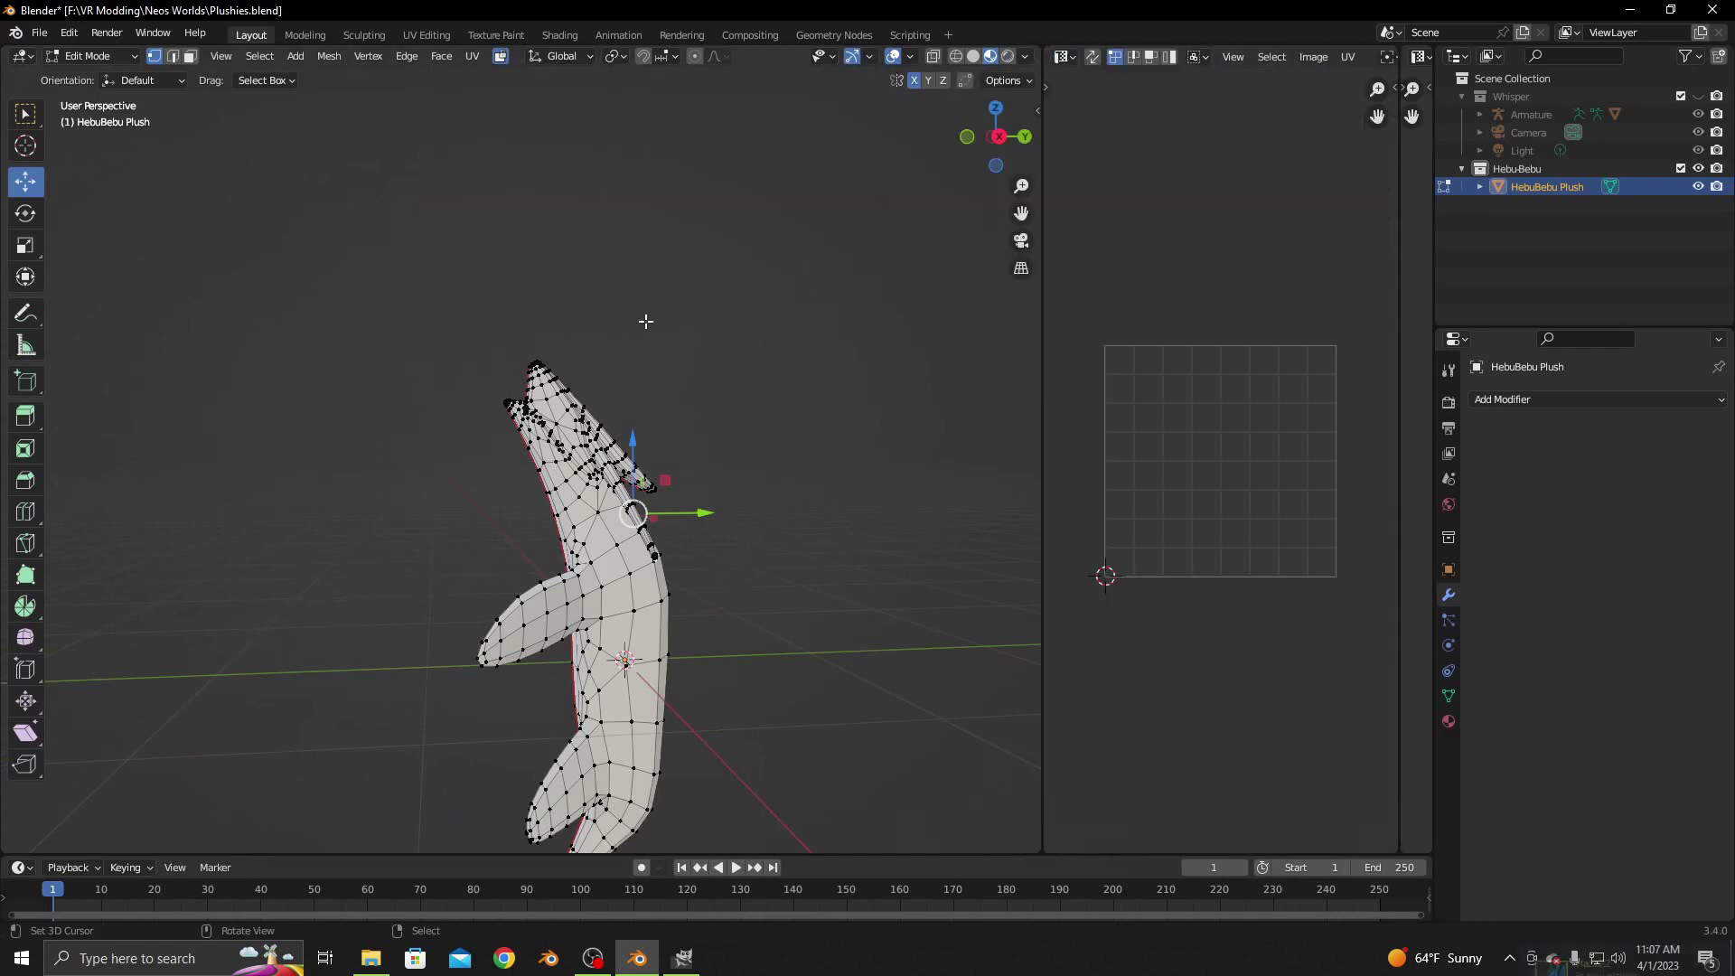
Select the whole mesh and unwrap it (Angle Based, 0.001 margin)
{"action": "key", "text": "a"}
{"action": "key", "text": "u"}
{"action": "left_click", "coordinate": [671, 380]}
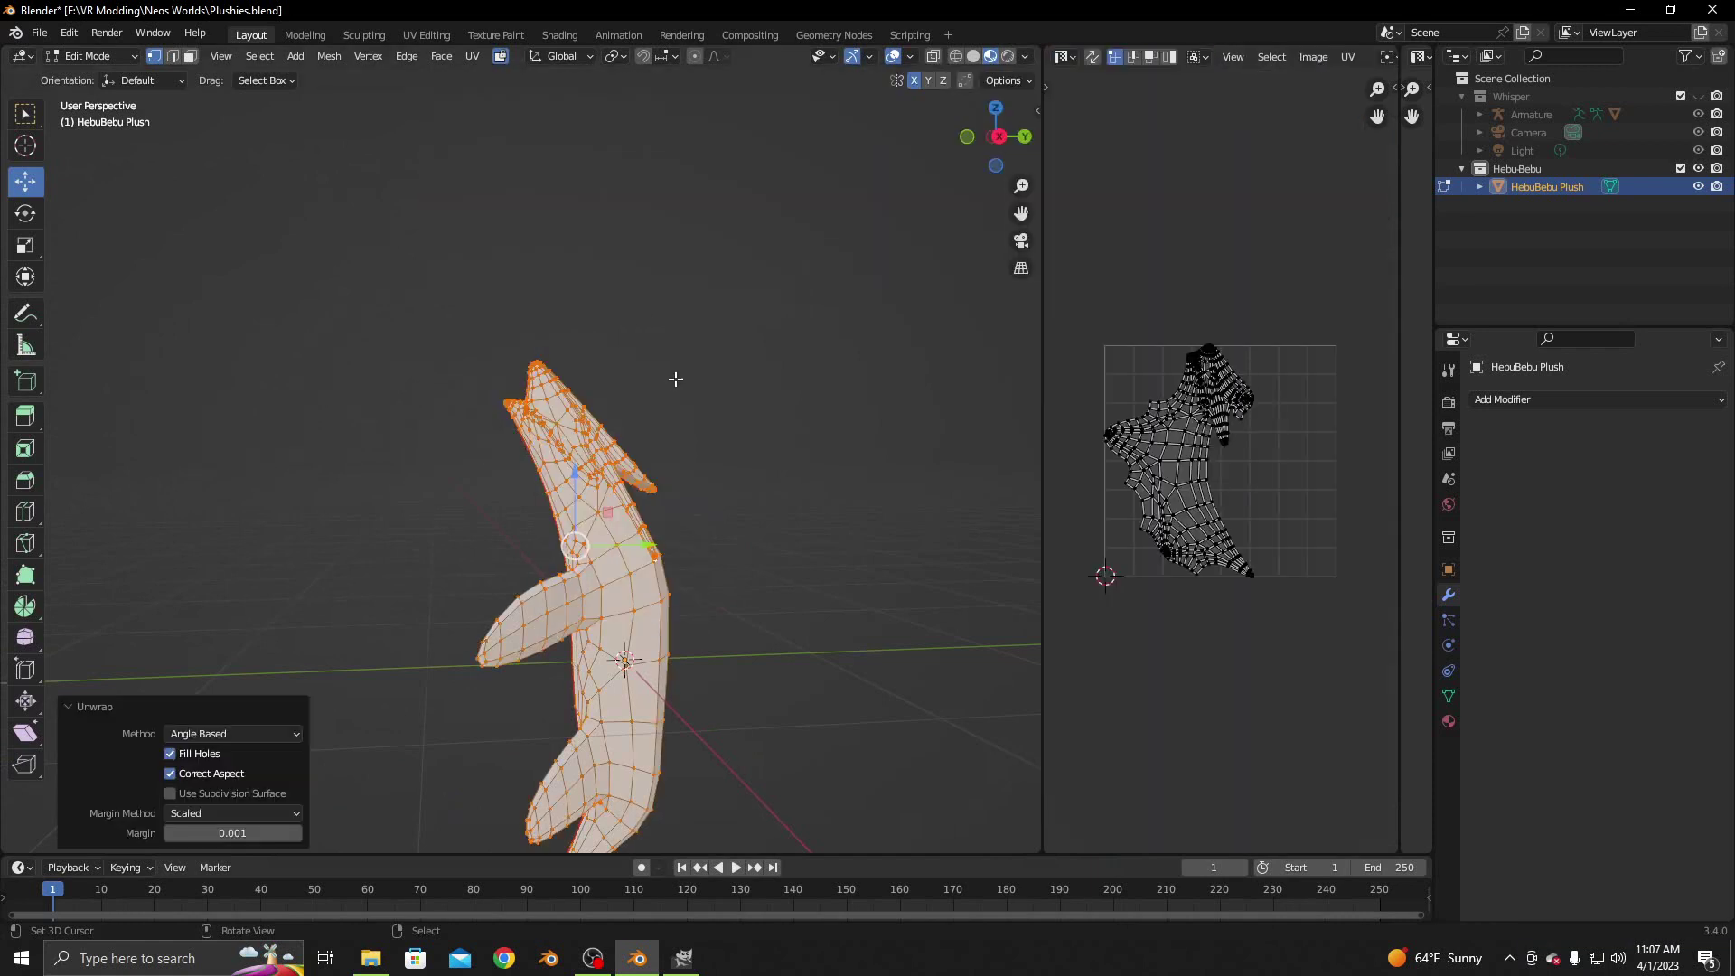
{"action": "scroll", "coordinate": [1304, 431], "scroll_direction": "up", "scroll_amount": 4}
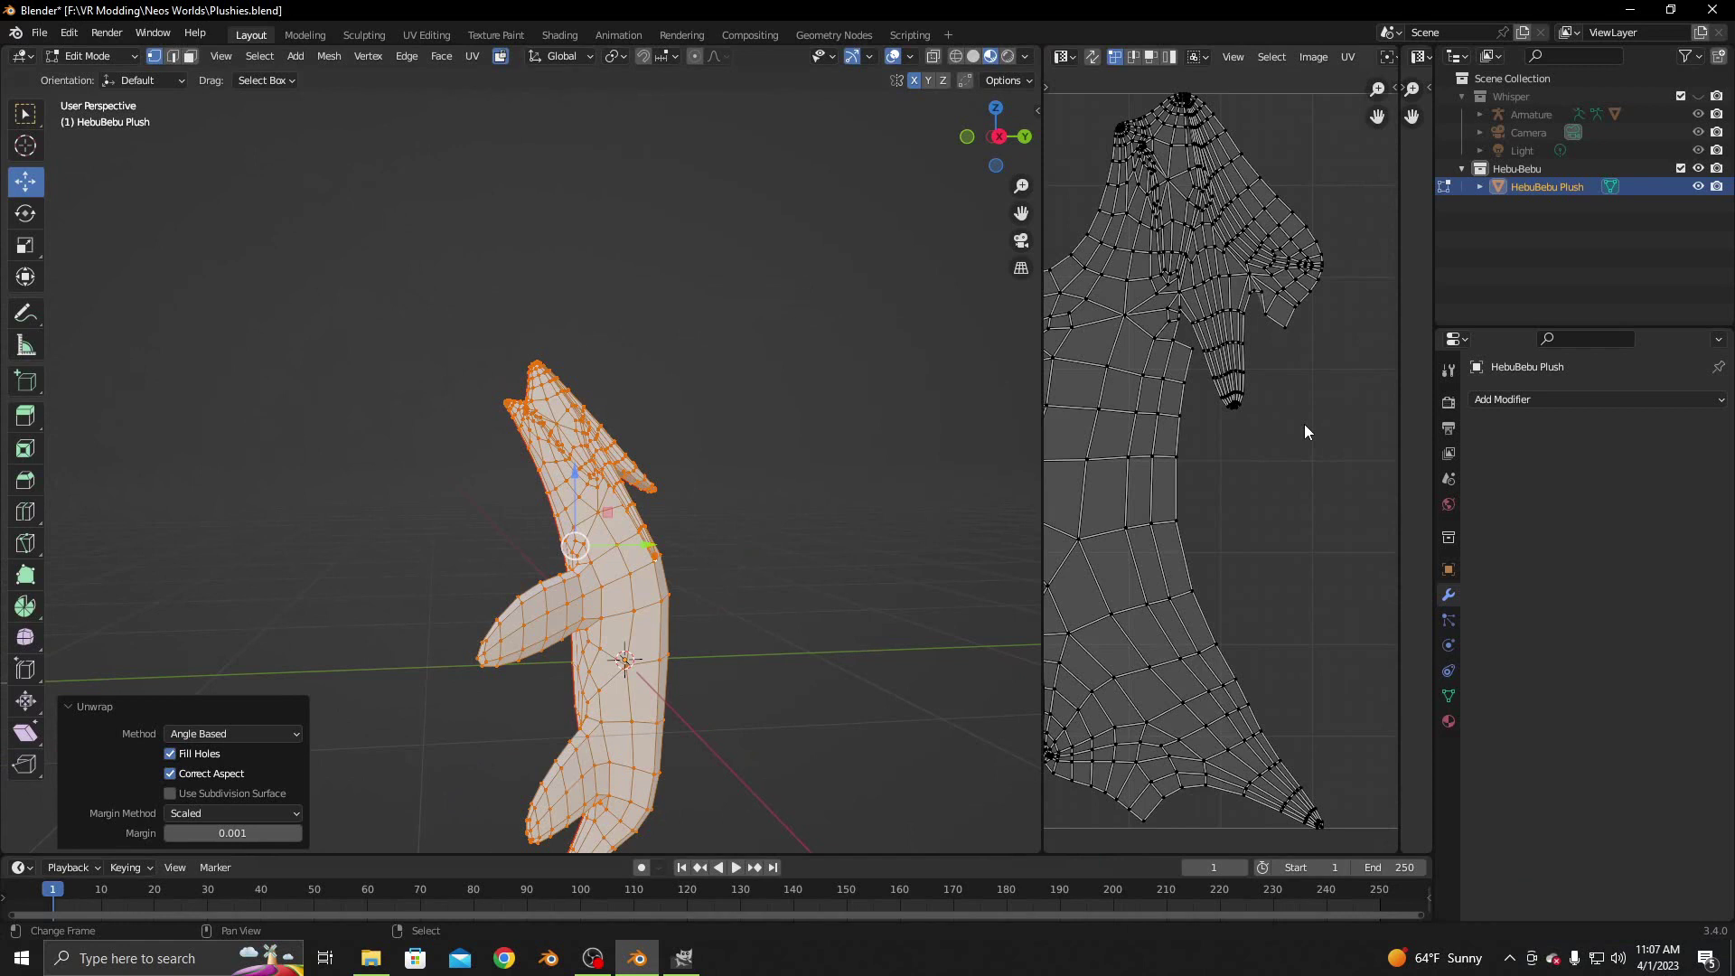
Select the plush's whole UV island, then rotate and move it toward the UV square
{"action": "scroll", "coordinate": [1304, 424], "scroll_direction": "down", "scroll_amount": 2}
{"action": "scroll", "coordinate": [1292, 447], "scroll_direction": "down", "scroll_amount": 2}
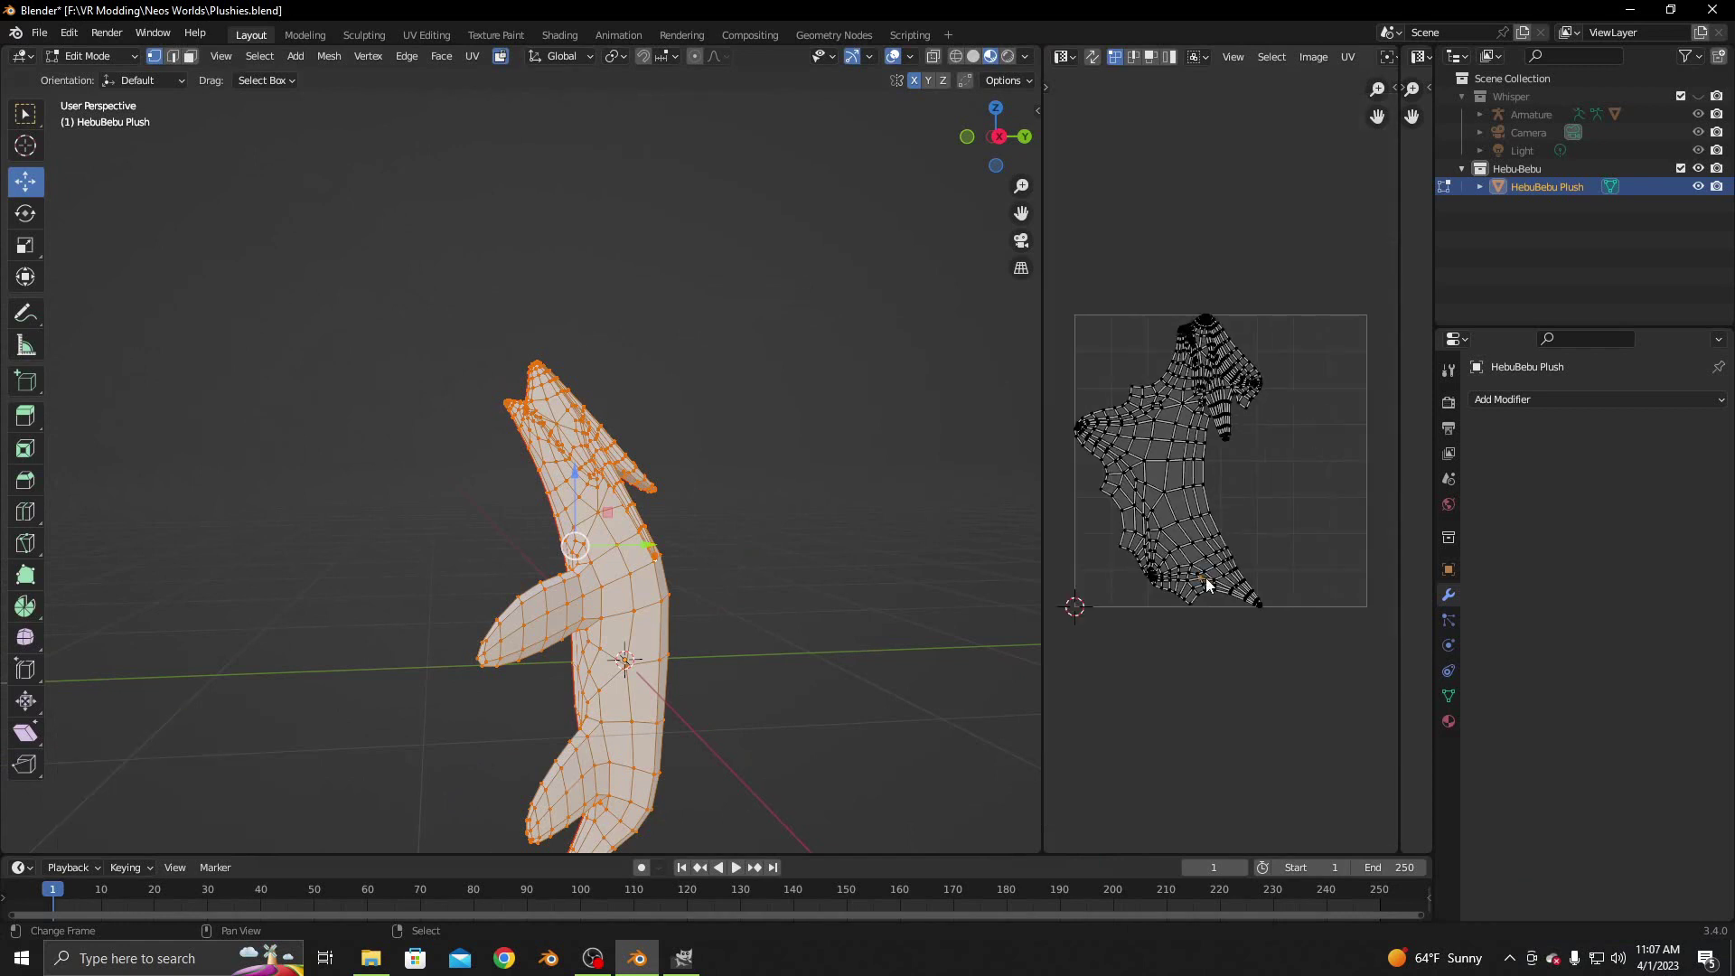
{"action": "key", "text": "a"}
{"action": "key", "text": "r"}
{"action": "left_click", "coordinate": [1315, 460]}
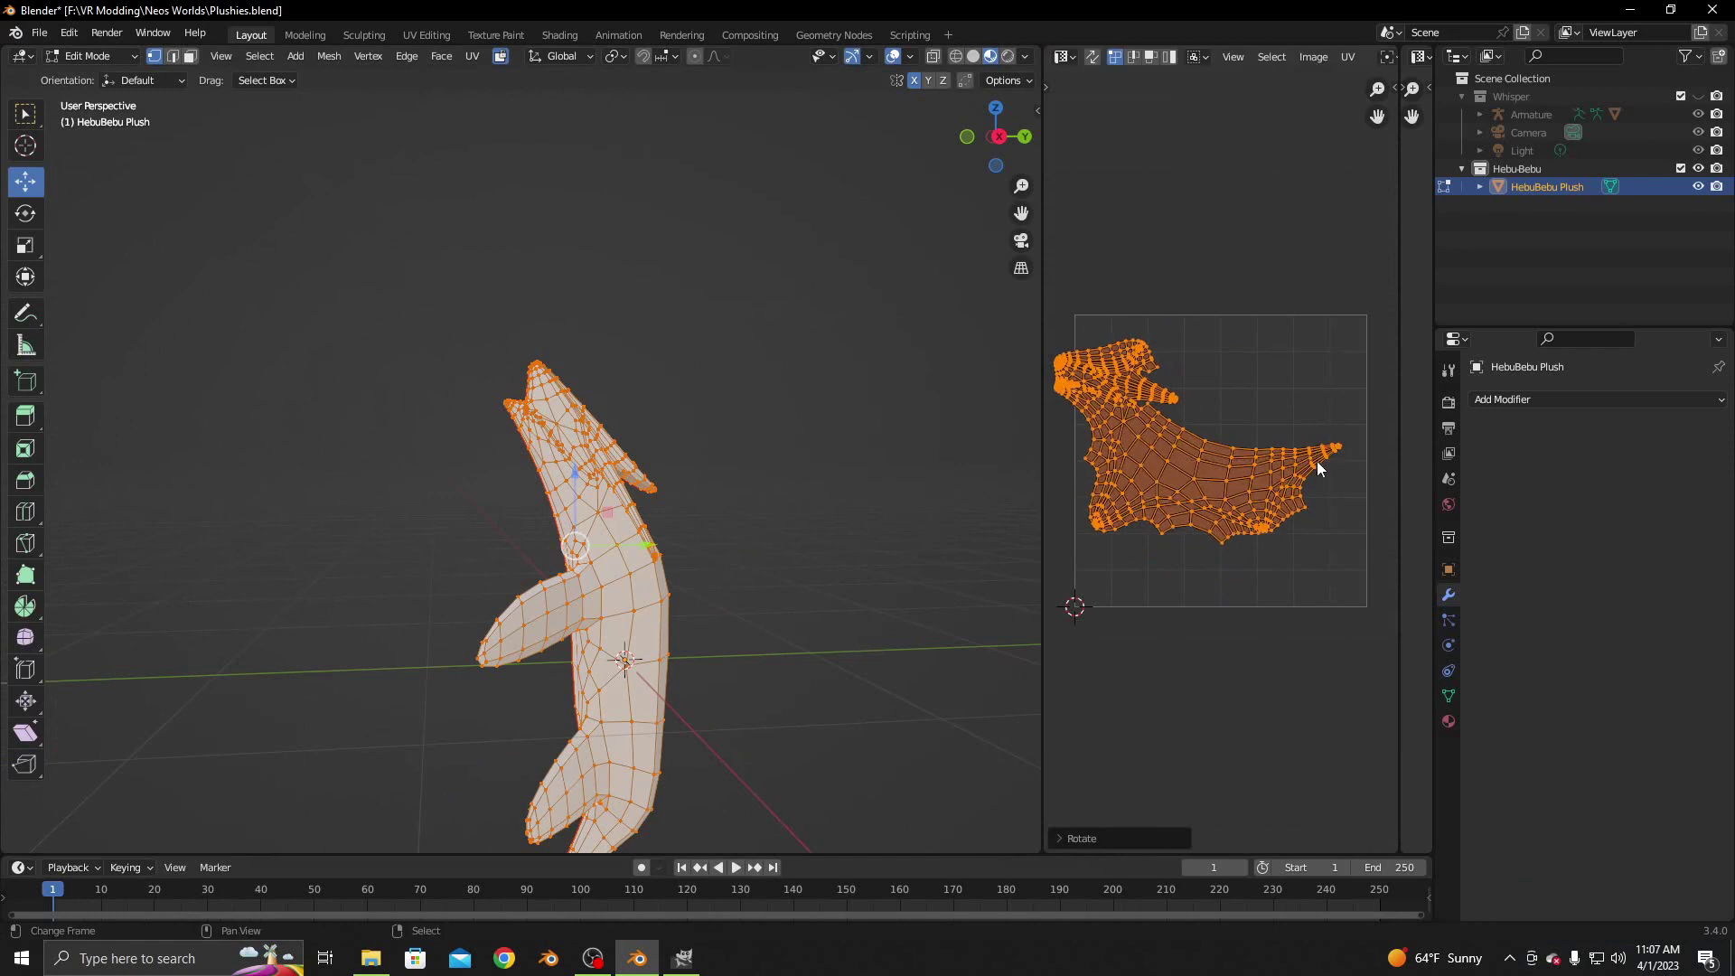
{"action": "key", "text": "g"}
{"action": "left_click", "coordinate": [1357, 528]}
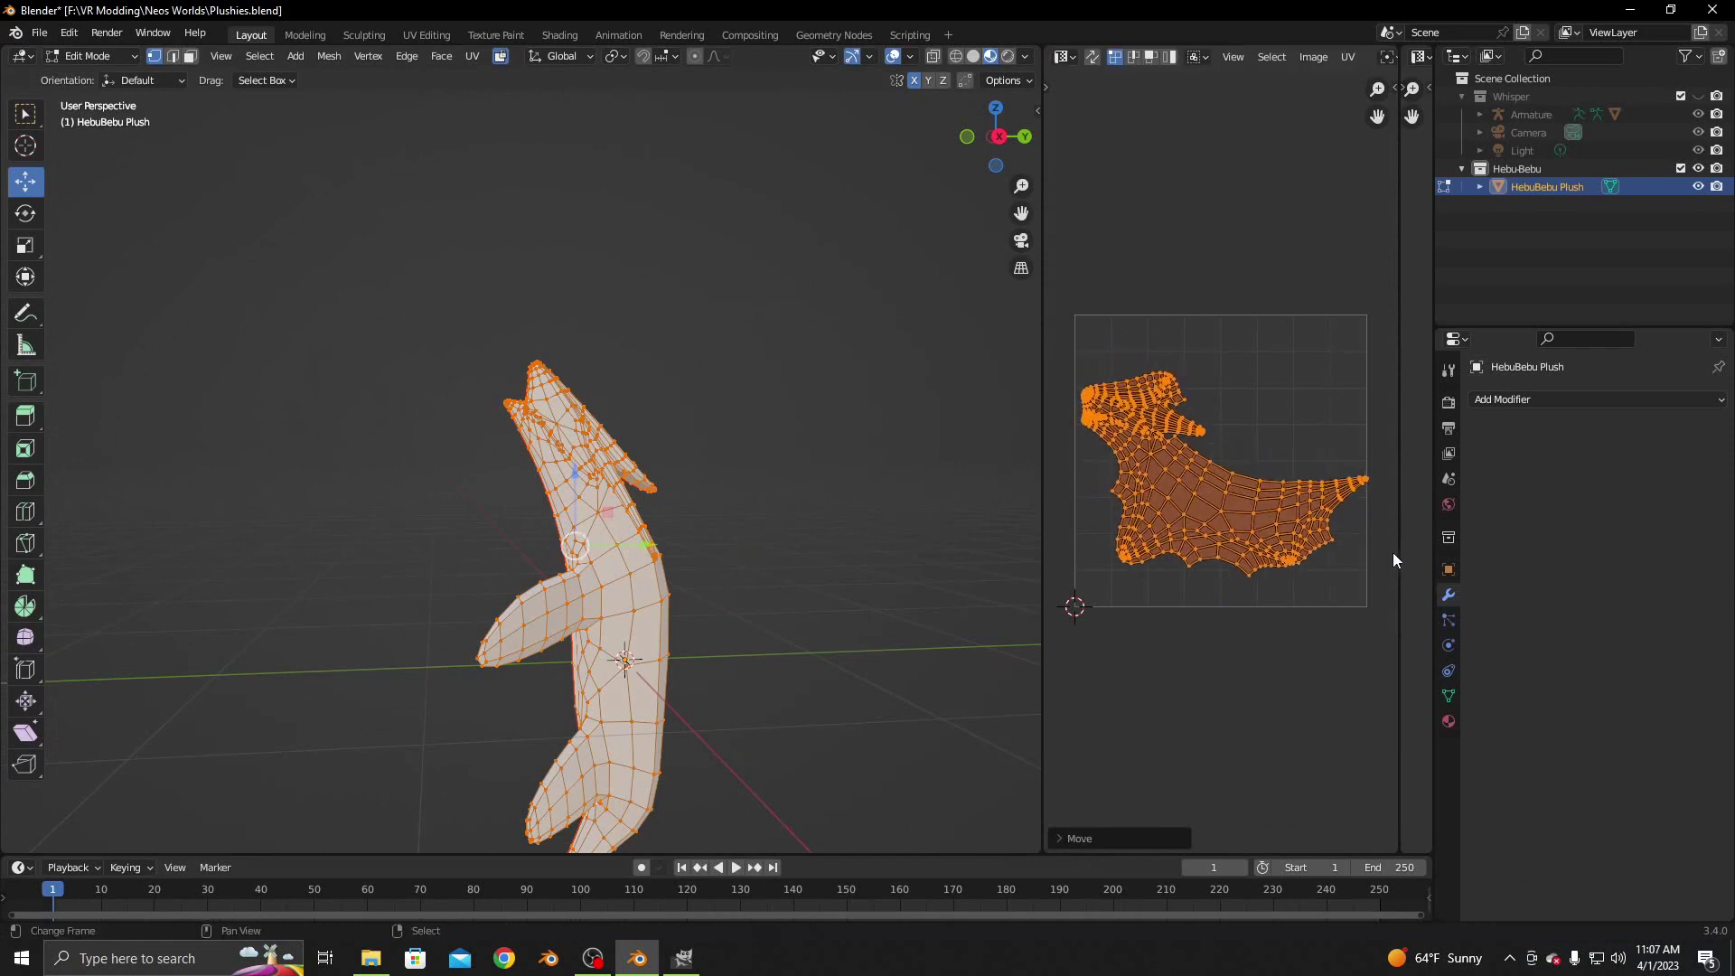
{"action": "key", "text": "r"}
{"action": "left_click", "coordinate": [1374, 600]}
Fine-tune the island's rotation and position, enlarge it slightly, and return to Object Mode
{"action": "key", "text": "g"}
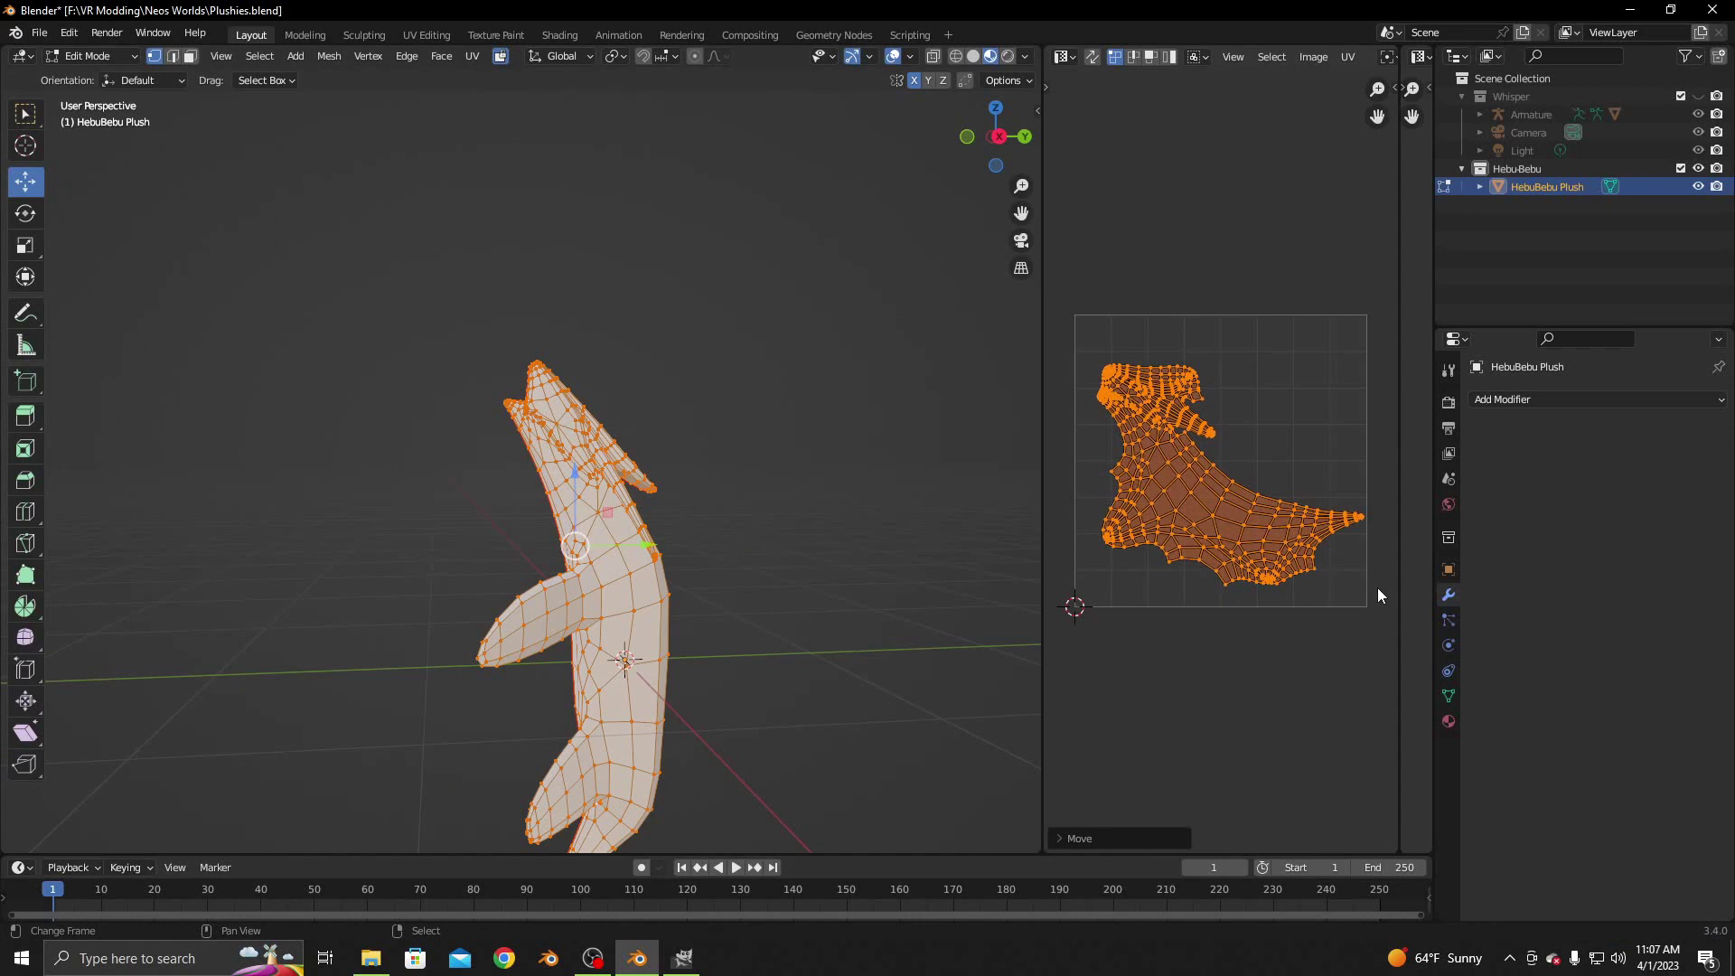
{"action": "key", "text": "r"}
{"action": "left_click", "coordinate": [1364, 610]}
{"action": "key", "text": "g"}
{"action": "left_click", "coordinate": [1357, 612]}
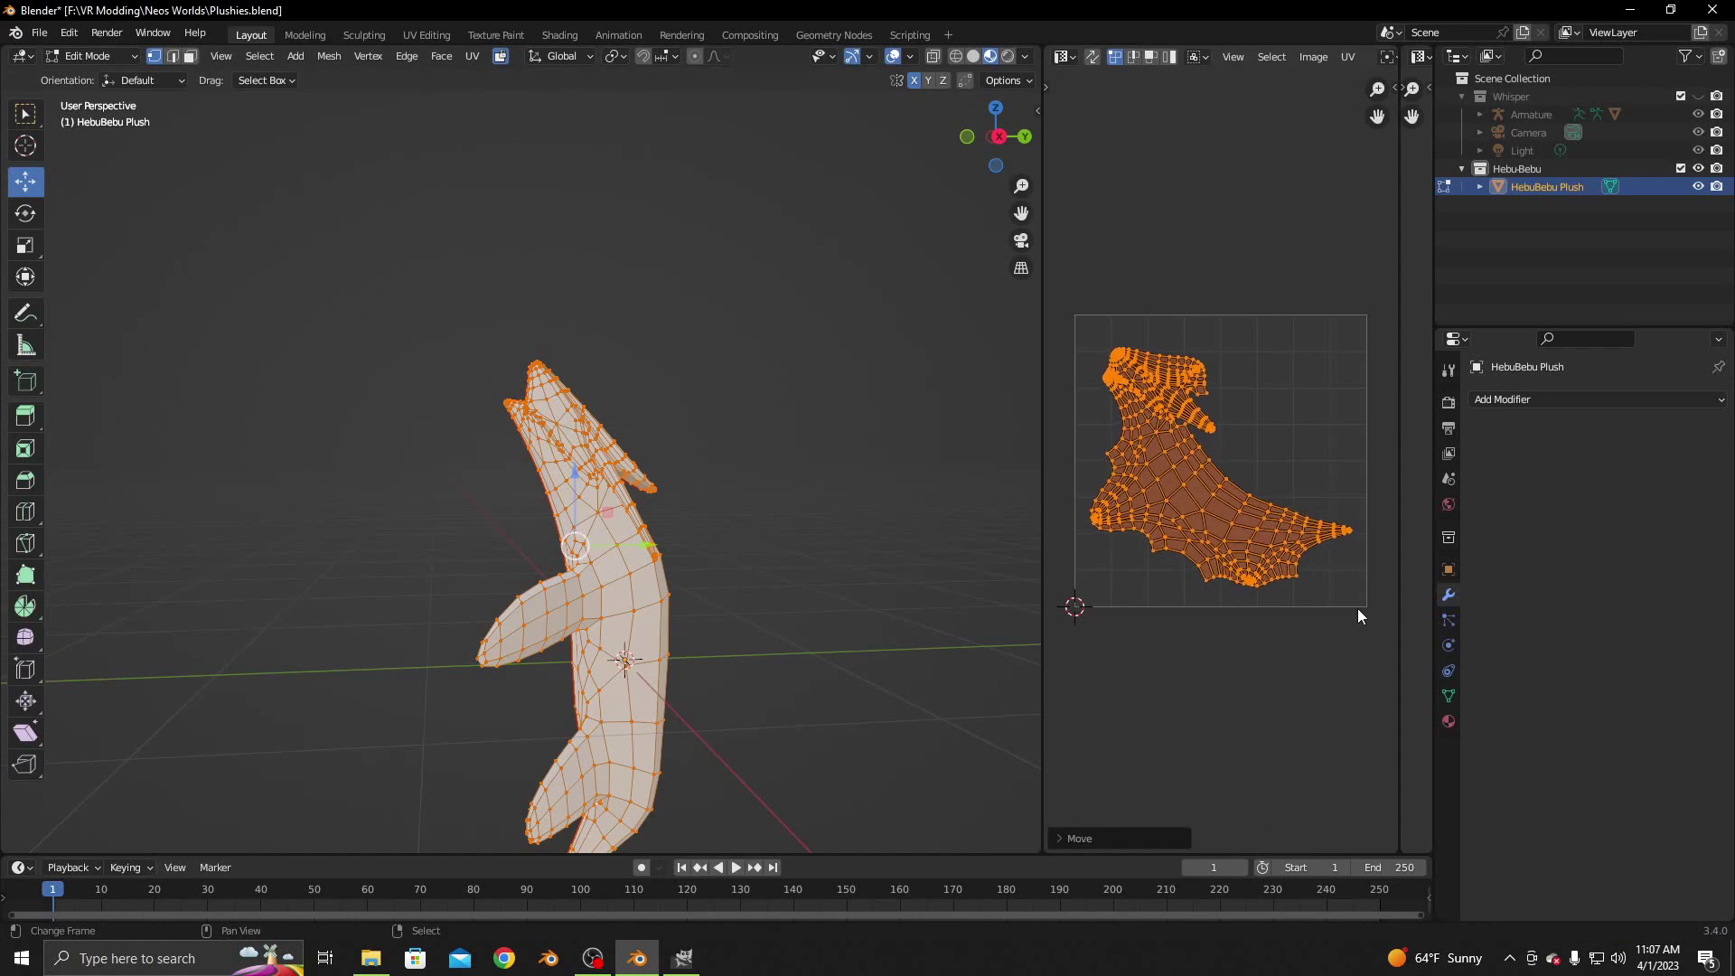
{"action": "key", "text": "s"}
{"action": "left_click", "coordinate": [1379, 627]}
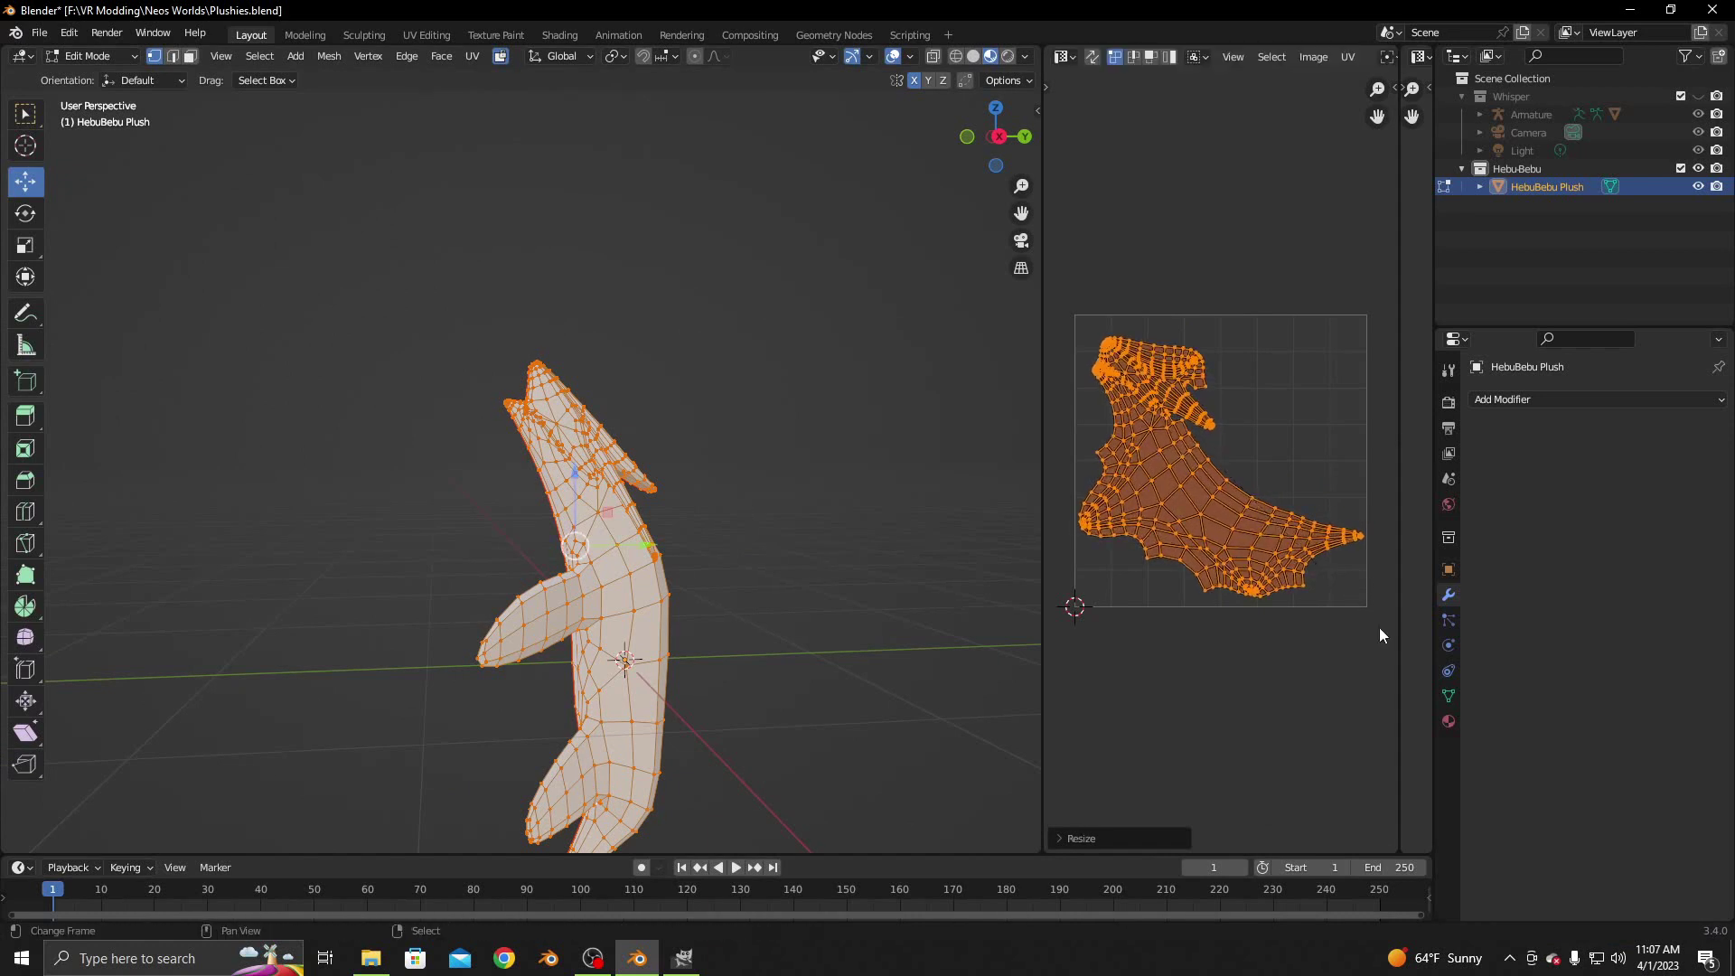
{"action": "left_click", "coordinate": [90, 56]}
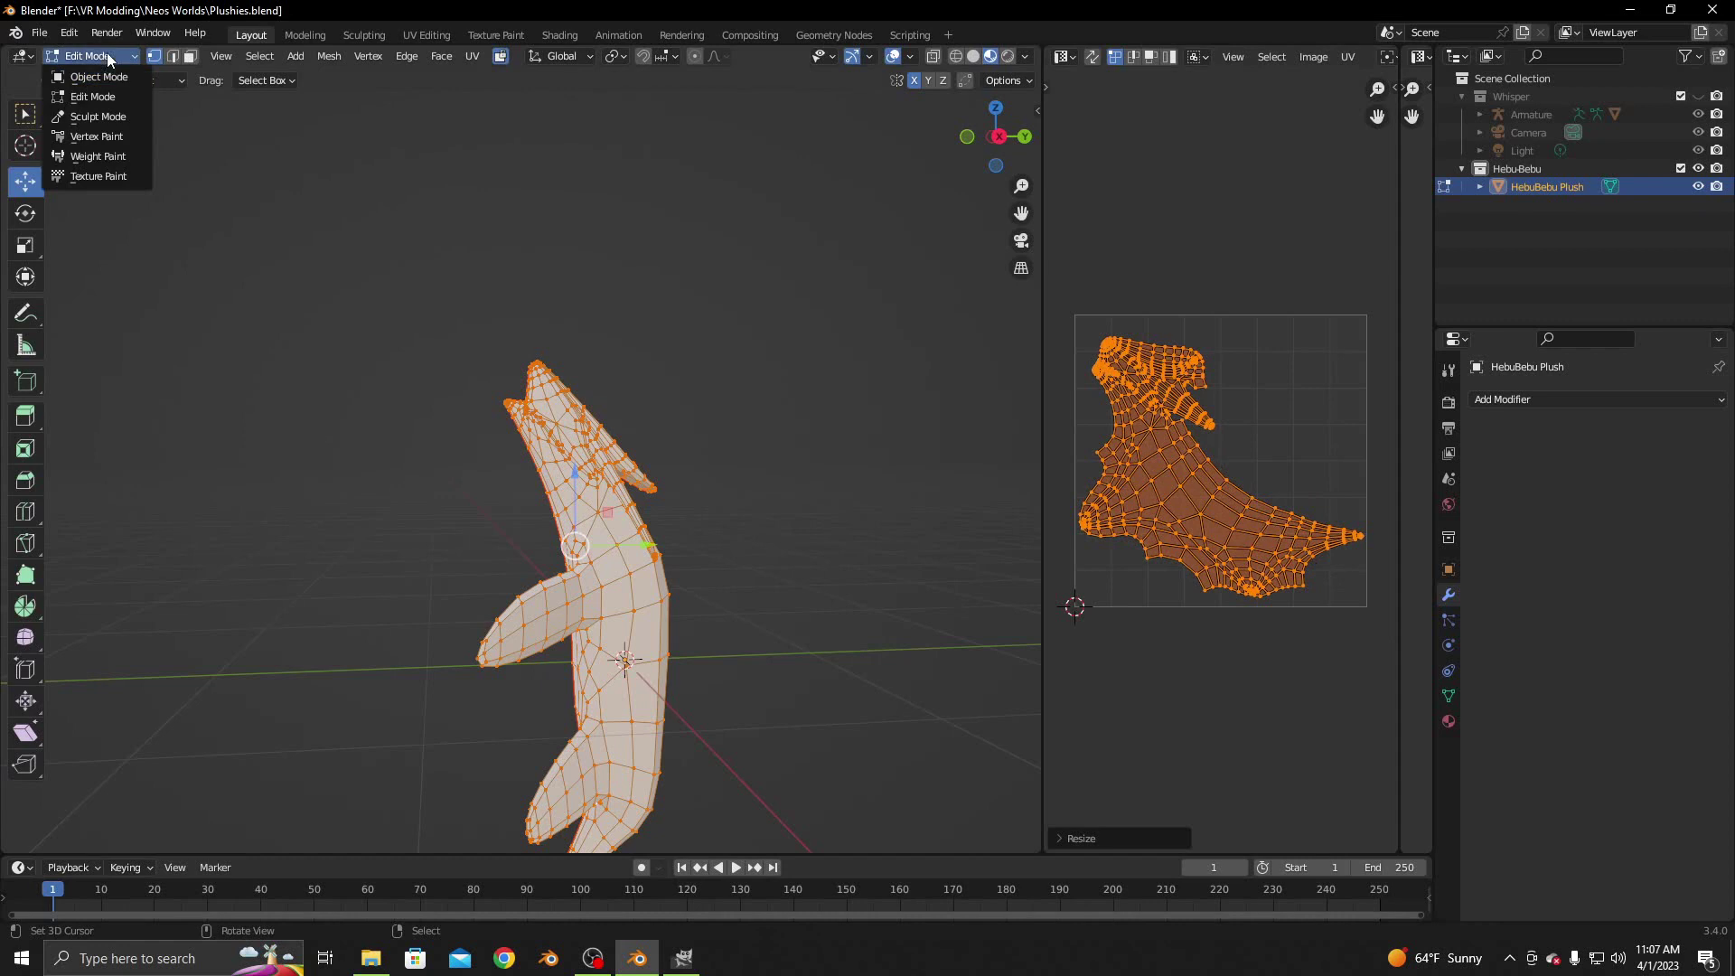
{"action": "scroll", "coordinate": [615, 284], "scroll_direction": "down", "scroll_amount": 3}
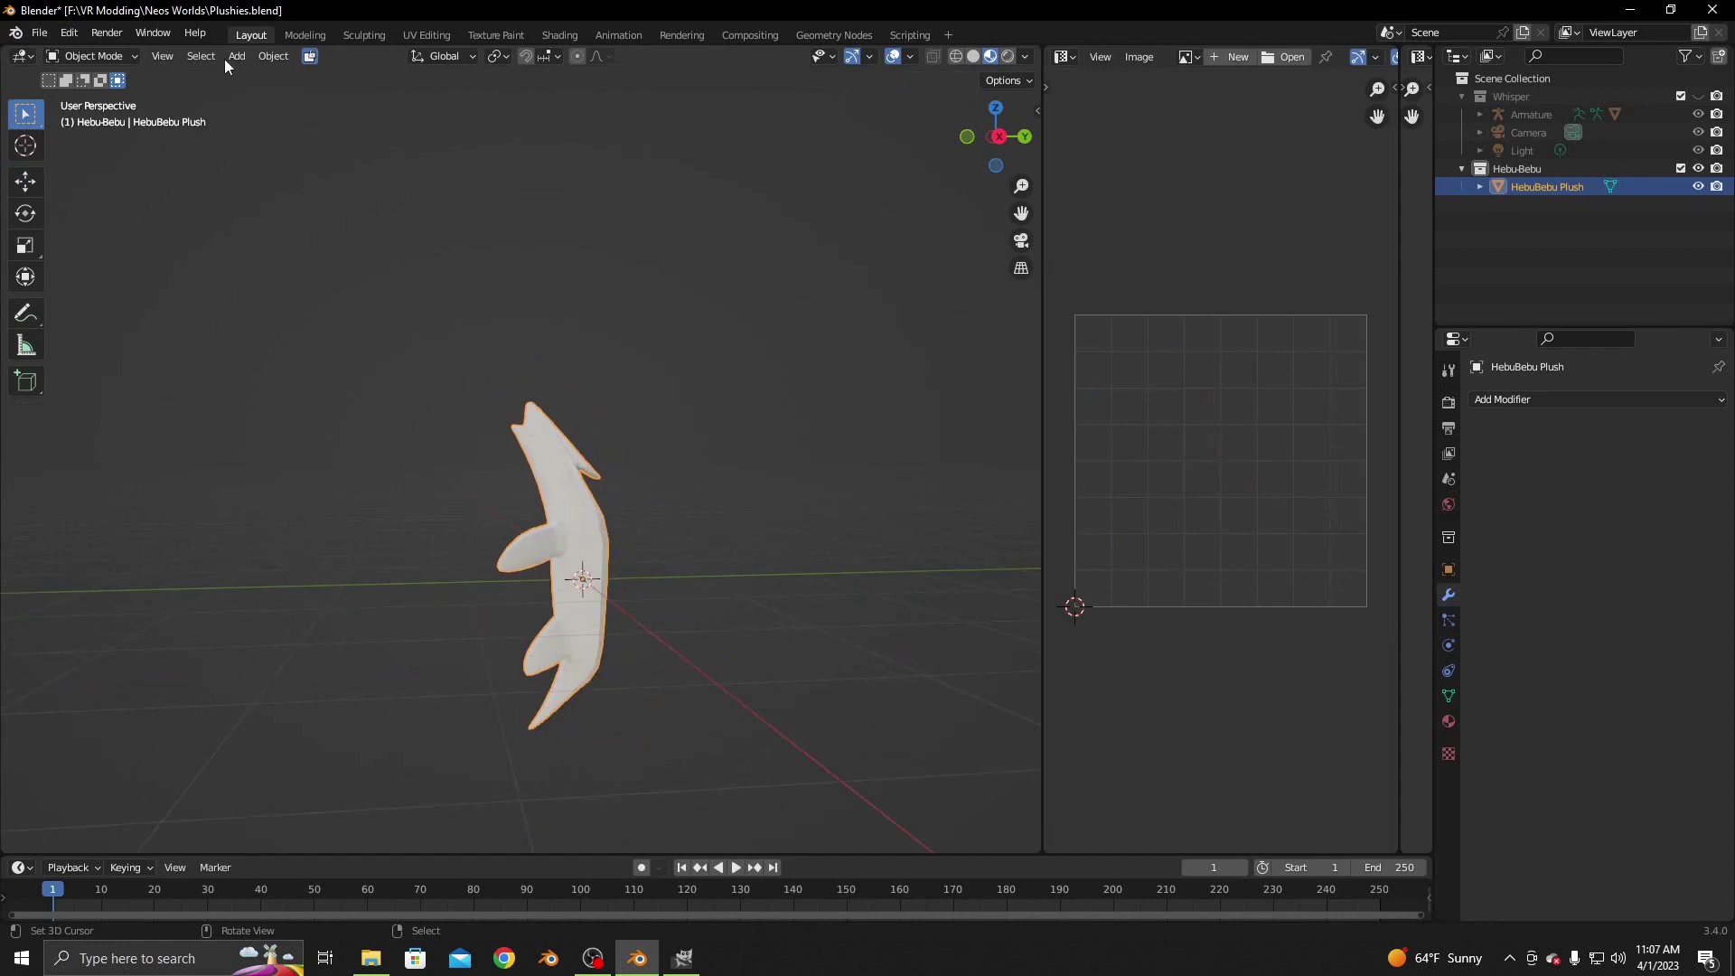
Smooth-shade the plush and symmetrize its mesh from +X to -X in Edit Mode
{"action": "left_click", "coordinate": [273, 56]}
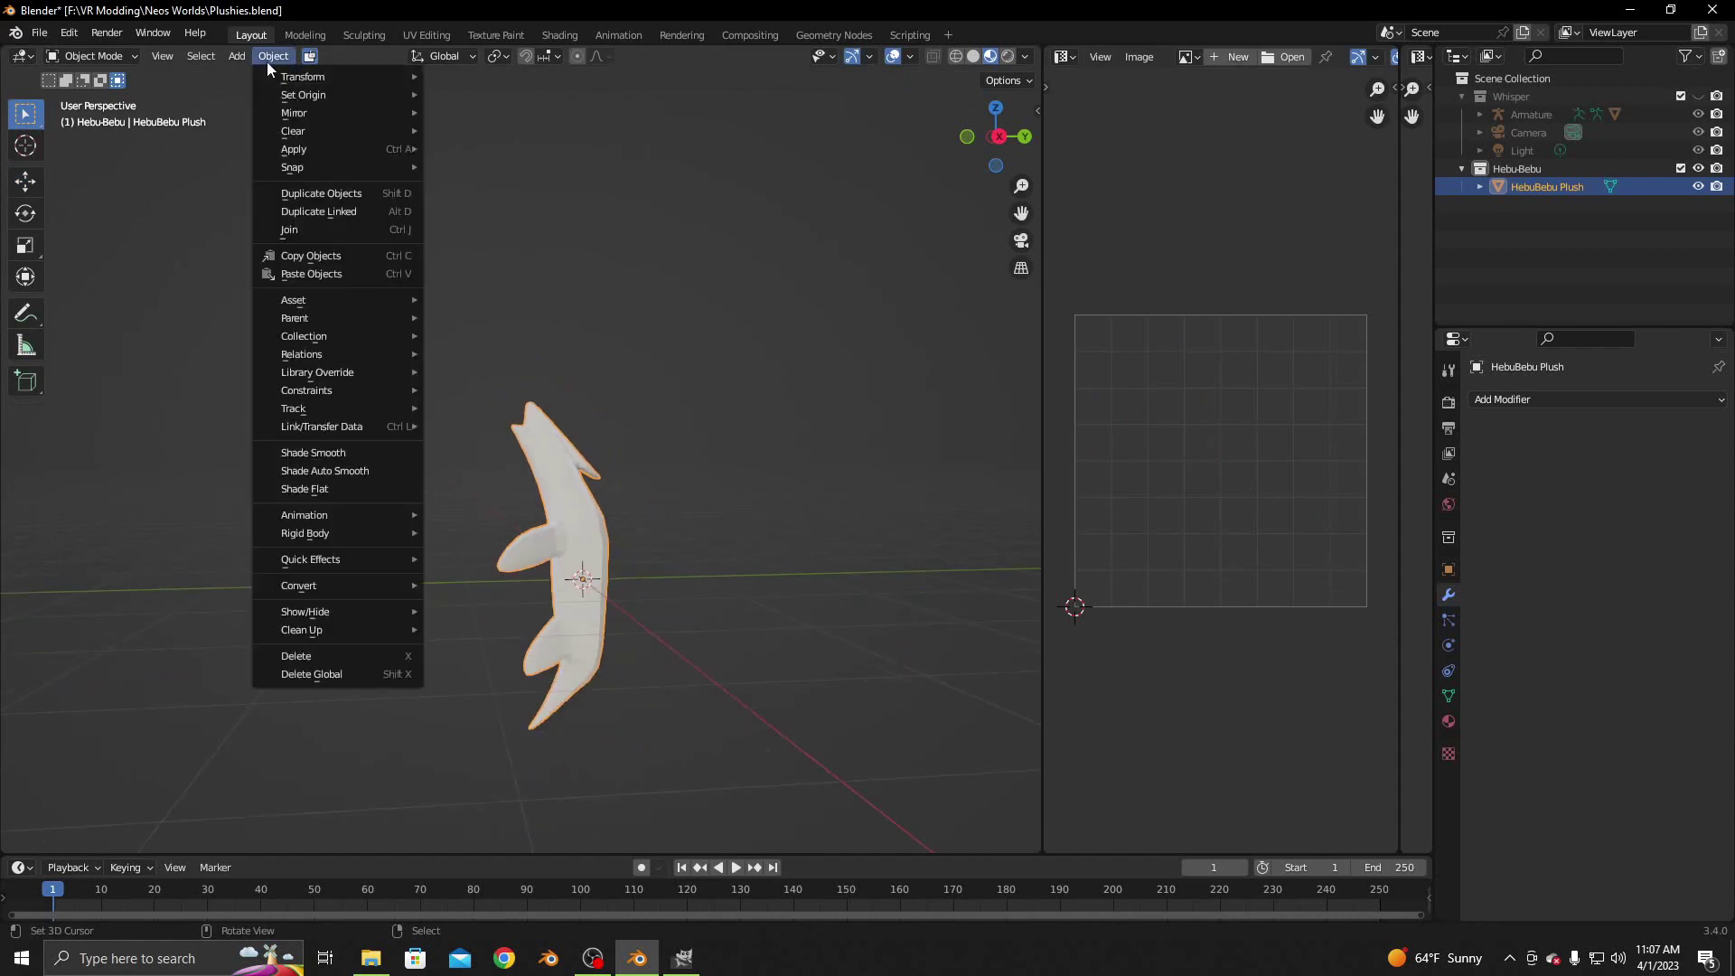
{"action": "left_click", "coordinate": [352, 451]}
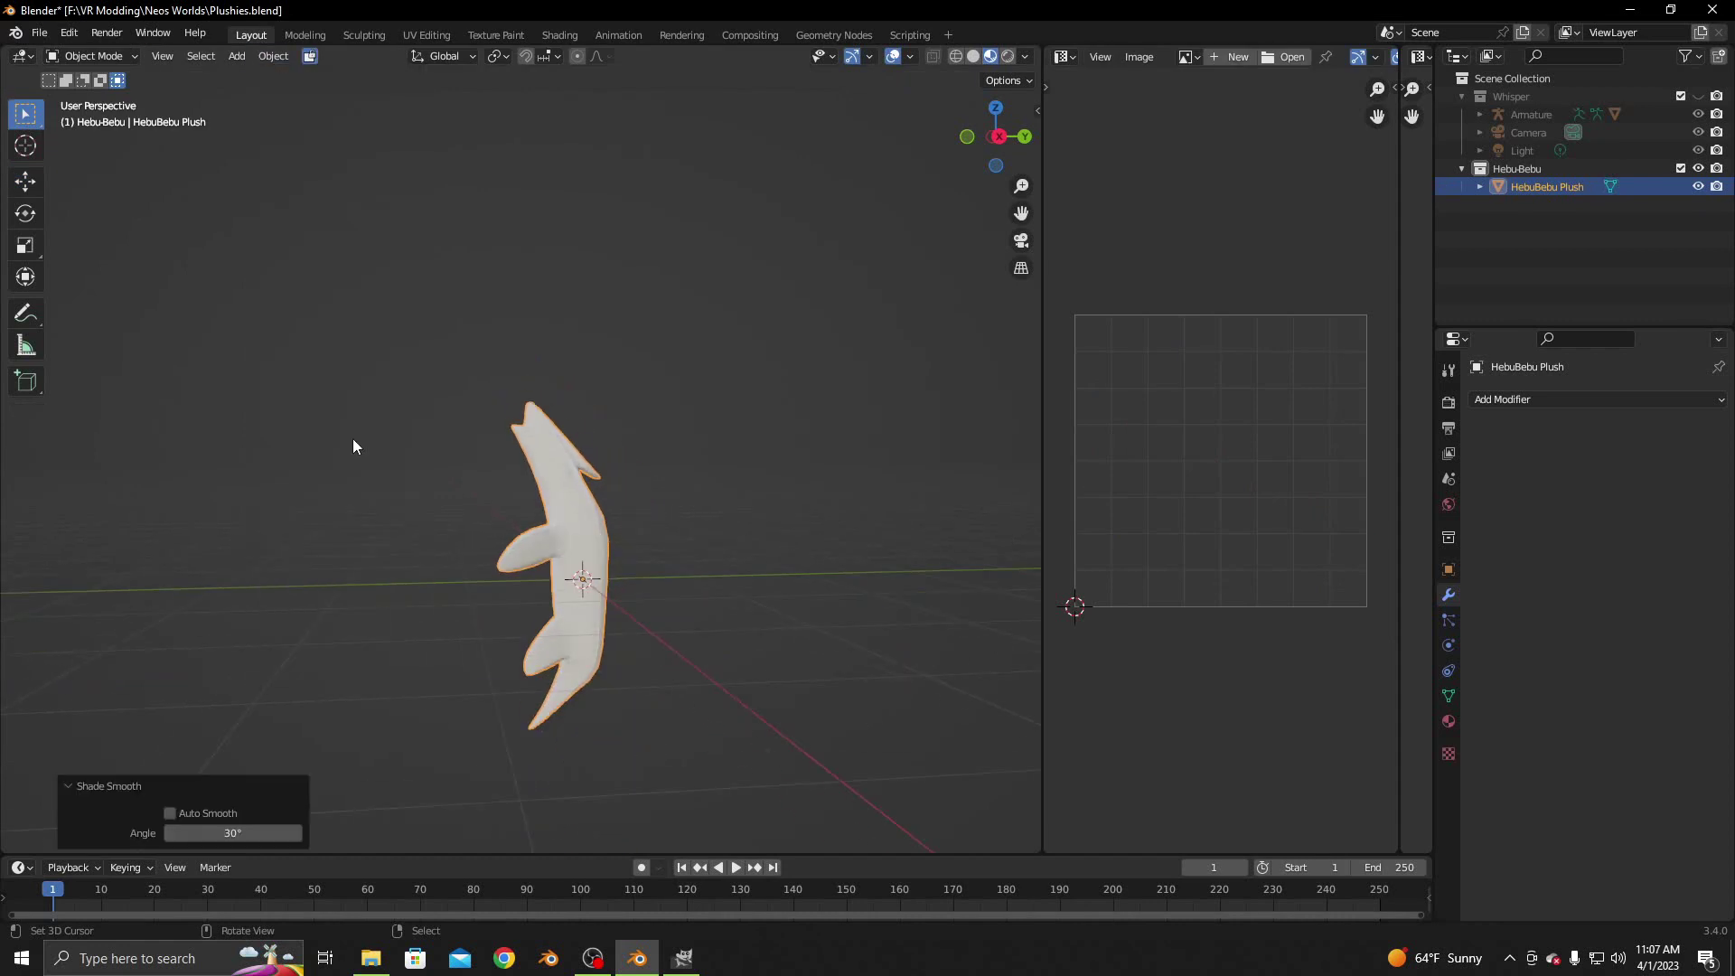
{"action": "left_click", "coordinate": [130, 58]}
{"action": "left_click", "coordinate": [116, 94]}
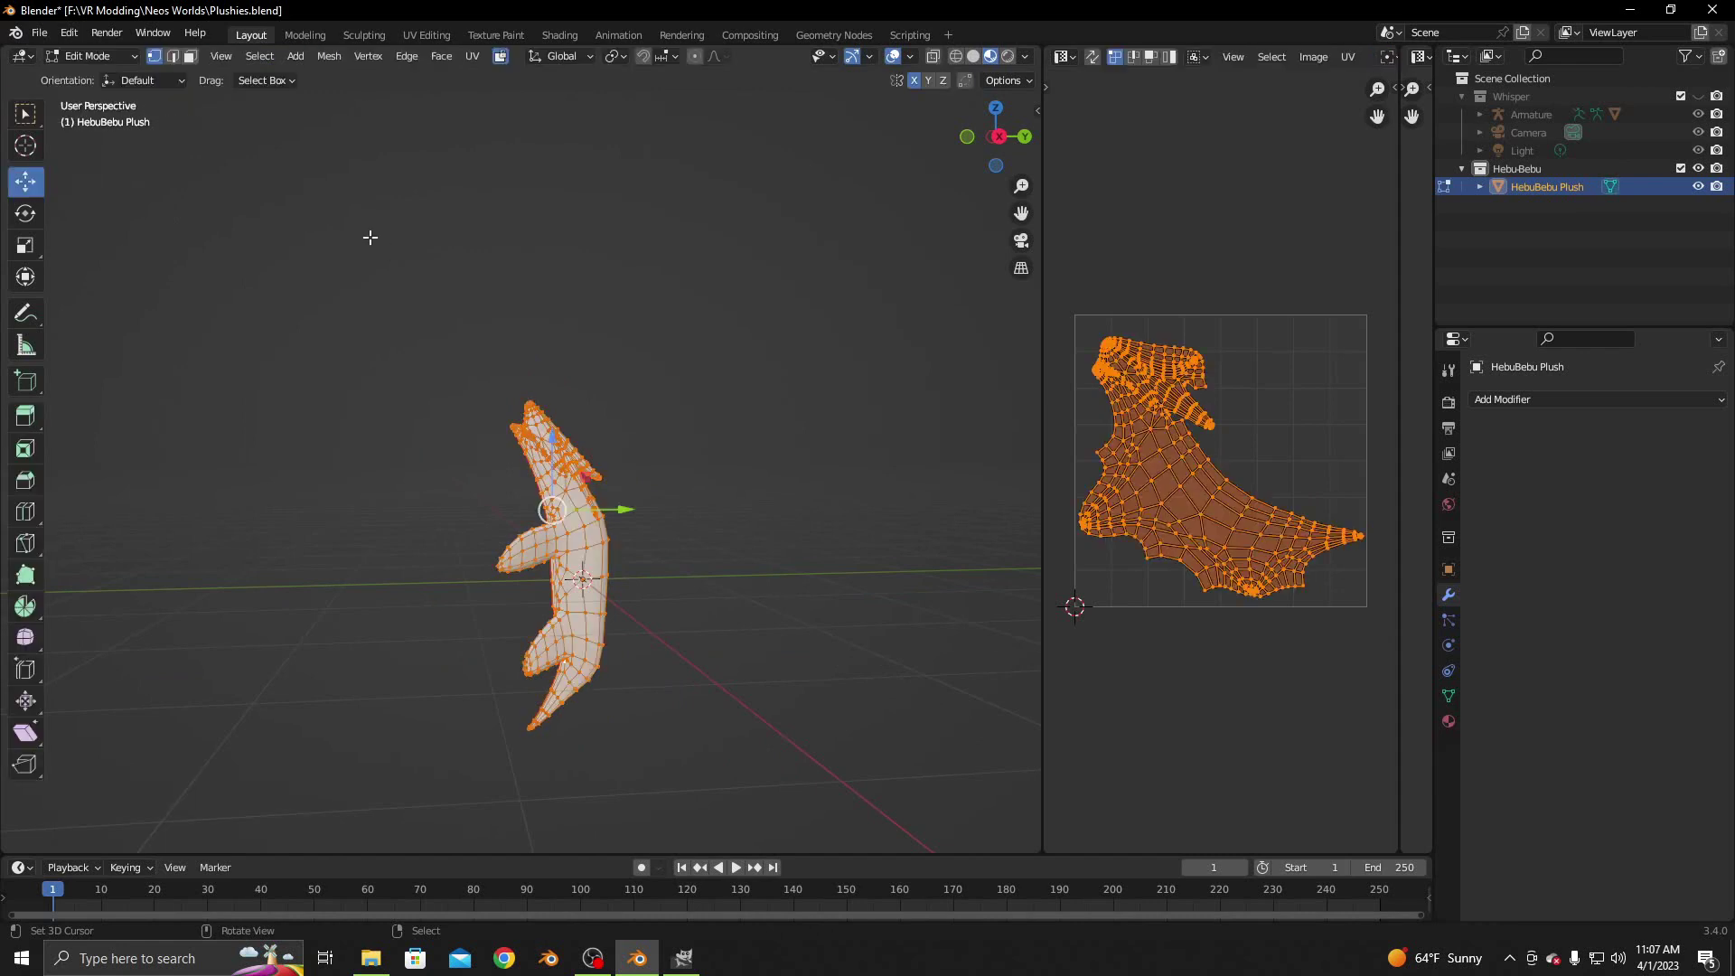
{"action": "left_click", "coordinate": [329, 56]}
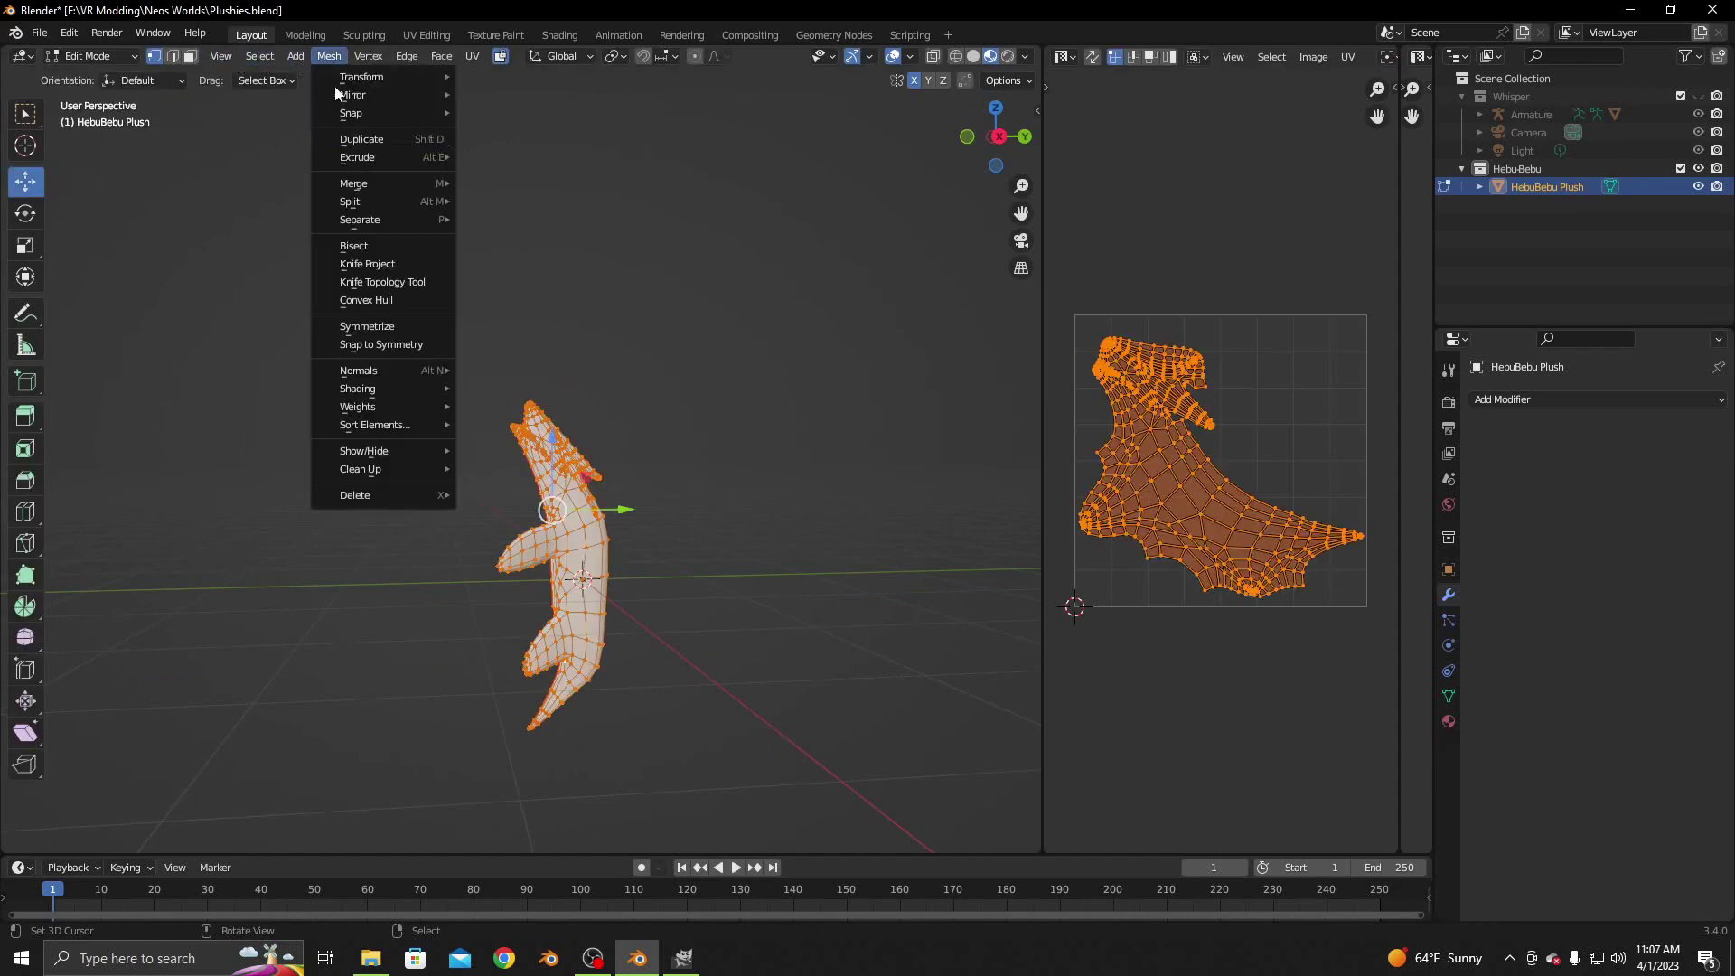
{"action": "left_click", "coordinate": [379, 326]}
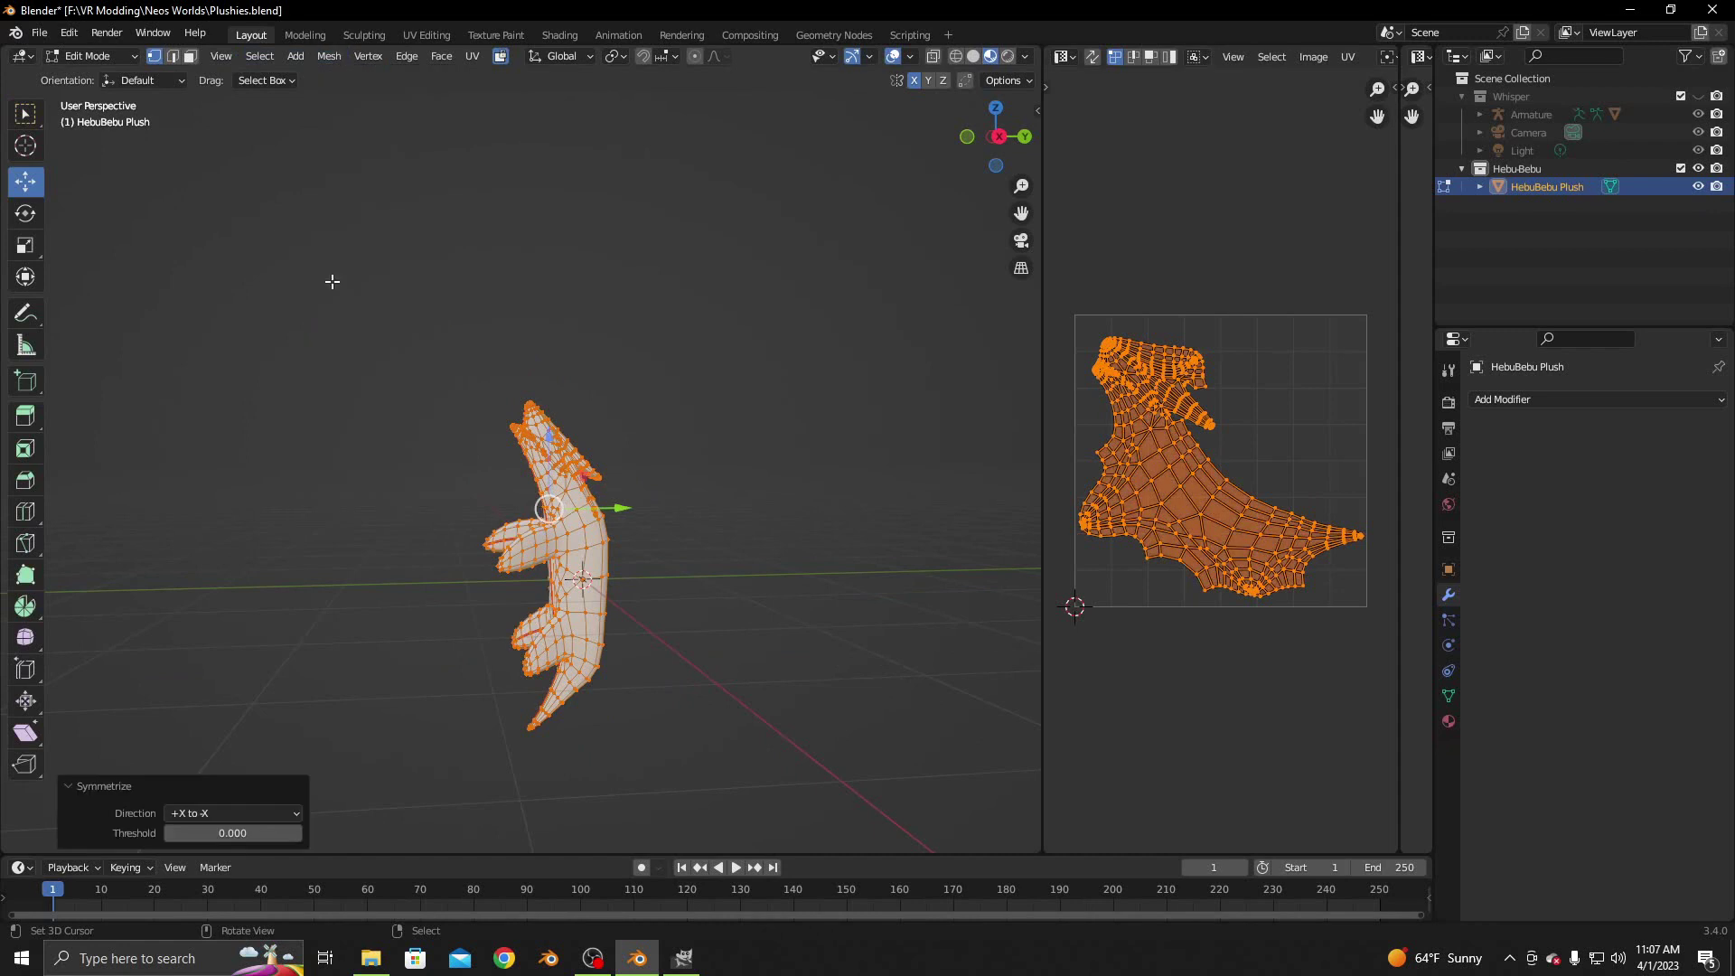
{"action": "left_click", "coordinate": [103, 56]}
Lower the plush about 0.21 m on Z and shift it slightly along Y
{"action": "middle_click_drag", "start_coordinate": [564, 391], "coordinate": [535, 351]}
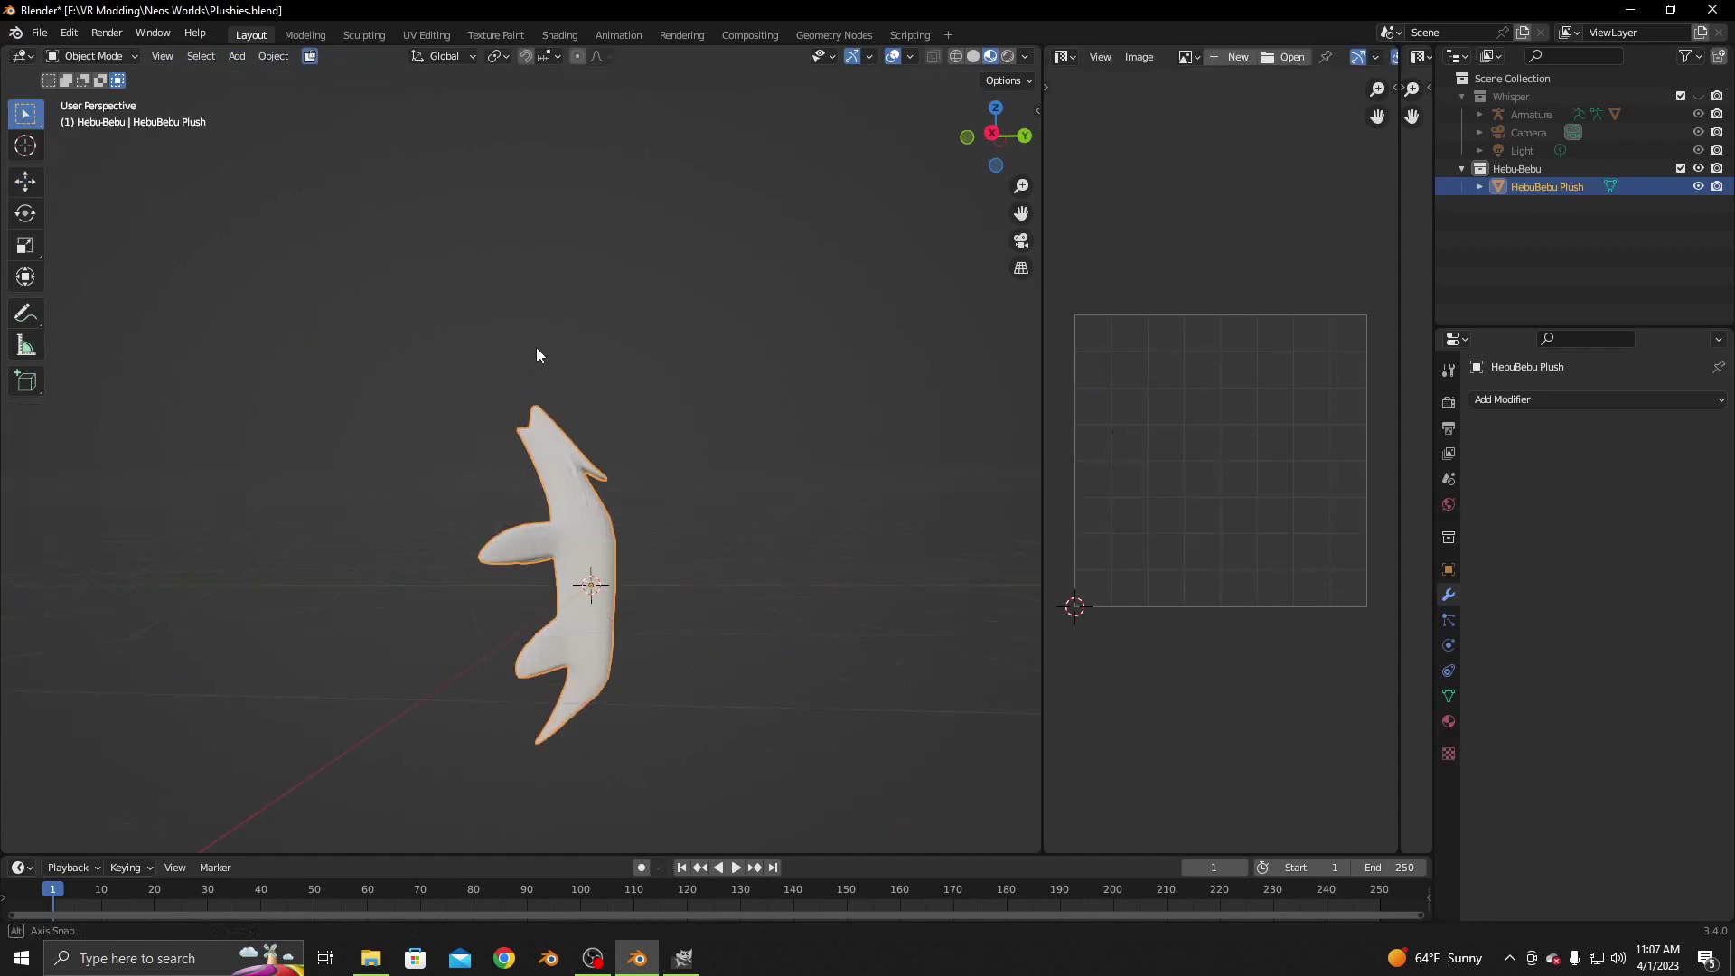
{"action": "key", "text": "g"}
{"action": "key", "text": "z"}
{"action": "left_click", "coordinate": [540, 373]}
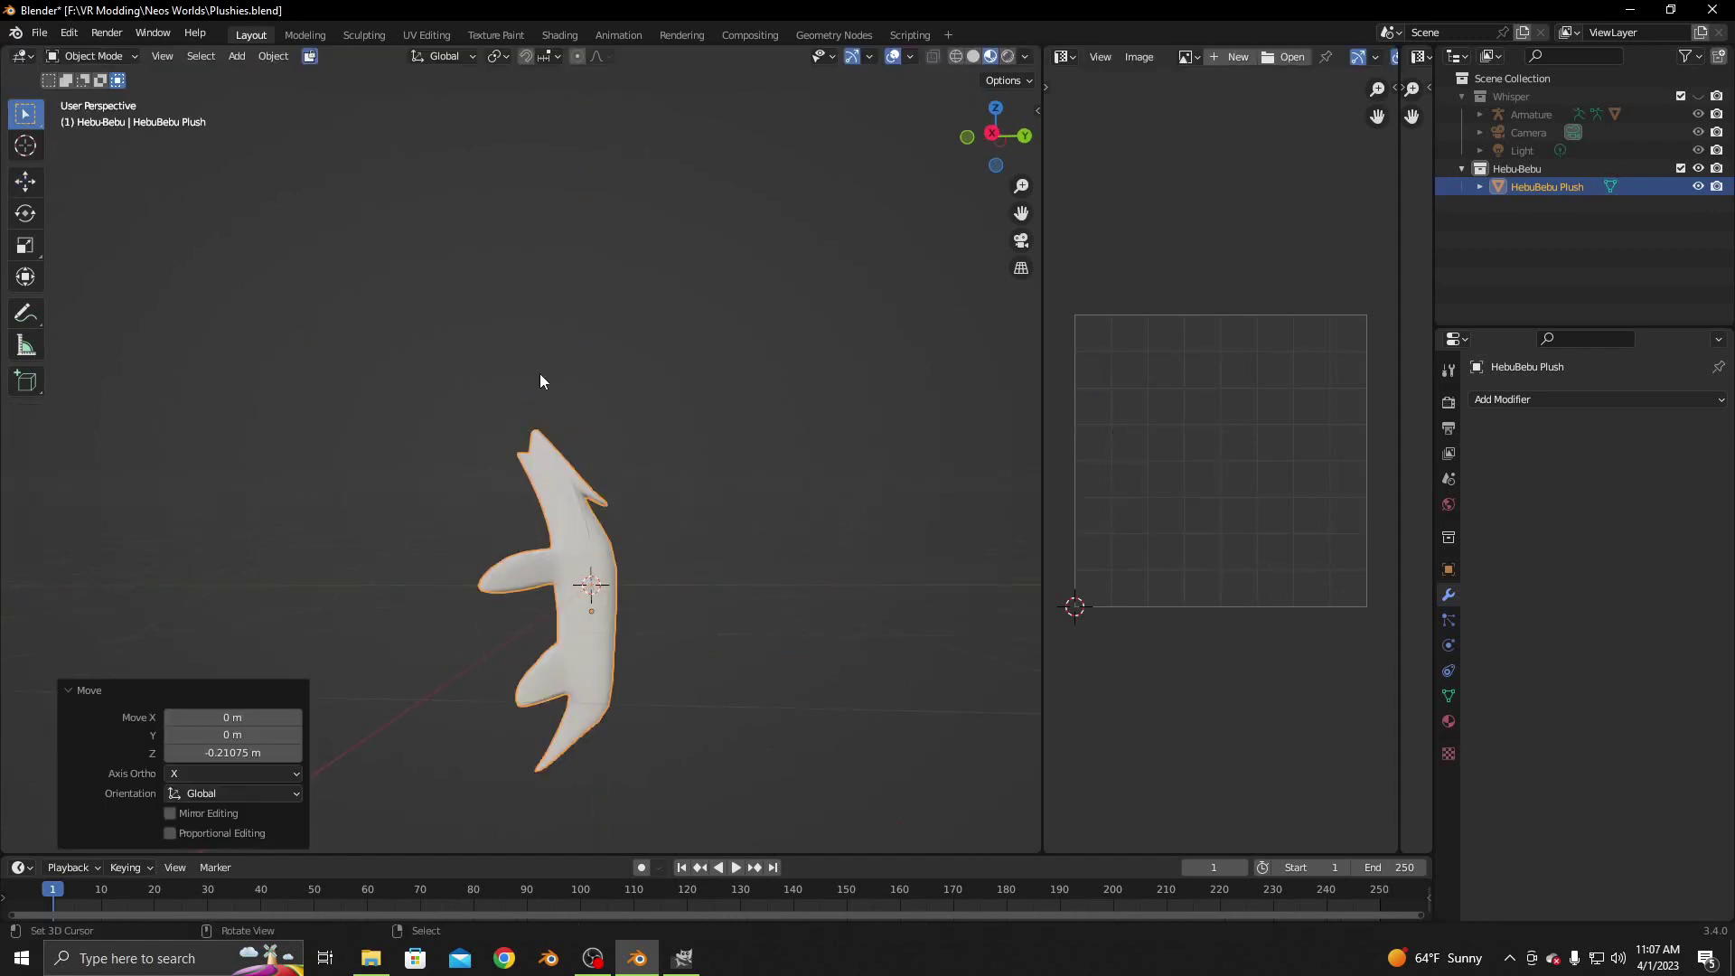
{"action": "key", "text": "g"}
{"action": "key", "text": "y"}
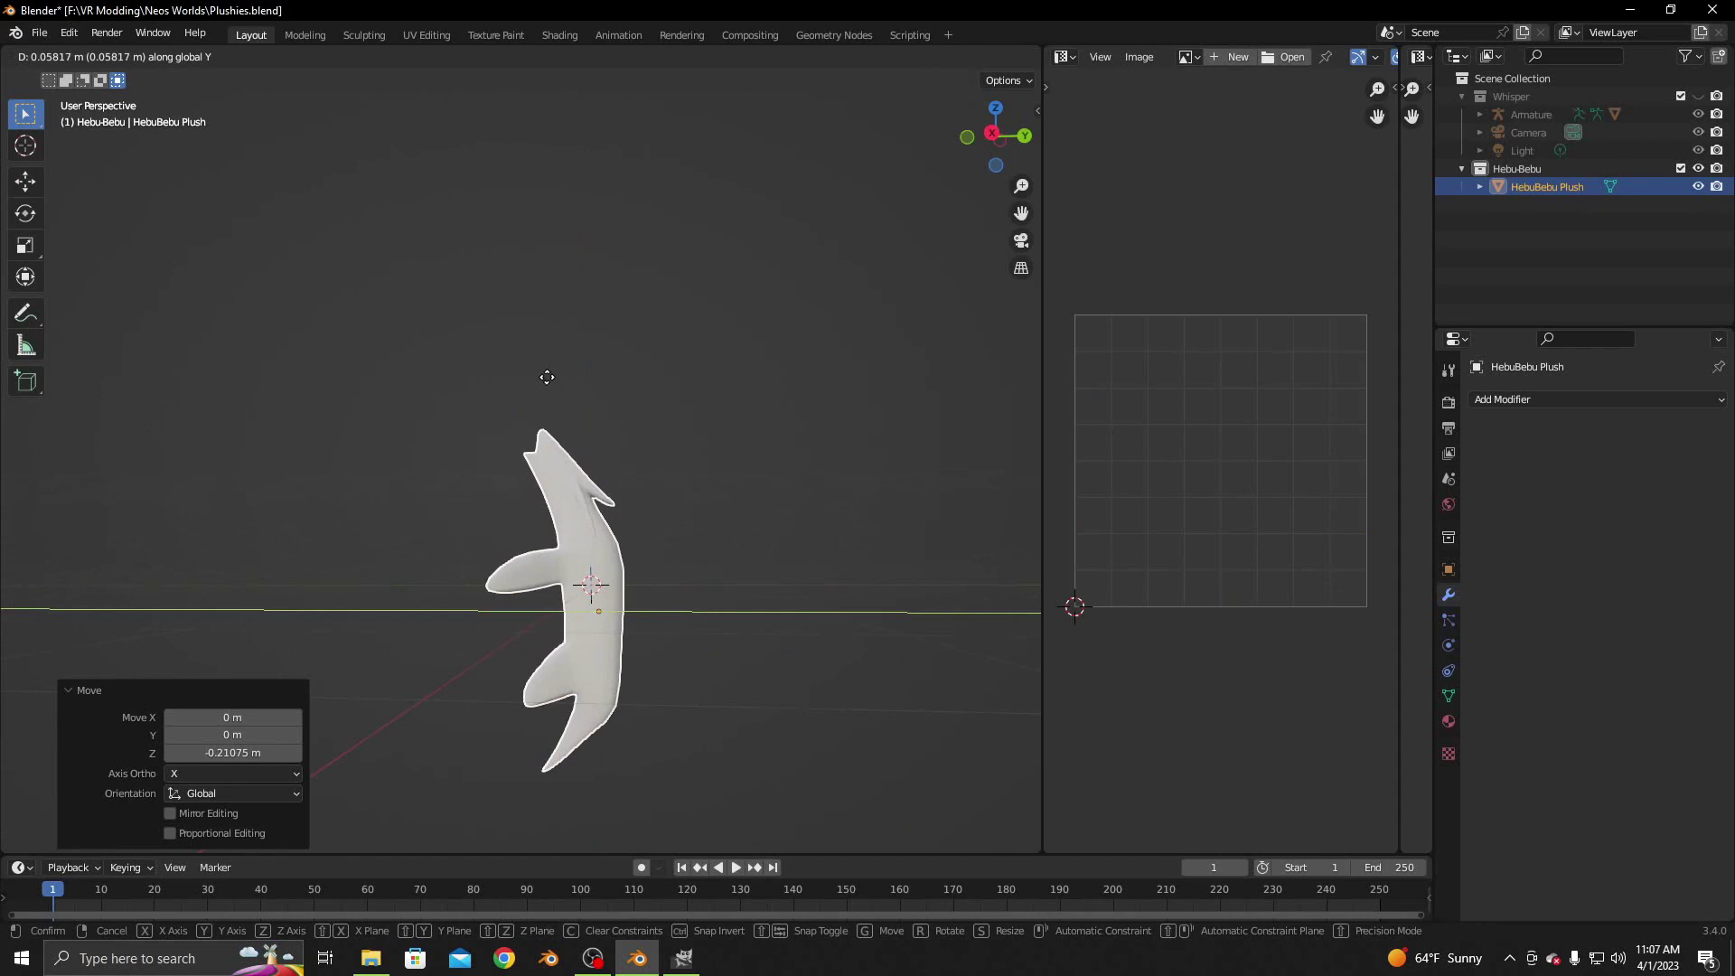
{"action": "left_click", "coordinate": [545, 375]}
Apply the plush's location transform to its mesh
{"action": "left_click", "coordinate": [259, 57]}
{"action": "mouse_move", "coordinate": [295, 149]}
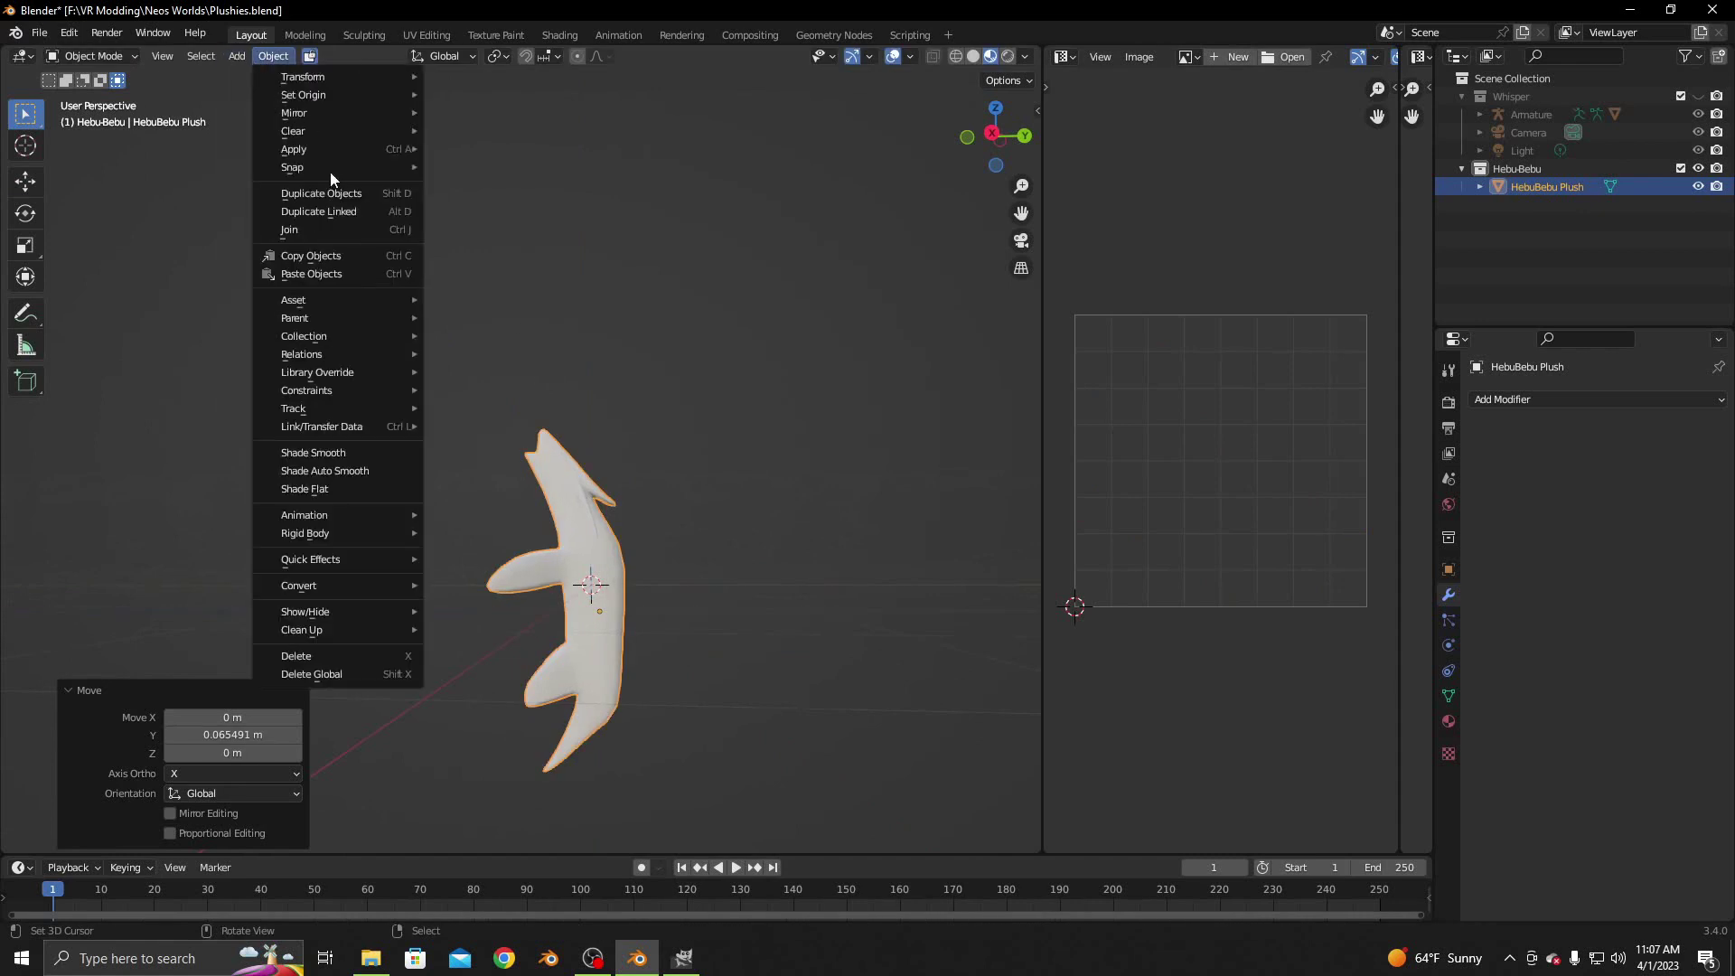
{"action": "left_click", "coordinate": [465, 149]}
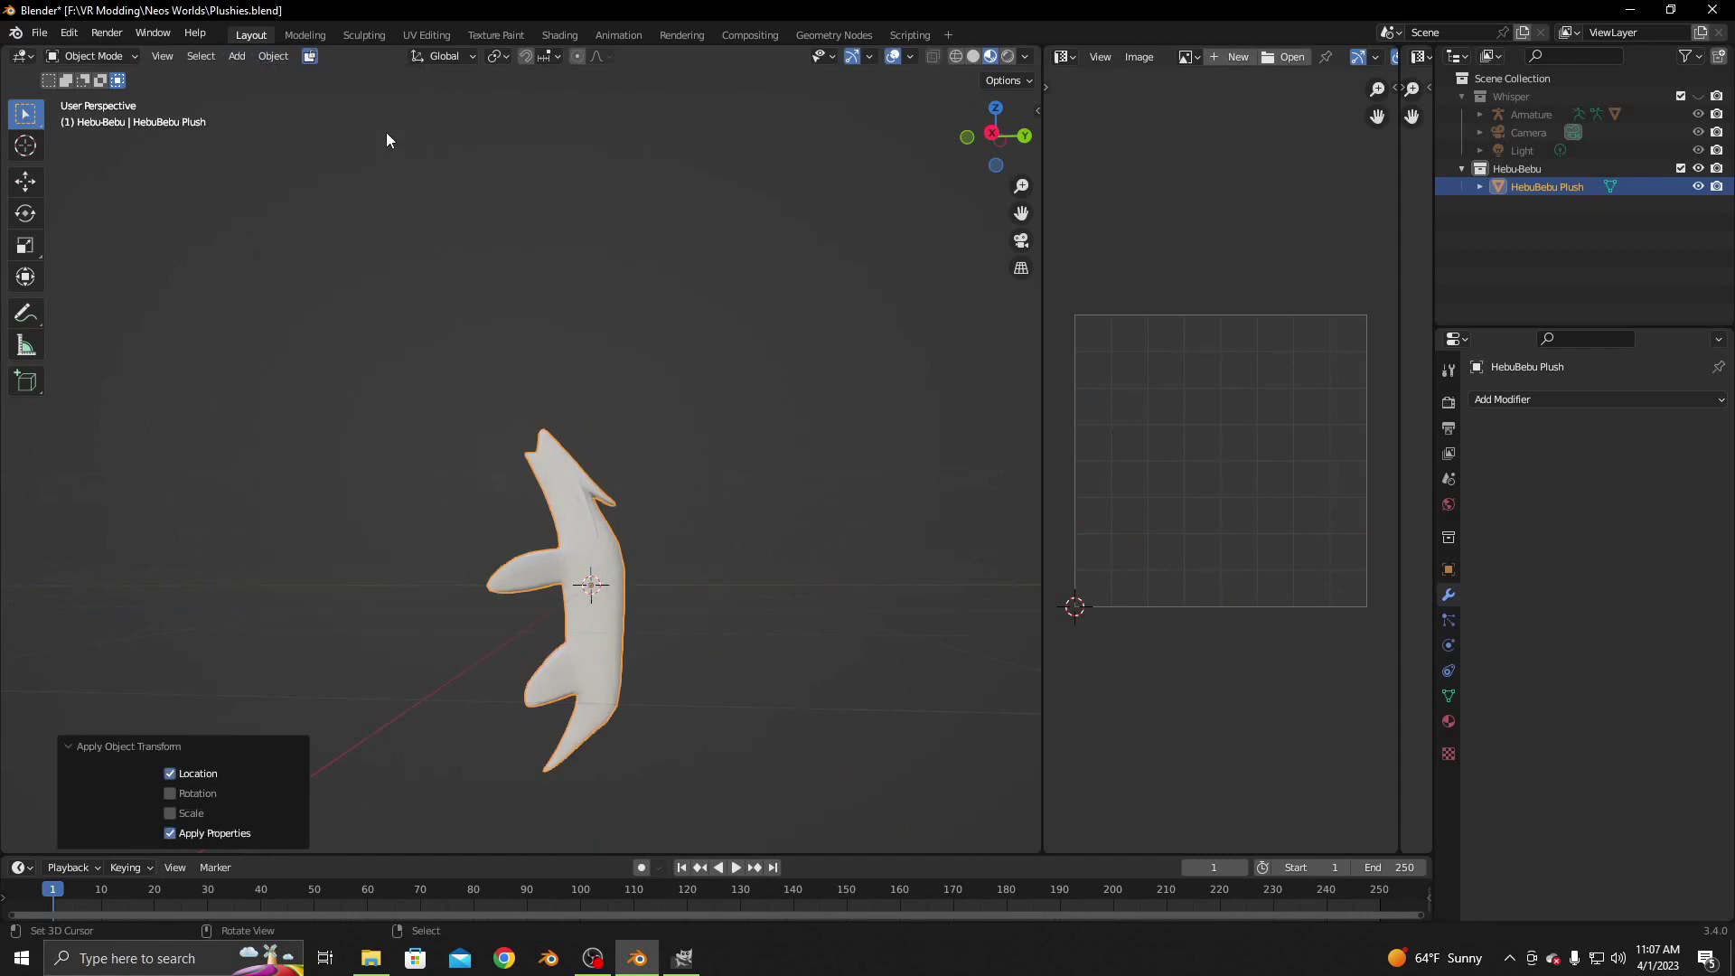
{"action": "scroll", "coordinate": [483, 307], "scroll_direction": "up", "scroll_amount": 3}
{"action": "scroll", "coordinate": [488, 312], "scroll_direction": "up", "scroll_amount": 2}
{"action": "mouse_move", "coordinate": [494, 328]}
{"action": "middle_mouse_down"}
{"action": "mouse_move", "coordinate": [535, 355]}
{"action": "mouse_move", "coordinate": [502, 334]}
{"action": "mouse_move", "coordinate": [464, 346]}
{"action": "middle_mouse_up"}
{"action": "scroll", "coordinate": [535, 355], "scroll_direction": "down", "scroll_amount": 3}
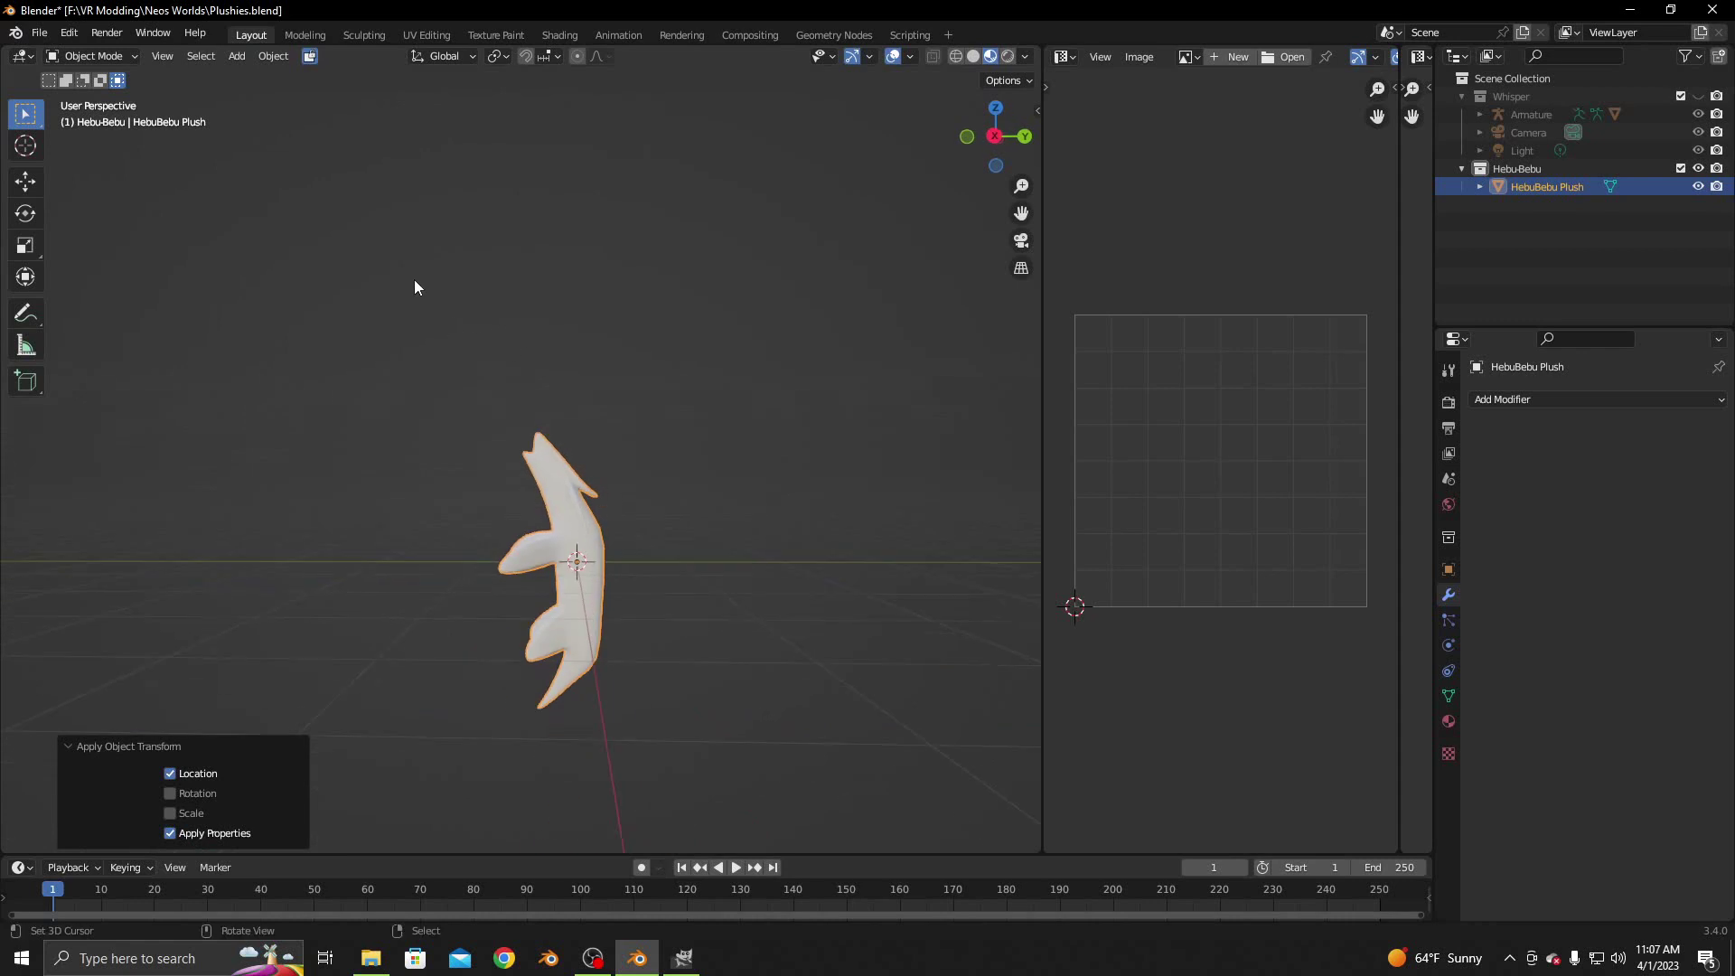
{"action": "left_click", "coordinate": [239, 56]}
{"action": "mouse_move", "coordinate": [264, 95]}
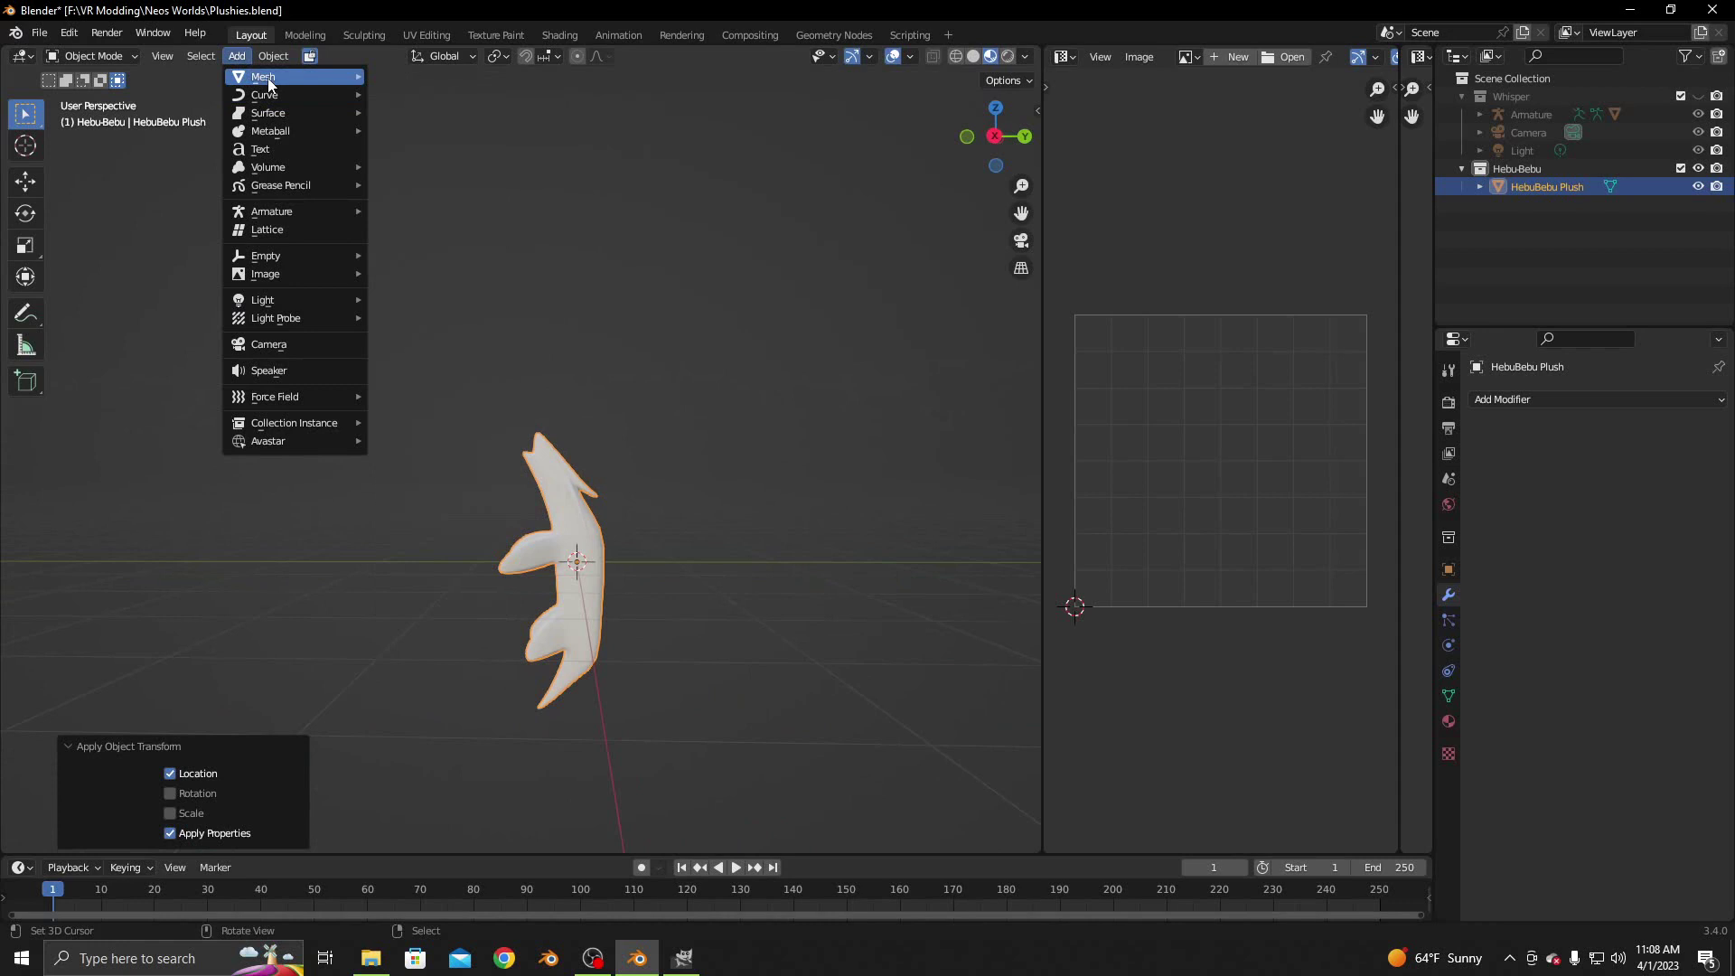
Add a 6-segment UV sphere and rename it Eyes
{"action": "left_click", "coordinate": [404, 132]}
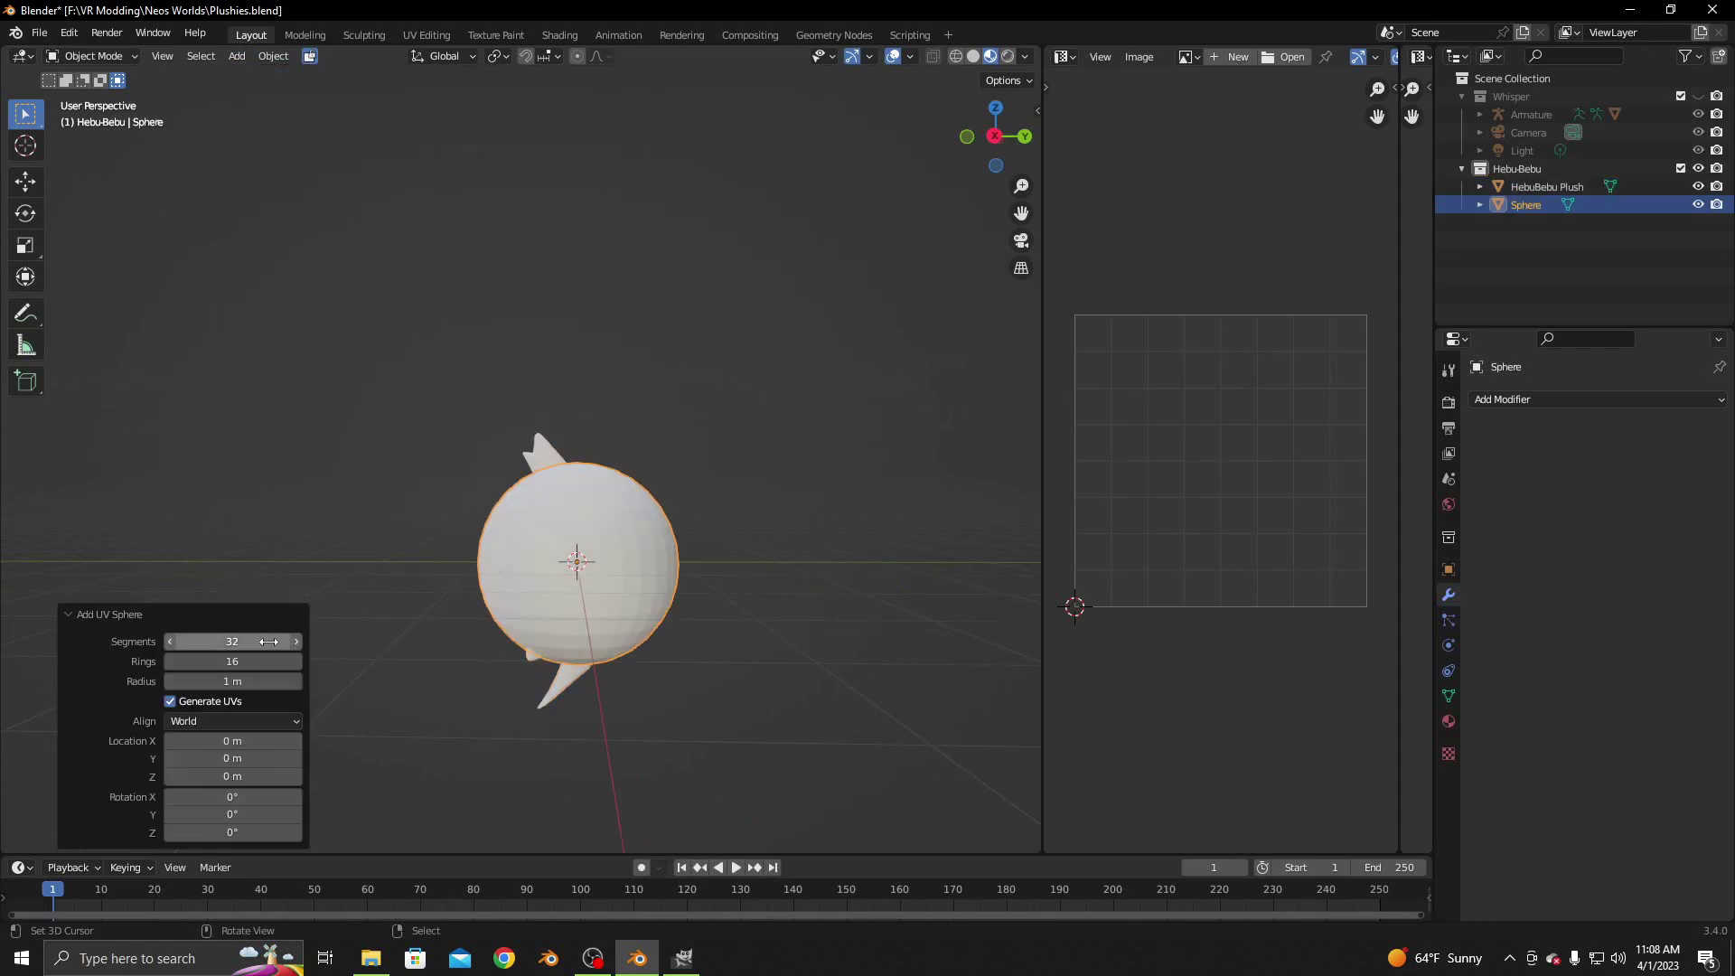
{"action": "mouse_move", "coordinate": [268, 640]}
{"action": "left_mouse_down"}
{"action": "mouse_move", "coordinate": [181, 640]}
{"action": "mouse_move", "coordinate": [181, 661]}
{"action": "left_mouse_up"}
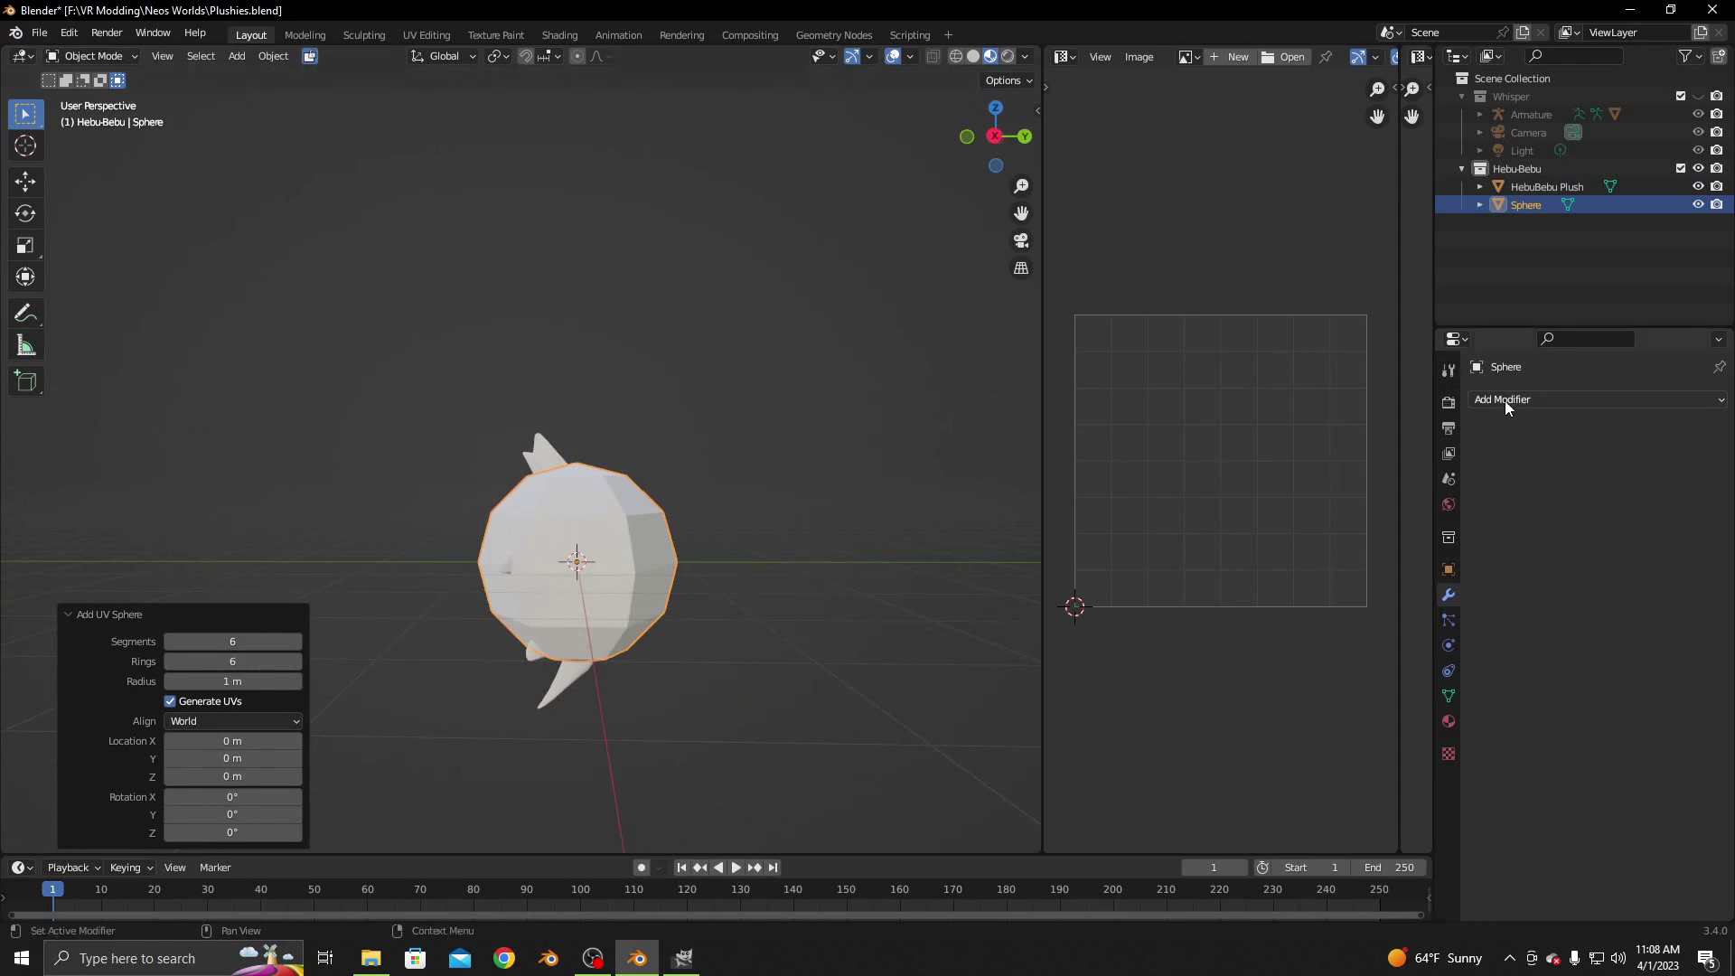
{"action": "key", "text": "ctrl+shift+Tab"}
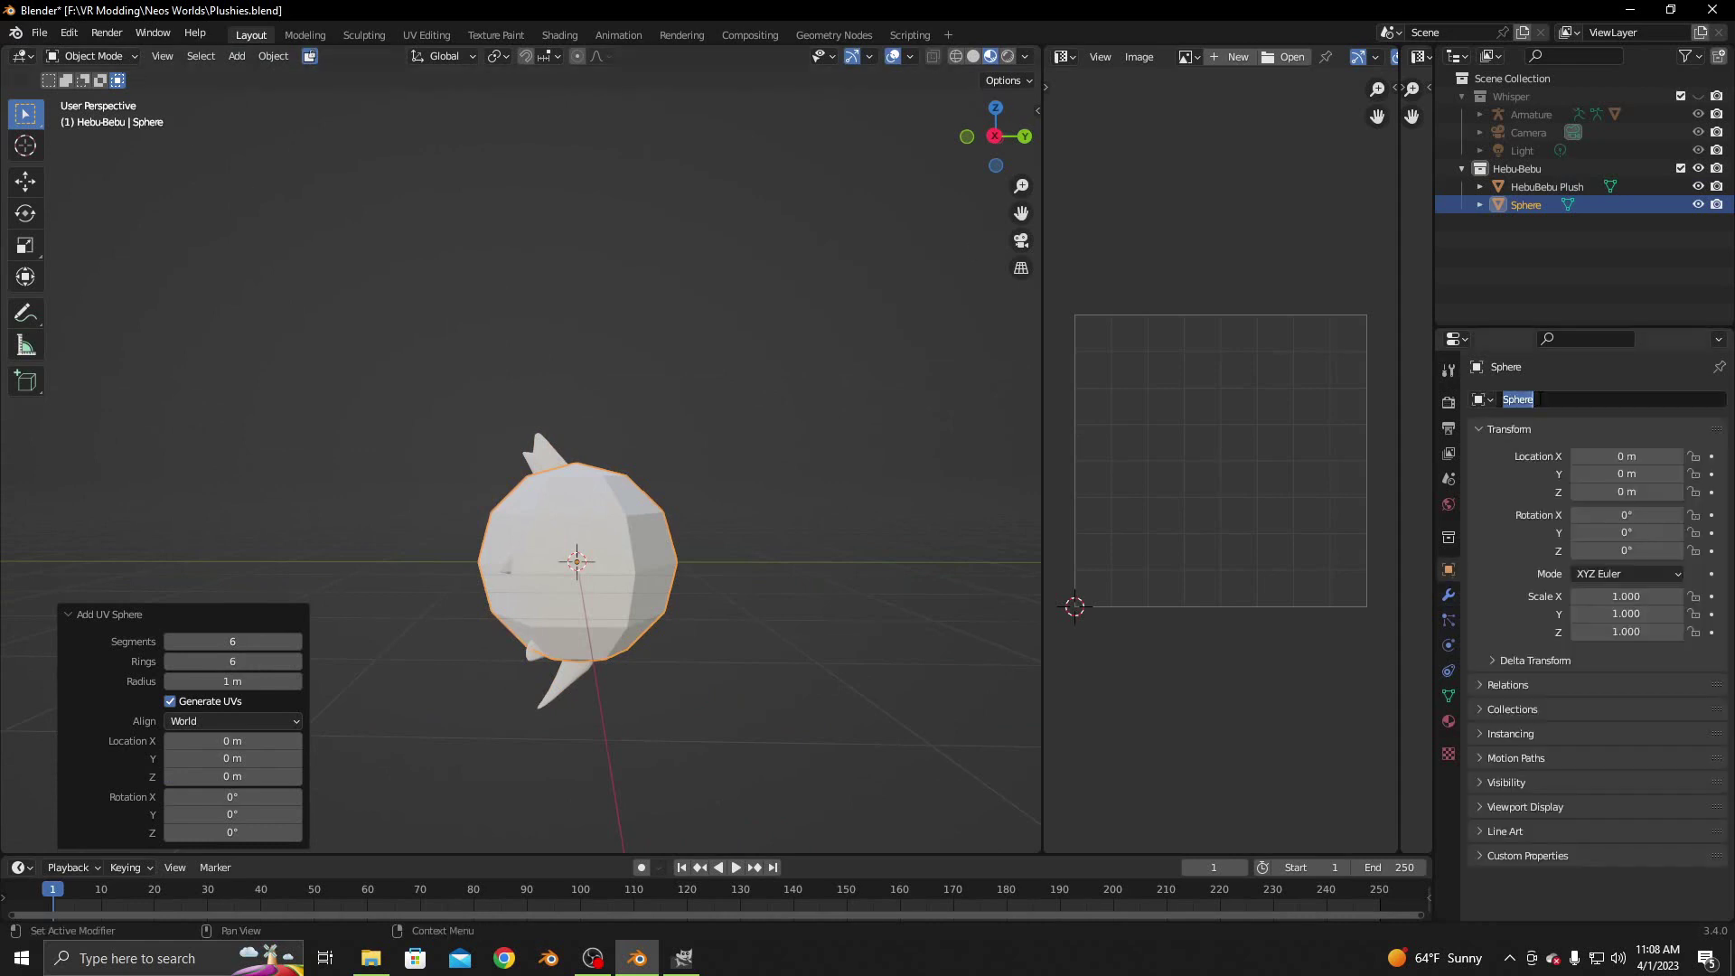
{"action": "type", "text": "Eyes"}
{"action": "key", "text": "Return"}
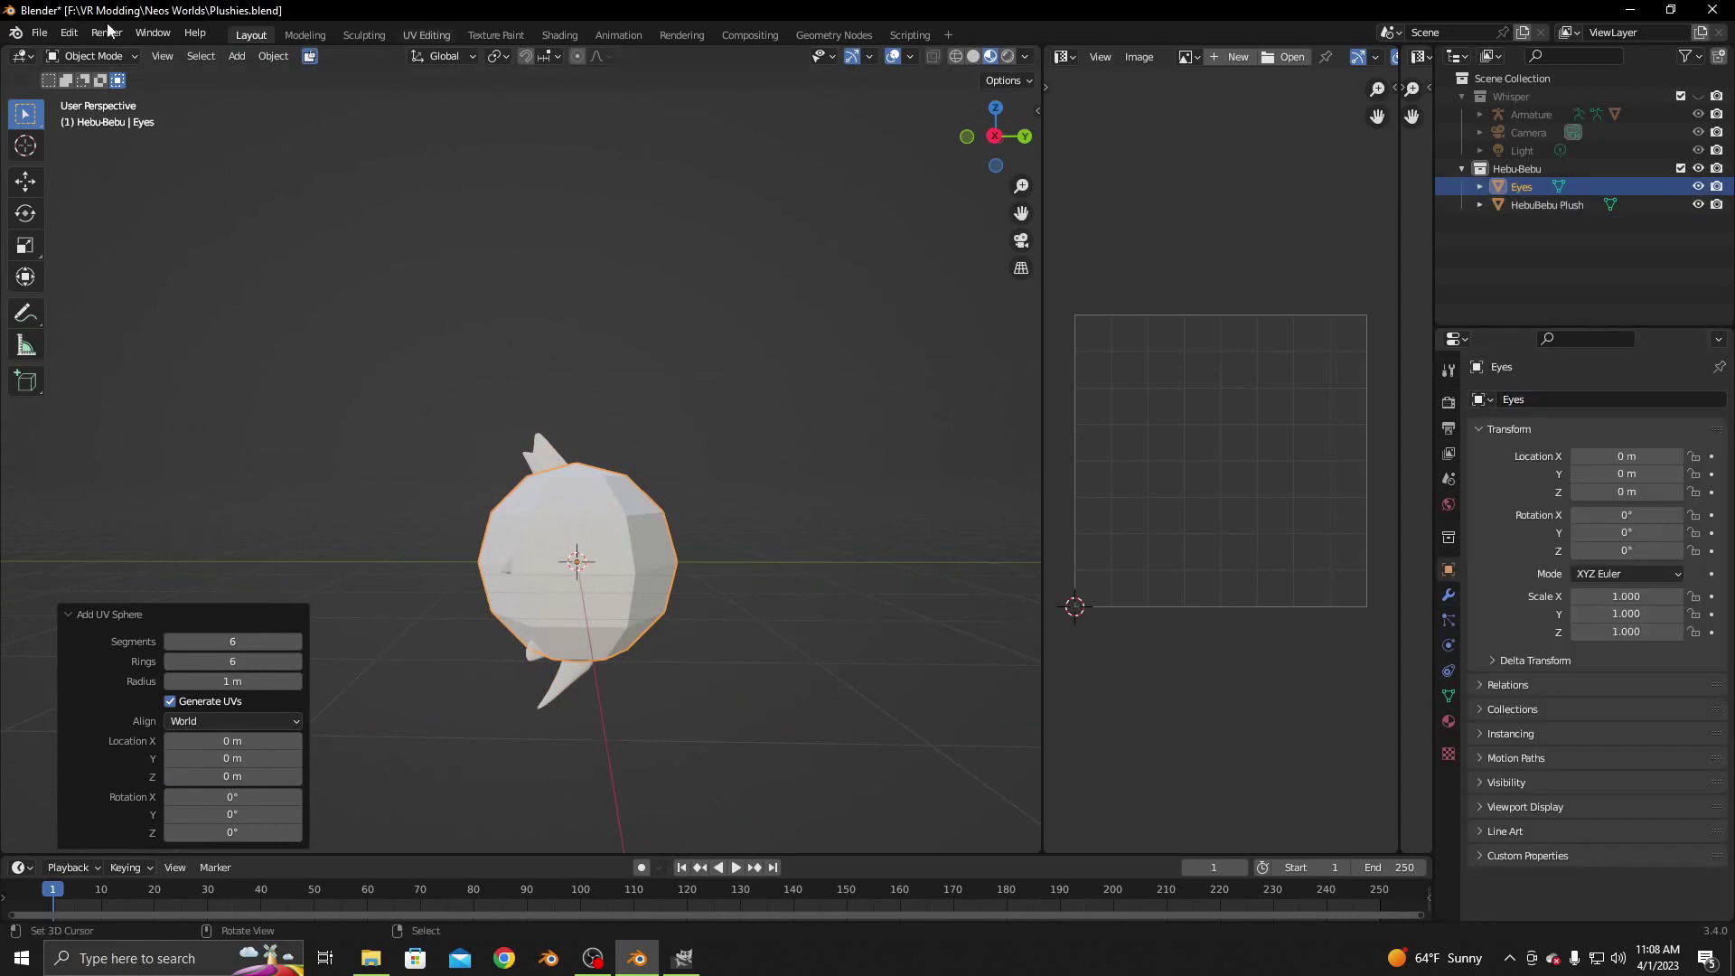
In Edit Mode, shrink the Eyes UVs and place them in the UV square's top-right corner
{"action": "left_click", "coordinate": [91, 56]}
{"action": "left_click", "coordinate": [86, 96]}
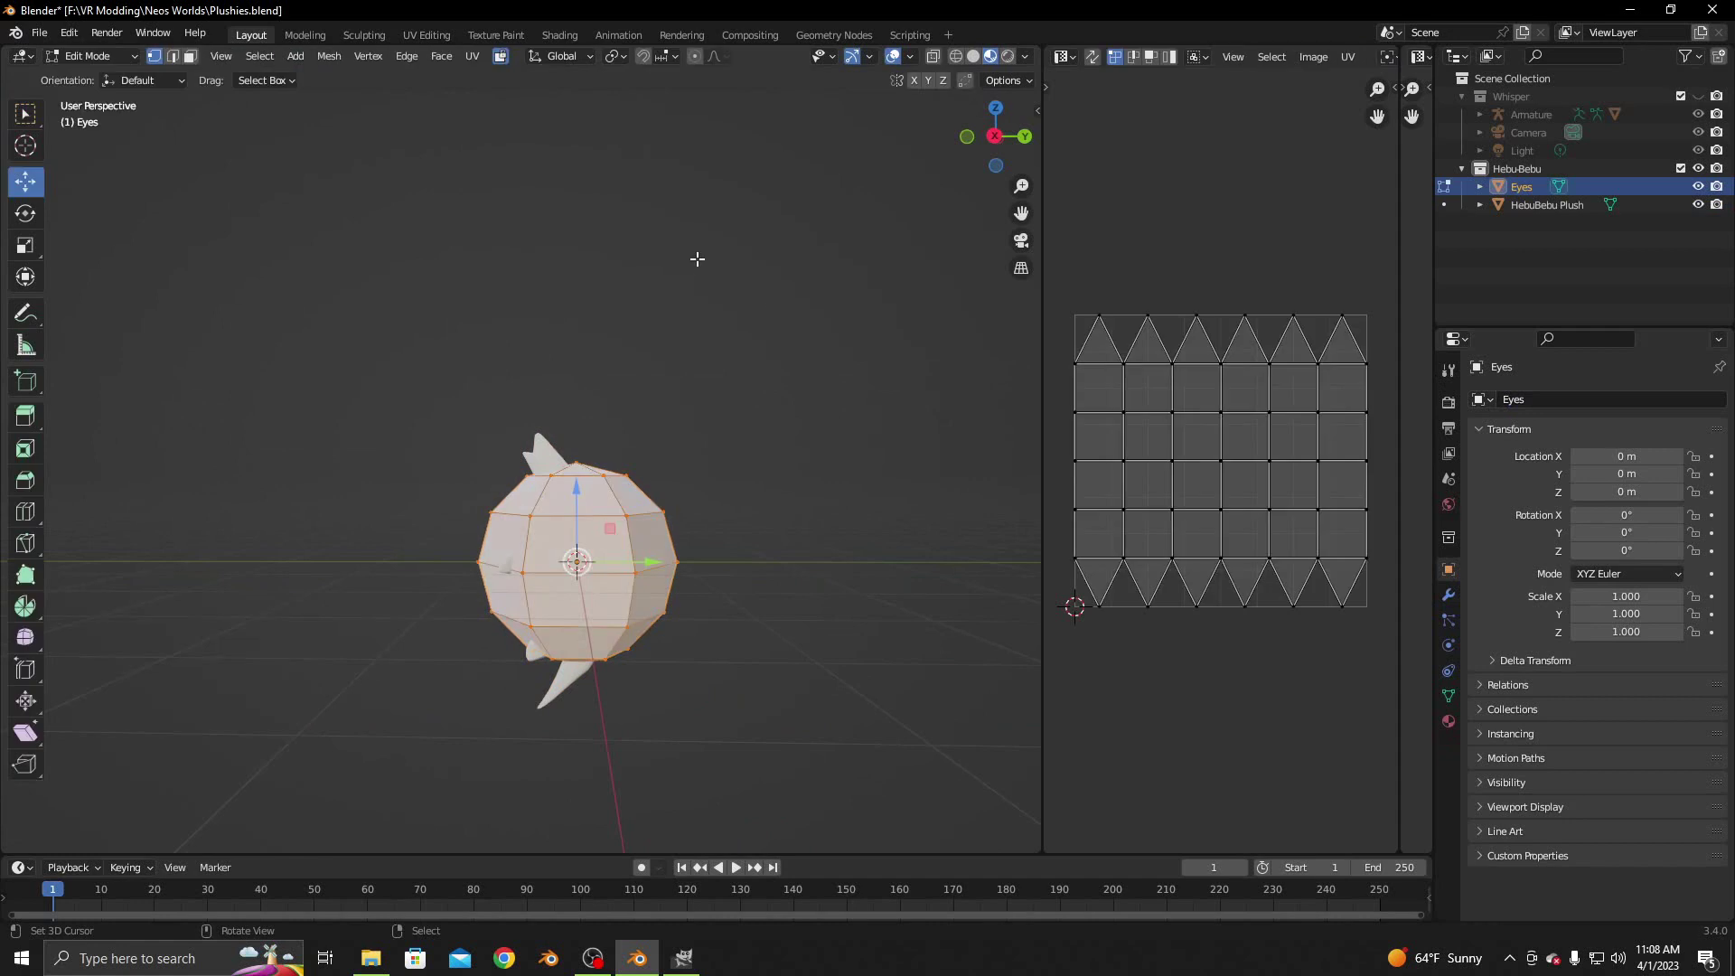
{"action": "key", "text": "a"}
{"action": "key", "text": "s"}
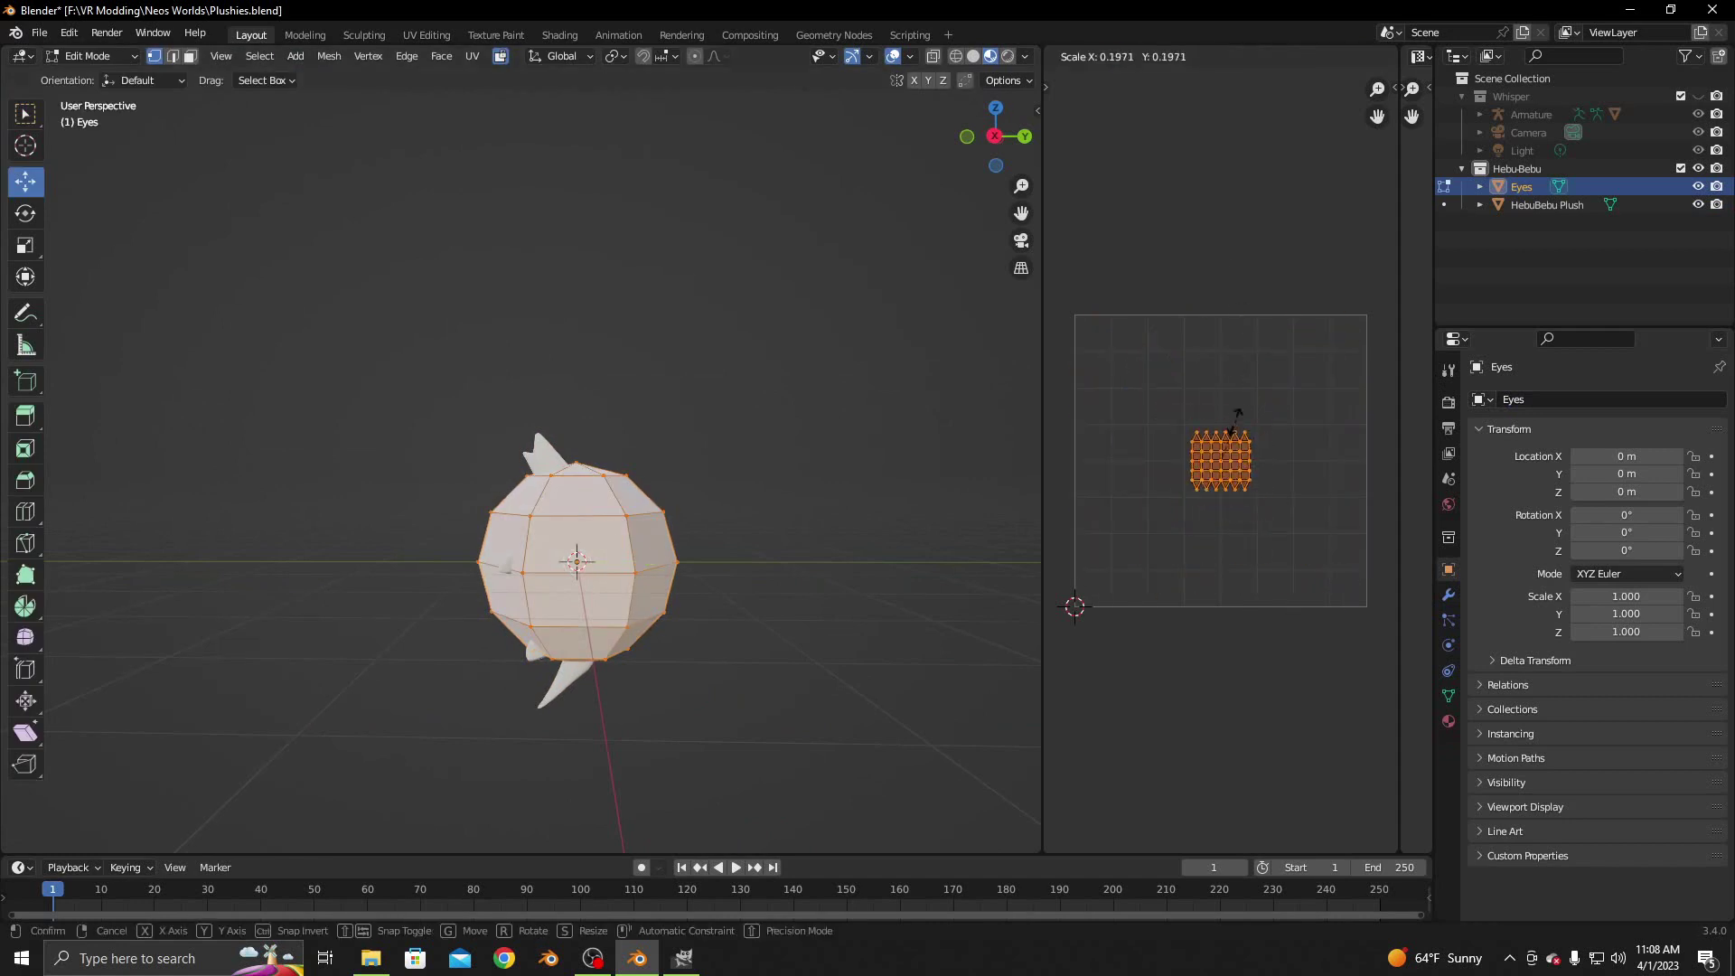
{"action": "left_click", "coordinate": [1230, 428]}
{"action": "key", "text": "g"}
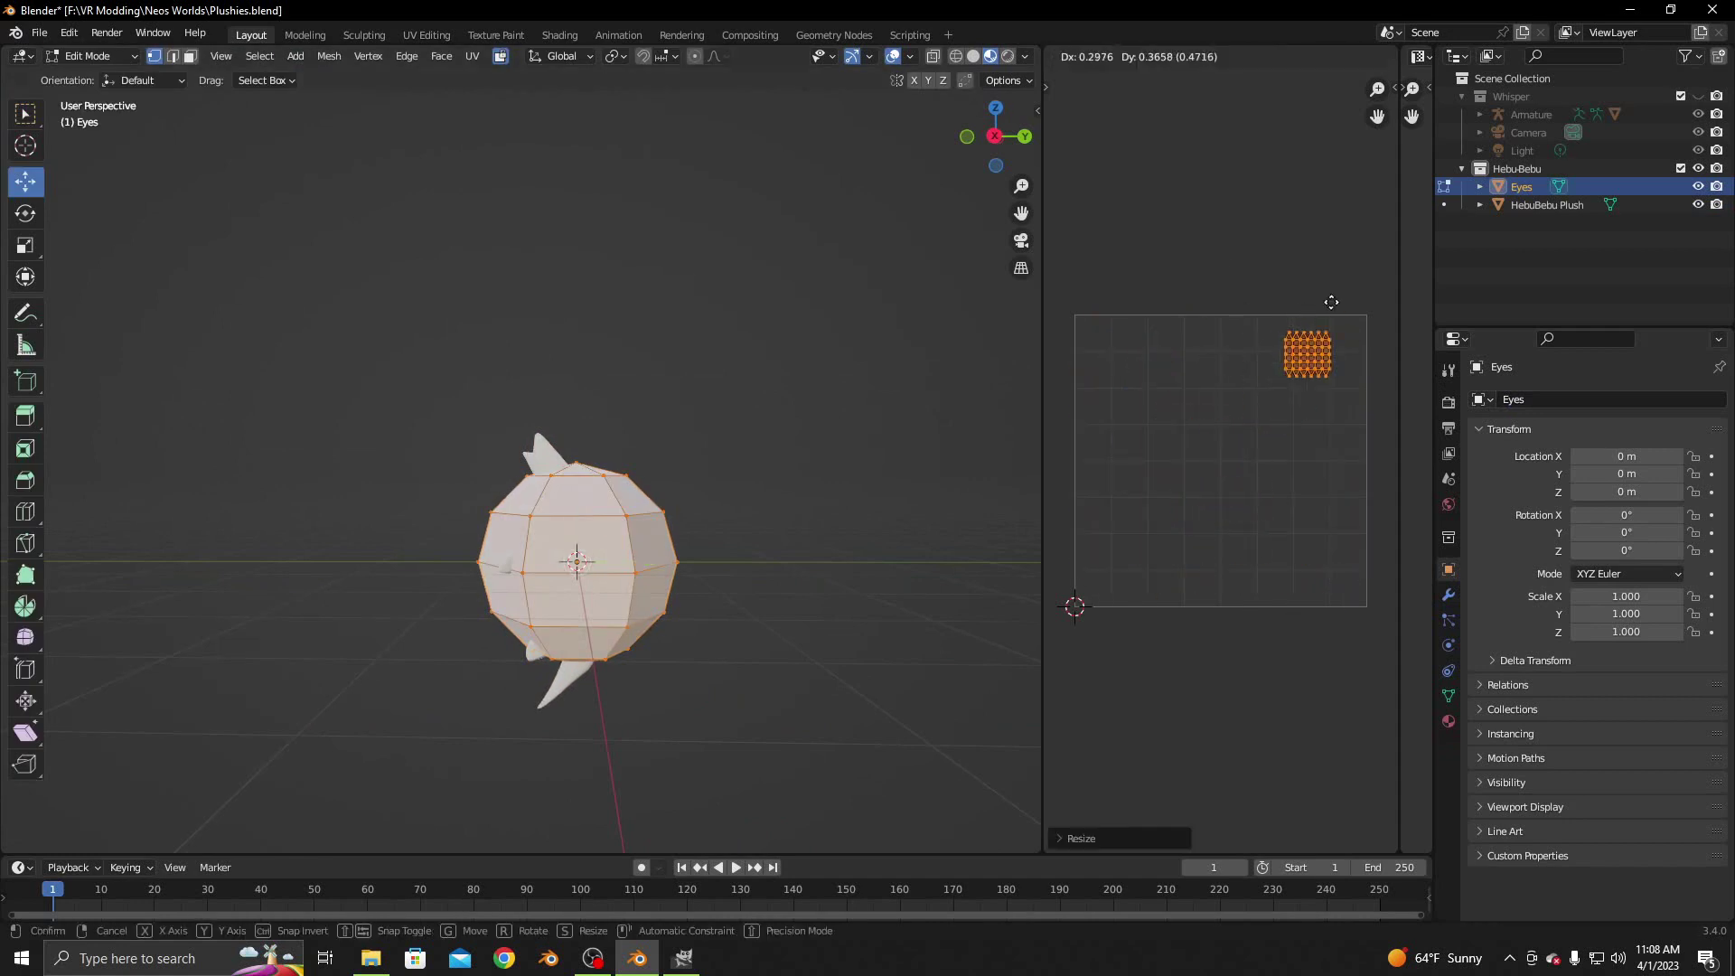
{"action": "left_click", "coordinate": [1354, 299]}
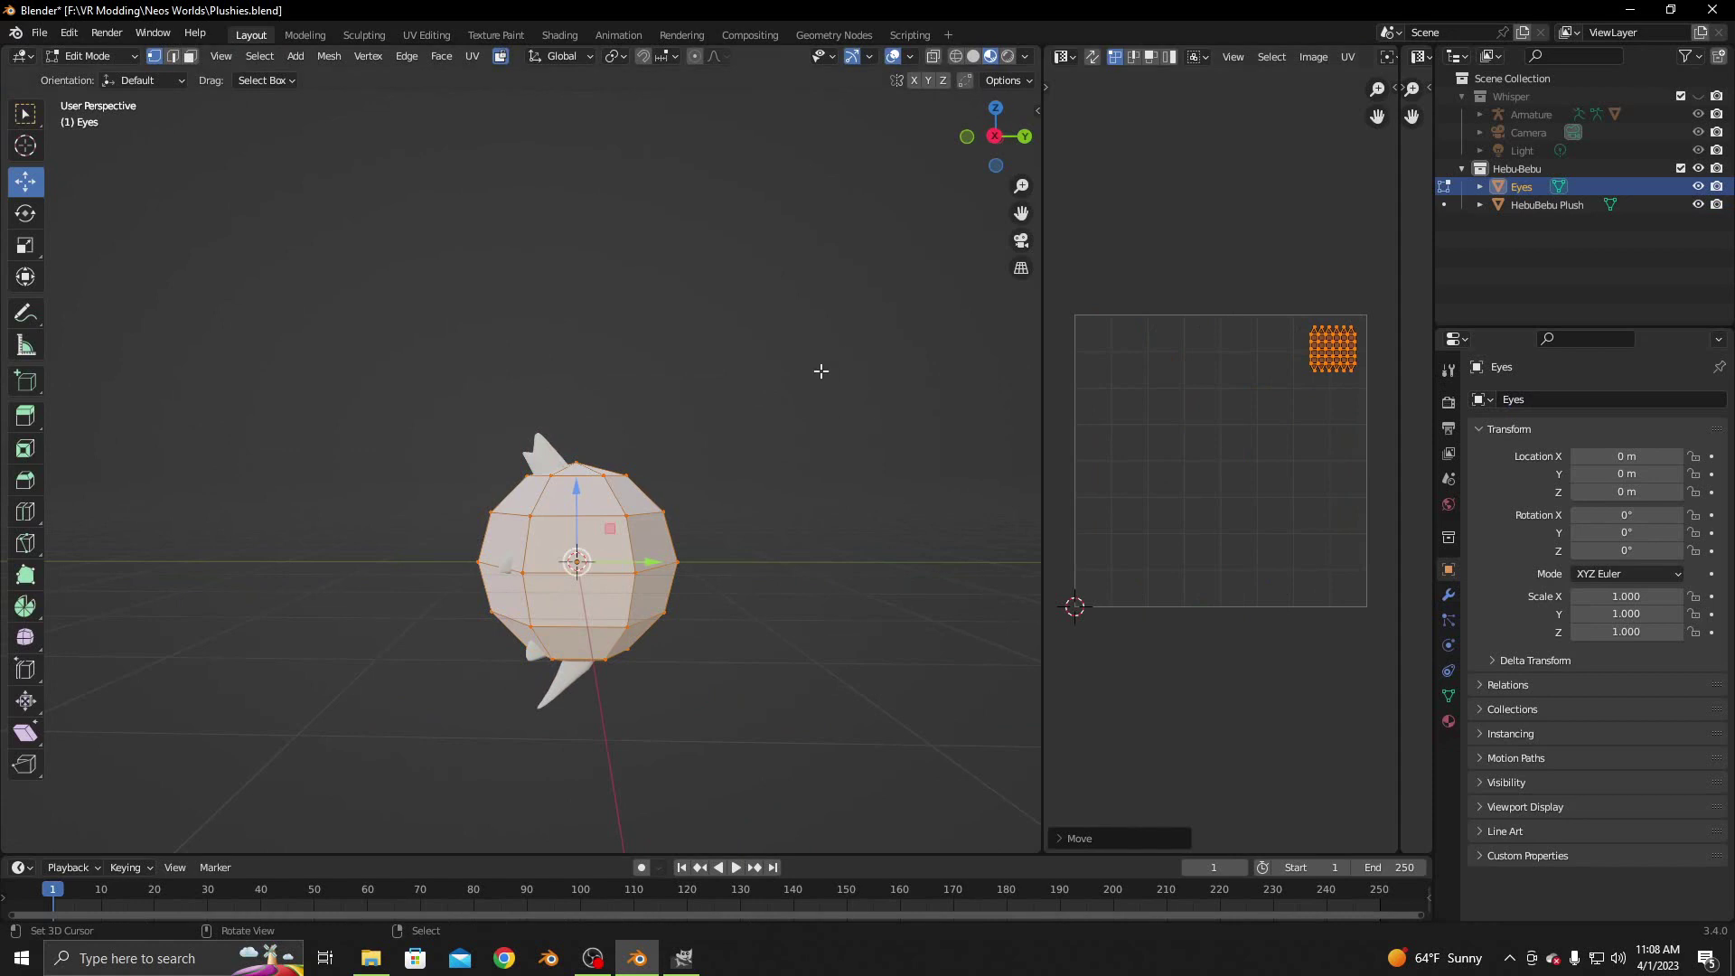
Shrink the Eyes mesh and move it up, along Y and along X onto the plush's head
{"action": "key", "text": "s"}
{"action": "left_click", "coordinate": [592, 533]}
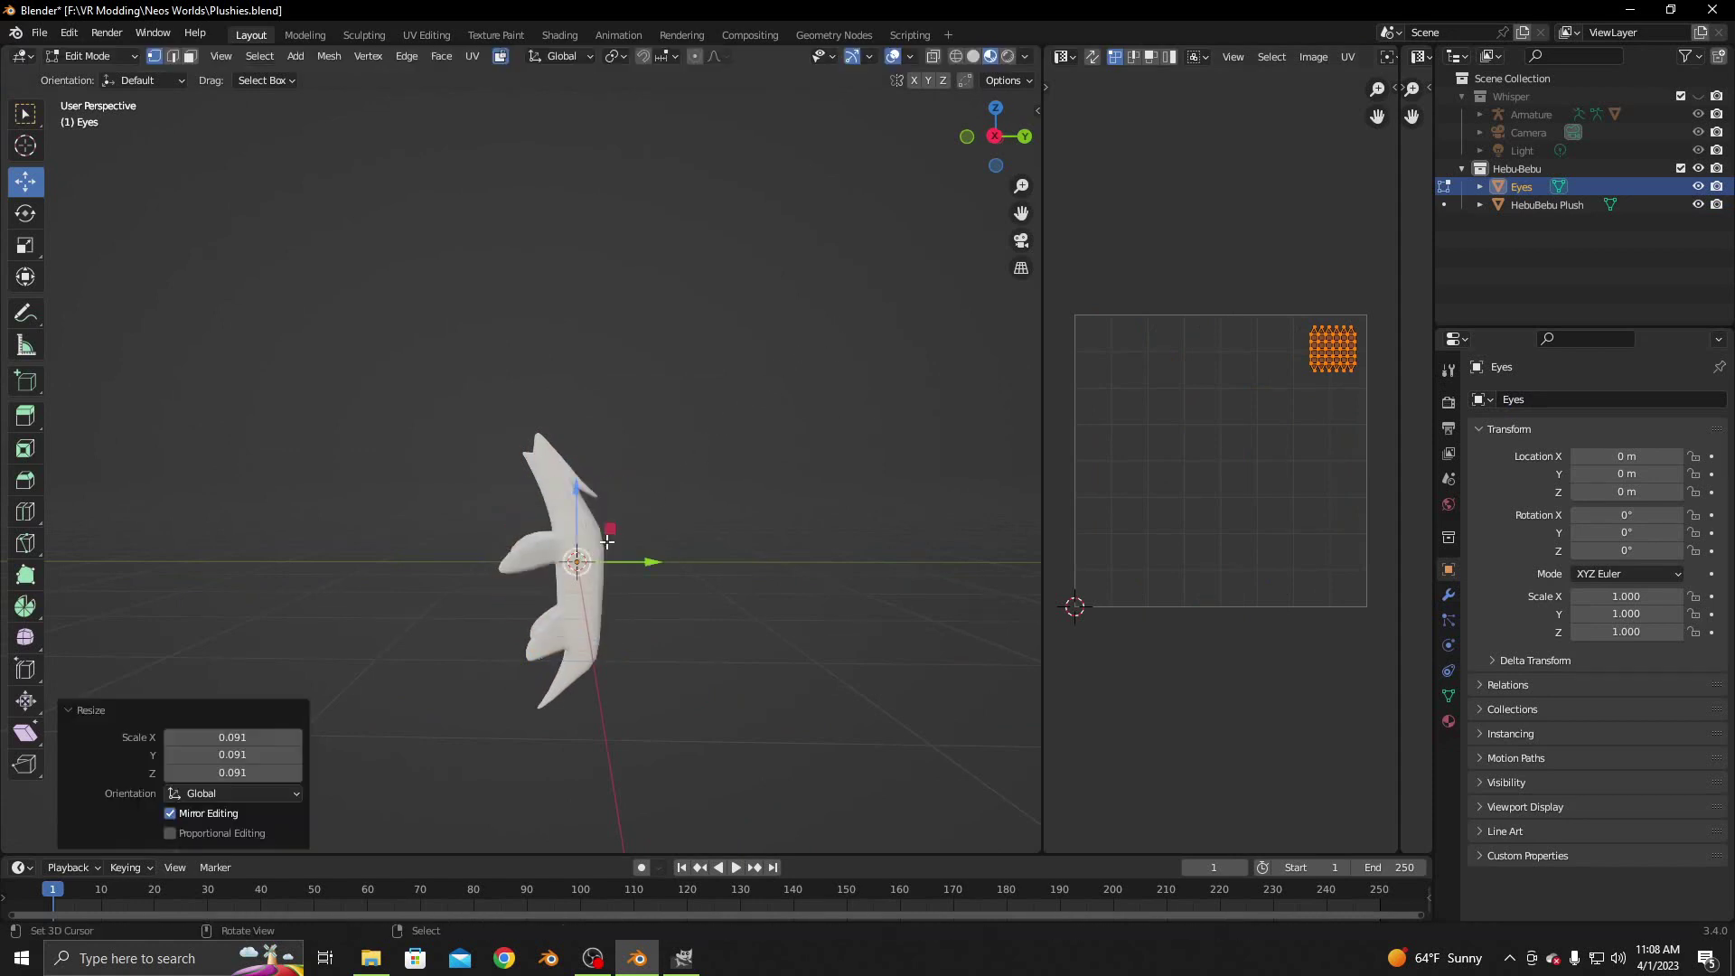
{"action": "key", "text": "g"}
{"action": "key", "text": "z"}
{"action": "left_click", "coordinate": [571, 461]}
{"action": "left_click_drag", "start_coordinate": [641, 448], "coordinate": [618, 456]}
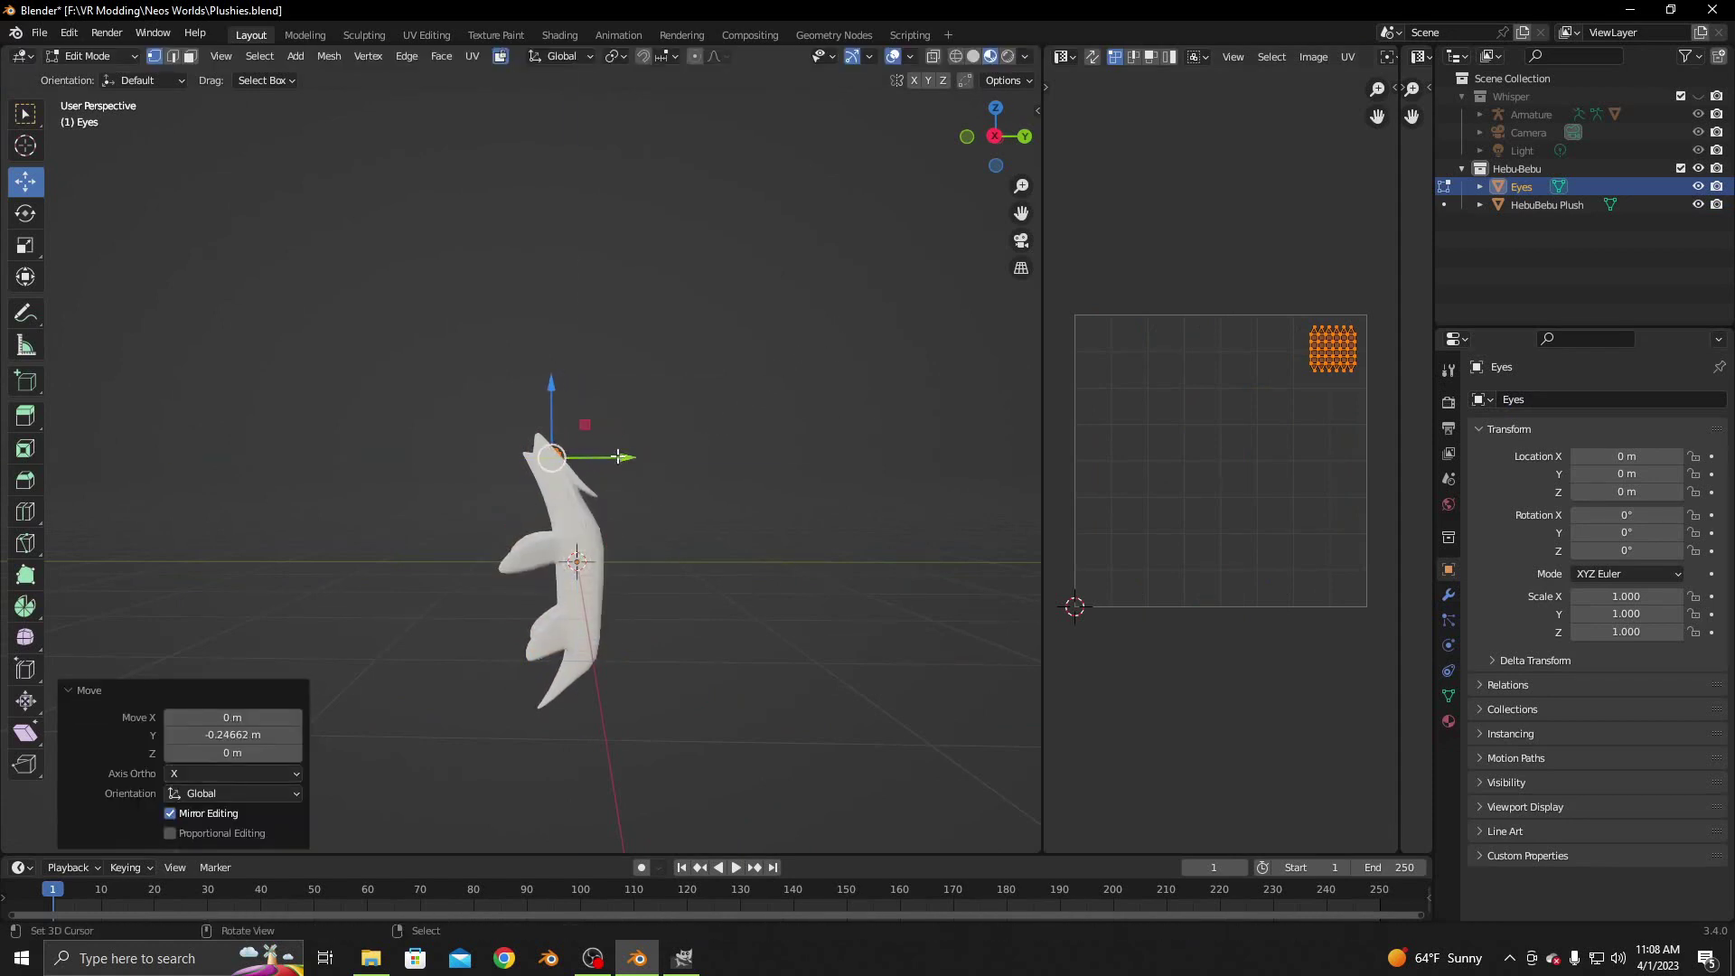
{"action": "key", "text": "KP_Decimal"}
{"action": "scroll", "coordinate": [646, 416], "scroll_direction": "down", "scroll_amount": 2}
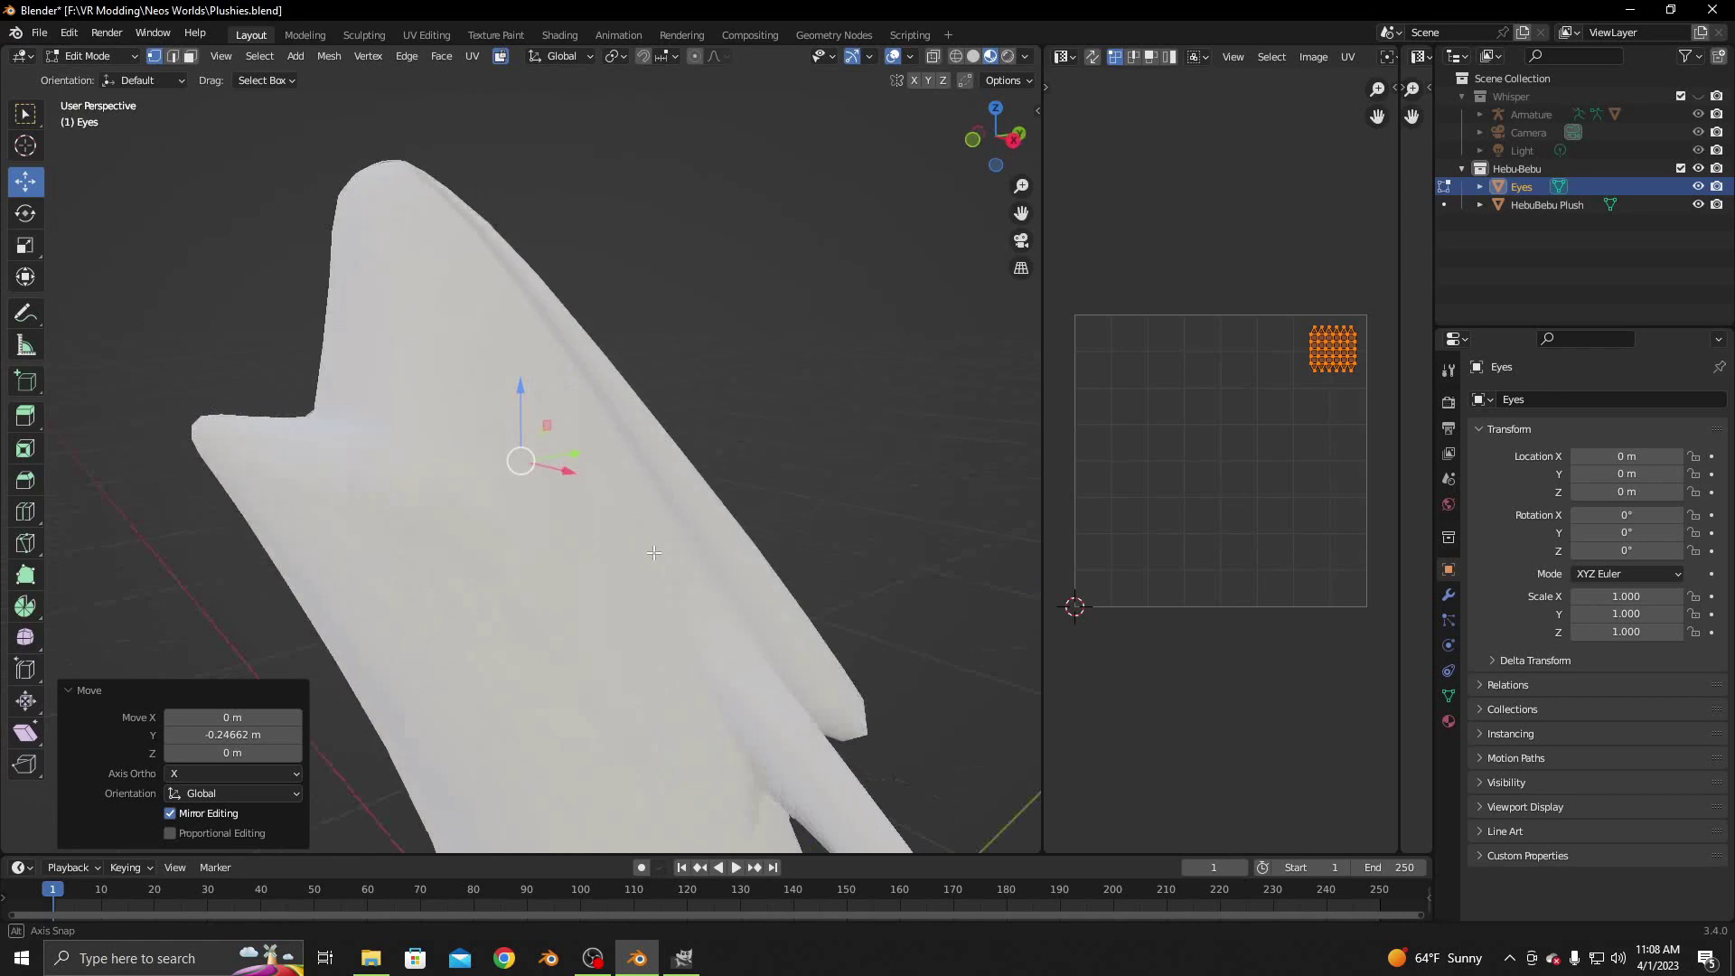
{"action": "middle_click_drag", "start_coordinate": [647, 415], "coordinate": [671, 520]}
{"action": "left_click_drag", "start_coordinate": [587, 471], "coordinate": [669, 478]}
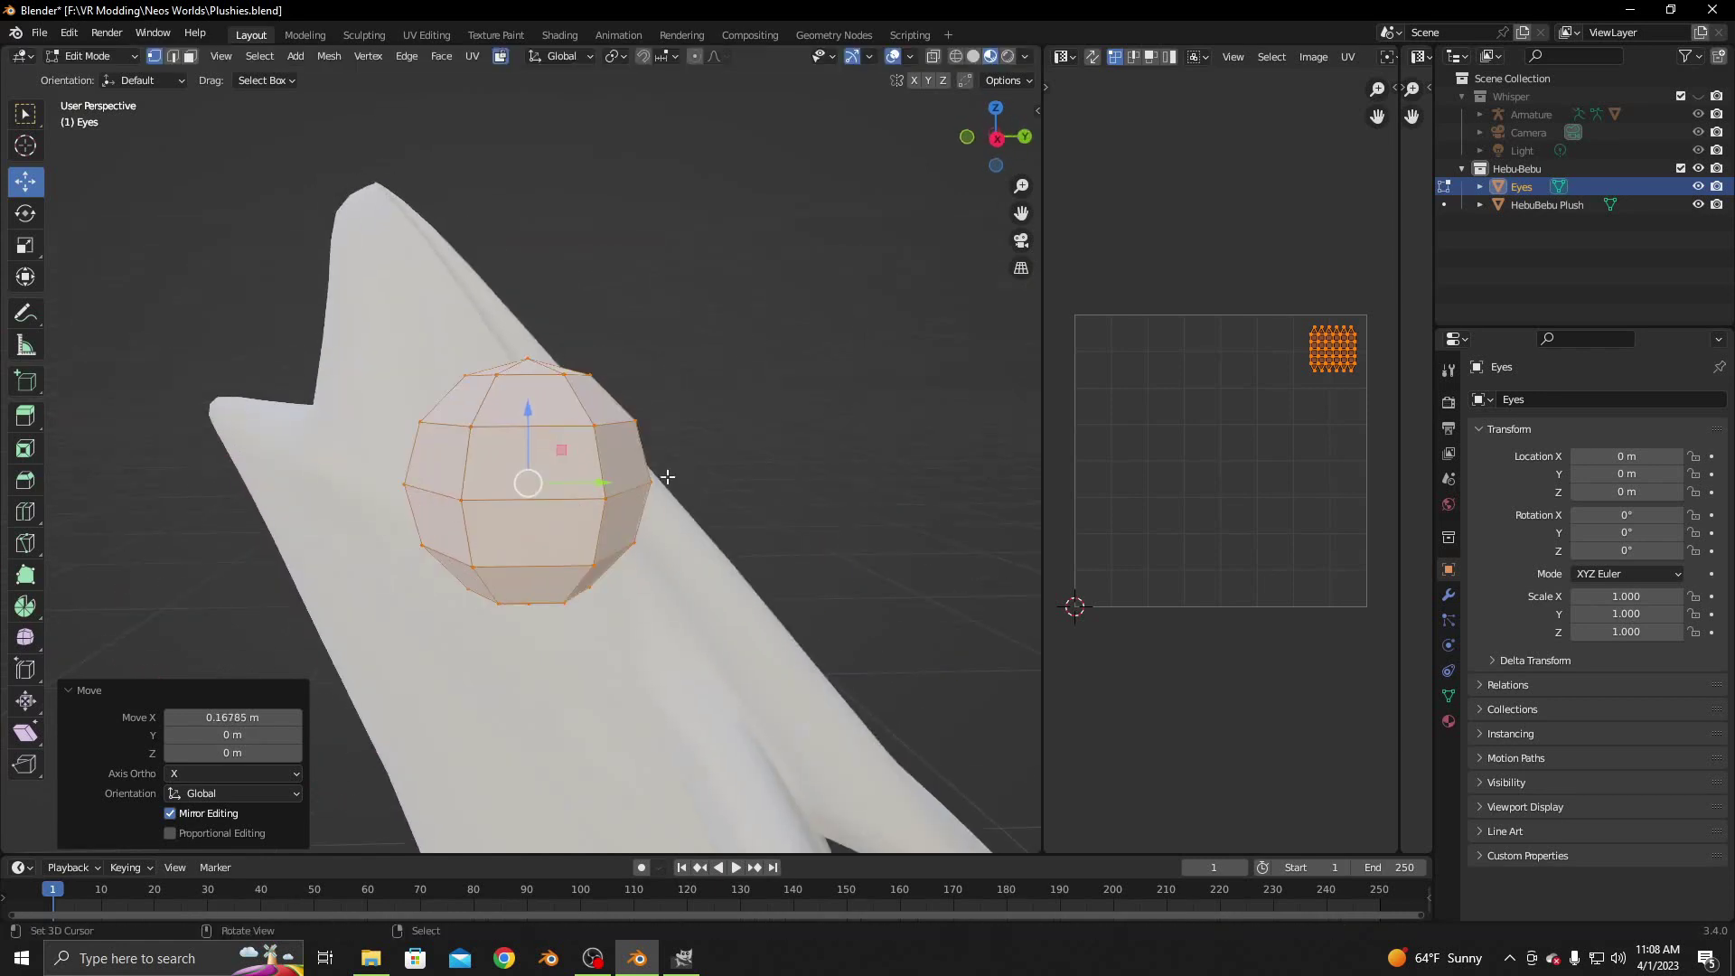
{"action": "middle_click_drag", "start_coordinate": [662, 480], "coordinate": [704, 493]}
{"action": "left_click_drag", "start_coordinate": [757, 477], "coordinate": [794, 485]}
Rotate the eye 90° around Y and rescale it to roughly a quarter size
{"action": "key", "text": "r"}
{"action": "key", "text": "y"}
{"action": "key", "text": "9"}
{"action": "key", "text": "0"}
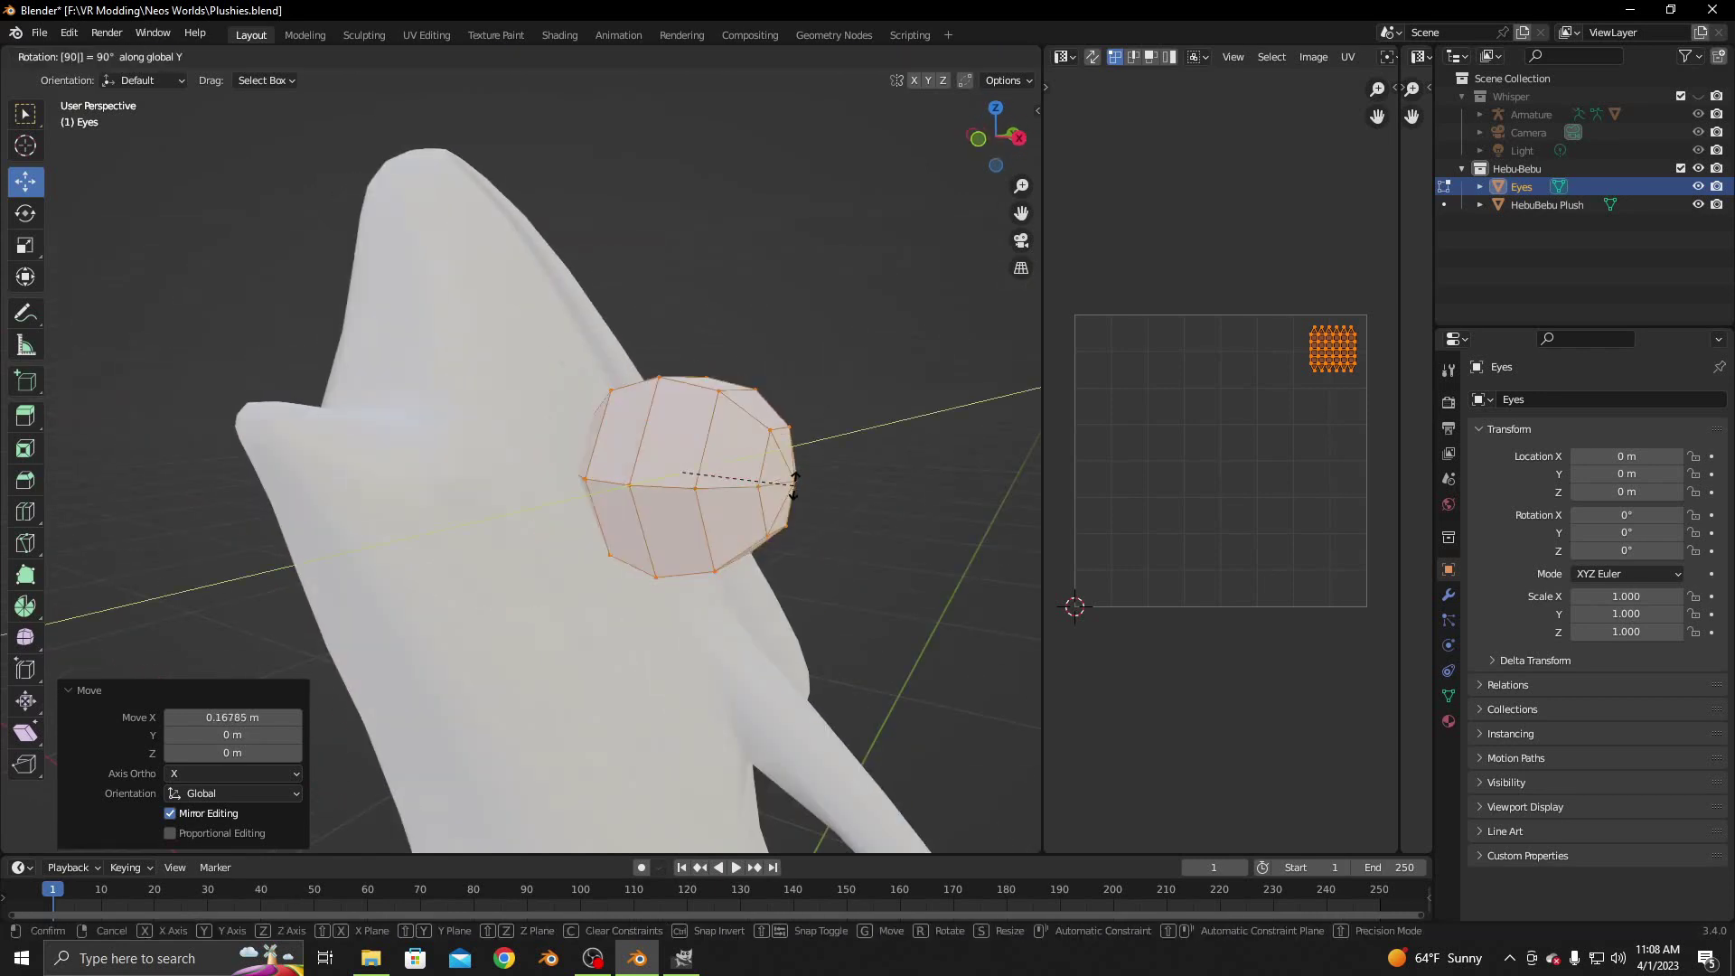
{"action": "key", "text": "Return"}
{"action": "key", "text": "s"}
{"action": "left_click", "coordinate": [716, 434]}
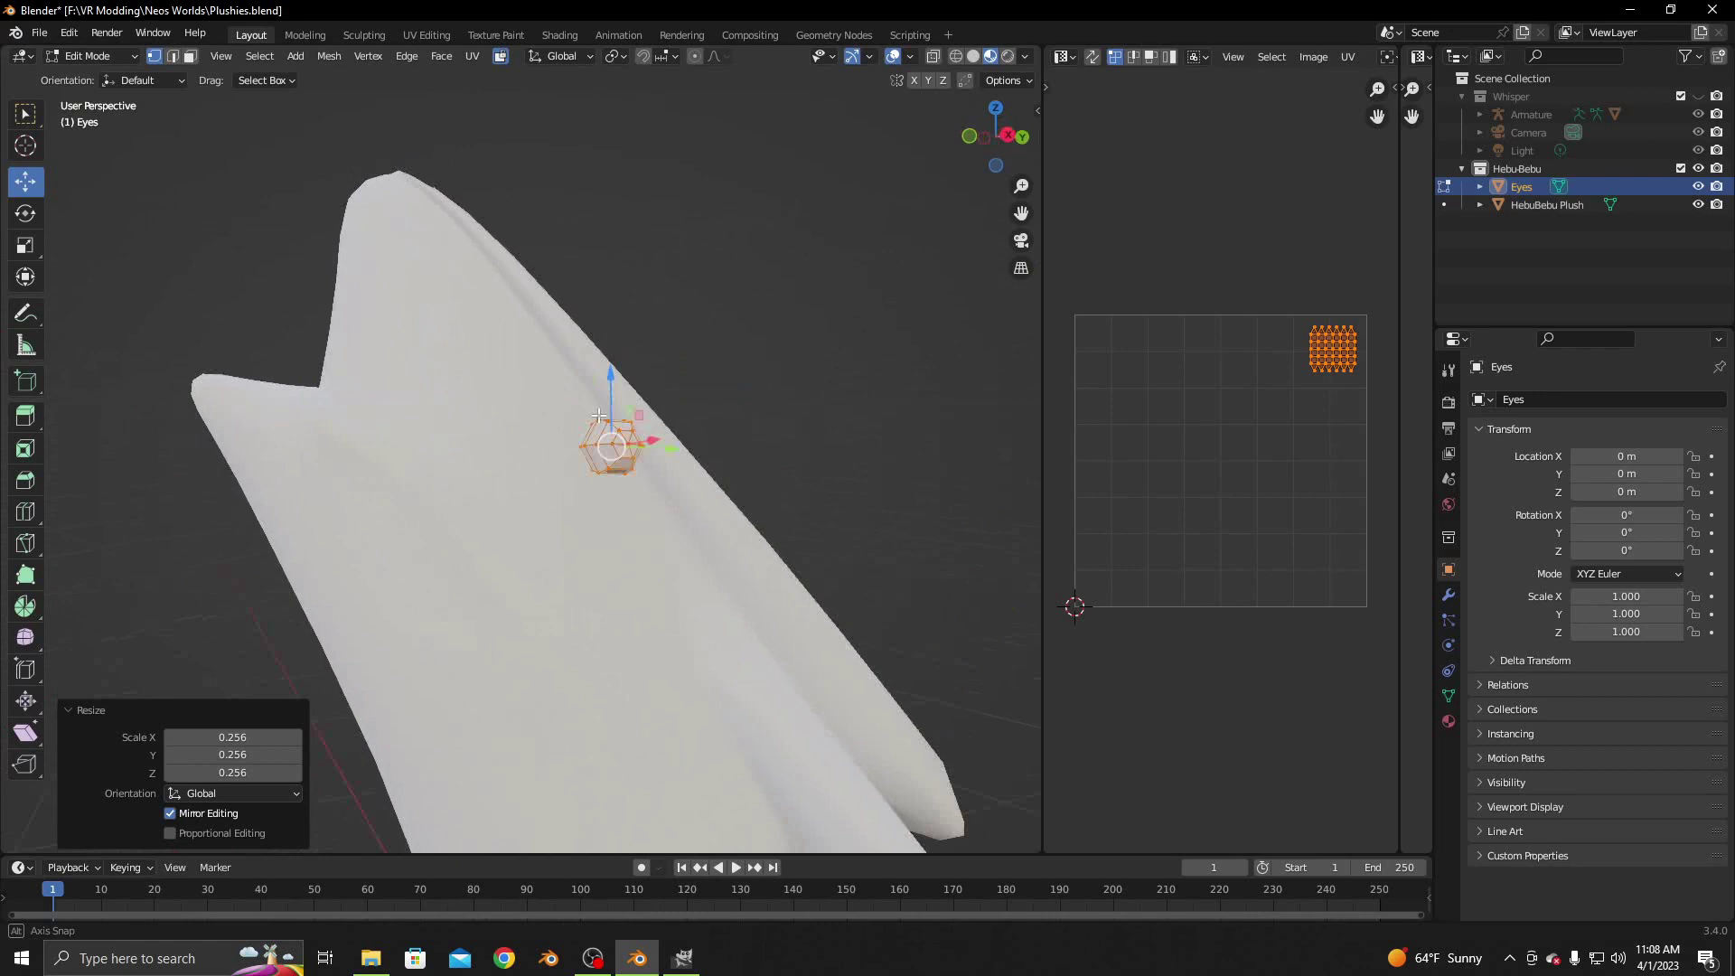
{"action": "middle_click_drag", "start_coordinate": [716, 433], "coordinate": [666, 437]}
{"action": "key", "text": "s"}
{"action": "left_click", "coordinate": [791, 445]}
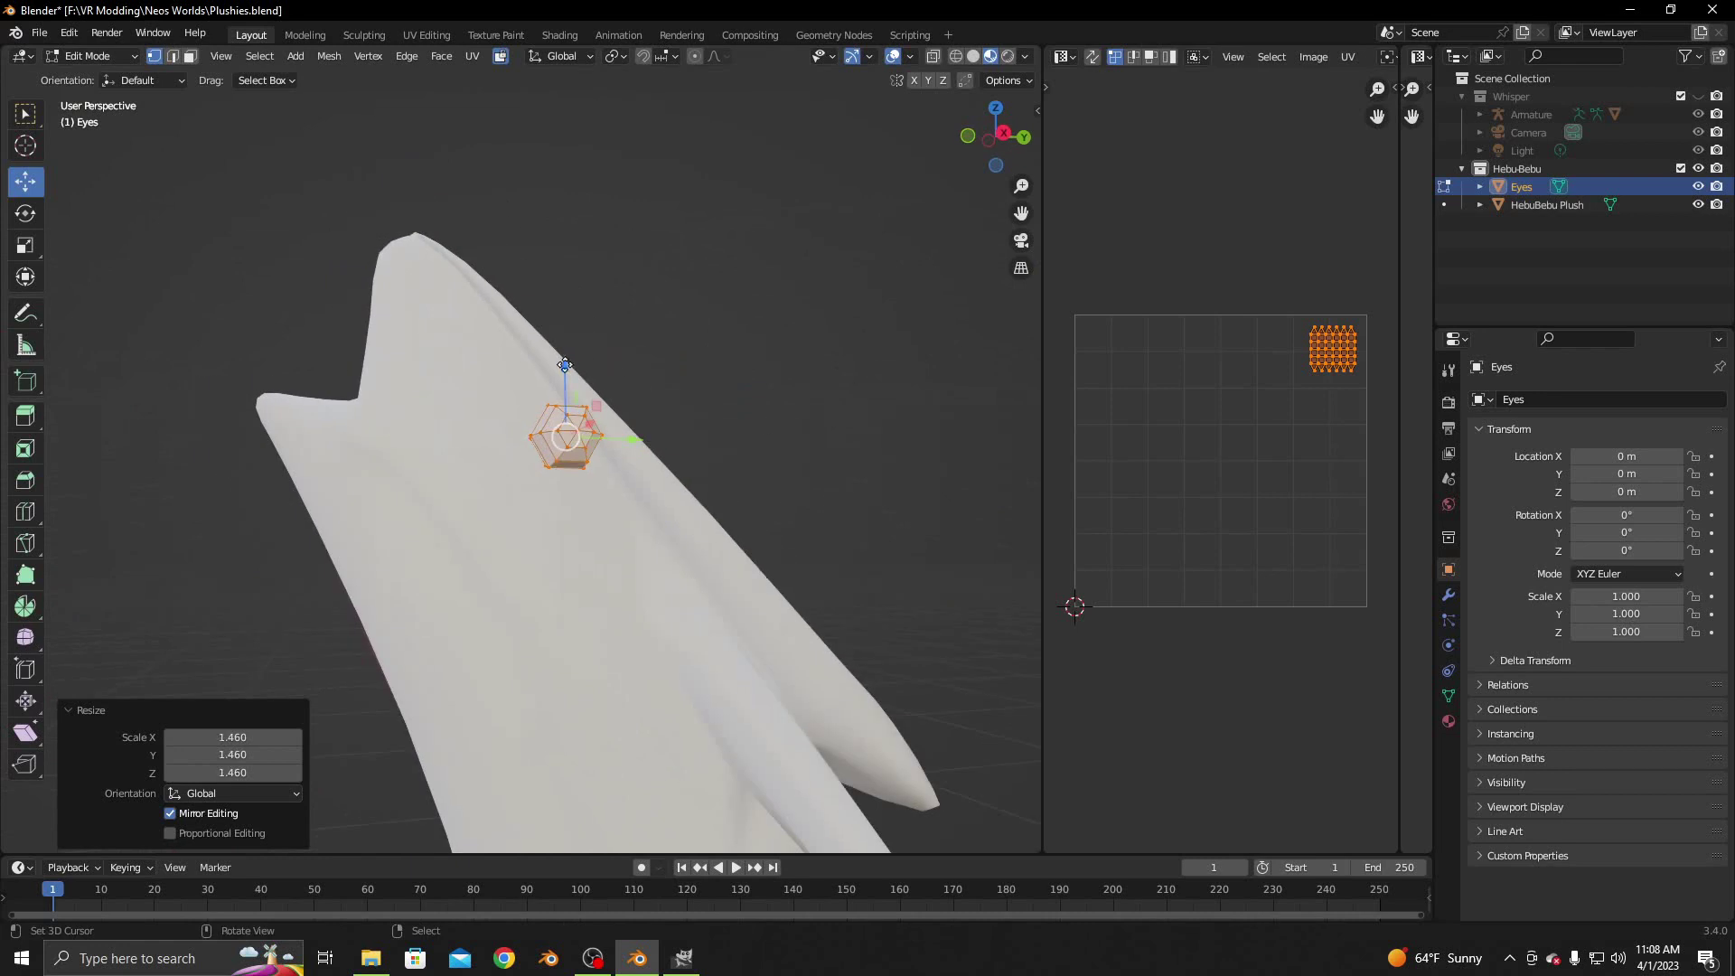
Position the eye along Y and X on the head and tilt it about 11 degrees
{"action": "key", "text": "g"}
{"action": "key", "text": "y"}
{"action": "left_click", "coordinate": [600, 515]}
{"action": "middle_click_drag", "start_coordinate": [600, 515], "coordinate": [793, 695]}
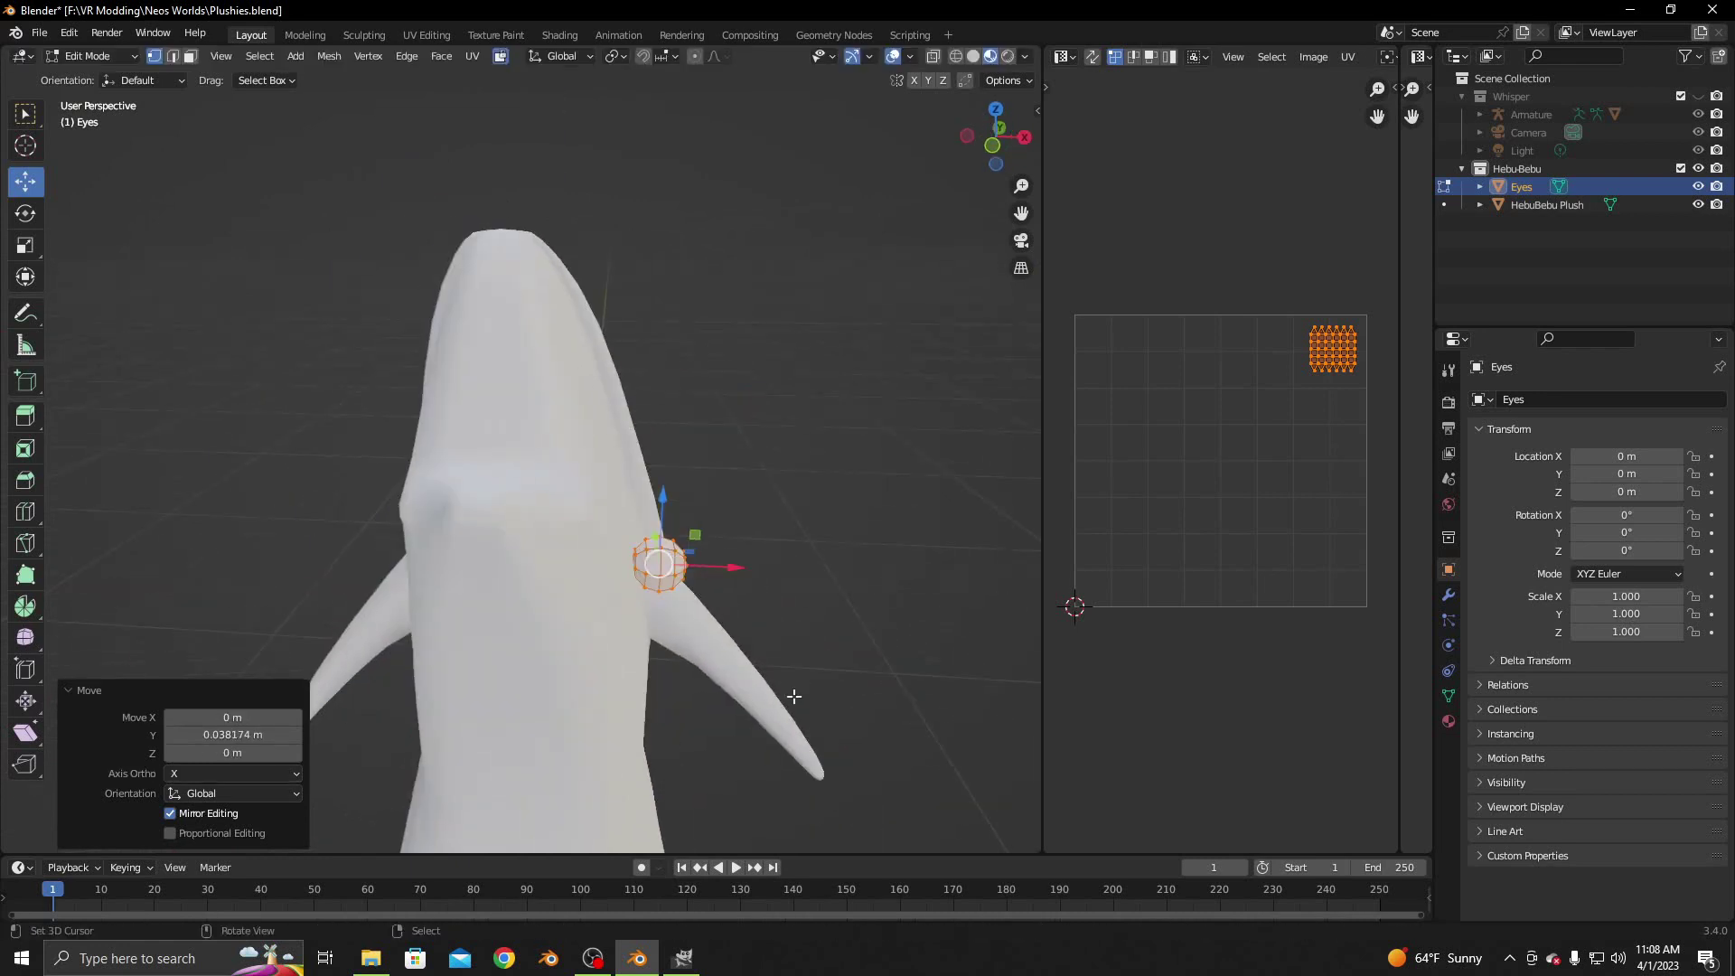
{"action": "key", "text": "g"}
{"action": "key", "text": "x"}
{"action": "left_click", "coordinate": [646, 565]}
{"action": "mouse_move", "coordinate": [646, 564]}
{"action": "middle_mouse_down"}
{"action": "mouse_move", "coordinate": [504, 496]}
{"action": "mouse_move", "coordinate": [749, 512]}
{"action": "middle_mouse_up"}
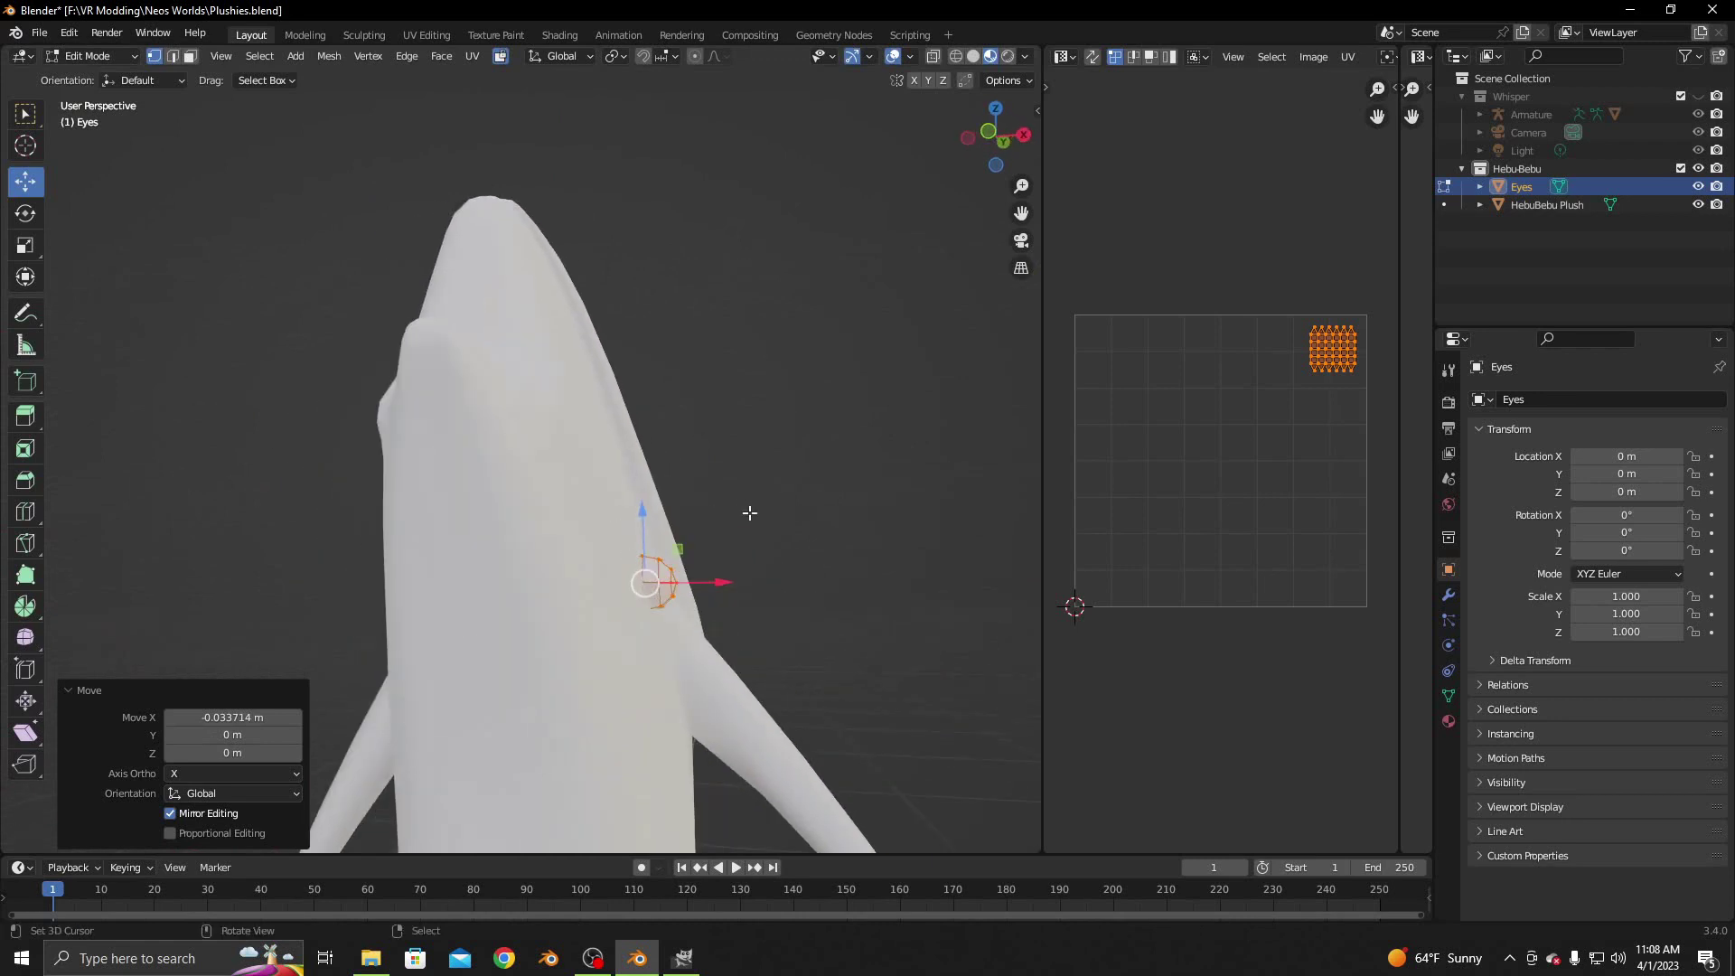
{"action": "key", "text": "r"}
{"action": "left_click", "coordinate": [733, 478]}
{"action": "middle_click_drag", "start_coordinate": [738, 576], "coordinate": [650, 575]}
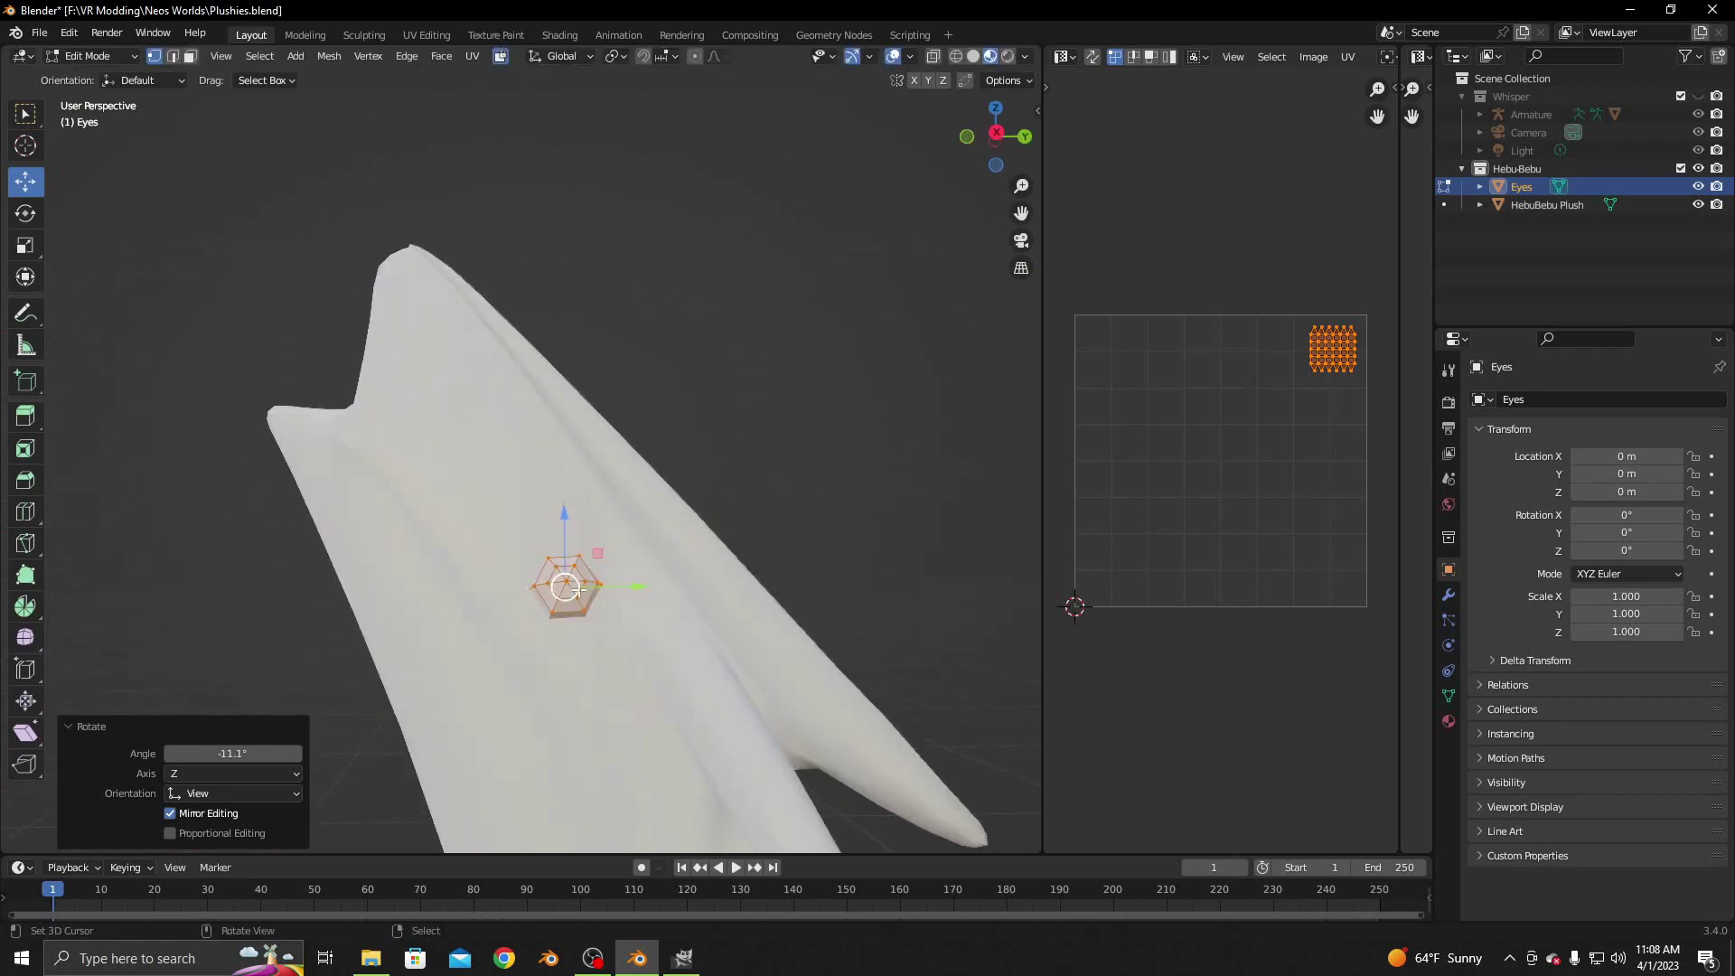
Duplicate the eye and place the copy just below the first one
{"action": "key", "text": "g"}
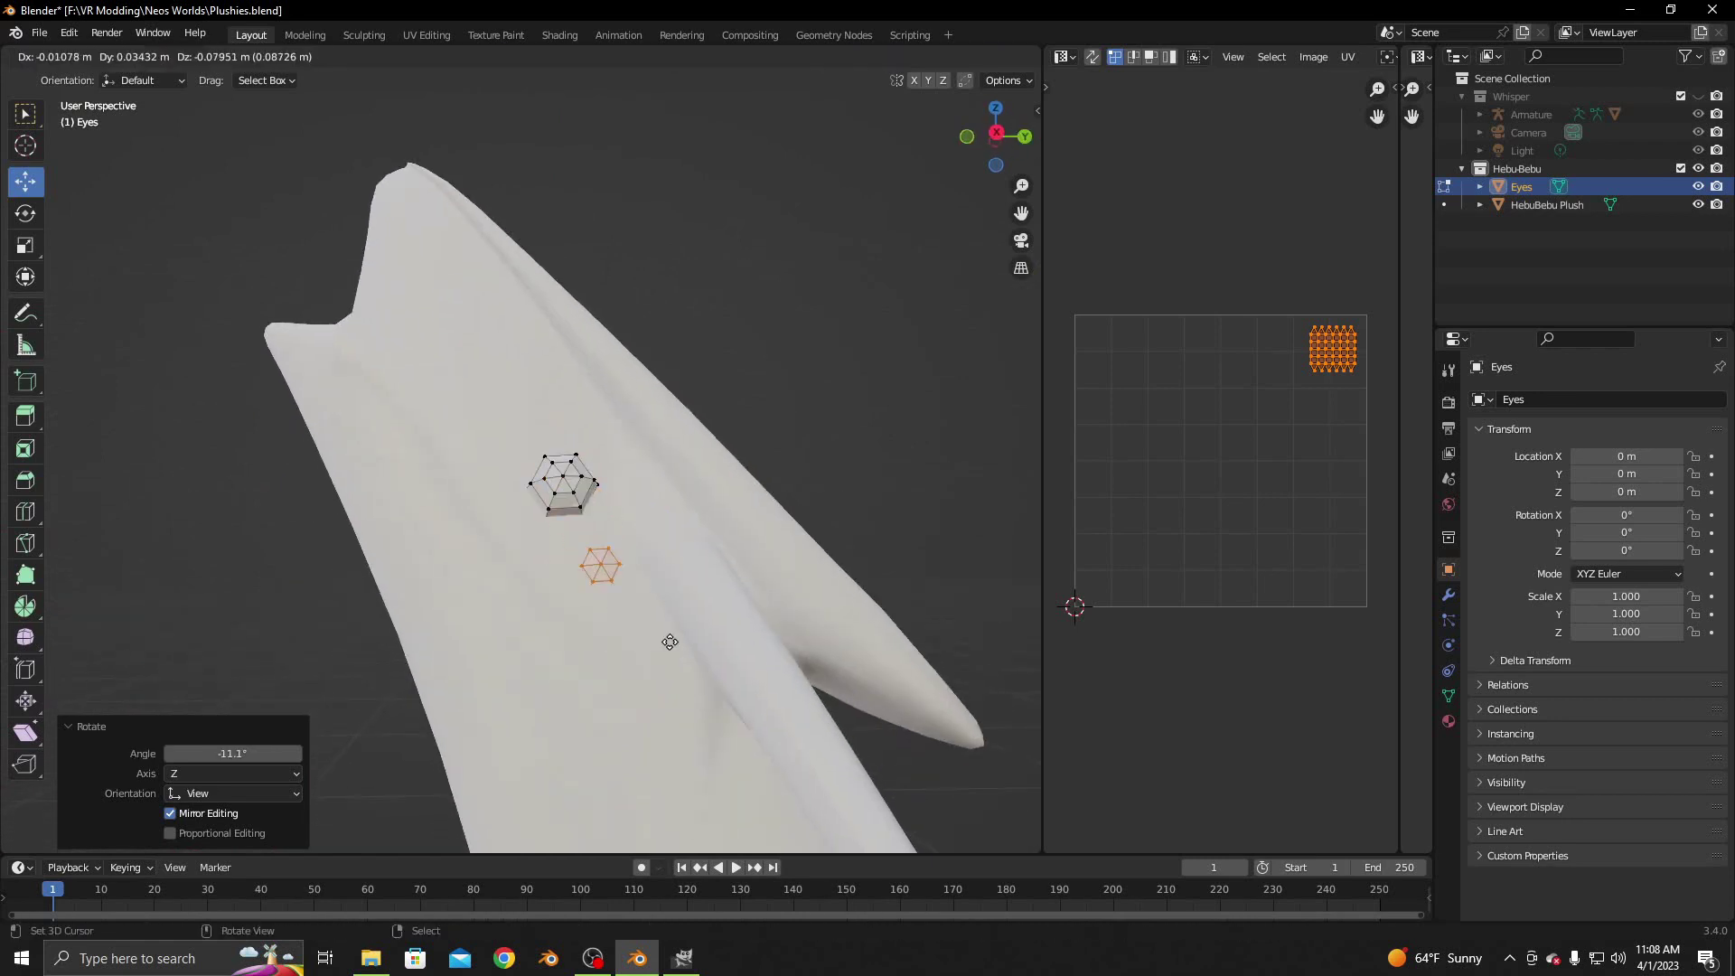
{"action": "left_click", "coordinate": [672, 643]}
{"action": "middle_click_drag", "start_coordinate": [672, 643], "coordinate": [752, 630]}
{"action": "left_click", "coordinate": [739, 596]}
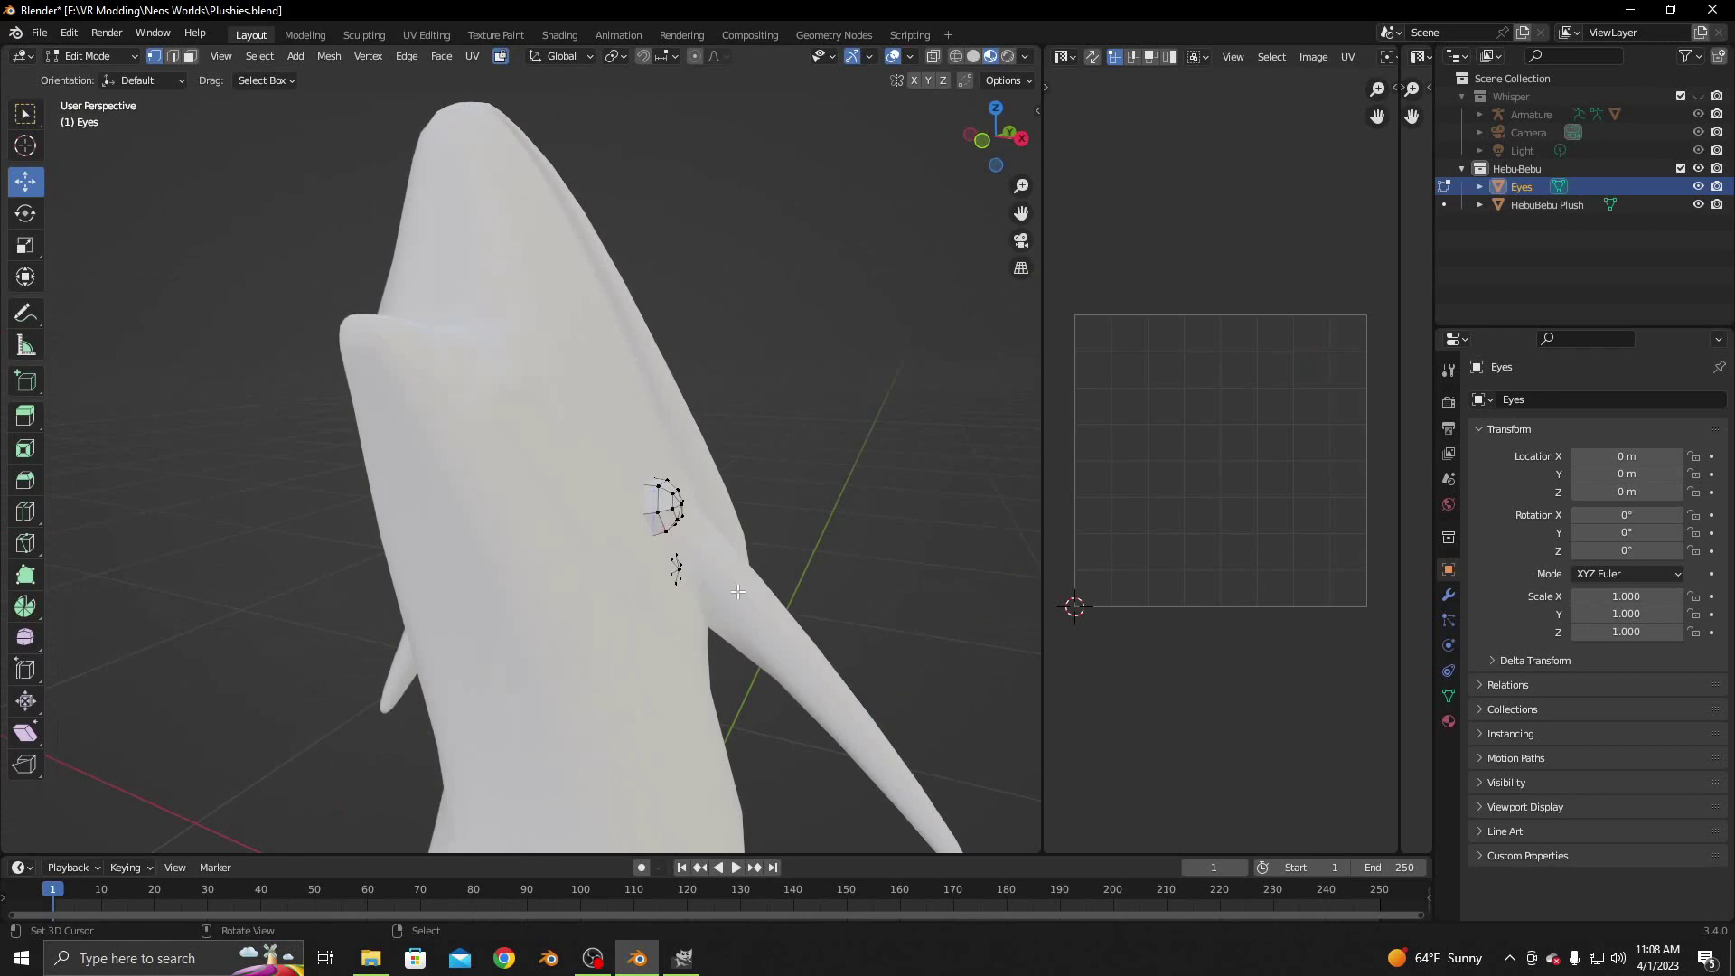
{"action": "key", "text": "l"}
{"action": "key", "text": "g"}
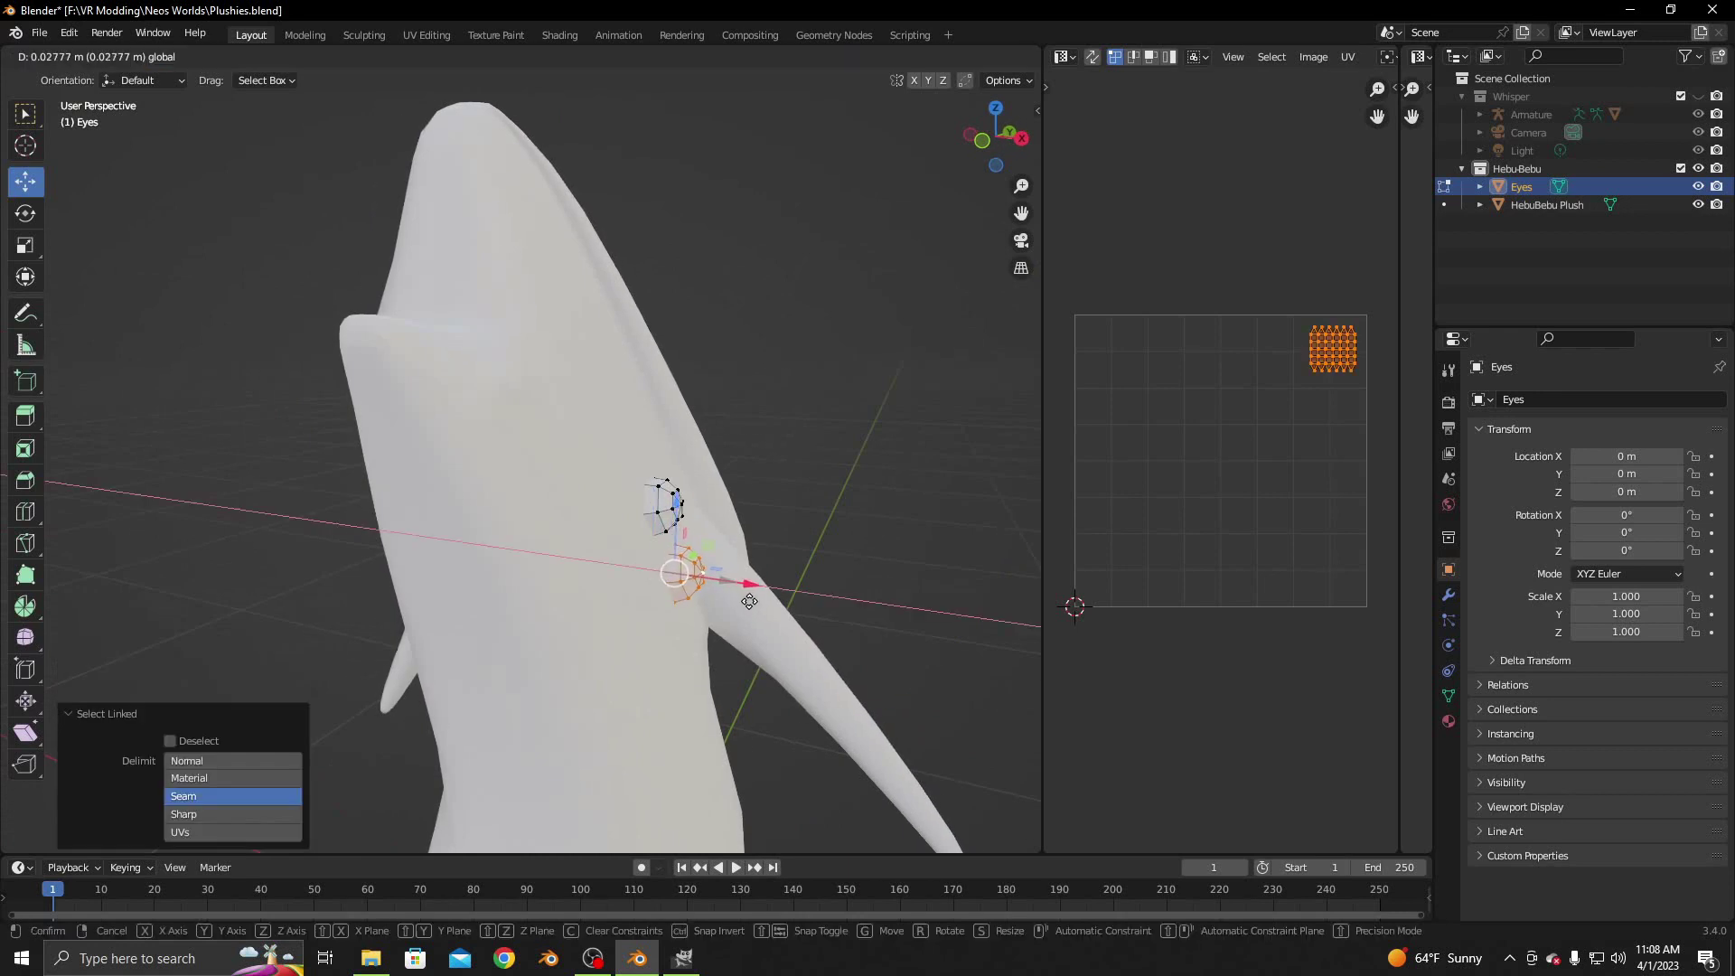
{"action": "left_click", "coordinate": [750, 600]}
{"action": "middle_click_drag", "start_coordinate": [750, 601], "coordinate": [681, 521]}
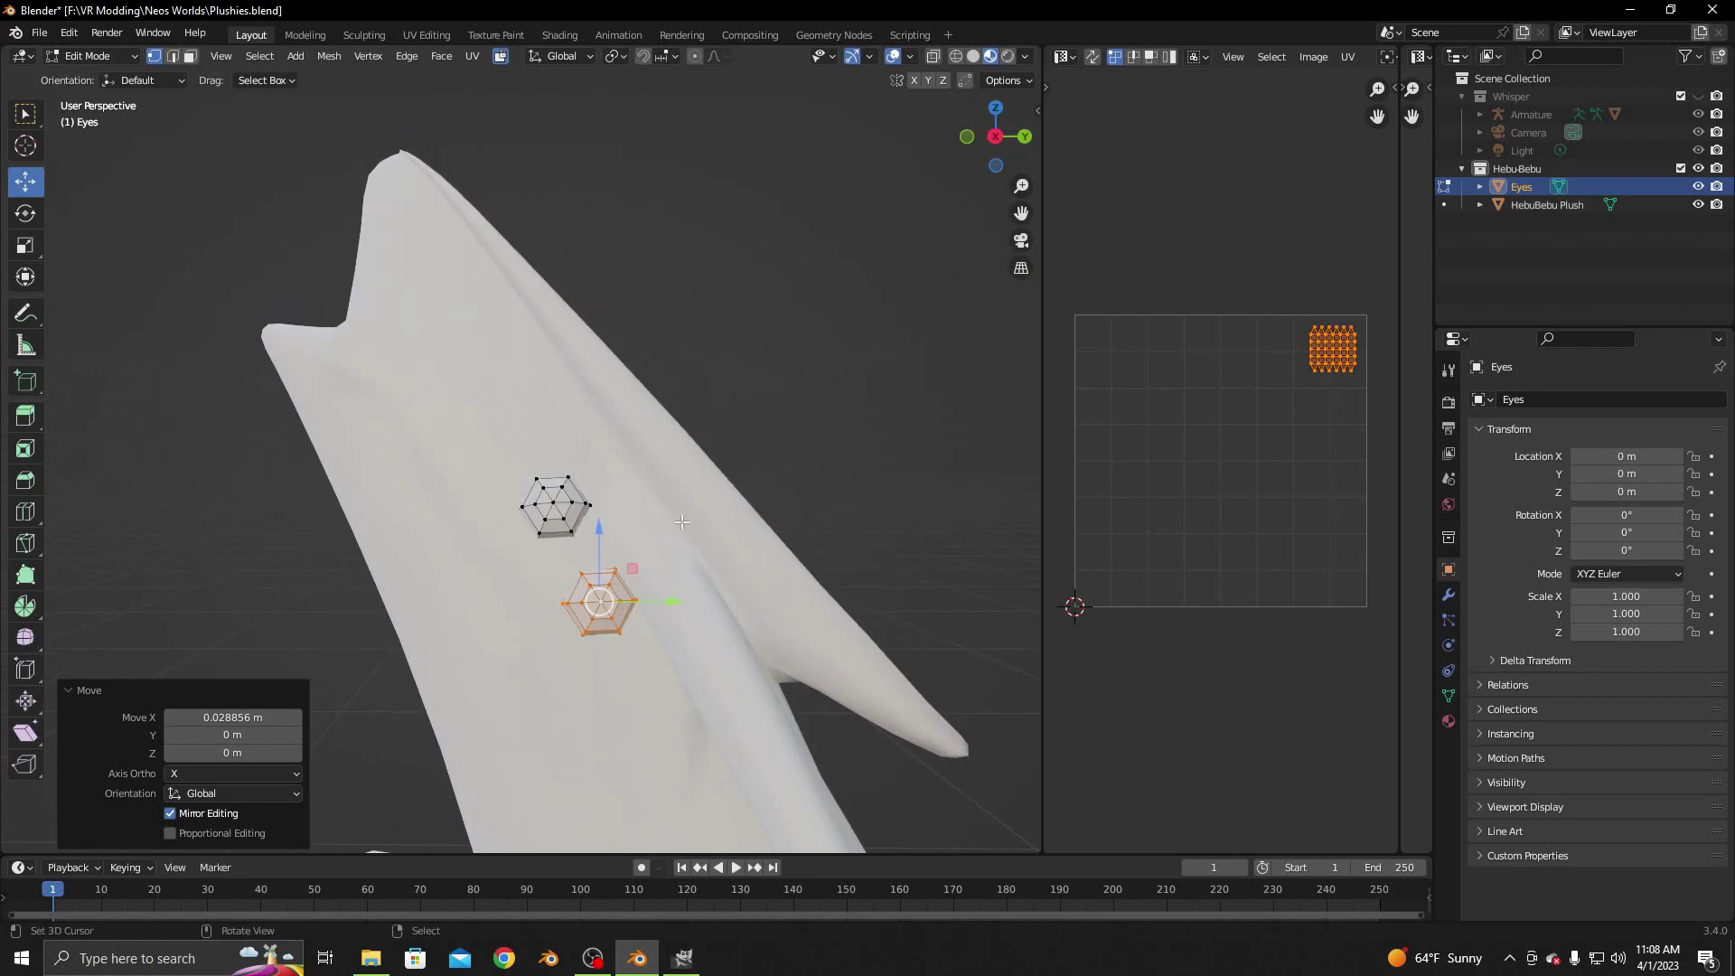
Shrink the second eye to 0.711, nudge it into place, and select both eyes
{"action": "key", "text": "s"}
{"action": "left_click", "coordinate": [712, 515]}
{"action": "middle_click_drag", "start_coordinate": [713, 515], "coordinate": [702, 528]}
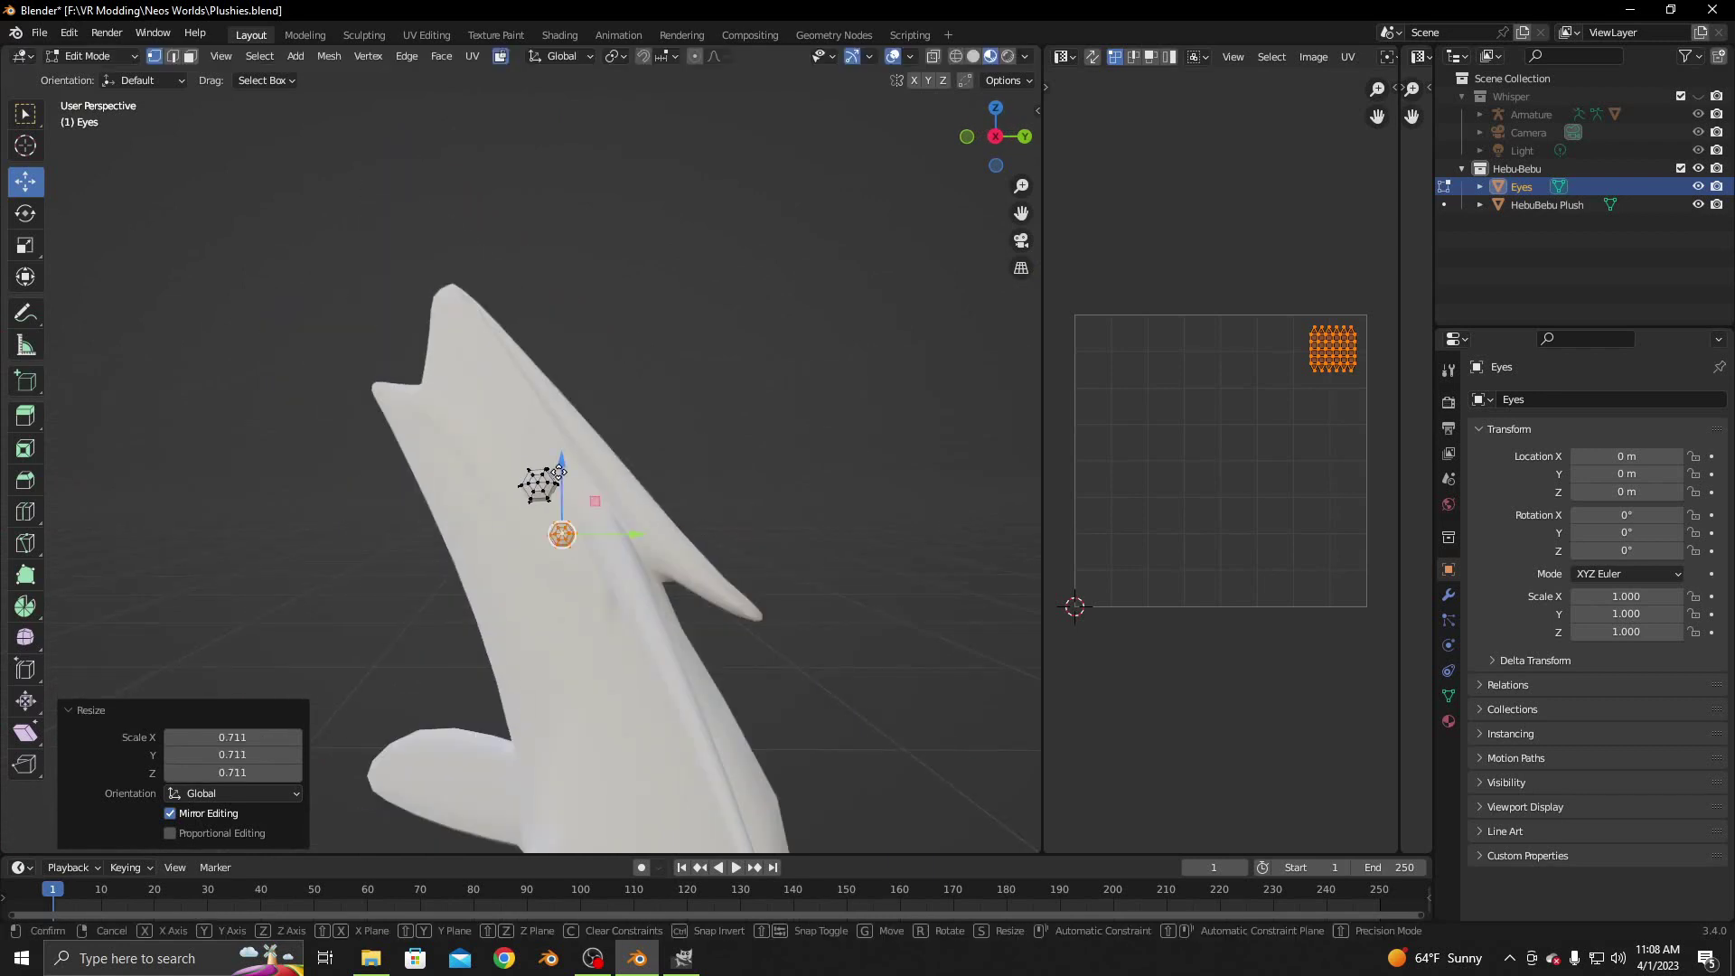
{"action": "left_click_drag", "start_coordinate": [561, 463], "coordinate": [561, 457]}
{"action": "left_click_drag", "start_coordinate": [635, 534], "coordinate": [632, 533]}
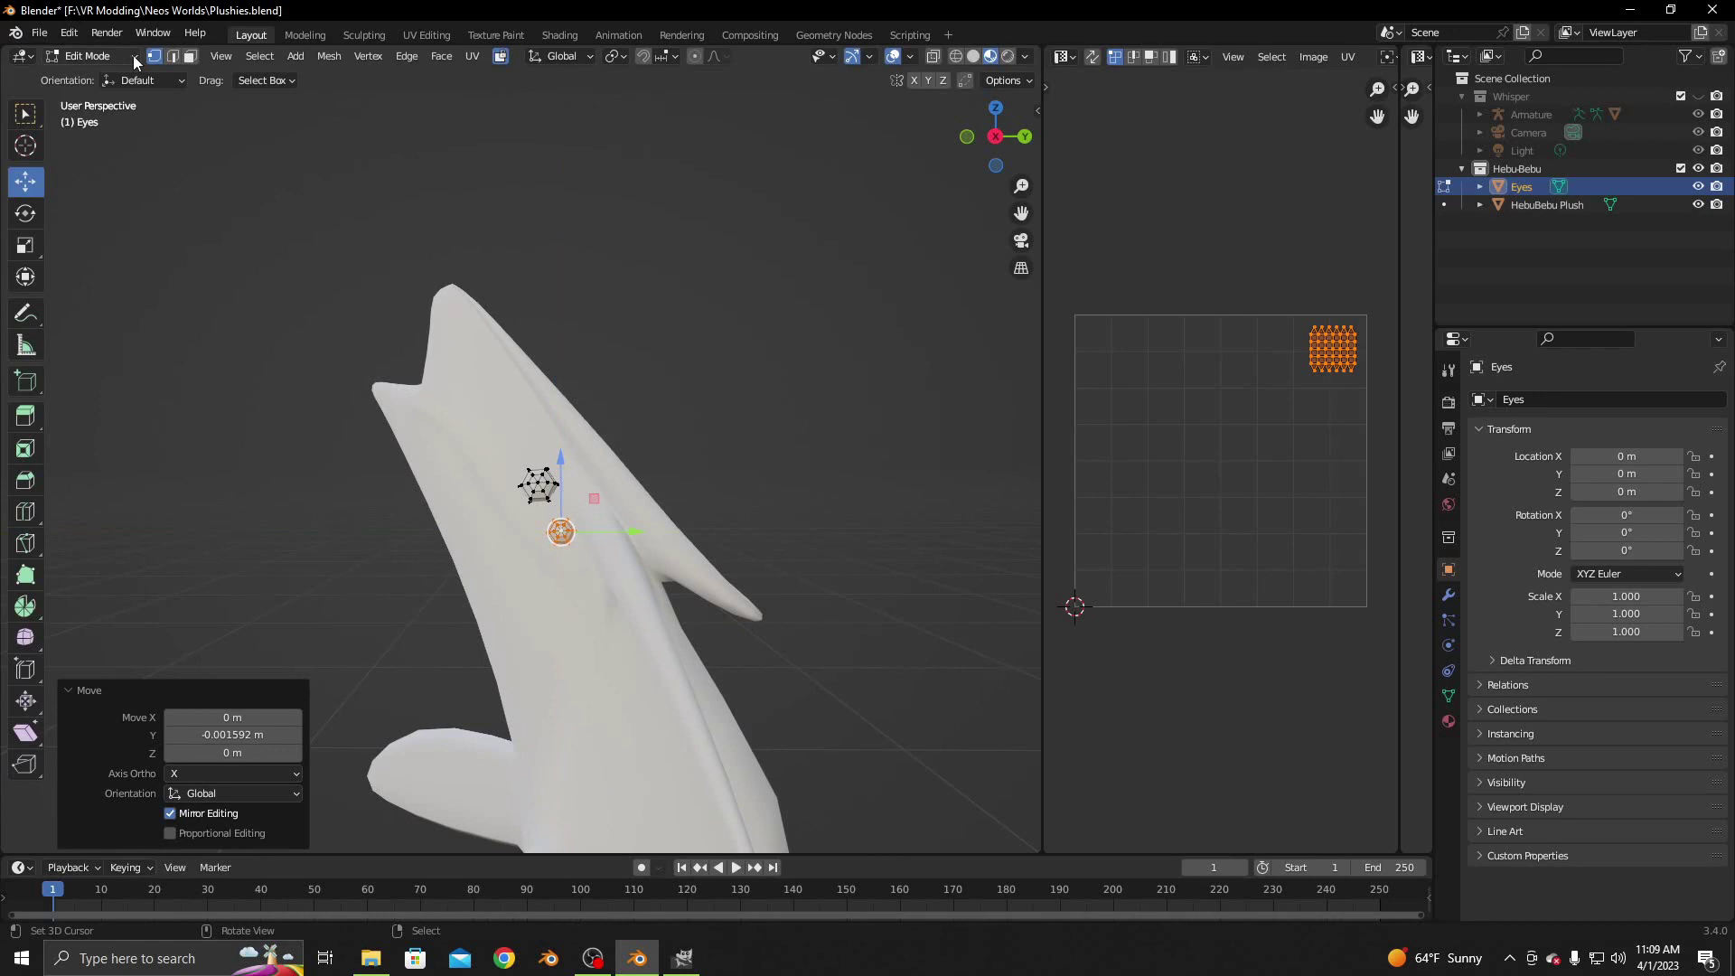
{"action": "left_click", "coordinate": [133, 56]}
{"action": "key", "text": "a"}
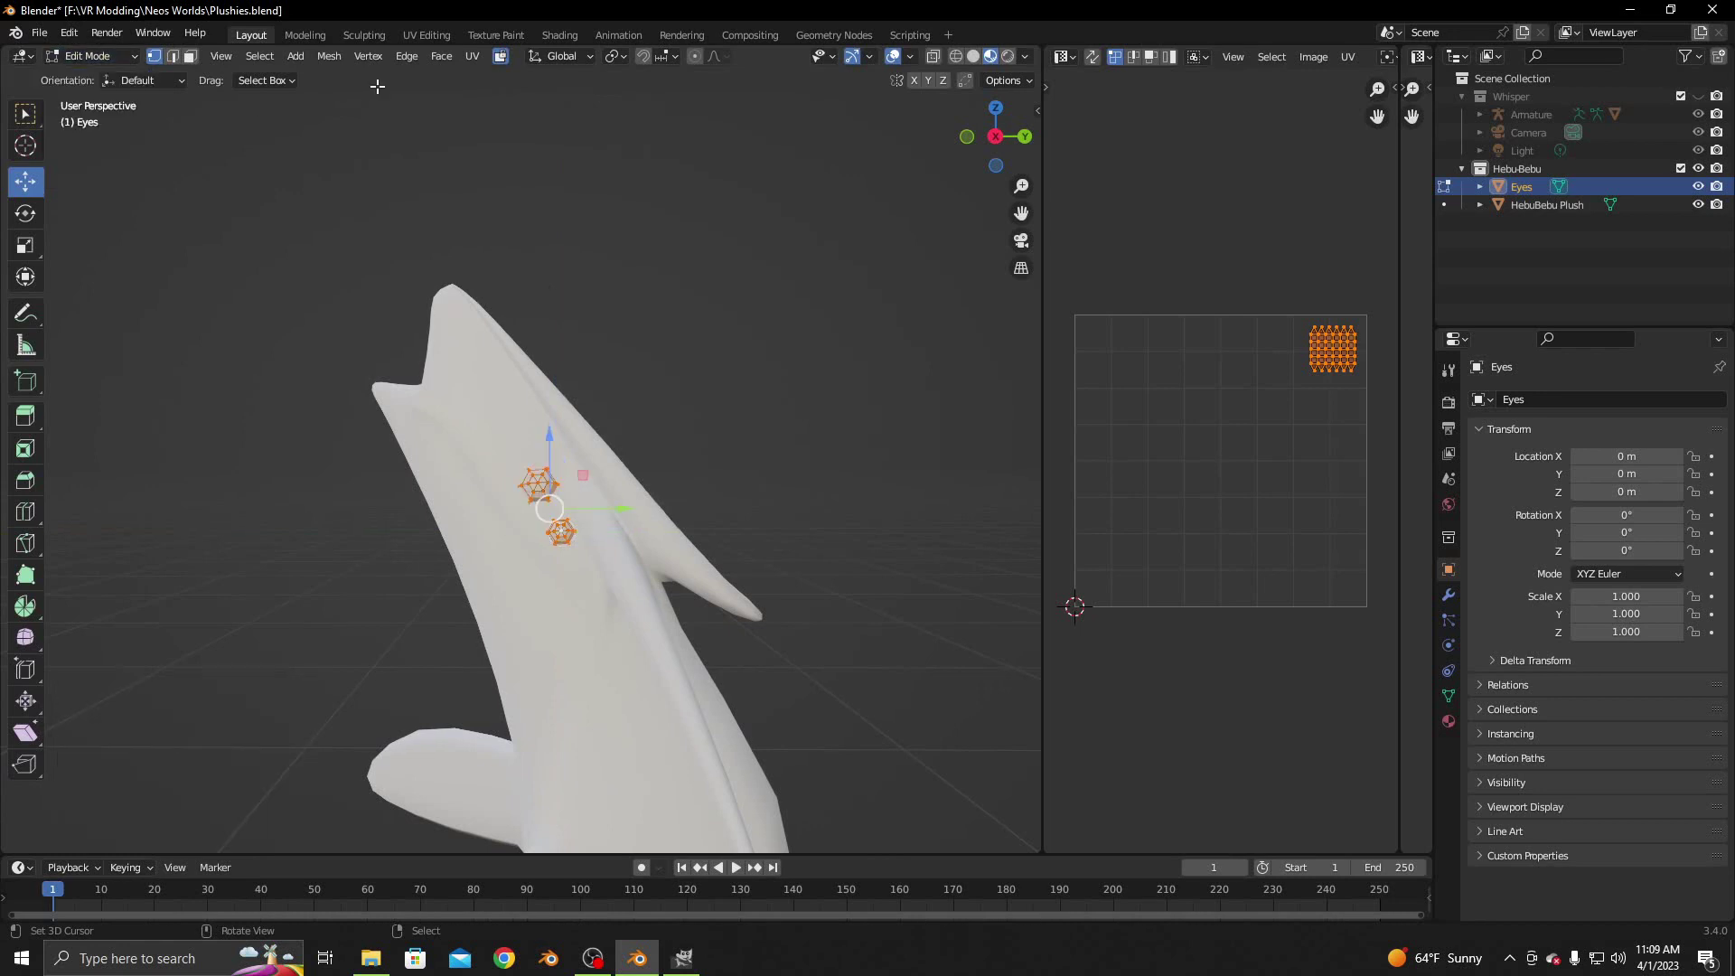
{"action": "left_click", "coordinate": [338, 57]}
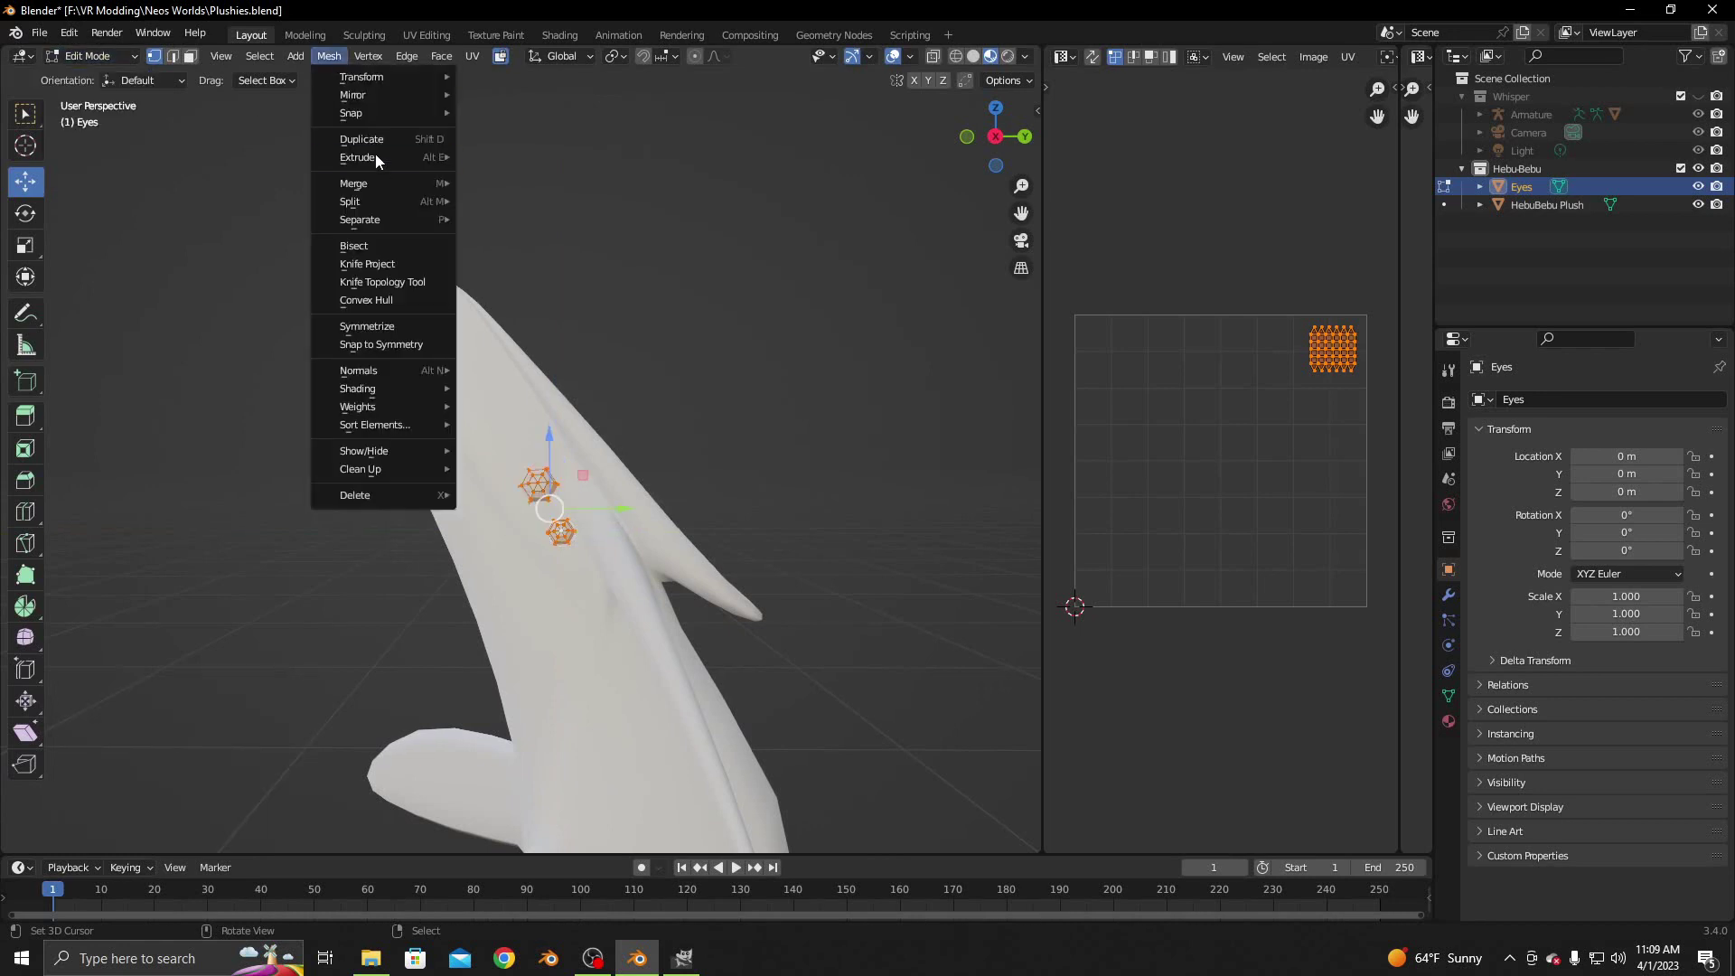
Mirror both eyes to the other side of the head and smooth-shade them
{"action": "left_click", "coordinate": [370, 326]}
{"action": "middle_click_drag", "start_coordinate": [350, 312], "coordinate": [647, 351]}
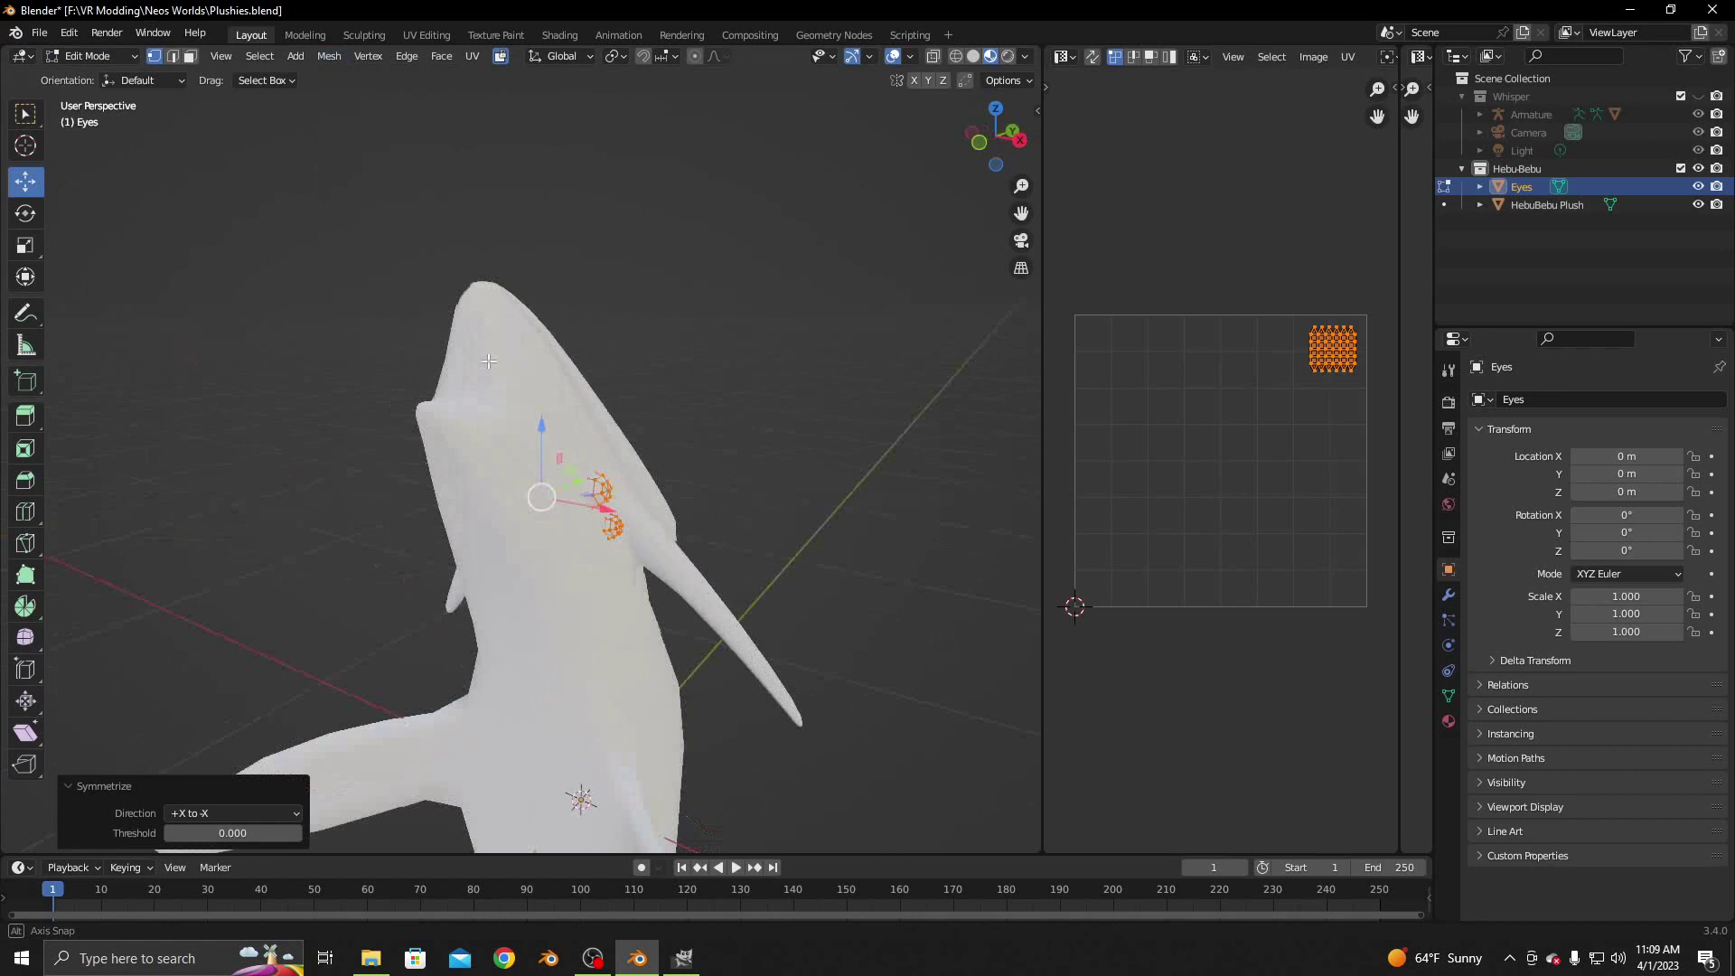
{"action": "key", "text": "Tab"}
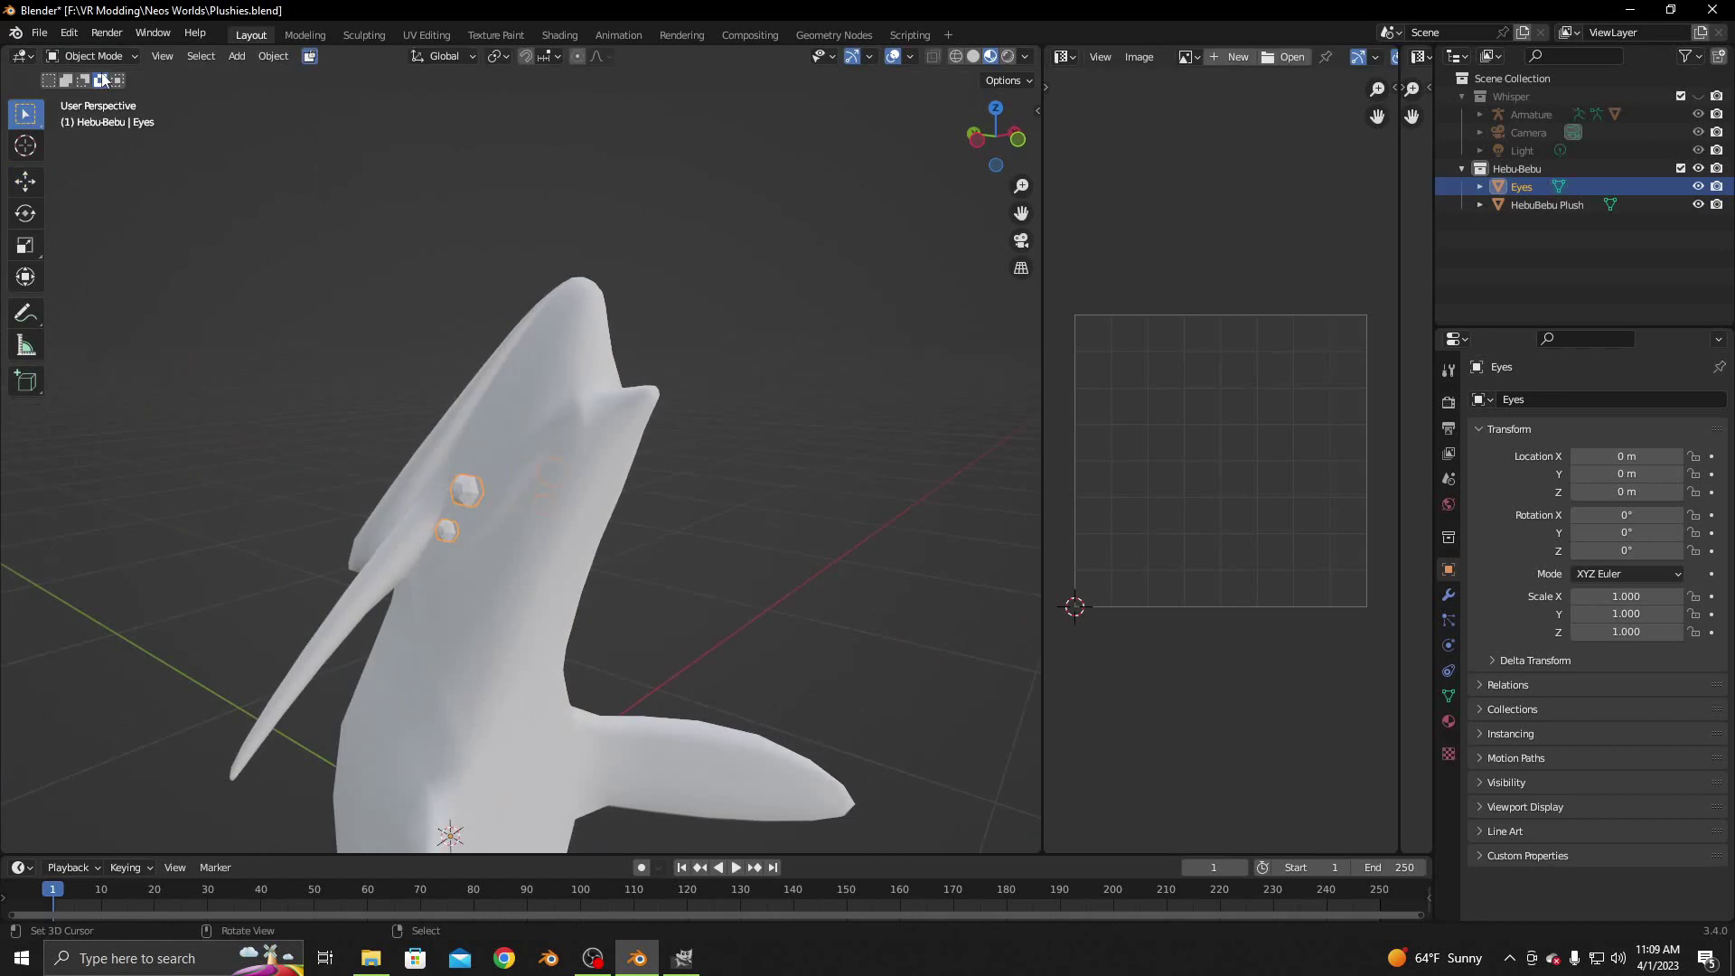
{"action": "left_click", "coordinate": [269, 57]}
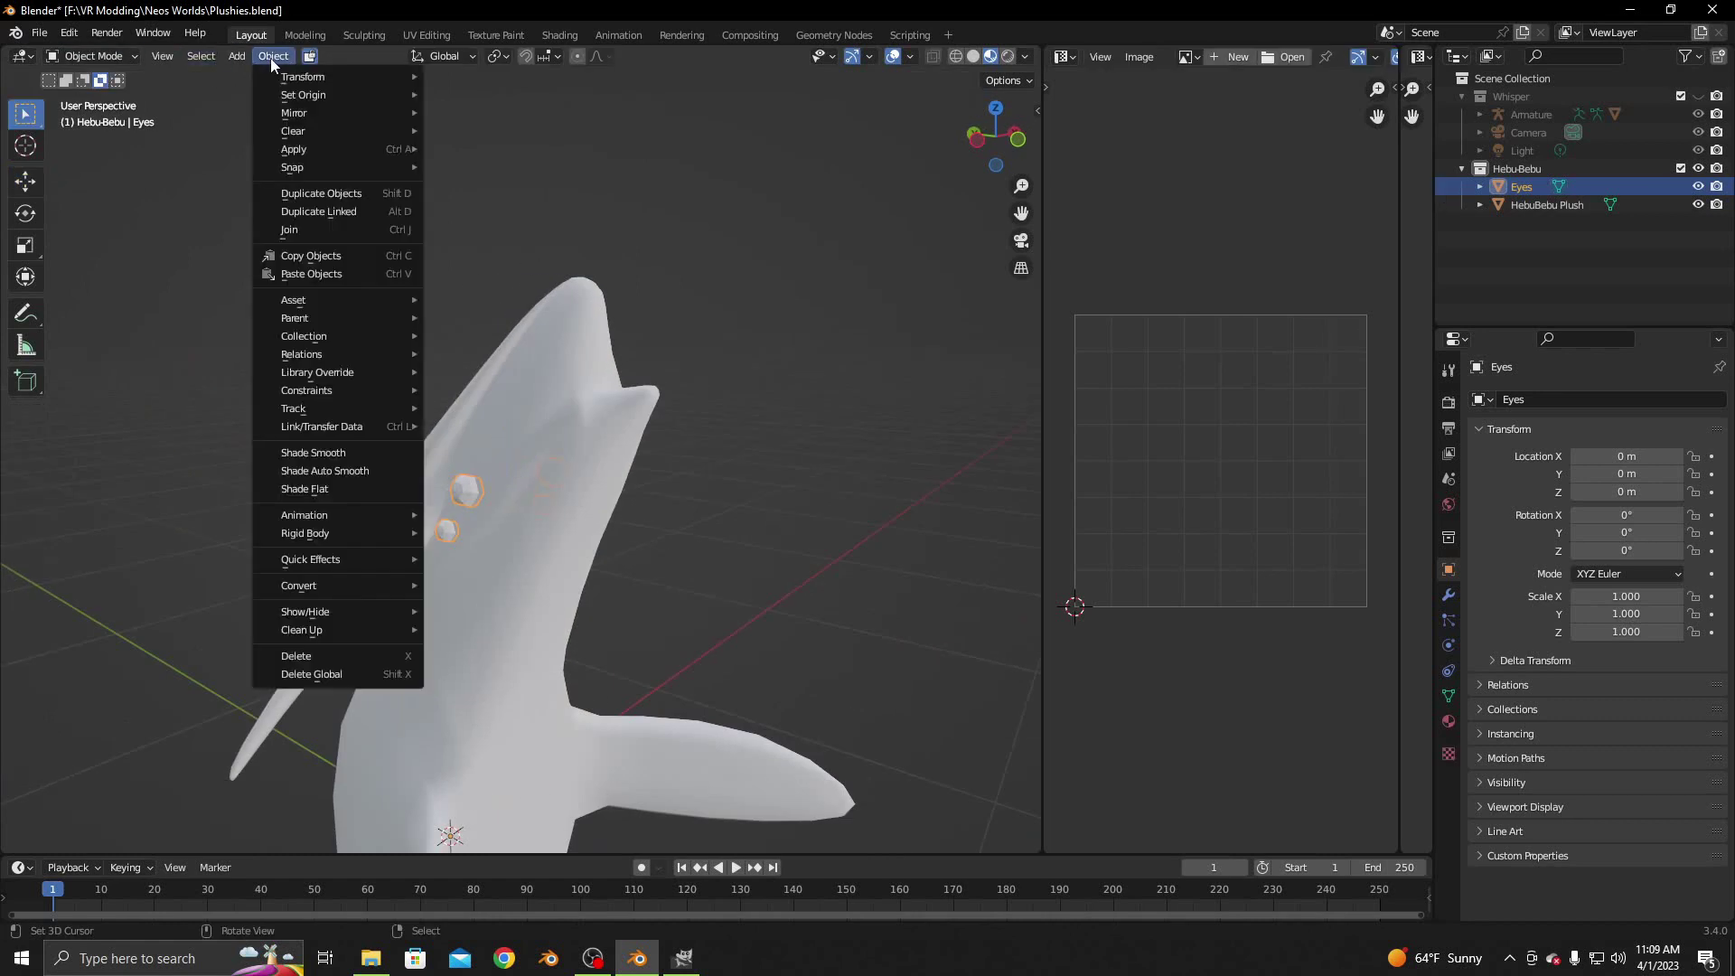
{"action": "left_click", "coordinate": [328, 454]}
{"action": "mouse_move", "coordinate": [329, 457]}
{"action": "middle_mouse_down"}
{"action": "mouse_move", "coordinate": [538, 503]}
{"action": "mouse_move", "coordinate": [260, 530]}
{"action": "middle_mouse_up"}
Save Plushies.blend and join the Eyes into the HebuBebu Plush object
{"action": "left_click", "coordinate": [39, 33]}
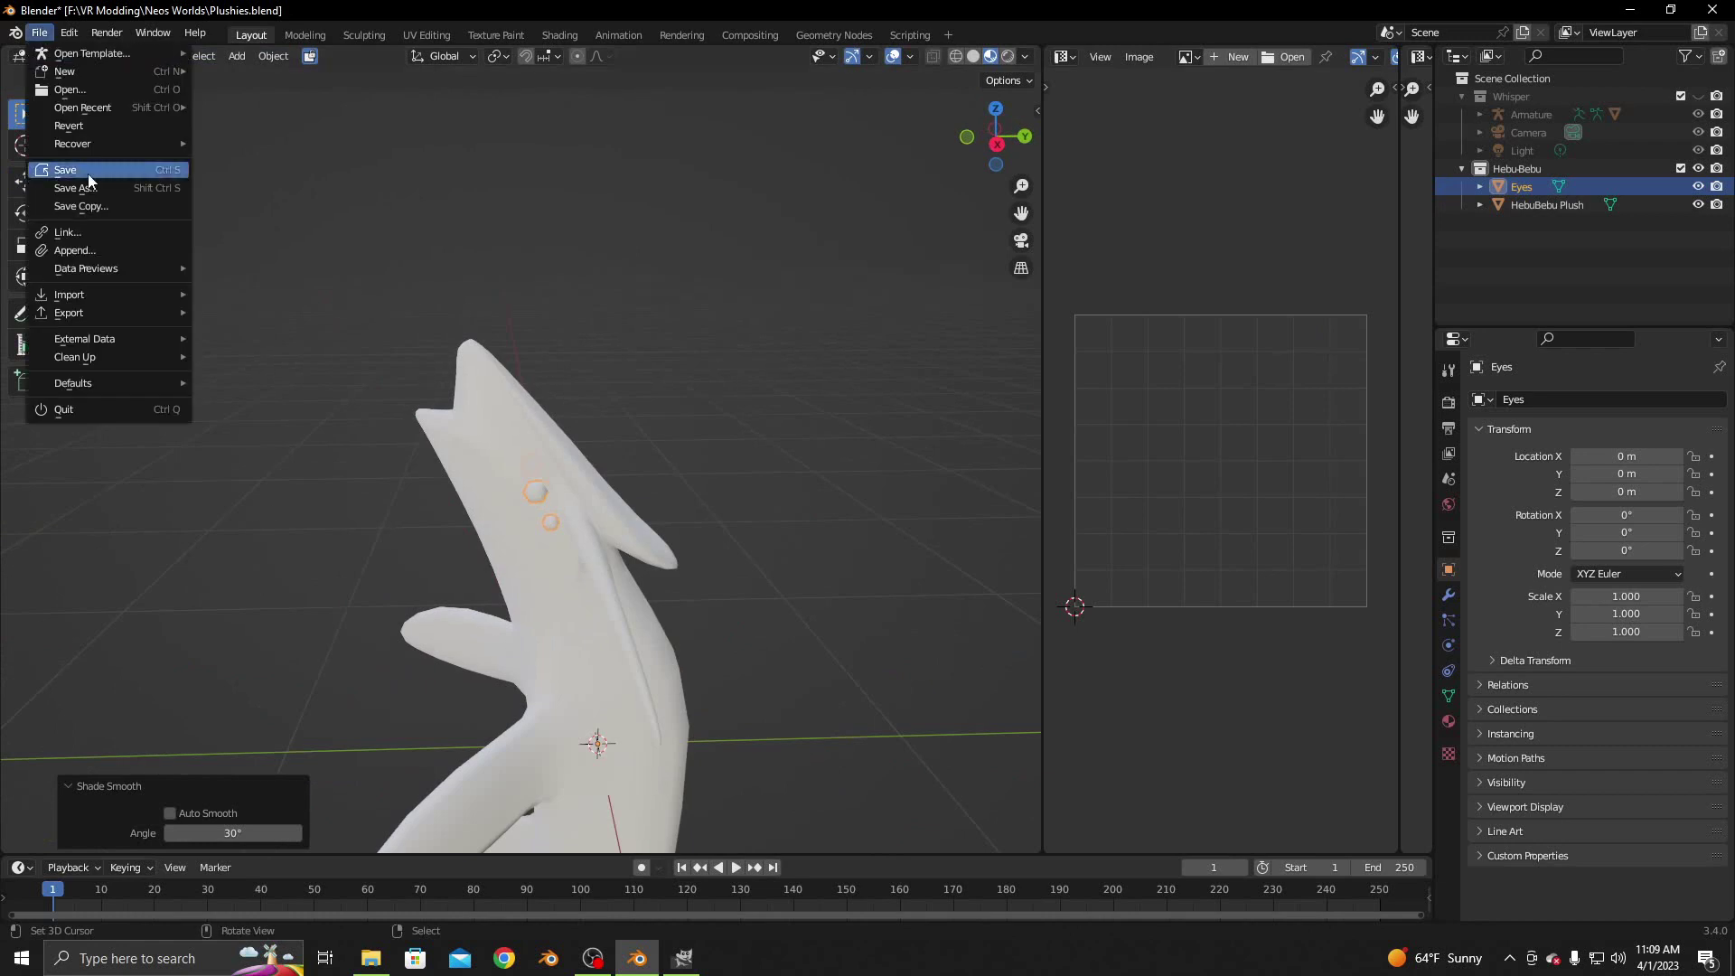
{"action": "left_click", "coordinate": [54, 174]}
{"action": "scroll", "coordinate": [446, 405], "scroll_direction": "up", "scroll_amount": 3}
{"action": "middle_click_drag", "start_coordinate": [446, 405], "coordinate": [432, 370]}
{"action": "left_click", "coordinate": [436, 368], "text": "shift"}
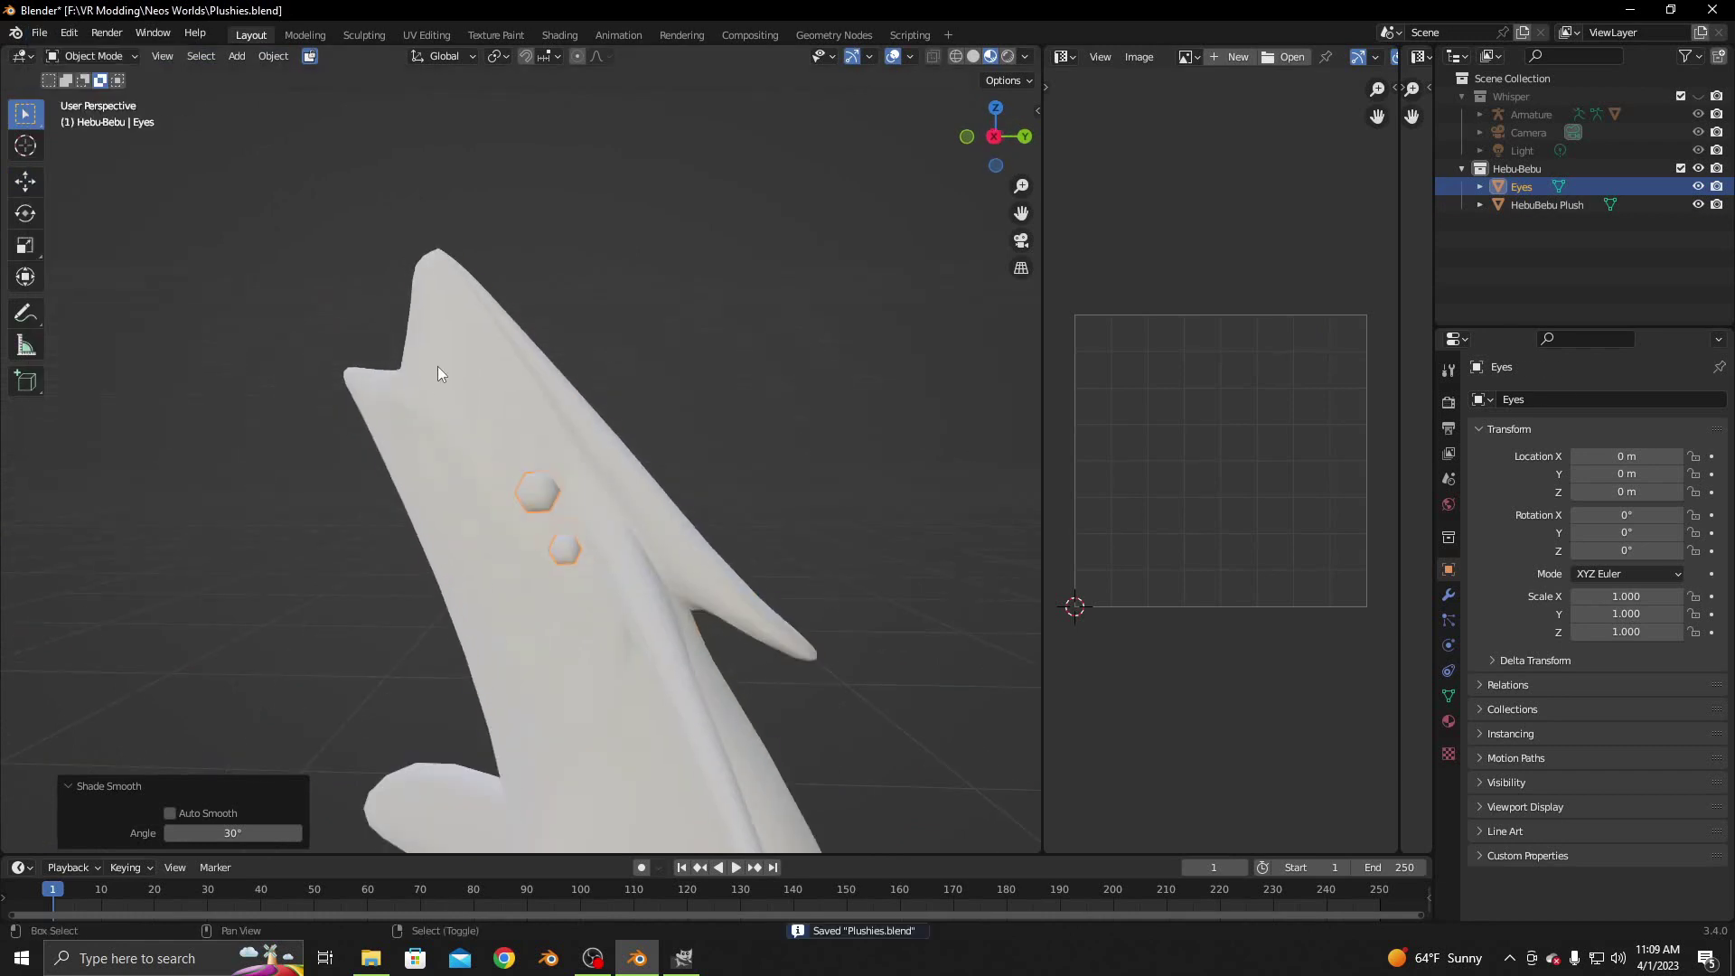
{"action": "key", "text": "ctrl+j"}
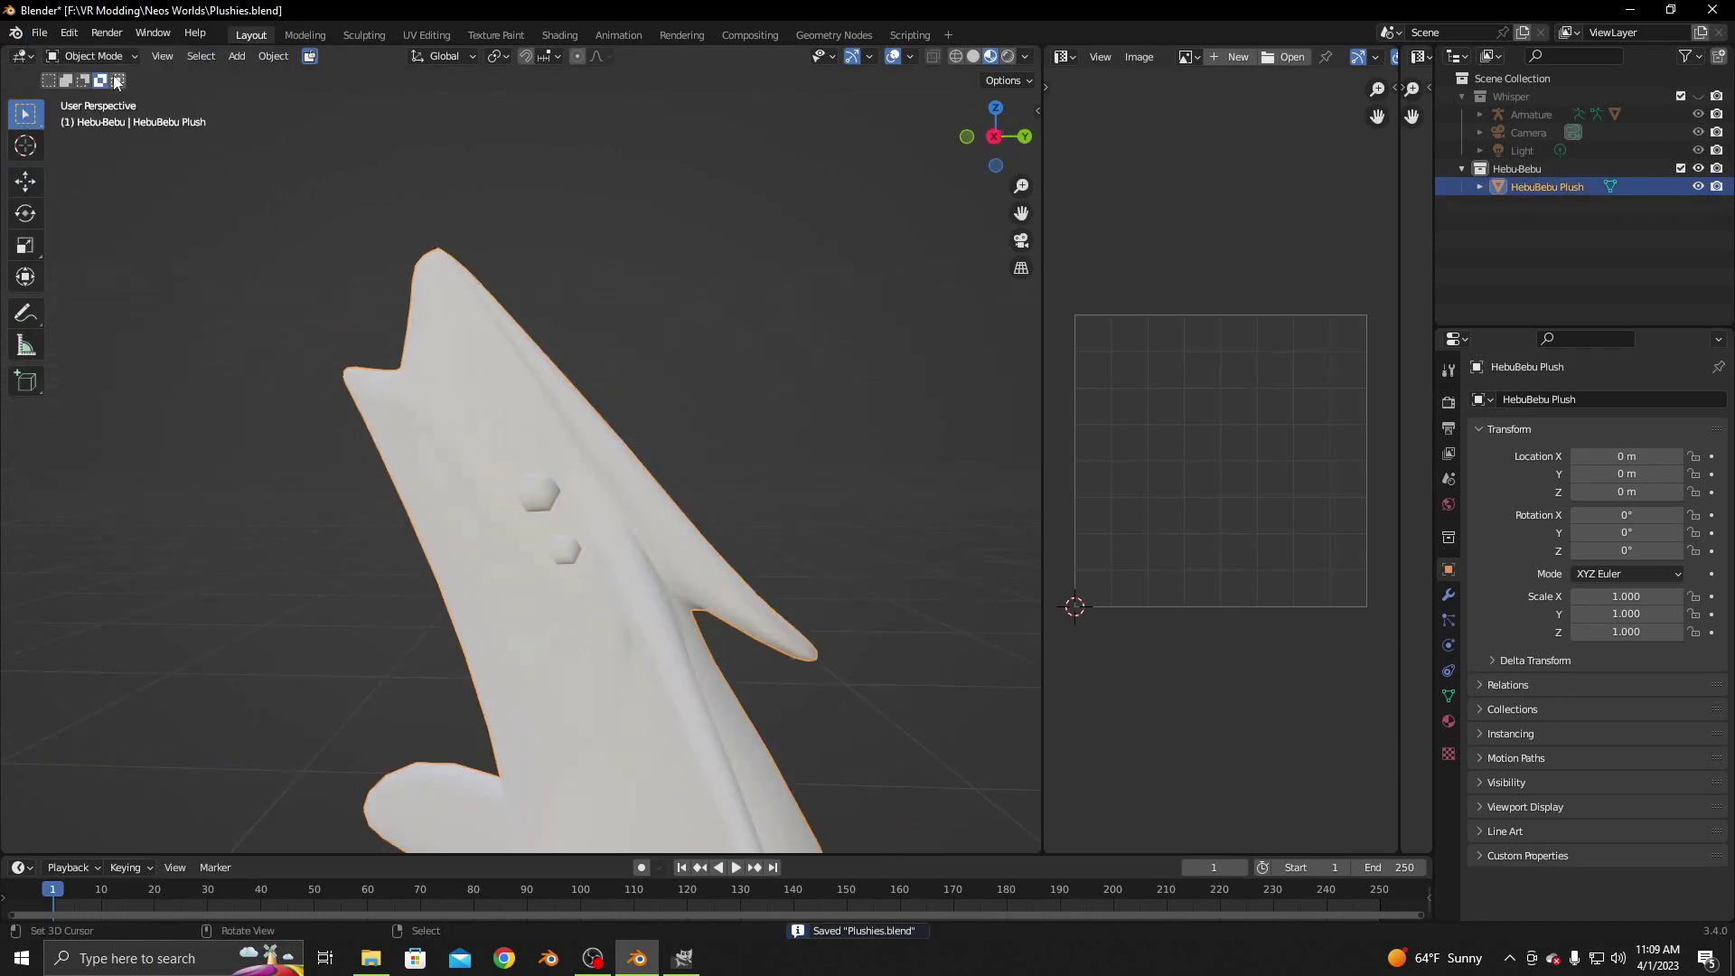
{"action": "left_click", "coordinate": [90, 56]}
Export the plush's UV layout as 'HebuBebu Plush UV.png' at 1024×1024
{"action": "left_click", "coordinate": [113, 95]}
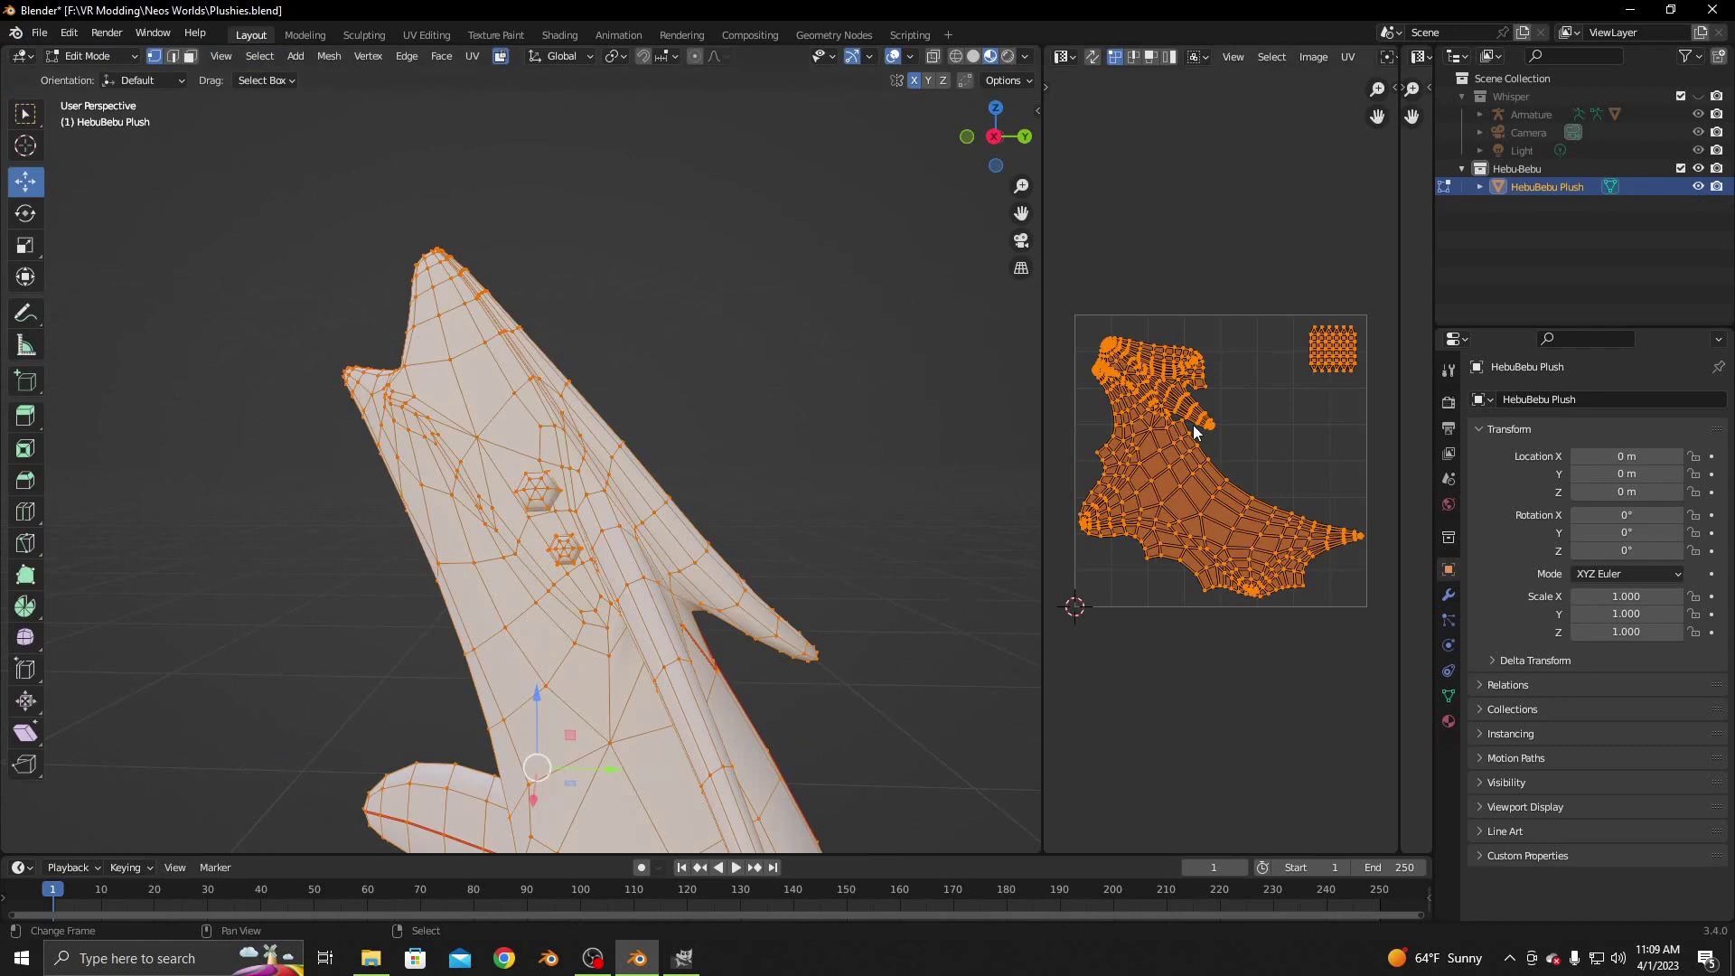
{"action": "left_click", "coordinate": [1347, 56]}
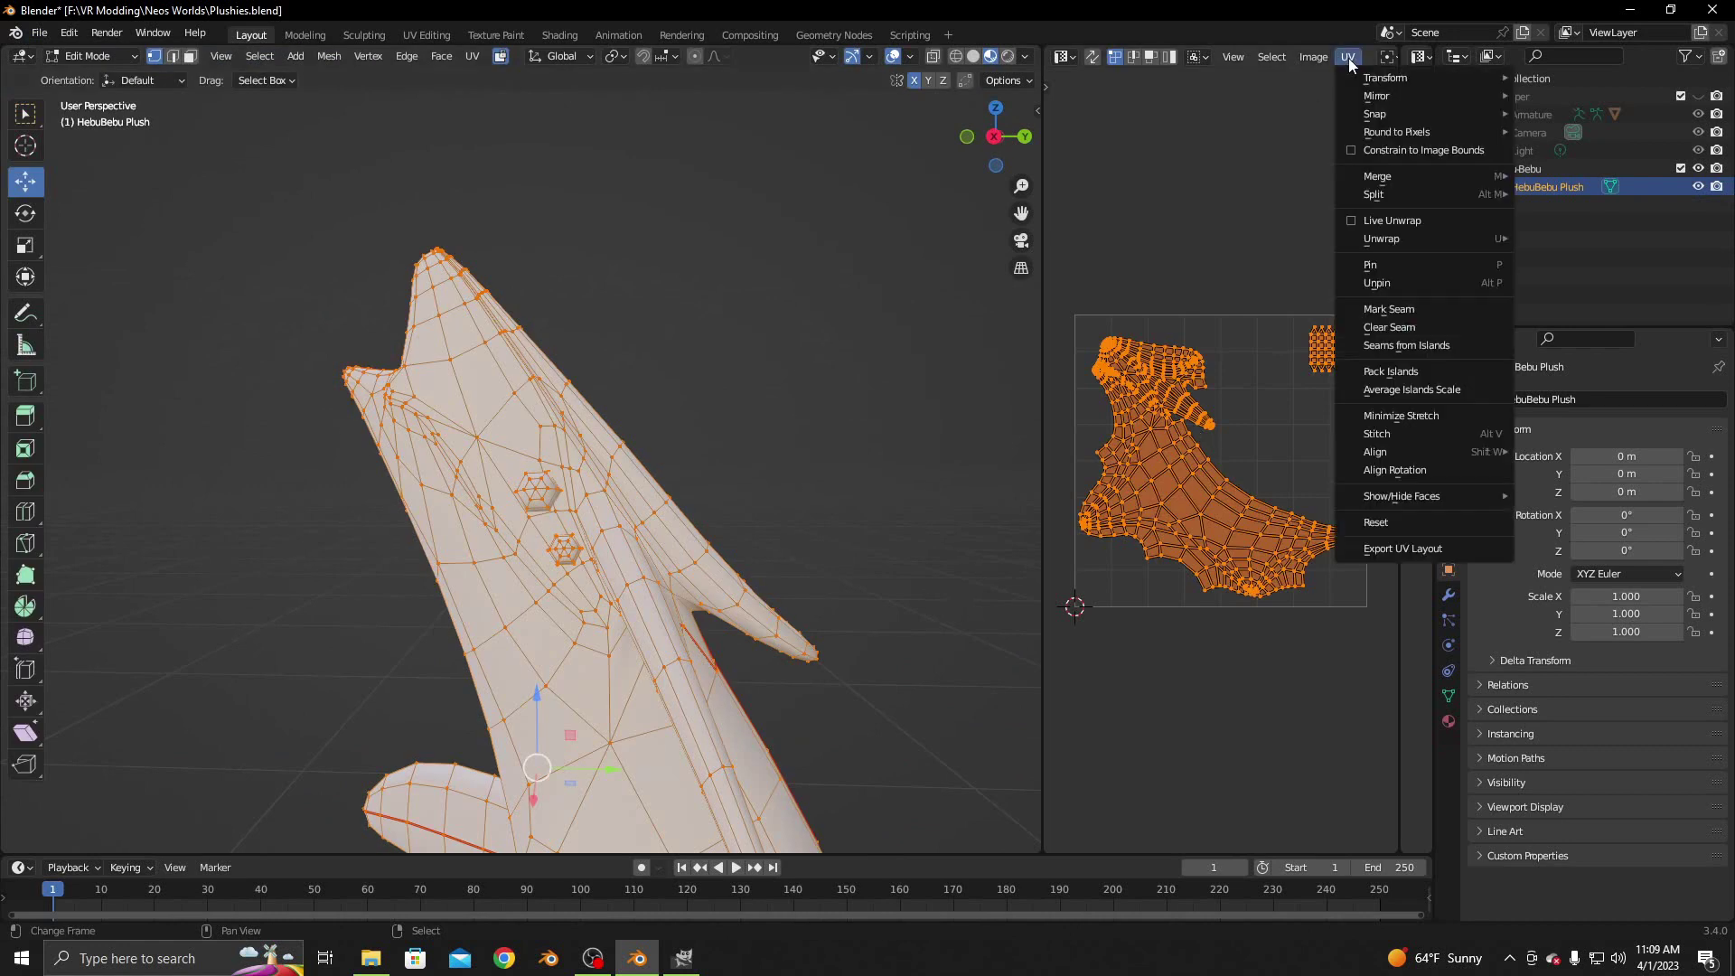
{"action": "left_click", "coordinate": [1423, 546]}
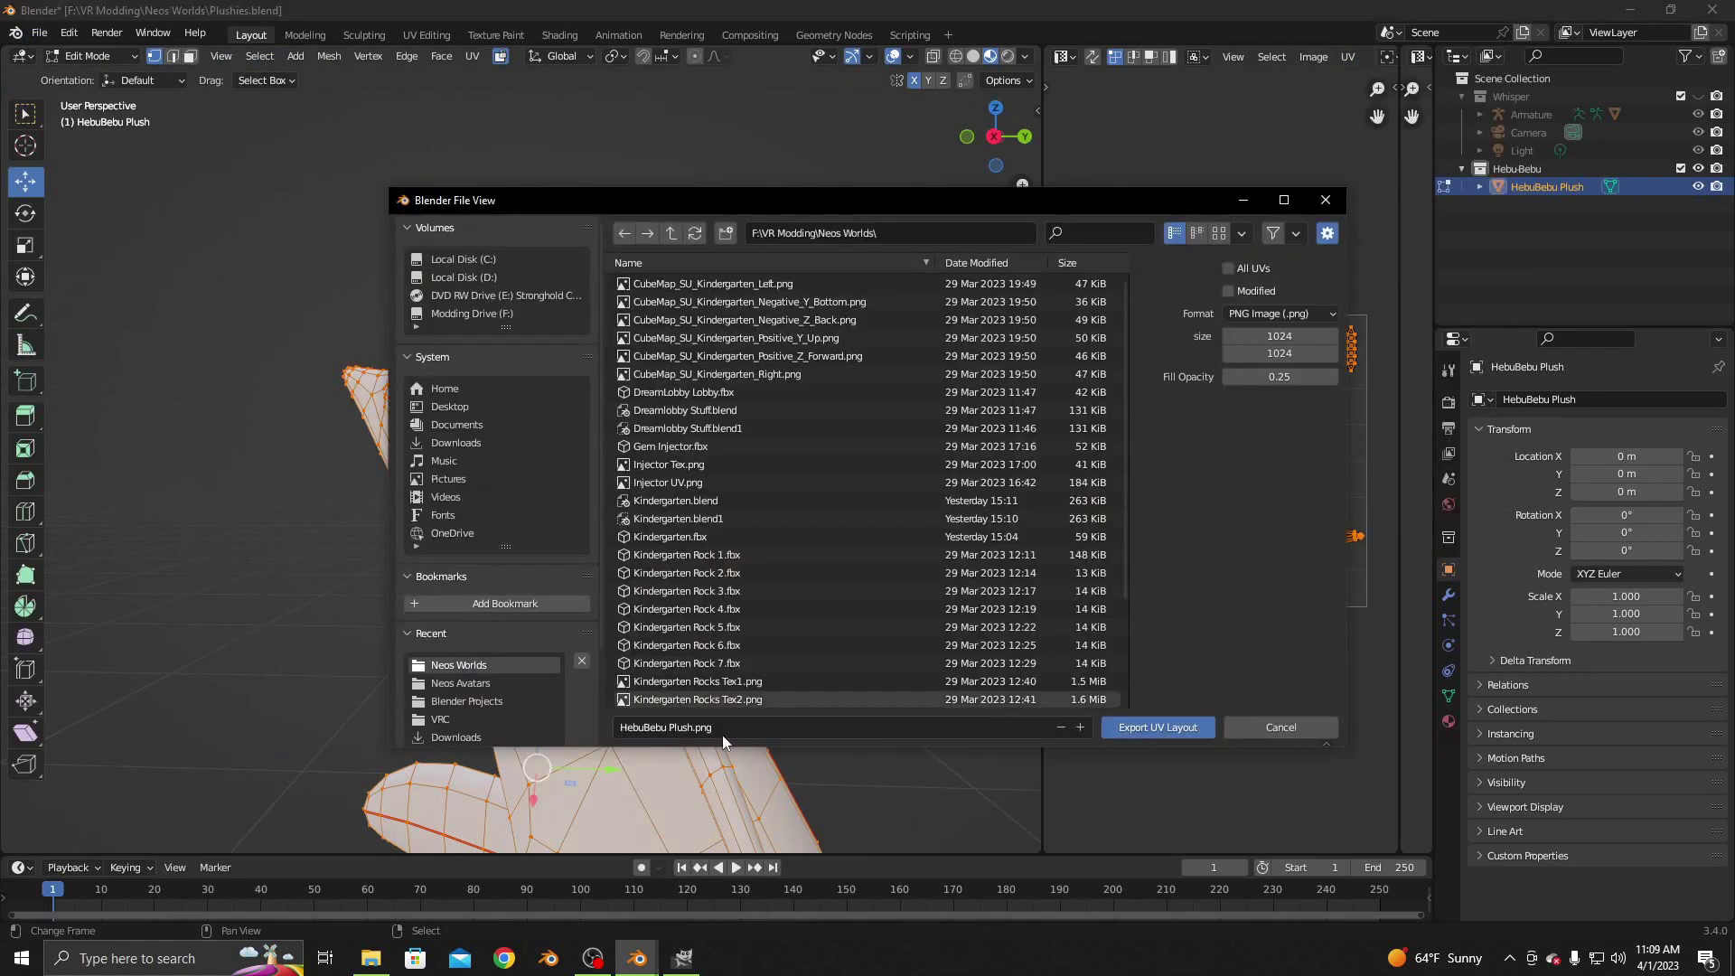
{"action": "left_click", "coordinate": [681, 728]}
{"action": "type", "text": "UV"}
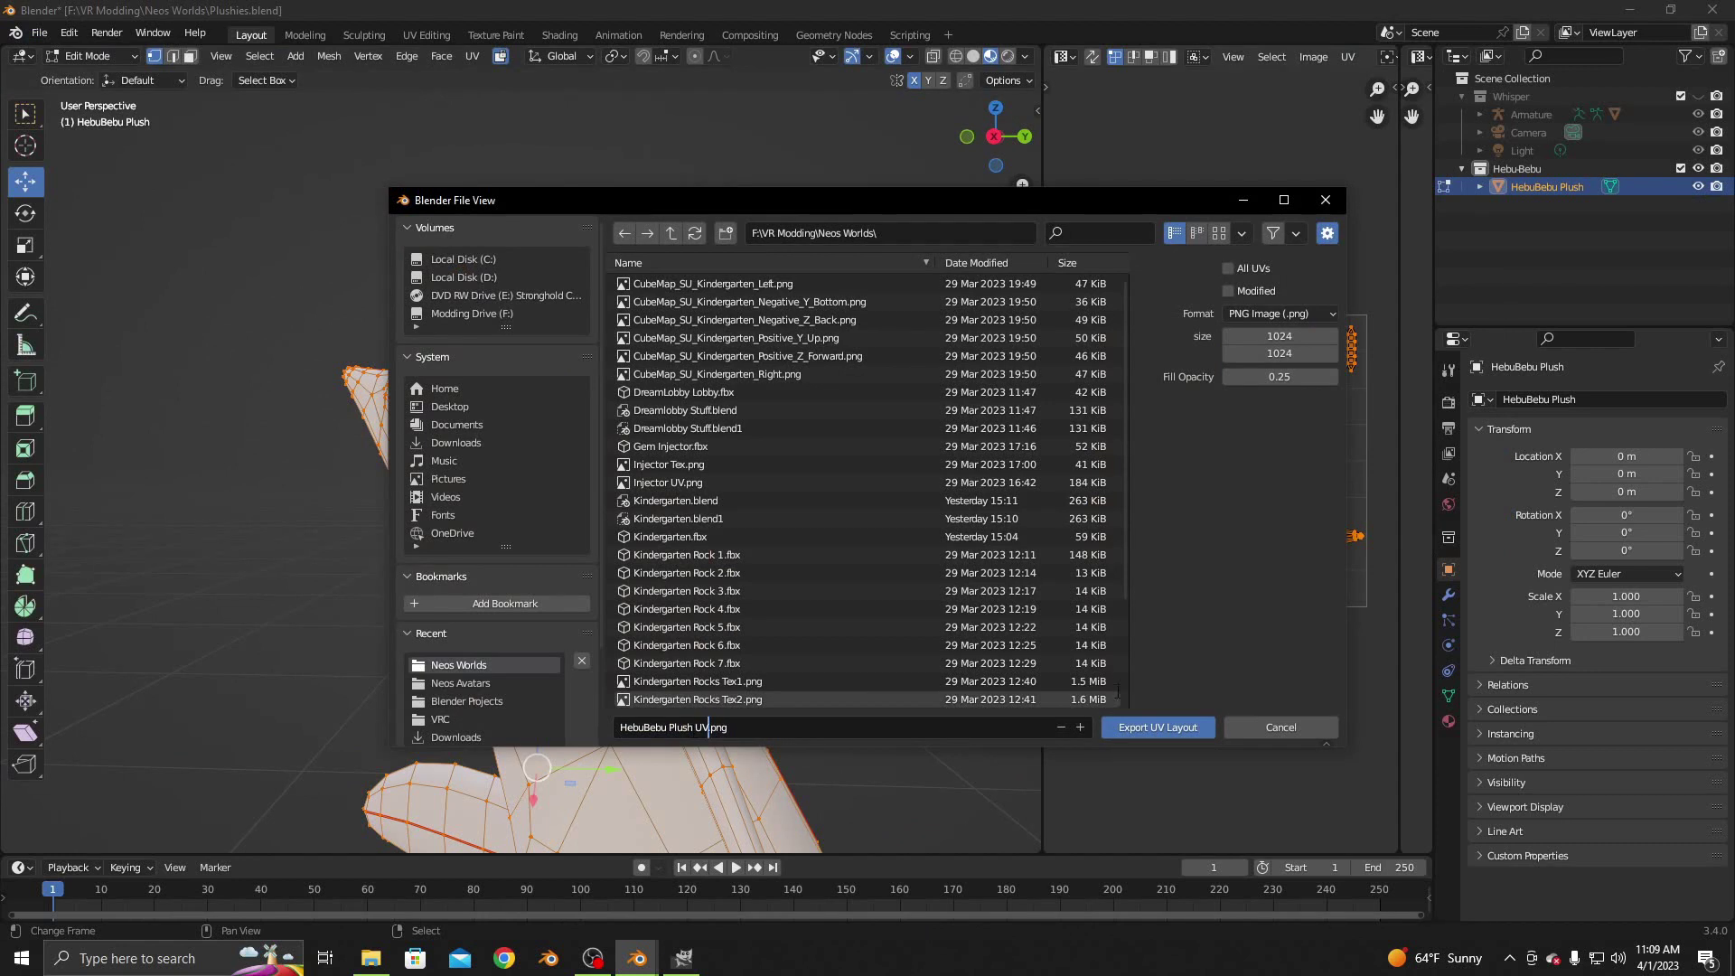
{"action": "left_click", "coordinate": [1154, 728]}
{"action": "left_click", "coordinate": [1154, 730]}
Return to Object Mode, frame the whole plush, and switch to GIMP
{"action": "left_click", "coordinate": [106, 58]}
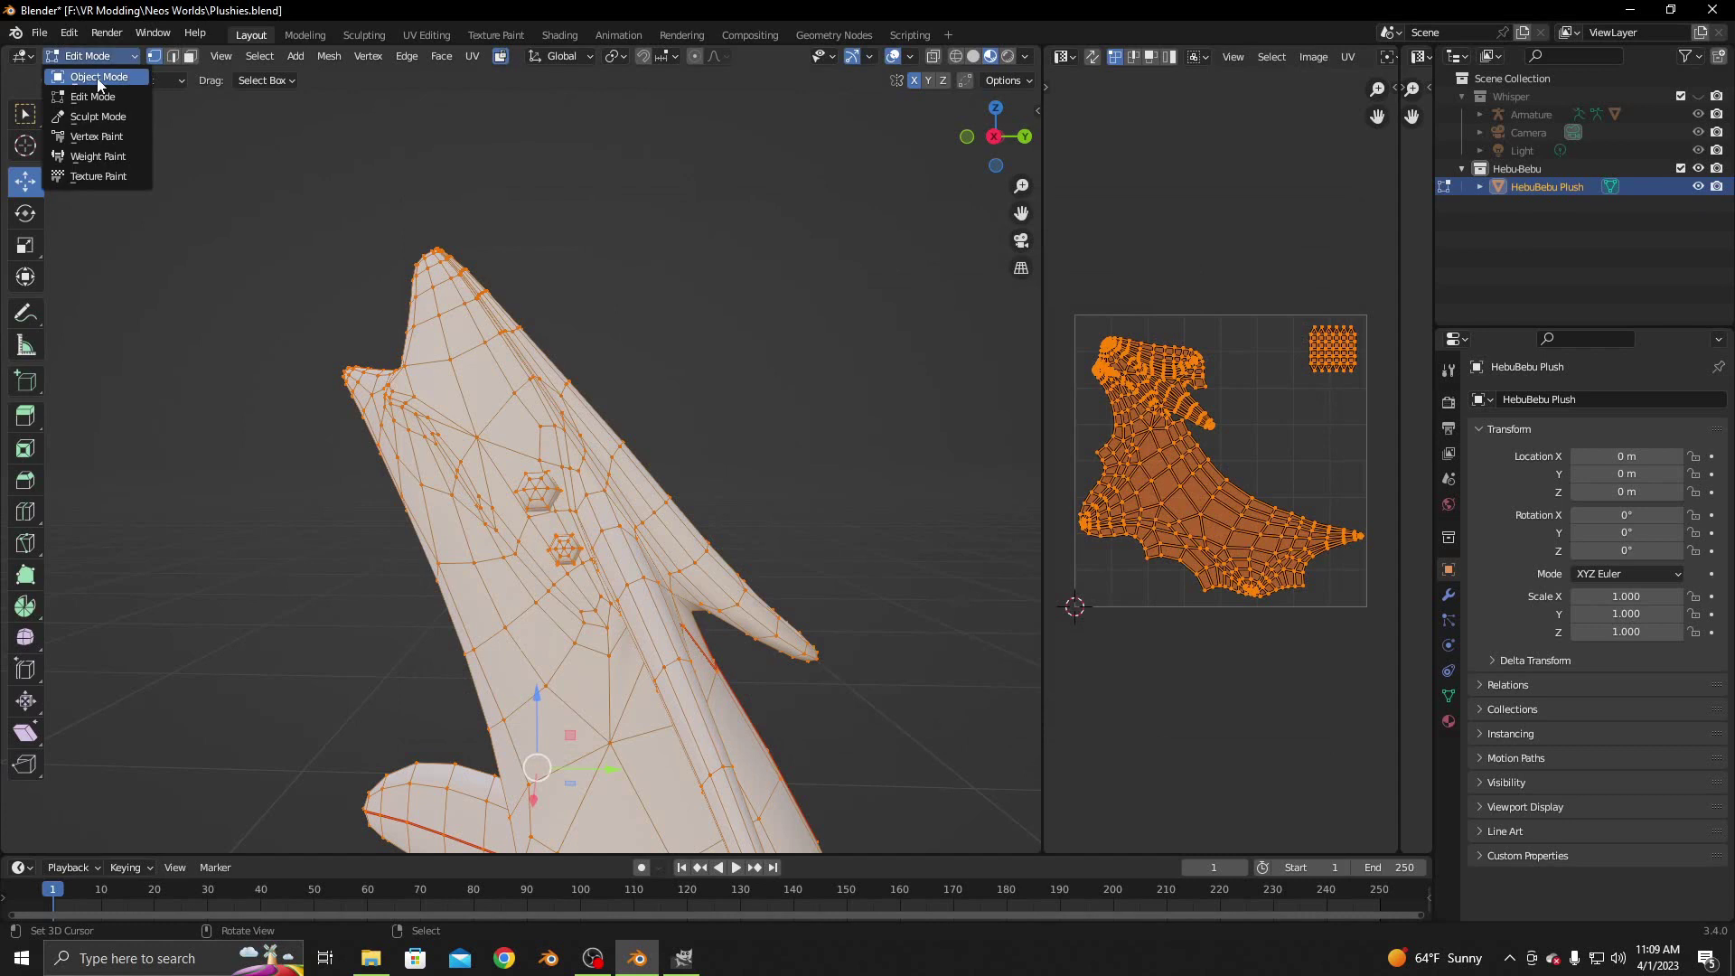
{"action": "left_click", "coordinate": [96, 78]}
{"action": "scroll", "coordinate": [623, 687], "scroll_direction": "down", "scroll_amount": 3}
{"action": "middle_click_drag", "start_coordinate": [624, 687], "coordinate": [633, 530], "text": "shift"}
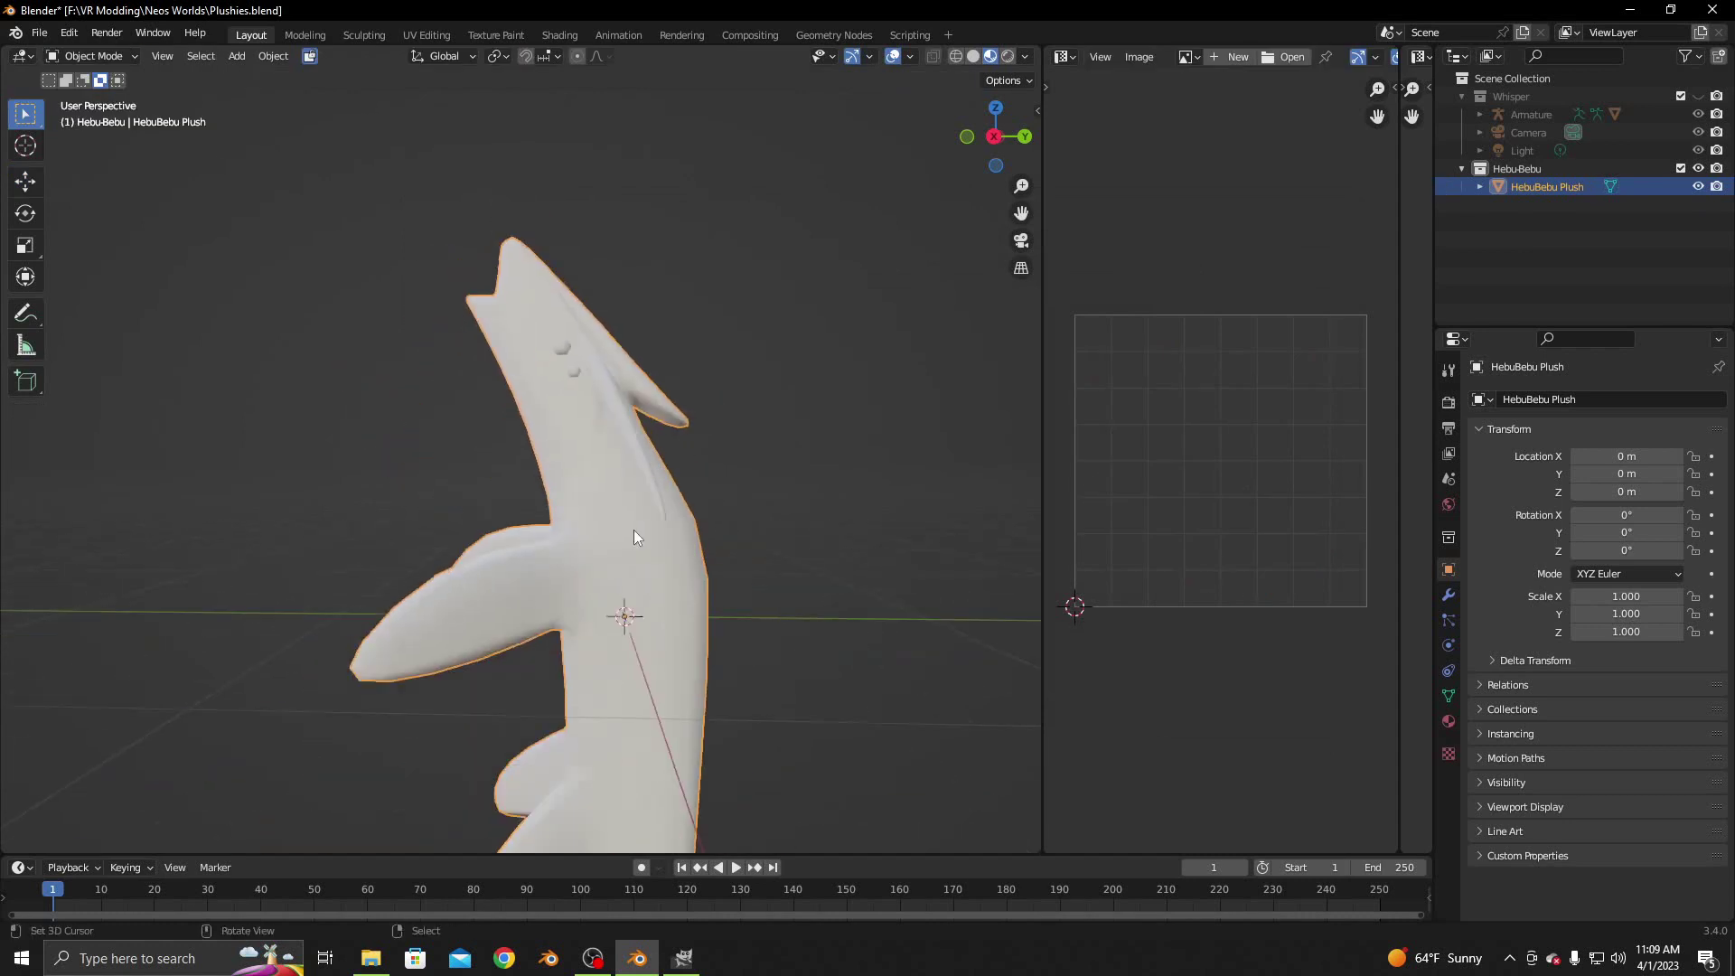
{"action": "scroll", "coordinate": [665, 524], "scroll_direction": "down", "scroll_amount": 2}
{"action": "key", "text": "alt+Tab"}
Add a new layer and set the foreground colour to brown 673c24
{"action": "left_click", "coordinate": [187, 32]}
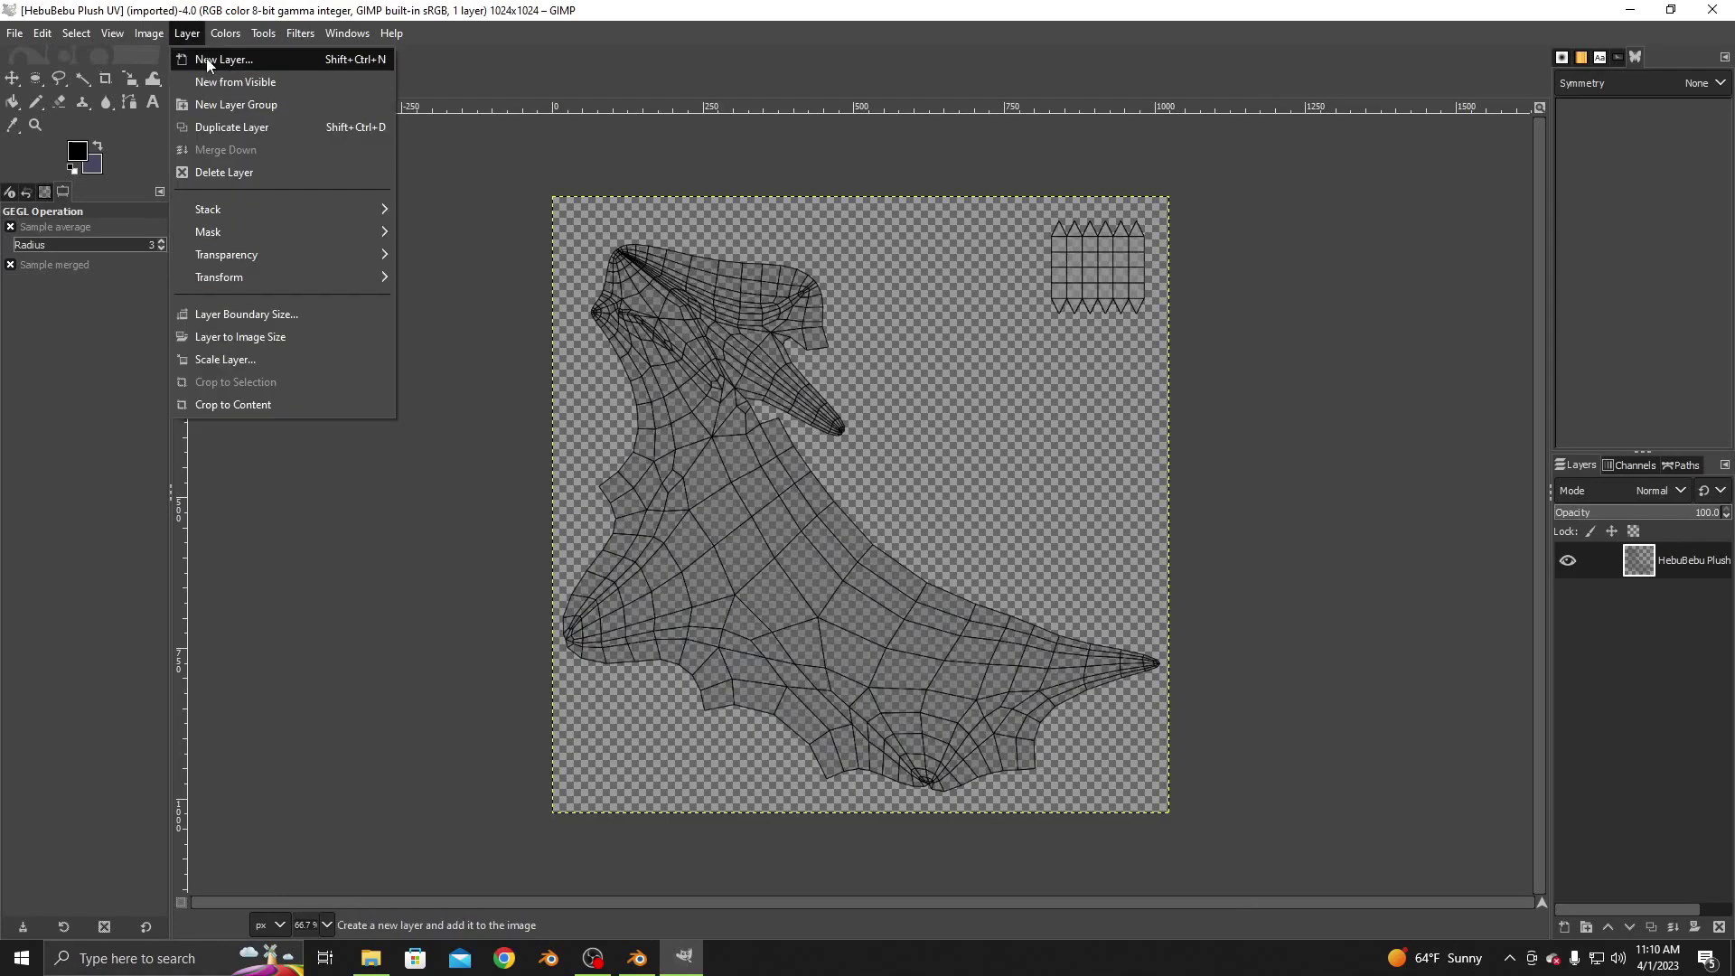
{"action": "left_click", "coordinate": [216, 58]}
{"action": "left_click", "coordinate": [986, 715]}
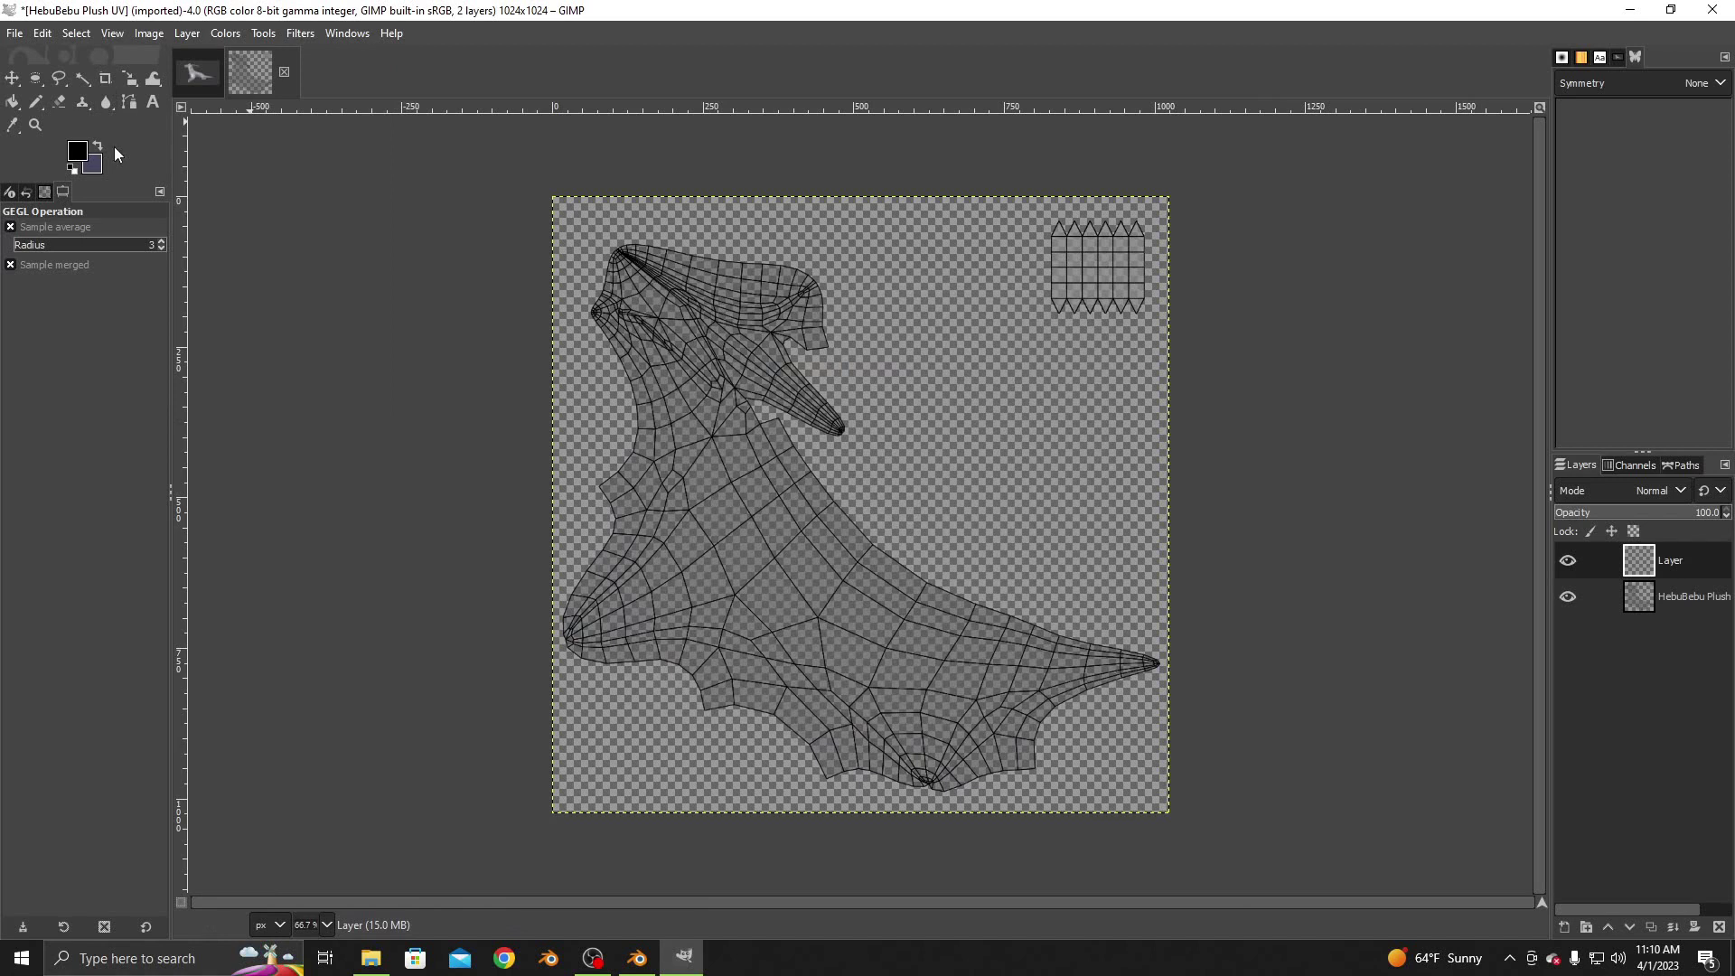
{"action": "left_click", "coordinate": [84, 149]}
{"action": "left_click", "coordinate": [486, 339]}
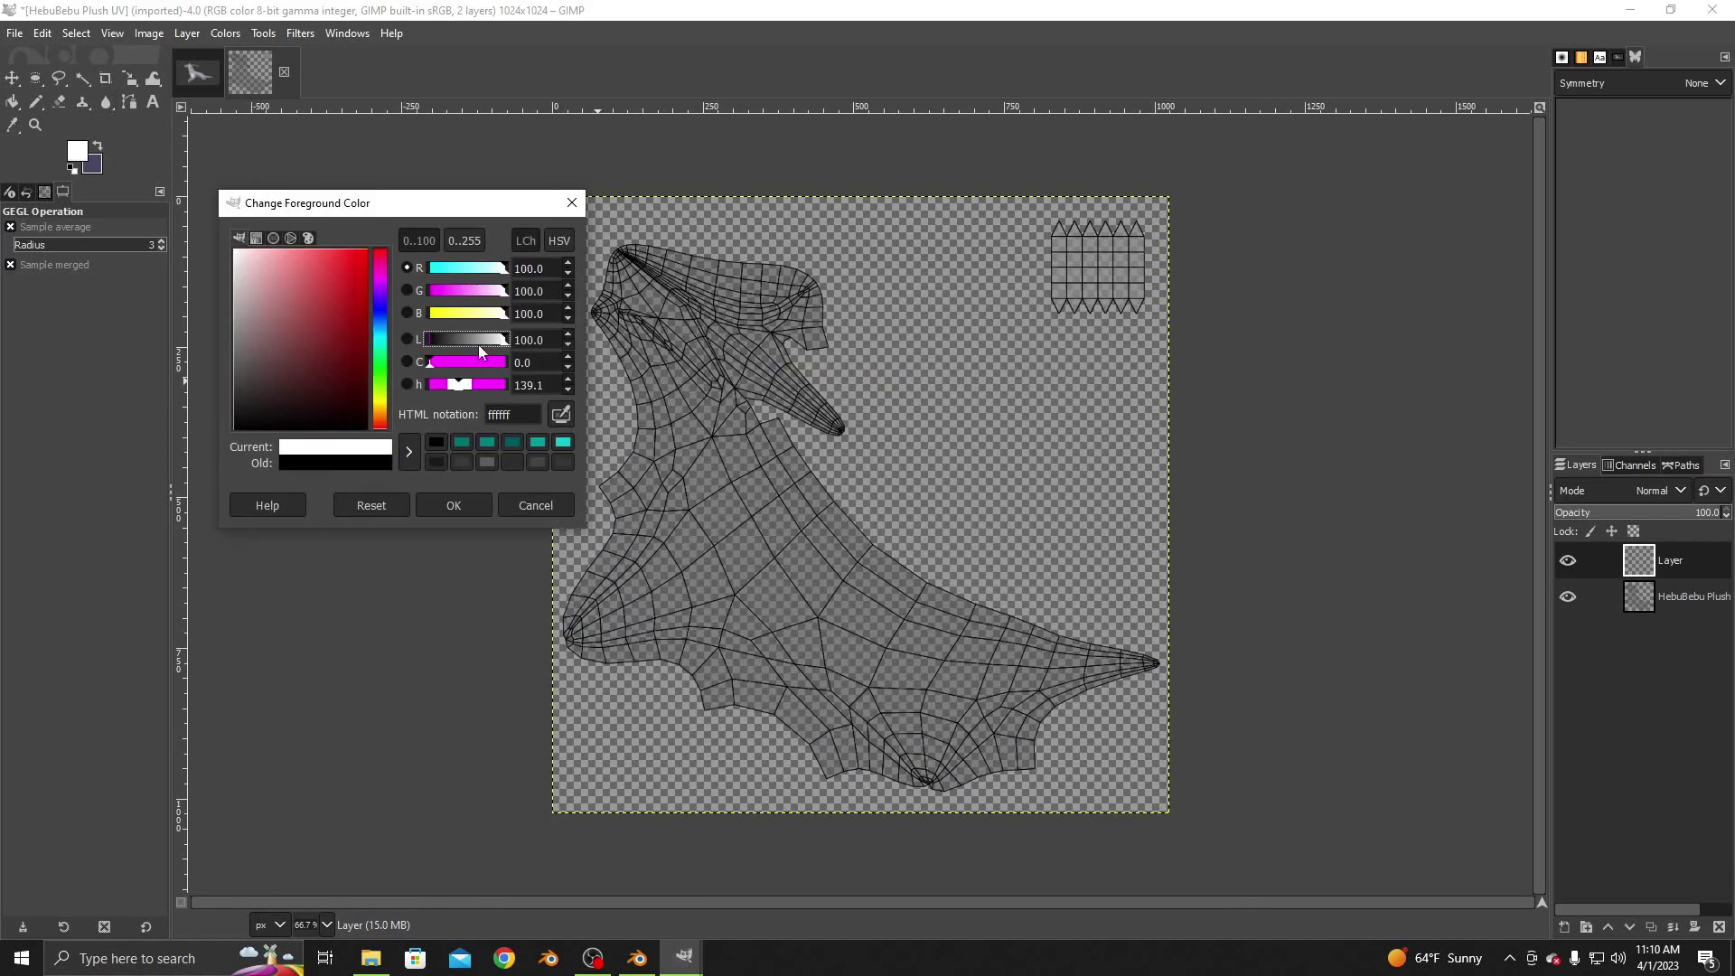
{"action": "left_click", "coordinate": [564, 242]}
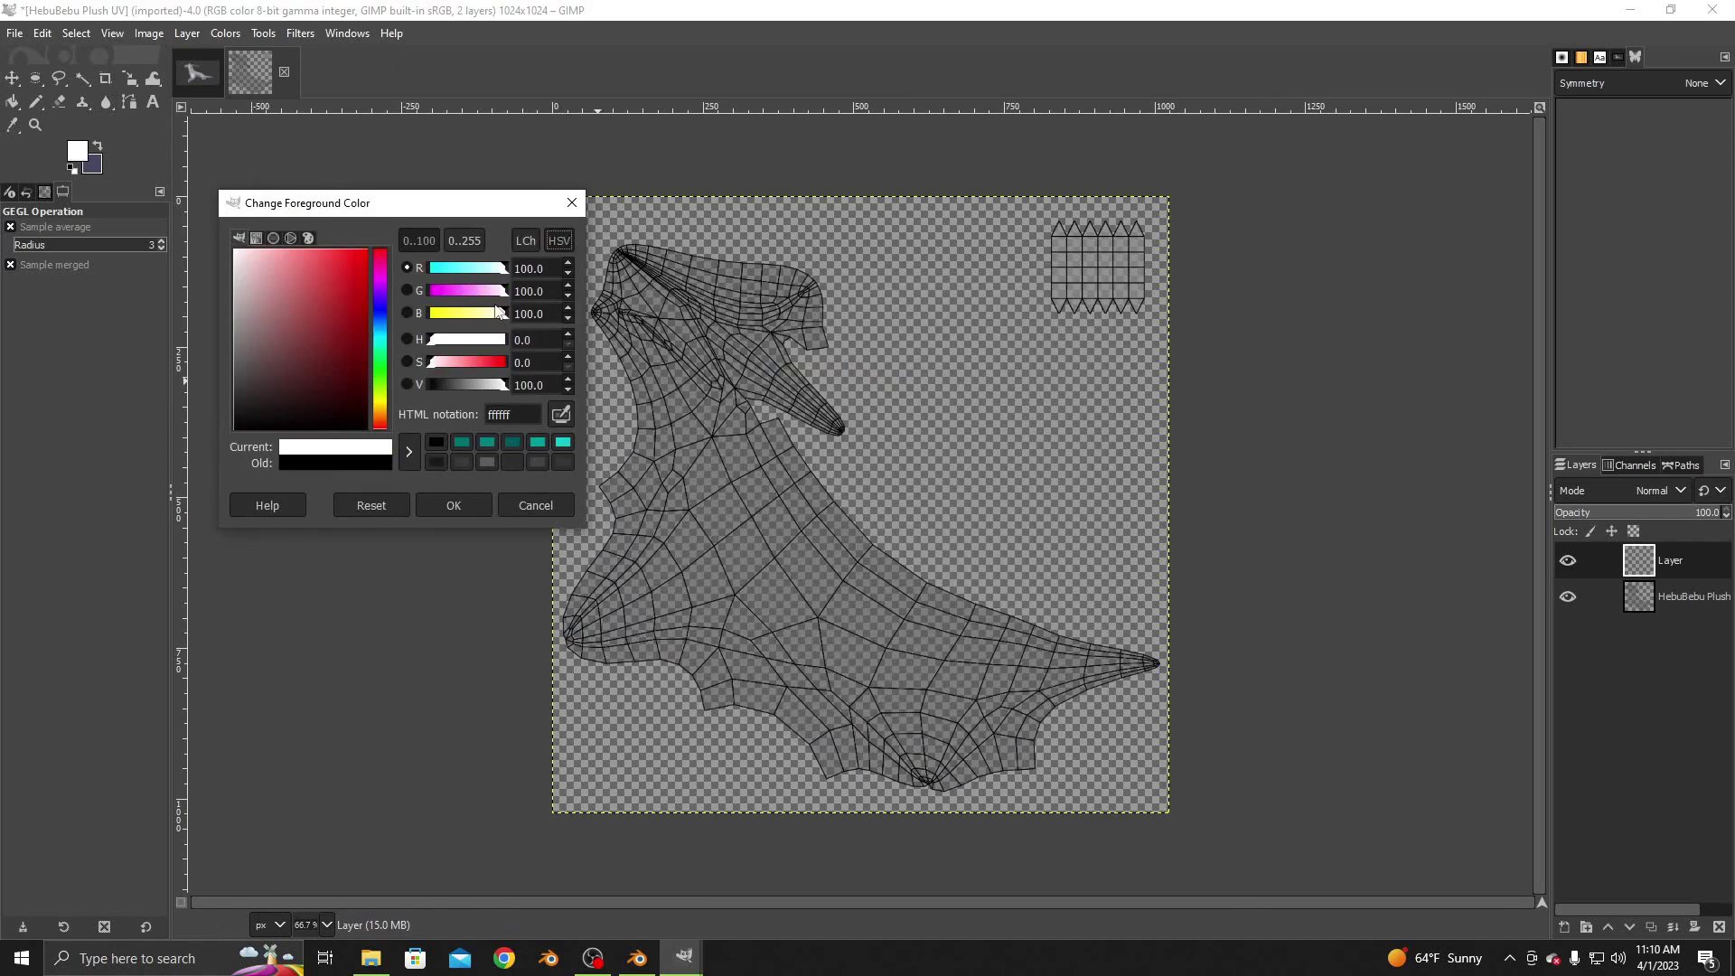
{"action": "left_click_drag", "start_coordinate": [496, 311], "coordinate": [469, 314]}
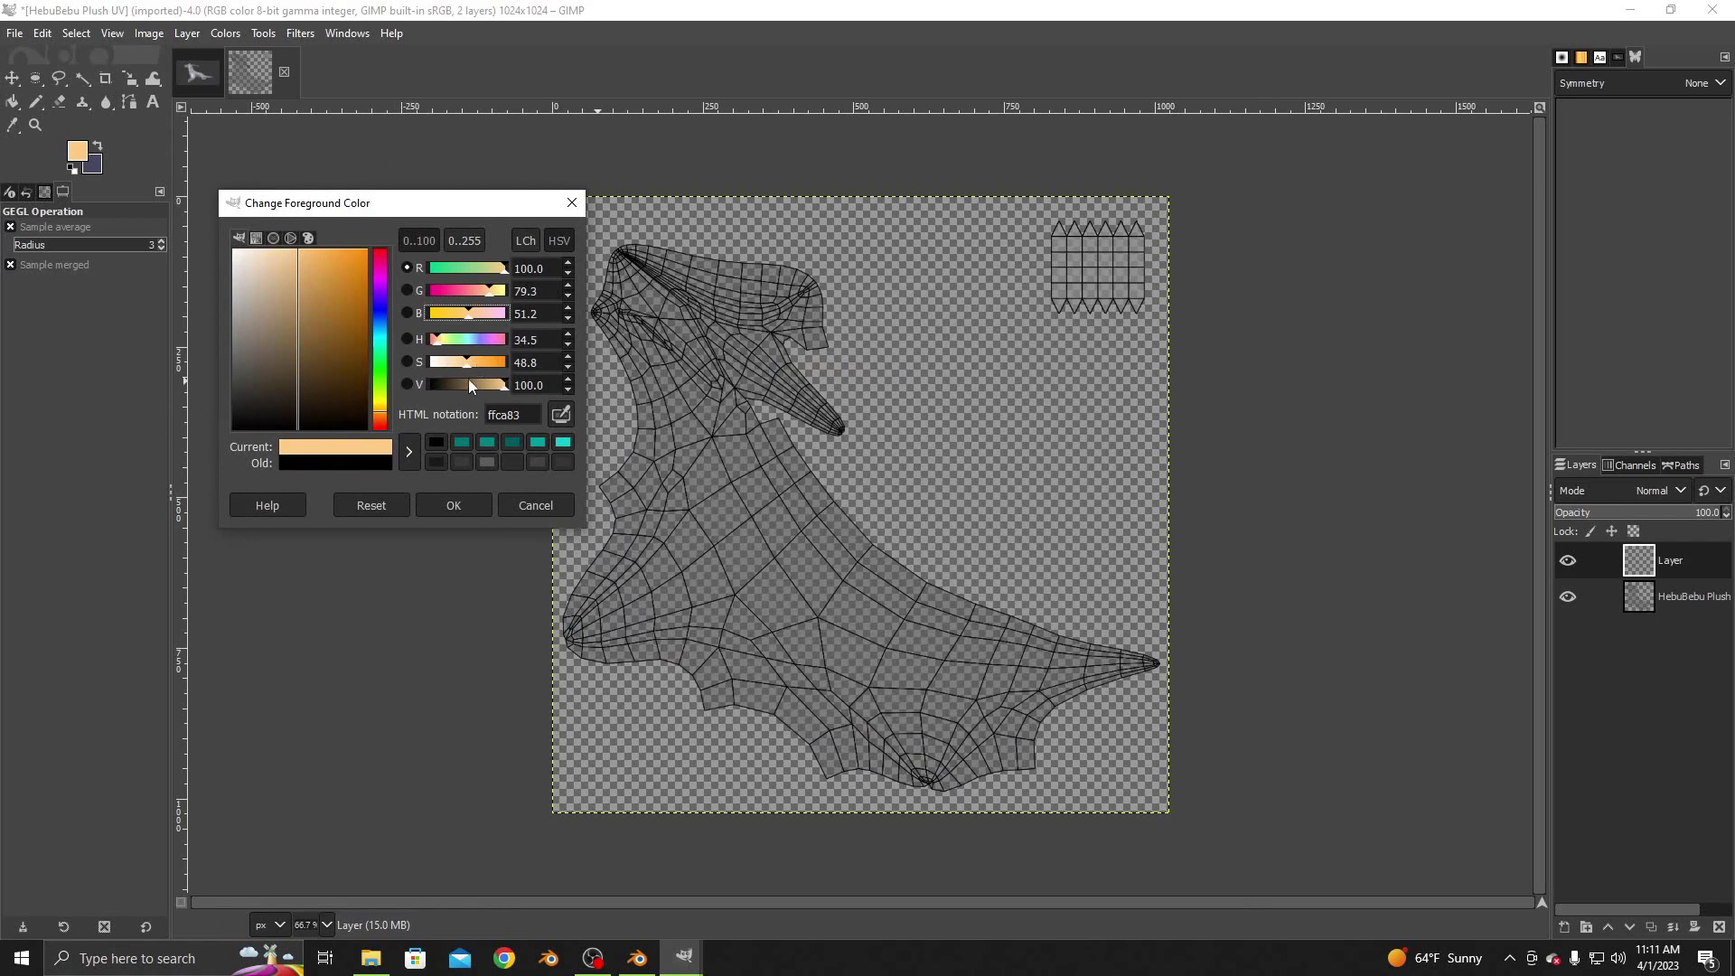
{"action": "mouse_move", "coordinate": [472, 386]}
{"action": "left_mouse_down"}
{"action": "mouse_move", "coordinate": [496, 370]}
{"action": "mouse_move", "coordinate": [461, 390]}
{"action": "left_mouse_up"}
{"action": "left_click", "coordinate": [481, 368]}
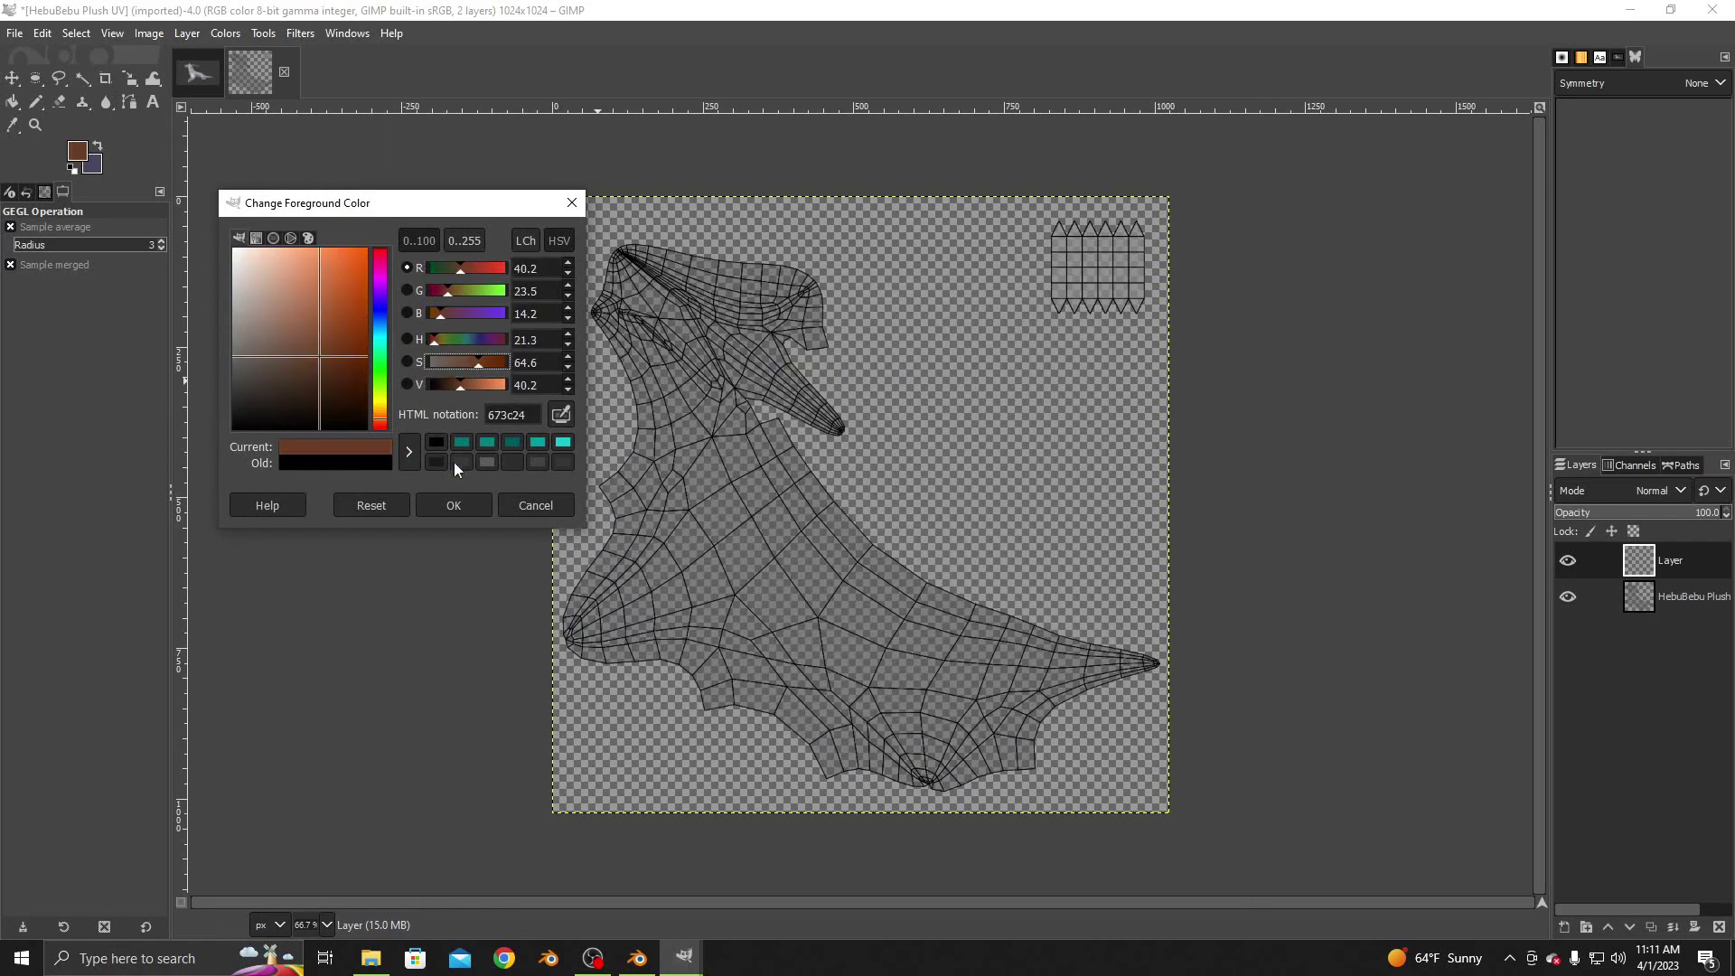
{"action": "left_click", "coordinate": [454, 504]}
Bucket-fill the new layer brown and move the HebuBebu Plush UV layer above it
{"action": "left_click", "coordinate": [11, 101]}
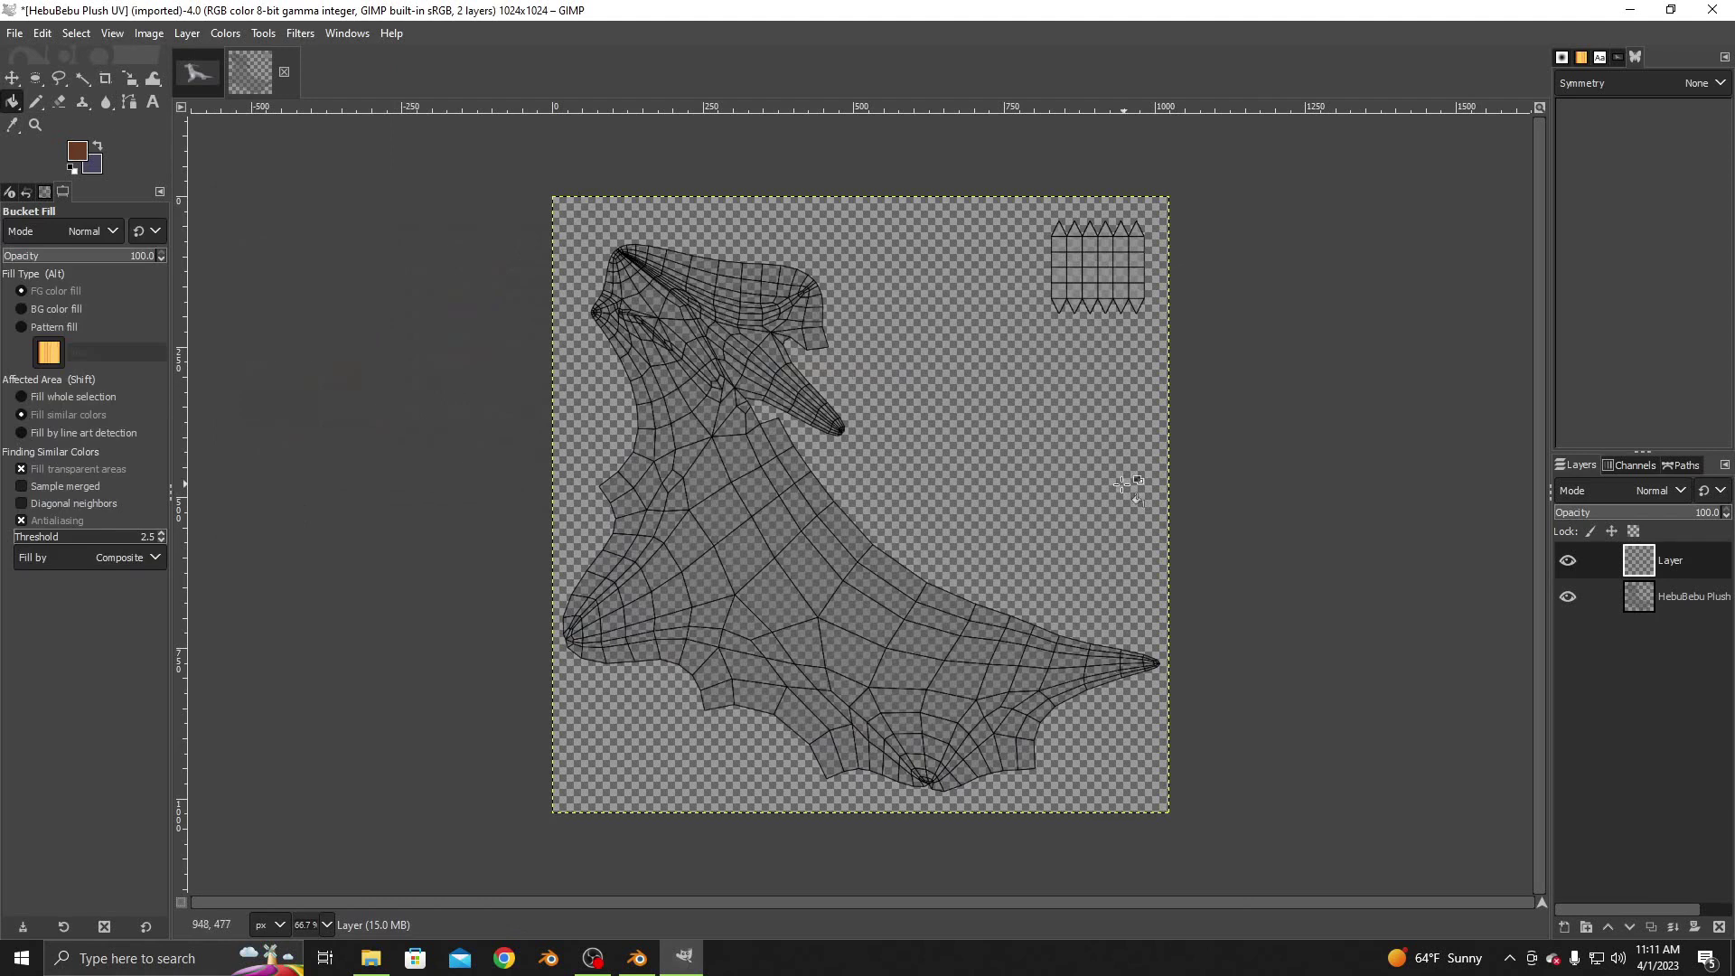
{"action": "left_click", "coordinate": [853, 504]}
{"action": "left_click_drag", "start_coordinate": [1676, 597], "coordinate": [1676, 555]}
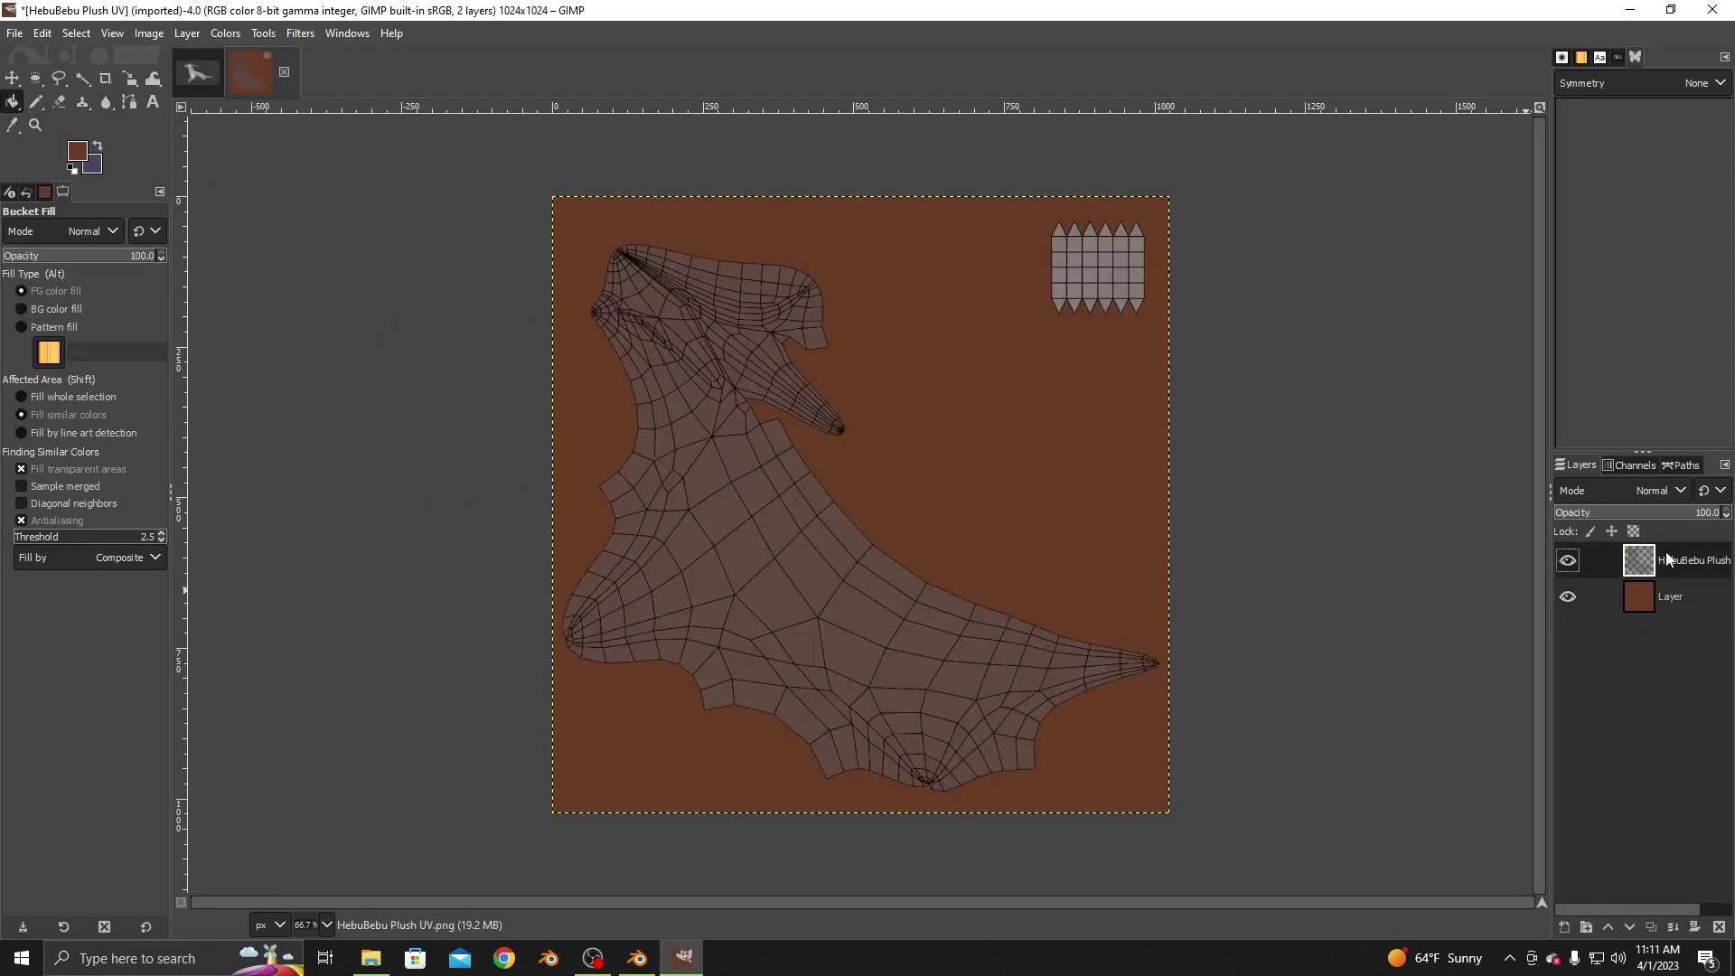
{"action": "left_click", "coordinate": [1651, 611]}
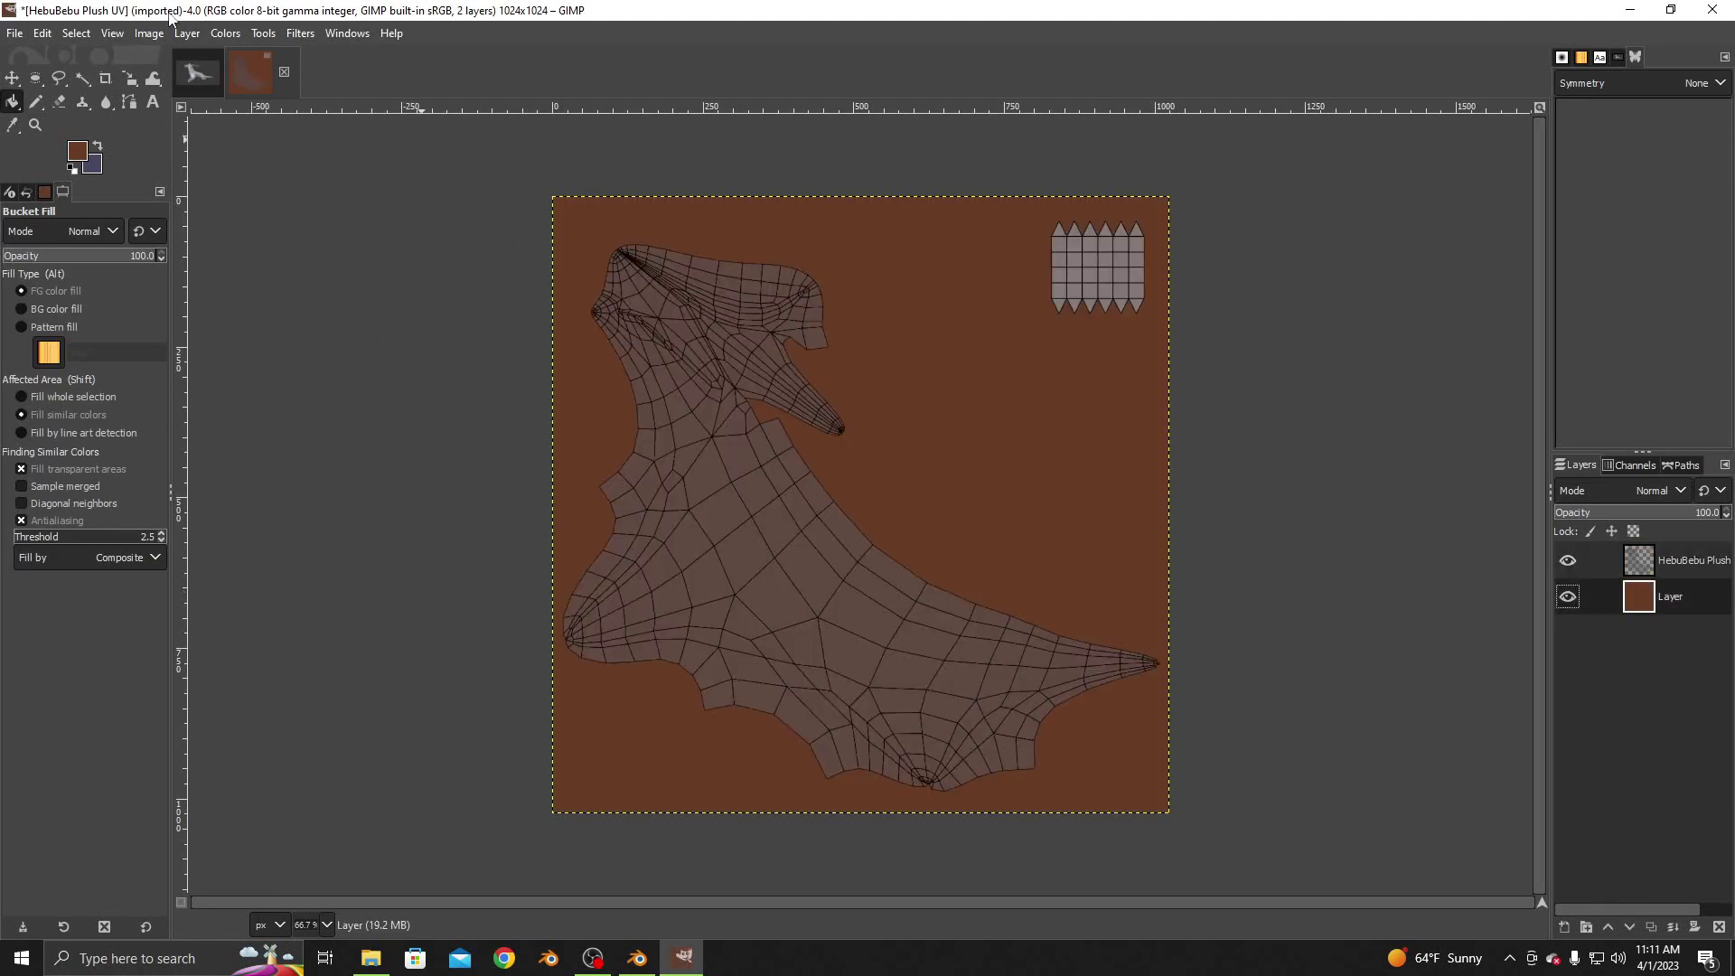
{"action": "left_click", "coordinate": [180, 40]}
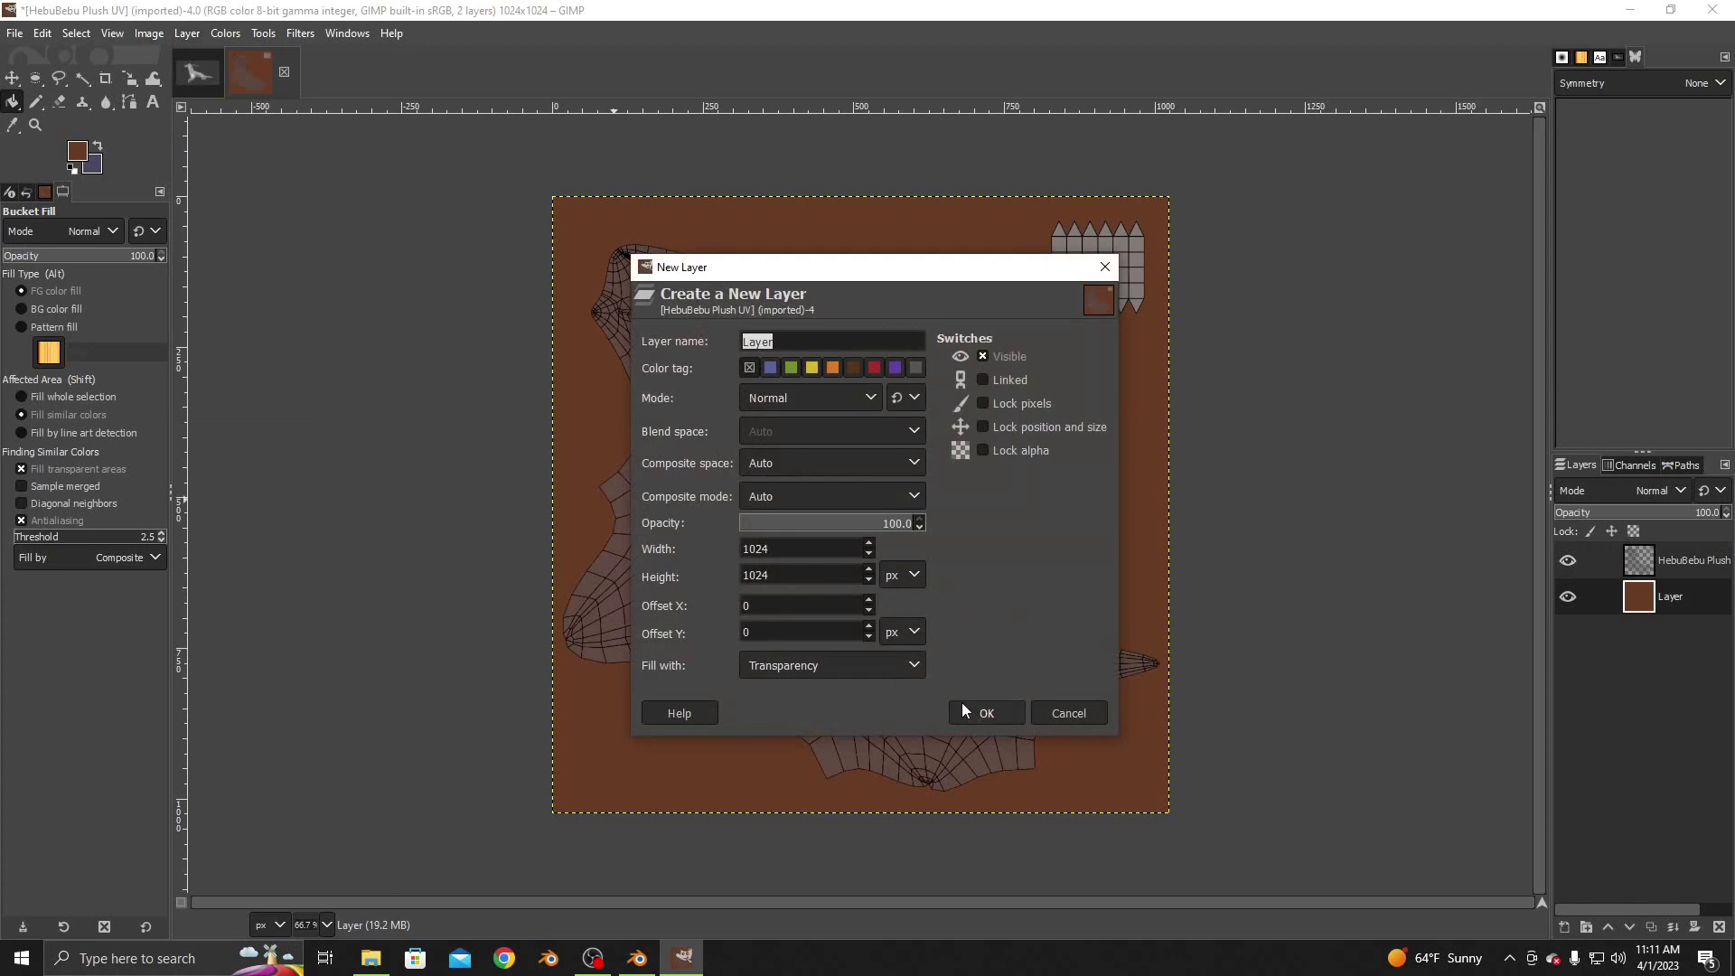
Add transparent Layer #1 and set the foreground colour to tan e6c495
{"action": "left_click", "coordinate": [966, 704]}
{"action": "left_click", "coordinate": [77, 150]}
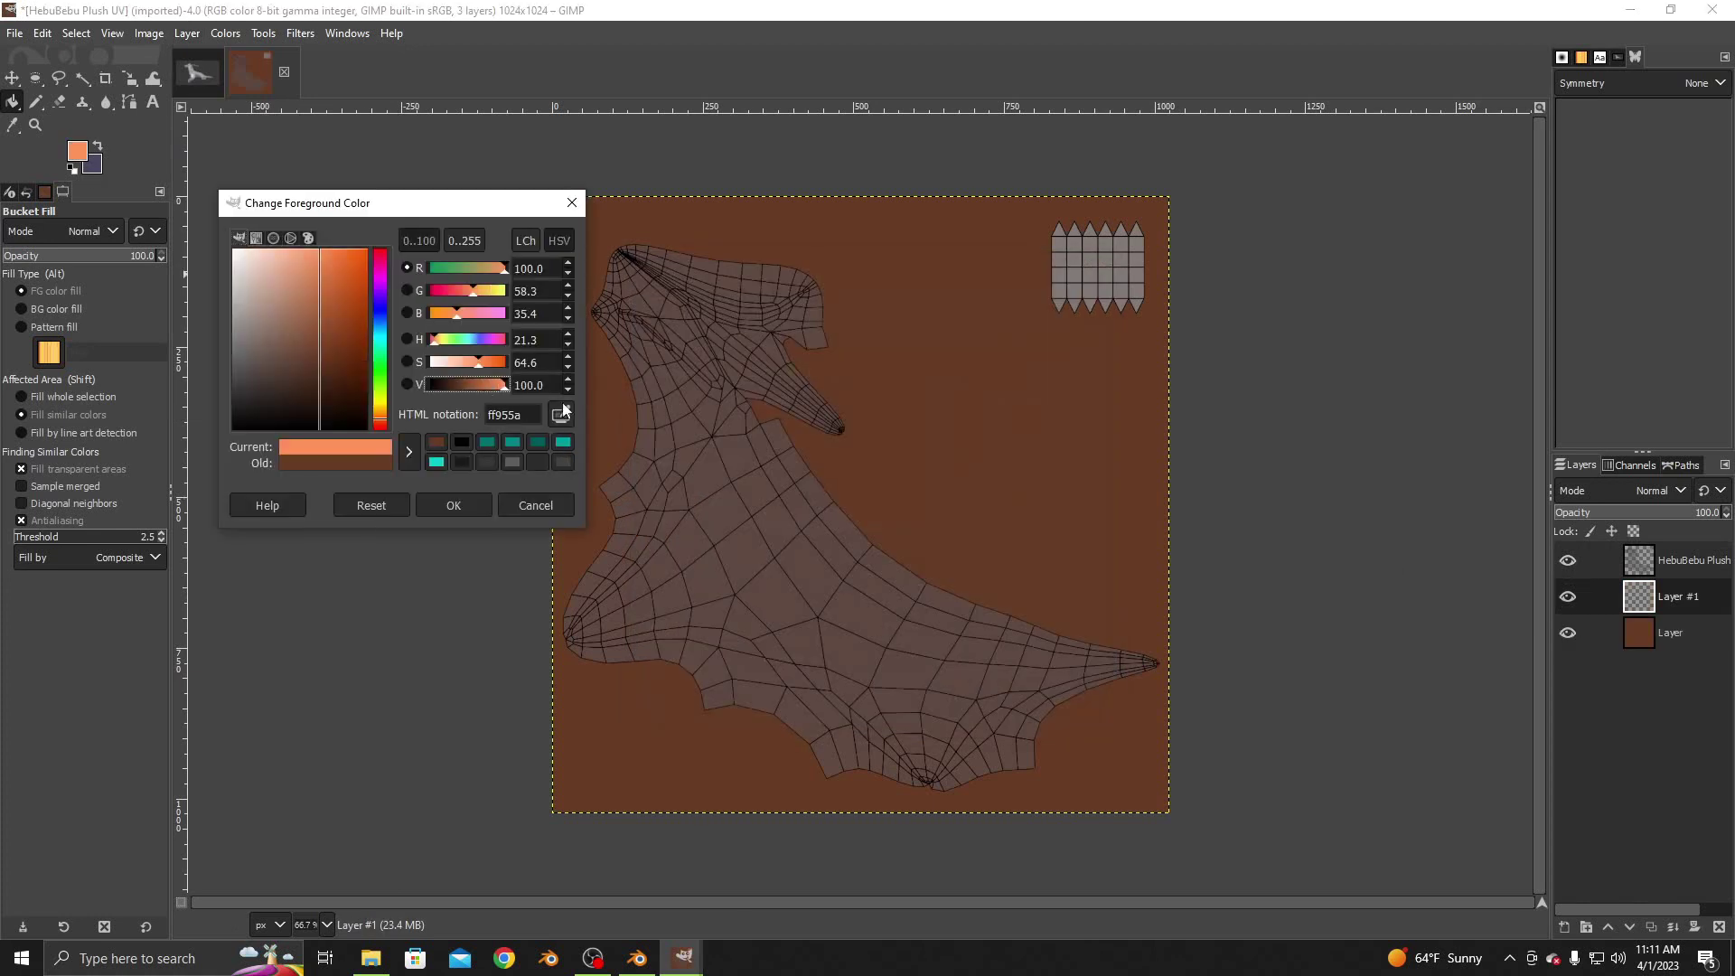
{"action": "left_click", "coordinate": [449, 362]}
{"action": "left_click", "coordinate": [497, 387]}
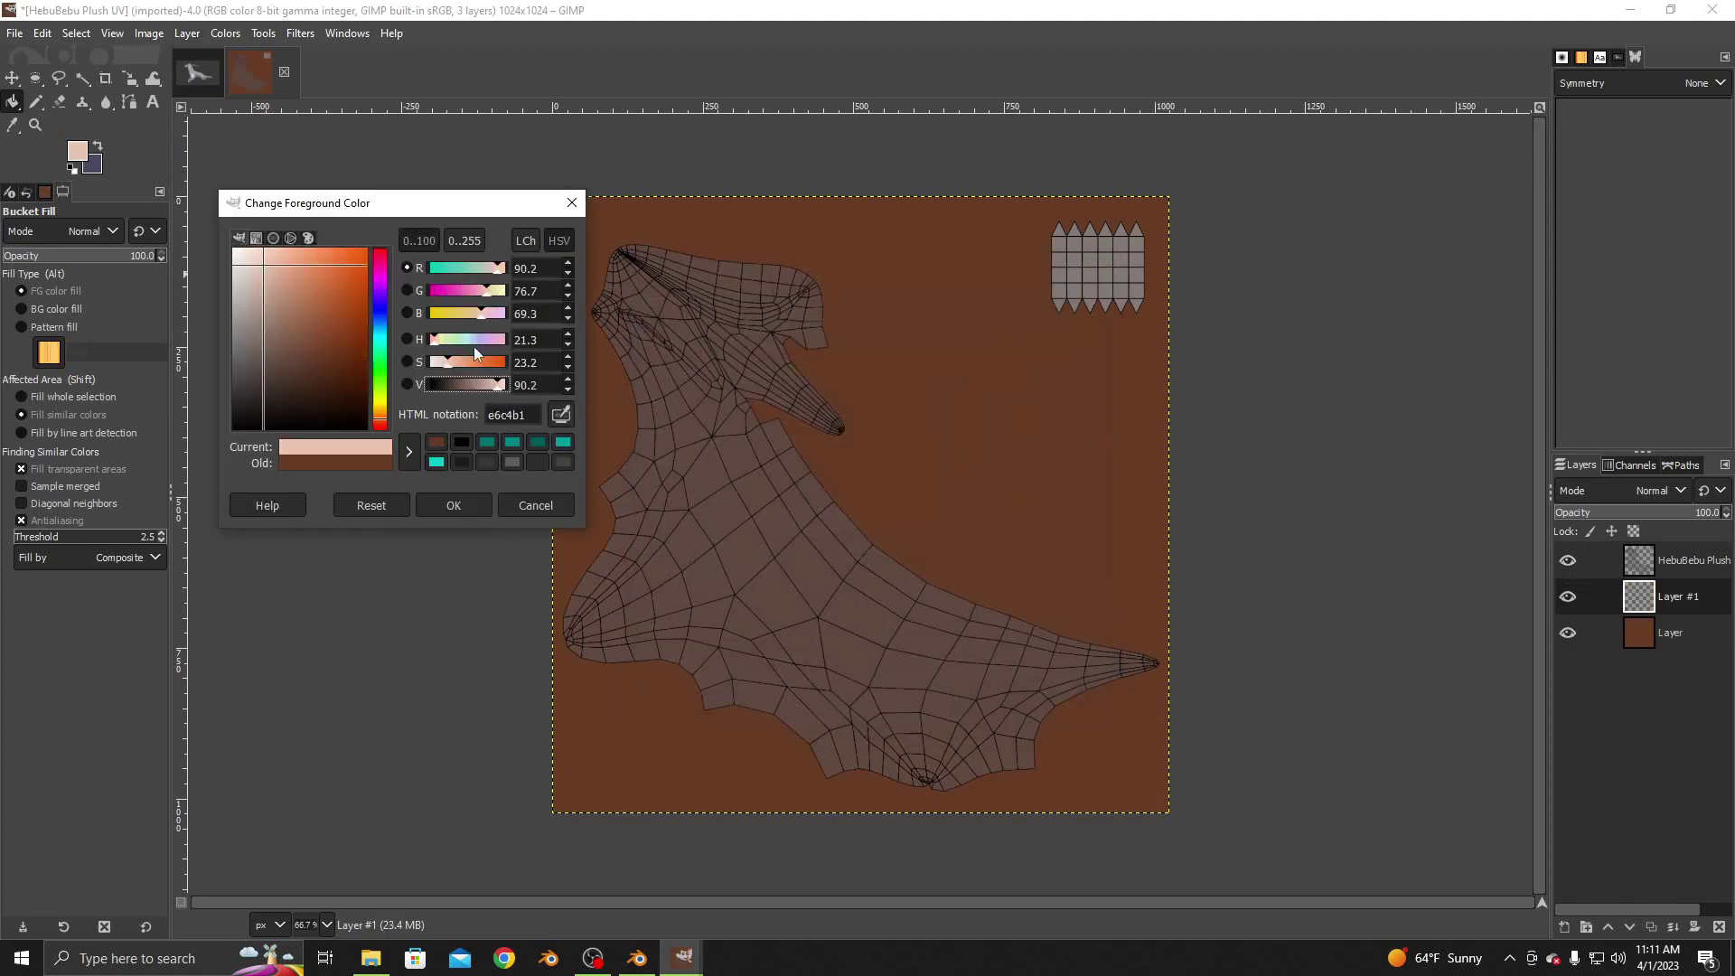
{"action": "left_click", "coordinate": [474, 315]}
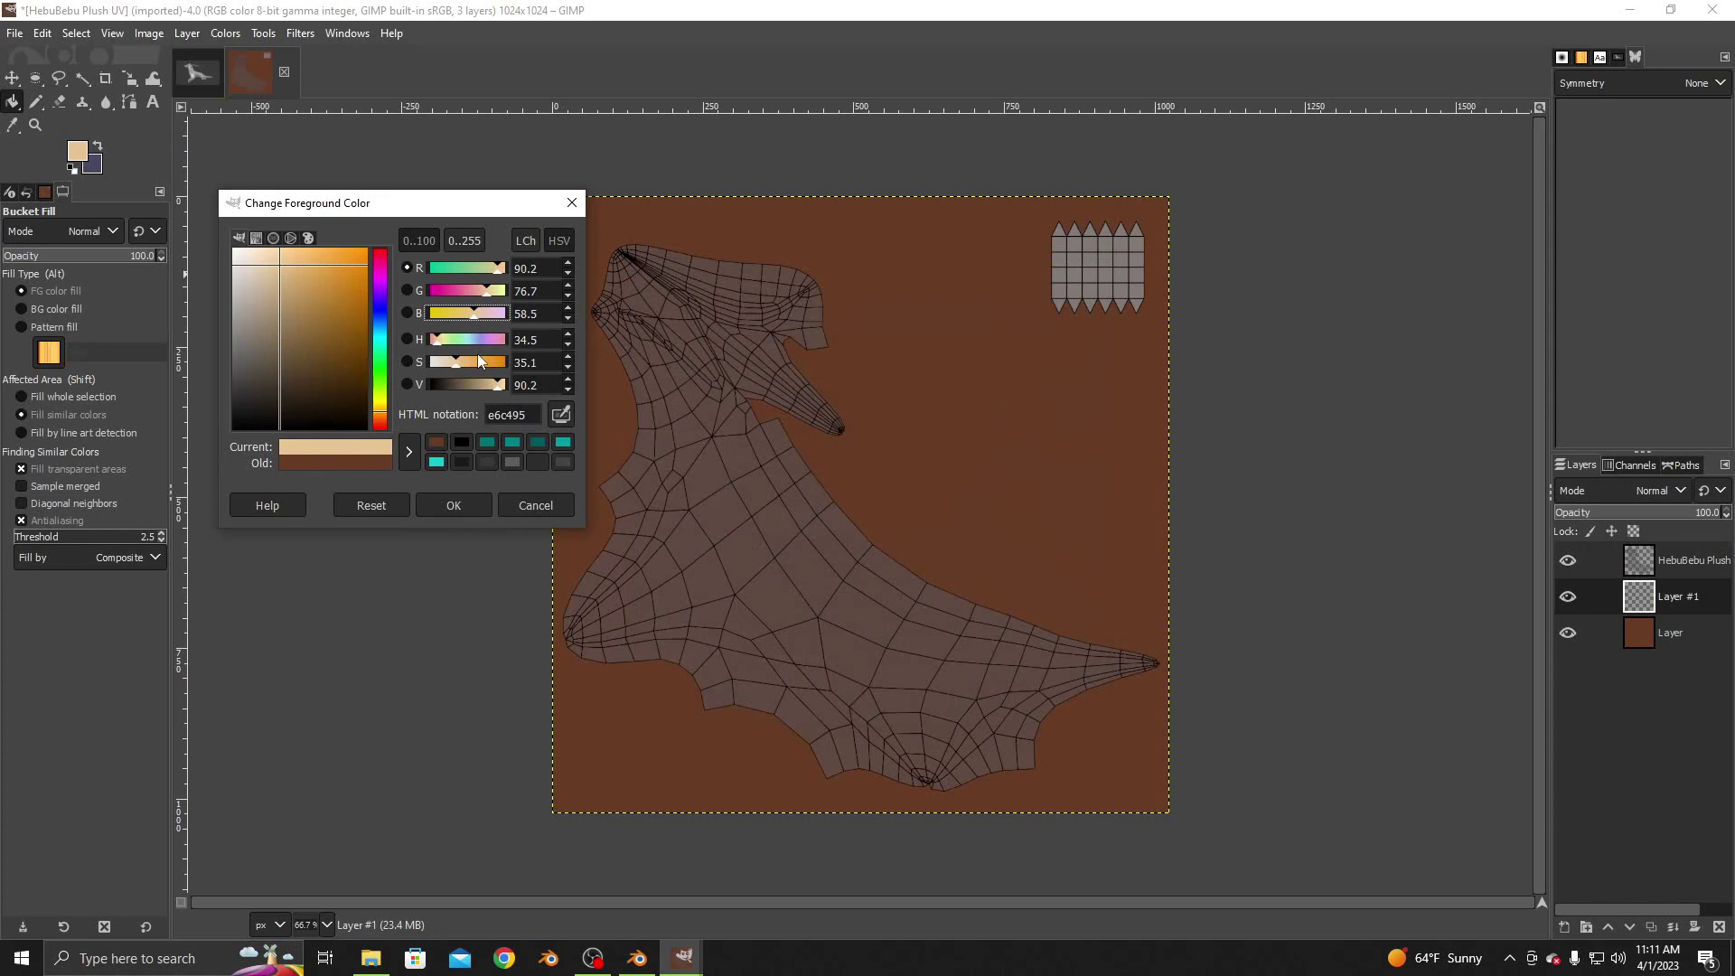
{"action": "left_click", "coordinate": [455, 504]}
Set the brush size to 48 and switch to the Paintbrush tool
{"action": "key", "text": "n"}
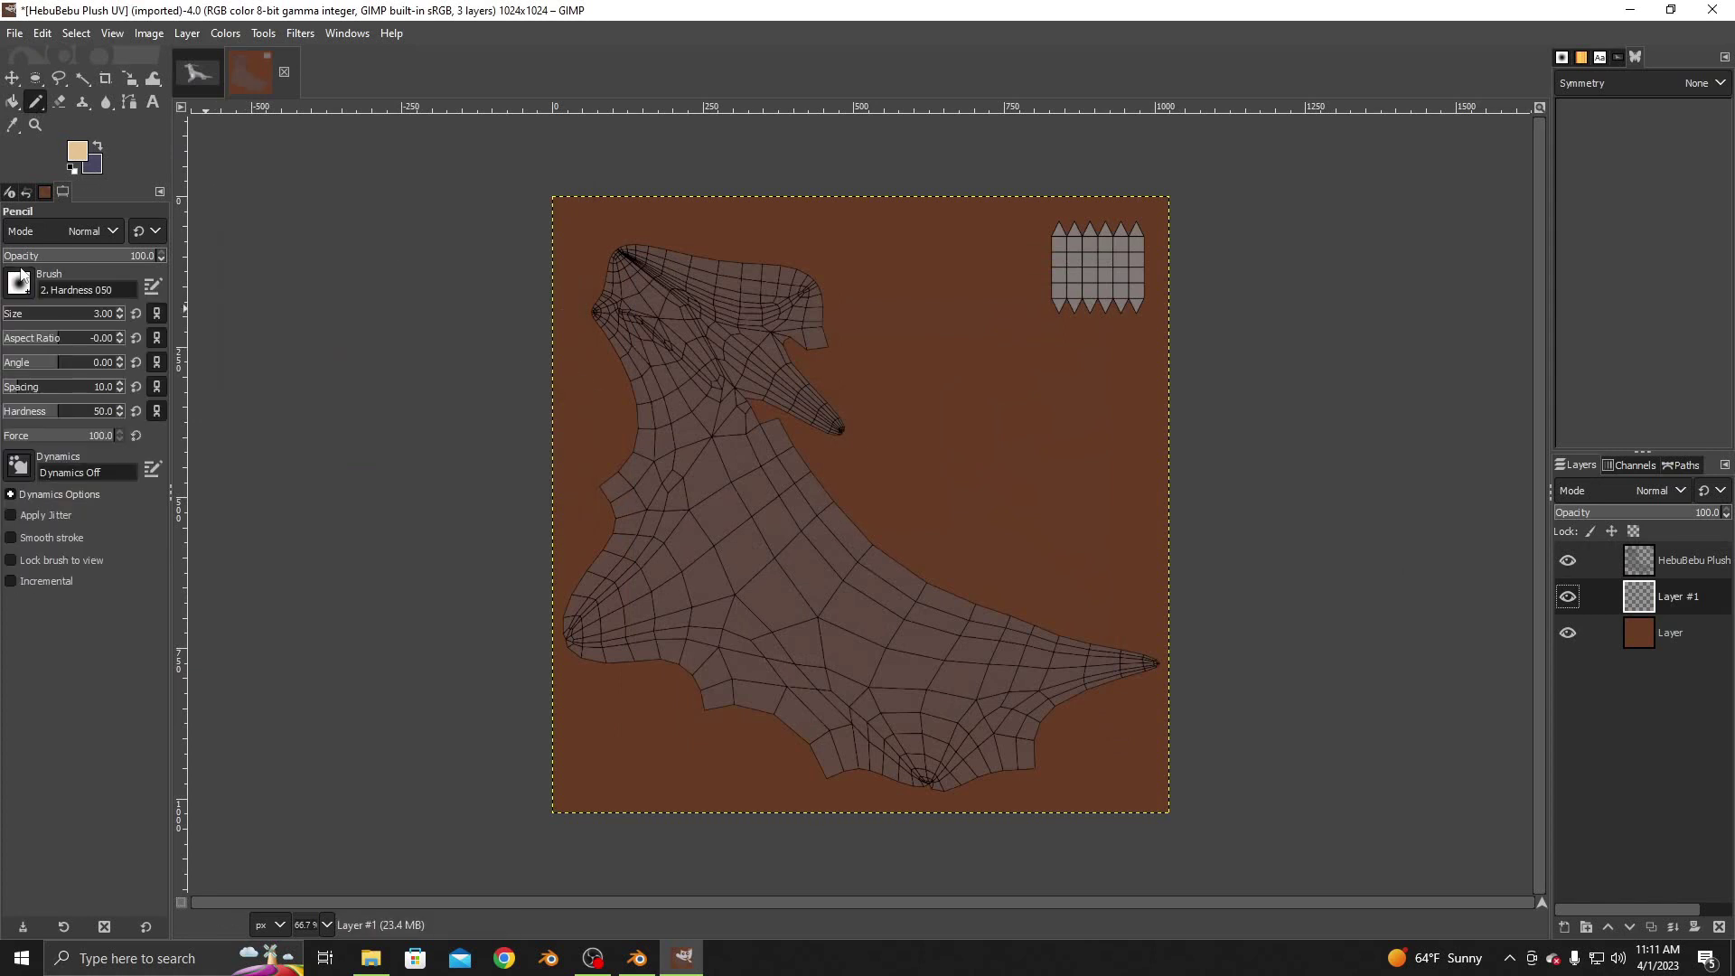
{"action": "type", "text": "48"}
{"action": "key", "text": "Return"}
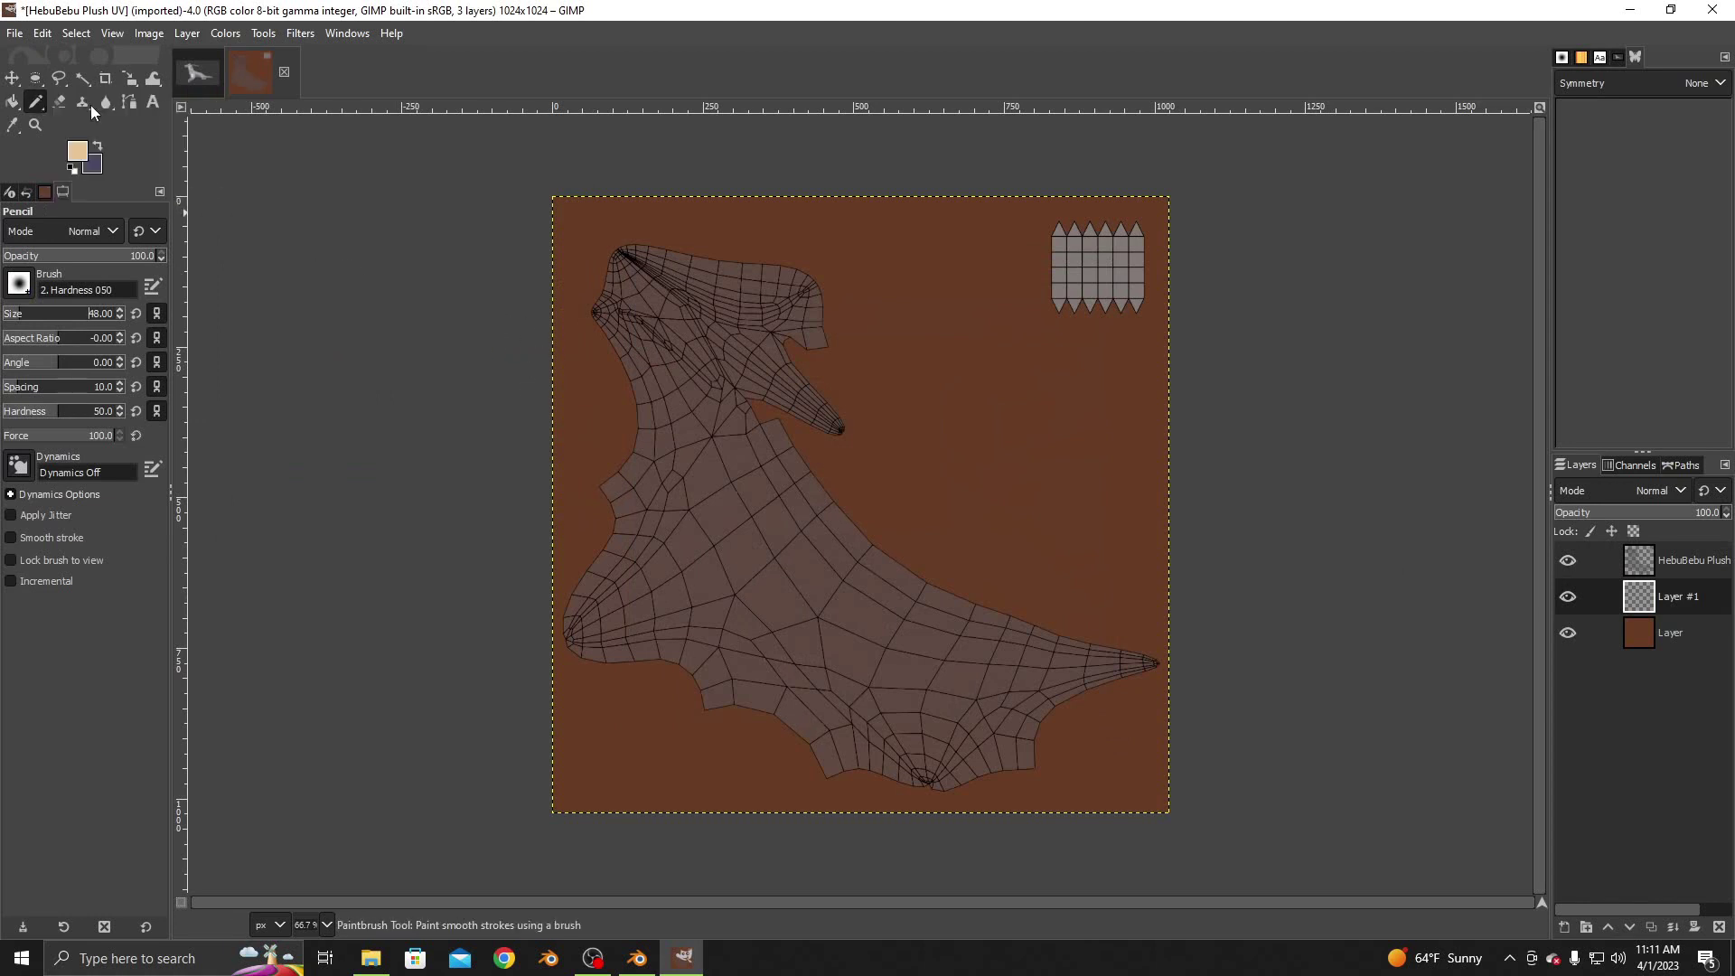
{"action": "key", "text": "p"}
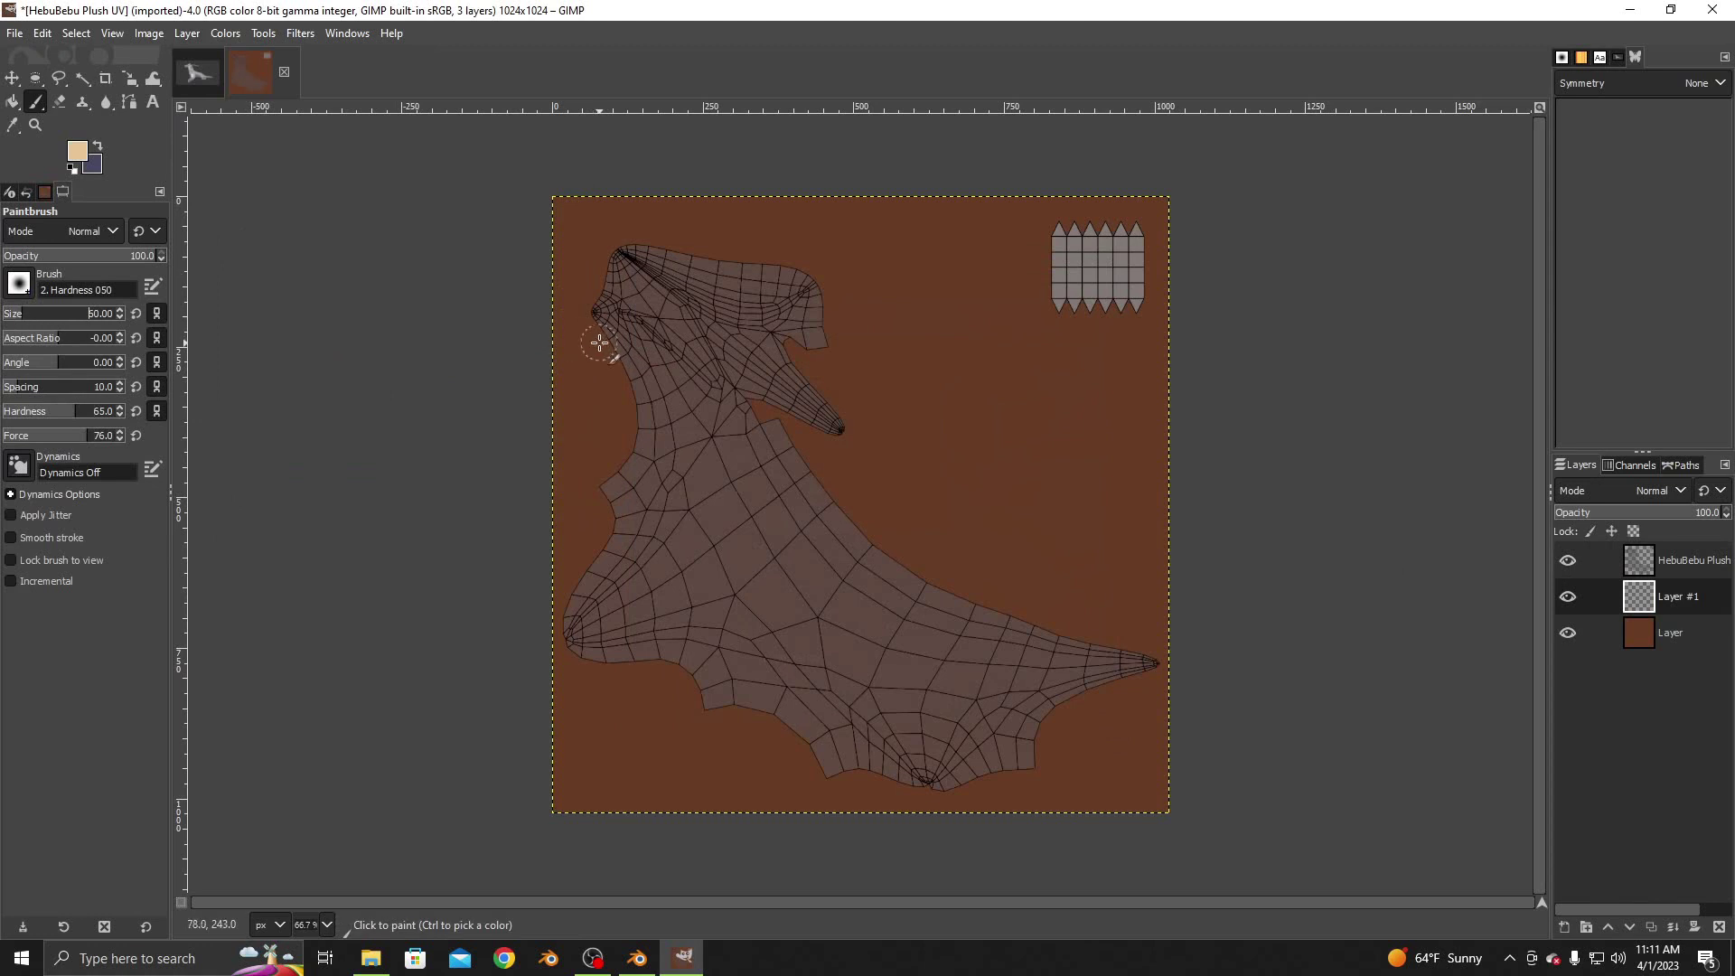
Brush tan strokes on Layer #1 along the UV island's left edge, bottom and lower-right corner
{"action": "left_click_drag", "start_coordinate": [603, 348], "coordinate": [596, 314]}
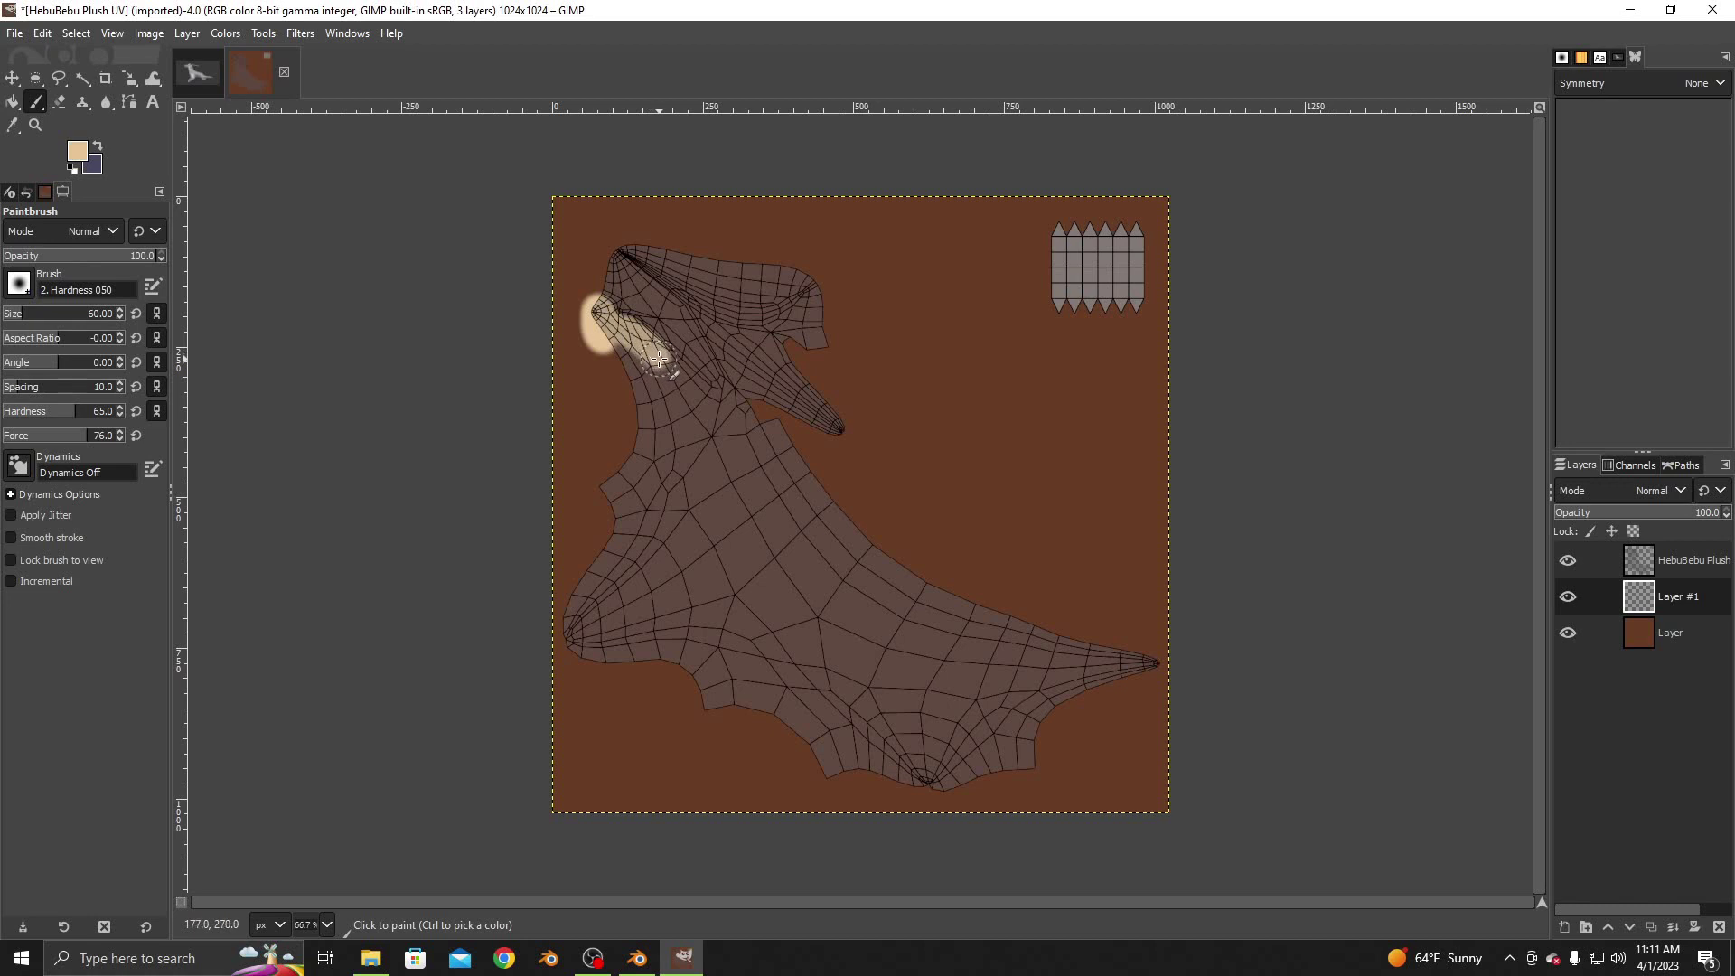
{"action": "mouse_move", "coordinate": [663, 367]}
{"action": "left_mouse_down"}
{"action": "mouse_move", "coordinate": [667, 451]}
{"action": "mouse_move", "coordinate": [621, 526]}
{"action": "mouse_move", "coordinate": [630, 507]}
{"action": "left_mouse_up"}
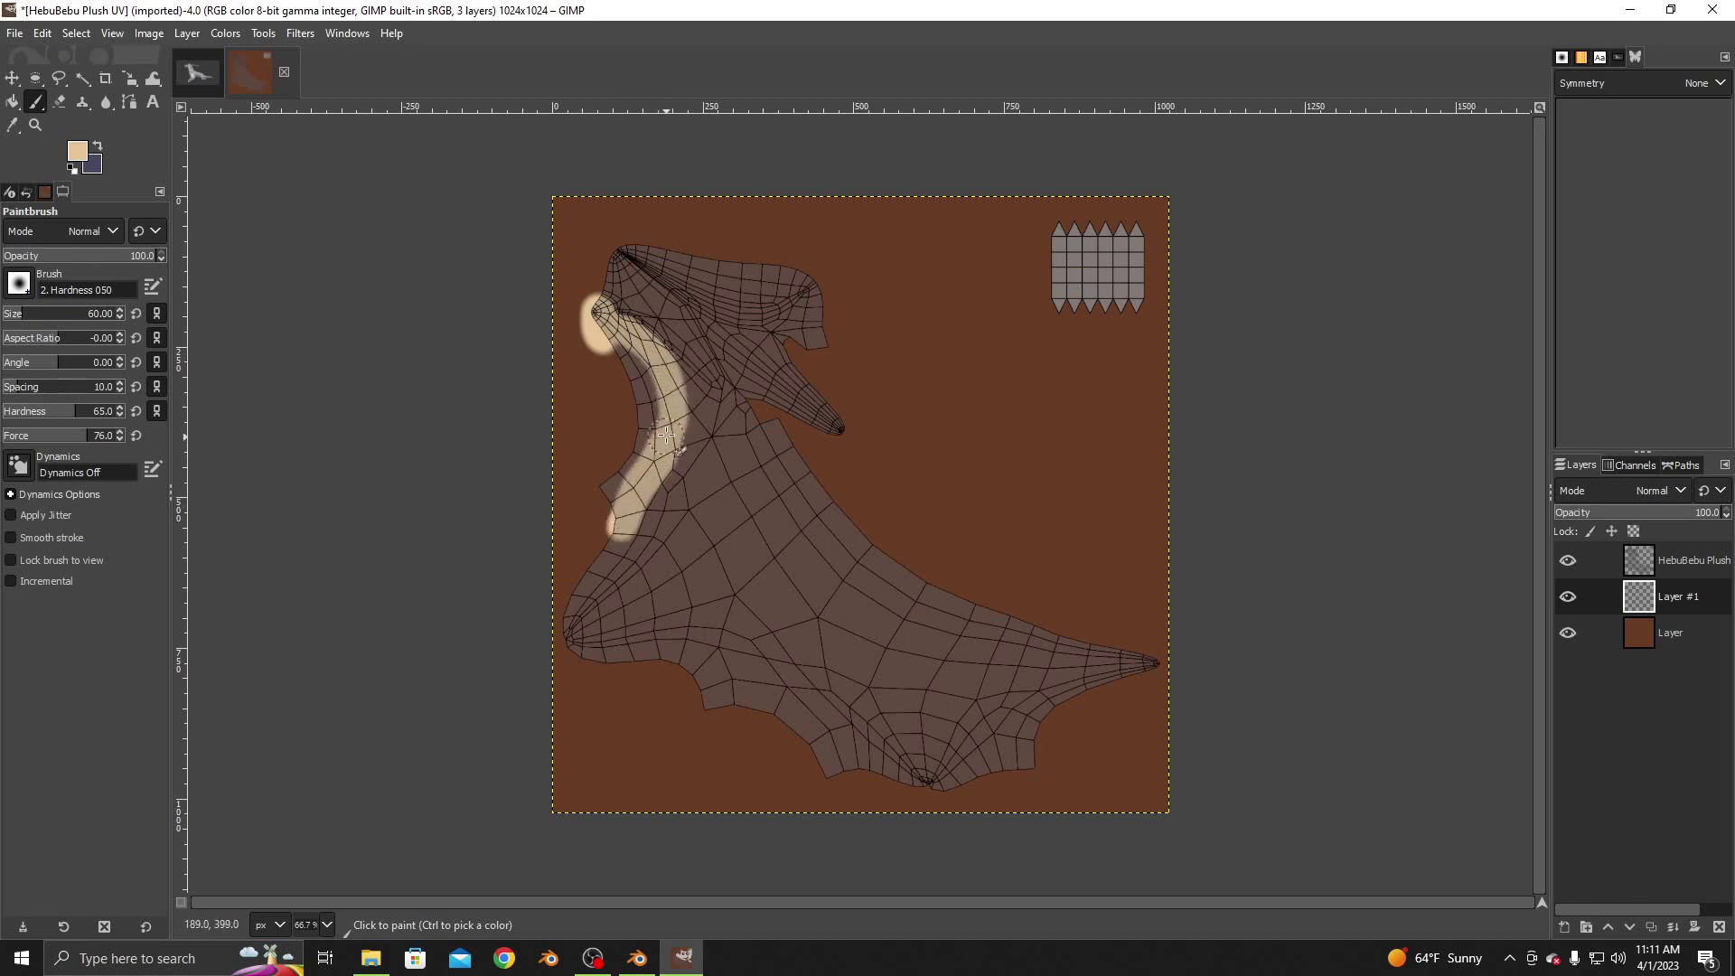
{"action": "mouse_move", "coordinate": [666, 436]}
{"action": "left_mouse_down"}
{"action": "mouse_move", "coordinate": [623, 366]}
{"action": "mouse_move", "coordinate": [643, 402]}
{"action": "mouse_move", "coordinate": [601, 492]}
{"action": "mouse_move", "coordinate": [642, 432]}
{"action": "left_mouse_up"}
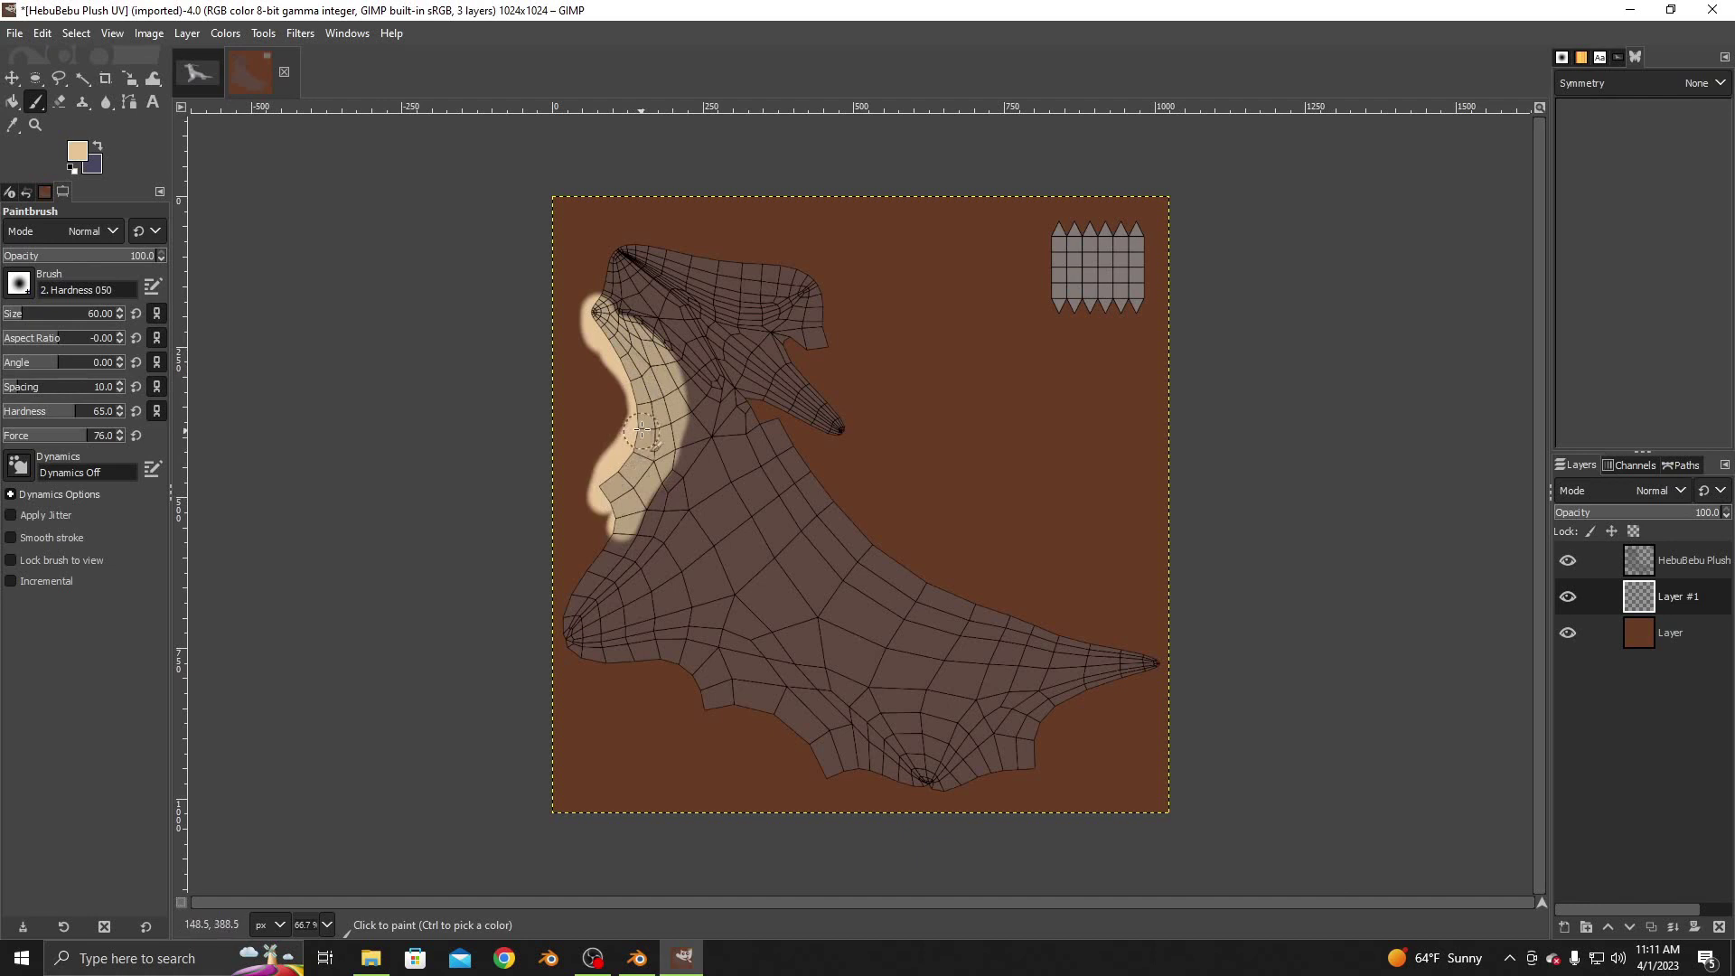
{"action": "mouse_move", "coordinate": [606, 524]}
{"action": "left_mouse_down"}
{"action": "mouse_move", "coordinate": [568, 660]}
{"action": "mouse_move", "coordinate": [723, 641]}
{"action": "mouse_move", "coordinate": [854, 727]}
{"action": "mouse_move", "coordinate": [895, 784]}
{"action": "mouse_move", "coordinate": [820, 652]}
{"action": "mouse_move", "coordinate": [722, 633]}
{"action": "mouse_move", "coordinate": [845, 705]}
{"action": "mouse_move", "coordinate": [872, 776]}
{"action": "mouse_move", "coordinate": [750, 691]}
{"action": "mouse_move", "coordinate": [682, 673]}
{"action": "mouse_move", "coordinate": [750, 727]}
{"action": "mouse_move", "coordinate": [731, 701]}
{"action": "left_mouse_up"}
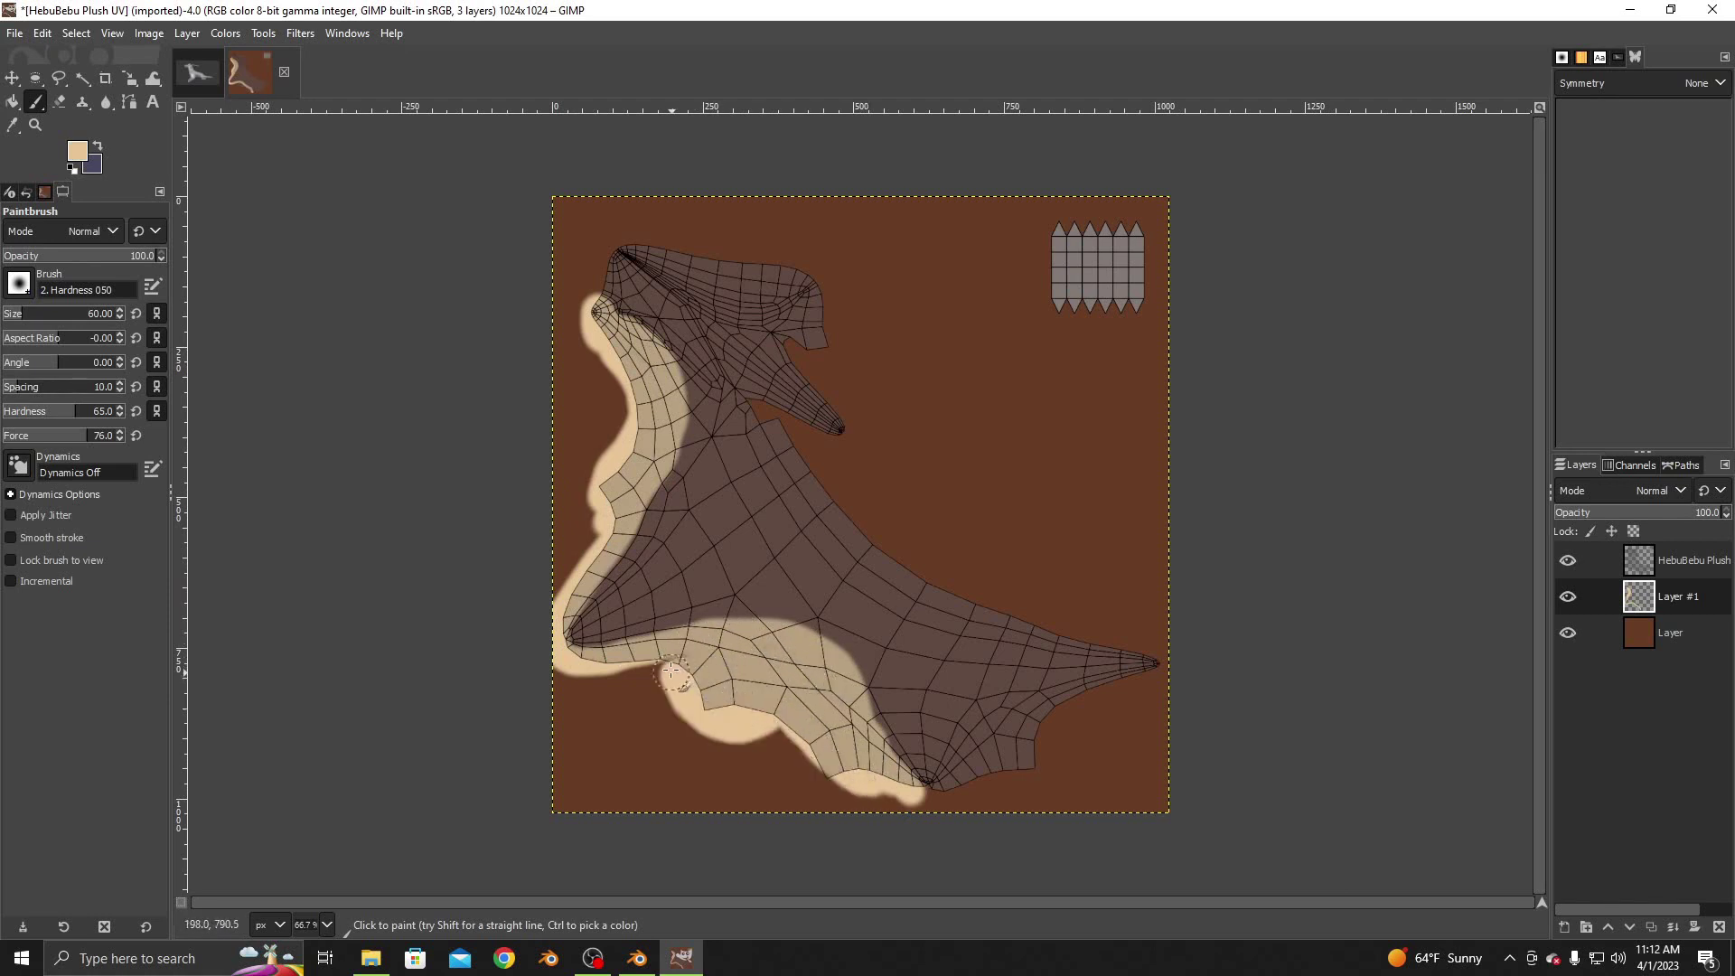
{"action": "left_click_drag", "start_coordinate": [585, 664], "coordinate": [858, 792]}
{"action": "left_click_drag", "start_coordinate": [768, 723], "coordinate": [917, 812]}
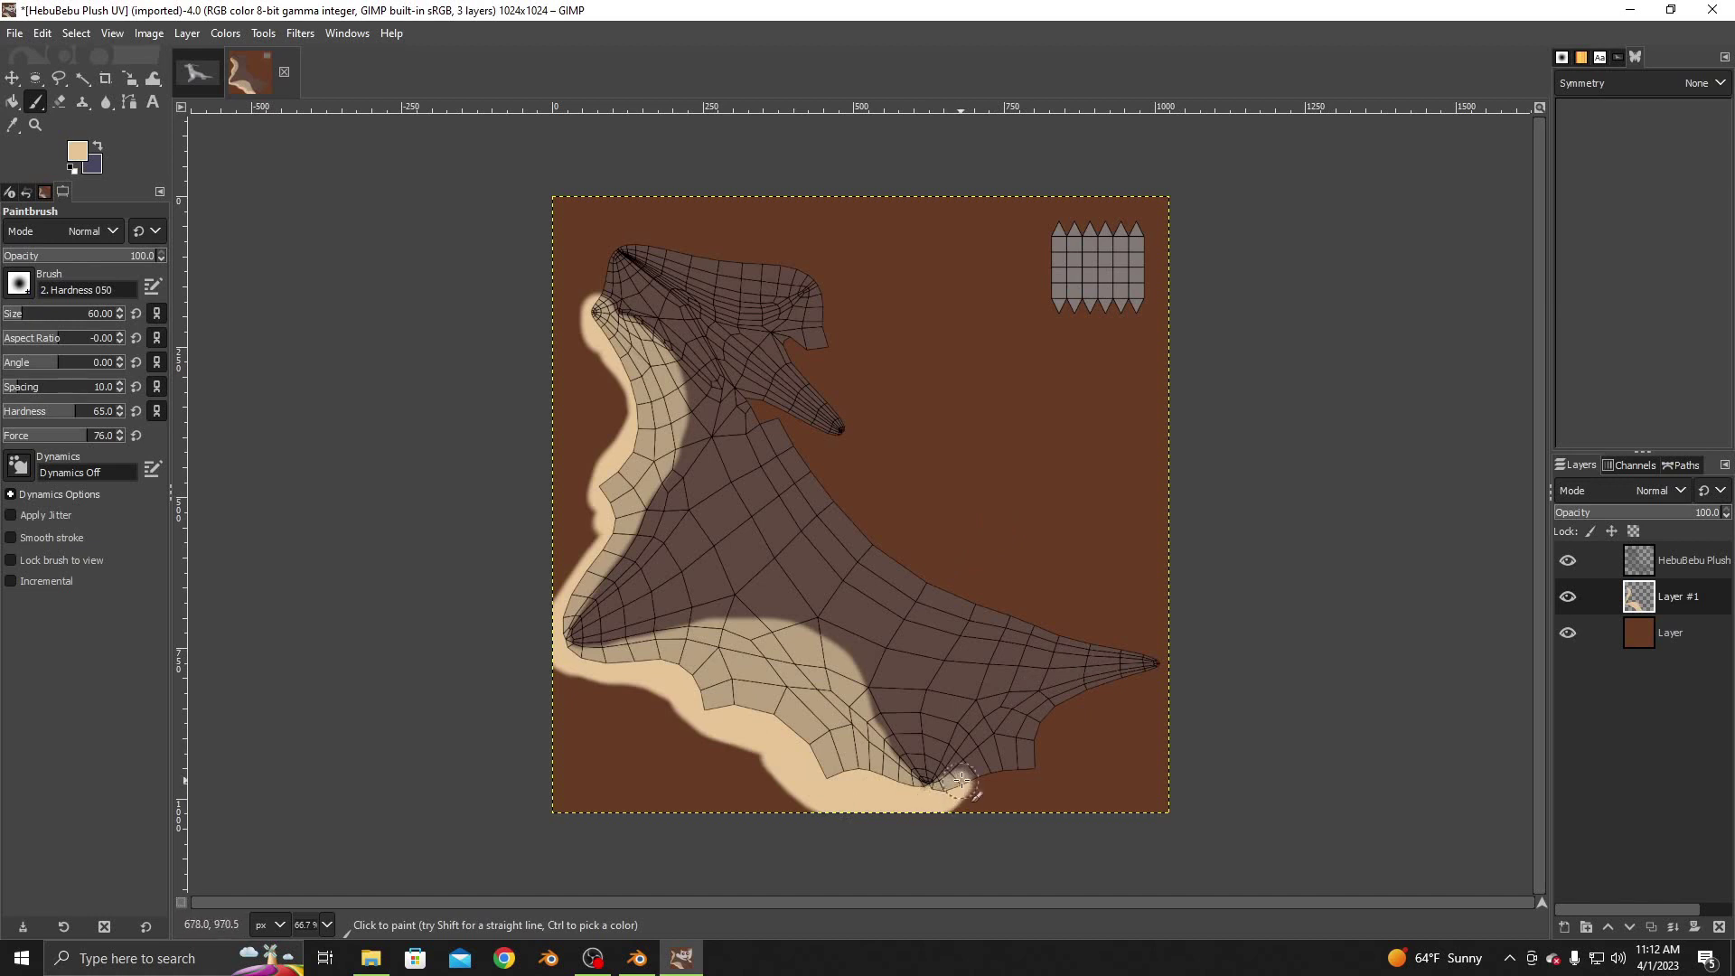
{"action": "mouse_move", "coordinate": [961, 779]}
{"action": "left_mouse_down"}
{"action": "mouse_move", "coordinate": [1071, 700]}
{"action": "mouse_move", "coordinate": [1181, 690]}
{"action": "mouse_move", "coordinate": [1084, 723]}
{"action": "mouse_move", "coordinate": [921, 824]}
{"action": "mouse_move", "coordinate": [1101, 741]}
{"action": "left_mouse_up"}
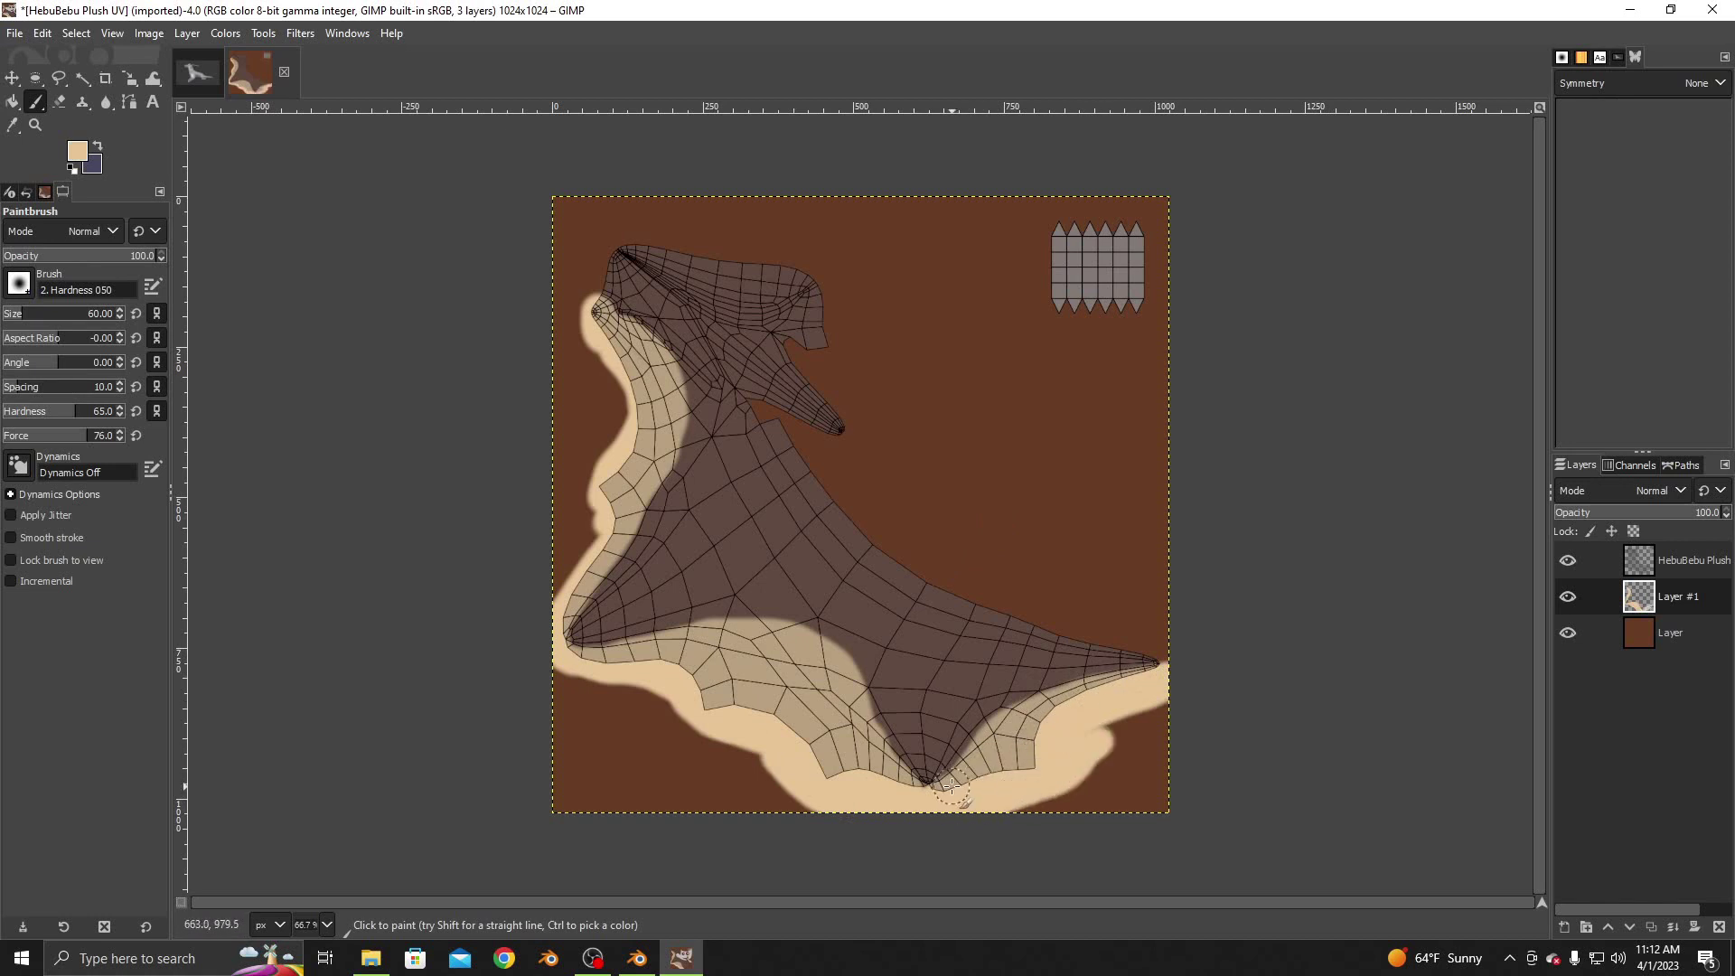
{"action": "mouse_move", "coordinate": [1119, 706]}
{"action": "left_mouse_down"}
{"action": "mouse_move", "coordinate": [1181, 696]}
{"action": "mouse_move", "coordinate": [984, 832]}
{"action": "mouse_move", "coordinate": [1166, 723]}
{"action": "mouse_move", "coordinate": [1178, 762]}
{"action": "mouse_move", "coordinate": [1050, 811]}
{"action": "left_mouse_up"}
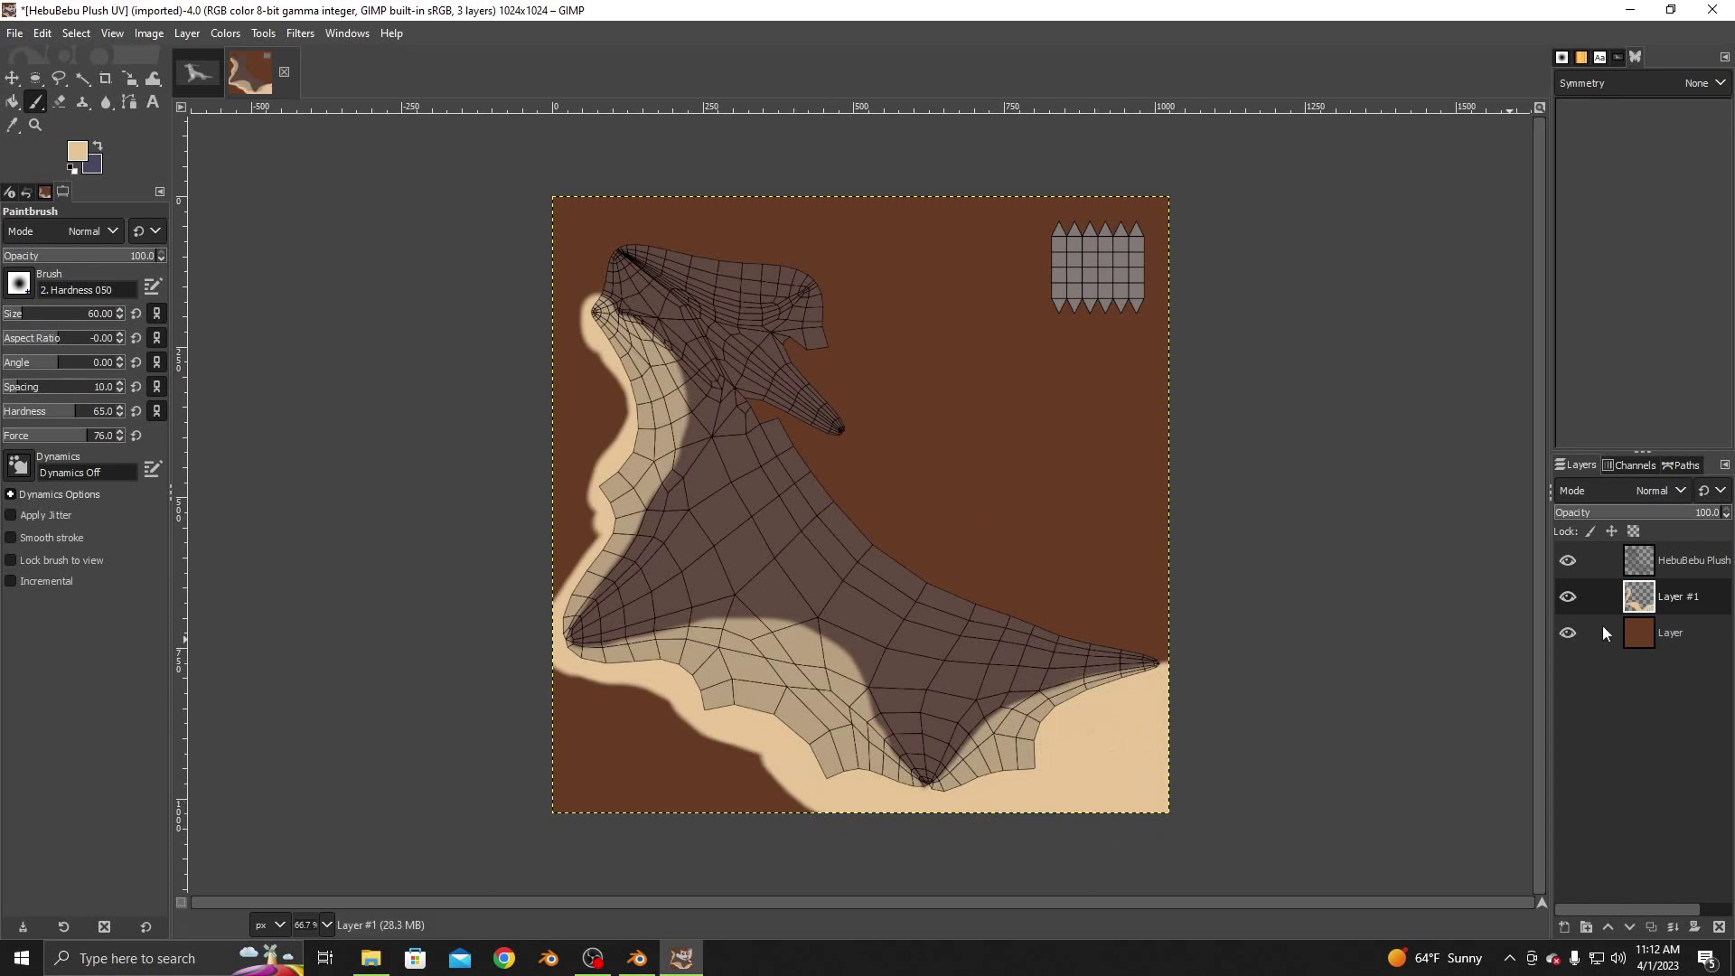
{"action": "left_click", "coordinate": [1672, 633]}
Paint black around the top-right of the shape with a size 125 brush
{"action": "left_click", "coordinate": [77, 150]}
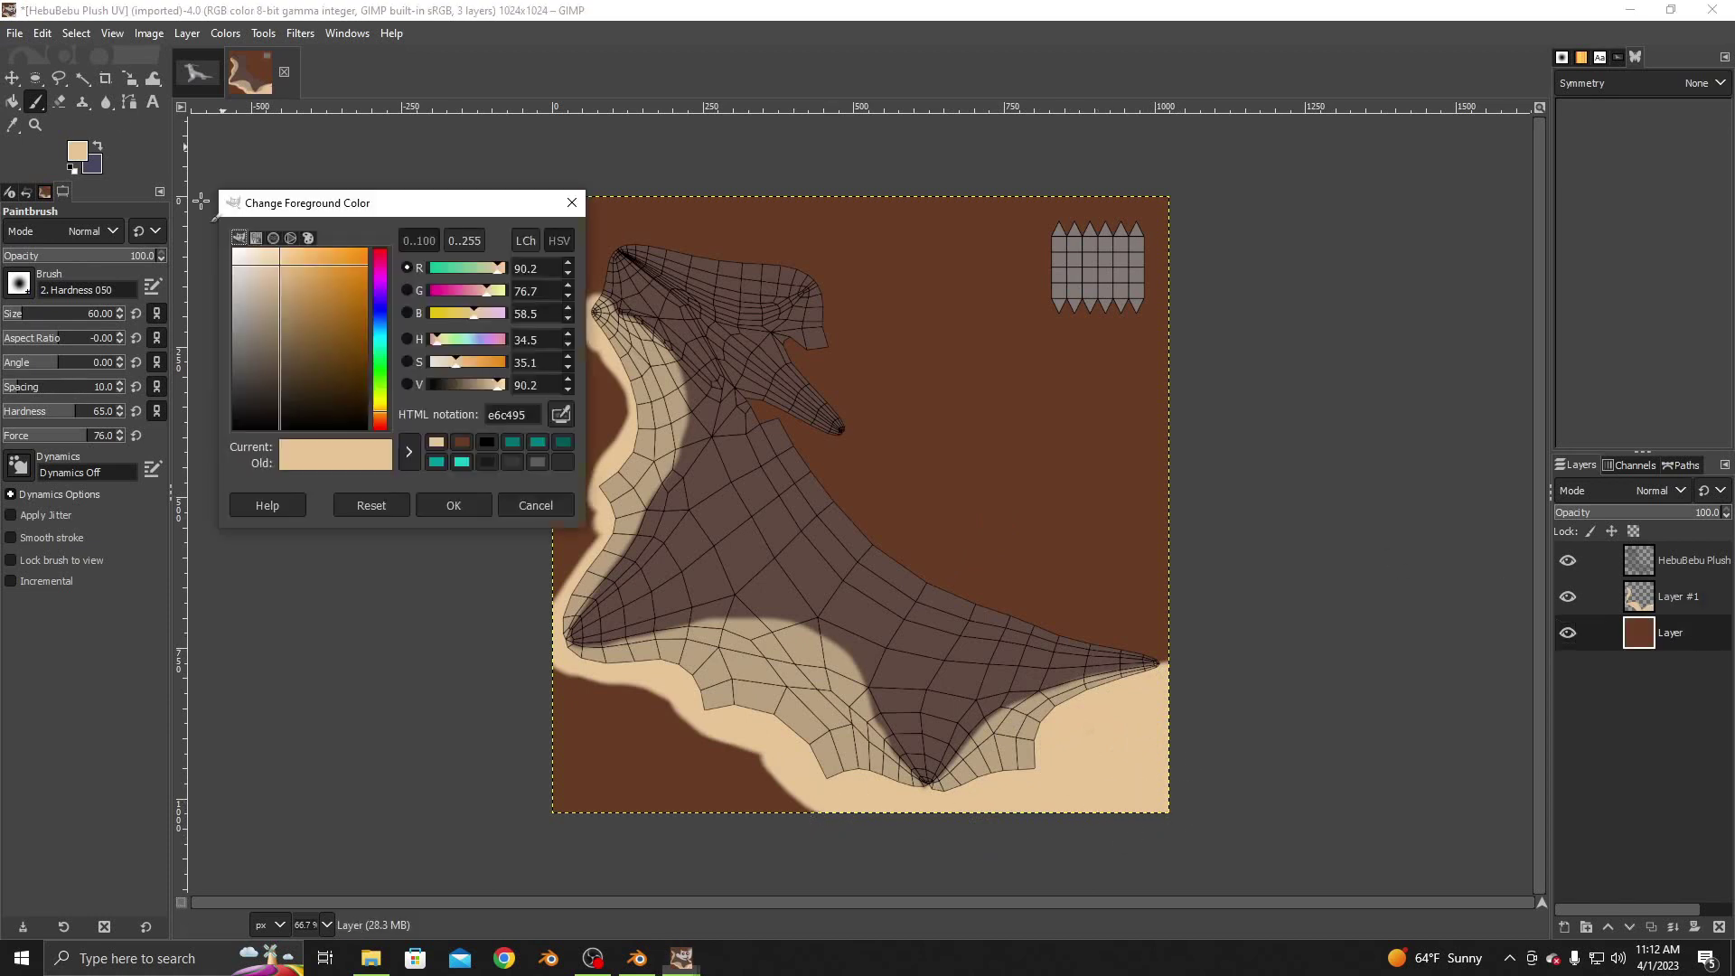
{"action": "left_click", "coordinate": [493, 439]}
{"action": "left_click", "coordinate": [456, 504]}
{"action": "left_click", "coordinate": [34, 313]}
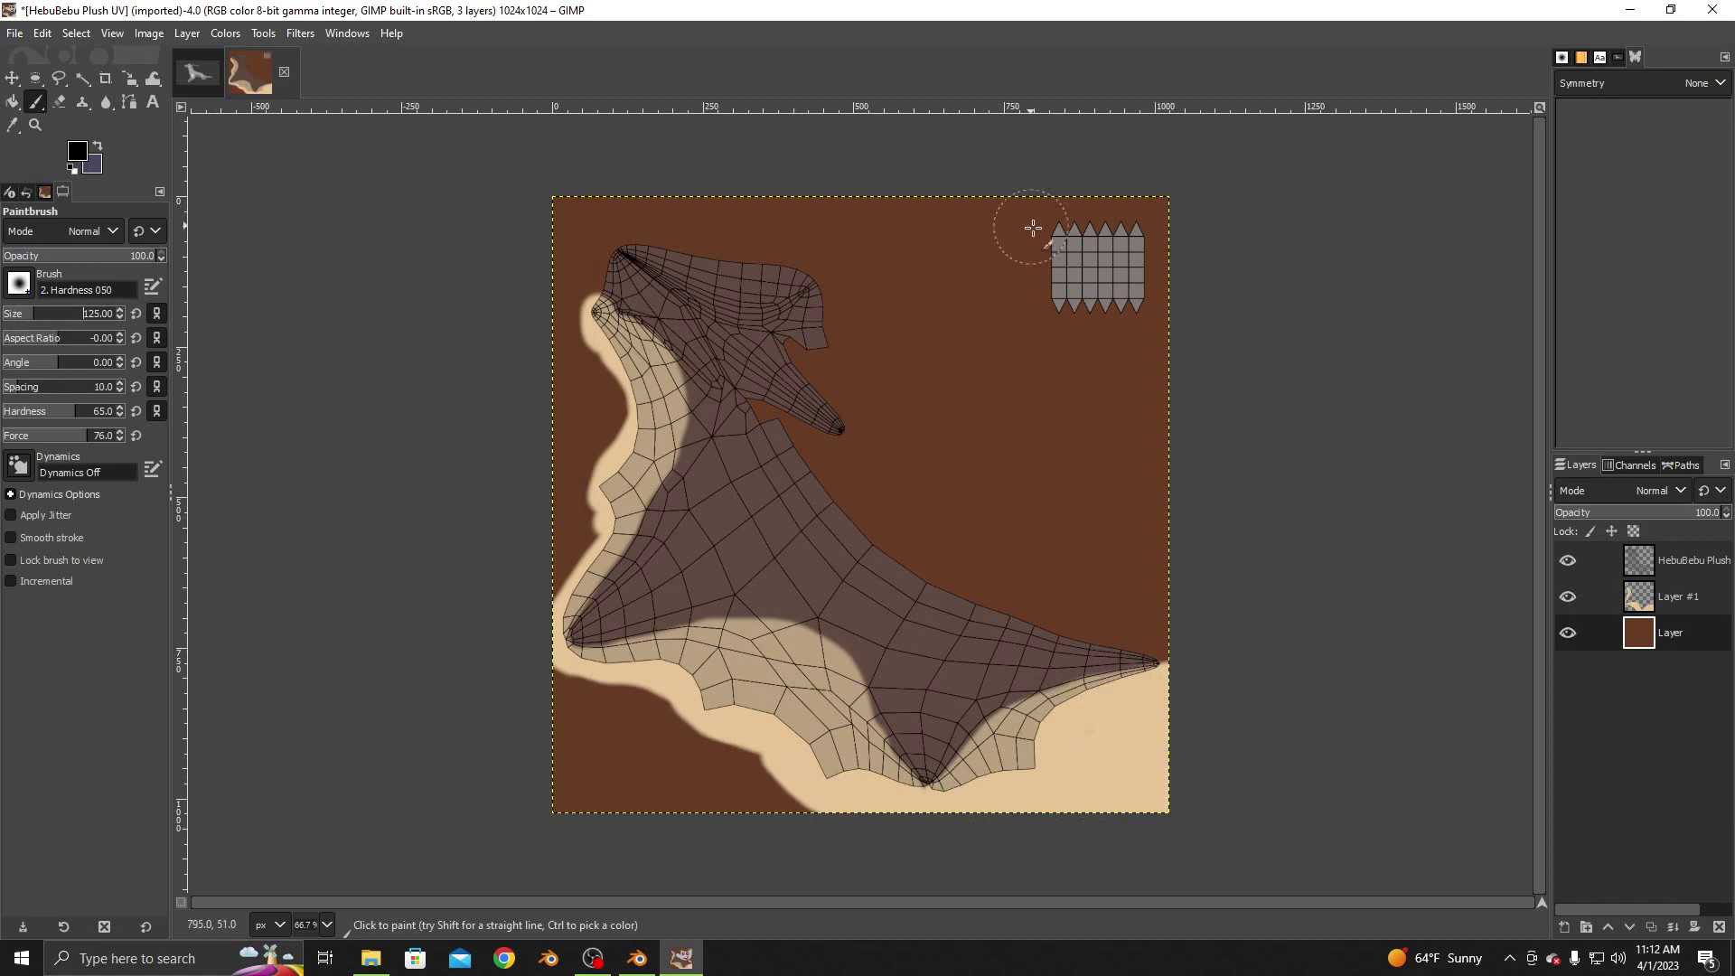
{"action": "mouse_move", "coordinate": [1025, 232]}
{"action": "left_mouse_down"}
{"action": "mouse_move", "coordinate": [1116, 233]}
{"action": "mouse_move", "coordinate": [1166, 289]}
{"action": "left_mouse_up"}
Pick a more saturated dark brown and paint a shadow above the head
{"action": "left_click", "coordinate": [77, 150]}
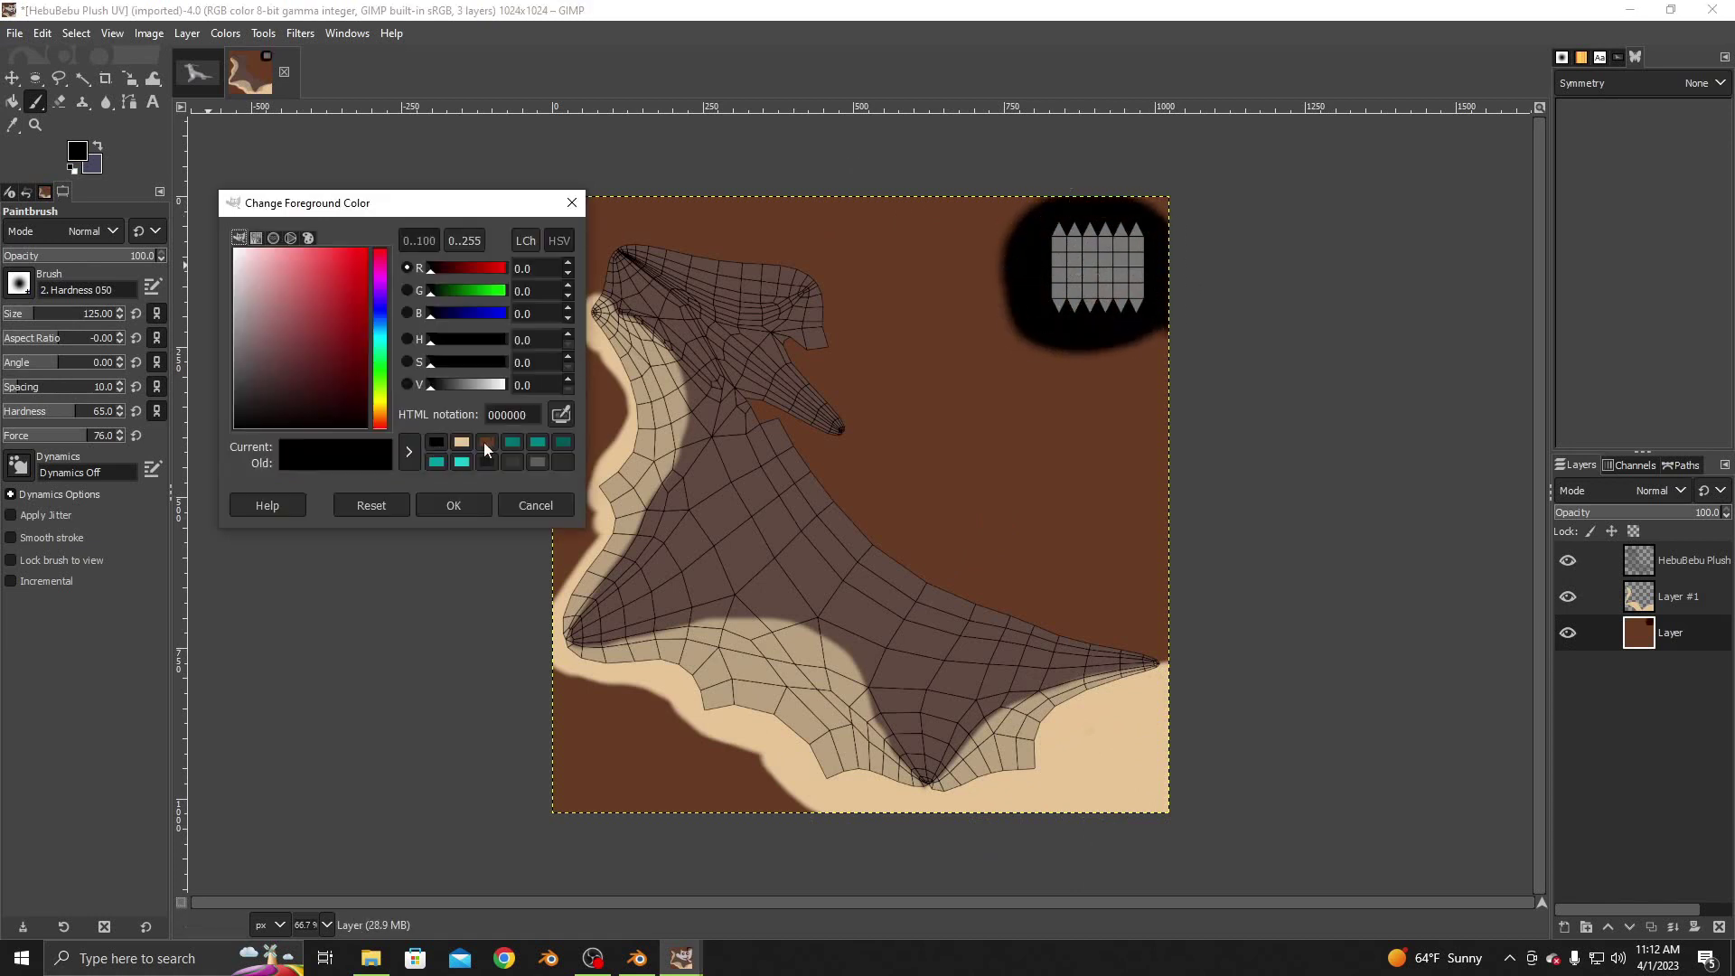
{"action": "left_click", "coordinate": [486, 442]}
{"action": "left_click_drag", "start_coordinate": [486, 363], "coordinate": [500, 362]}
{"action": "left_click", "coordinate": [443, 387]}
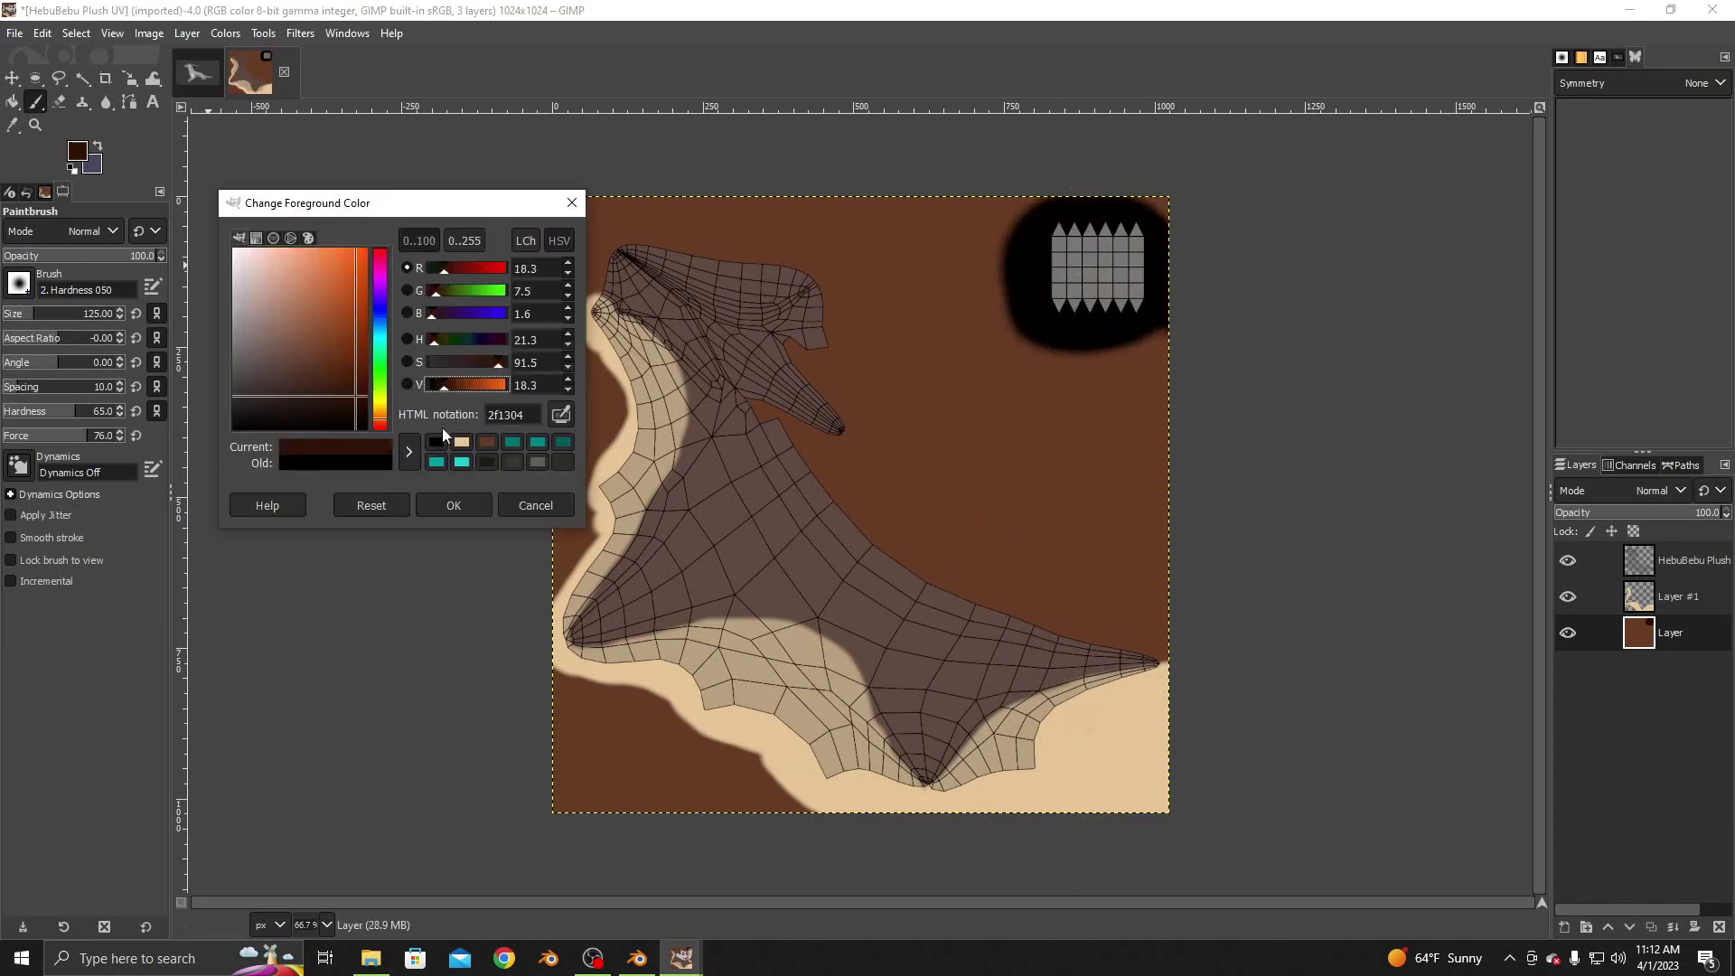
{"action": "left_click", "coordinate": [454, 505]}
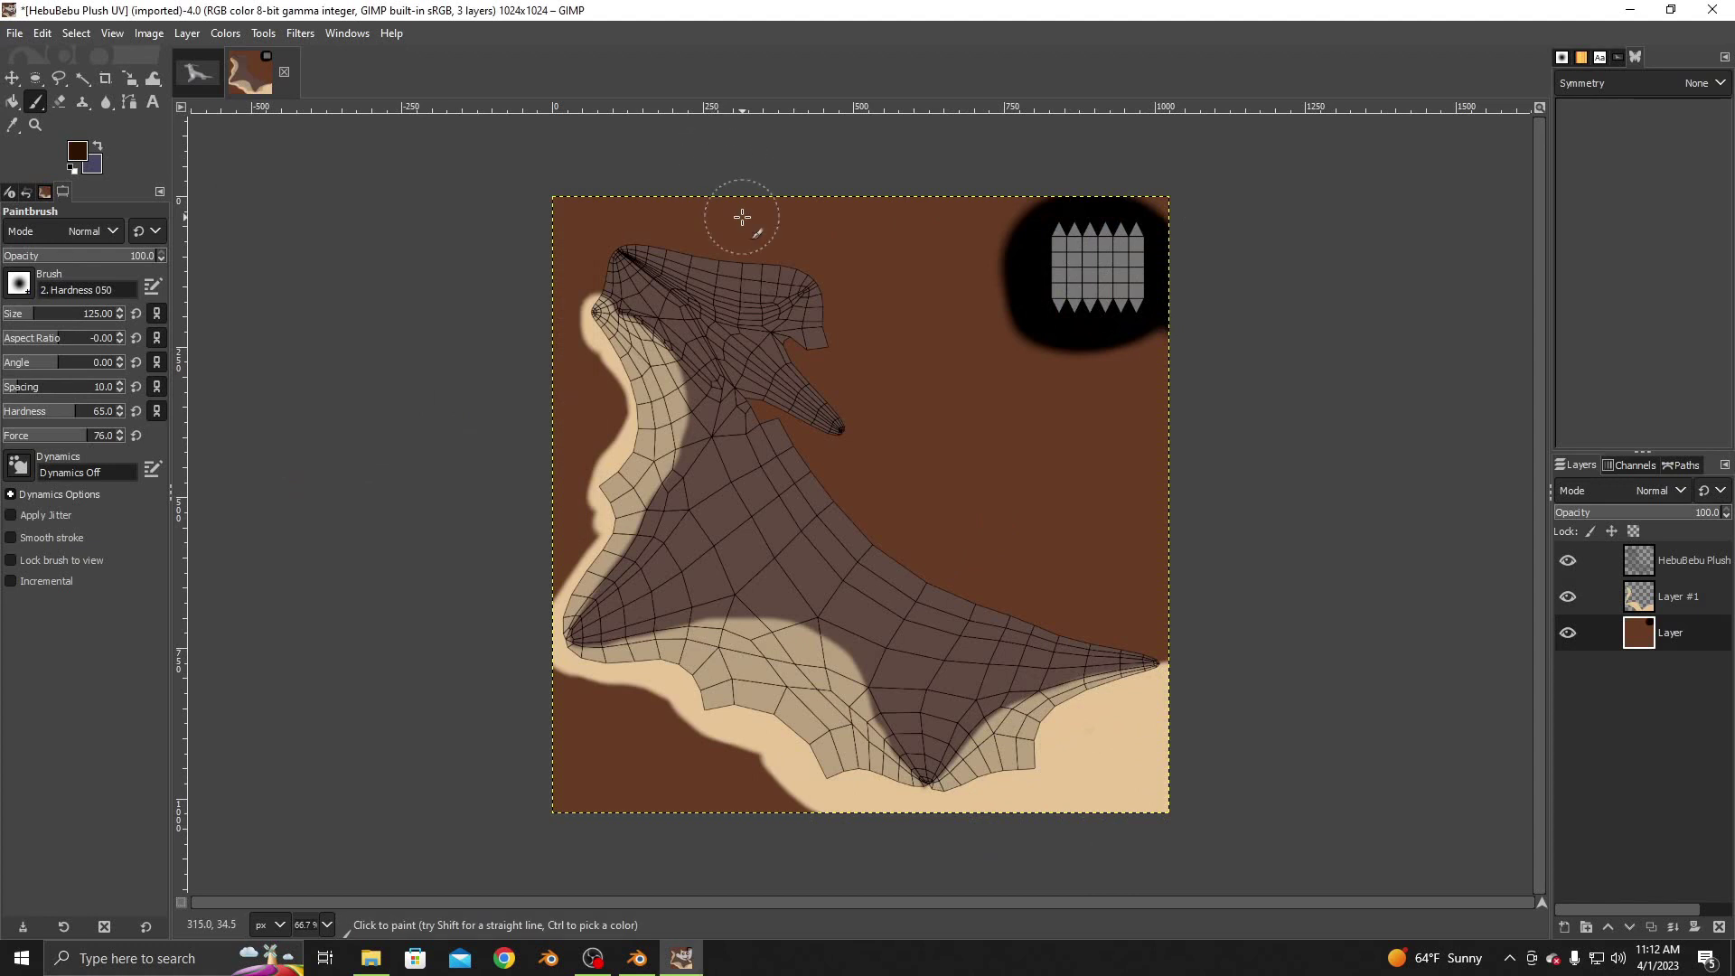
{"action": "mouse_move", "coordinate": [671, 245]}
{"action": "left_mouse_down"}
{"action": "mouse_move", "coordinate": [697, 279]}
{"action": "mouse_move", "coordinate": [765, 300]}
{"action": "mouse_move", "coordinate": [817, 283]}
{"action": "mouse_move", "coordinate": [648, 233]}
{"action": "mouse_move", "coordinate": [680, 216]}
{"action": "left_mouse_up"}
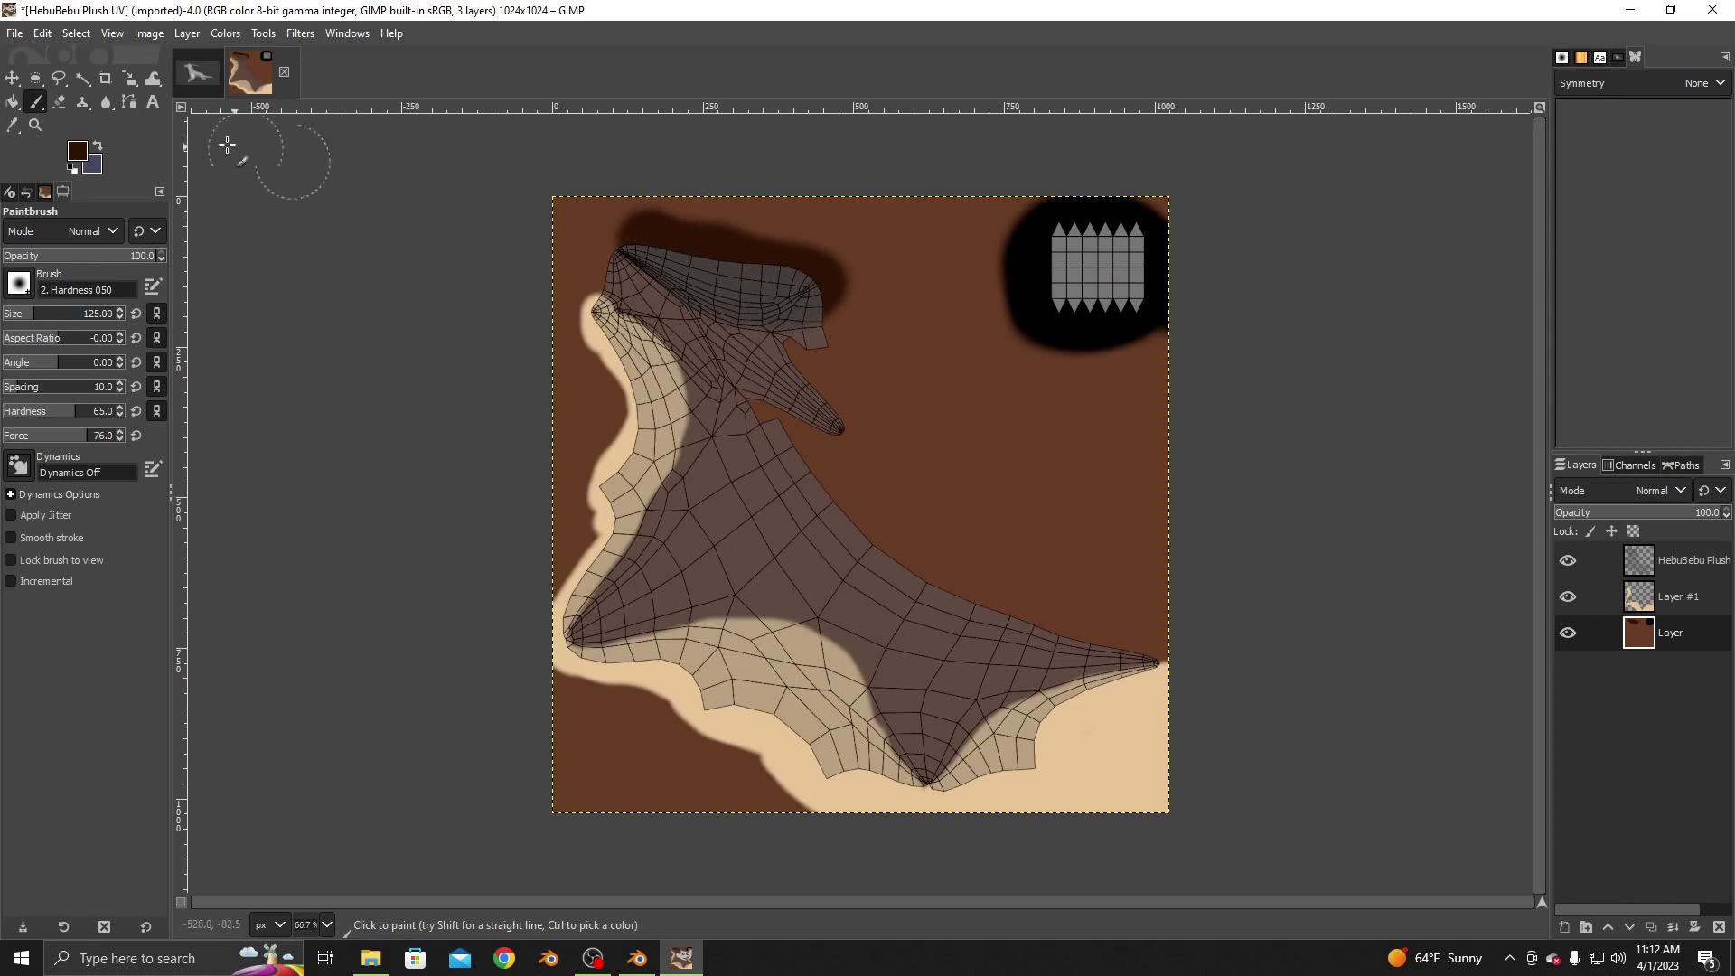
Shade the head's top-left, neck edge and under-snout area in an even darker brown
{"action": "key", "text": "u"}
{"action": "left_click", "coordinate": [77, 150]}
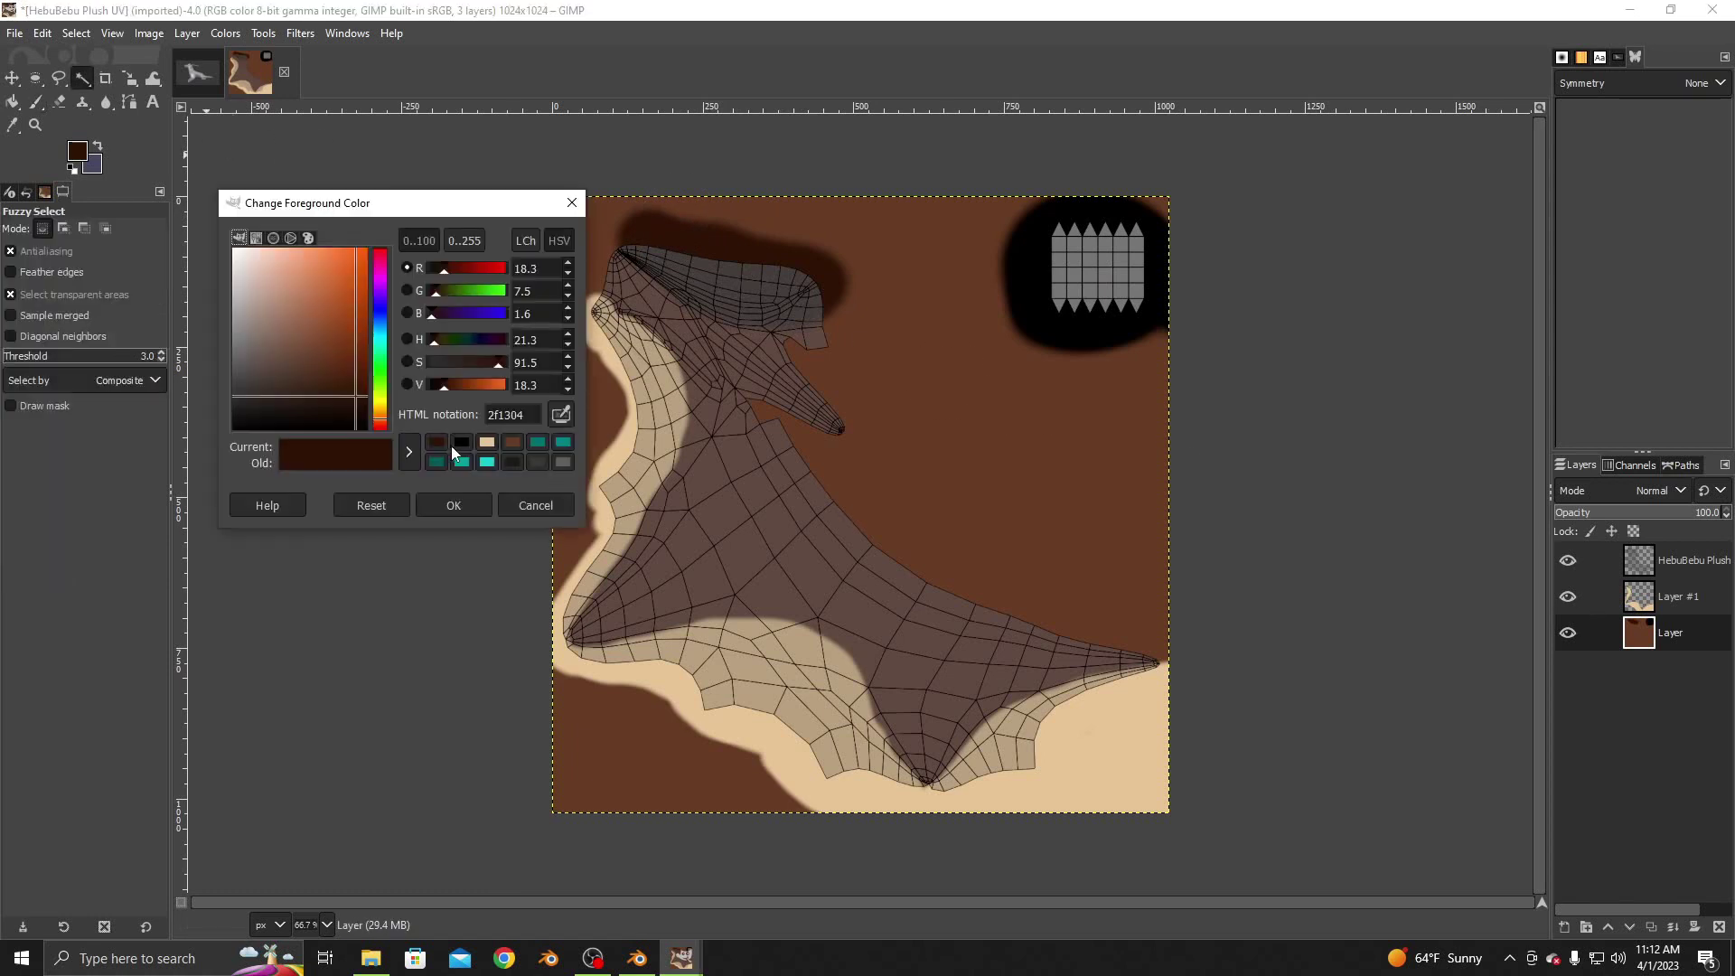
{"action": "left_click", "coordinate": [437, 389]}
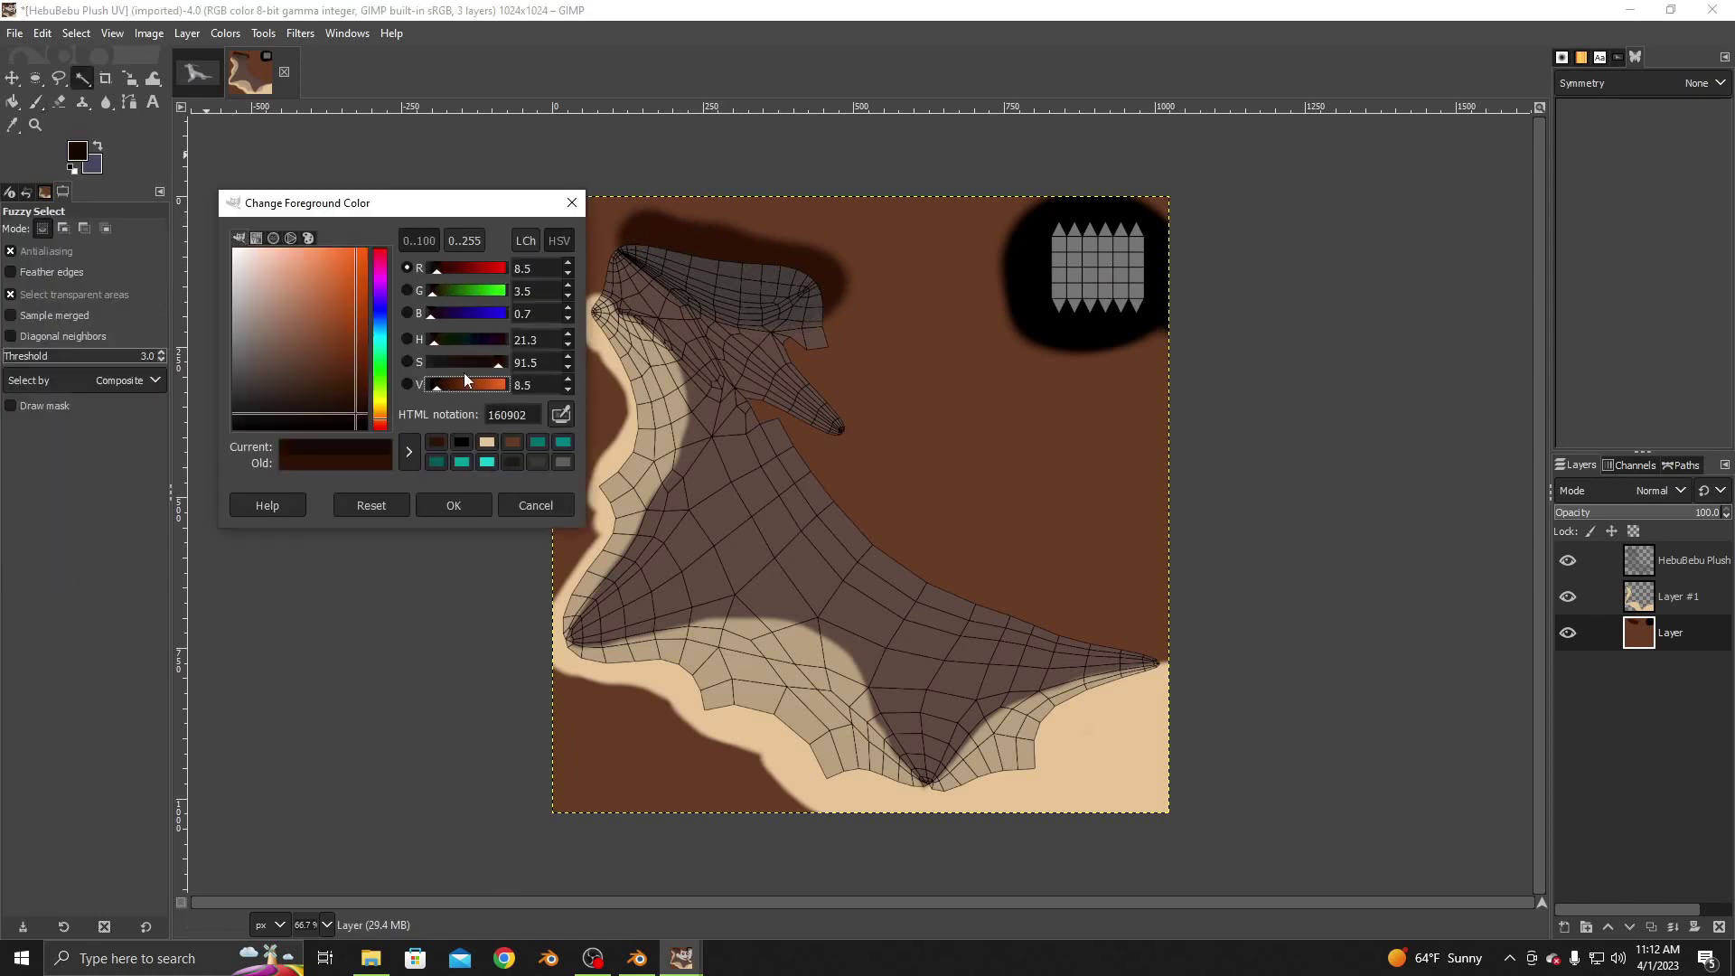
{"action": "left_click", "coordinate": [476, 364]}
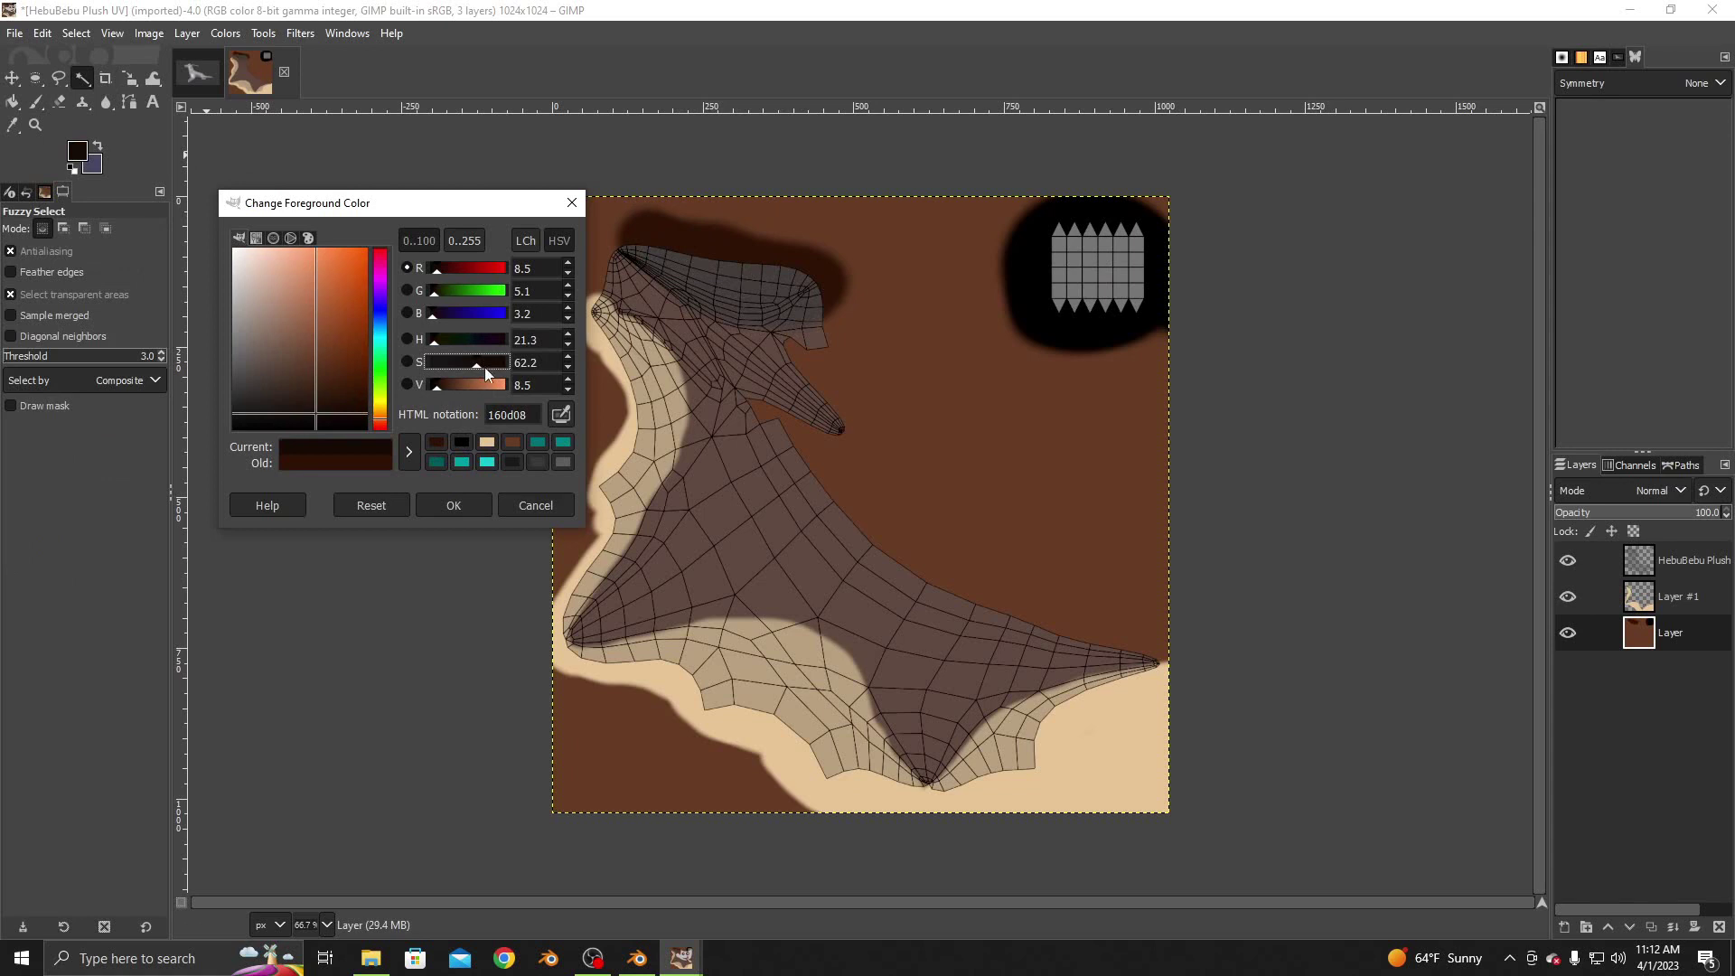
{"action": "left_click", "coordinate": [453, 503]}
{"action": "key", "text": "p"}
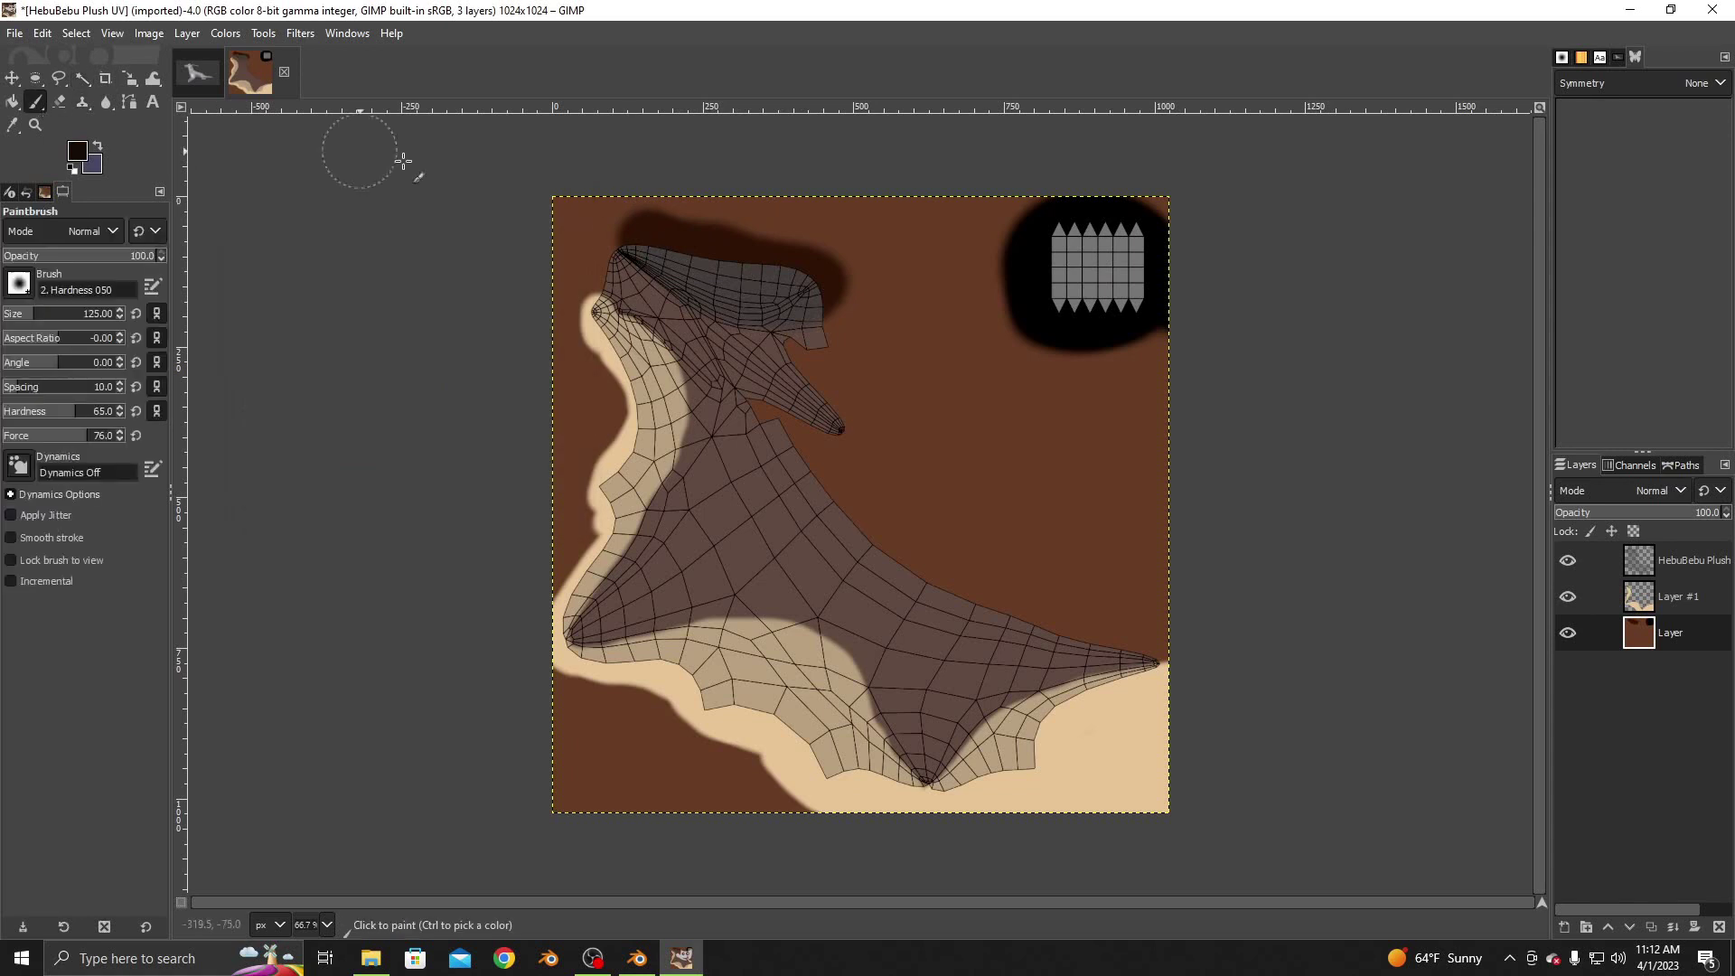
{"action": "mouse_move", "coordinate": [617, 266]}
{"action": "left_mouse_down"}
{"action": "mouse_move", "coordinate": [835, 420]}
{"action": "mouse_move", "coordinate": [810, 360]}
{"action": "mouse_move", "coordinate": [700, 339]}
{"action": "mouse_move", "coordinate": [718, 362]}
{"action": "mouse_move", "coordinate": [686, 437]}
{"action": "left_mouse_up"}
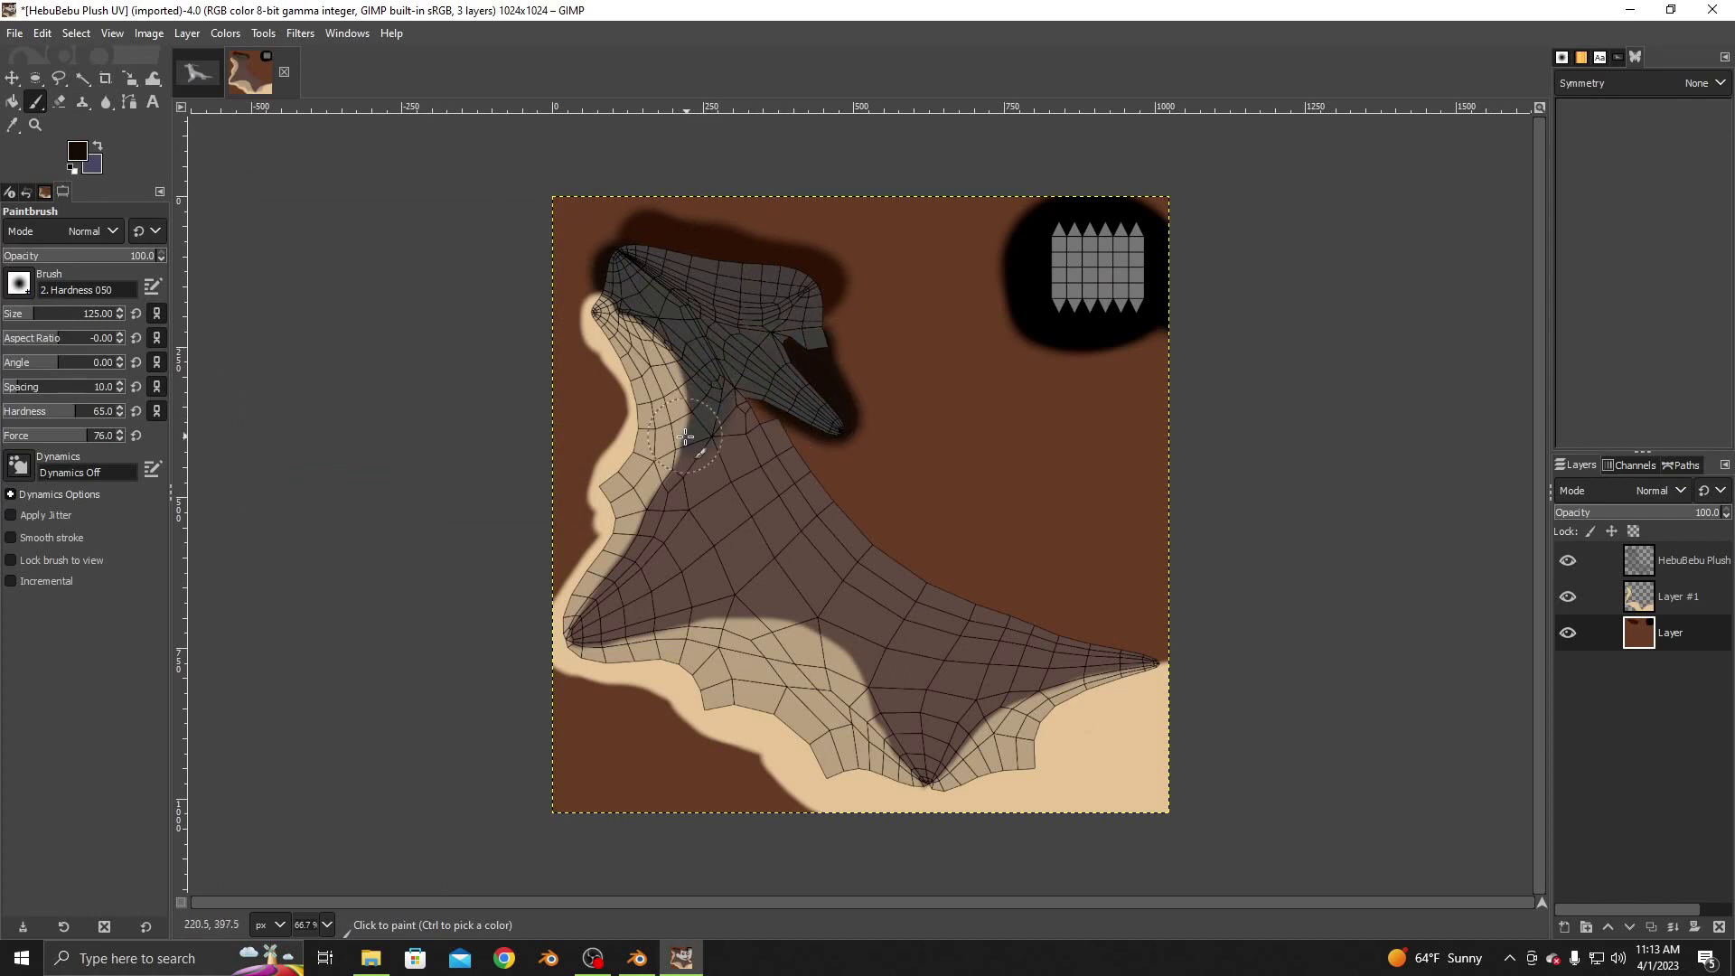
{"action": "mouse_move", "coordinate": [612, 535]}
{"action": "left_mouse_down"}
{"action": "mouse_move", "coordinate": [574, 587]}
{"action": "mouse_move", "coordinate": [575, 569]}
{"action": "left_mouse_up"}
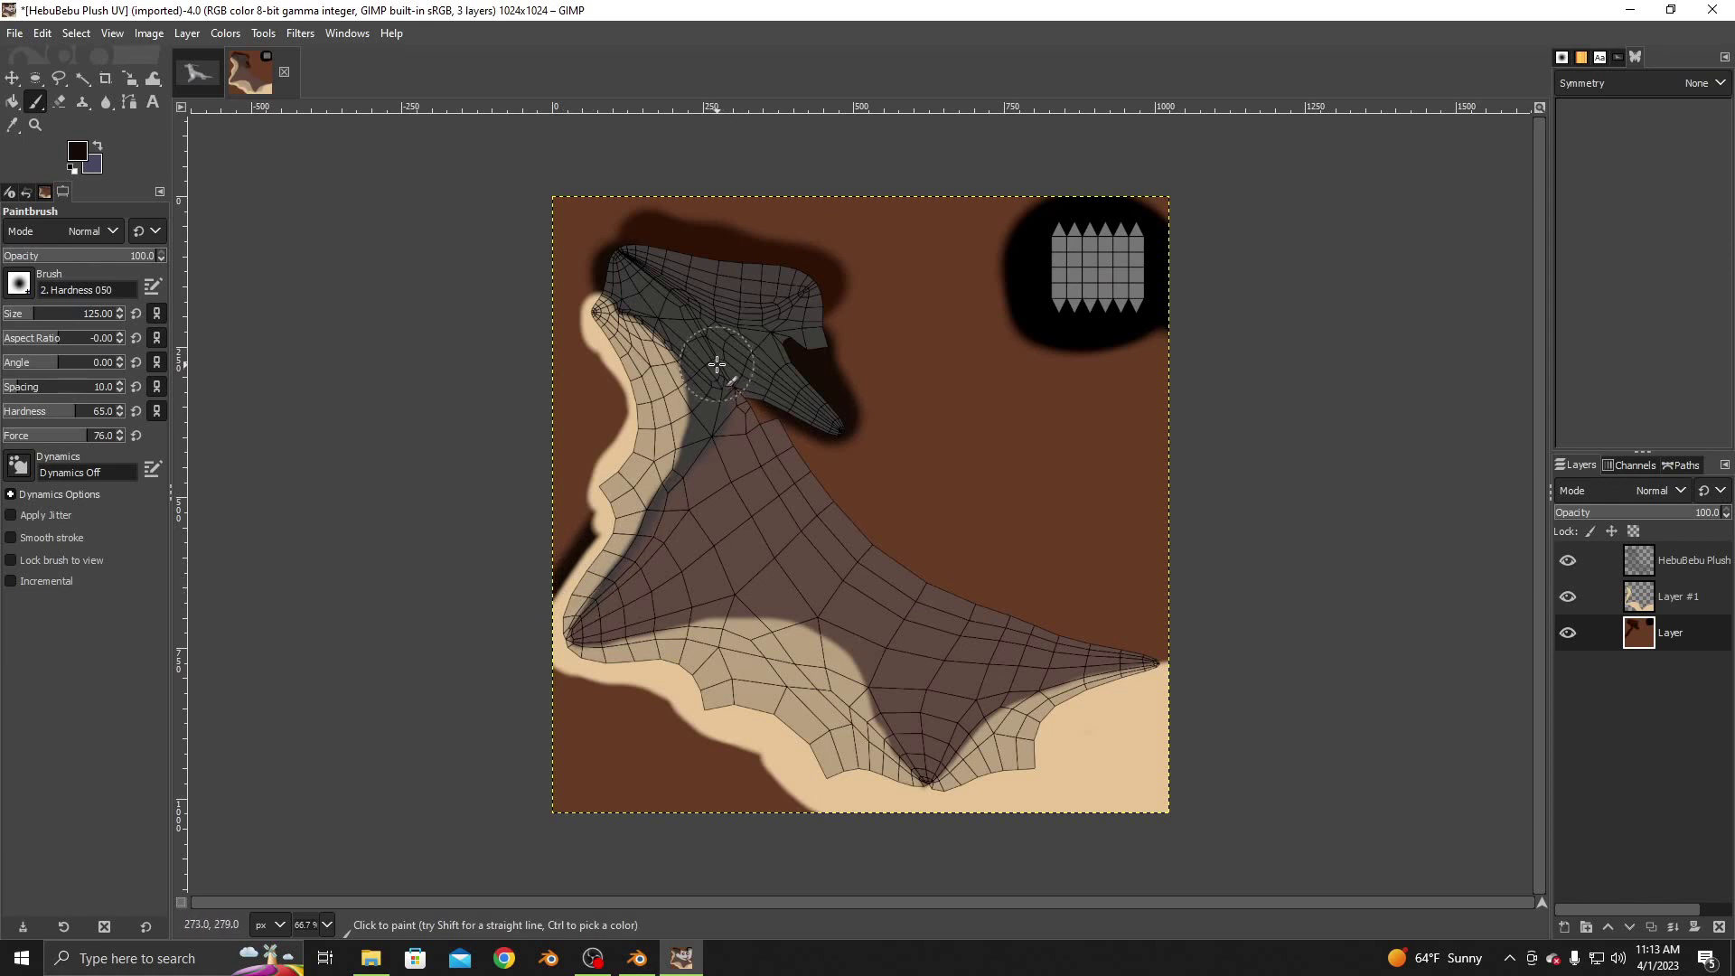
{"action": "mouse_move", "coordinate": [750, 414]}
{"action": "left_mouse_down"}
{"action": "mouse_move", "coordinate": [786, 388]}
{"action": "mouse_move", "coordinate": [767, 392]}
{"action": "mouse_move", "coordinate": [804, 456]}
{"action": "mouse_move", "coordinate": [918, 523]}
{"action": "mouse_move", "coordinate": [848, 426]}
{"action": "left_mouse_up"}
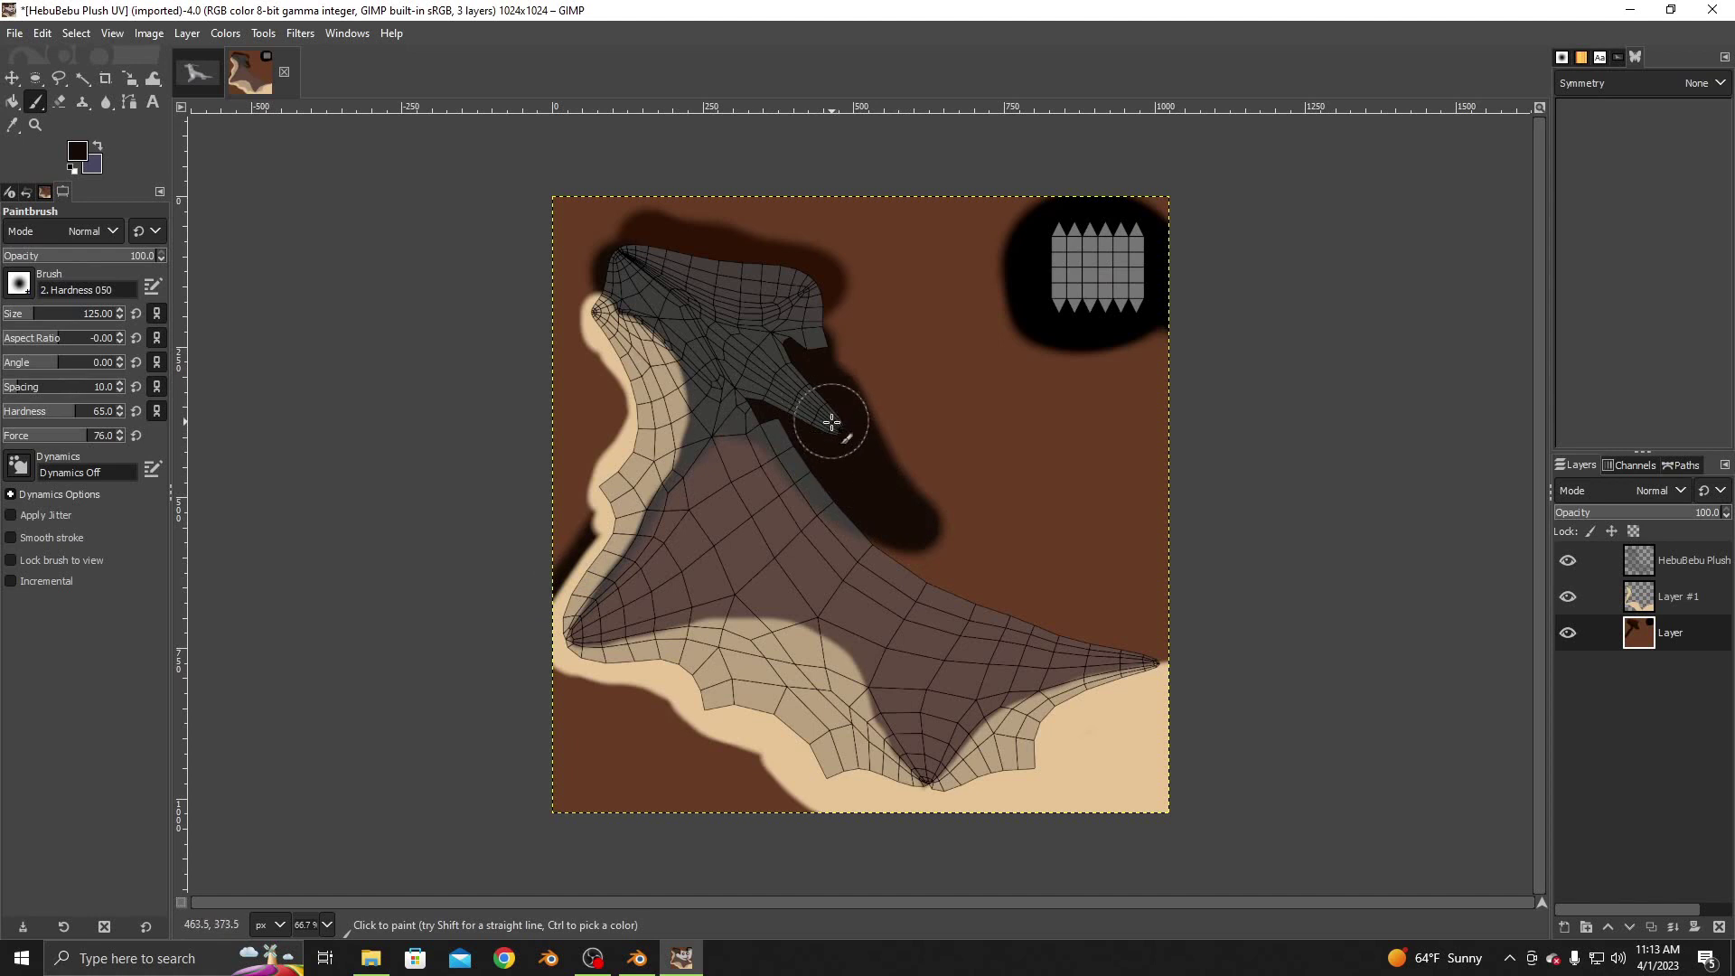
{"action": "left_click", "coordinate": [1673, 564]}
Lower the UV wireframe layer's opacity and paint a darker brown stroke near the top
{"action": "left_click_drag", "start_coordinate": [1593, 513], "coordinate": [1576, 511]}
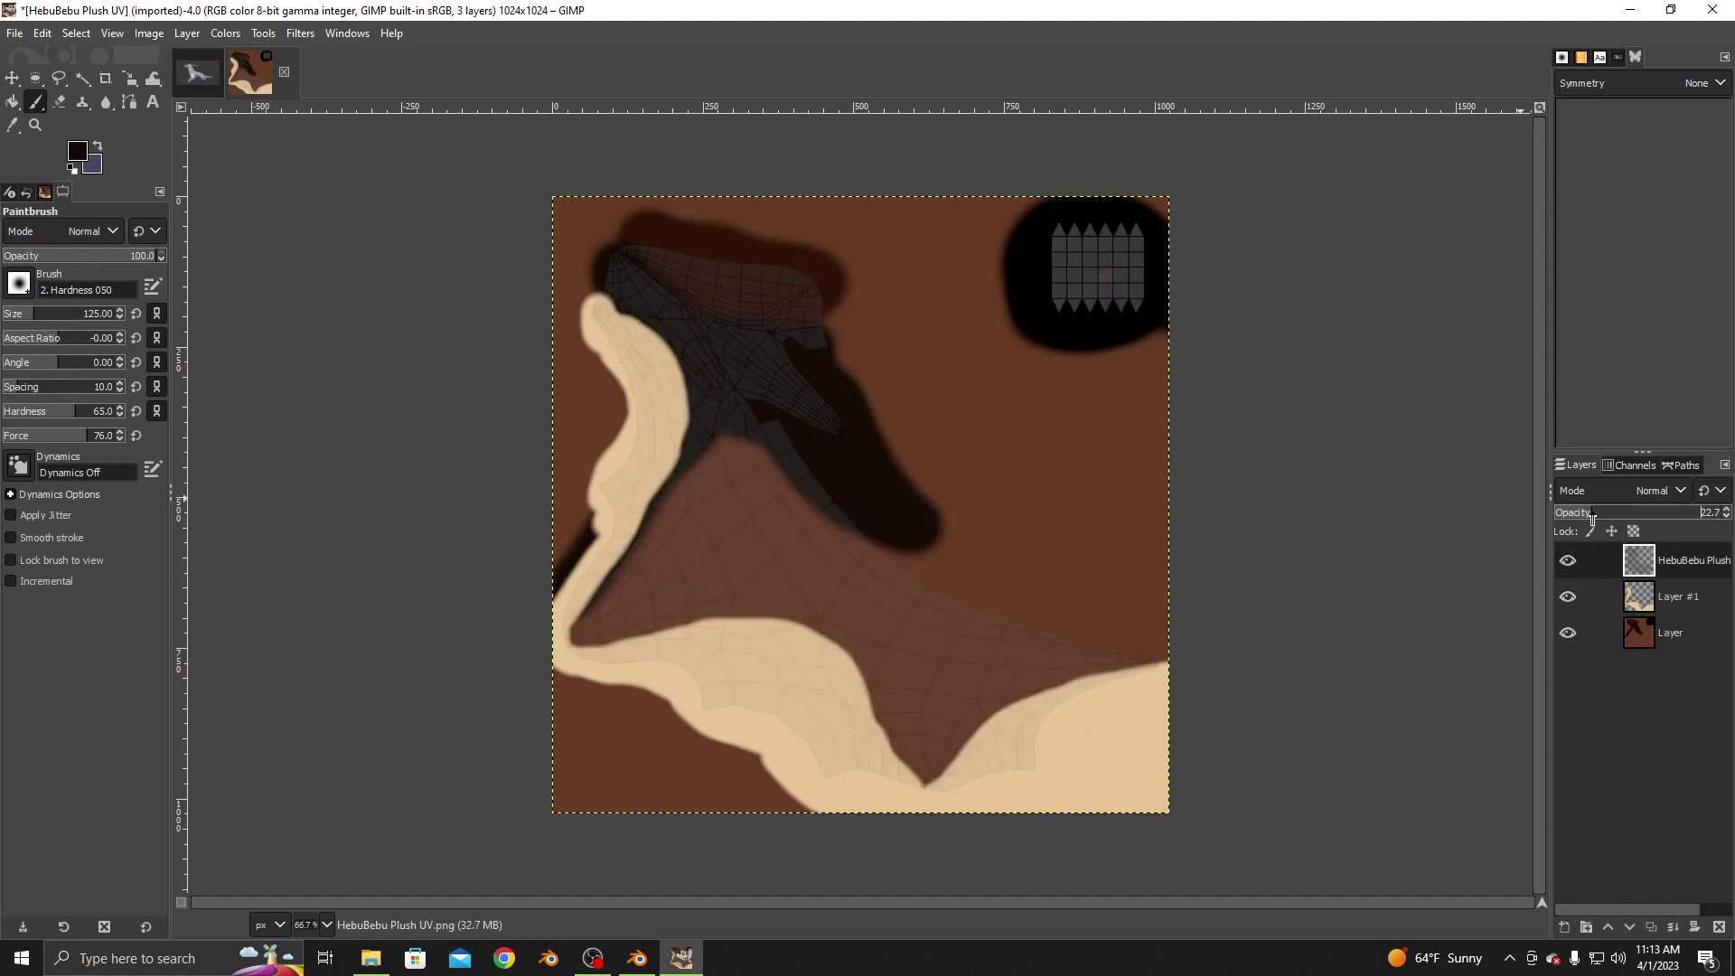
{"action": "left_click", "coordinate": [77, 150]}
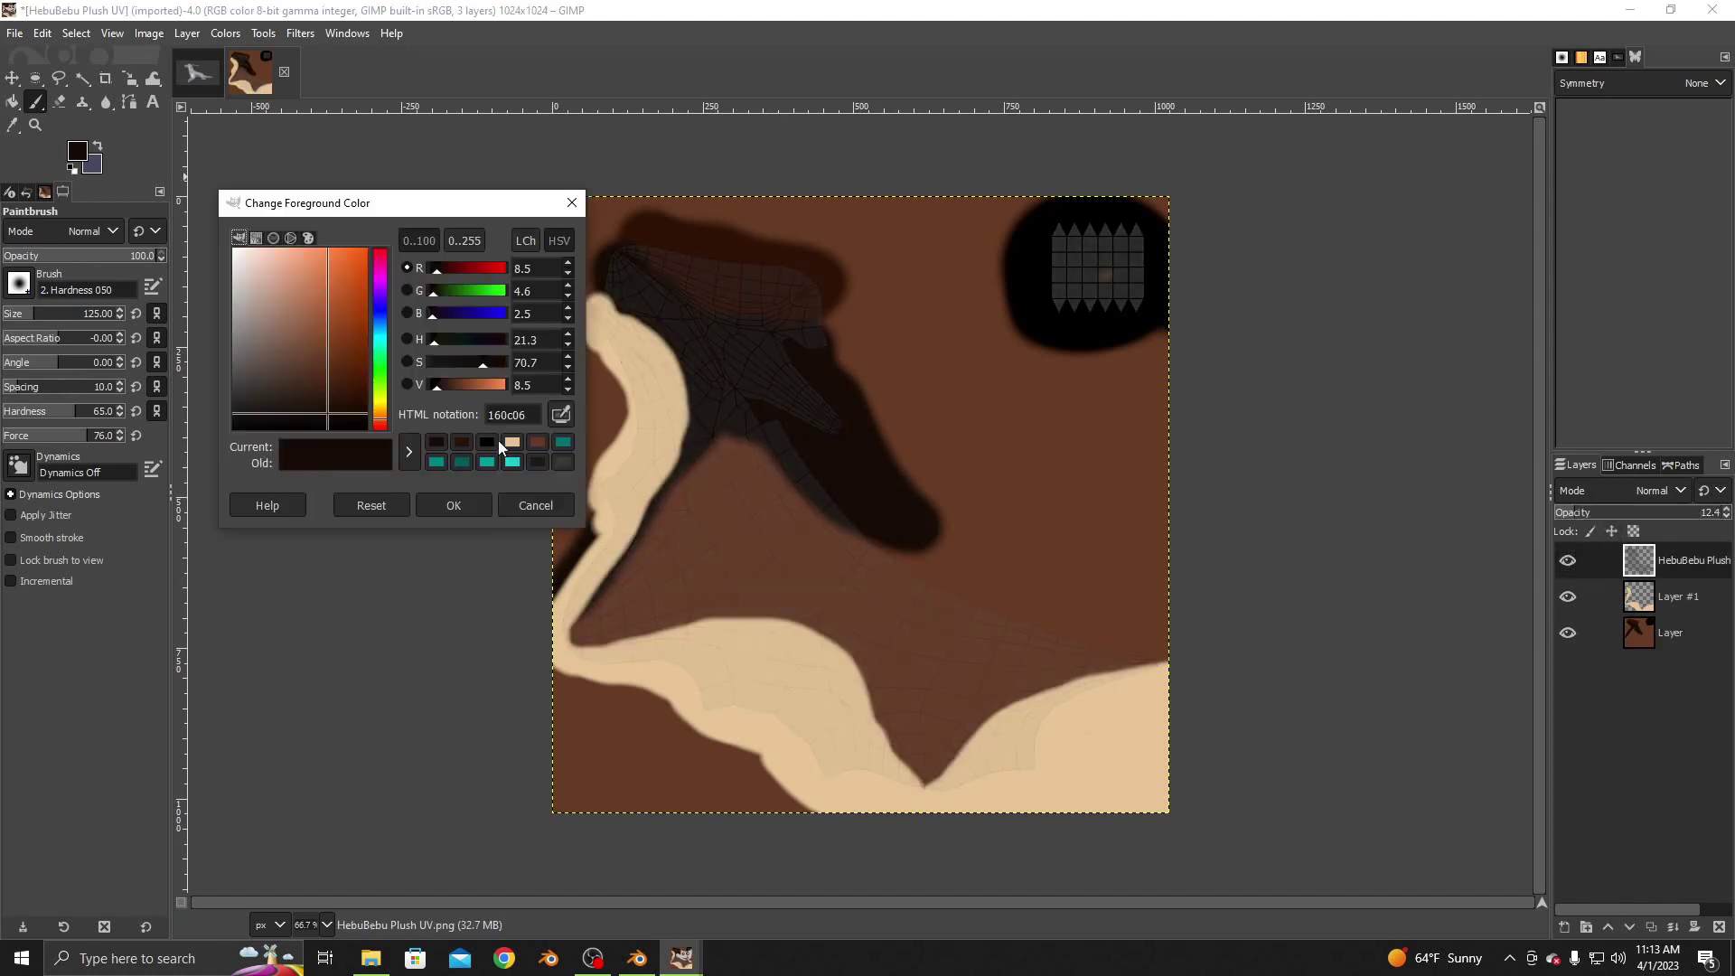
{"action": "left_click", "coordinate": [466, 441]}
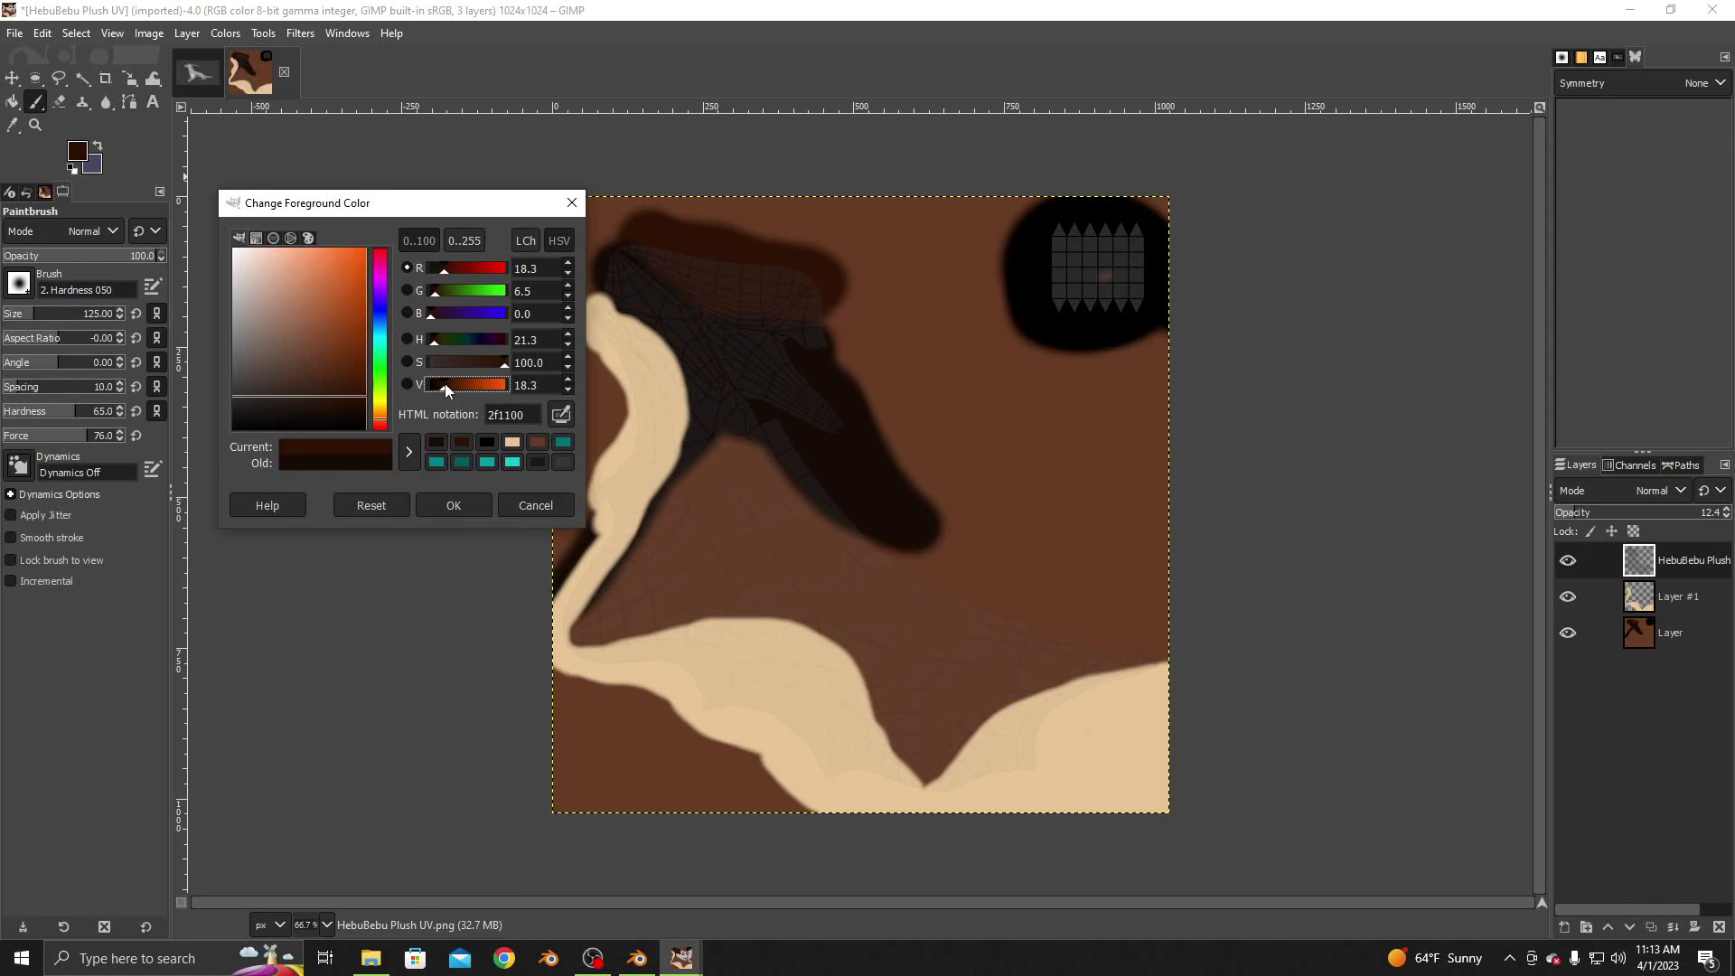
{"action": "left_click_drag", "start_coordinate": [448, 389], "coordinate": [455, 389]}
{"action": "left_click", "coordinate": [456, 503]}
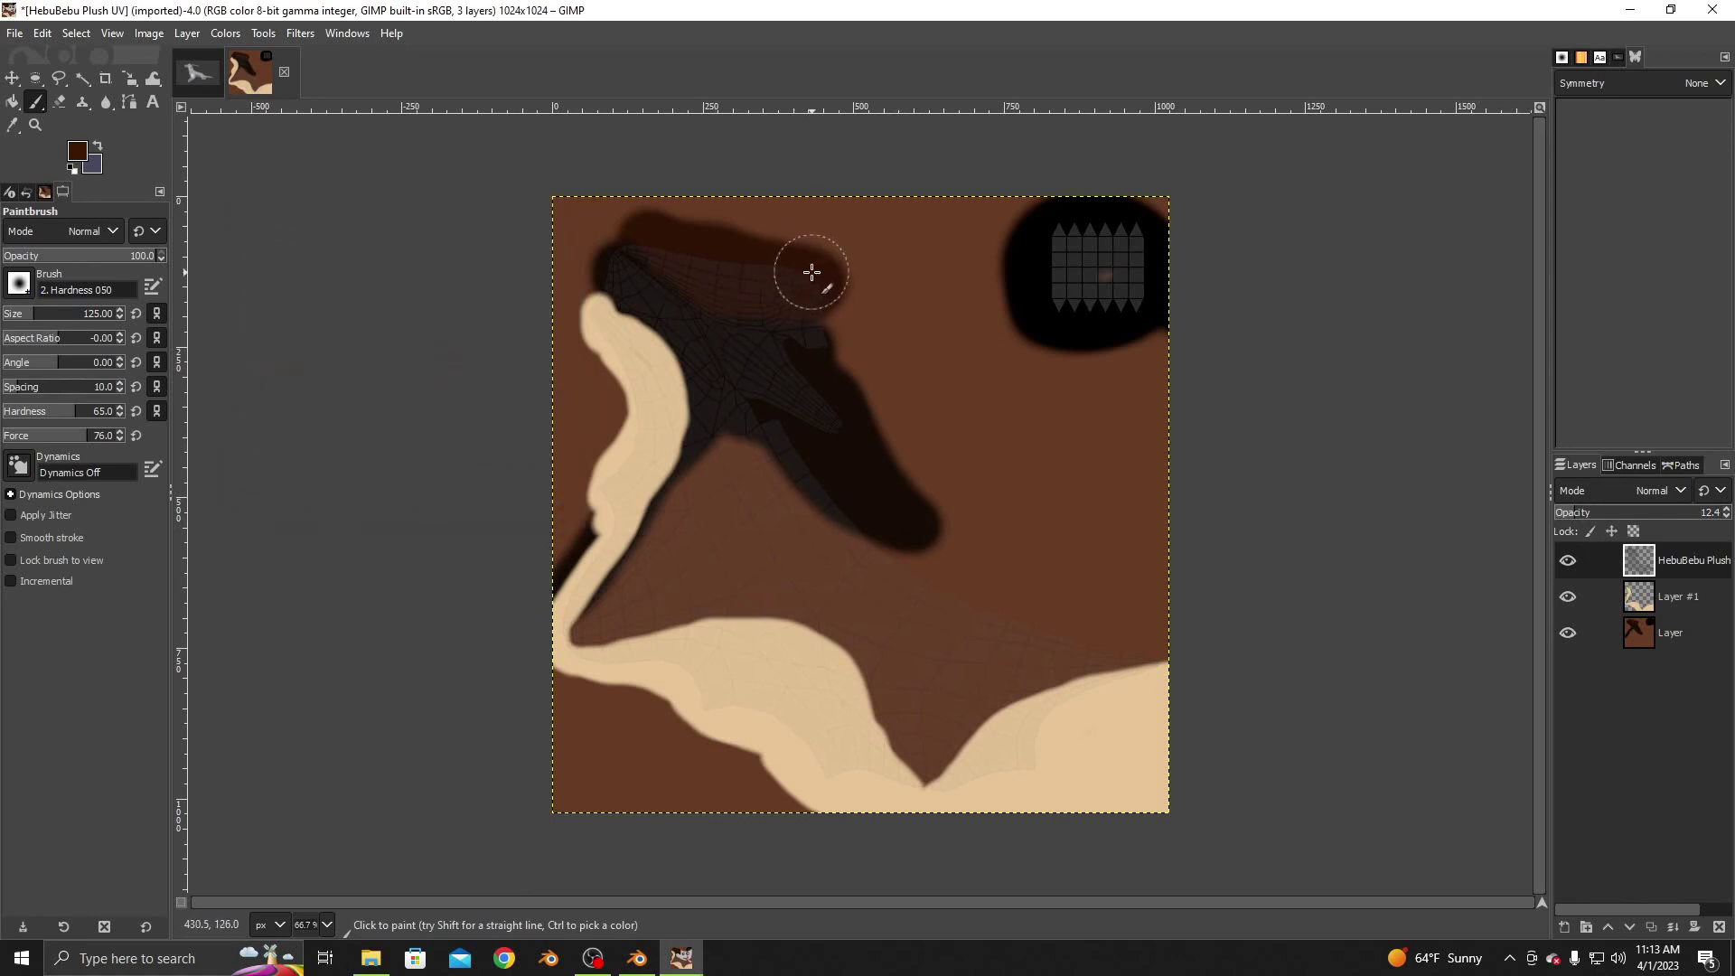
{"action": "left_click_drag", "start_coordinate": [811, 272], "coordinate": [809, 291]}
Add a new transparent layer above the background and paint a reddish-brown patch across the top
{"action": "left_click", "coordinate": [77, 150]}
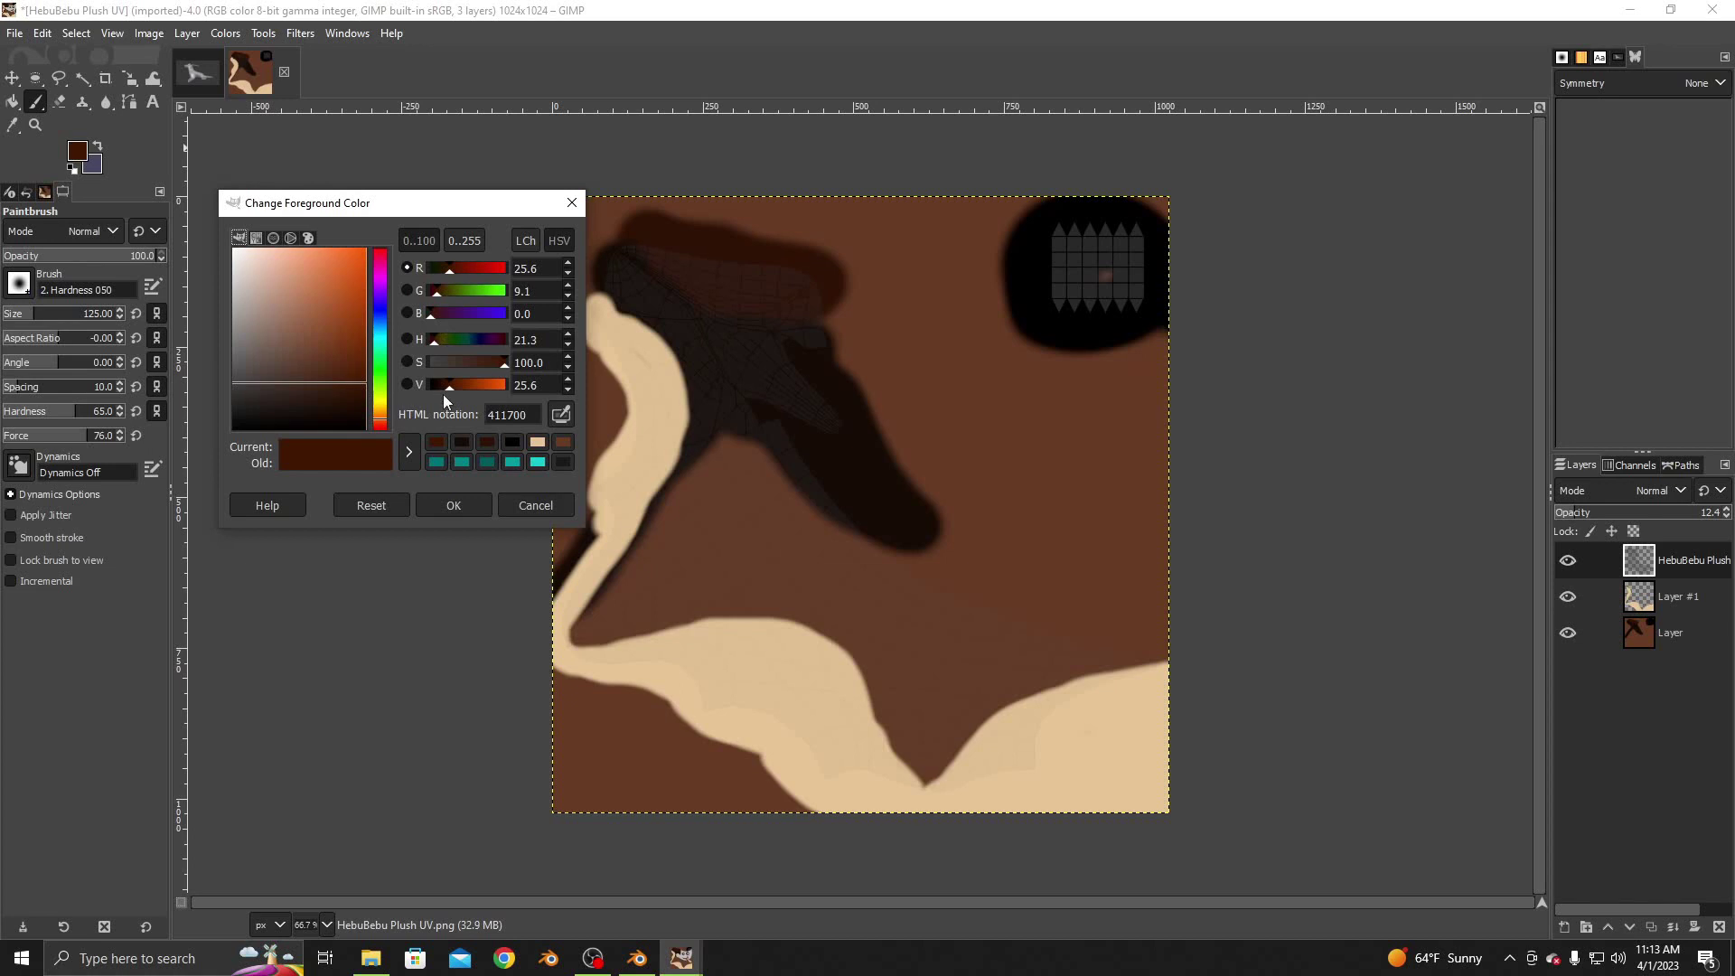
{"action": "left_click_drag", "start_coordinate": [444, 394], "coordinate": [455, 390]}
{"action": "left_click", "coordinate": [454, 505]}
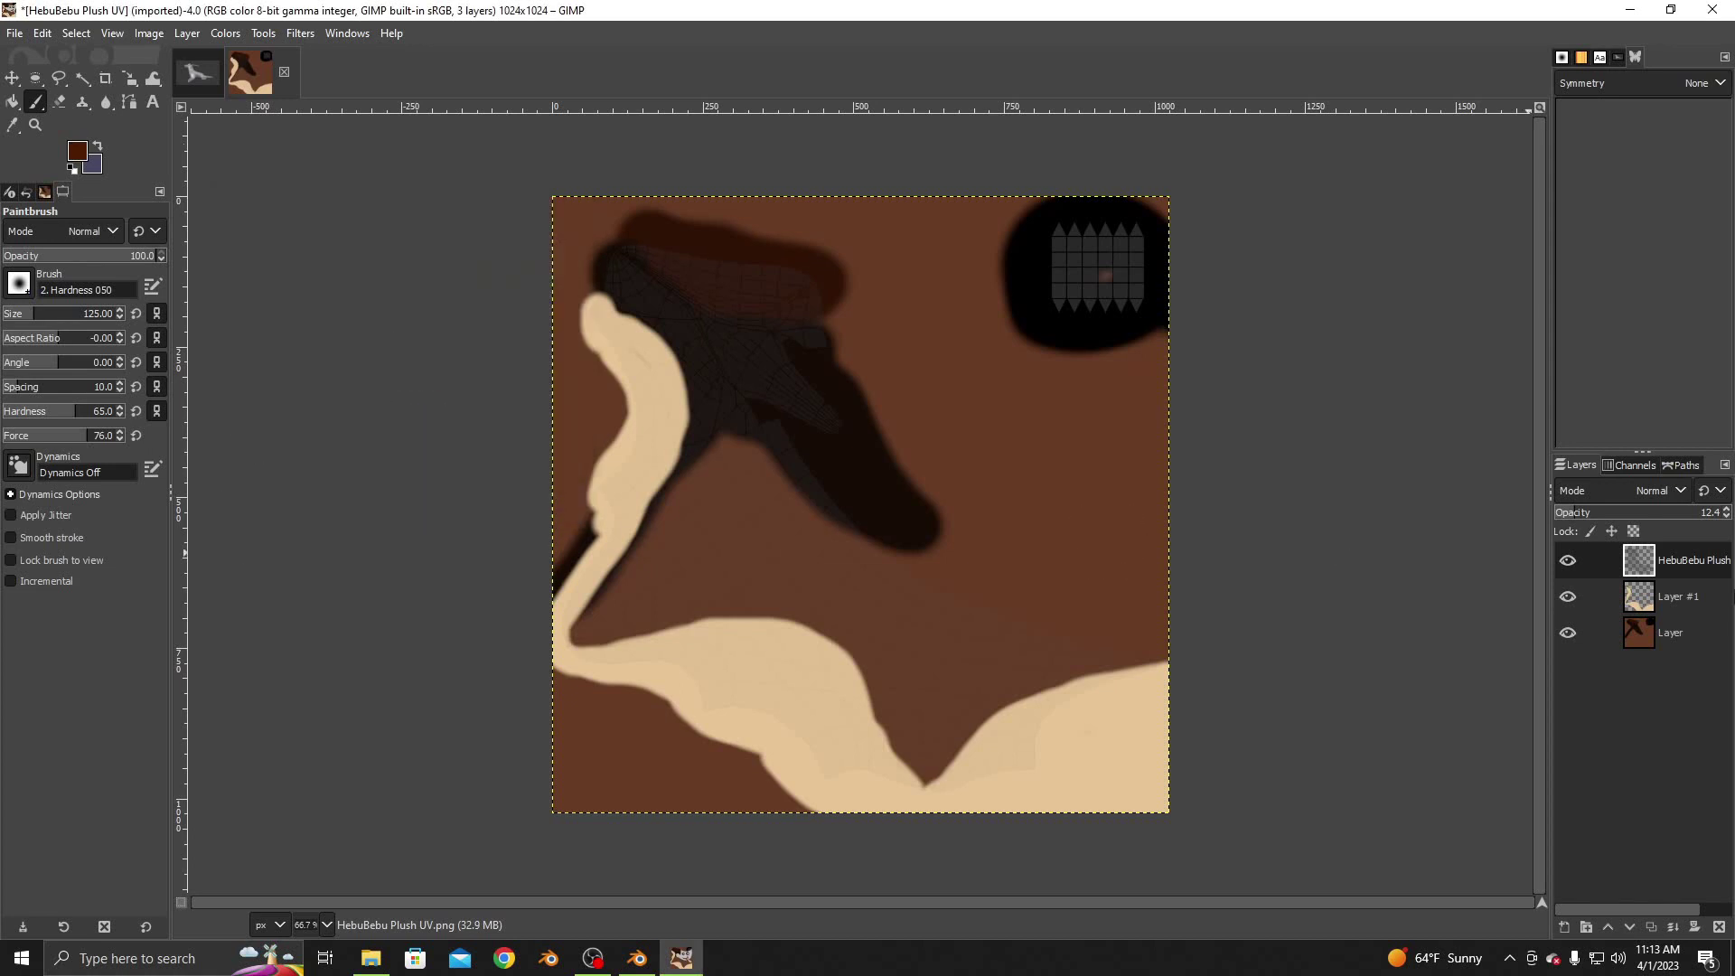
{"action": "left_click", "coordinate": [1683, 640]}
{"action": "left_click", "coordinate": [187, 34]}
{"action": "left_click", "coordinate": [219, 61]}
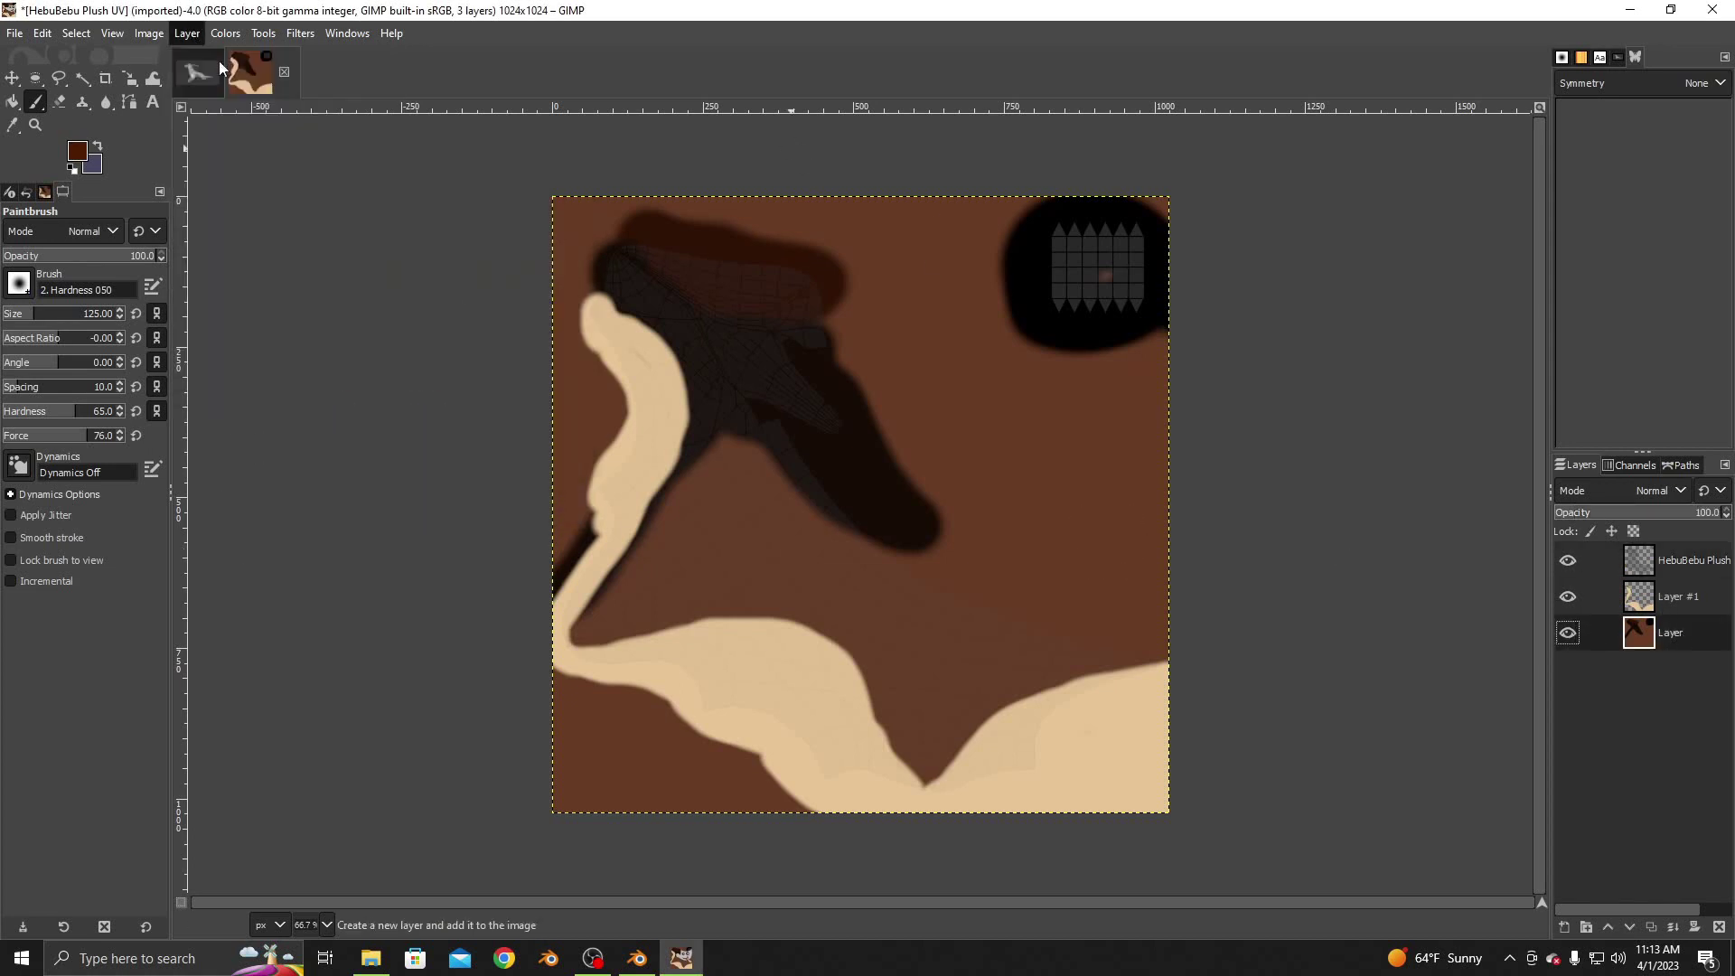
{"action": "left_click", "coordinate": [968, 714]}
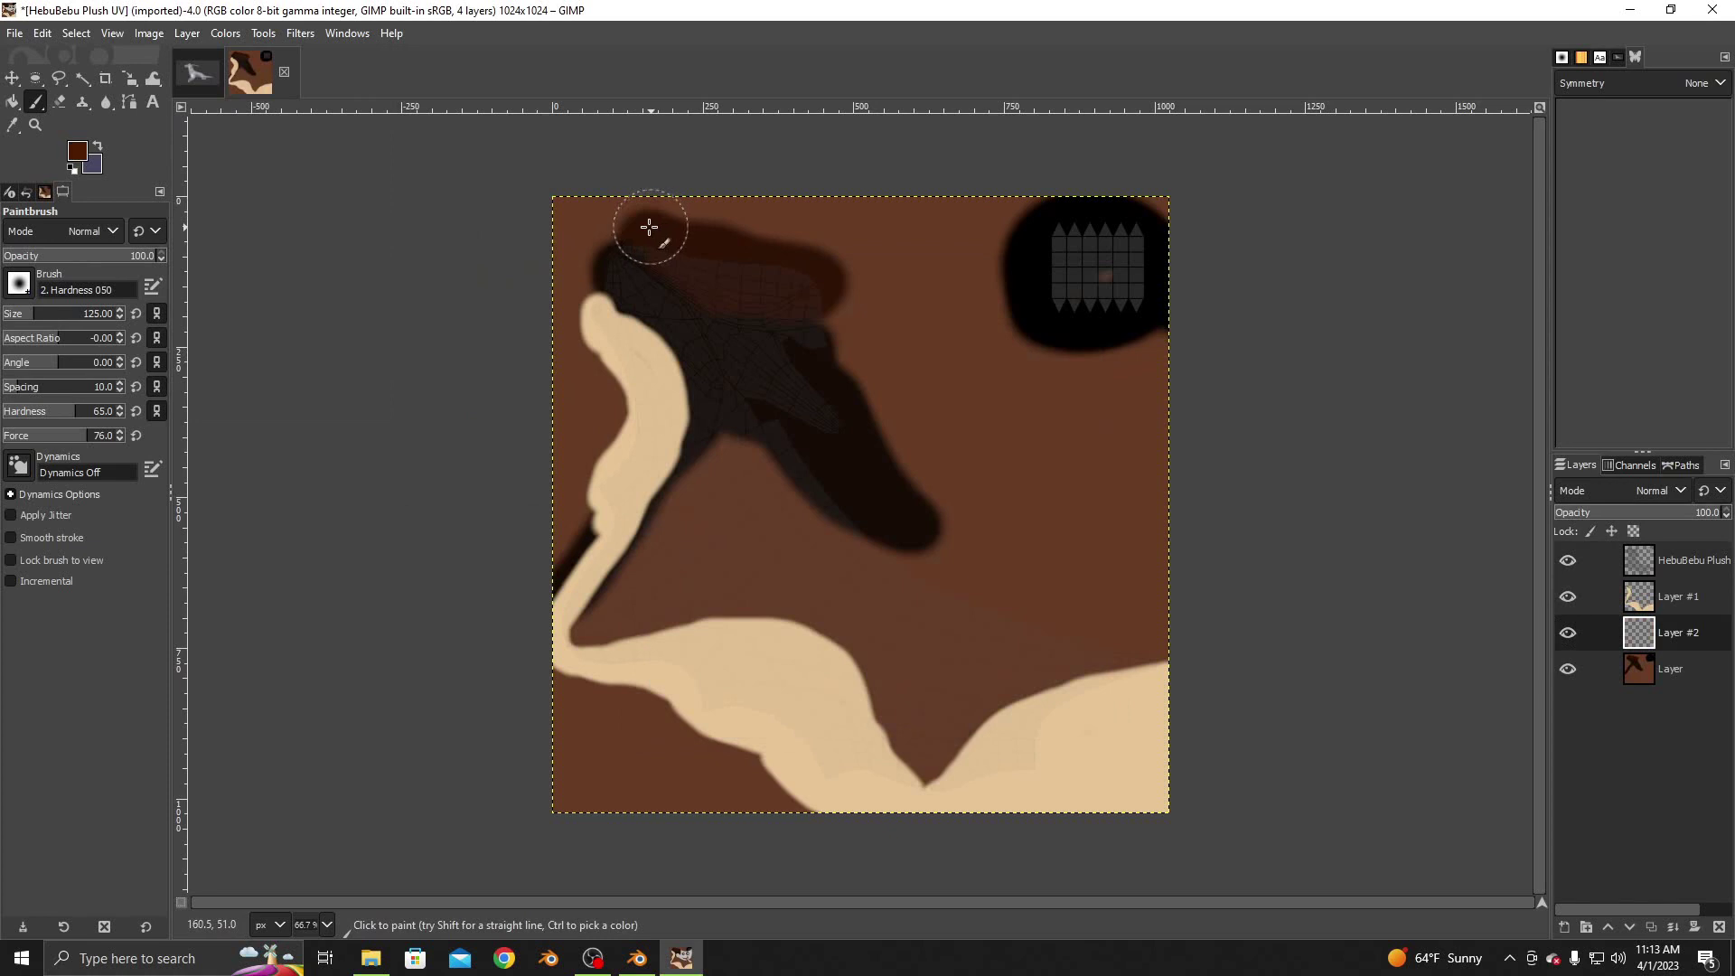
{"action": "mouse_move", "coordinate": [650, 227]}
{"action": "left_mouse_down"}
{"action": "mouse_move", "coordinate": [727, 288]}
{"action": "mouse_move", "coordinate": [802, 263]}
{"action": "mouse_move", "coordinate": [638, 213]}
{"action": "mouse_move", "coordinate": [742, 232]}
{"action": "left_mouse_up"}
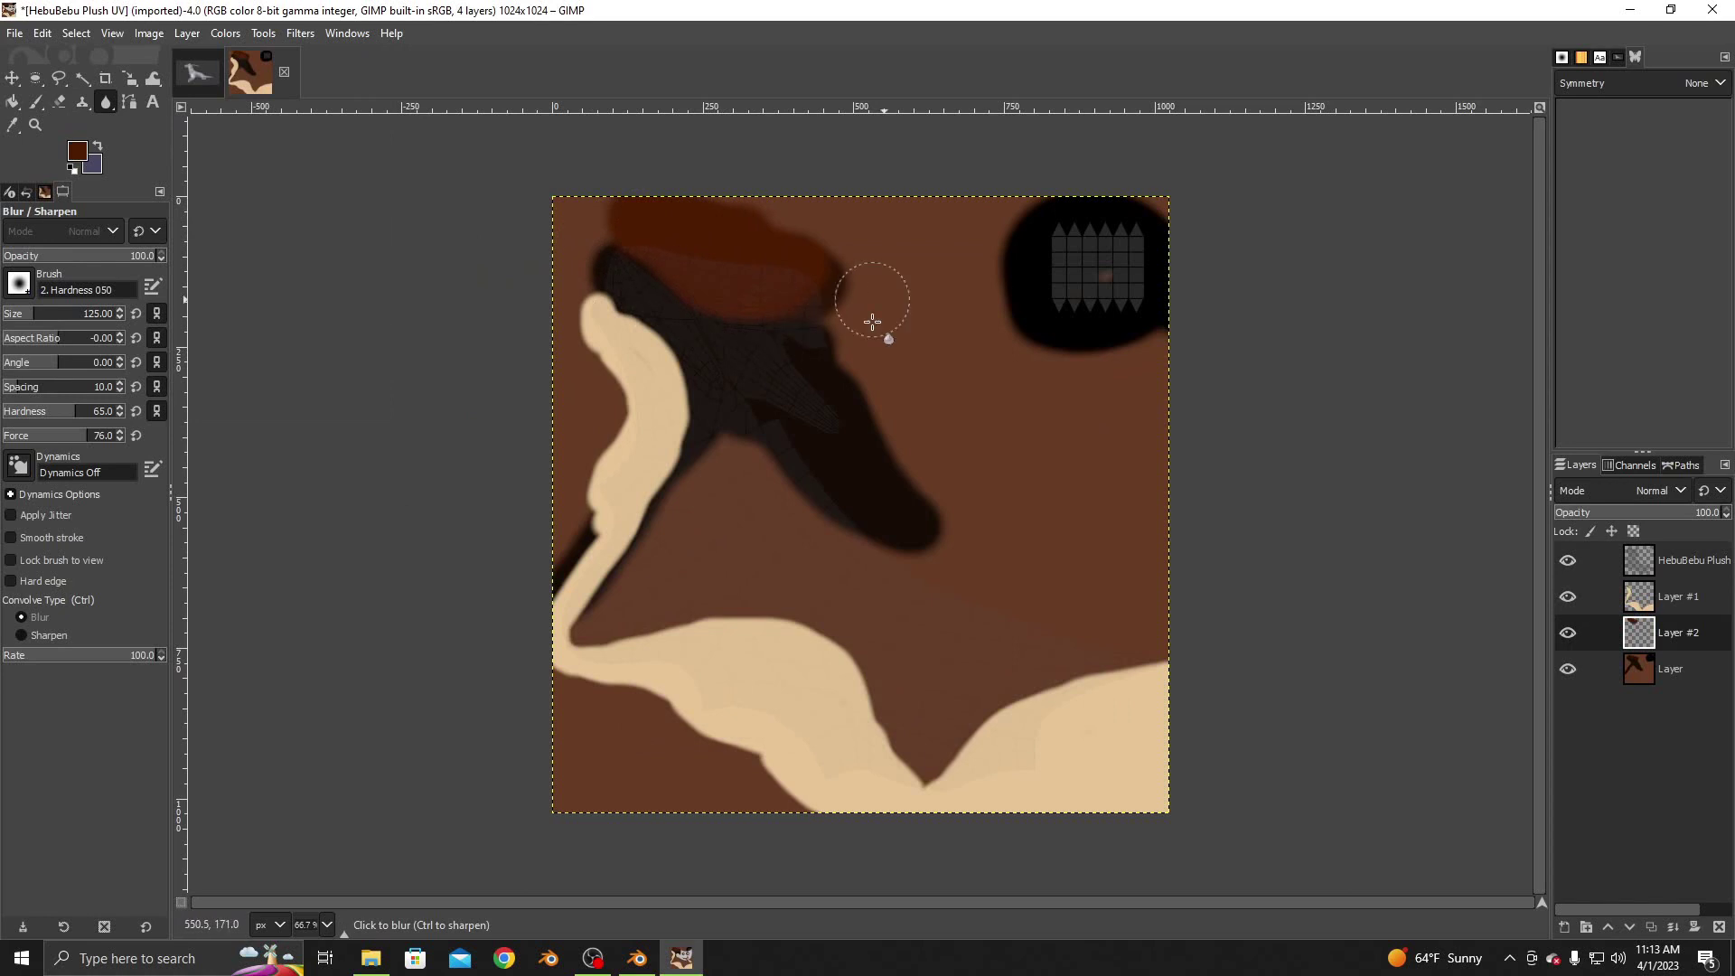
Scatter black splats over the reddish patch using the Splats 01 brush
{"action": "left_click", "coordinate": [78, 161]}
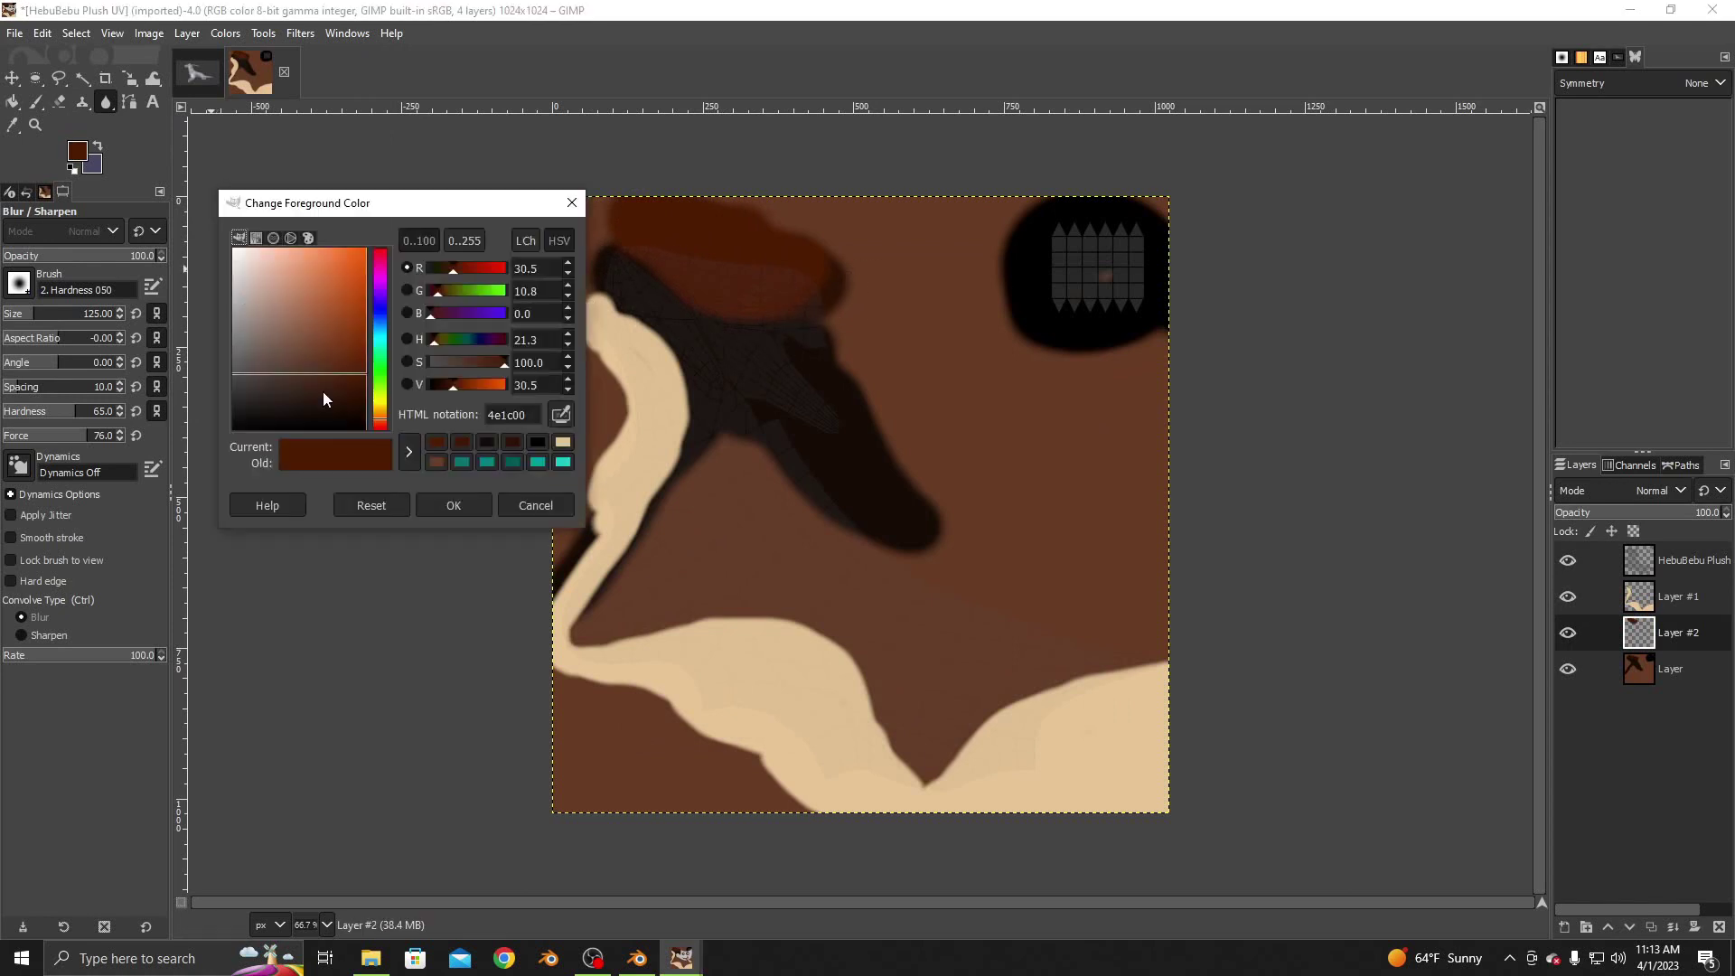
{"action": "left_click", "coordinate": [539, 448]}
{"action": "left_click", "coordinate": [458, 499]}
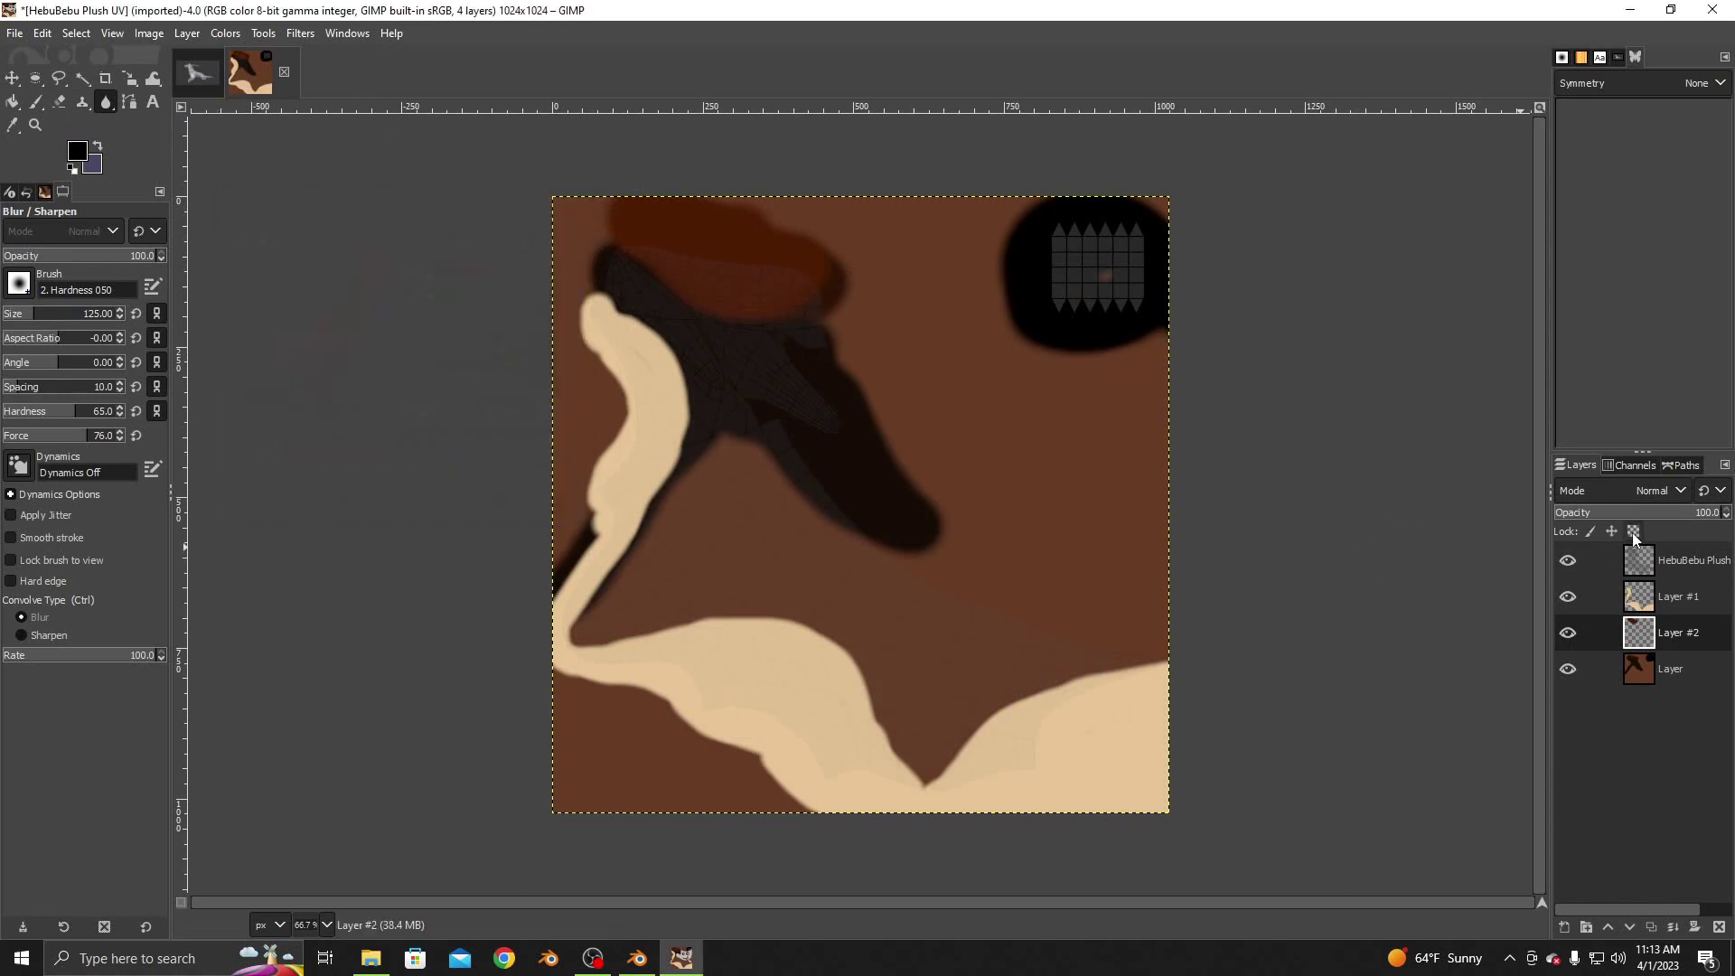
{"action": "left_click", "coordinate": [36, 101]}
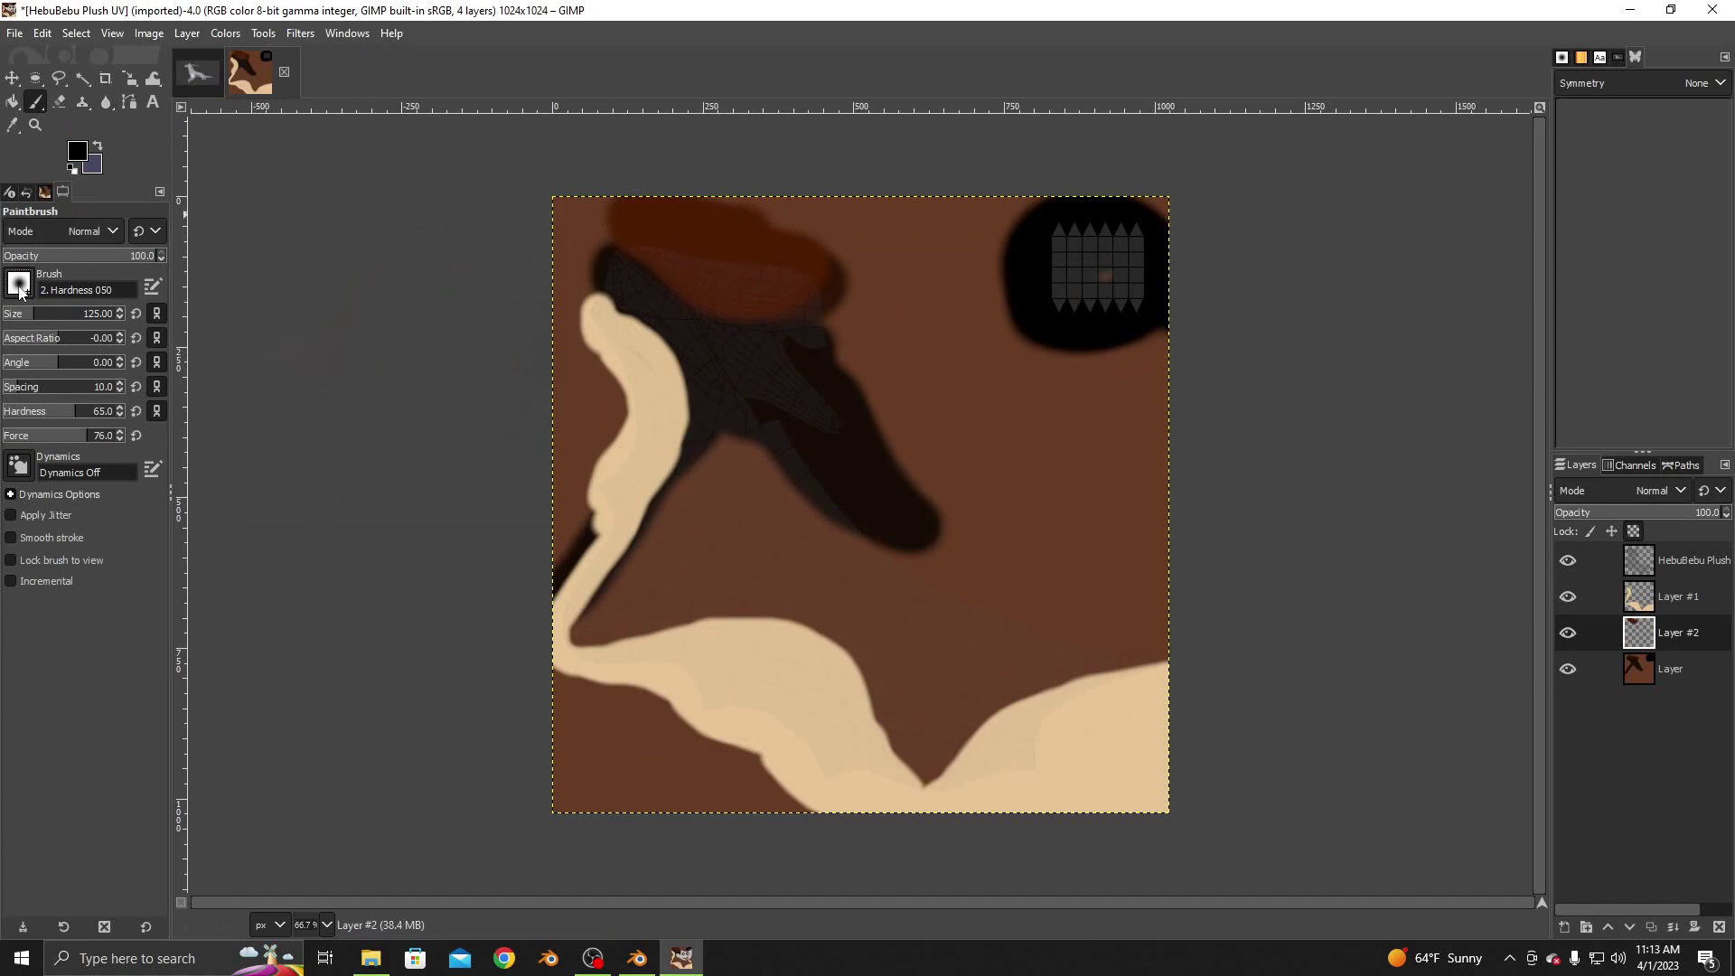
{"action": "left_click", "coordinate": [18, 283]}
{"action": "left_click", "coordinate": [69, 499]}
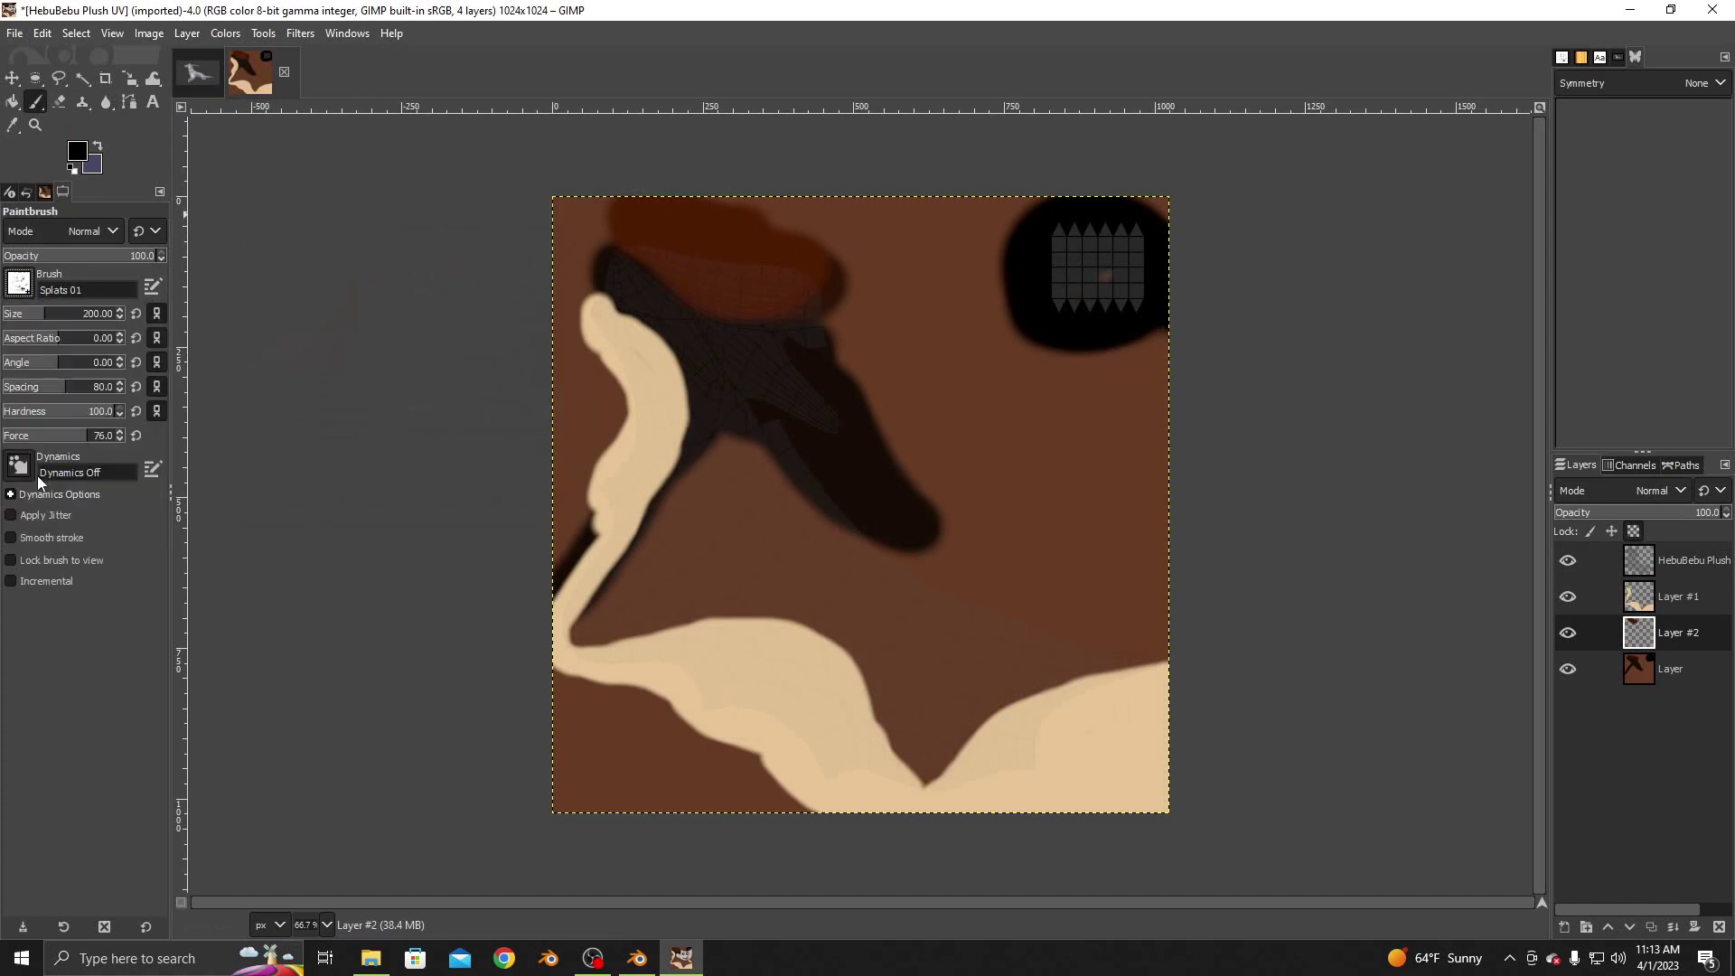
{"action": "mouse_move", "coordinate": [736, 312]}
{"action": "left_mouse_down"}
{"action": "mouse_move", "coordinate": [784, 255]}
{"action": "mouse_move", "coordinate": [658, 221]}
{"action": "mouse_move", "coordinate": [689, 263]}
{"action": "left_mouse_up"}
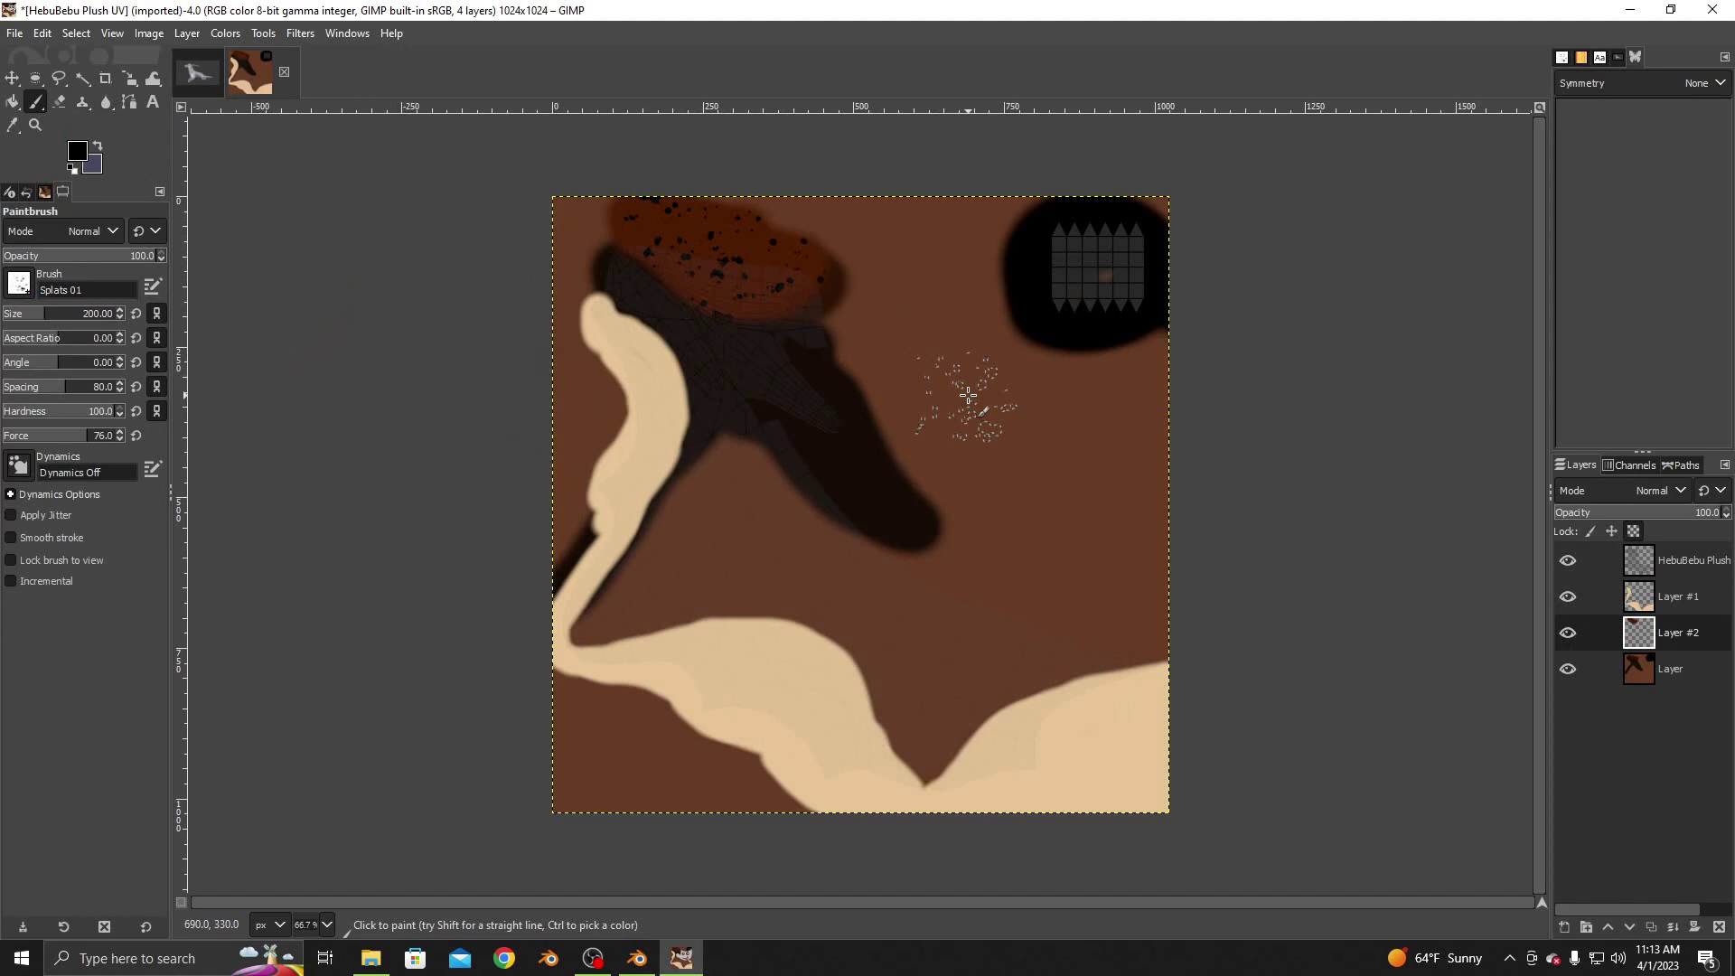
Try dabbing white splats on Layer #1, then undo them and reselect the bottom layer
{"action": "left_click", "coordinate": [1608, 668]}
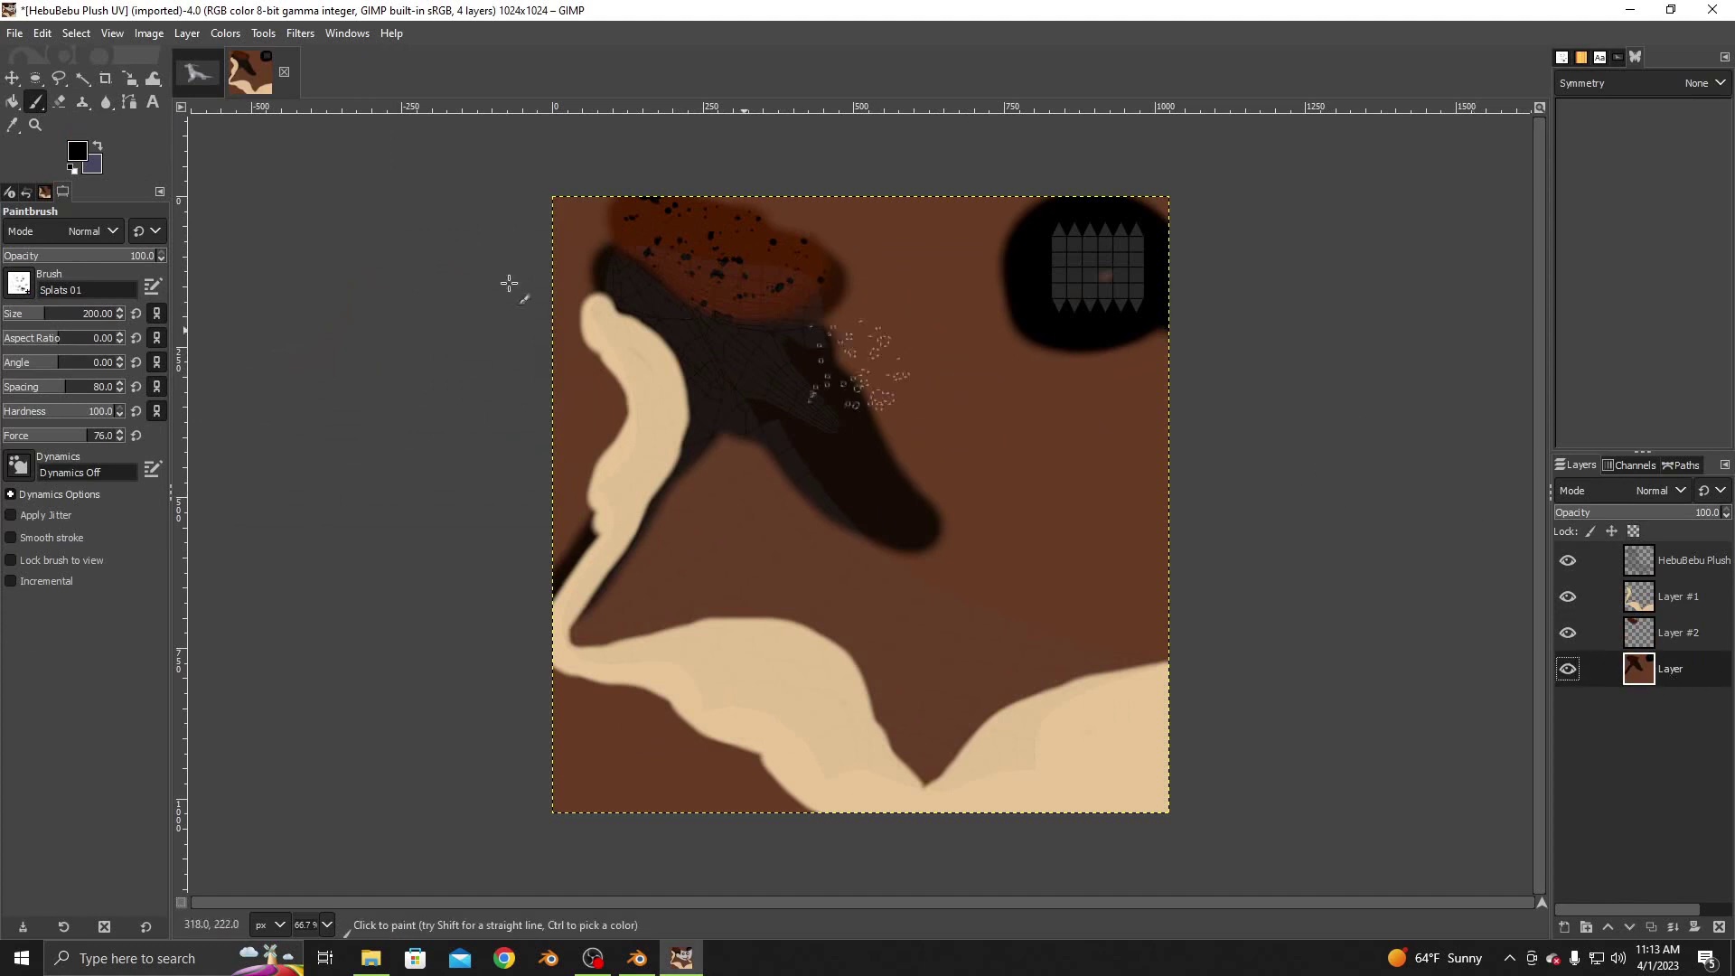
{"action": "left_click", "coordinate": [77, 151]}
{"action": "left_click_drag", "start_coordinate": [500, 385], "coordinate": [611, 418]}
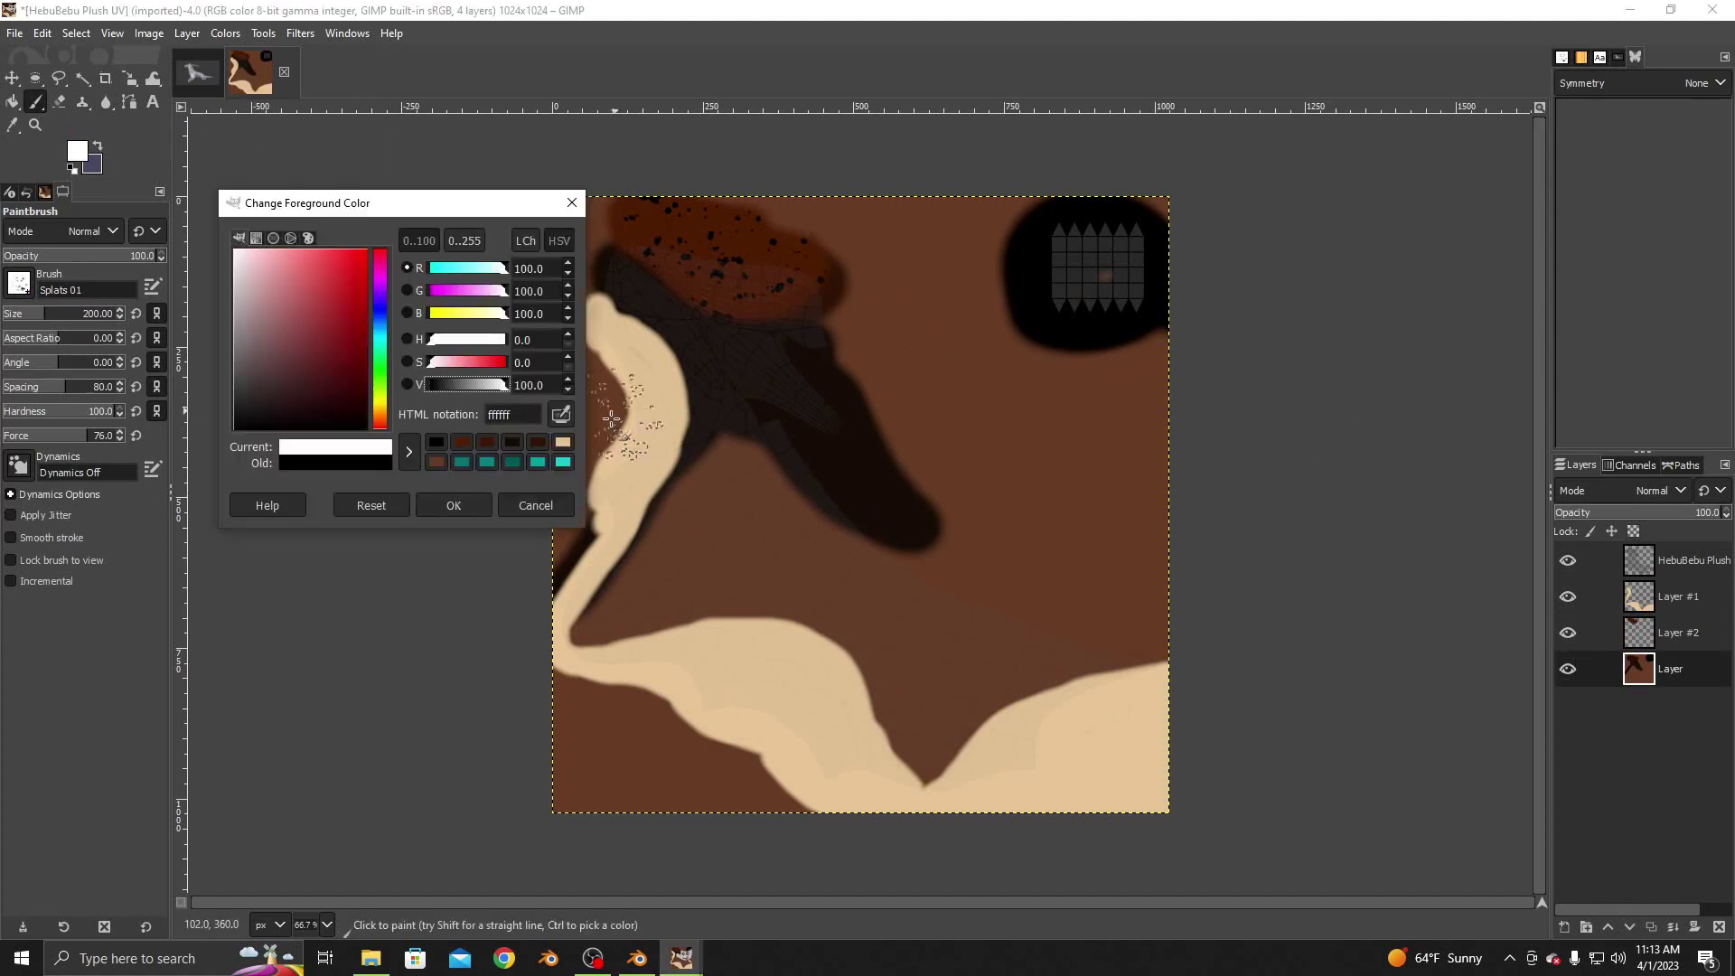
{"action": "left_click", "coordinate": [453, 505]}
{"action": "left_click", "coordinate": [1638, 633]}
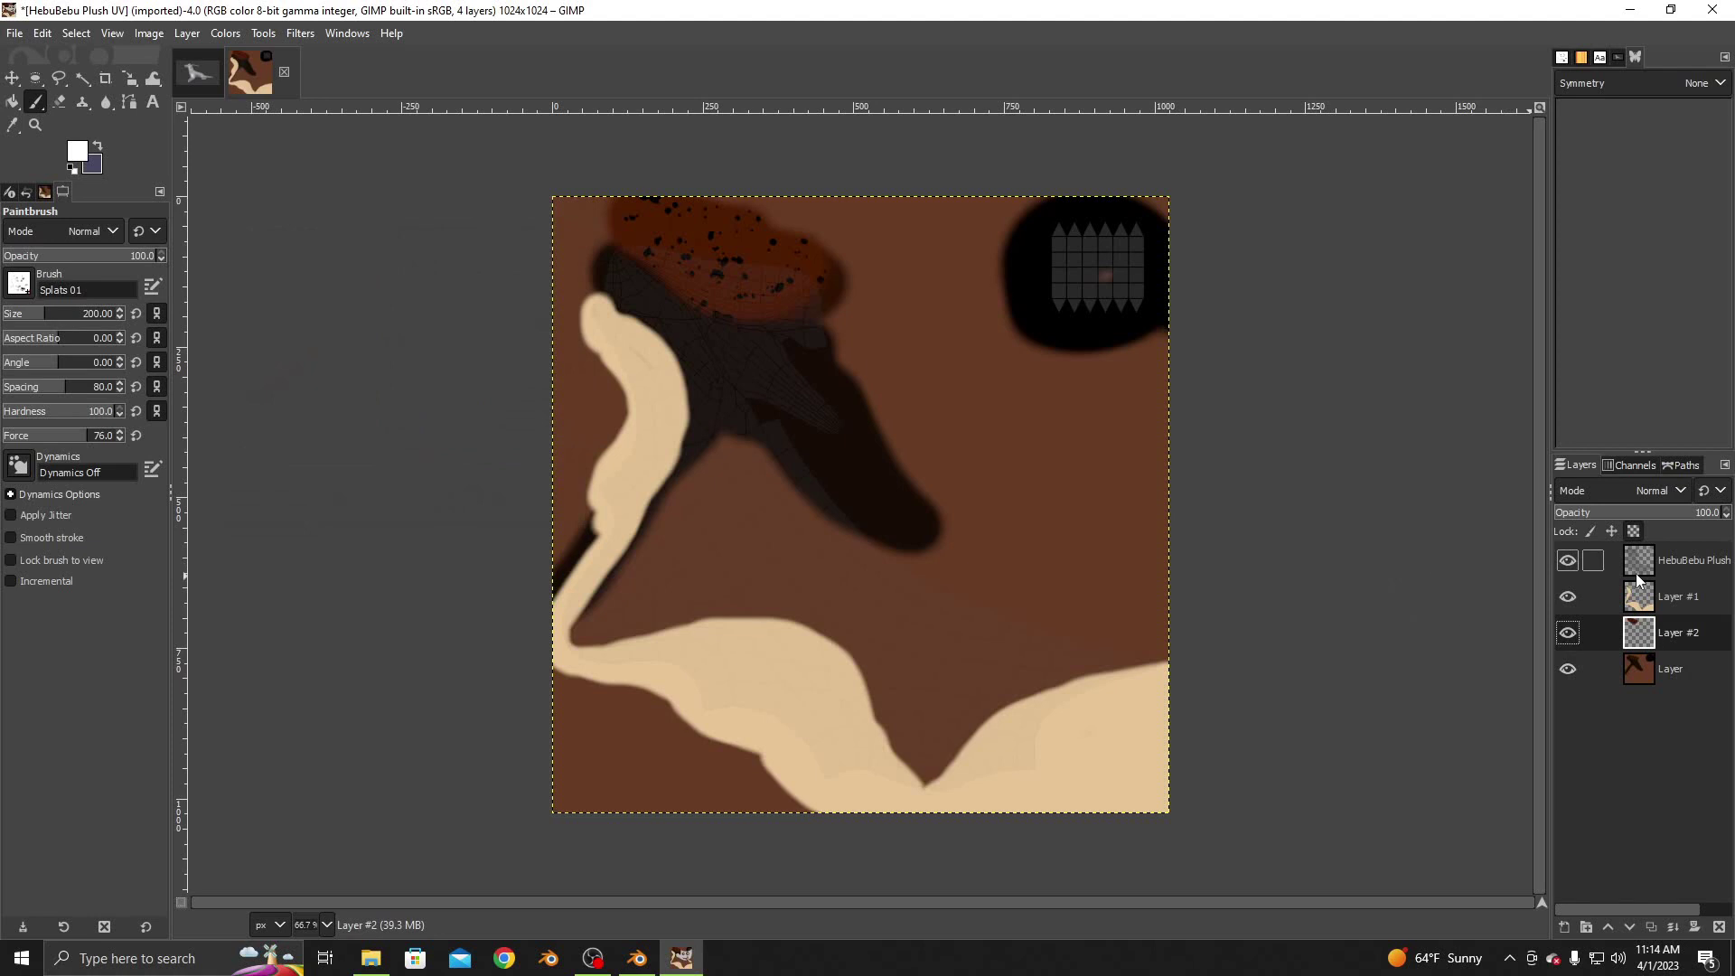
{"action": "left_click", "coordinate": [1638, 596]}
{"action": "left_click", "coordinate": [962, 610]}
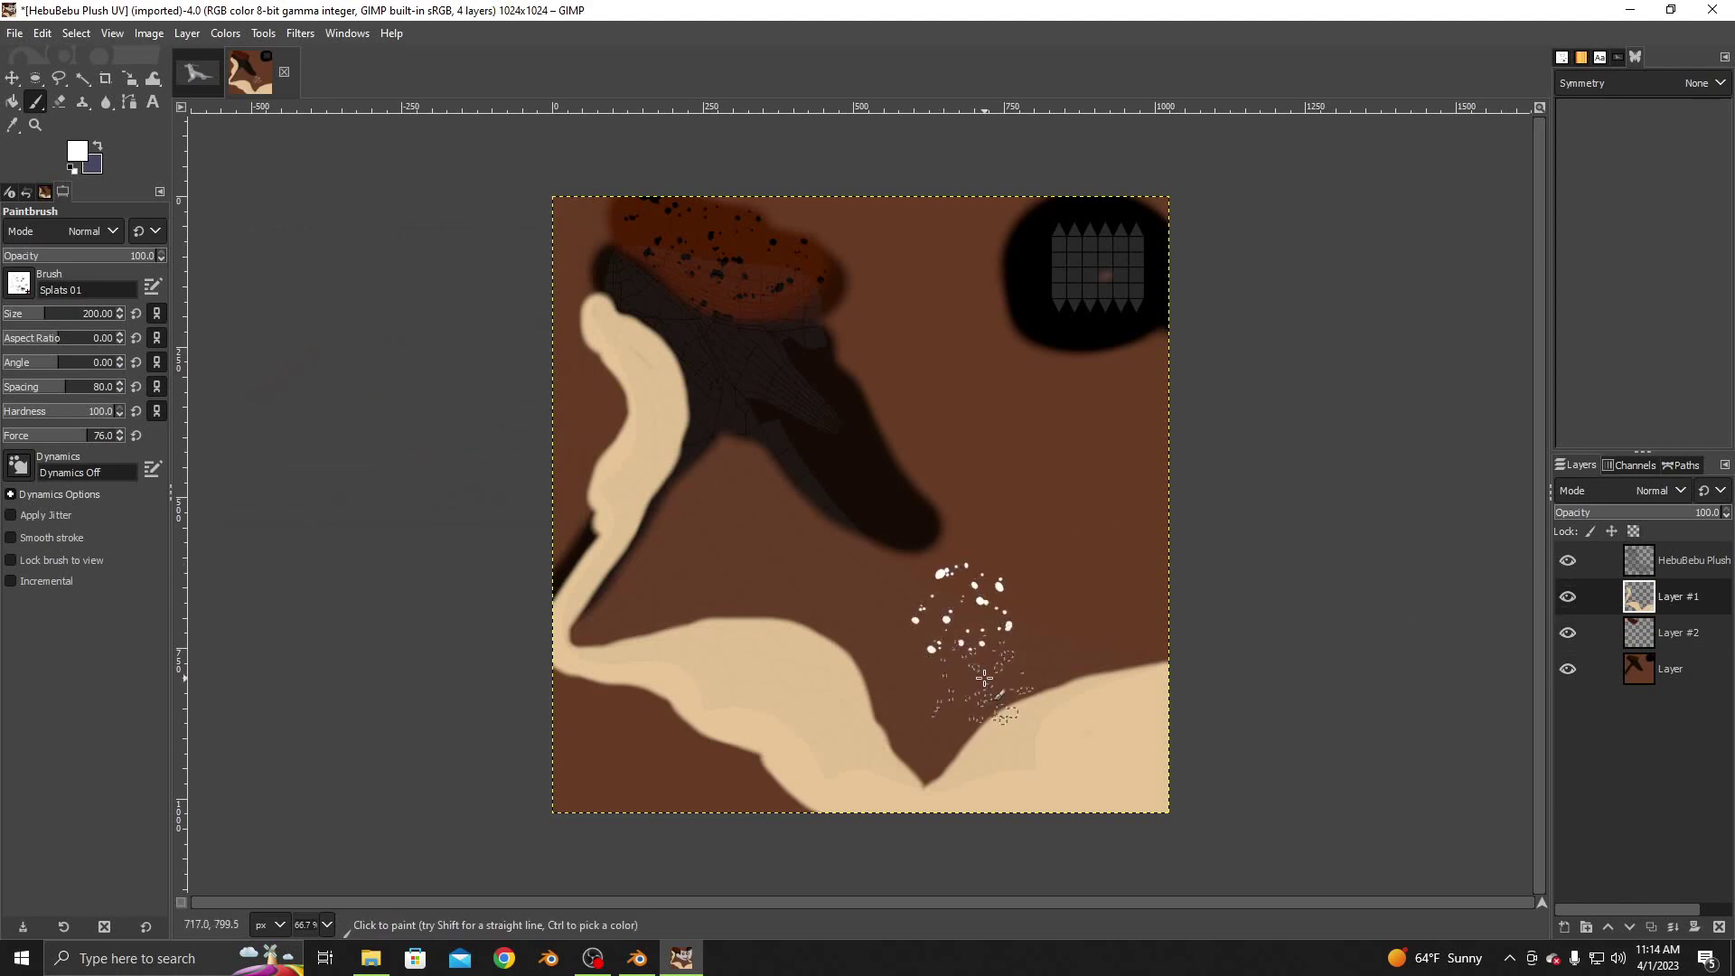
{"action": "key", "text": "ctrl+z"}
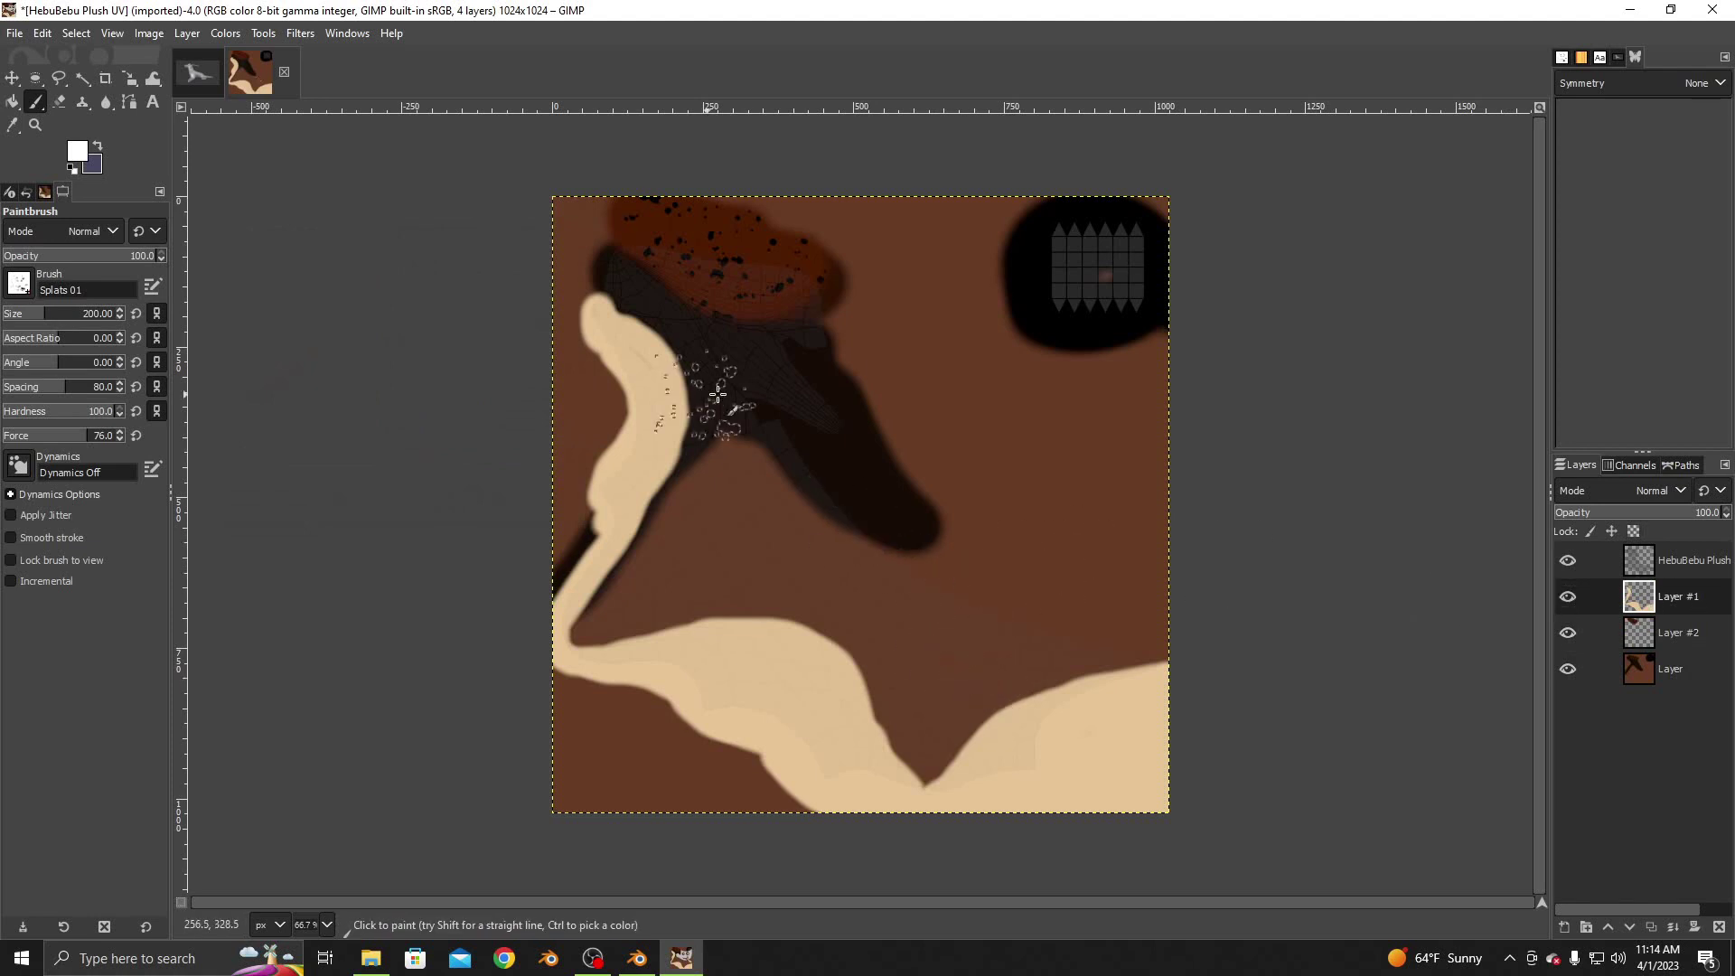
{"action": "left_click", "coordinate": [1637, 668]}
{"action": "left_click", "coordinate": [77, 151]}
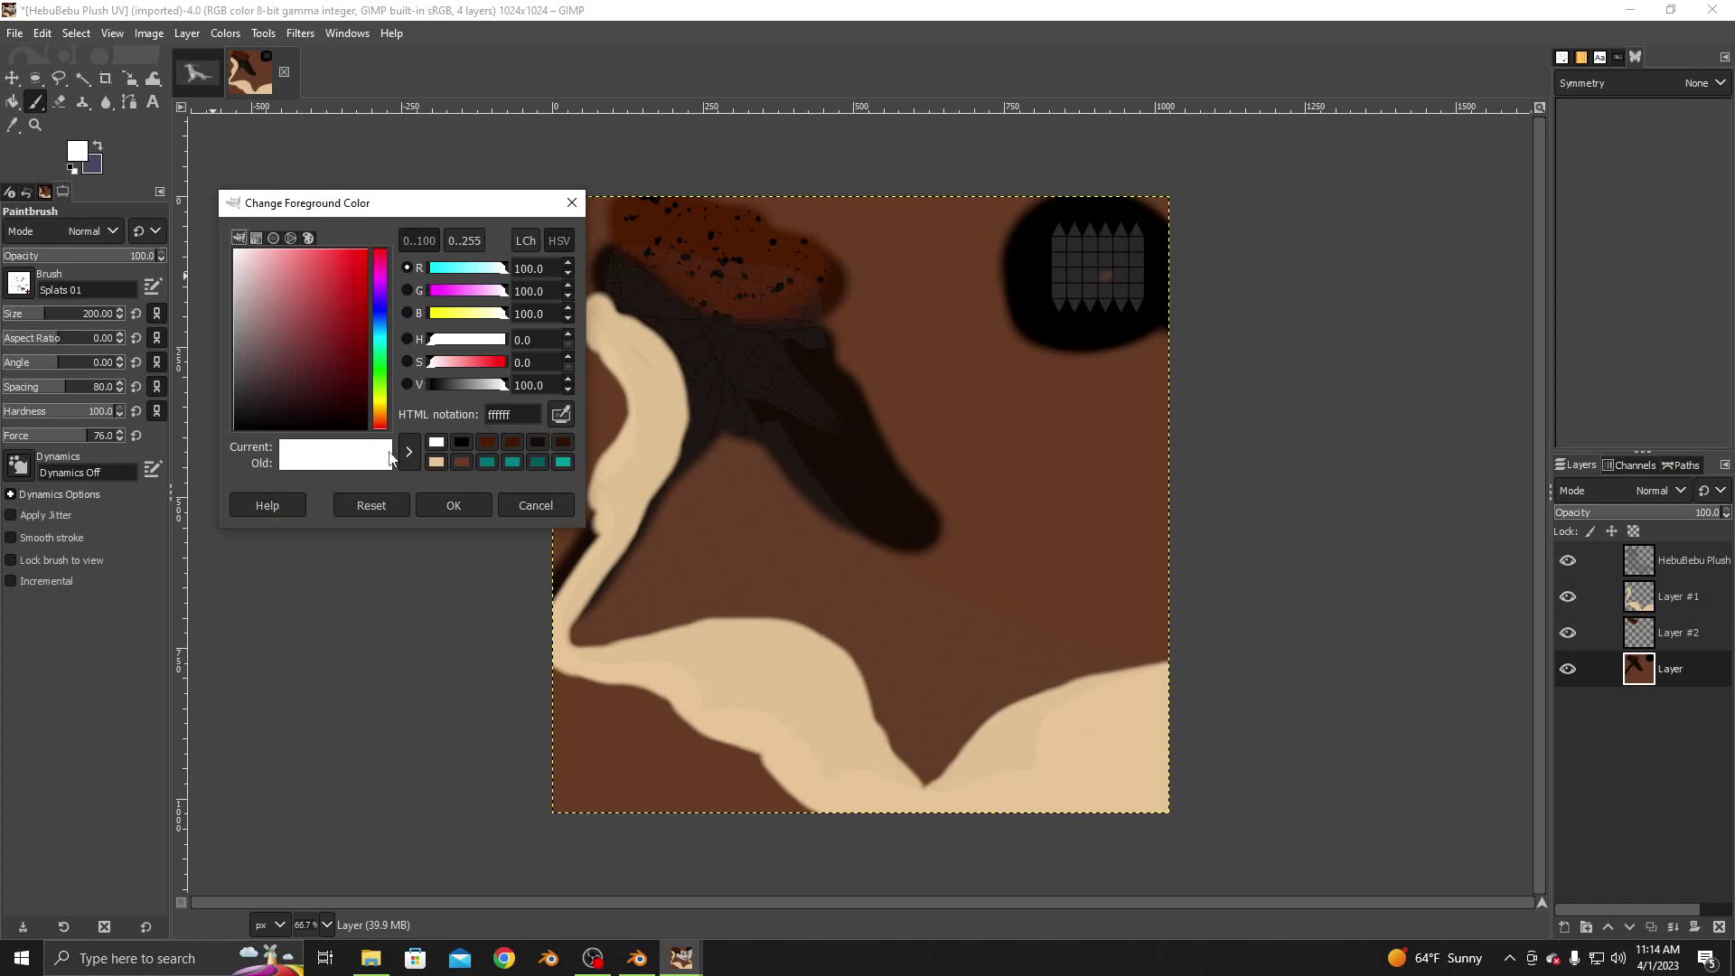
Paint a dark stroke across the middle with the 2. Hardness 050 brush at size 44
{"action": "left_click", "coordinate": [451, 505]}
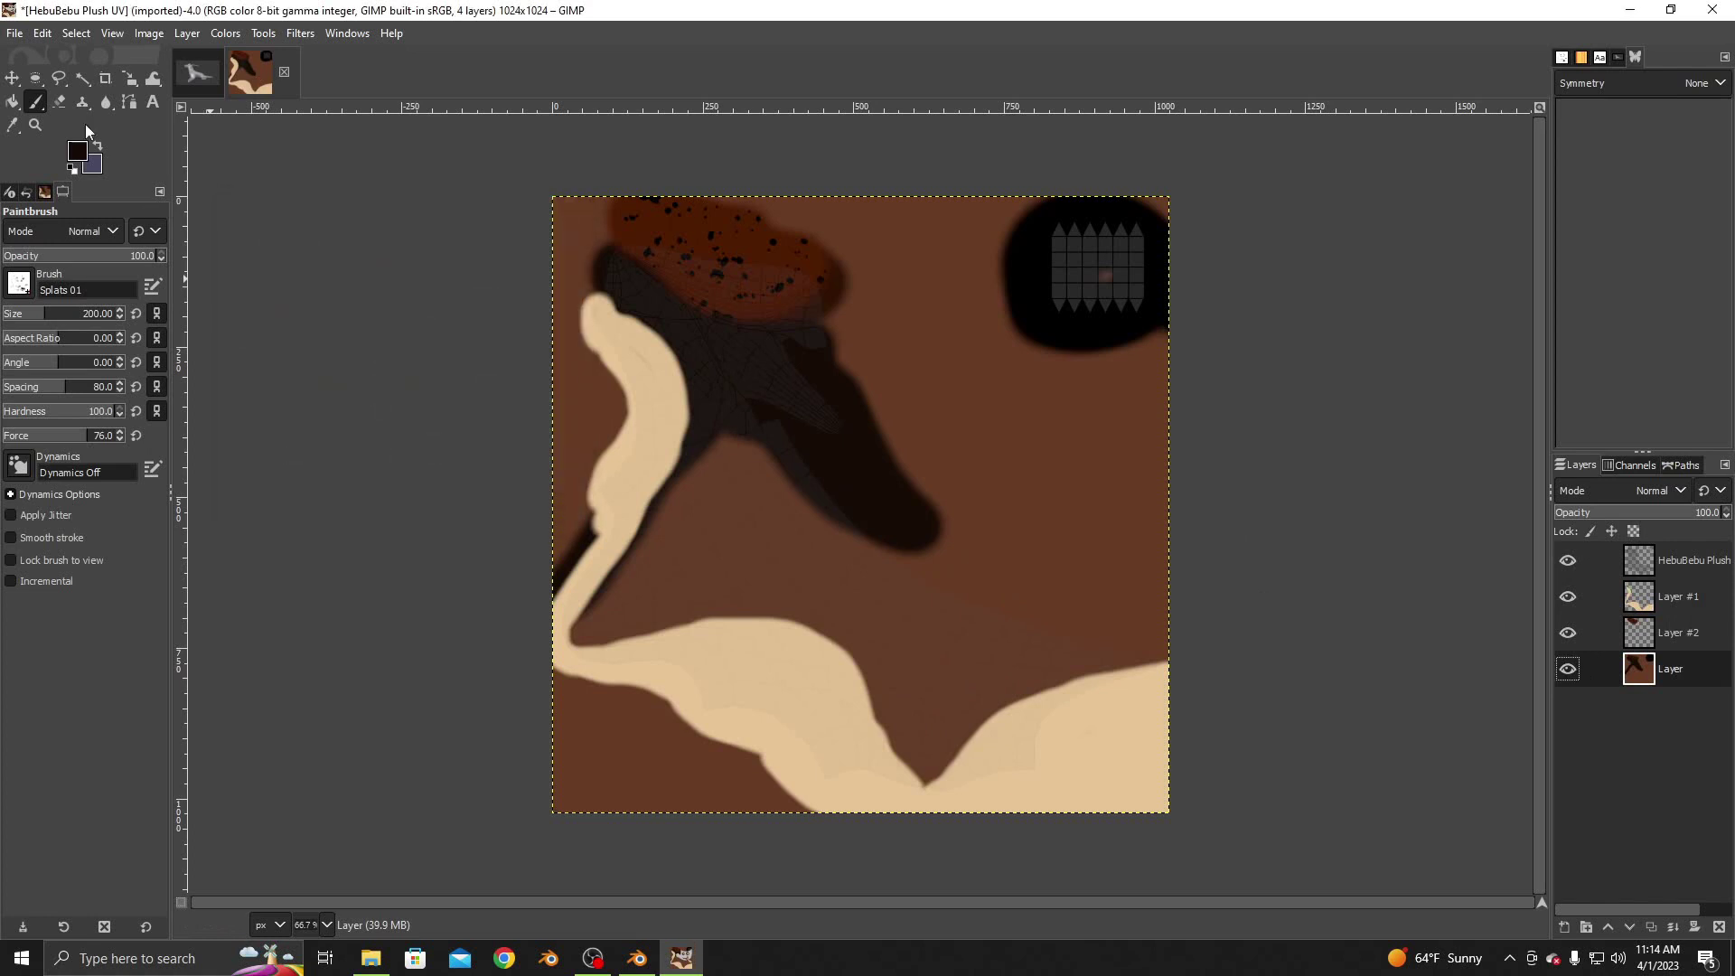
{"action": "left_click", "coordinate": [20, 283]}
{"action": "left_click", "coordinate": [41, 340]}
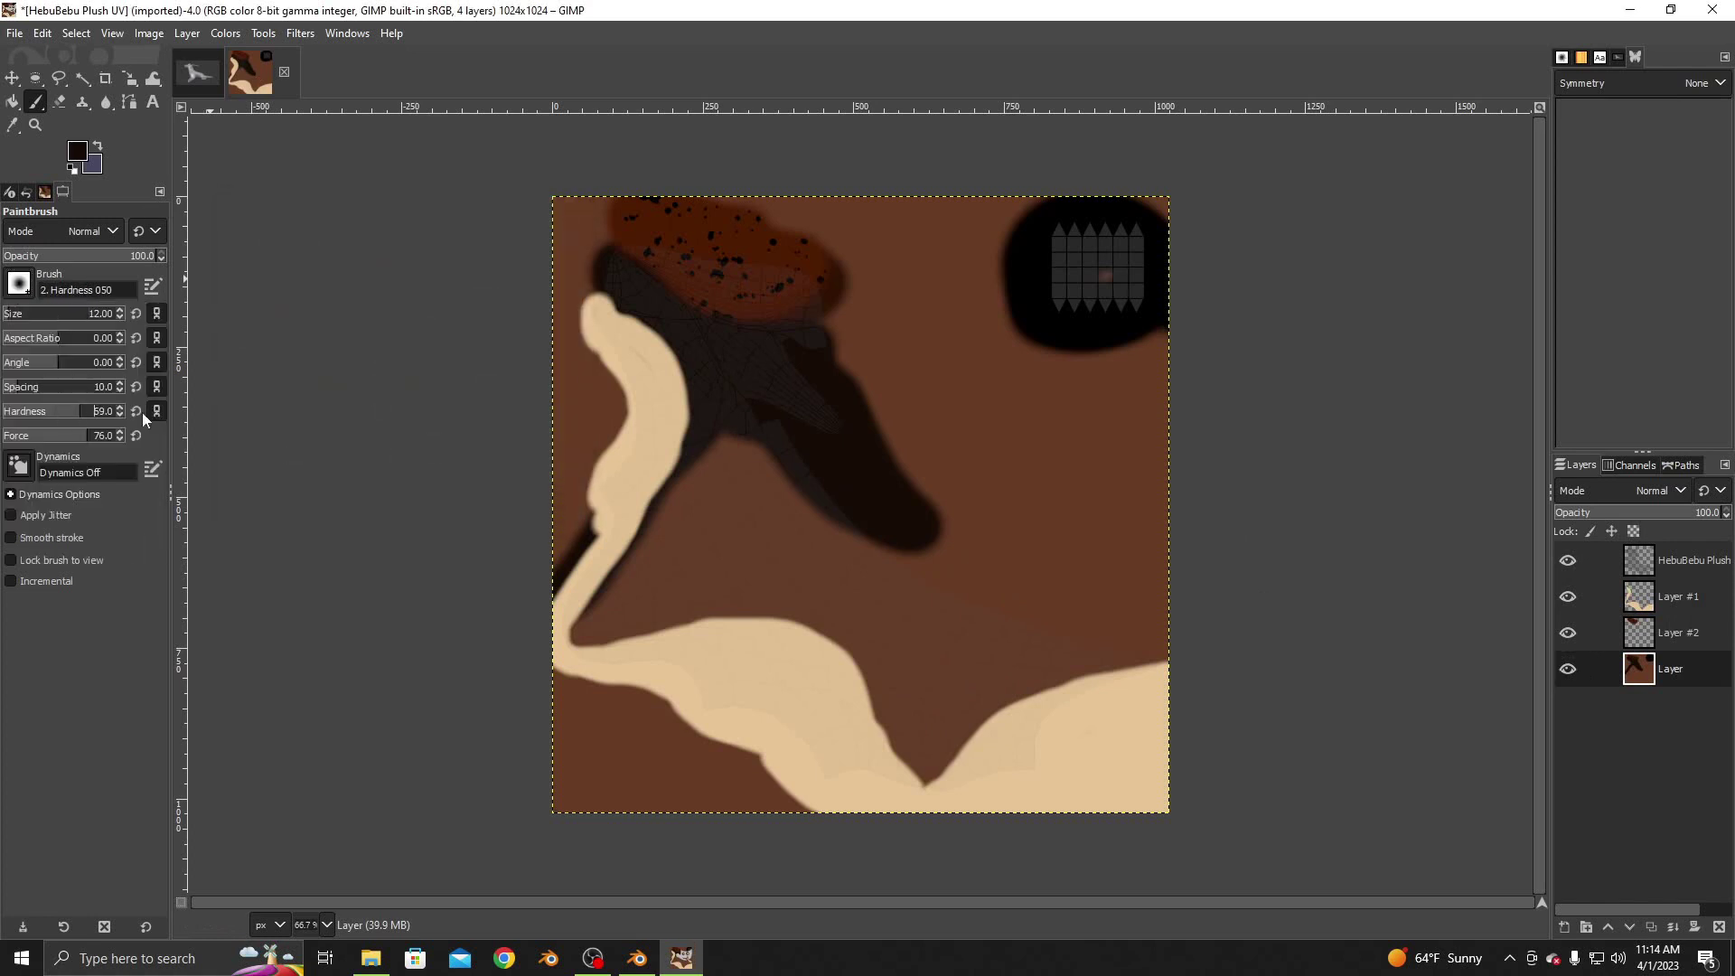
{"action": "left_click", "coordinate": [40, 316]}
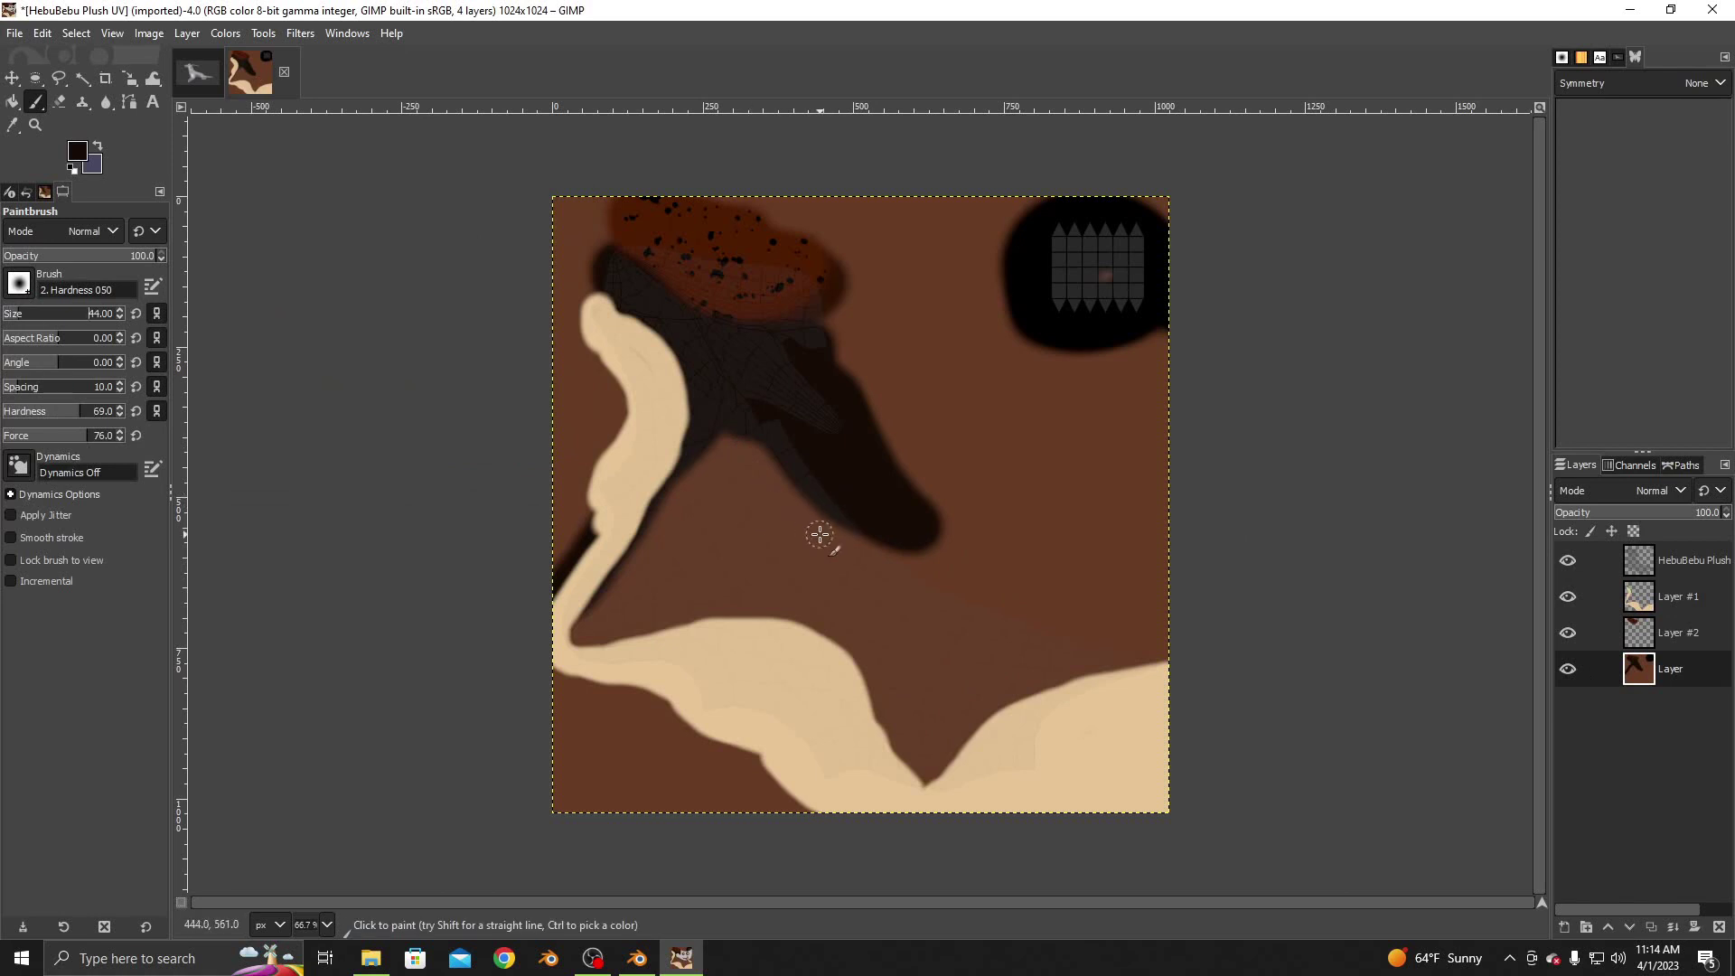
{"action": "left_click_drag", "start_coordinate": [820, 534], "coordinate": [712, 463]}
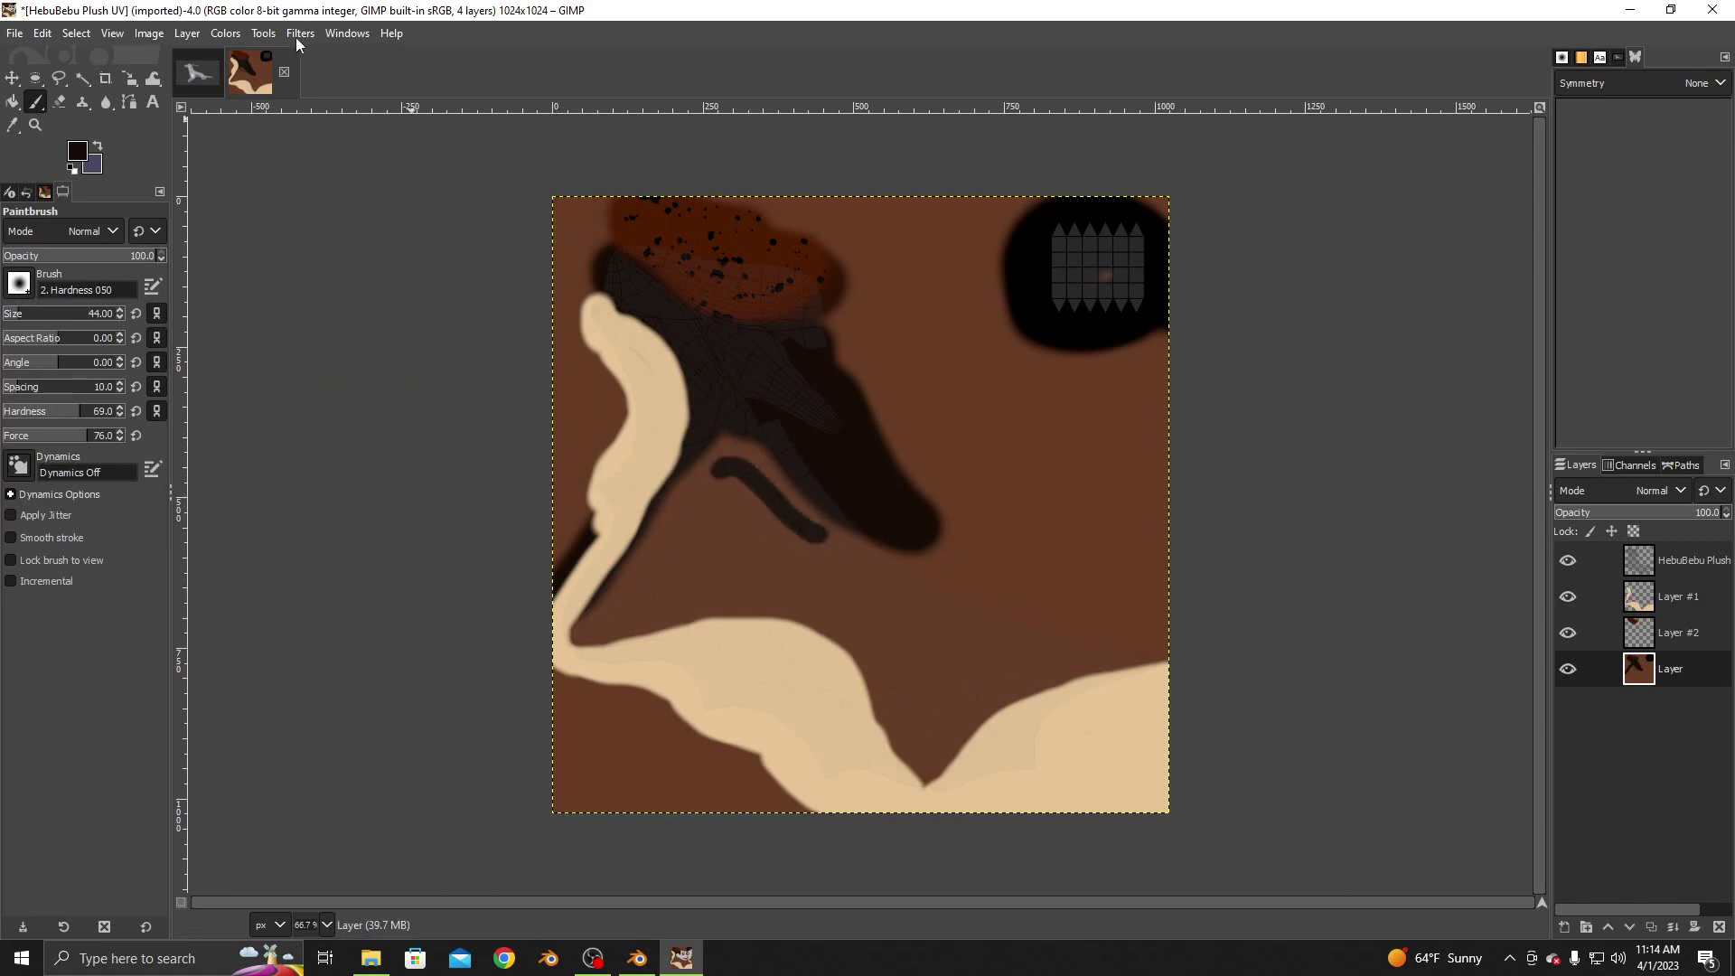
Add Layer #3 and paint dark diagonal stripes beside the beige shape, undoing misses
{"action": "left_click", "coordinate": [187, 33]}
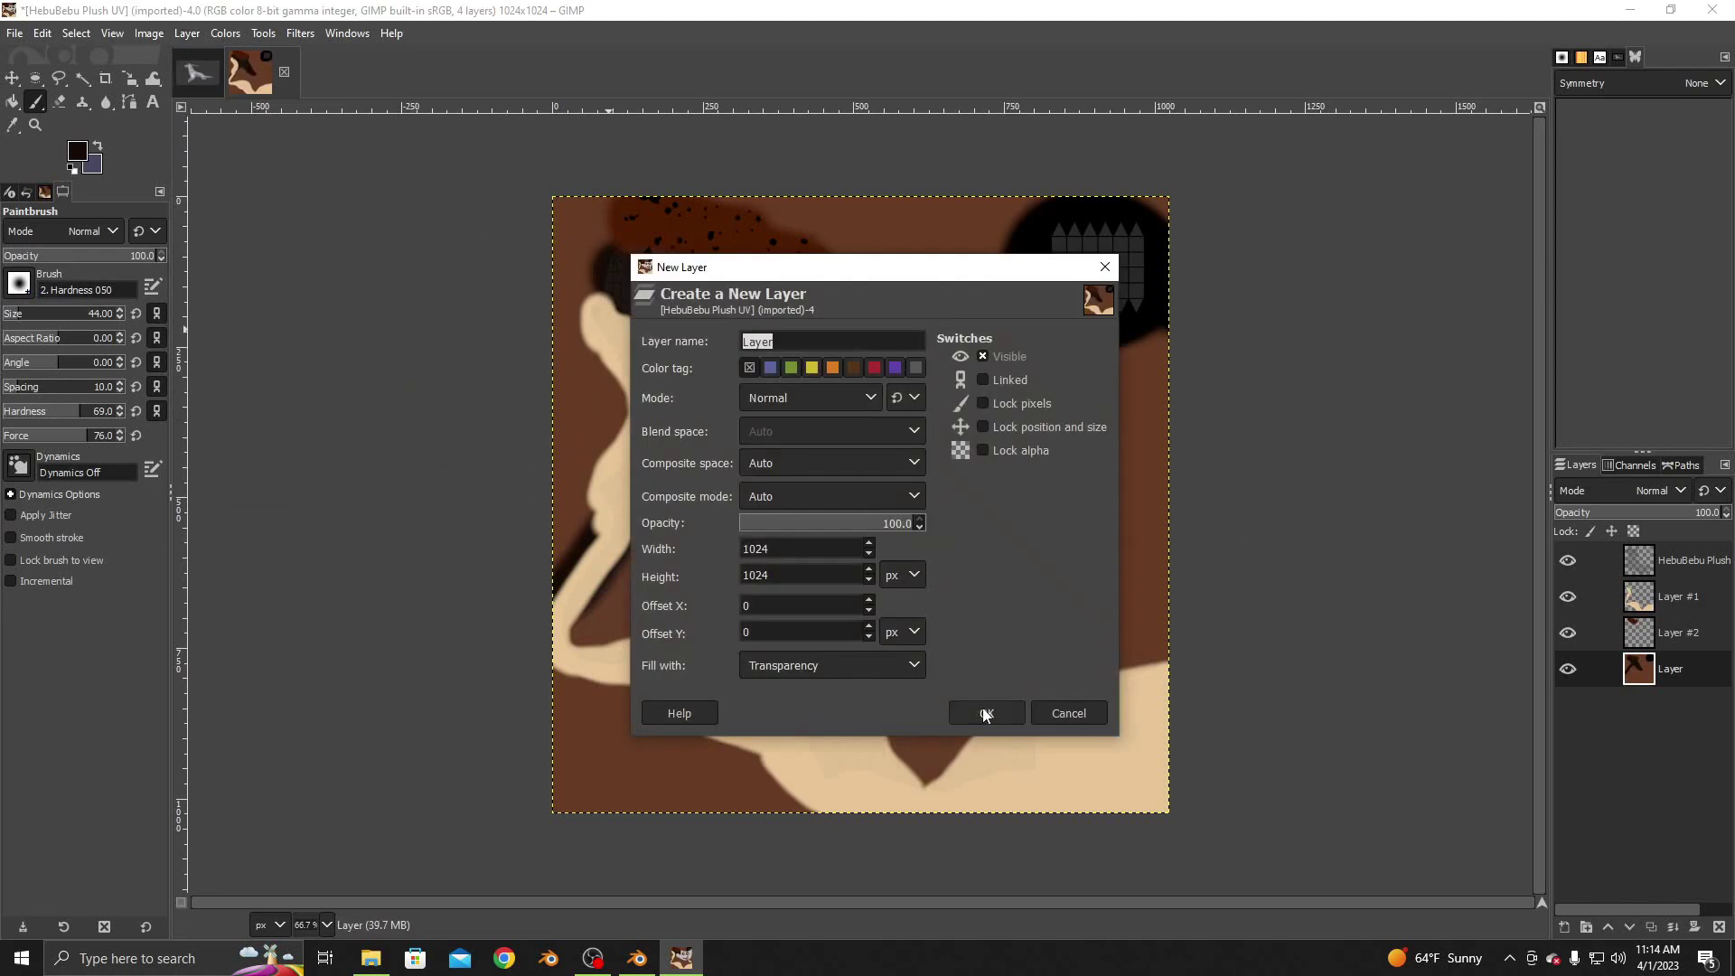
{"action": "left_click", "coordinate": [985, 714]}
{"action": "scroll", "coordinate": [120, 322], "scroll_direction": "down", "scroll_amount": 3}
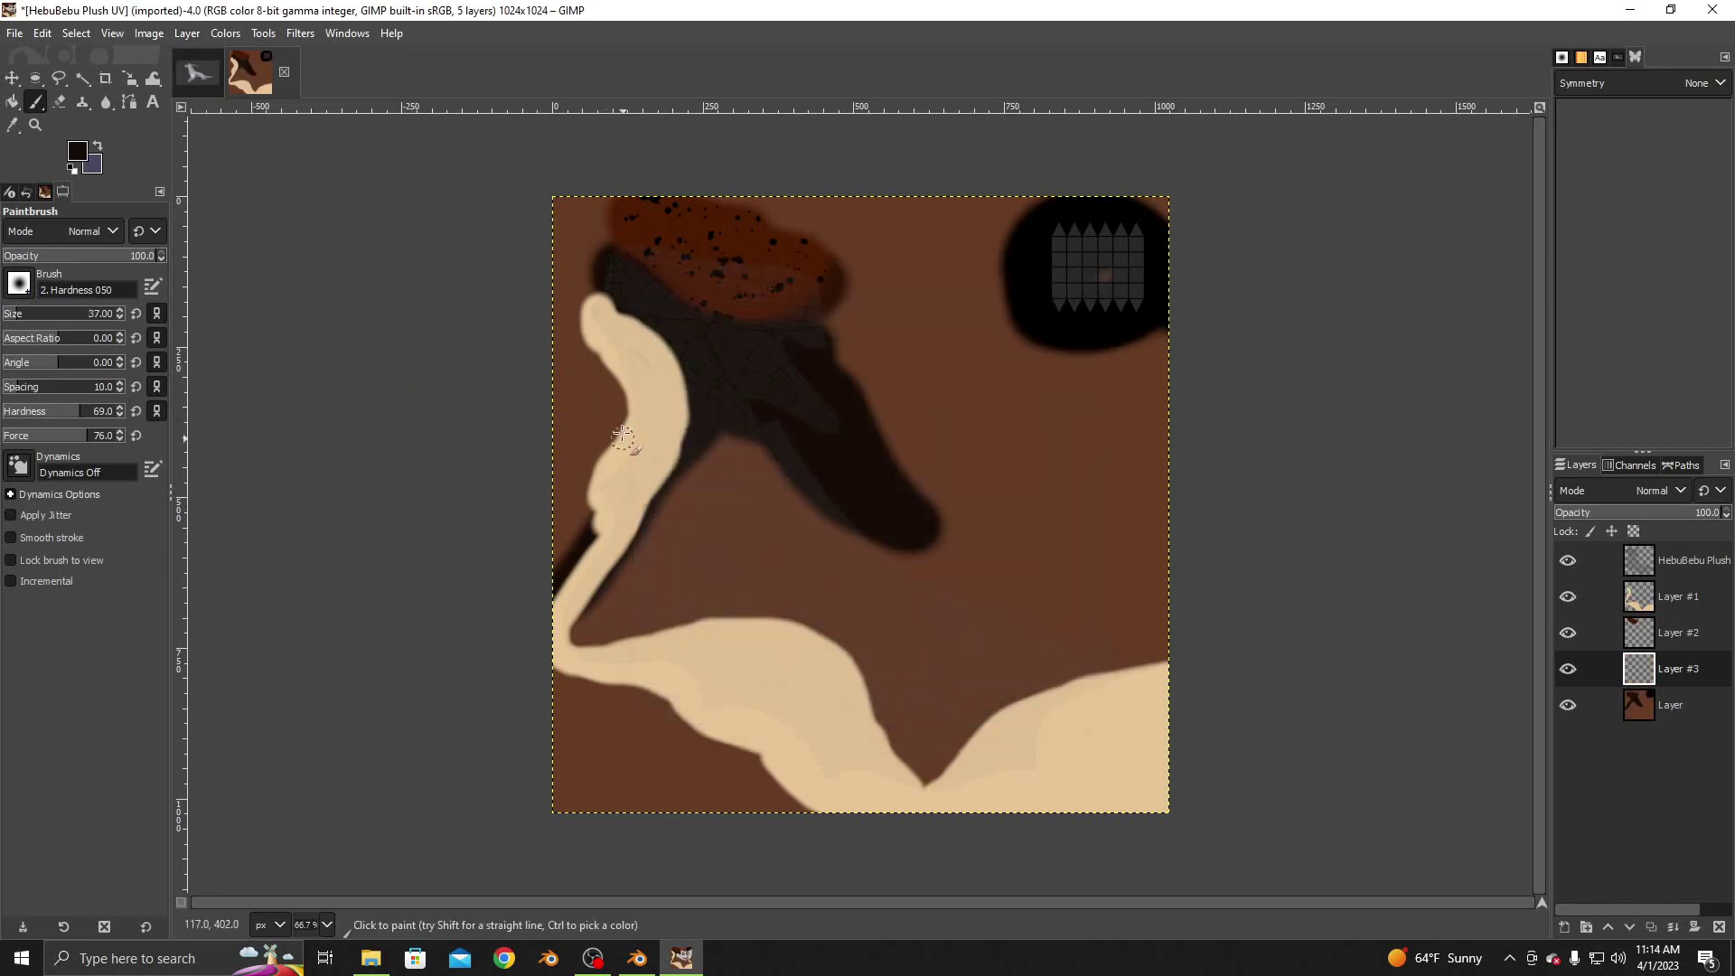
{"action": "left_click_drag", "start_coordinate": [799, 526], "coordinate": [669, 532]}
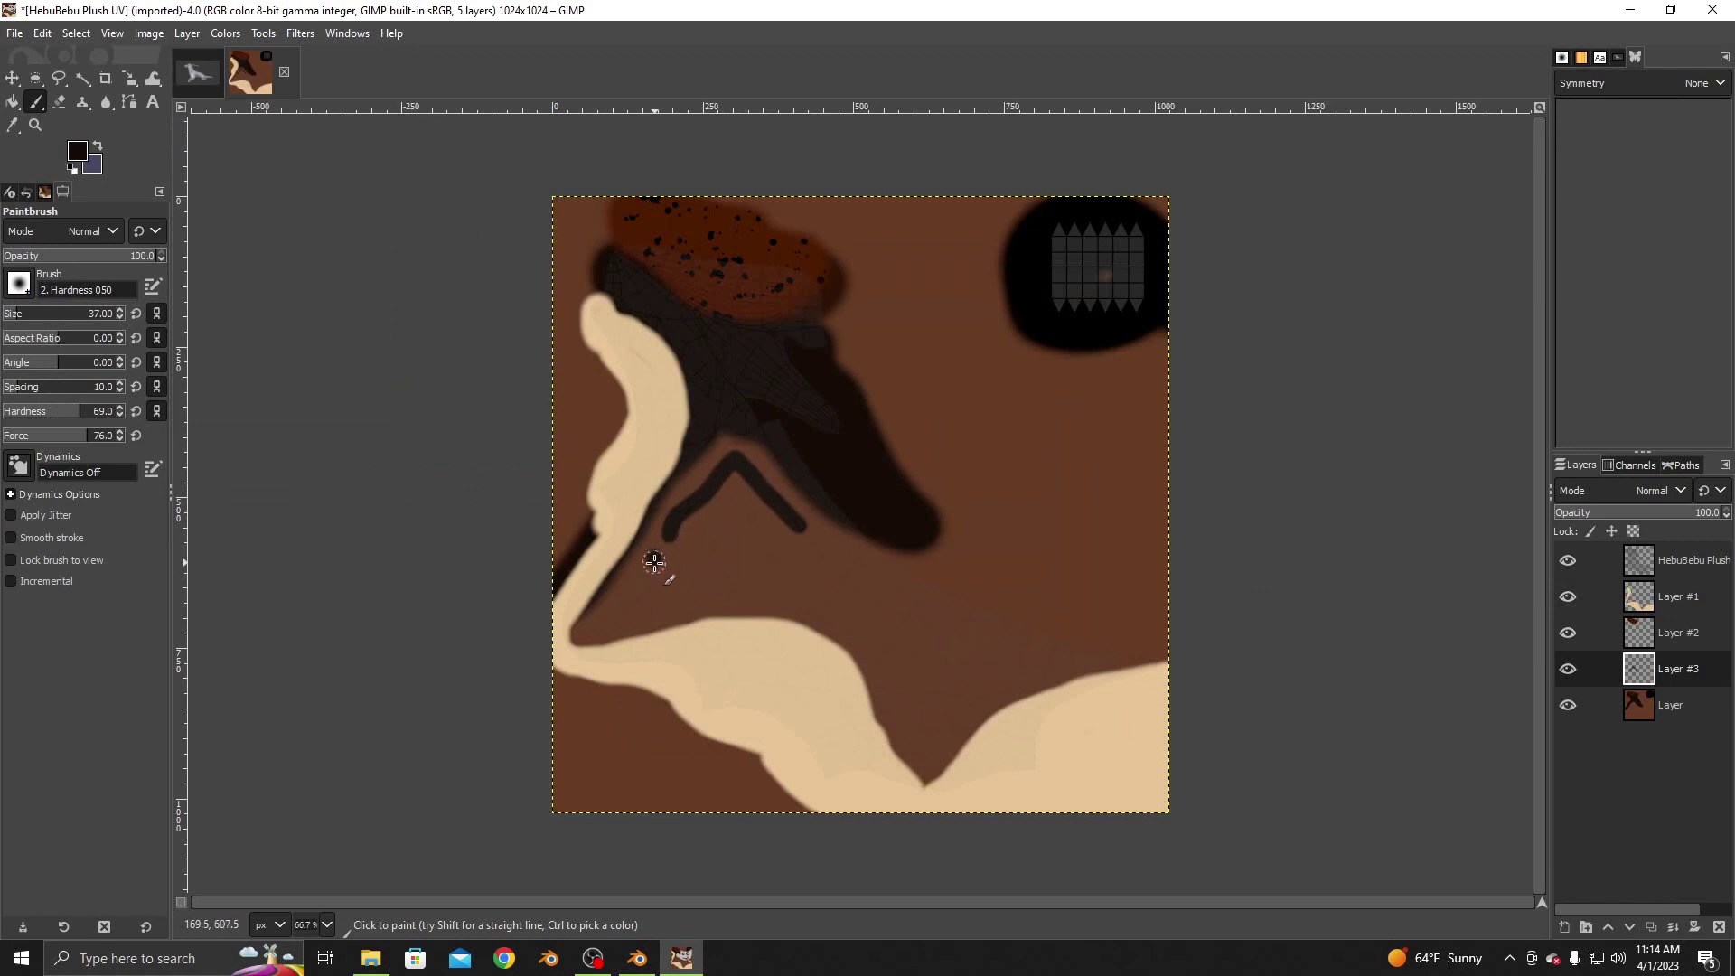
{"action": "left_click_drag", "start_coordinate": [654, 562], "coordinate": [692, 602]}
{"action": "key", "text": "ctrl+z"}
{"action": "key", "text": "ctrl+z"}
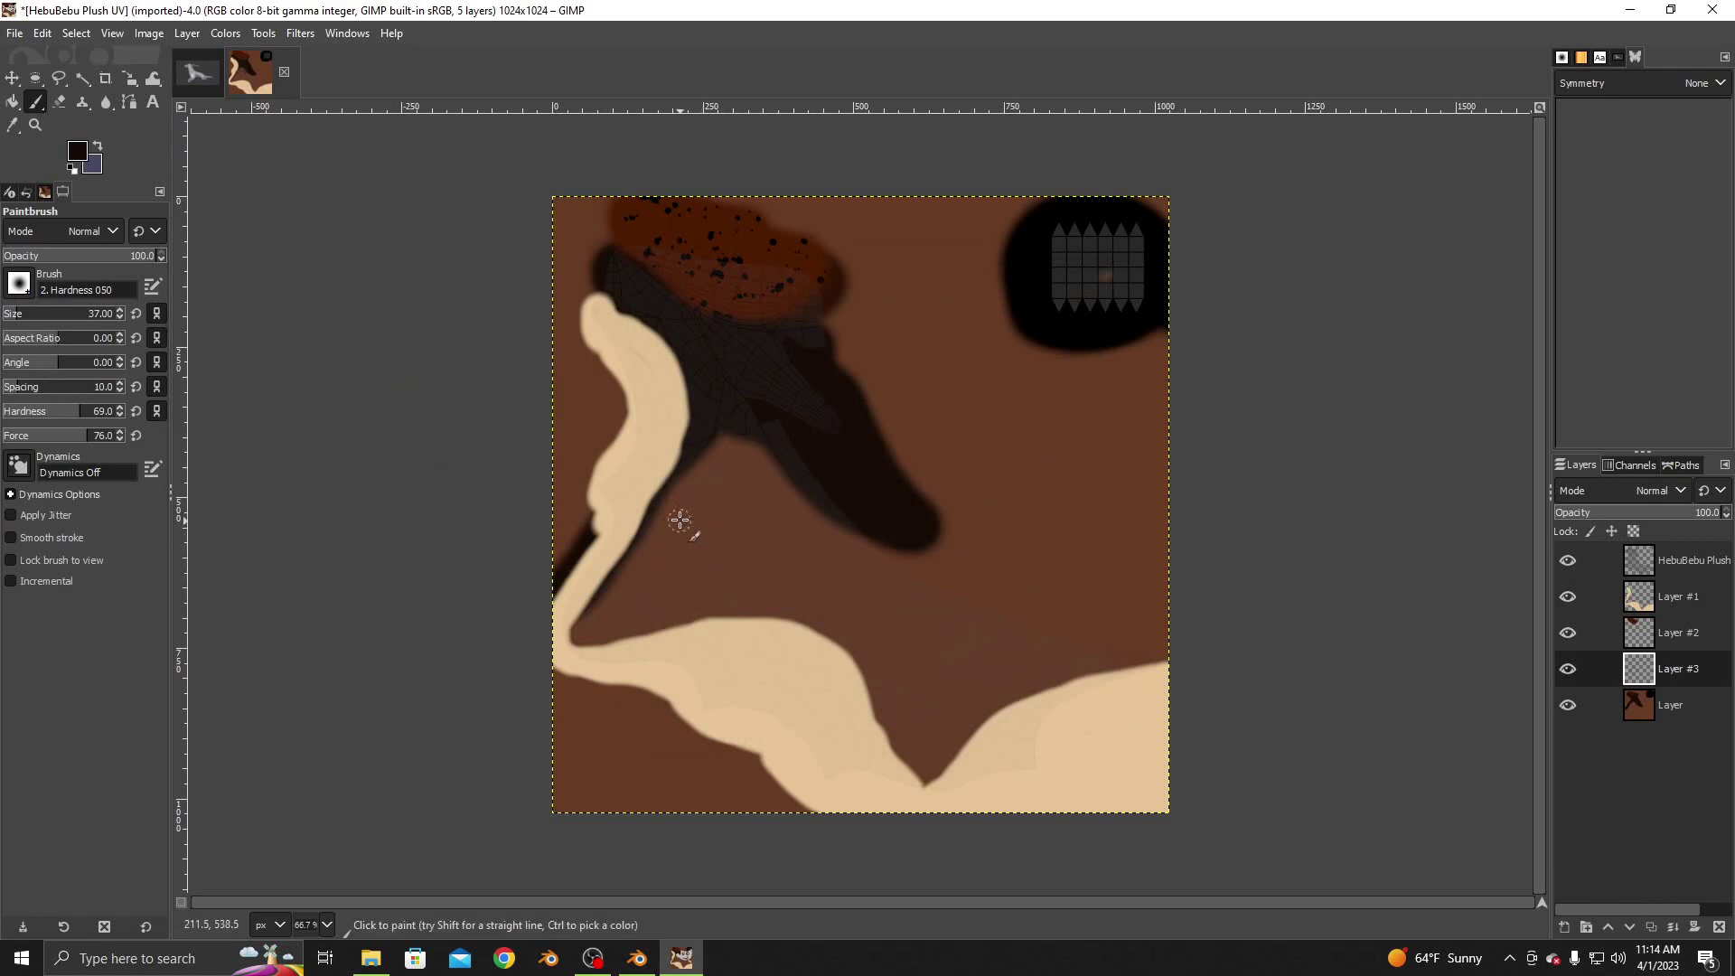
{"action": "mouse_move", "coordinate": [727, 459]}
{"action": "left_mouse_down"}
{"action": "mouse_move", "coordinate": [593, 623]}
{"action": "mouse_move", "coordinate": [618, 630]}
{"action": "left_mouse_up"}
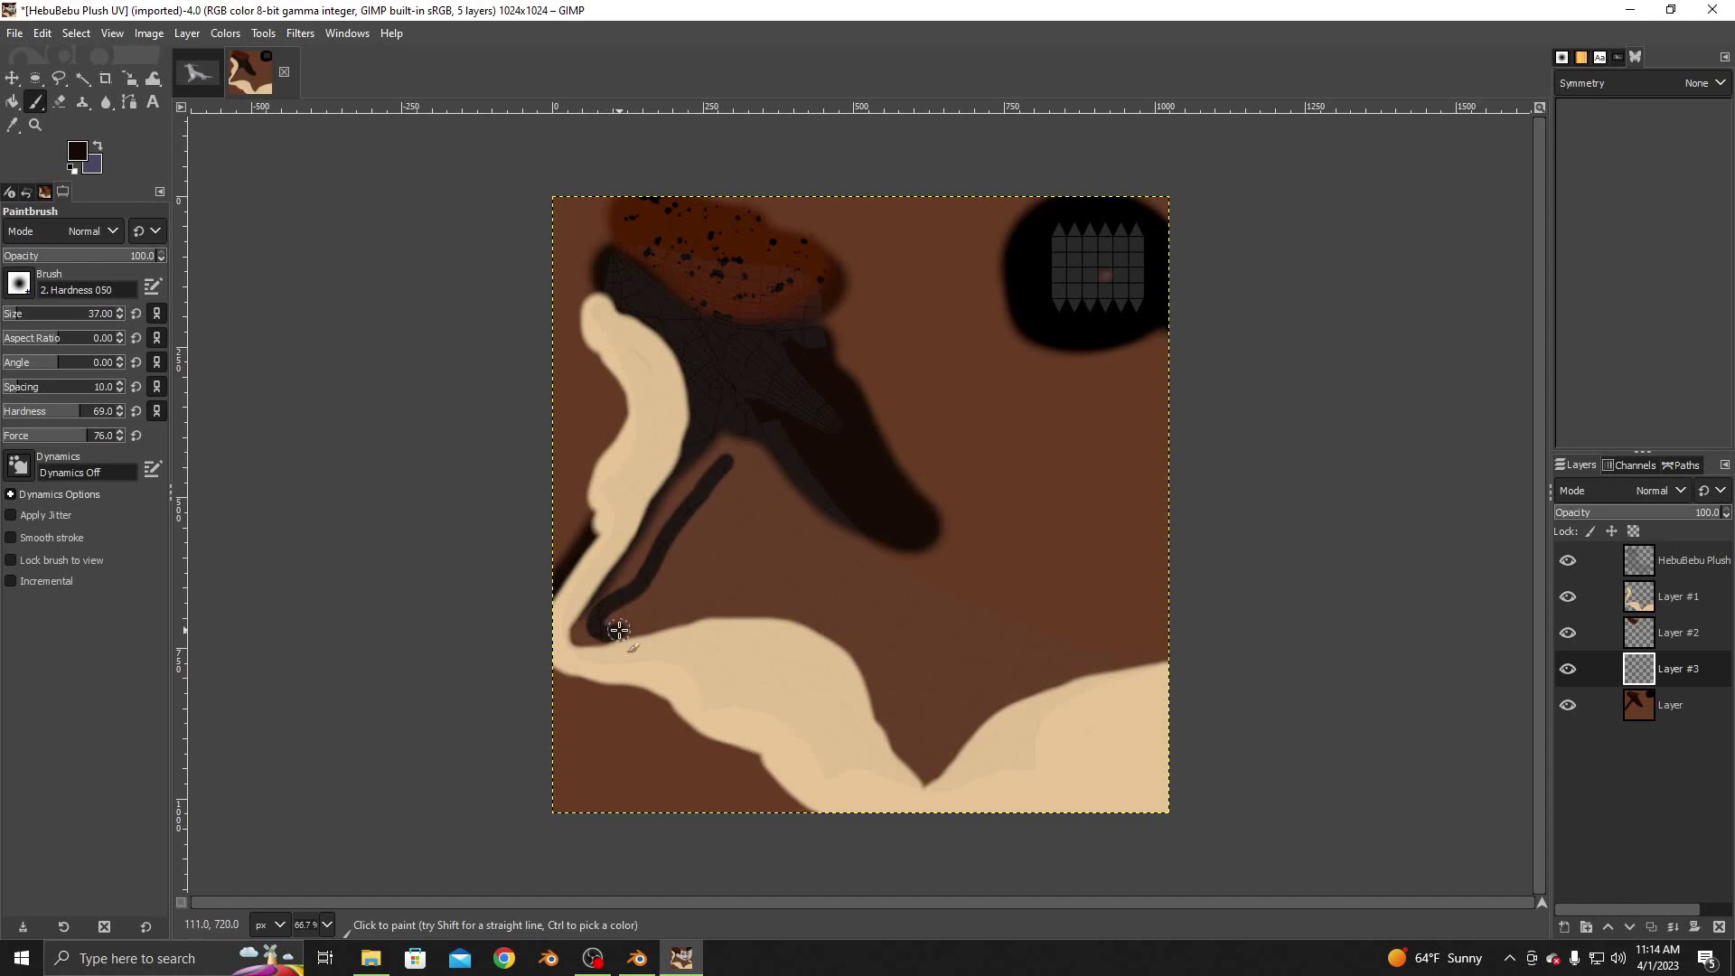
{"action": "left_click_drag", "start_coordinate": [752, 477], "coordinate": [714, 538]}
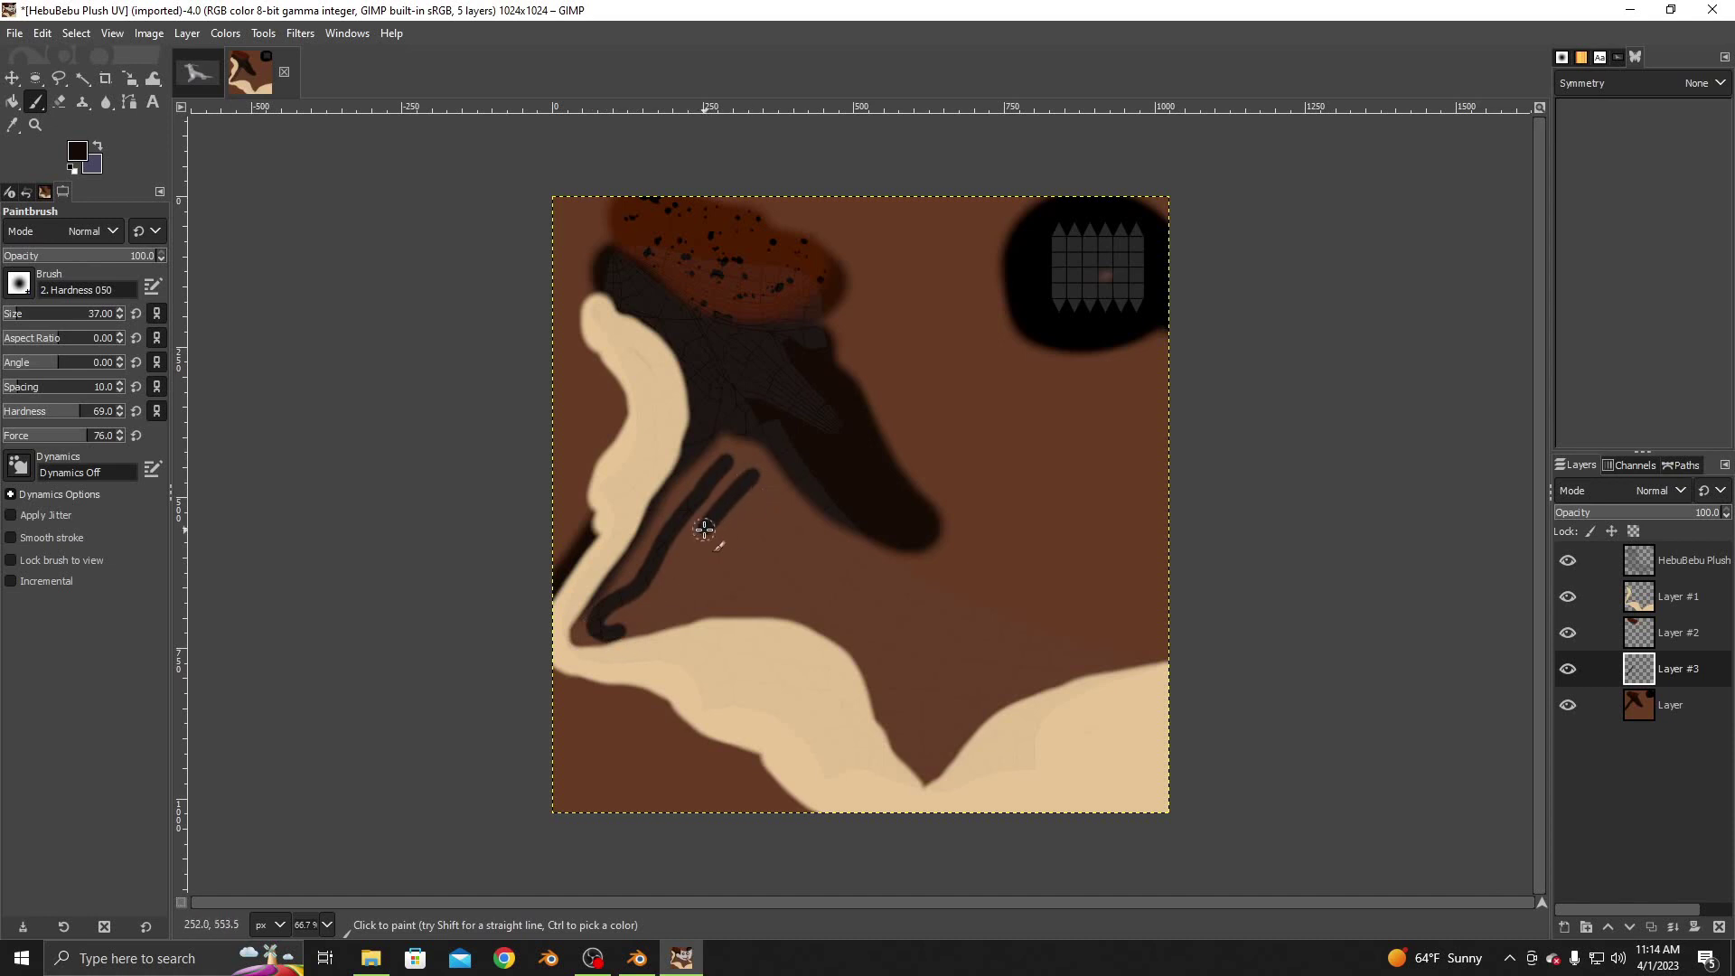
{"action": "key", "text": "ctrl+z"}
Add more curved dark stripes and a trail of three small dark dots
{"action": "left_click_drag", "start_coordinate": [765, 447], "coordinate": [730, 505]}
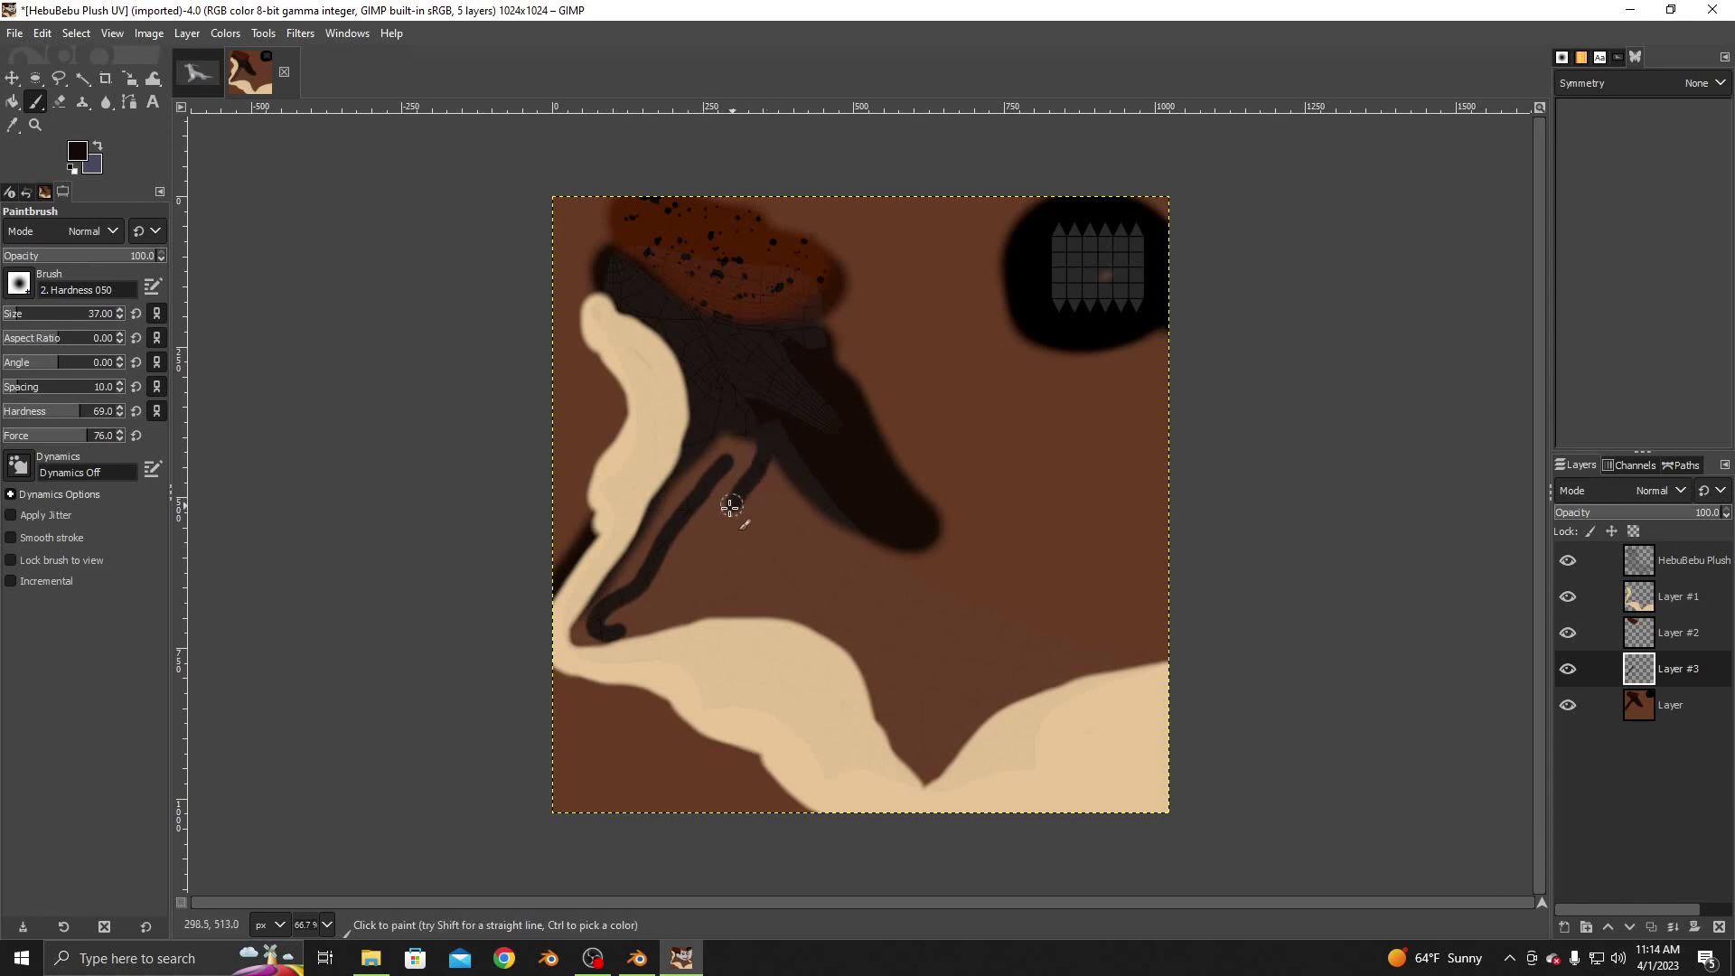
{"action": "mouse_move", "coordinate": [678, 588]}
{"action": "left_mouse_down"}
{"action": "mouse_move", "coordinate": [666, 608]}
{"action": "mouse_move", "coordinate": [753, 598]}
{"action": "mouse_move", "coordinate": [673, 583]}
{"action": "mouse_move", "coordinate": [662, 611]}
{"action": "left_mouse_up"}
{"action": "key", "text": "ctrl+z"}
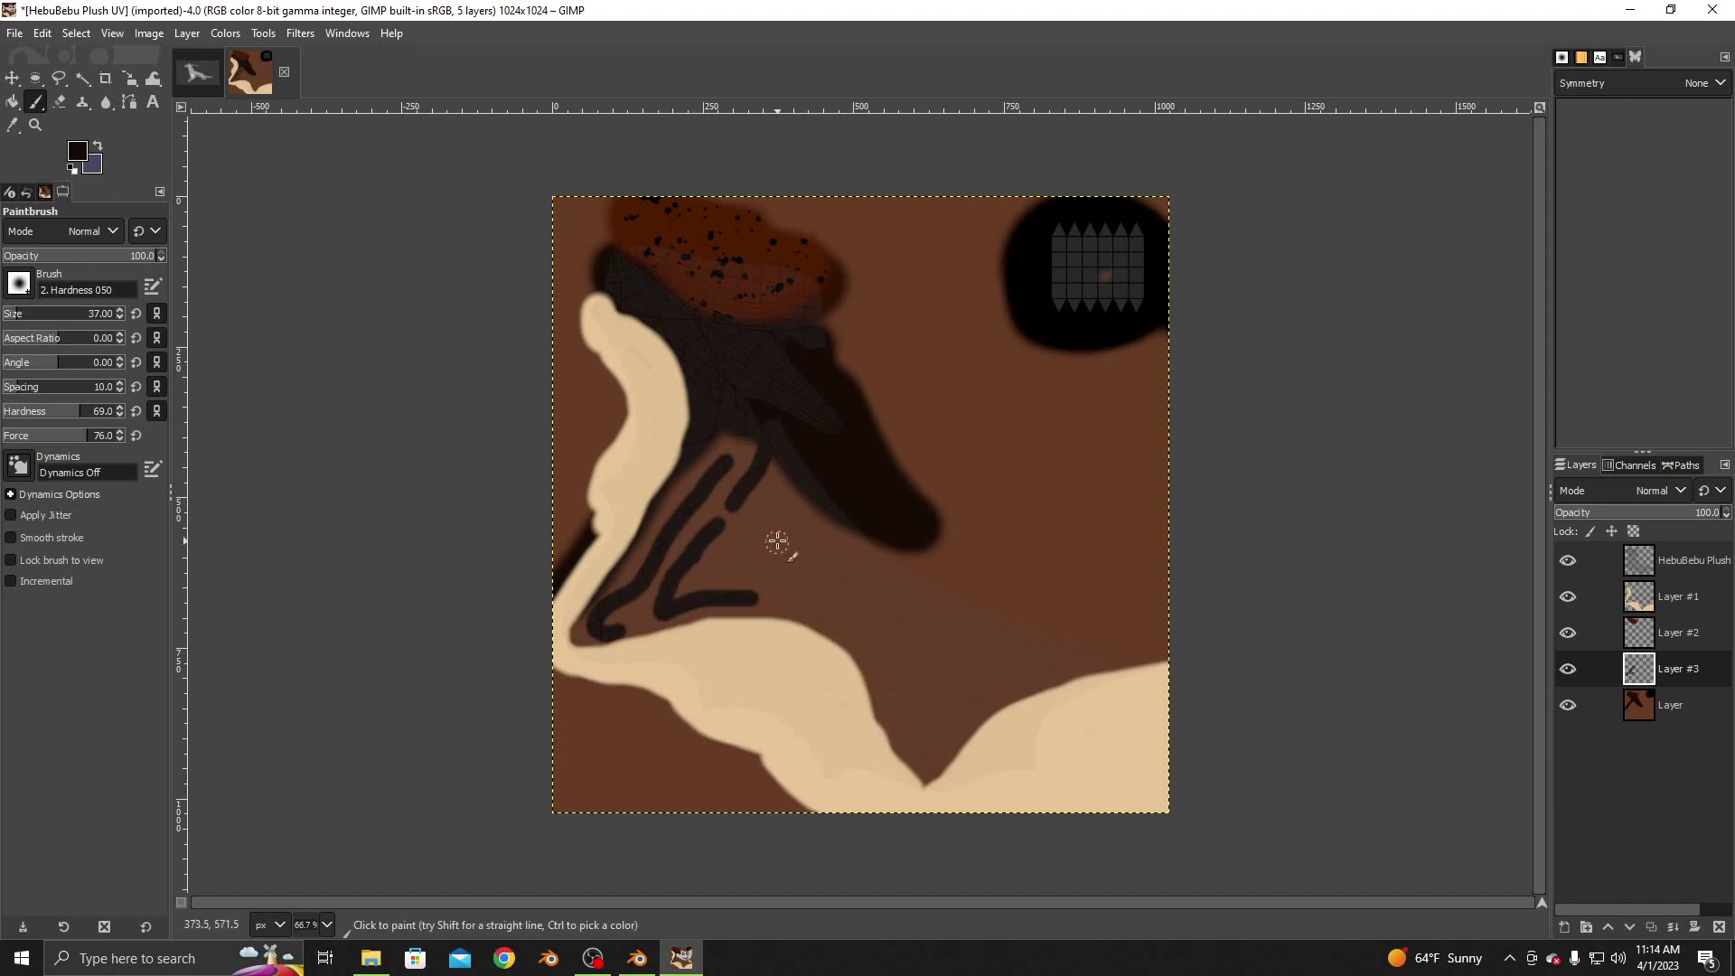
{"action": "left_click_drag", "start_coordinate": [793, 472], "coordinate": [736, 551]}
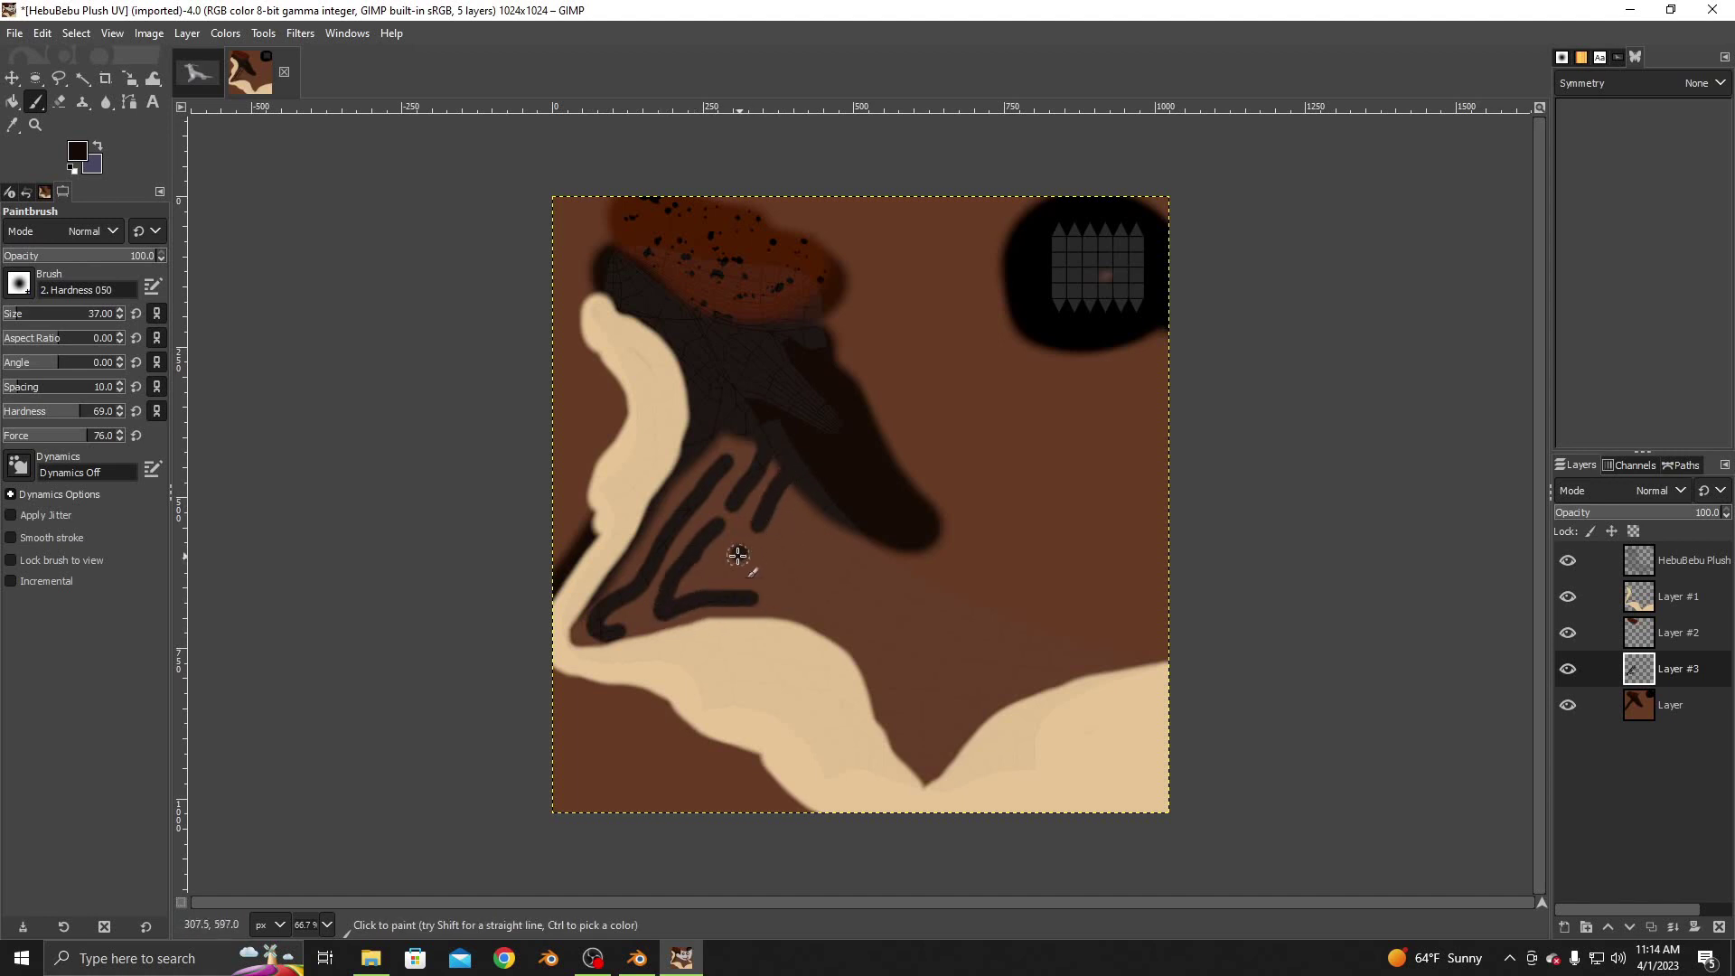
{"action": "mouse_move", "coordinate": [817, 497]}
{"action": "left_mouse_down"}
{"action": "mouse_move", "coordinate": [783, 588]}
{"action": "mouse_move", "coordinate": [844, 635]}
{"action": "left_mouse_up"}
{"action": "left_click_drag", "start_coordinate": [826, 521], "coordinate": [871, 593]}
{"action": "key", "text": "ctrl+z"}
{"action": "key", "text": "ctrl+z"}
{"action": "left_click_drag", "start_coordinate": [794, 504], "coordinate": [782, 544]}
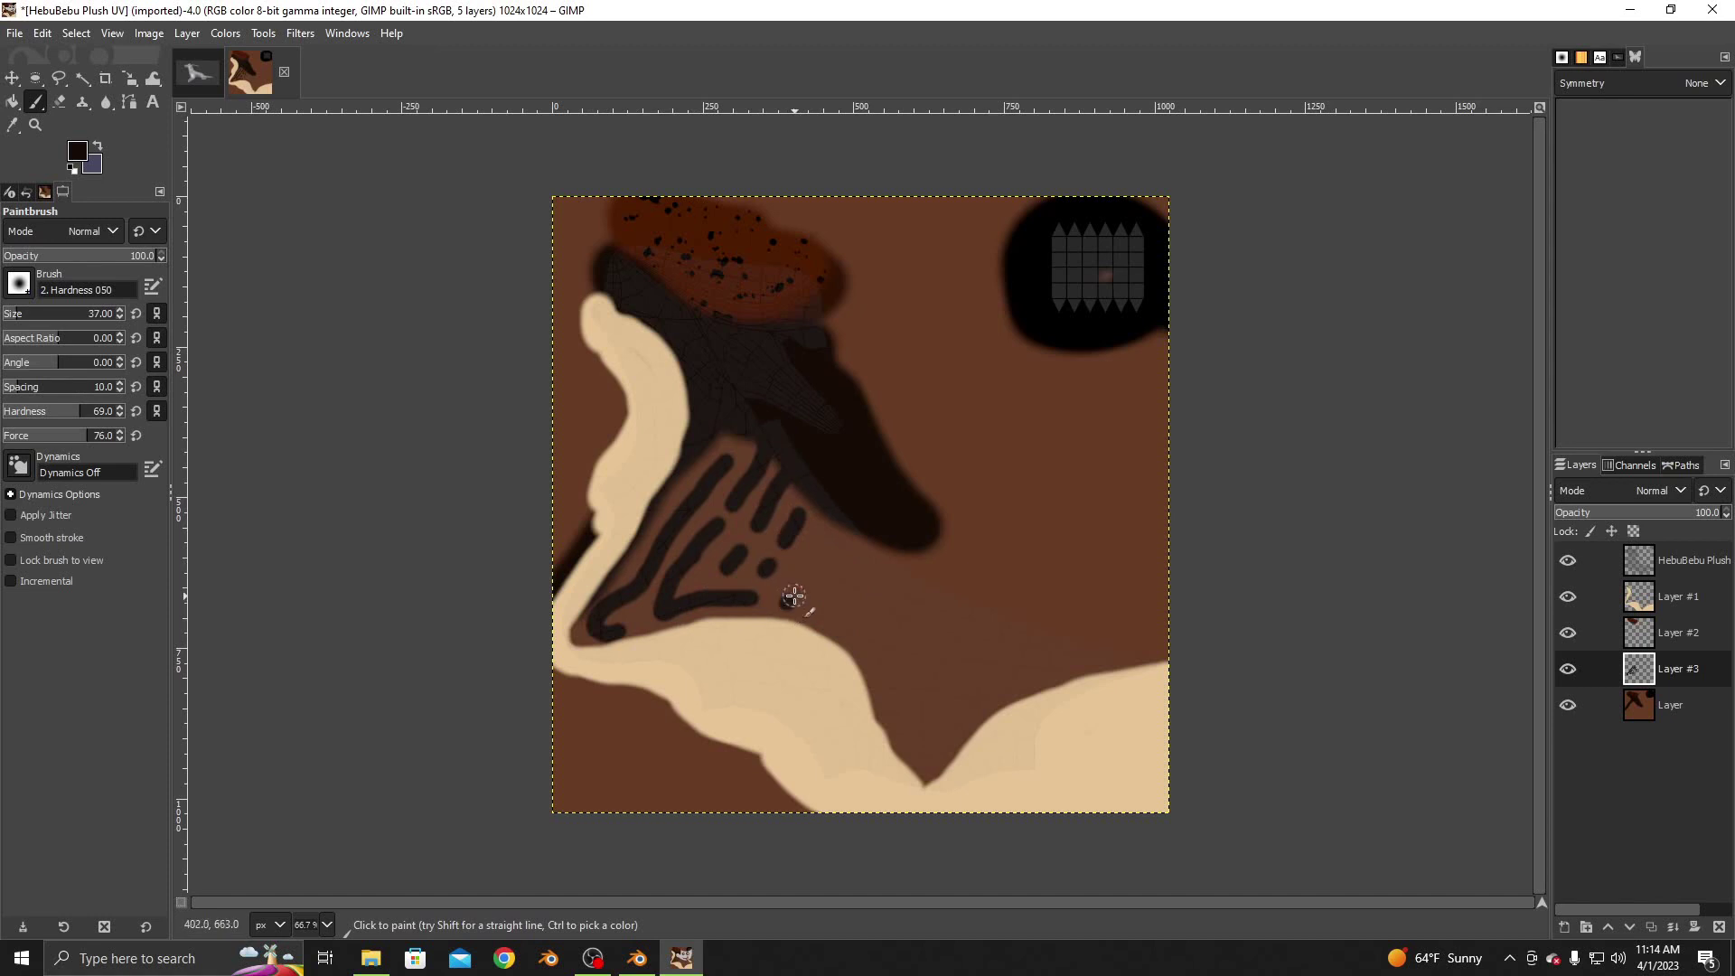
{"action": "left_click", "coordinate": [832, 541]}
{"action": "left_click", "coordinate": [856, 585]}
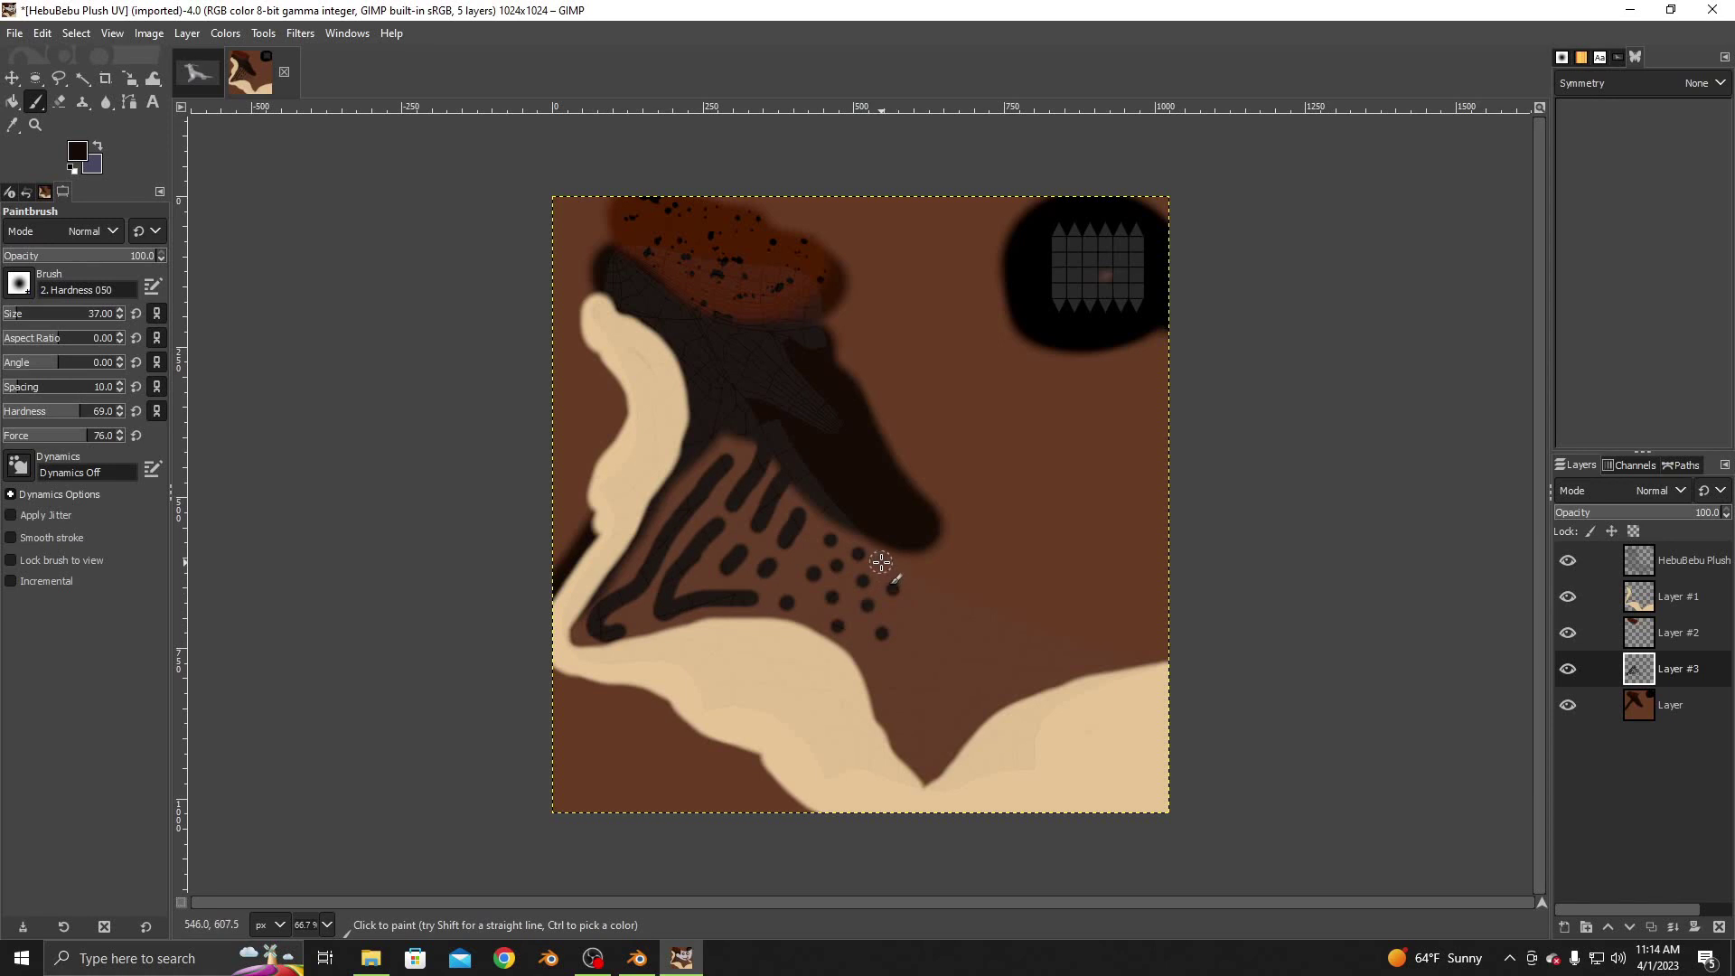
{"action": "left_click", "coordinate": [890, 591]}
Fade the last dots with a softened eraser and hide the HebuBebu Plush UV overlay
{"action": "left_click", "coordinate": [64, 105]}
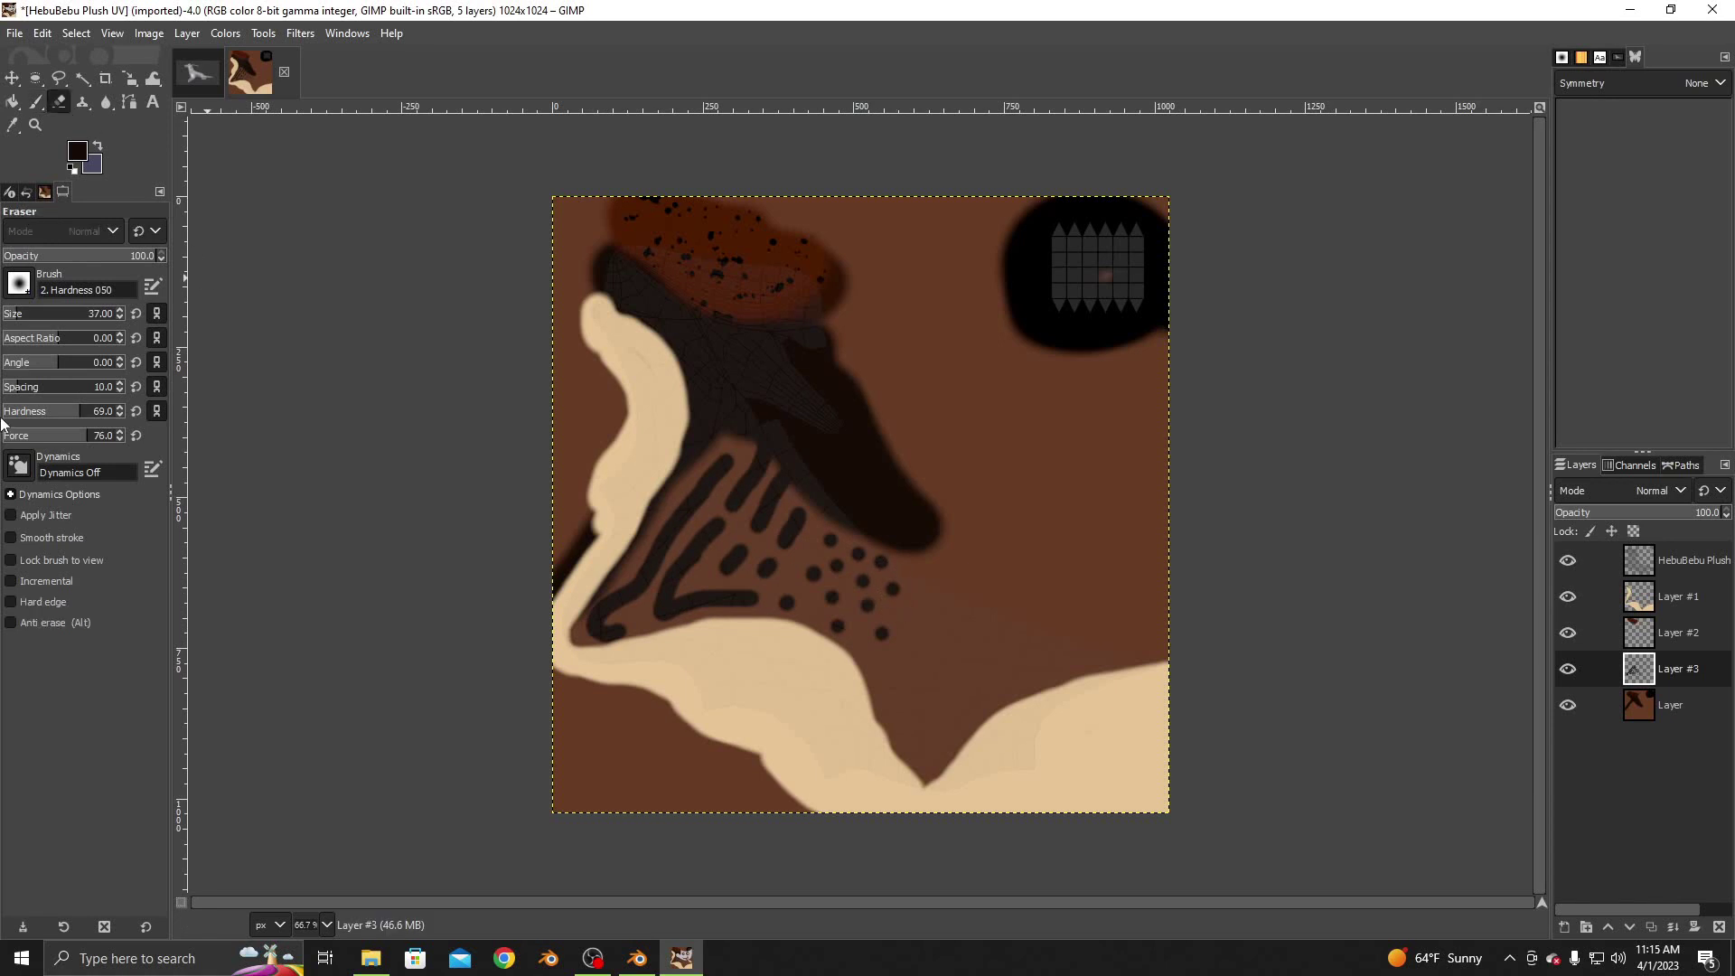
{"action": "left_click", "coordinate": [16, 438]}
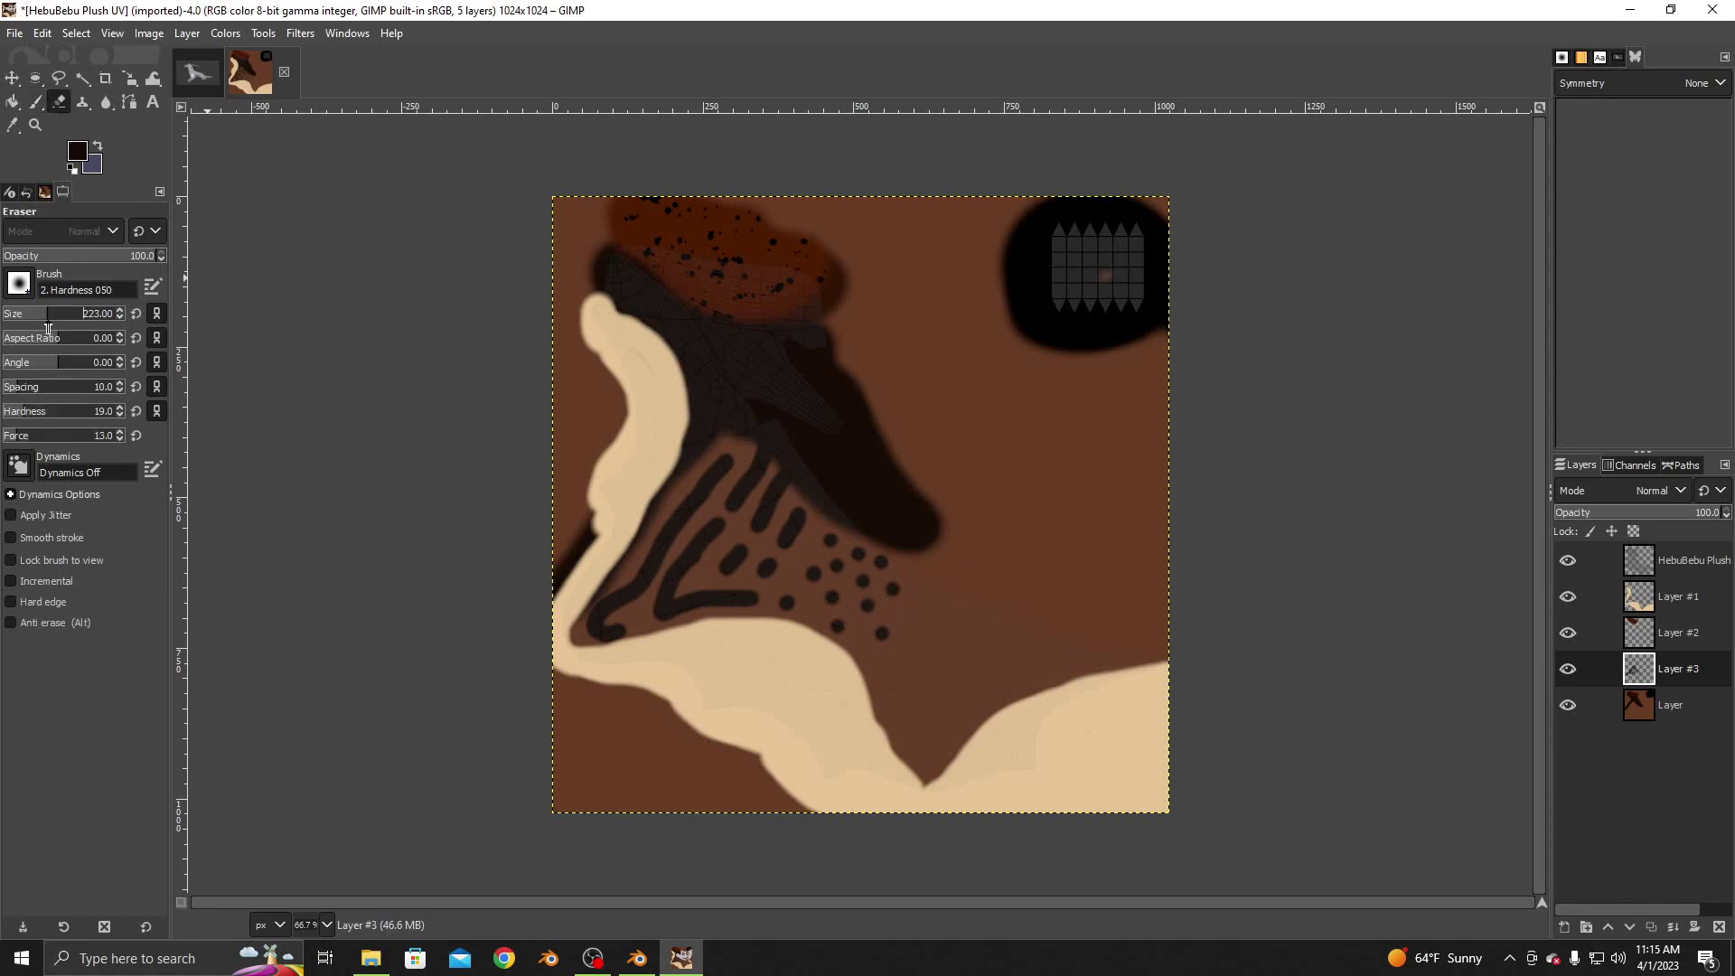
{"action": "mouse_move", "coordinate": [929, 690]}
{"action": "left_mouse_down"}
{"action": "mouse_move", "coordinate": [883, 620]}
{"action": "mouse_move", "coordinate": [832, 677]}
{"action": "mouse_move", "coordinate": [906, 589]}
{"action": "mouse_move", "coordinate": [774, 682]}
{"action": "mouse_move", "coordinate": [942, 589]}
{"action": "mouse_move", "coordinate": [929, 601]}
{"action": "mouse_move", "coordinate": [955, 596]}
{"action": "mouse_move", "coordinate": [1038, 659]}
{"action": "left_mouse_up"}
{"action": "left_click", "coordinate": [1566, 560]}
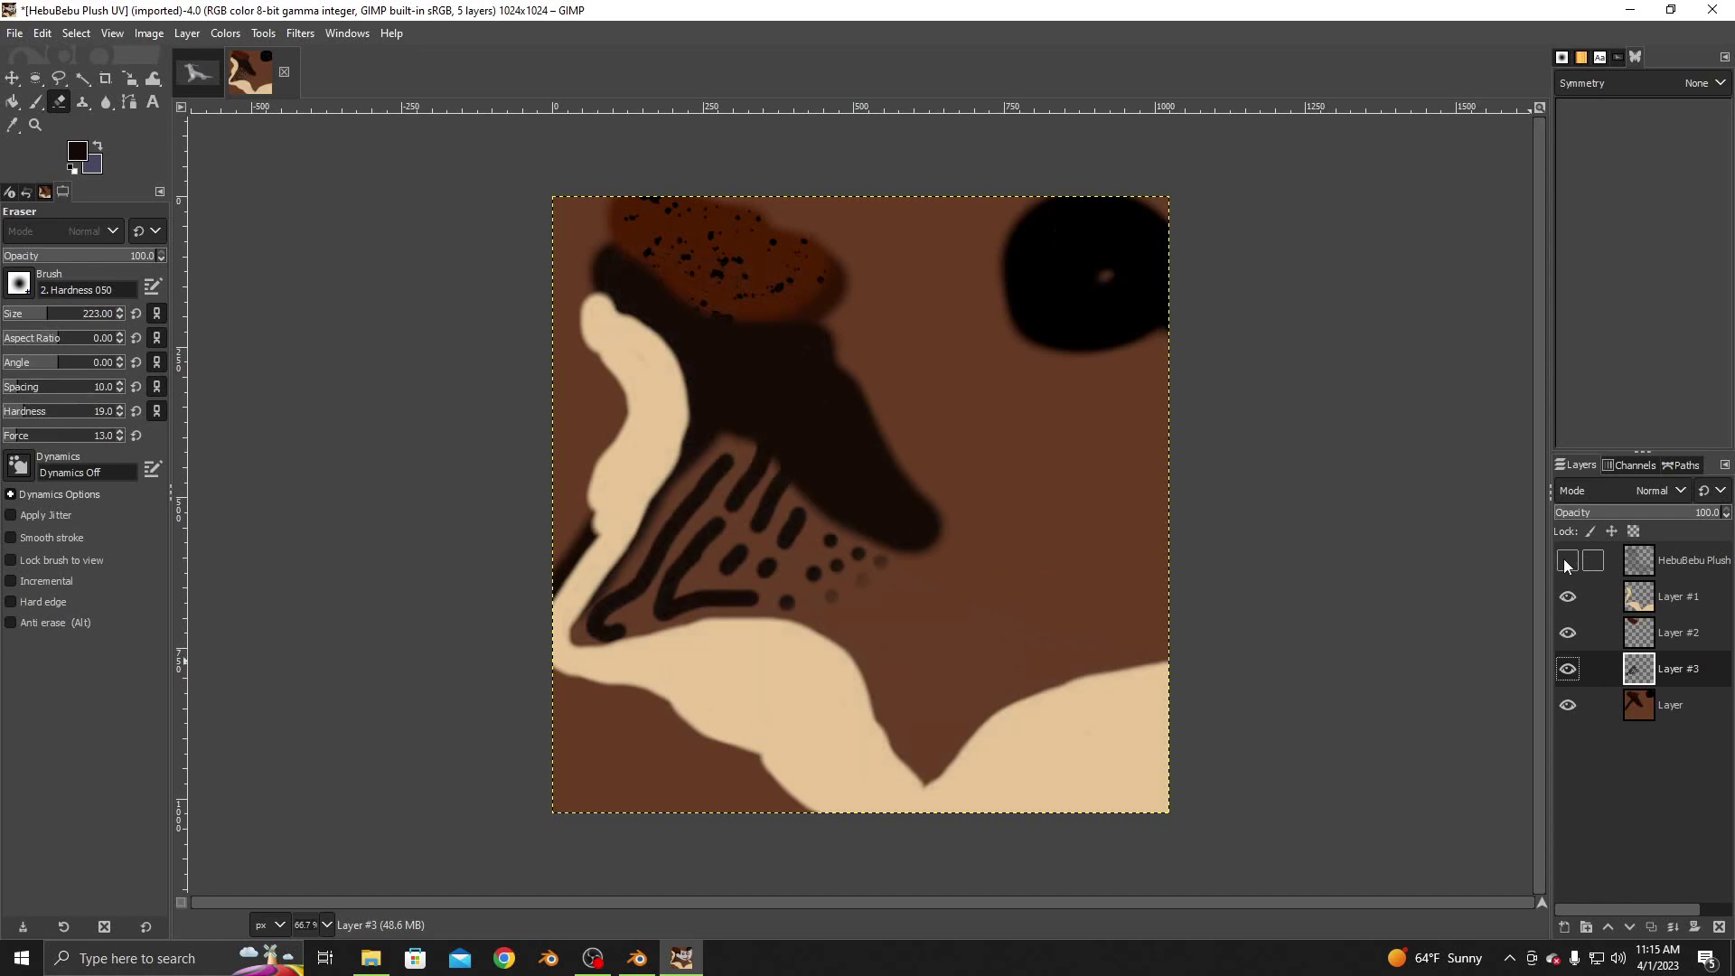
Select Layer #1 and set the paintbrush colour to the recent beige
{"action": "left_click", "coordinate": [1668, 605]}
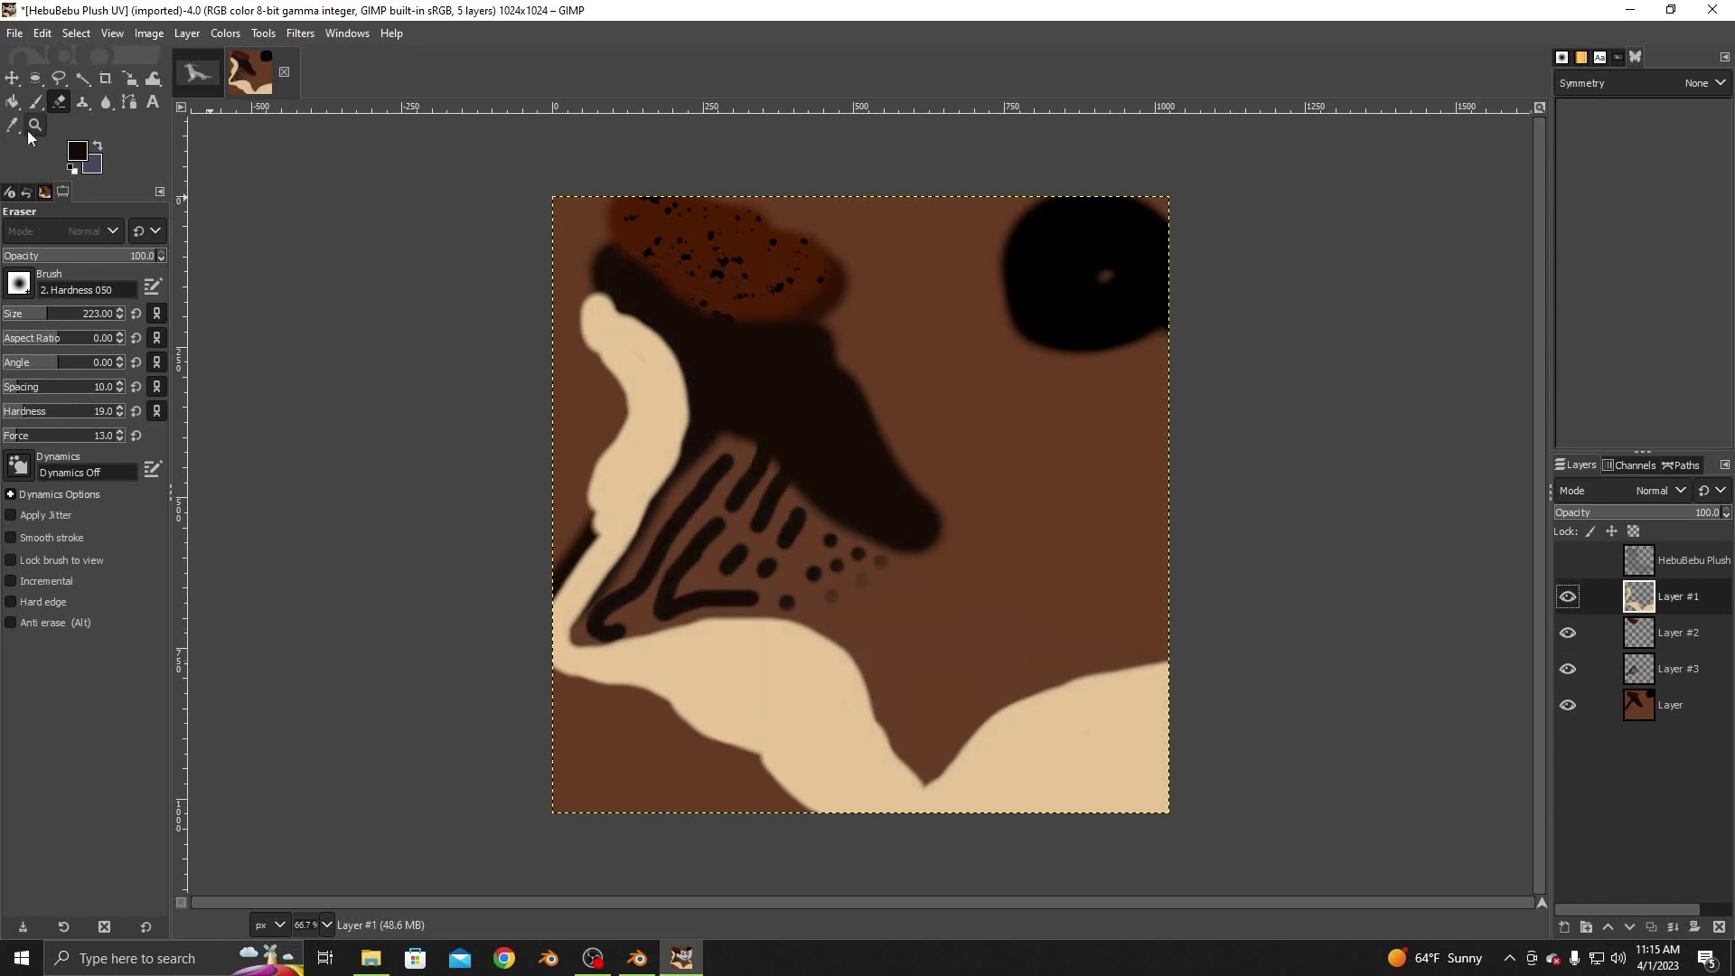
{"action": "left_click", "coordinate": [88, 154]}
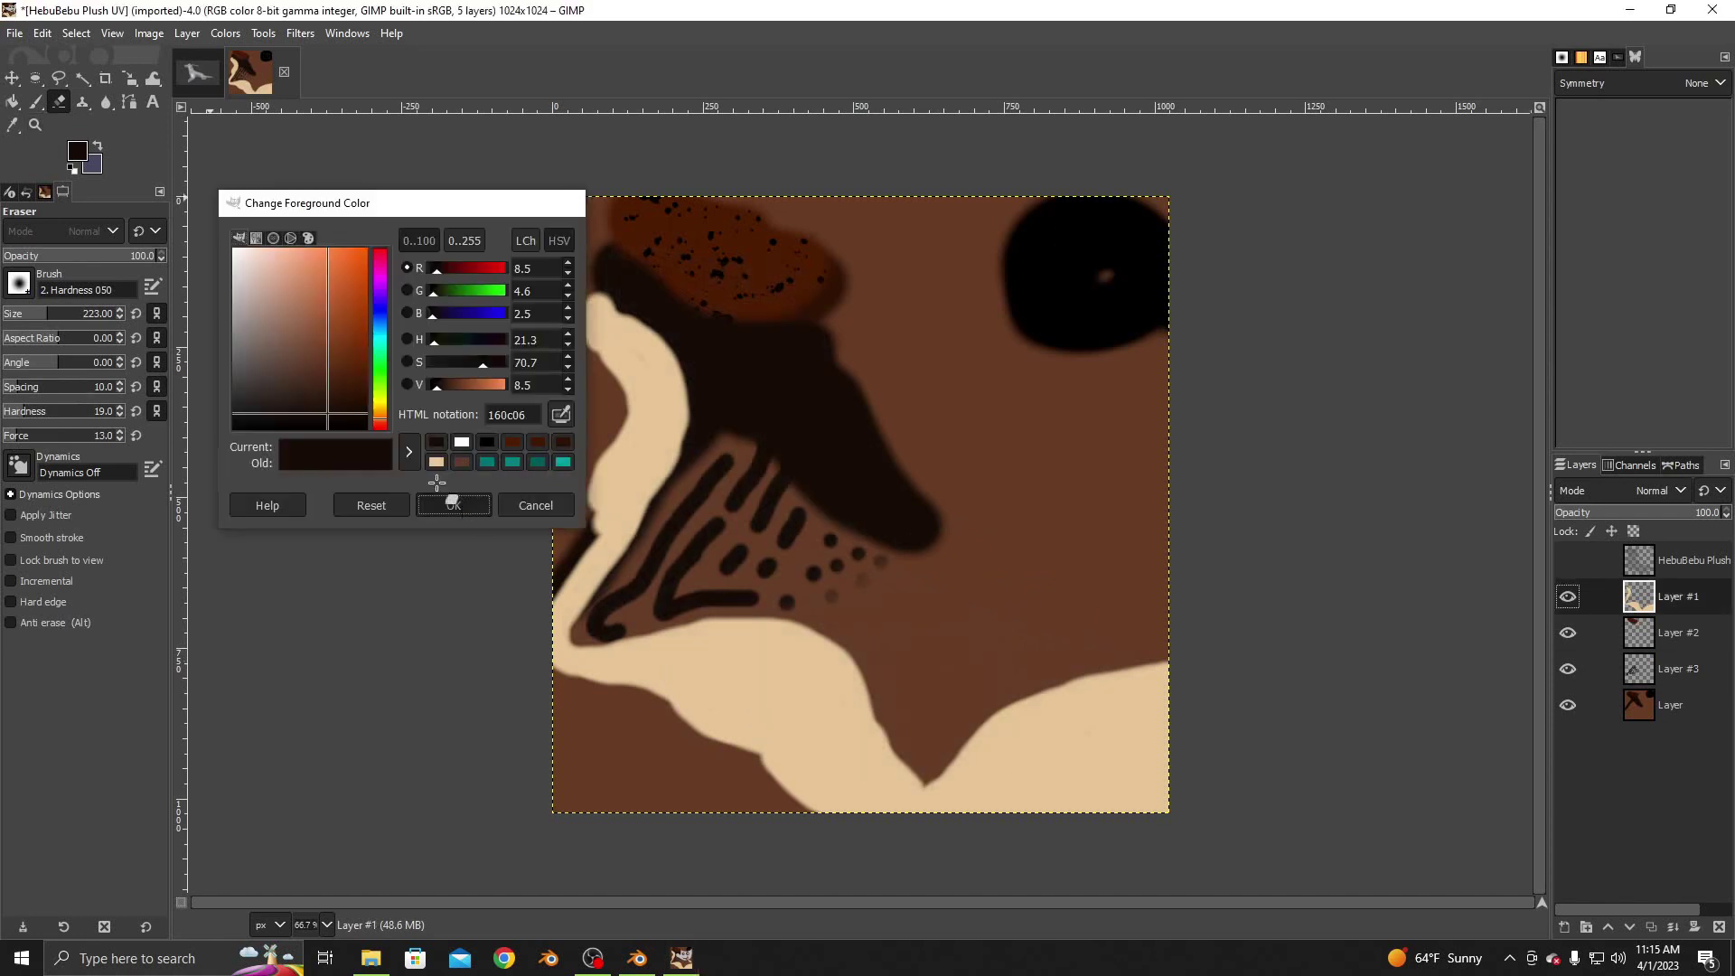
{"action": "left_click", "coordinate": [452, 505]}
{"action": "left_click", "coordinate": [80, 154]}
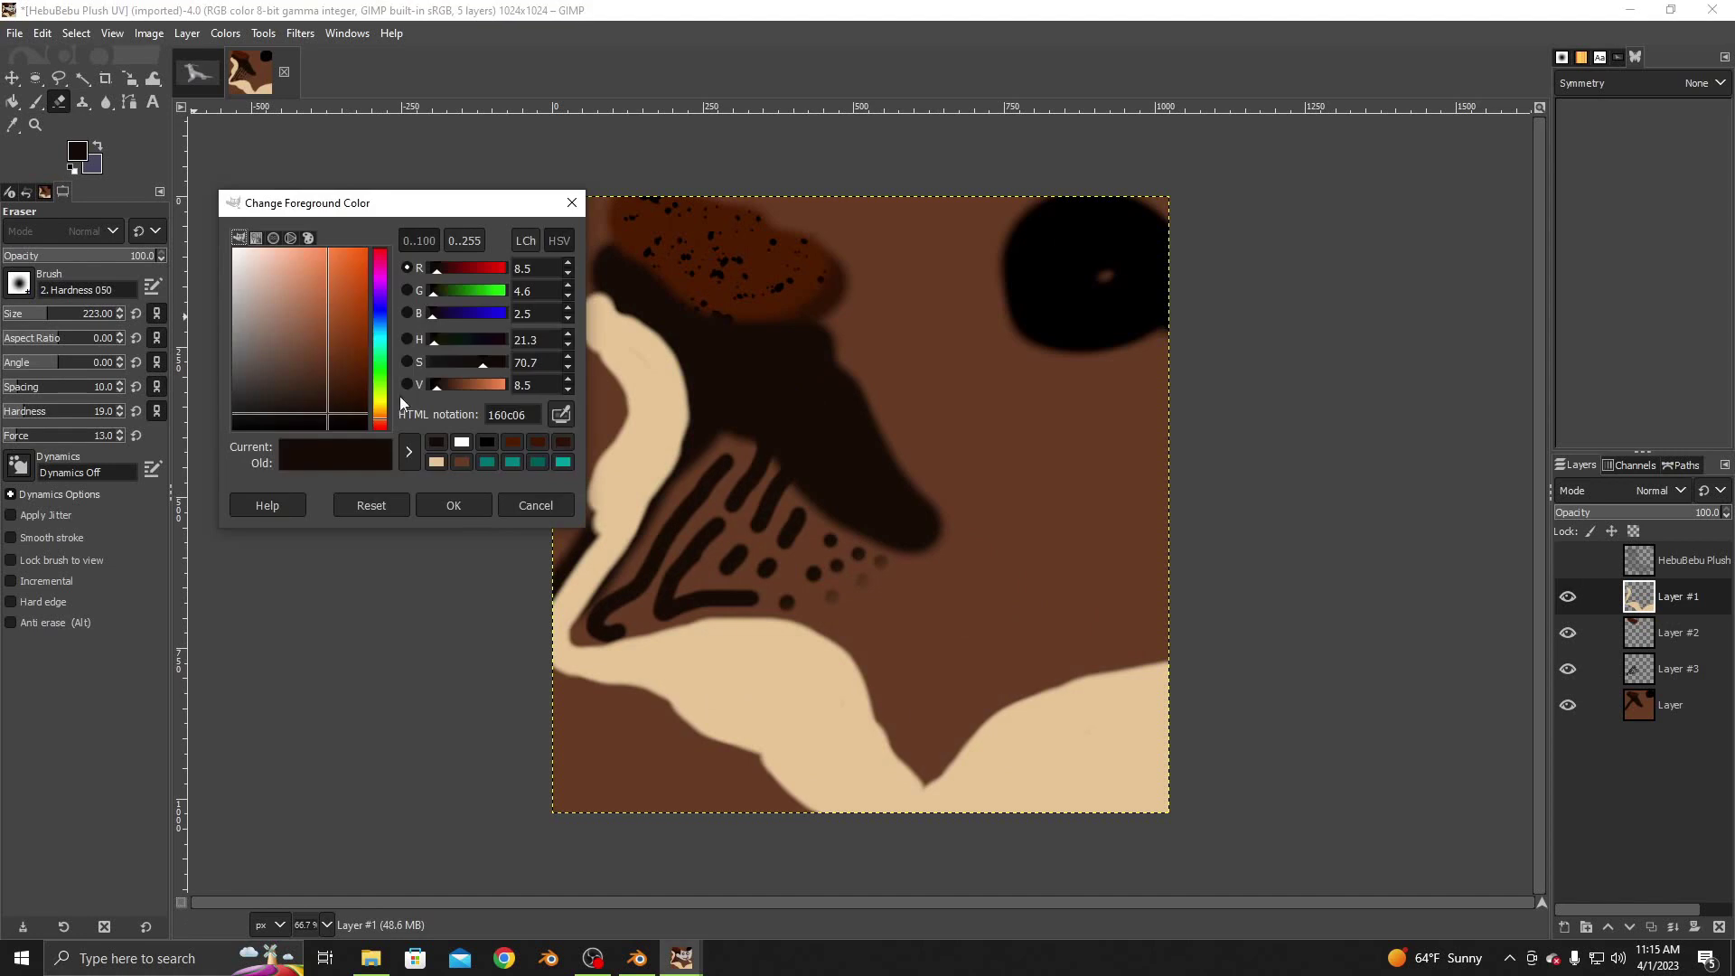
{"action": "left_click", "coordinate": [437, 462]}
{"action": "left_click", "coordinate": [463, 502]}
{"action": "left_click", "coordinate": [38, 98]}
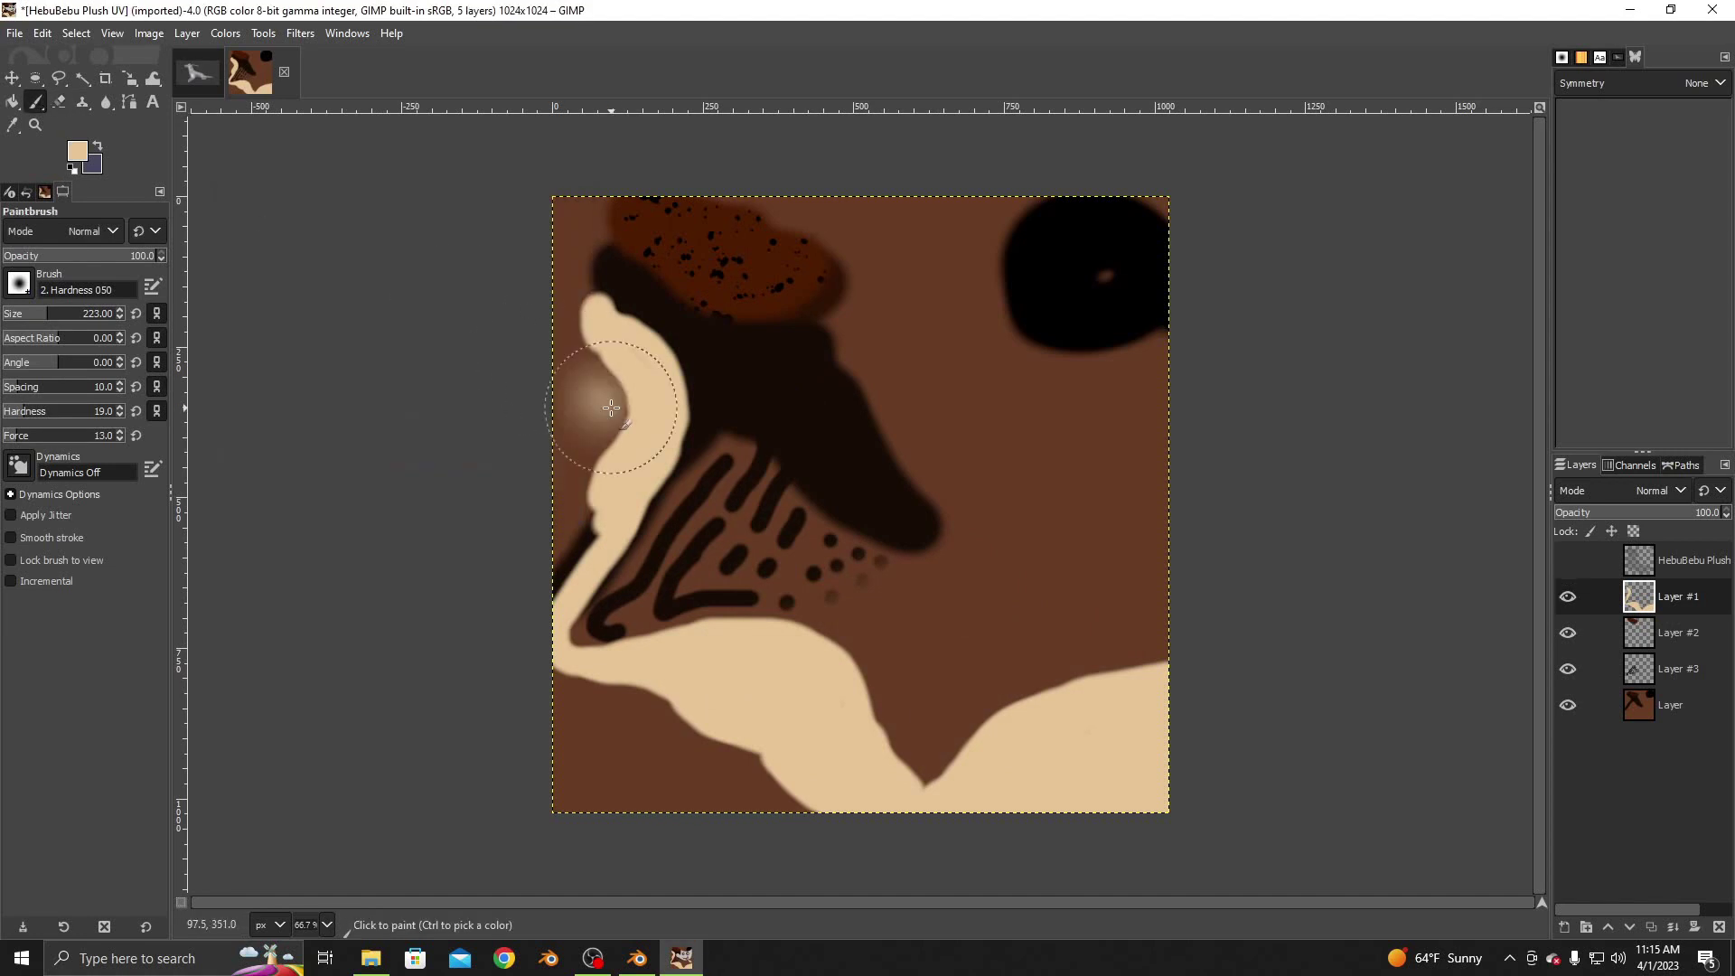
Paint beige over the dark gaps at the left edge with a size 56 brush
{"action": "mouse_move", "coordinate": [611, 407]}
{"action": "left_mouse_down"}
{"action": "mouse_move", "coordinate": [608, 382]}
{"action": "mouse_move", "coordinate": [15, 291]}
{"action": "left_mouse_up"}
{"action": "left_click", "coordinate": [20, 316]}
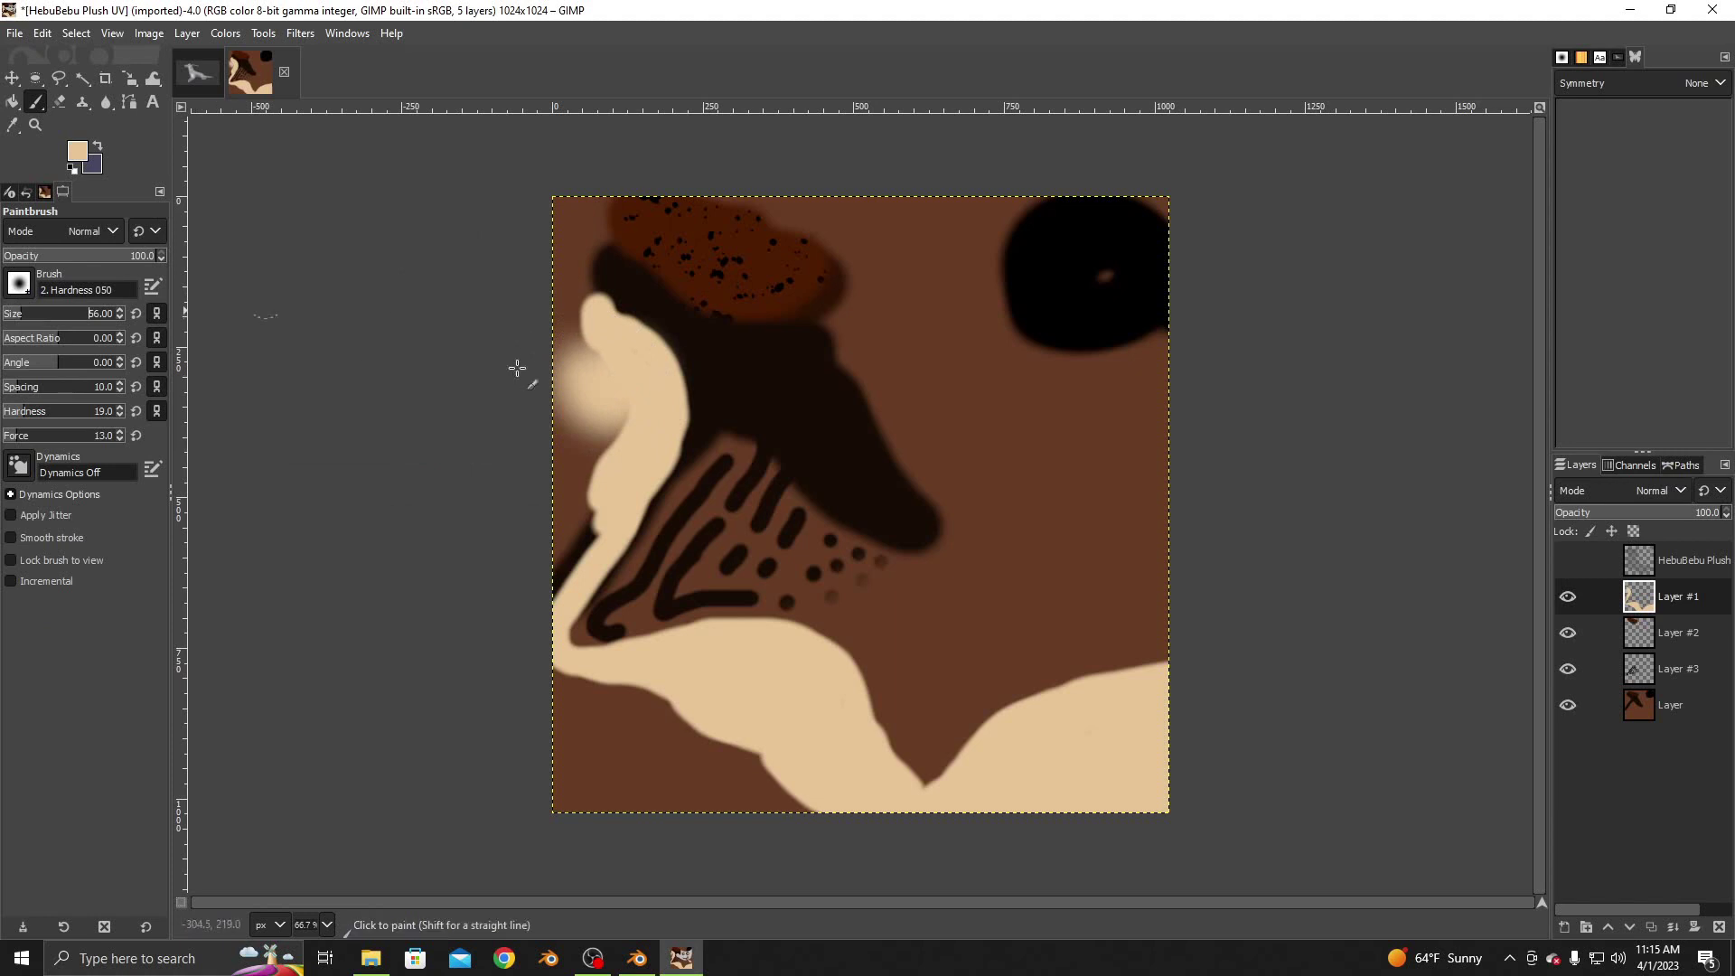
{"action": "key", "text": "ctrl+z"}
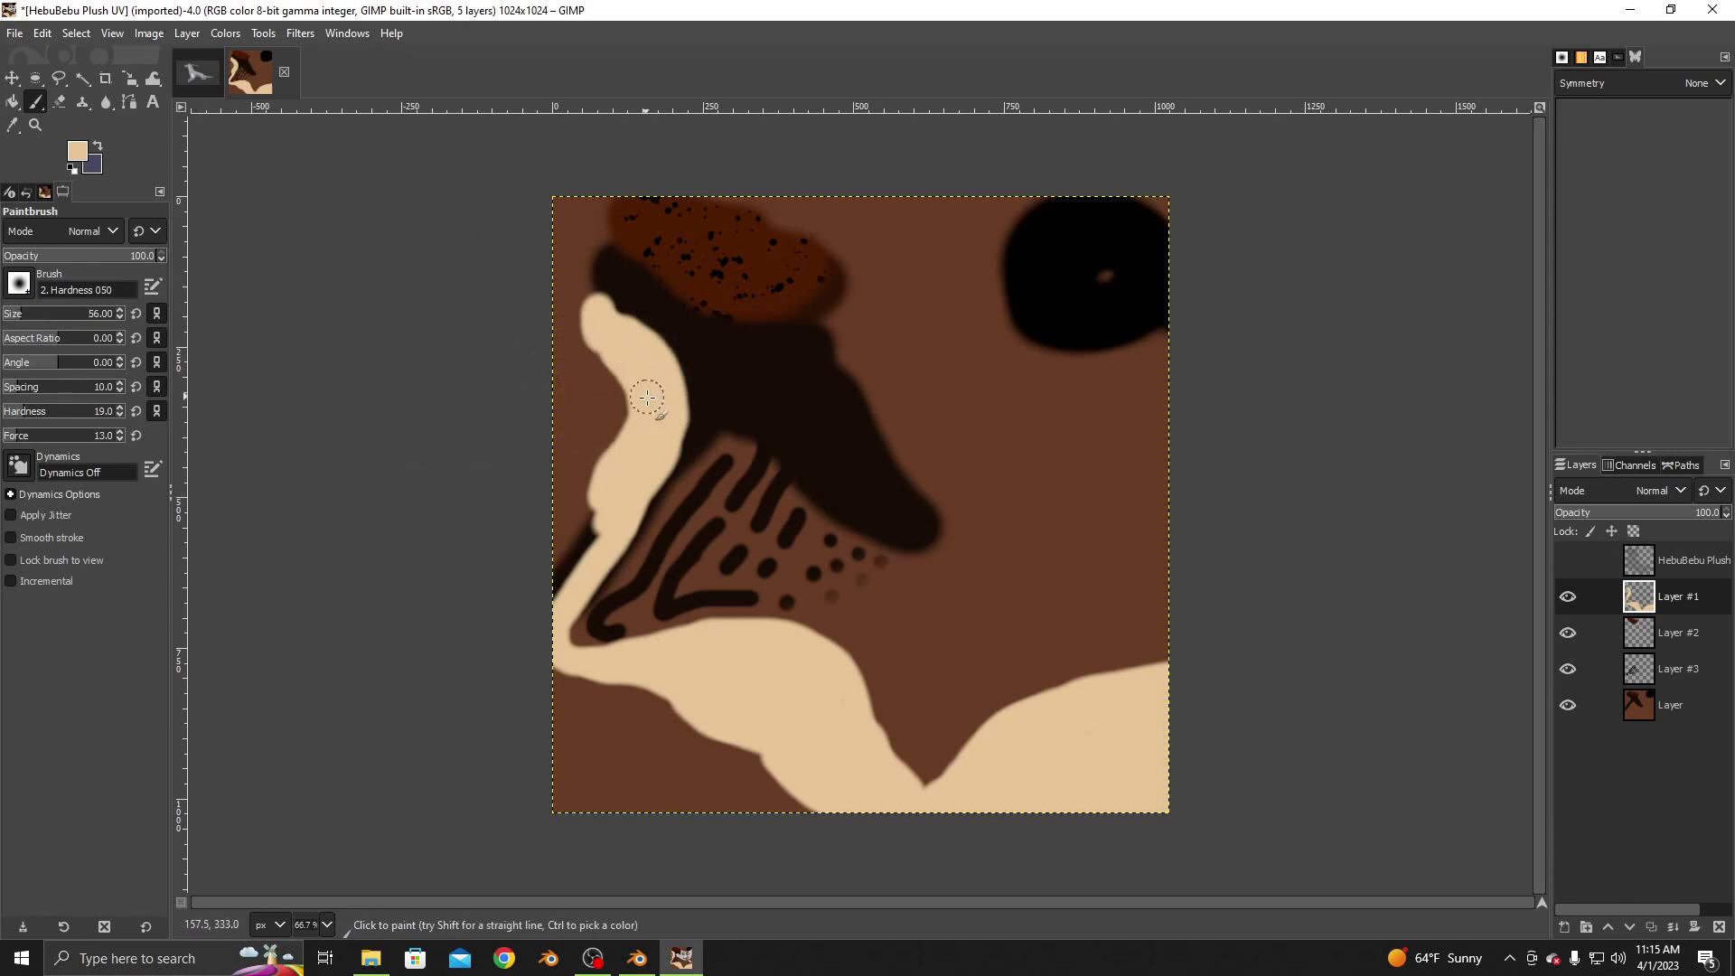
{"action": "mouse_move", "coordinate": [585, 537]}
{"action": "left_mouse_down"}
{"action": "mouse_move", "coordinate": [572, 553]}
{"action": "mouse_move", "coordinate": [613, 450]}
{"action": "mouse_move", "coordinate": [585, 525]}
{"action": "left_mouse_up"}
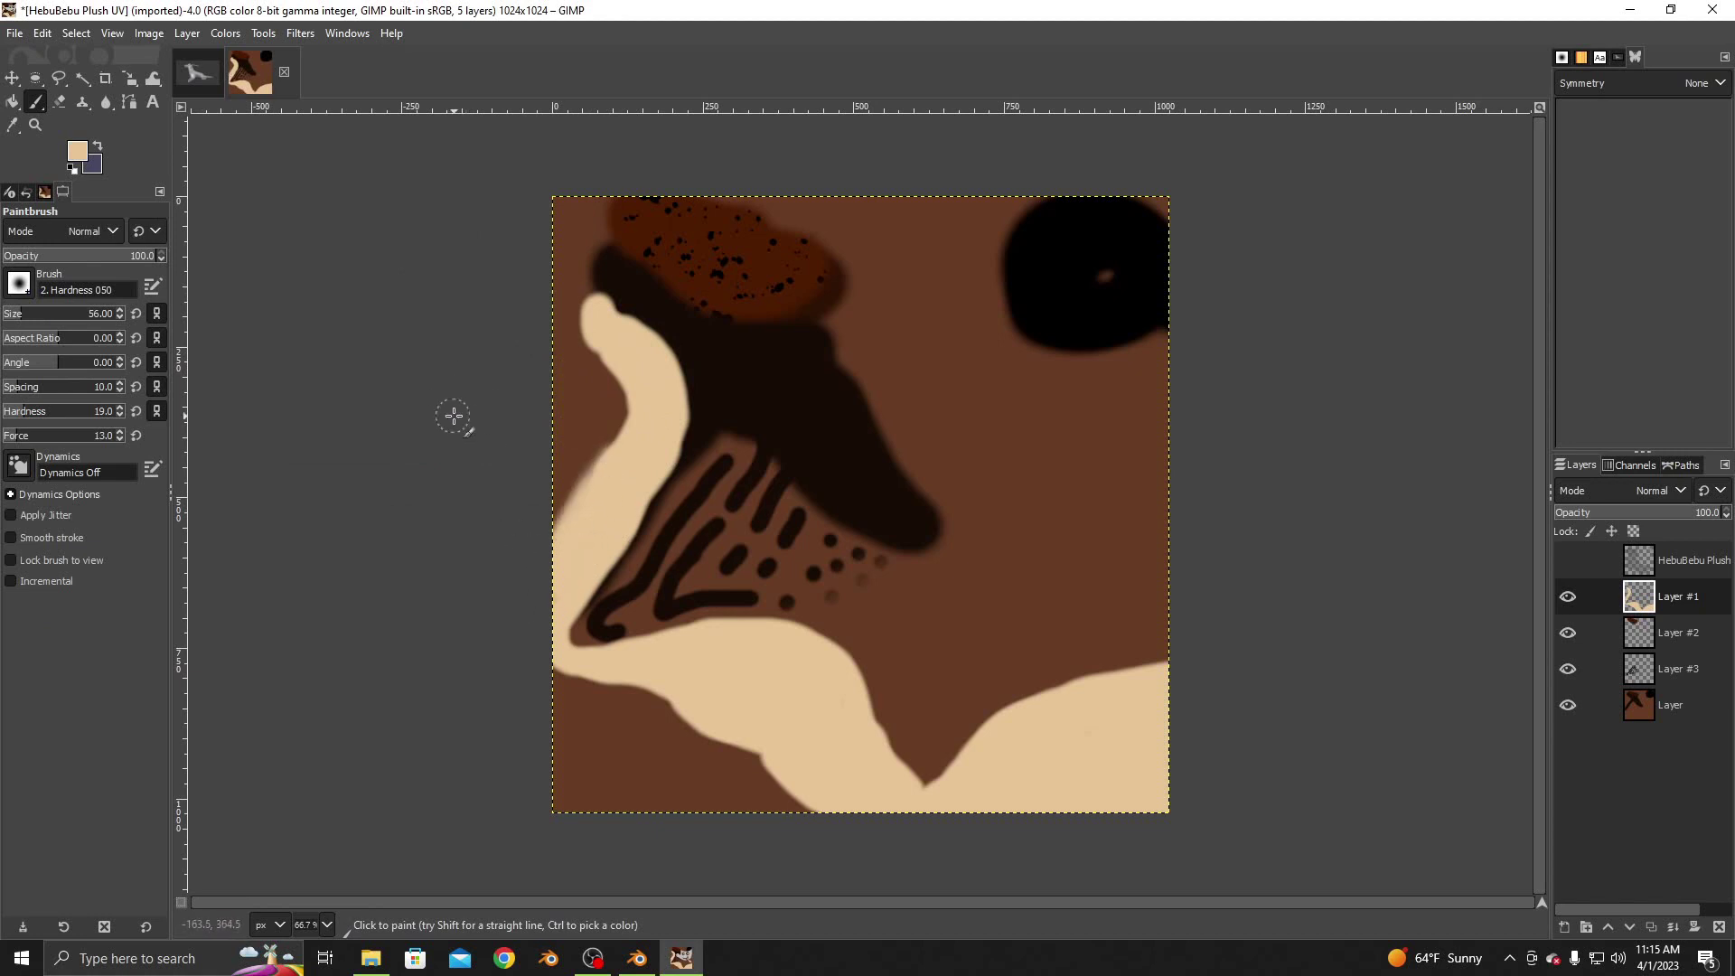
{"action": "left_click", "coordinate": [1664, 624]}
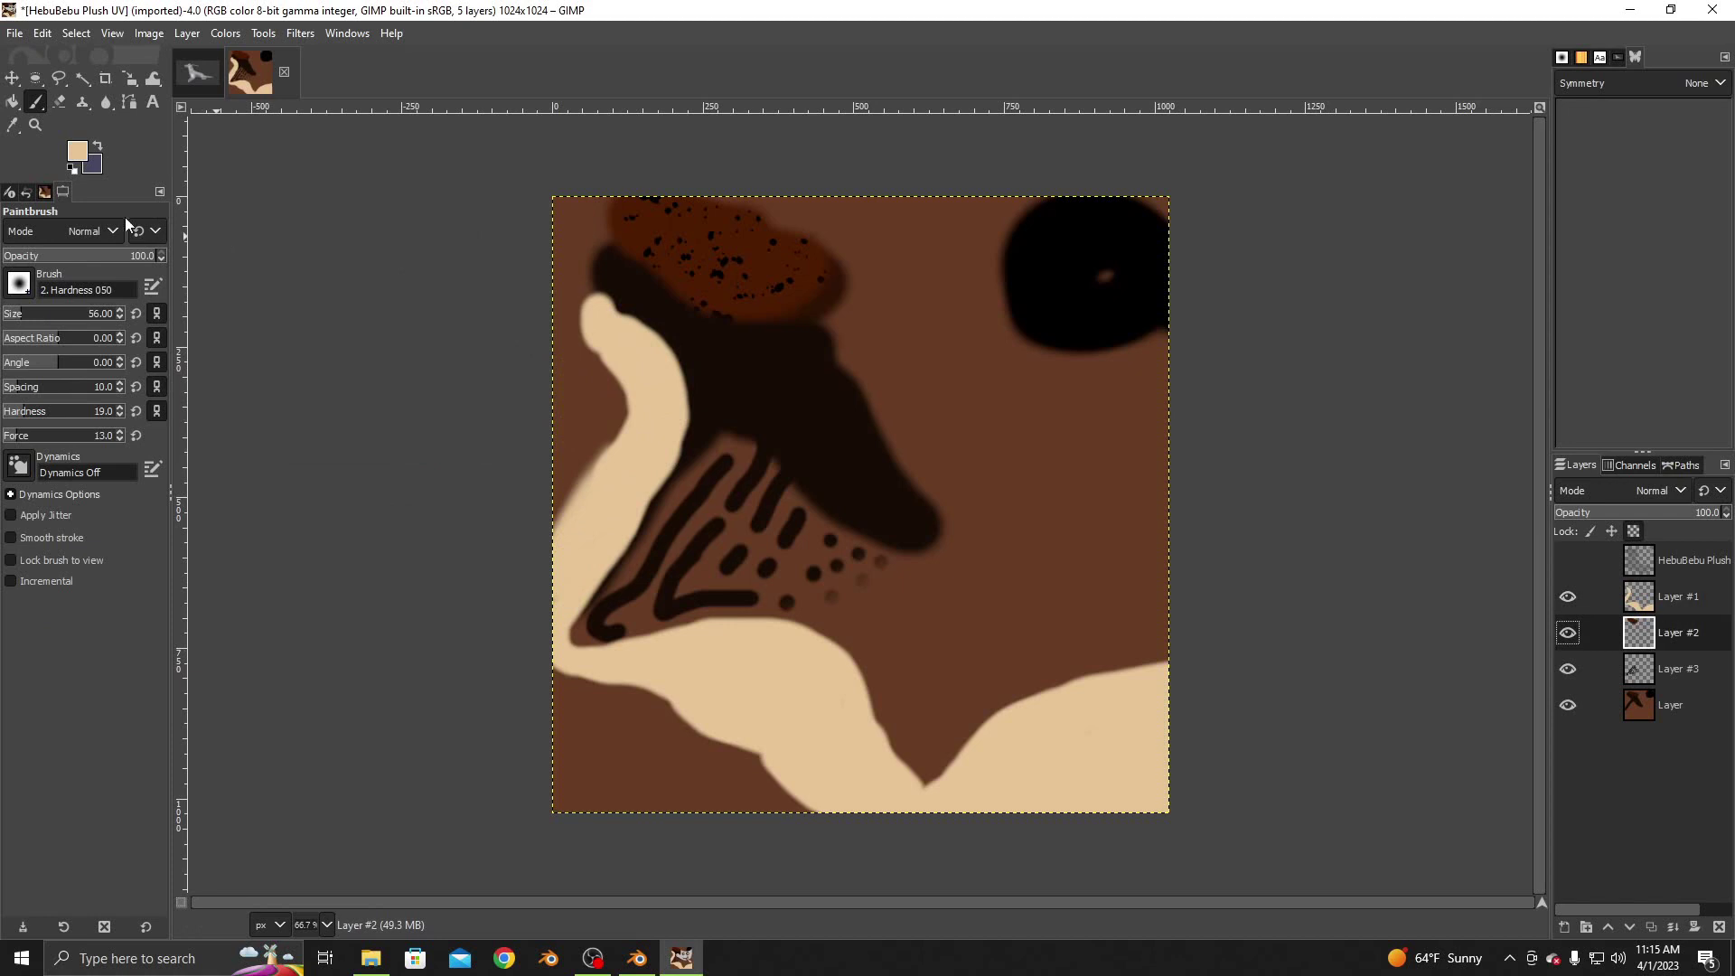
Fuzzy-select the speckled top patch and paint it orange with a size 209 brush
{"action": "left_click", "coordinate": [79, 158]}
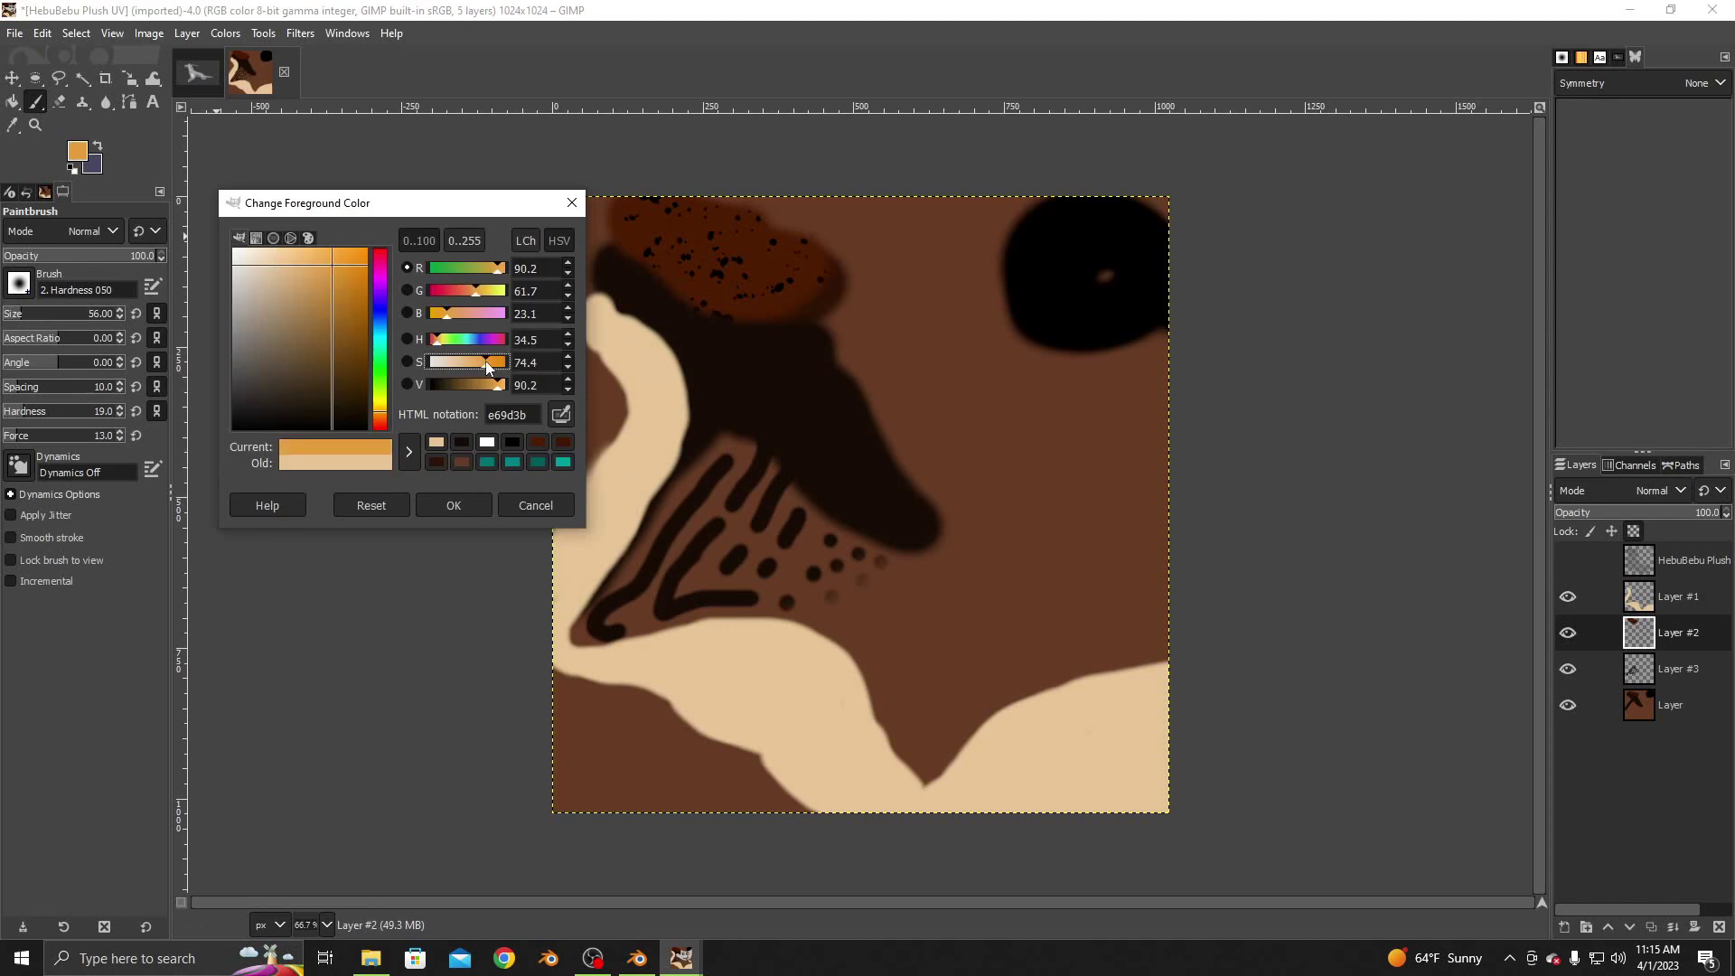
{"action": "left_click_drag", "start_coordinate": [507, 361], "coordinate": [492, 361]}
{"action": "left_click", "coordinate": [453, 505]}
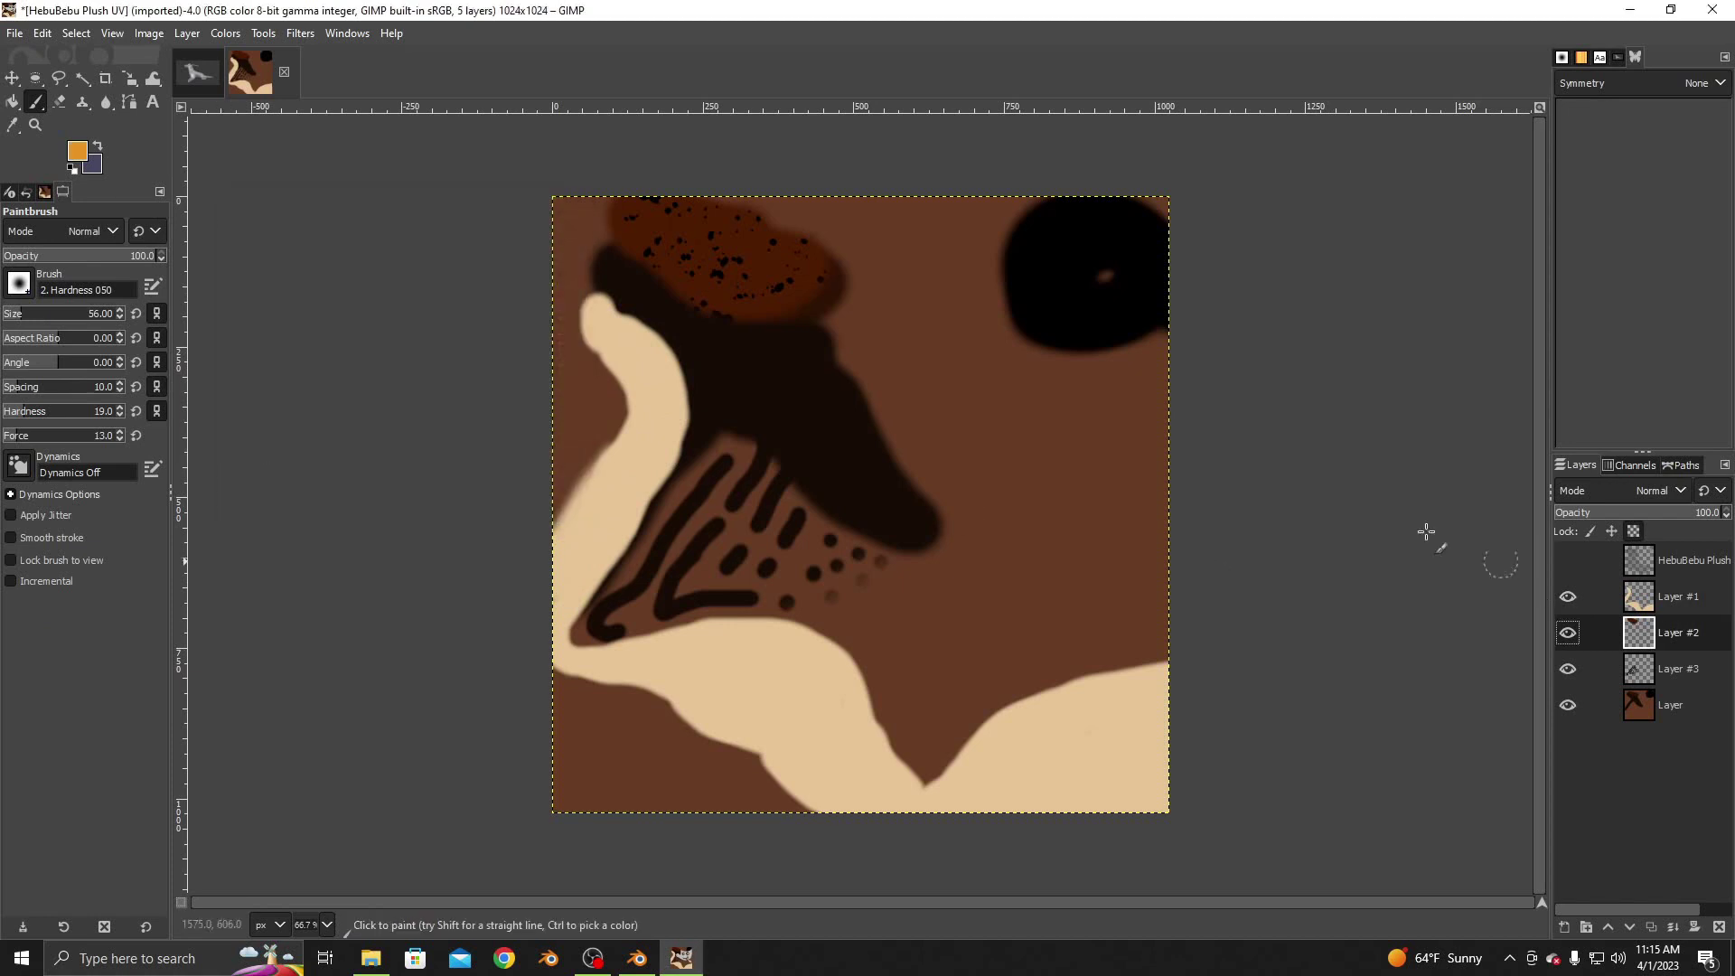
{"action": "left_click", "coordinate": [82, 79]}
{"action": "left_click", "coordinate": [686, 275]}
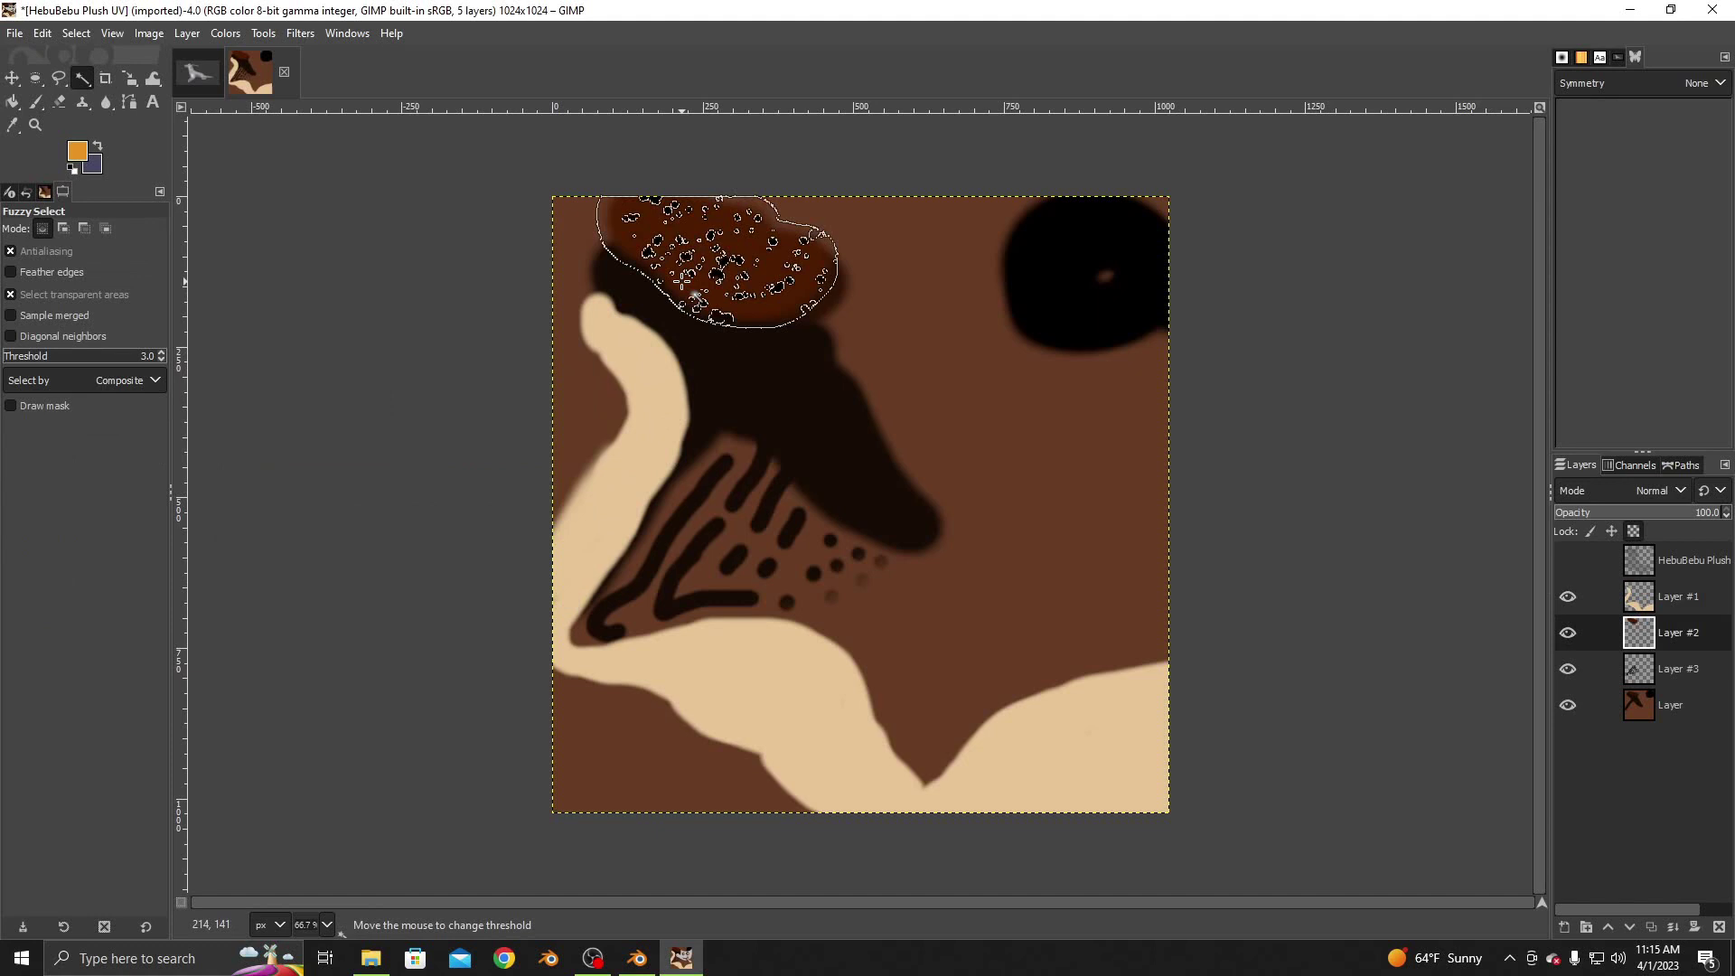
{"action": "left_click", "coordinate": [36, 101]}
{"action": "left_click", "coordinate": [45, 312]}
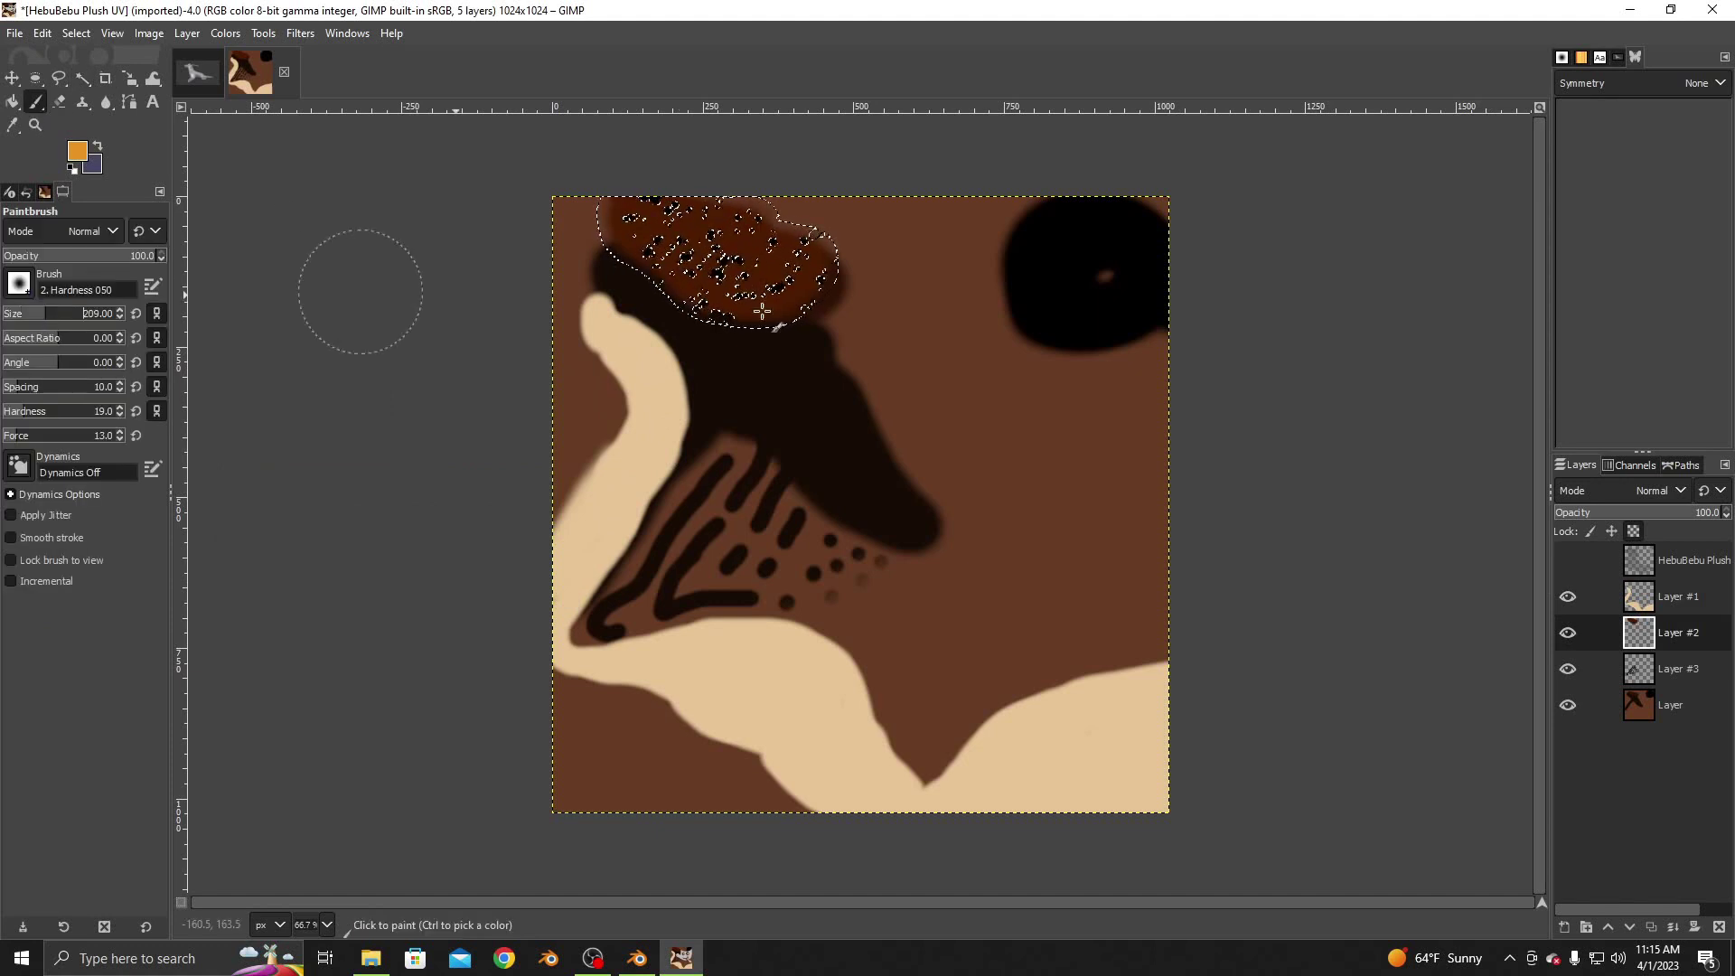
{"action": "left_click", "coordinate": [1568, 560]}
{"action": "mouse_move", "coordinate": [720, 226]}
{"action": "left_mouse_down"}
{"action": "mouse_move", "coordinate": [795, 253]}
{"action": "mouse_move", "coordinate": [723, 227]}
{"action": "mouse_move", "coordinate": [642, 230]}
{"action": "mouse_move", "coordinate": [700, 233]}
{"action": "left_mouse_up"}
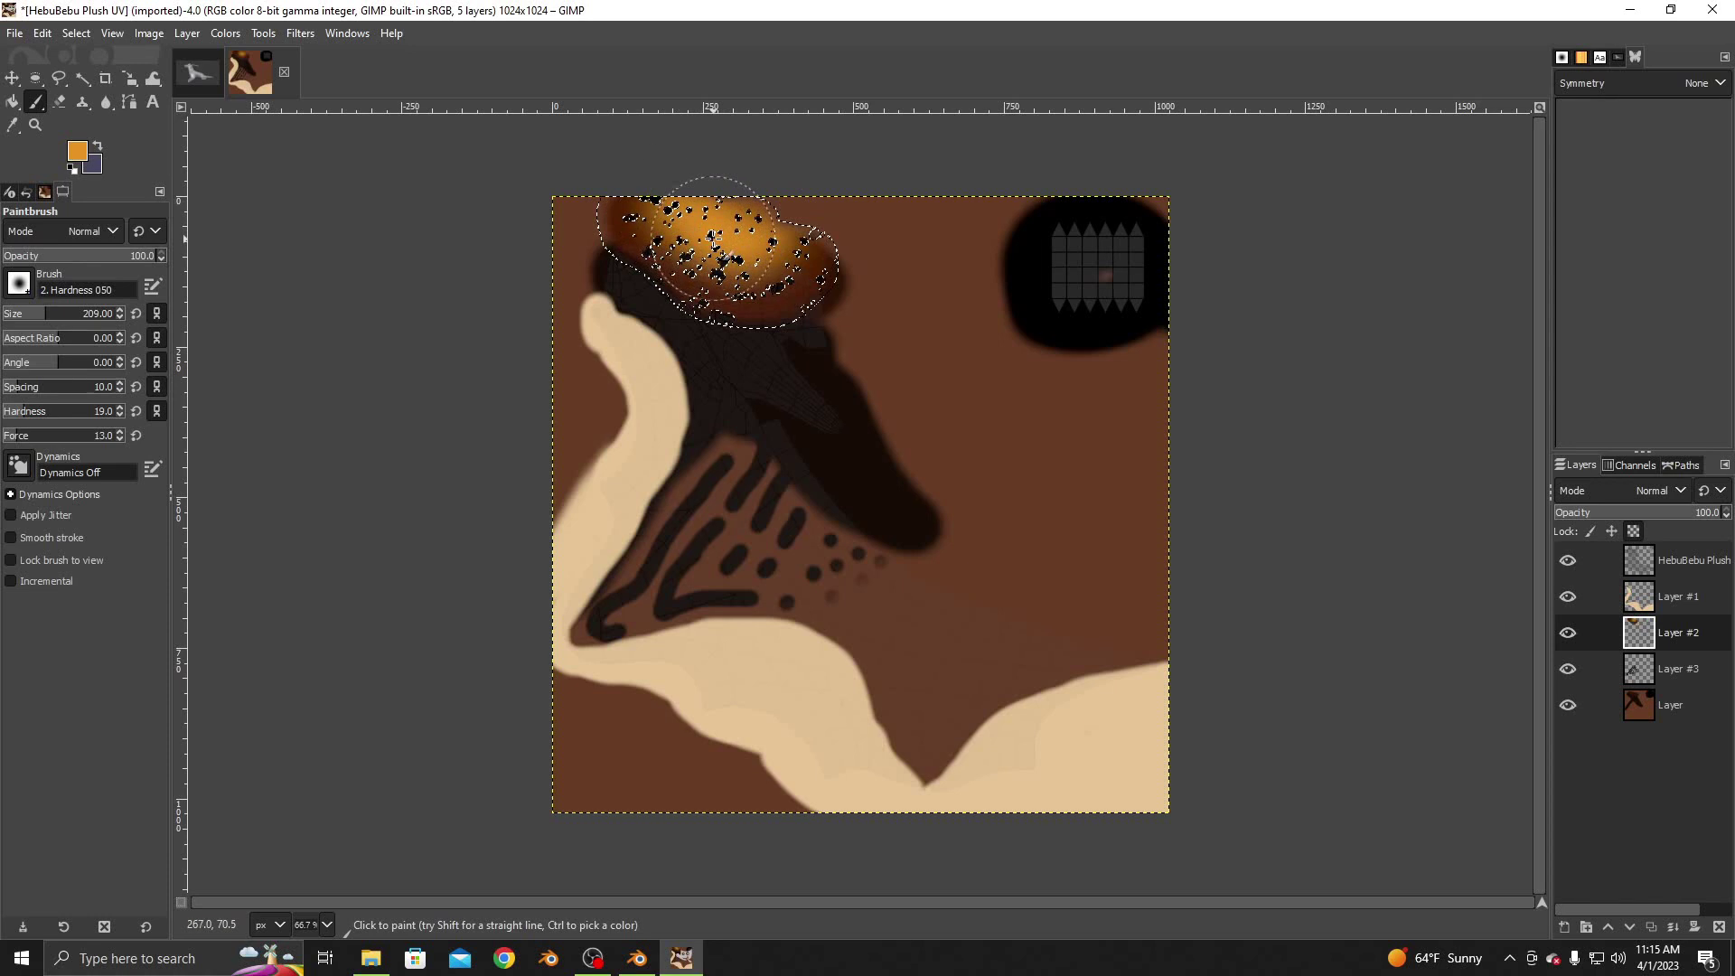
{"action": "left_click", "coordinate": [1569, 561]}
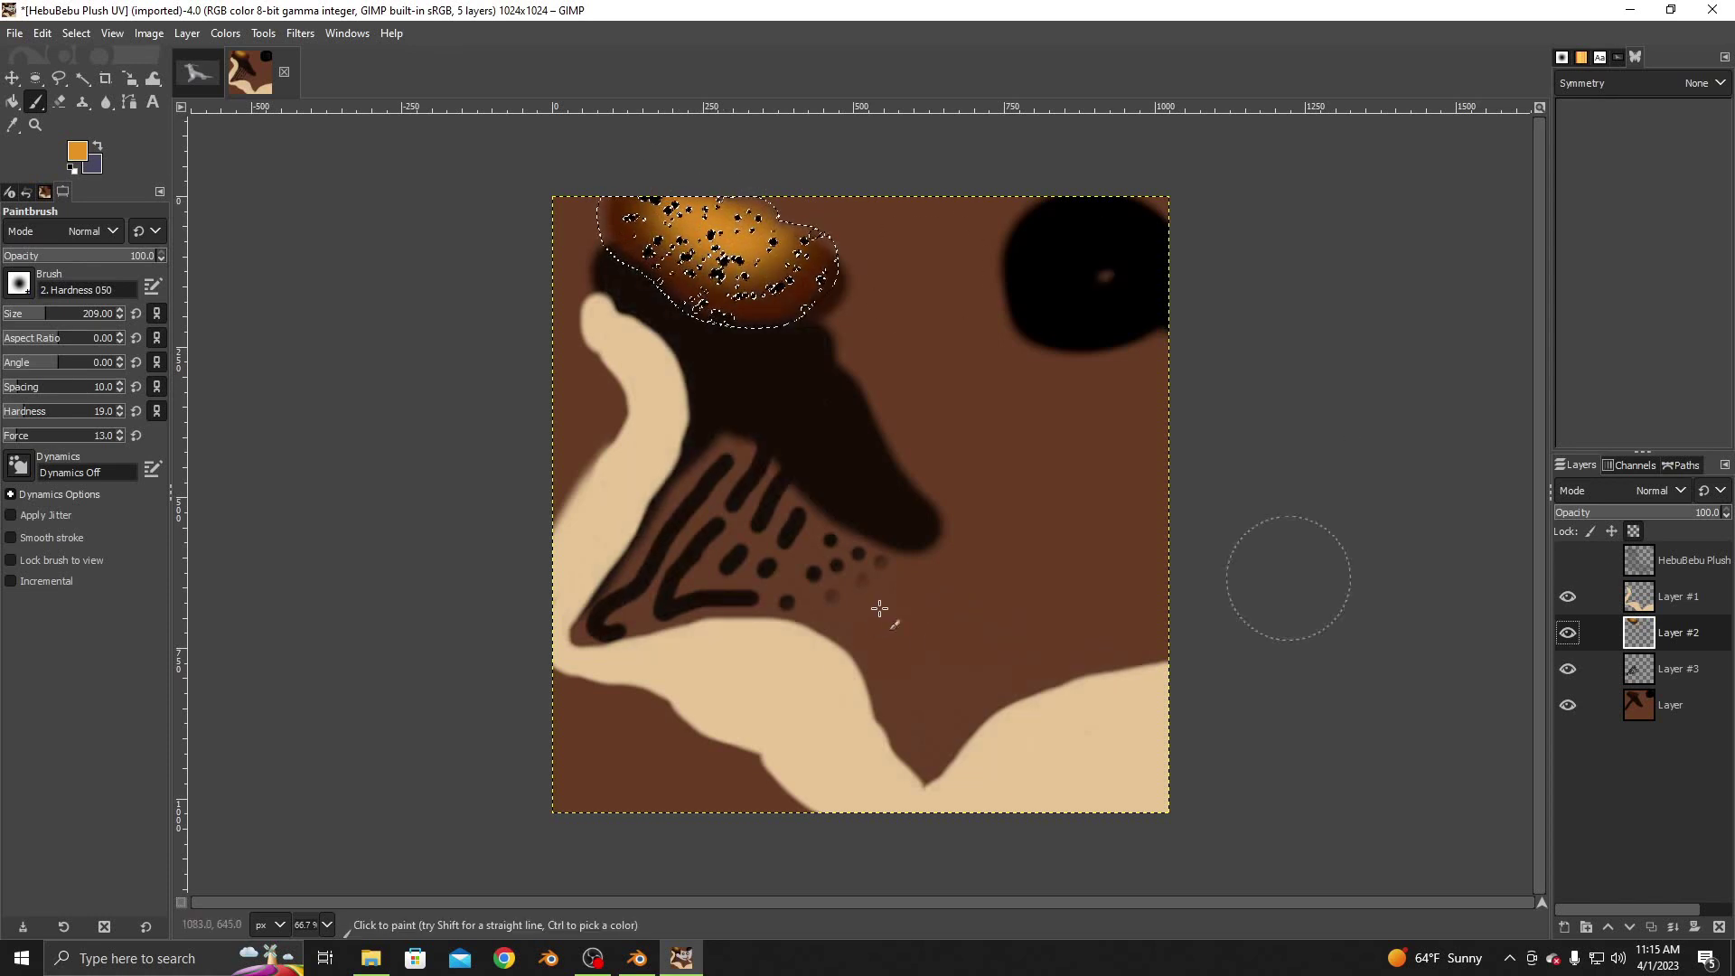
Select all, set black with brush size 83 on the bottom layer, and reshow the UV overlay
{"action": "left_click", "coordinate": [76, 32]}
{"action": "left_click", "coordinate": [88, 58]}
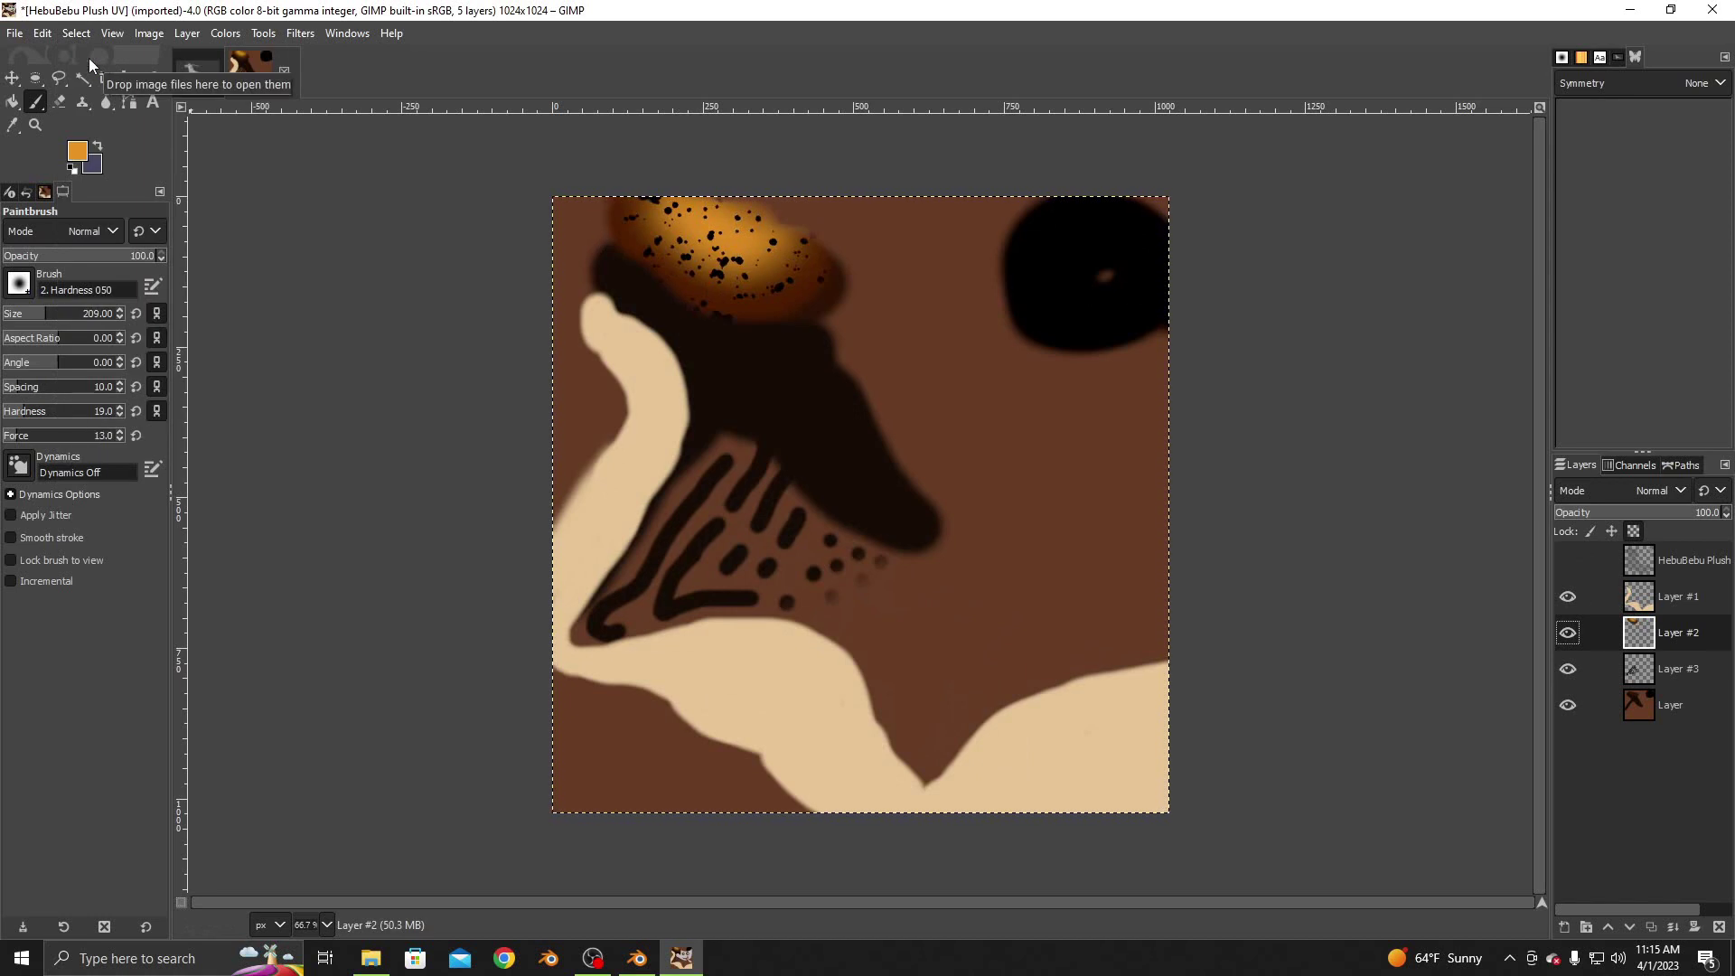
{"action": "left_click", "coordinate": [77, 158]}
{"action": "left_click", "coordinate": [529, 452]}
{"action": "key", "text": "Return"}
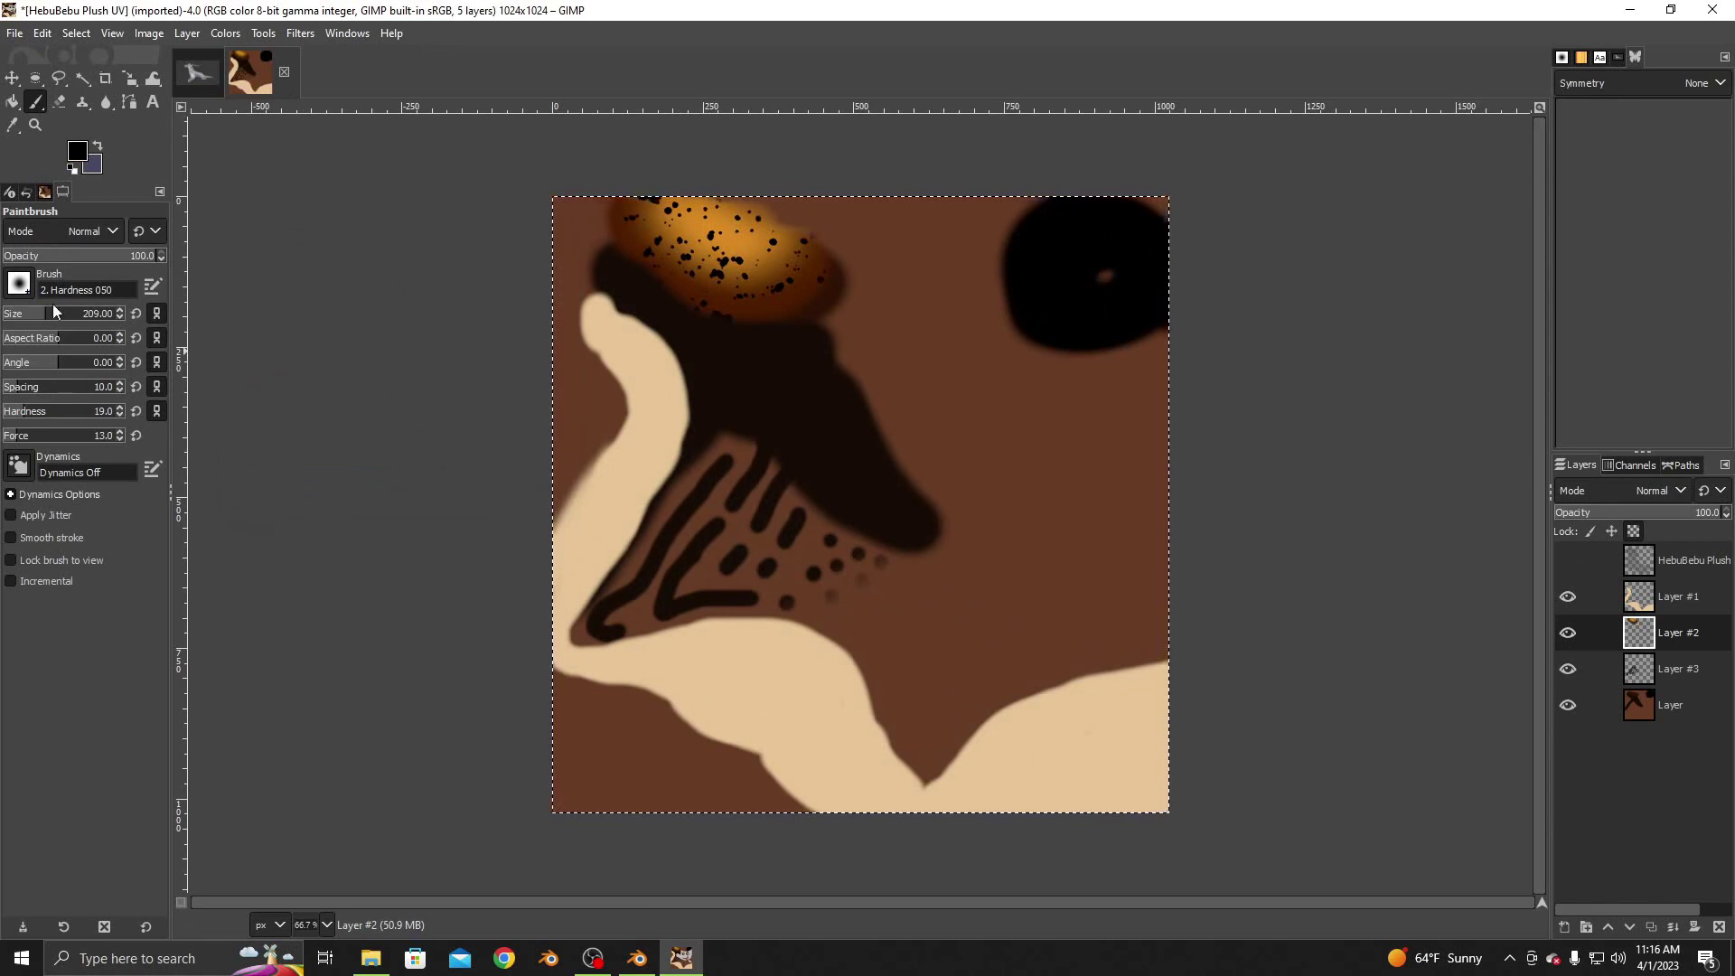
{"action": "left_click", "coordinate": [28, 317]}
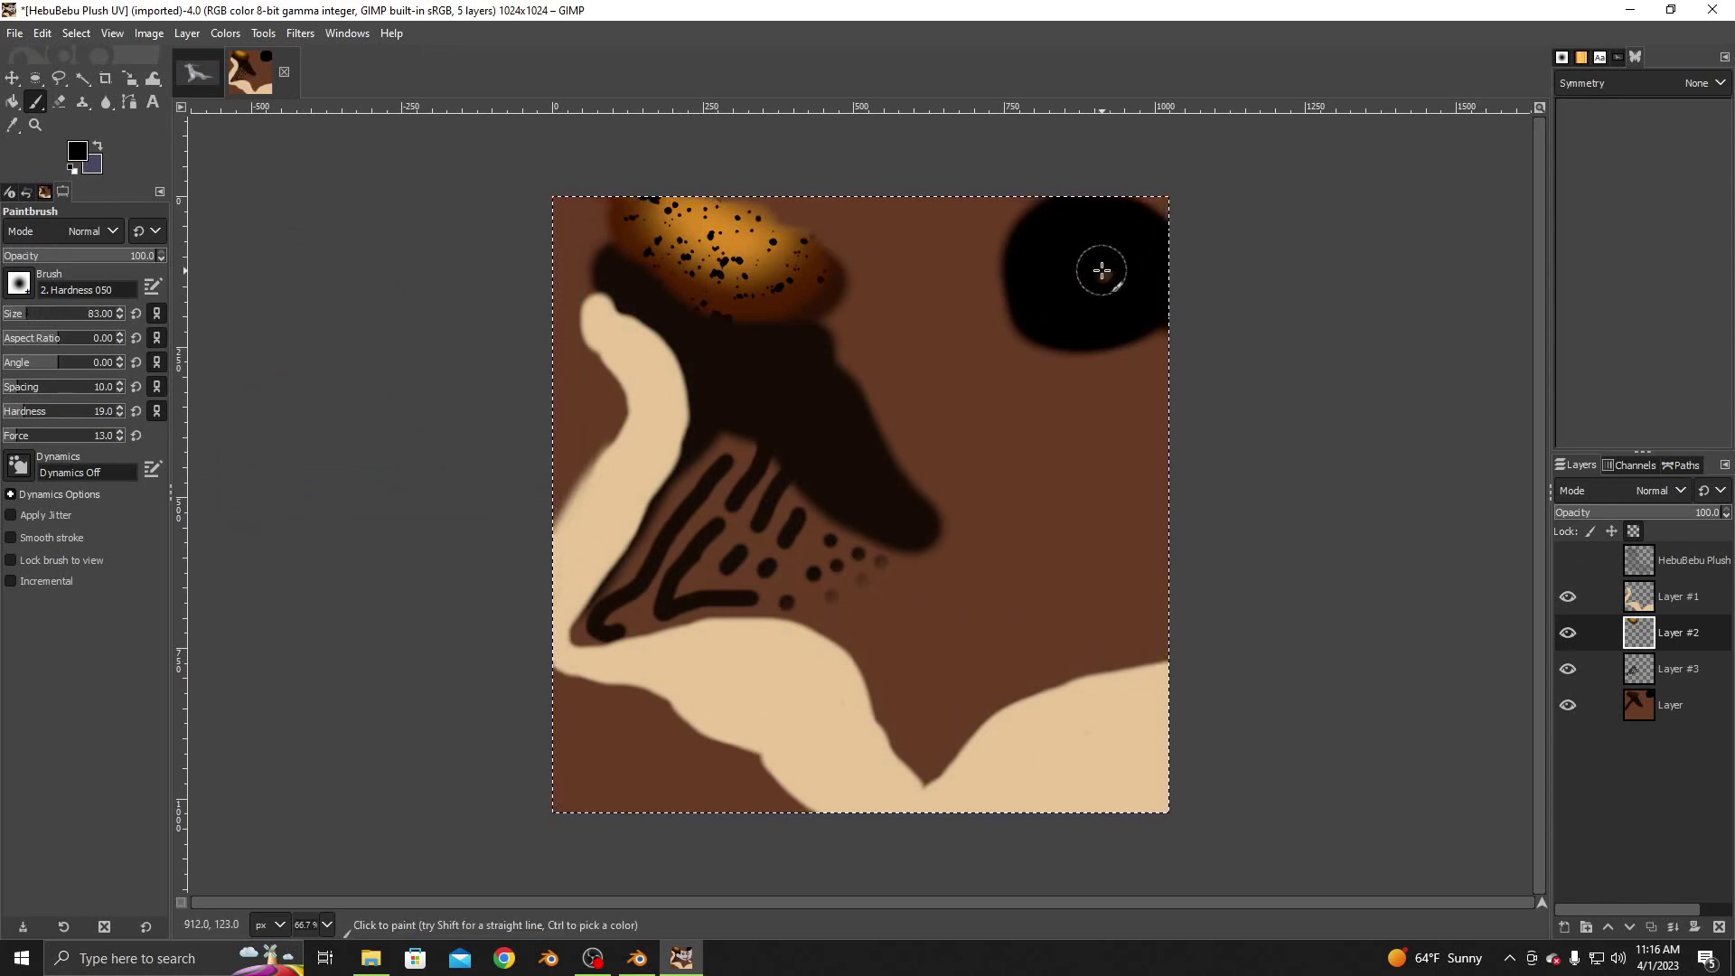
{"action": "left_click", "coordinate": [1646, 703]}
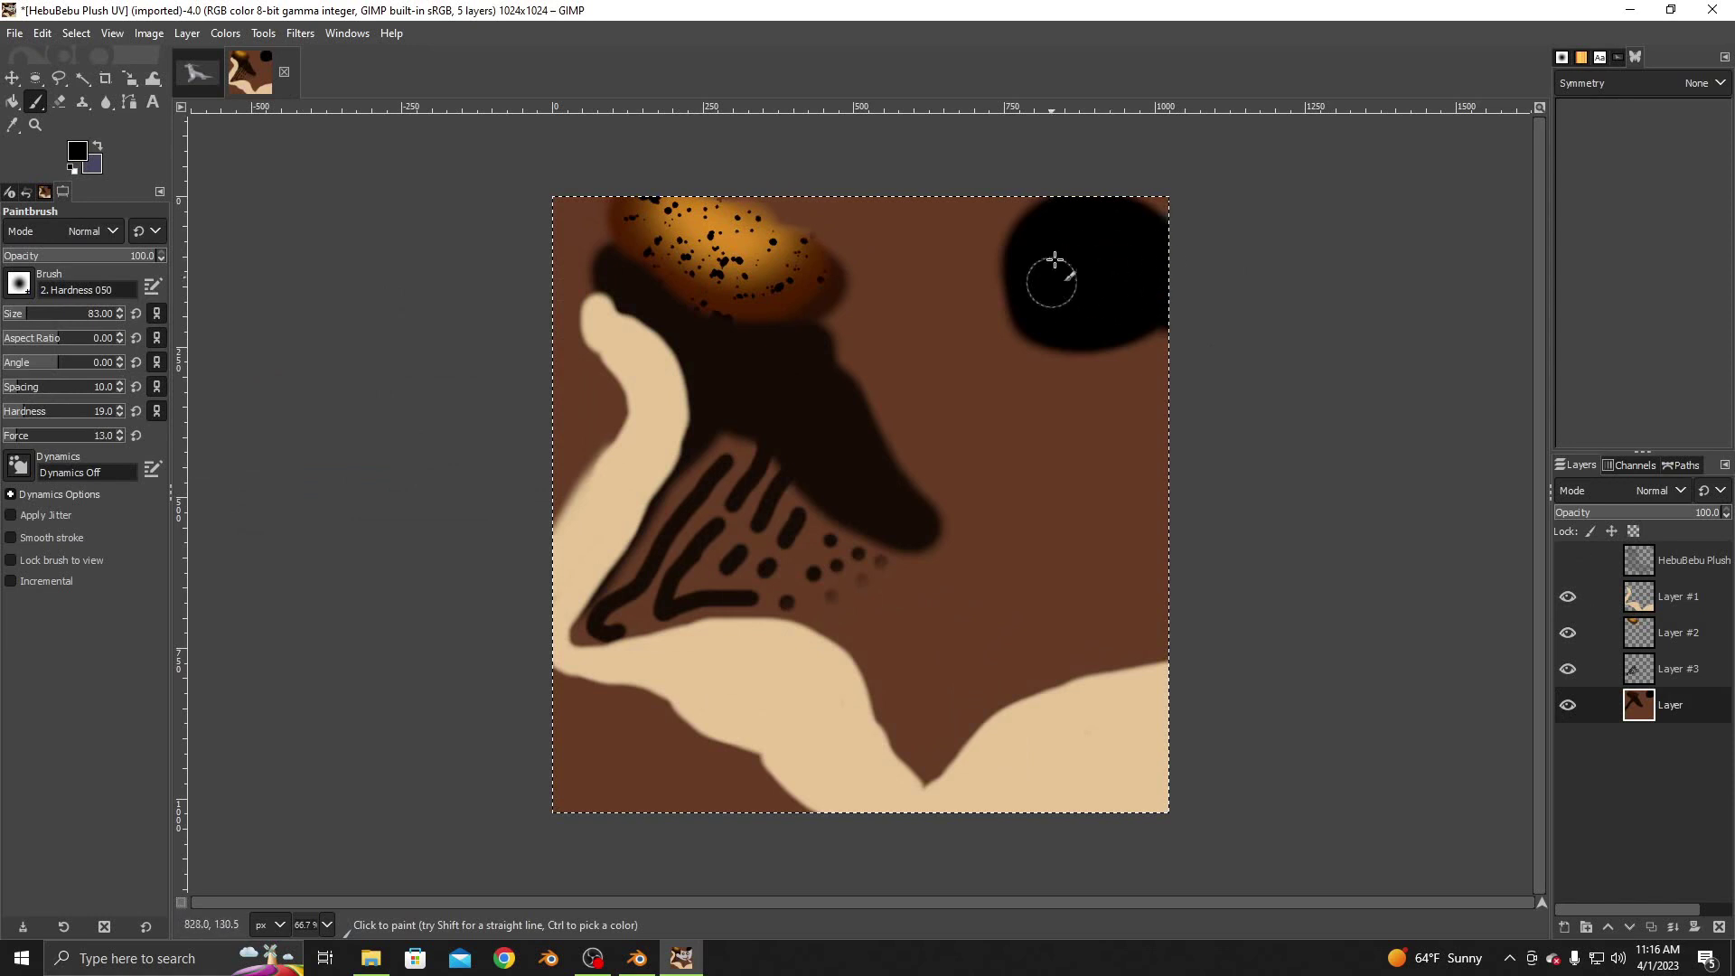
{"action": "left_click", "coordinate": [1567, 560]}
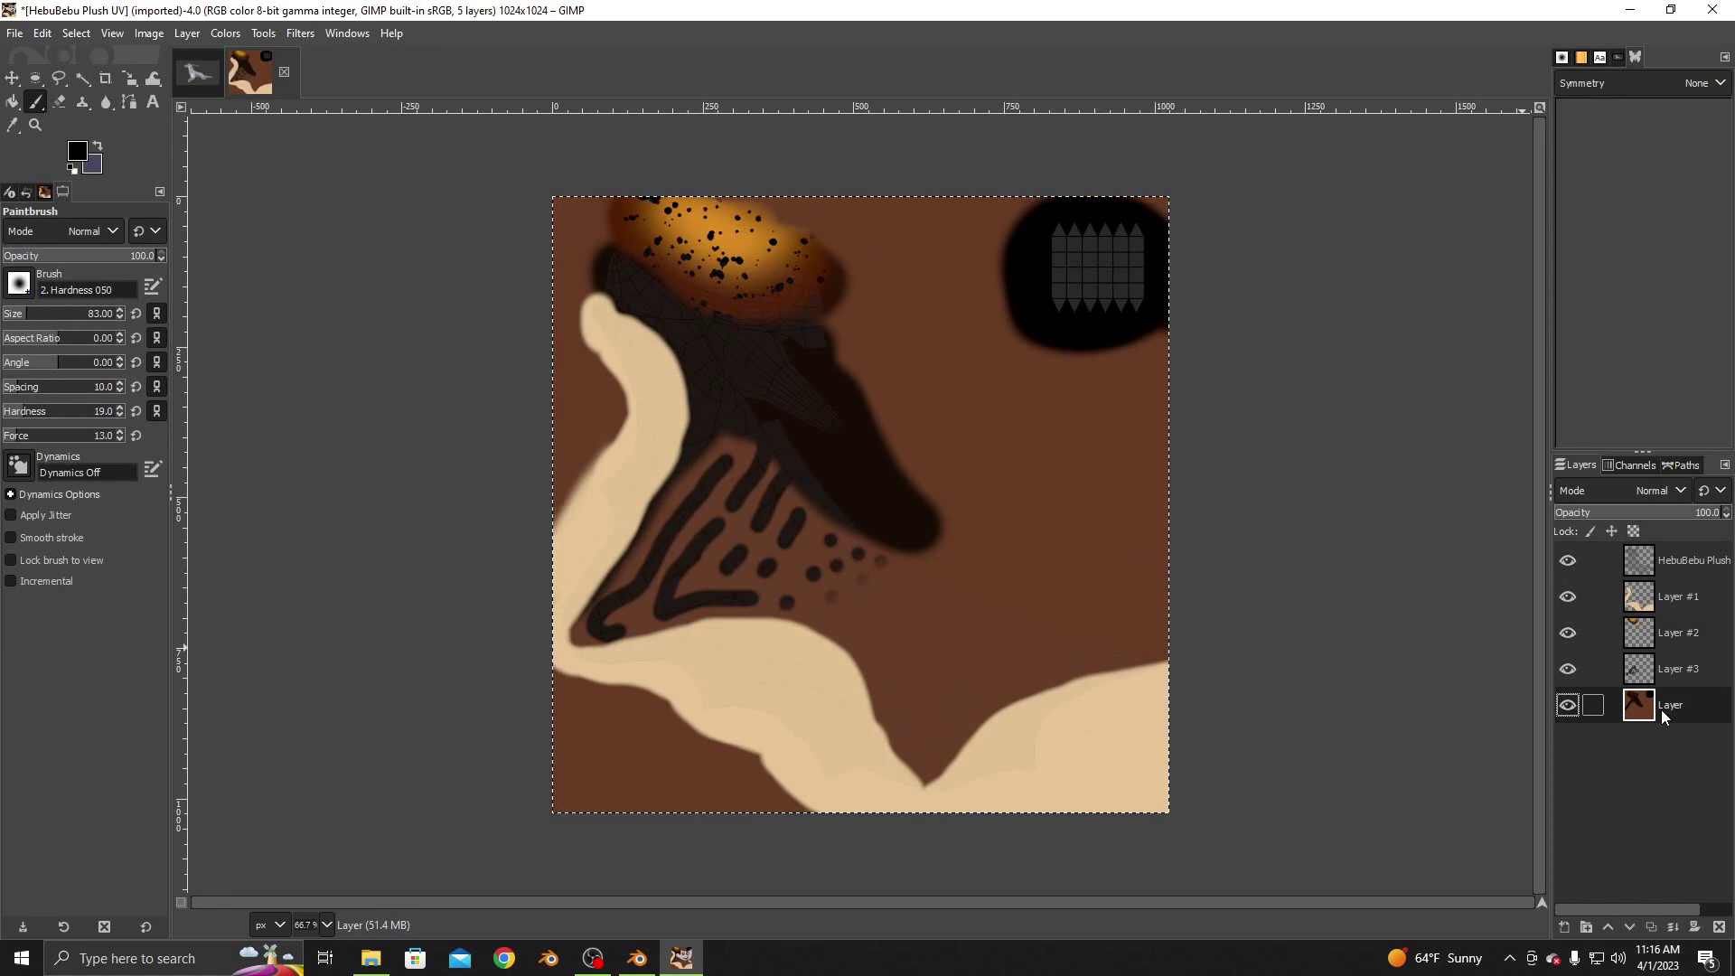
On Layer #1, brush a light beige highlight below the orange patch with a soft, light brush
{"action": "left_click", "coordinate": [1673, 598]}
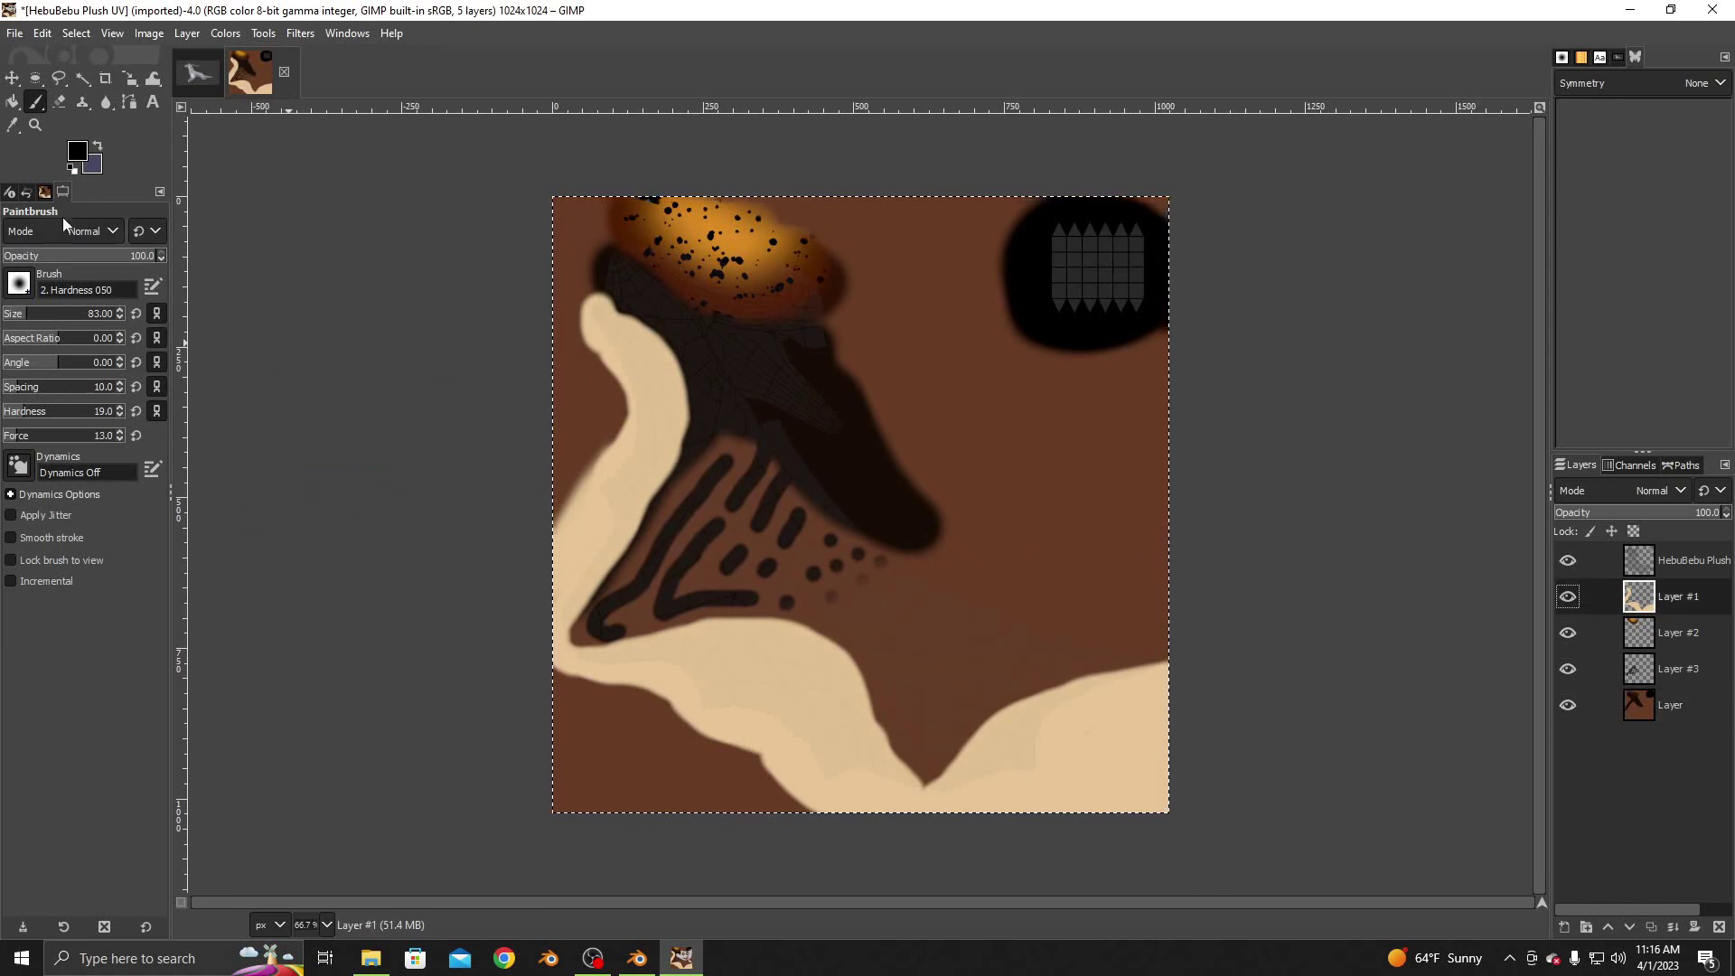
{"action": "left_click", "coordinate": [87, 153]}
{"action": "left_click", "coordinate": [486, 445]}
{"action": "left_click", "coordinate": [454, 499]}
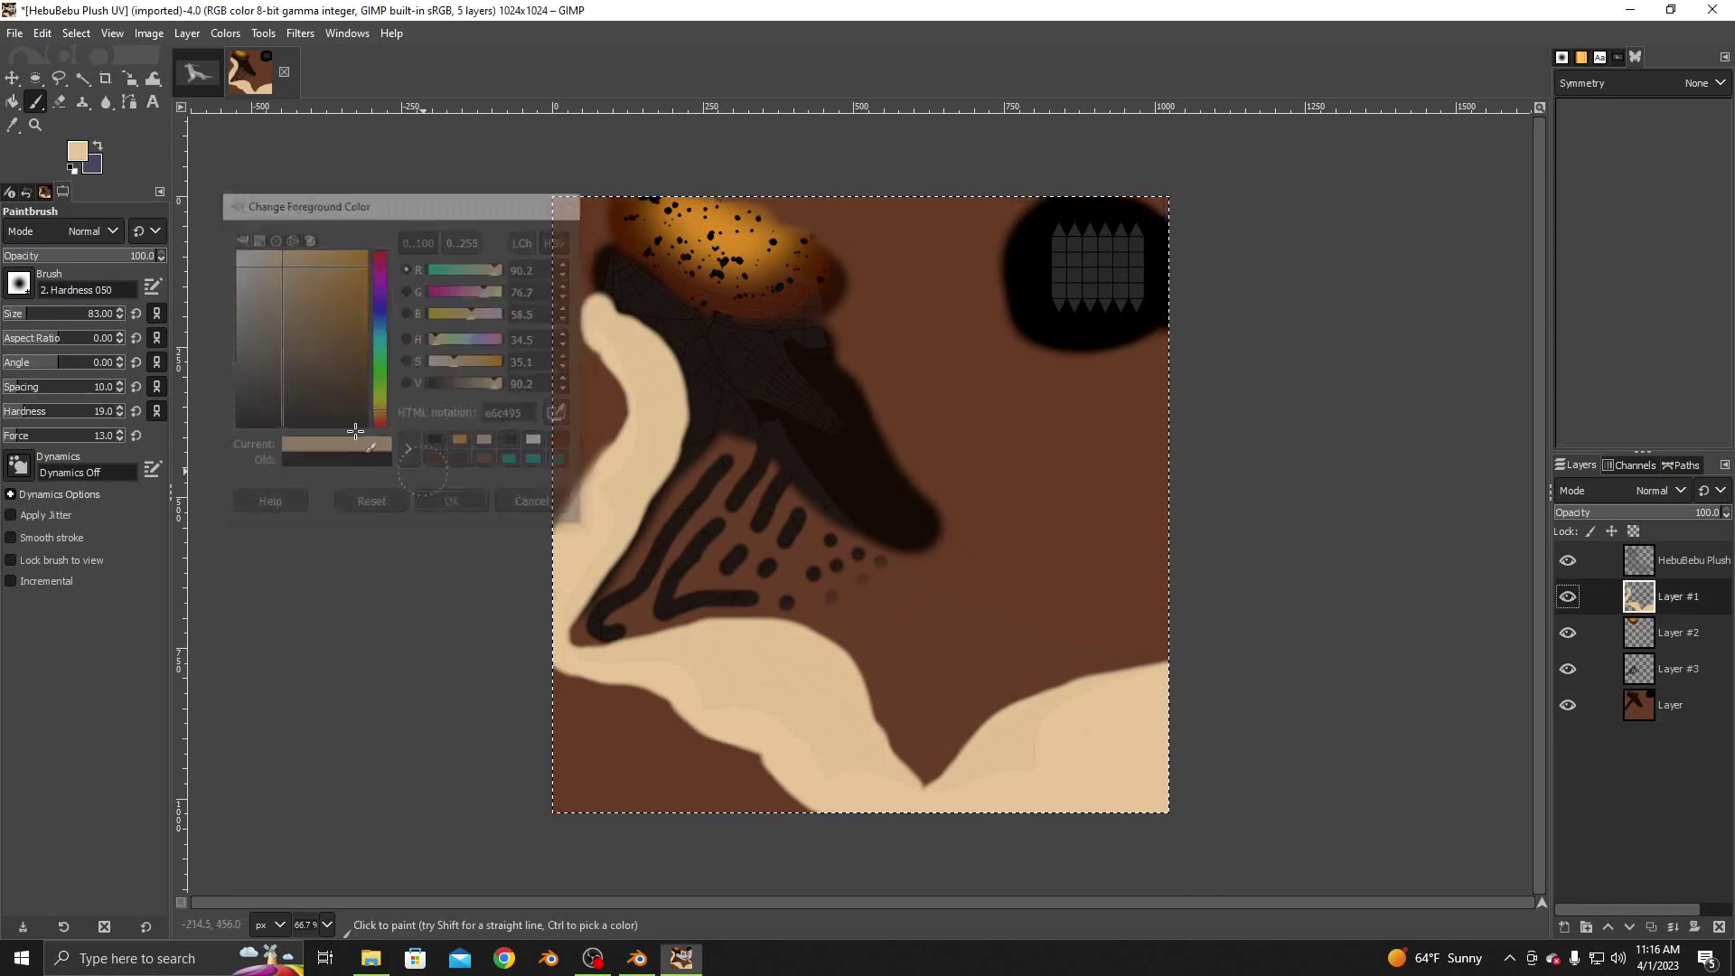
{"action": "left_click_drag", "start_coordinate": [28, 325], "coordinate": [15, 322]}
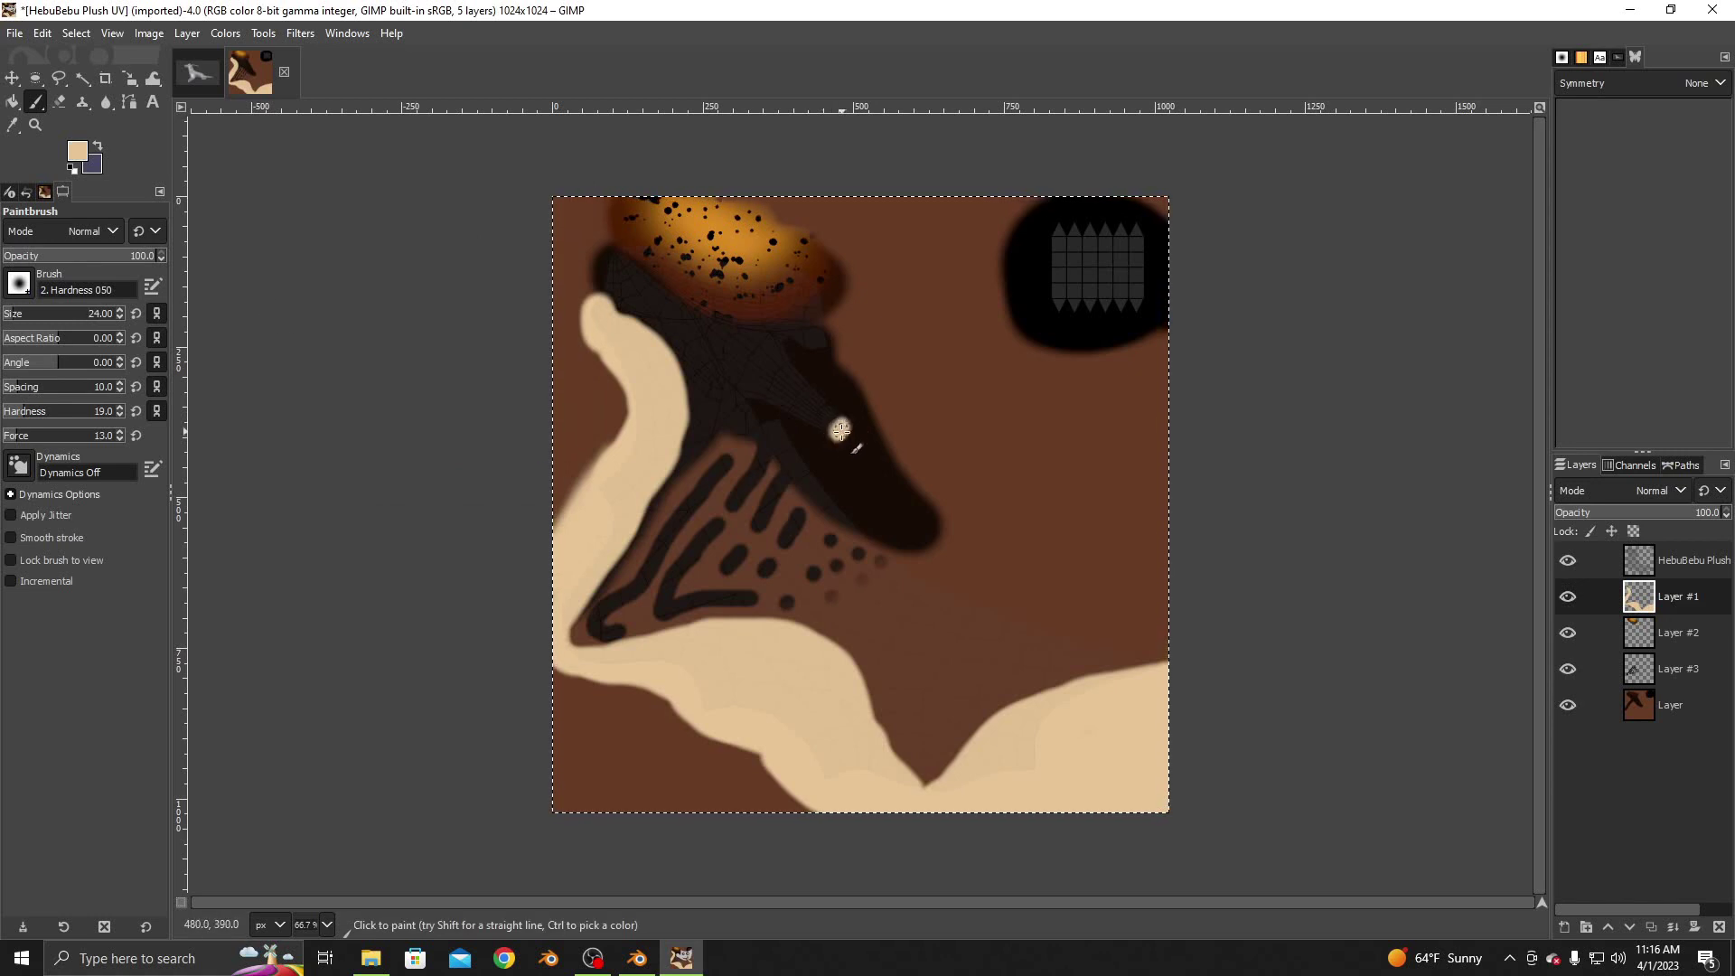
{"action": "left_click", "coordinate": [75, 433]}
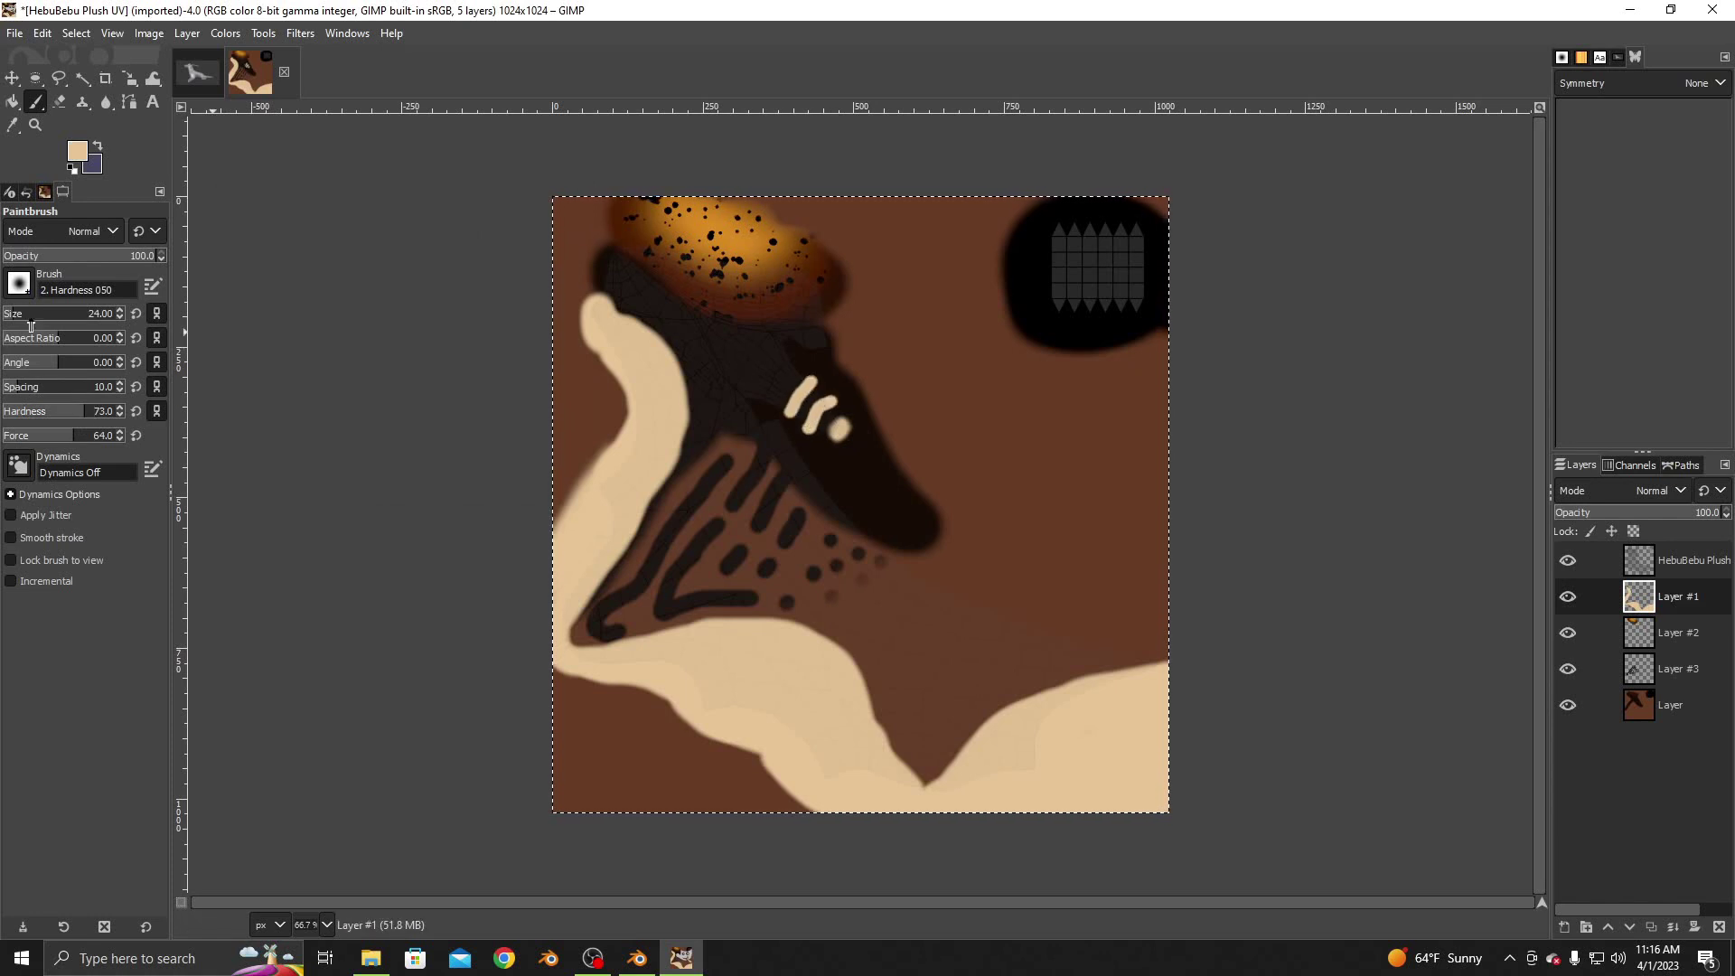
{"action": "left_click", "coordinate": [25, 435]}
{"action": "left_click", "coordinate": [27, 315]}
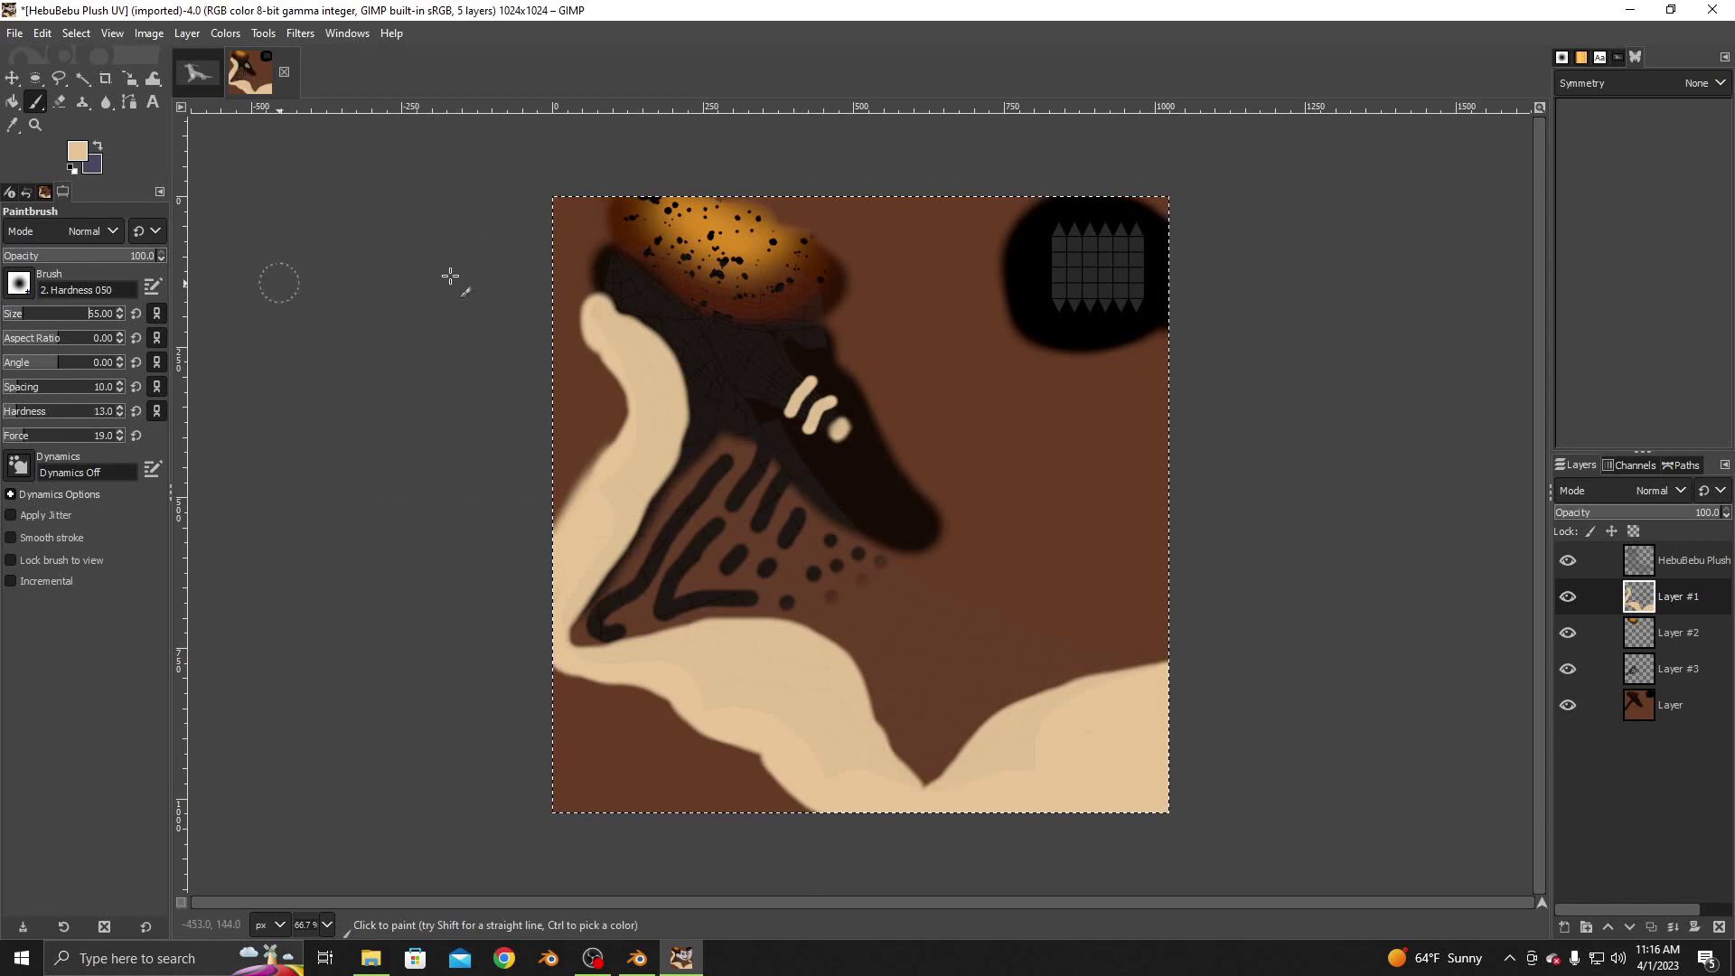
{"action": "mouse_move", "coordinate": [672, 314]}
{"action": "left_mouse_down"}
{"action": "mouse_move", "coordinate": [693, 345]}
{"action": "mouse_move", "coordinate": [668, 309]}
{"action": "left_mouse_up"}
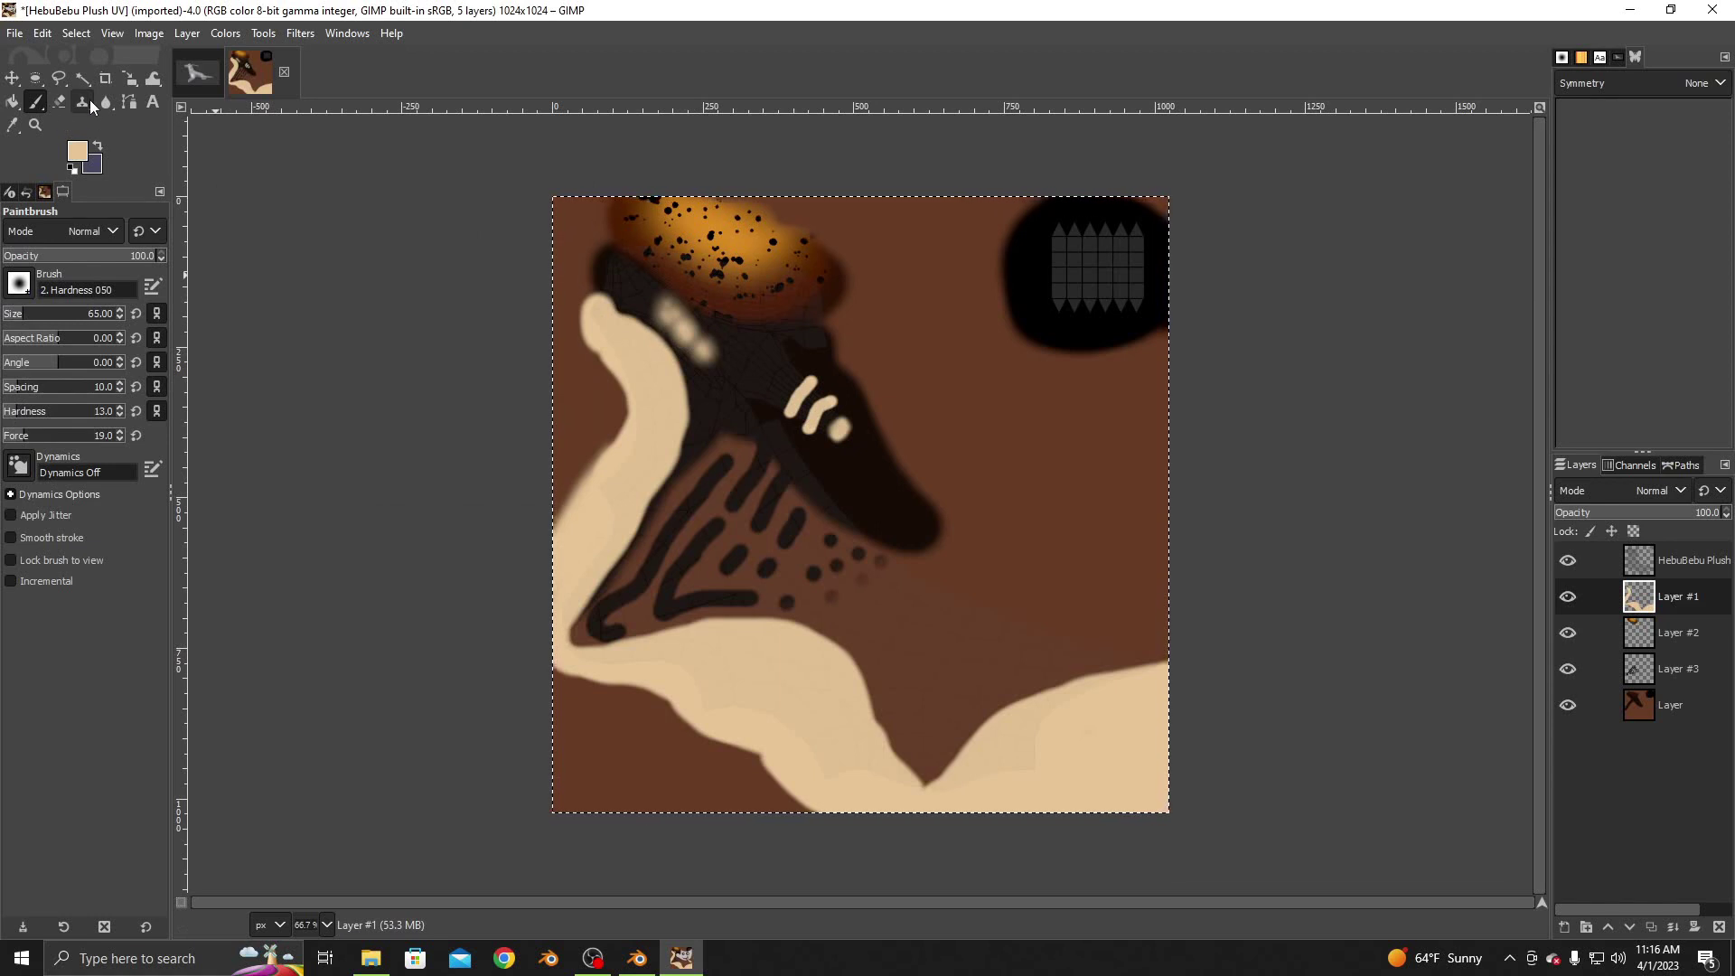
{"action": "left_click", "coordinate": [54, 104]}
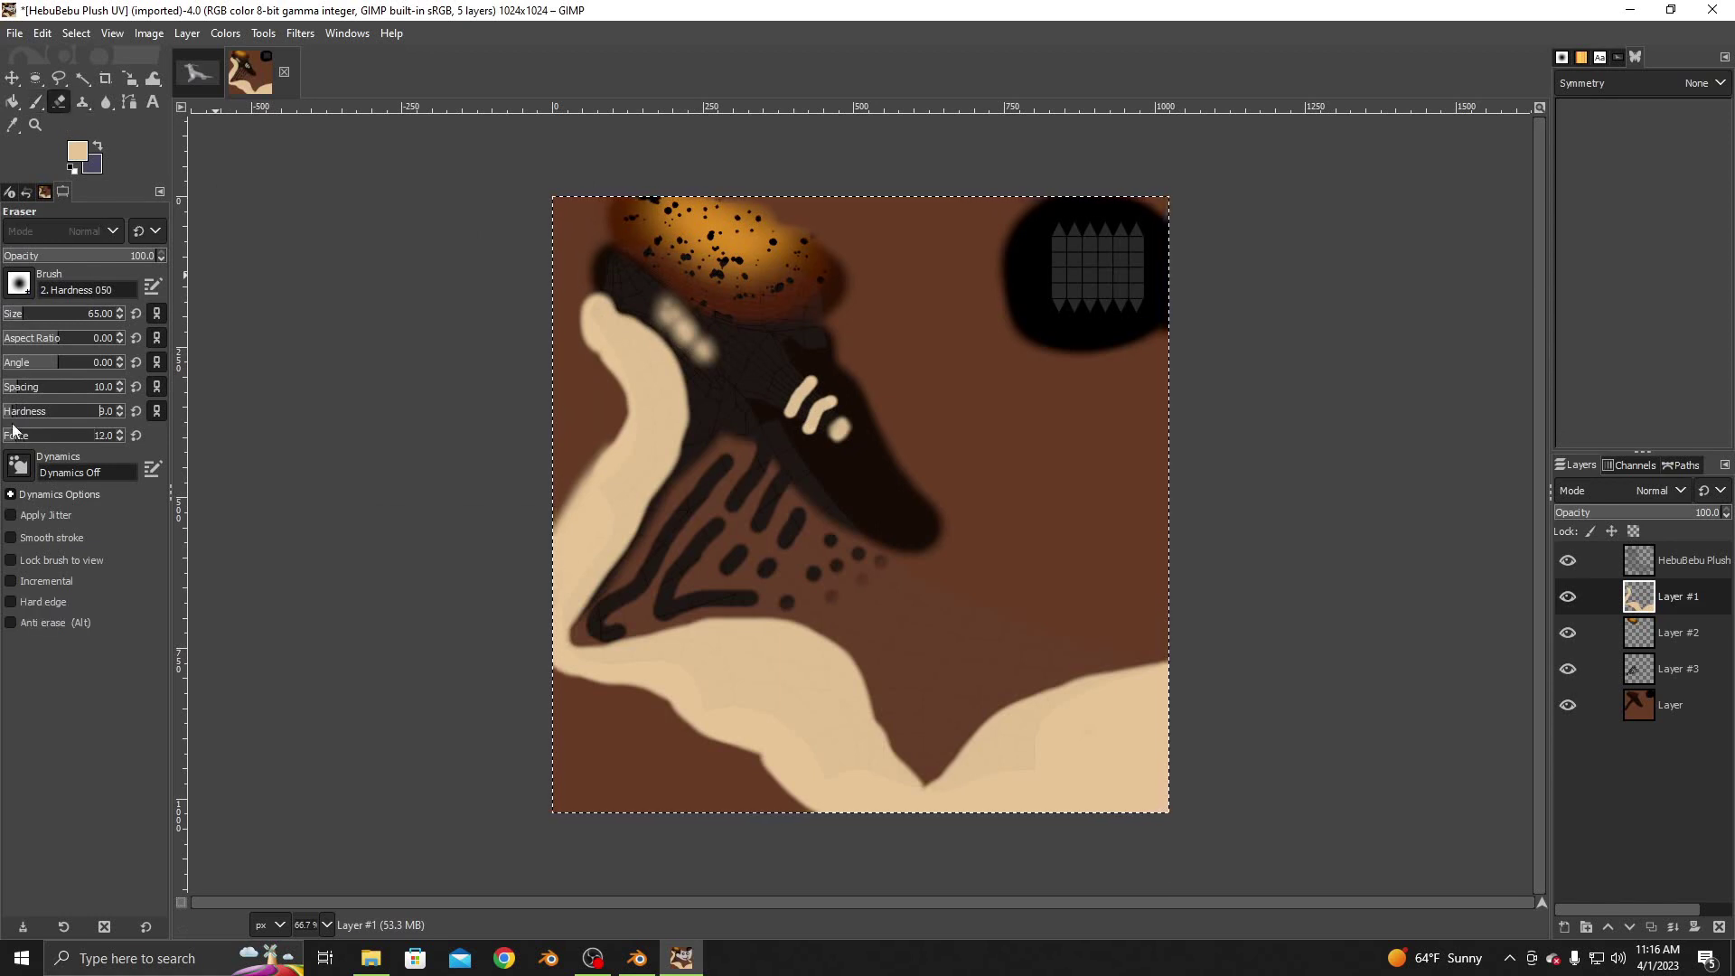
Blend the cream highlight into a thin streak using Eraser at force 6 and Smudge, then hide the HebuBebu Plush layer
{"action": "left_click", "coordinate": [9, 440]}
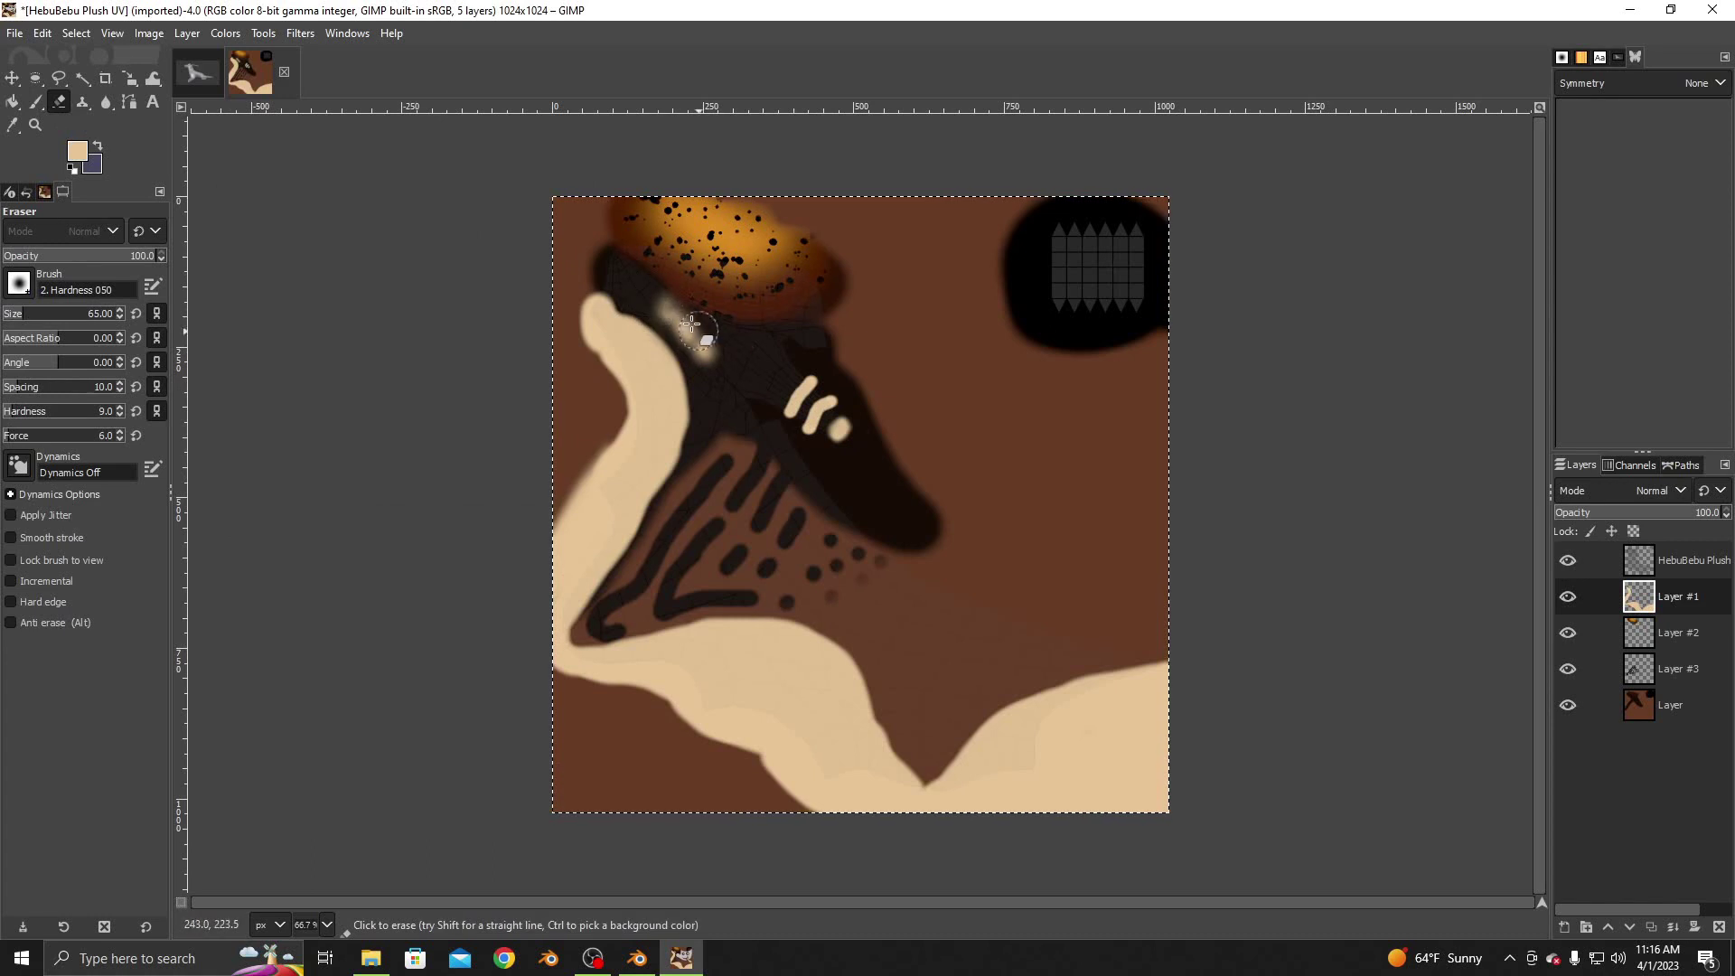
{"action": "left_click_drag", "start_coordinate": [653, 316], "coordinate": [708, 342]}
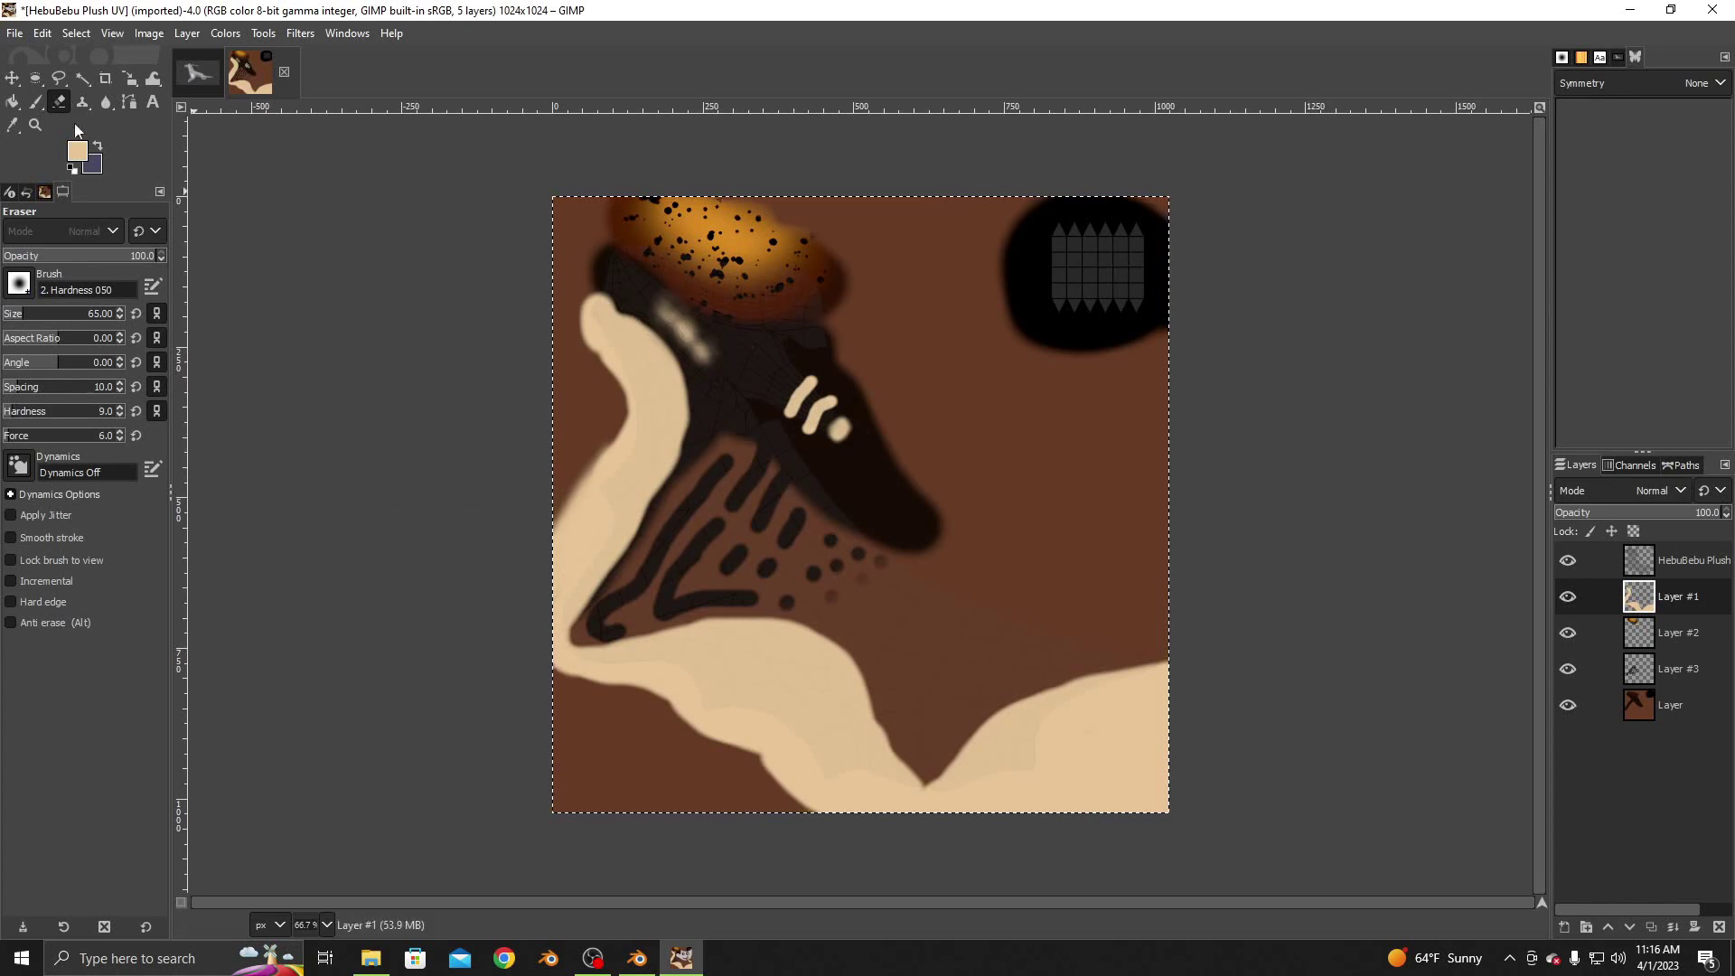
{"action": "left_click", "coordinate": [181, 117]}
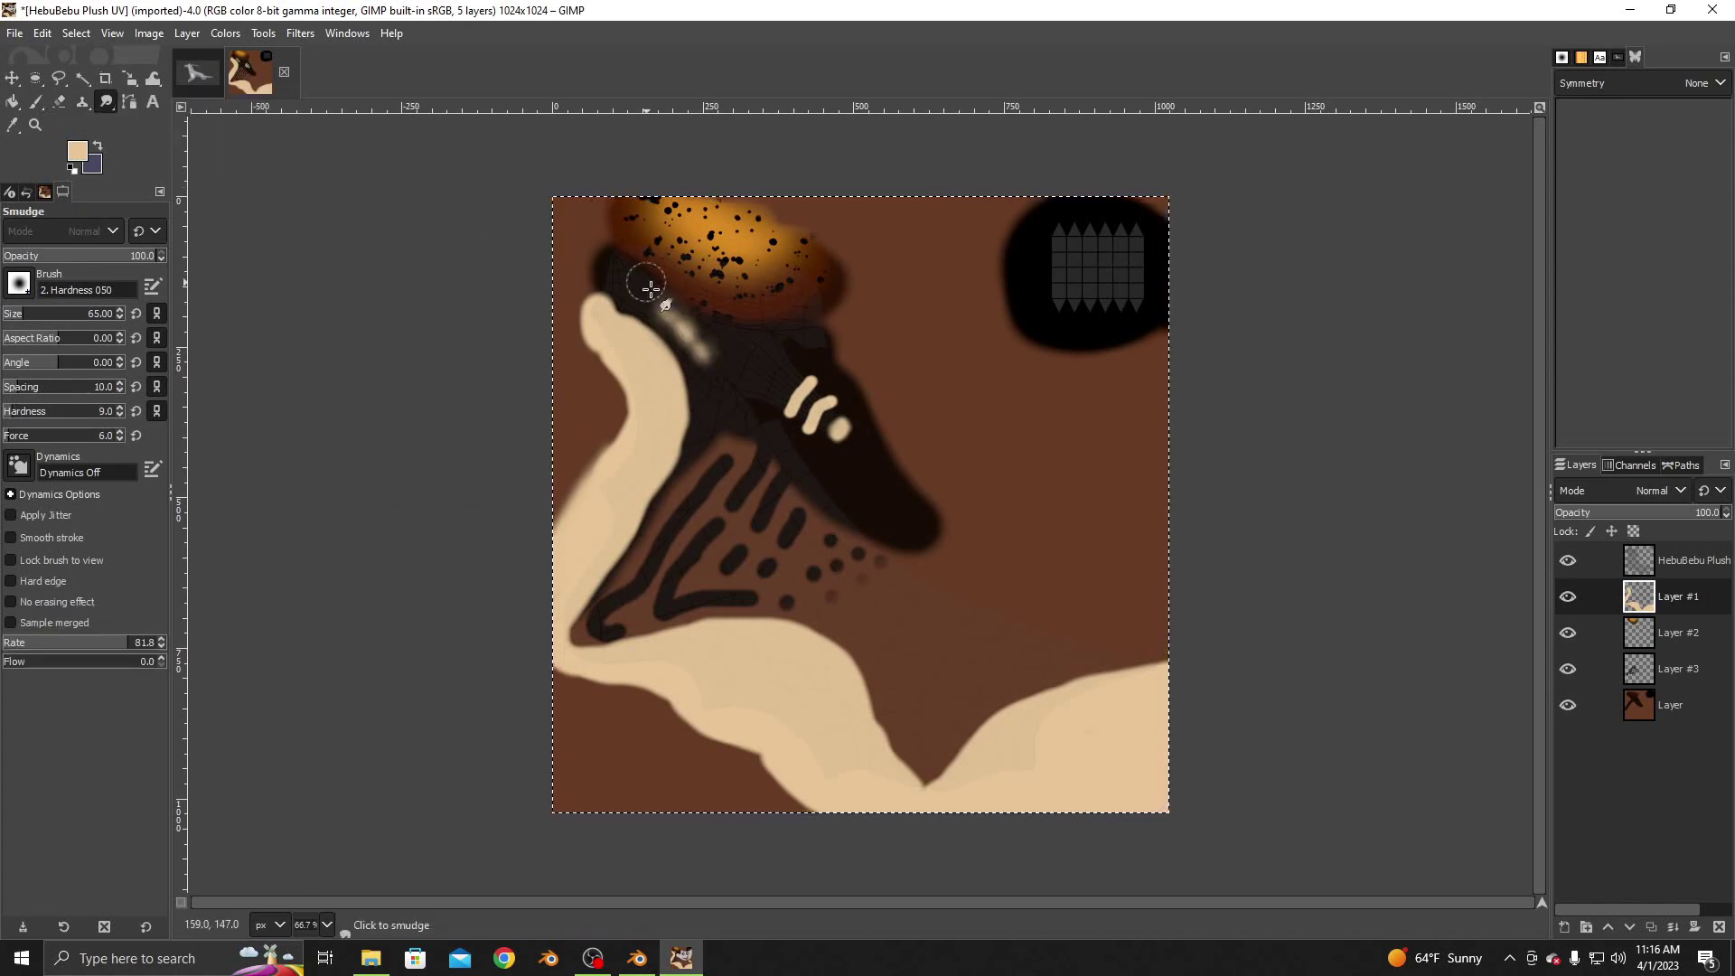
{"action": "left_click_drag", "start_coordinate": [686, 327], "coordinate": [719, 389]}
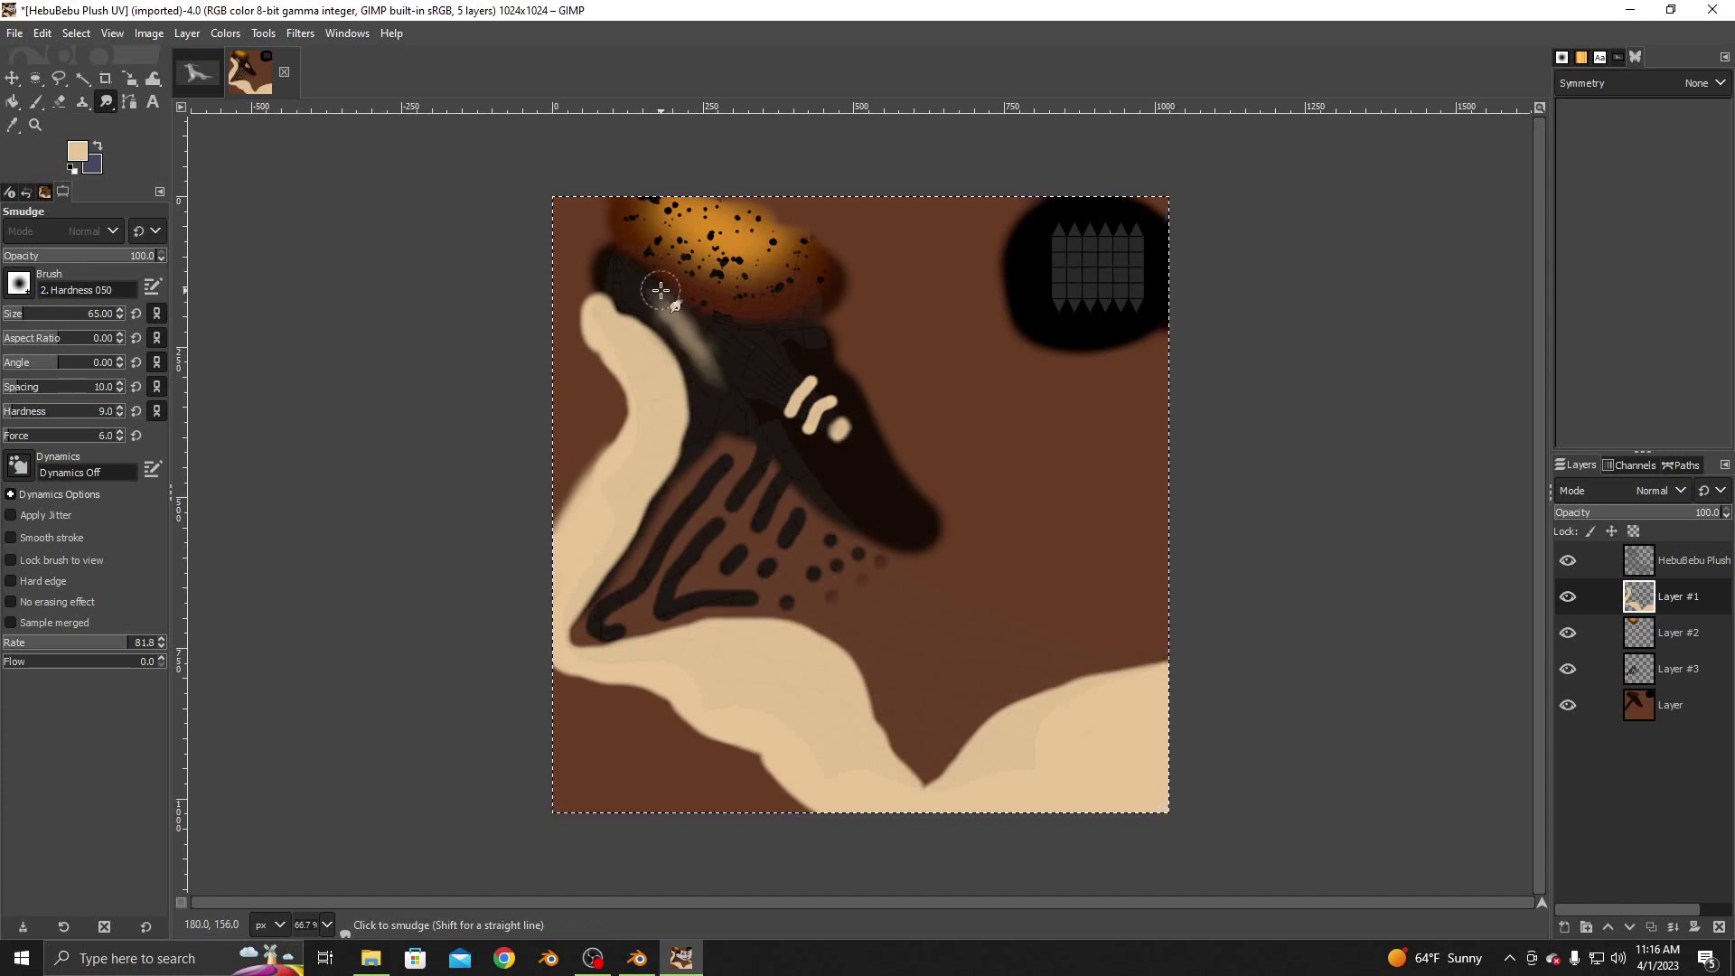
{"action": "left_click_drag", "start_coordinate": [678, 327], "coordinate": [653, 314]}
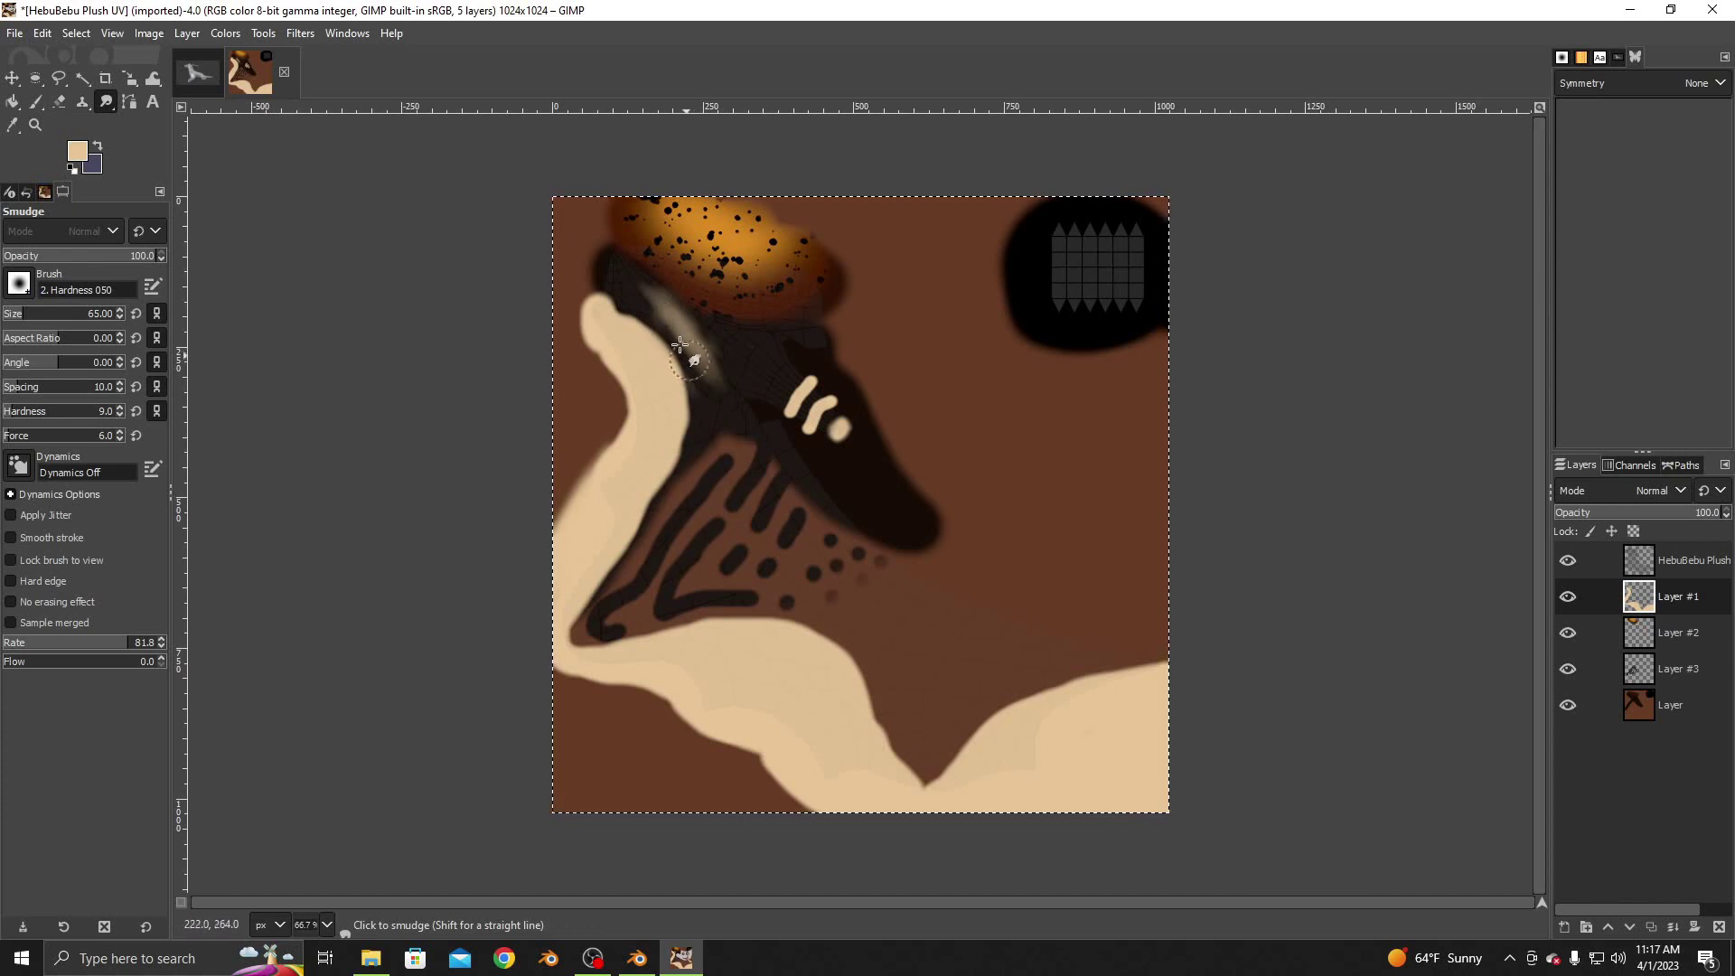
{"action": "left_click", "coordinate": [59, 101]}
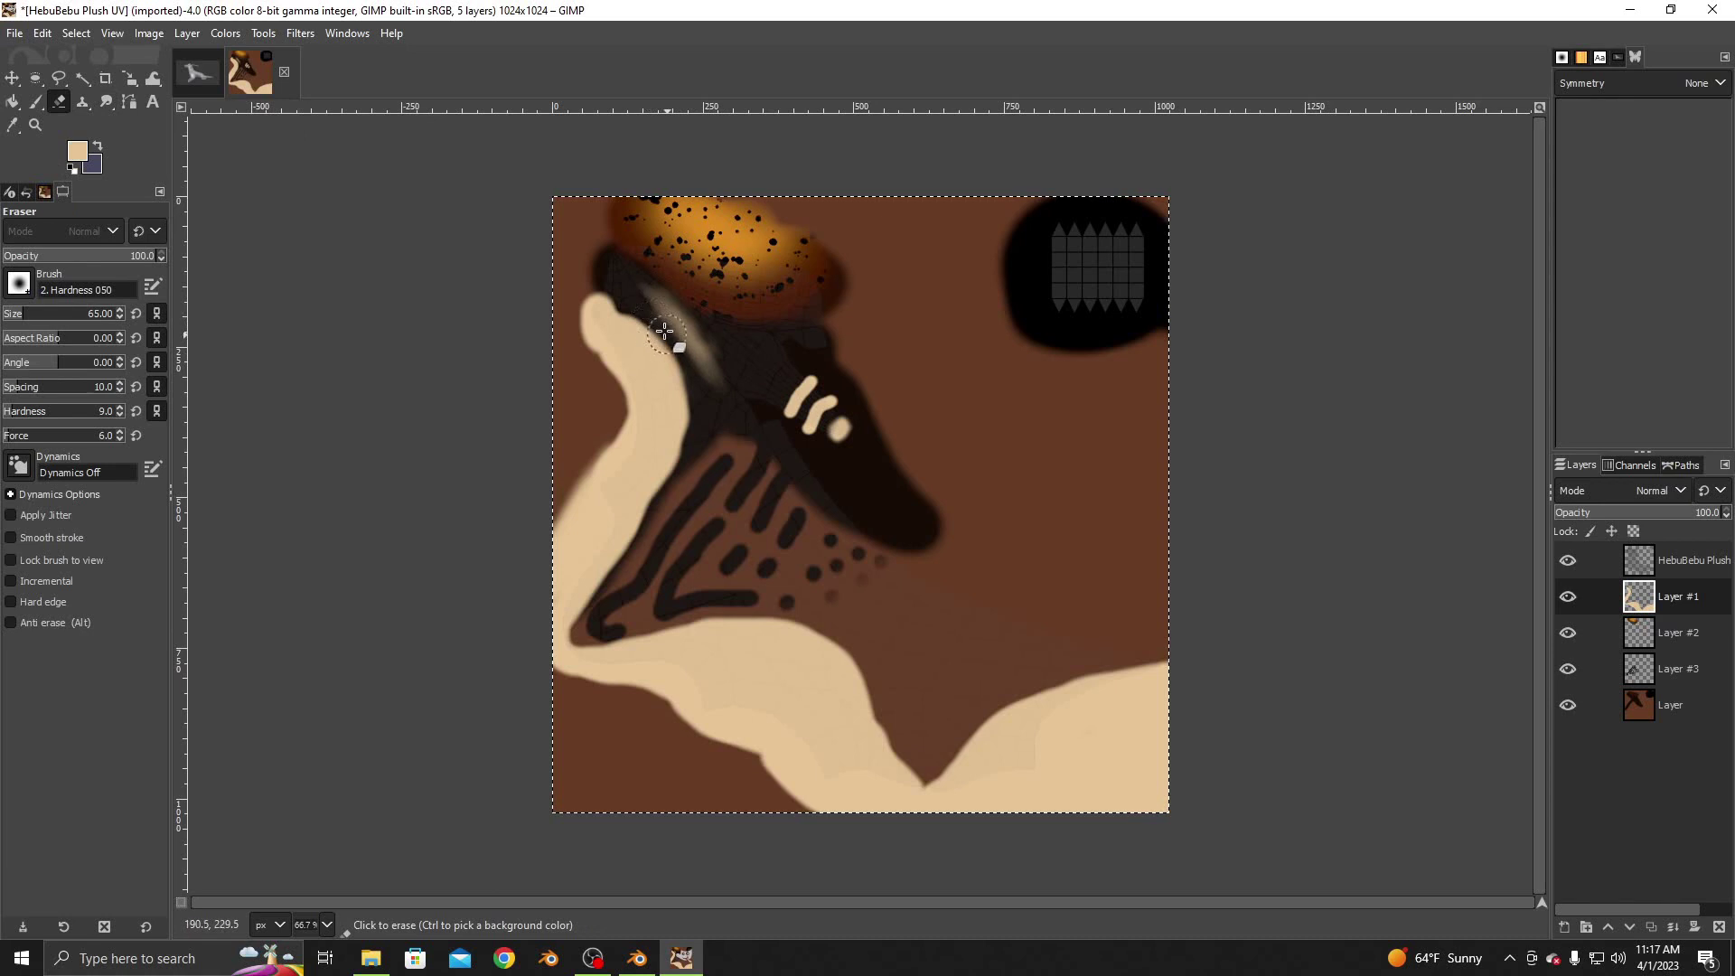
{"action": "mouse_move", "coordinate": [666, 330]}
{"action": "left_mouse_down"}
{"action": "mouse_move", "coordinate": [723, 352]}
{"action": "mouse_move", "coordinate": [656, 293]}
{"action": "left_mouse_up"}
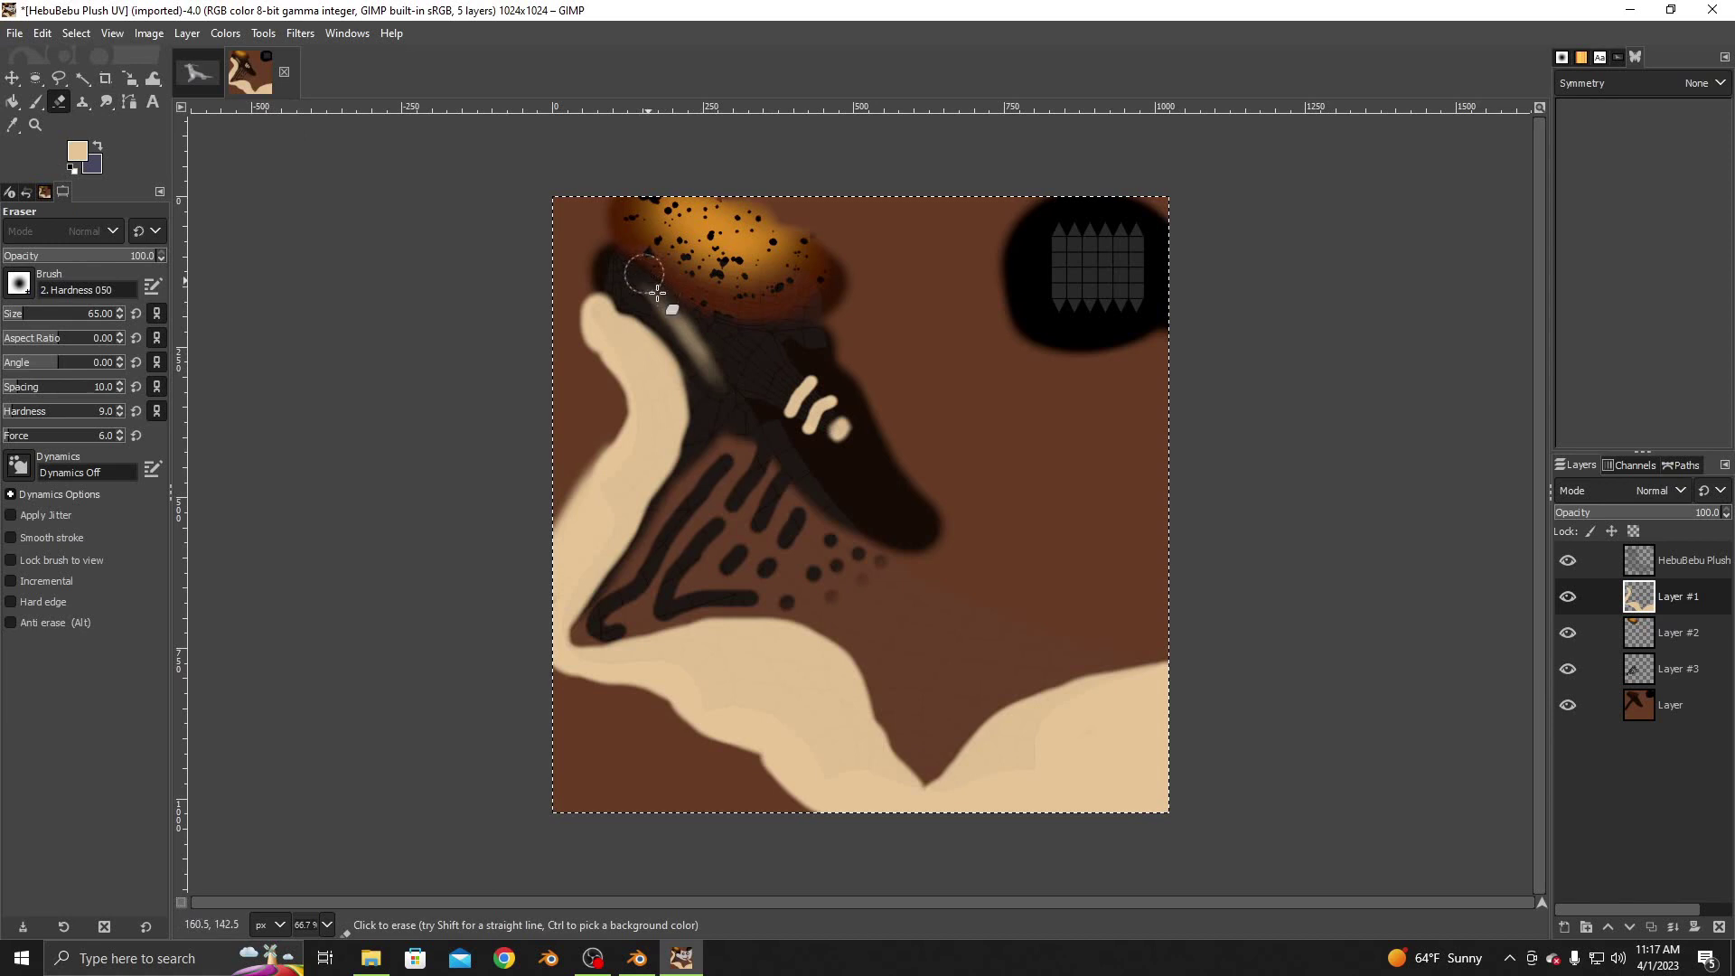
{"action": "left_click", "coordinate": [1566, 560]}
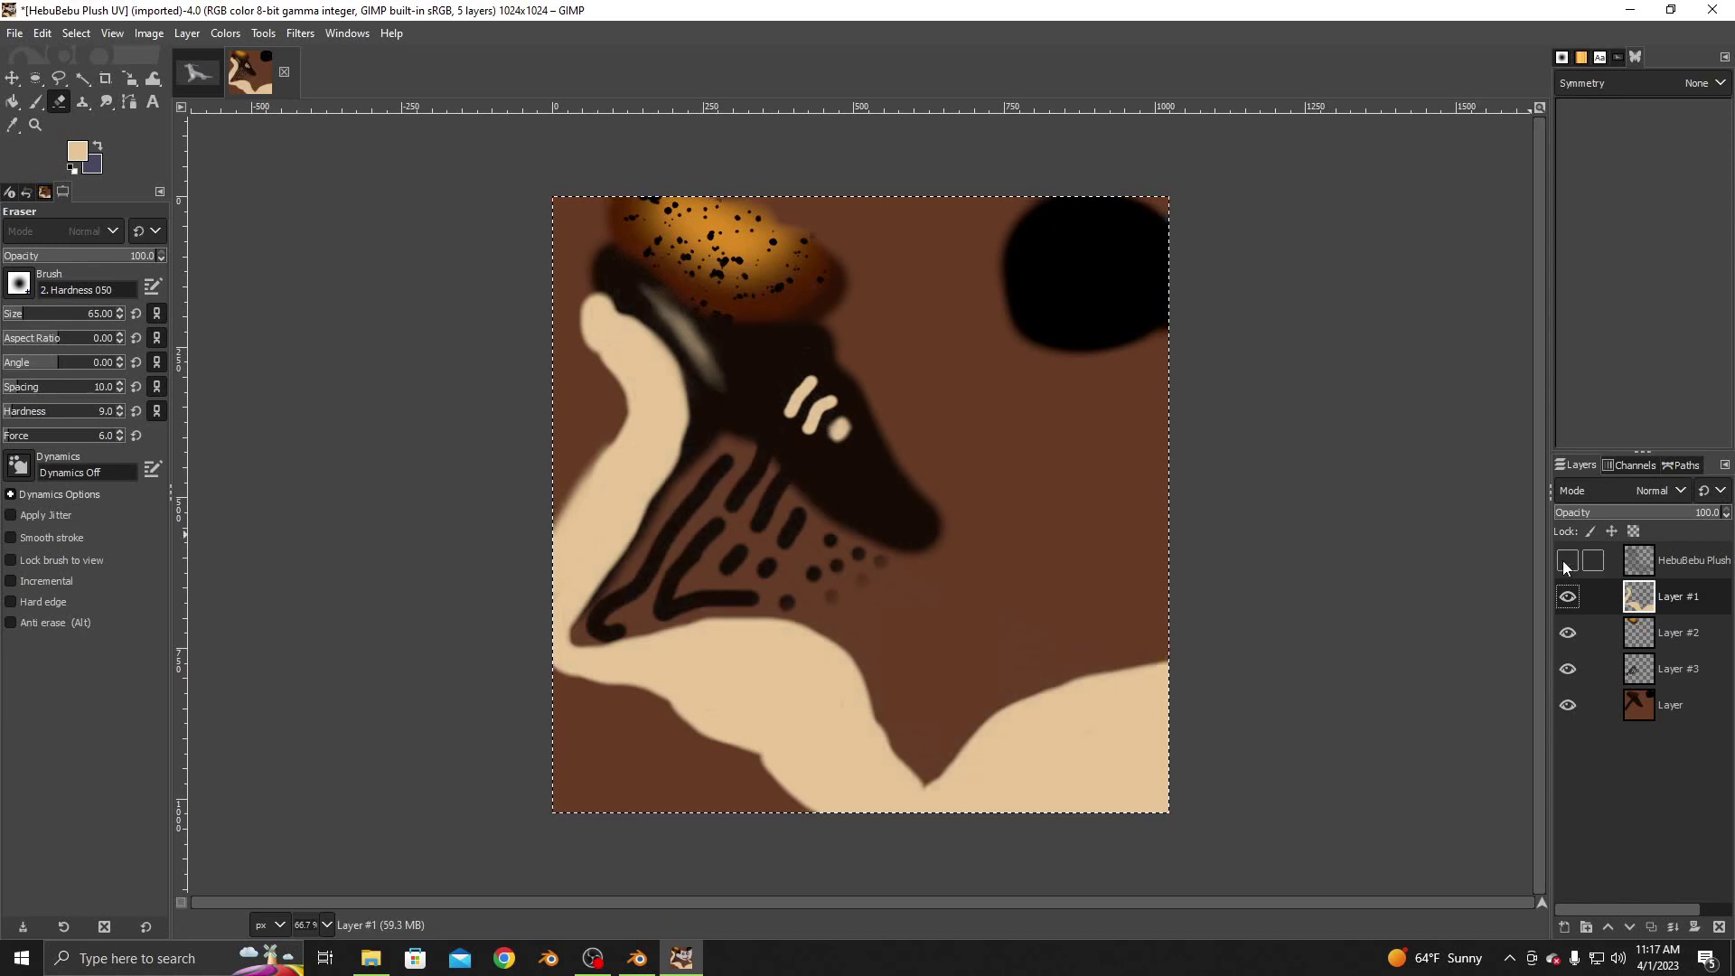
Export the painted texture as HebuBebu Plush Tex.png and return to Blender
{"action": "left_click", "coordinate": [13, 34]}
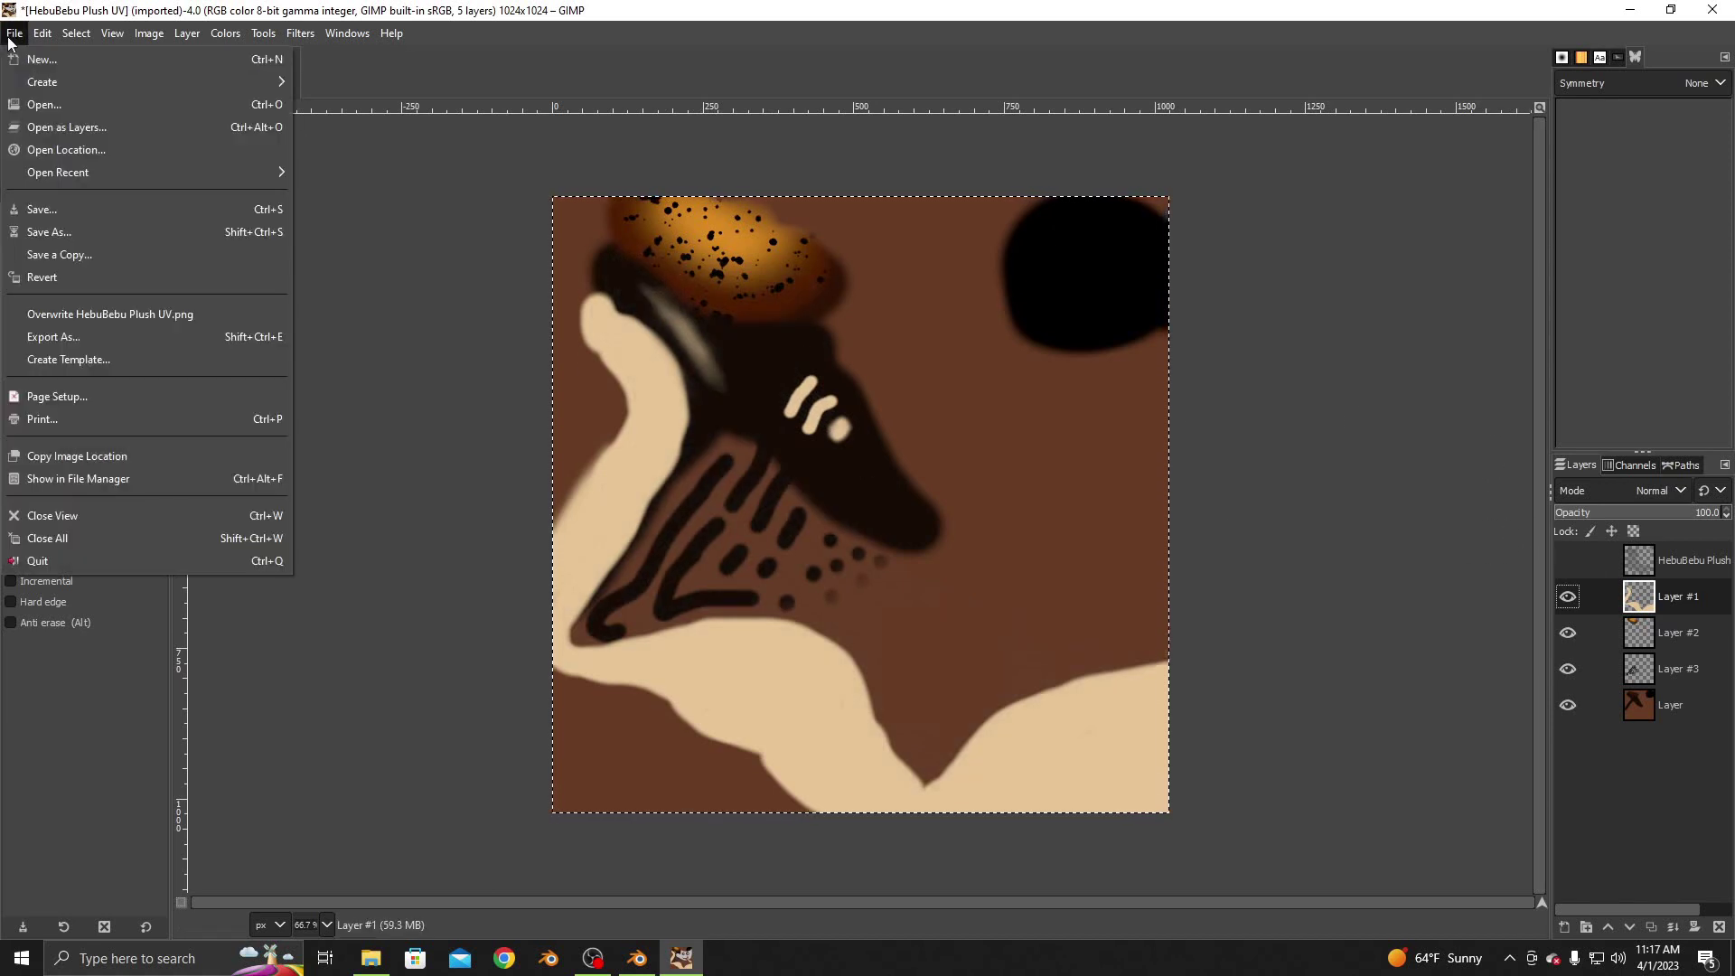
{"action": "left_click", "coordinate": [132, 339]}
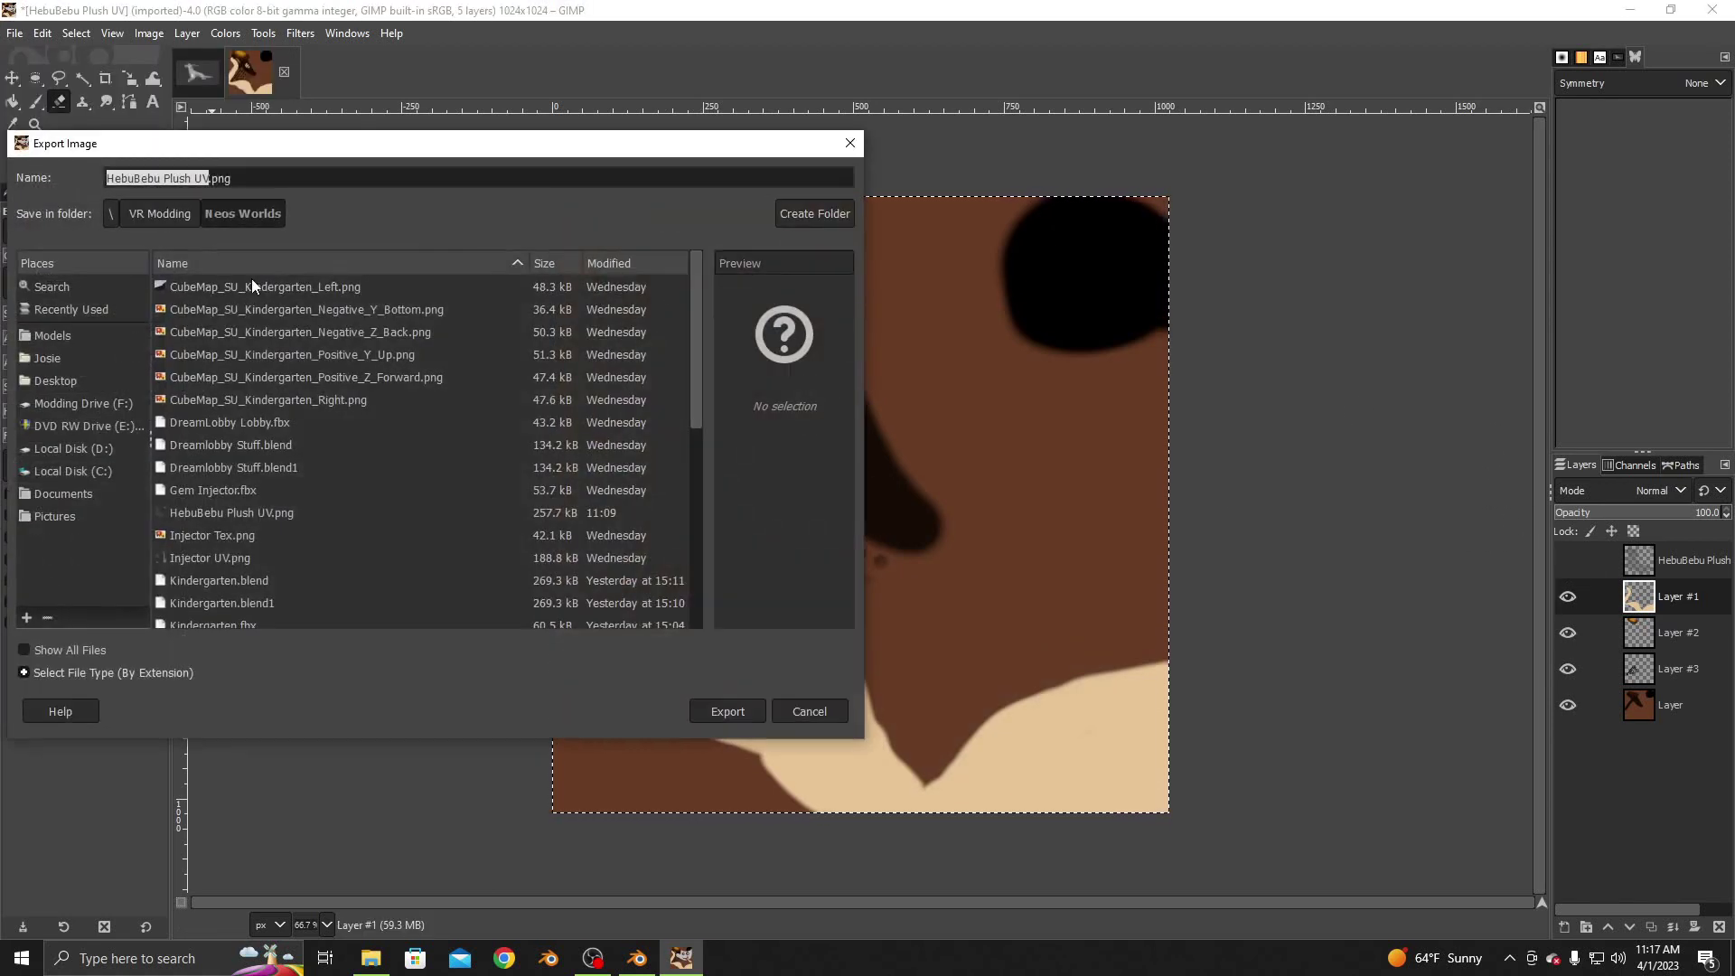
{"action": "left_click", "coordinate": [207, 178]}
{"action": "key", "text": "BackSpace"}
{"action": "key", "text": "BackSpace"}
{"action": "type", "text": "Tex"}
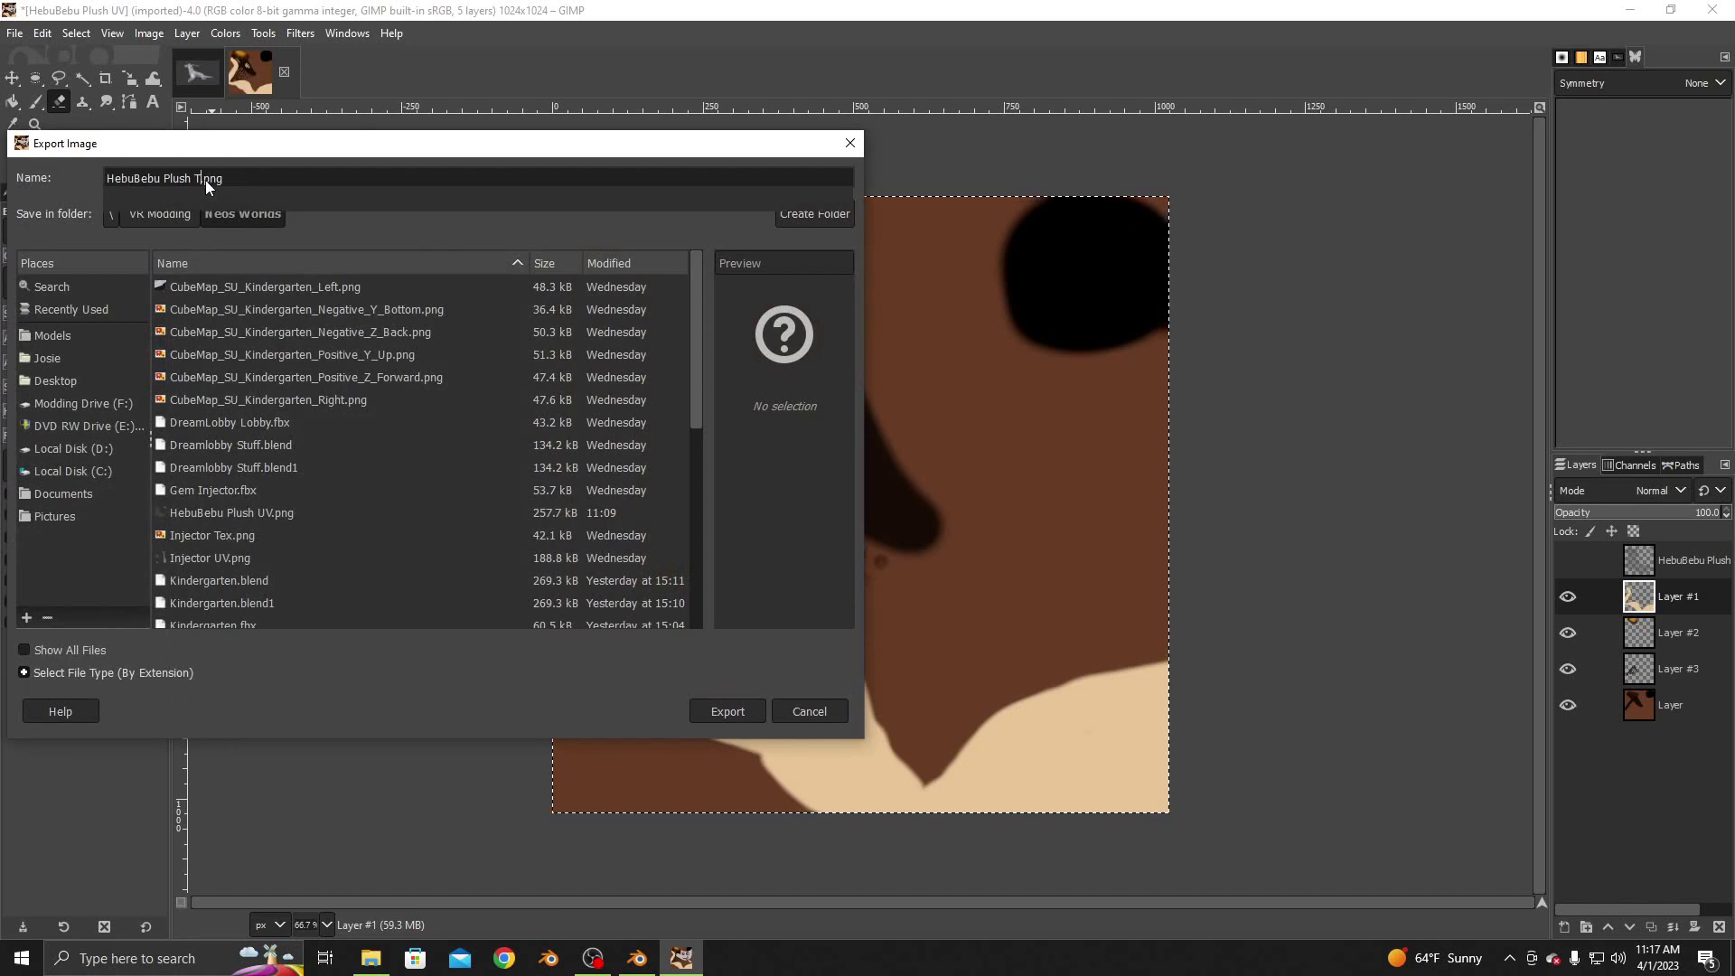
{"action": "left_click", "coordinate": [728, 711]}
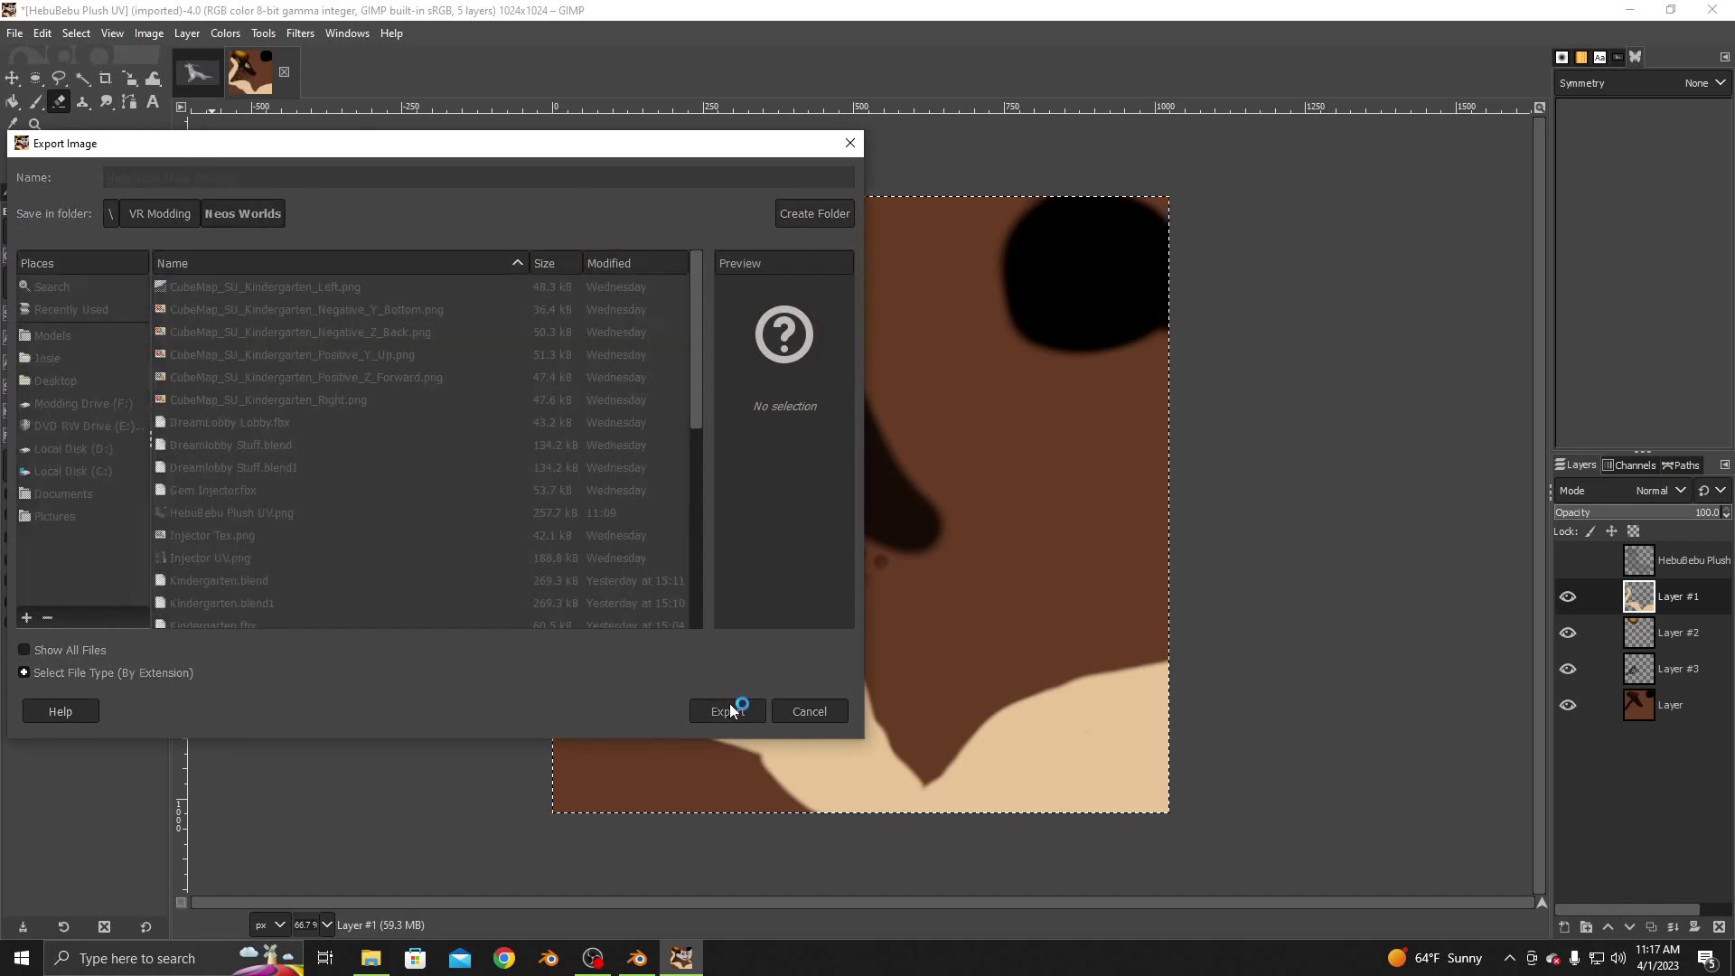
{"action": "key", "text": "alt+Tab"}
{"action": "left_click", "coordinate": [91, 56]}
Put the plush back in Edit Mode and show the Render Result image in the UV editor
{"action": "left_click", "coordinate": [77, 97]}
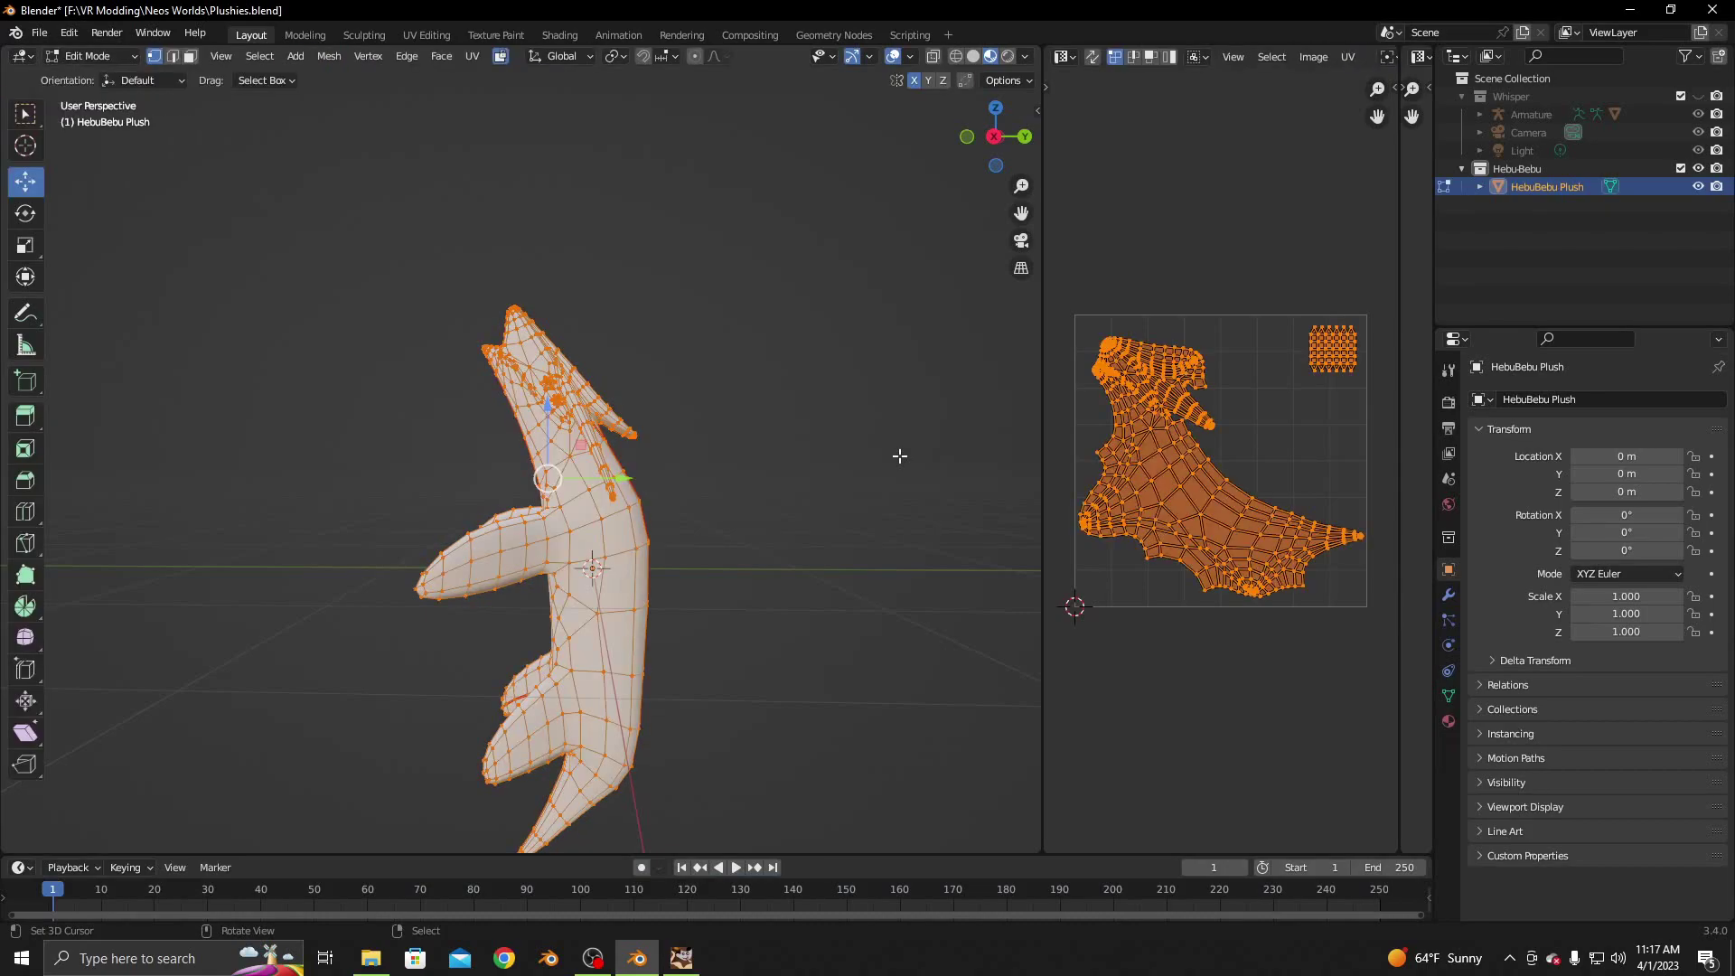
{"action": "left_click", "coordinate": [1307, 59]}
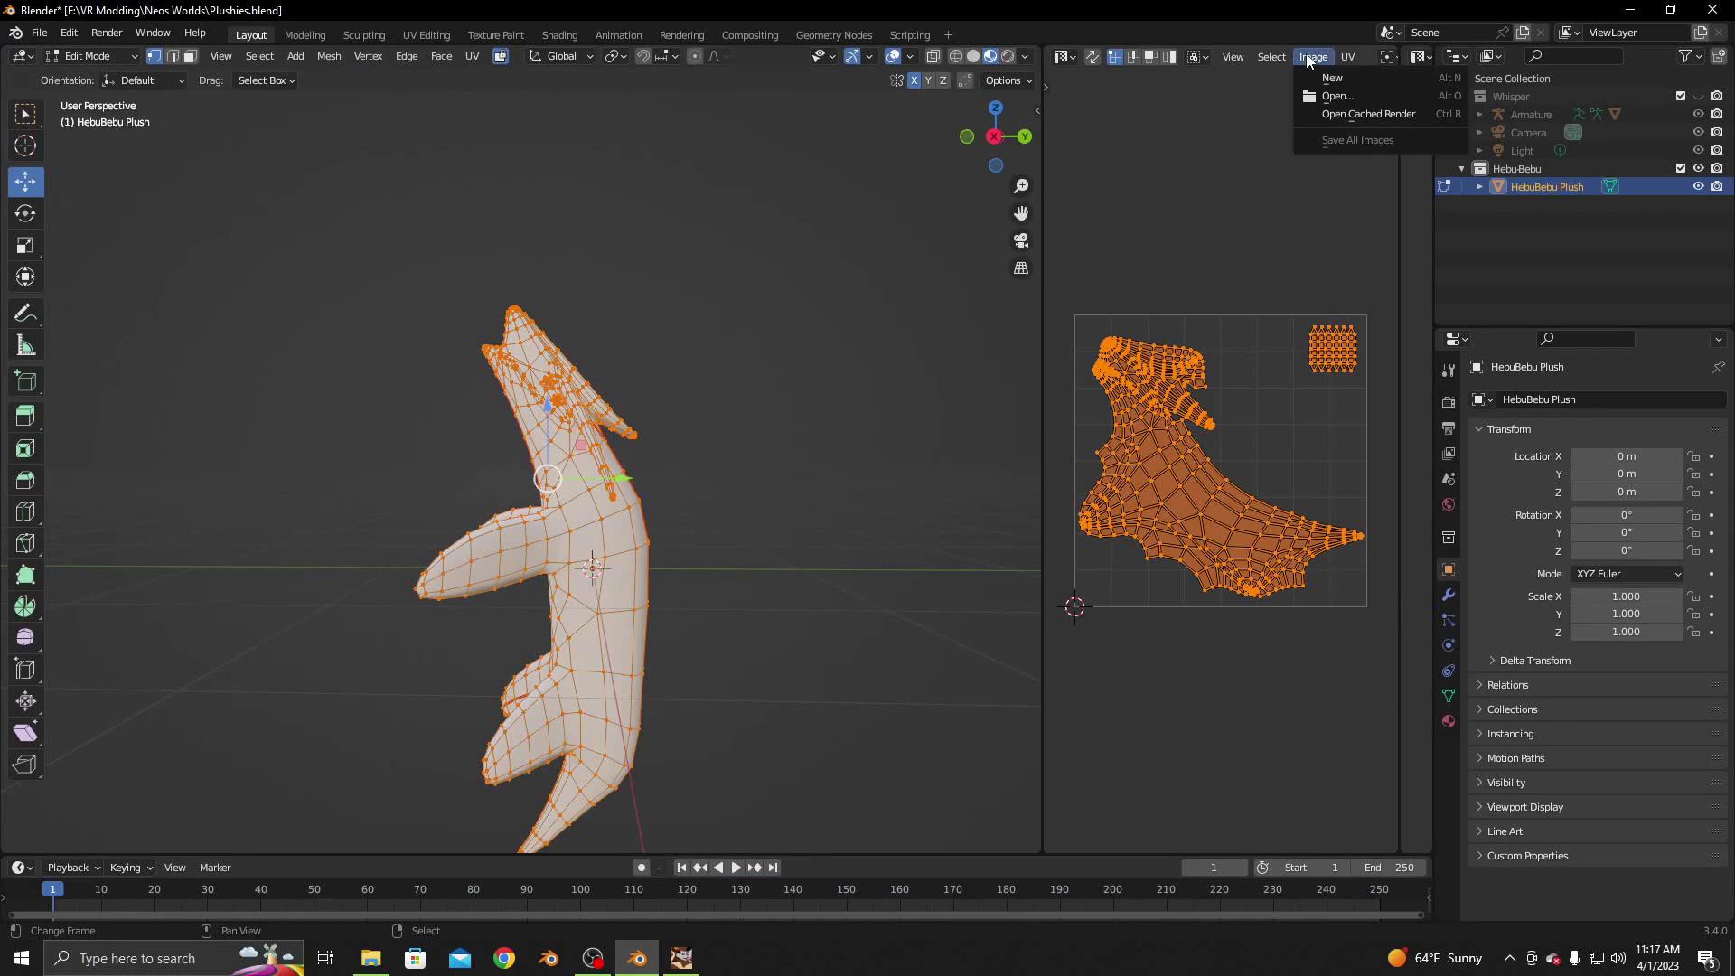
{"action": "left_click", "coordinate": [1332, 108]}
{"action": "key", "text": "Tab"}
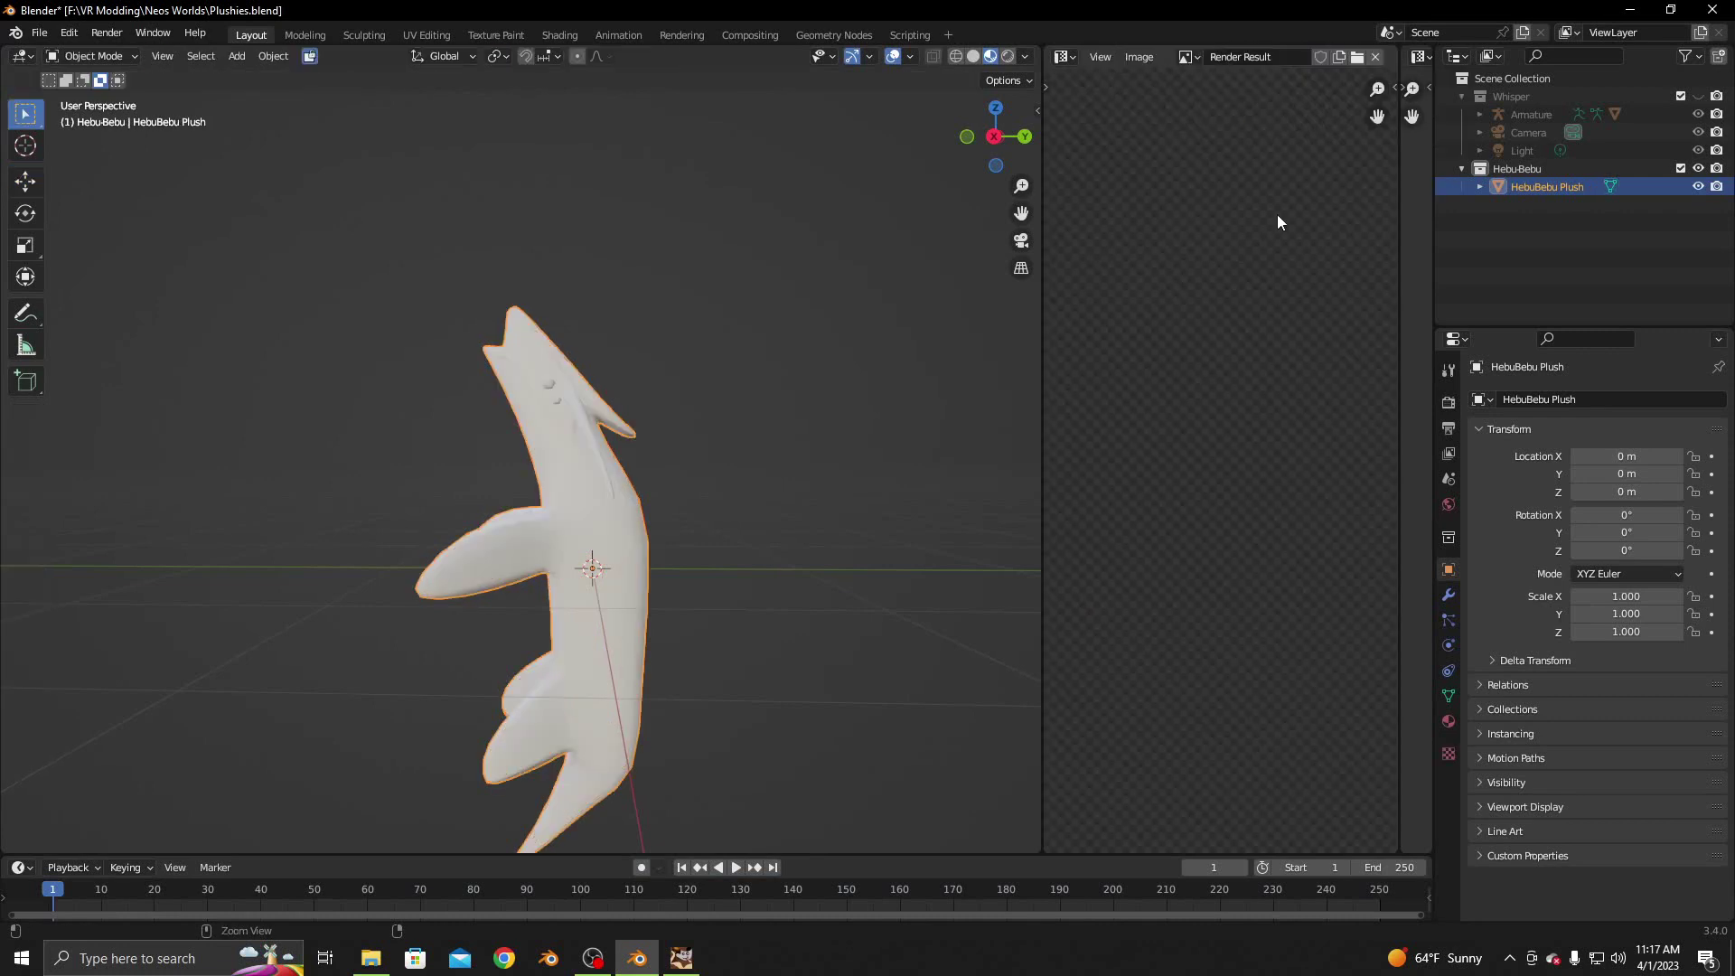
{"action": "left_click", "coordinate": [108, 56]}
{"action": "left_click", "coordinate": [109, 95]}
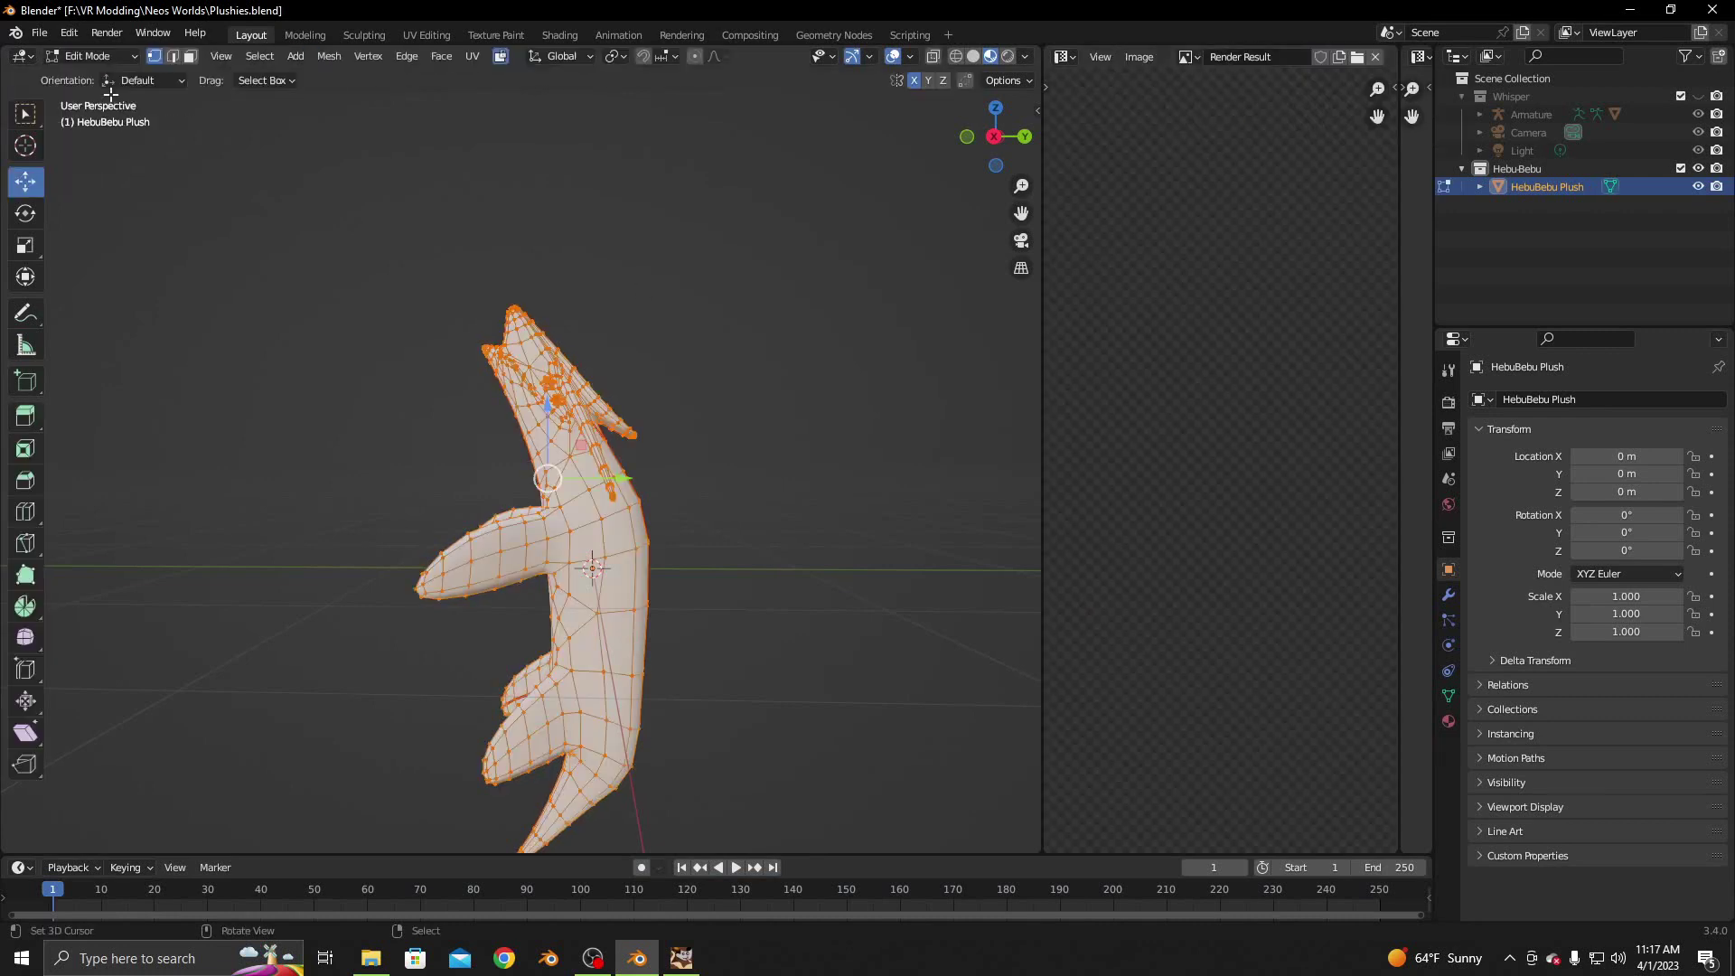
{"action": "left_click", "coordinate": [1189, 56]}
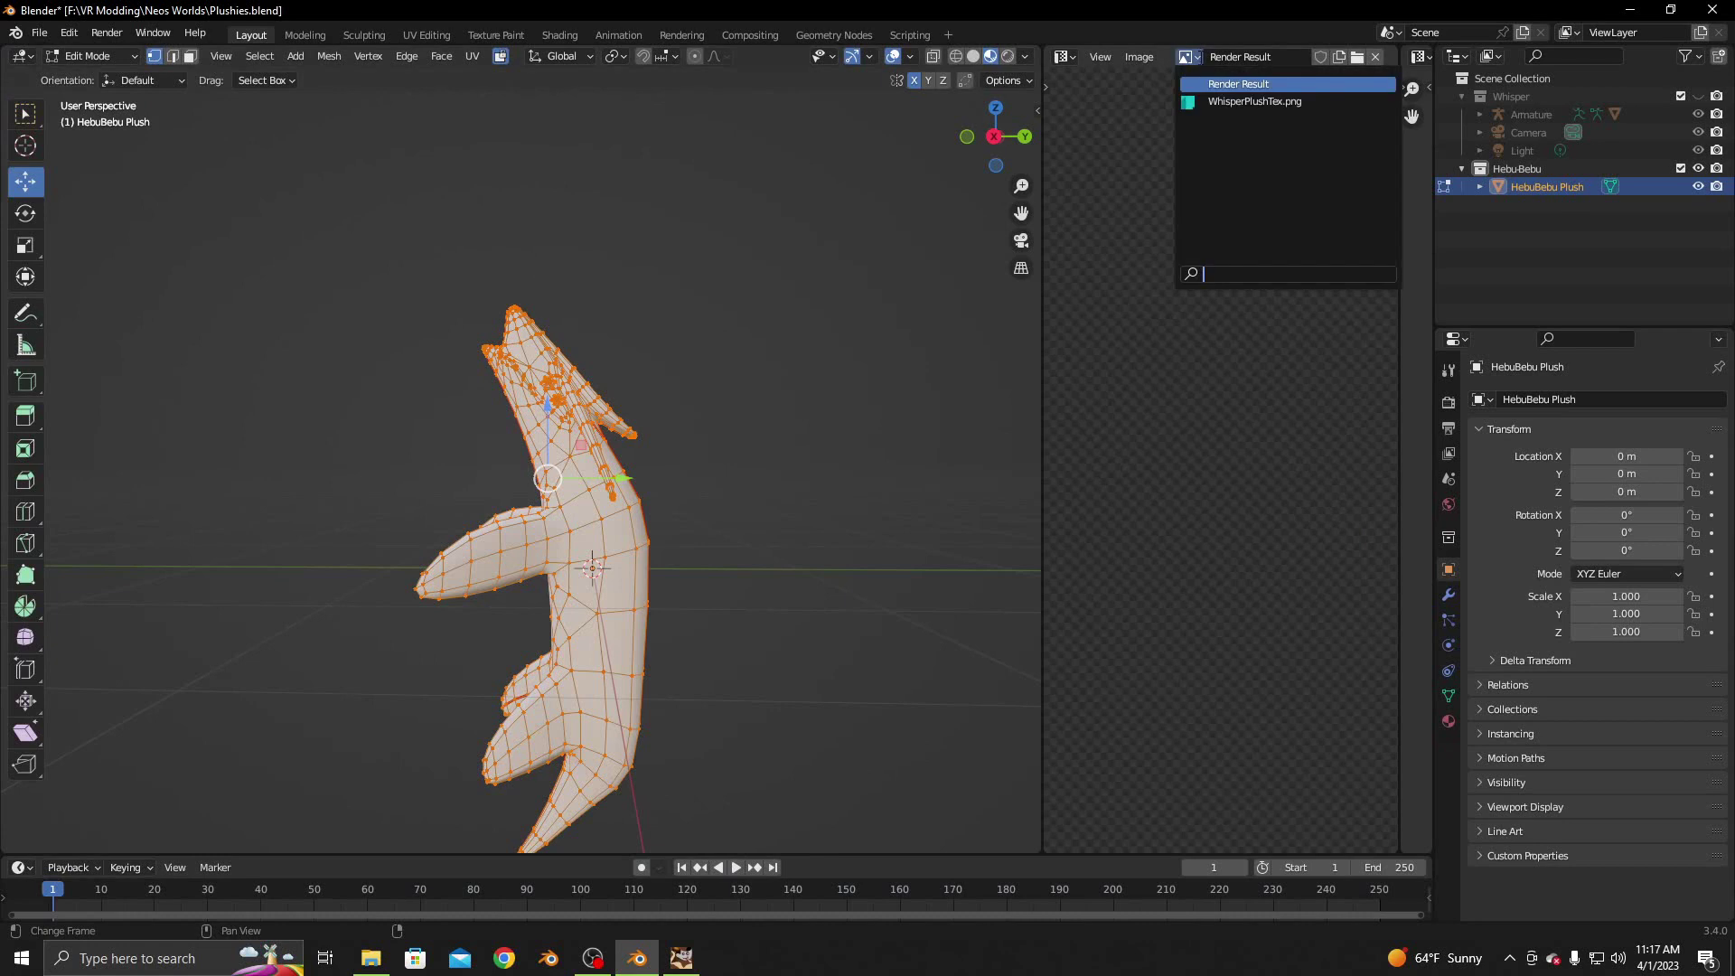
{"action": "left_click", "coordinate": [1215, 84]}
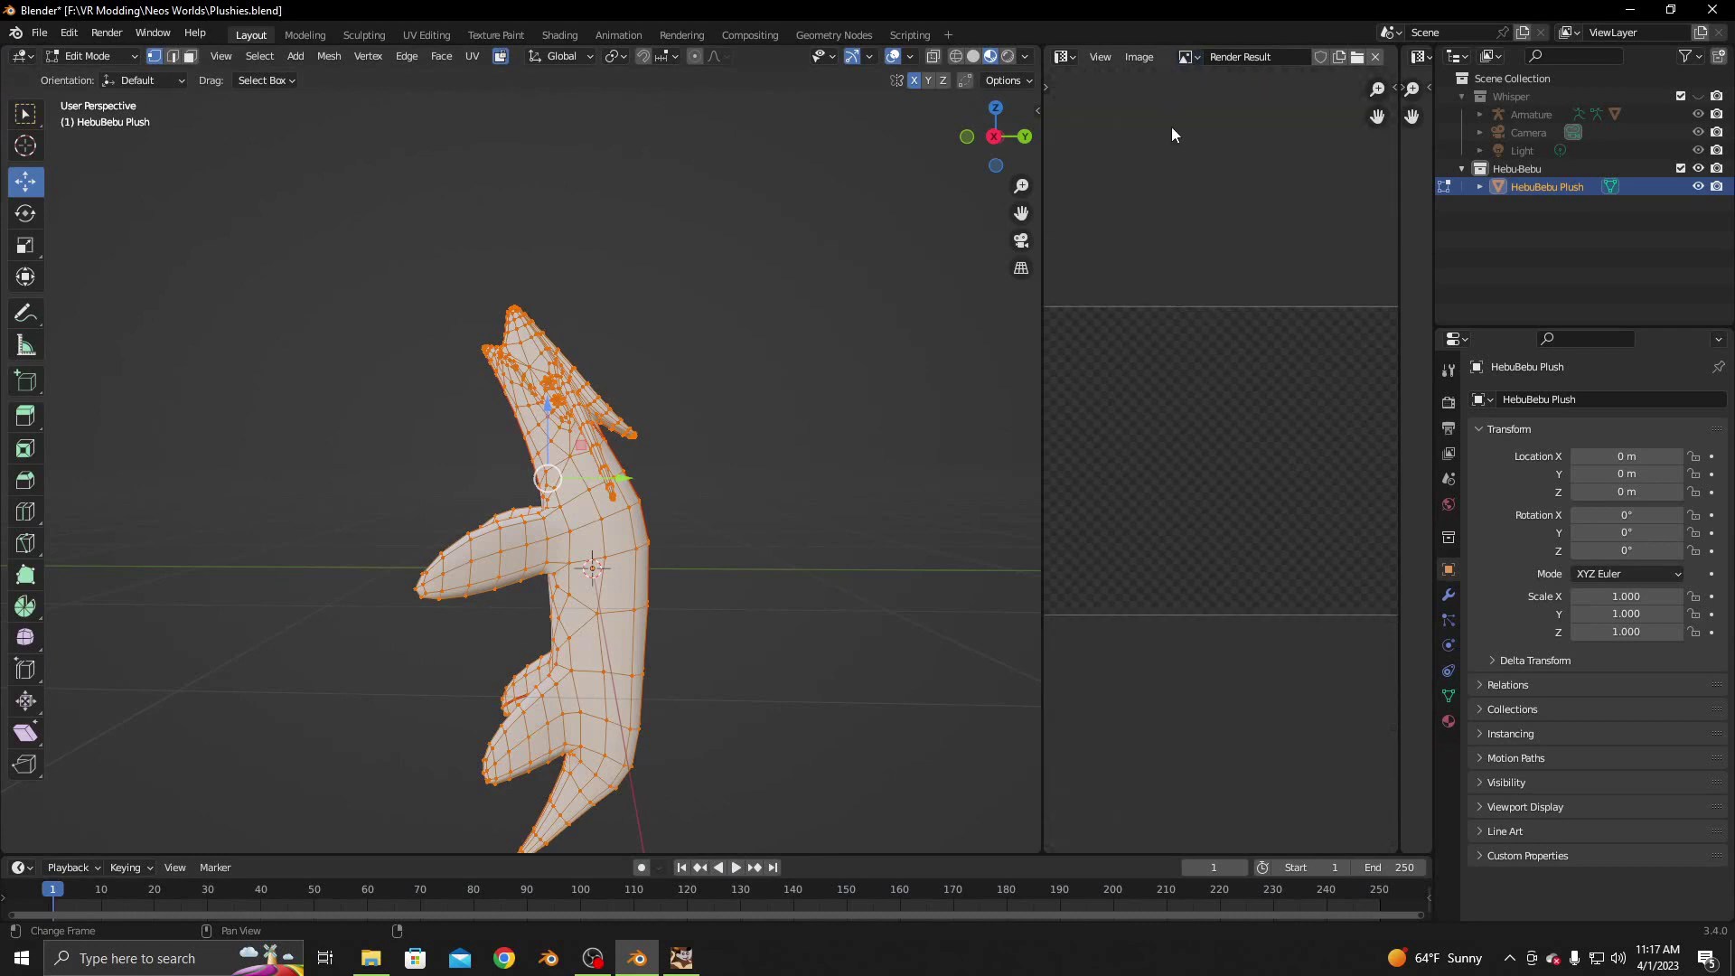
Load HebuBebu Plush Tex.png from disk into the UV editor behind the UV layout
{"action": "left_click", "coordinate": [1140, 58]}
{"action": "left_click", "coordinate": [1140, 269]}
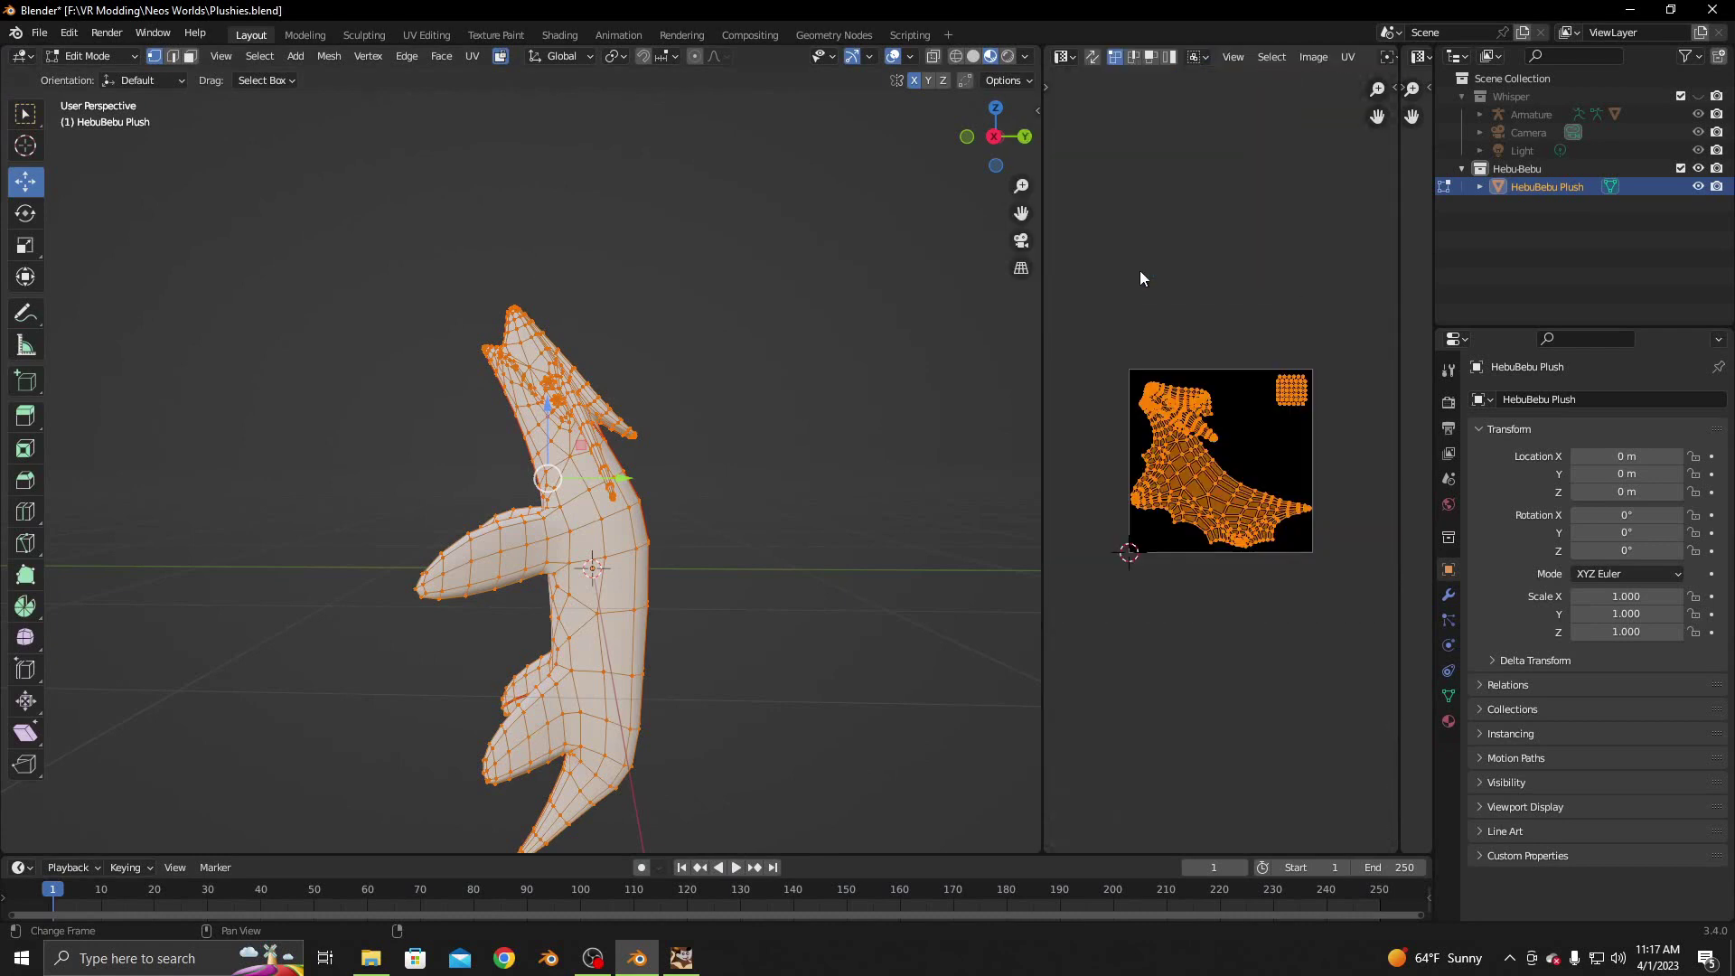
{"action": "left_click", "coordinate": [1307, 58]}
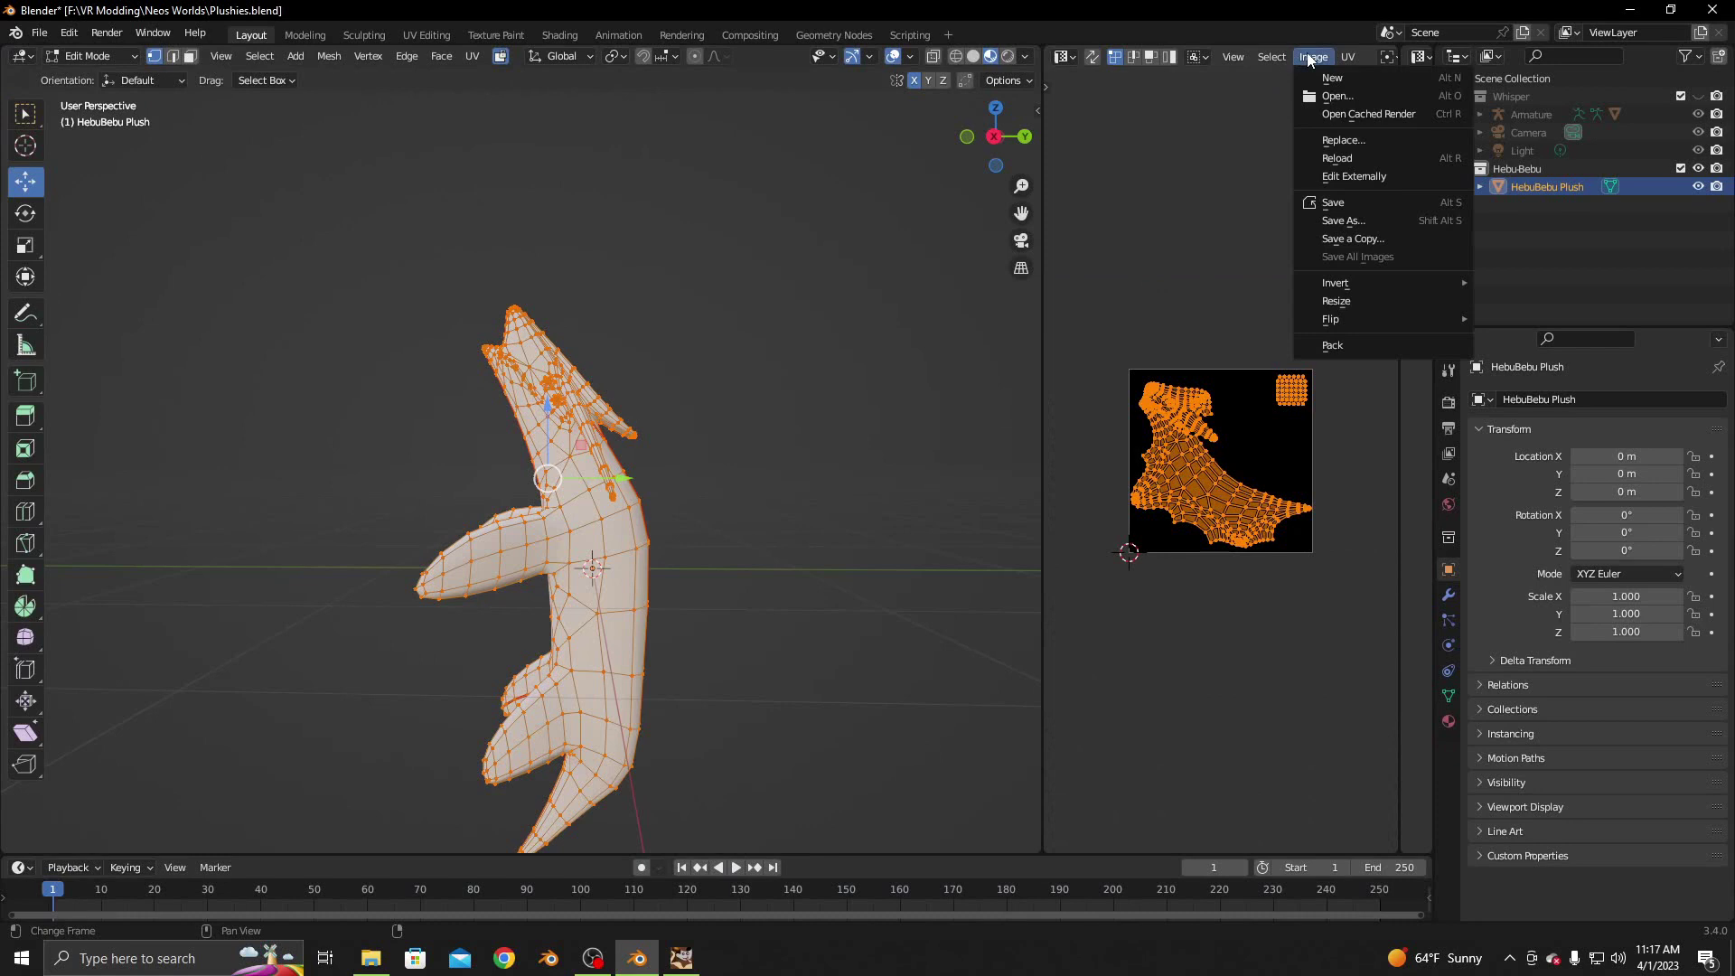
{"action": "left_click", "coordinate": [1335, 95]}
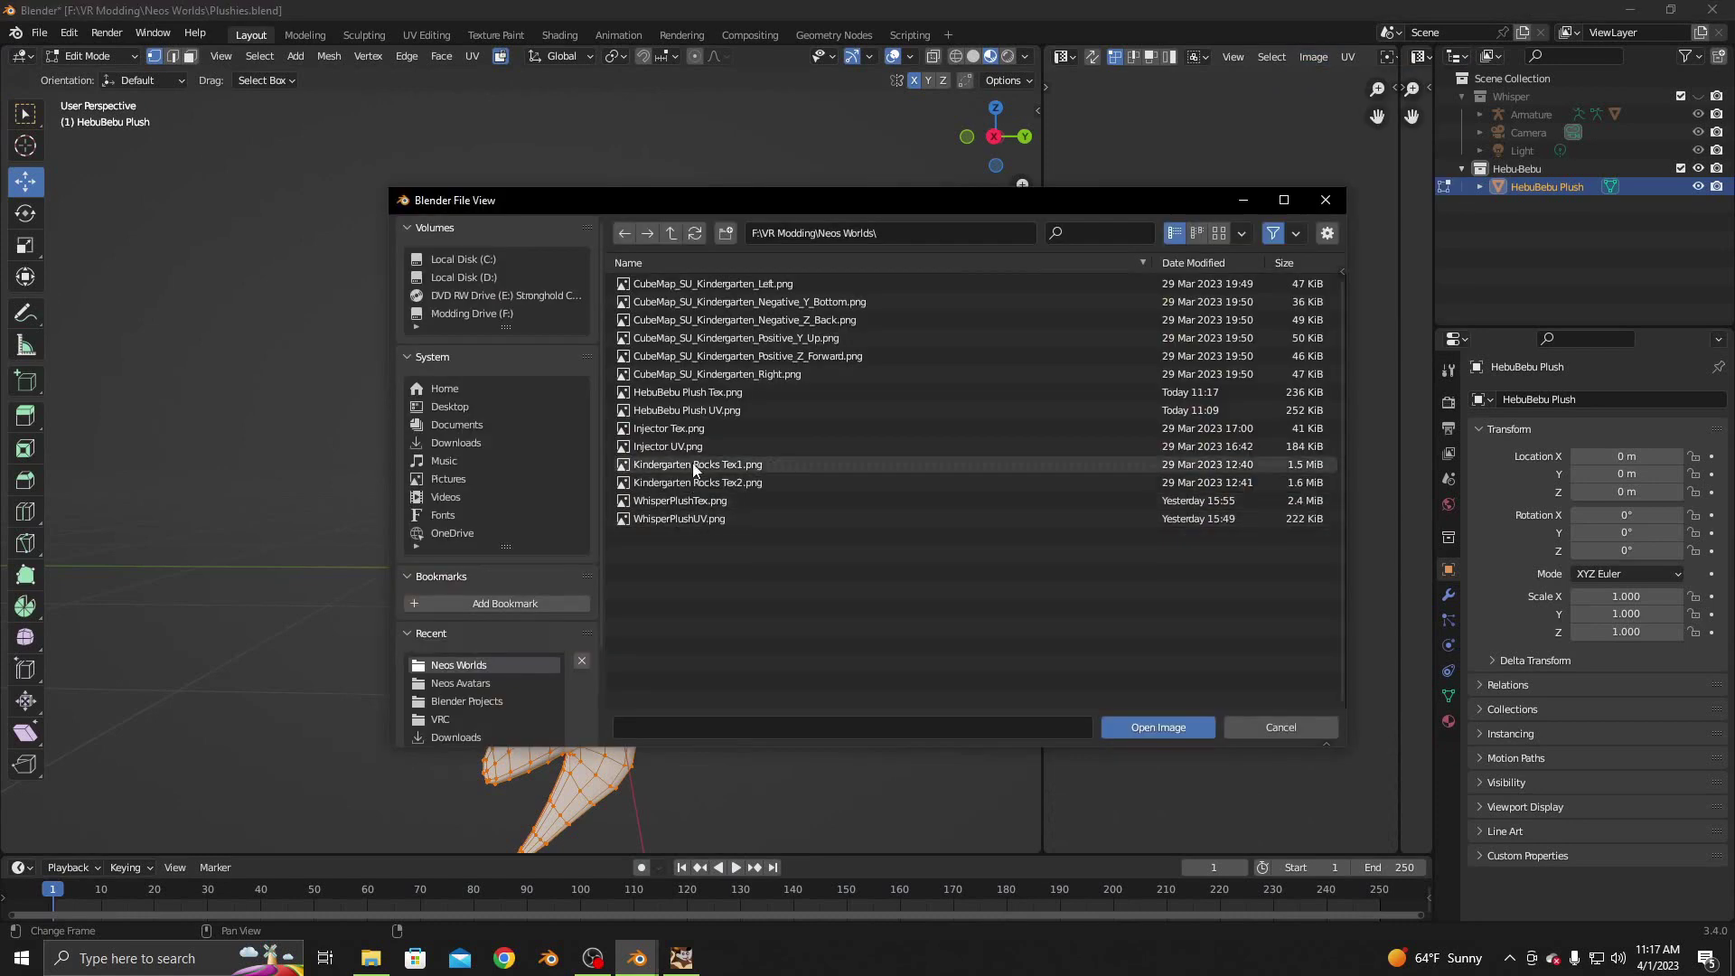
{"action": "double_click", "coordinate": [702, 393]}
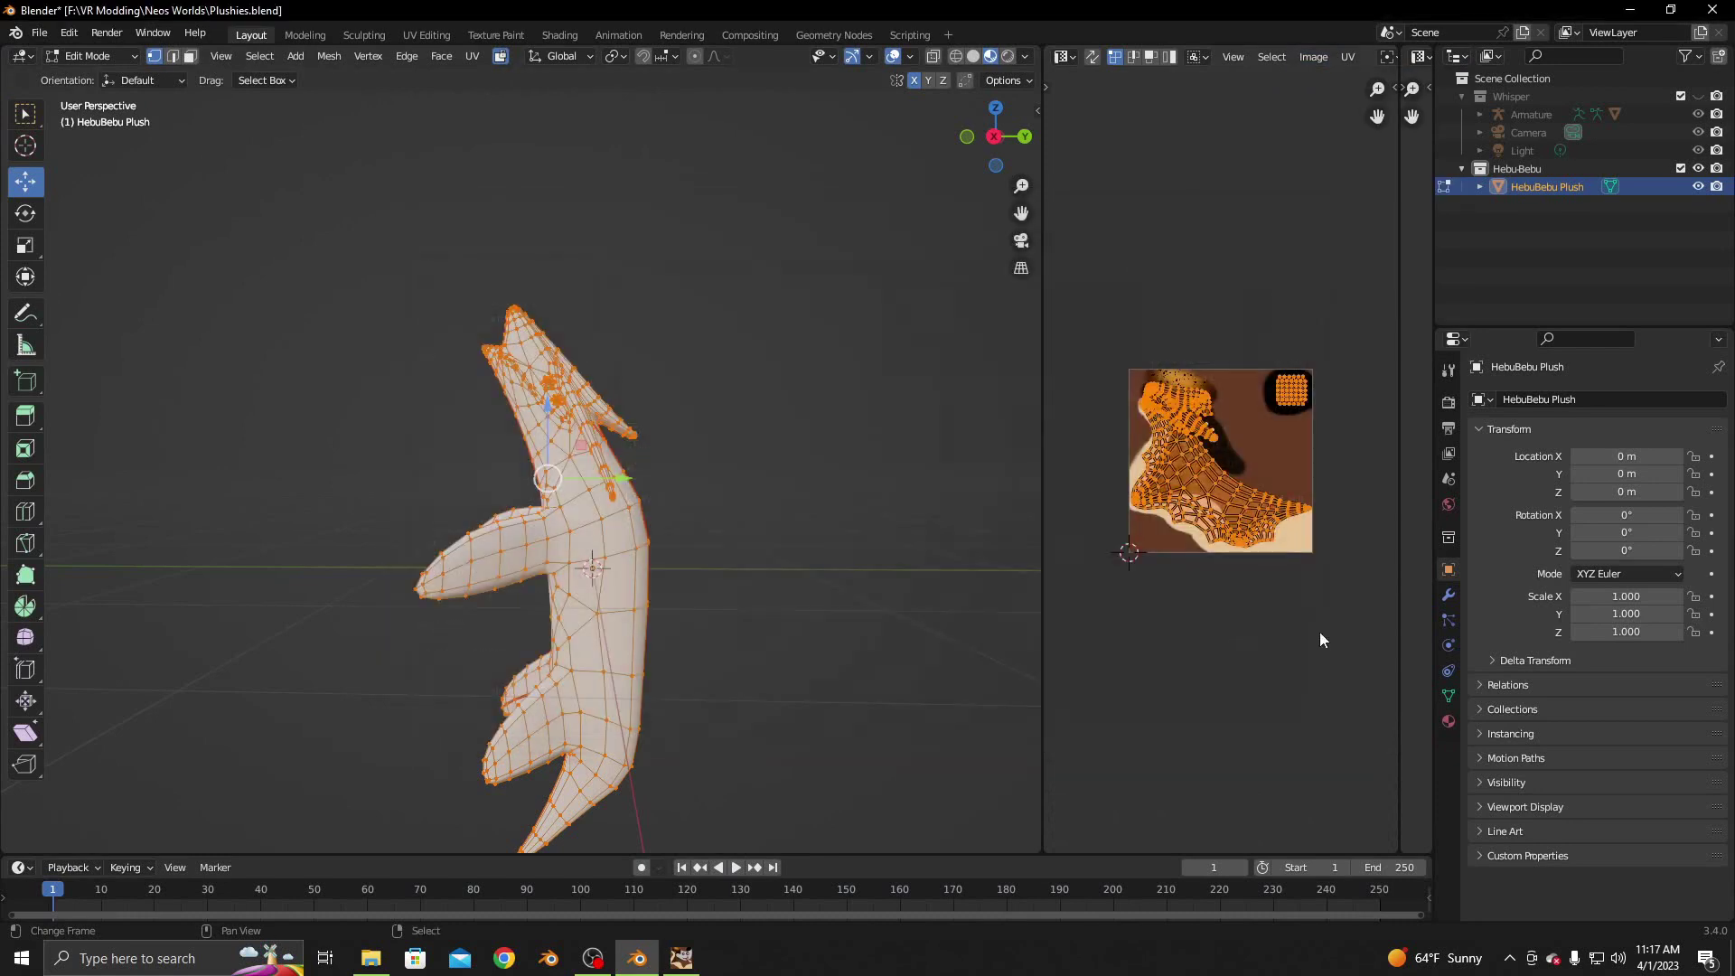
In Object Mode, create a new material for the plush named HebuBebu
{"action": "left_click", "coordinate": [83, 58]}
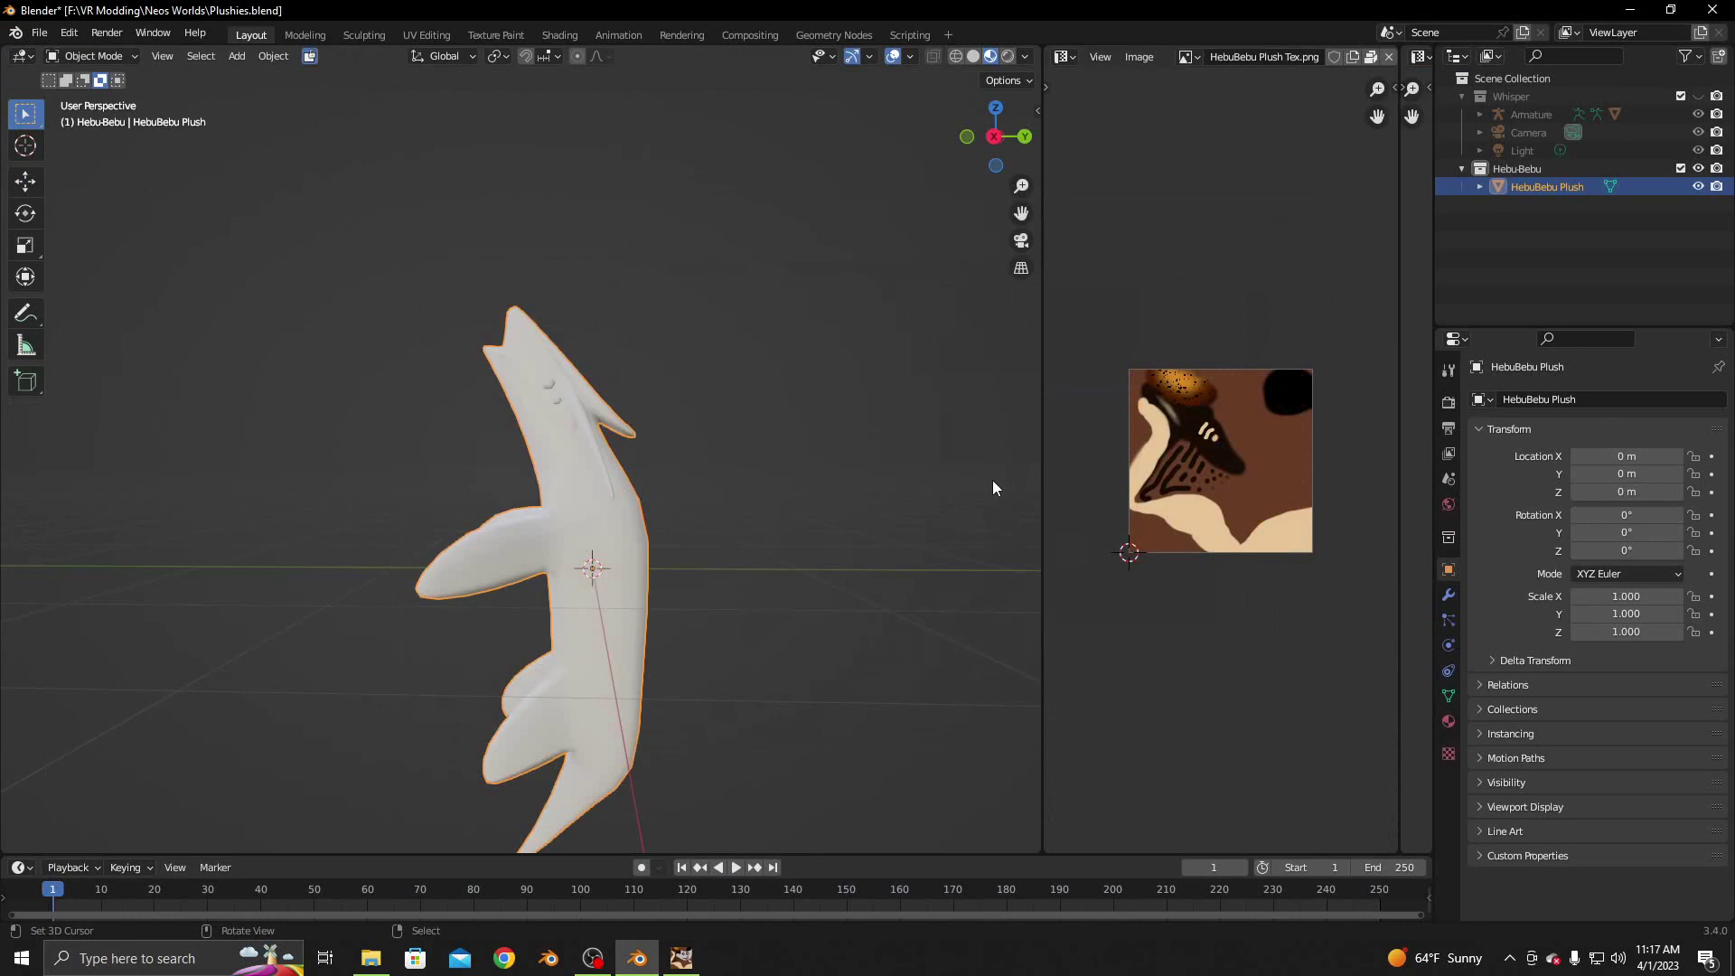
{"action": "left_click", "coordinate": [1449, 719]}
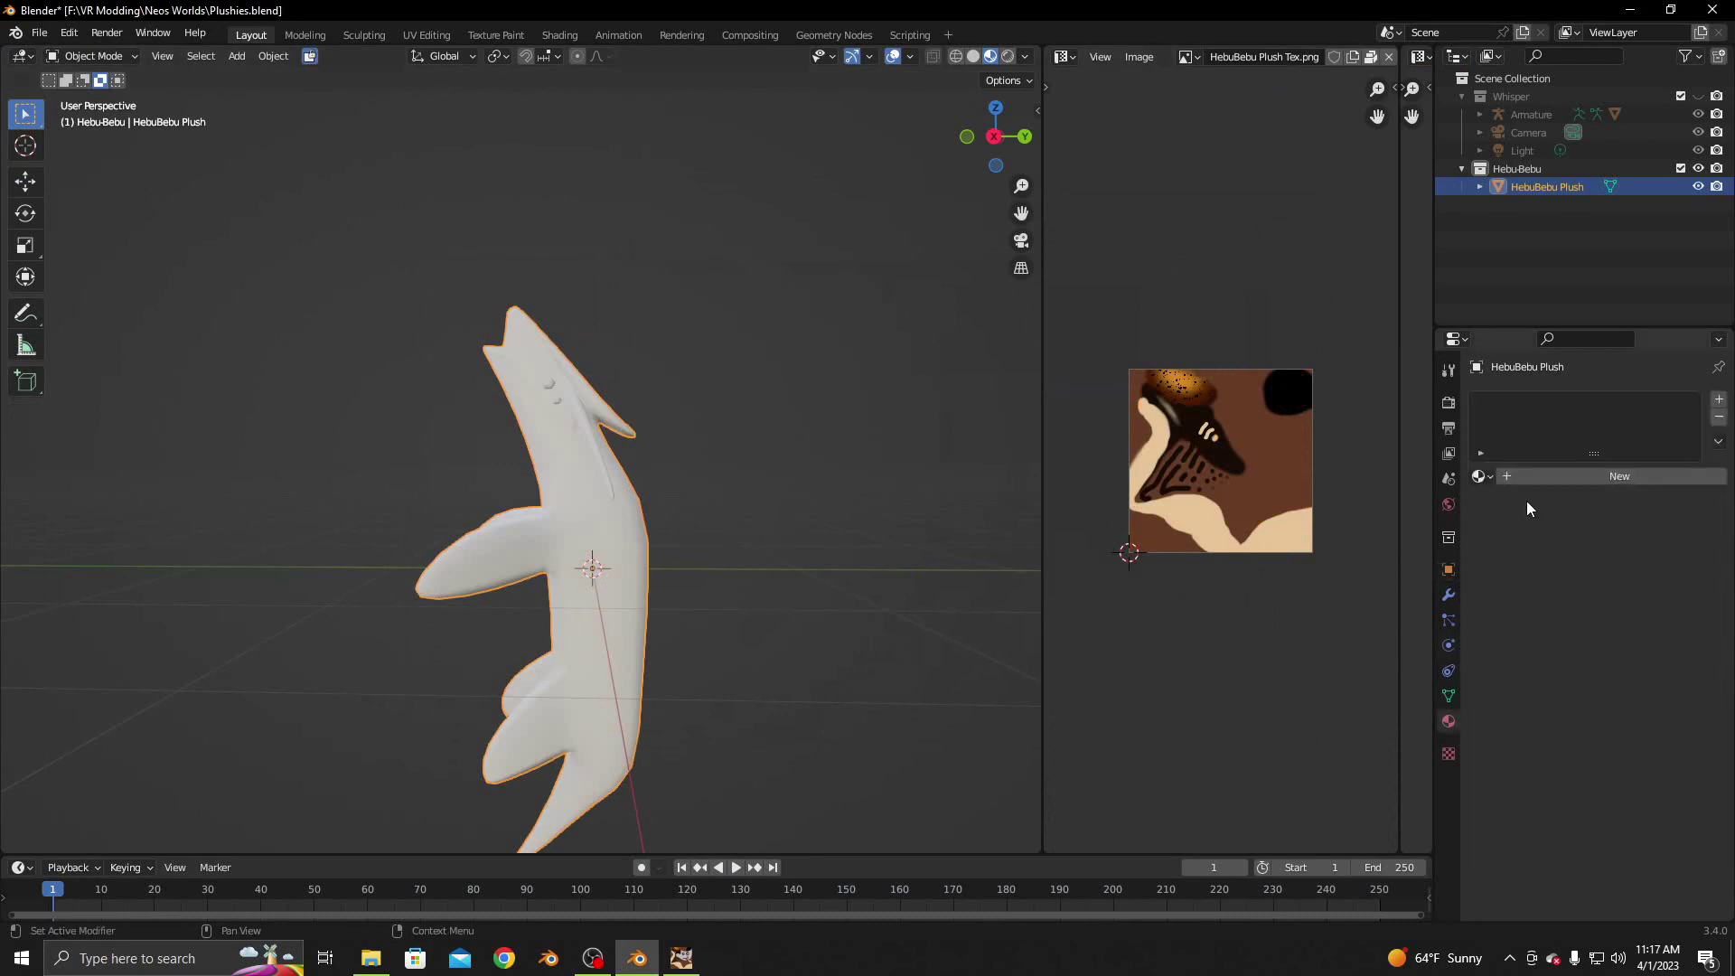
{"action": "left_click", "coordinate": [1525, 471]}
{"action": "double_click", "coordinate": [1534, 484]}
{"action": "type", "text": "HebuBebu"}
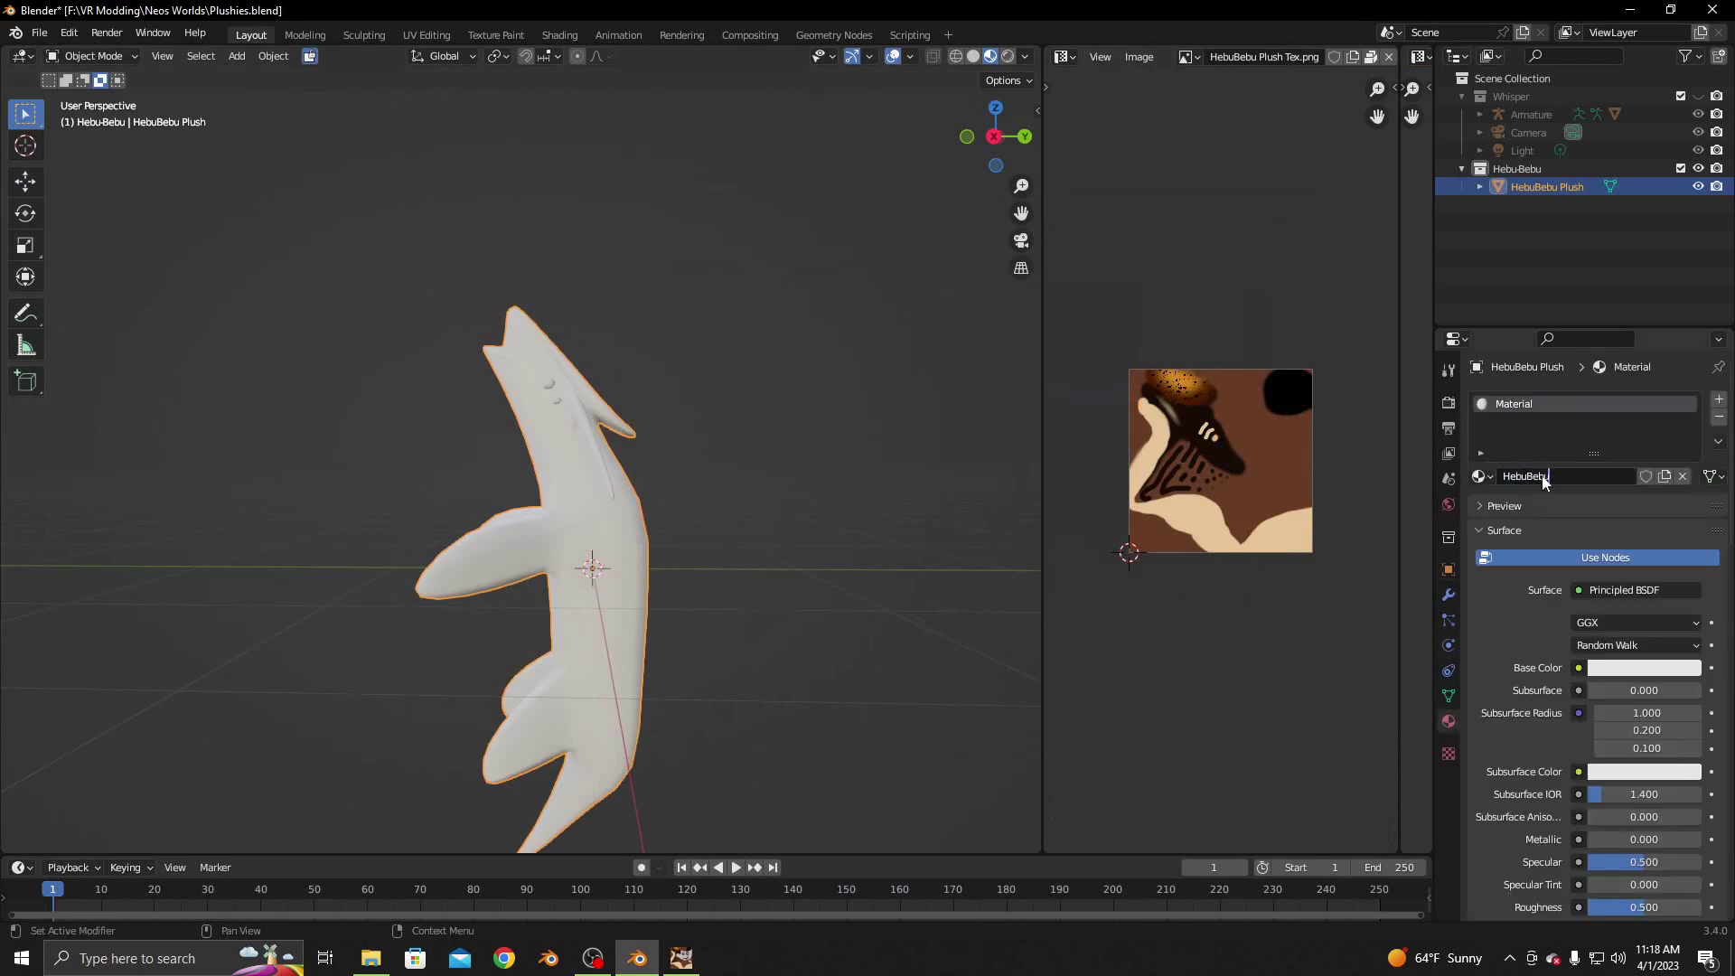
{"action": "key", "text": "Return"}
Drive Base Color with an image texture using HebuBebu Plush Tex.png, and orbit to check it
{"action": "left_click", "coordinate": [1578, 668]}
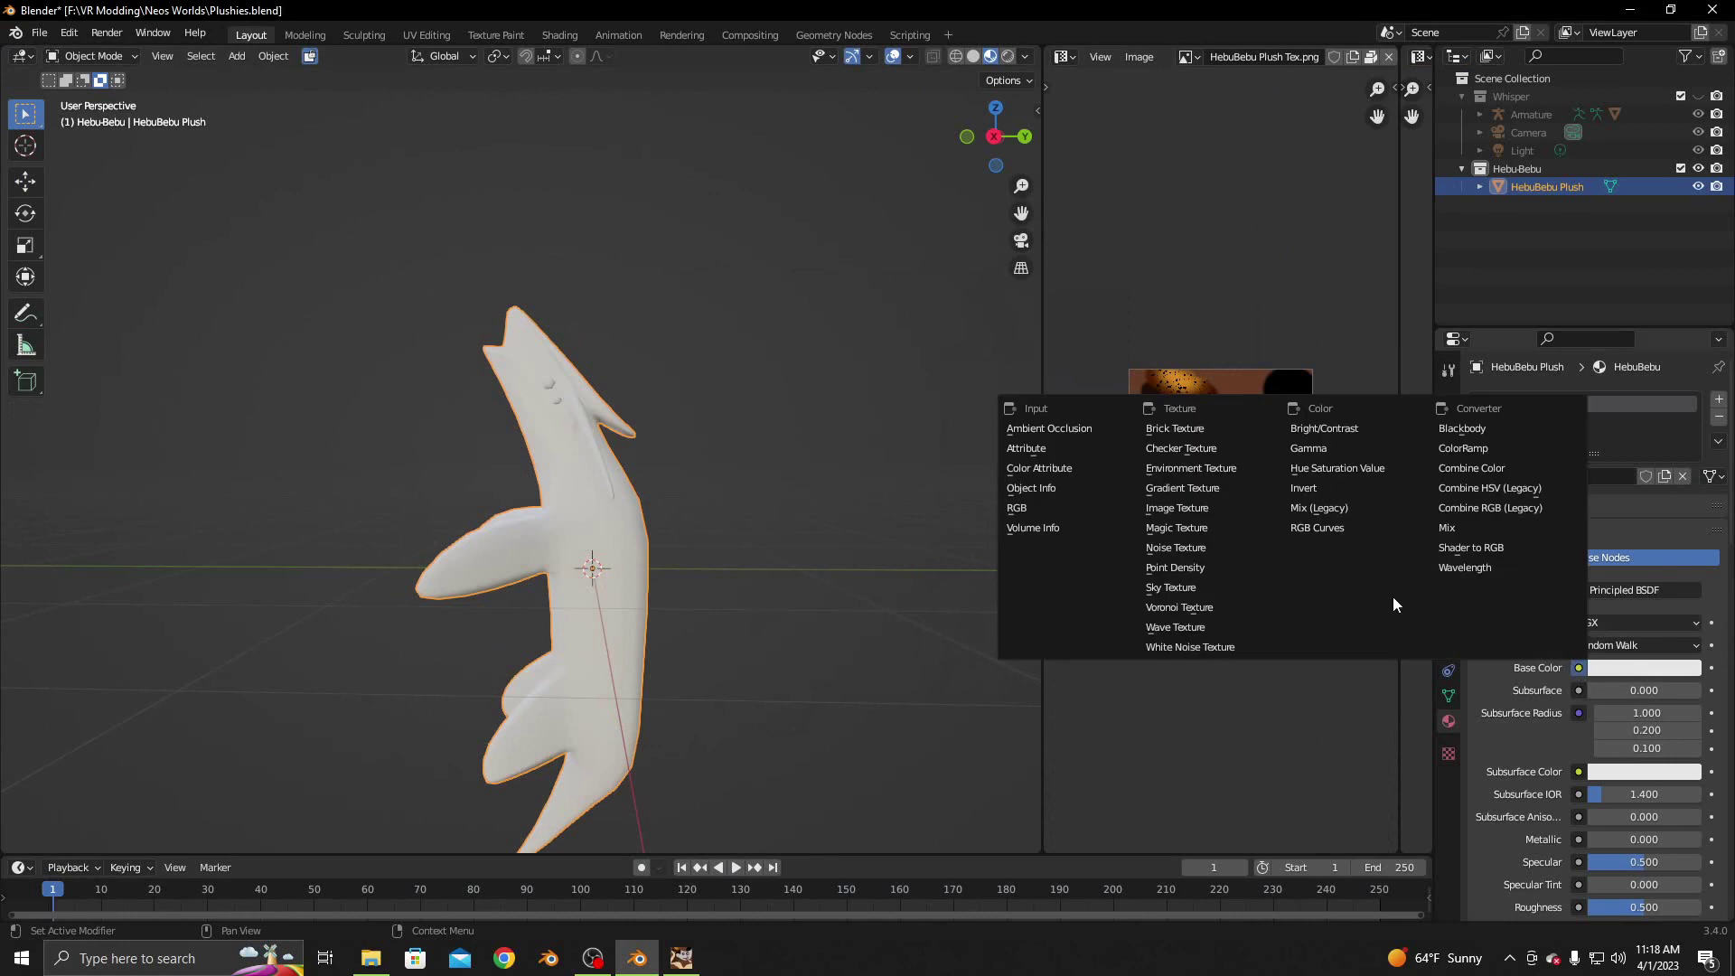
{"action": "left_click", "coordinate": [1219, 505]}
{"action": "left_click", "coordinate": [1487, 691]}
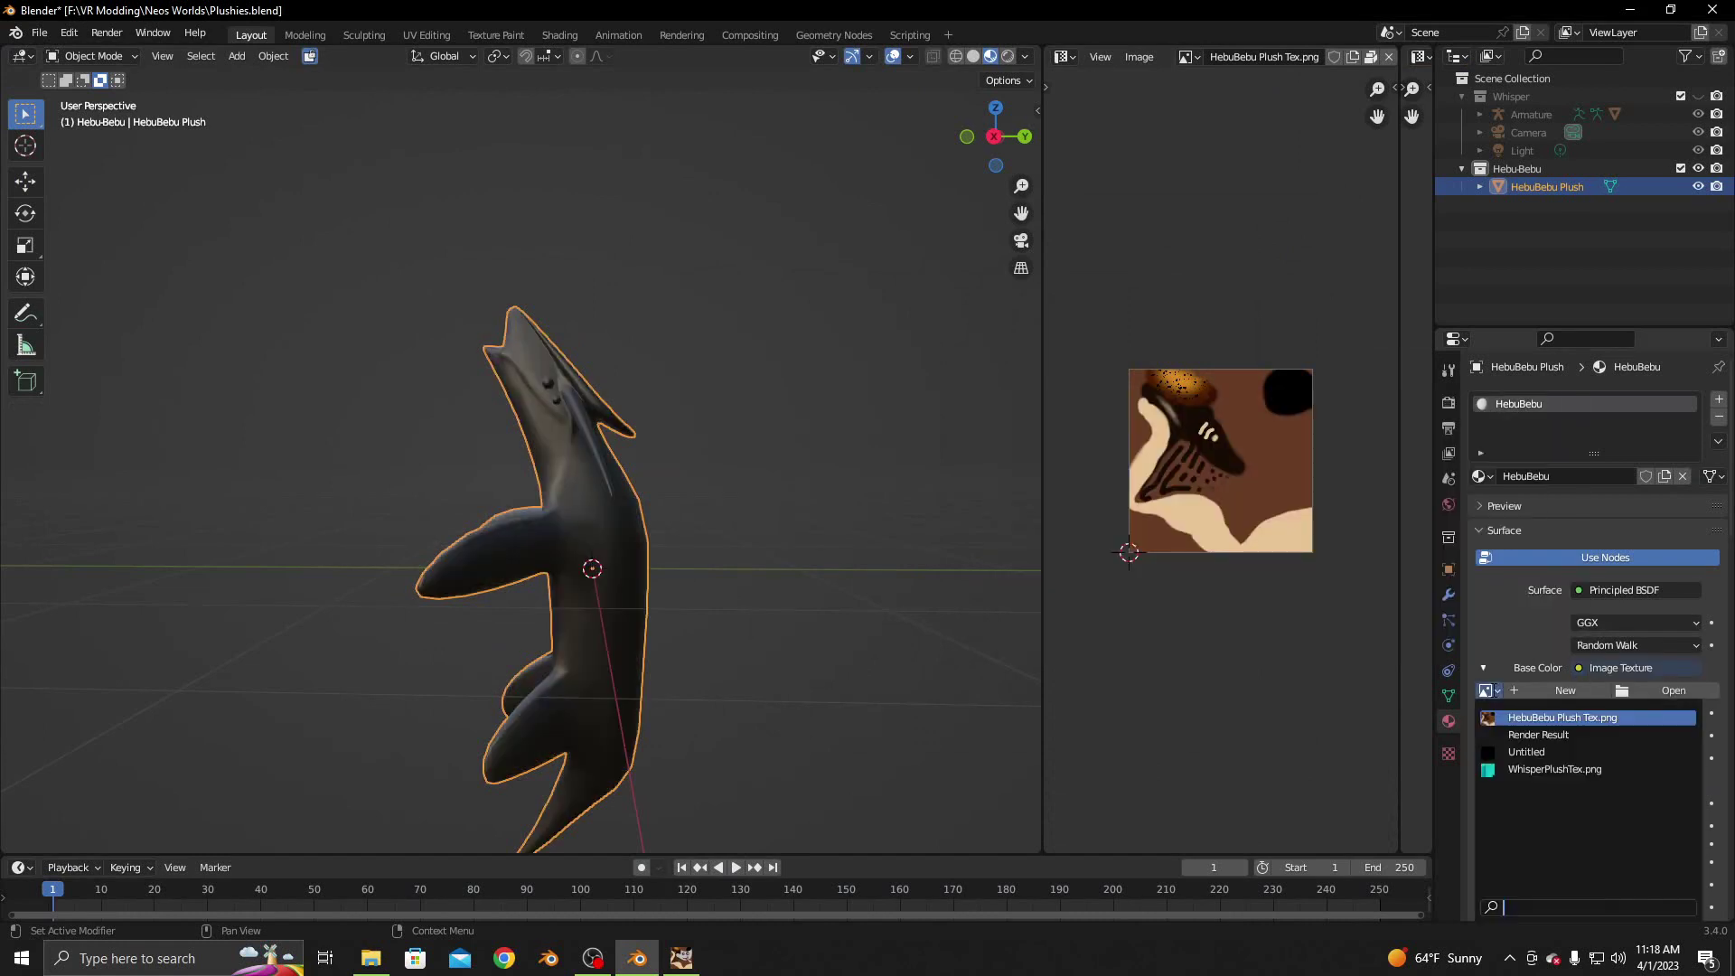
{"action": "left_click", "coordinate": [1520, 717]}
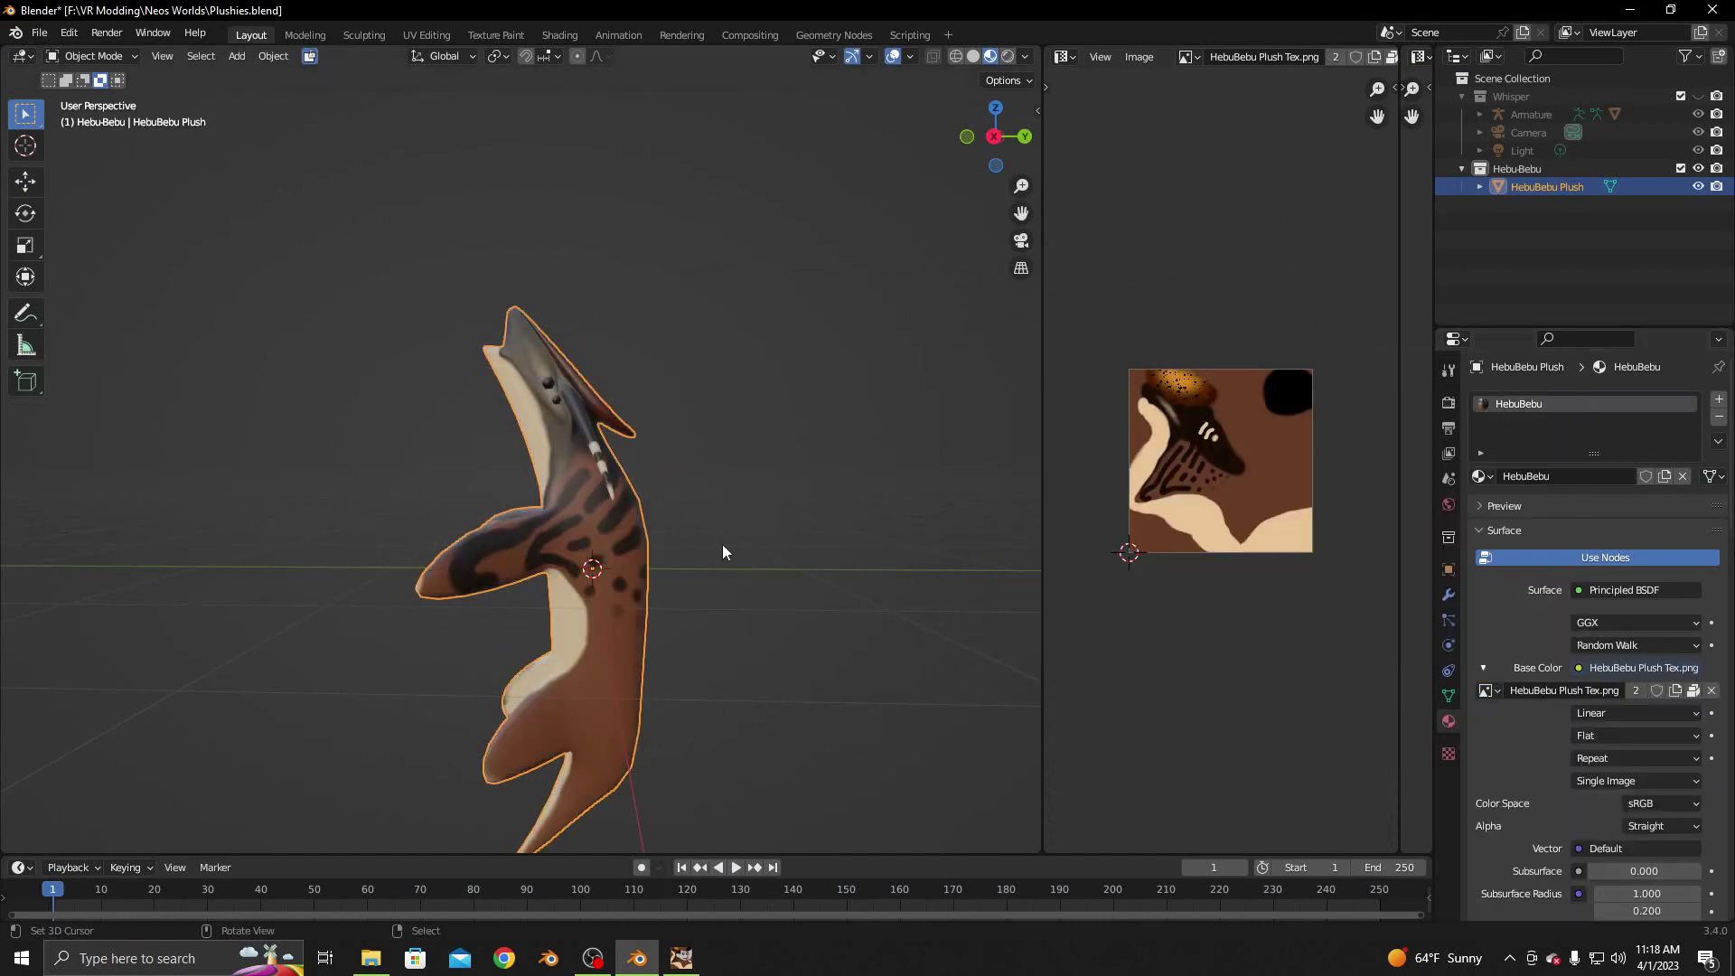
{"action": "mouse_move", "coordinate": [664, 540]}
{"action": "middle_mouse_down"}
{"action": "mouse_move", "coordinate": [380, 587]}
{"action": "mouse_move", "coordinate": [656, 521]}
{"action": "mouse_move", "coordinate": [150, 479]}
{"action": "mouse_move", "coordinate": [264, 510]}
{"action": "middle_mouse_up"}
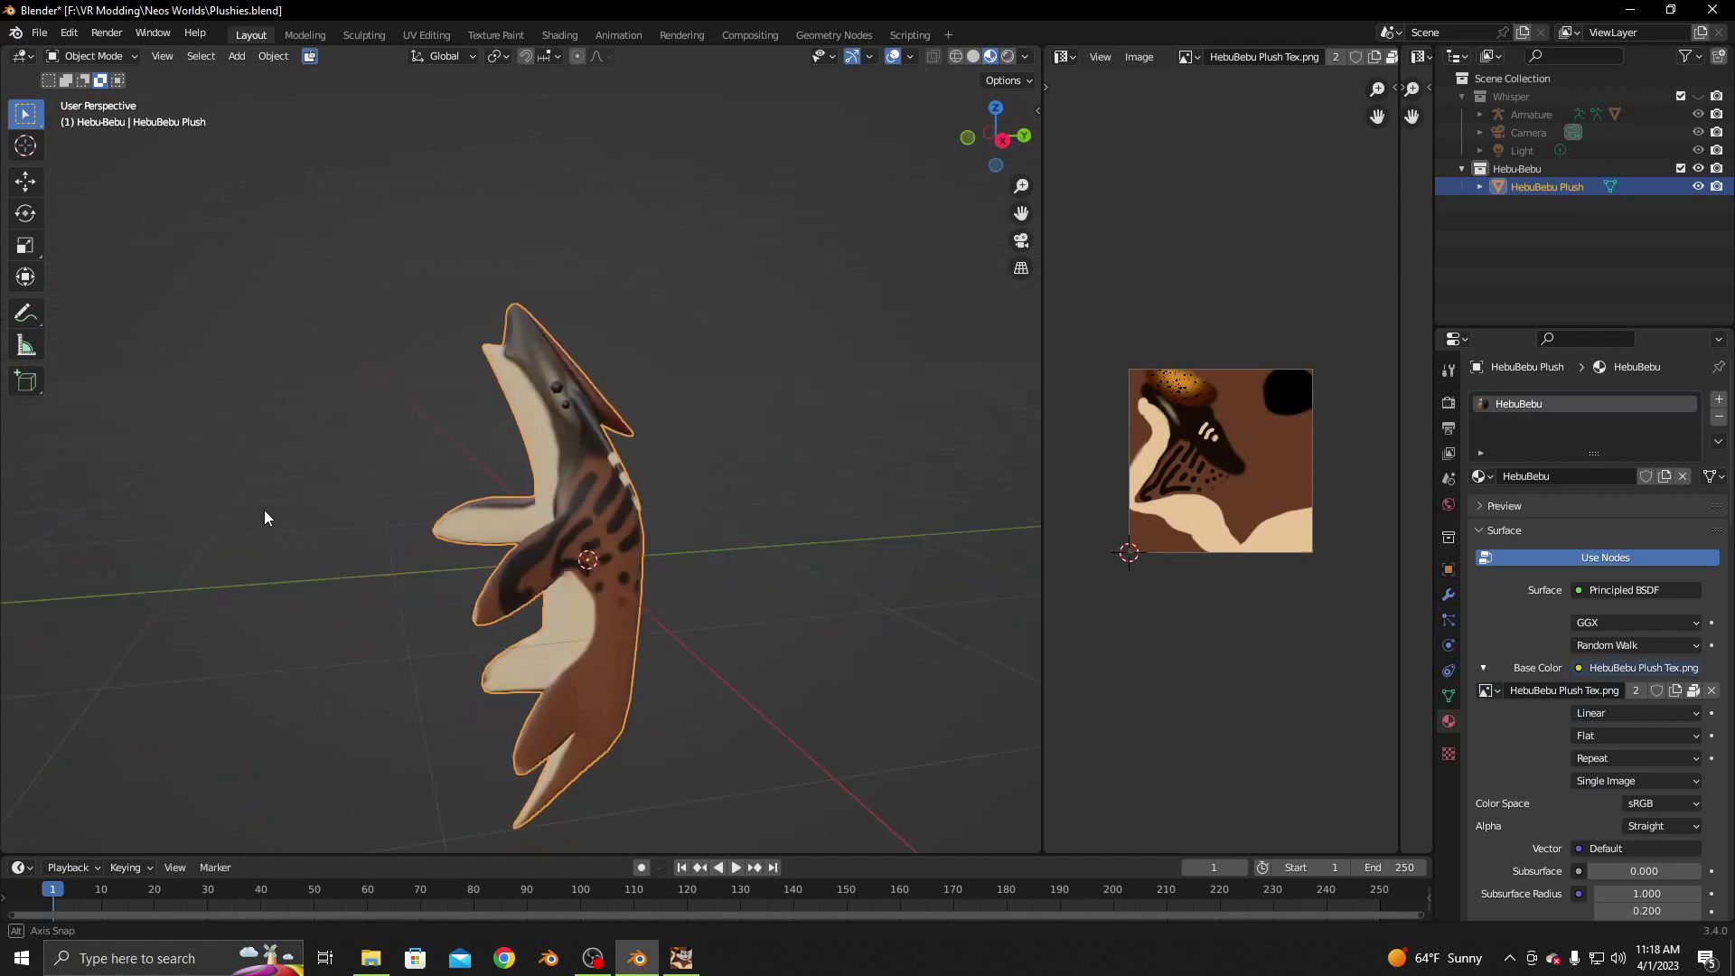
Raise the material Roughness to about 0.95 and lower Specular to 0
{"action": "scroll", "coordinate": [1545, 669], "scroll_direction": "down", "scroll_amount": 6}
{"action": "scroll", "coordinate": [1575, 684], "scroll_direction": "down", "scroll_amount": 4}
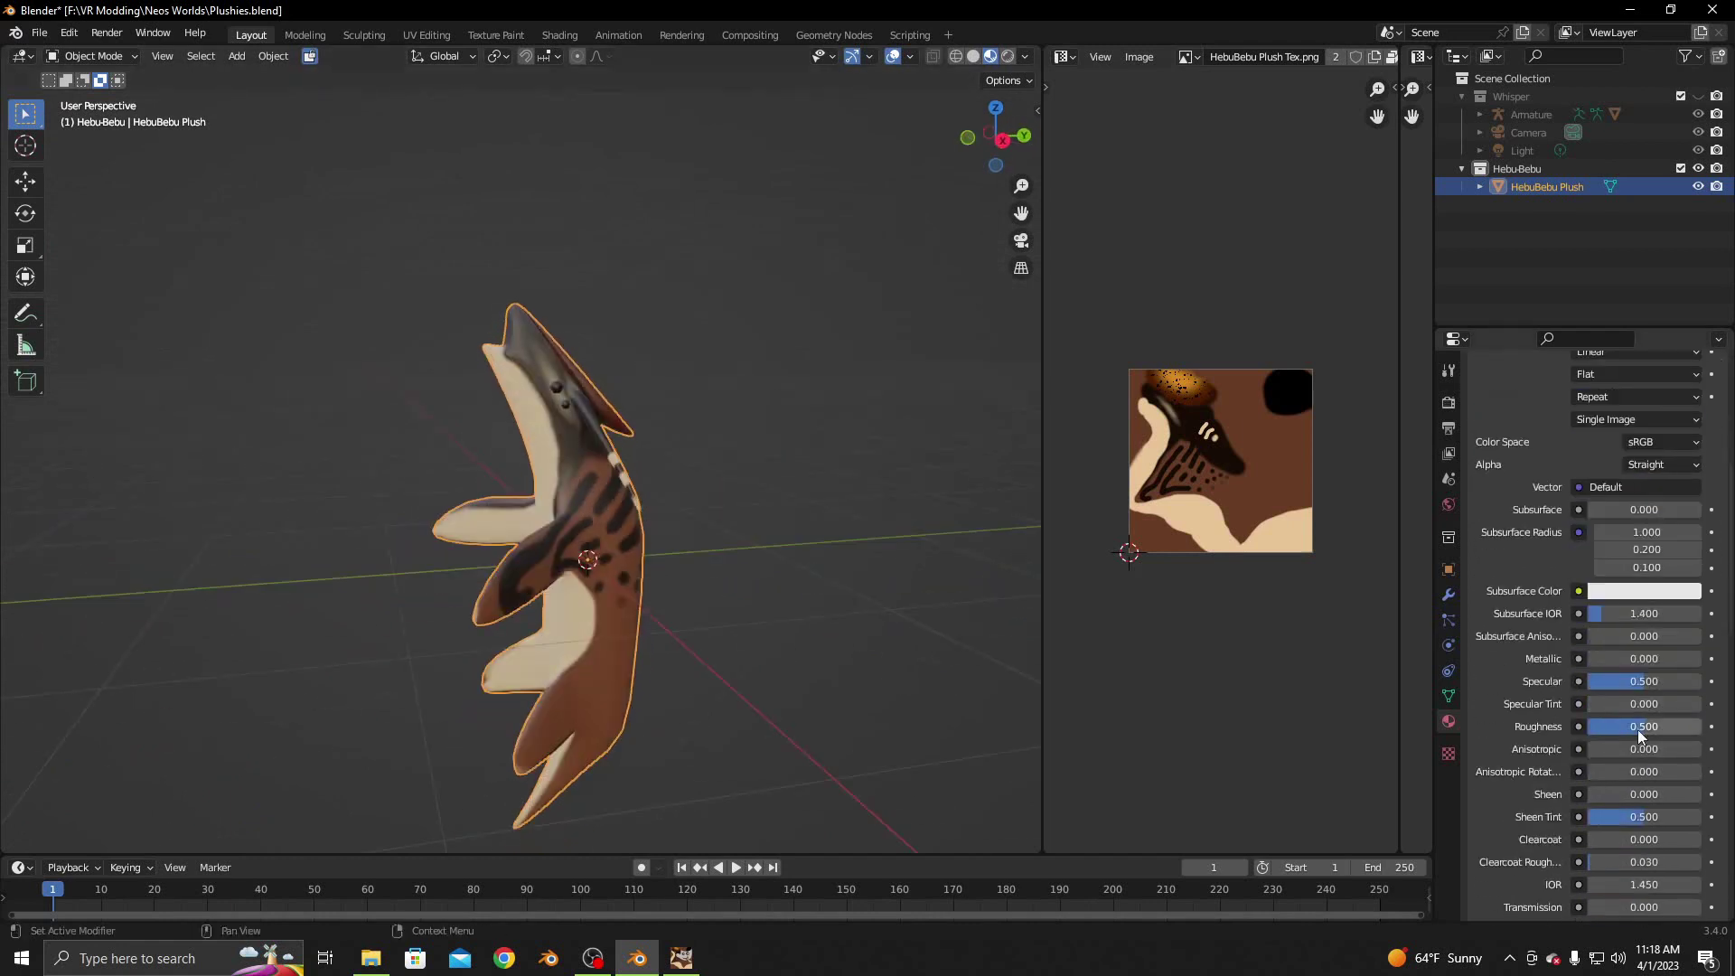
{"action": "left_click_drag", "start_coordinate": [1637, 728], "coordinate": [1707, 728]}
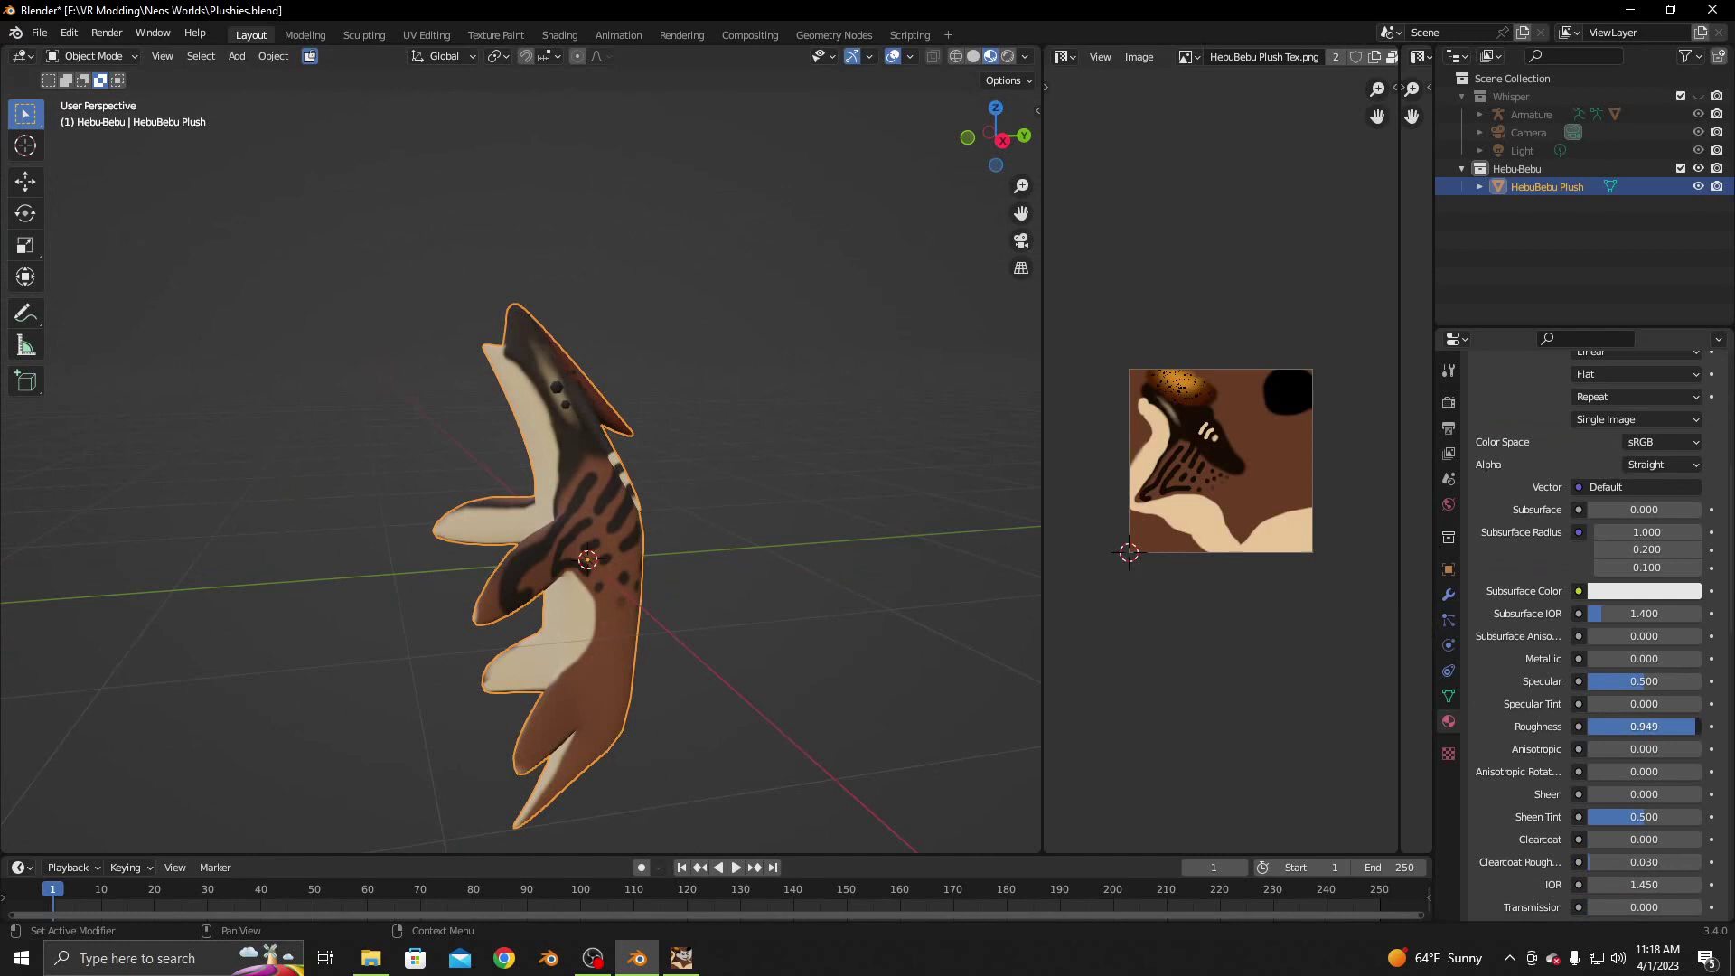
{"action": "left_click_drag", "start_coordinate": [1639, 681], "coordinate": [1529, 708]}
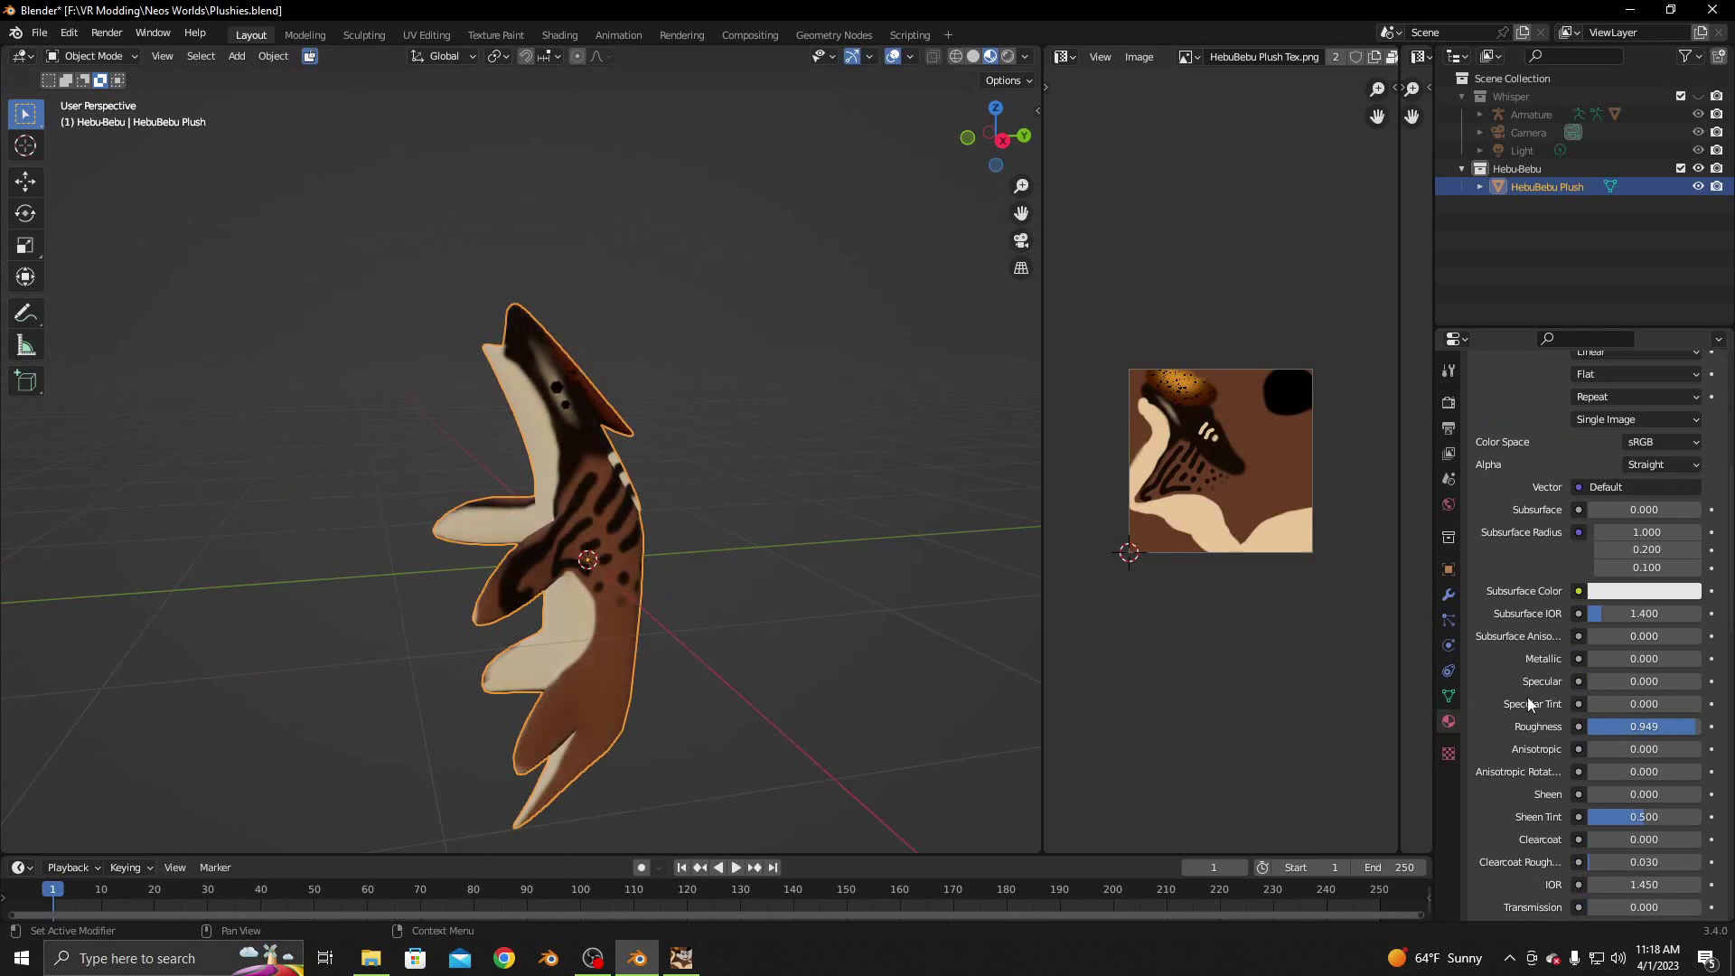
{"action": "mouse_move", "coordinate": [733, 371]}
{"action": "middle_mouse_down"}
{"action": "mouse_move", "coordinate": [507, 443]}
{"action": "mouse_move", "coordinate": [916, 398]}
{"action": "mouse_move", "coordinate": [658, 387]}
{"action": "mouse_move", "coordinate": [679, 398]}
{"action": "mouse_move", "coordinate": [633, 372]}
{"action": "middle_mouse_up"}
Save Plushies.blend
{"action": "left_click", "coordinate": [40, 32]}
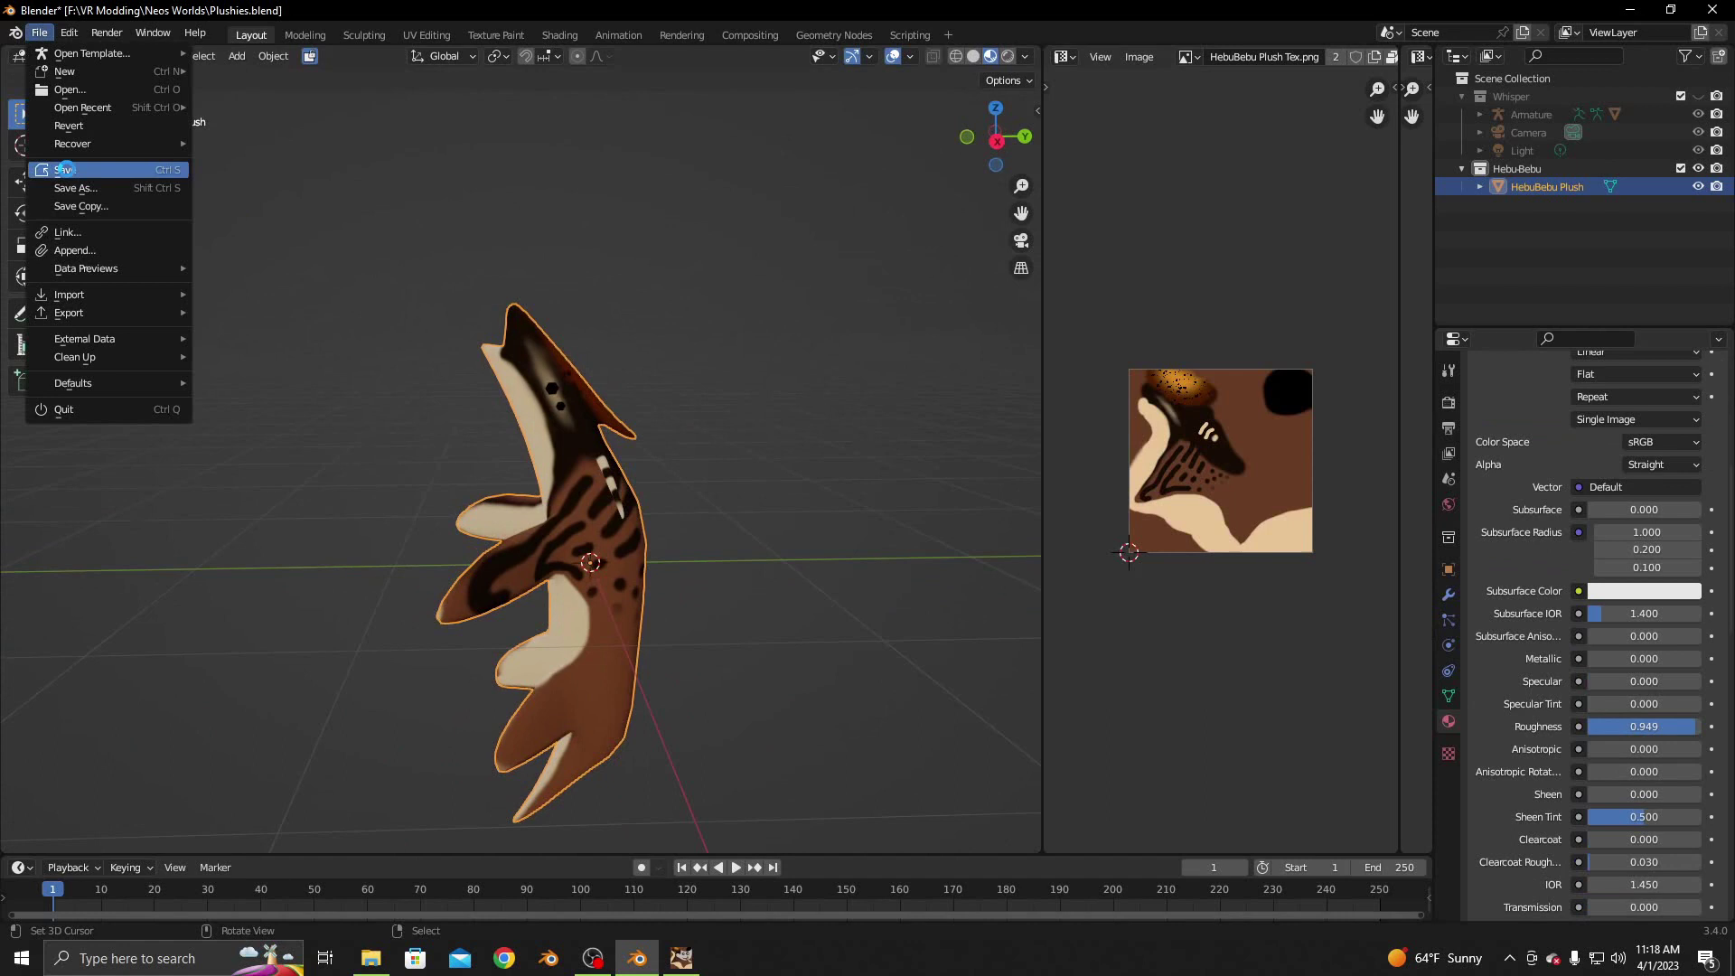
{"action": "left_click", "coordinate": [65, 169]}
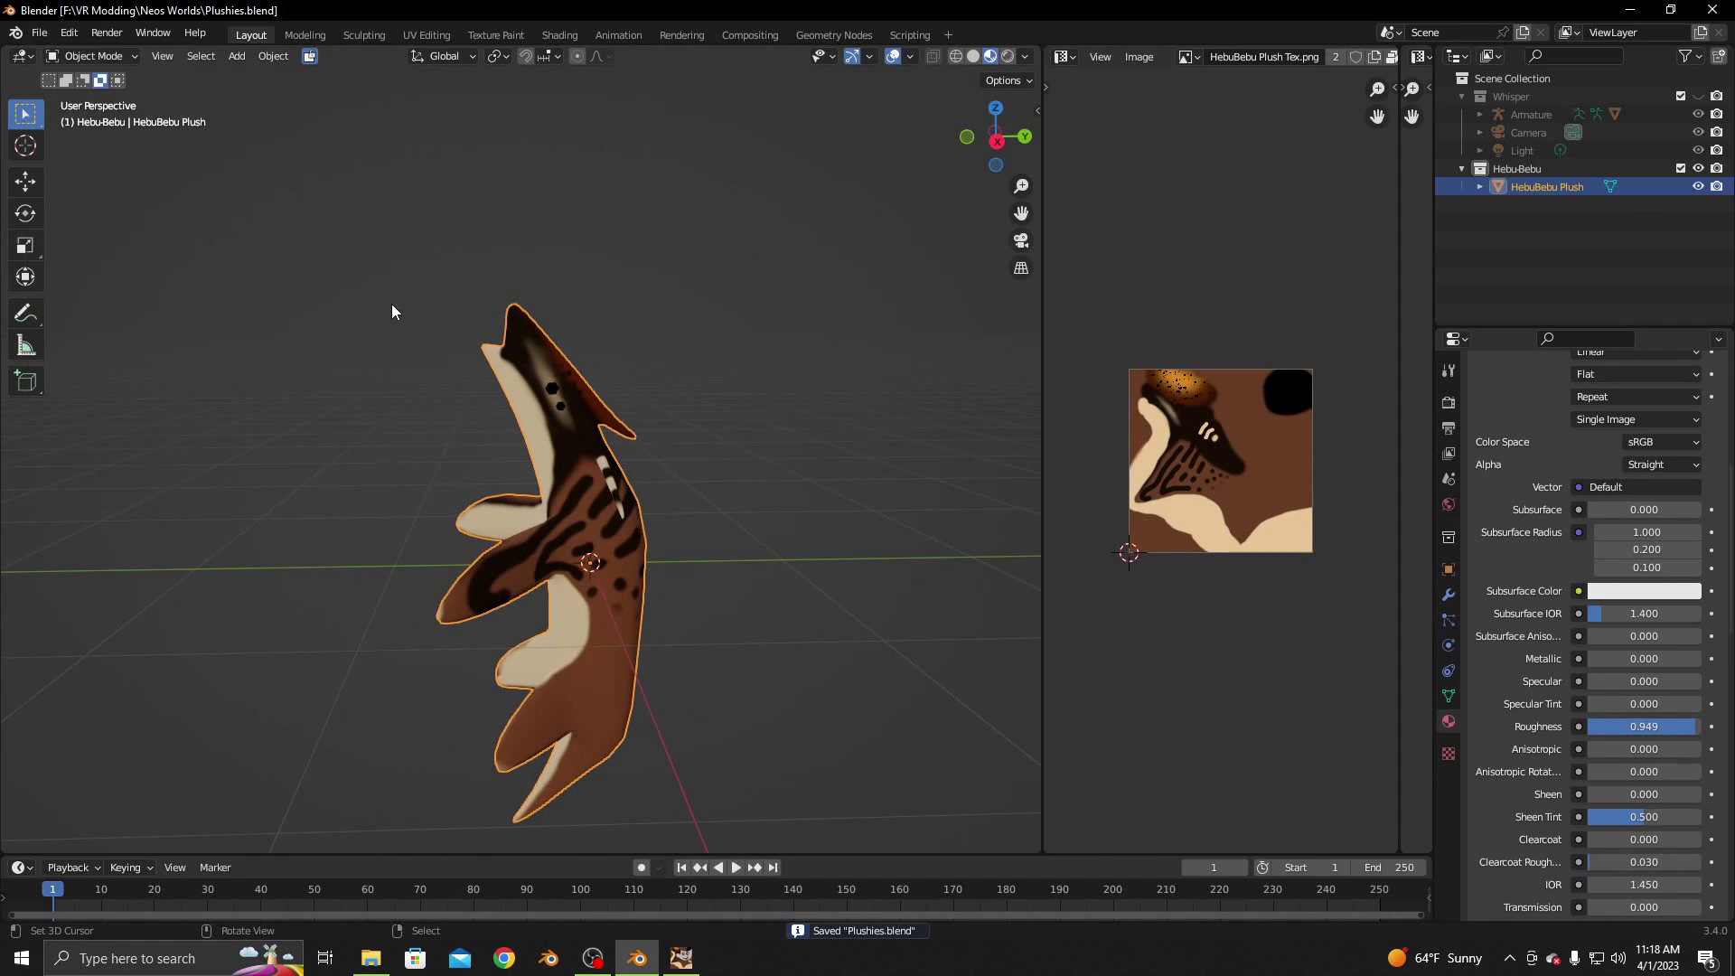
{"action": "left_click", "coordinate": [236, 56]}
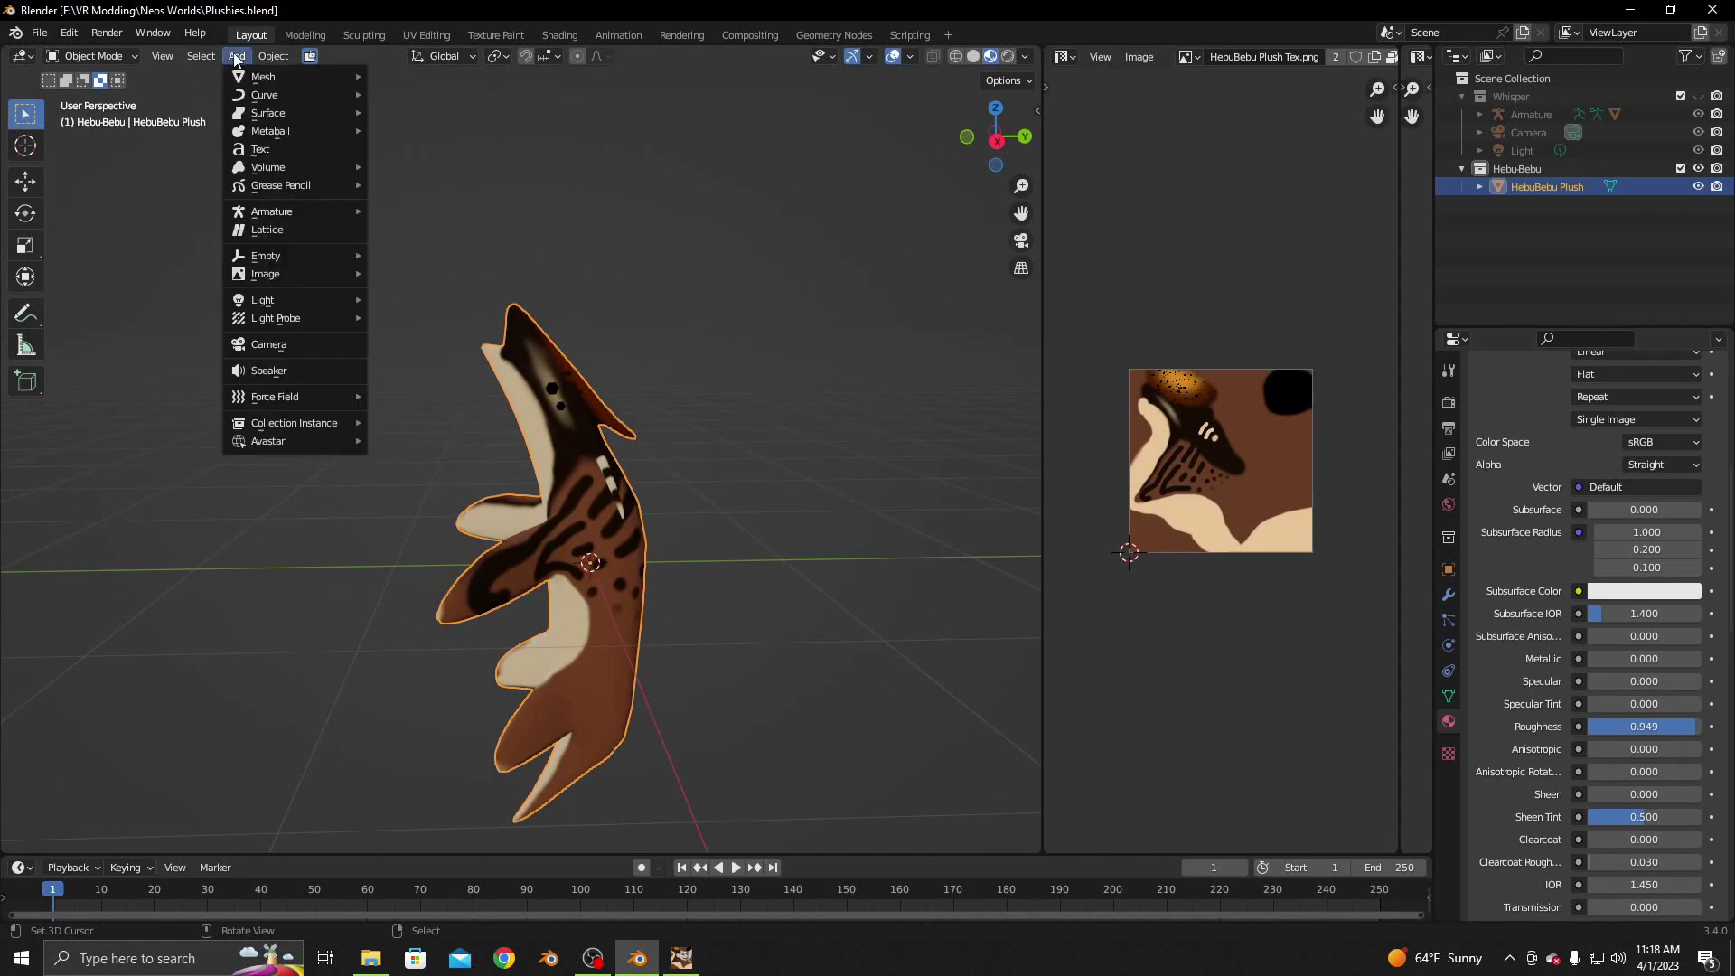
{"action": "mouse_move", "coordinate": [272, 212]}
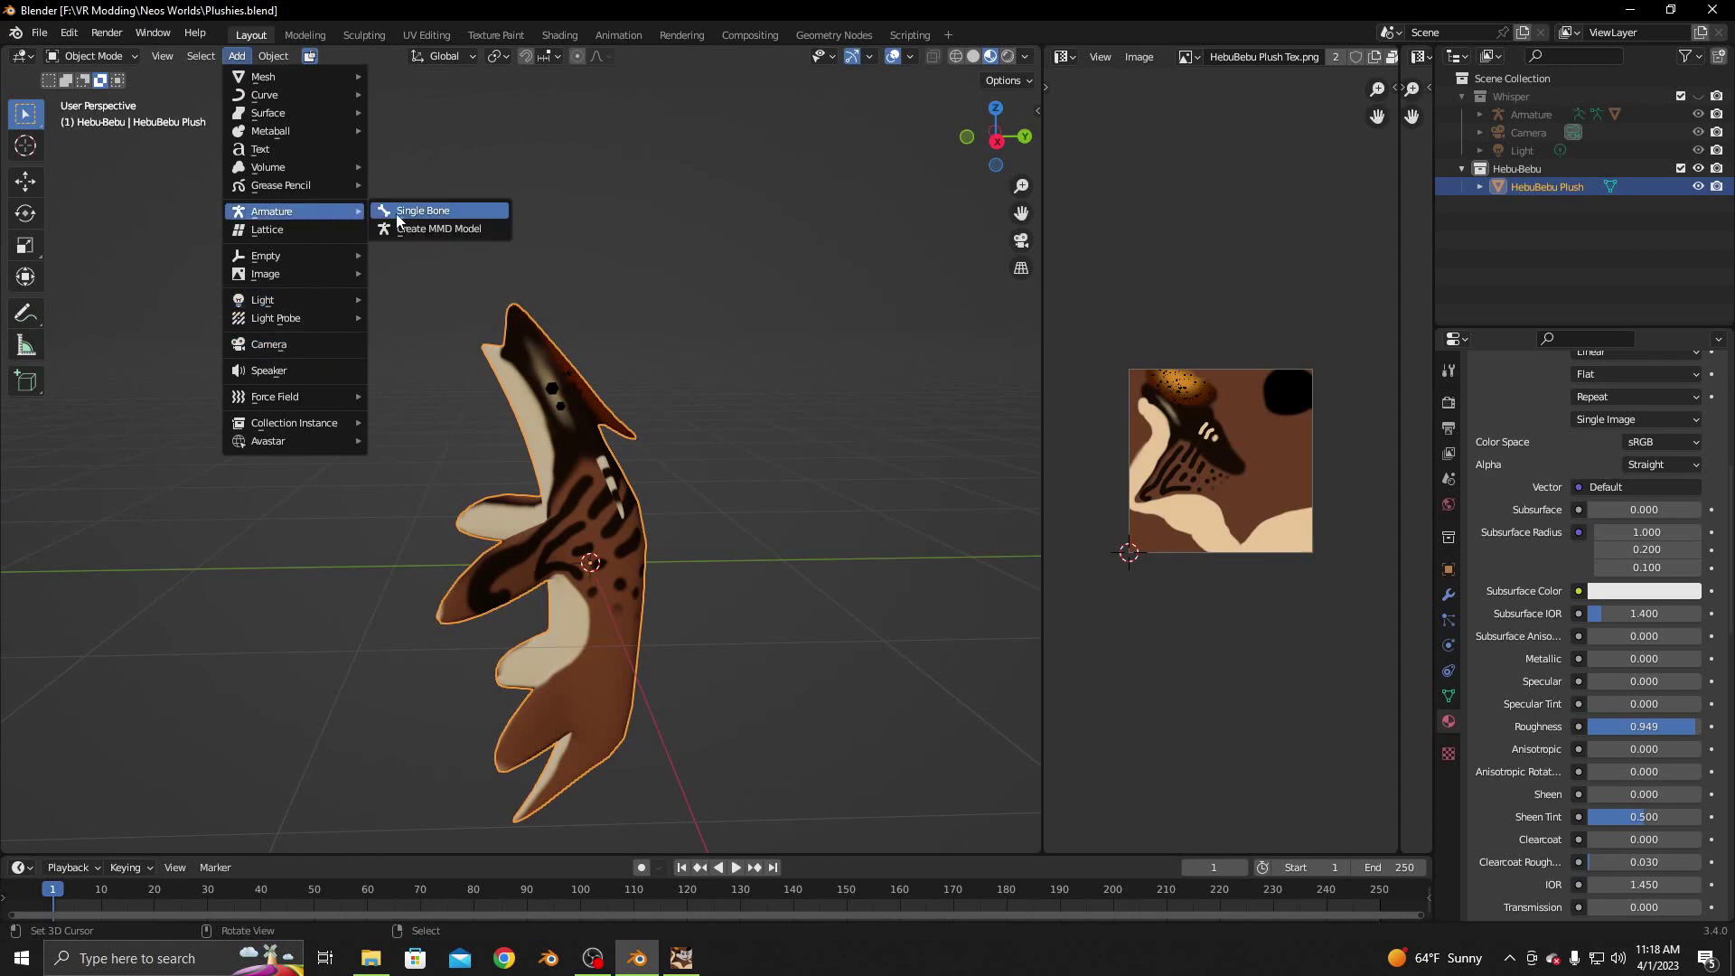
Add a single-bone armature and name its data HebuPlush
{"action": "left_click", "coordinate": [403, 216]}
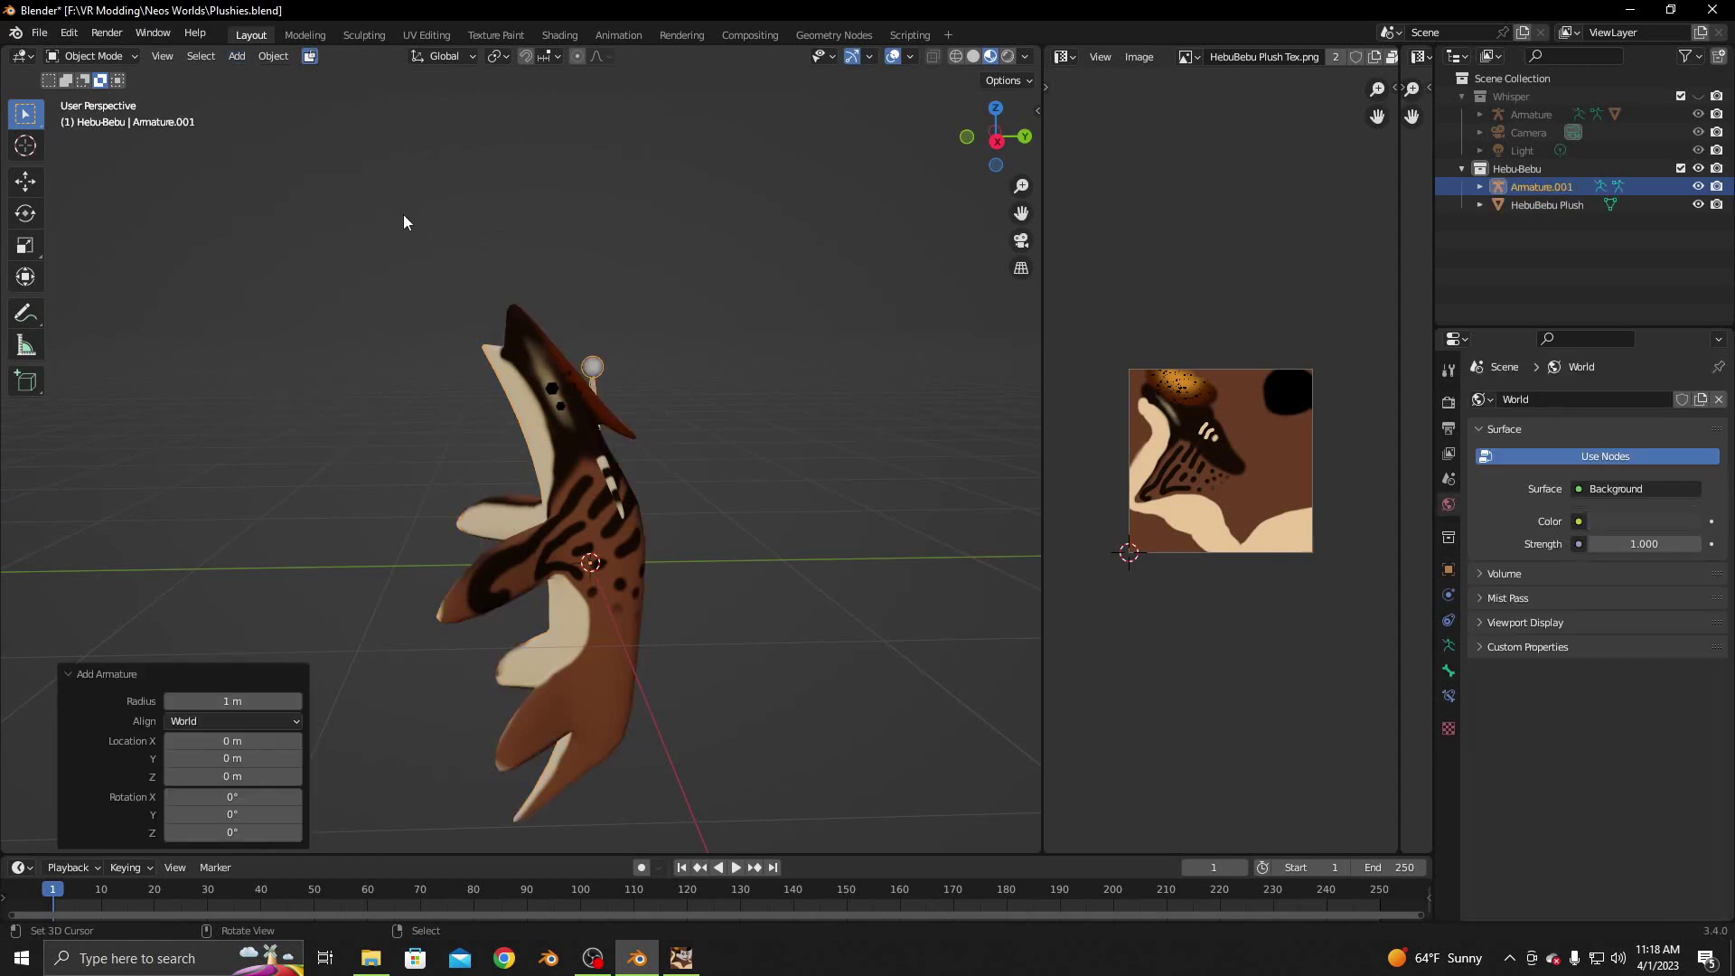
{"action": "left_click", "coordinate": [1449, 645]}
{"action": "double_click", "coordinate": [1598, 398]}
{"action": "type", "text": "Hebu"}
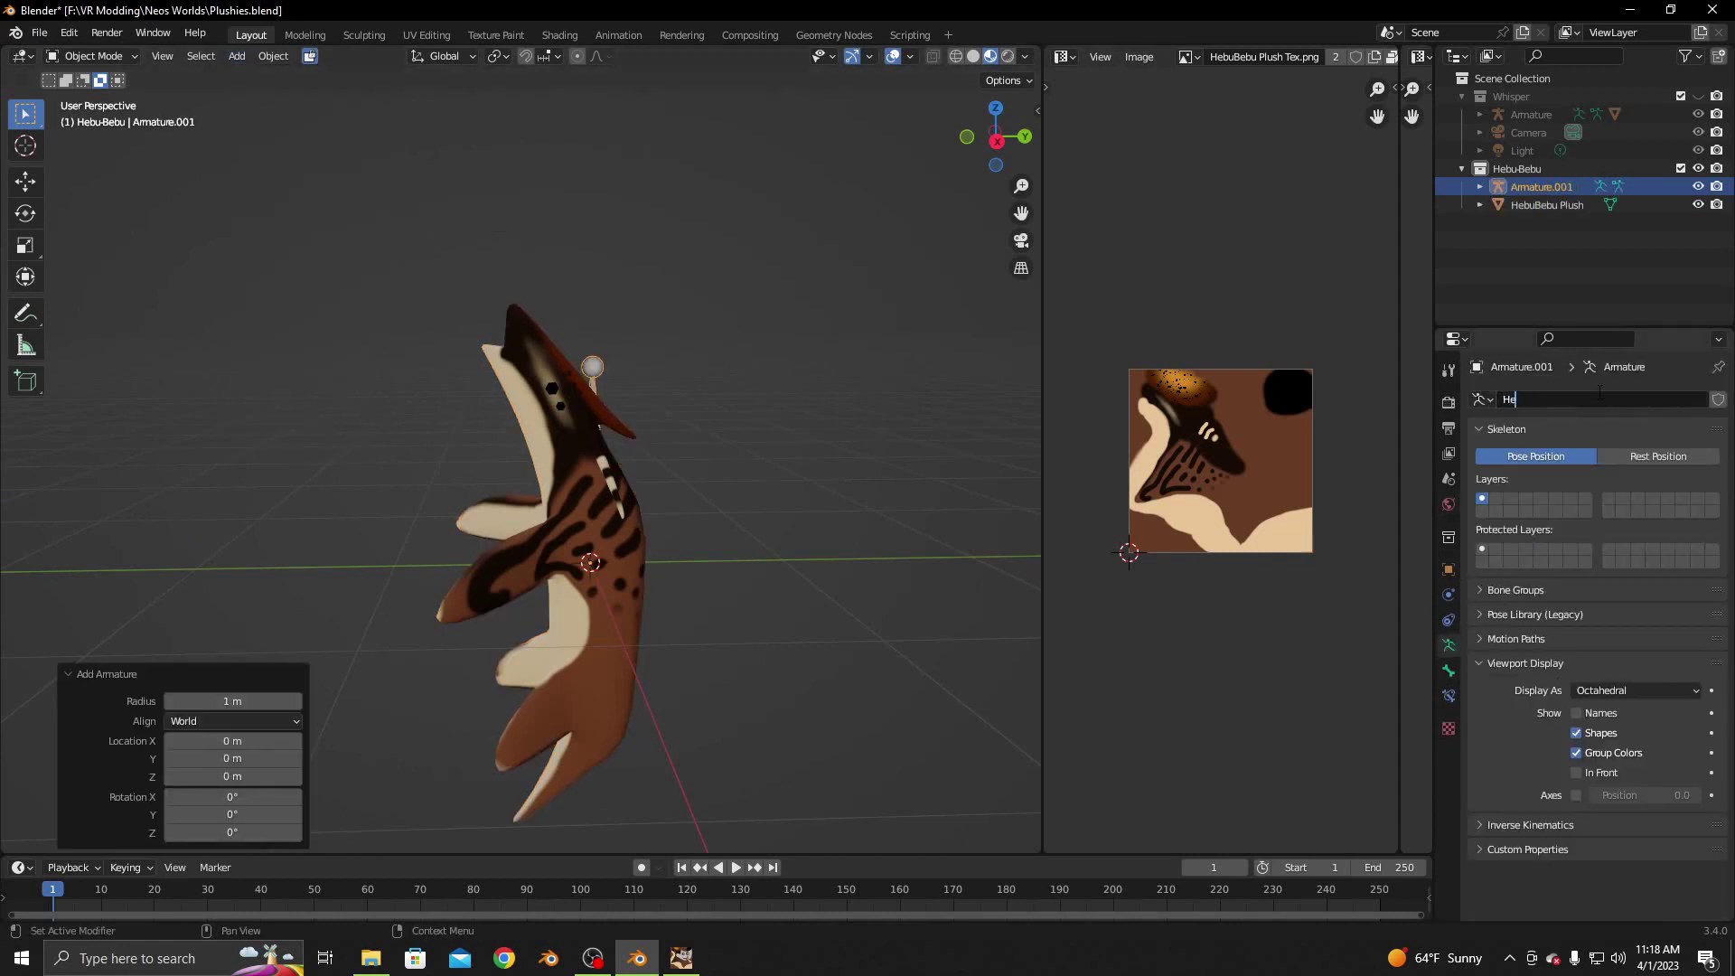
{"action": "type", "text": "Plush"}
{"action": "key", "text": "Return"}
Enable In Front in the armature's viewport display so the bone shows through the plush
{"action": "left_click", "coordinate": [1448, 670]}
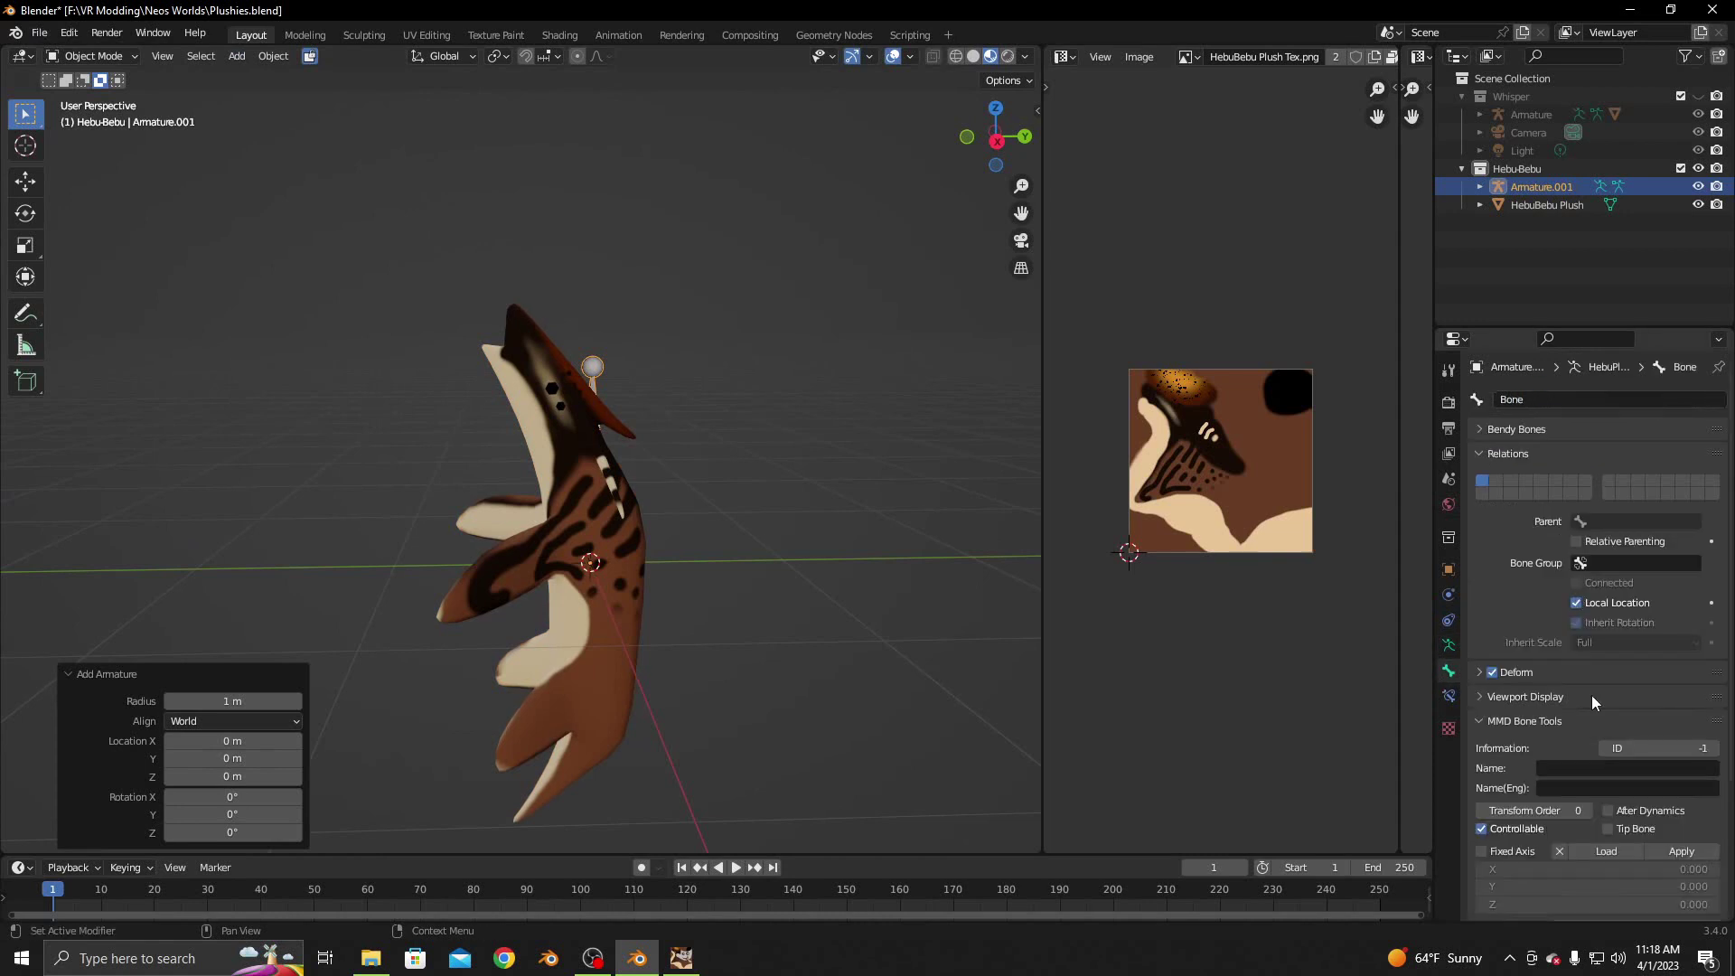
{"action": "scroll", "coordinate": [1591, 695], "scroll_direction": "down", "scroll_amount": 5}
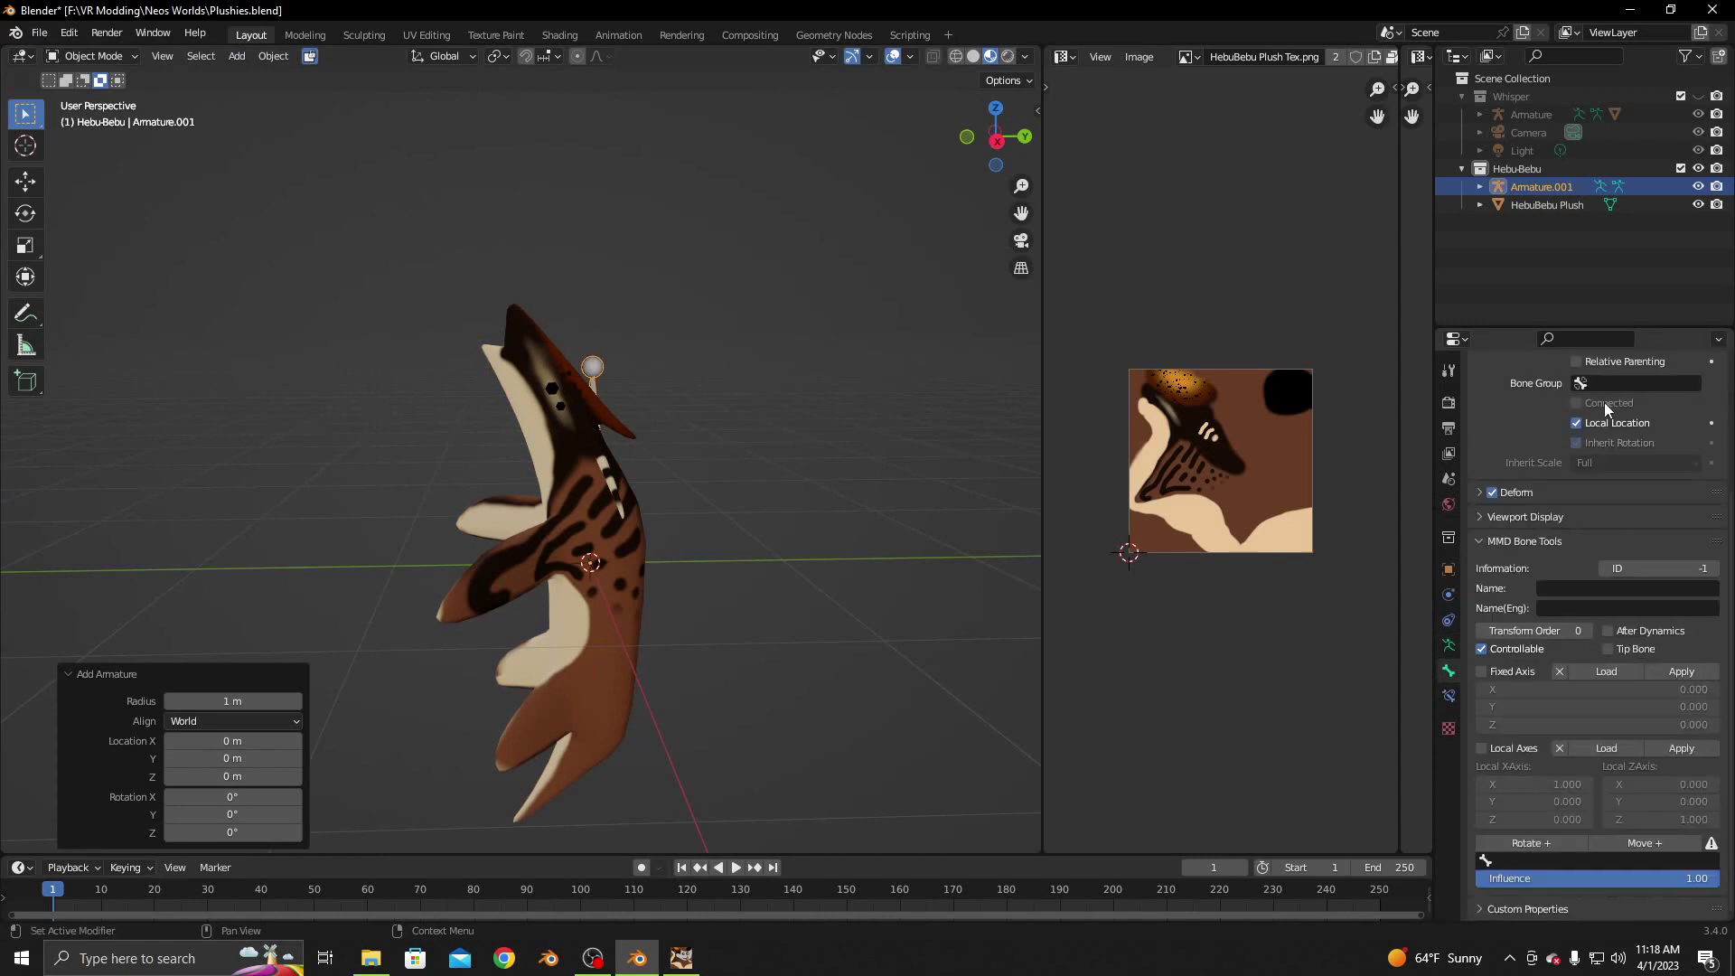
{"action": "left_click", "coordinate": [1472, 517]}
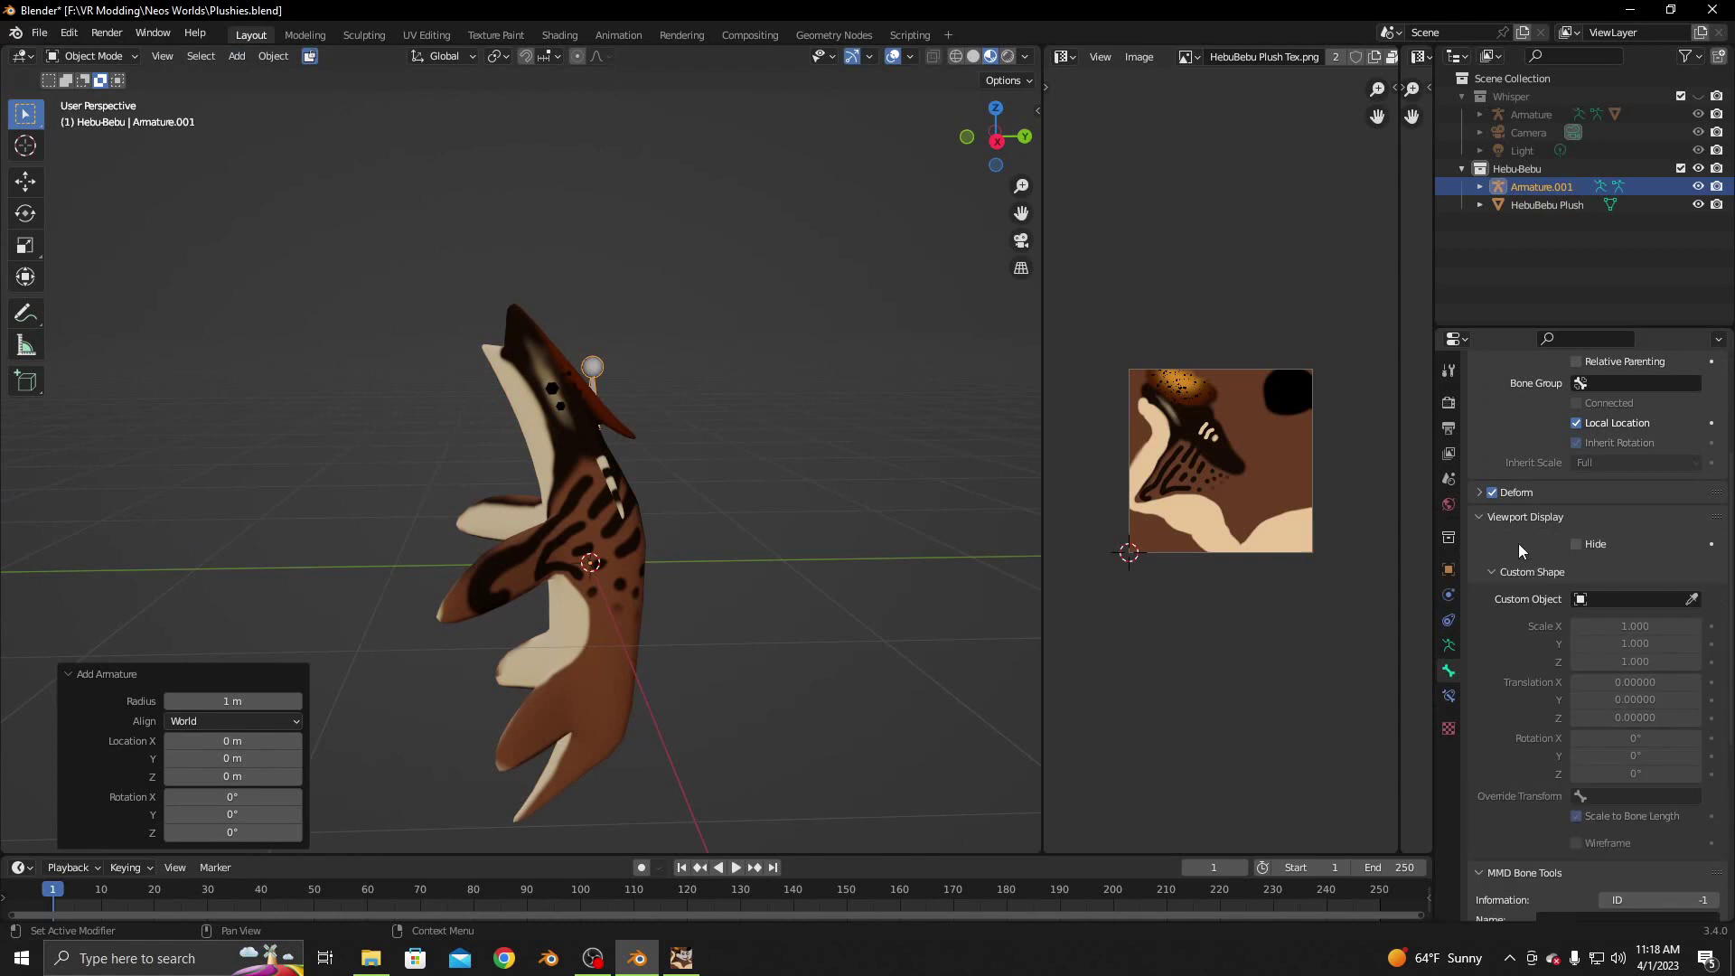
{"action": "left_click", "coordinate": [1472, 517]}
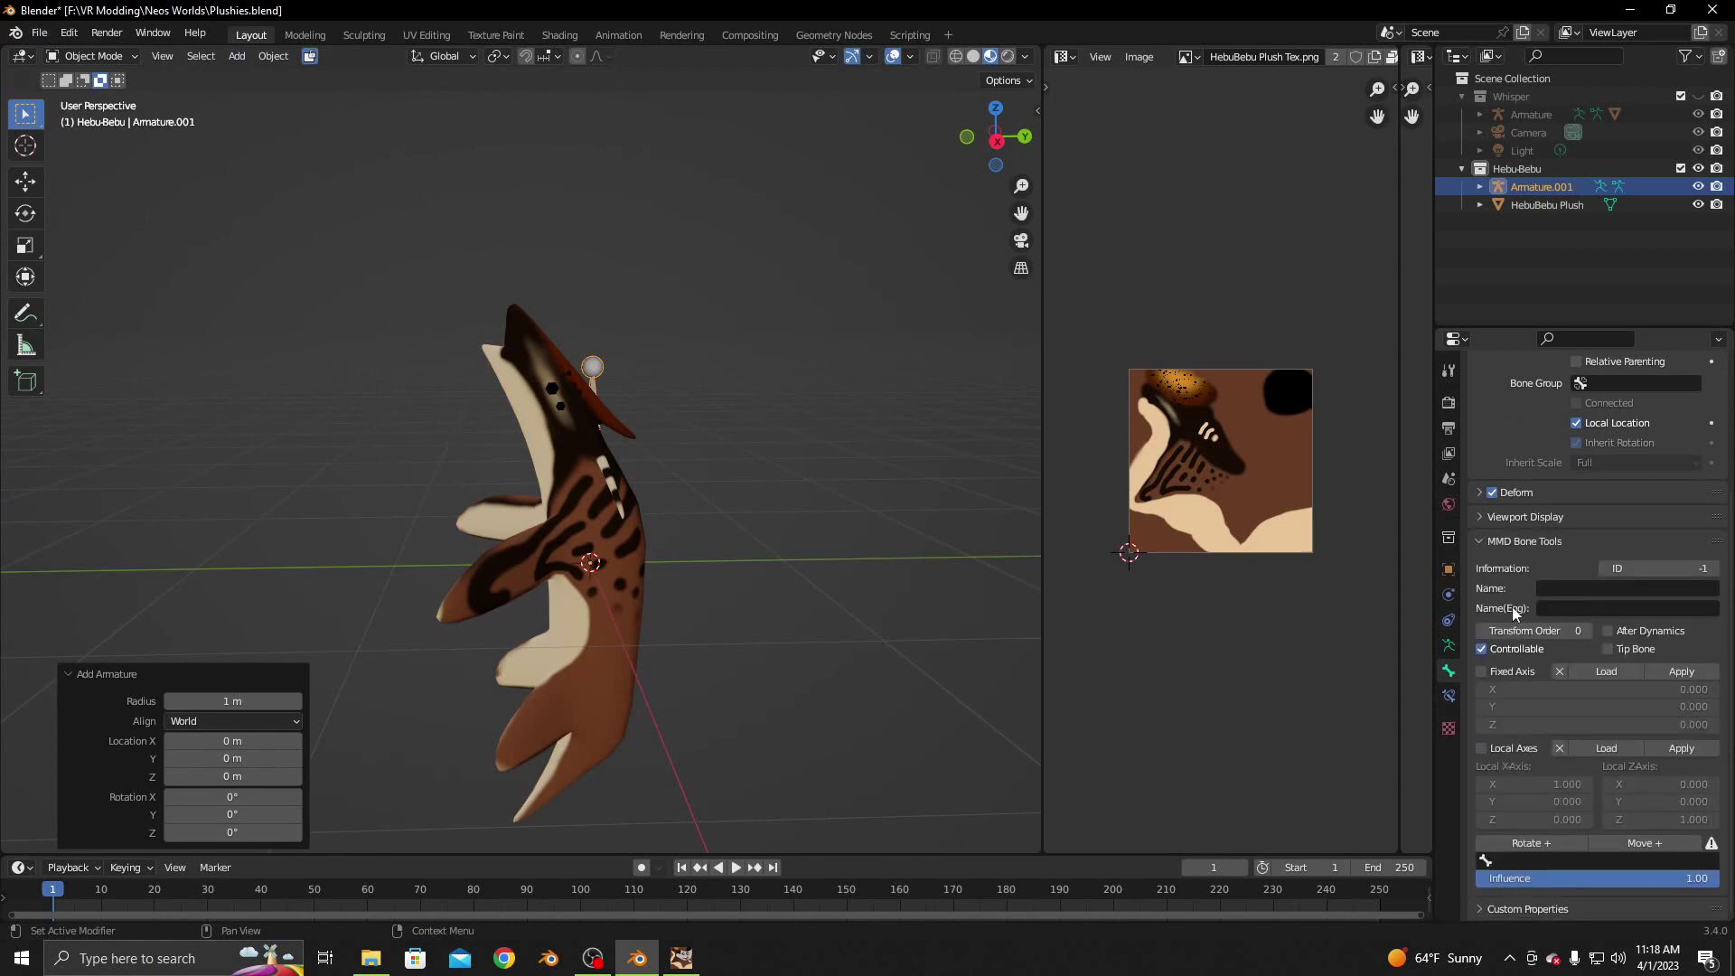
{"action": "left_click", "coordinate": [1483, 541]}
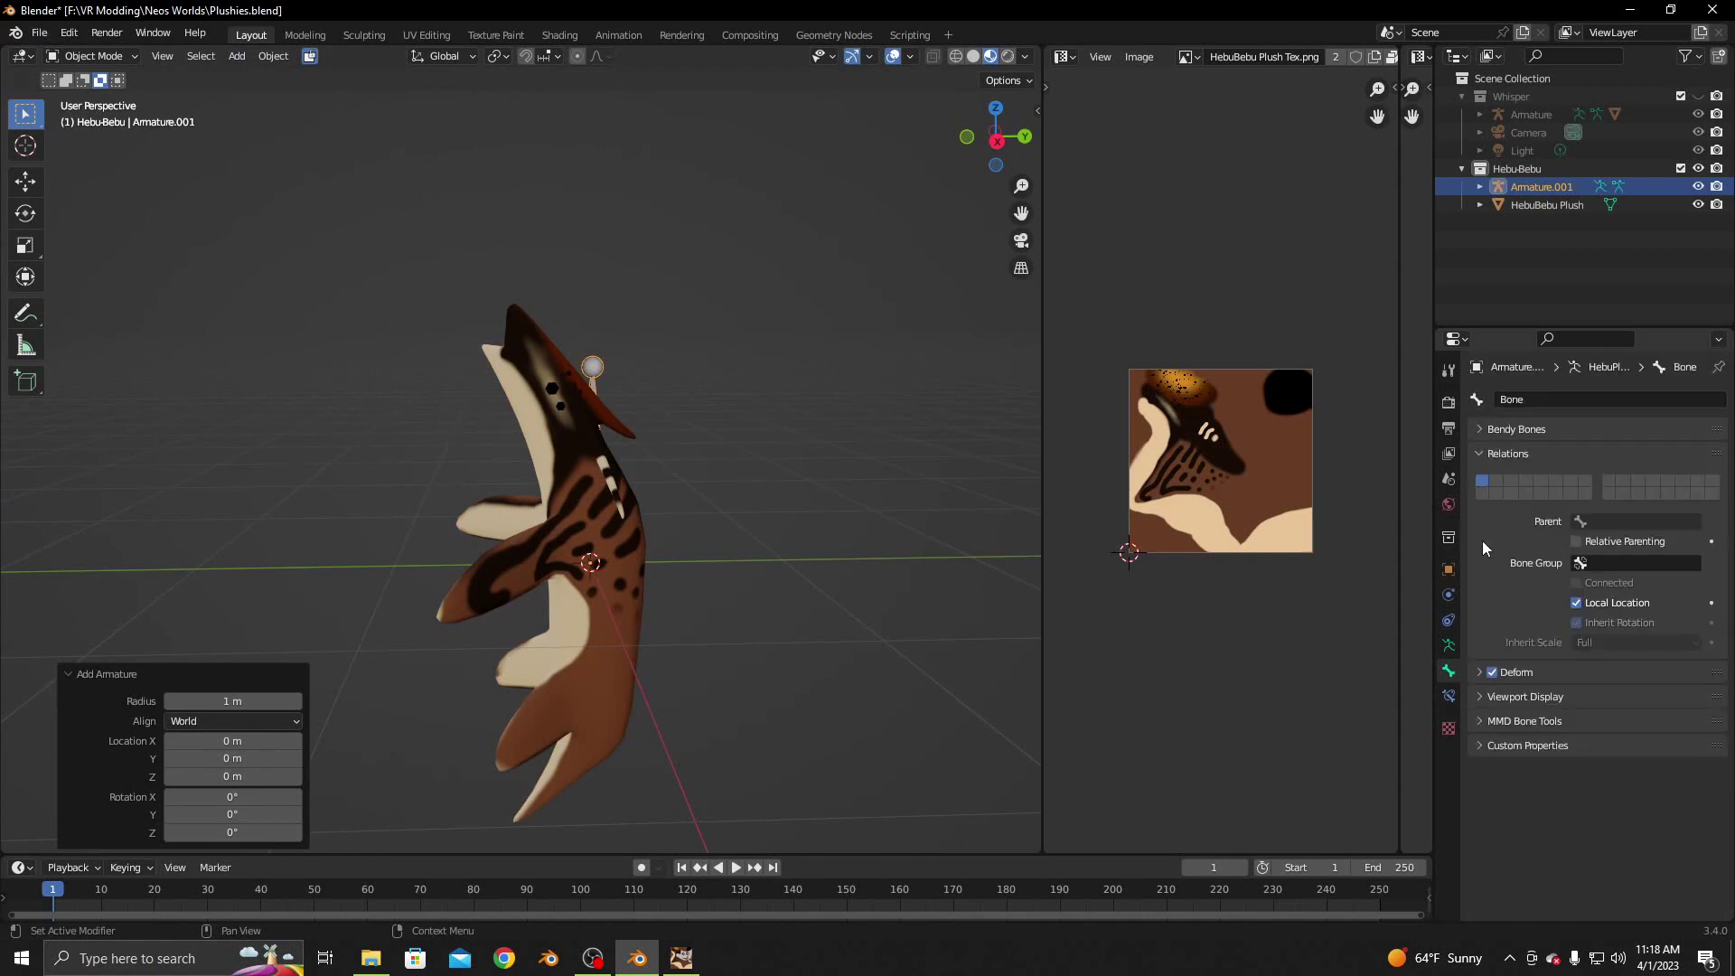
{"action": "left_click", "coordinate": [1476, 700]}
{"action": "scroll", "coordinate": [1523, 702], "scroll_direction": "down", "scroll_amount": 4}
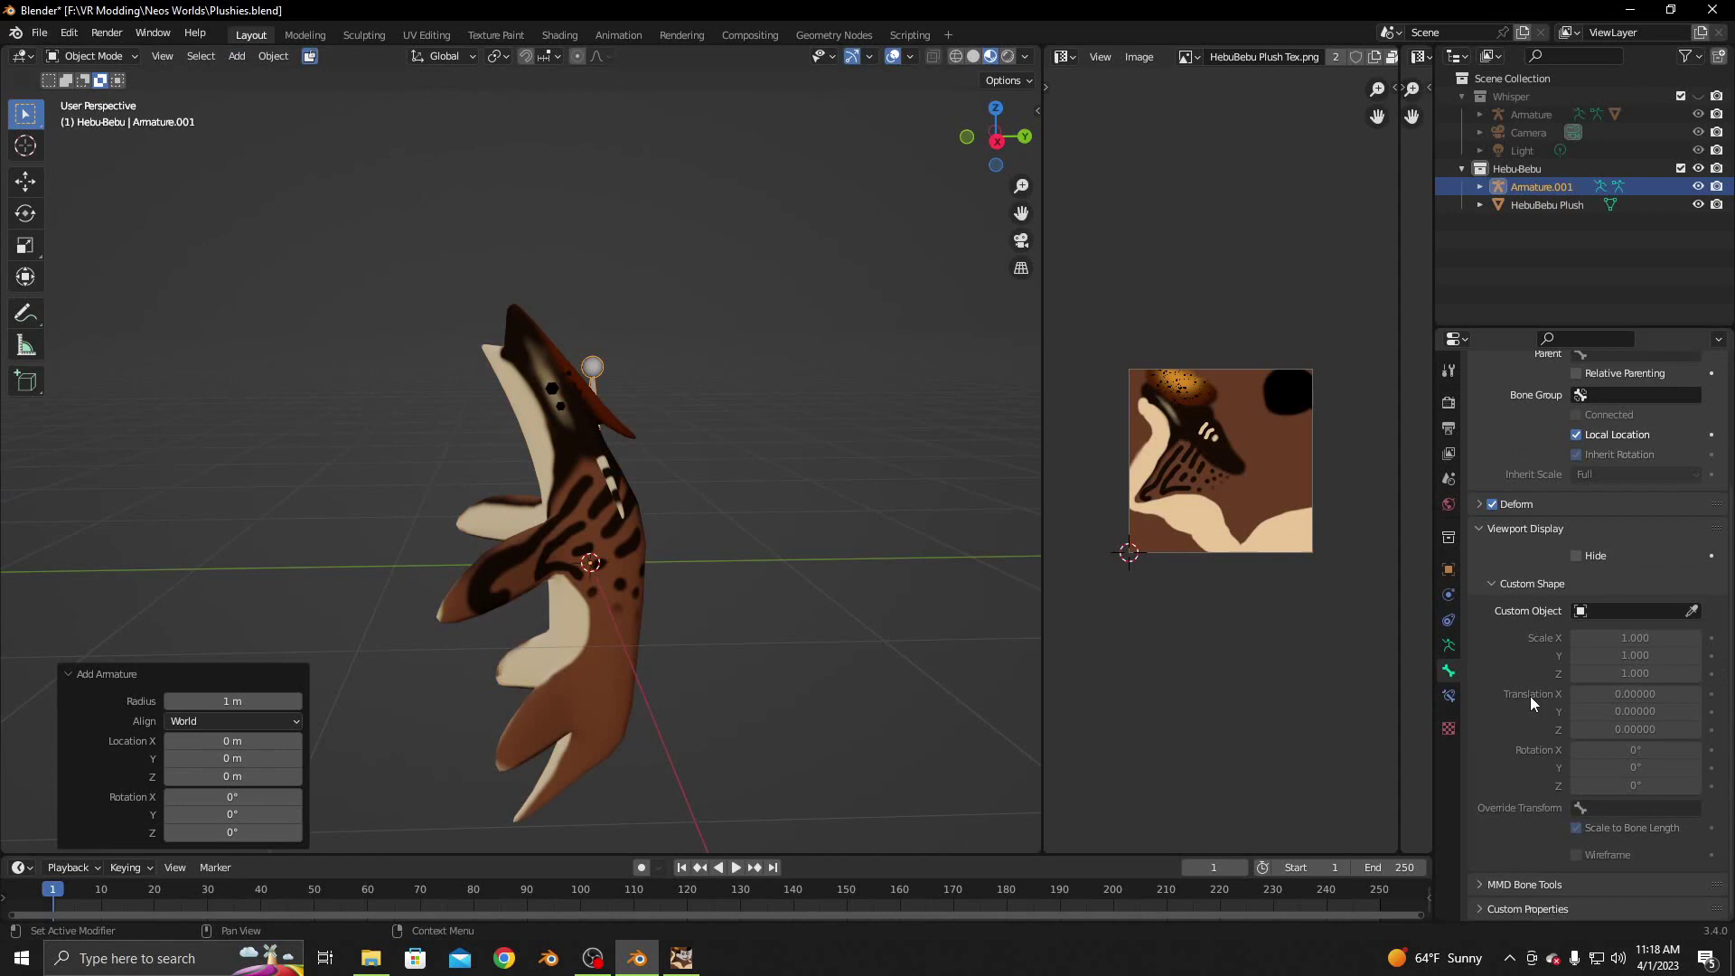
{"action": "left_click", "coordinate": [1448, 645]}
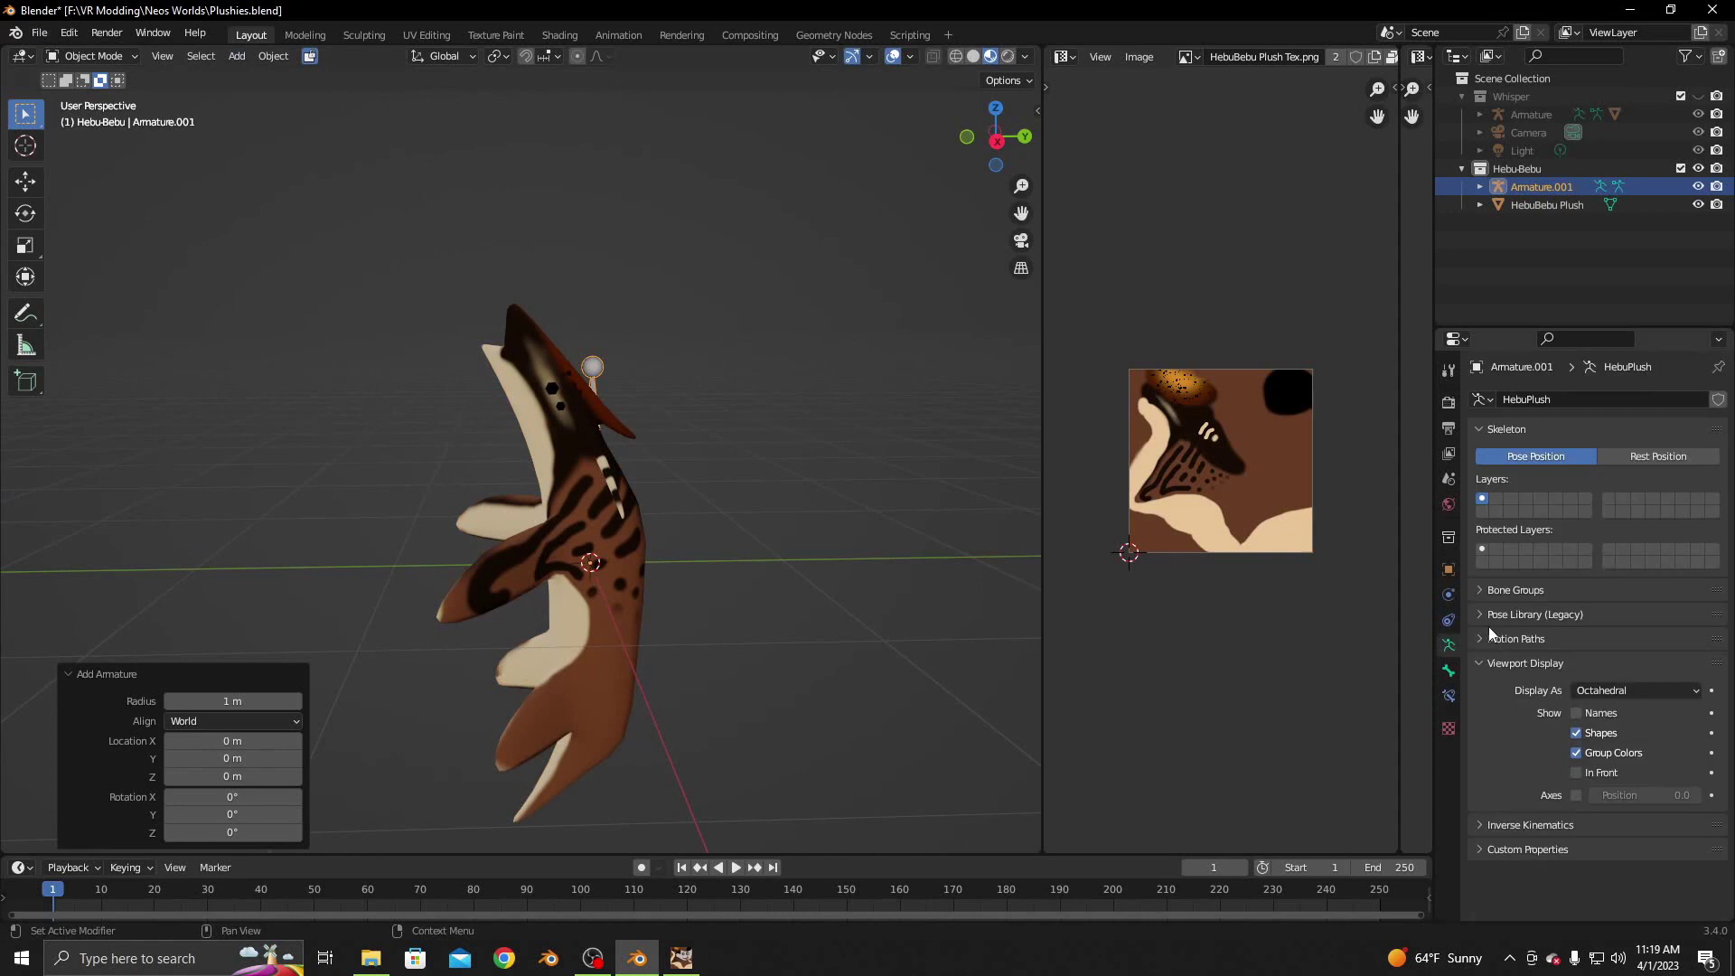
{"action": "left_click", "coordinate": [1575, 773]}
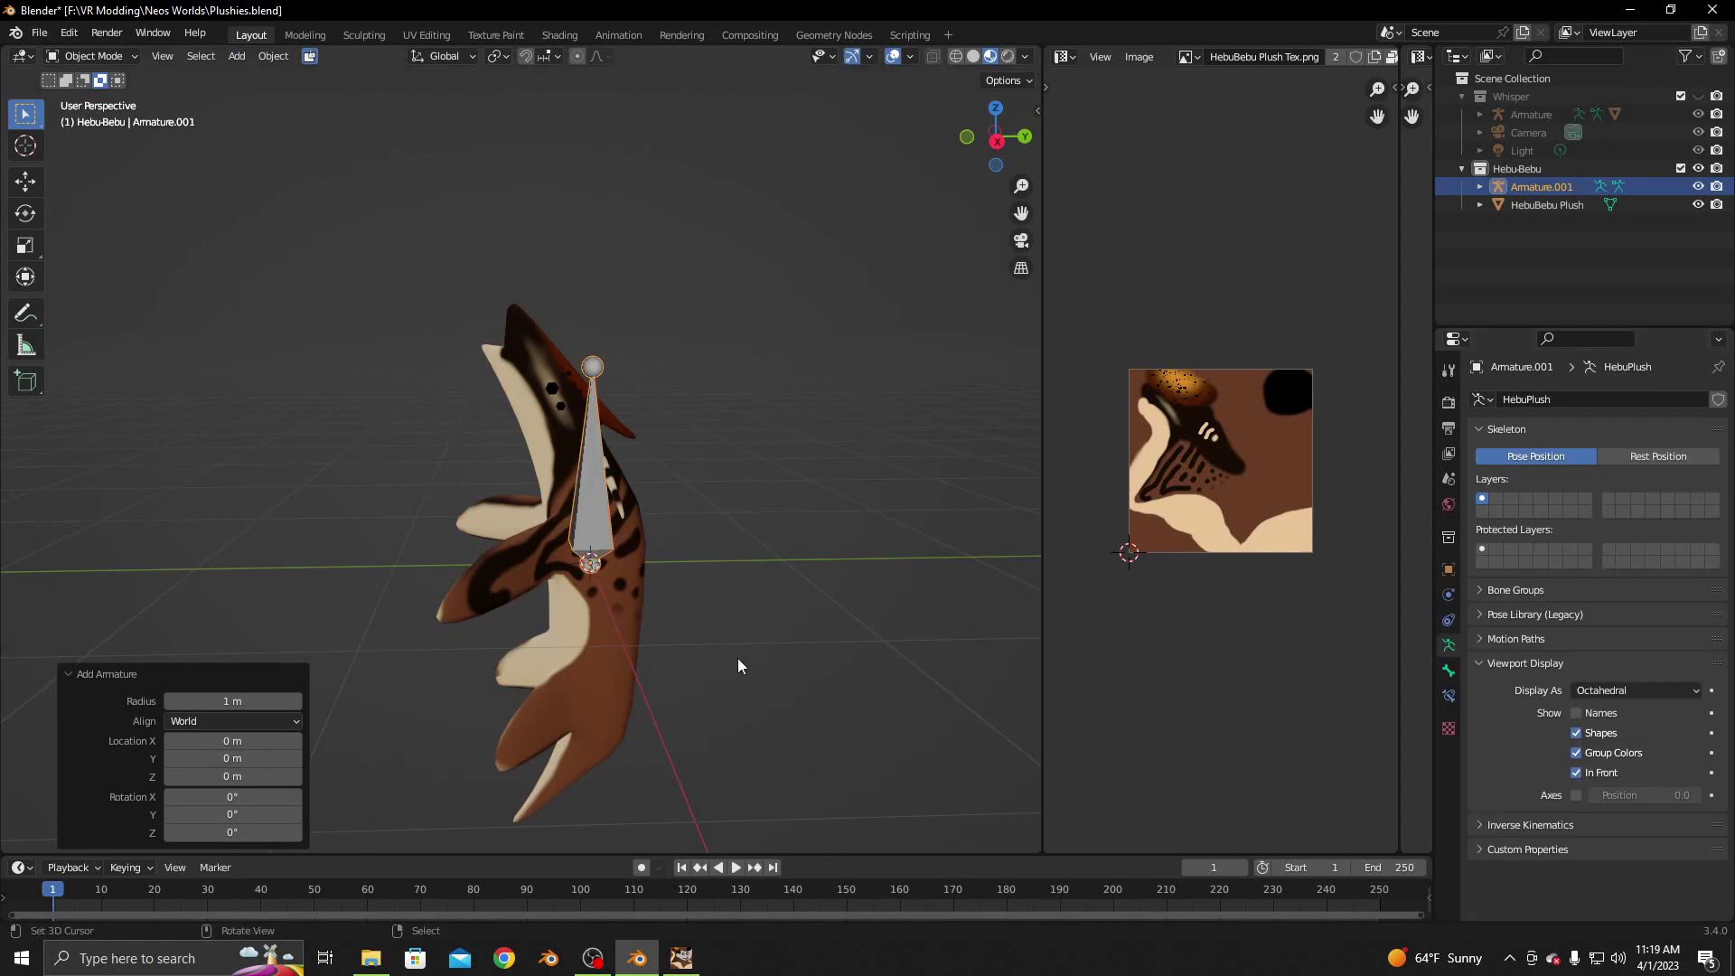
{"action": "middle_click_drag", "start_coordinate": [737, 658], "coordinate": [713, 621]}
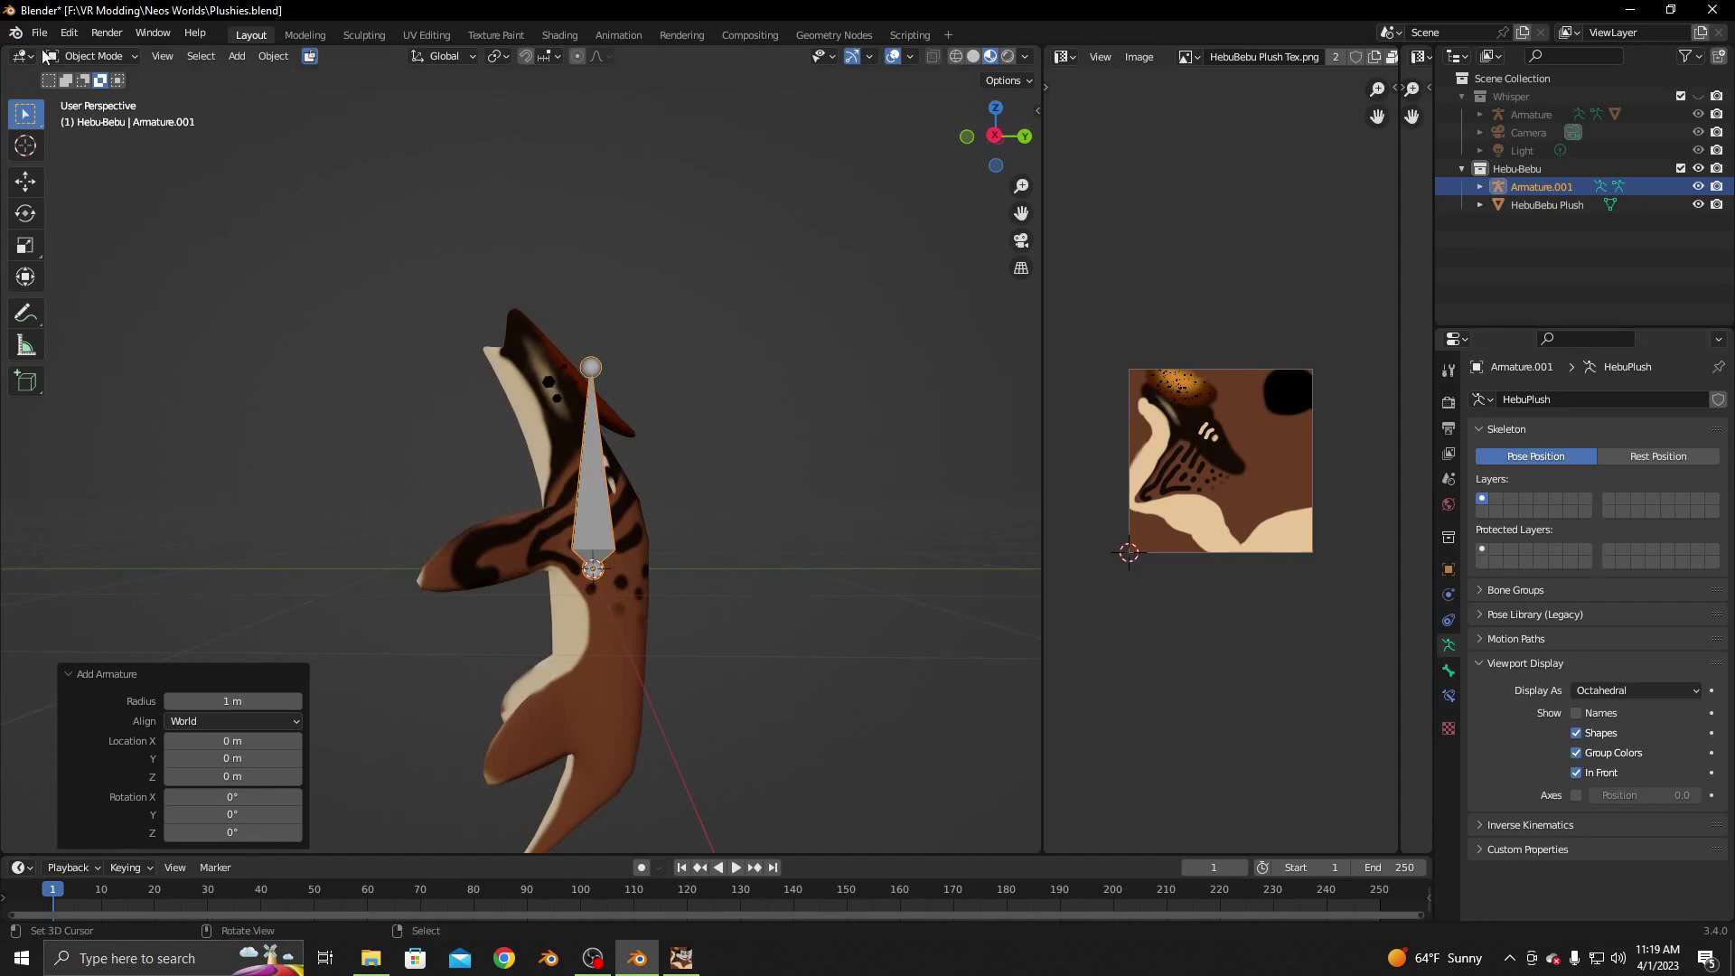
In Edit Mode, select the bone and rename the armature object Chest
{"action": "left_click", "coordinate": [91, 56]}
{"action": "left_click", "coordinate": [81, 83]}
{"action": "left_click", "coordinate": [588, 501]}
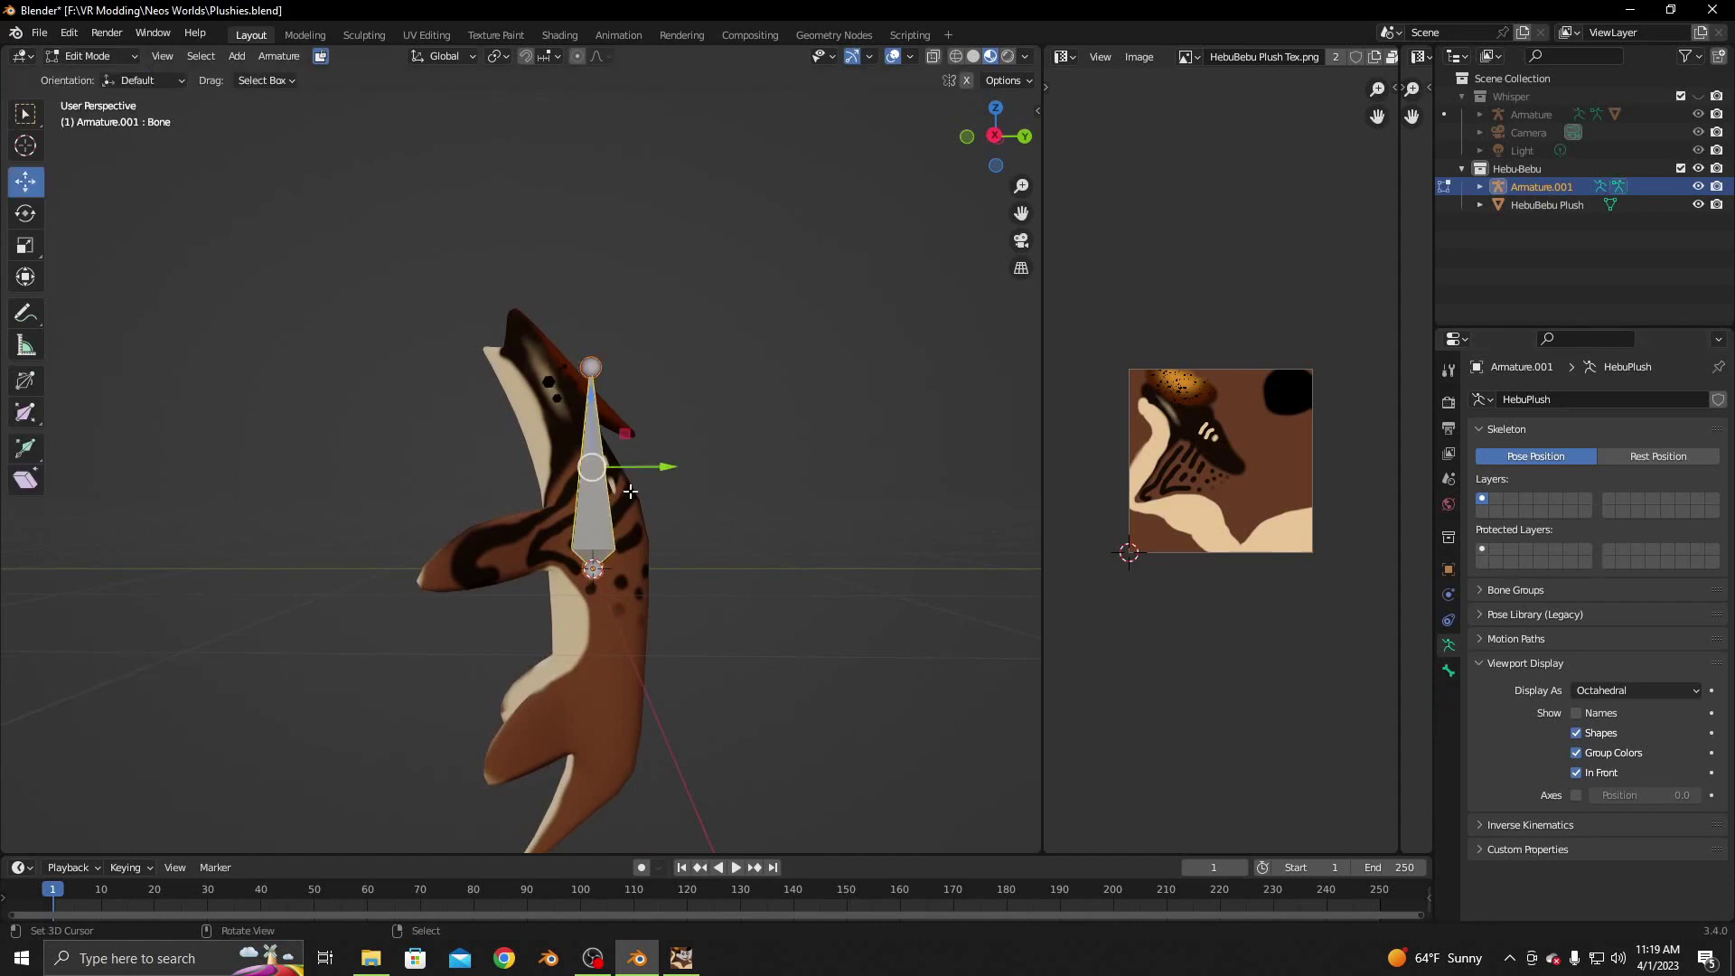
{"action": "left_click", "coordinate": [1449, 569]}
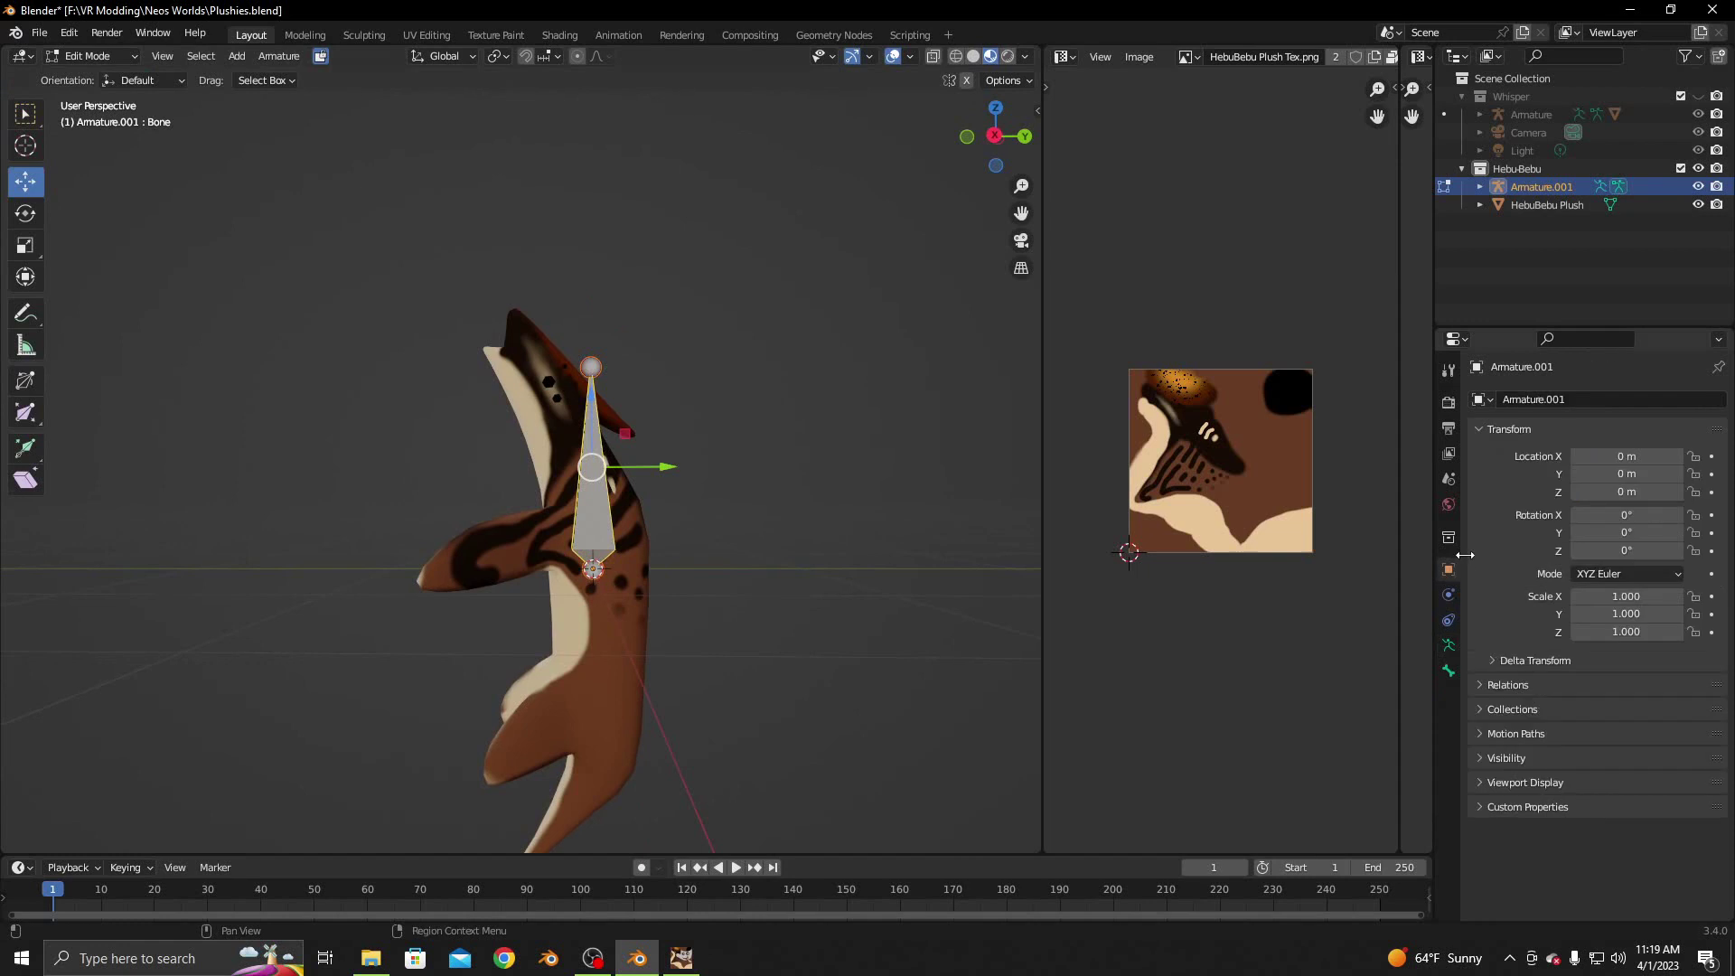
{"action": "left_click", "coordinate": [1599, 399]}
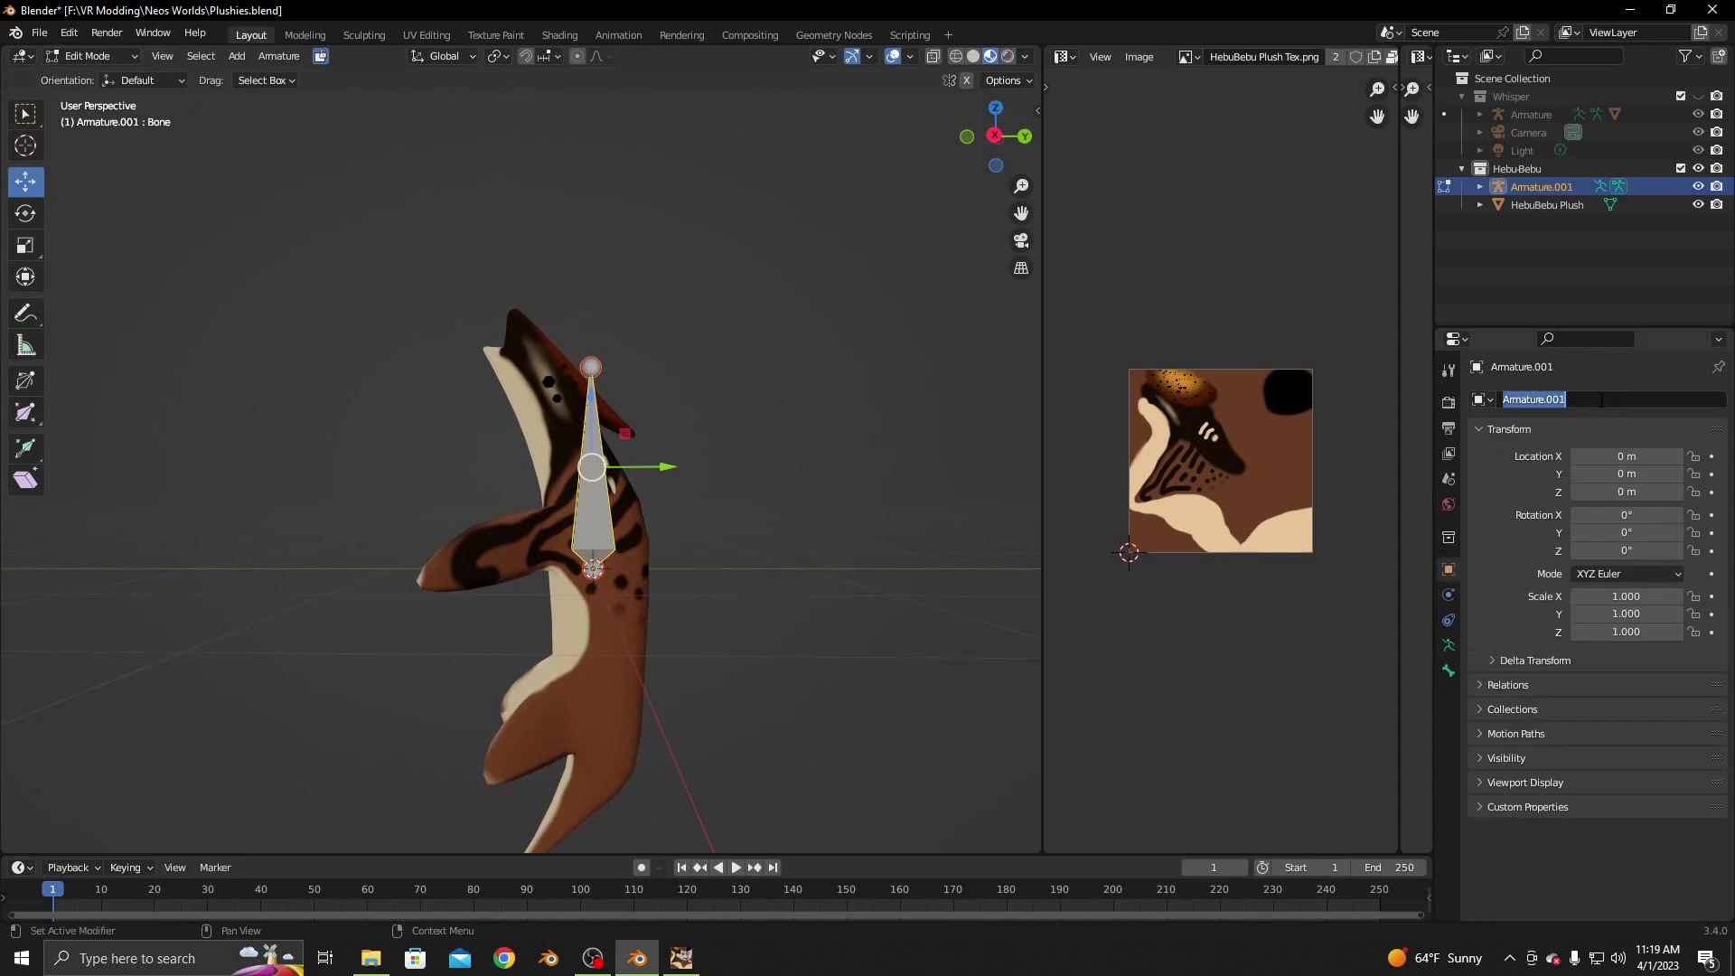
{"action": "type", "text": "CHest"}
{"action": "key", "text": "Return"}
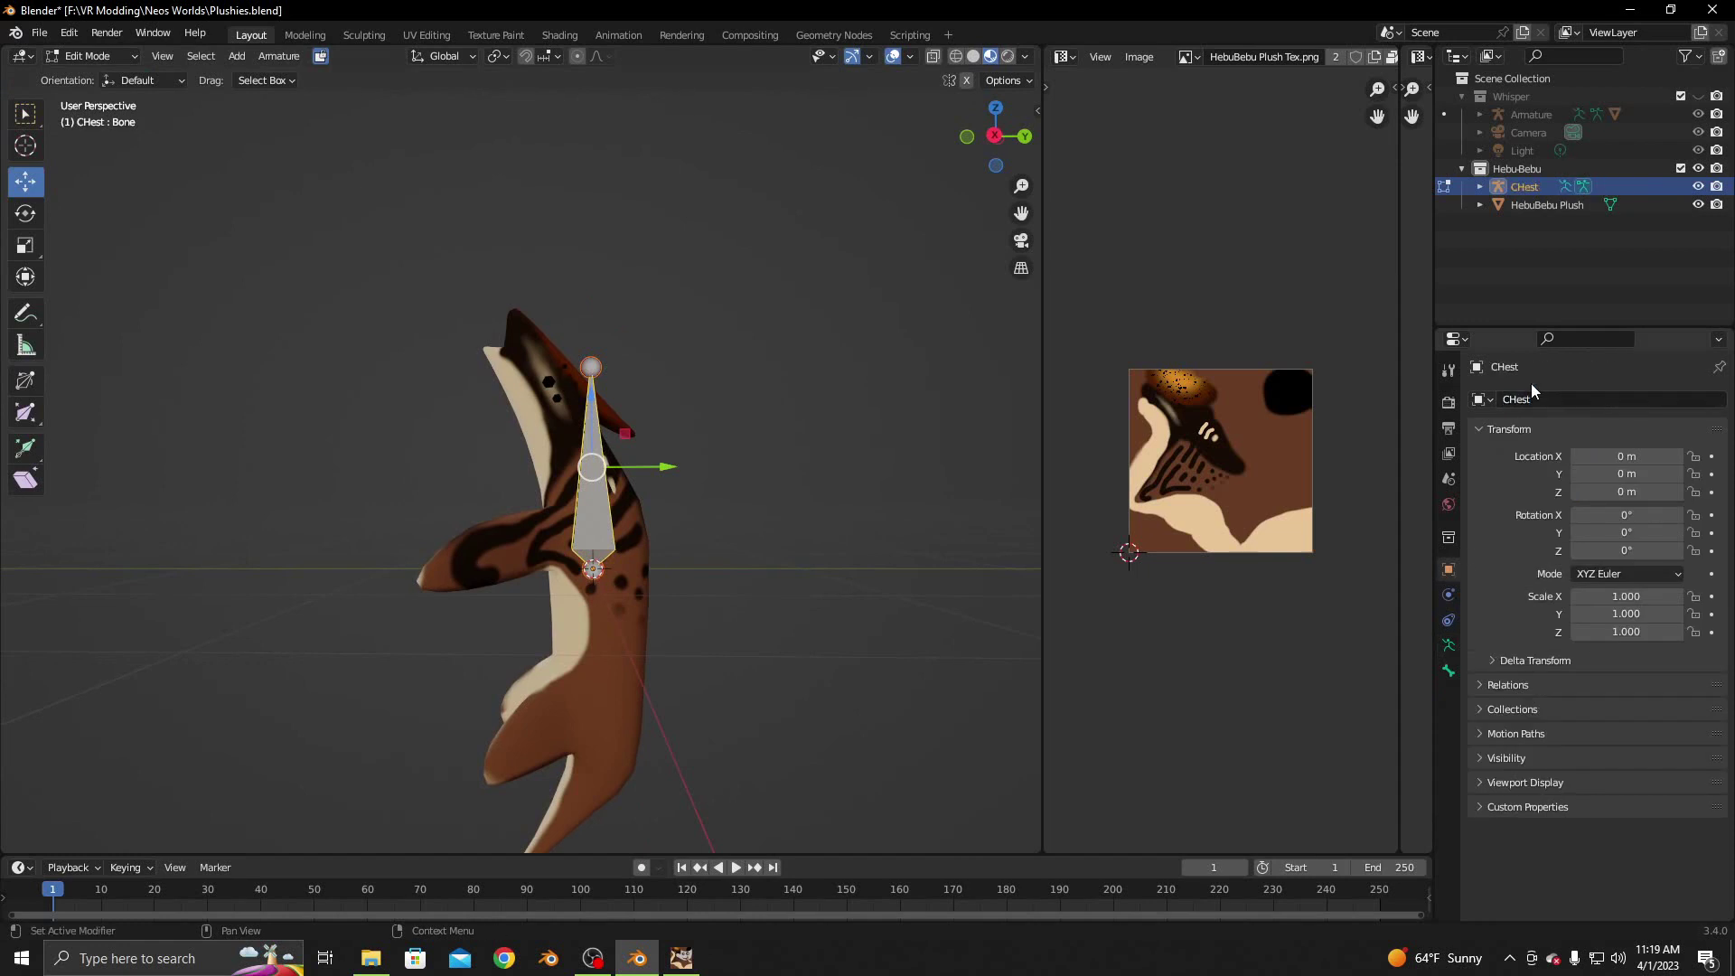
{"action": "key", "text": "BackSpace"}
{"action": "type", "text": "h"}
{"action": "key", "text": "Return"}
Lower the first bone's tip and extrude a second bone up into the plush's head
{"action": "left_click", "coordinate": [590, 366]}
{"action": "mouse_move", "coordinate": [591, 296]}
{"action": "left_mouse_down"}
{"action": "mouse_move", "coordinate": [581, 416]}
{"action": "mouse_move", "coordinate": [583, 397]}
{"action": "left_mouse_up"}
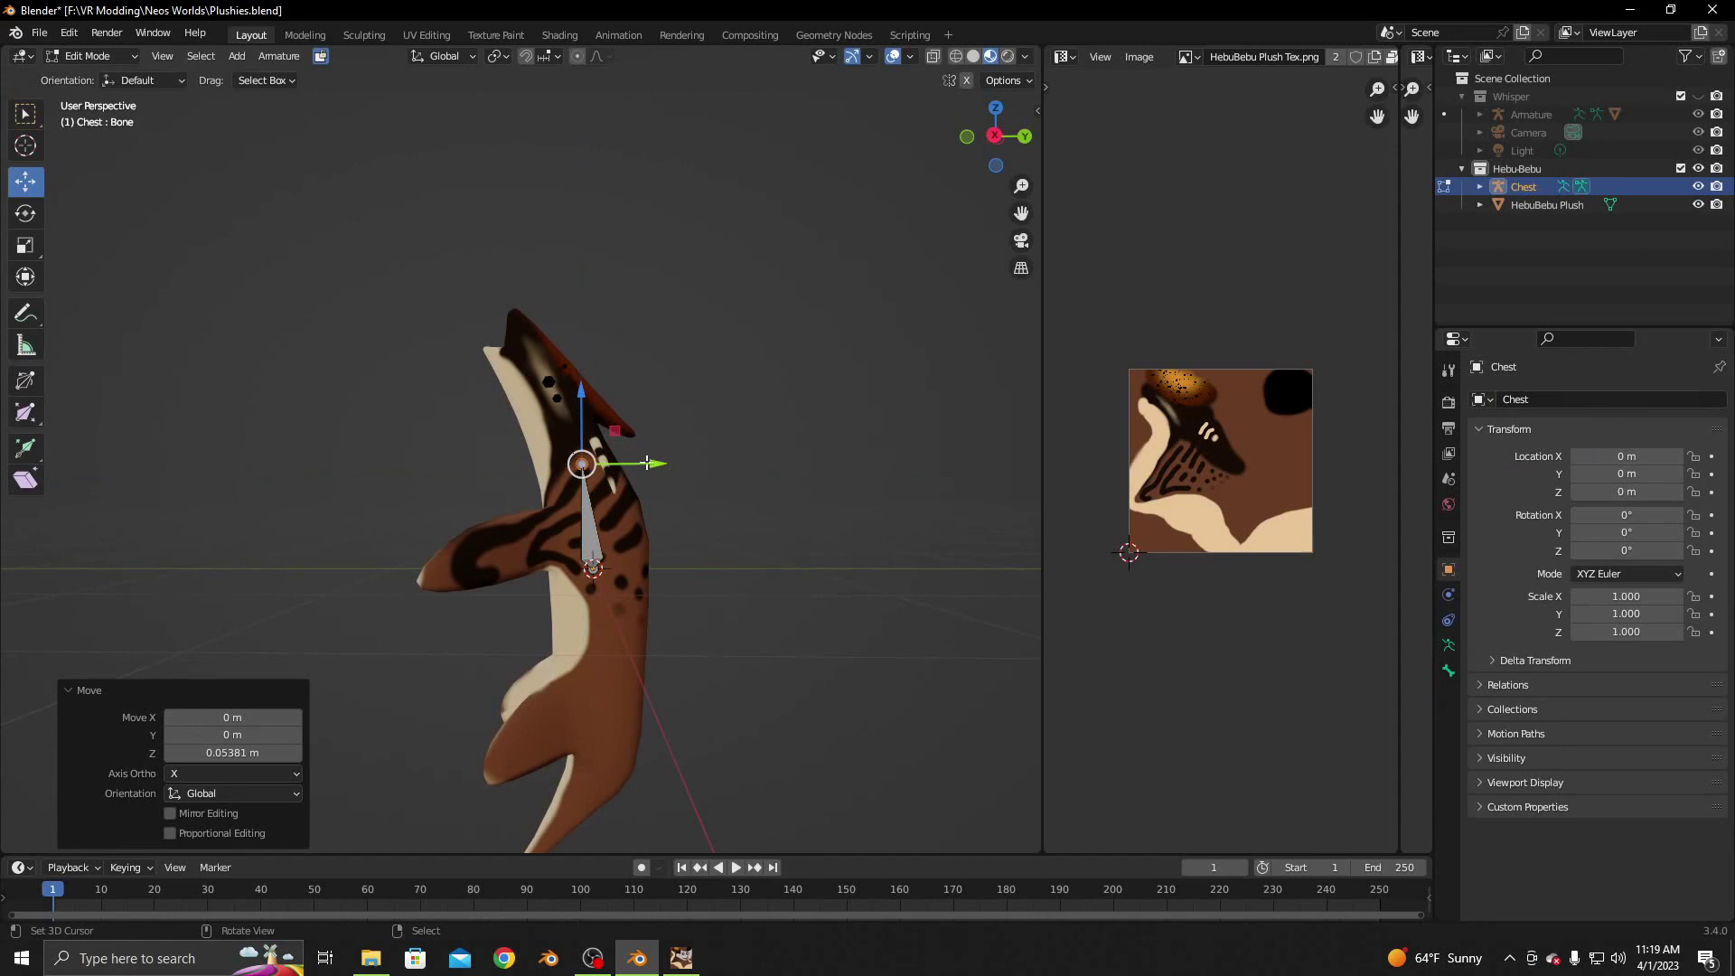
{"action": "left_click_drag", "start_coordinate": [647, 463], "coordinate": [641, 463]}
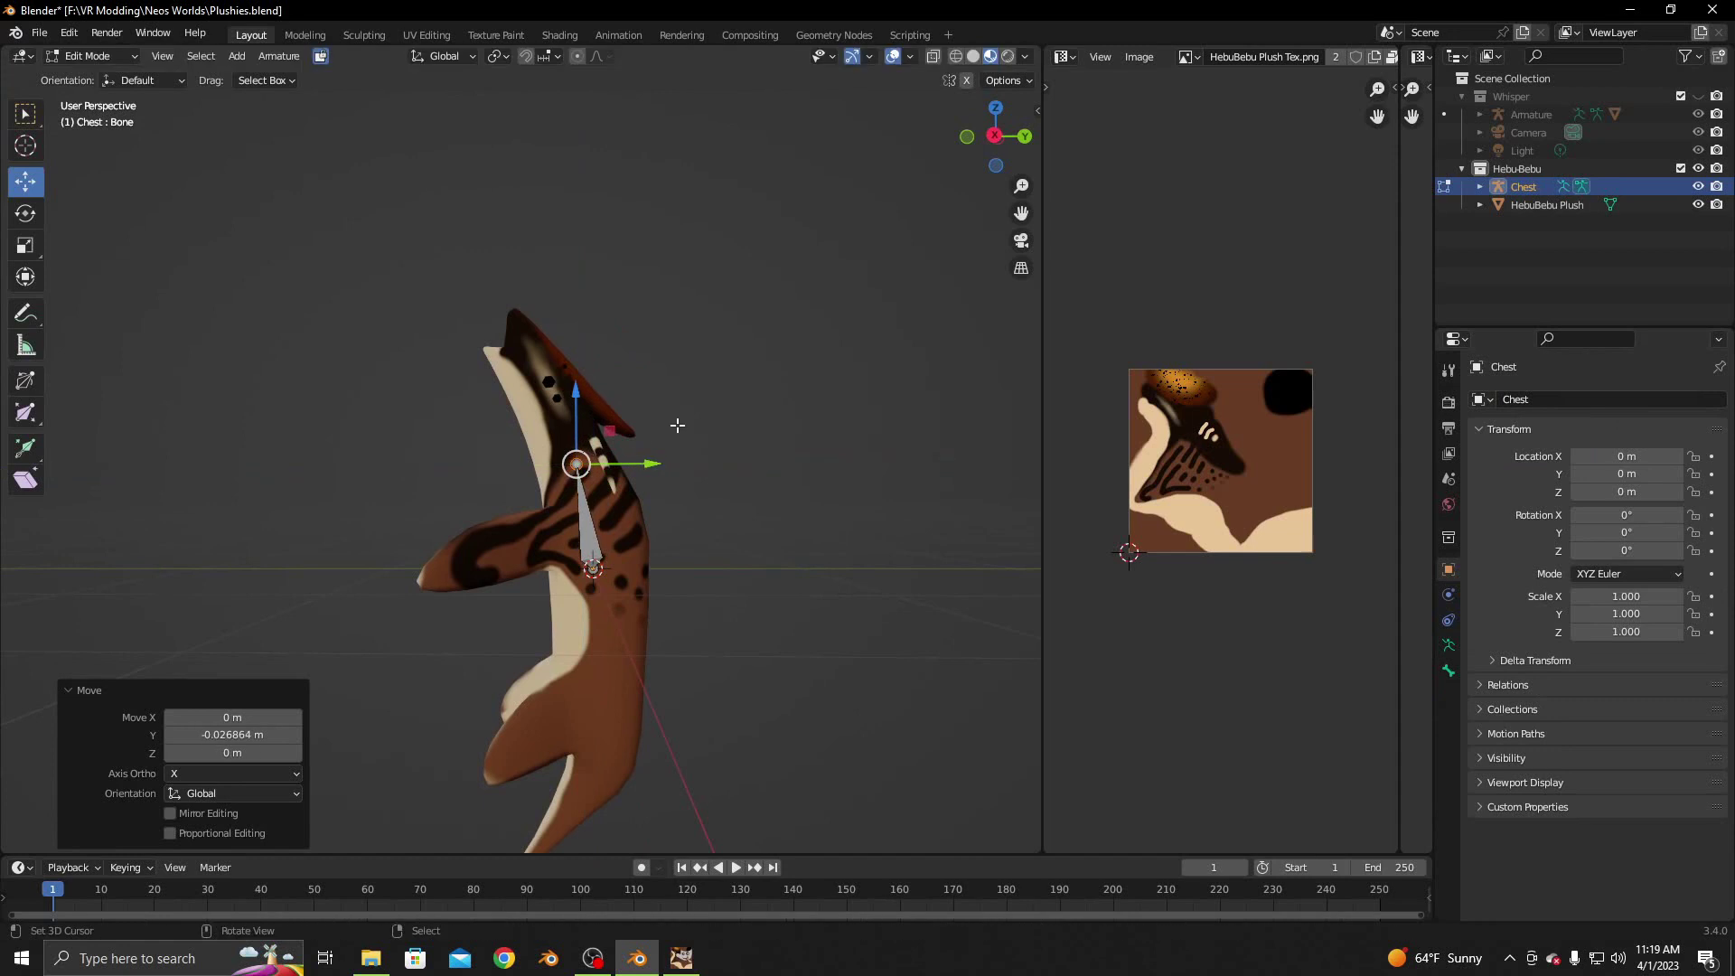
{"action": "key", "text": "e"}
{"action": "key", "text": "z"}
{"action": "left_click", "coordinate": [666, 279]}
{"action": "left_click_drag", "start_coordinate": [643, 319], "coordinate": [572, 339]}
{"action": "left_click_drag", "start_coordinate": [503, 271], "coordinate": [501, 264]}
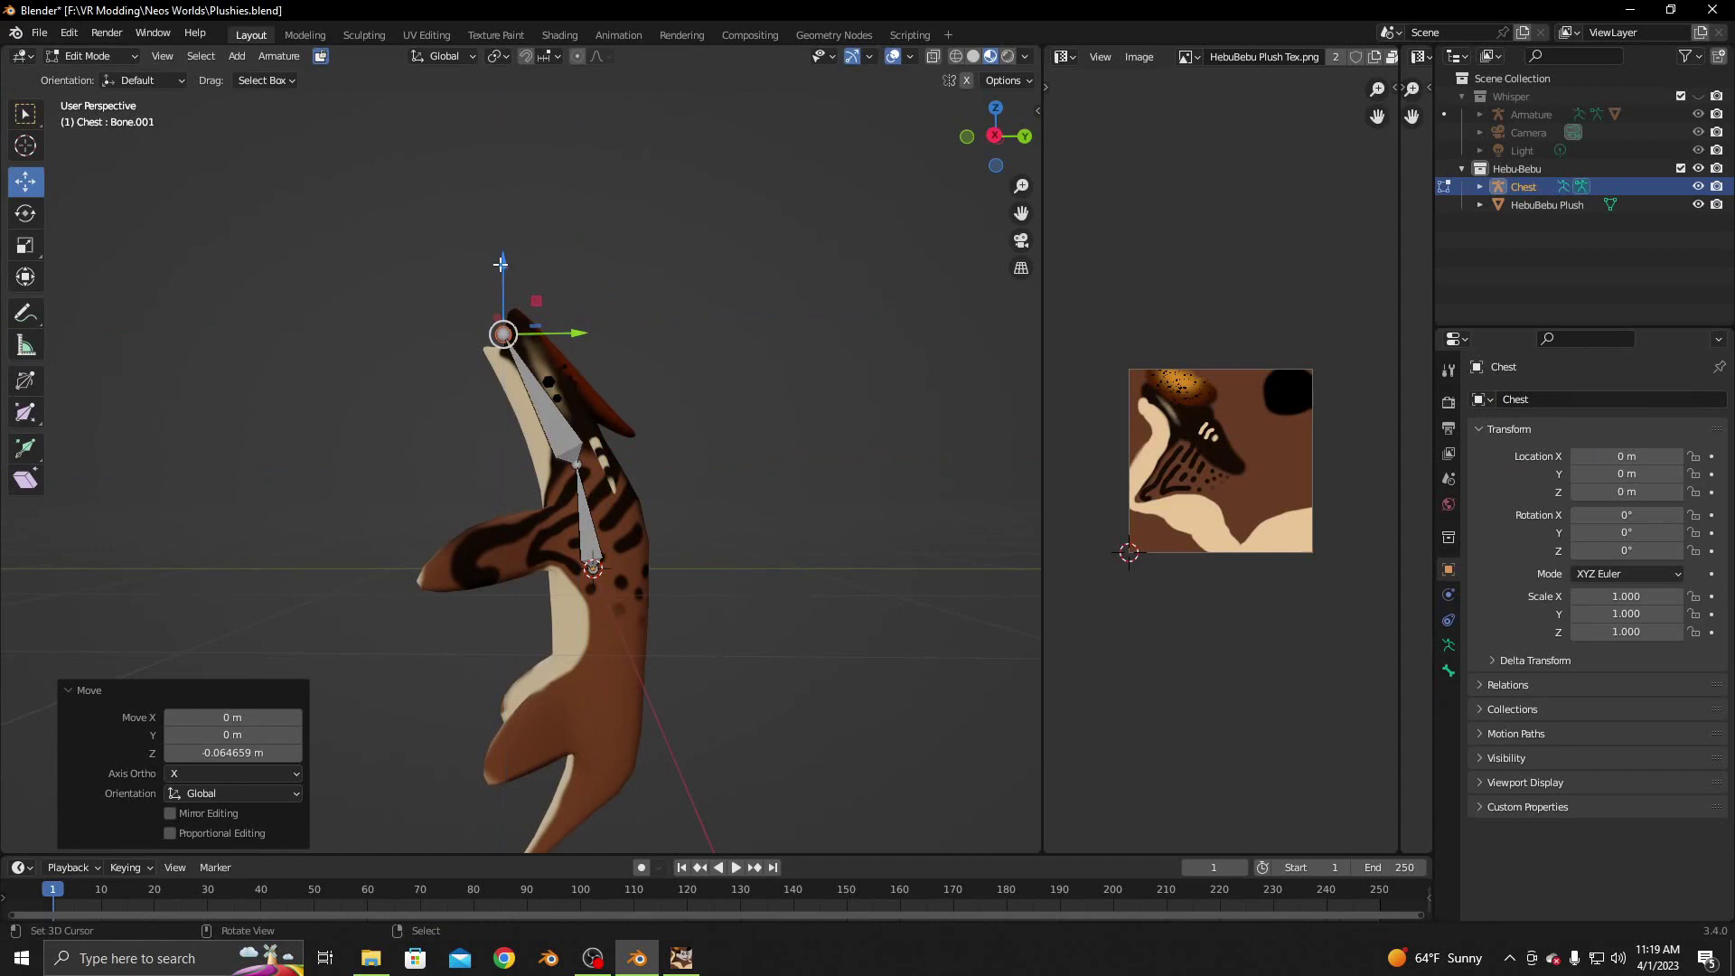
Rename the armature object to Head
{"action": "left_click", "coordinate": [584, 416]}
{"action": "left_click", "coordinate": [1586, 399]}
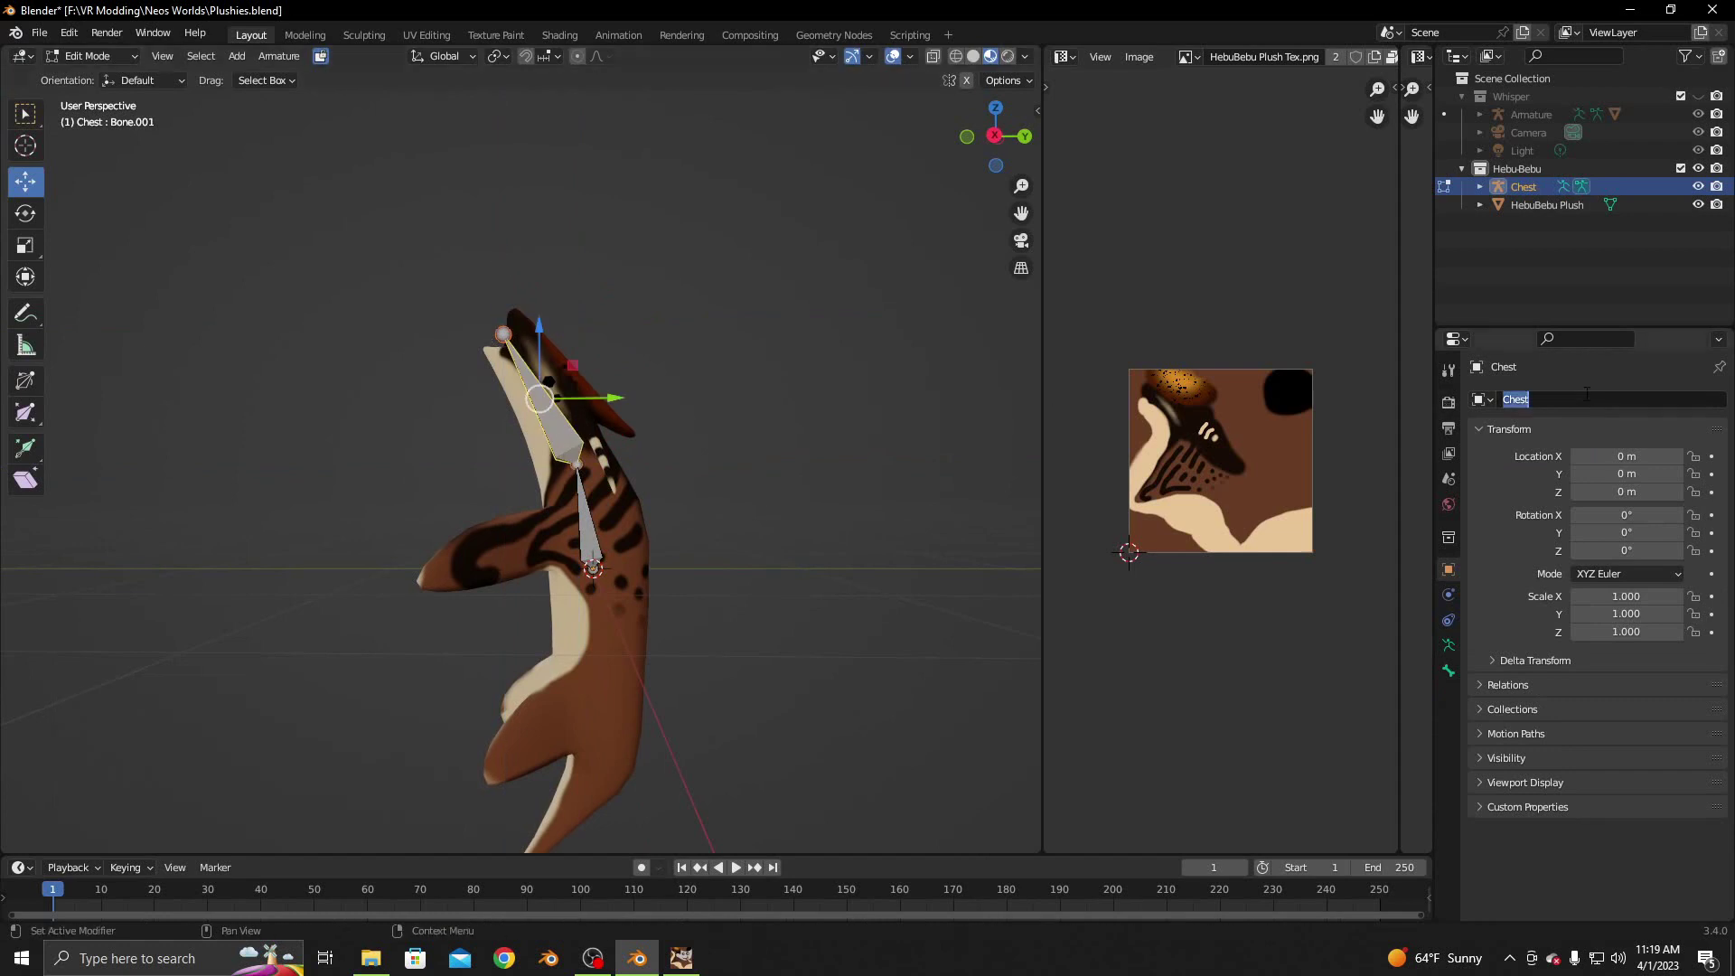
{"action": "type", "text": "Head"}
{"action": "key", "text": "Return"}
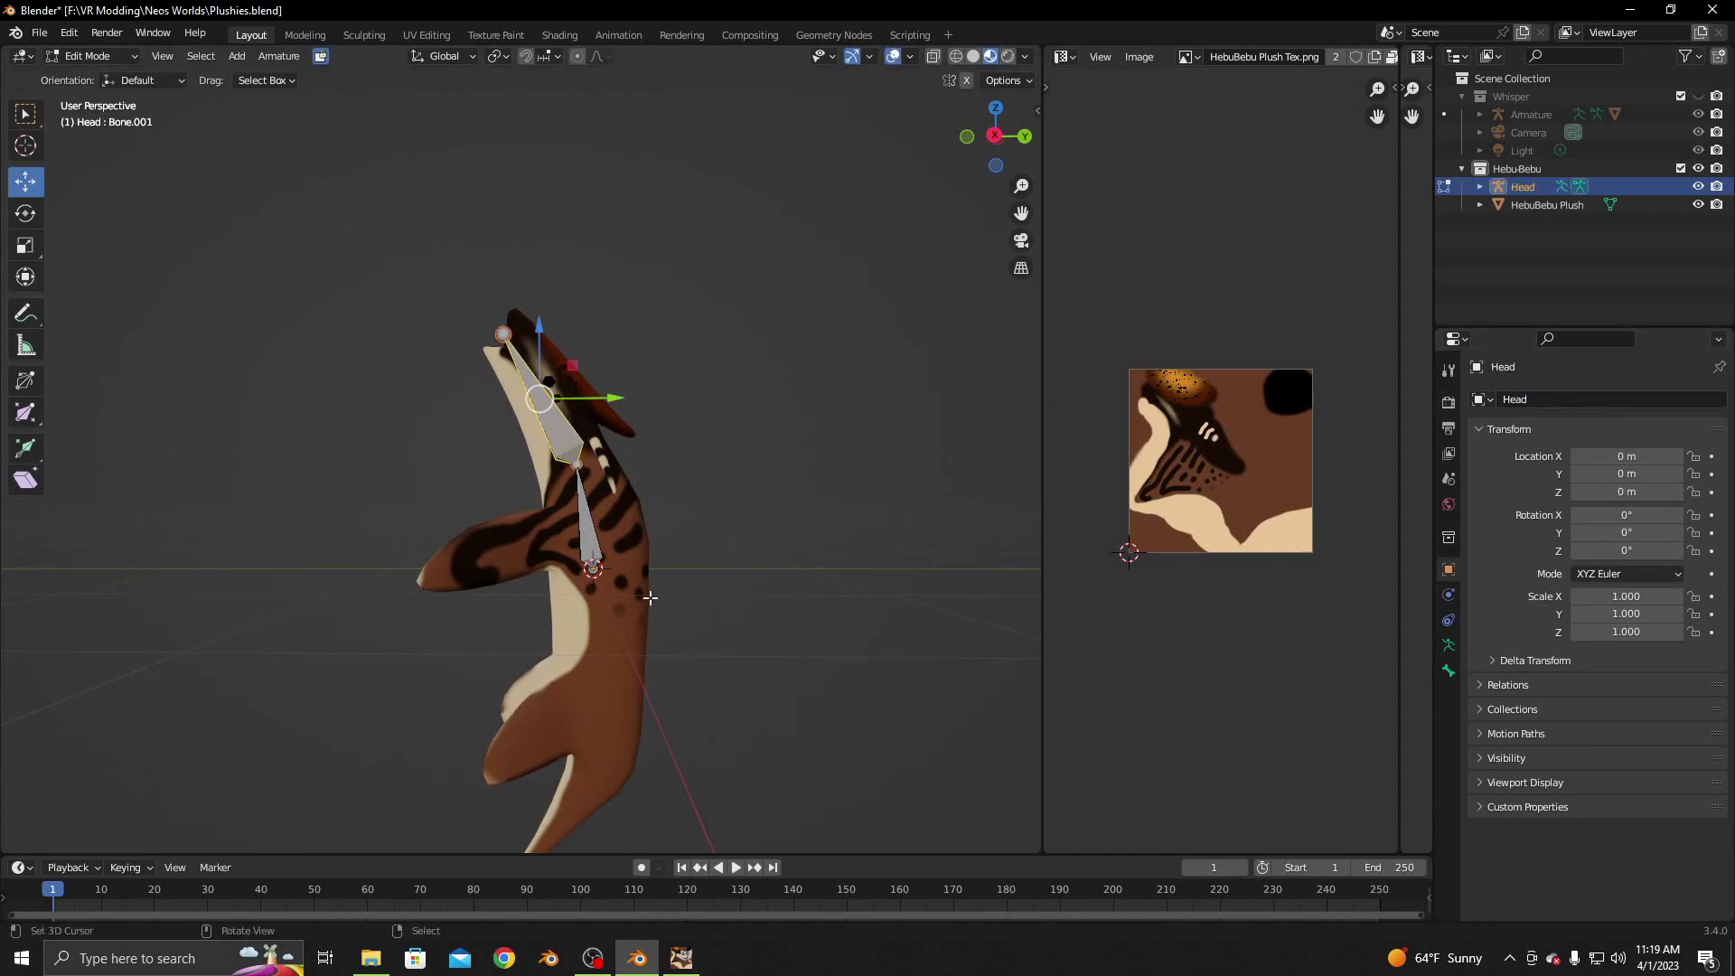
{"action": "left_click", "coordinate": [594, 569]}
Extrude a downward torso bone from the base joint and raise its end point
{"action": "key", "text": "e"}
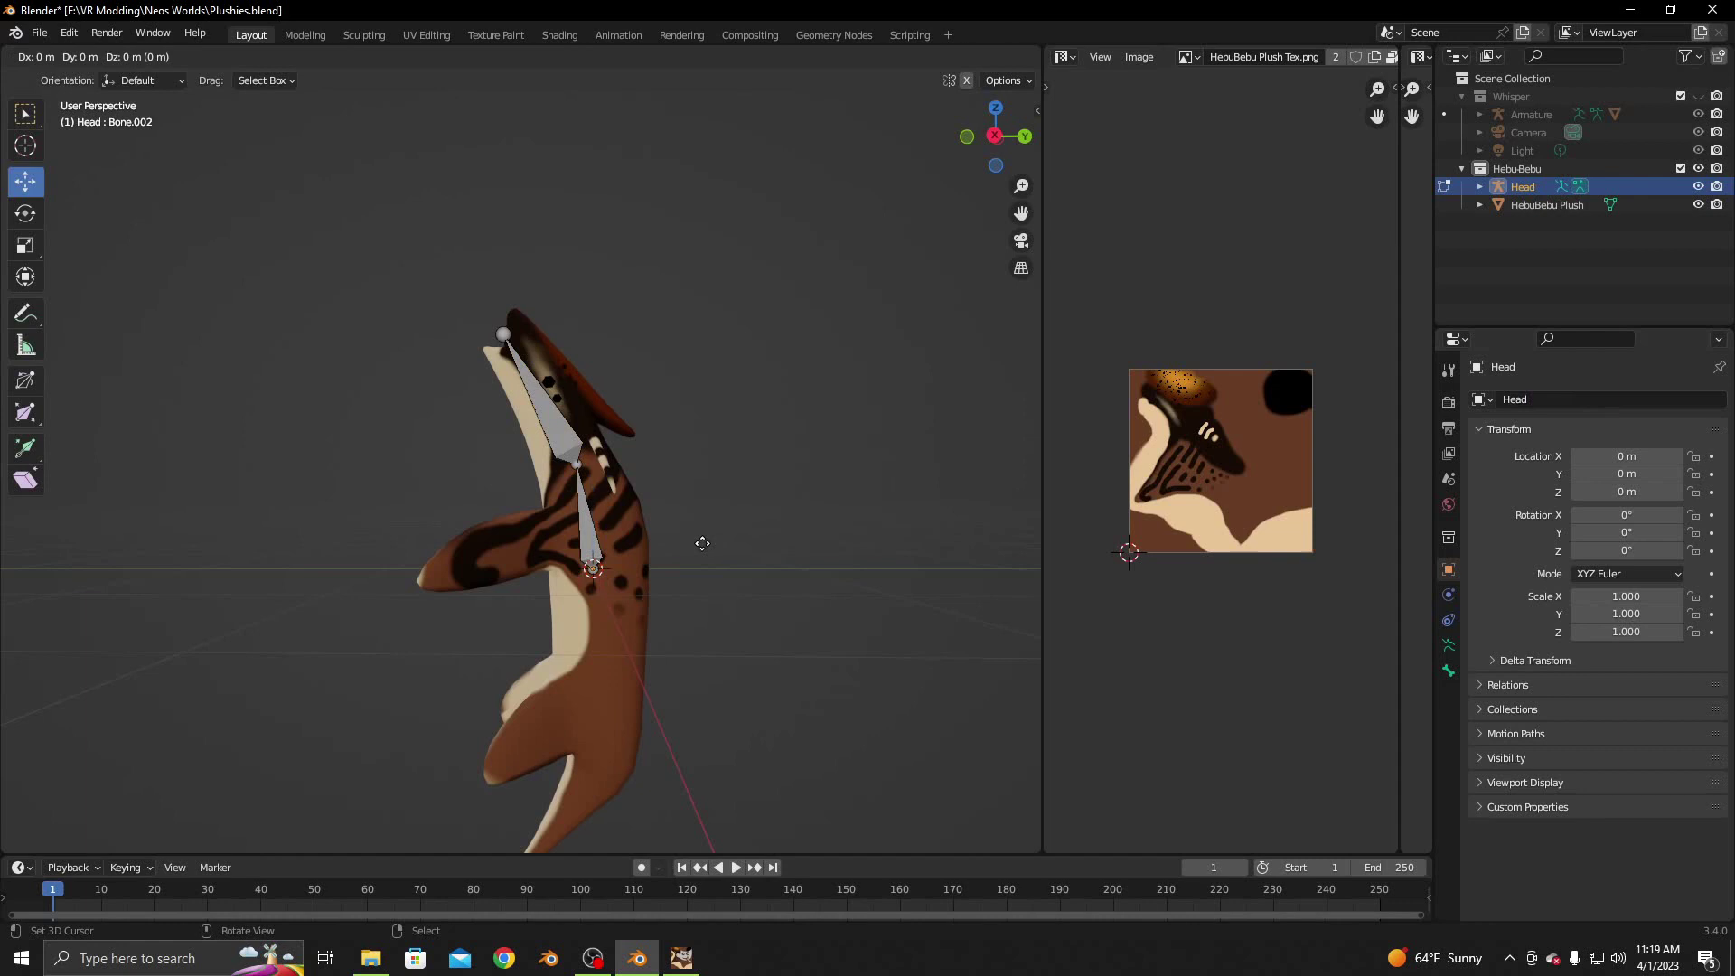
{"action": "key", "text": "z"}
{"action": "left_click", "coordinate": [685, 688]}
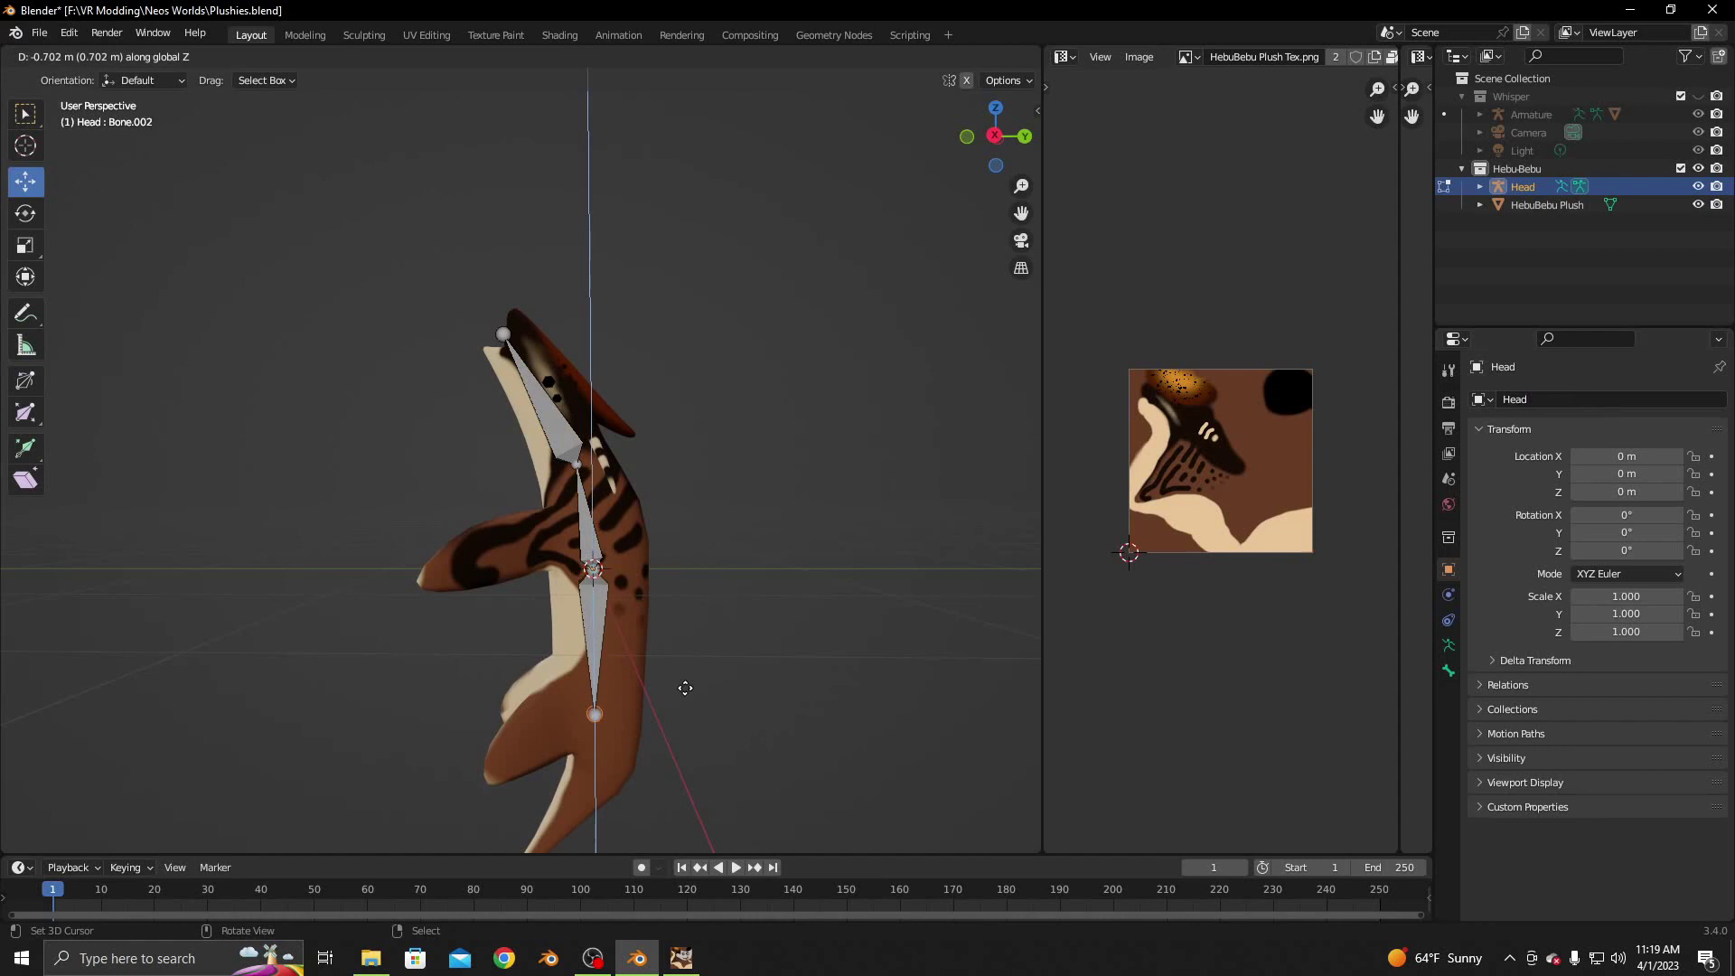
{"action": "mouse_move", "coordinate": [685, 687]}
{"action": "middle_mouse_down"}
{"action": "mouse_move", "coordinate": [668, 661]}
{"action": "mouse_move", "coordinate": [674, 541]}
{"action": "middle_mouse_up"}
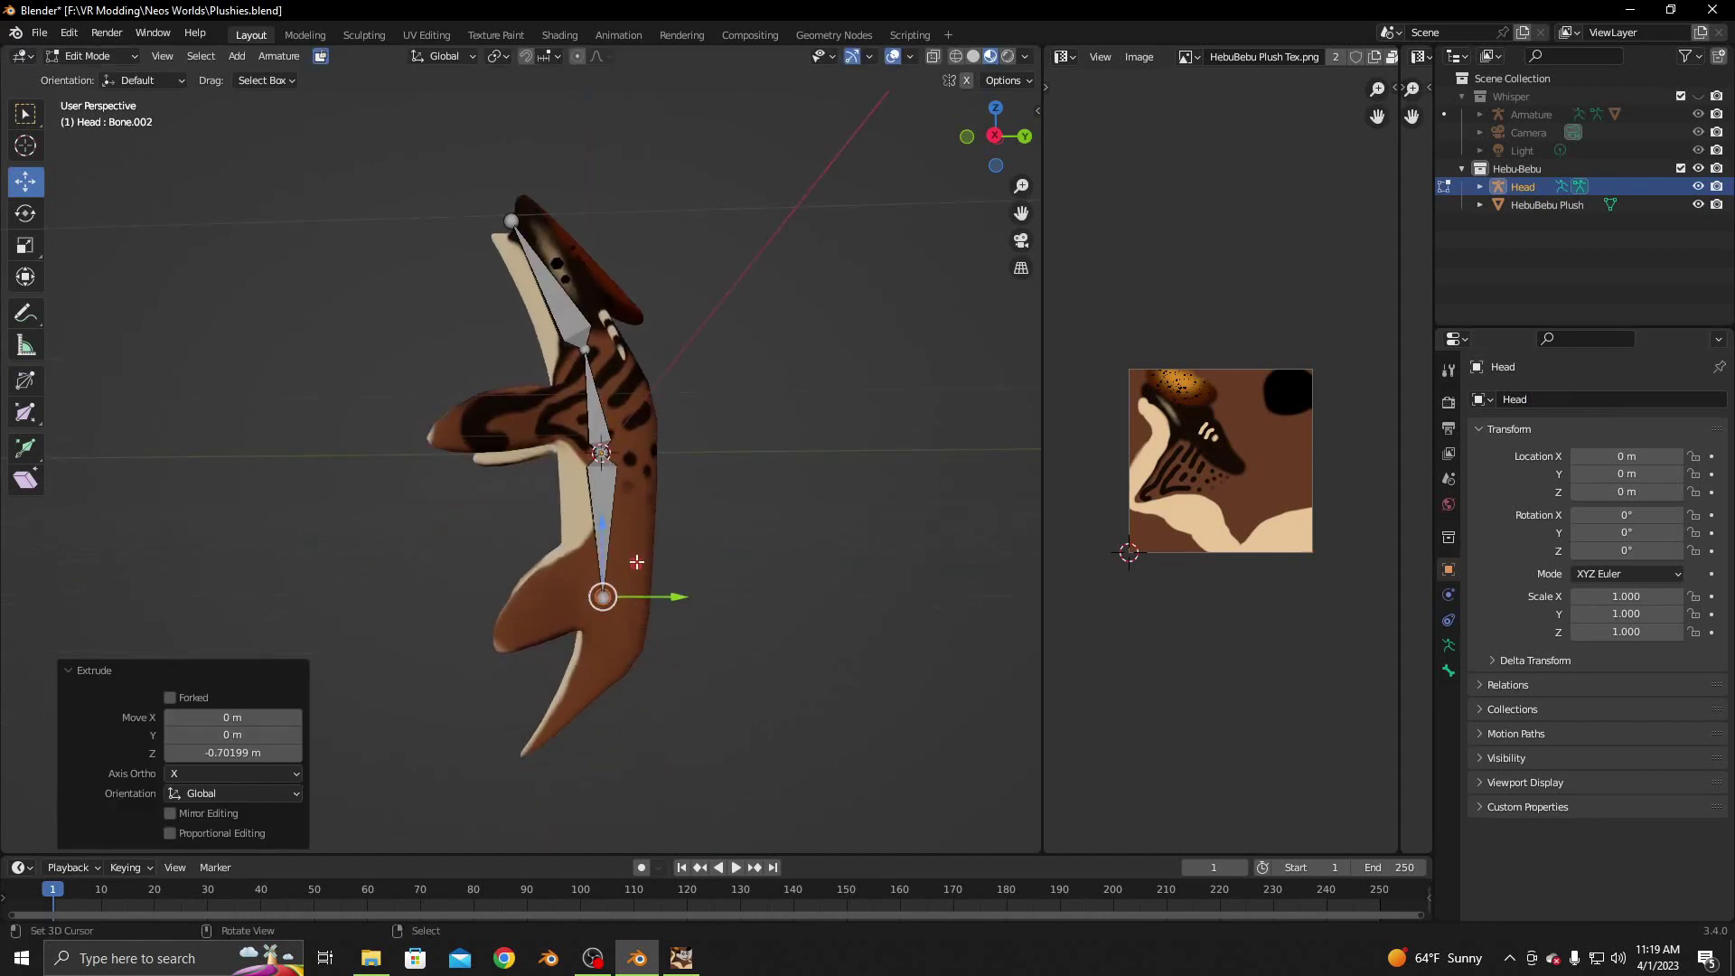
{"action": "key", "text": "g"}
{"action": "key", "text": "z"}
{"action": "left_click", "coordinate": [635, 543]}
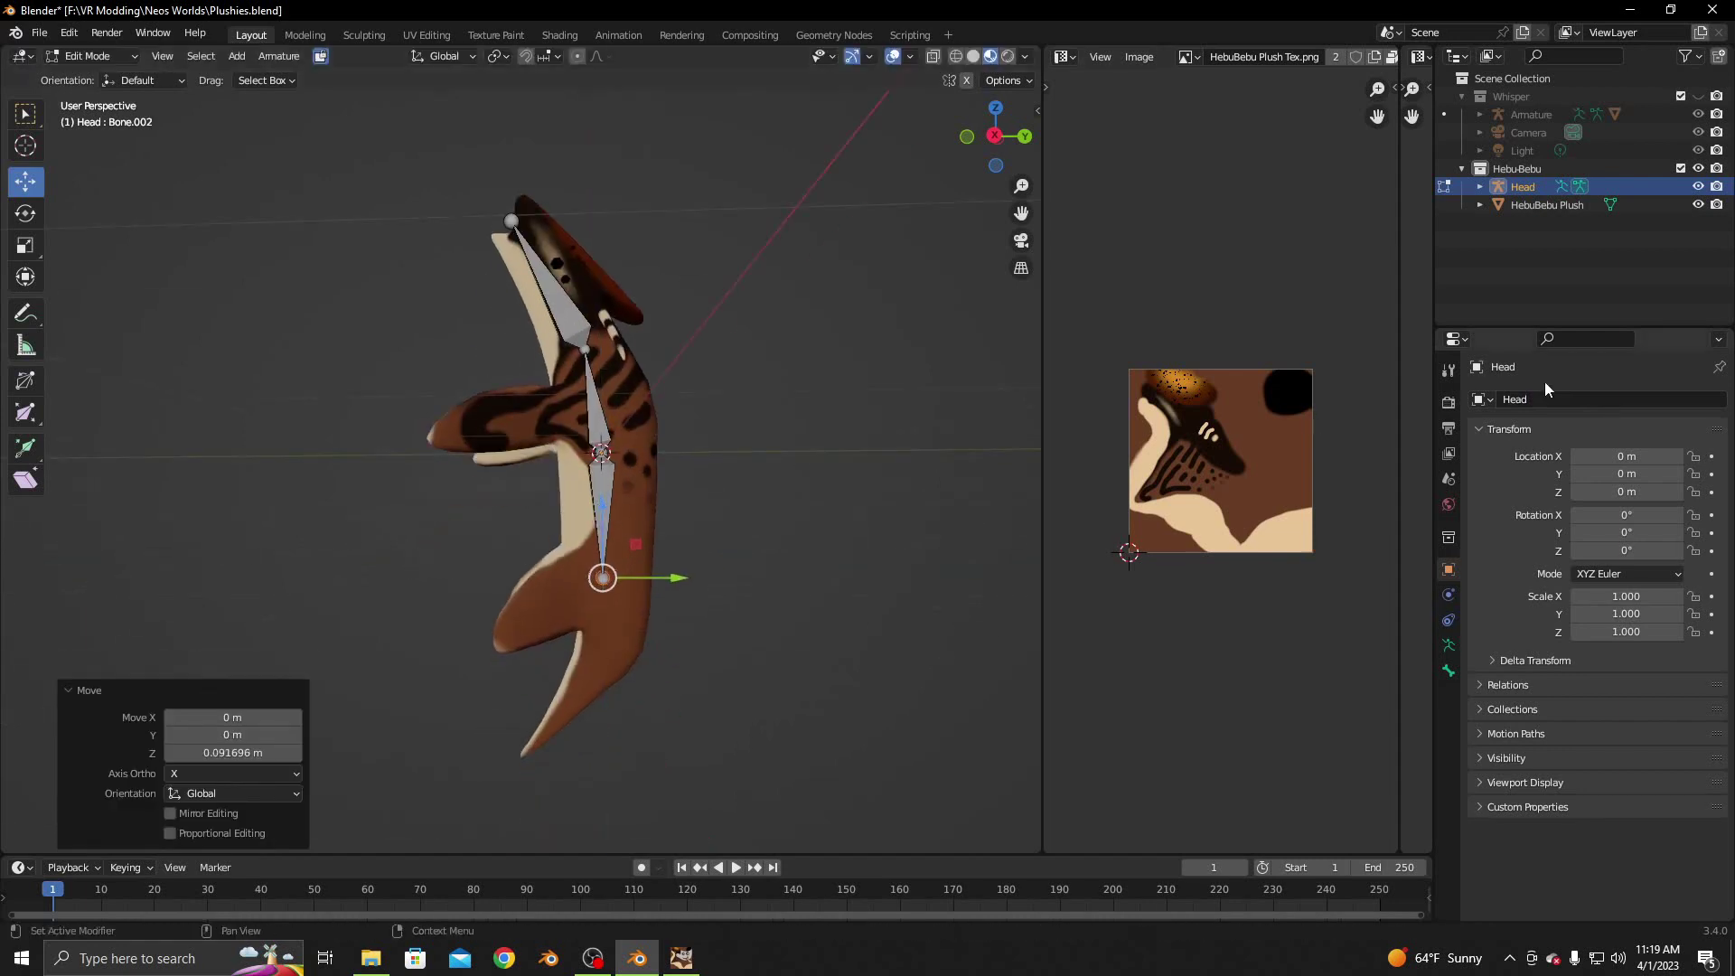
{"action": "type", "text": "Torso"}
{"action": "key", "text": "Return"}
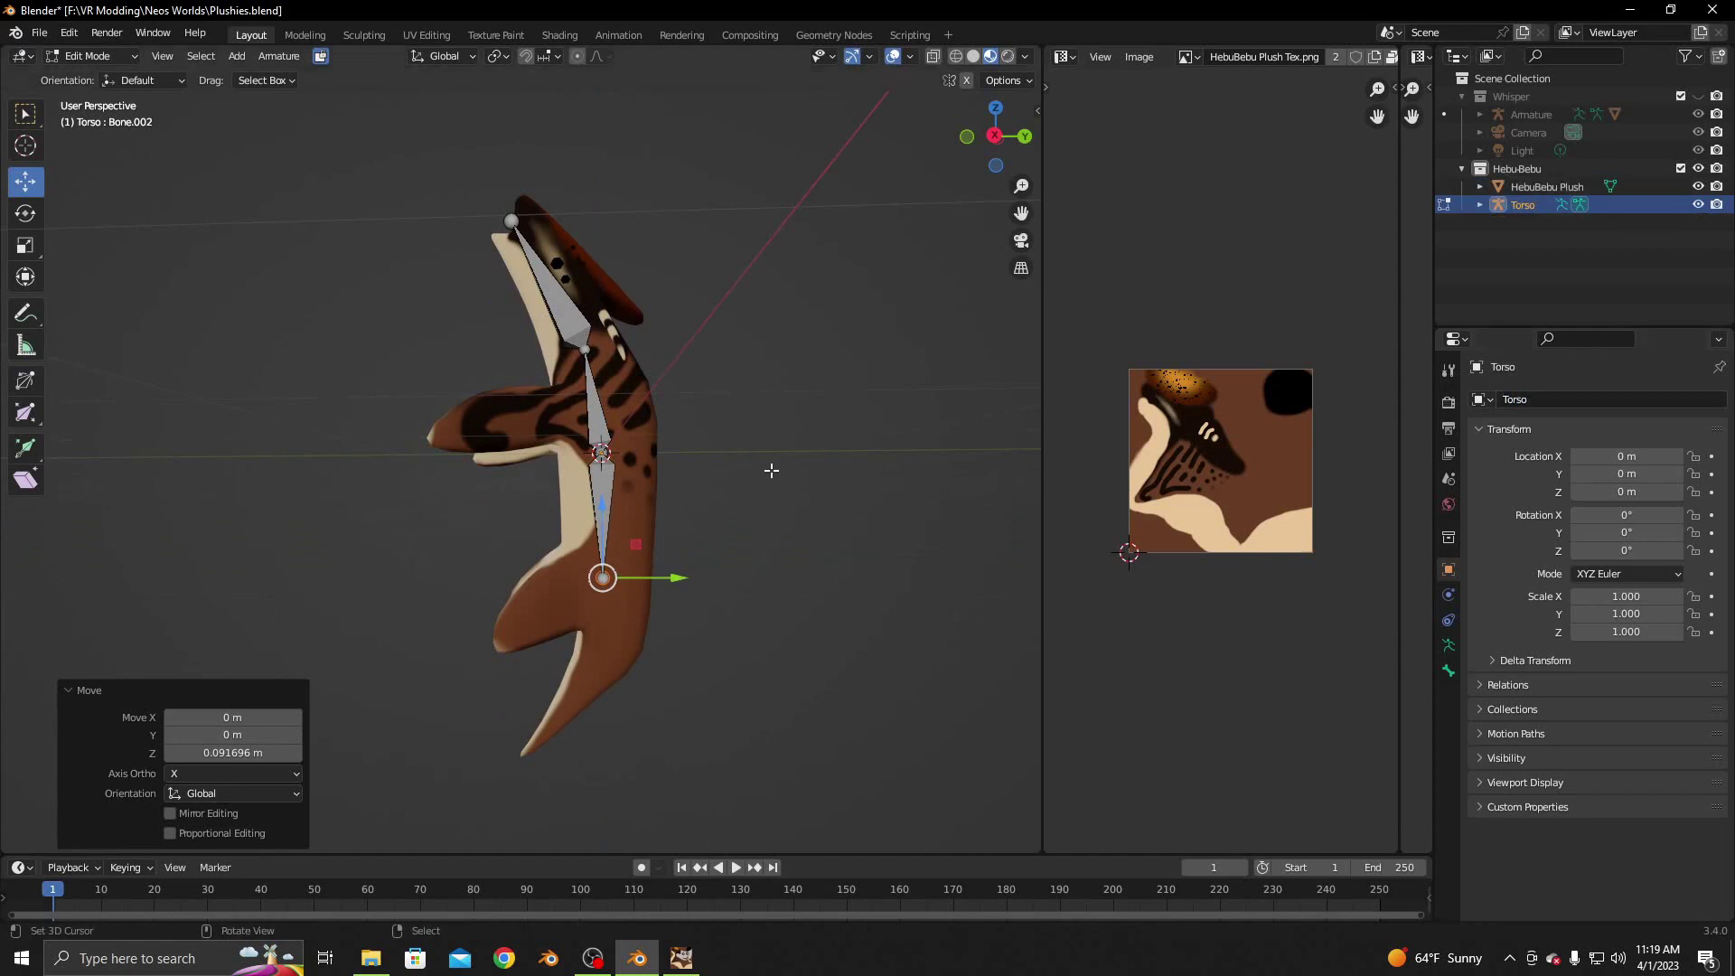
Extrude a tail bone below the torso, angle its tip back, and lower the torso-tail joint
{"action": "key", "text": "e"}
{"action": "key", "text": "z"}
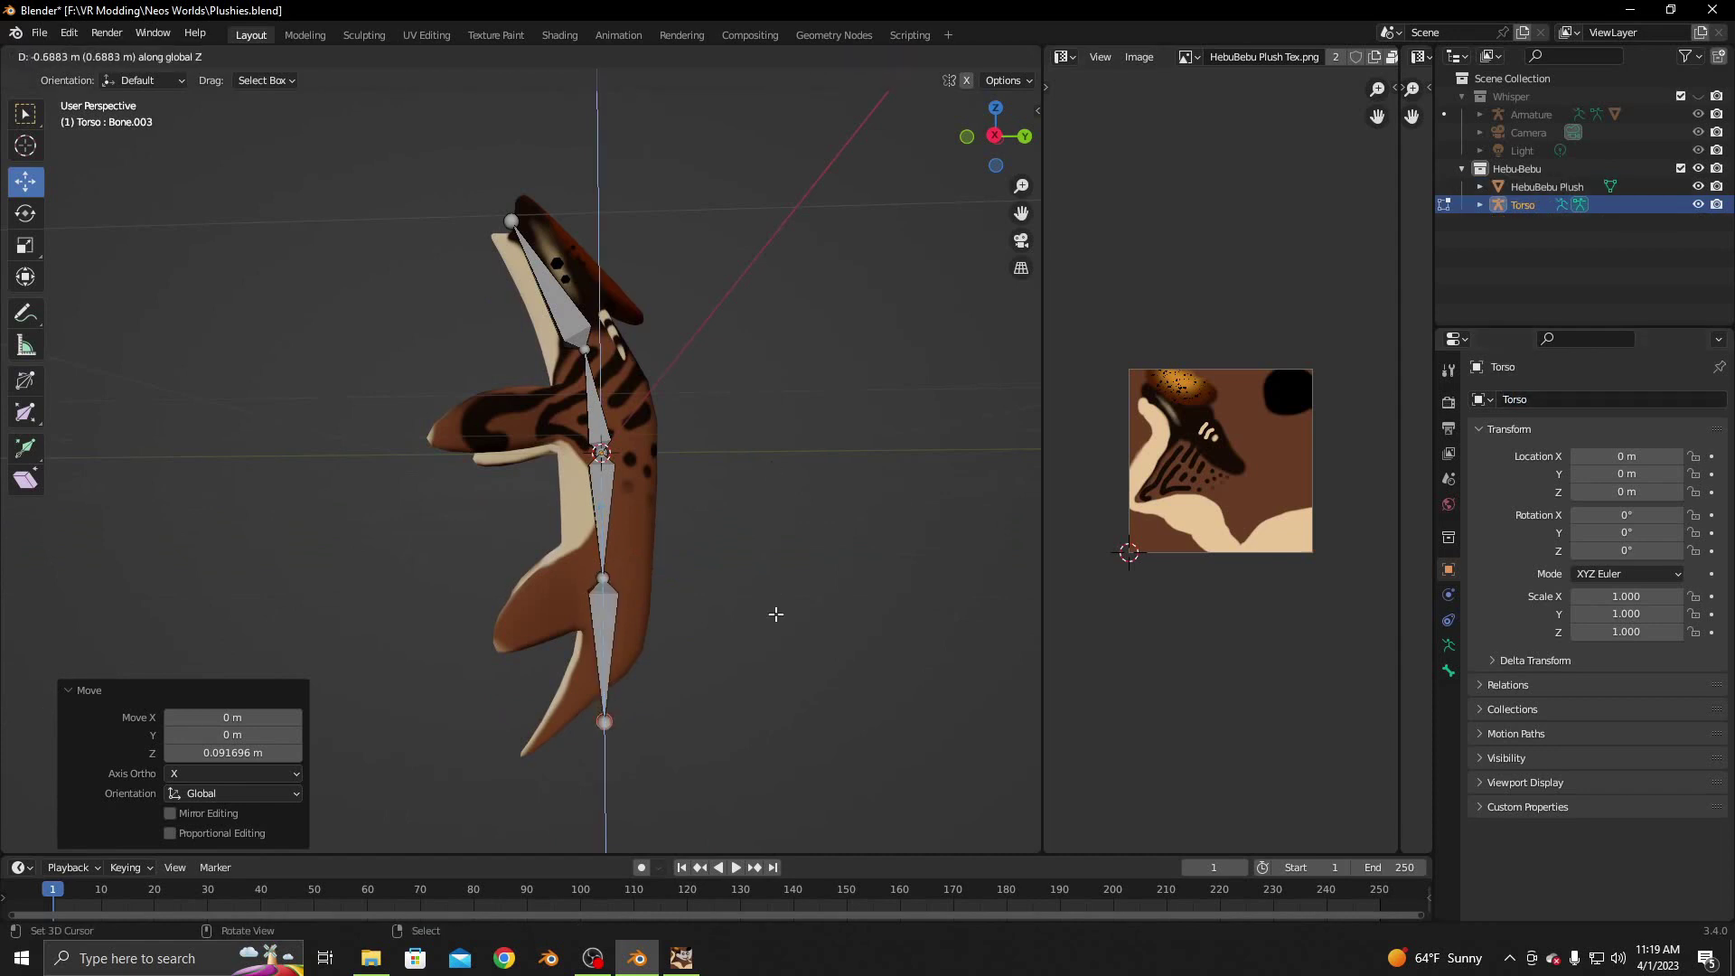
{"action": "left_click", "coordinate": [772, 603]}
{"action": "left_click_drag", "start_coordinate": [690, 718], "coordinate": [621, 719]}
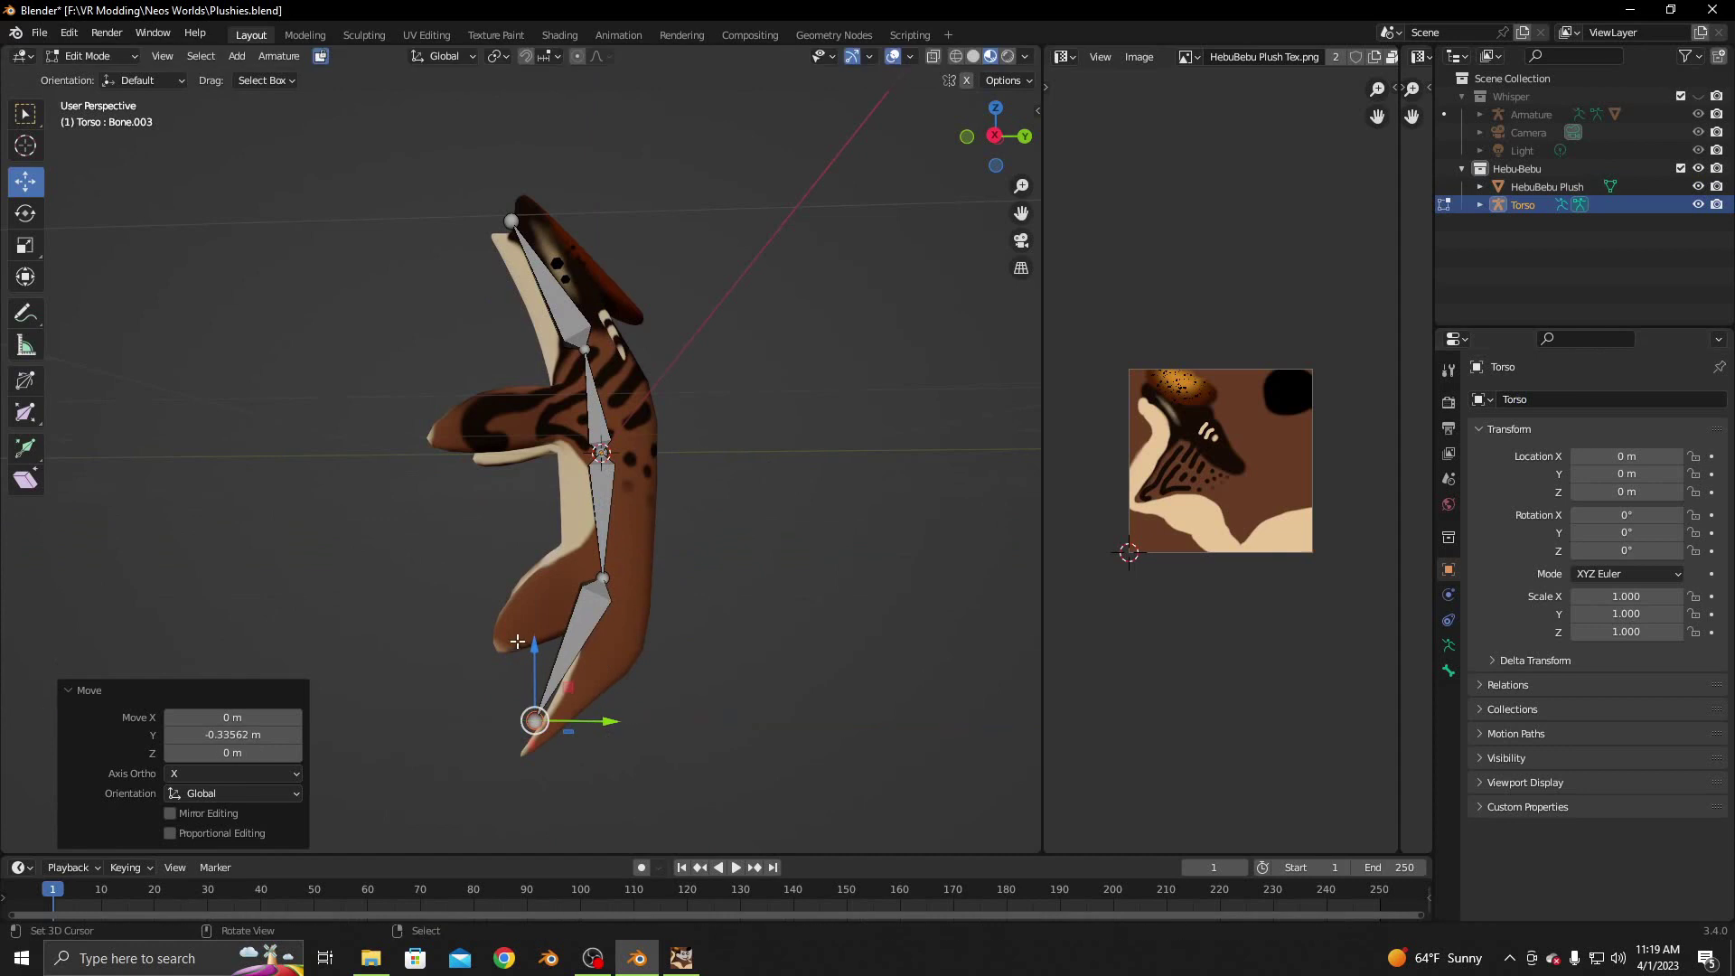
{"action": "left_click_drag", "start_coordinate": [534, 648], "coordinate": [530, 676]}
{"action": "left_click", "coordinate": [604, 579]}
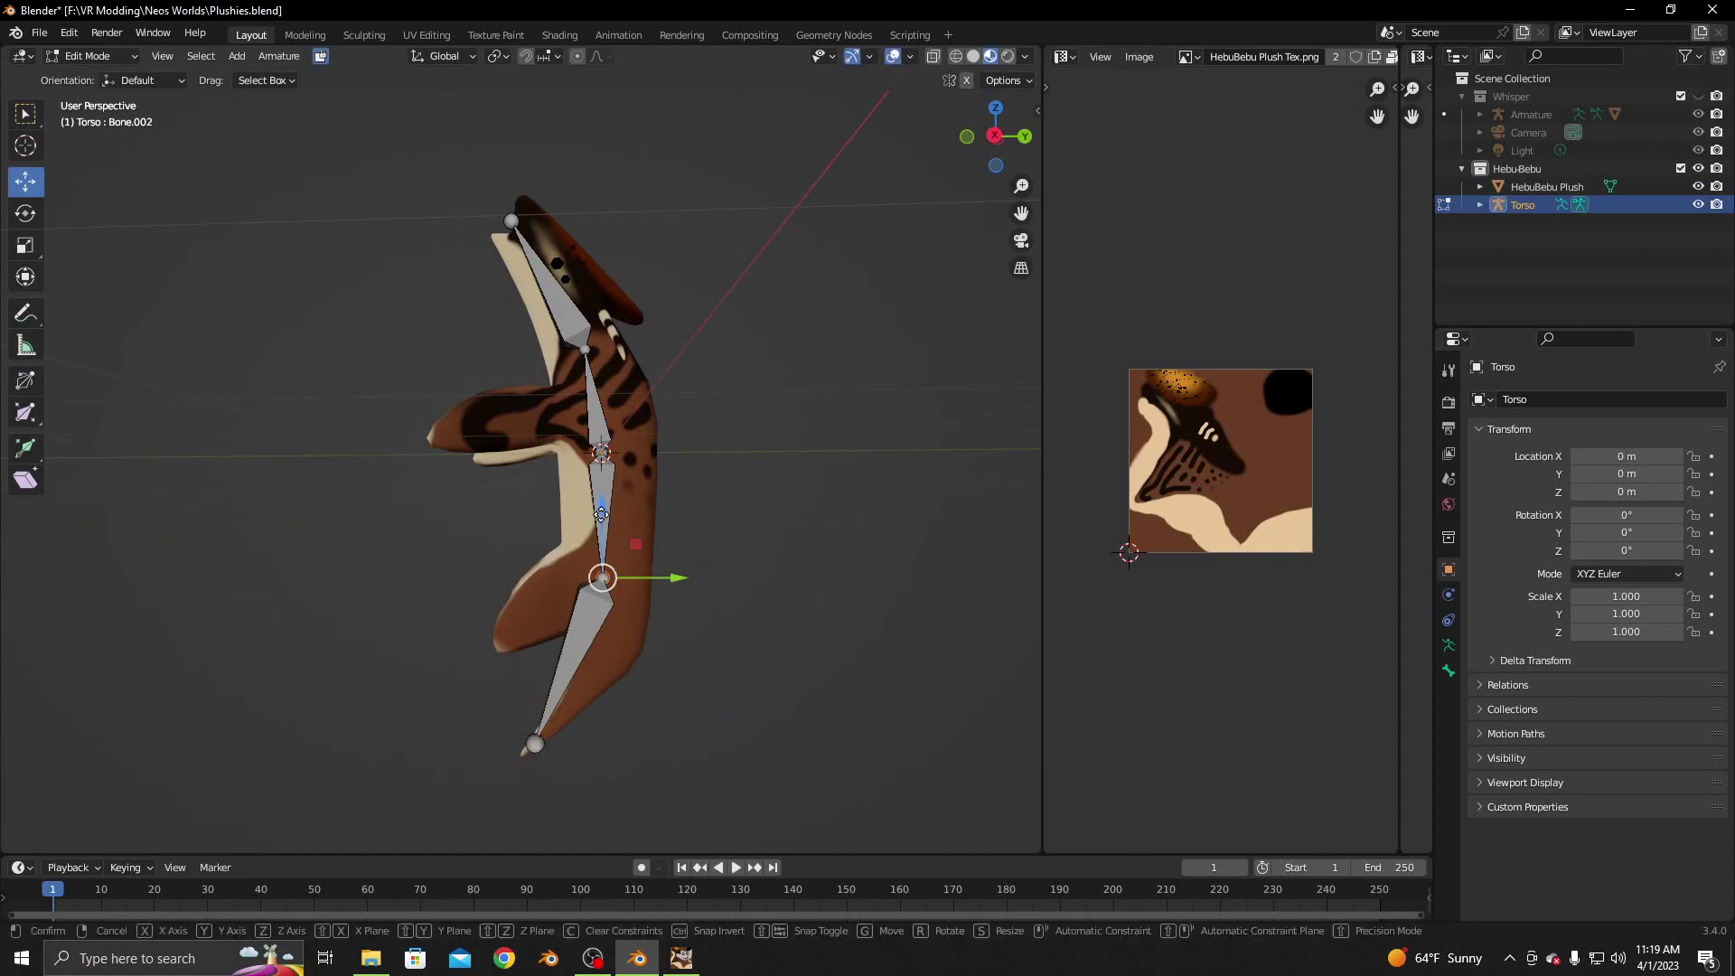
{"action": "left_click_drag", "start_coordinate": [608, 512], "coordinate": [615, 579]}
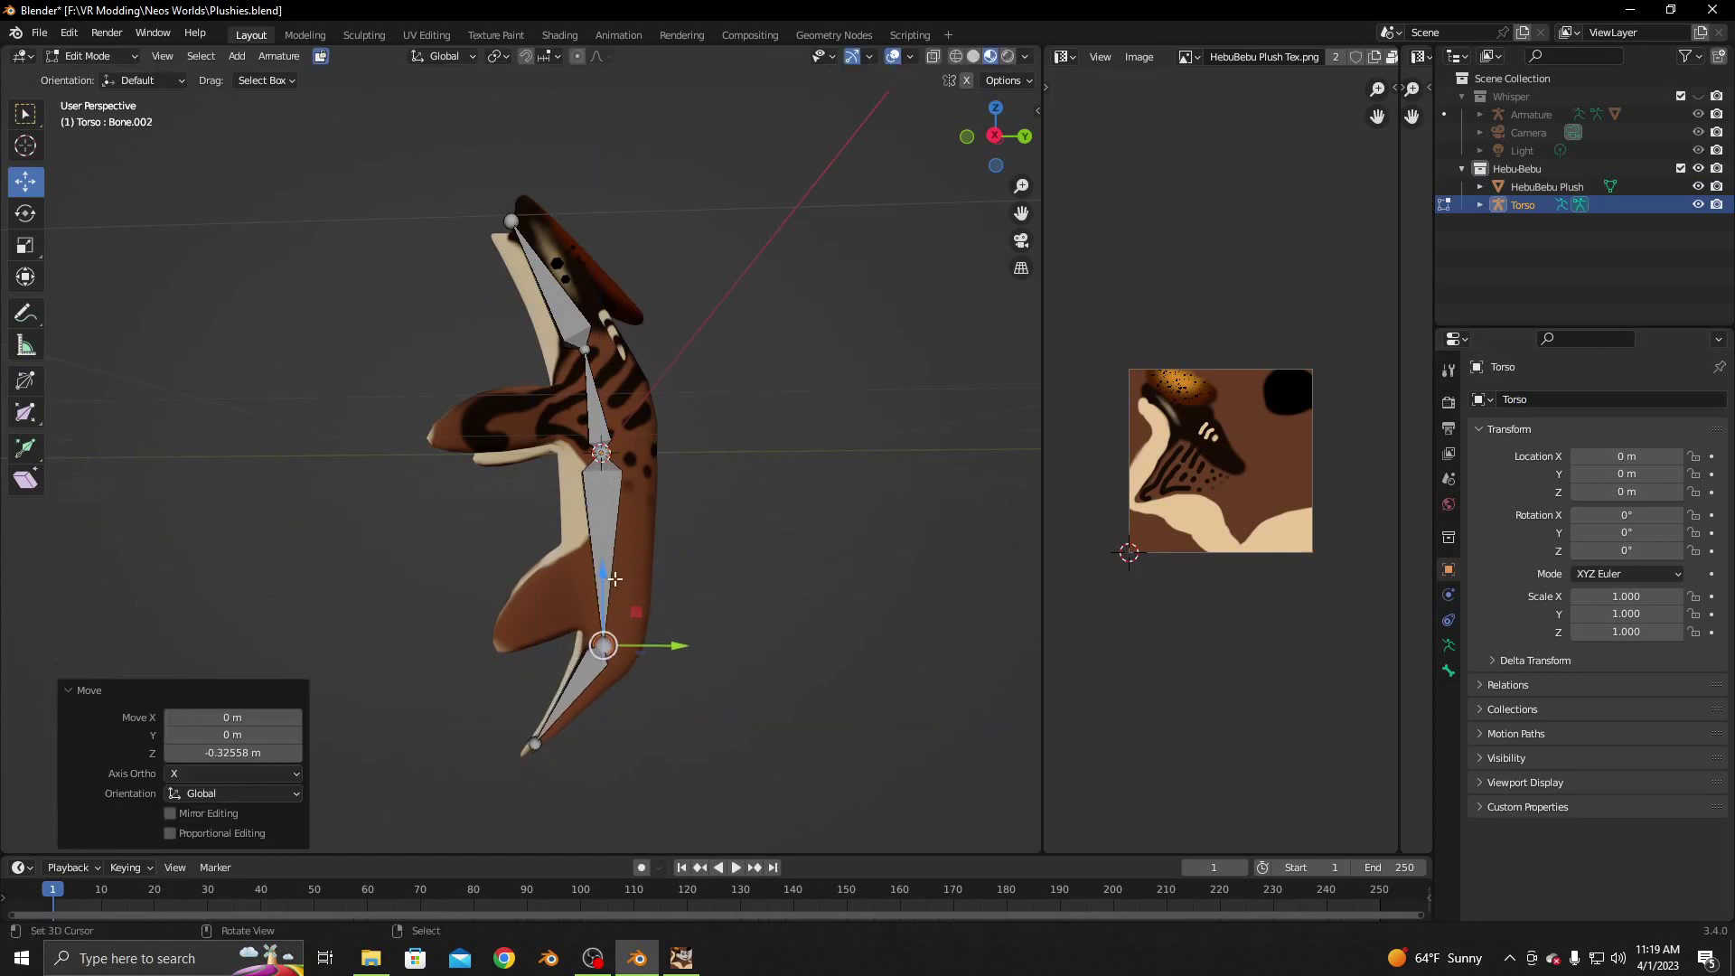
Rename the armature object to HebuPlush after first trying Tail and Torso
{"action": "left_click", "coordinate": [576, 677]}
{"action": "left_click", "coordinate": [1550, 403]}
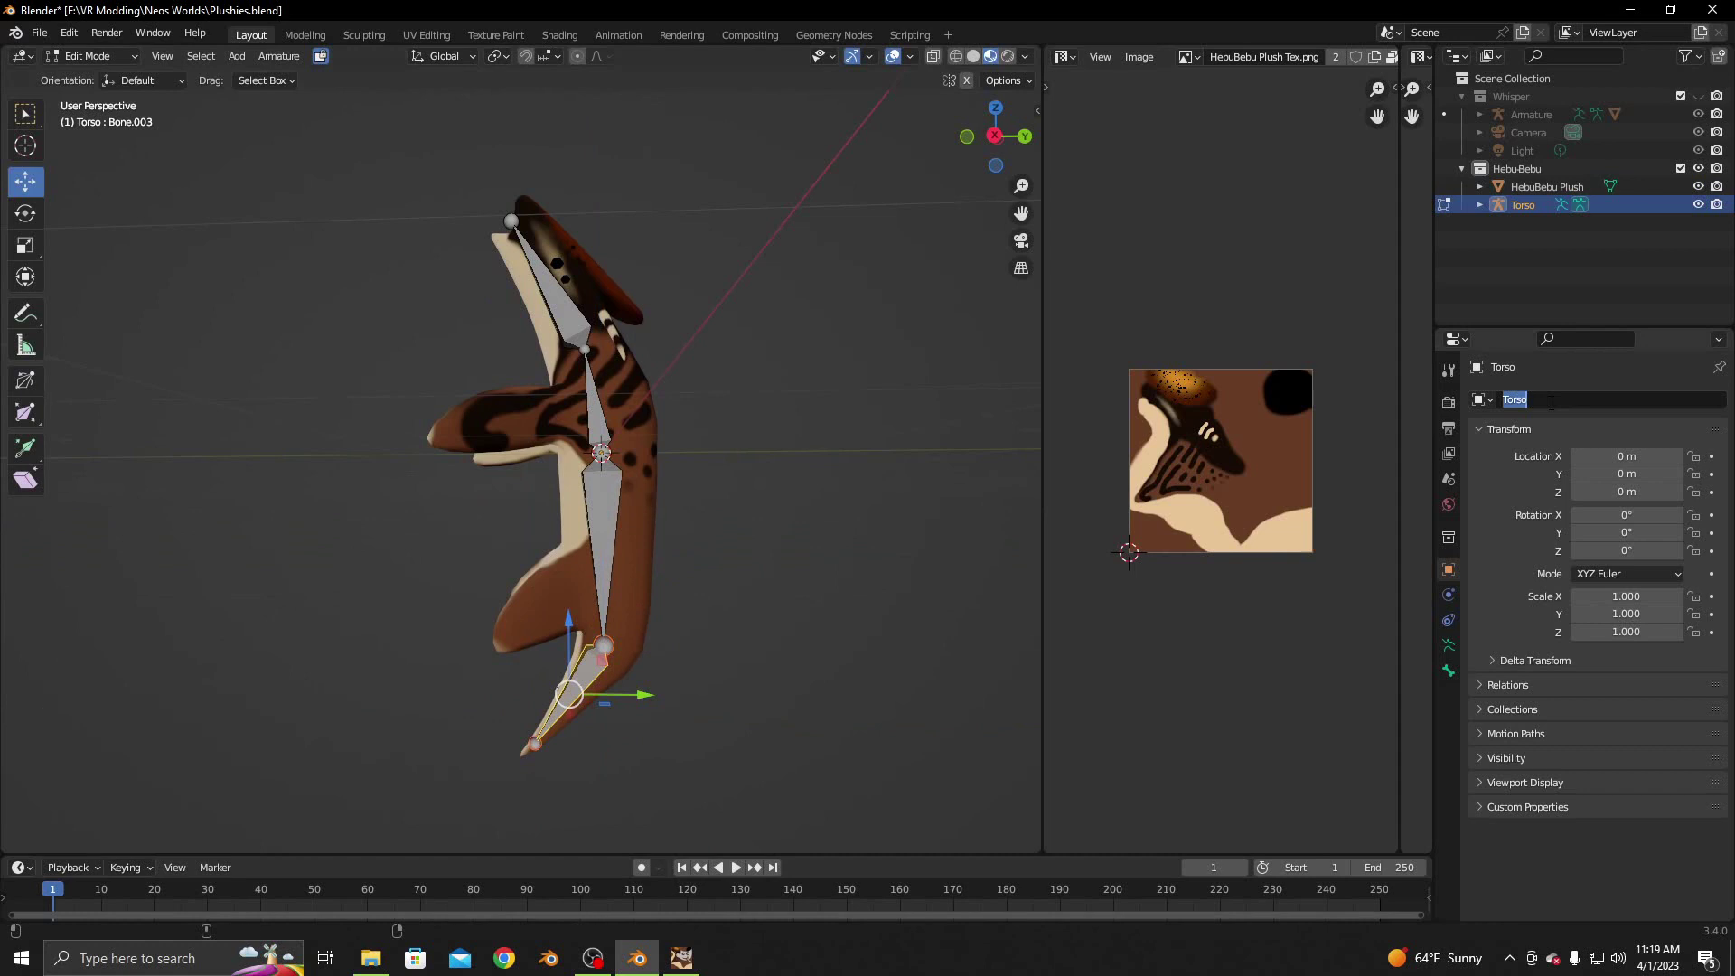
{"action": "type", "text": "Tail"}
{"action": "key", "text": "Return"}
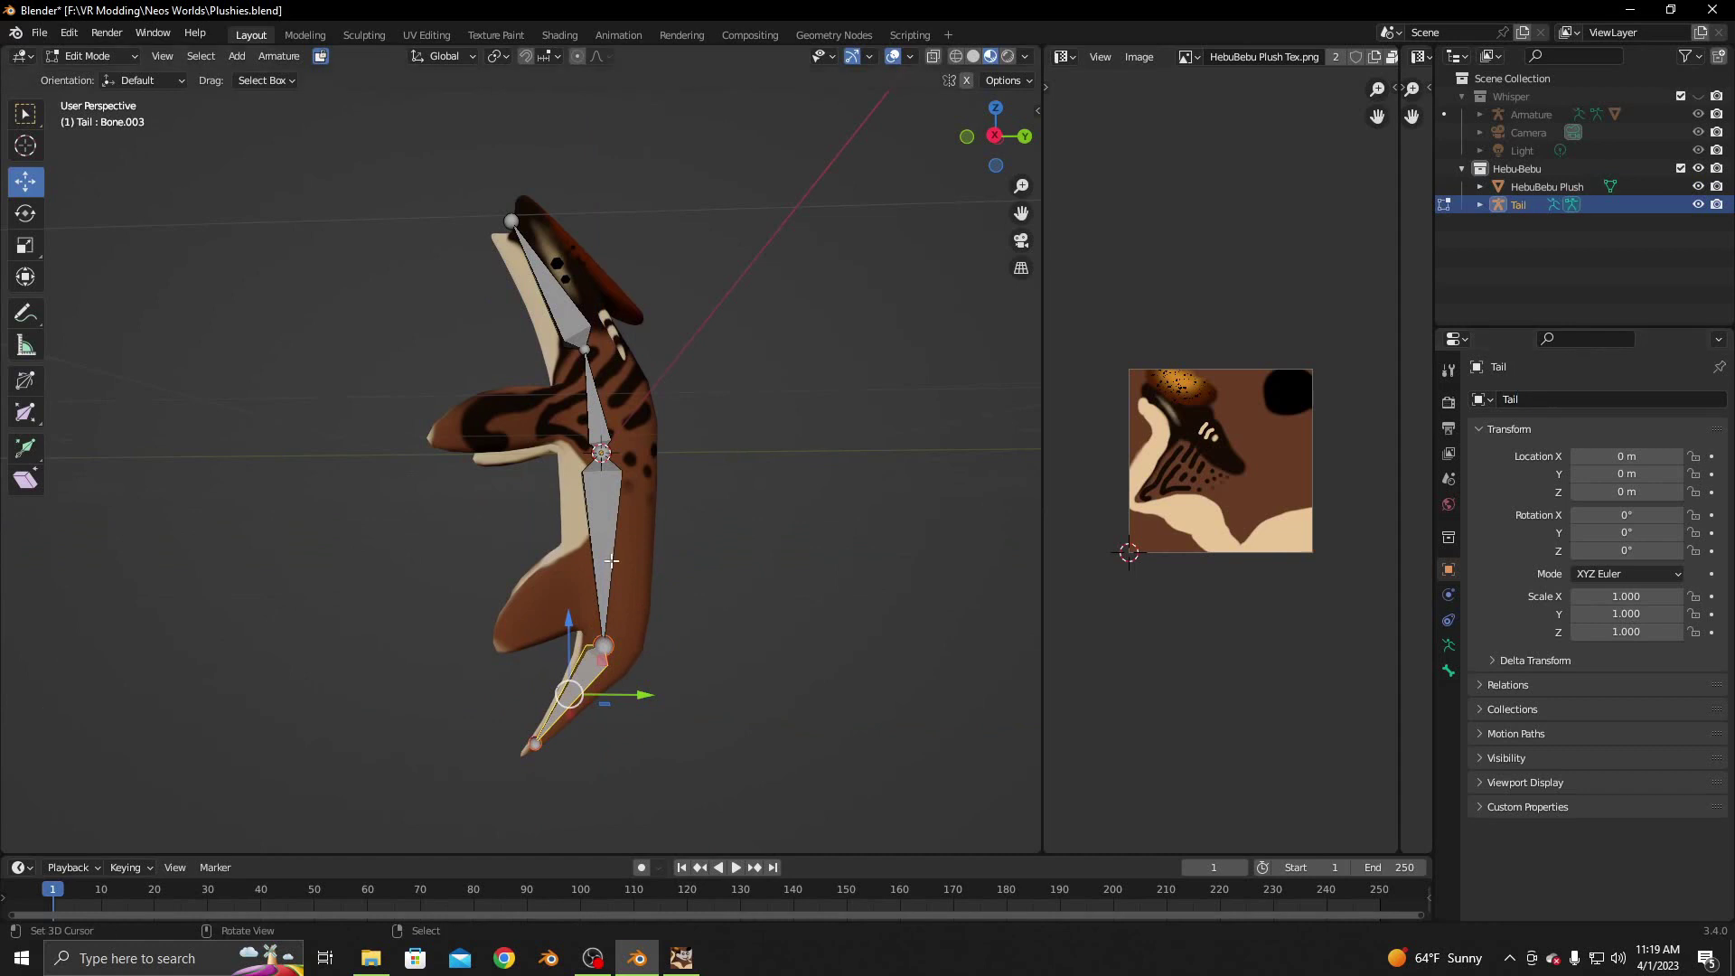
{"action": "left_click", "coordinate": [612, 560]}
{"action": "left_click", "coordinate": [1566, 399]}
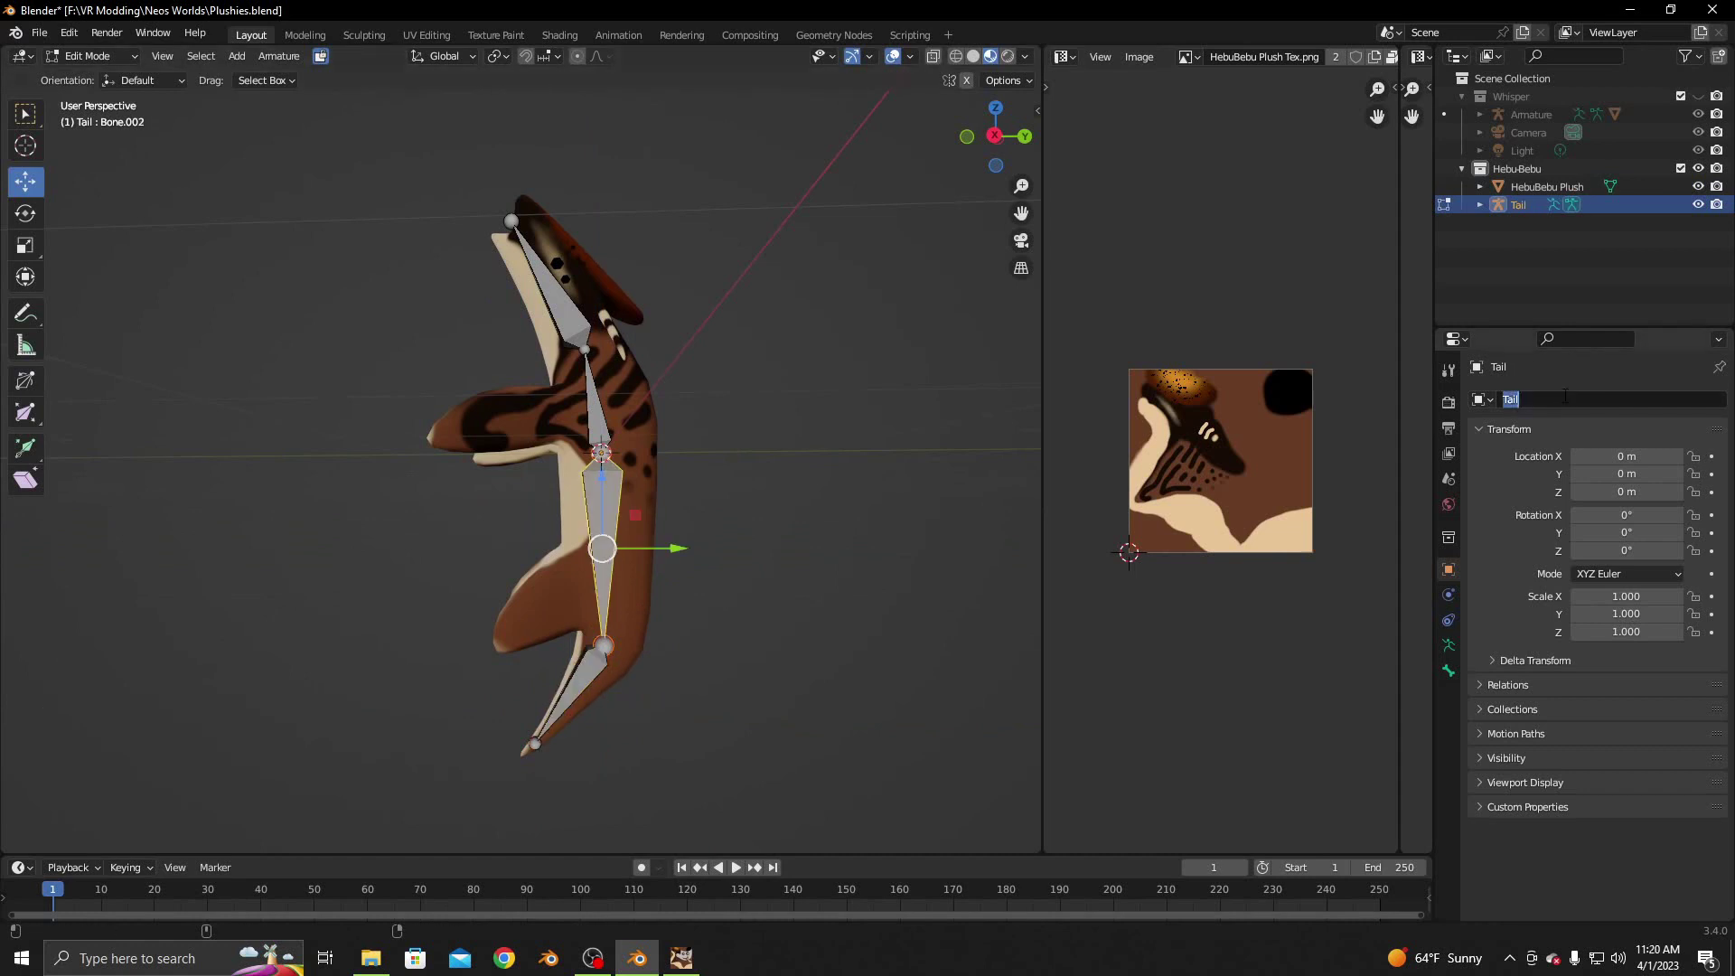
{"action": "type", "text": "Torso"}
{"action": "key", "text": "Return"}
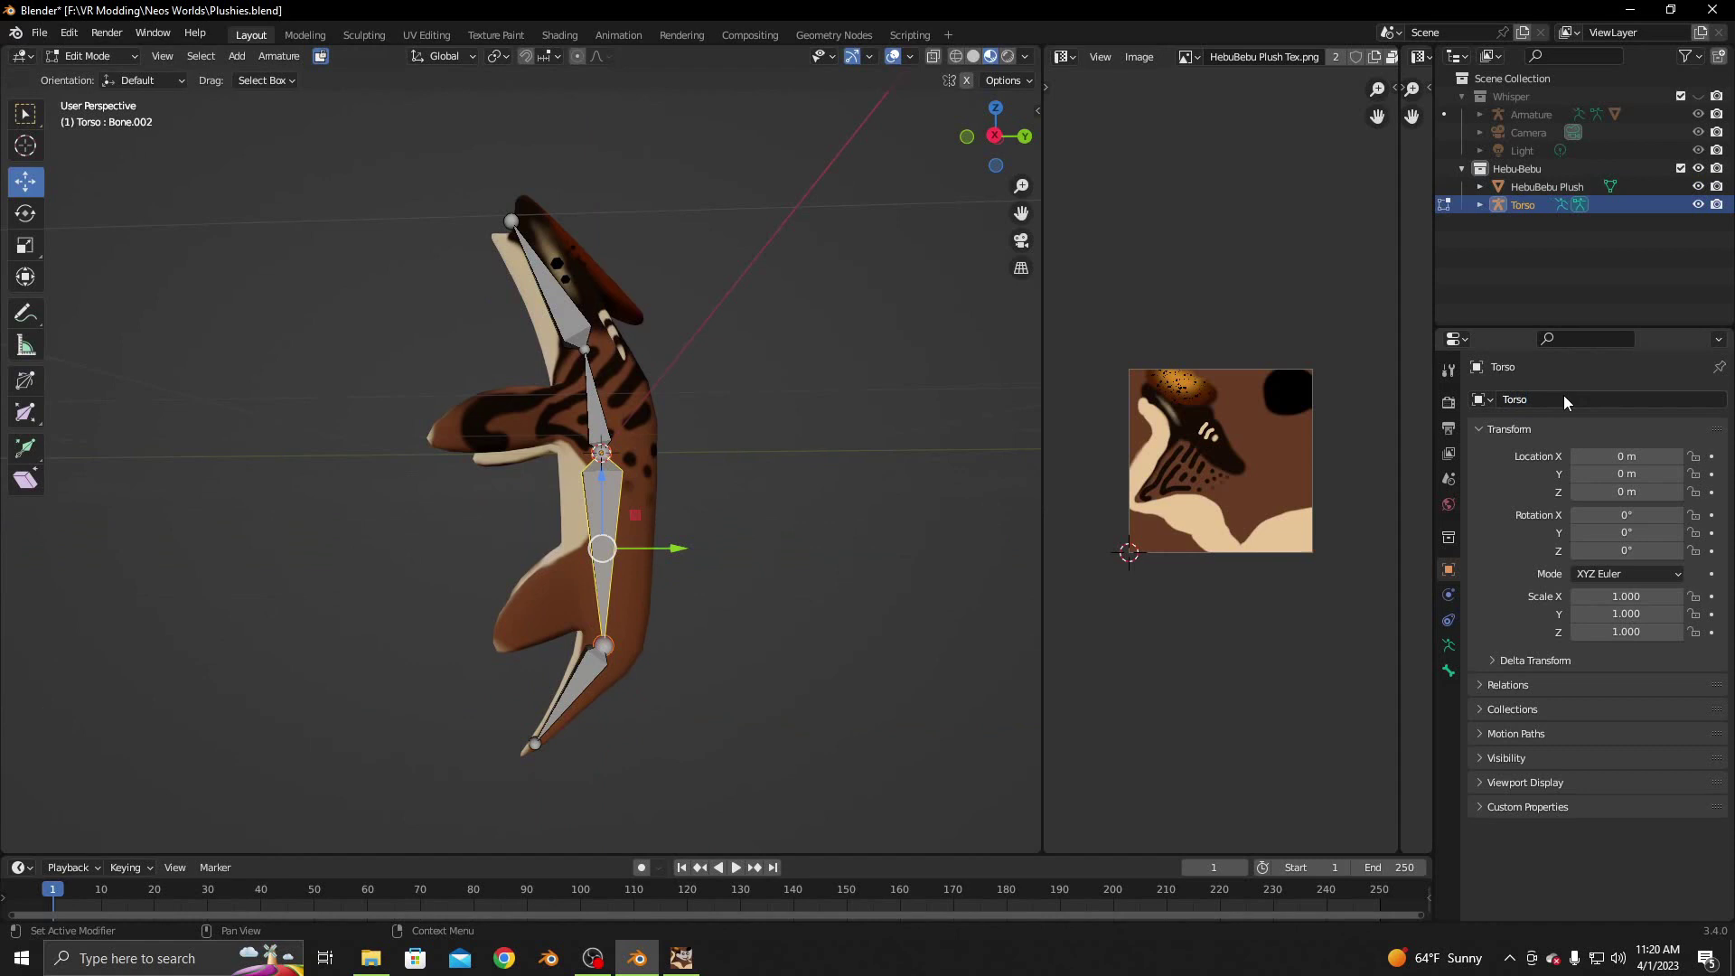
{"action": "left_click", "coordinate": [567, 693]}
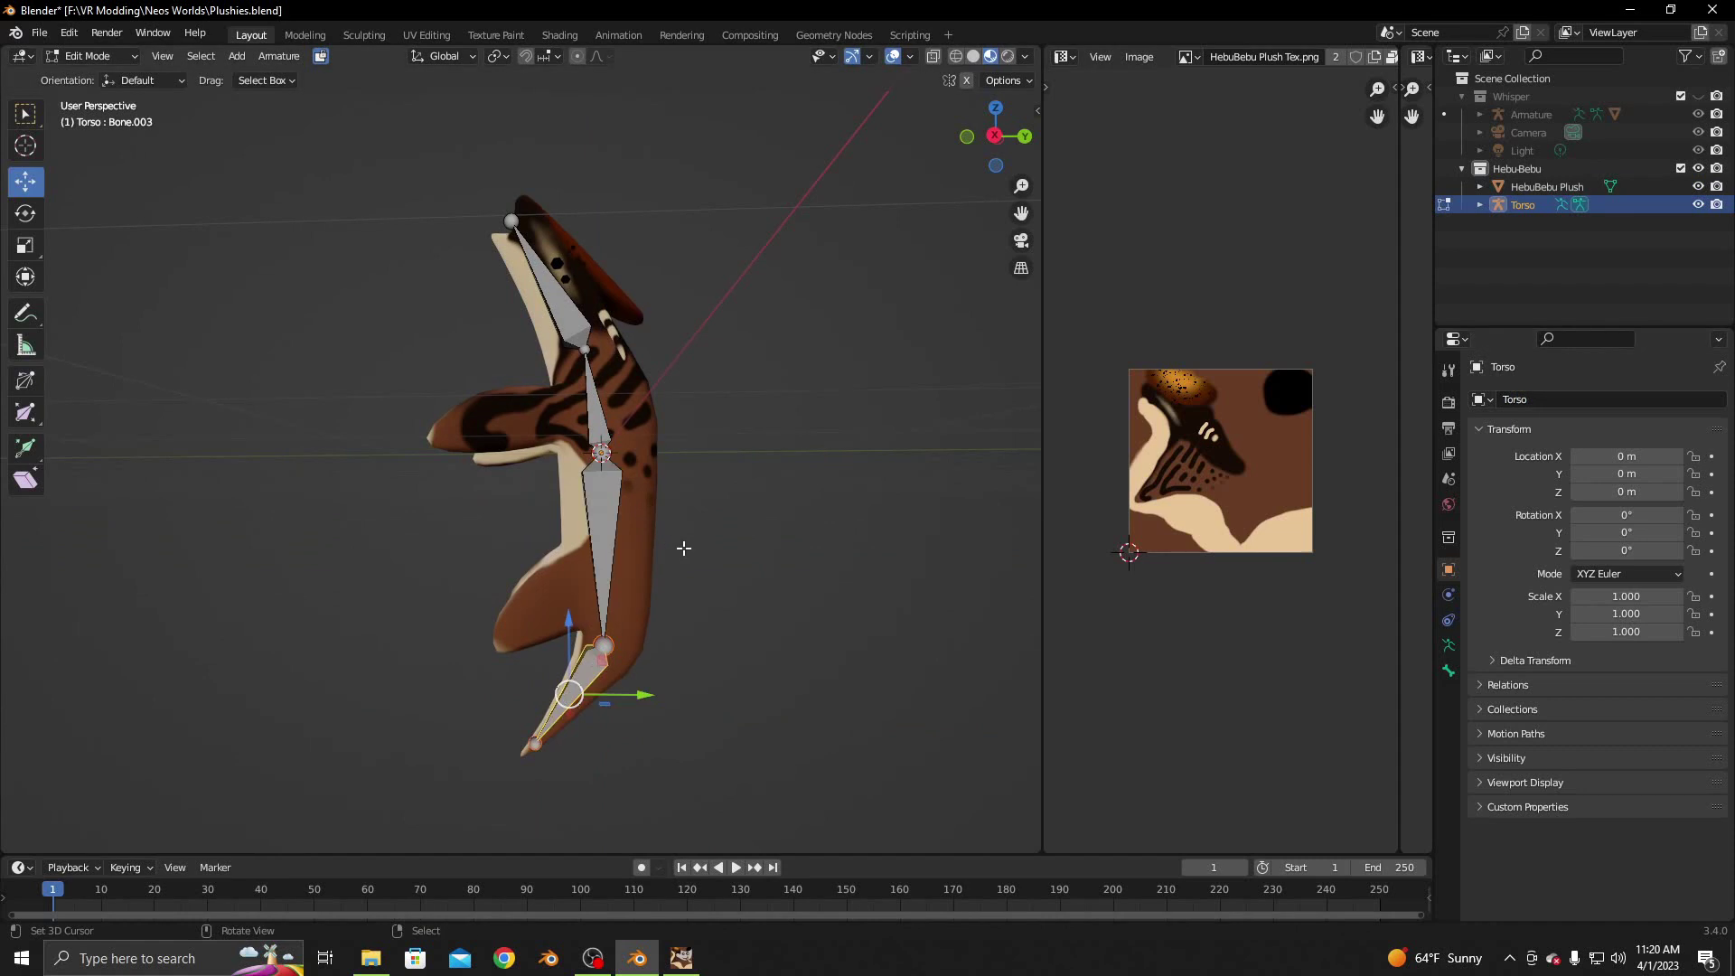
{"action": "left_click", "coordinate": [601, 552]}
{"action": "left_click", "coordinate": [569, 692]}
{"action": "left_click", "coordinate": [581, 351]}
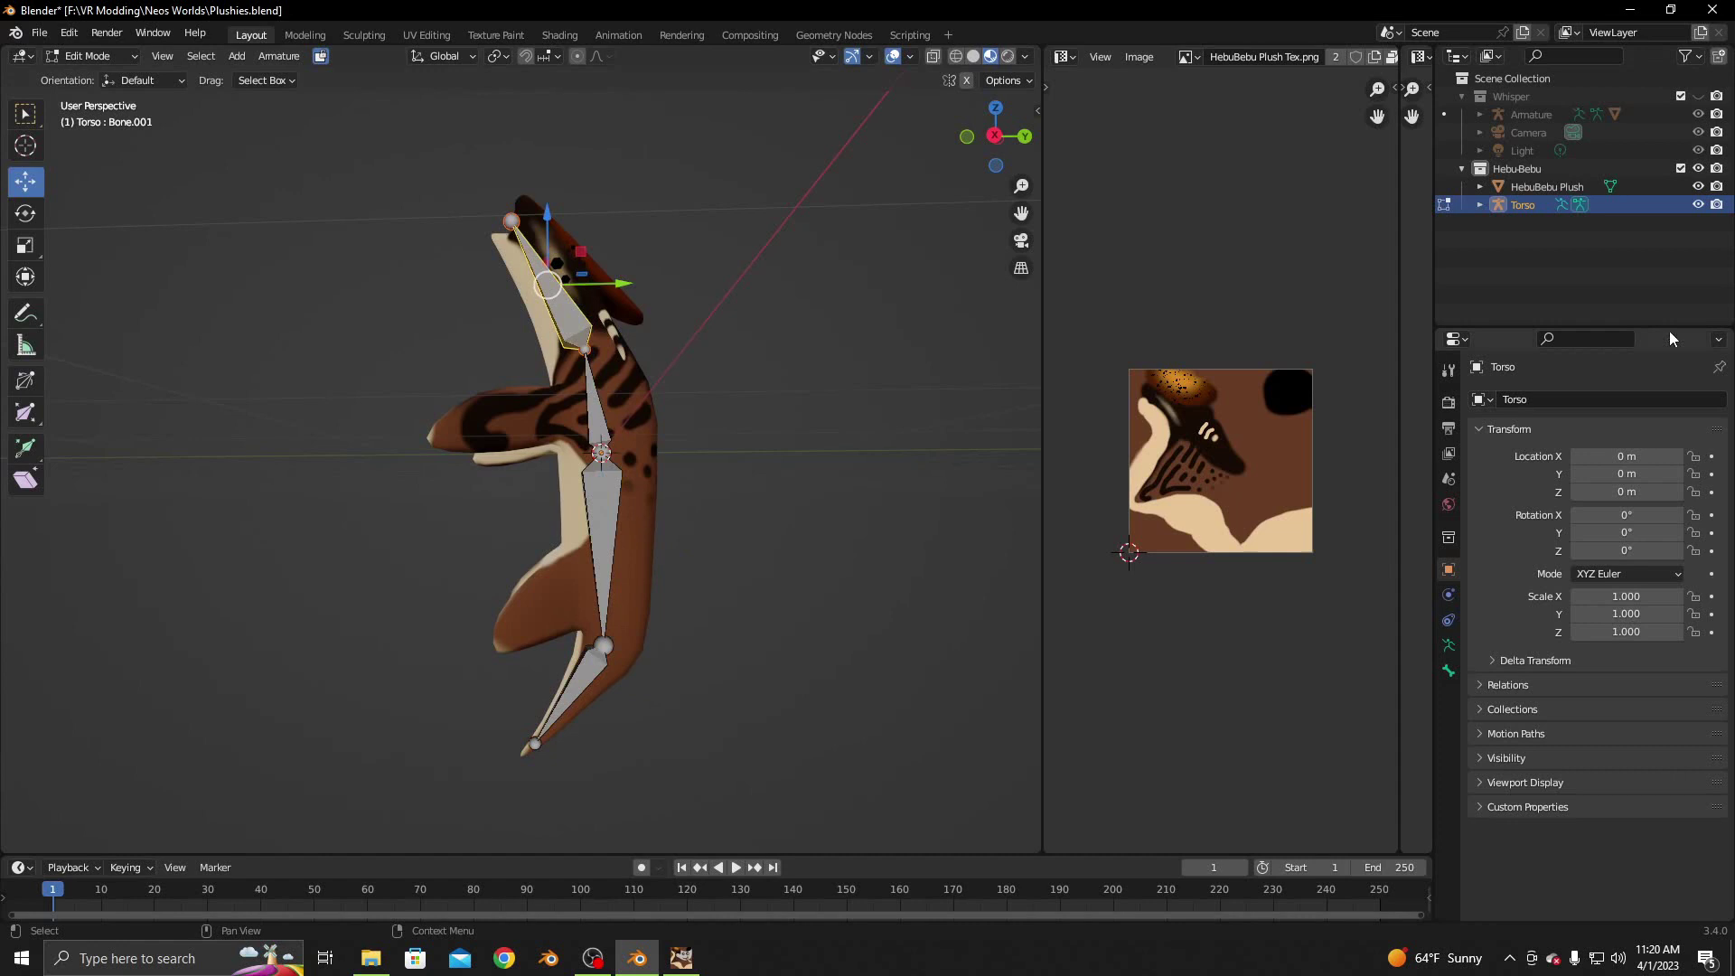
{"action": "left_click", "coordinate": [1590, 399]}
{"action": "type", "text": "Hebu"}
{"action": "type", "text": "Plush"}
{"action": "key", "text": "Return"}
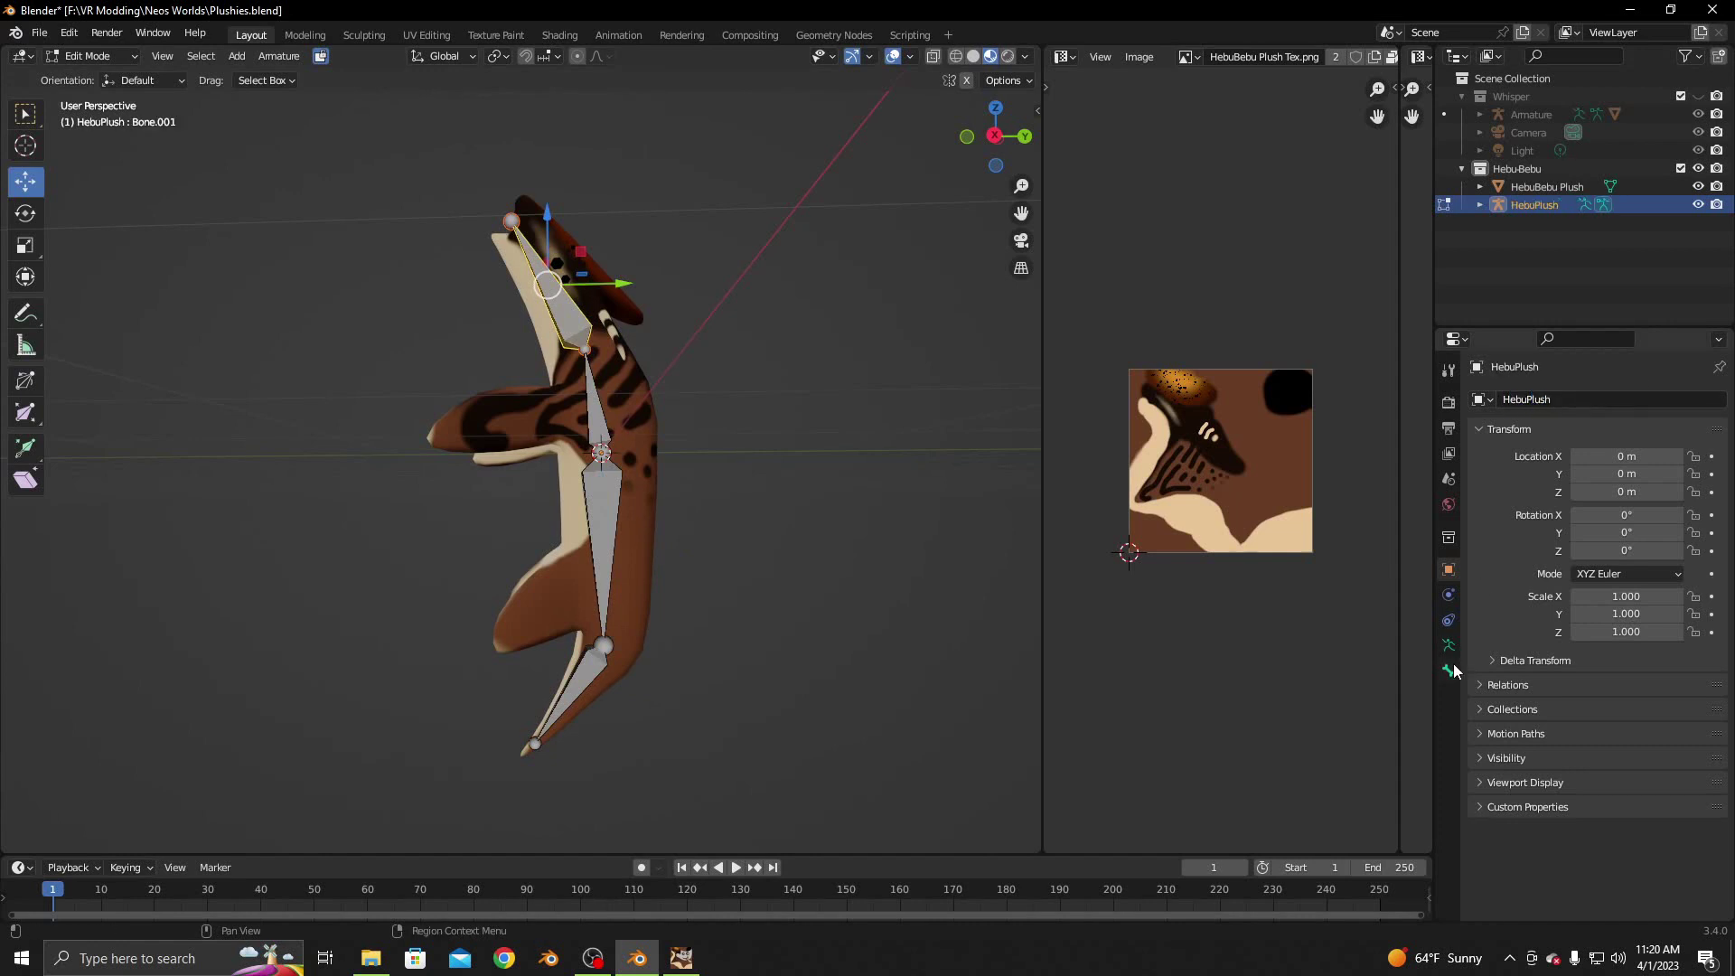
Name the upper bone Chest, and name the middle bone Torso with Chest as its parent
{"action": "left_click", "coordinate": [1450, 669]}
{"action": "left_click", "coordinate": [602, 414]}
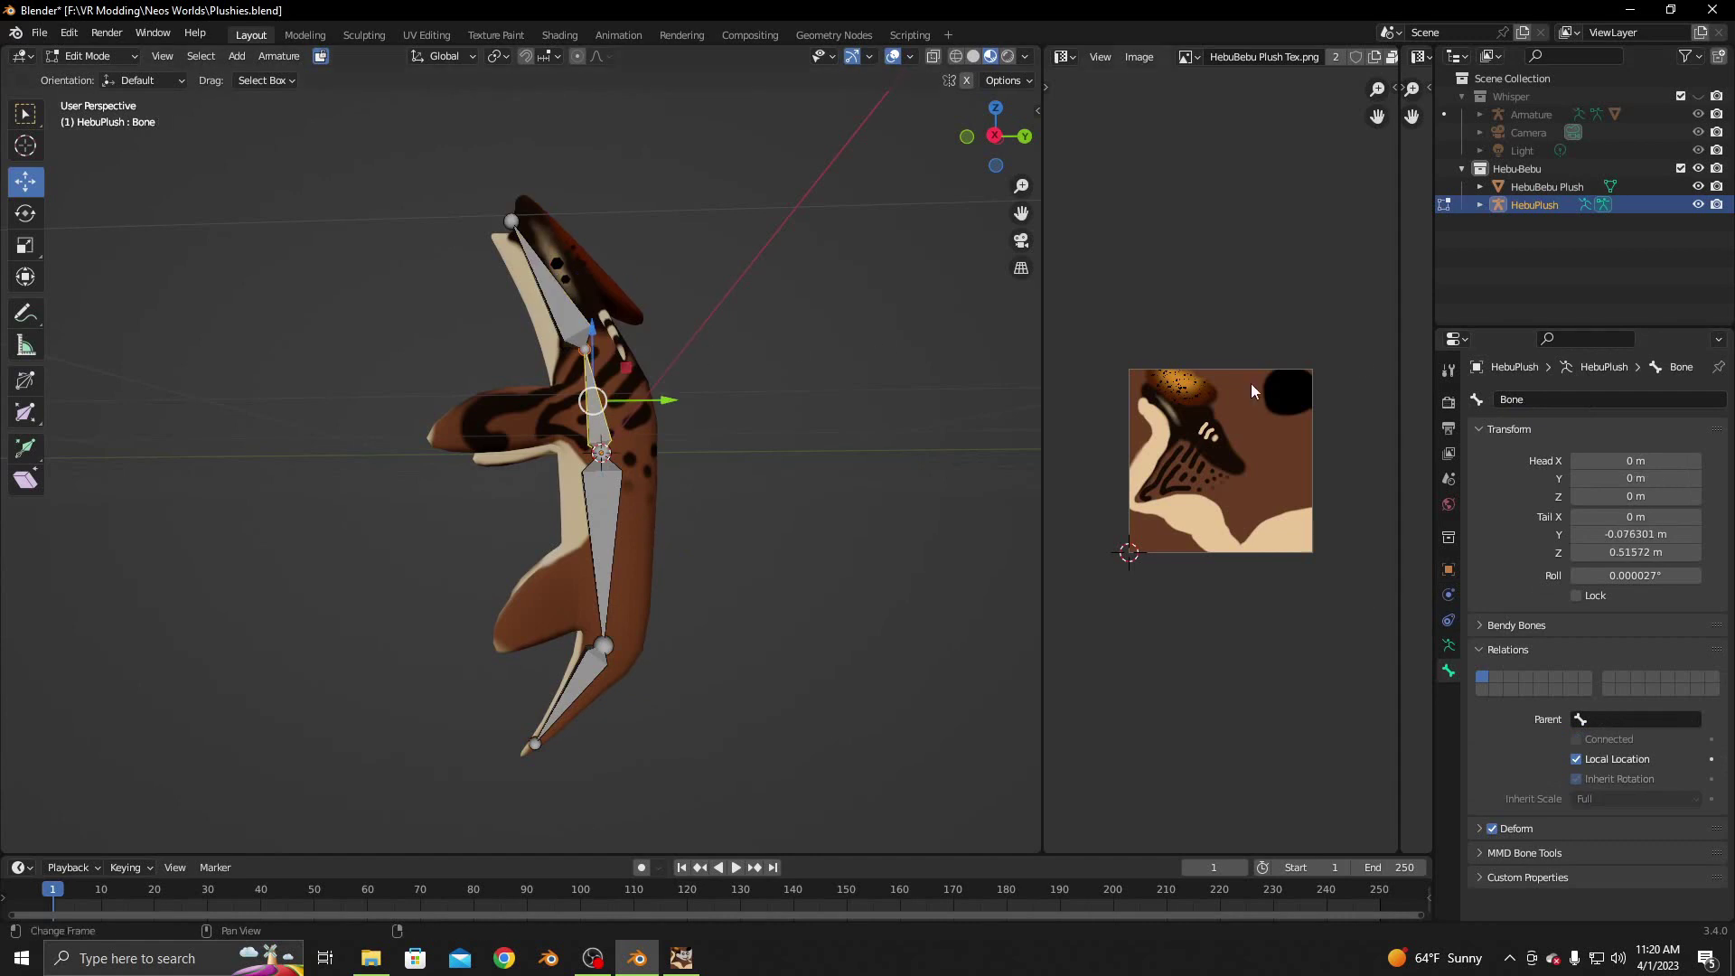
{"action": "double_click", "coordinate": [1540, 399]}
{"action": "type", "text": "Ches"}
{"action": "type", "text": "t"}
{"action": "key", "text": "Return"}
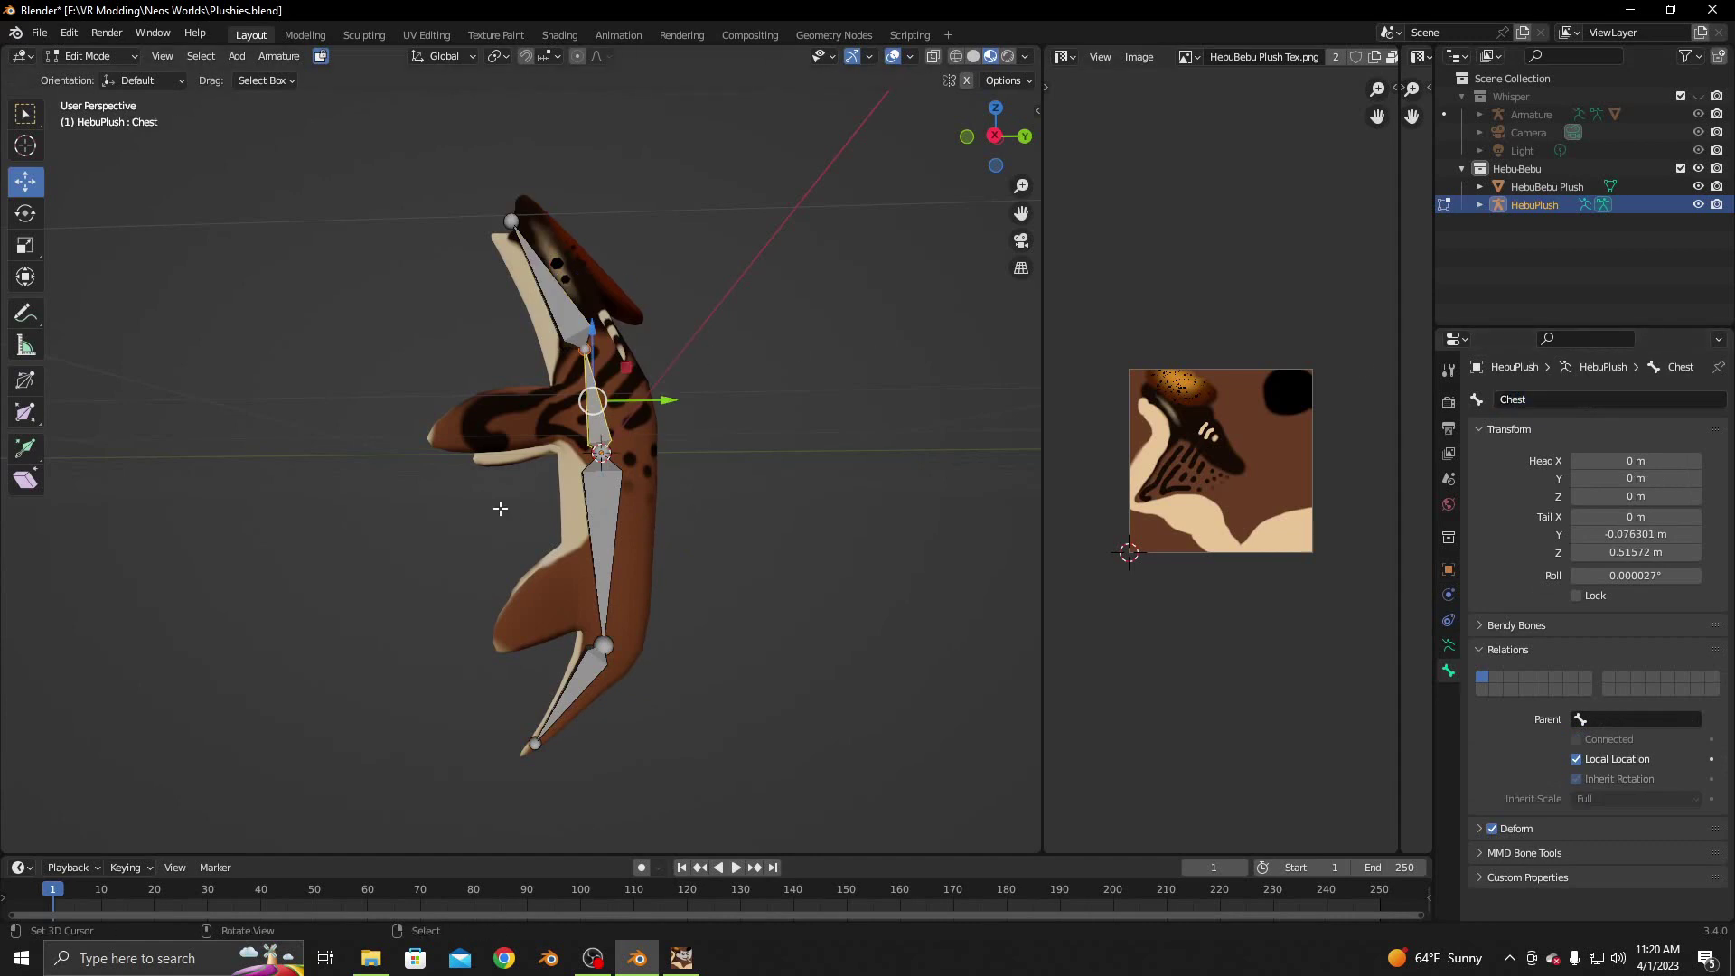
{"action": "left_click", "coordinate": [593, 493]}
{"action": "left_click", "coordinate": [1632, 719]}
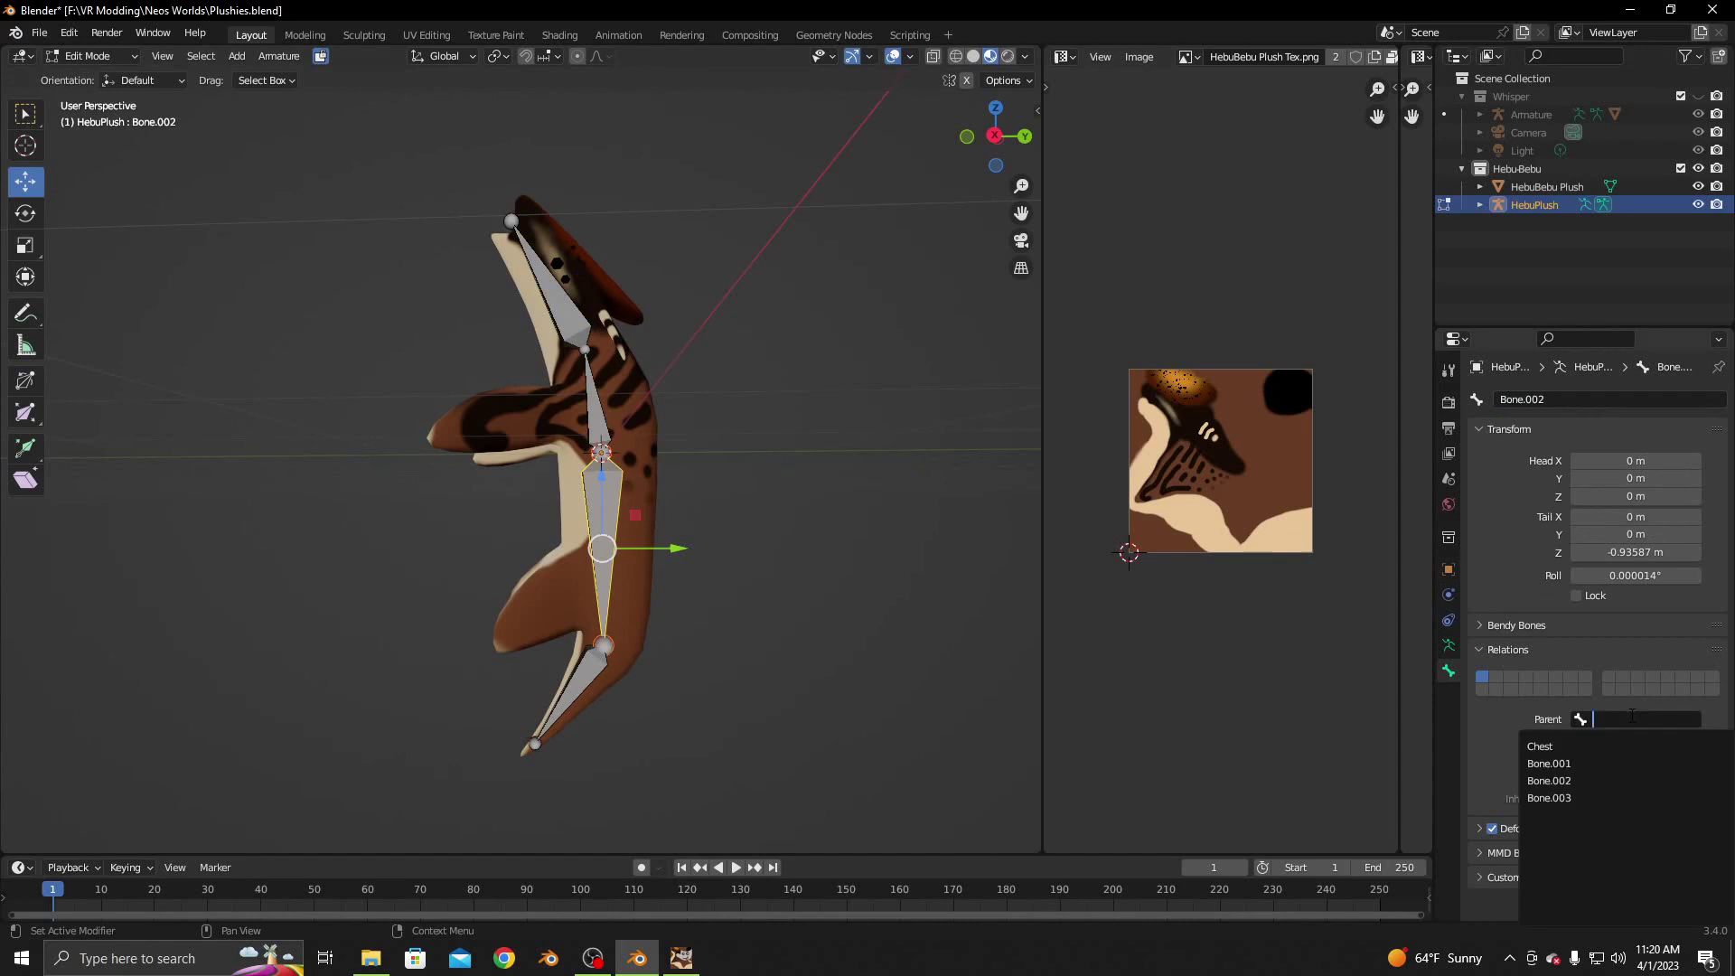
{"action": "left_click", "coordinate": [1590, 746]}
{"action": "left_click", "coordinate": [1565, 401]}
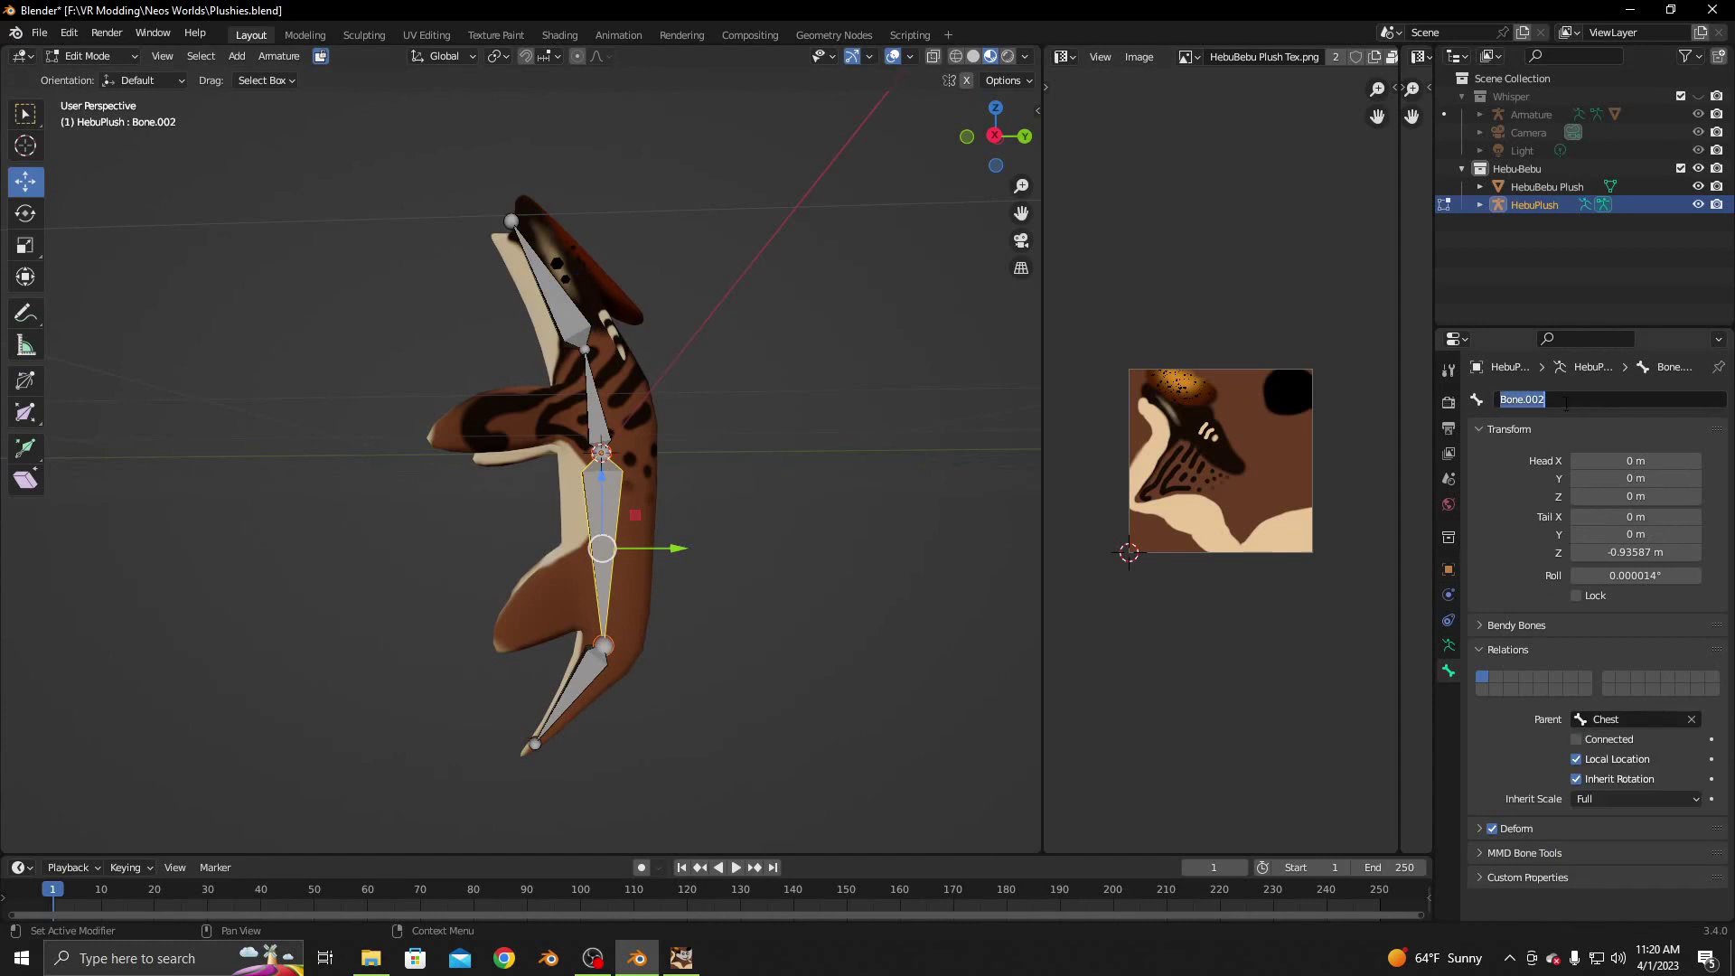
{"action": "type", "text": "Torso"}
{"action": "key", "text": "Return"}
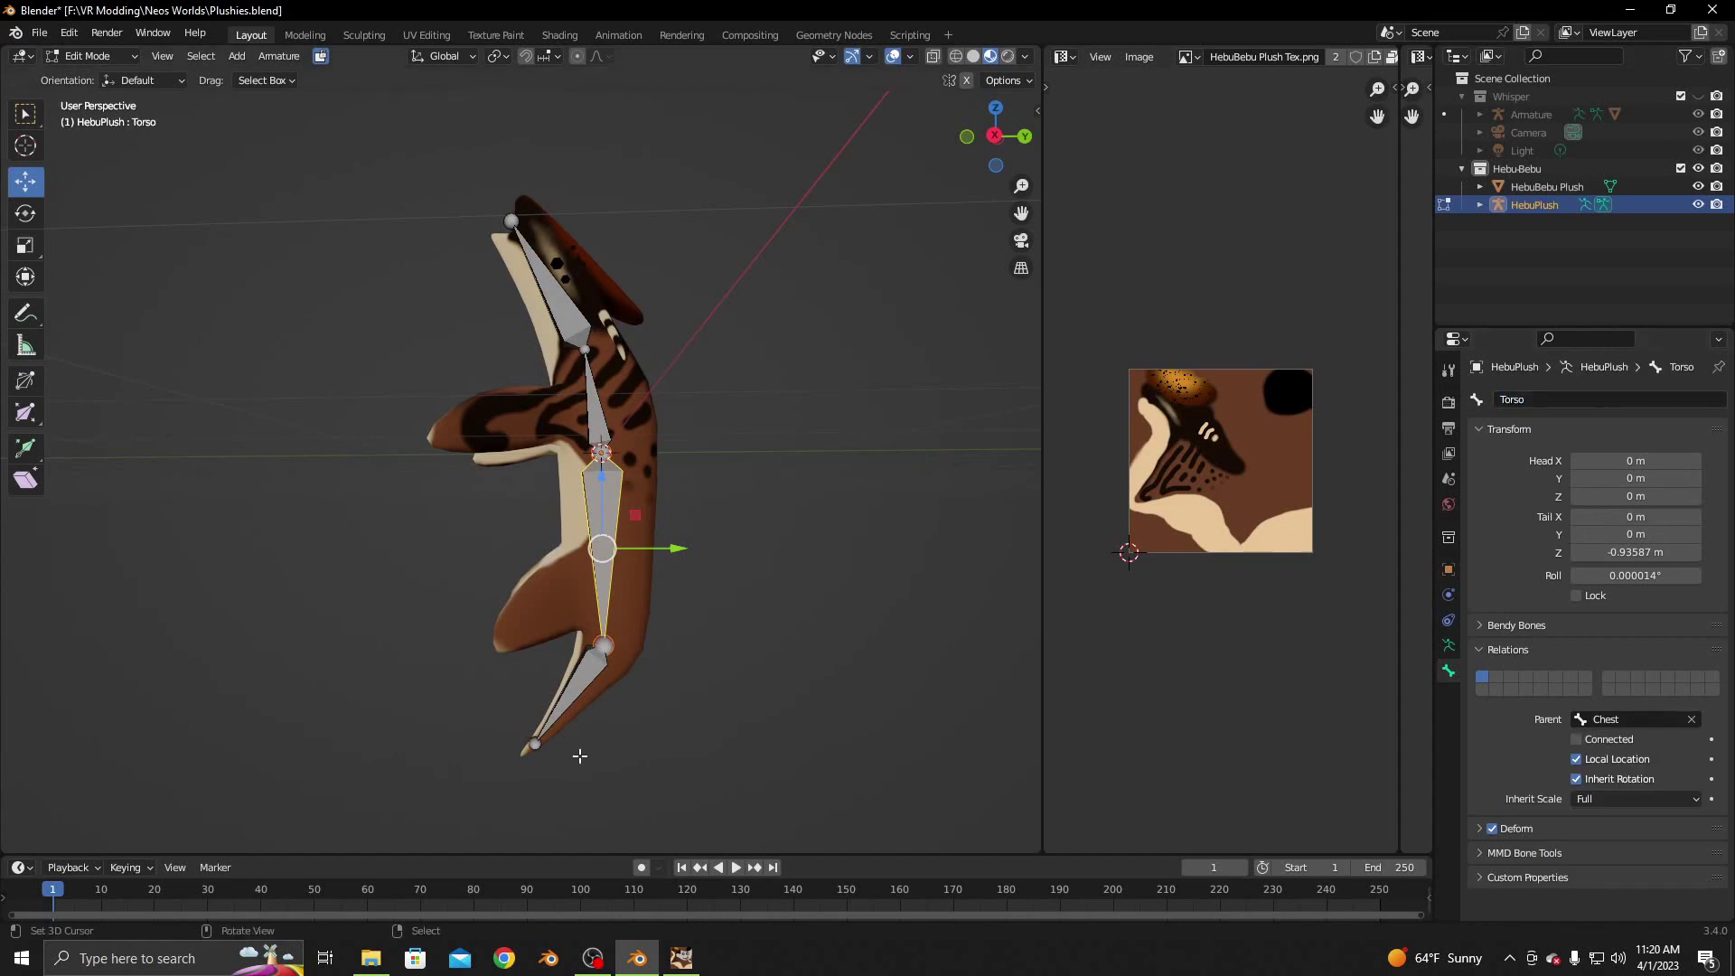
Name the lowest bone Tail and the topmost bone Head
{"action": "left_click", "coordinate": [578, 673]}
{"action": "left_click", "coordinate": [1572, 402]}
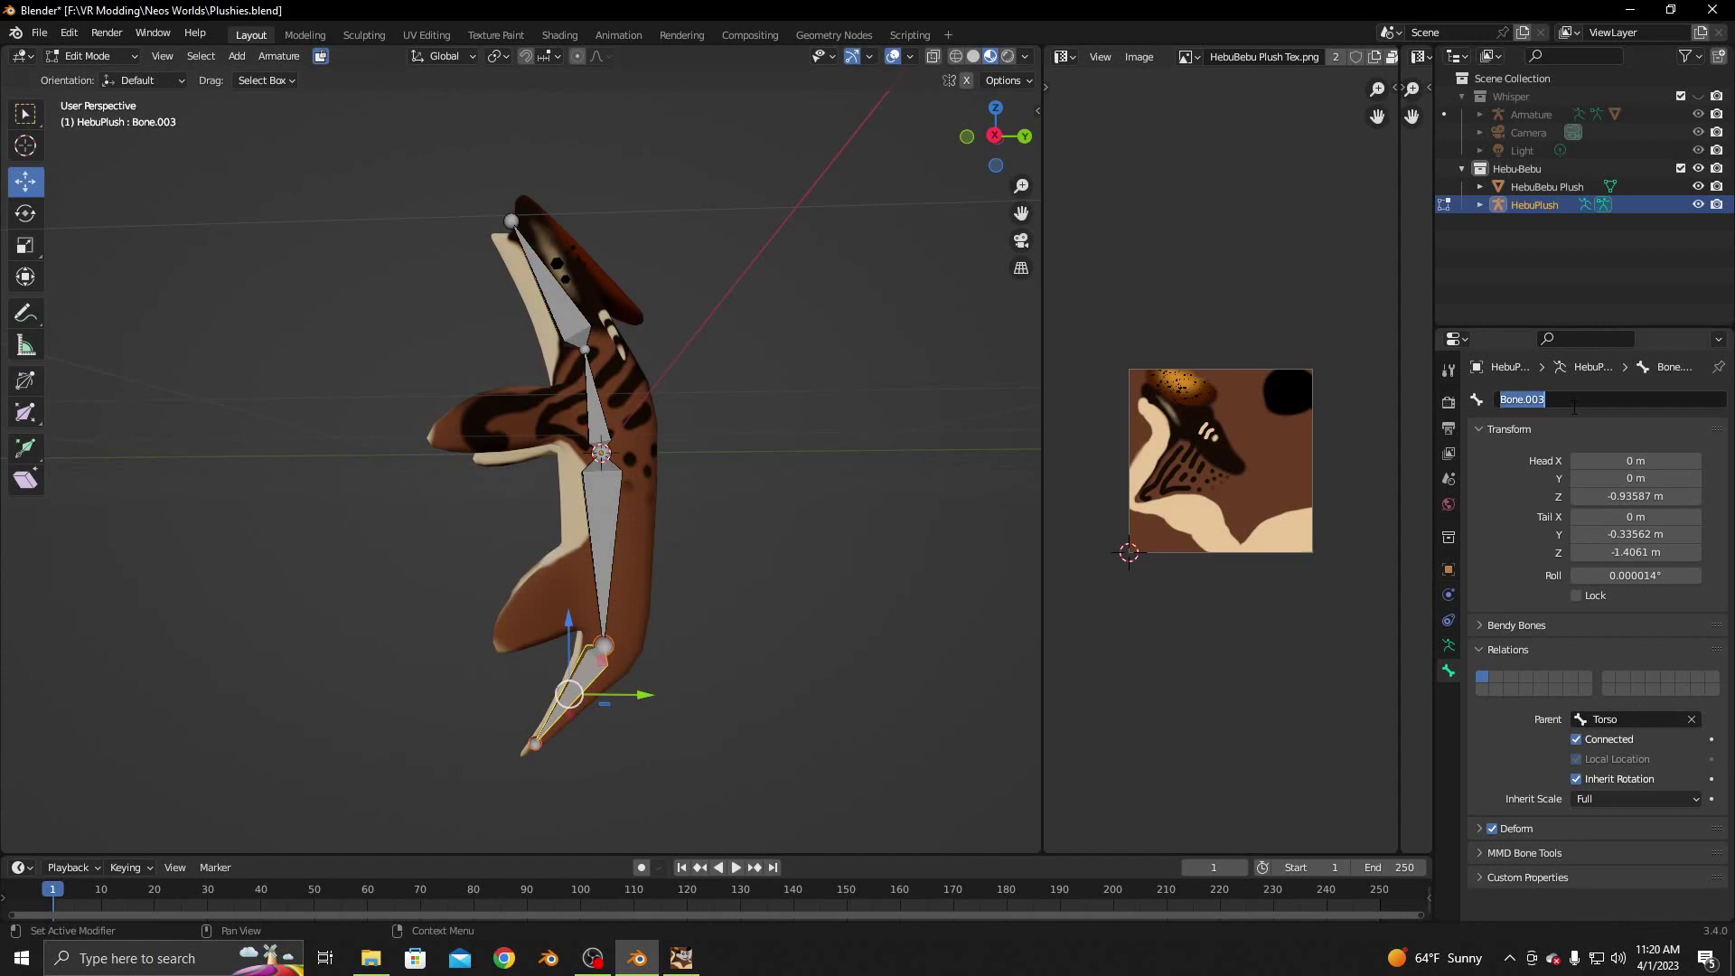
{"action": "type", "text": "Tail"}
{"action": "key", "text": "Return"}
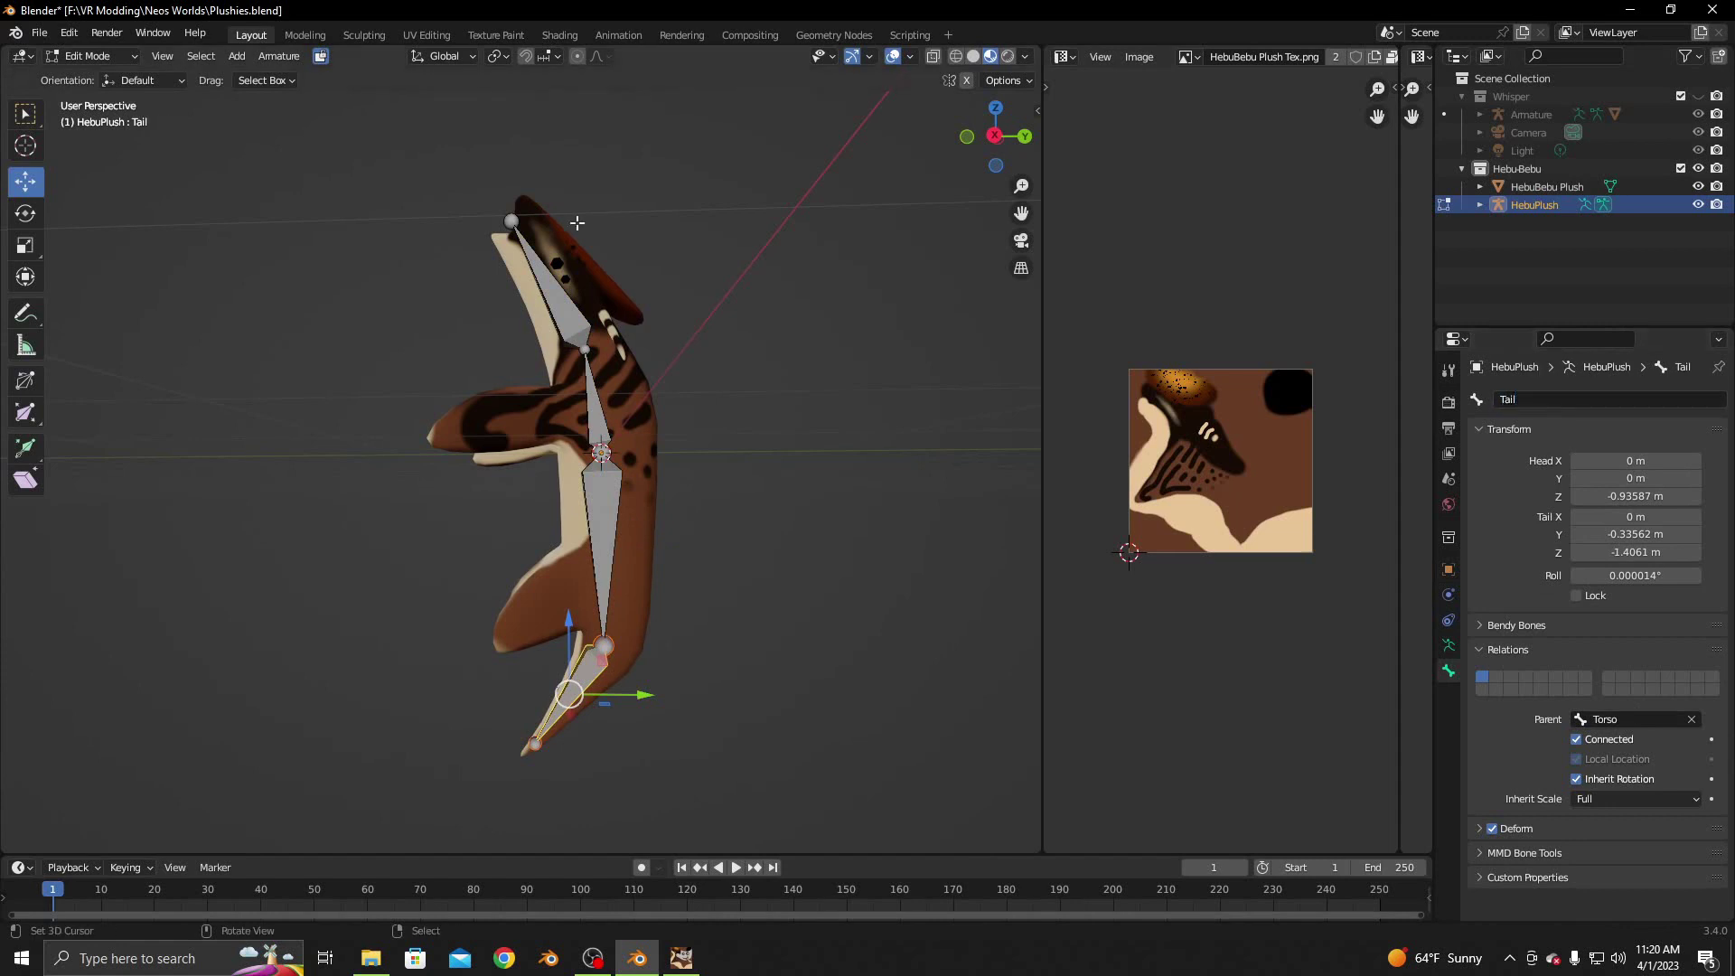
{"action": "left_click", "coordinate": [569, 301]}
{"action": "left_click", "coordinate": [1566, 403]}
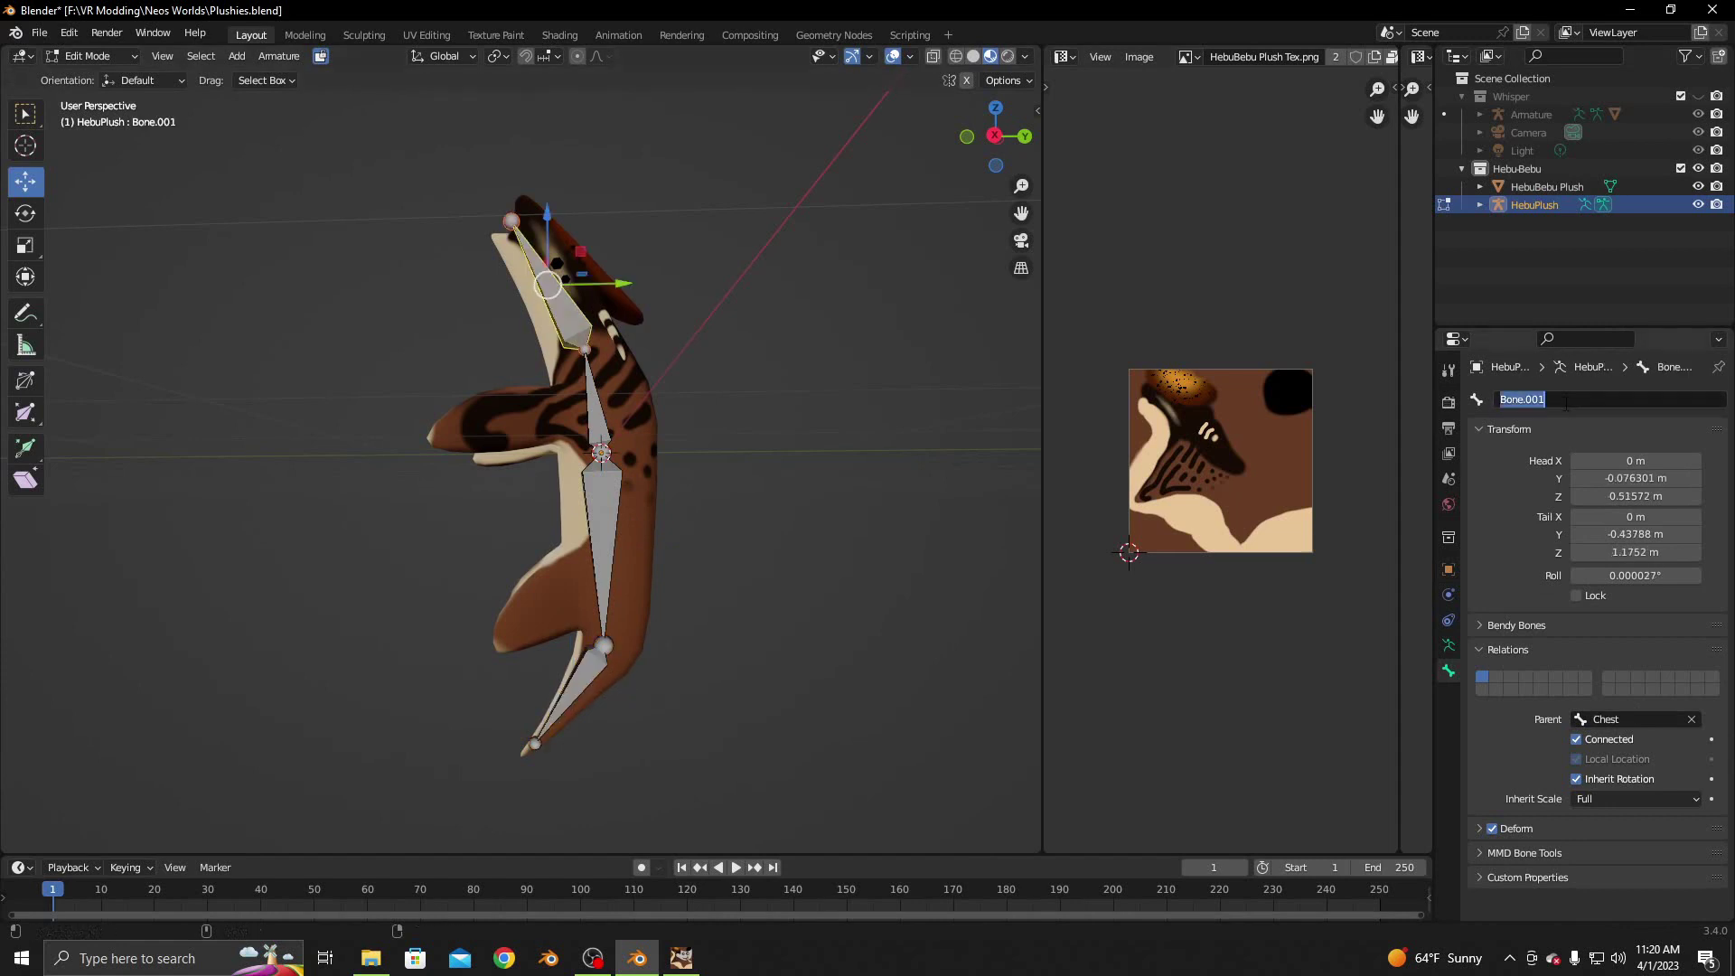
{"action": "type", "text": "Head"}
{"action": "key", "text": "Return"}
Duplicate the chest bone as Chest.001 and parent it to Chest
{"action": "mouse_move", "coordinate": [696, 414]}
{"action": "middle_mouse_down"}
{"action": "mouse_move", "coordinate": [505, 454]}
{"action": "mouse_move", "coordinate": [673, 472]}
{"action": "middle_mouse_up"}
{"action": "left_click", "coordinate": [673, 472]}
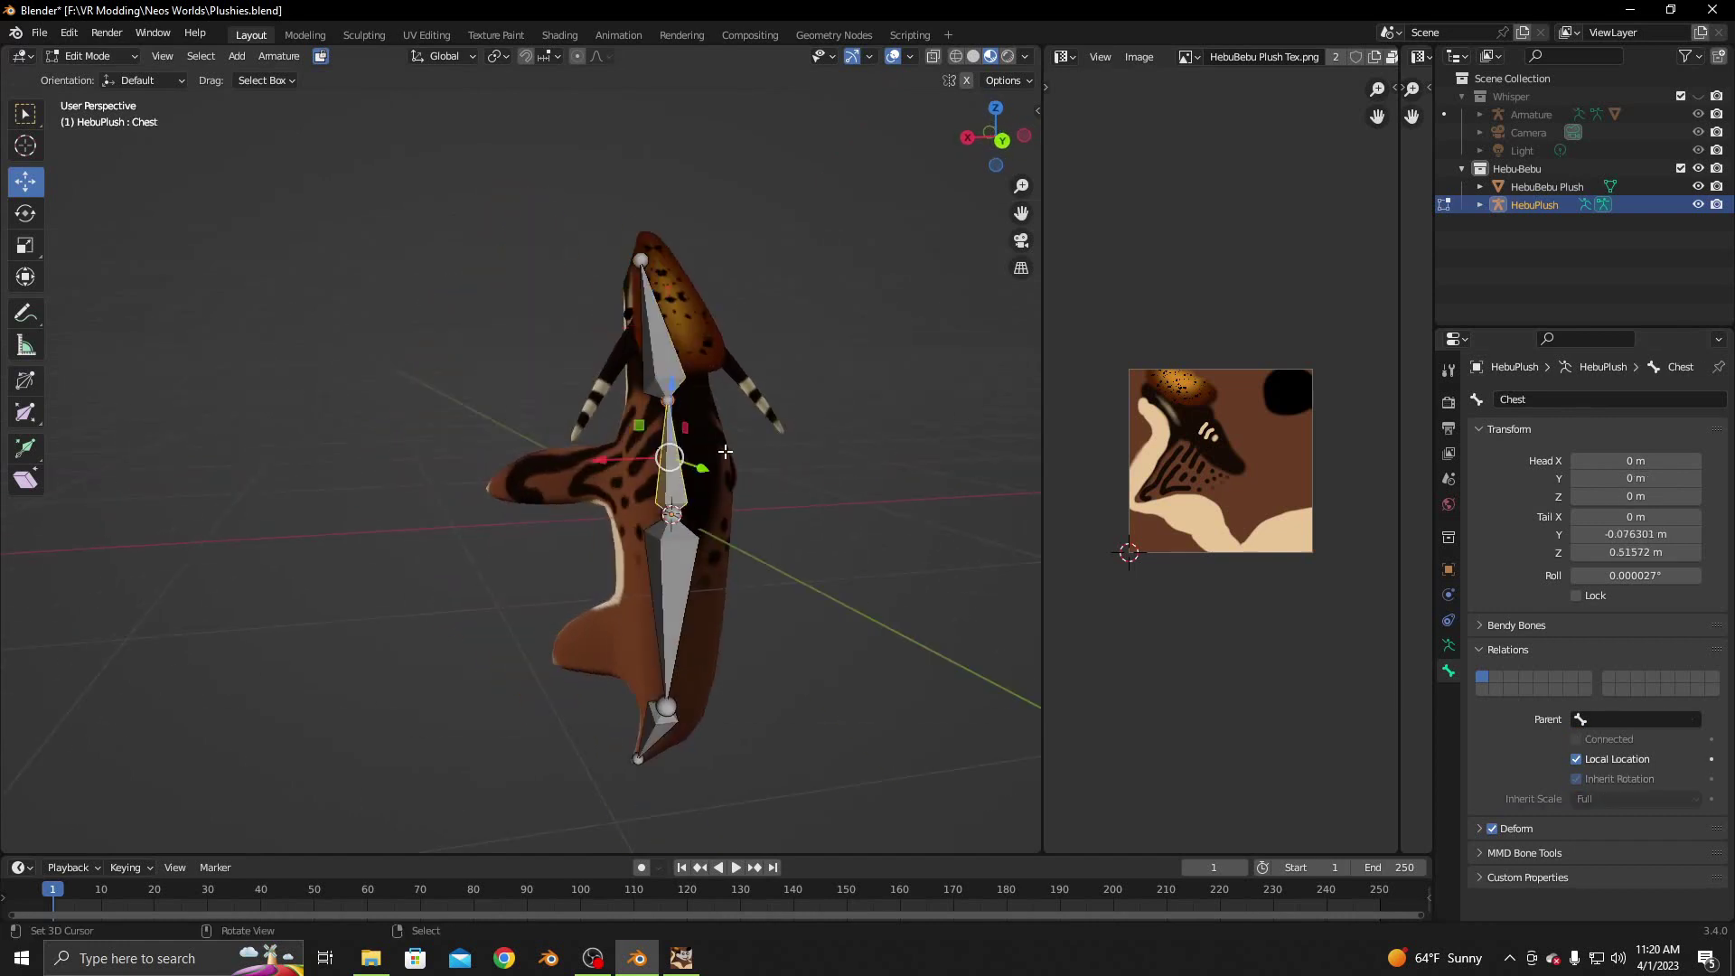
{"action": "key", "text": "shift+d"}
{"action": "left_click", "coordinate": [669, 416]}
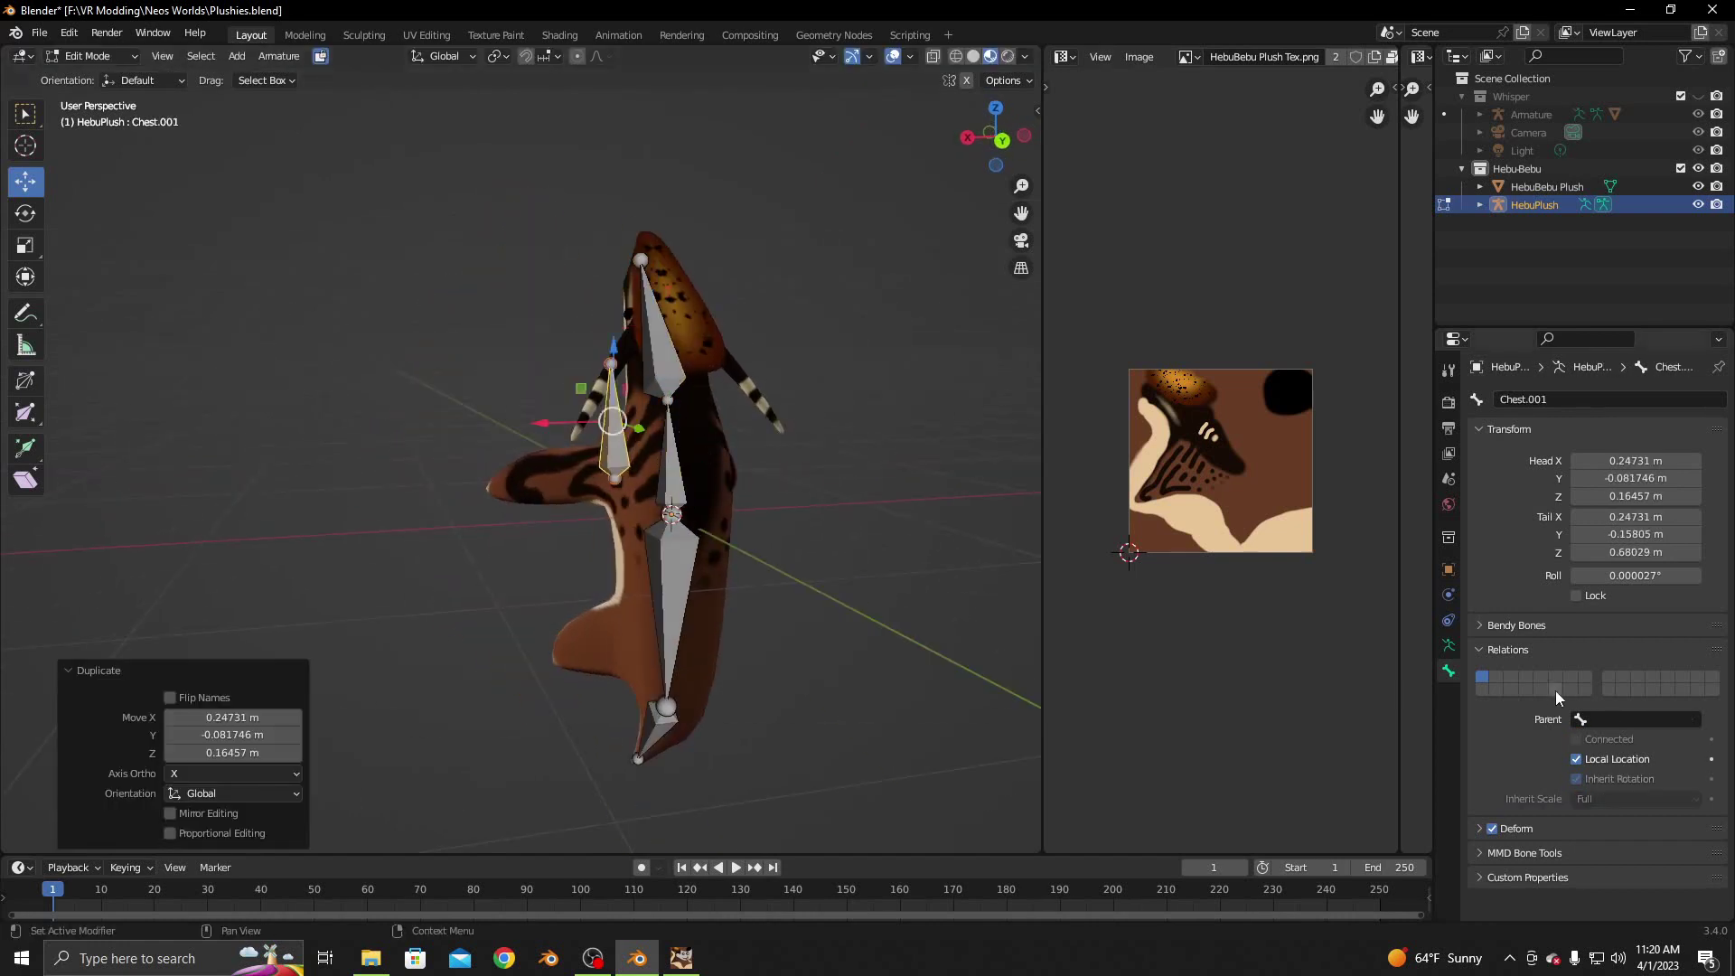
{"action": "left_click", "coordinate": [1611, 719]}
{"action": "left_click", "coordinate": [1539, 746]}
Rotate the new arm bone and lower it along Z
{"action": "middle_click_drag", "start_coordinate": [587, 506], "coordinate": [698, 511]}
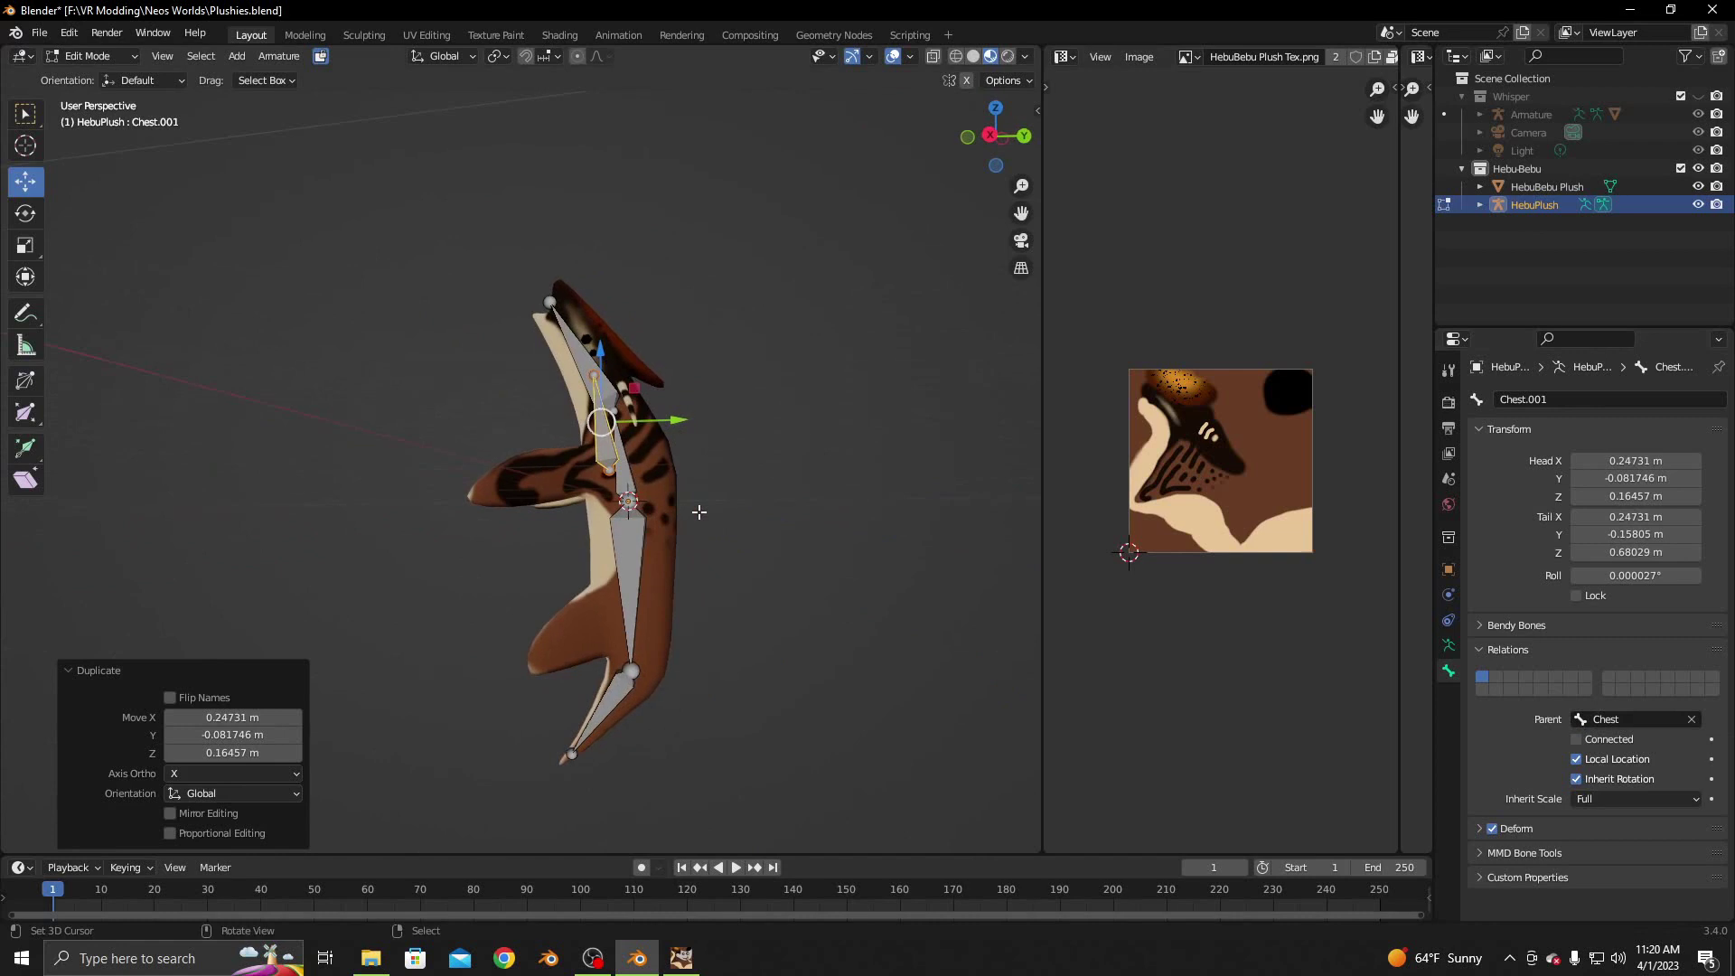
{"action": "key", "text": "r"}
{"action": "left_click", "coordinate": [723, 343]}
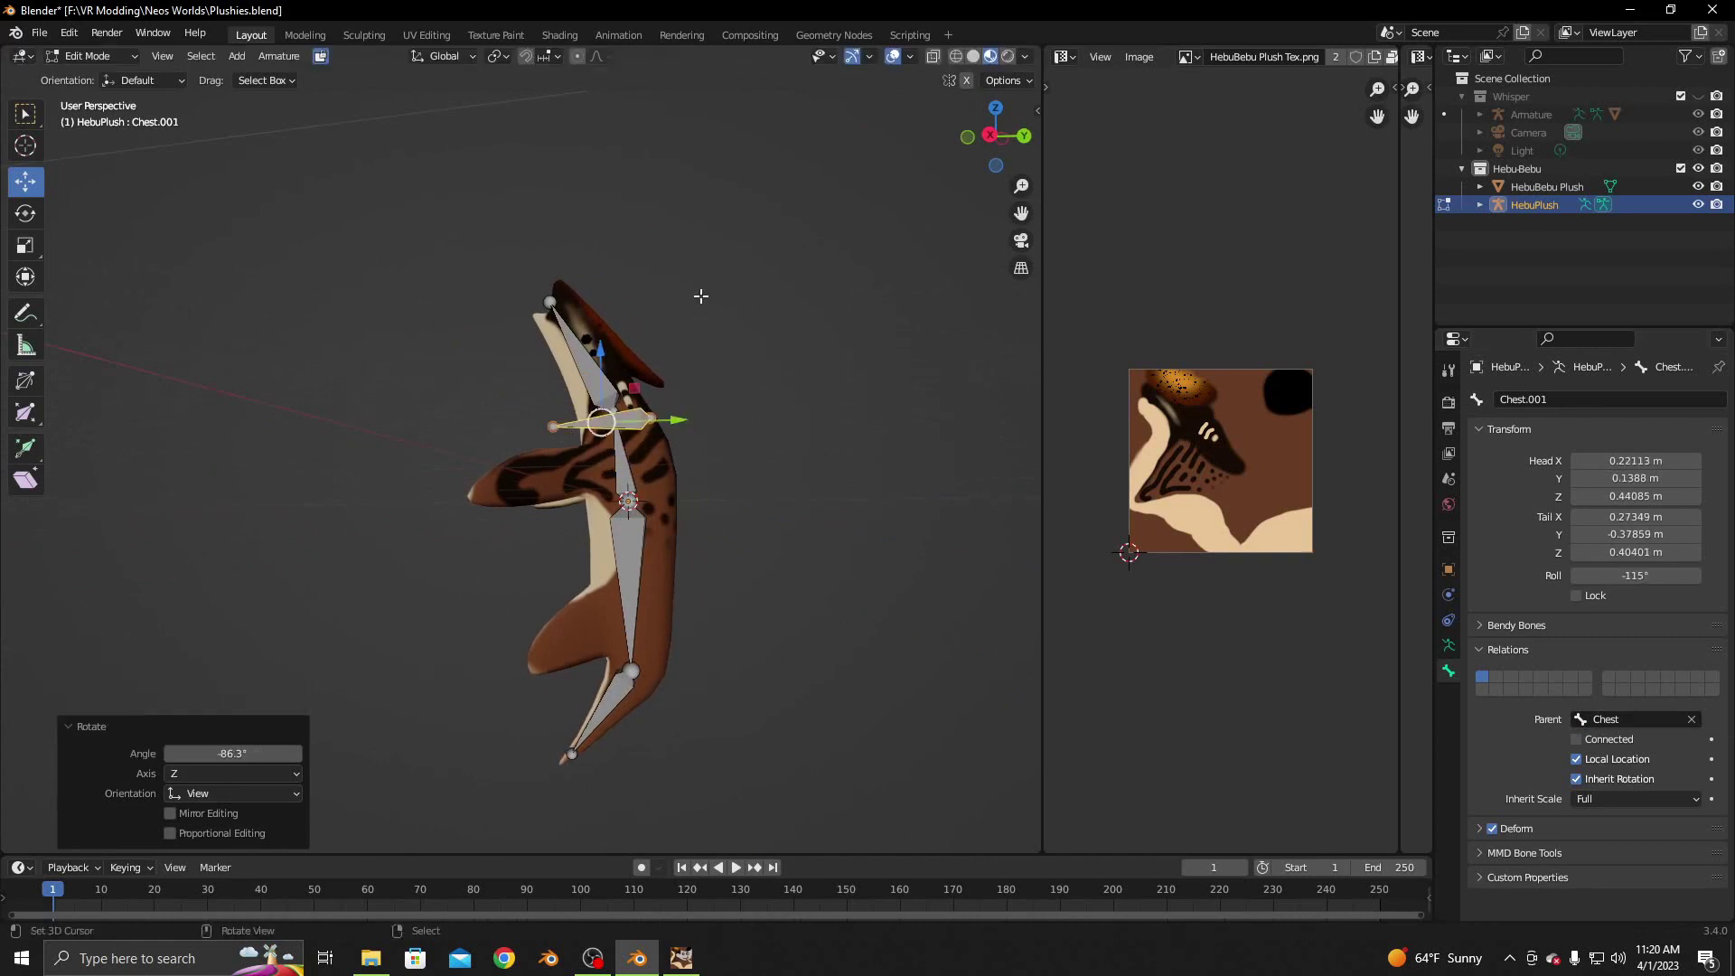
{"action": "mouse_move", "coordinate": [701, 294]}
{"action": "middle_mouse_down"}
{"action": "mouse_move", "coordinate": [472, 535]}
{"action": "mouse_move", "coordinate": [660, 430]}
{"action": "mouse_move", "coordinate": [578, 425]}
{"action": "mouse_move", "coordinate": [643, 612]}
{"action": "middle_mouse_up"}
{"action": "key", "text": "r"}
{"action": "key", "text": "Return"}
{"action": "key", "text": "g"}
{"action": "key", "text": "z"}
{"action": "left_click", "coordinate": [660, 429]}
Rotate the arm bone 20°, shift it along Y, turn it slightly and scale it to about 0.72
{"action": "key", "text": "g"}
{"action": "key", "text": "y"}
{"action": "key", "text": "Return"}
{"action": "type", "text": "r20"}
{"action": "key", "text": "Return"}
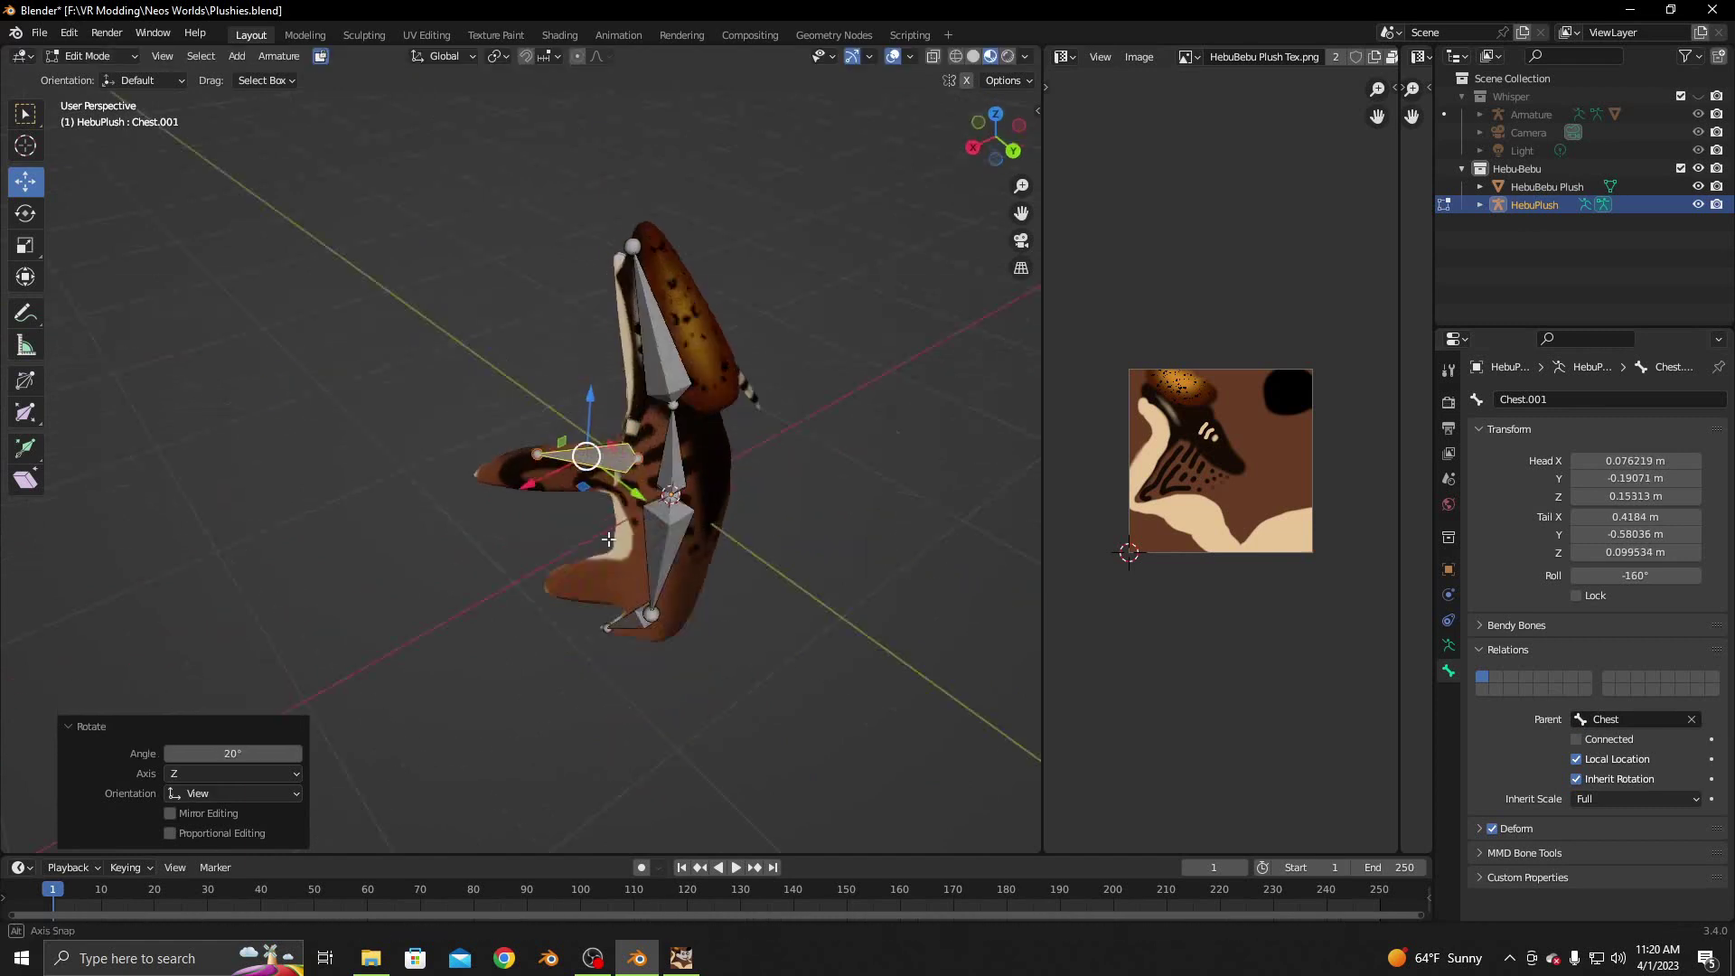
{"action": "key", "text": "g"}
{"action": "key", "text": "y"}
{"action": "left_click", "coordinate": [635, 458]}
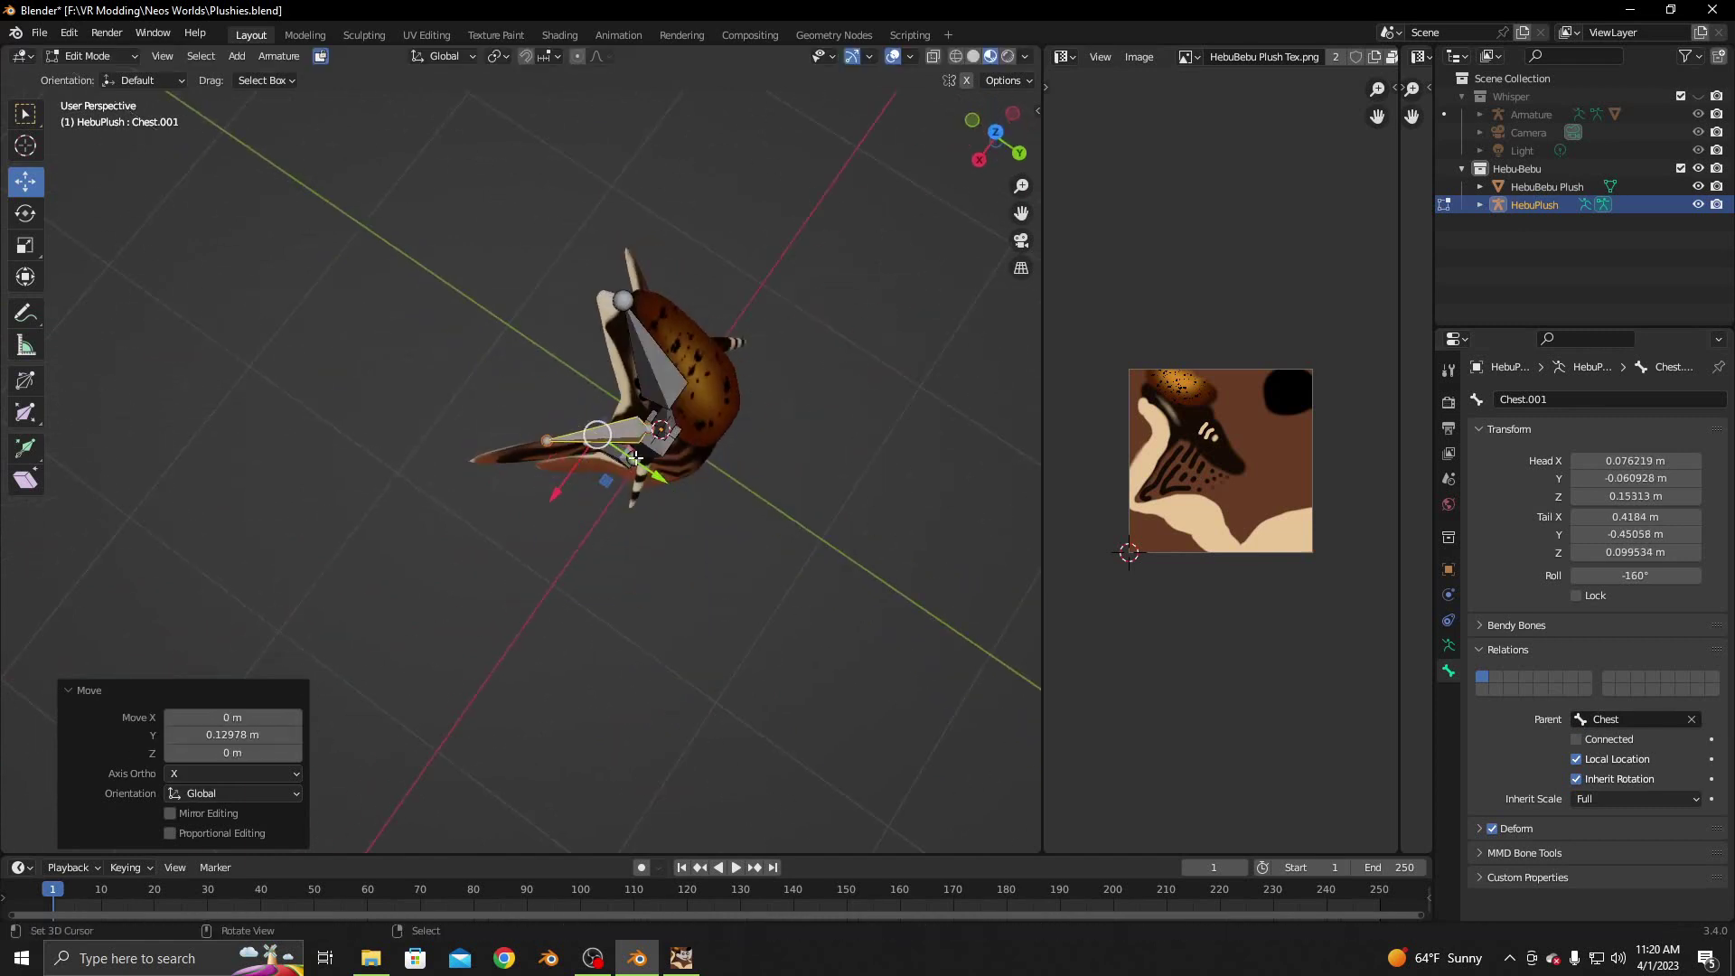
{"action": "key", "text": "r"}
{"action": "left_click", "coordinate": [602, 569]}
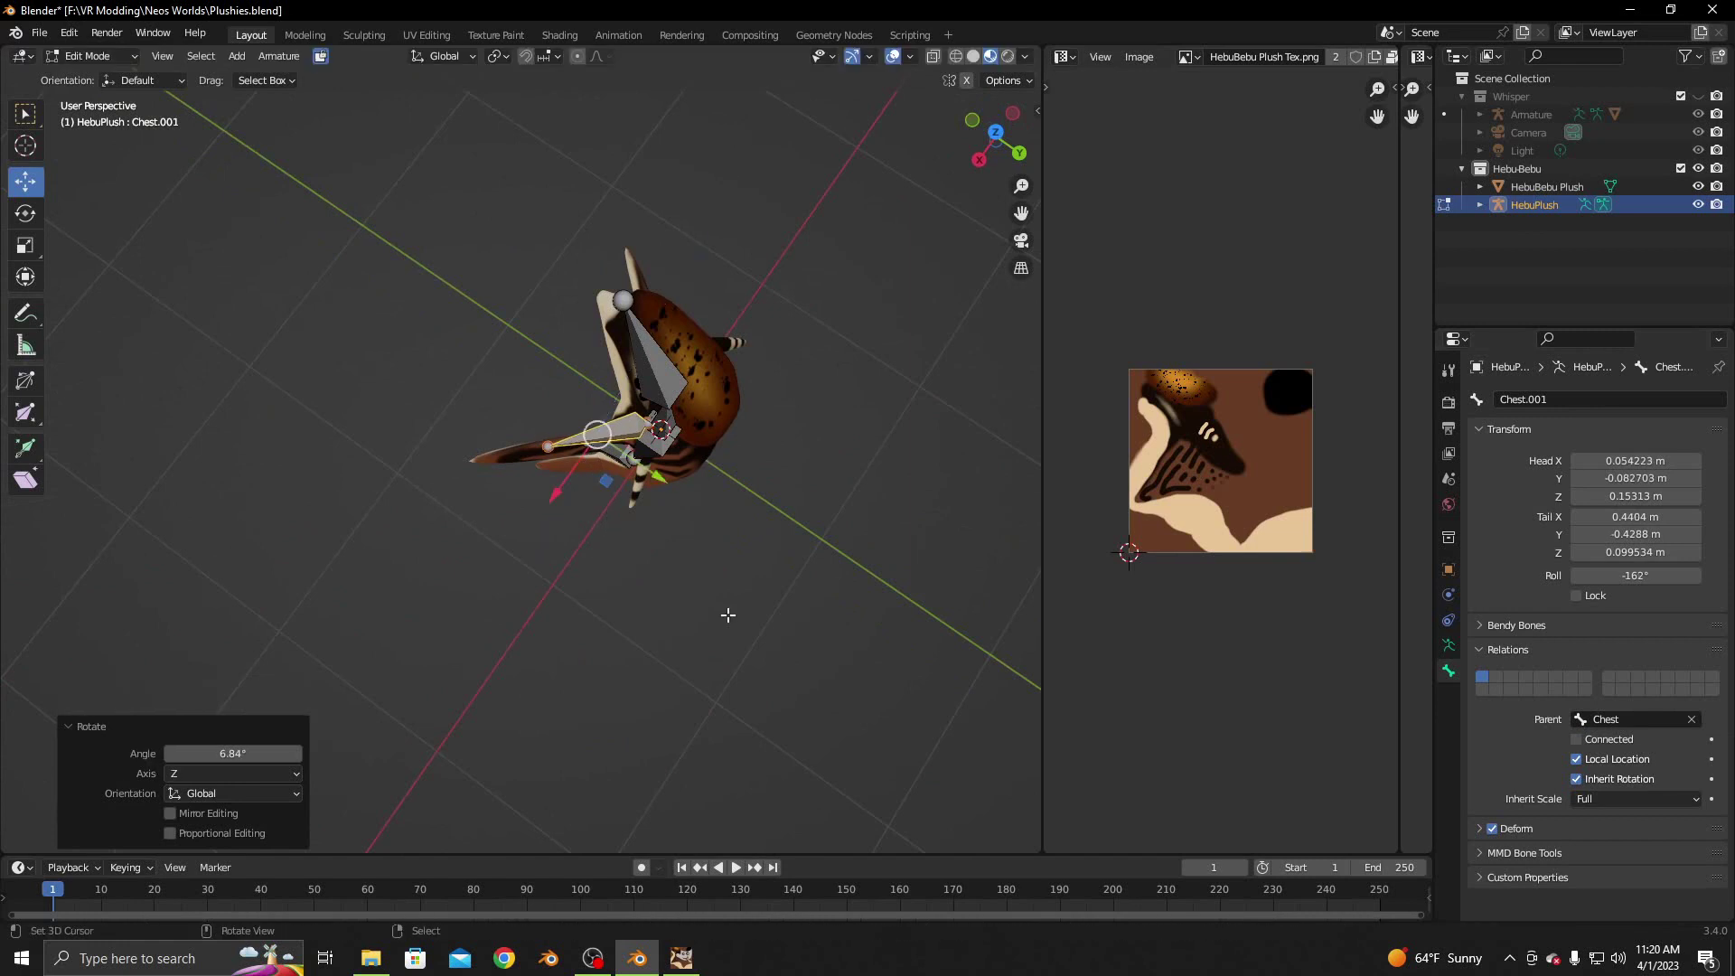
{"action": "key", "text": "s"}
{"action": "left_click", "coordinate": [689, 565]}
Shift and raise the arm bone so it sits at the shoulder
{"action": "mouse_move", "coordinate": [689, 566]}
{"action": "middle_mouse_down"}
{"action": "mouse_move", "coordinate": [623, 588]}
{"action": "mouse_move", "coordinate": [589, 356]}
{"action": "mouse_move", "coordinate": [665, 361]}
{"action": "middle_mouse_up"}
{"action": "key", "text": "g"}
{"action": "left_click", "coordinate": [595, 356]}
{"action": "middle_click_drag", "start_coordinate": [546, 431], "coordinate": [450, 417]}
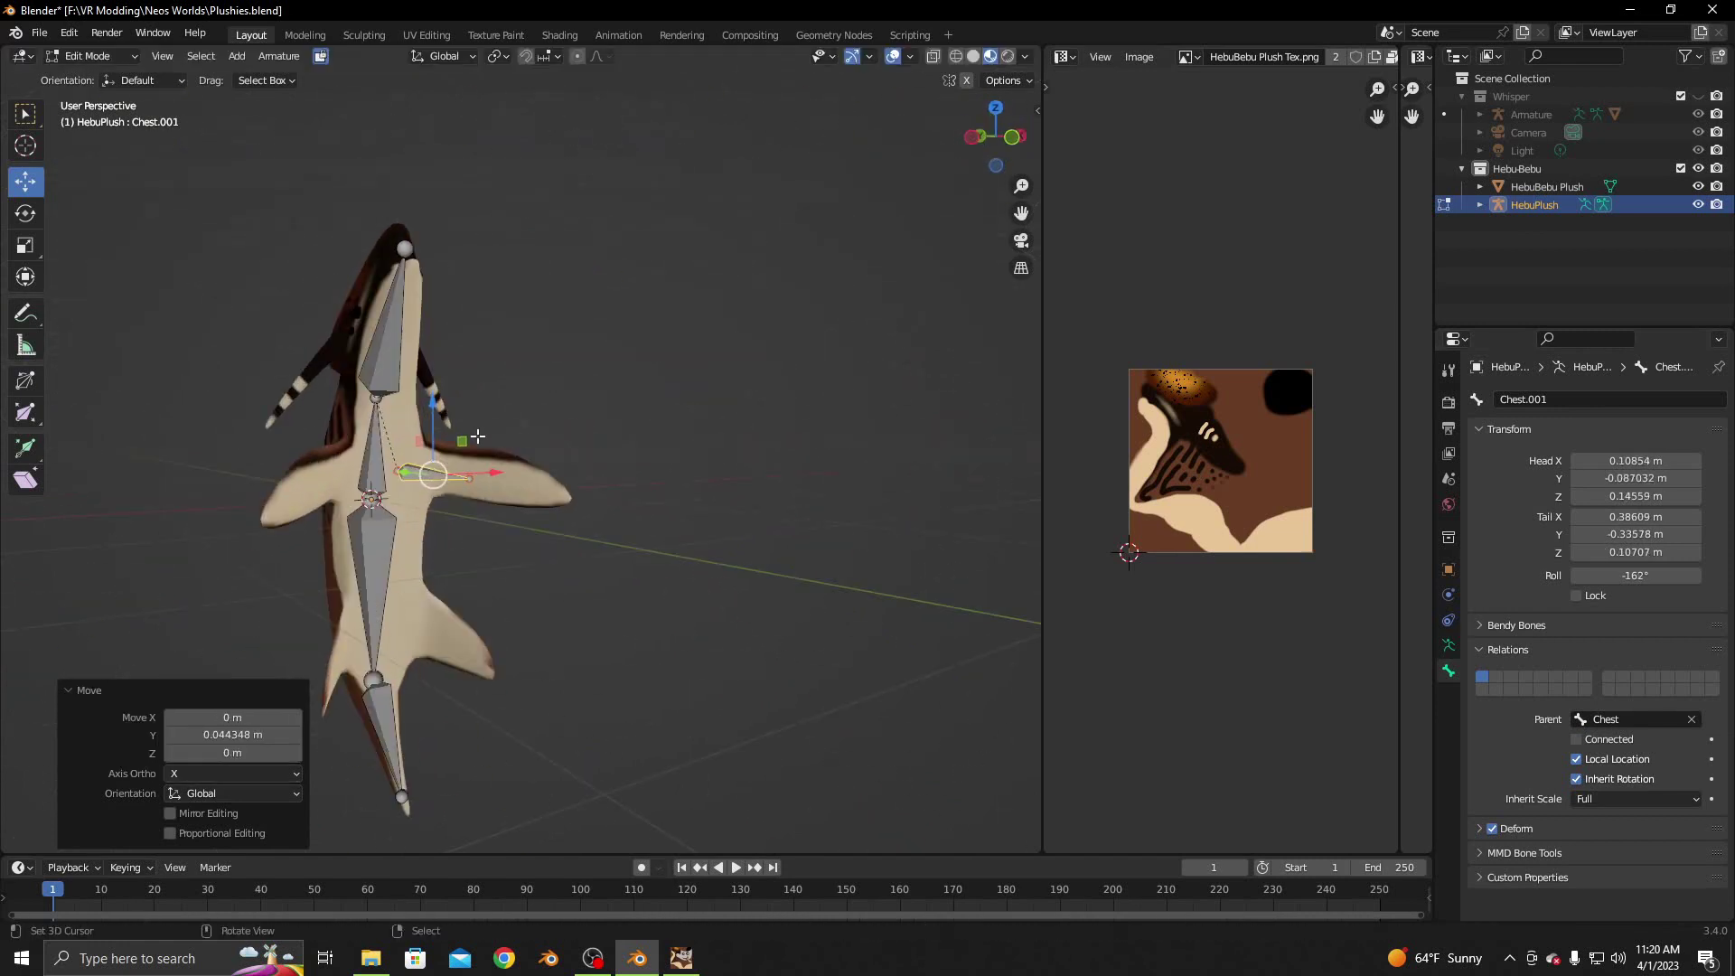
{"action": "left_click_drag", "start_coordinate": [450, 417], "coordinate": [600, 433]}
{"action": "mouse_move", "coordinate": [600, 434]}
{"action": "middle_mouse_down"}
{"action": "mouse_move", "coordinate": [596, 524]}
{"action": "mouse_move", "coordinate": [531, 576]}
{"action": "mouse_move", "coordinate": [618, 535]}
{"action": "middle_mouse_up"}
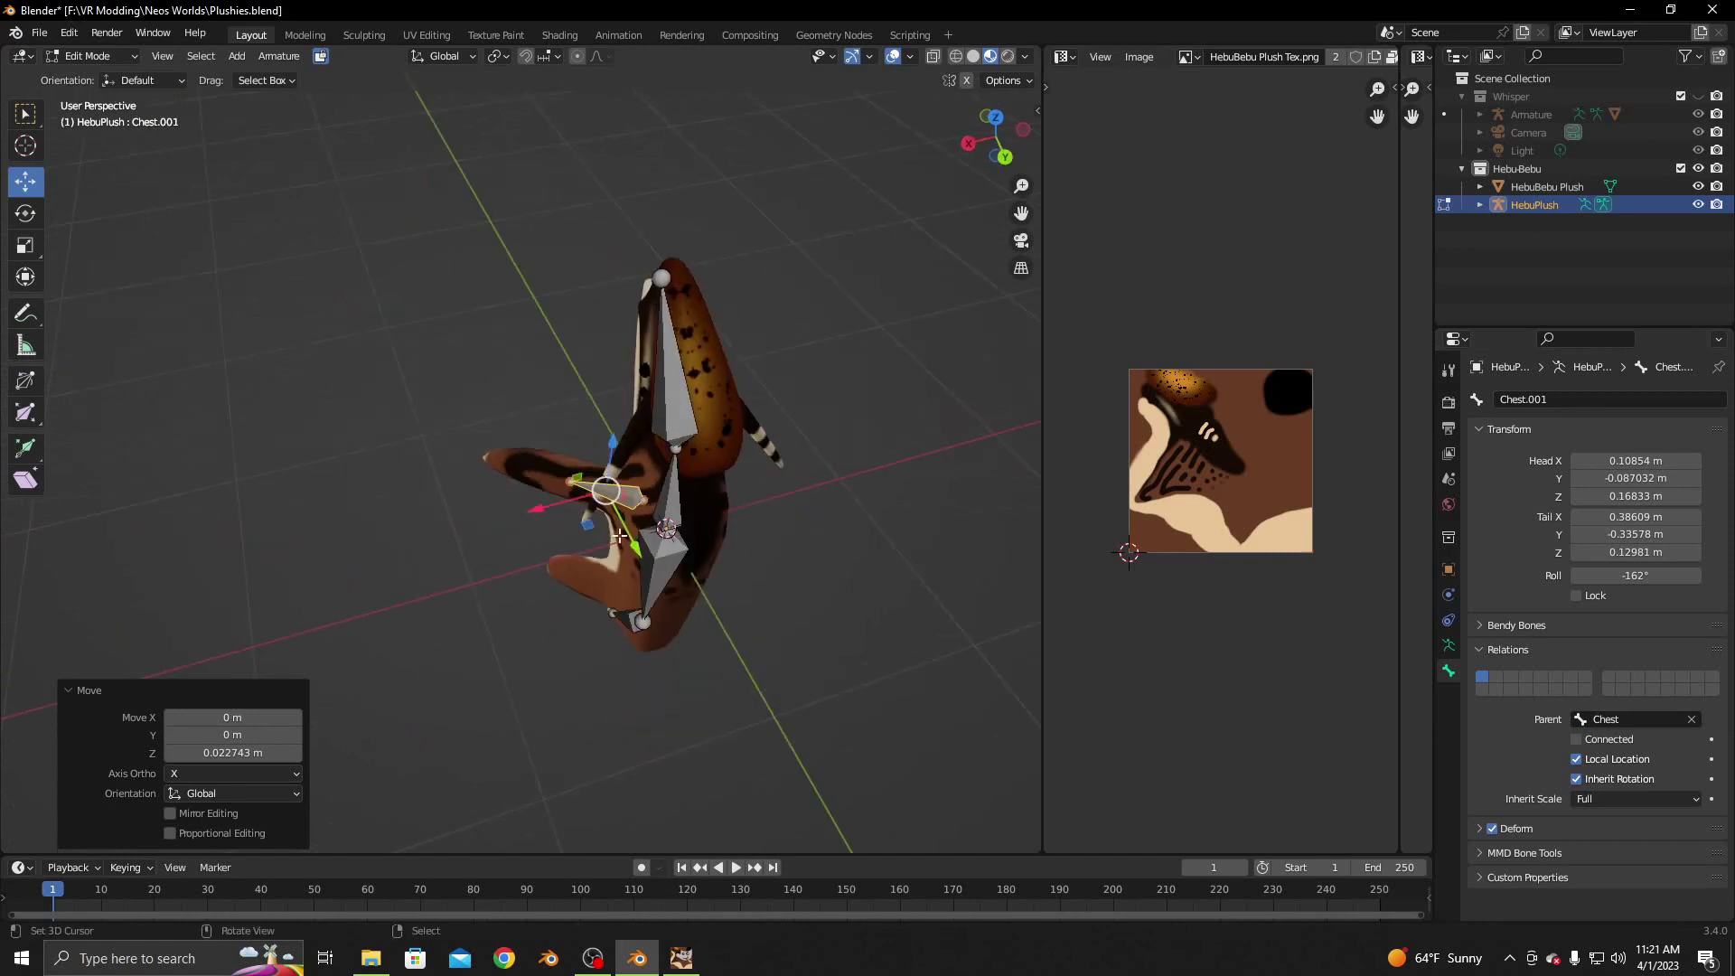
{"action": "left_click_drag", "start_coordinate": [605, 491], "coordinate": [568, 495]}
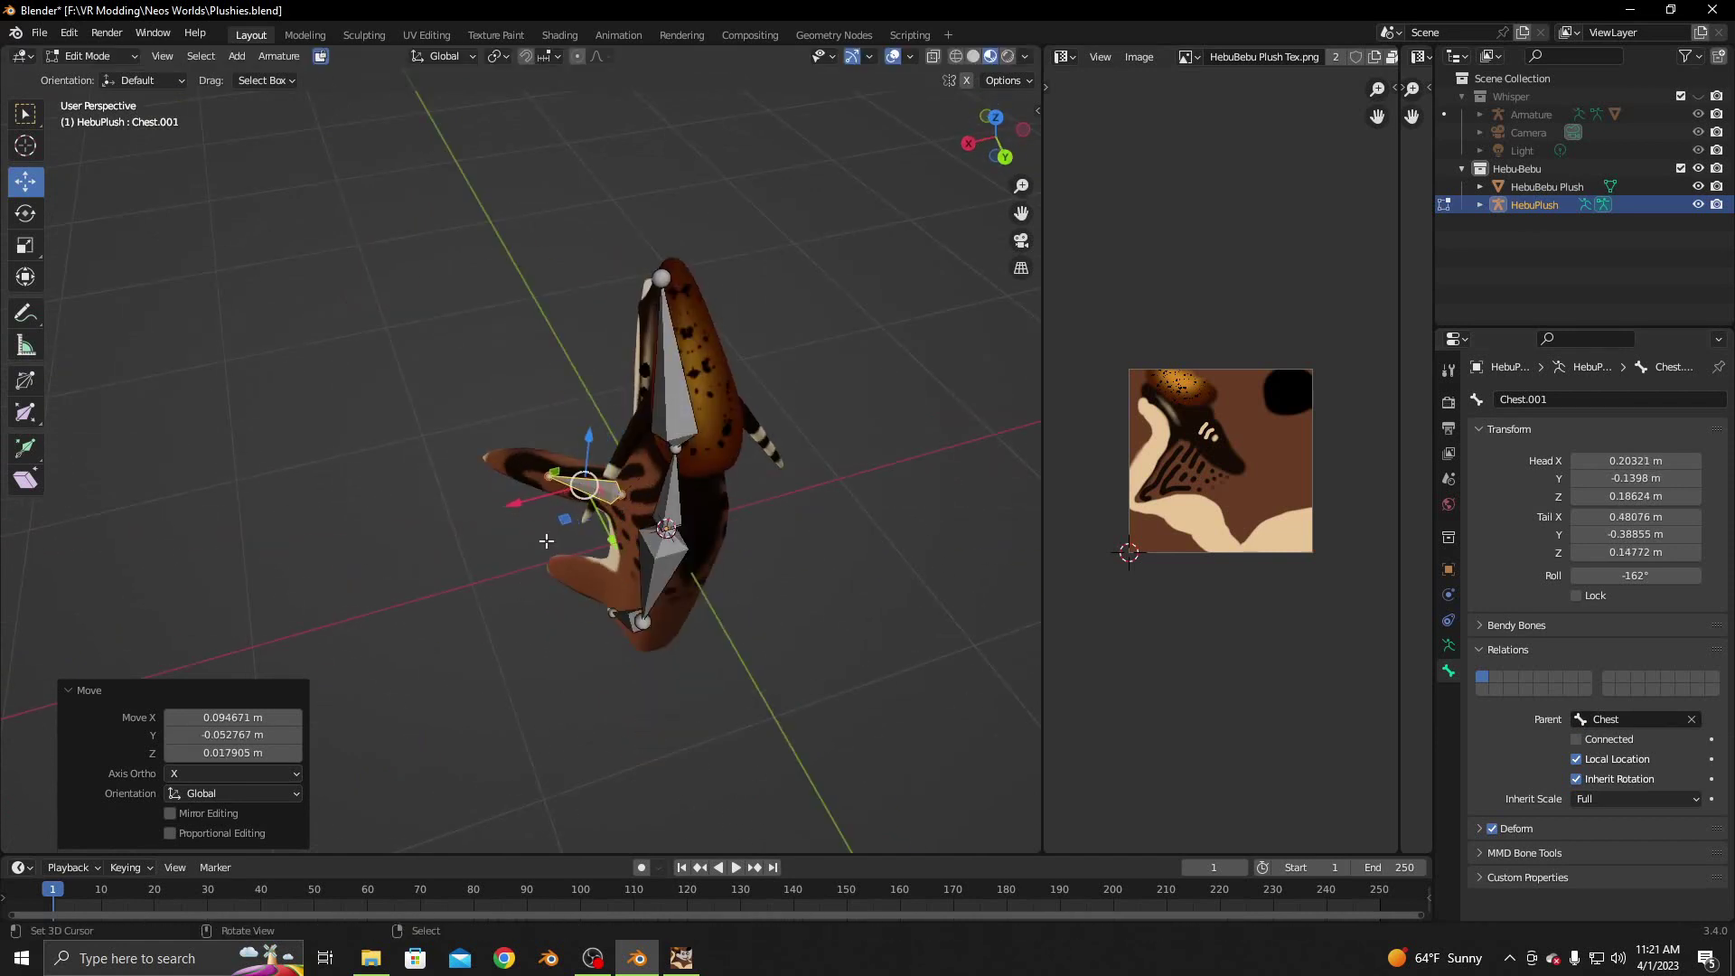
{"action": "mouse_move", "coordinate": [568, 495]}
{"action": "middle_mouse_down"}
{"action": "mouse_move", "coordinate": [601, 499]}
{"action": "mouse_move", "coordinate": [793, 642]}
{"action": "mouse_move", "coordinate": [561, 474]}
{"action": "middle_mouse_up"}
Move the arm bone along X and lower its tail slightly into the flipper
{"action": "key", "text": "g"}
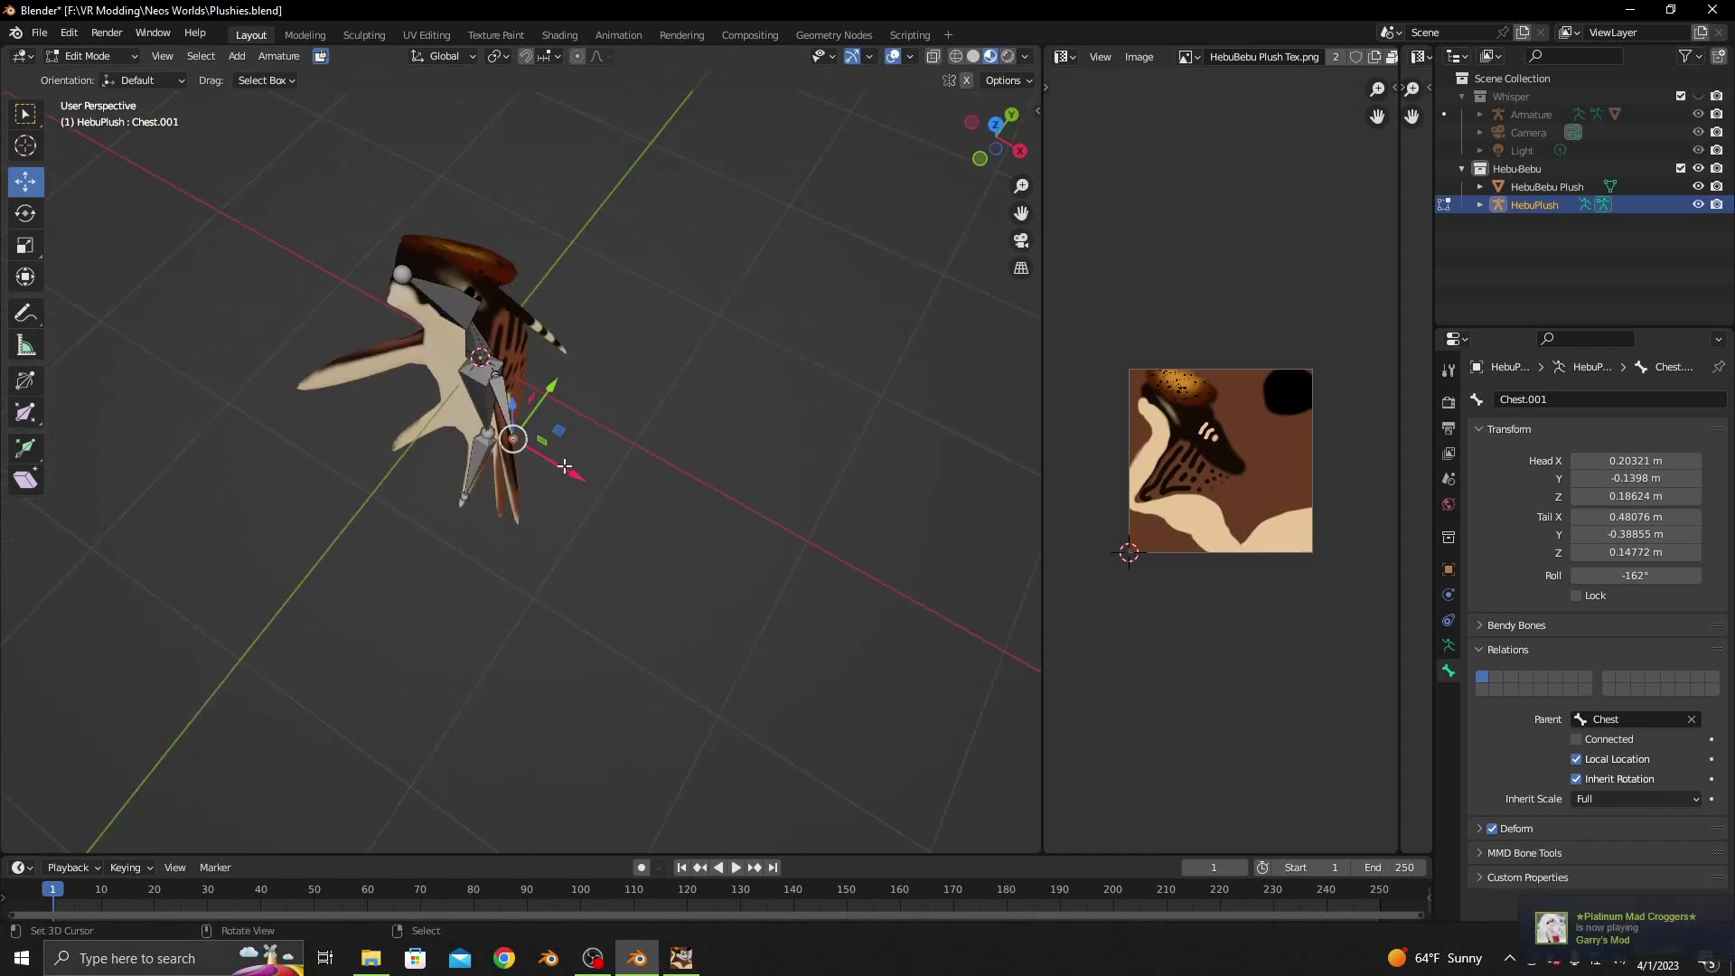
{"action": "key", "text": "x"}
{"action": "left_click", "coordinate": [553, 468]}
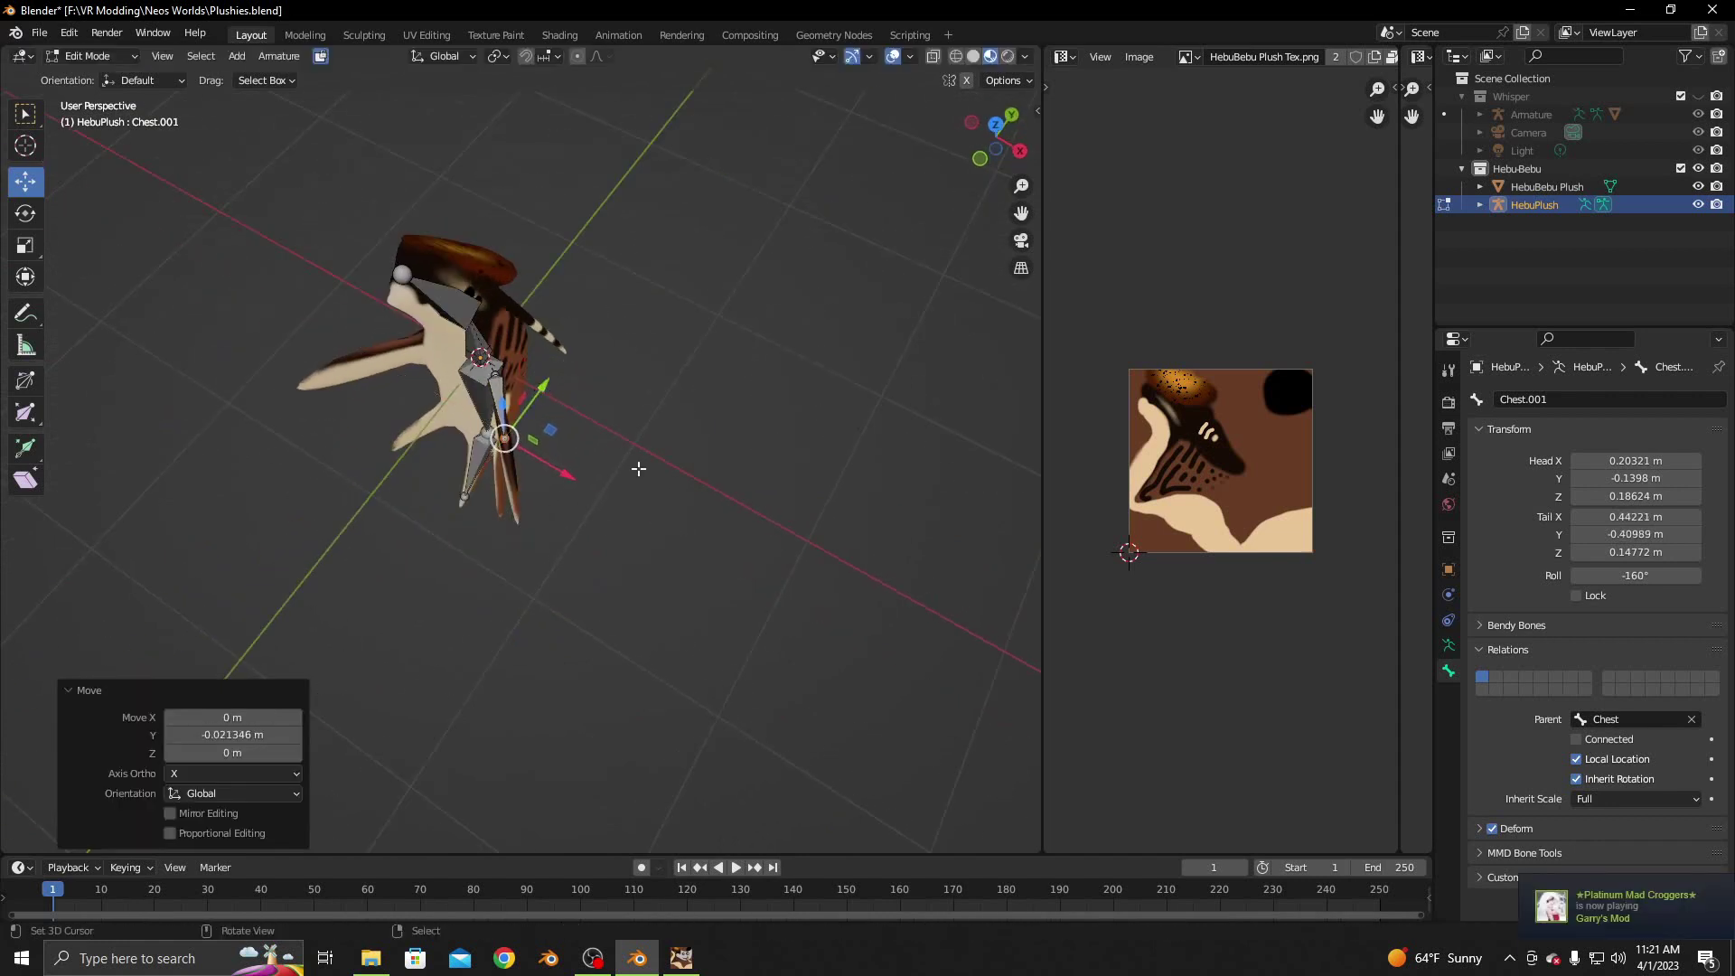
{"action": "mouse_move", "coordinate": [554, 469]}
{"action": "middle_mouse_down"}
{"action": "mouse_move", "coordinate": [536, 426]}
{"action": "mouse_move", "coordinate": [469, 374]}
{"action": "mouse_move", "coordinate": [578, 424]}
{"action": "middle_mouse_up"}
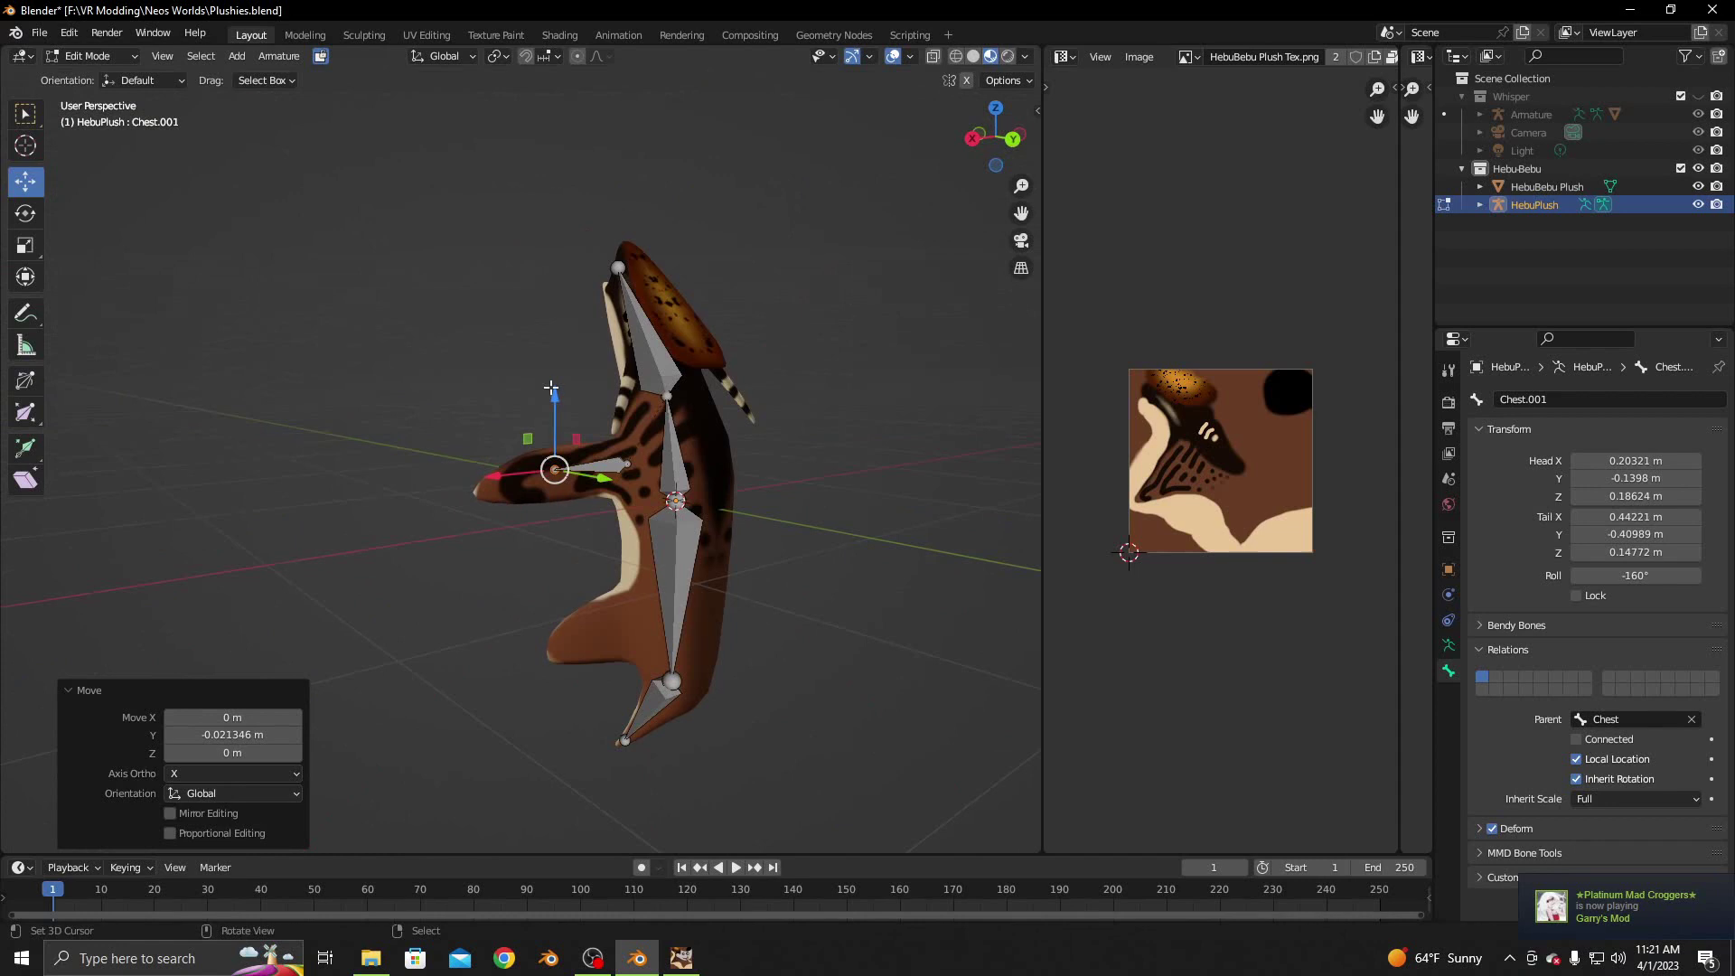
{"action": "key", "text": "r"}
{"action": "left_click", "coordinate": [578, 434]}
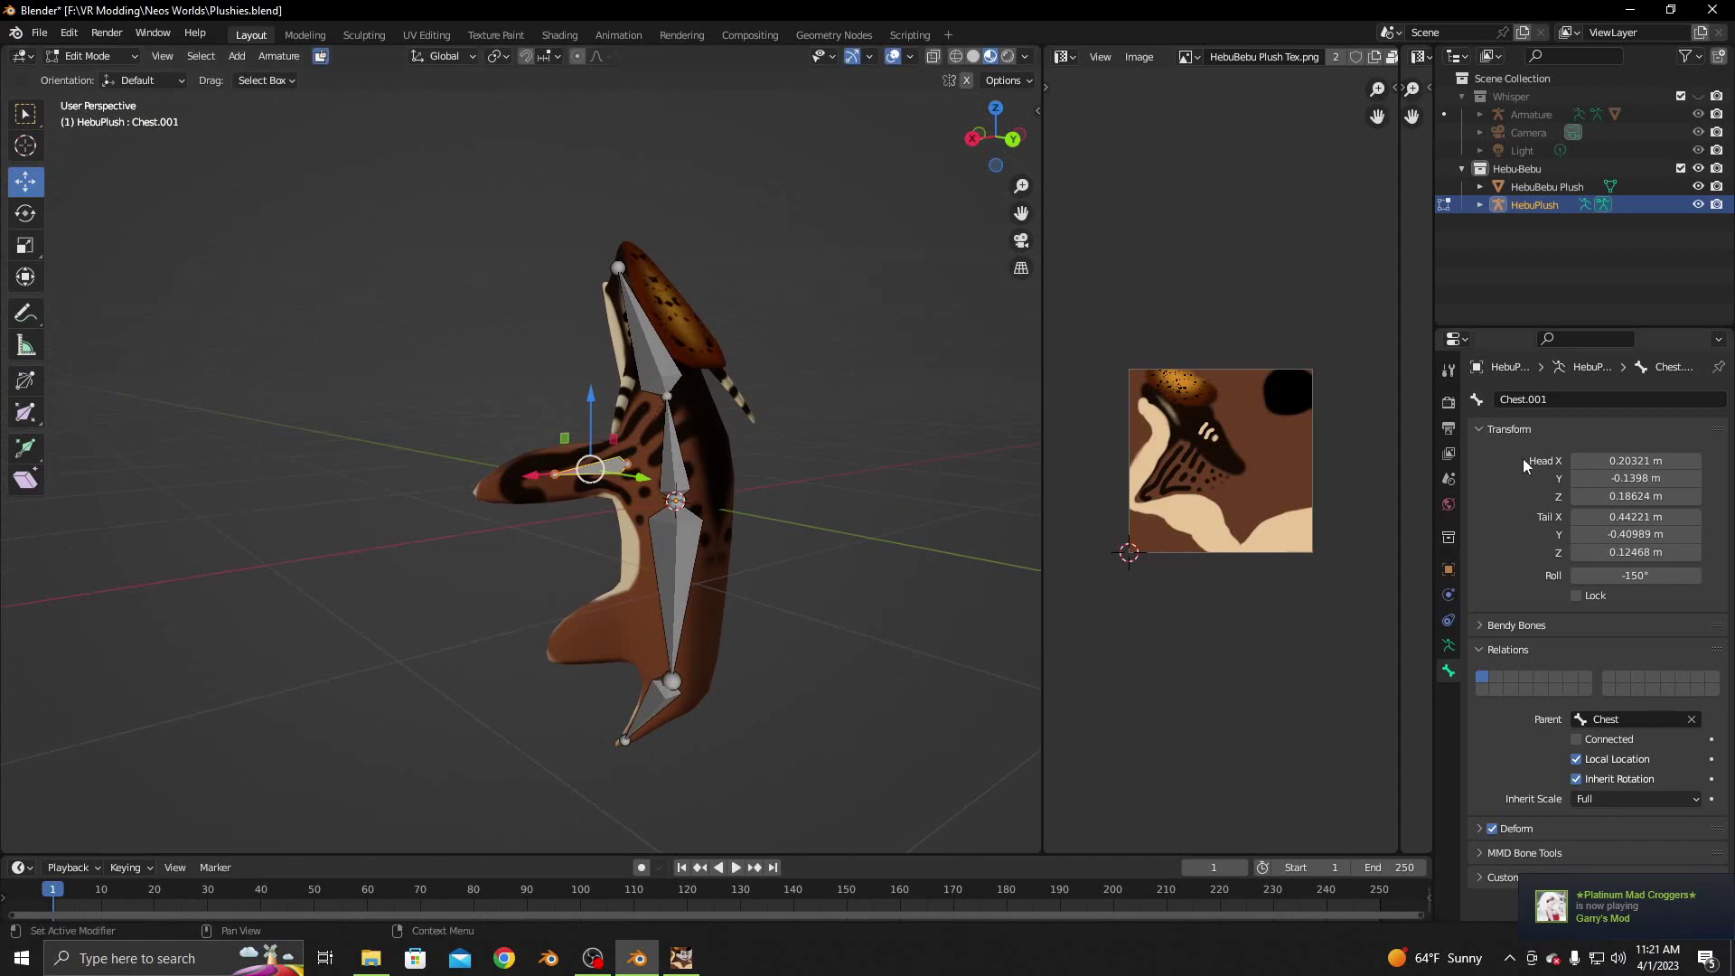
Rename the Chest.001 bone to Arm1.L
{"action": "left_click", "coordinate": [1581, 400]}
{"action": "type", "text": "Arm"}
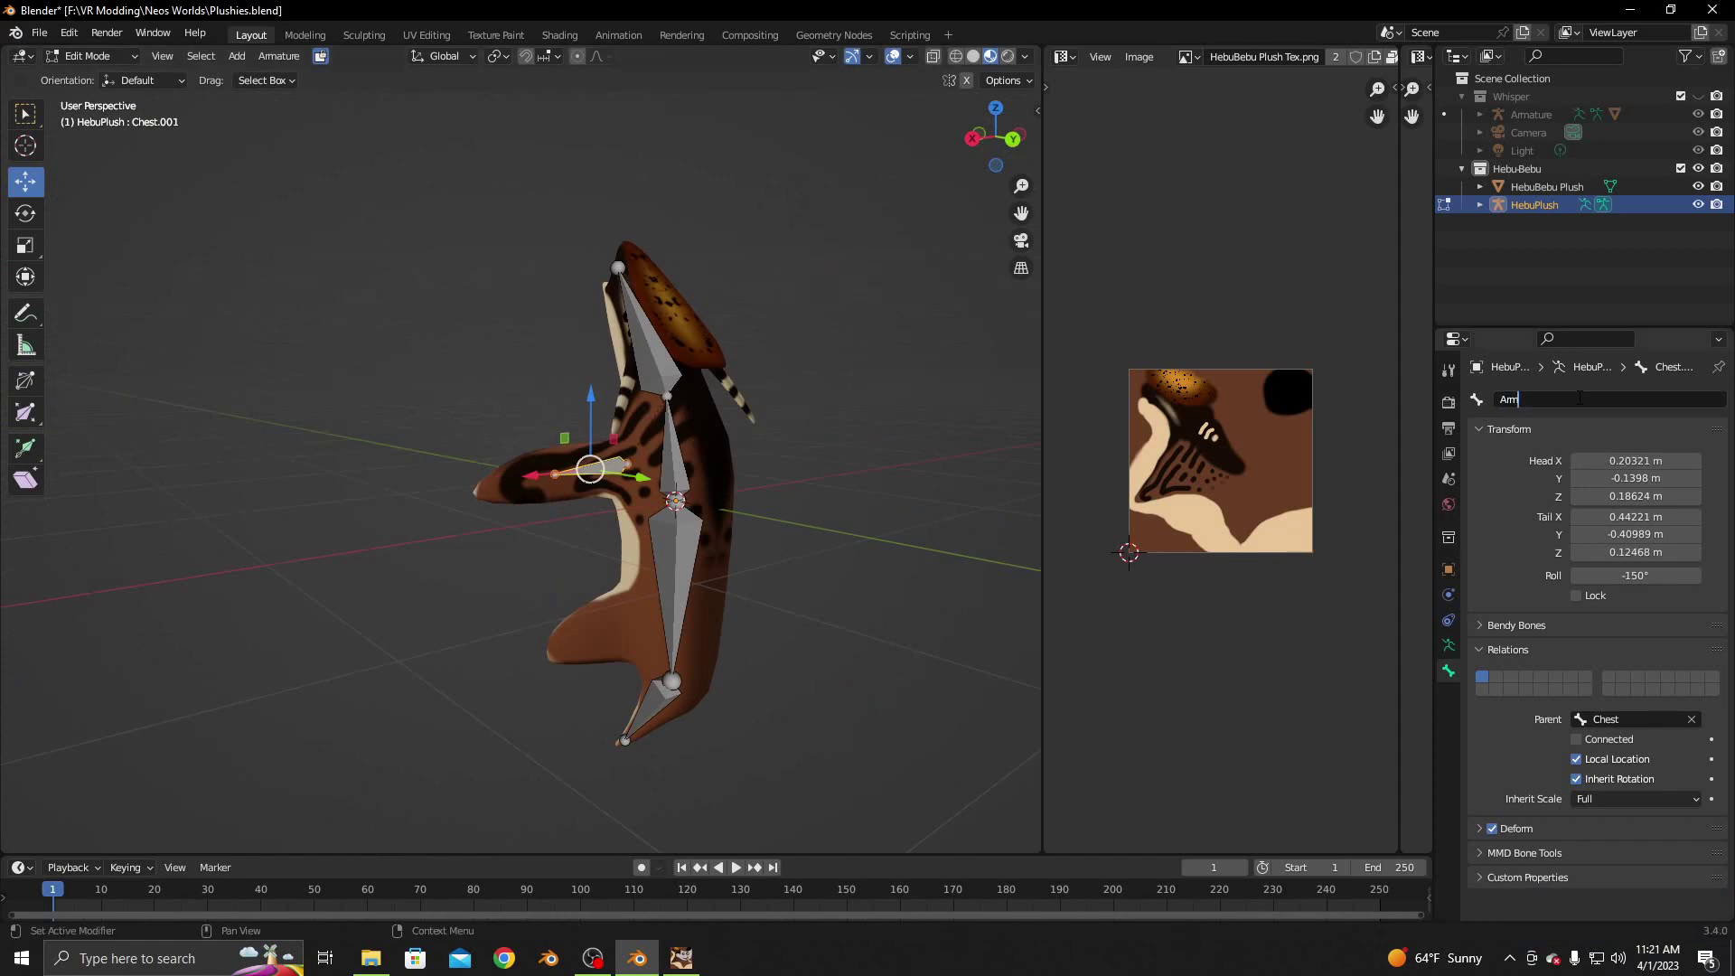
{"action": "type", "text": "1.L"}
{"action": "key", "text": "Return"}
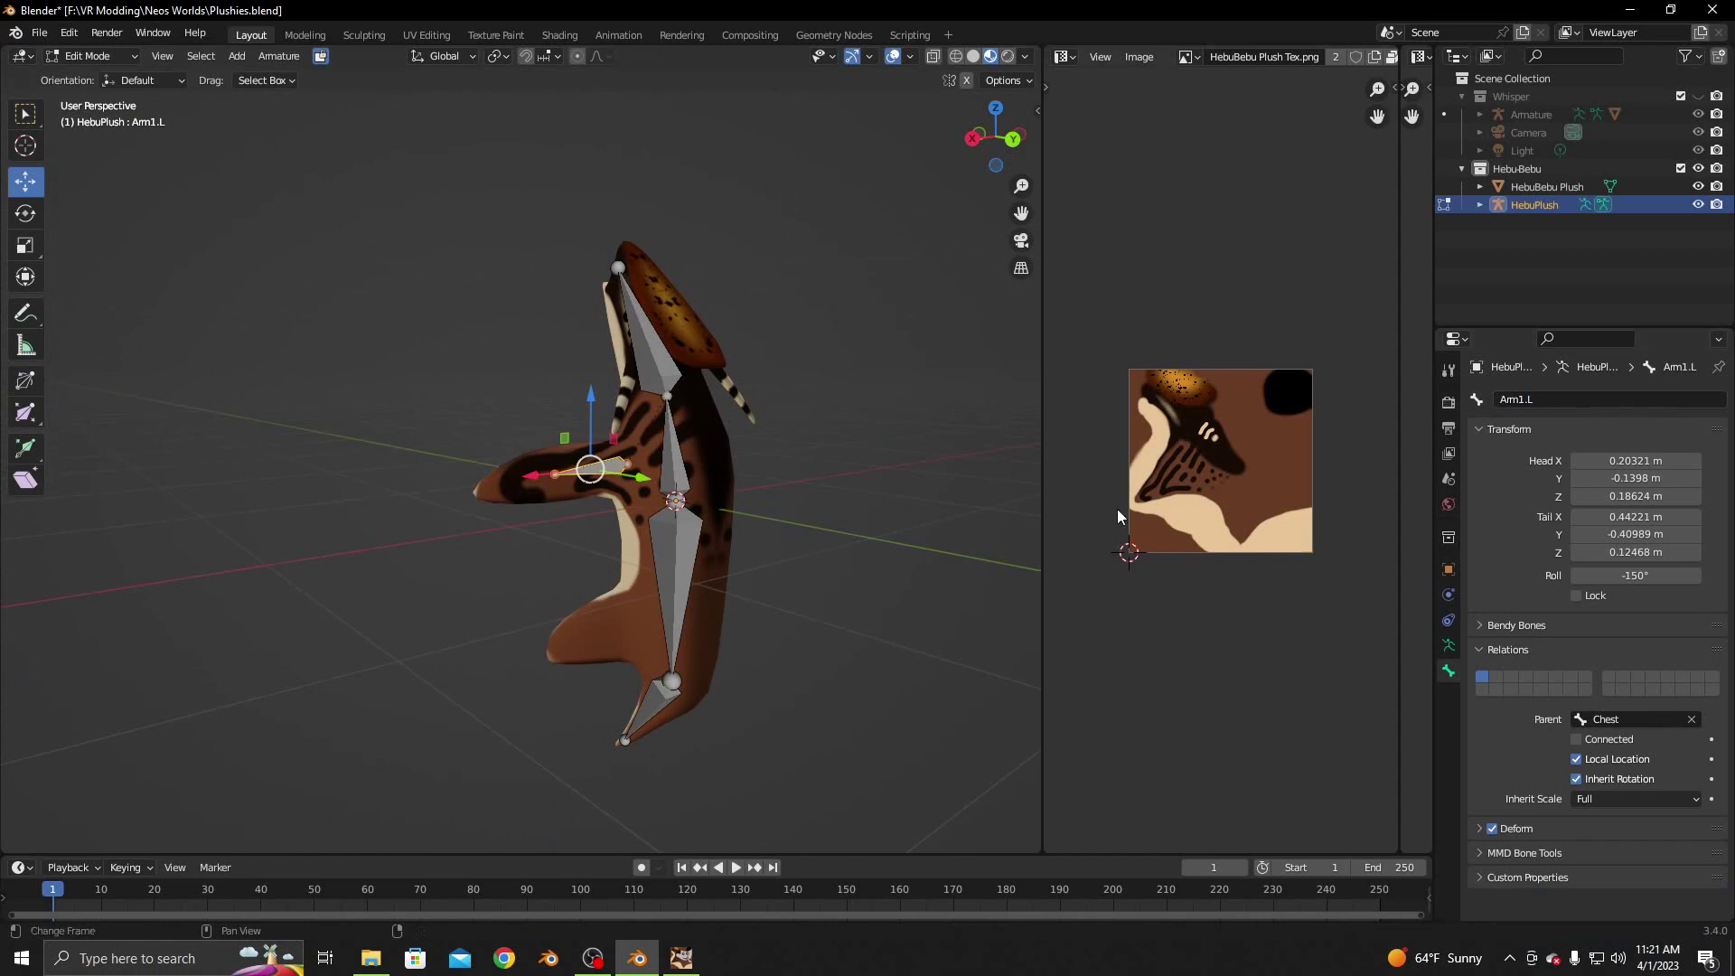
{"action": "middle_click_drag", "start_coordinate": [560, 469], "coordinate": [560, 544]}
Extrude a connected bone along the flipper and name it Arm2.L
{"action": "key", "text": "e"}
{"action": "left_click", "coordinate": [474, 488]}
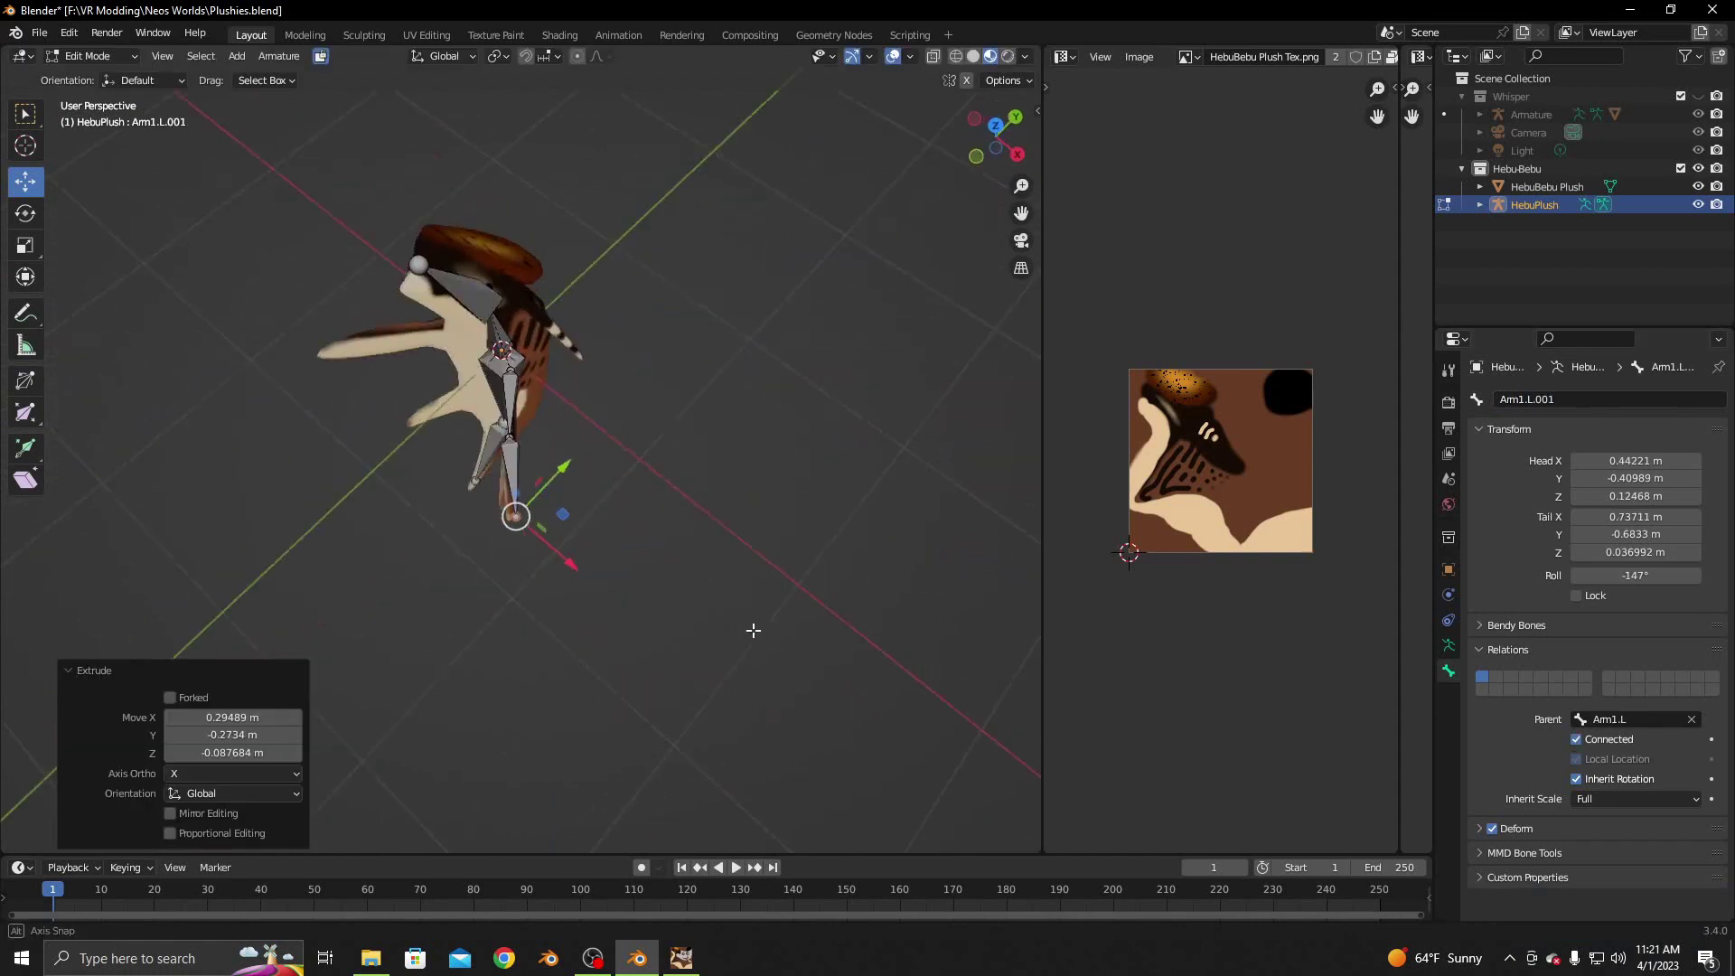
{"action": "left_click_drag", "start_coordinate": [567, 468], "coordinate": [560, 472]}
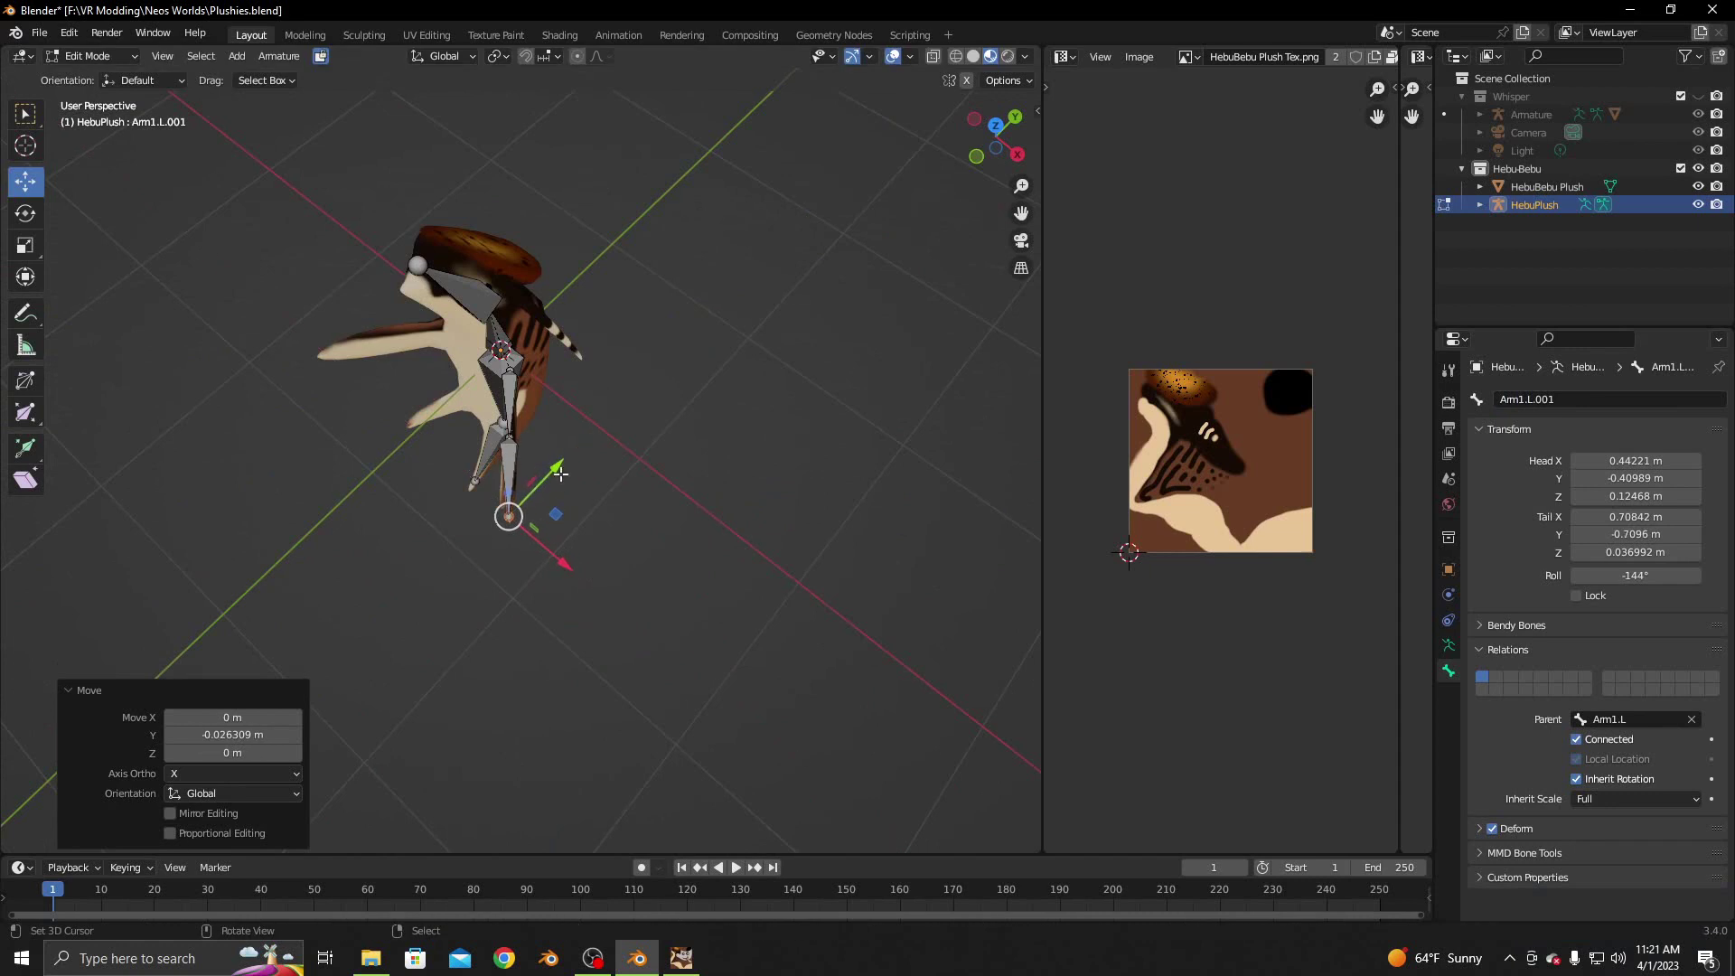
{"action": "type", "text": "Arm"}
{"action": "type", "text": "2.L"}
{"action": "key", "text": "Return"}
{"action": "mouse_move", "coordinate": [730, 647]}
{"action": "middle_mouse_down"}
{"action": "mouse_move", "coordinate": [533, 515]}
{"action": "mouse_move", "coordinate": [560, 553]}
{"action": "middle_mouse_up"}
Duplicate Arm1.L straight down into the leg and parent the copy to Torso
{"action": "left_click", "coordinate": [546, 421]}
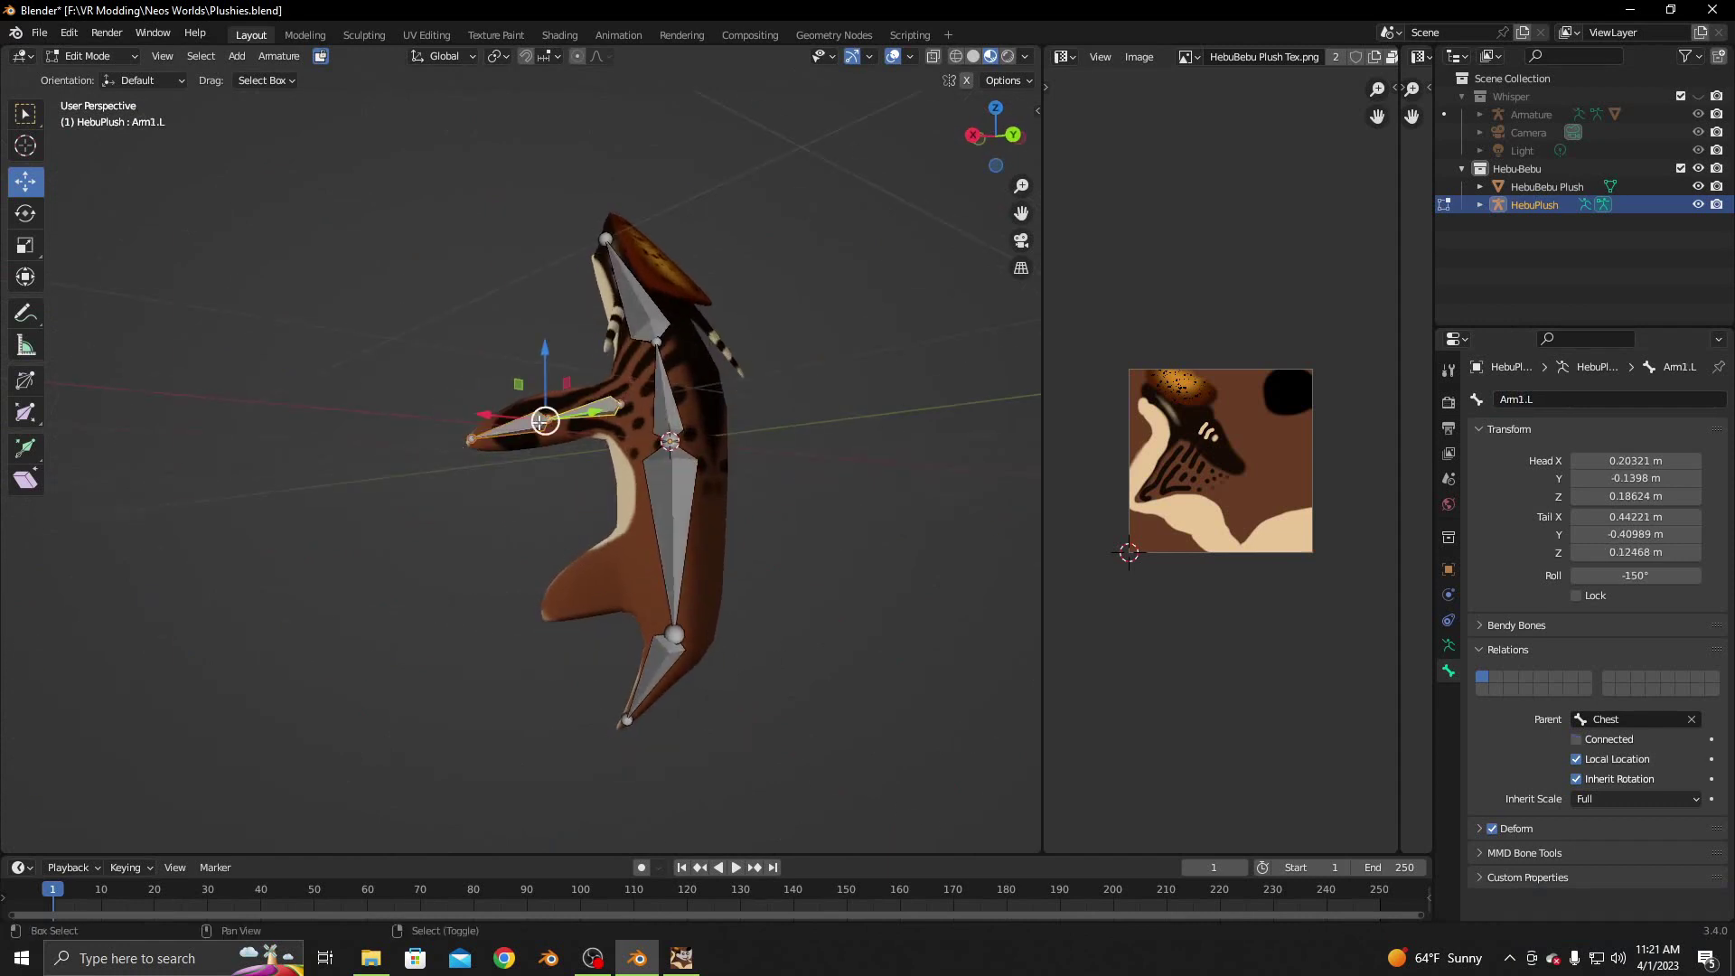
{"action": "key", "text": "shift+d"}
{"action": "key", "text": "z"}
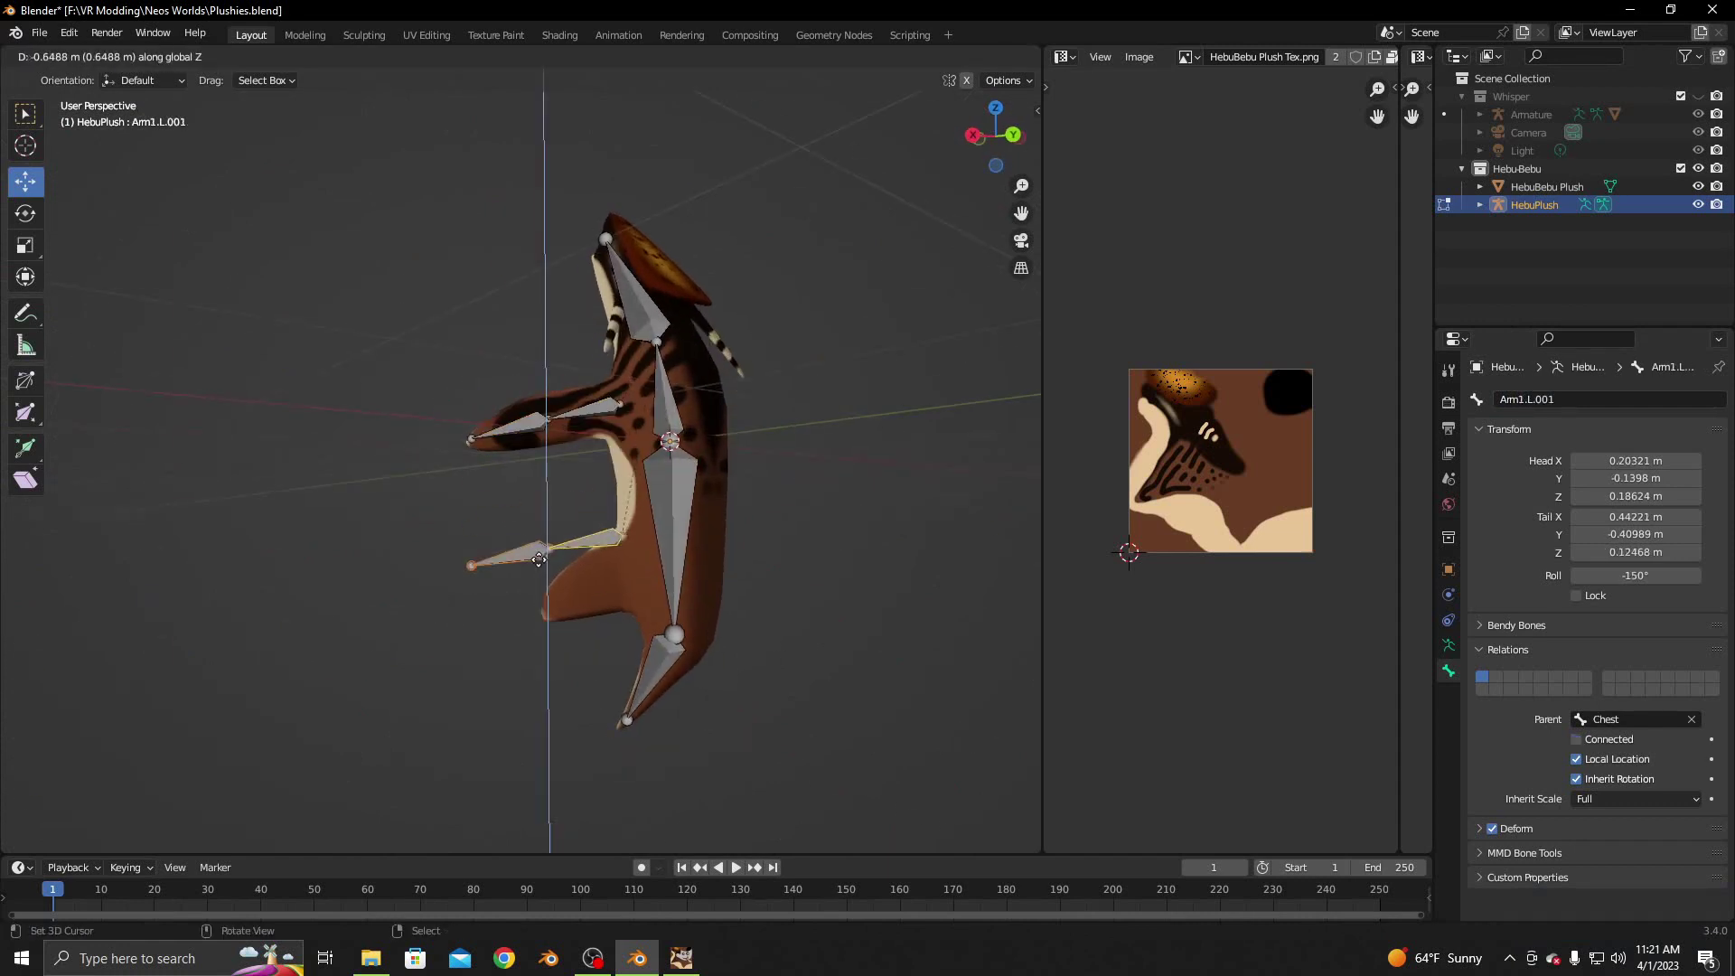
{"action": "left_click", "coordinate": [545, 593]}
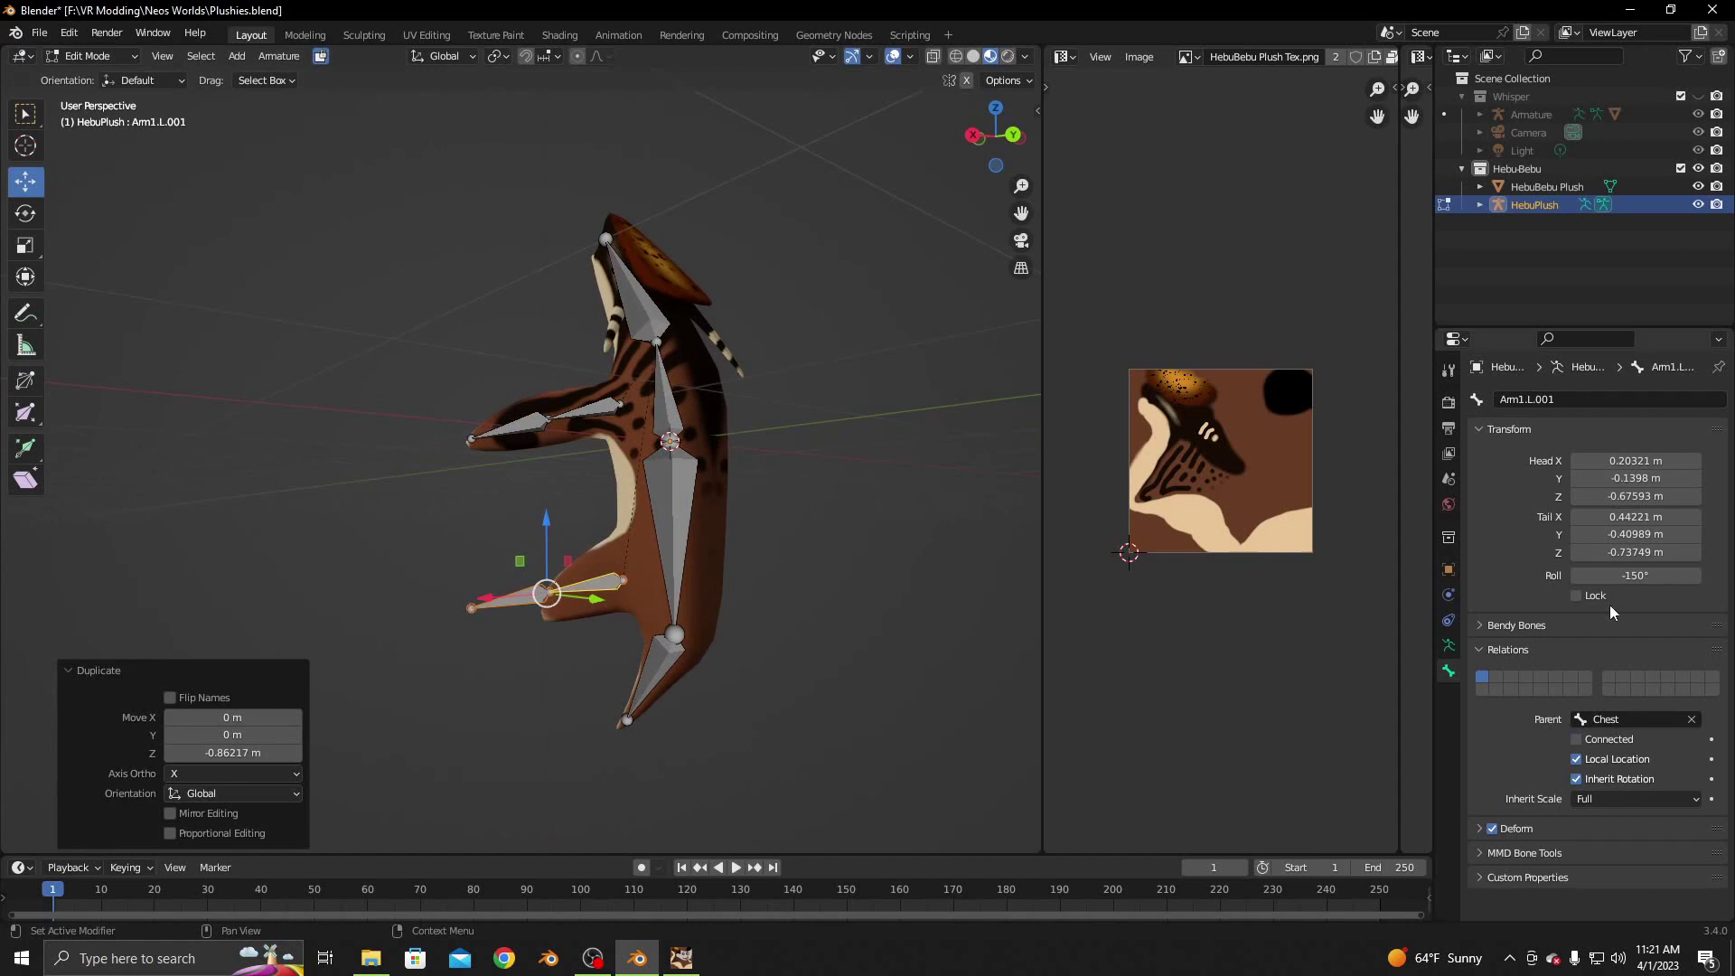
{"action": "left_click", "coordinate": [1628, 719]}
{"action": "left_click", "coordinate": [1617, 780]}
Extrude a connected lower leg bone along X, then shrink and rotate it
{"action": "left_click", "coordinate": [542, 592]}
{"action": "left_click", "coordinate": [607, 587]}
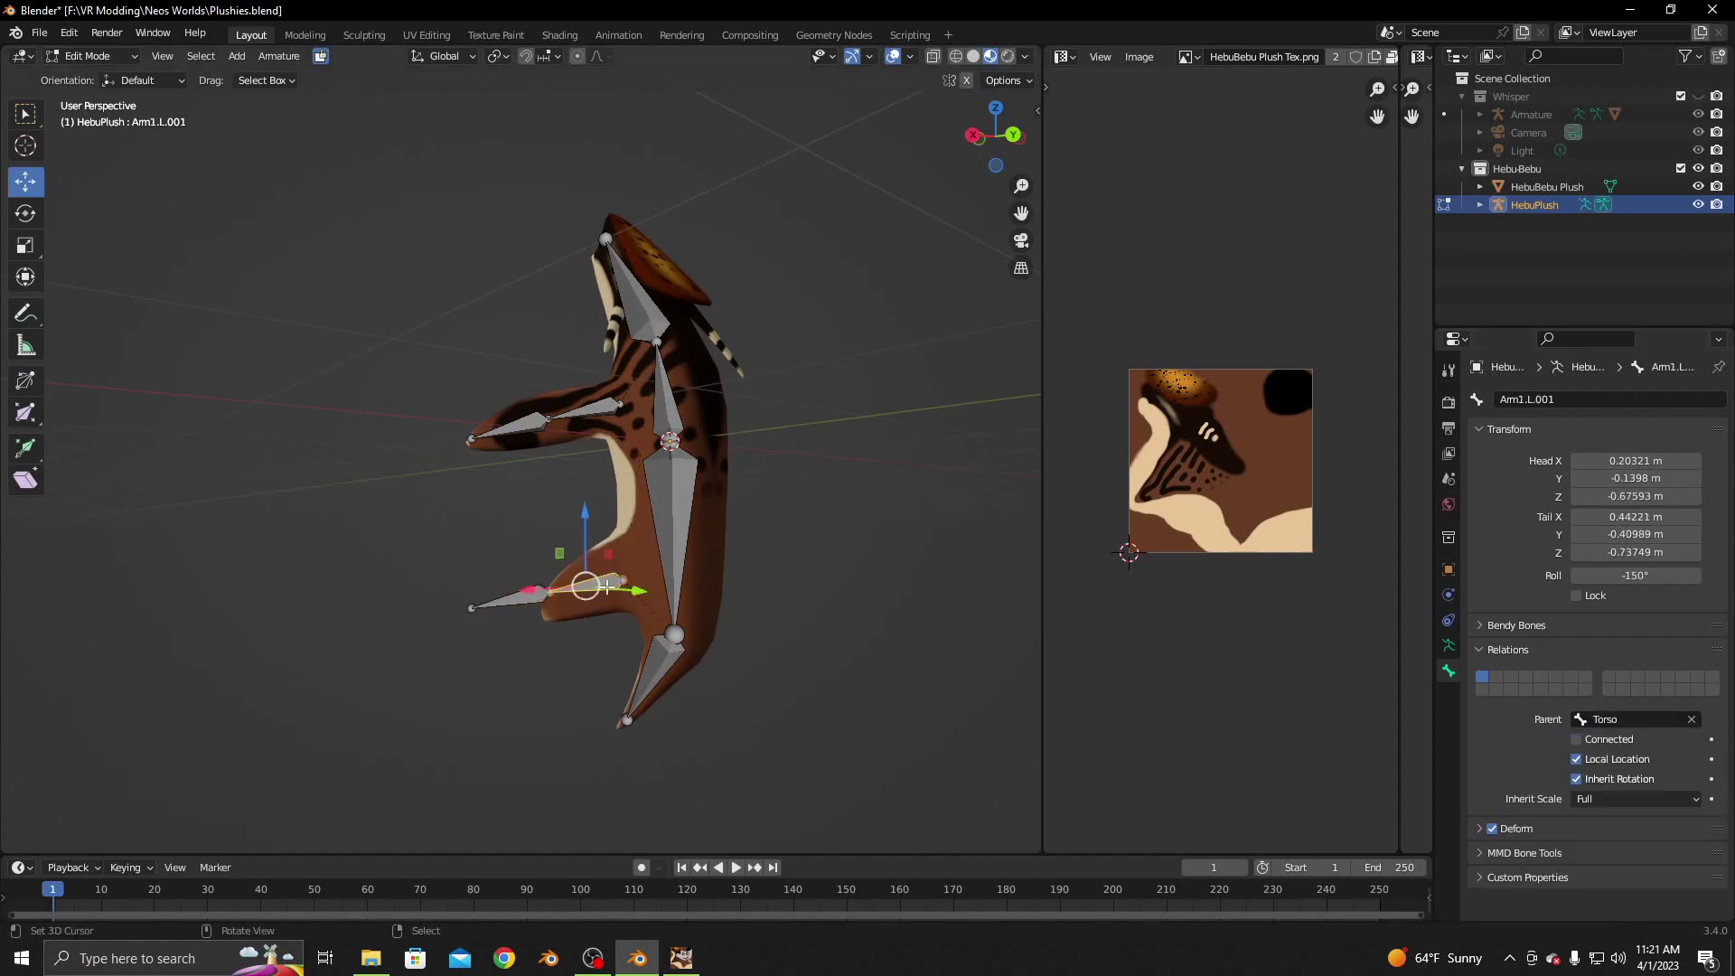
{"action": "mouse_move", "coordinate": [628, 561]}
{"action": "middle_mouse_down"}
{"action": "mouse_move", "coordinate": [574, 609]}
{"action": "mouse_move", "coordinate": [604, 633]}
{"action": "mouse_move", "coordinate": [569, 567]}
{"action": "mouse_move", "coordinate": [768, 500]}
{"action": "mouse_move", "coordinate": [520, 508]}
{"action": "mouse_move", "coordinate": [662, 582]}
{"action": "middle_mouse_up"}
{"action": "key", "text": "e"}
{"action": "key", "text": "x"}
{"action": "left_click", "coordinate": [529, 594]}
{"action": "key", "text": "s"}
{"action": "left_click", "coordinate": [721, 523]}
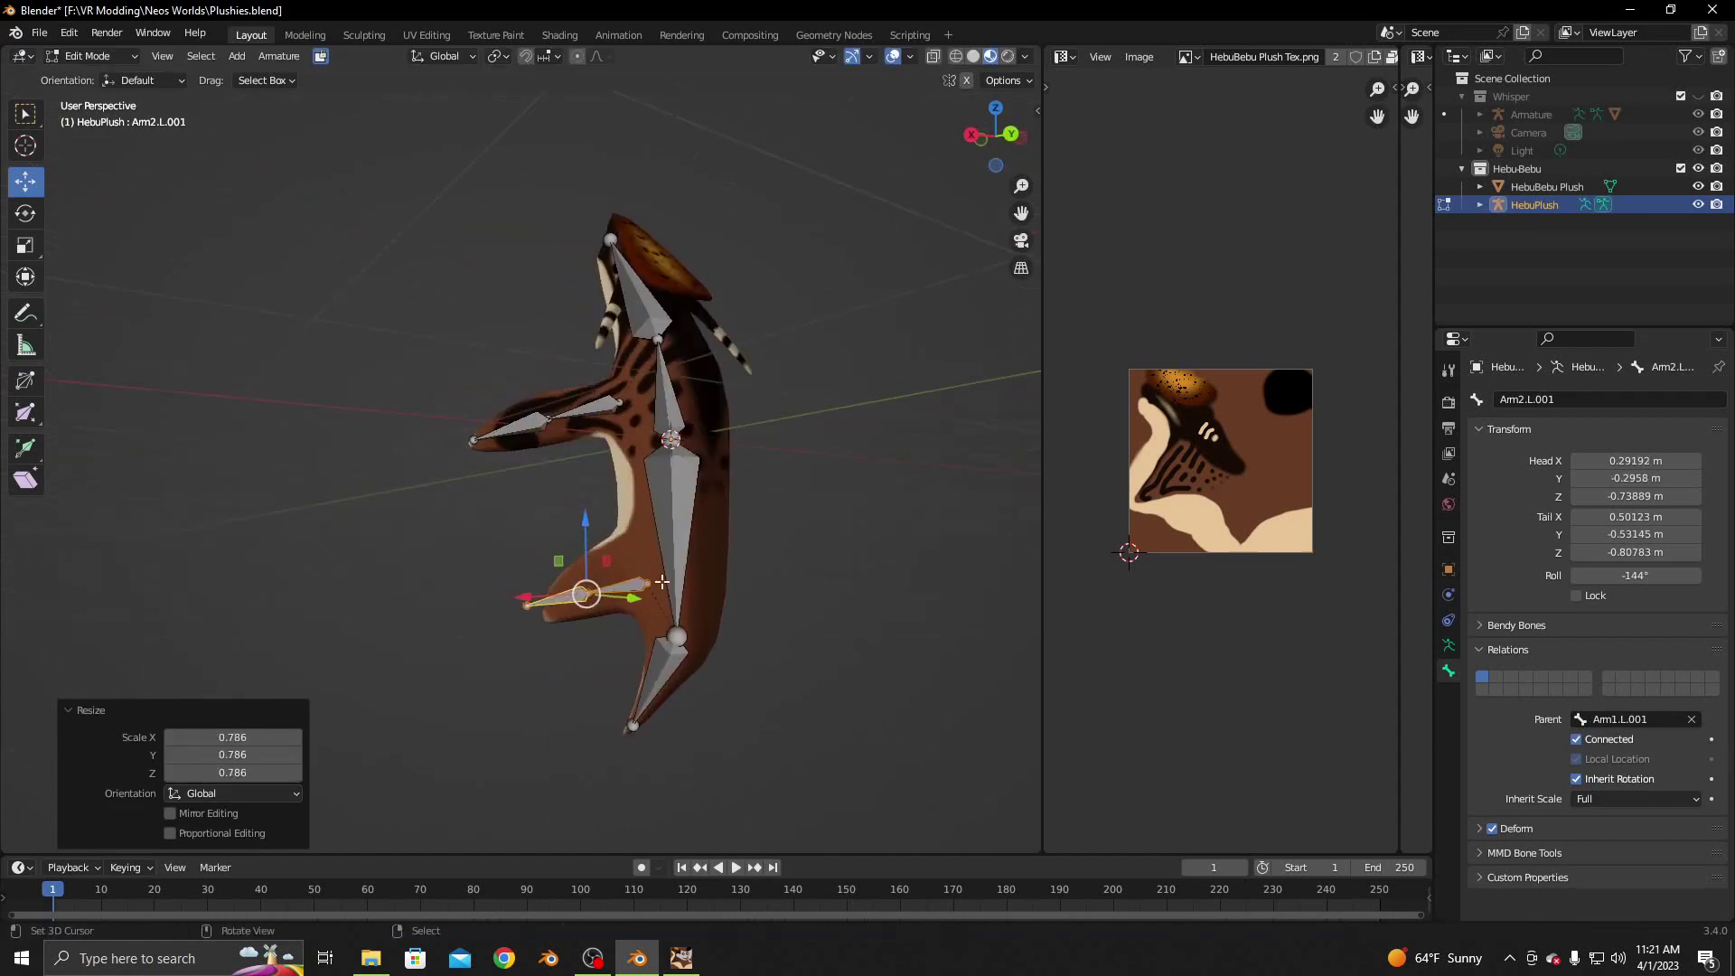
{"action": "key", "text": "r"}
{"action": "left_click", "coordinate": [664, 520]}
Shift the lower leg bone along Y, turn it slightly around Z, and move it along X
{"action": "mouse_move", "coordinate": [664, 519]}
{"action": "middle_mouse_down"}
{"action": "mouse_move", "coordinate": [639, 584]}
{"action": "mouse_move", "coordinate": [755, 723]}
{"action": "middle_mouse_up"}
{"action": "key", "text": "g"}
{"action": "key", "text": "y"}
{"action": "left_click", "coordinate": [639, 583]}
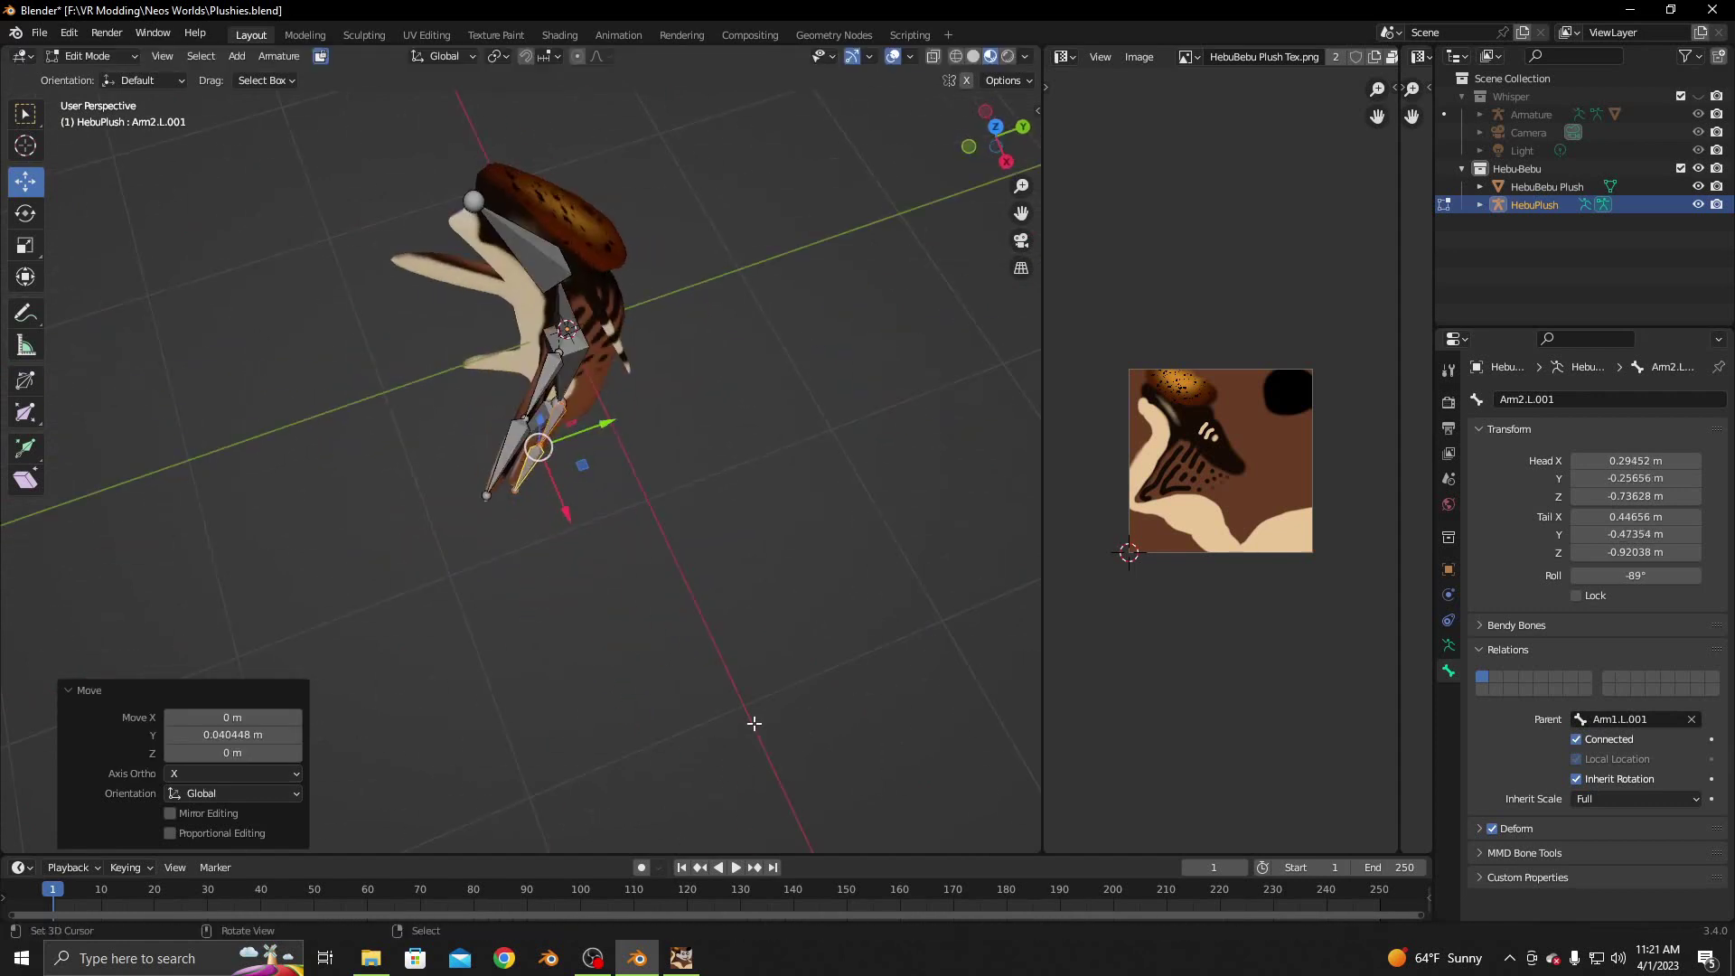
{"action": "key", "text": "r"}
{"action": "key", "text": "z"}
{"action": "left_click", "coordinate": [723, 723]}
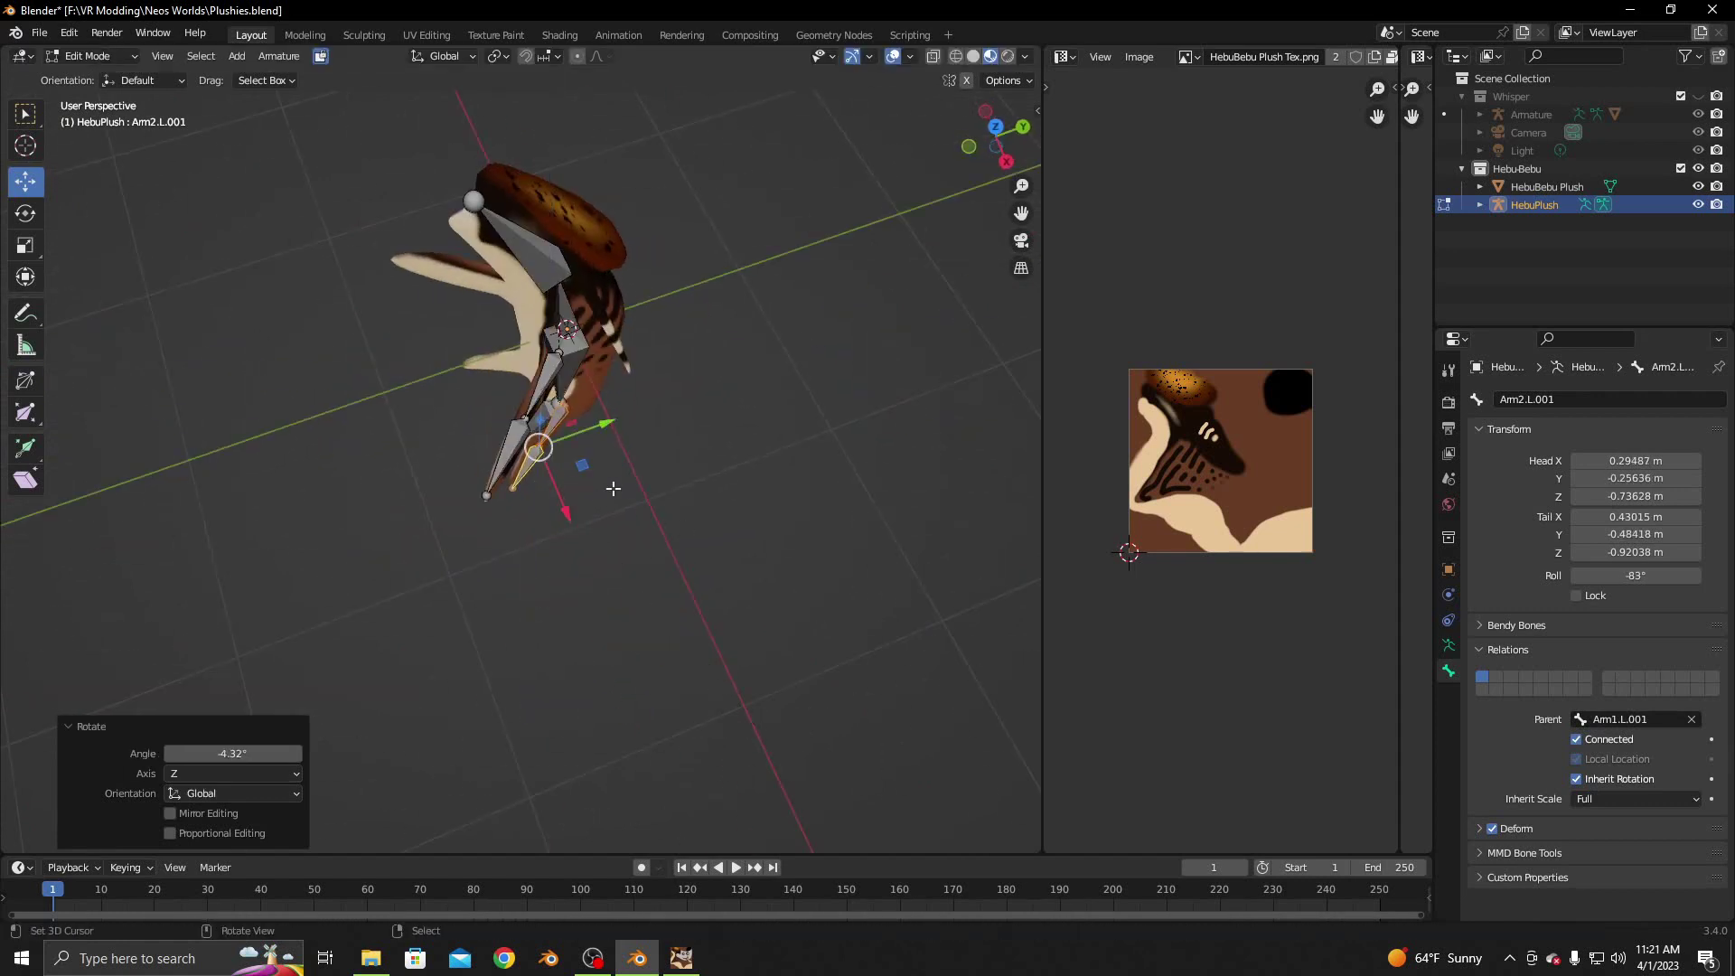
{"action": "key", "text": "g"}
{"action": "key", "text": "x"}
{"action": "left_click", "coordinate": [578, 484]}
Raise the leg joint on Z and adjust the lower bone's tail along Y
{"action": "mouse_move", "coordinate": [578, 483]}
{"action": "middle_mouse_down"}
{"action": "mouse_move", "coordinate": [495, 399]}
{"action": "mouse_move", "coordinate": [483, 431]}
{"action": "middle_mouse_up"}
{"action": "key", "text": "g"}
{"action": "key", "text": "z"}
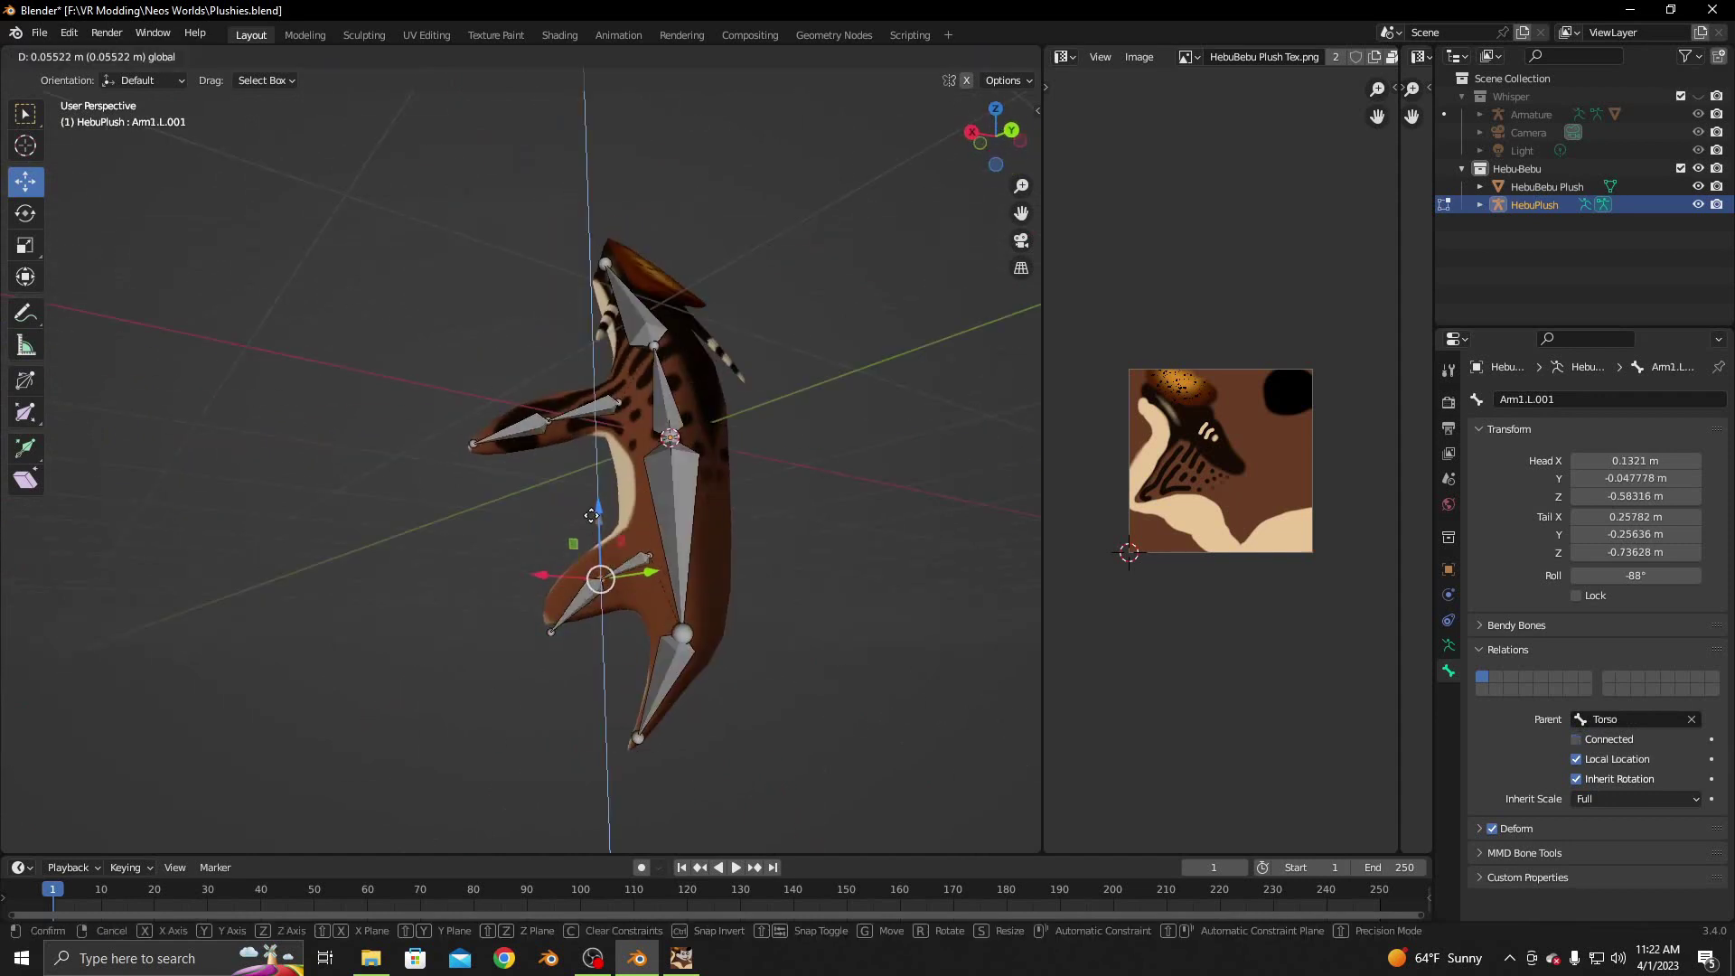
{"action": "left_click", "coordinate": [540, 575]}
{"action": "key", "text": "g"}
{"action": "key", "text": "y"}
{"action": "left_click", "coordinate": [542, 578]}
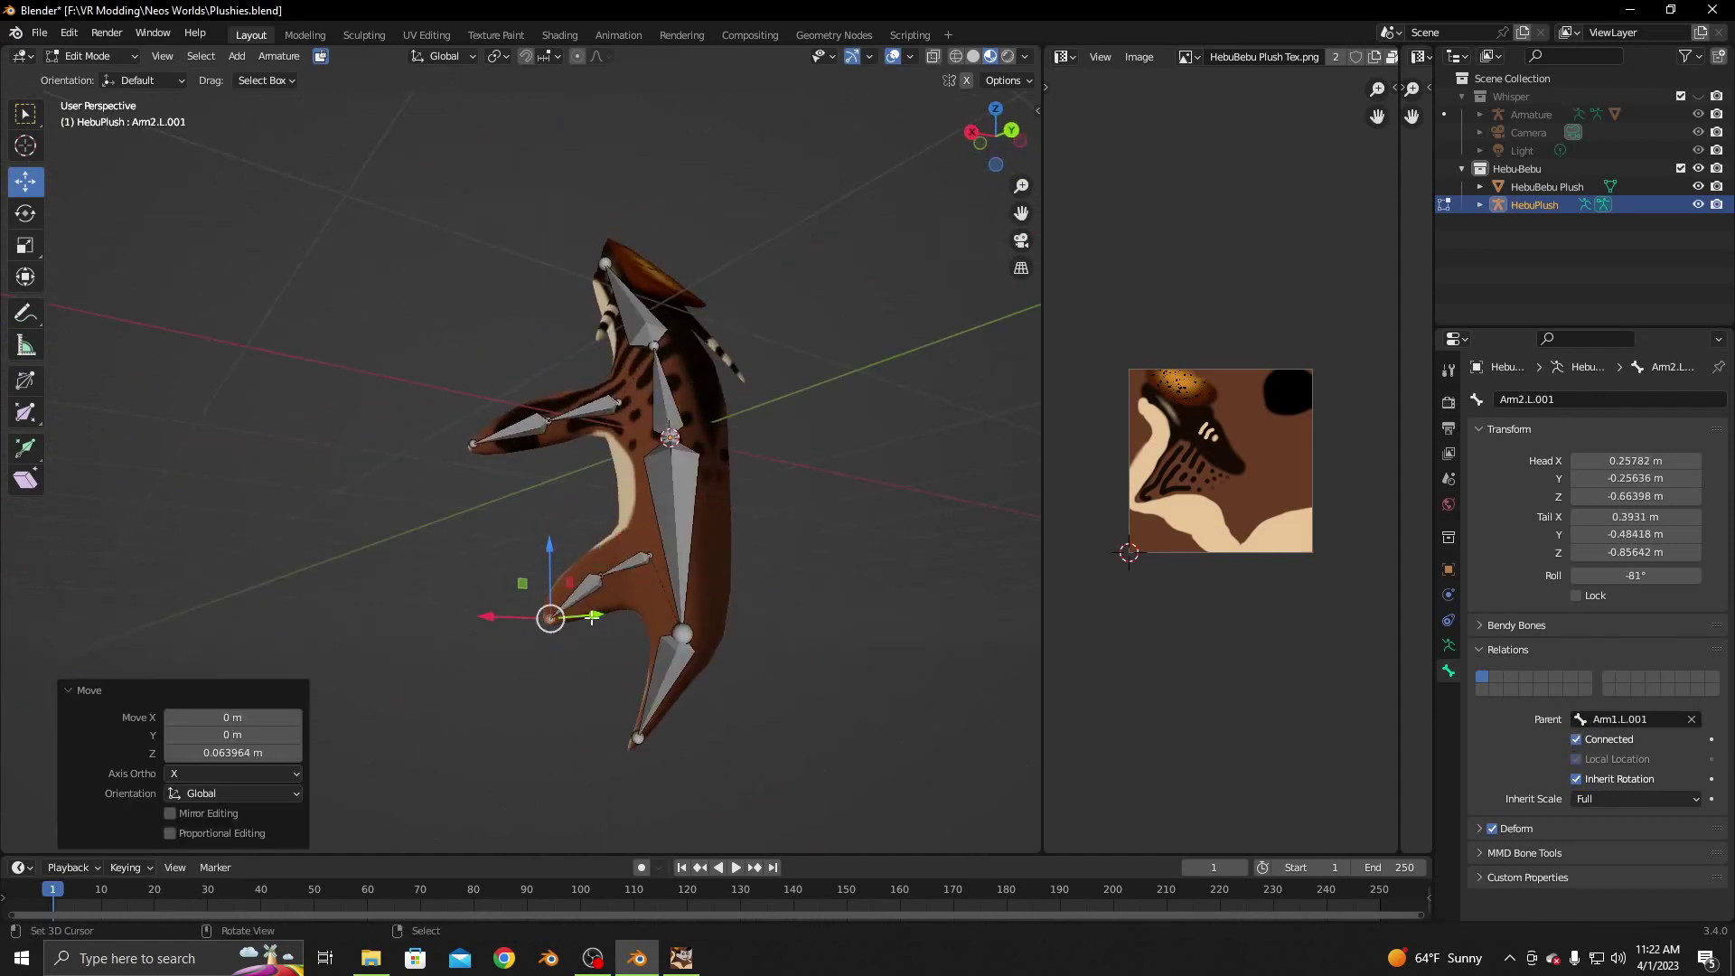
{"action": "mouse_move", "coordinate": [587, 632]}
{"action": "middle_mouse_down"}
{"action": "mouse_move", "coordinate": [656, 683]}
{"action": "mouse_move", "coordinate": [806, 709]}
{"action": "middle_mouse_up"}
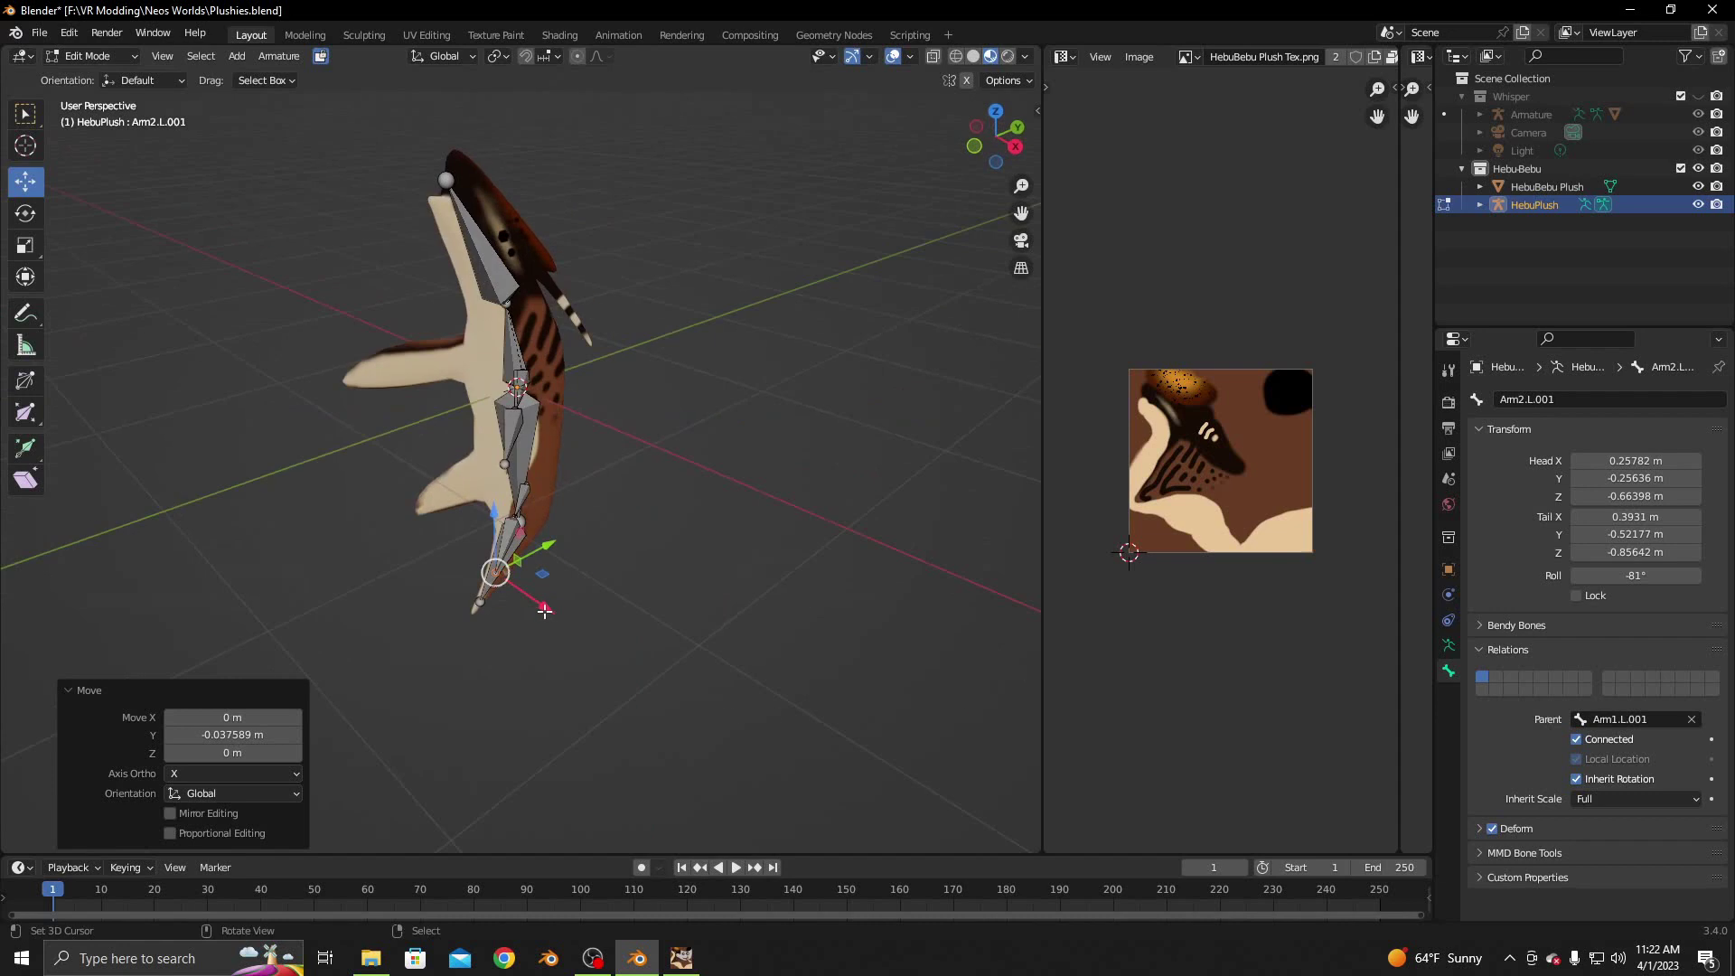
{"action": "key", "text": "g"}
{"action": "key", "text": "y"}
{"action": "left_click", "coordinate": [712, 593]}
{"action": "mouse_move", "coordinate": [713, 593]}
{"action": "middle_mouse_down"}
{"action": "mouse_move", "coordinate": [560, 572]}
{"action": "mouse_move", "coordinate": [751, 627]}
{"action": "mouse_move", "coordinate": [779, 596]}
{"action": "middle_mouse_up"}
Move the upper leg bone Arm1.L.001 along X to fit the leg
{"action": "left_click", "coordinate": [491, 525]}
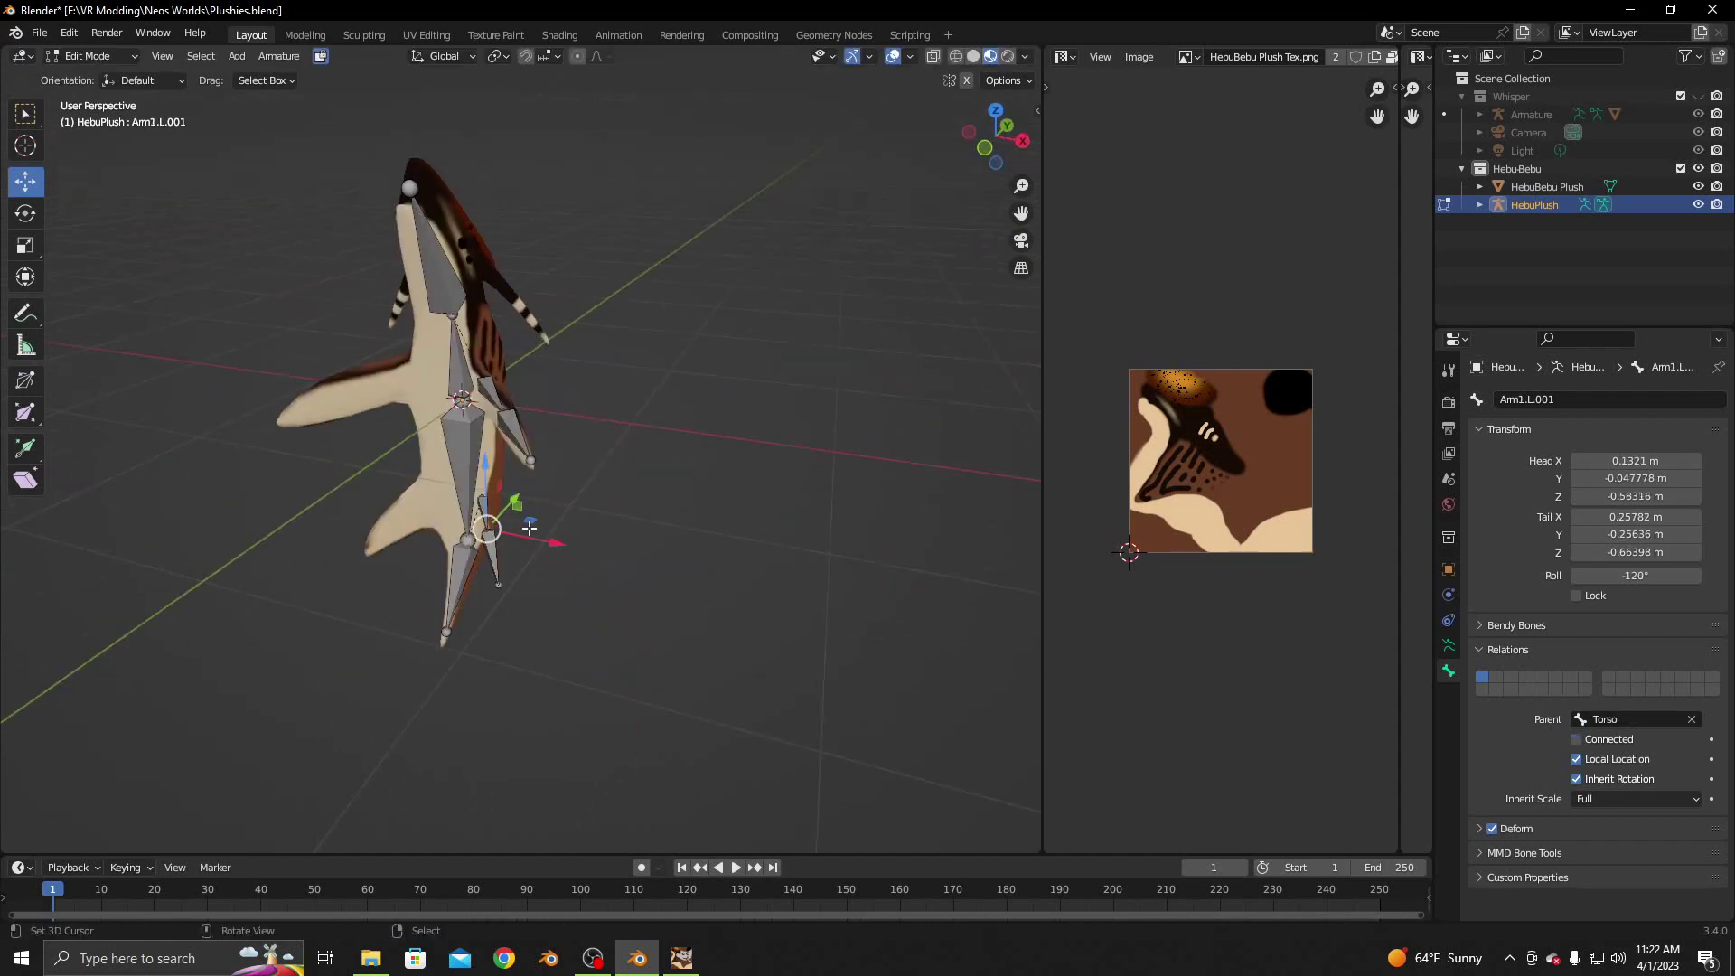
{"action": "left_click_drag", "start_coordinate": [539, 540], "coordinate": [549, 543]}
{"action": "key", "text": "g"}
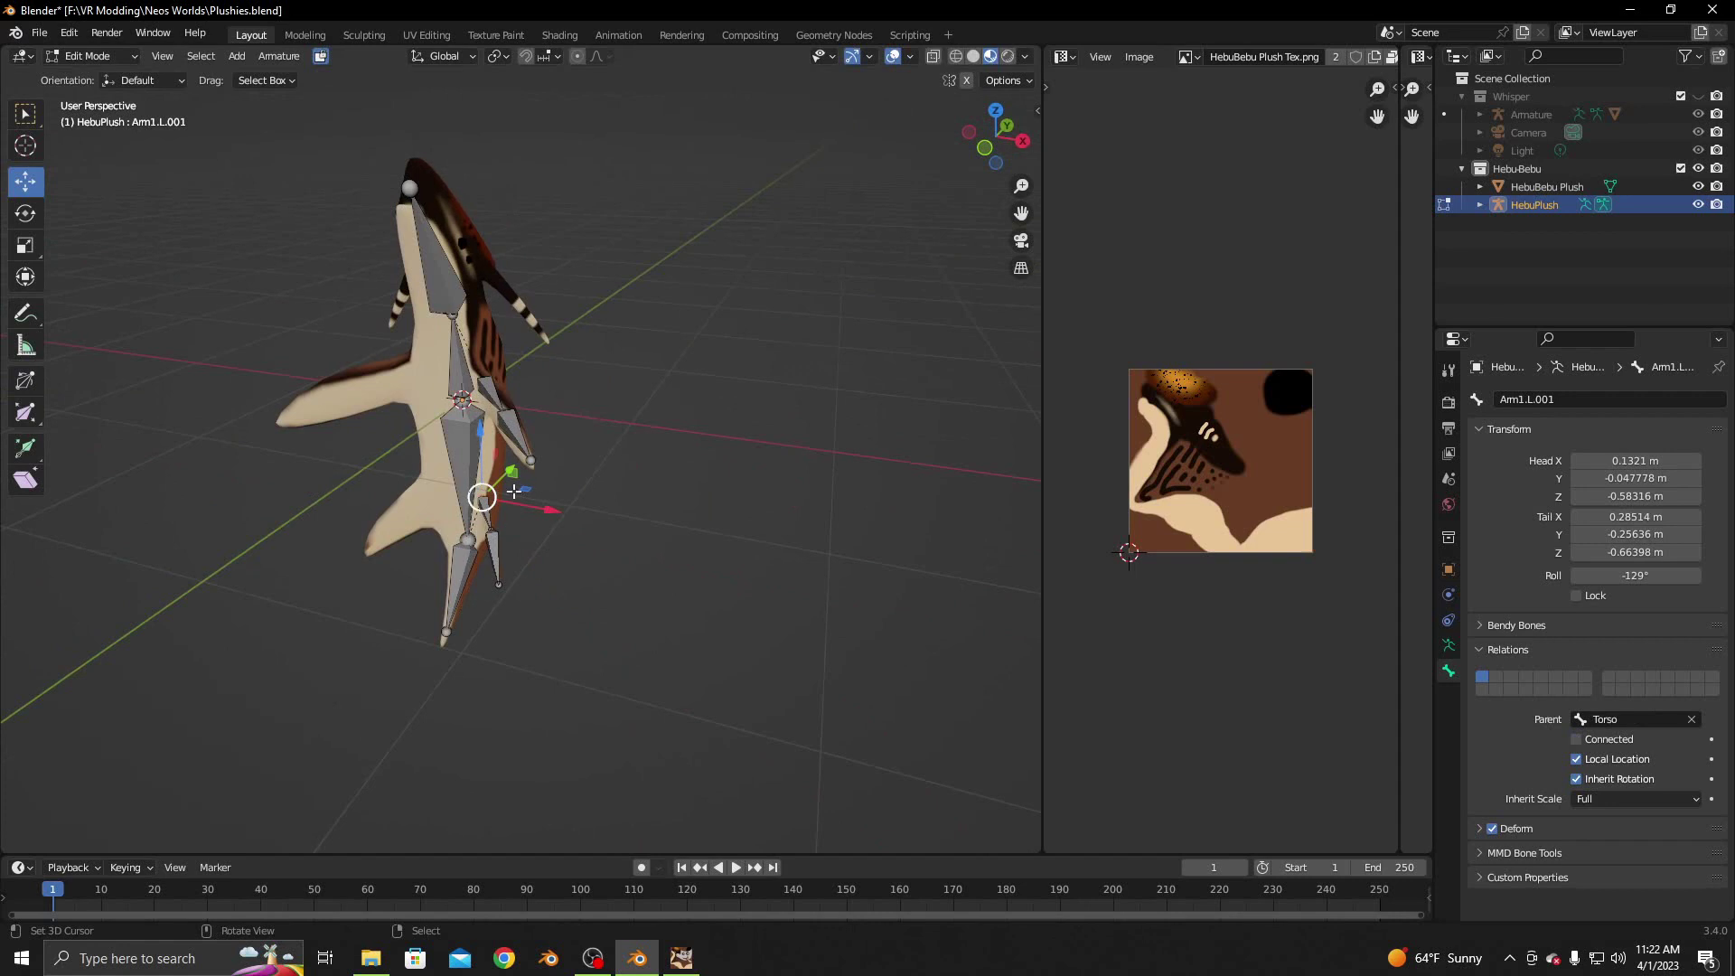
{"action": "key", "text": "x"}
{"action": "left_click", "coordinate": [501, 515]}
{"action": "mouse_move", "coordinate": [501, 515]}
{"action": "middle_mouse_down"}
{"action": "mouse_move", "coordinate": [437, 491]}
{"action": "mouse_move", "coordinate": [583, 520]}
{"action": "middle_mouse_up"}
Rename the upper leg bone to Leg1.L
{"action": "left_click", "coordinate": [617, 573]}
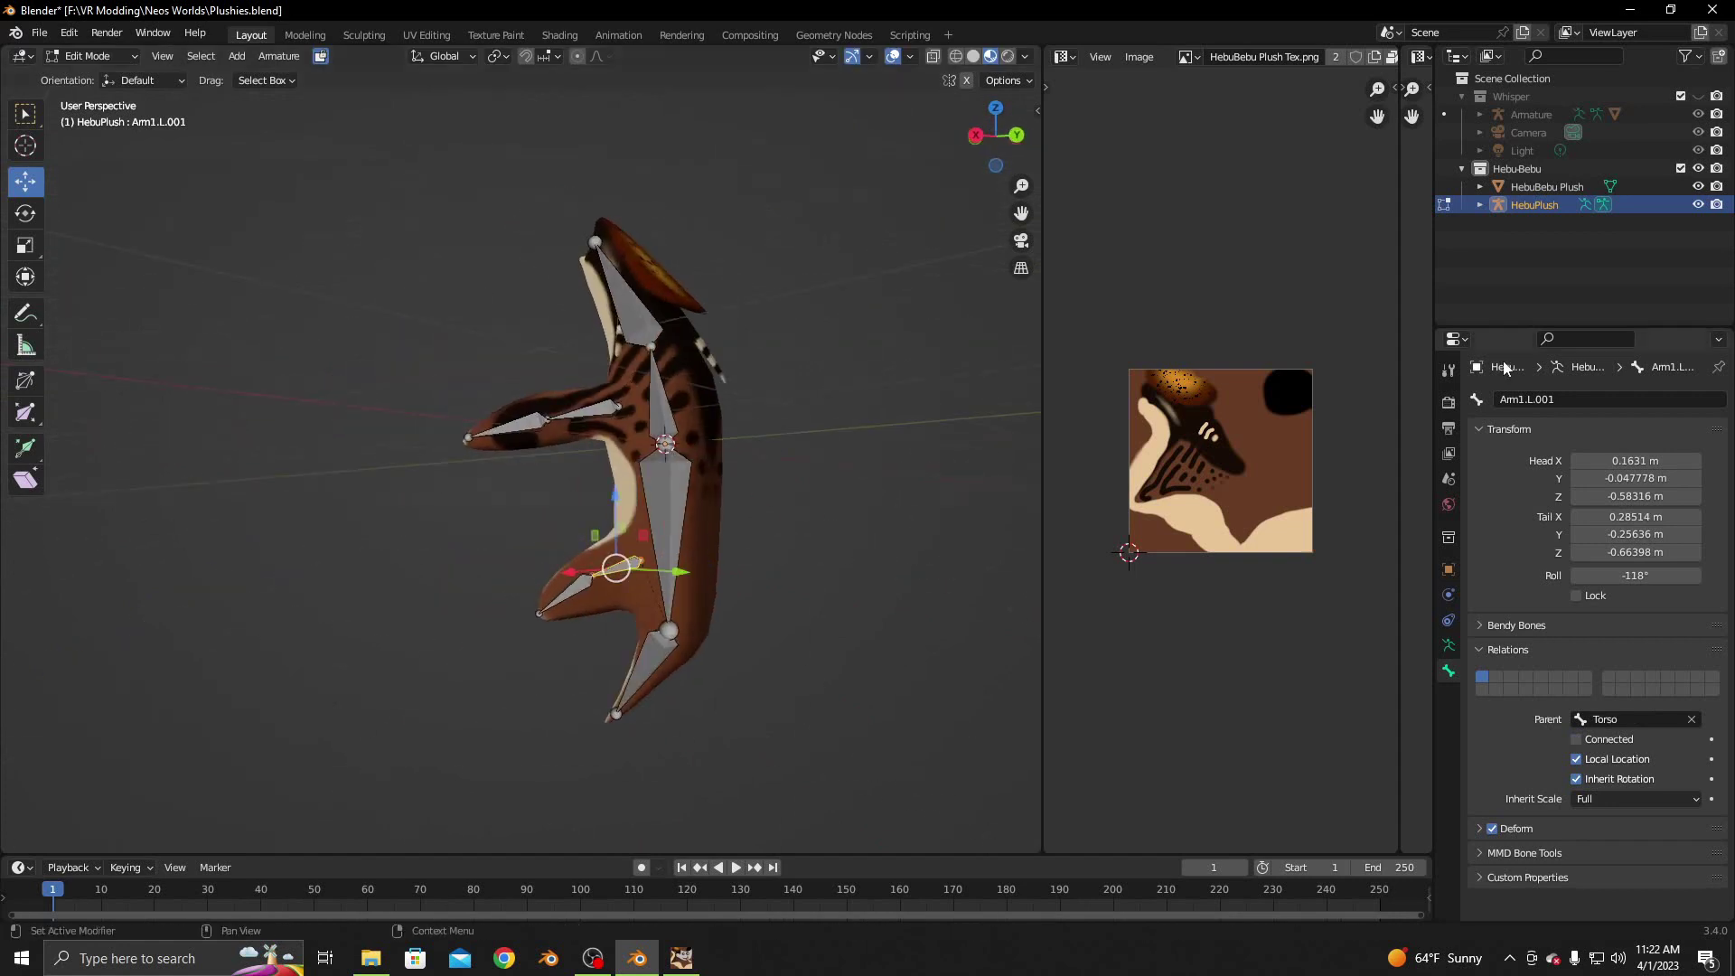
{"action": "left_click", "coordinate": [1586, 398]}
{"action": "type", "text": "Leg1.L"}
{"action": "key", "text": "Return"}
Rename the lower leg bone to Leg2, then select Leg1.L together with Arm2.L
{"action": "left_click", "coordinate": [587, 583]}
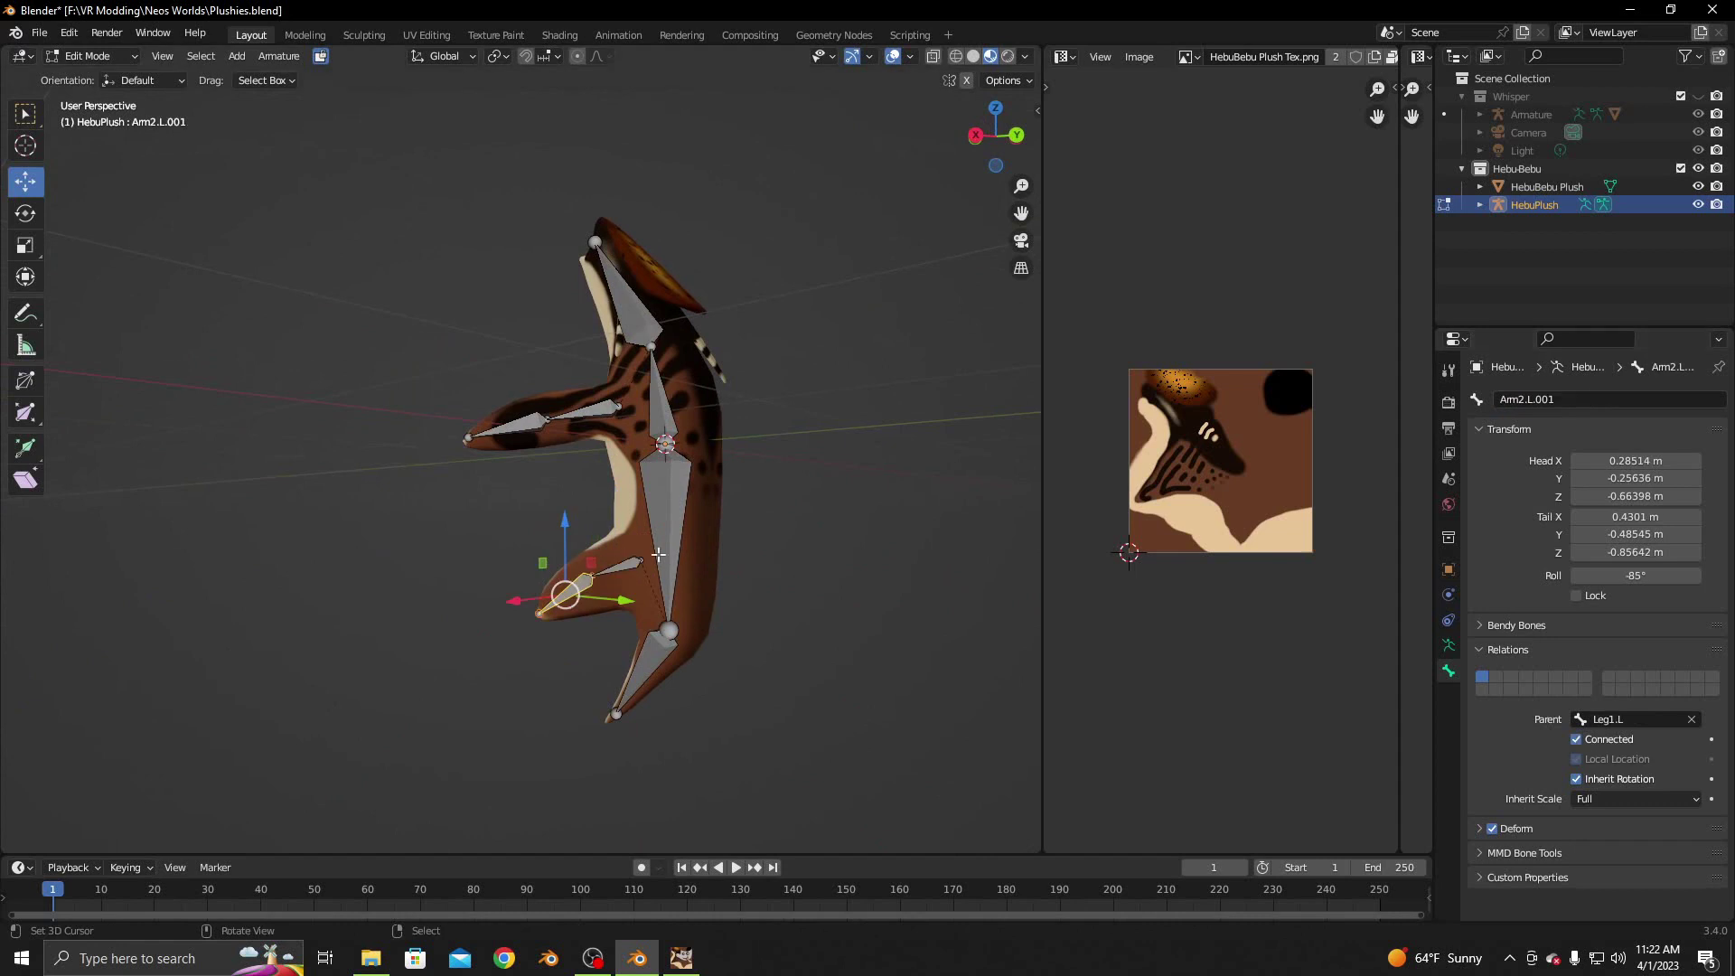
{"action": "left_click", "coordinate": [1637, 399]}
{"action": "type", "text": "Leg2"}
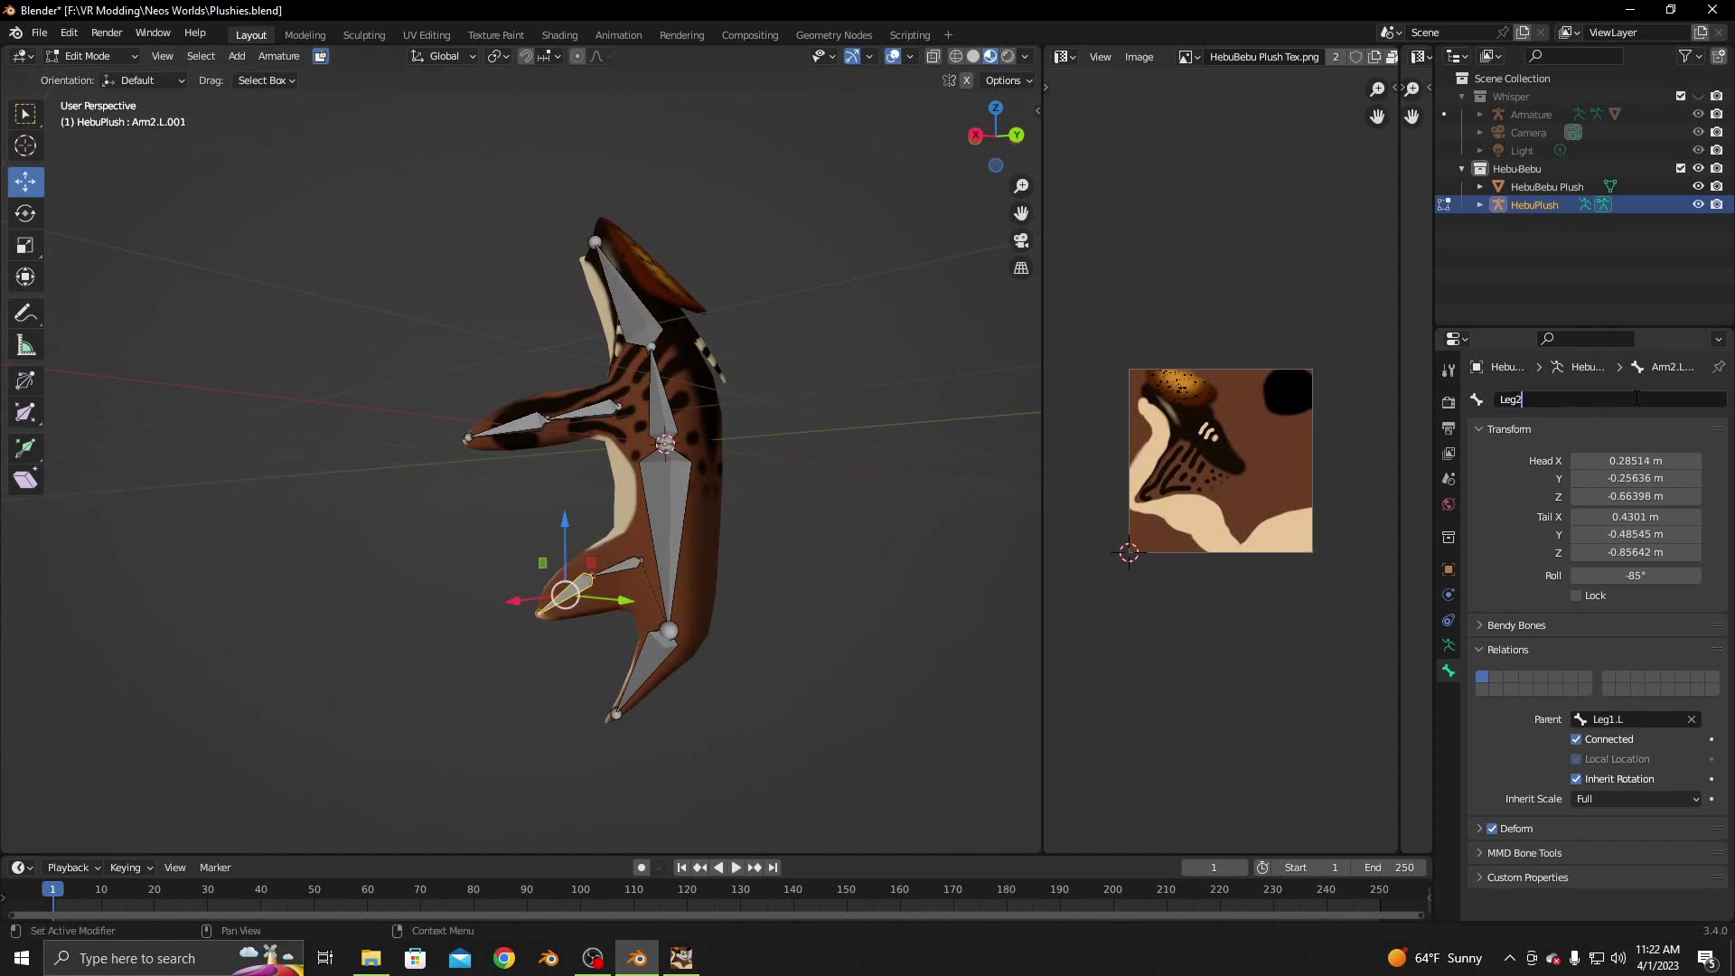
{"action": "key", "text": "Return"}
{"action": "left_click", "coordinate": [618, 564]}
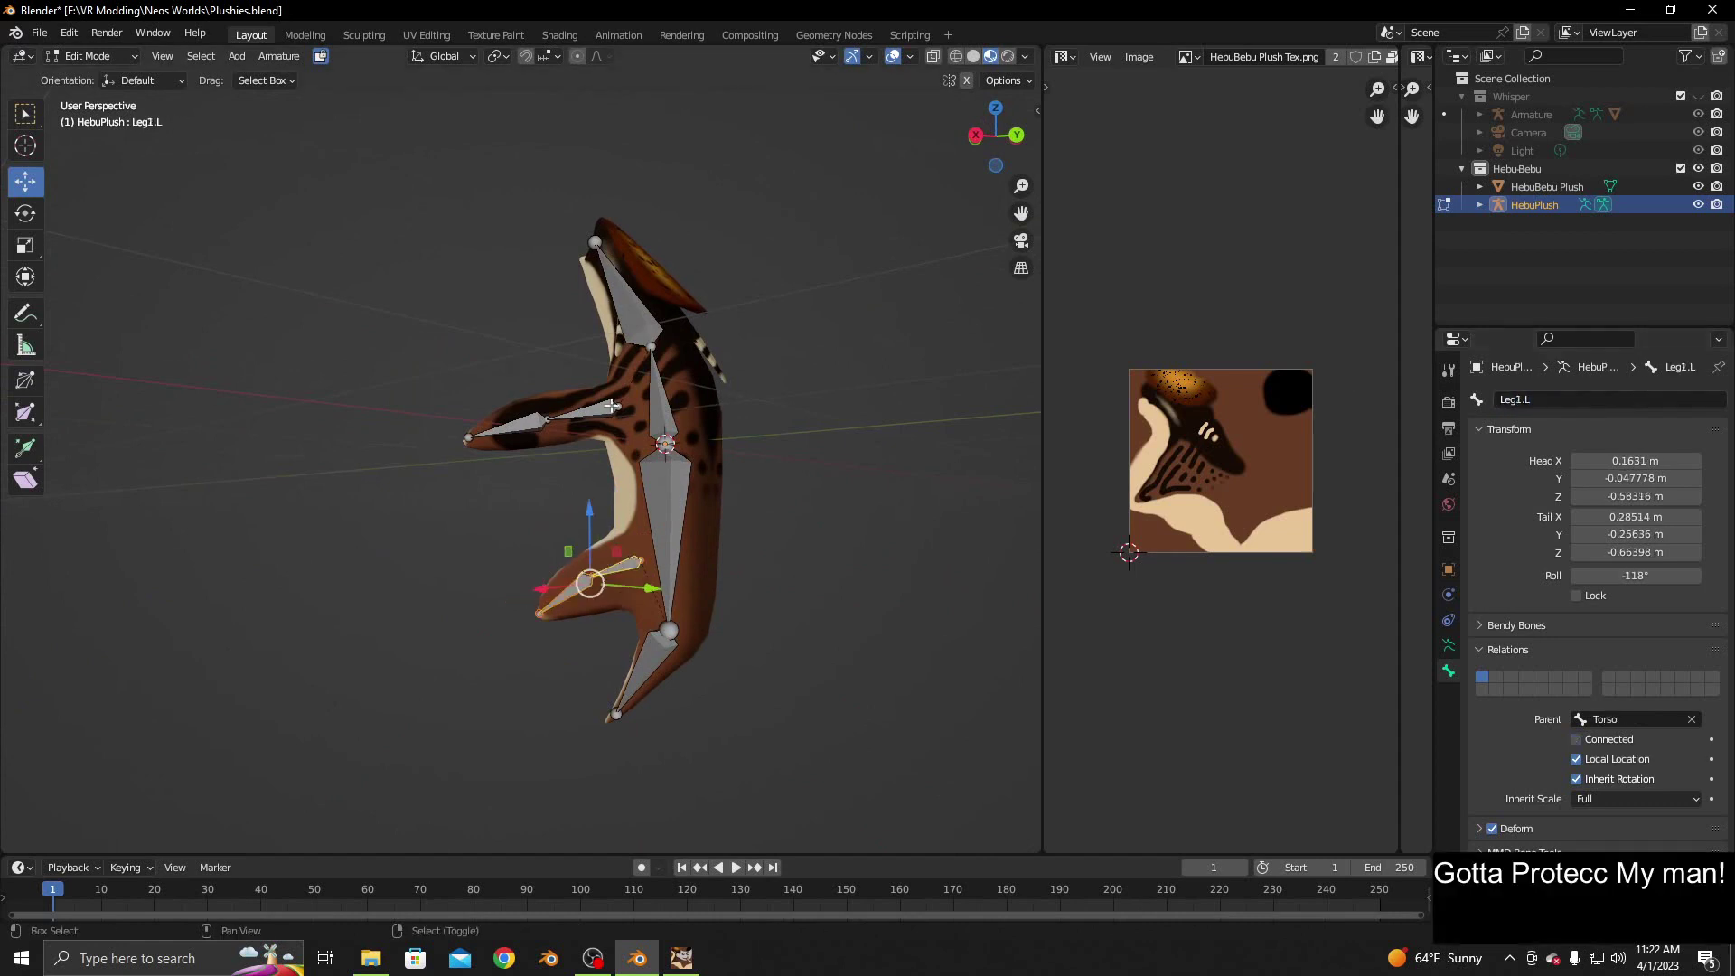
{"action": "left_click", "coordinate": [612, 406], "text": "shift"}
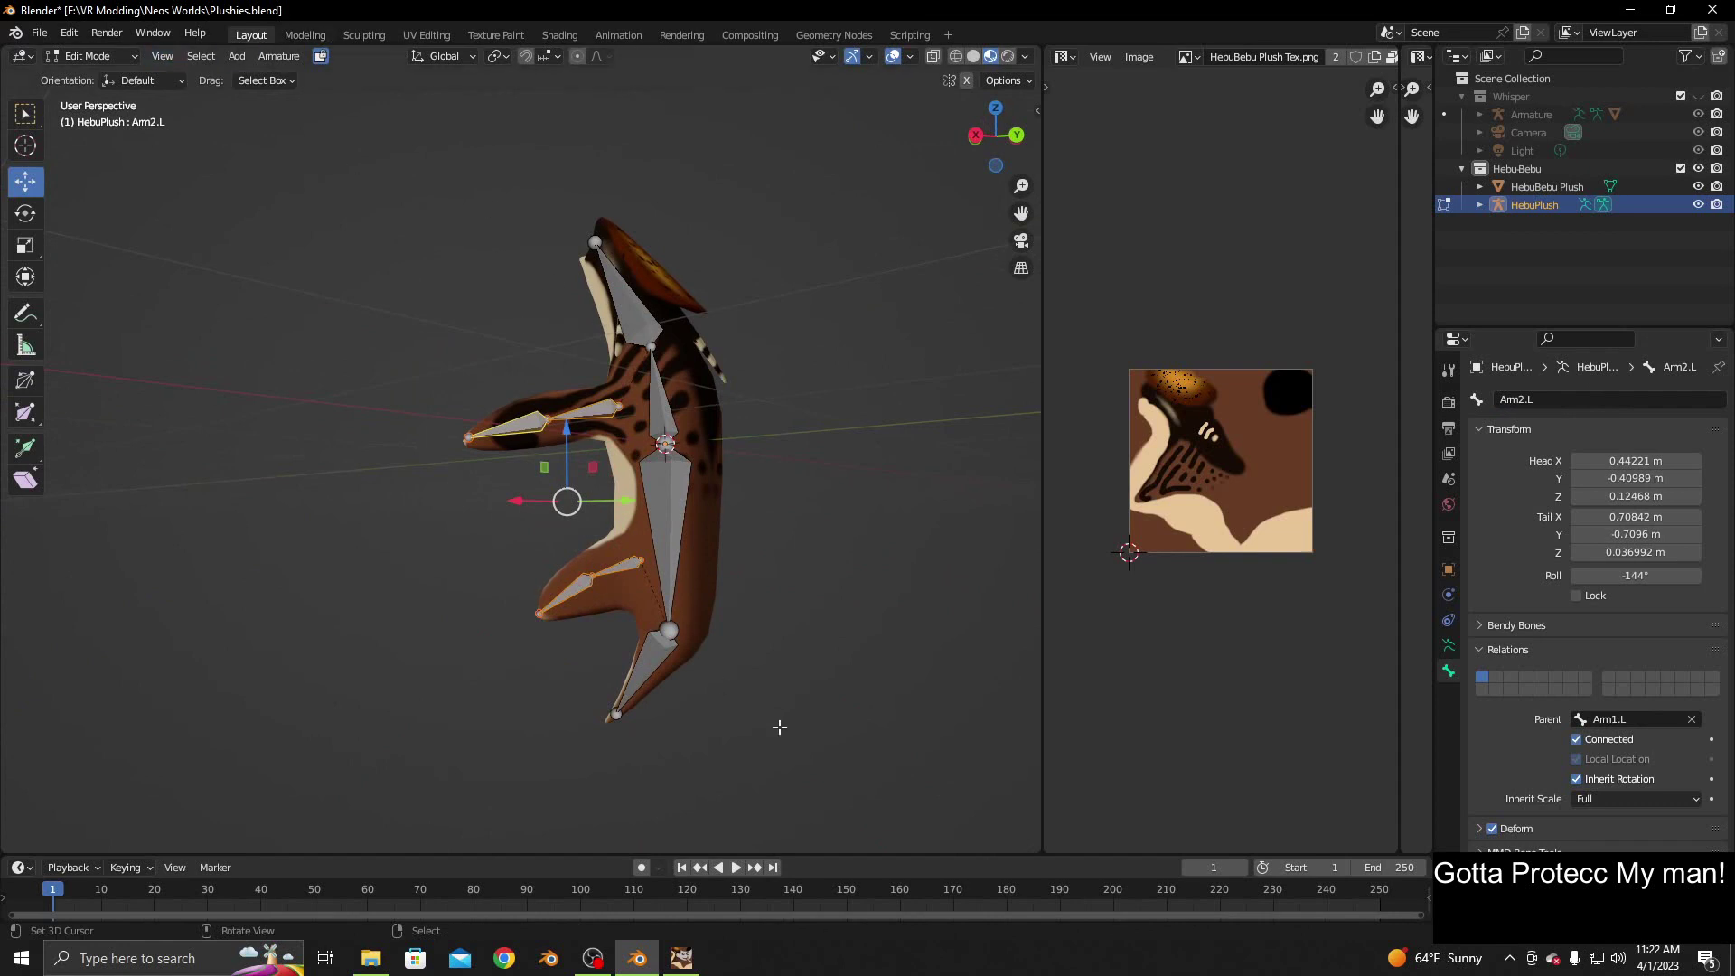
{"action": "left_click", "coordinate": [1512, 958]}
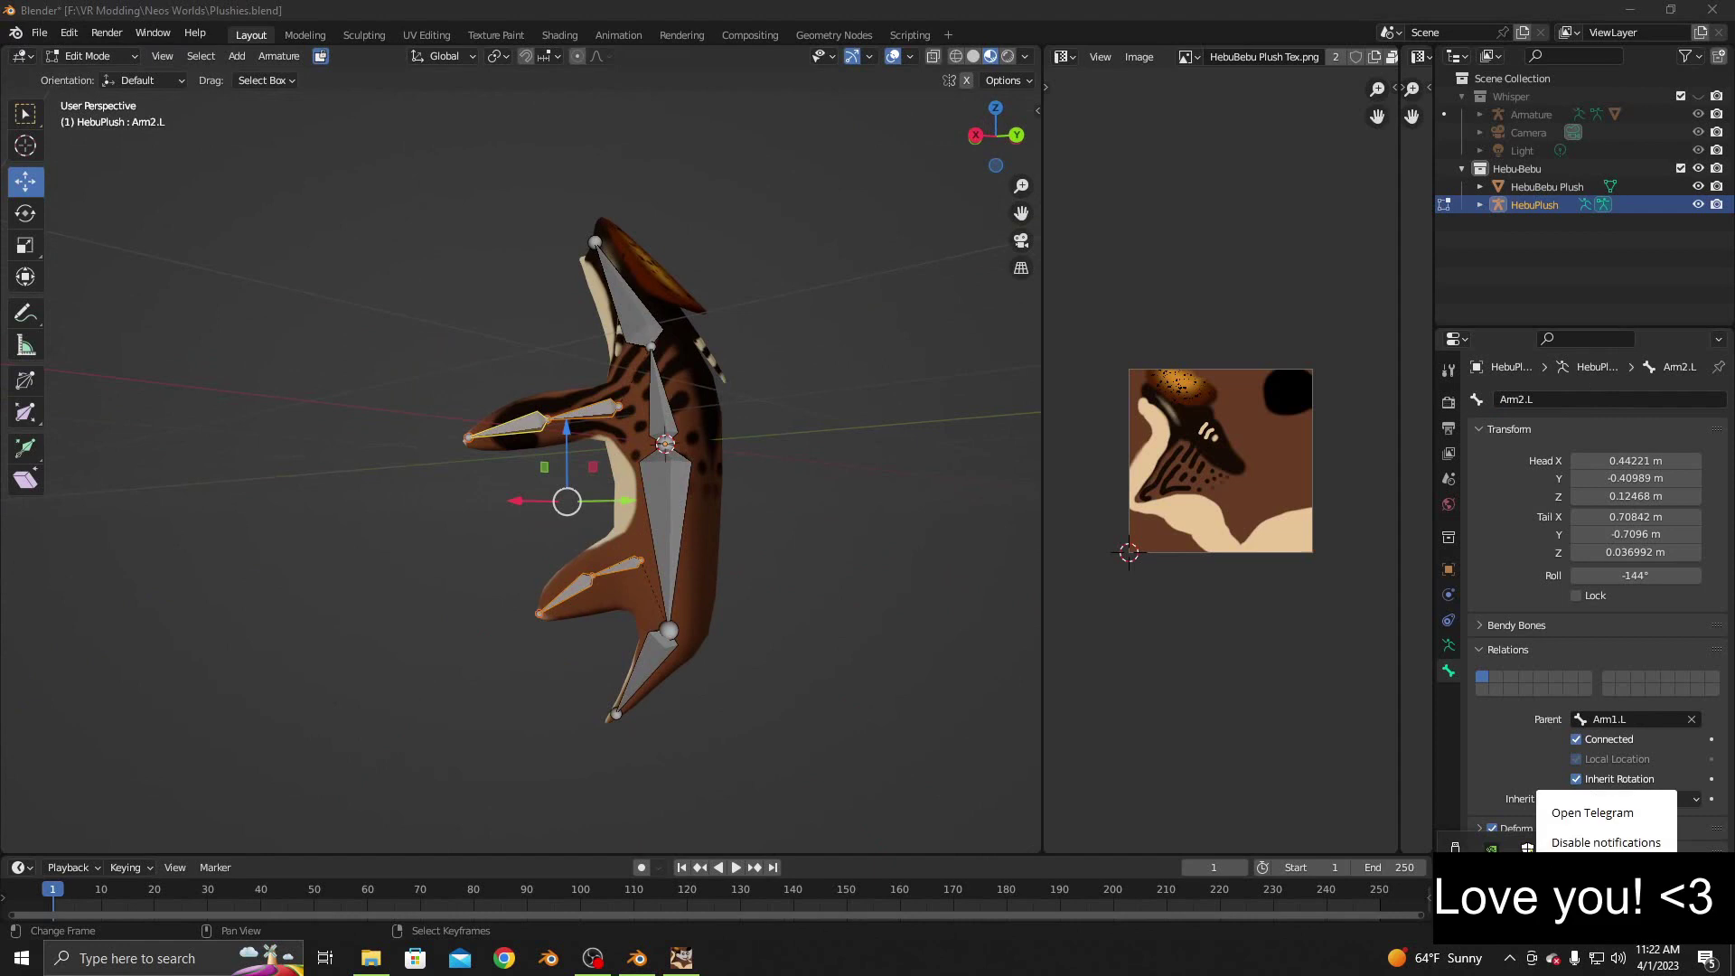
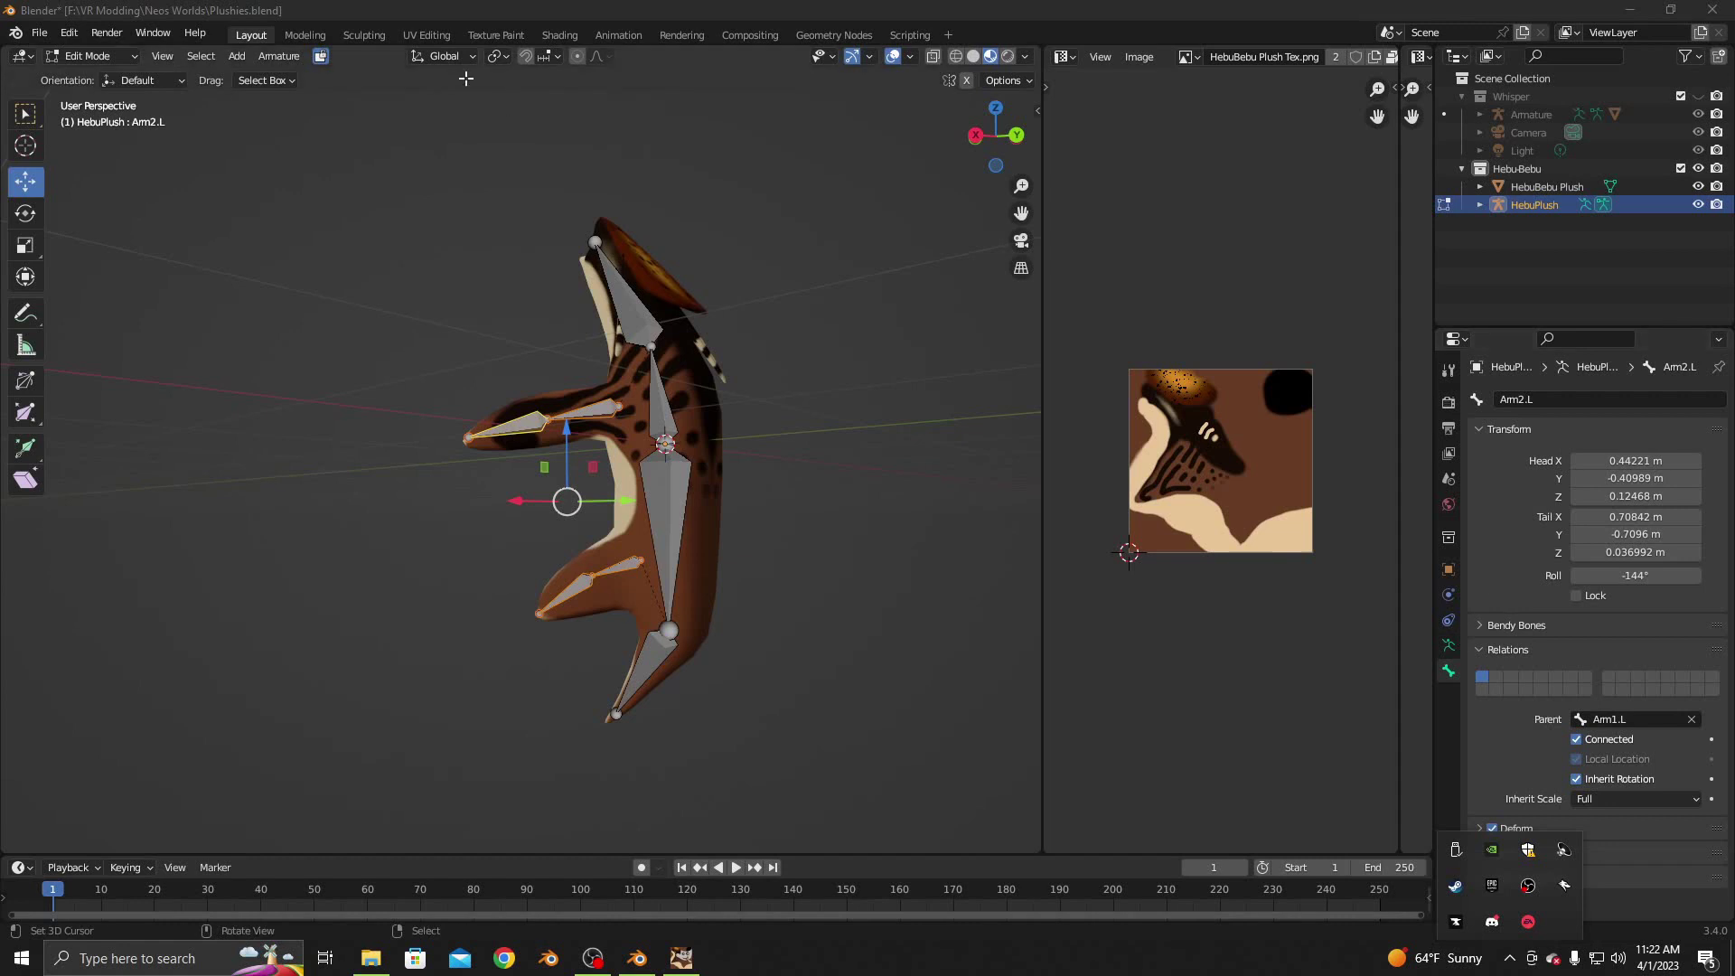
Symmetrize the left arm bones onto the right side and return to Object Mode
{"action": "left_click", "coordinate": [274, 58]}
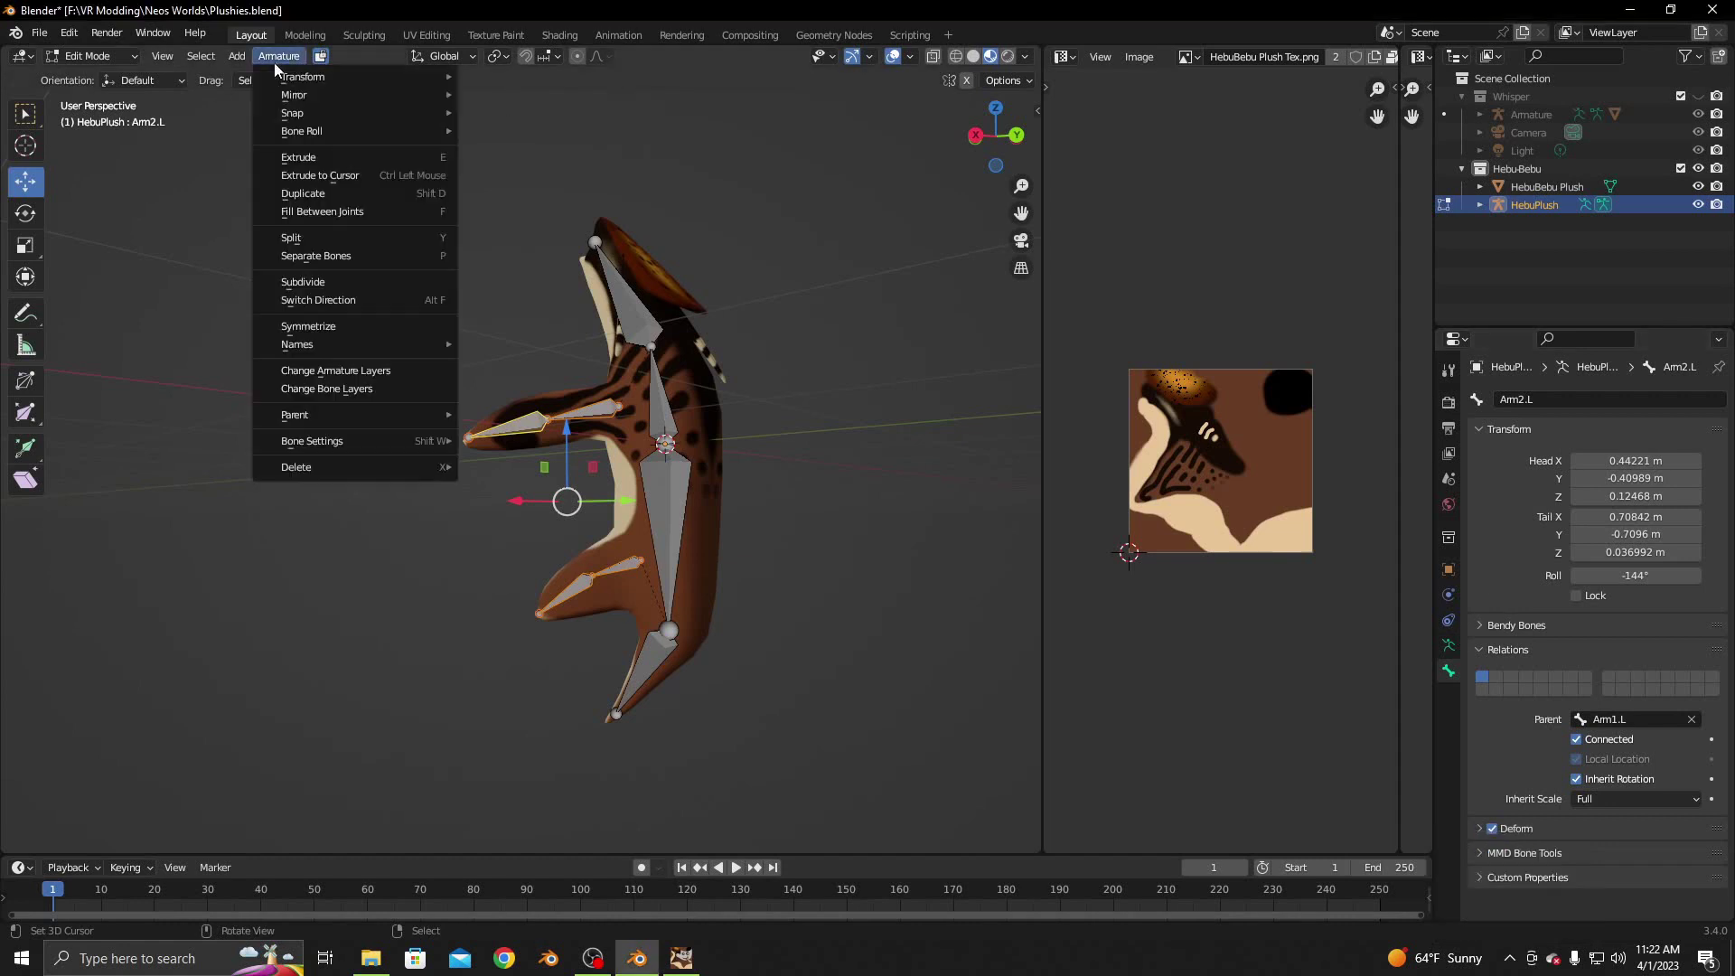
{"action": "left_click", "coordinate": [352, 323]}
{"action": "middle_click_drag", "start_coordinate": [712, 446], "coordinate": [180, 174]}
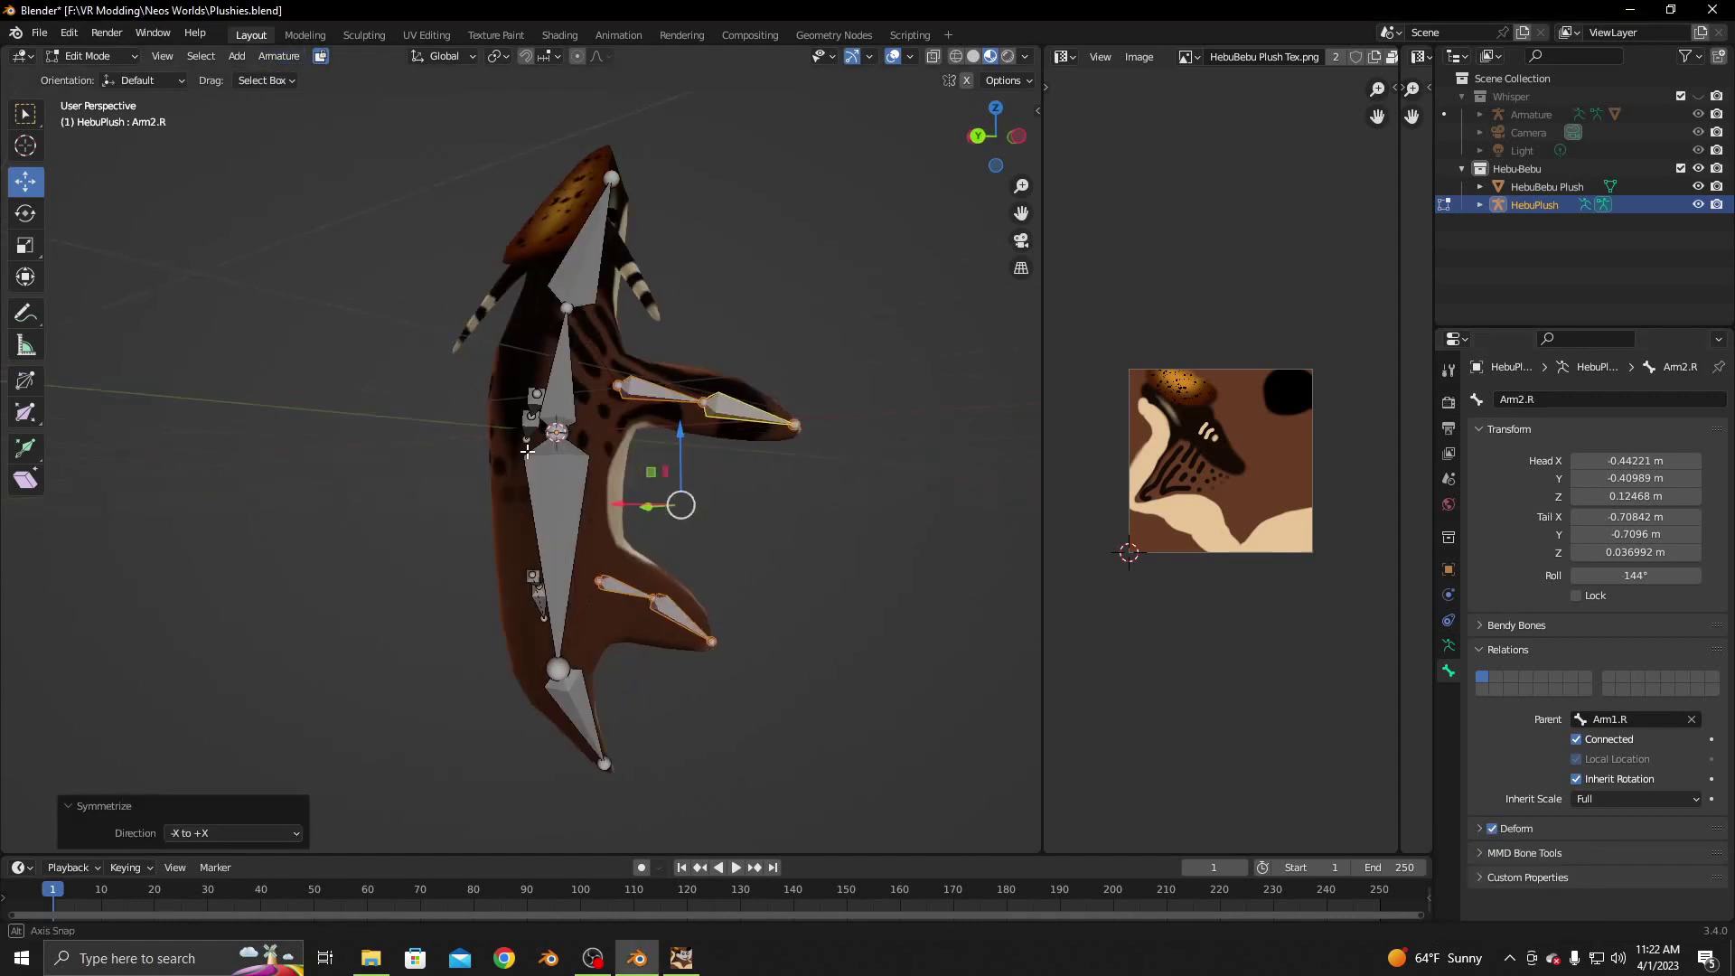
{"action": "left_click", "coordinate": [116, 63]}
{"action": "left_click", "coordinate": [109, 68]}
{"action": "mouse_move", "coordinate": [363, 374]}
{"action": "middle_mouse_down"}
{"action": "mouse_move", "coordinate": [592, 412]}
{"action": "mouse_move", "coordinate": [685, 465]}
{"action": "mouse_move", "coordinate": [625, 457]}
{"action": "middle_mouse_up"}
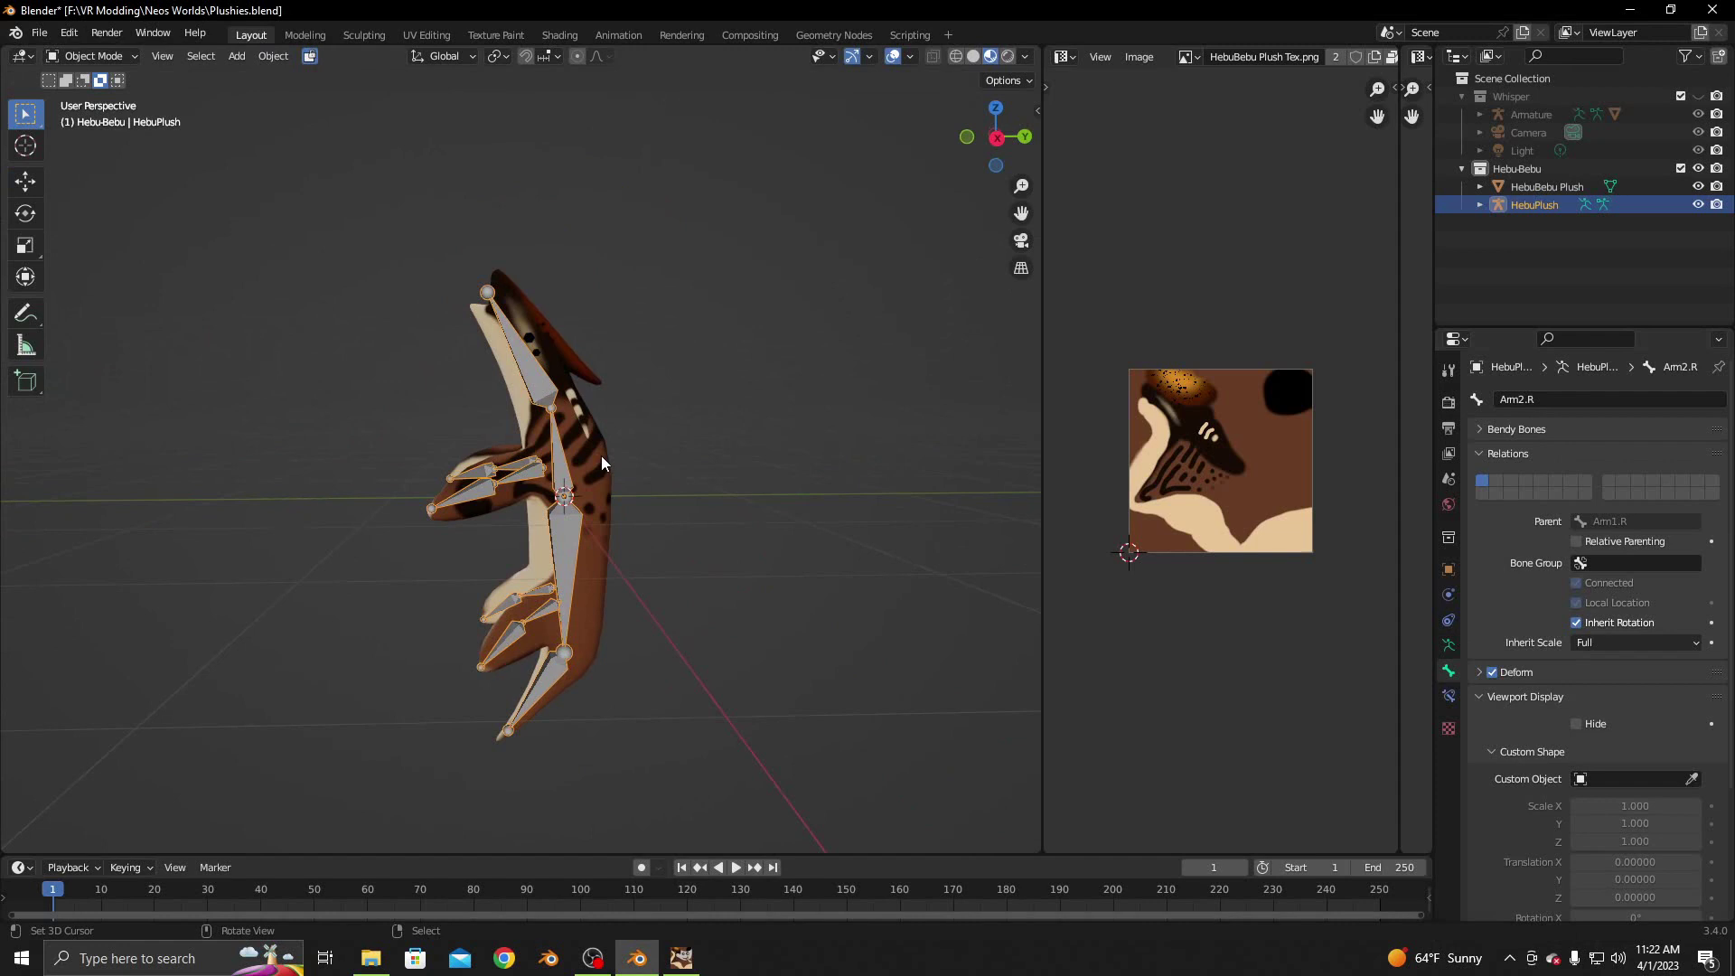
Parent the HebuBebu Plush mesh to the HebuPlush armature with automatic weights
{"action": "left_click", "coordinate": [599, 455]}
{"action": "left_click", "coordinate": [544, 387], "text": "shift"}
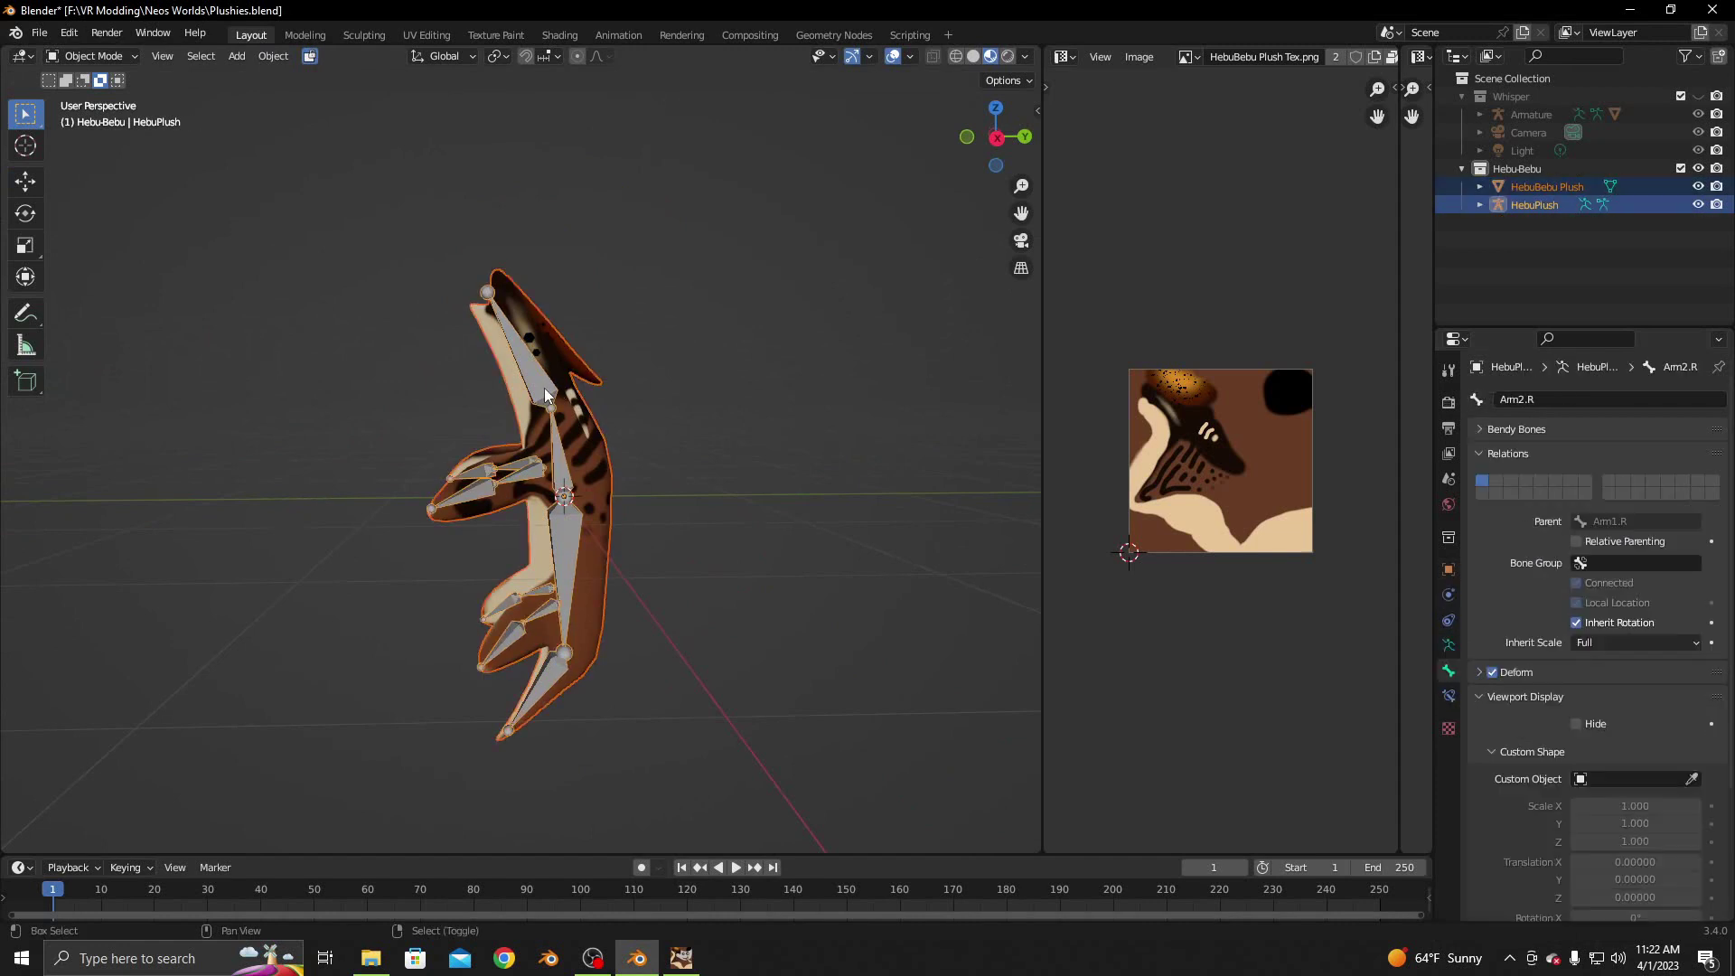
{"action": "key", "text": "ctrl+p"}
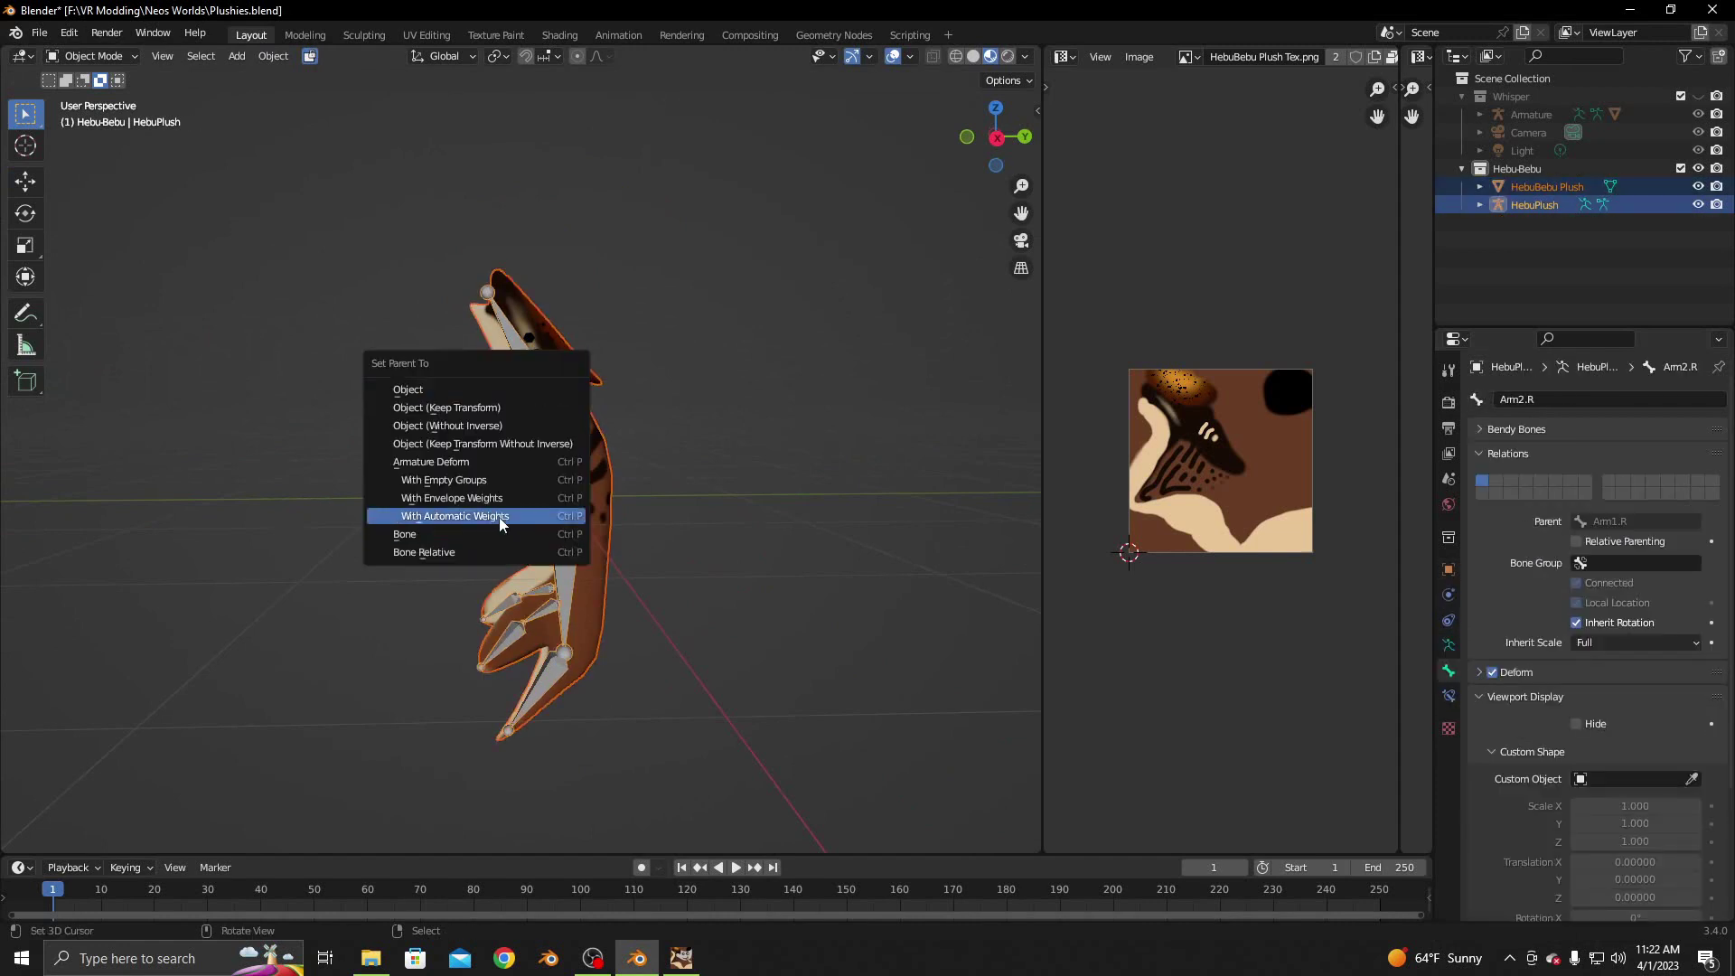
{"action": "left_click", "coordinate": [498, 516]}
{"action": "left_click", "coordinate": [574, 513]}
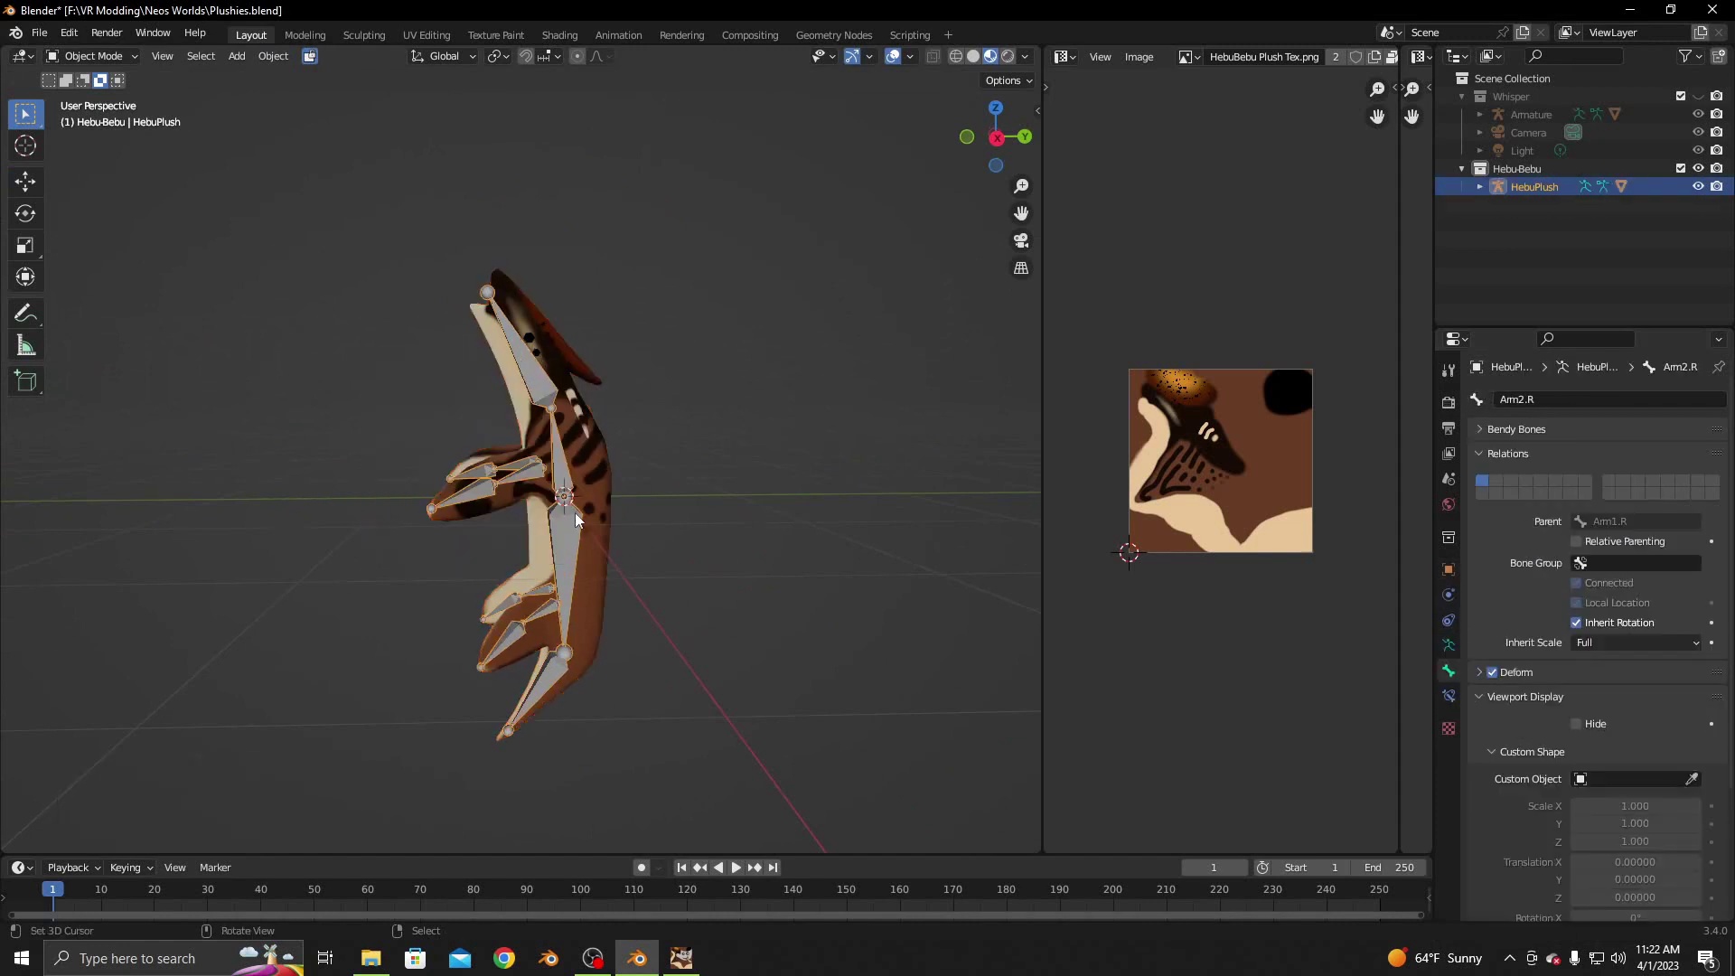
{"action": "left_click", "coordinate": [107, 58]}
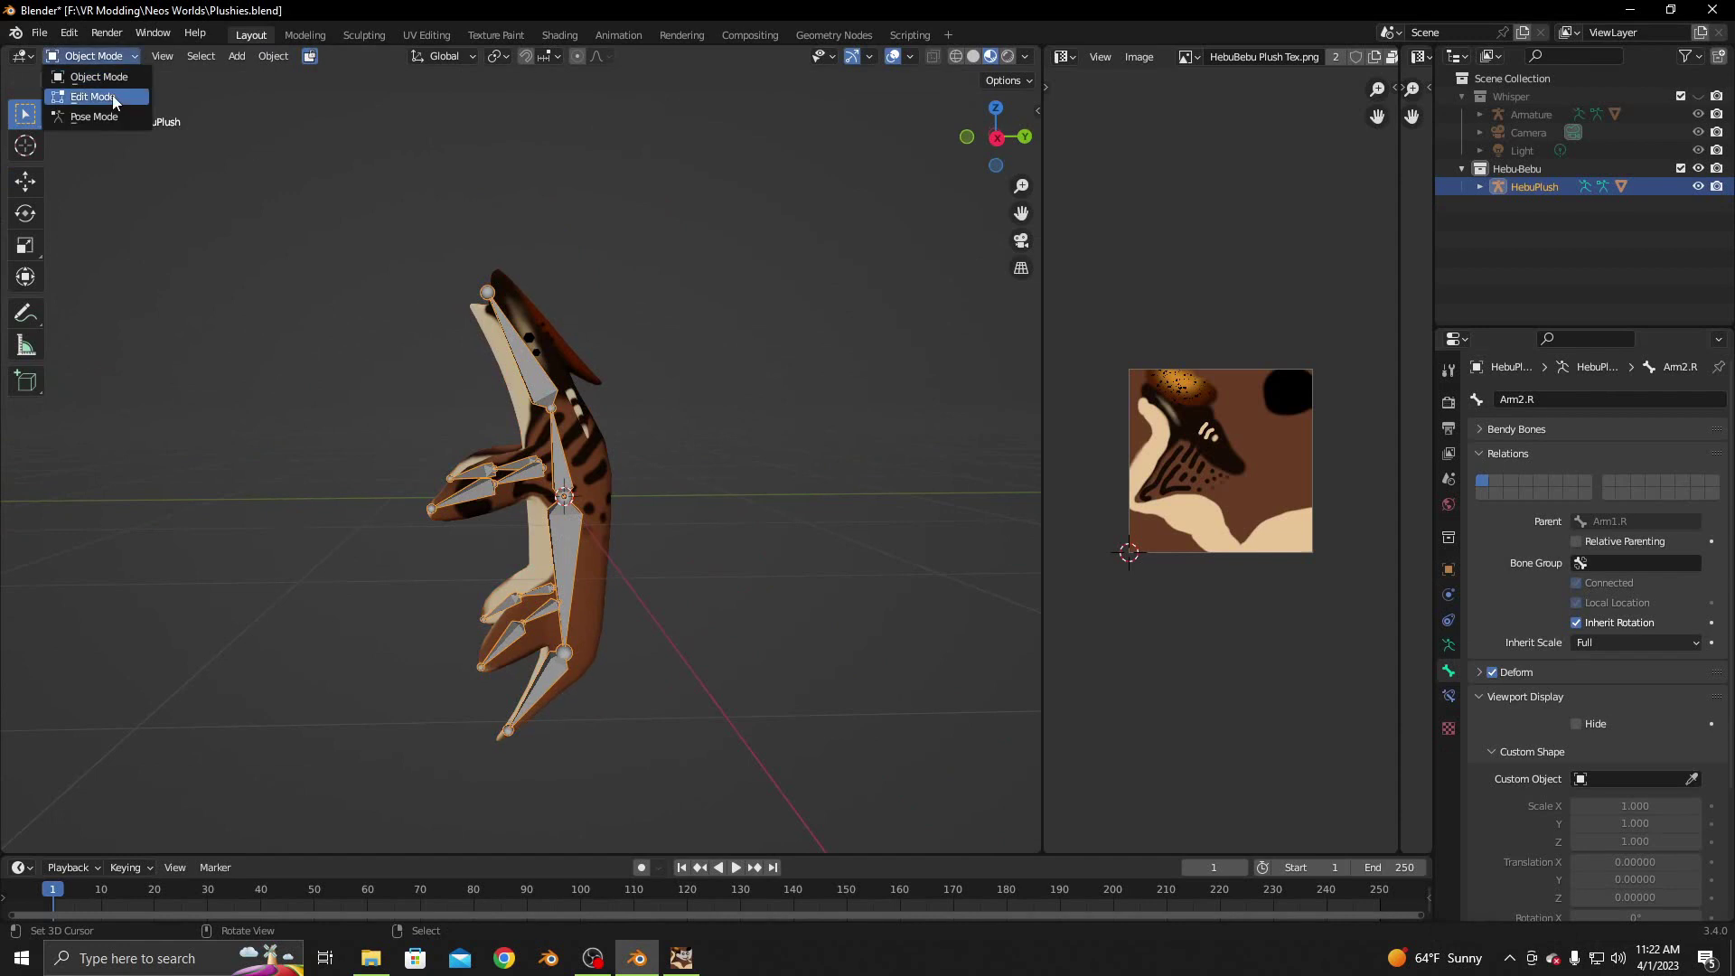
In Pose Mode, rotate the Head bone and tip the Chest bone around the X axis
{"action": "left_click", "coordinate": [99, 116]}
{"action": "left_click", "coordinate": [542, 347]}
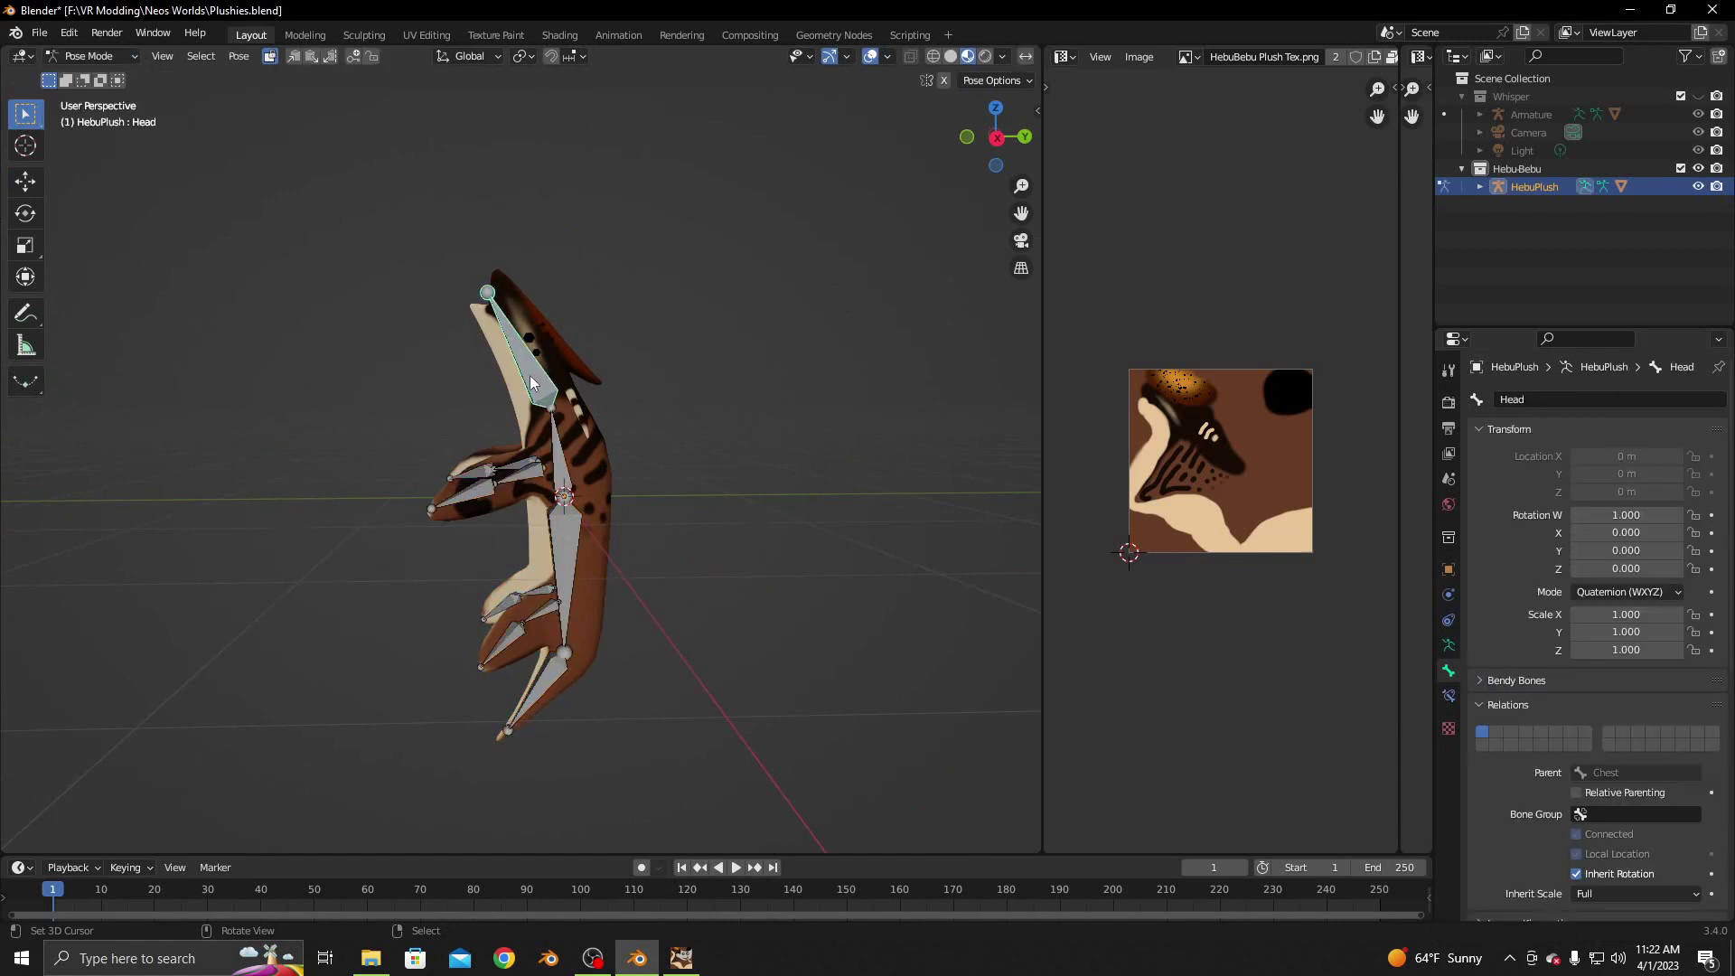
{"action": "key", "text": "r"}
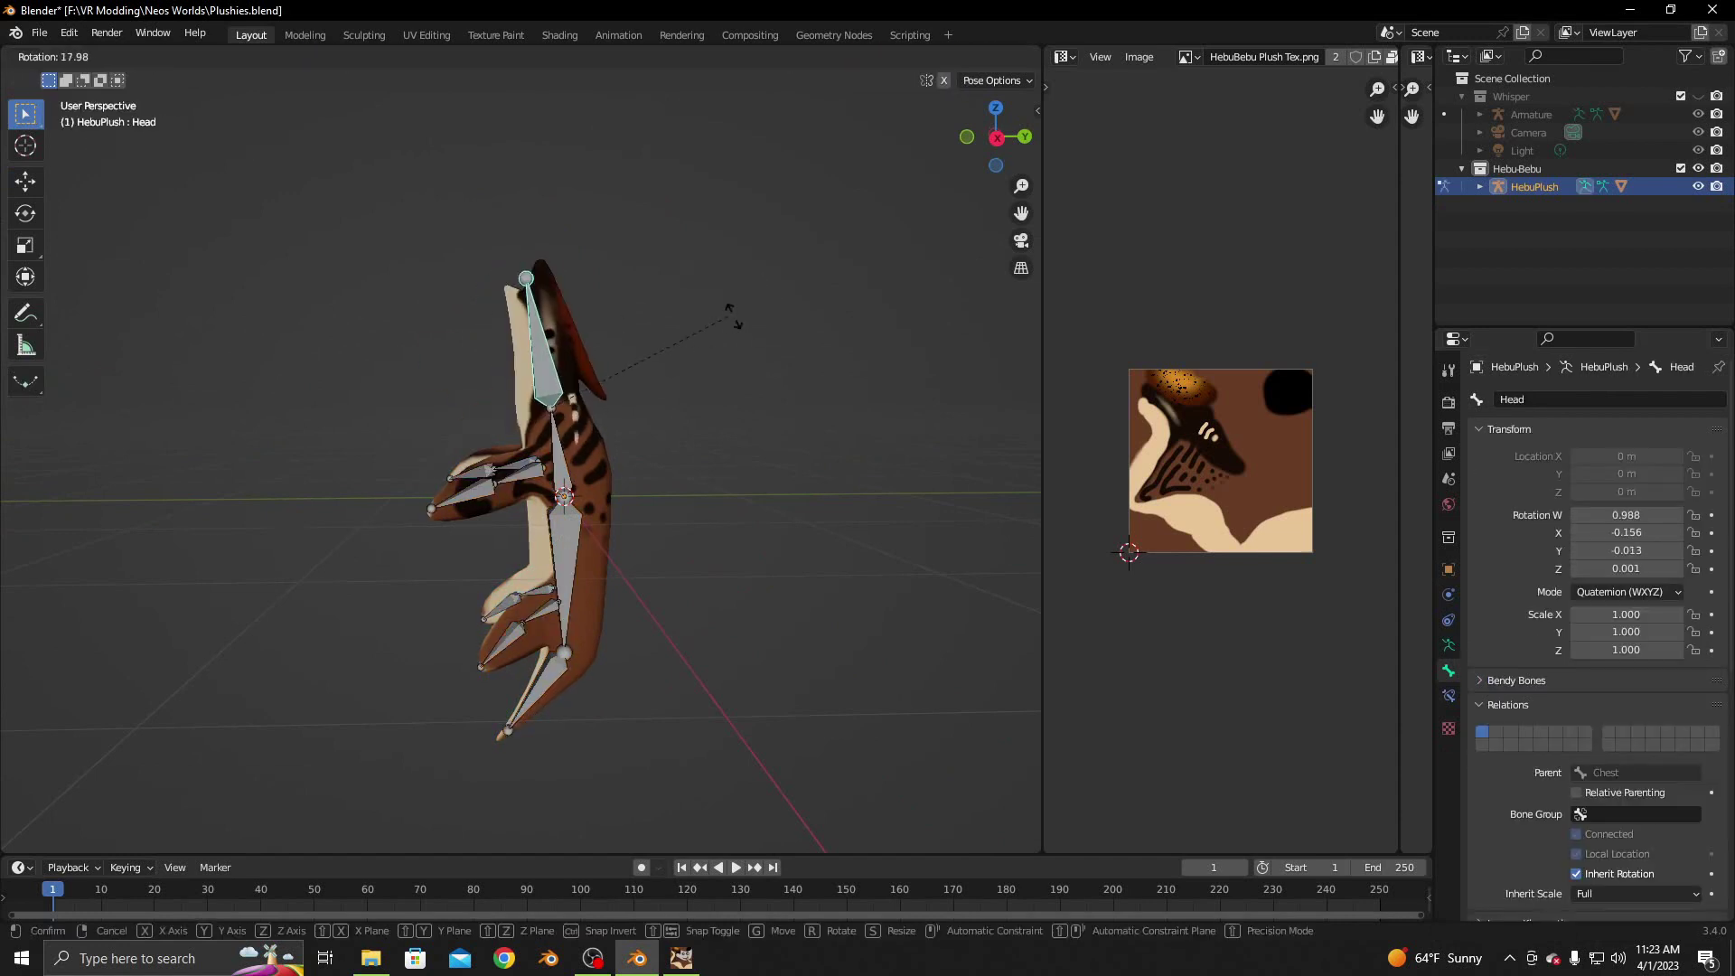
{"action": "left_click", "coordinate": [529, 296]}
{"action": "left_click", "coordinate": [558, 451]}
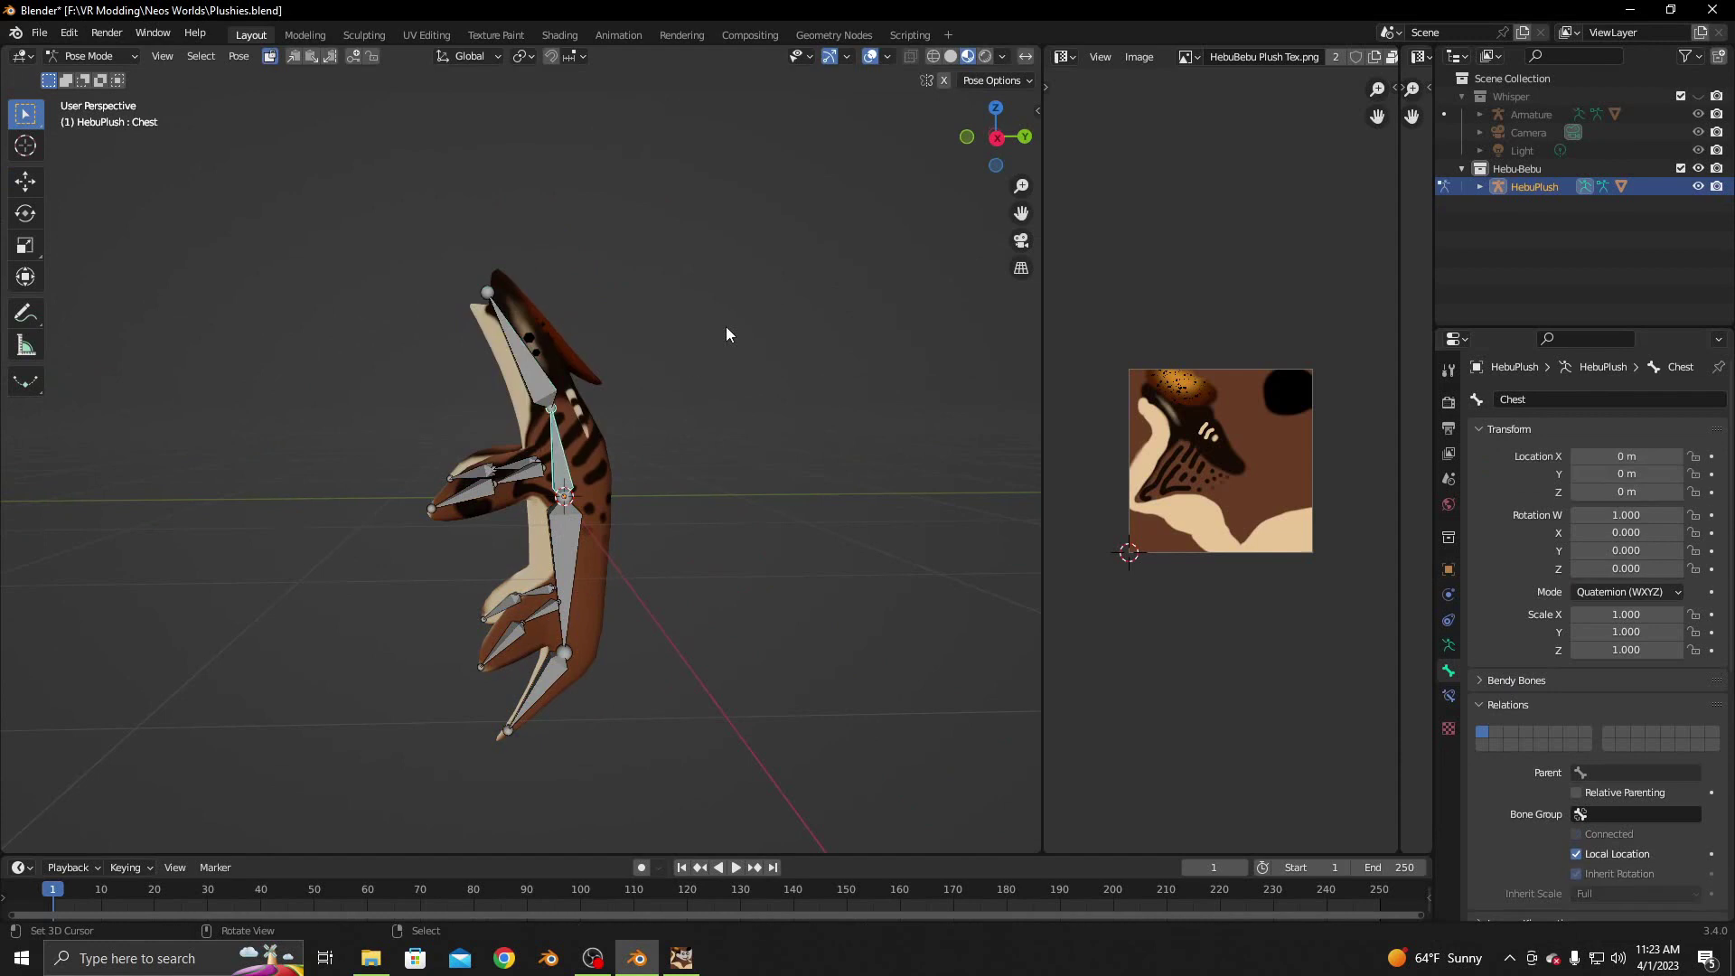
{"action": "key", "text": "r"}
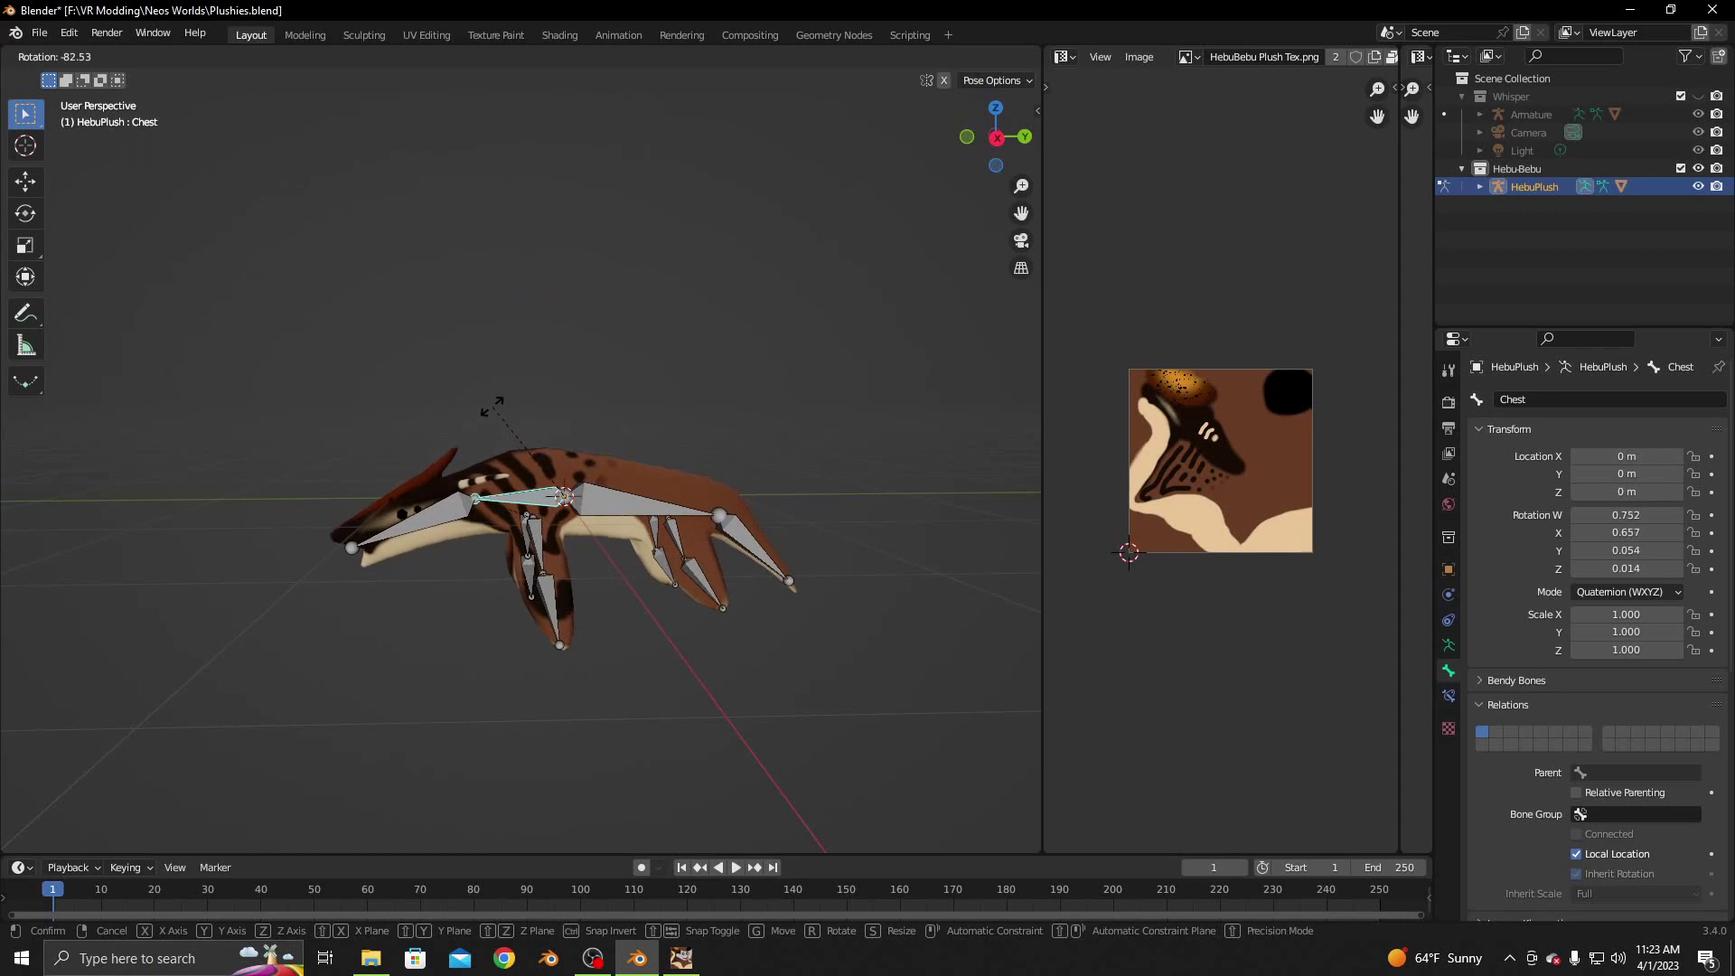
{"action": "key", "text": "x"}
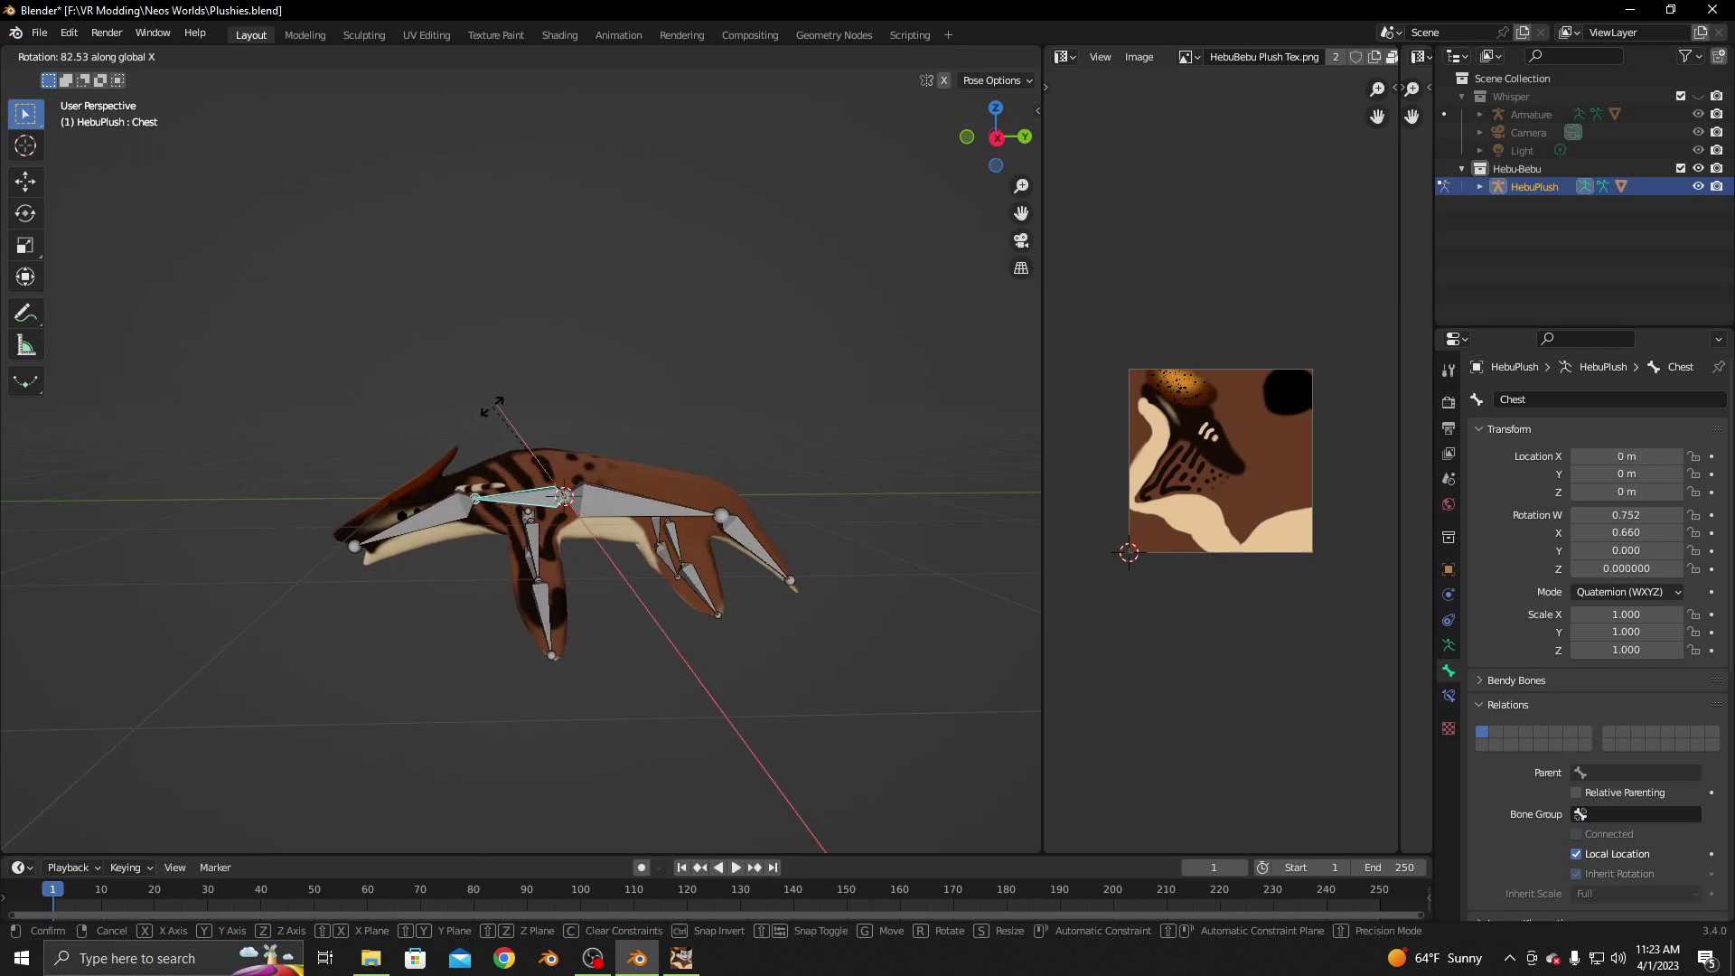
{"action": "left_click", "coordinate": [502, 406]}
Test-rotate the Torso and Tail bones, cancelling each rotation
{"action": "left_click", "coordinate": [581, 494]}
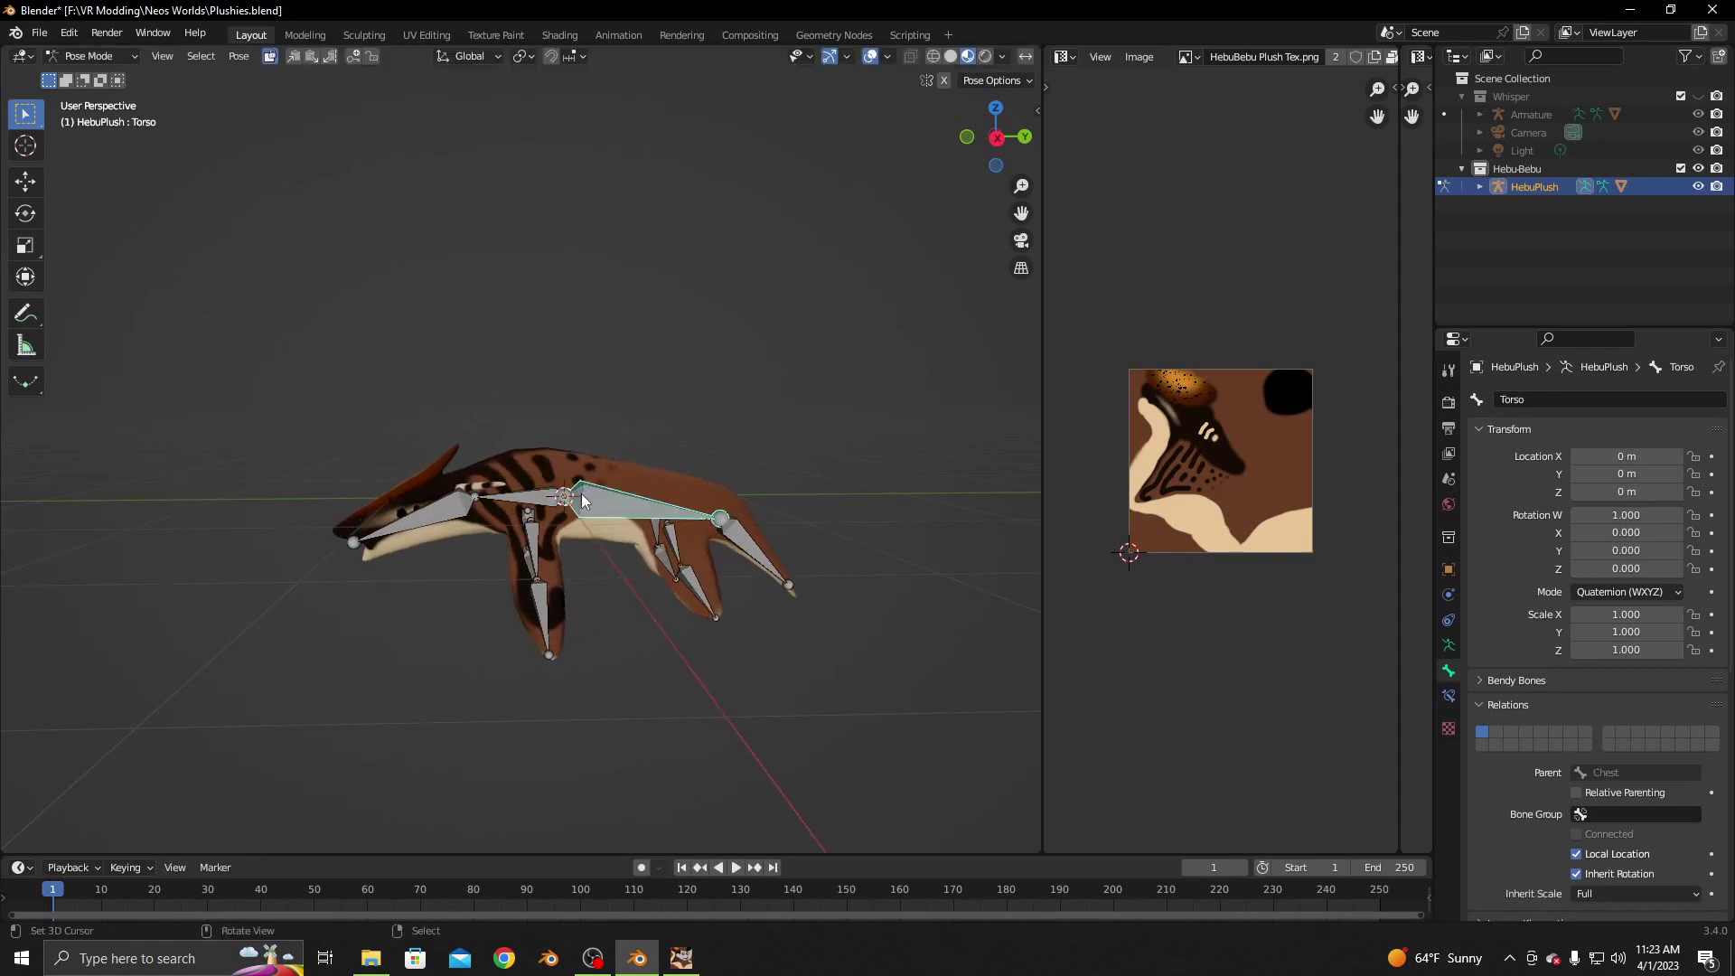
{"action": "key", "text": "r"}
{"action": "key", "text": "x"}
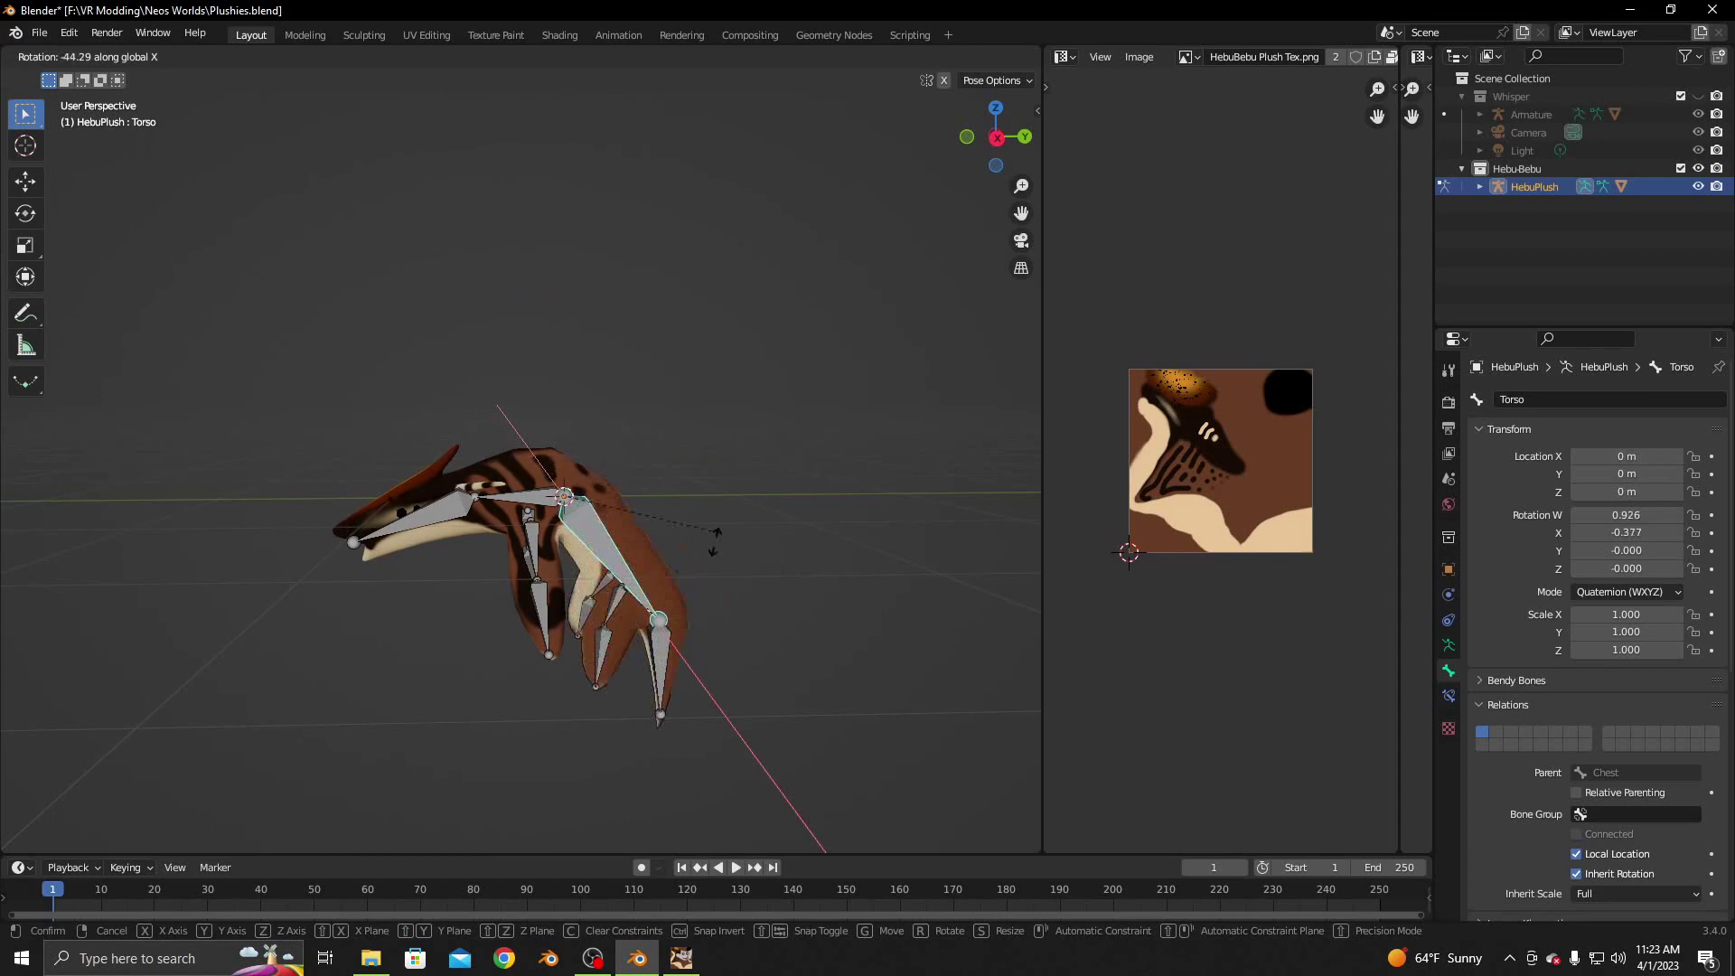
{"action": "key", "text": "Escape"}
{"action": "left_click", "coordinate": [747, 531]}
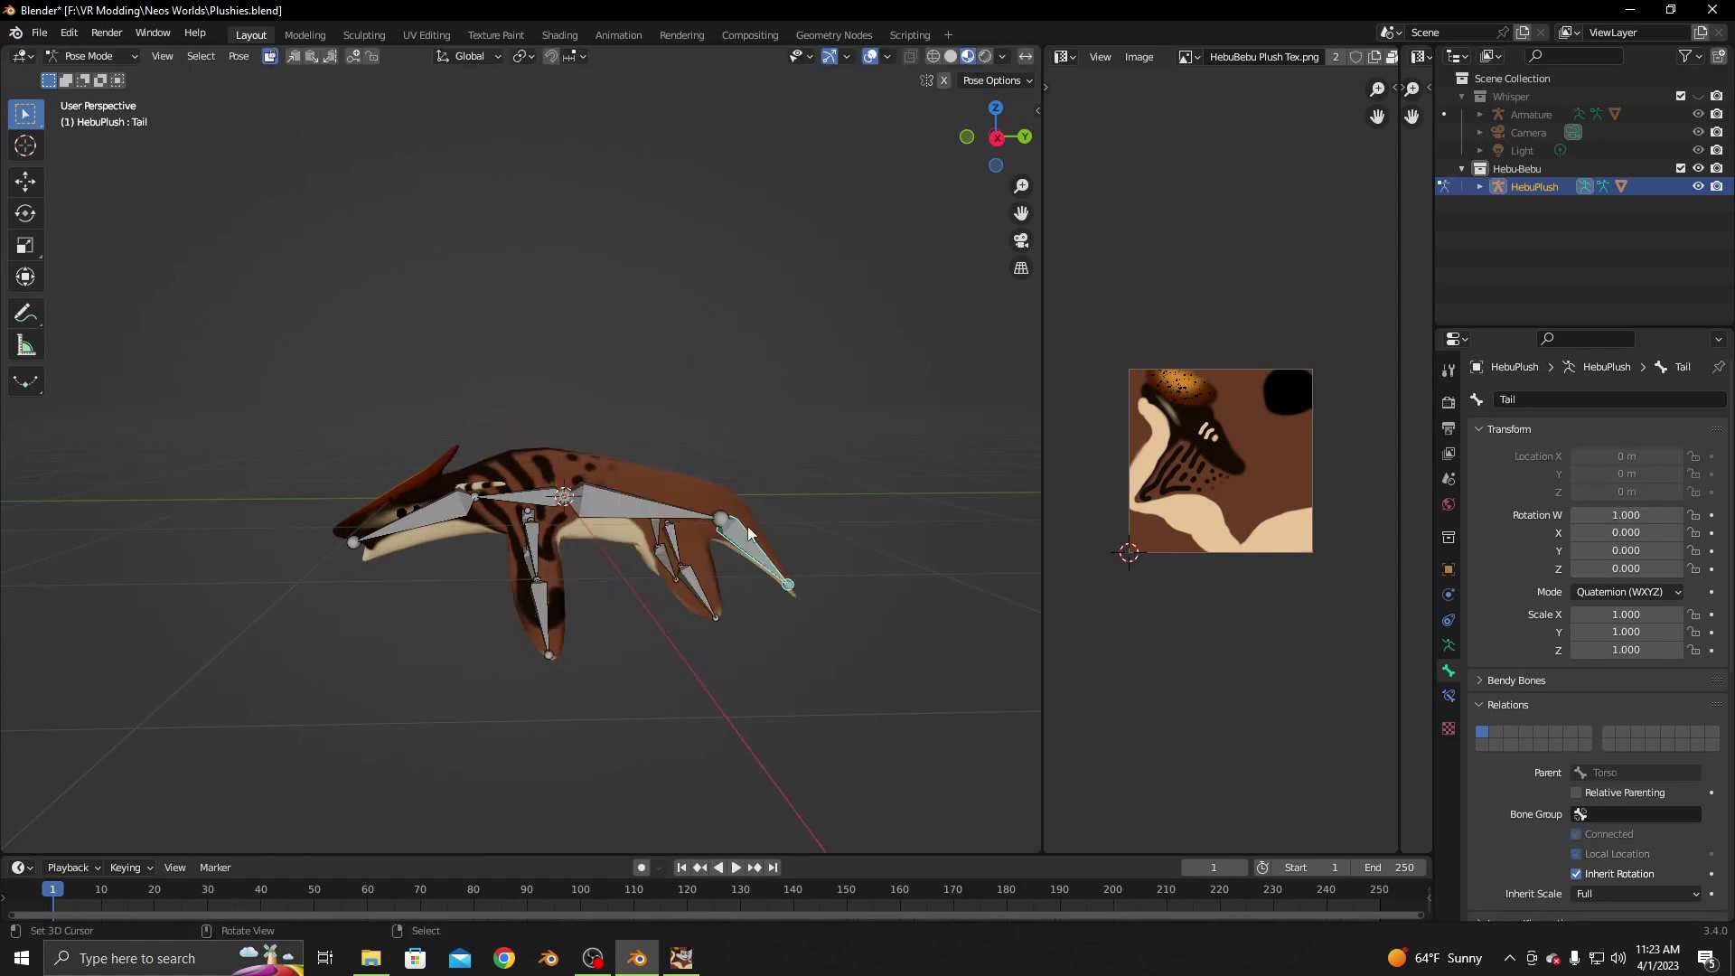
{"action": "key", "text": "r"}
{"action": "key", "text": "Escape"}
Test-rotate the Leg1.L, other leg and Arm1.R bones, cancelling each rotation
{"action": "left_click", "coordinate": [680, 541]}
{"action": "key", "text": "r"}
{"action": "key", "text": "Escape"}
{"action": "middle_click_drag", "start_coordinate": [838, 502], "coordinate": [608, 545]}
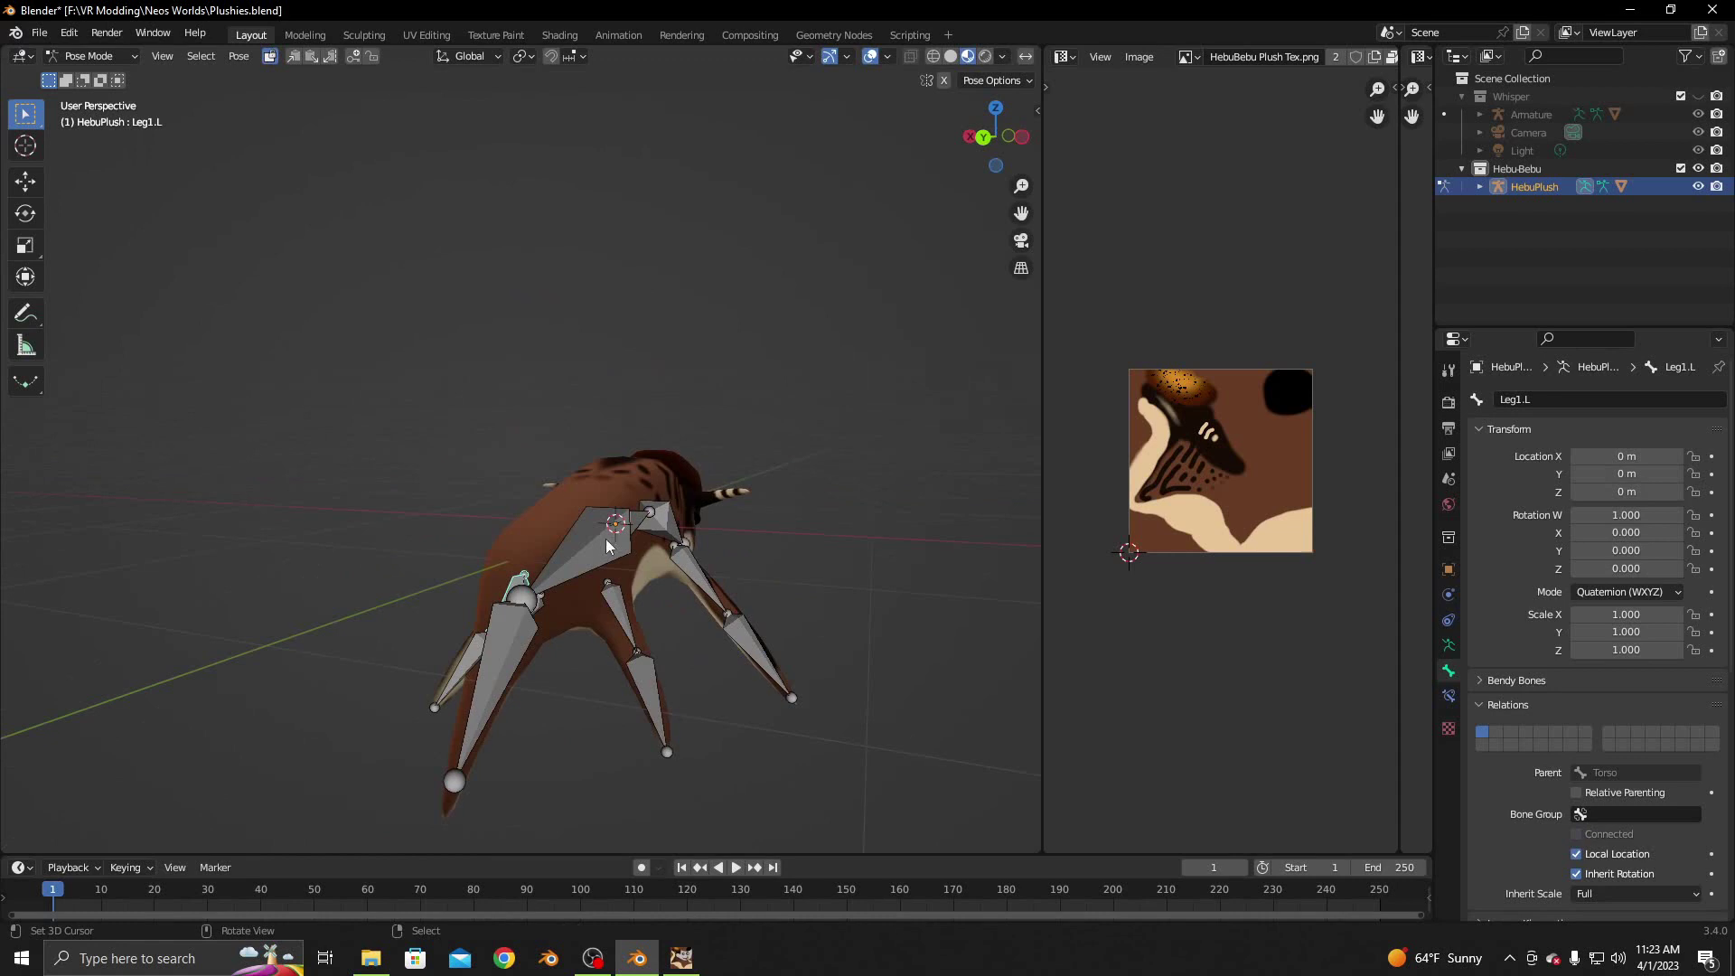
{"action": "key", "text": "r"}
{"action": "key", "text": "Escape"}
{"action": "middle_click_drag", "start_coordinate": [609, 323], "coordinate": [565, 539]}
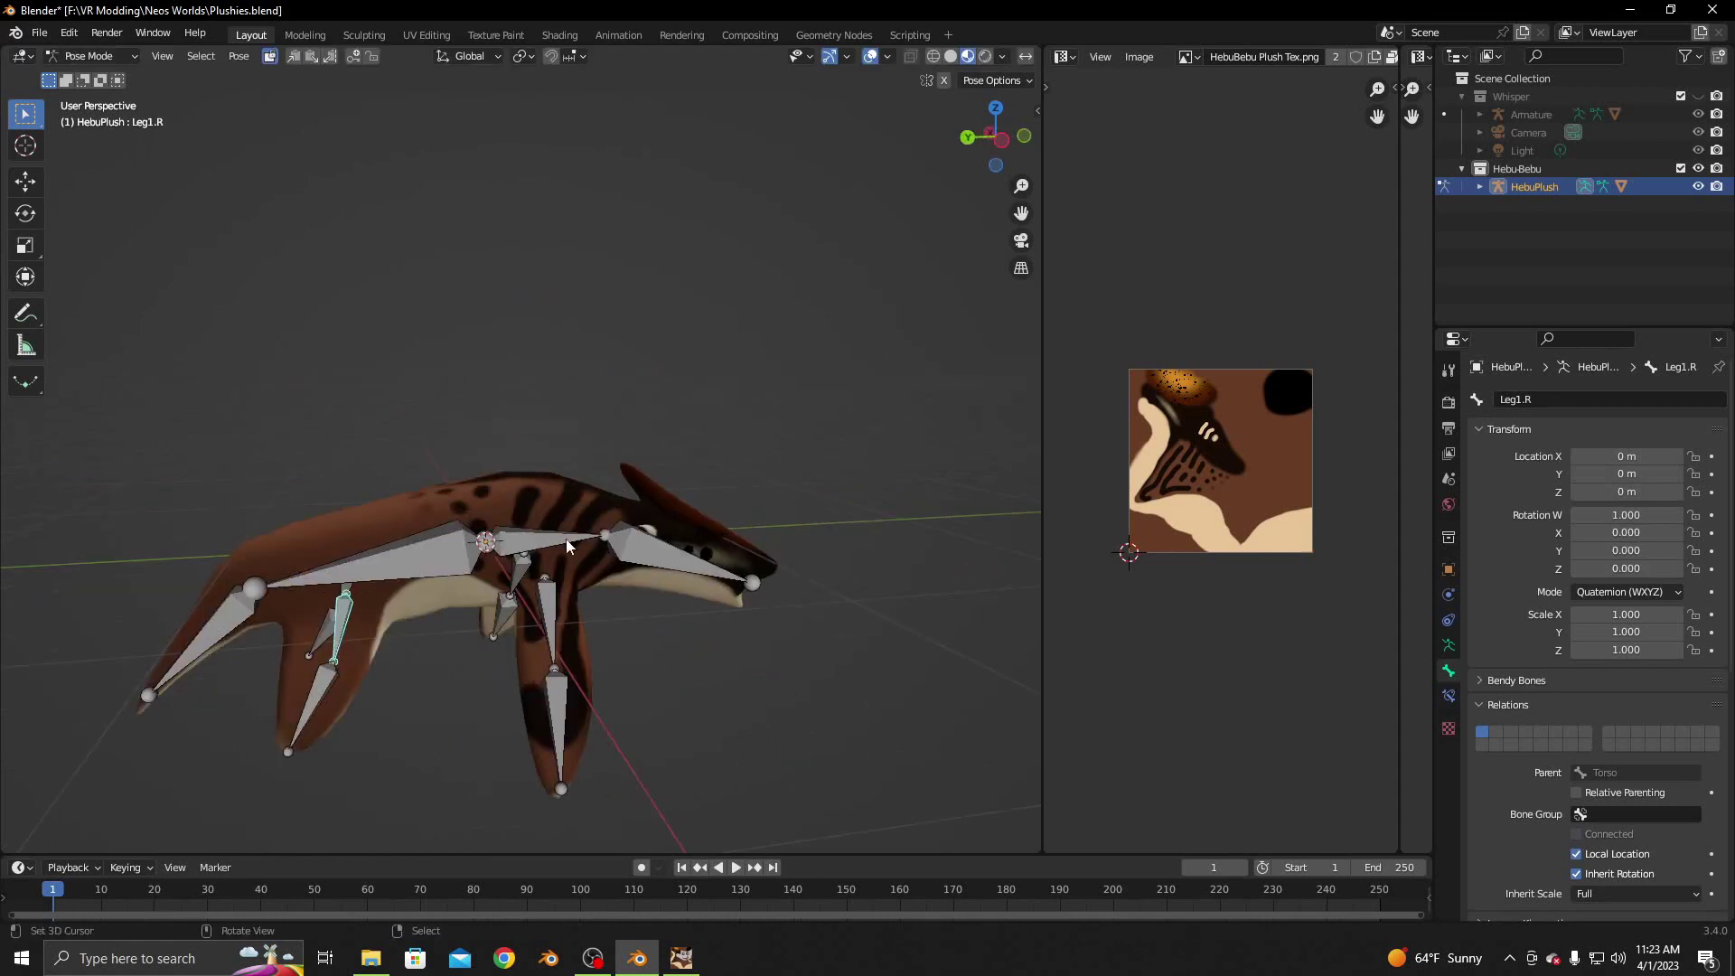
{"action": "left_click", "coordinate": [551, 587]}
{"action": "key", "text": "r"}
{"action": "key", "text": "Escape"}
Test-rotate the Arm1.L bone, then return to Object Mode with the plush mesh selected
{"action": "middle_click_drag", "start_coordinate": [354, 318], "coordinate": [618, 408]}
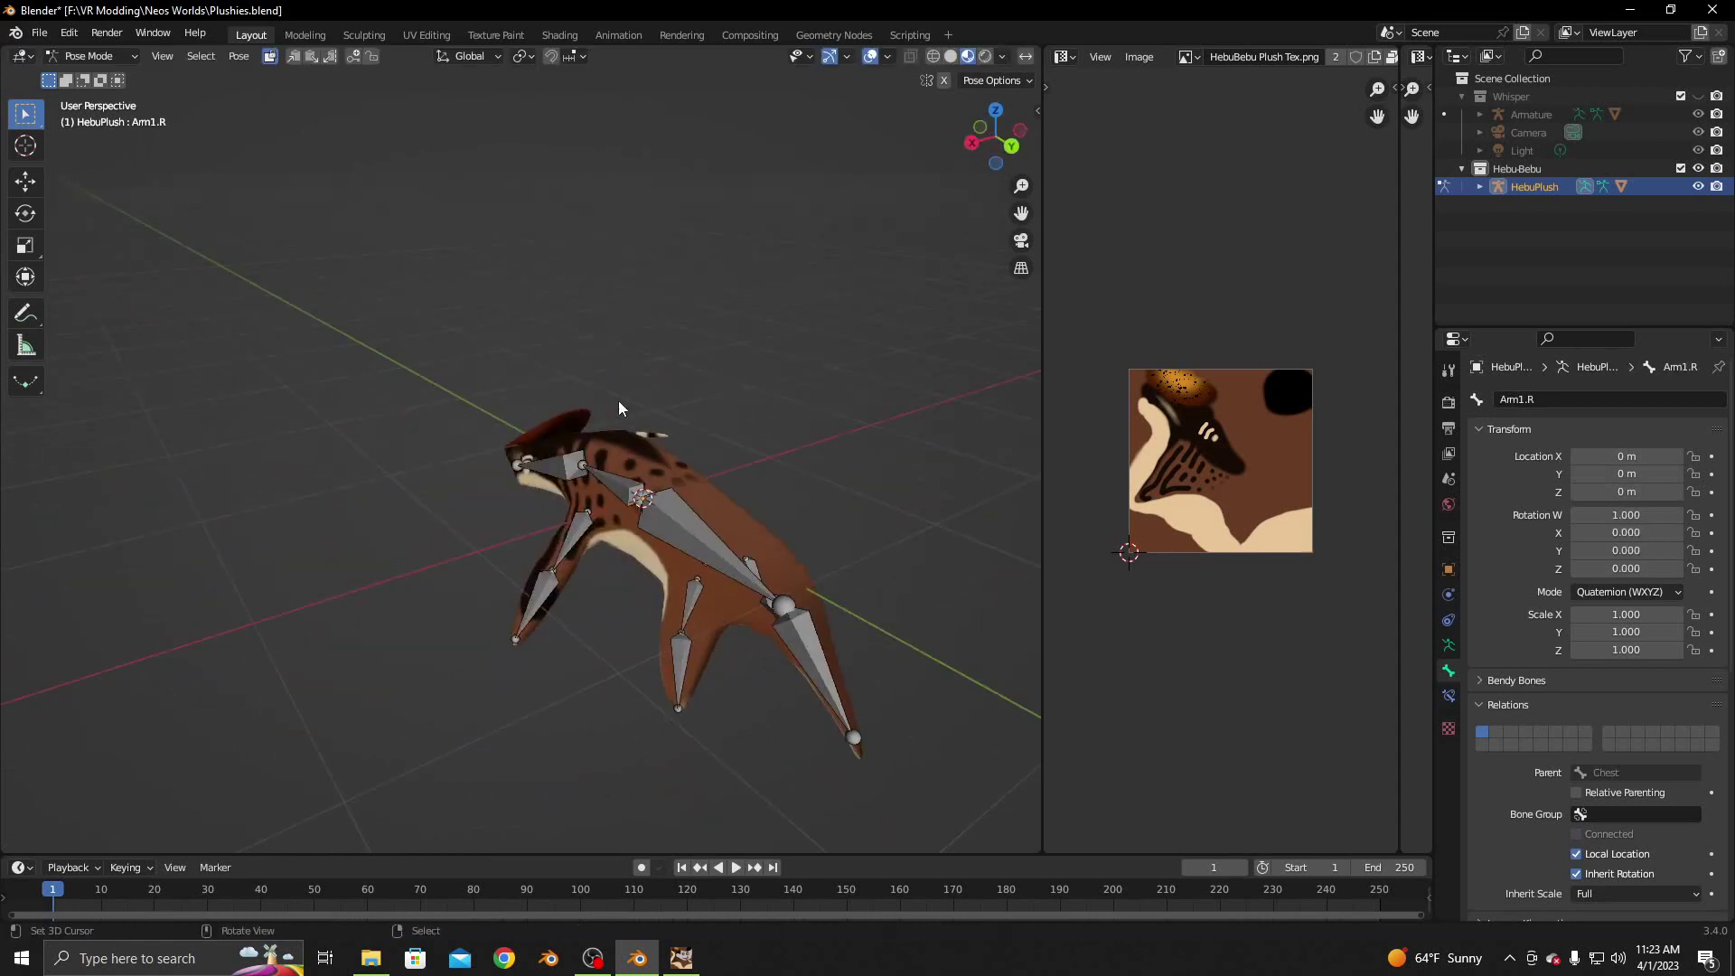
{"action": "middle_click_drag", "start_coordinate": [584, 523], "coordinate": [736, 414]}
{"action": "key", "text": "r"}
{"action": "key", "text": "Escape"}
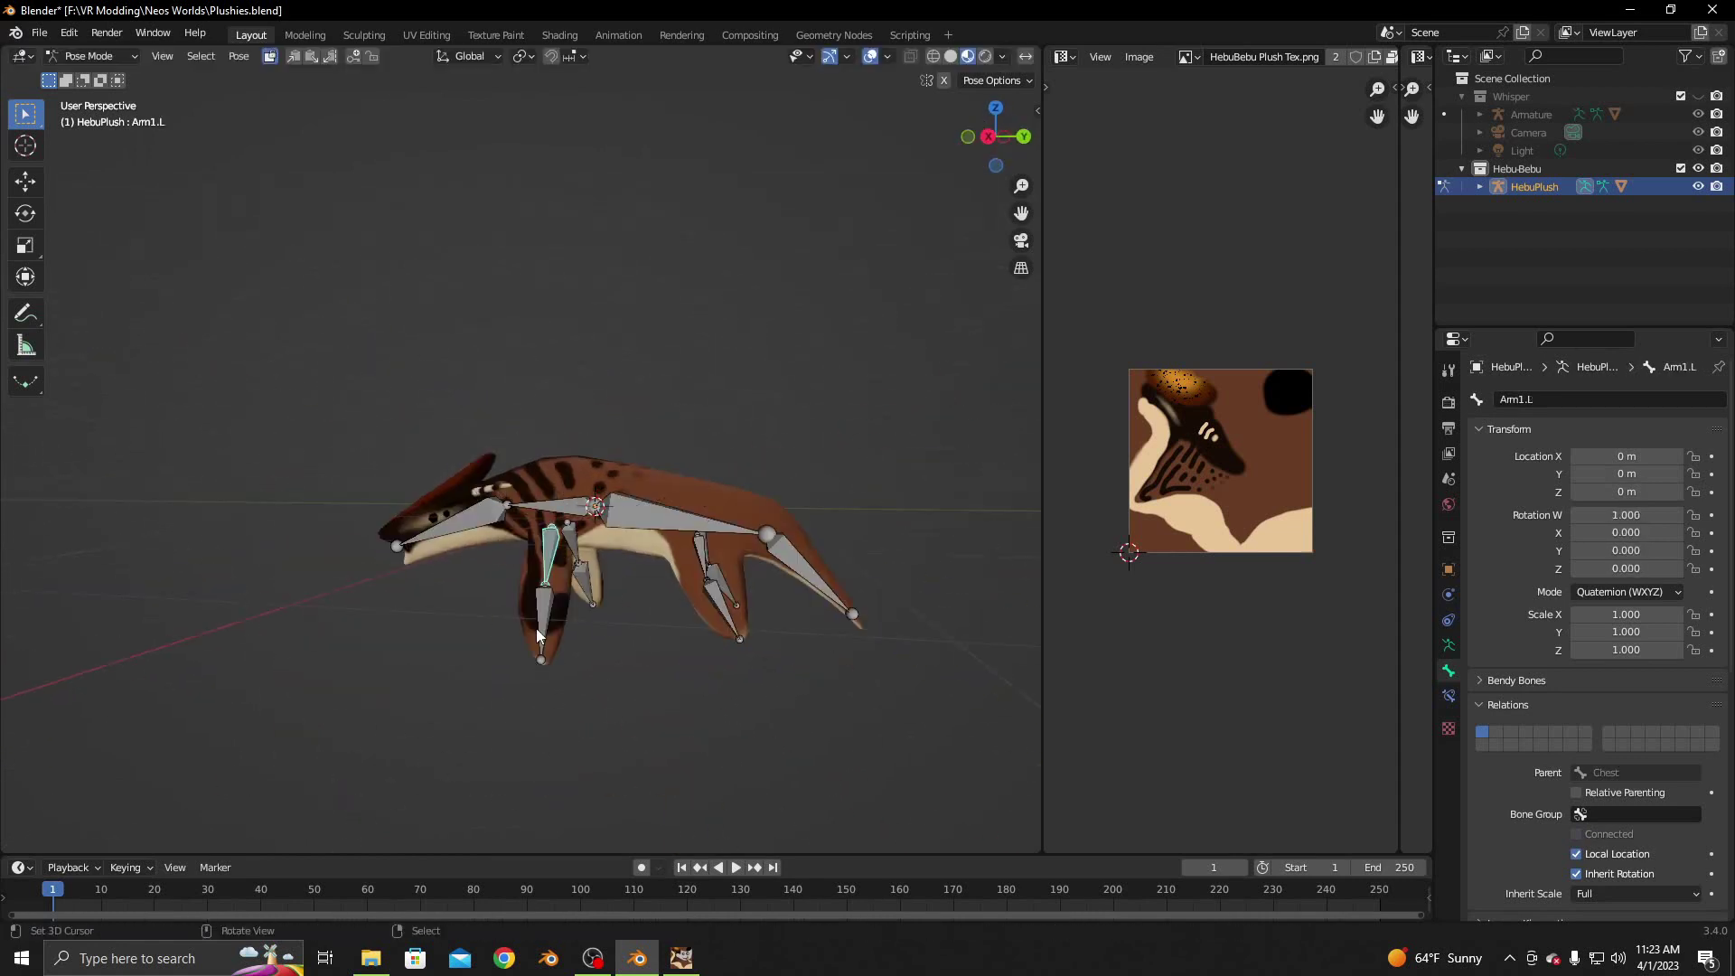
{"action": "middle_click_drag", "start_coordinate": [534, 627], "coordinate": [589, 605]}
{"action": "left_click", "coordinate": [132, 58]}
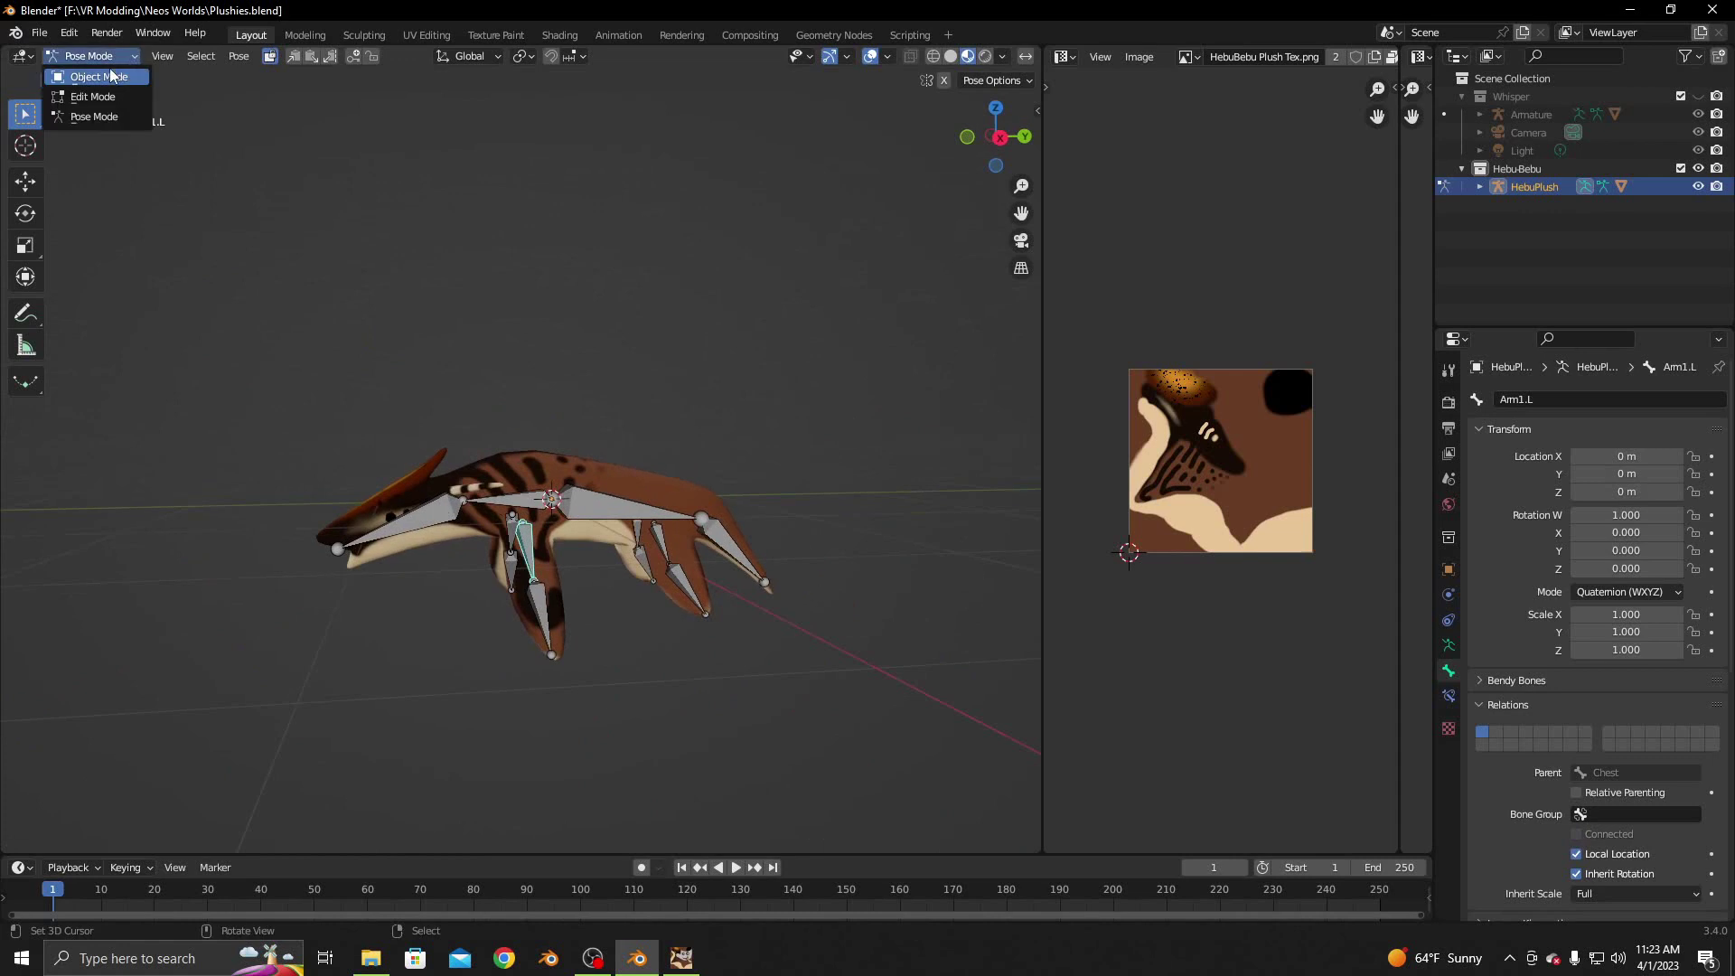
{"action": "left_click", "coordinate": [510, 472]}
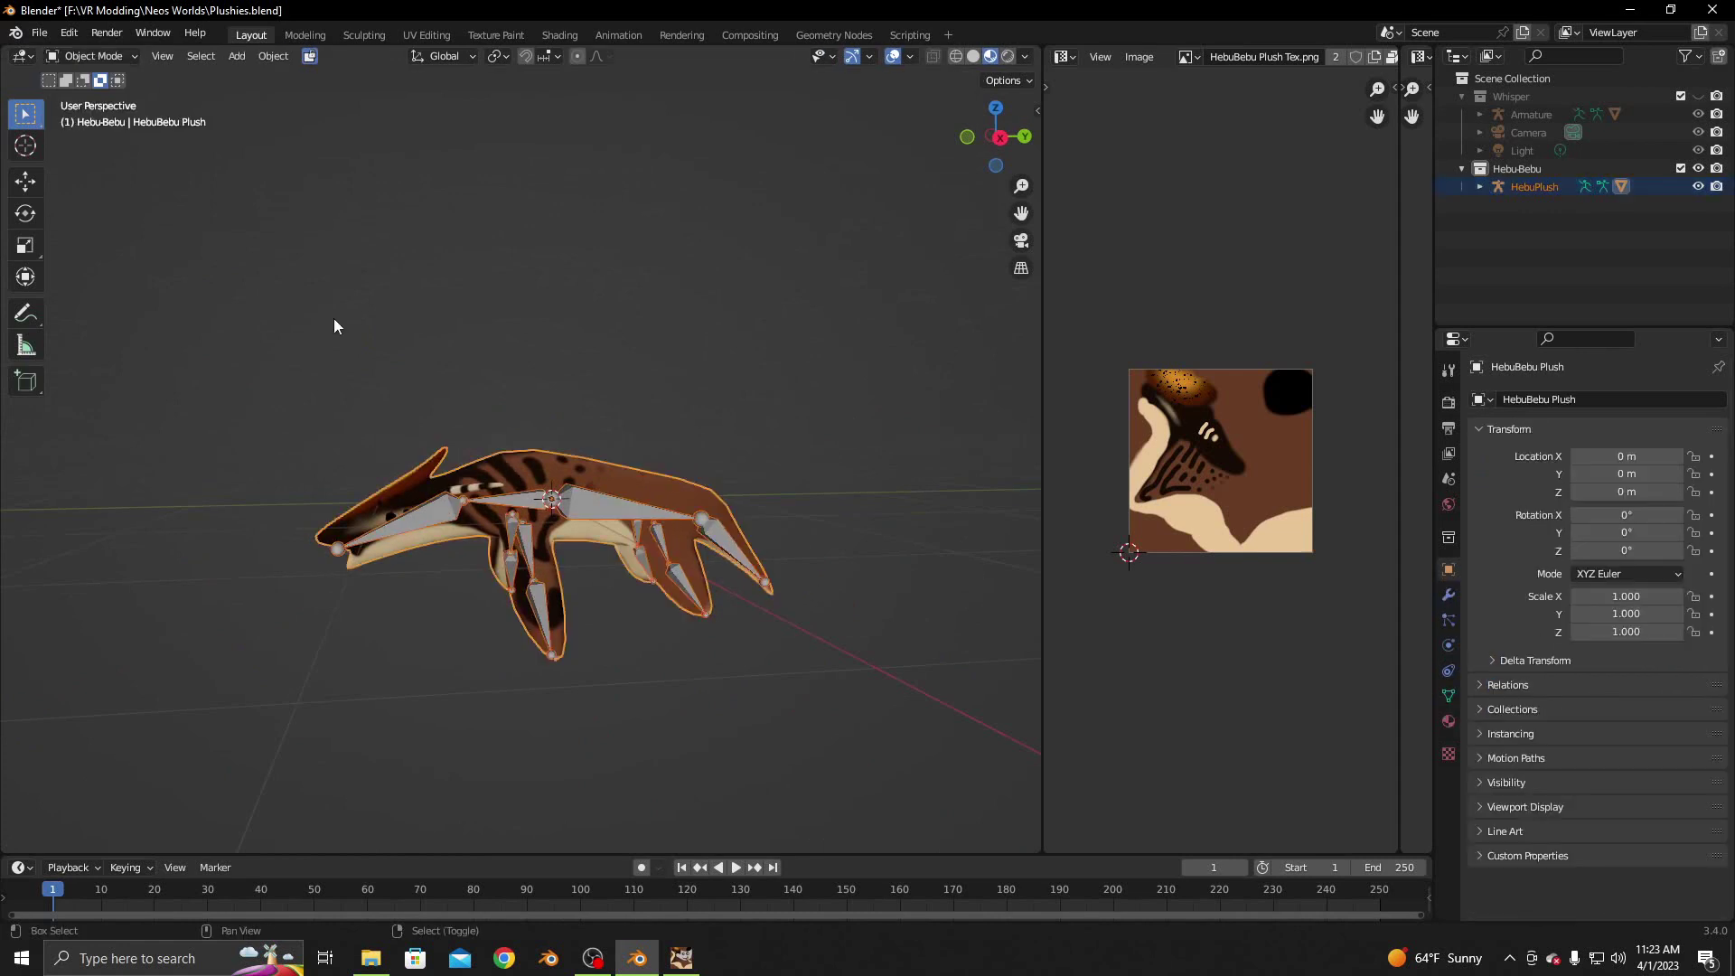
Save Plushies.blend and export the rigged plush as HebuBebu Plushie.fbx, checking the armature settings
{"action": "left_click", "coordinate": [43, 32]}
{"action": "left_click", "coordinate": [73, 170]}
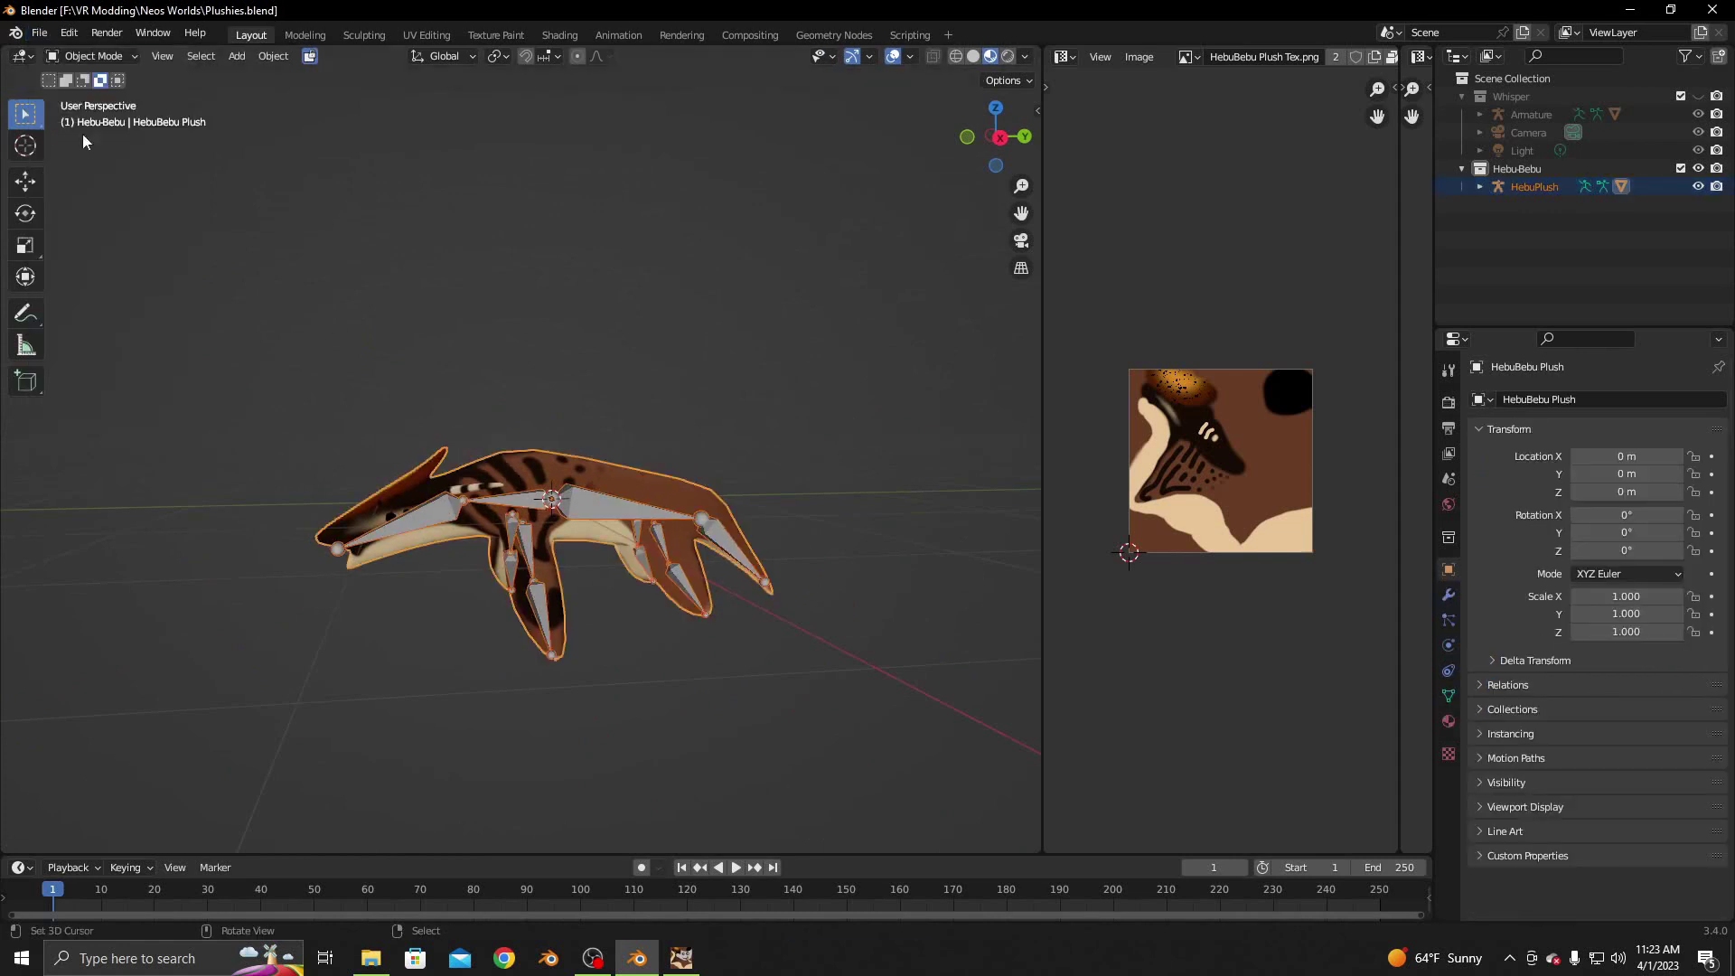
{"action": "left_click", "coordinate": [40, 32]}
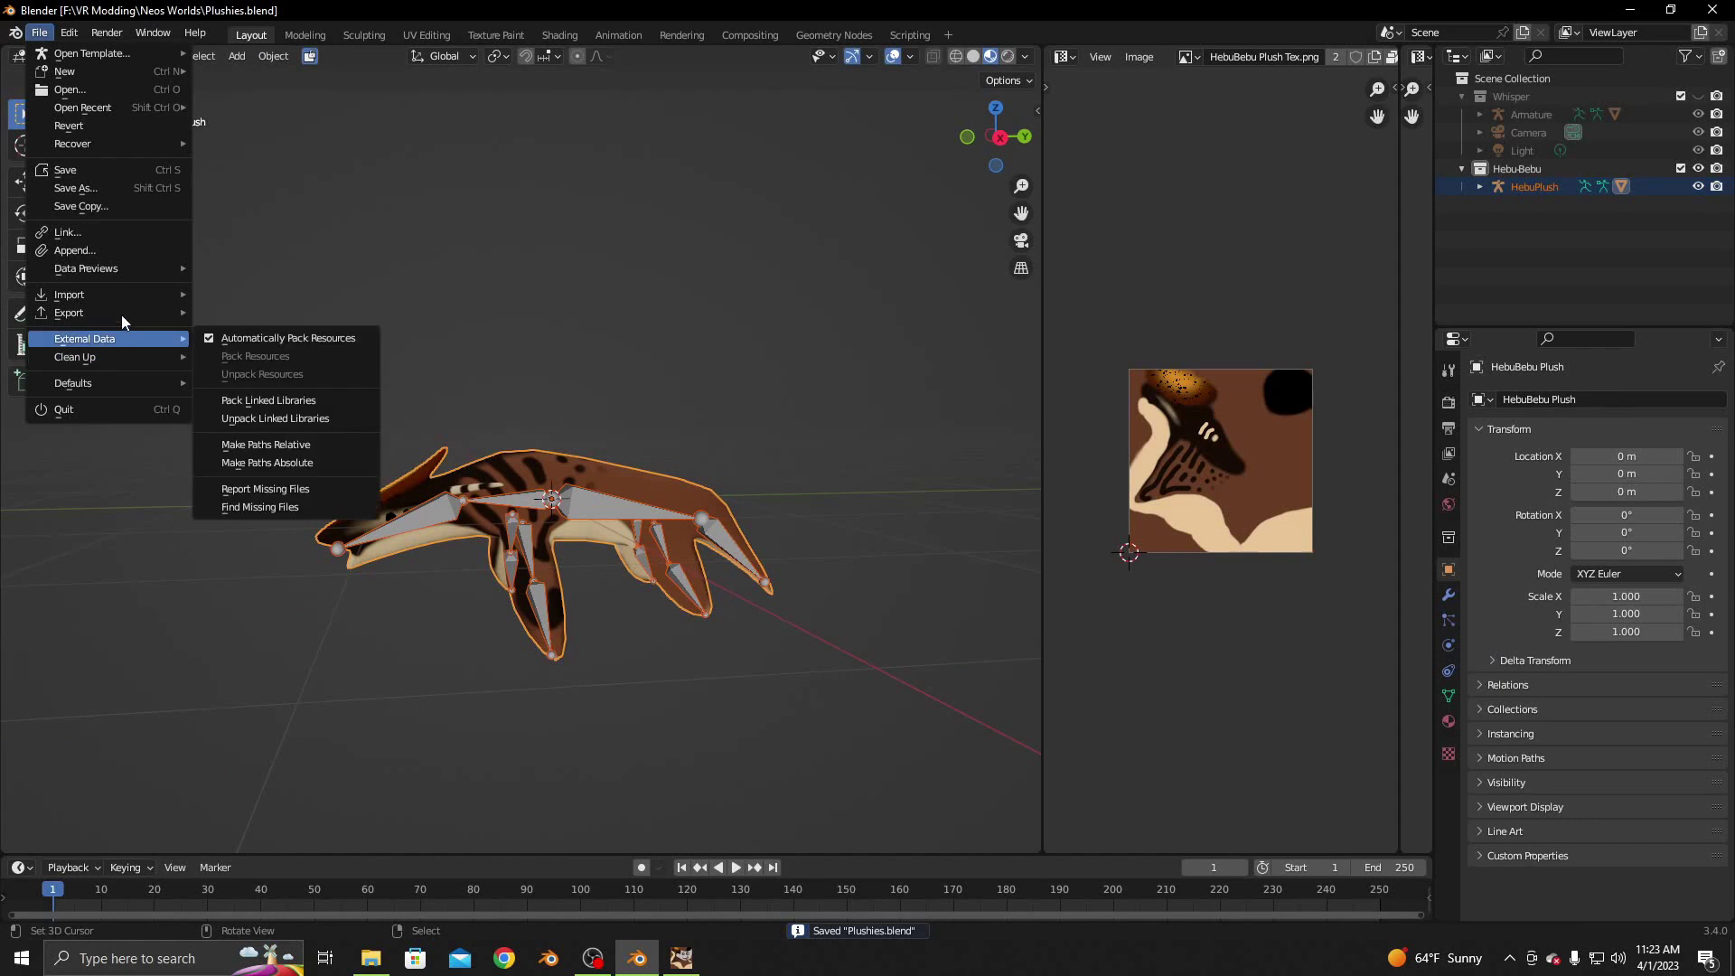
{"action": "mouse_move", "coordinate": [68, 312]}
{"action": "left_click", "coordinate": [280, 494]}
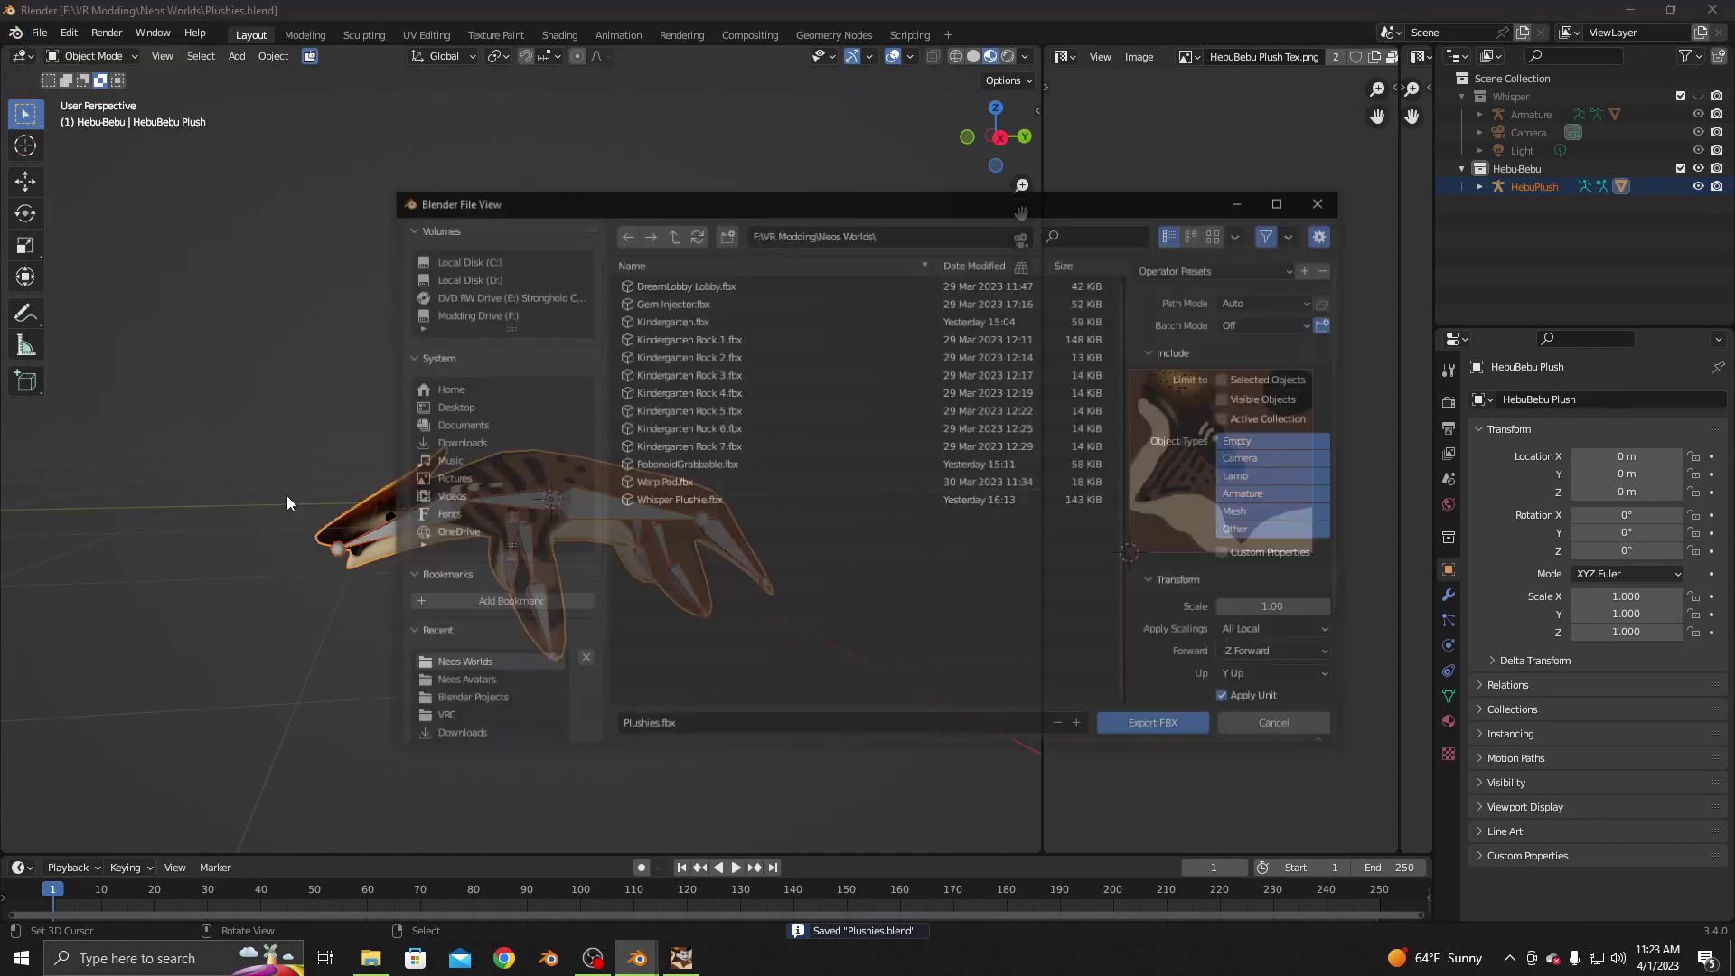
{"action": "left_click", "coordinate": [695, 728]}
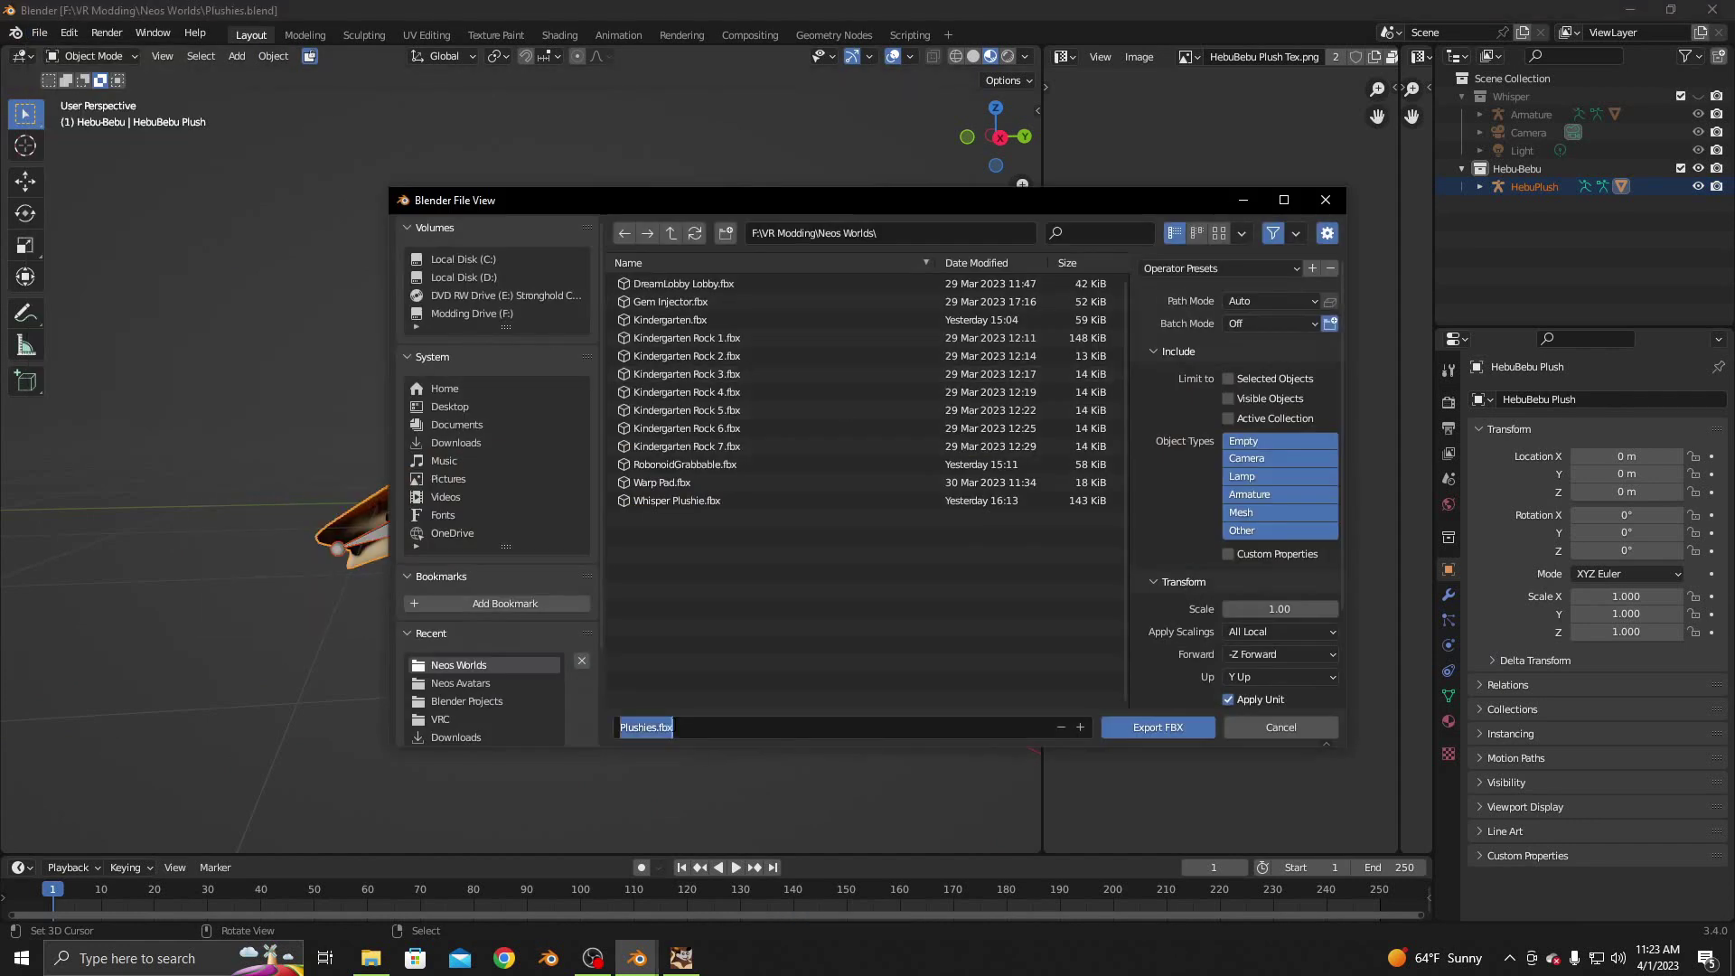
{"action": "type", "text": "HebuBebu"}
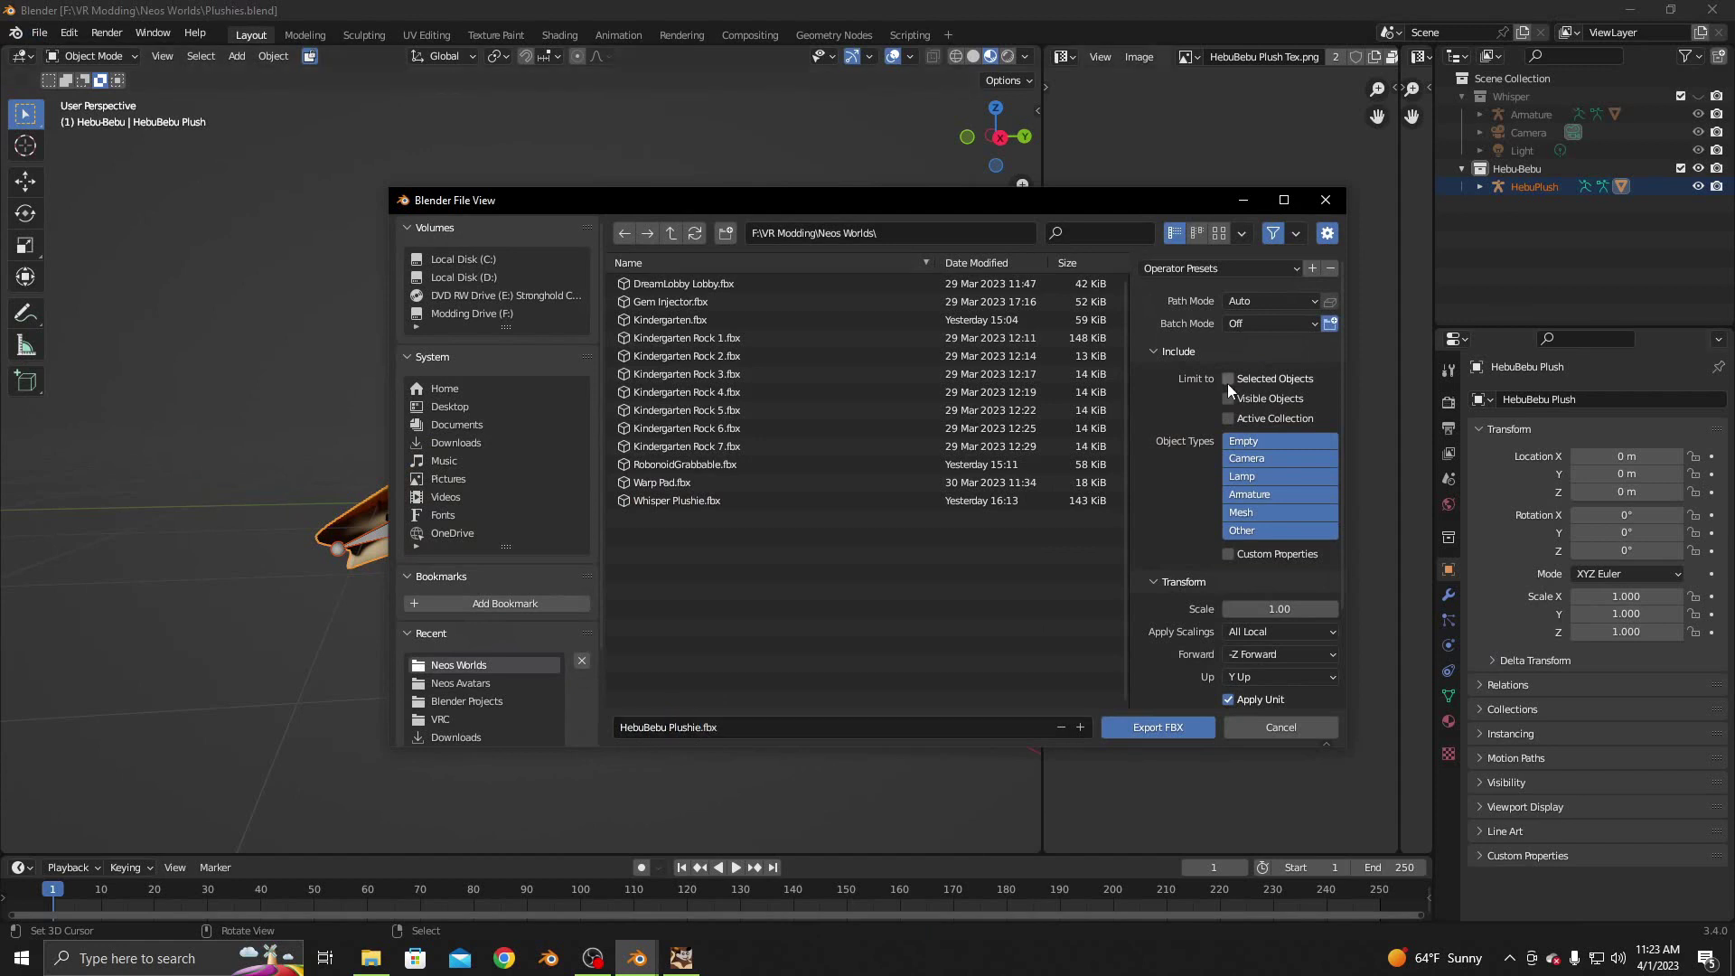
{"action": "scroll", "coordinate": [1235, 411], "scroll_direction": "down", "scroll_amount": 3}
{"action": "left_click", "coordinate": [1176, 676]}
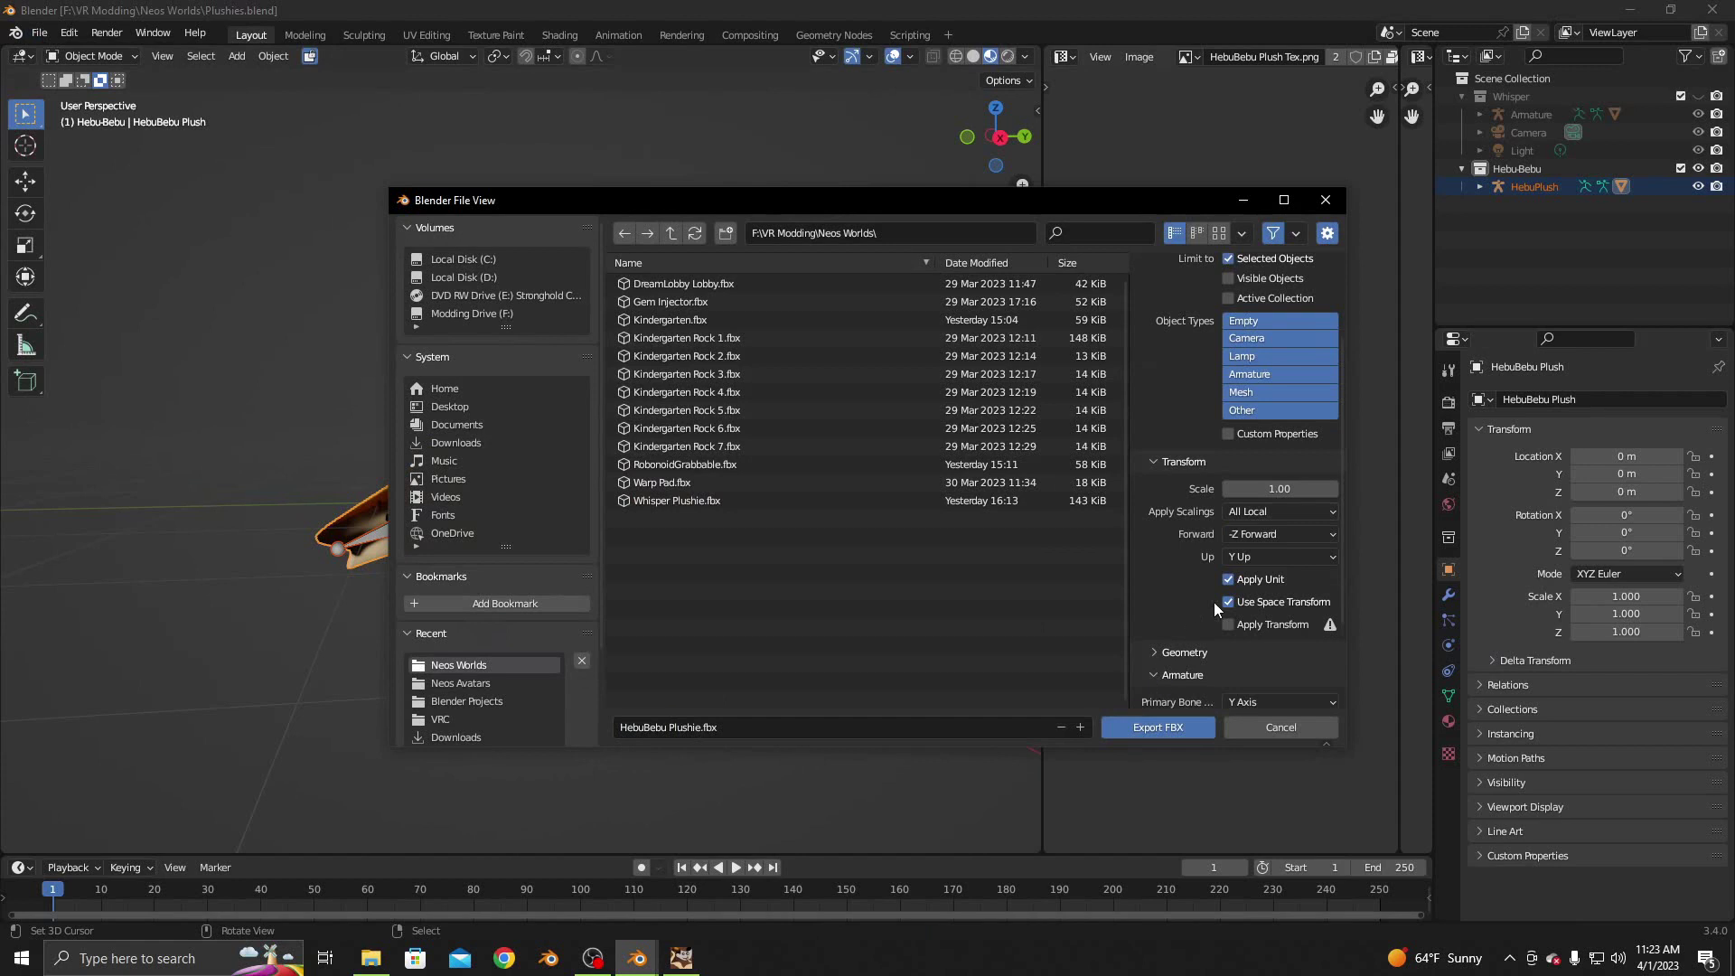
{"action": "scroll", "coordinate": [1240, 690], "scroll_direction": "down", "scroll_amount": 3}
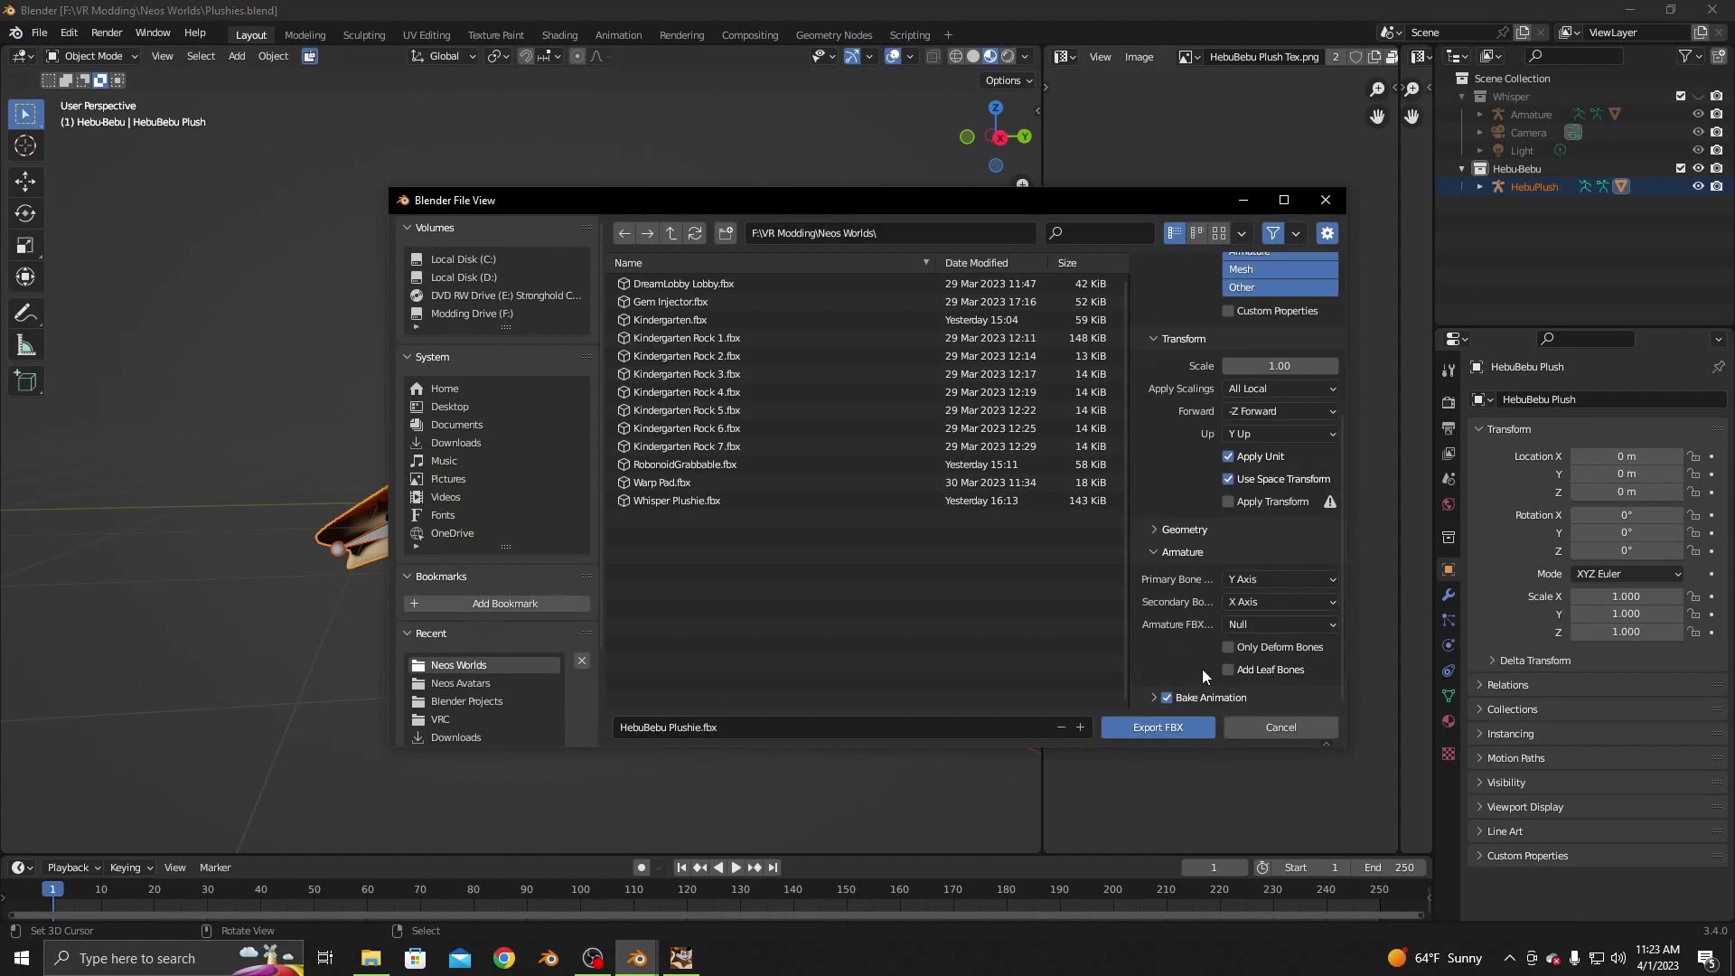
{"action": "scroll", "coordinate": [1201, 676], "scroll_direction": "up", "scroll_amount": 6}
{"action": "left_click", "coordinate": [1145, 730]}
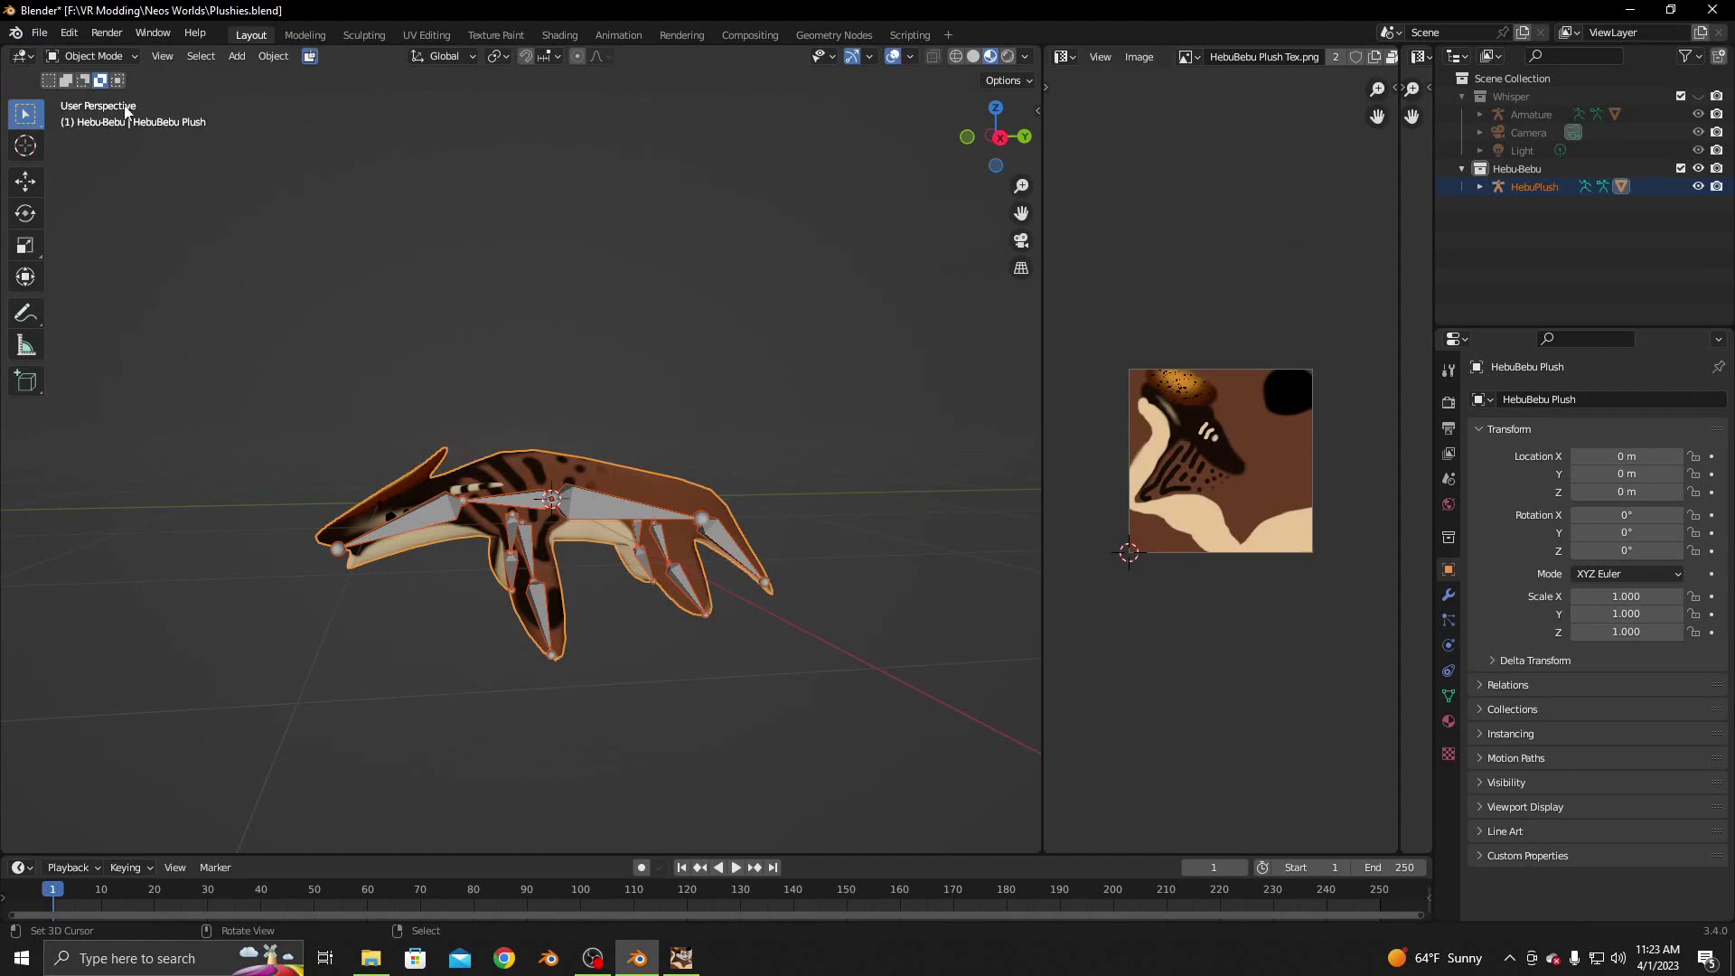
Save Plushies.blend again after the export
{"action": "left_click", "coordinate": [41, 34]}
{"action": "left_click", "coordinate": [86, 164]}
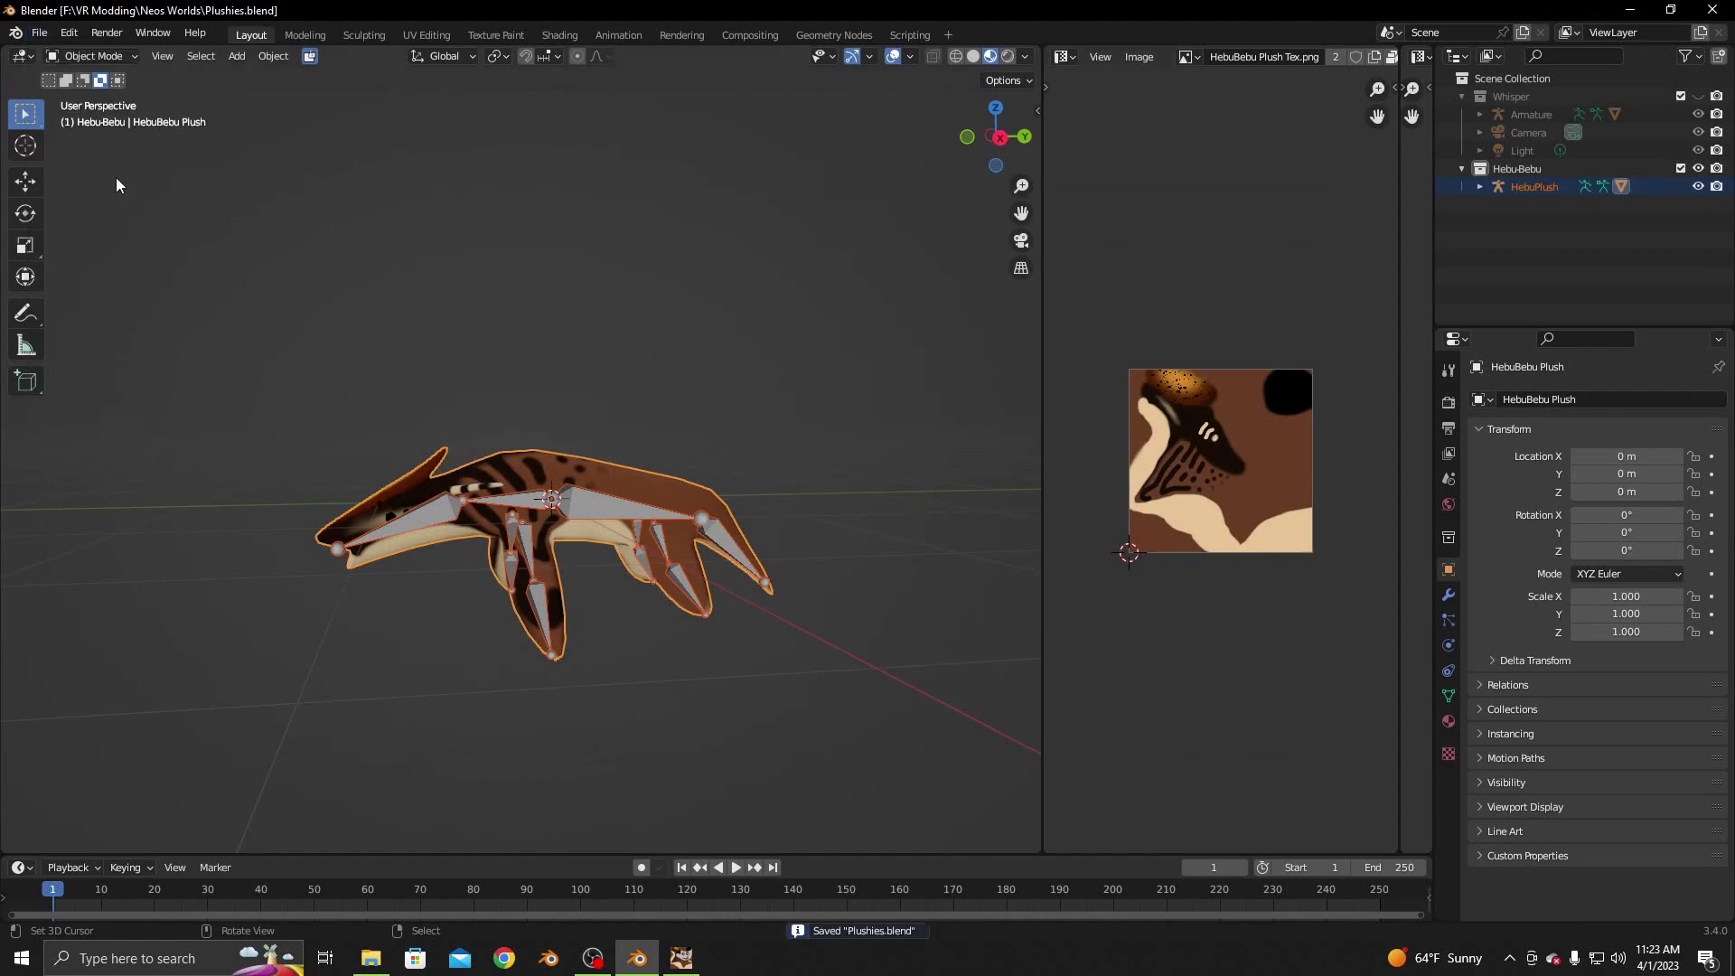
{"action": "middle_click_drag", "start_coordinate": [417, 349], "coordinate": [400, 360]}
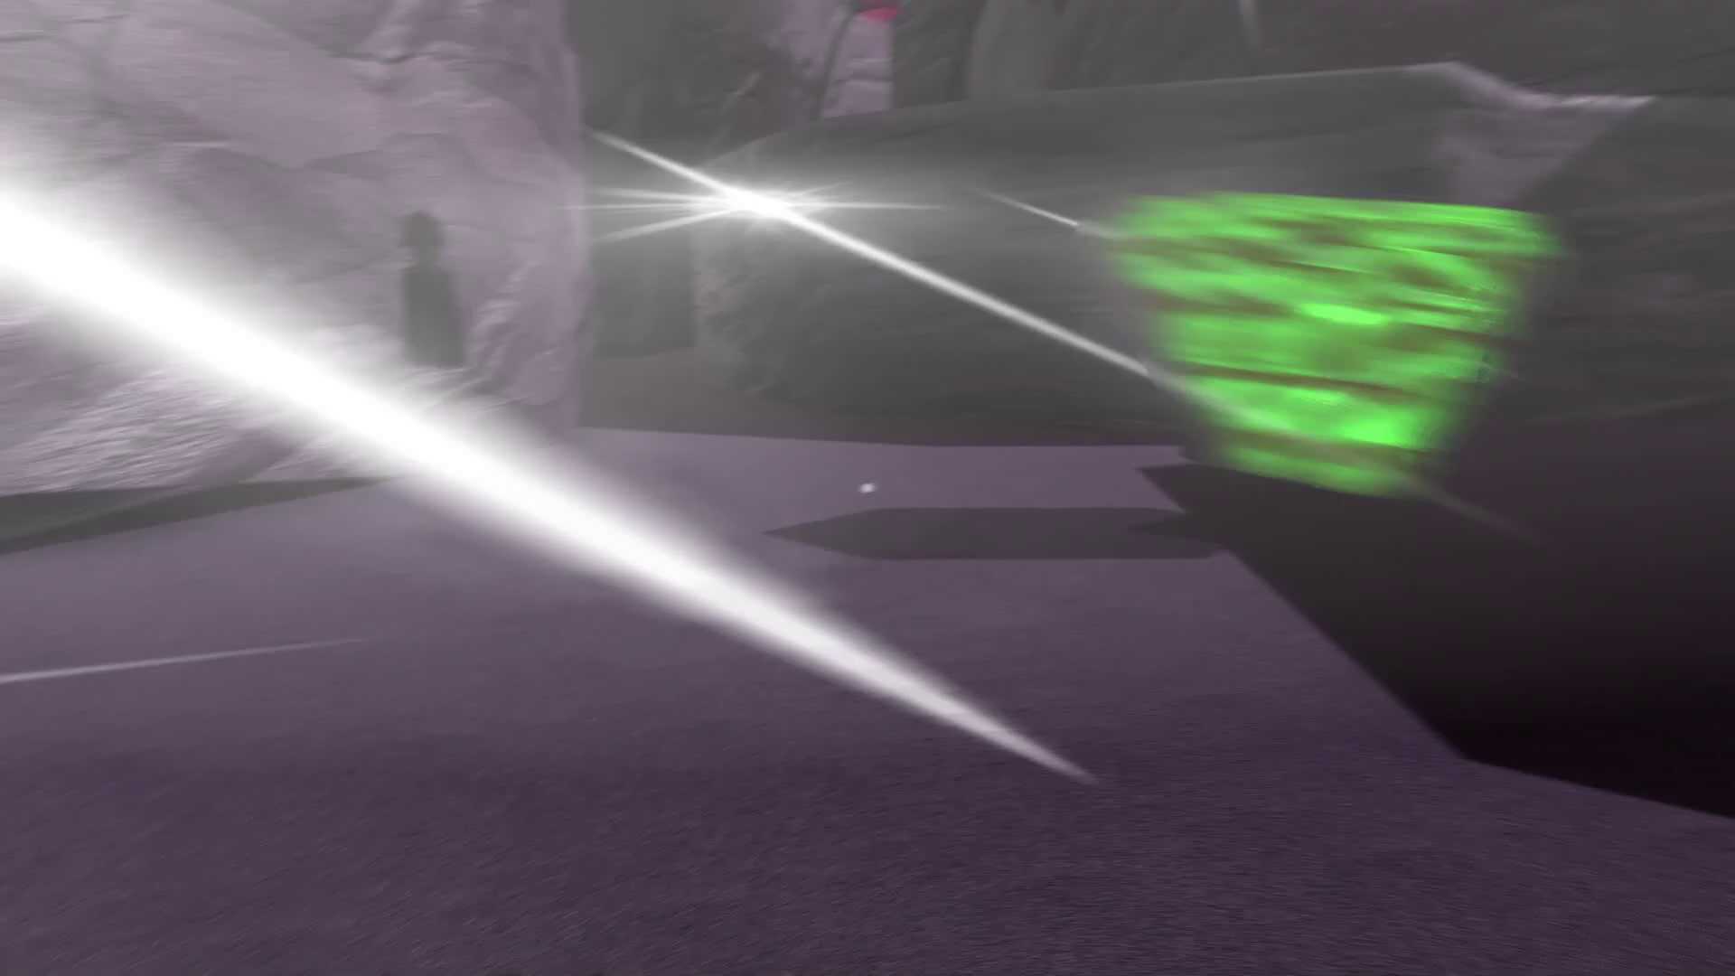
Spawn a Mirror from Inventory > Neos Essentials > Mirror and close the dash
{"action": "key", "text": "Escape"}
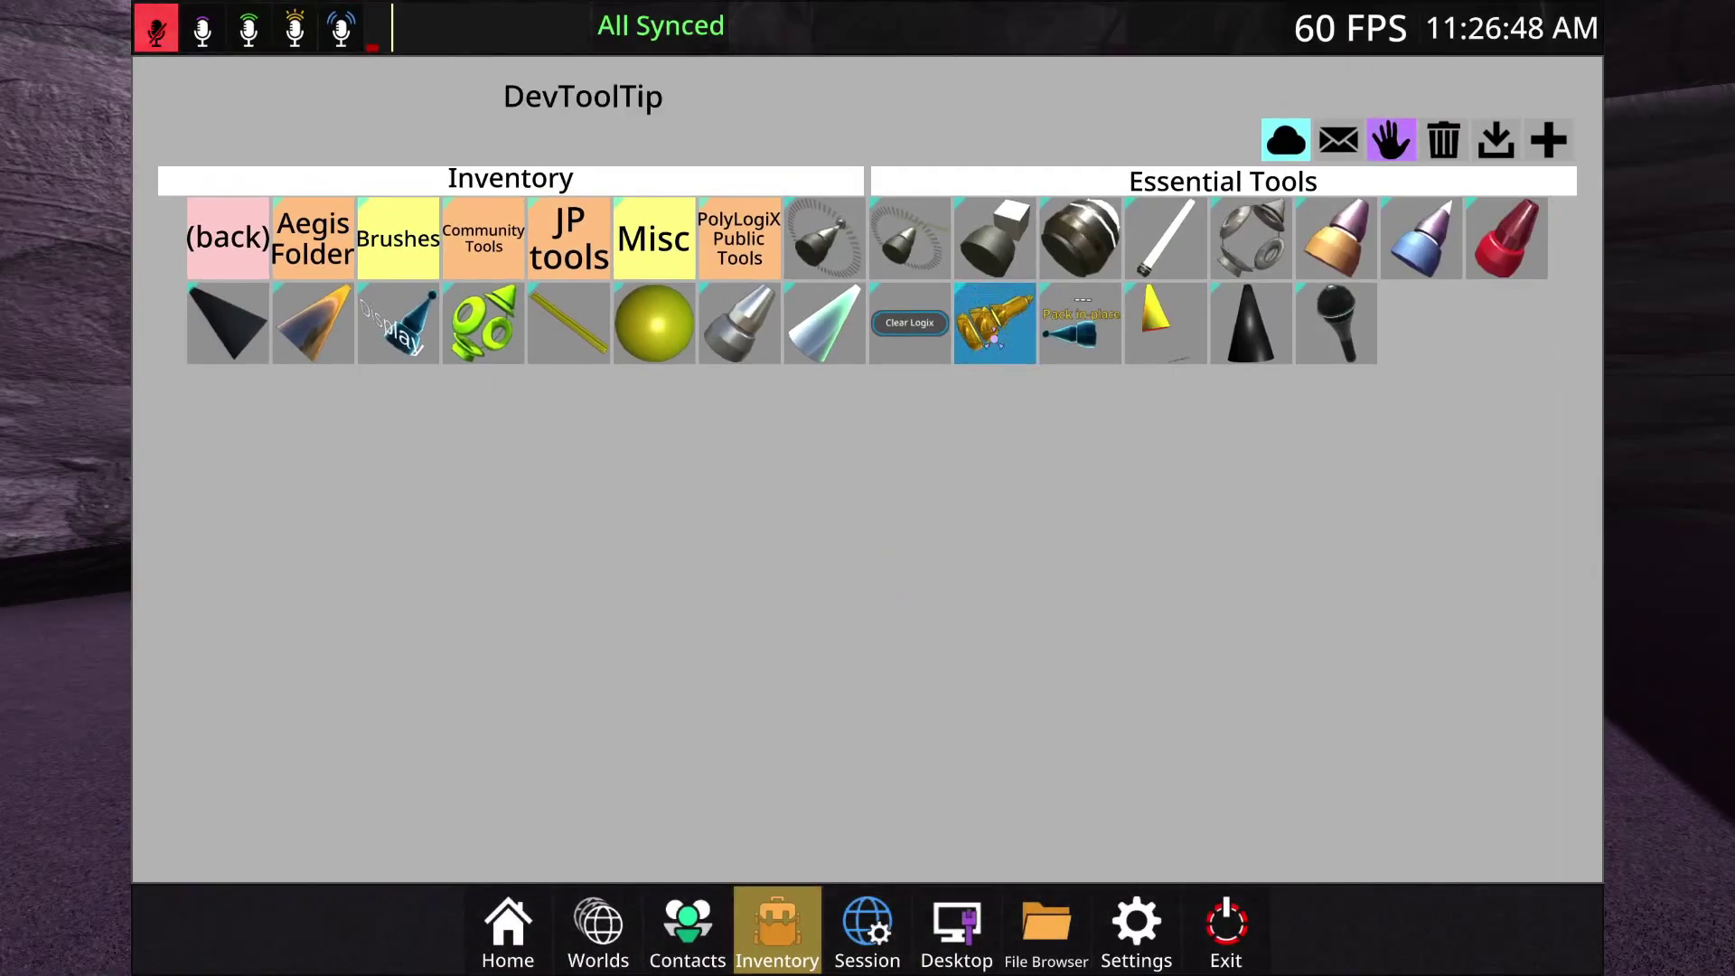
{"action": "left_click", "coordinate": [236, 248]}
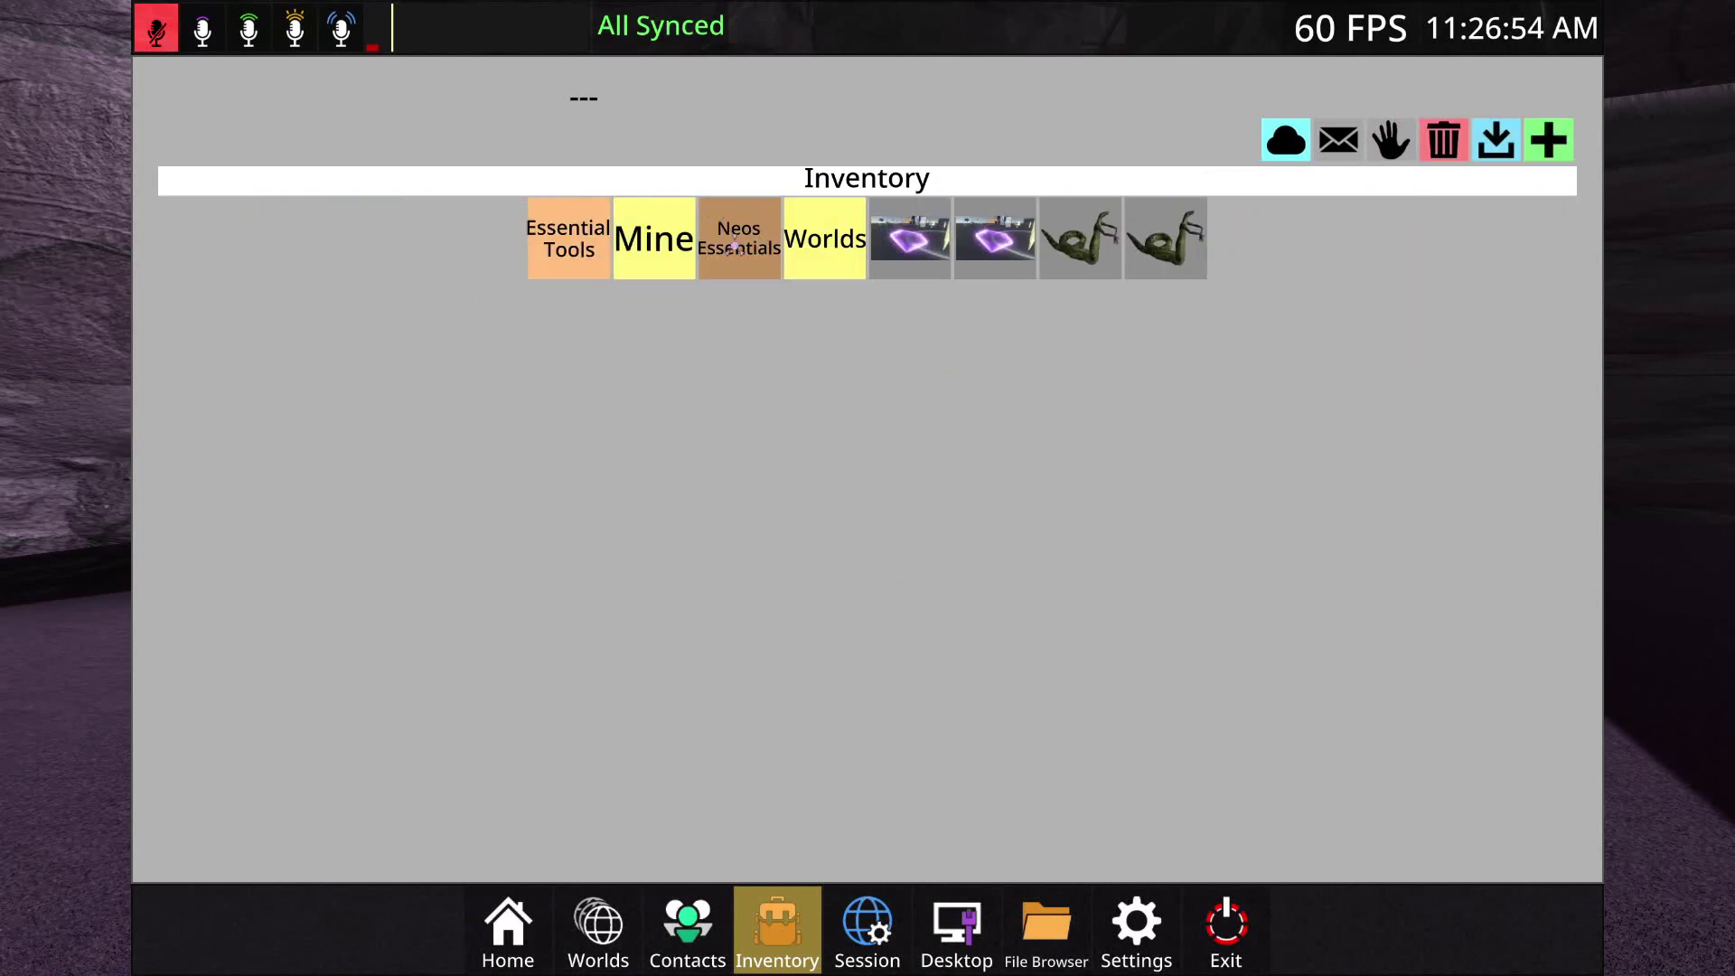
{"action": "left_click", "coordinate": [734, 244]}
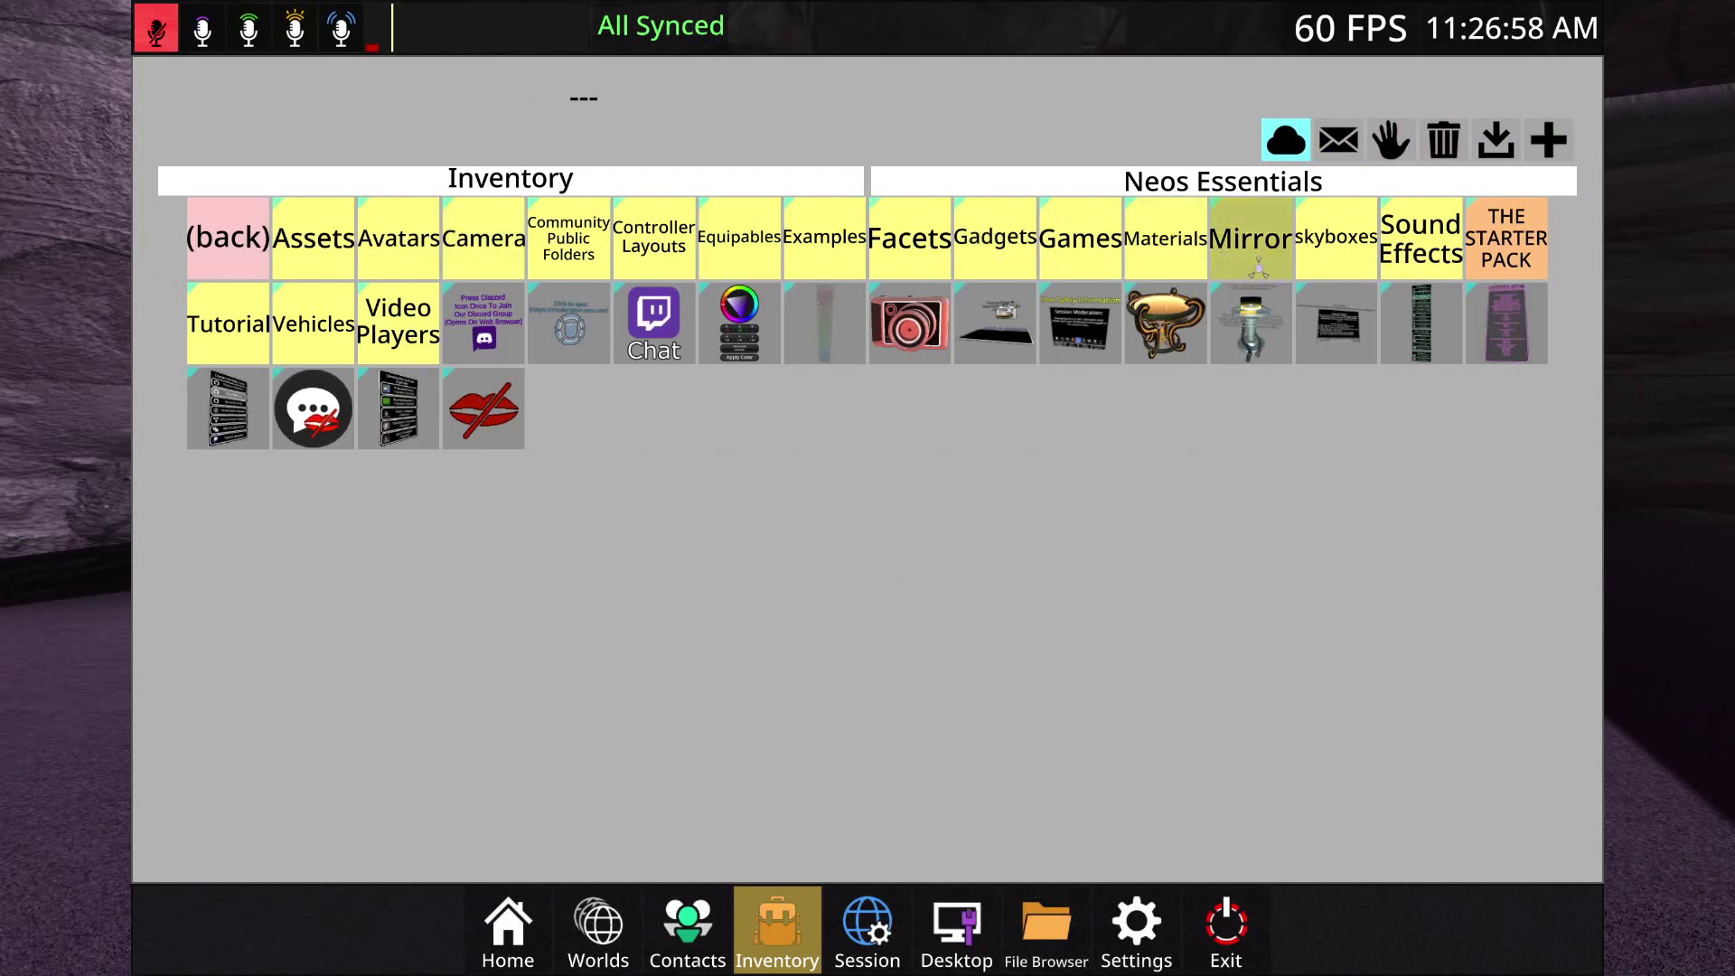
{"action": "left_click", "coordinate": [1257, 267]}
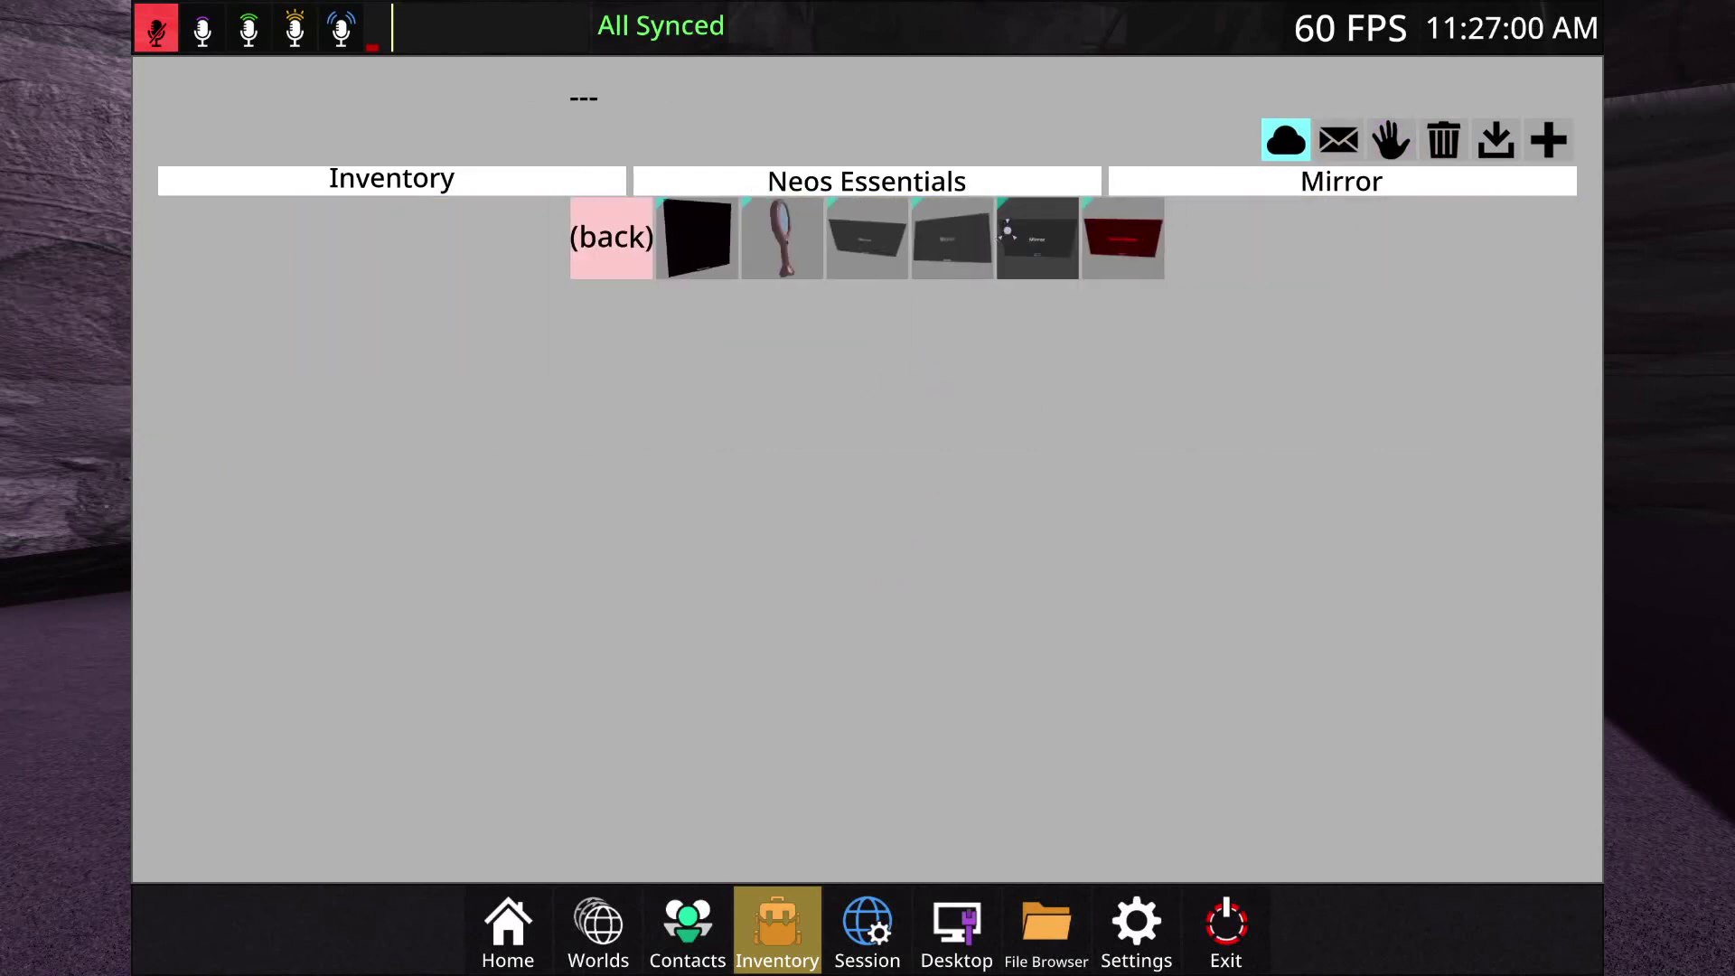
{"action": "key", "text": "Escape"}
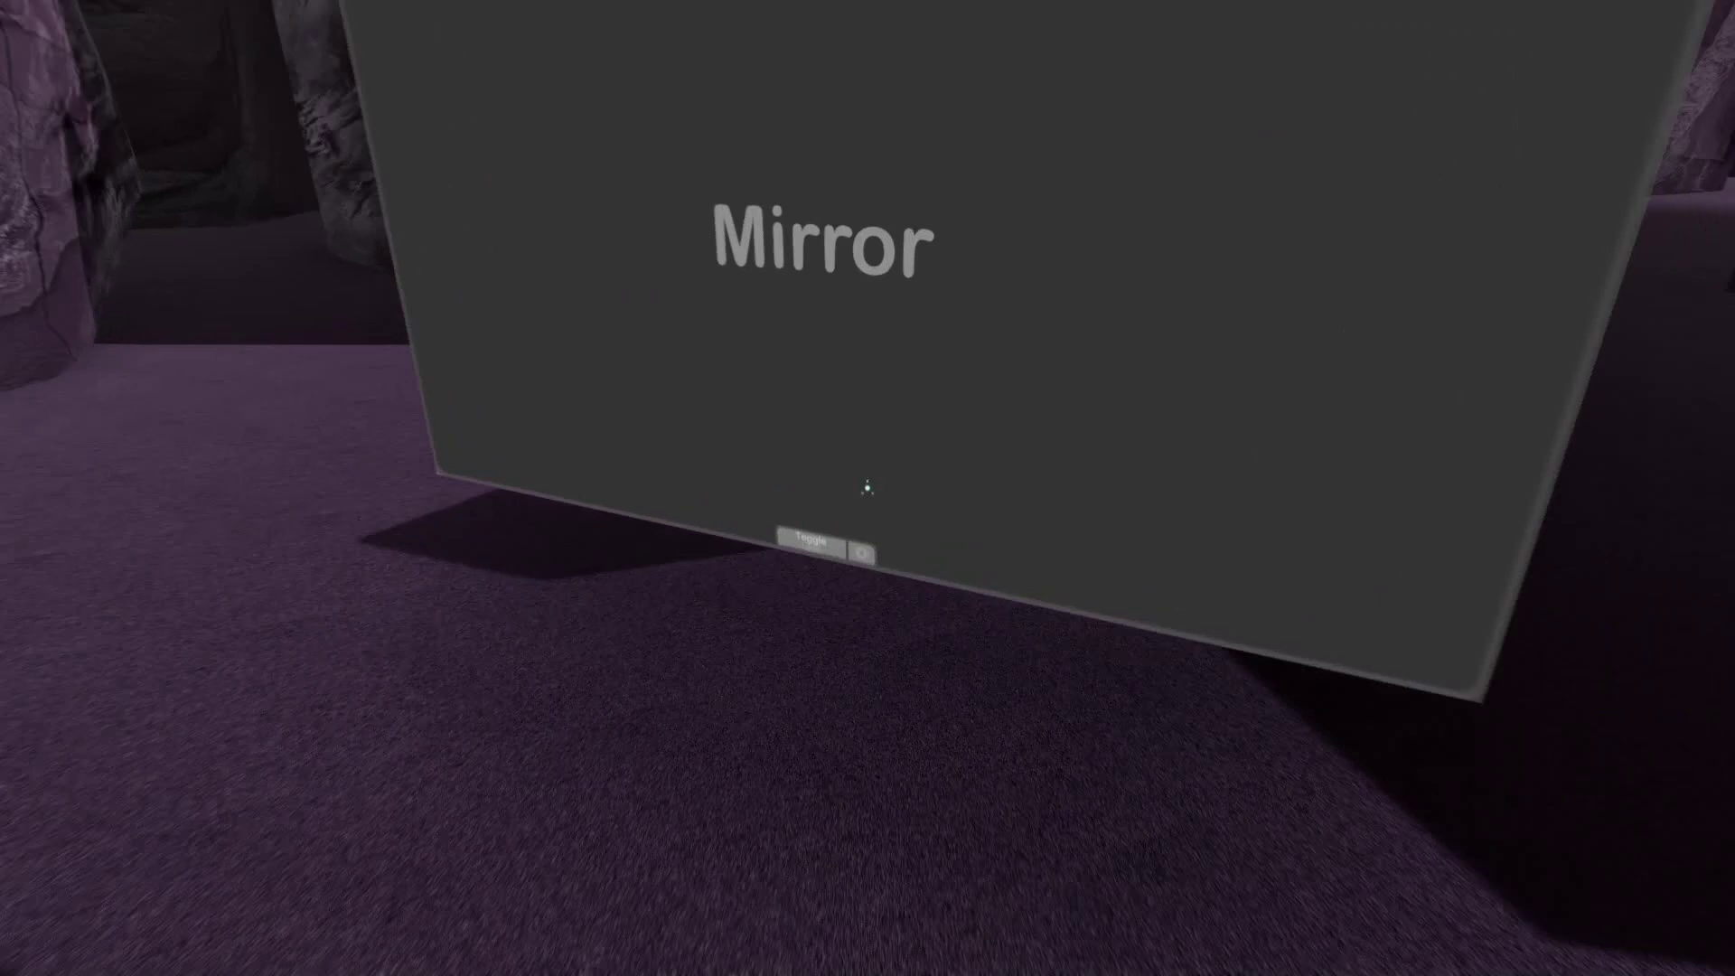
Toggle the mirror on and pick up and equip the golden tool
{"action": "left_click", "coordinate": [866, 488]}
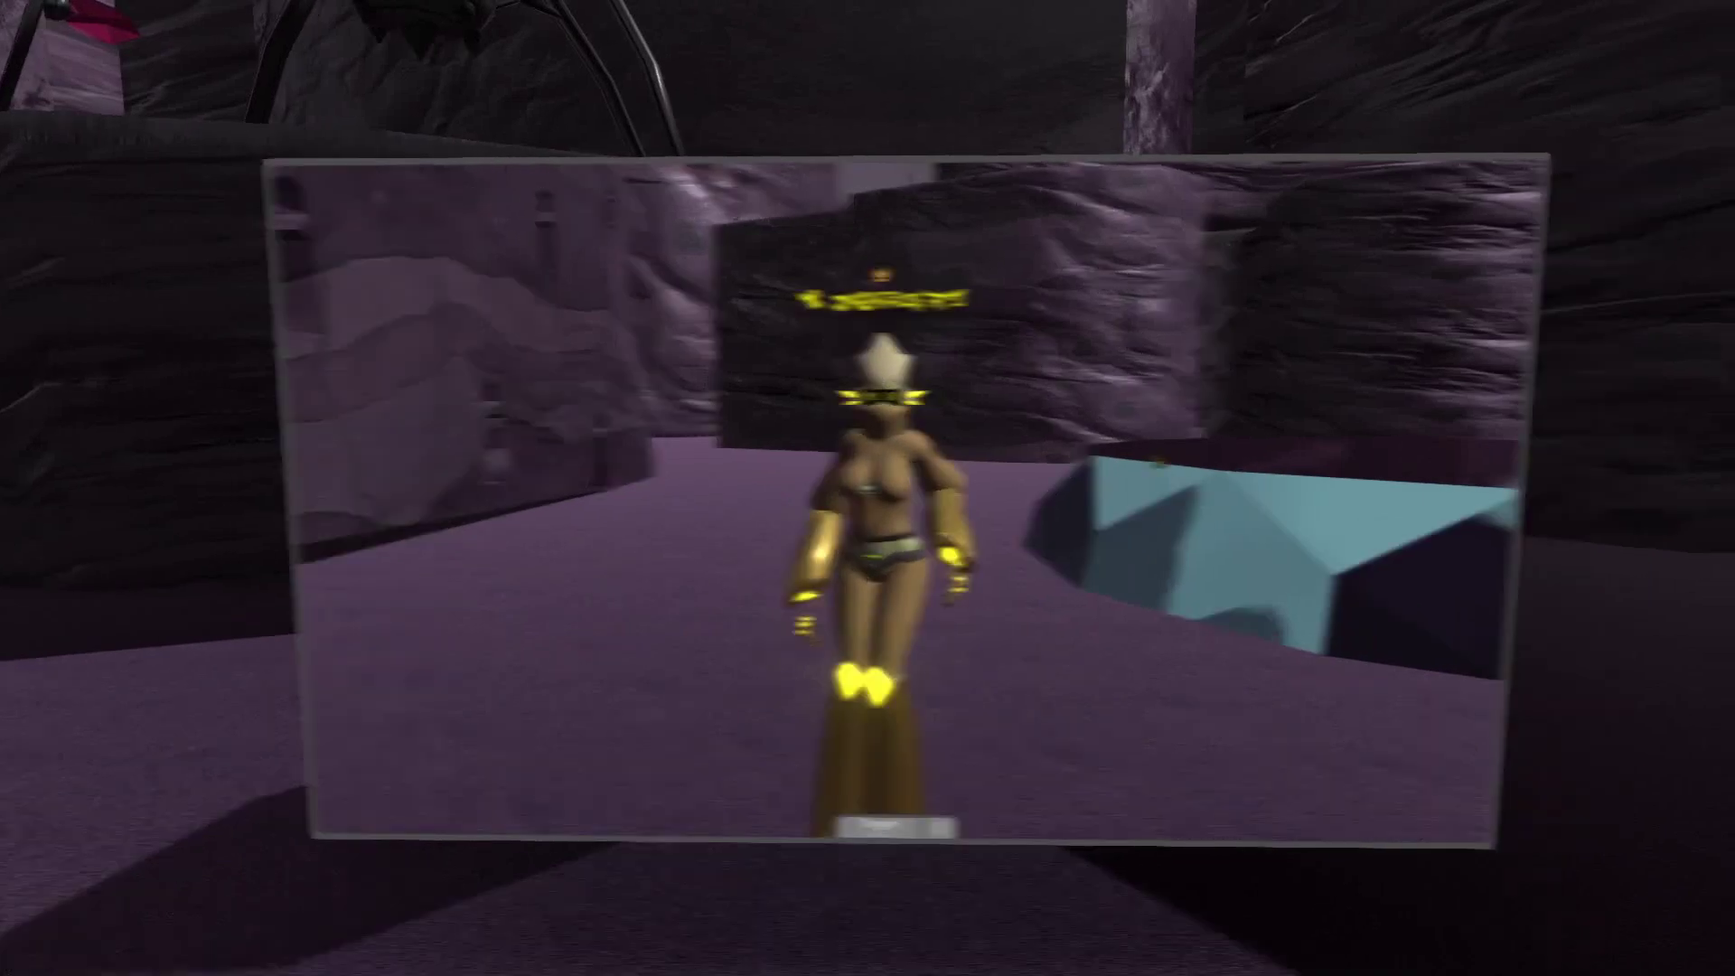
{"action": "key", "text": "w"}
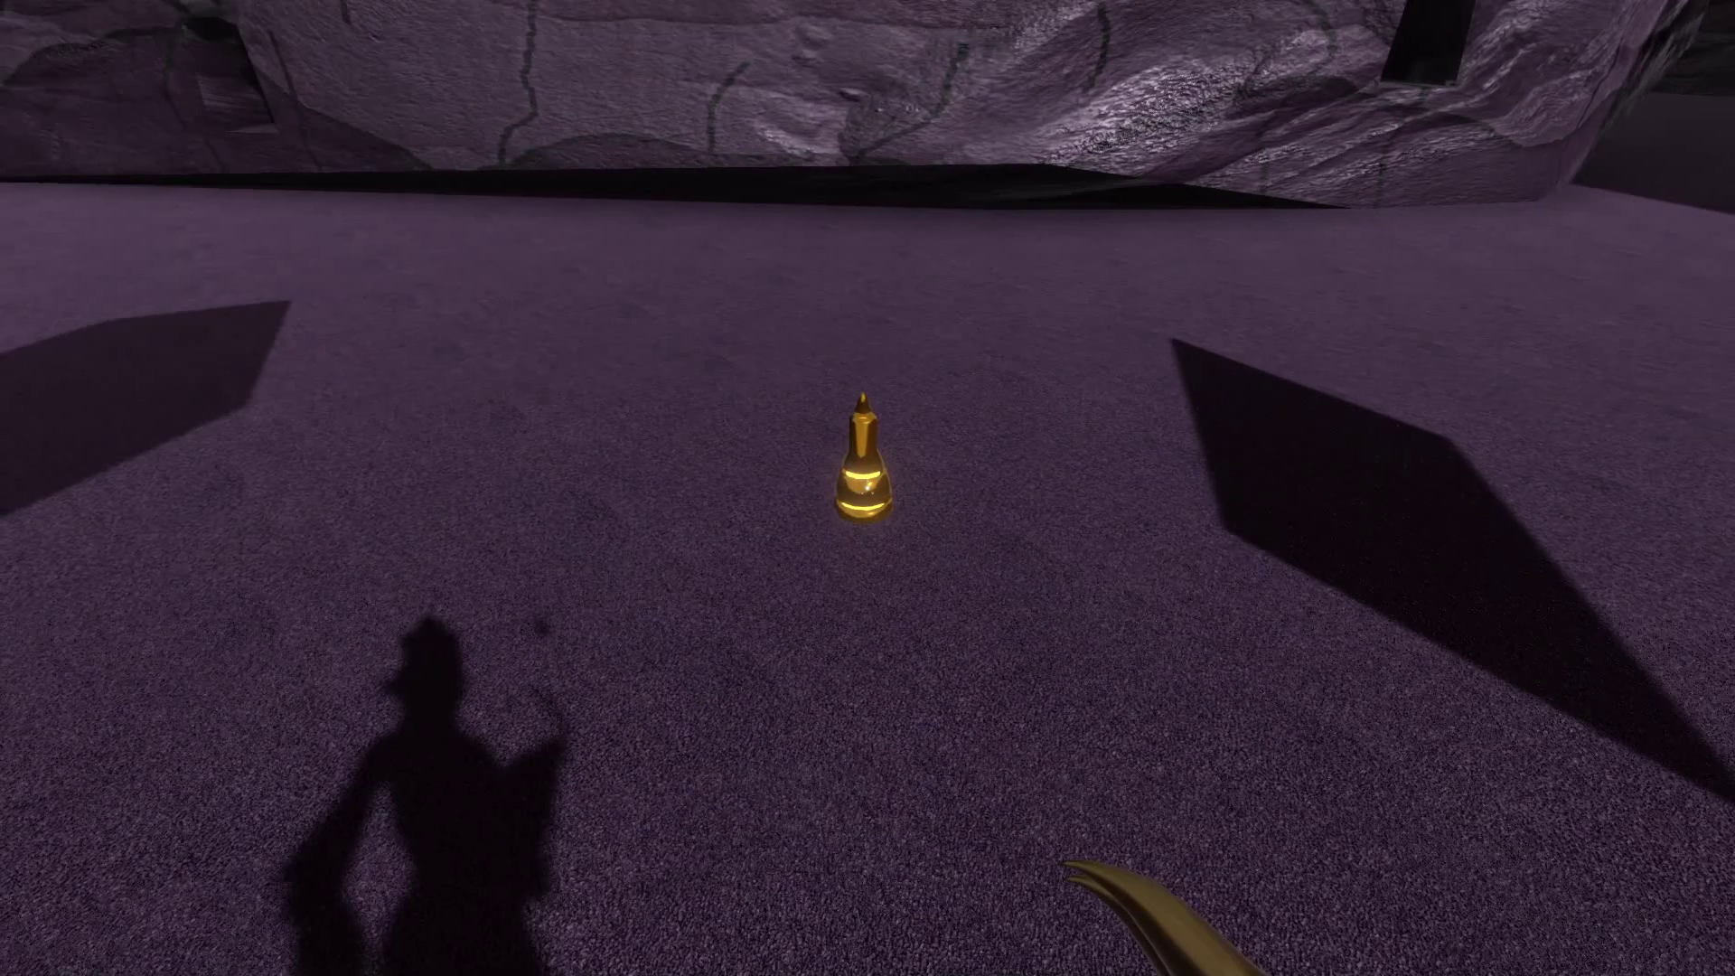
{"action": "left_click", "coordinate": [867, 488]}
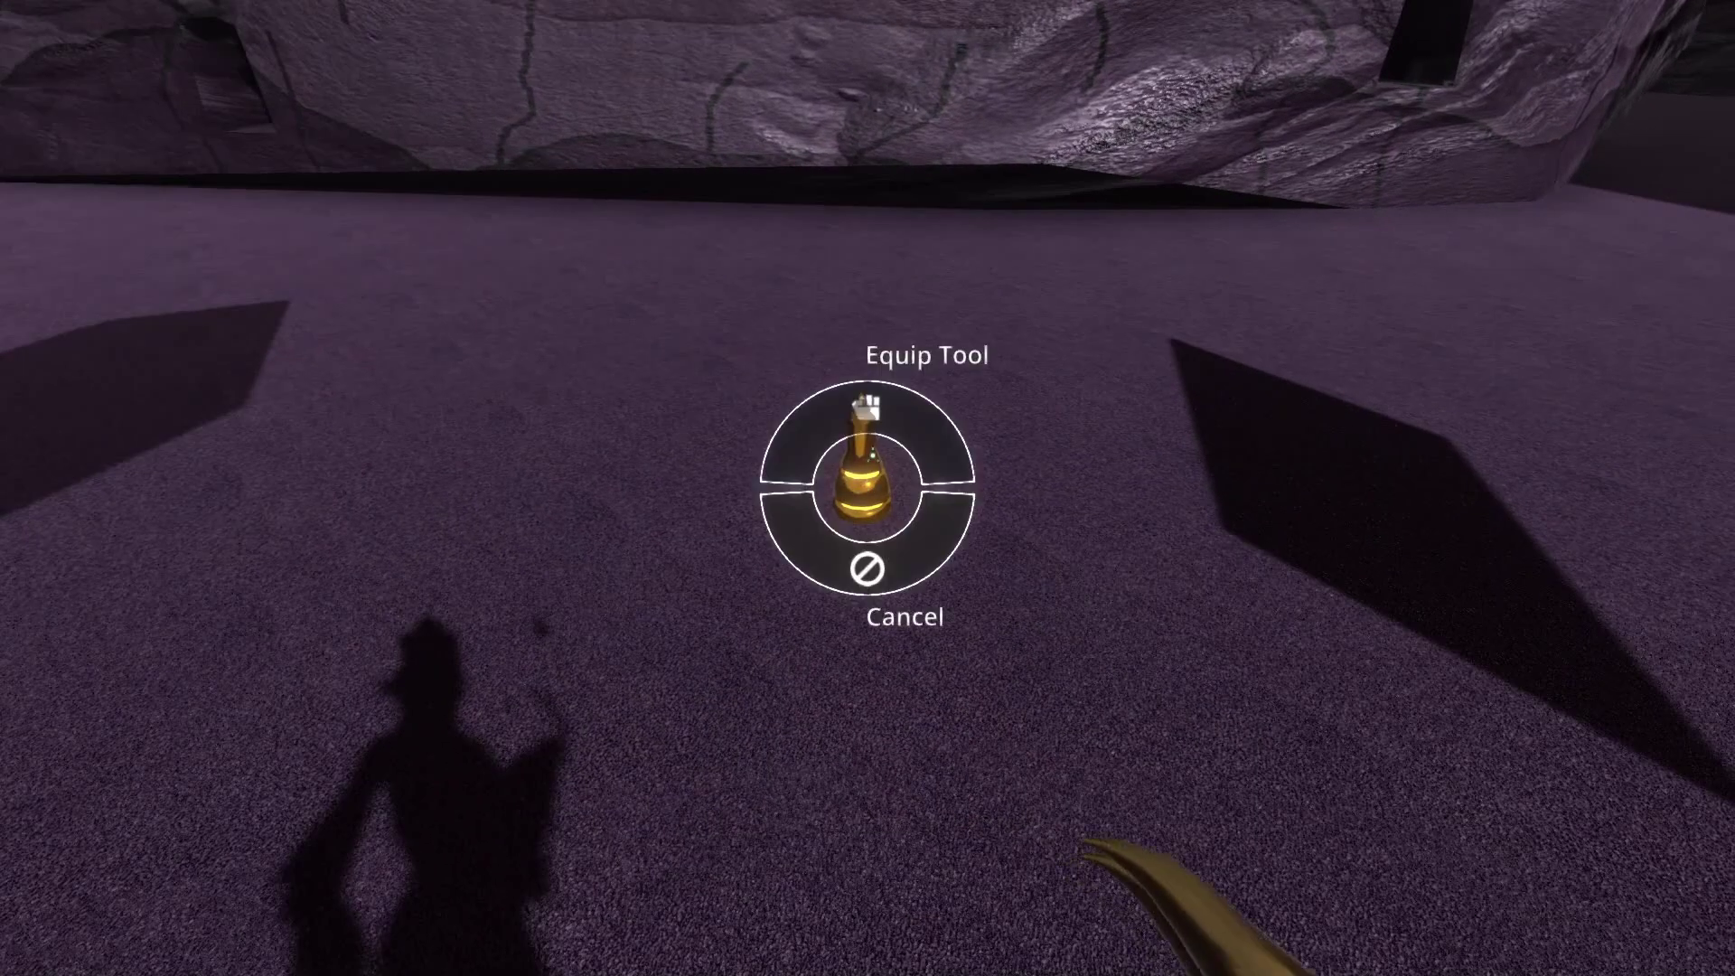
{"action": "key", "text": "w"}
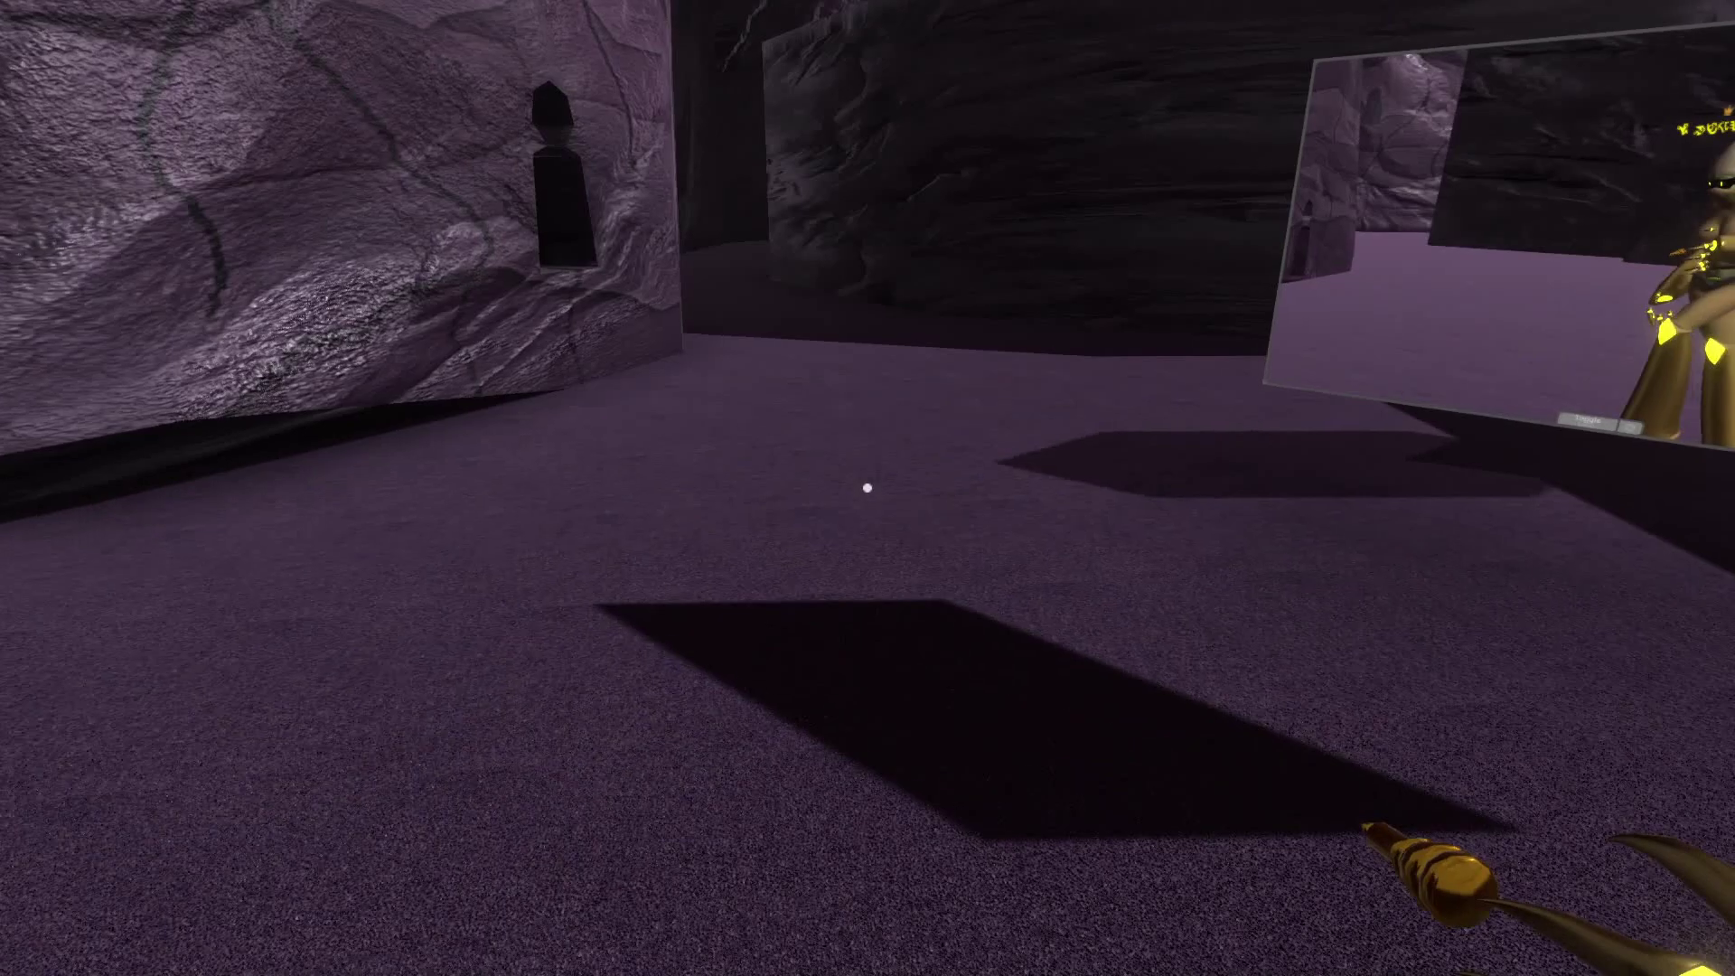
{"action": "key", "text": "s"}
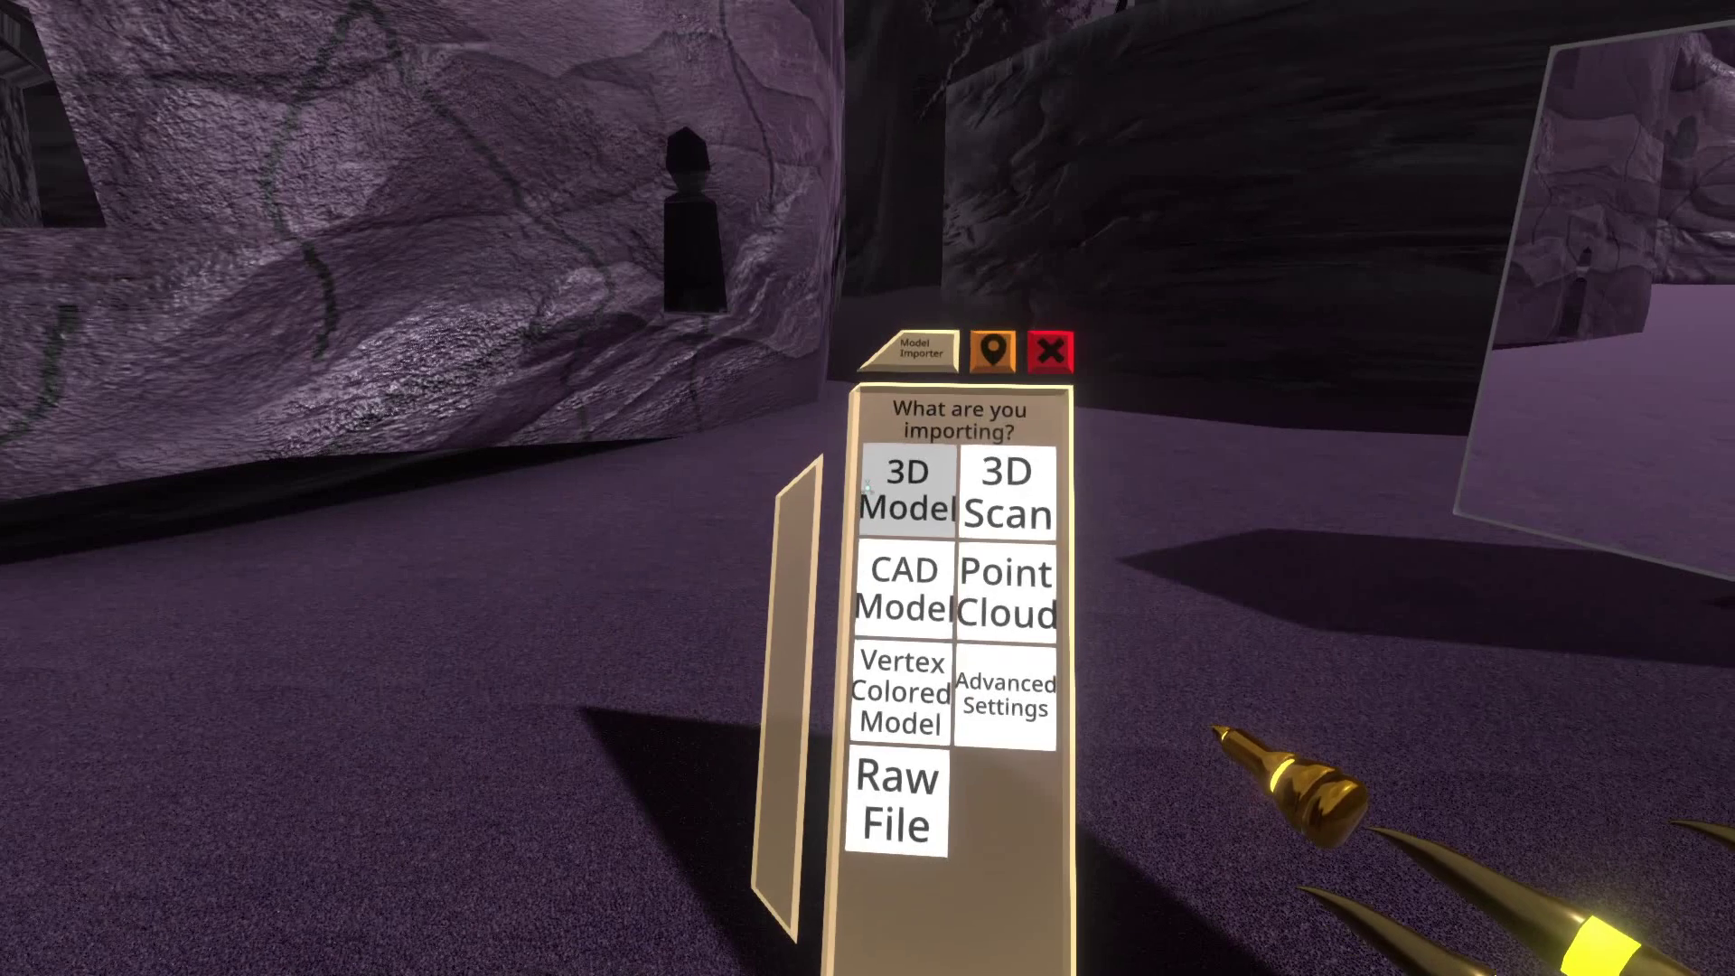
Import the plush creature as a 3D model, confirming units and running the import
{"action": "left_click", "coordinate": [867, 488]}
{"action": "left_click", "coordinate": [868, 488]}
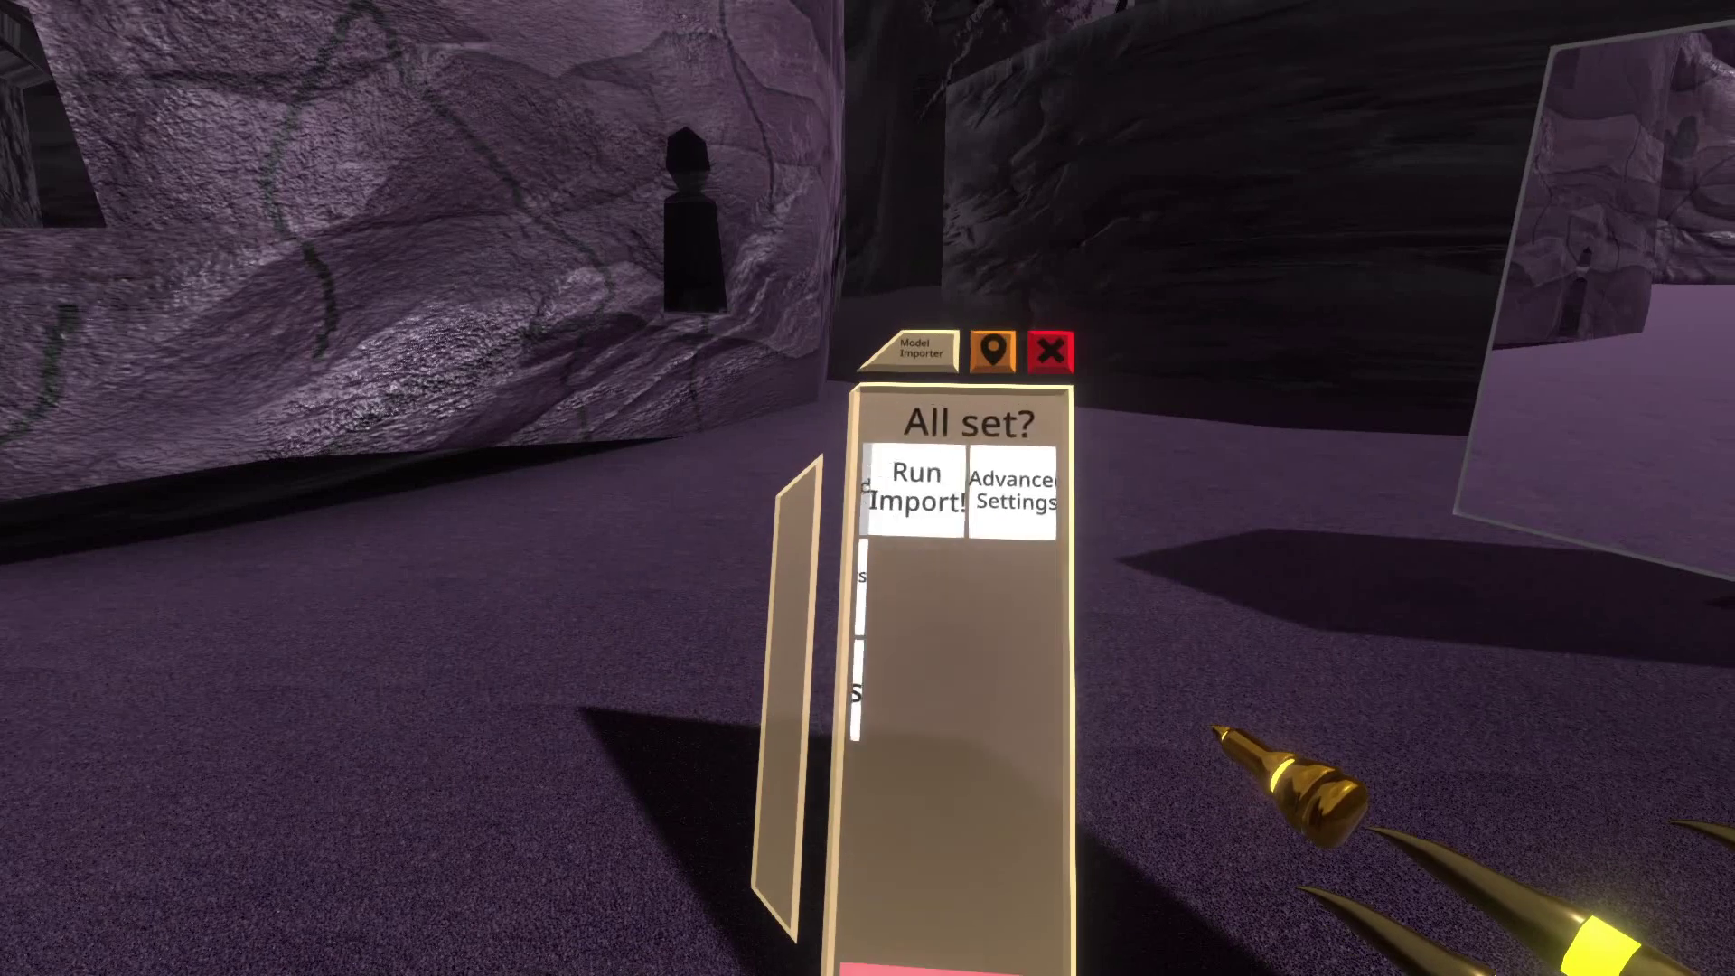
{"action": "left_click", "coordinate": [866, 485]}
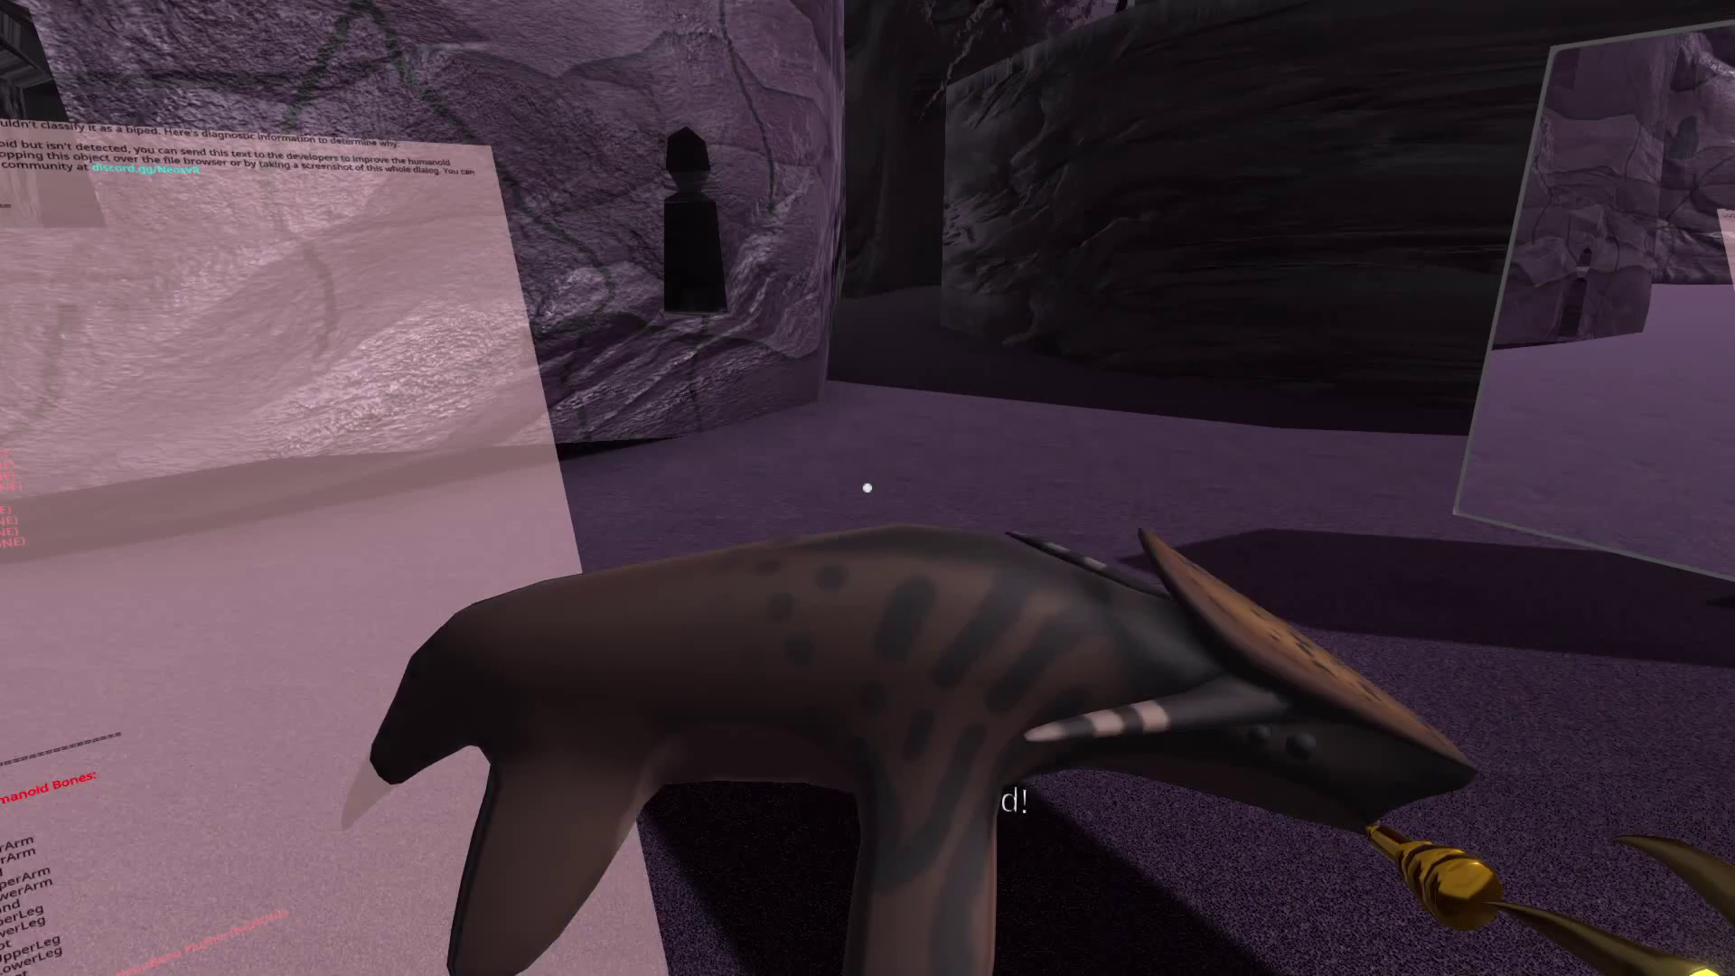
Destroy the import diagnostics panel via the context menu
{"action": "key", "text": "t"}
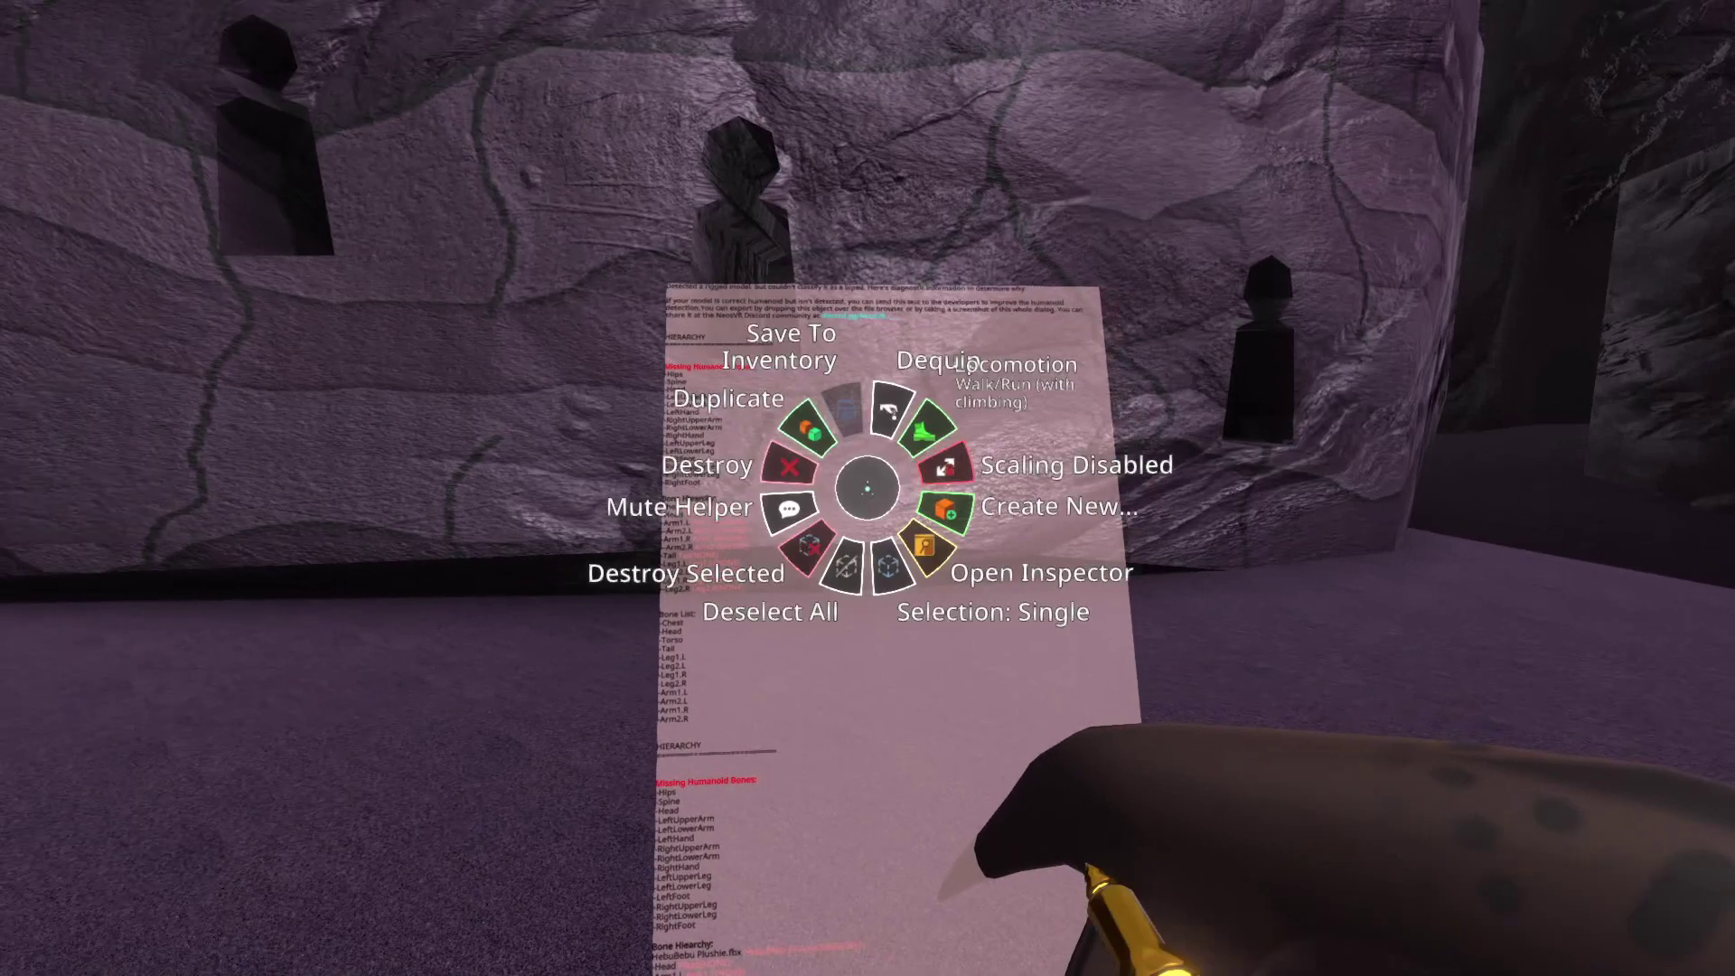
{"action": "left_click", "coordinate": [789, 466]}
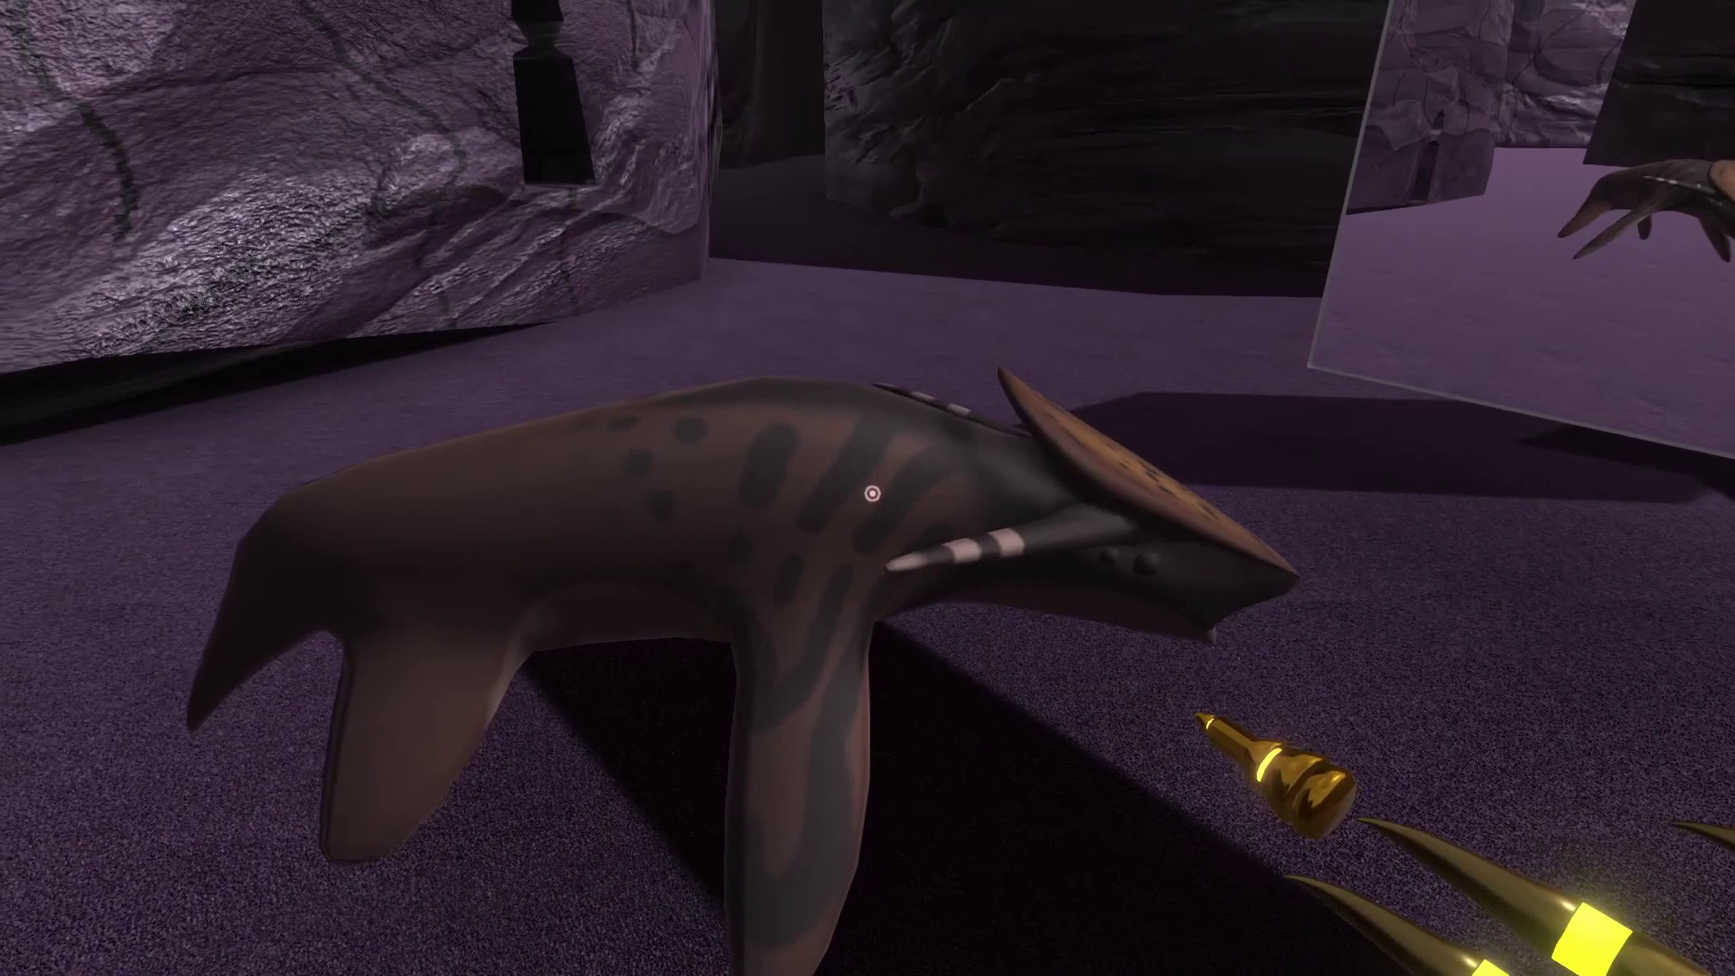
{"action": "key", "text": "s"}
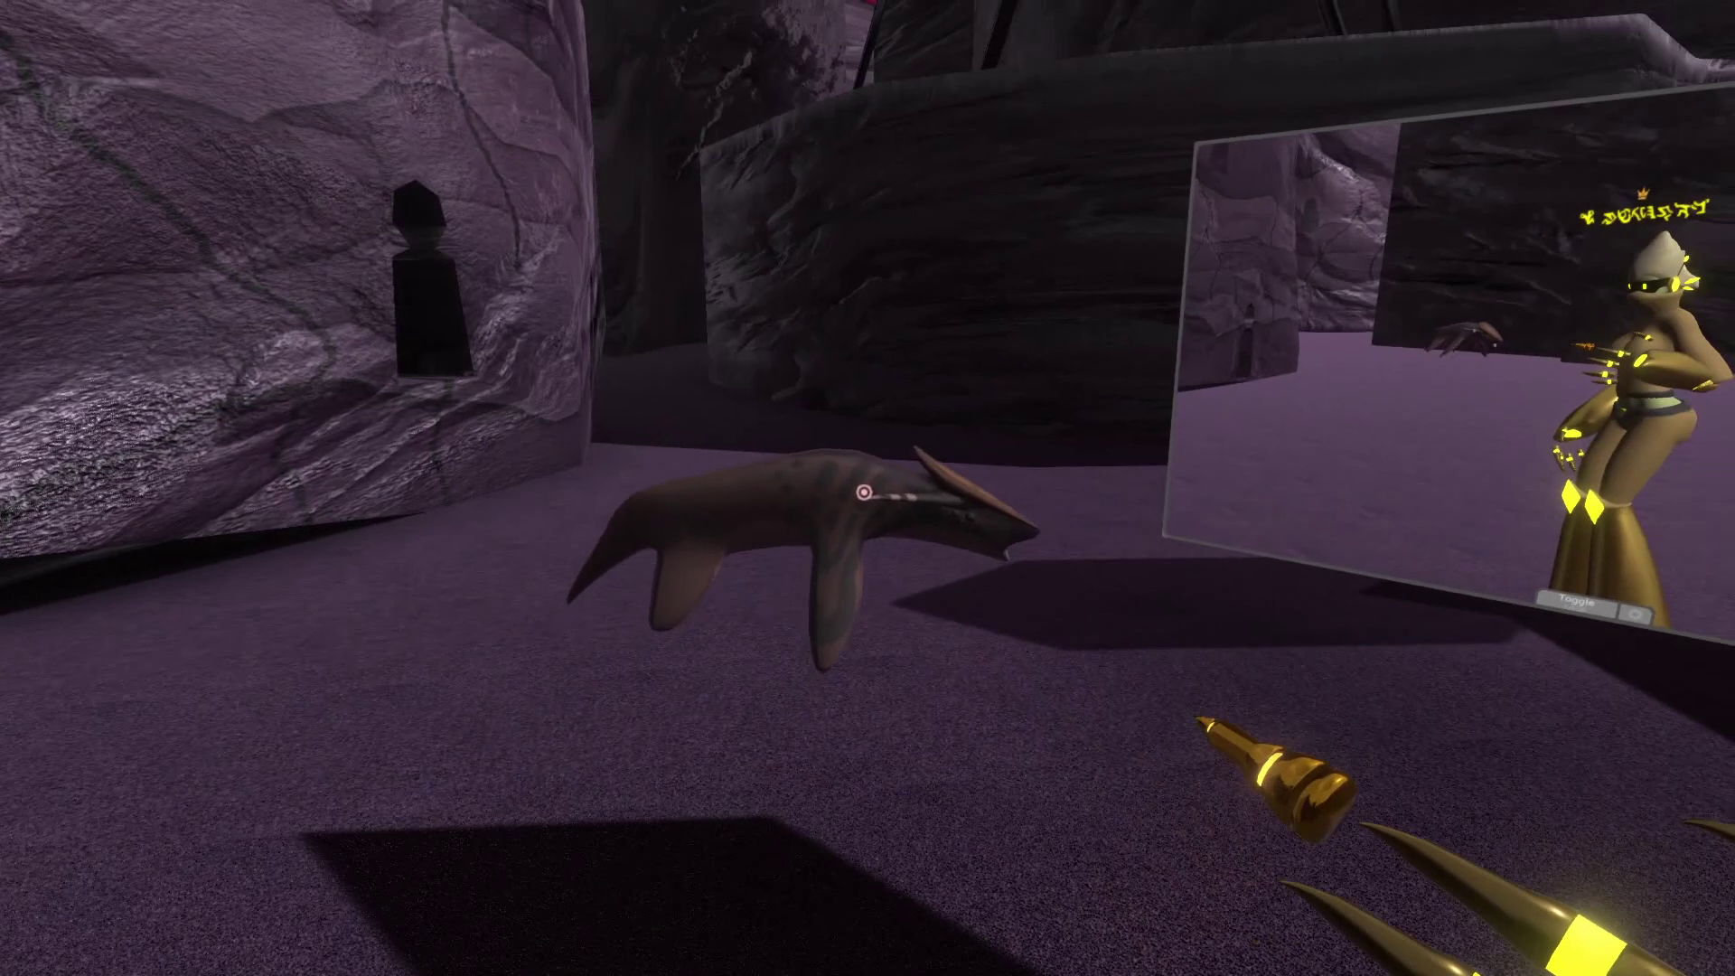
Grab the plush creature and carry it up to the mirror to see its reflection
{"action": "left_click_drag", "start_coordinate": [866, 488], "coordinate": [867, 488]}
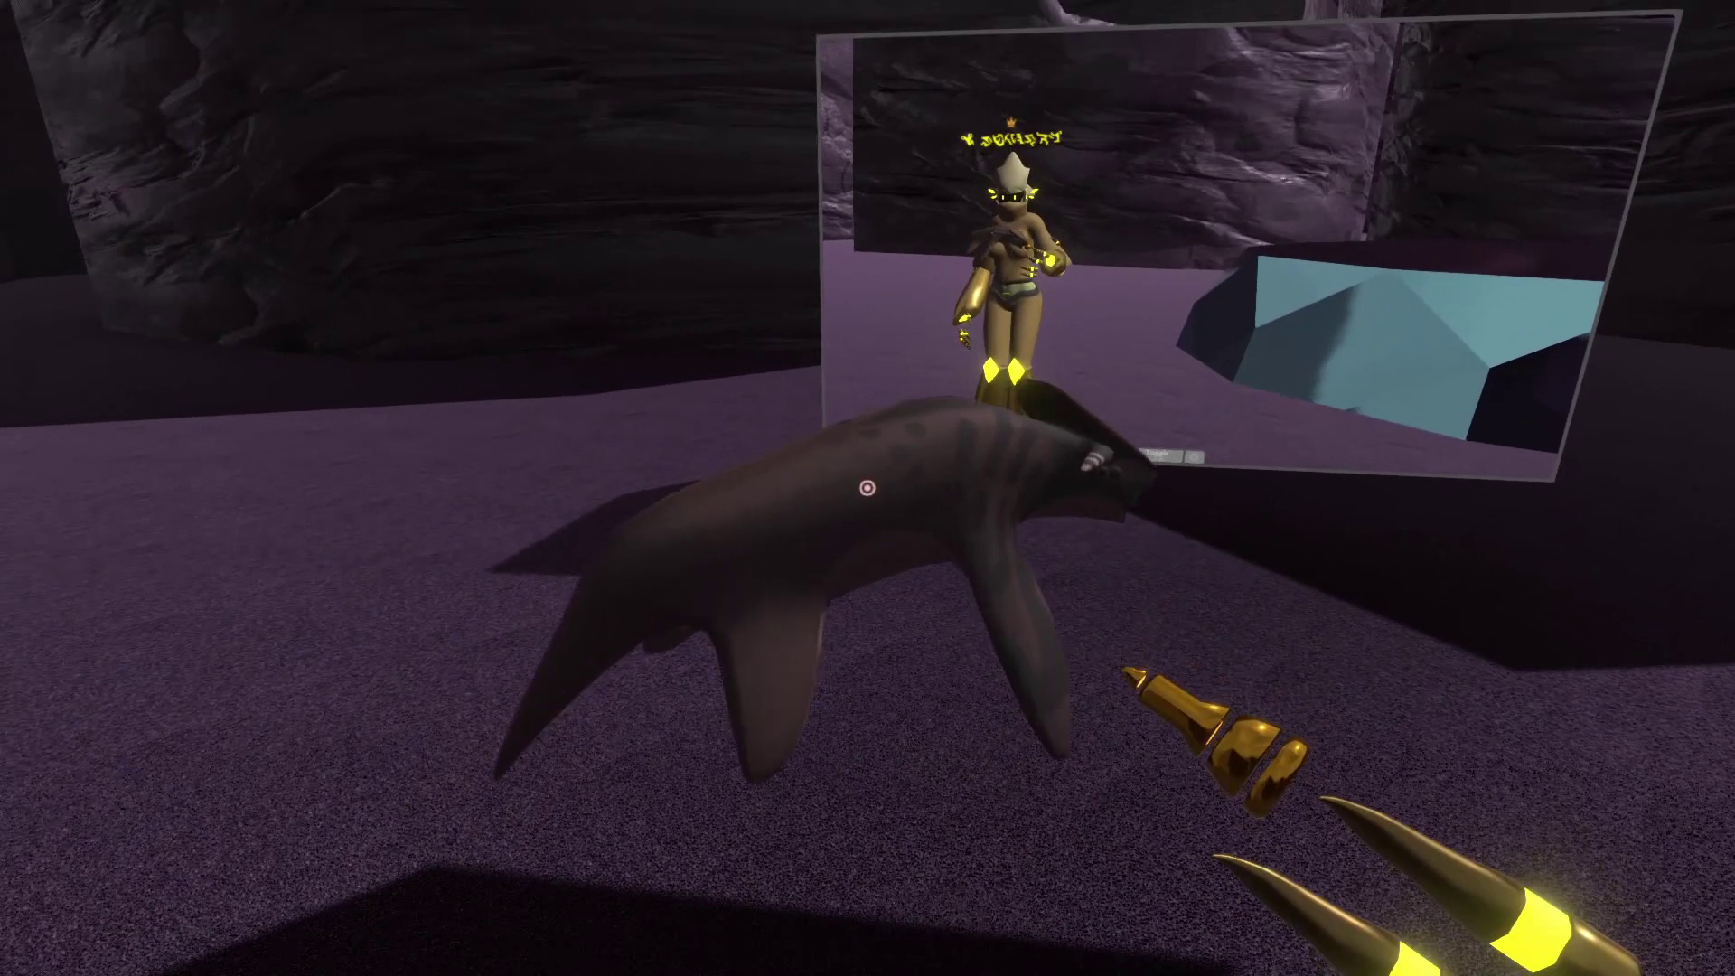
{"action": "scroll", "coordinate": [866, 488], "scroll_direction": "down", "scroll_amount": 1}
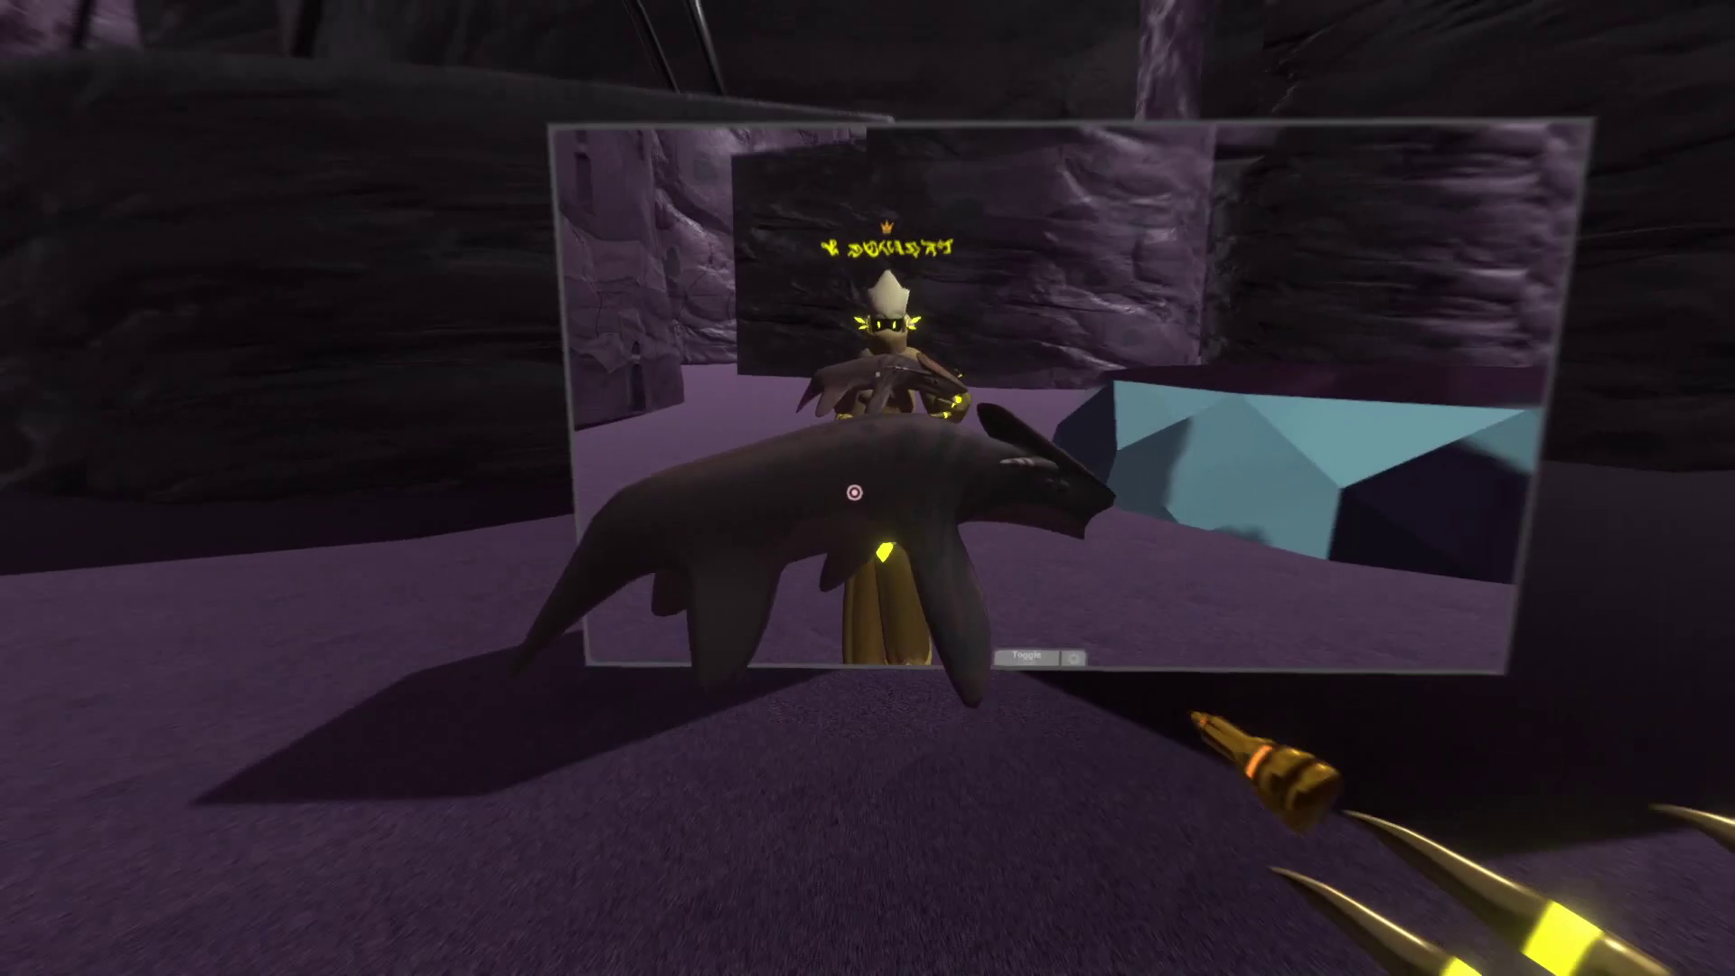
{"action": "key", "text": "w"}
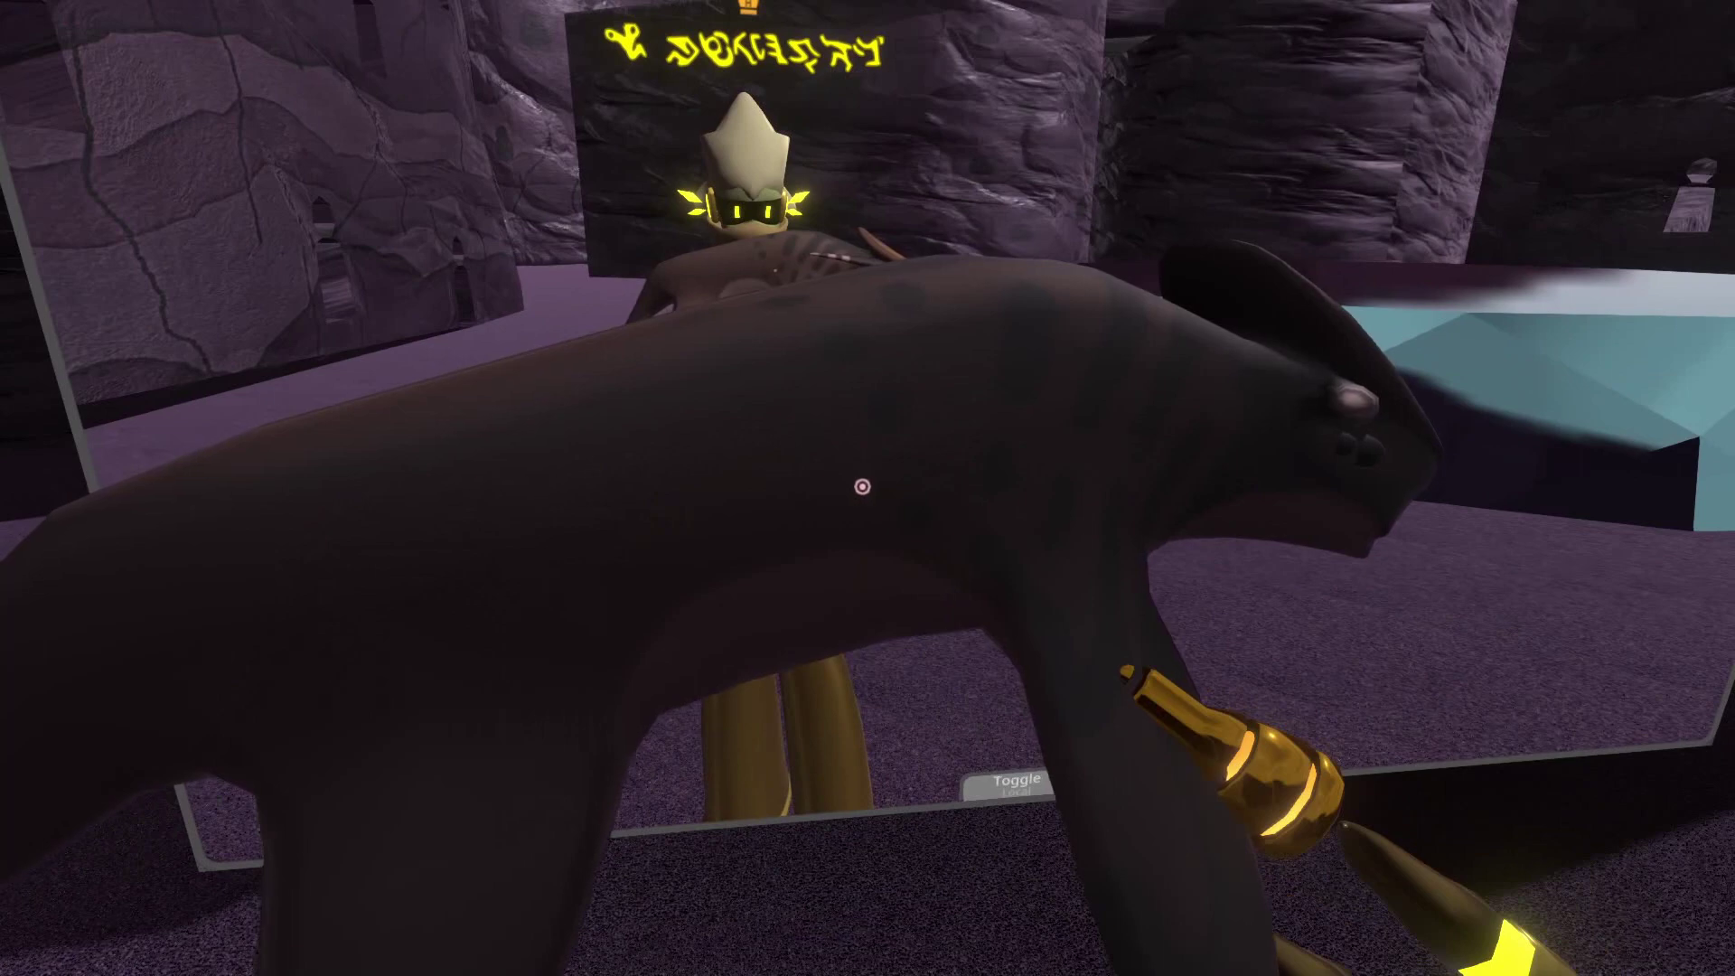
{"action": "key", "text": "w"}
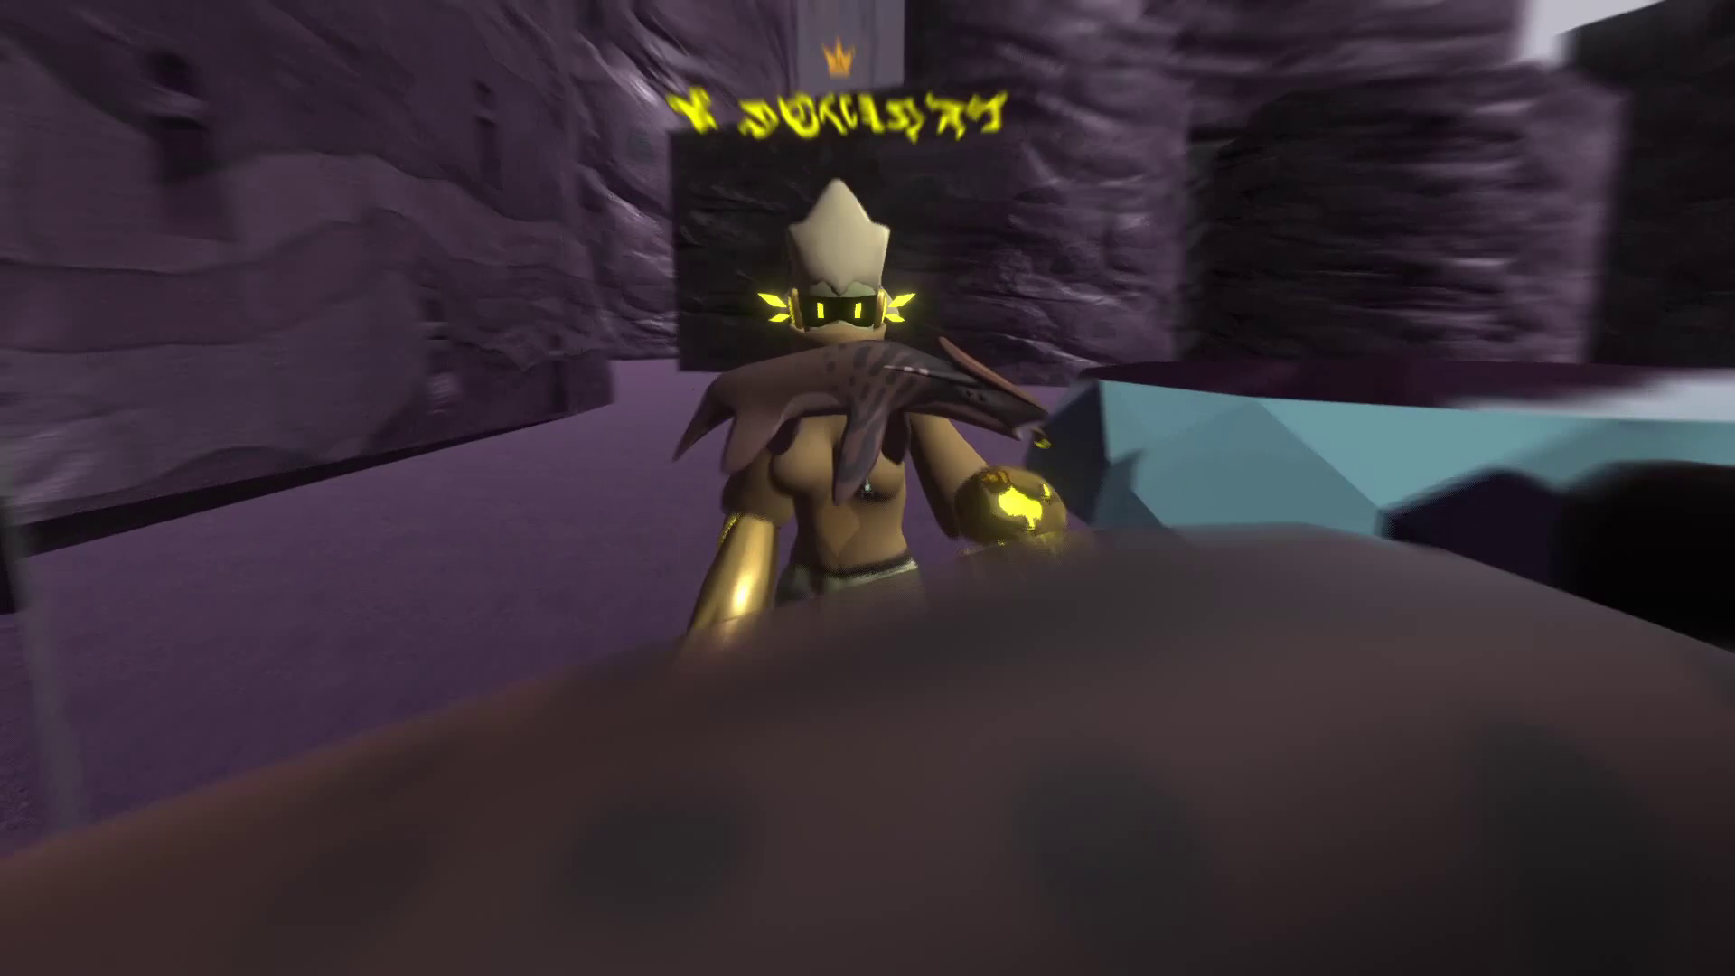
{"action": "key", "text": "s"}
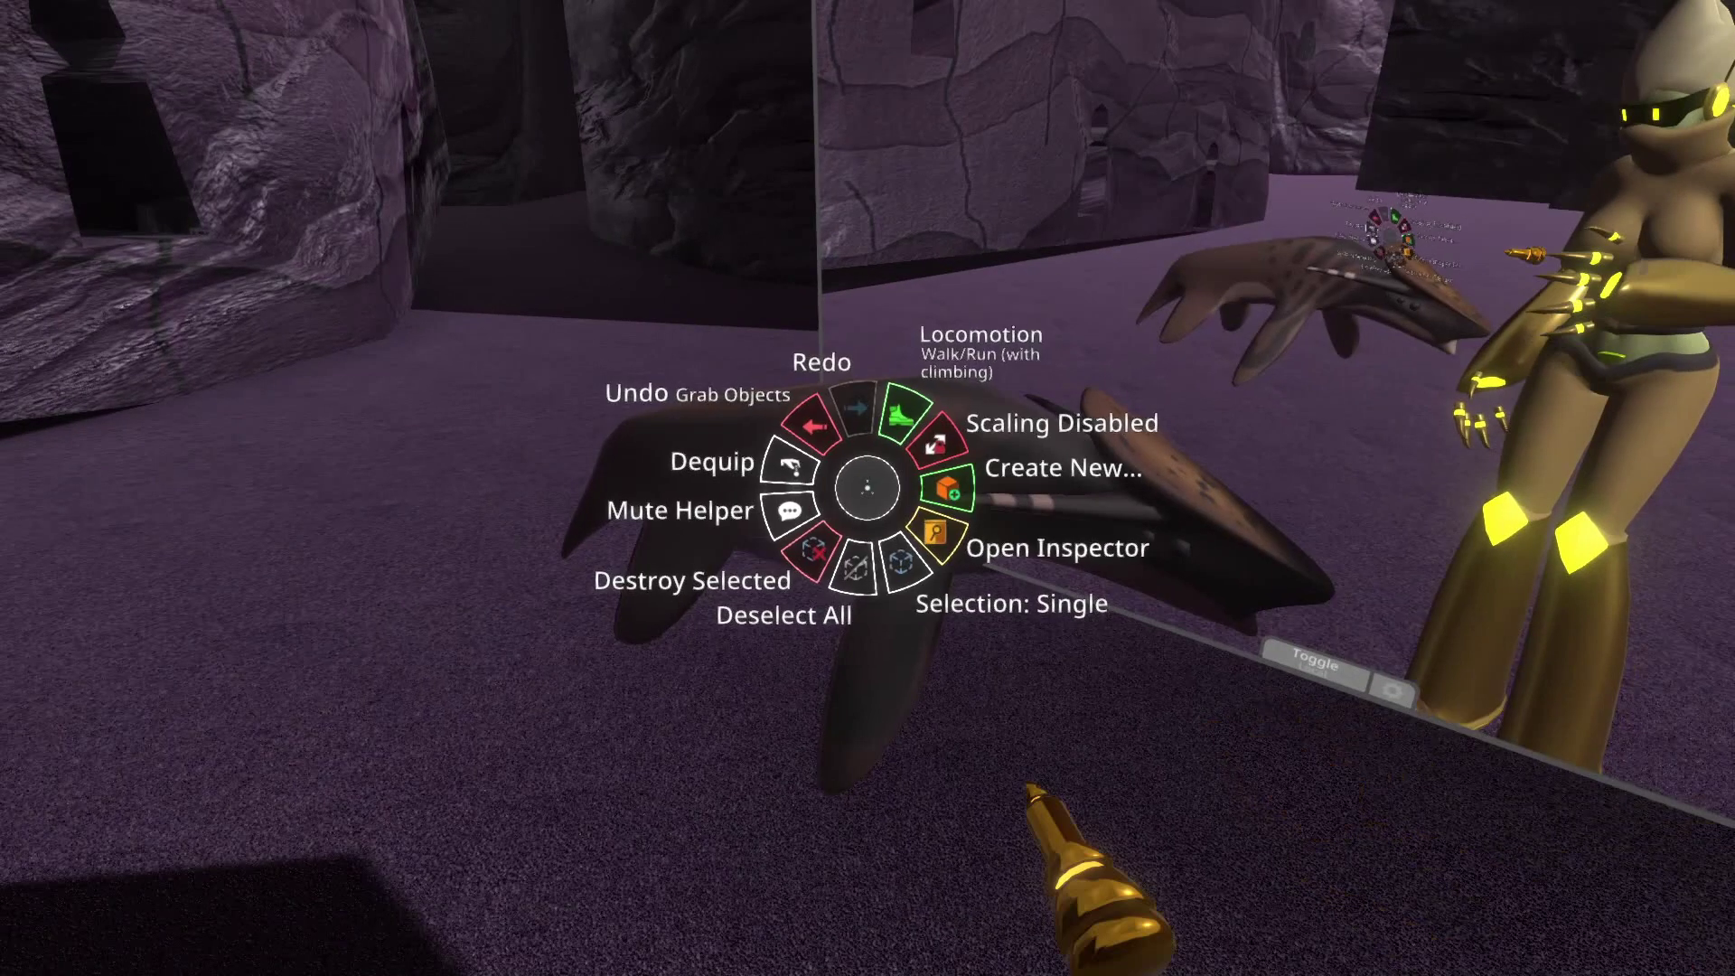
Inspect the plush and set its PBS_Metallic AlbedoColor to full white (1)
{"action": "left_click", "coordinate": [937, 537]}
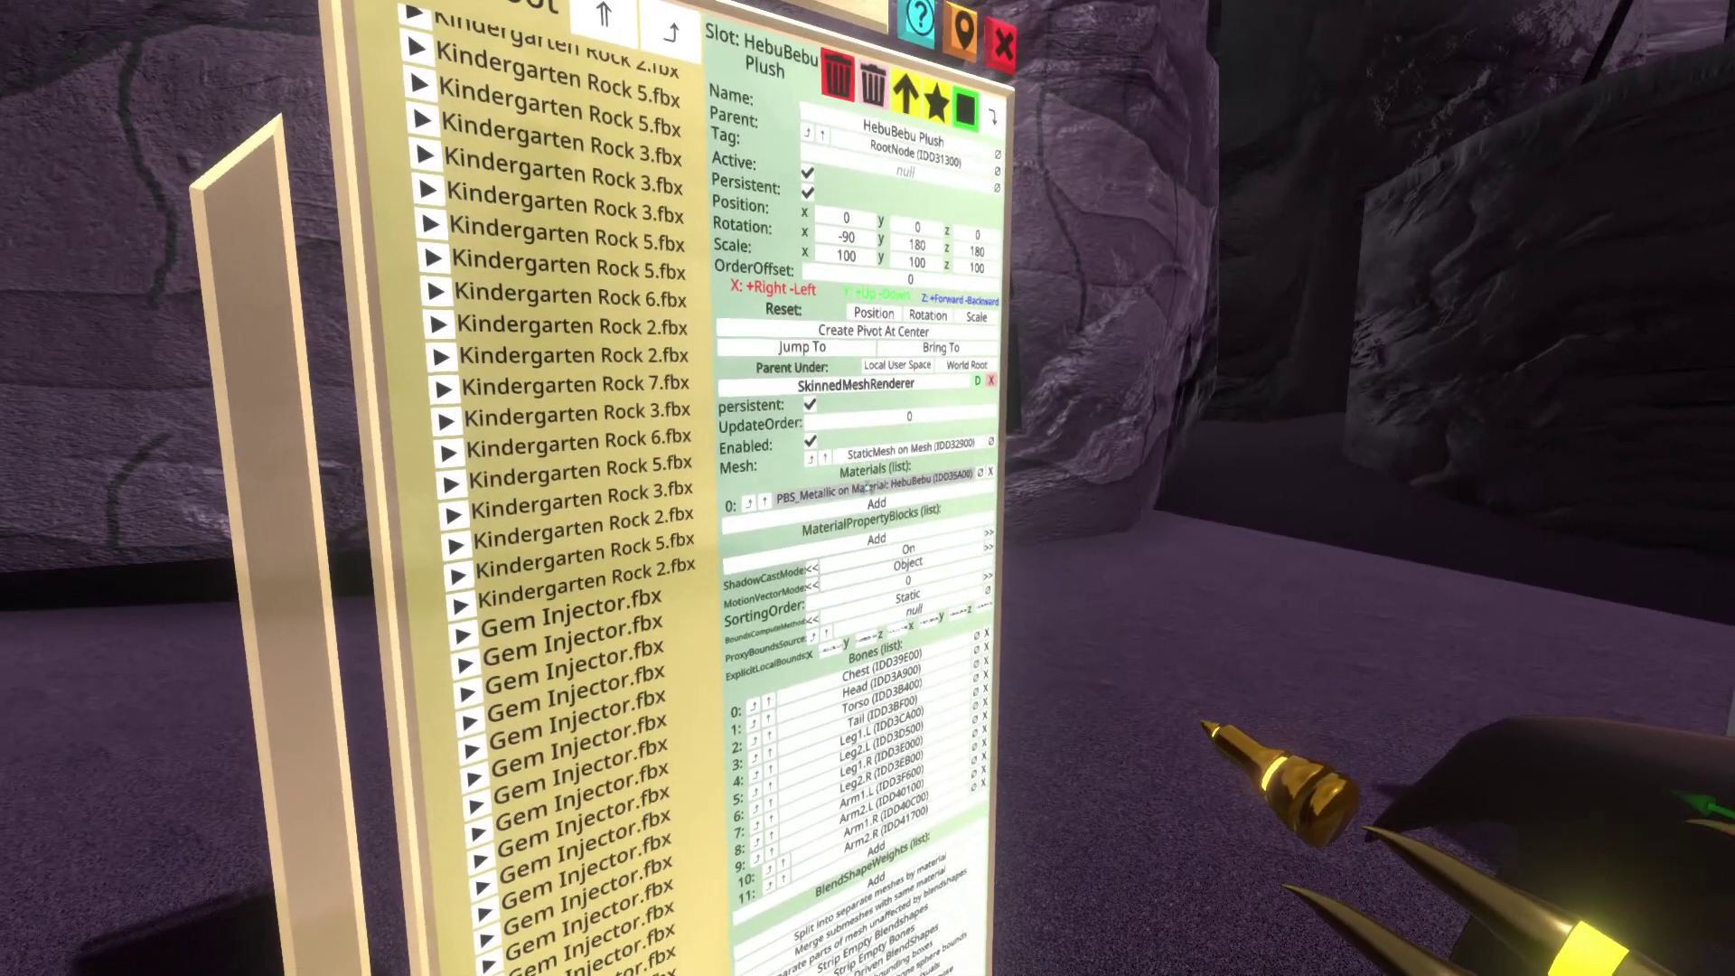
{"action": "left_click", "coordinate": [867, 511]}
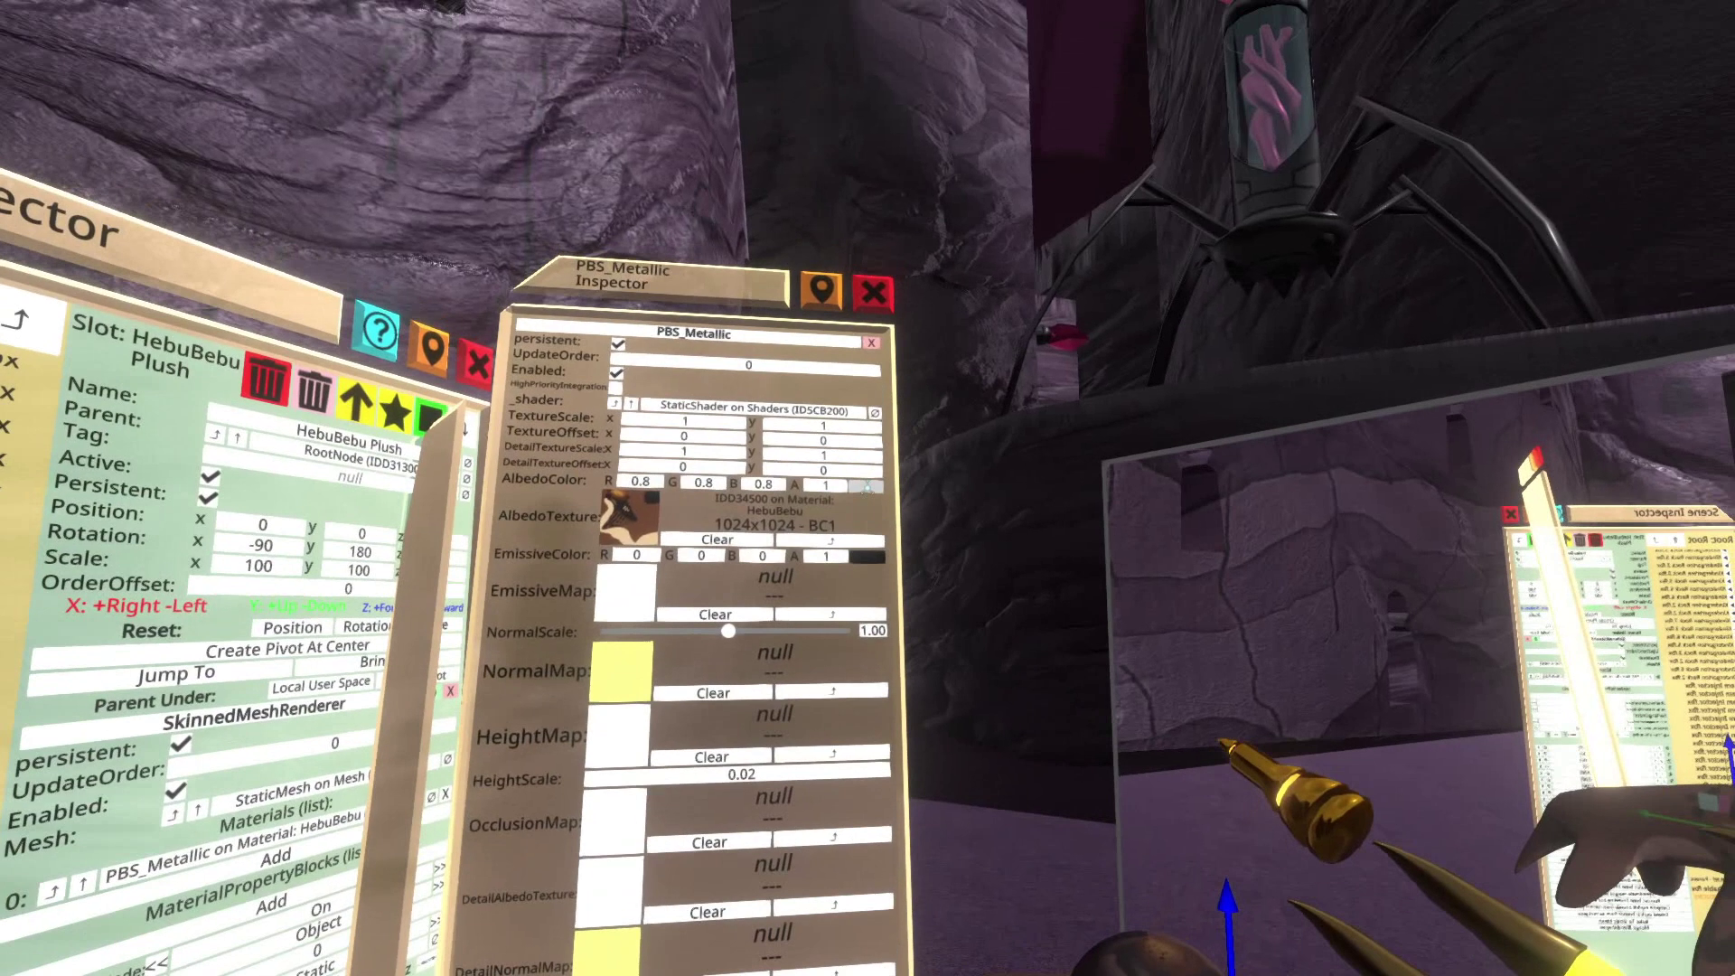
{"action": "left_click", "coordinate": [865, 486]}
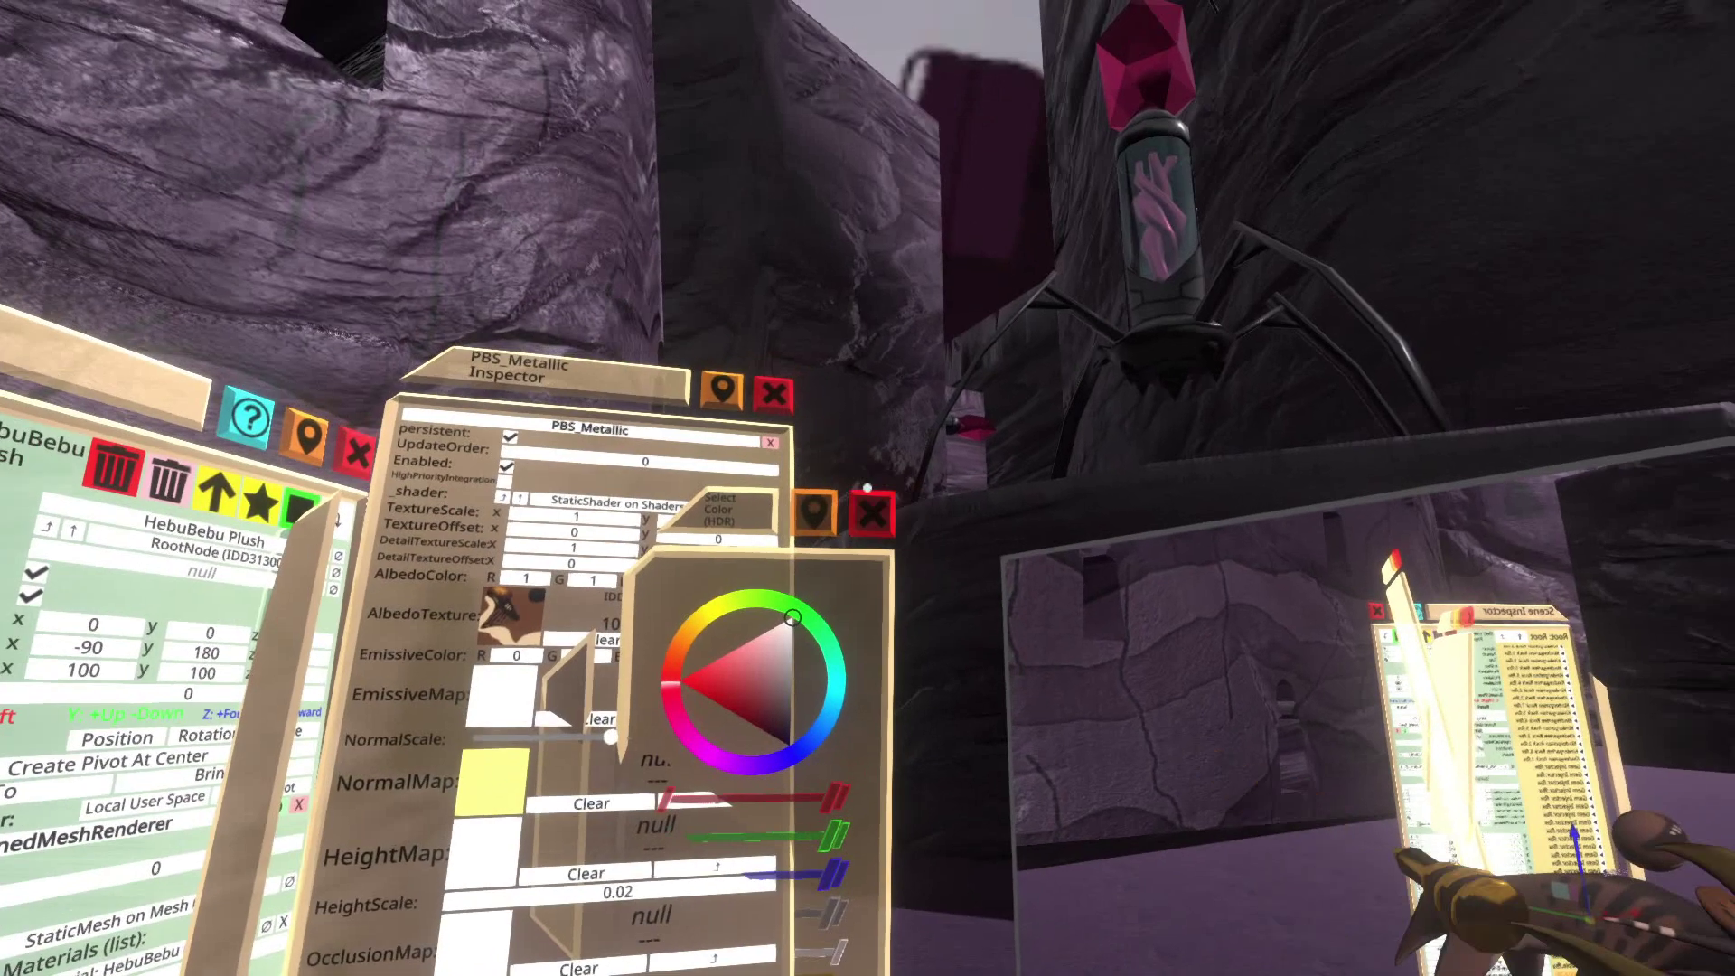
{"action": "left_click", "coordinate": [870, 512]}
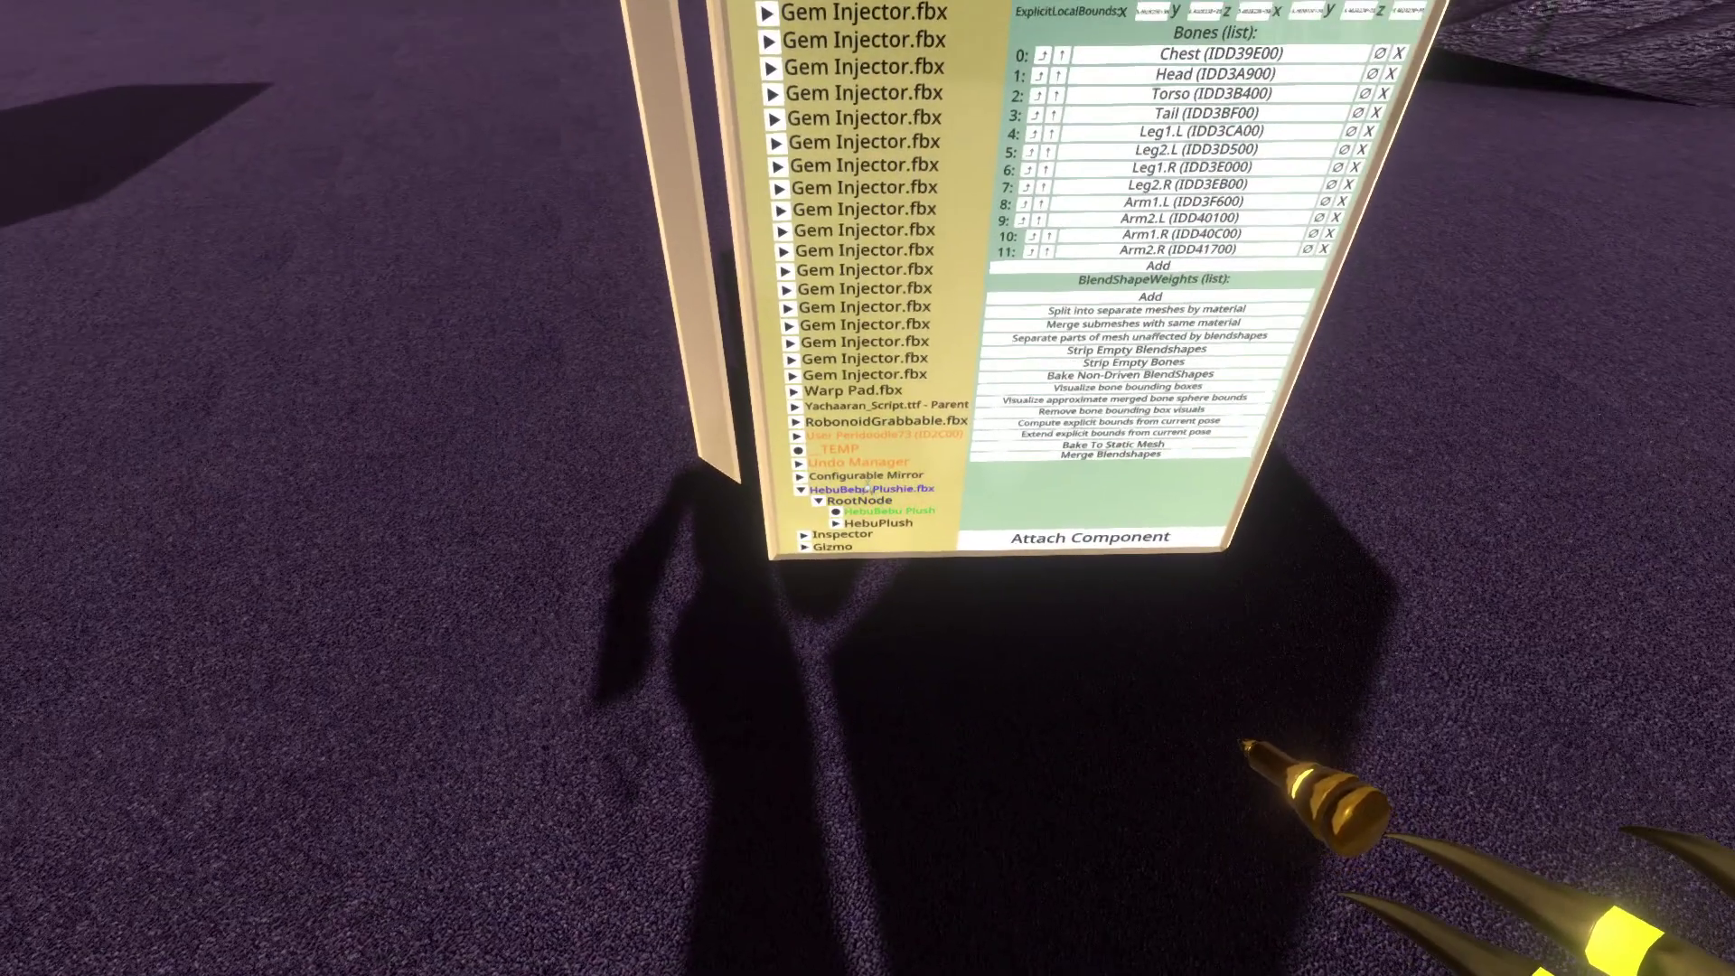
Select the HebuBebu Plushie.fbx slot, expand HebuPlush and Chest, and list attachable components
{"action": "left_click", "coordinate": [867, 487]}
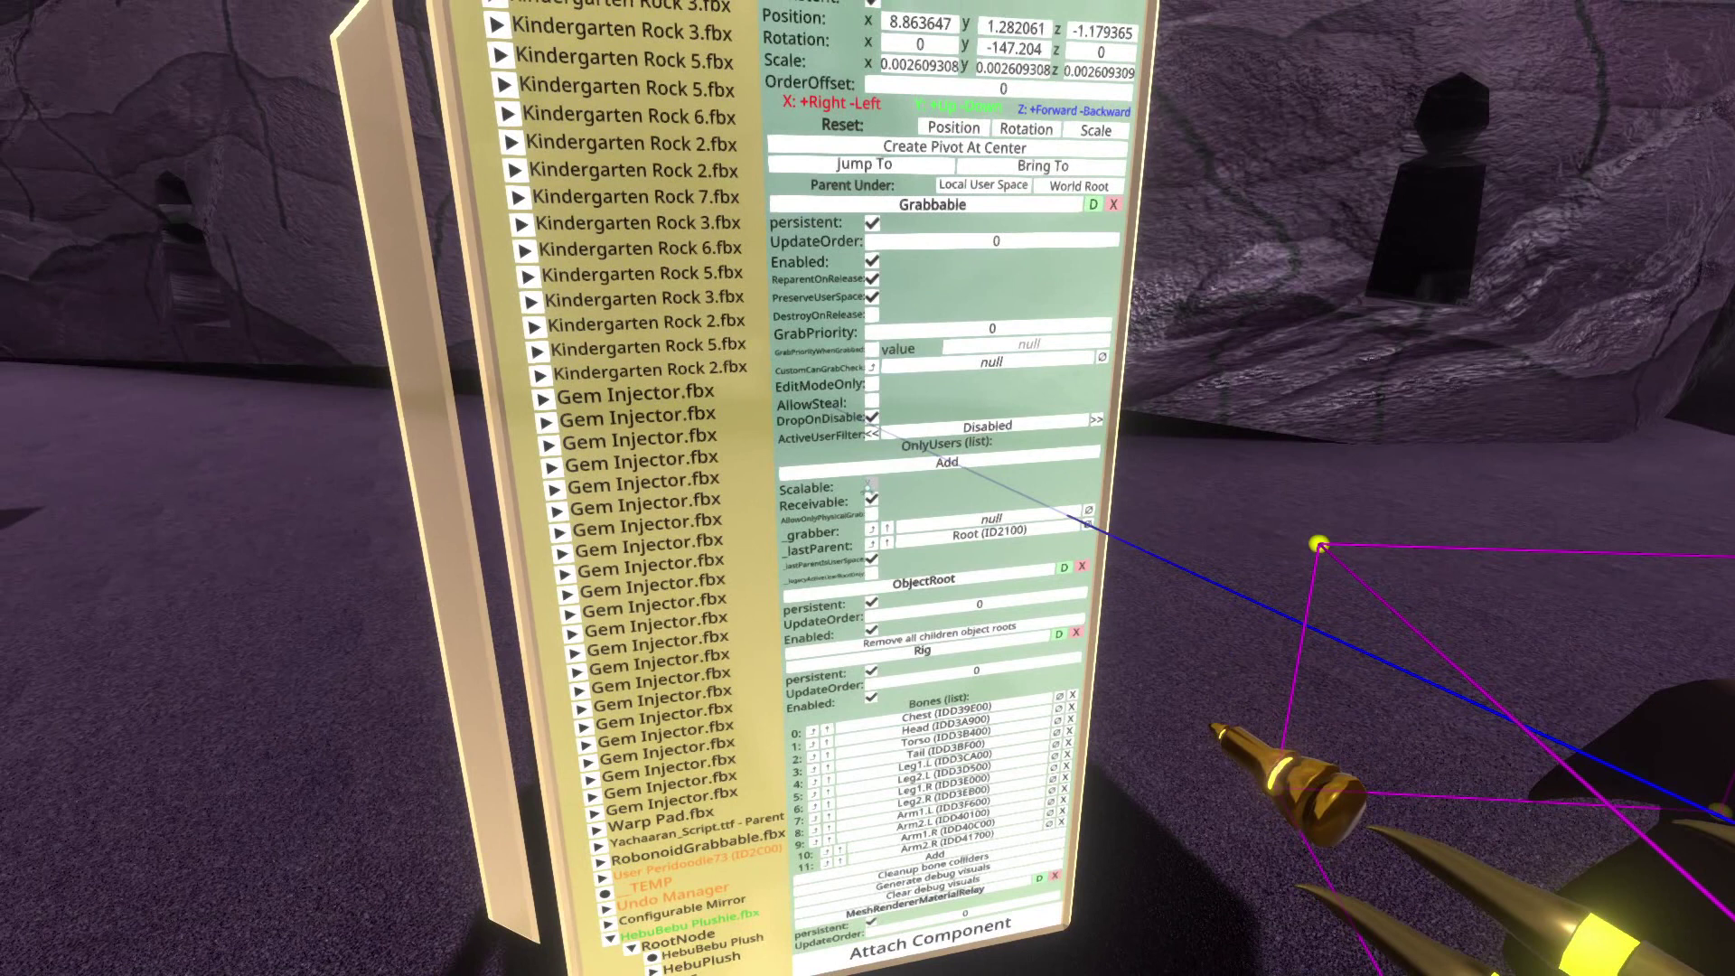
{"action": "scroll", "coordinate": [872, 434], "scroll_direction": "down", "scroll_amount": 3}
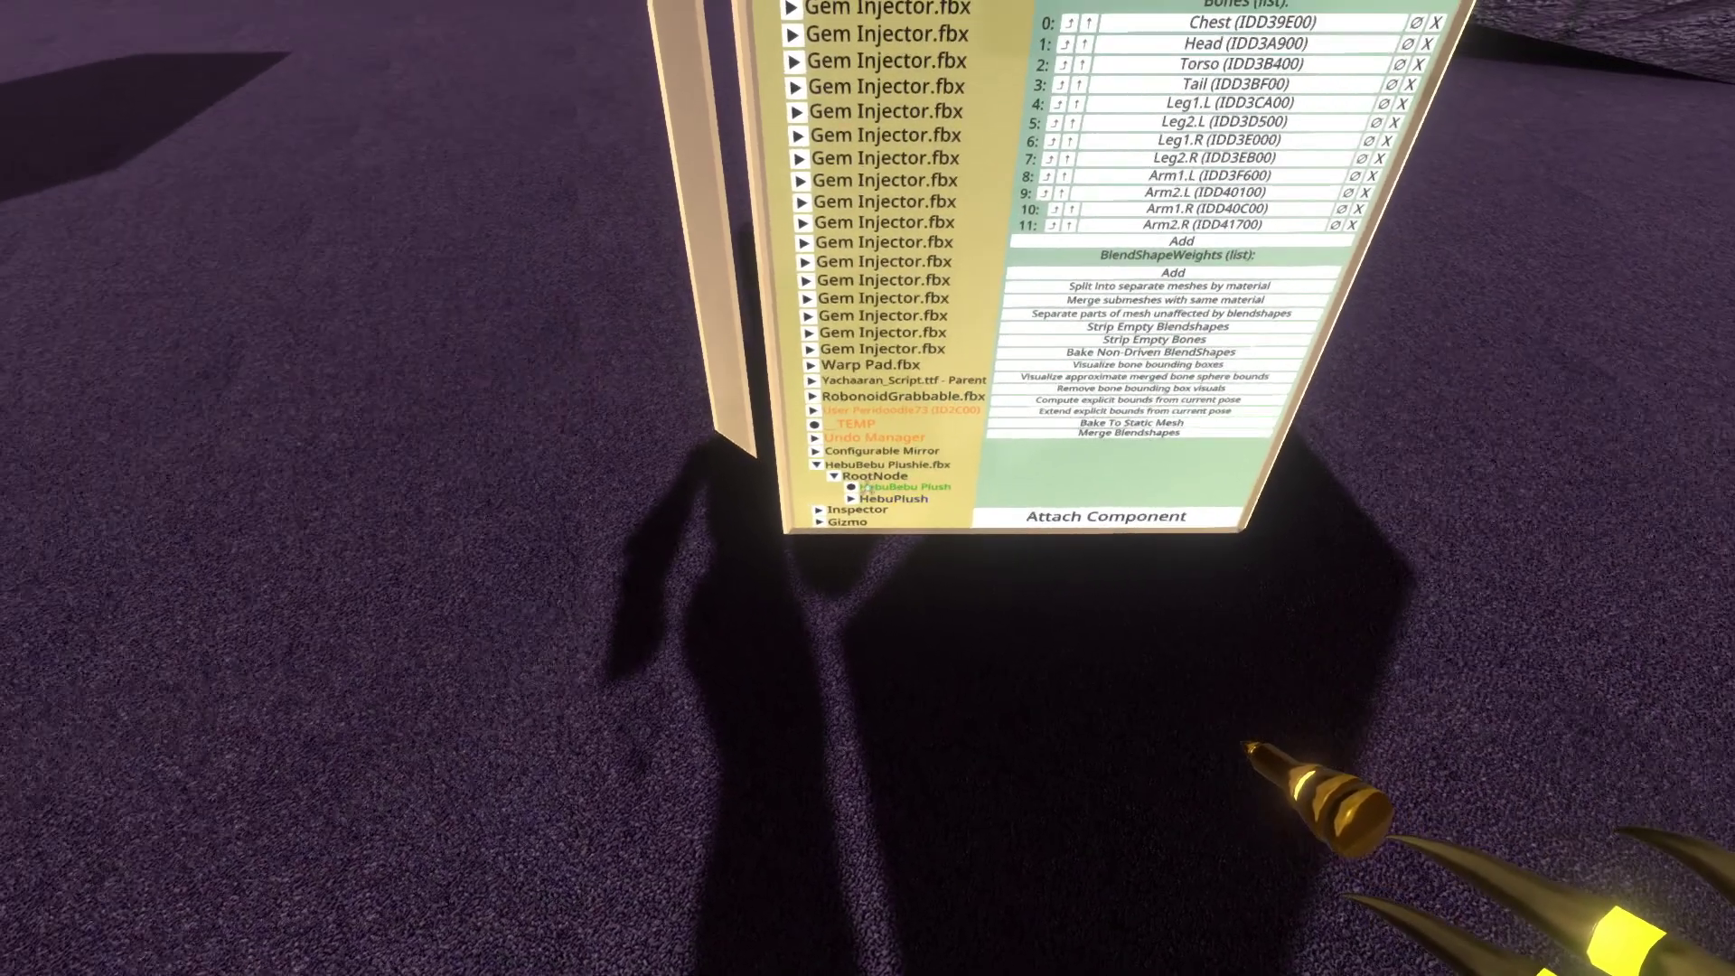
{"action": "left_click", "coordinate": [821, 491]}
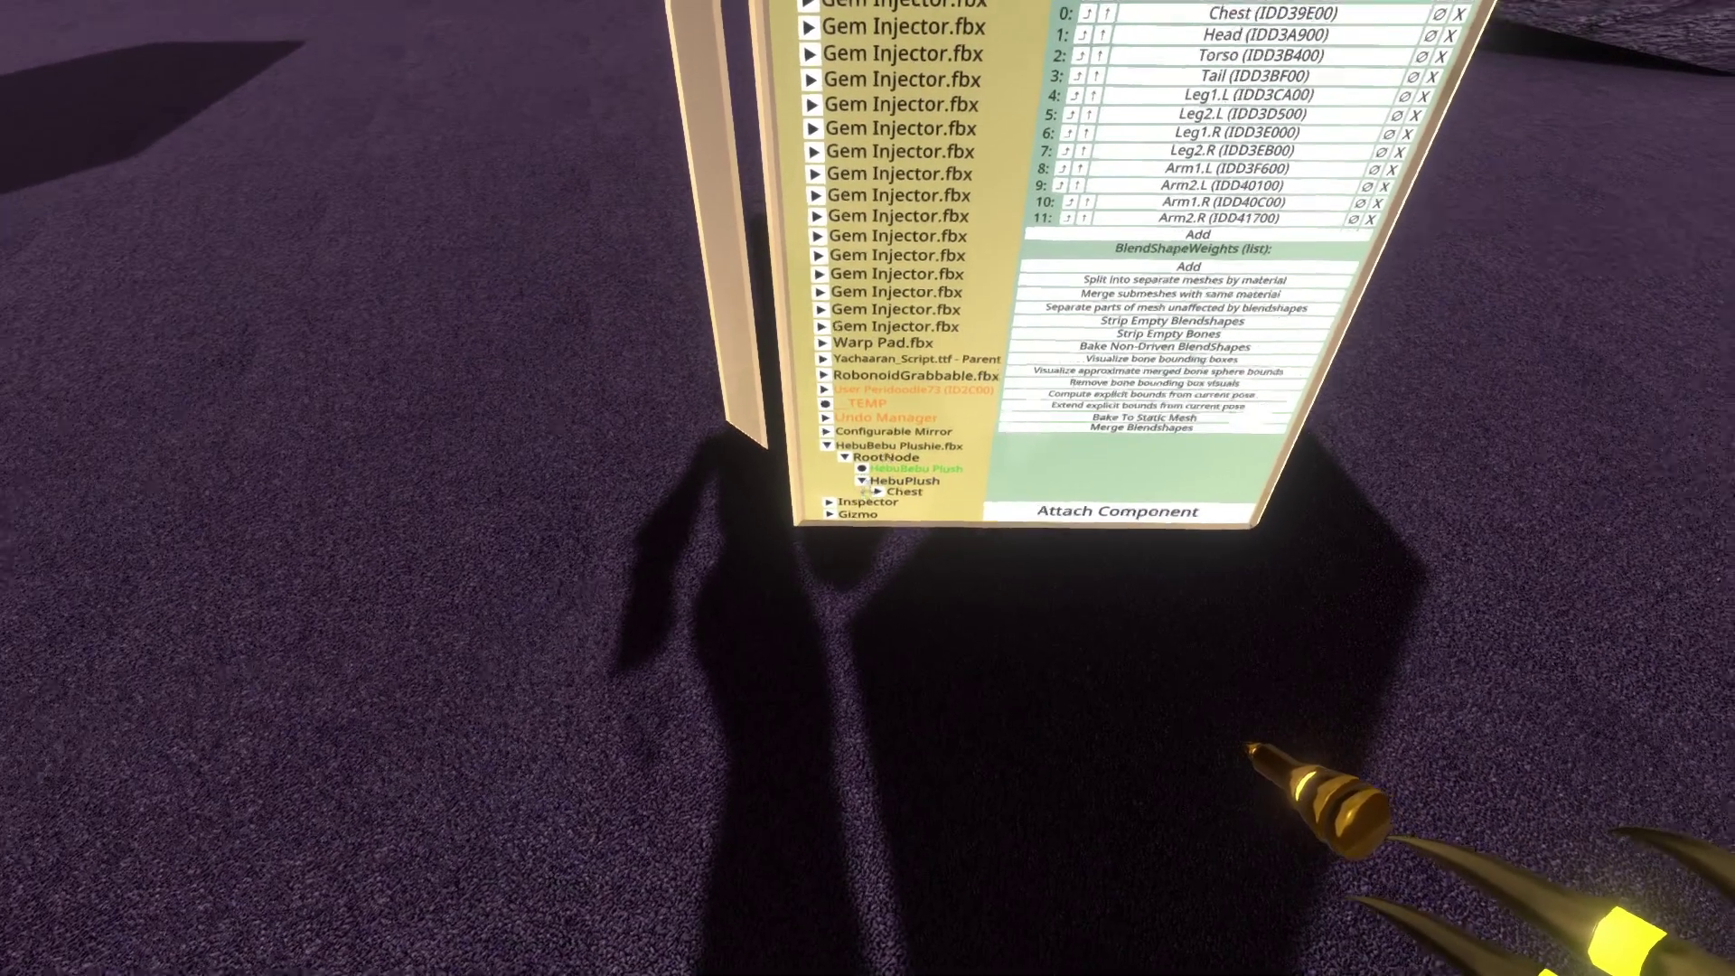
{"action": "left_click", "coordinate": [868, 353]}
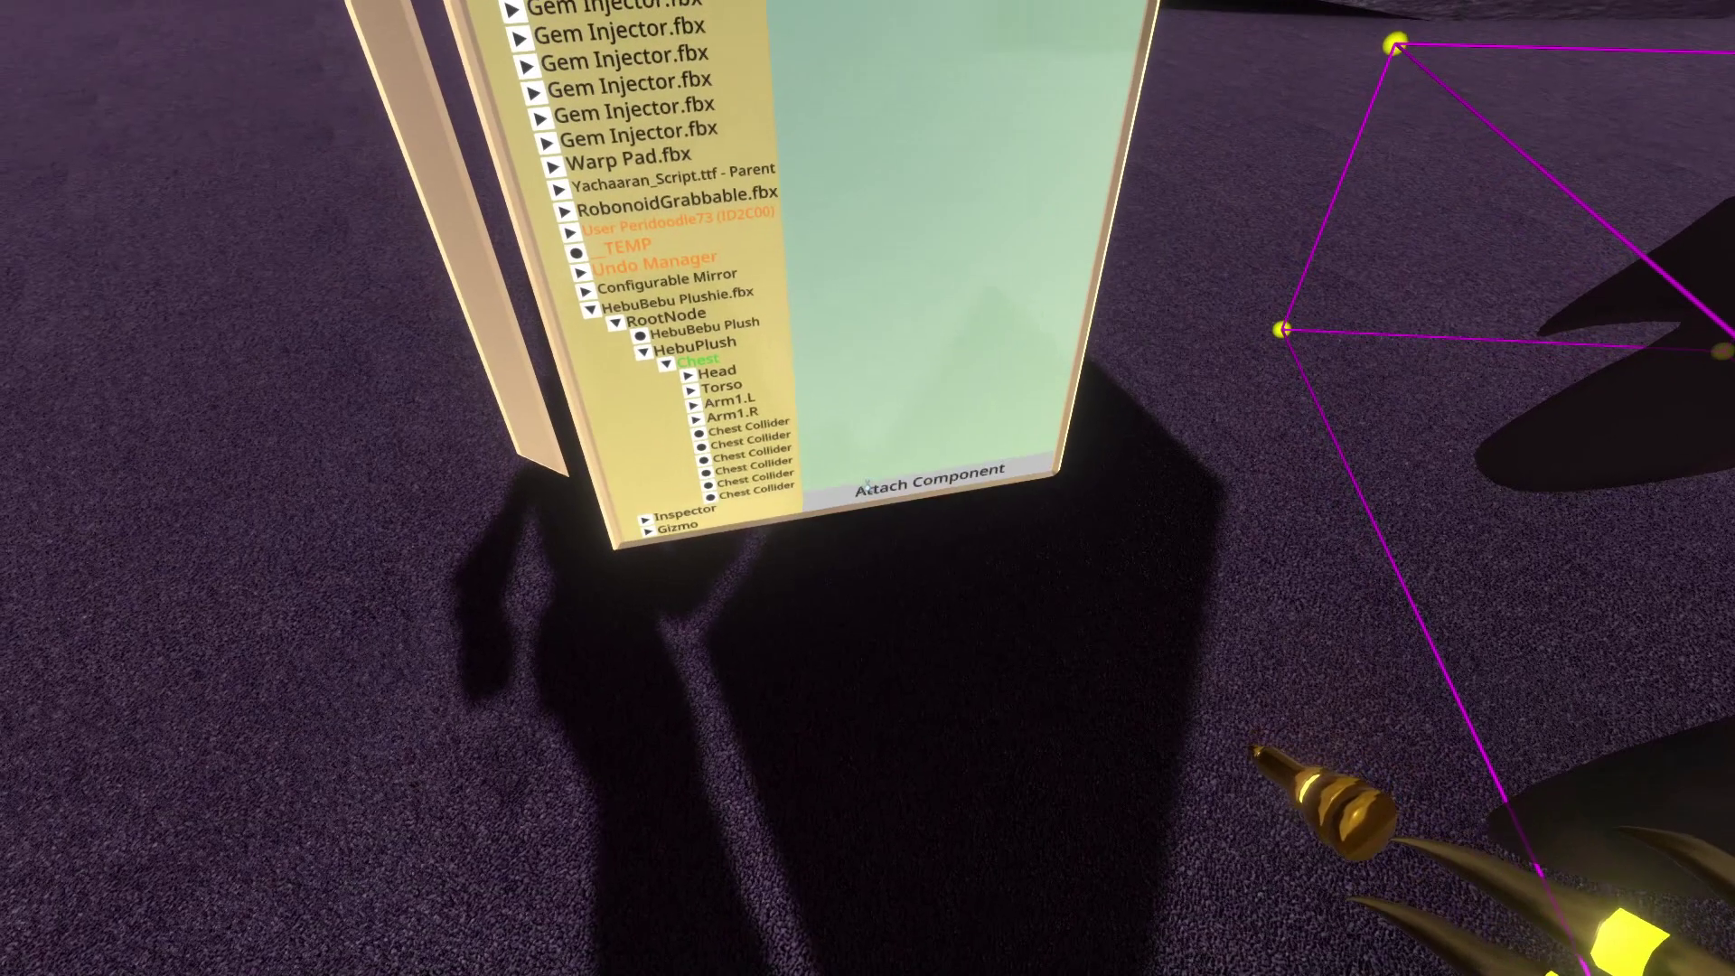
{"action": "left_click", "coordinate": [889, 479]}
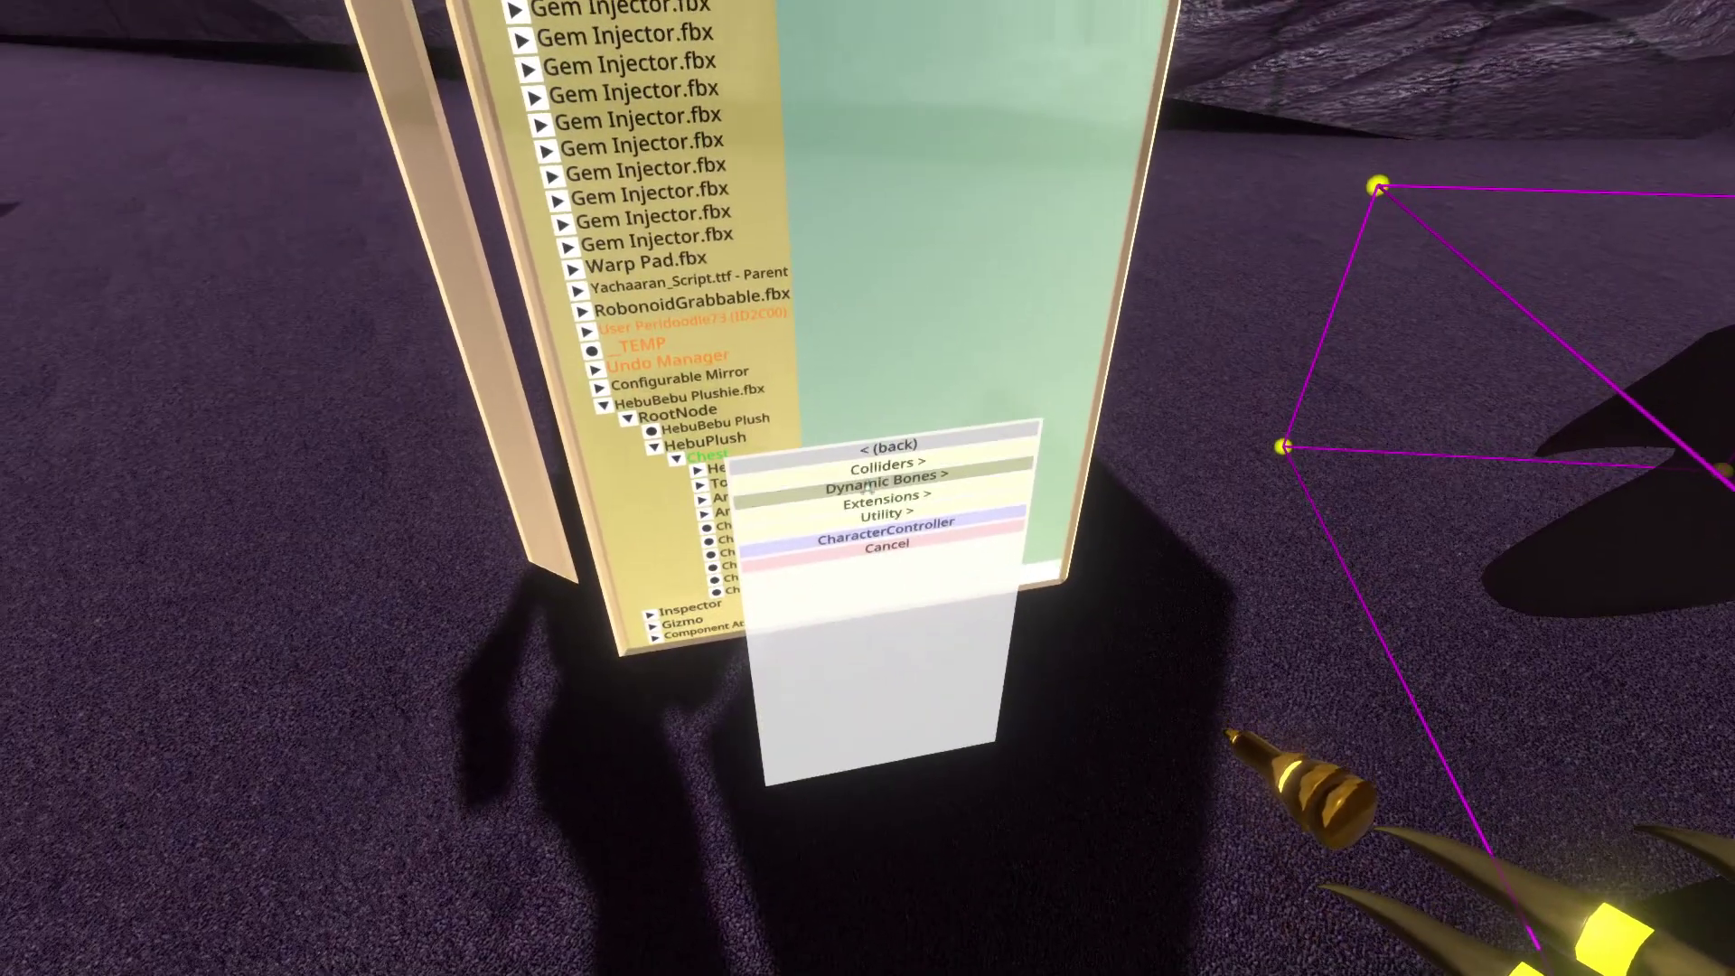
Attach a DynamicBoneChain to Chest, raise damping and elasticity, and tick IsGrabbable
{"action": "left_click", "coordinate": [868, 488]}
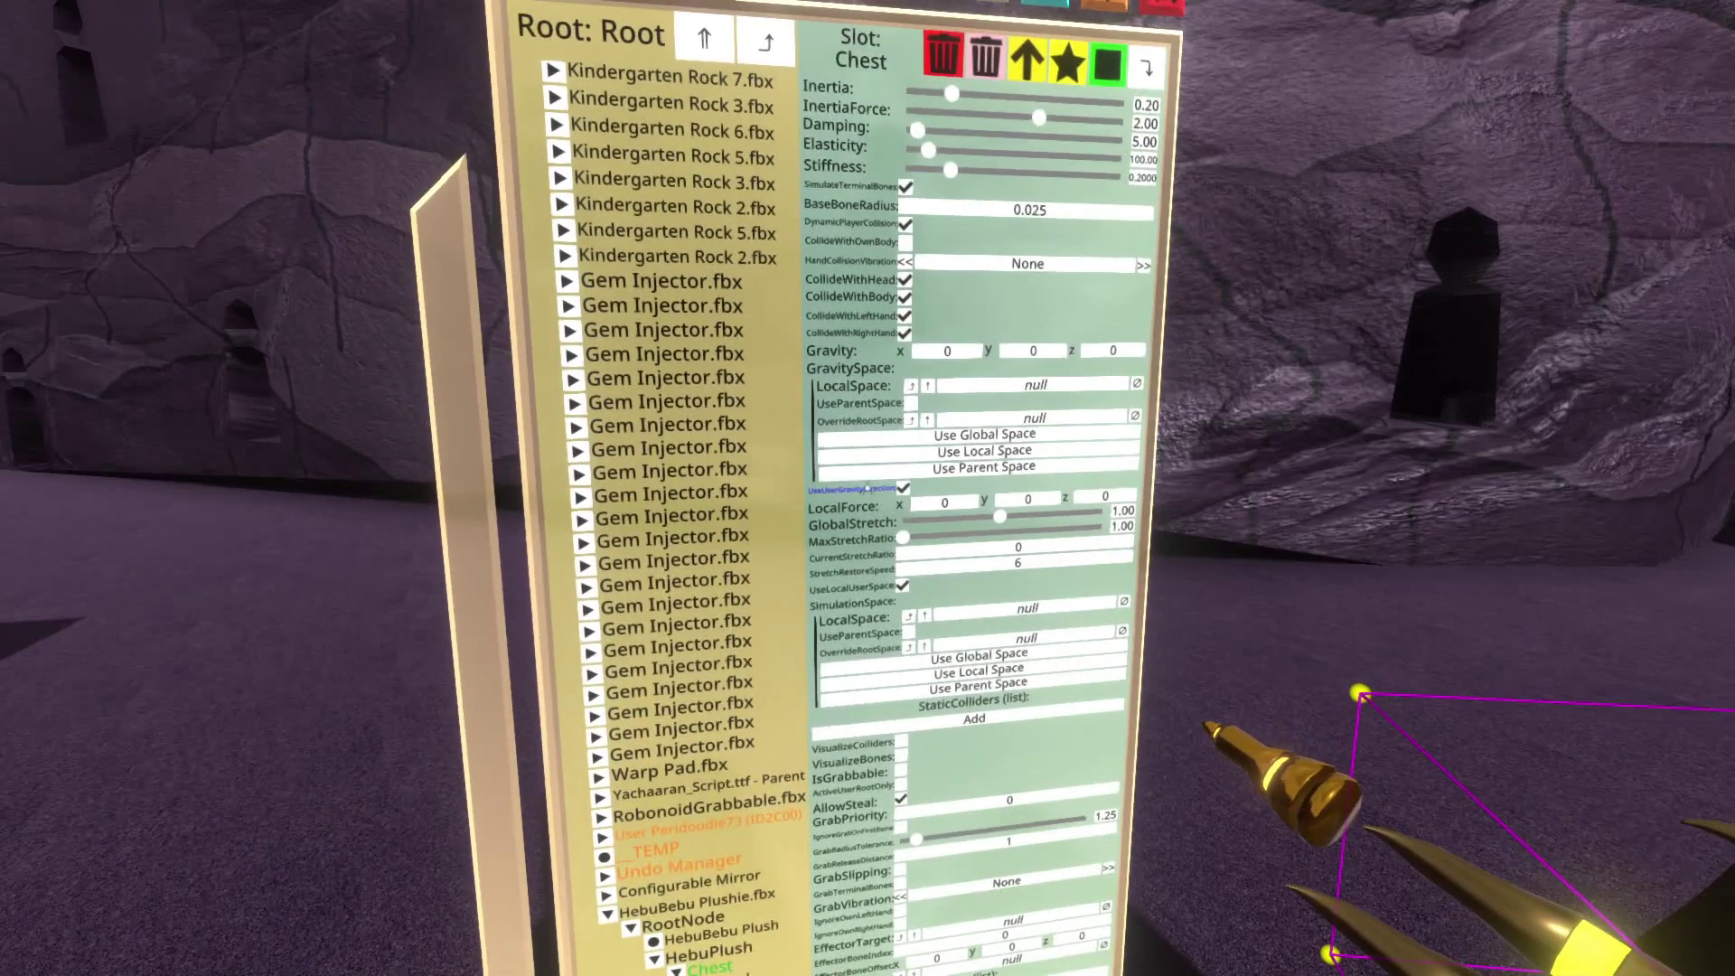
{"action": "scroll", "coordinate": [868, 488], "scroll_direction": "up", "scroll_amount": 5}
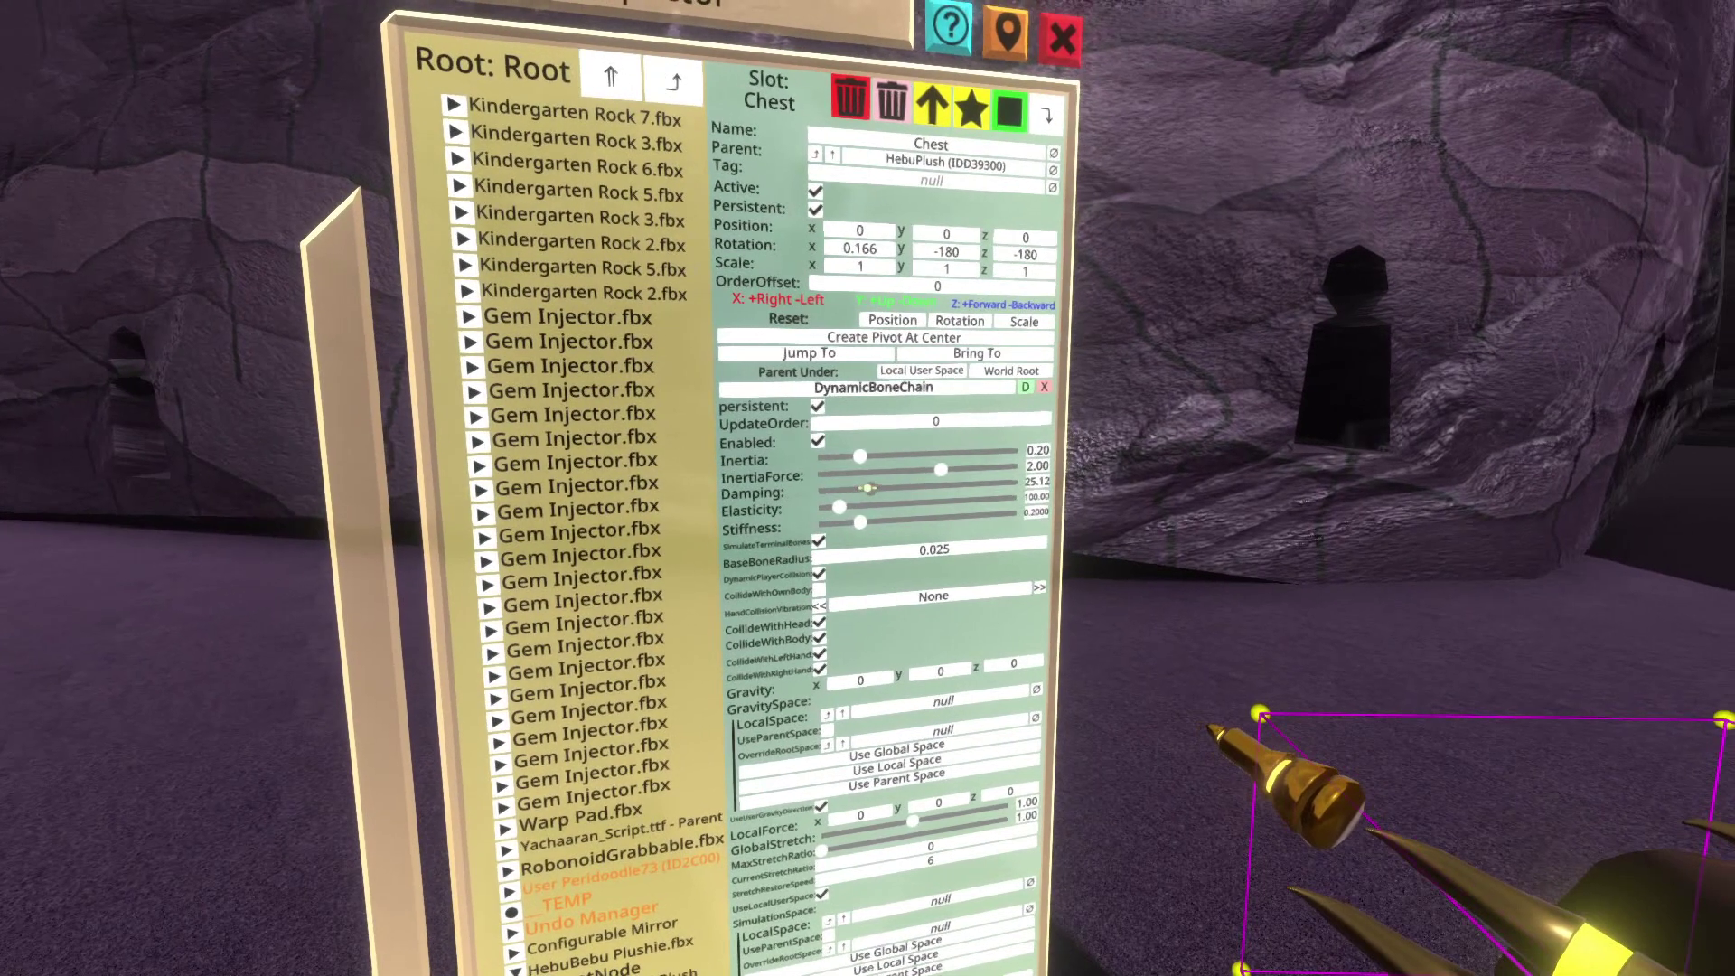
{"action": "left_click_drag", "start_coordinate": [865, 488], "coordinate": [867, 488]}
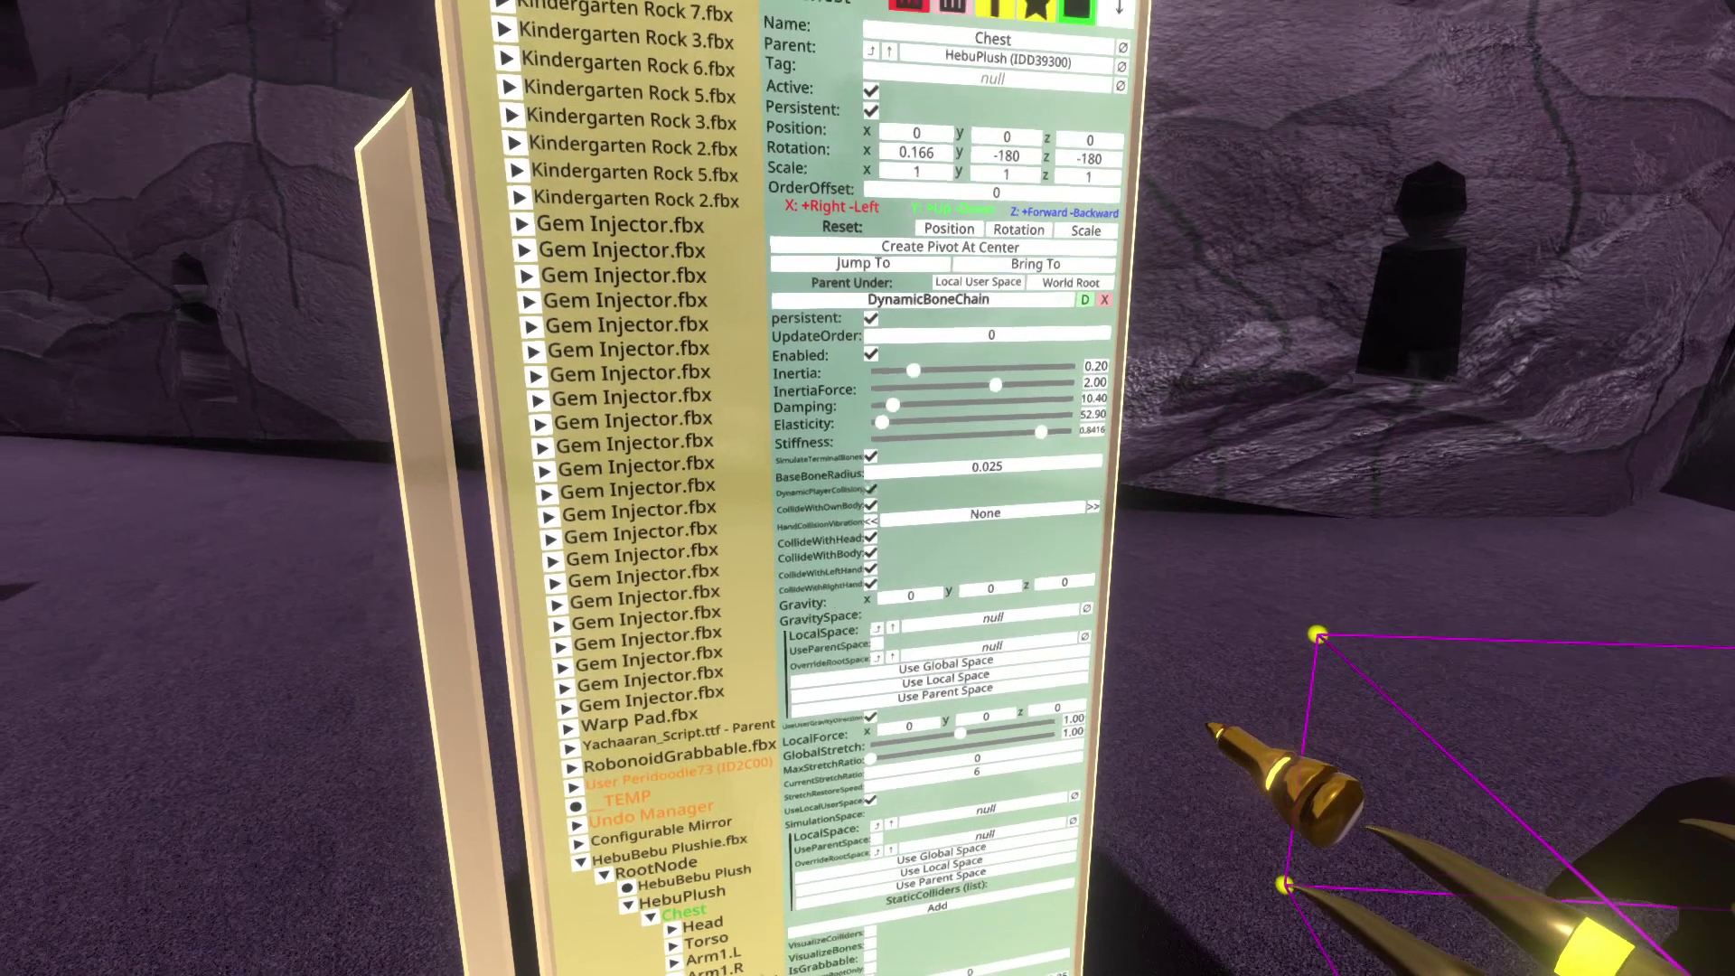
{"action": "scroll", "coordinate": [865, 485], "scroll_direction": "down", "scroll_amount": 5}
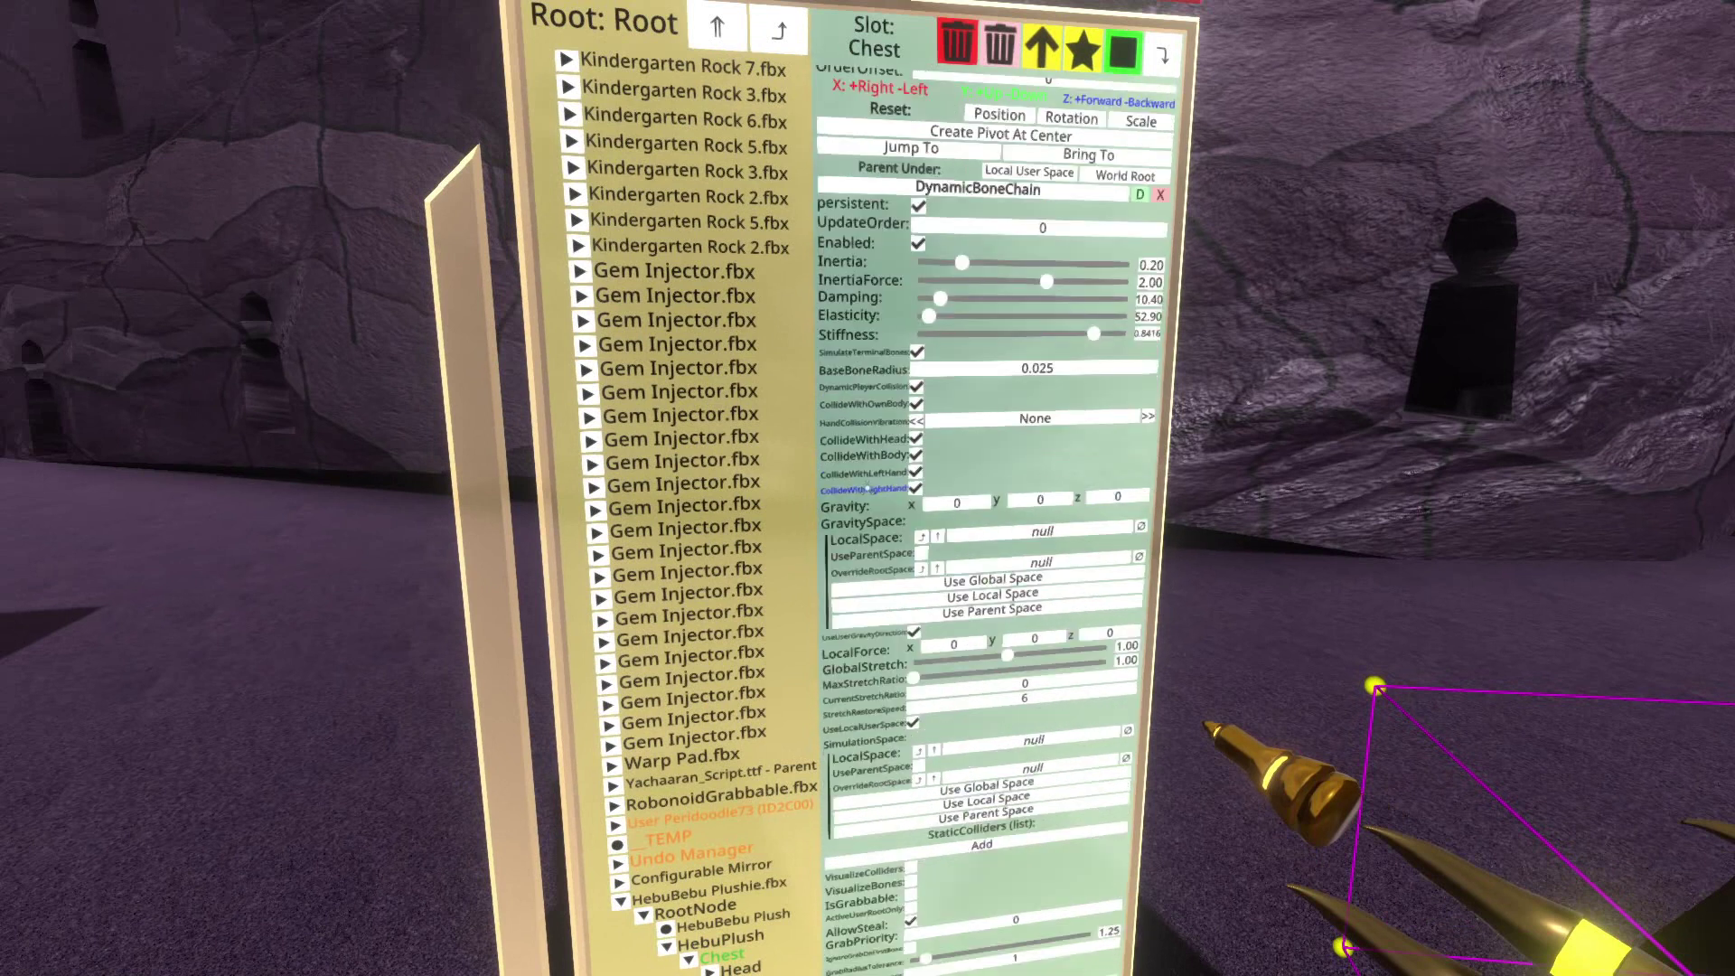
{"action": "scroll", "coordinate": [866, 485], "scroll_direction": "down", "scroll_amount": 5}
{"action": "scroll", "coordinate": [866, 485], "scroll_direction": "down", "scroll_amount": 5}
{"action": "left_click", "coordinate": [873, 486]}
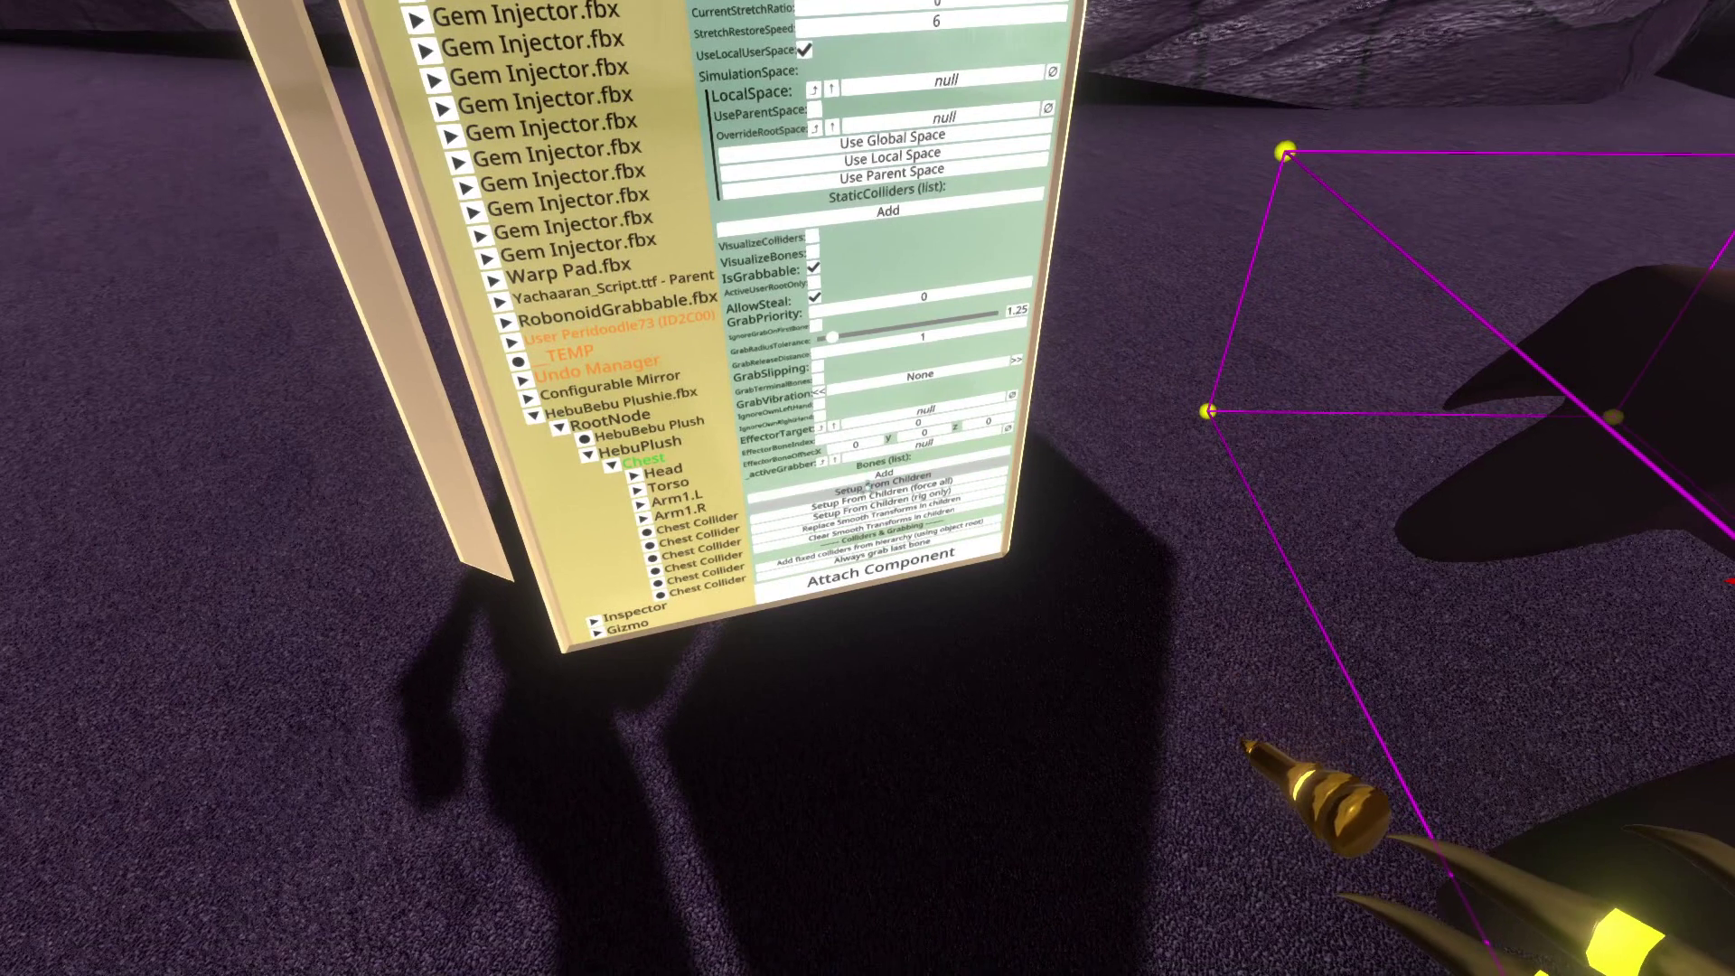
{"action": "scroll", "coordinate": [885, 316], "scroll_direction": "up", "scroll_amount": 2}
Re-enable the Chest's DynamicBoneChain at damping 23, elasticity 52.9, stiffness 0.879
{"action": "scroll", "coordinate": [886, 316], "scroll_direction": "up", "scroll_amount": 5}
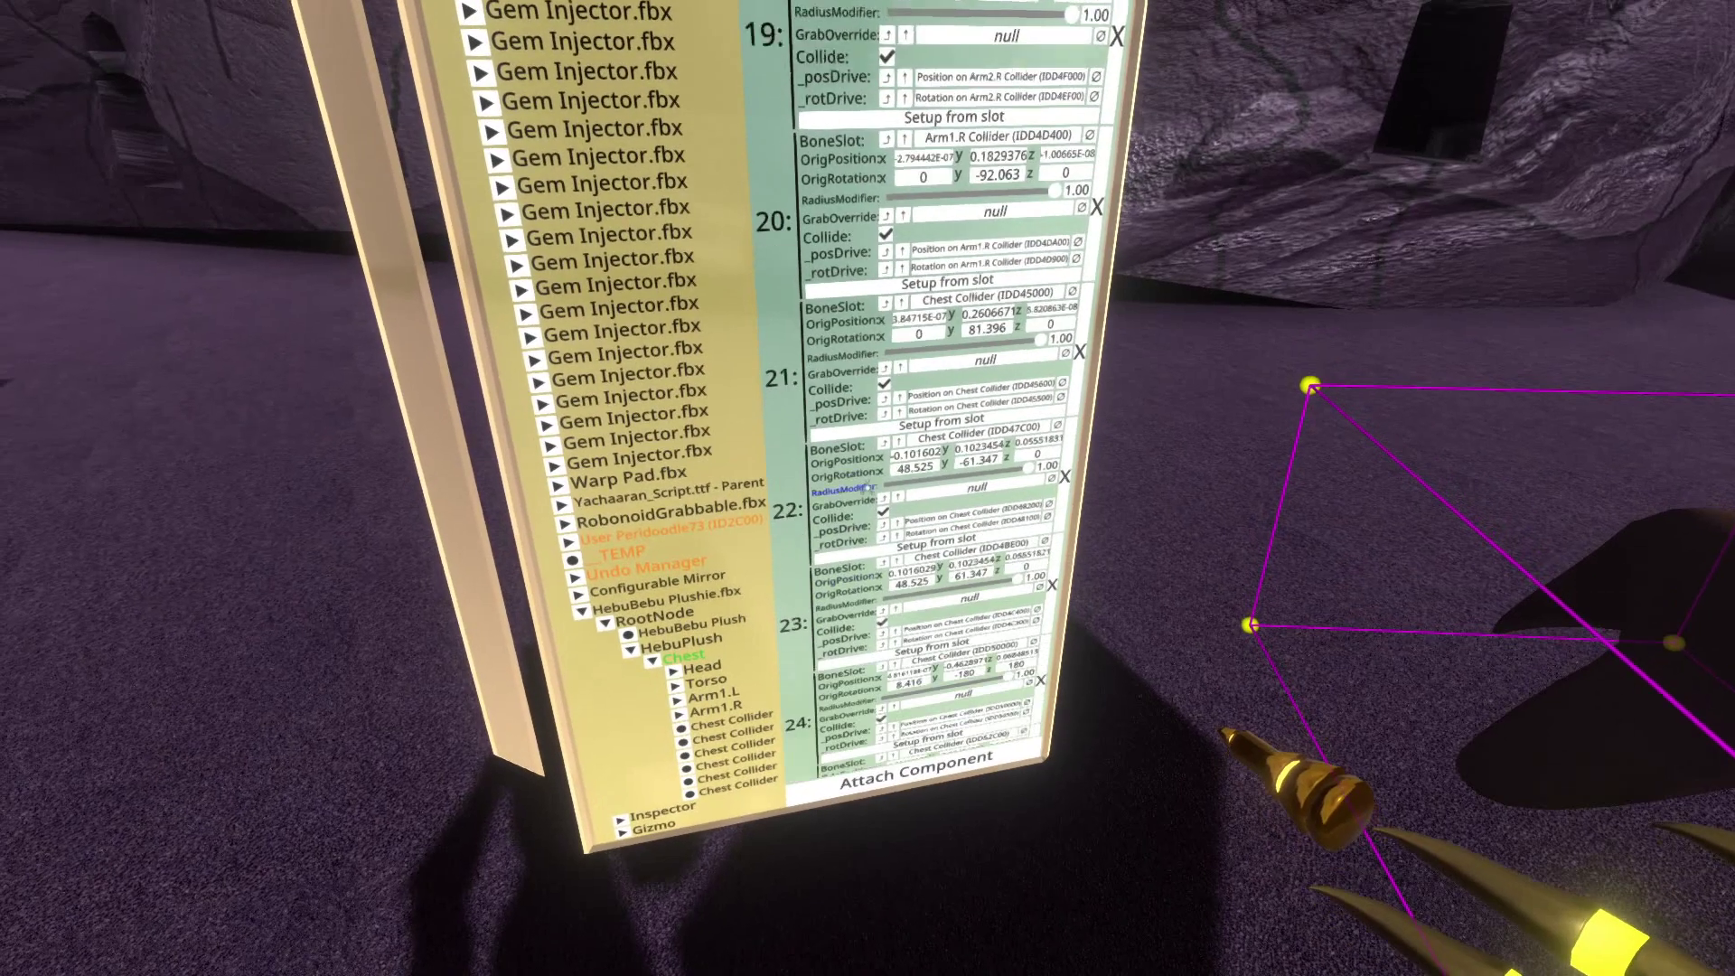
{"action": "scroll", "coordinate": [885, 316], "scroll_direction": "up", "scroll_amount": 8}
{"action": "scroll", "coordinate": [885, 316], "scroll_direction": "up", "scroll_amount": 7}
{"action": "scroll", "coordinate": [940, 407], "scroll_direction": "up", "scroll_amount": 10}
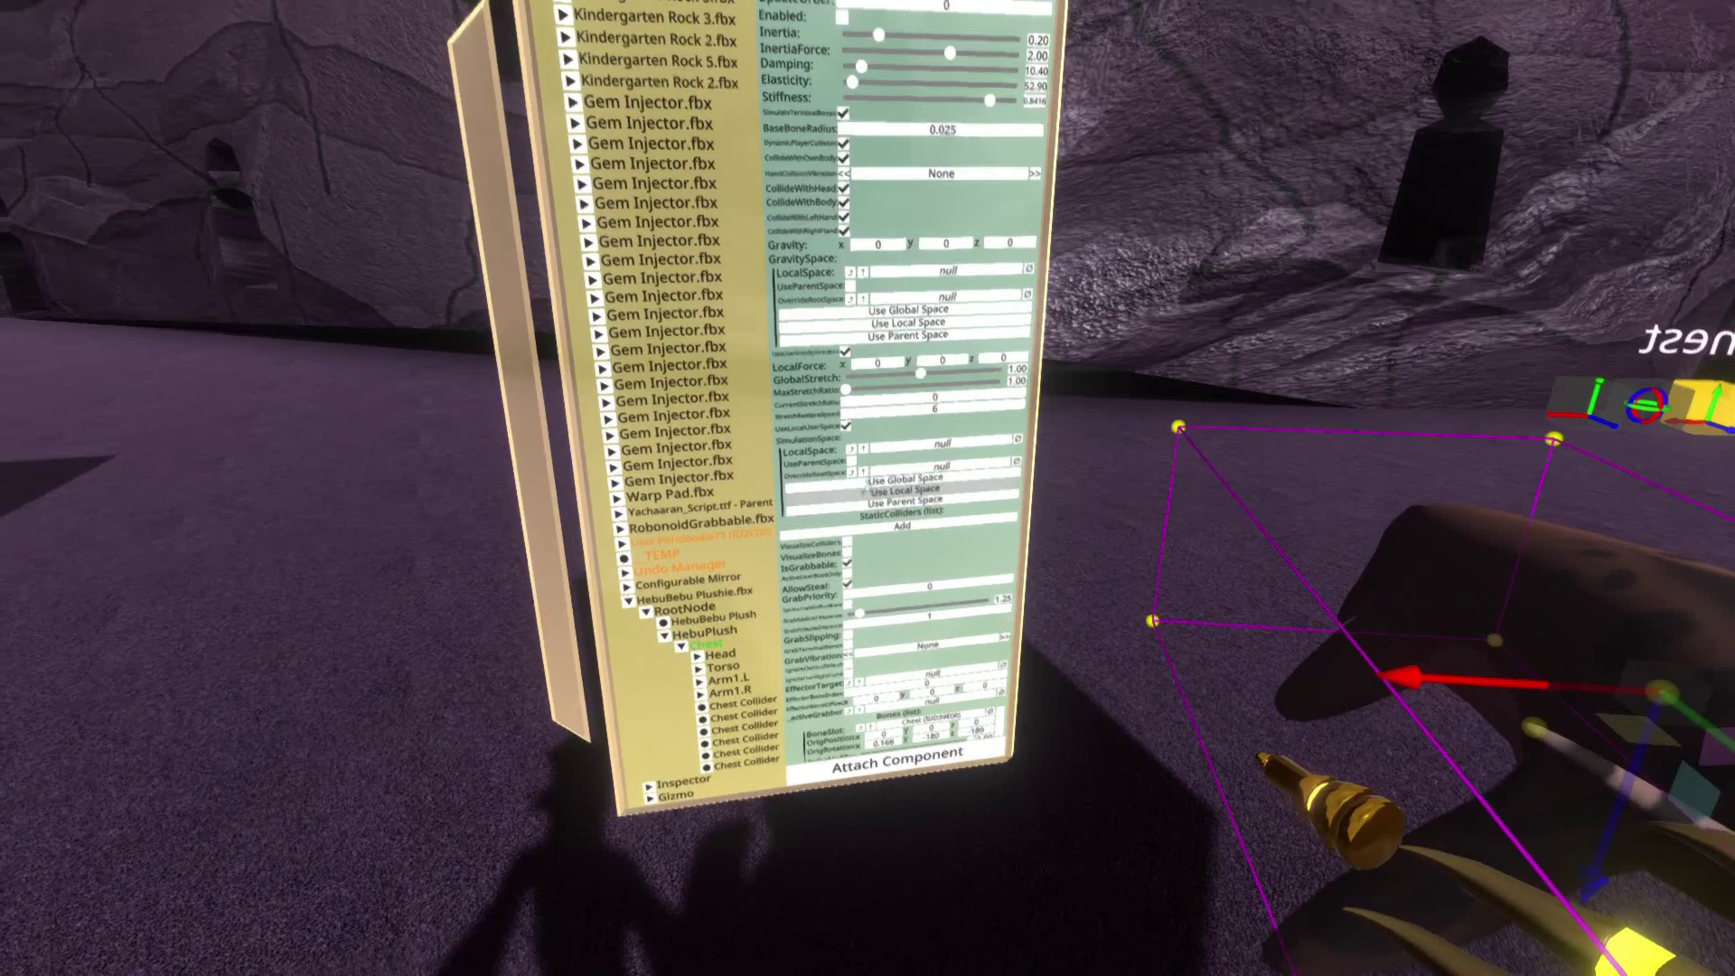
{"action": "scroll", "coordinate": [840, 407], "scroll_direction": "down", "scroll_amount": 5}
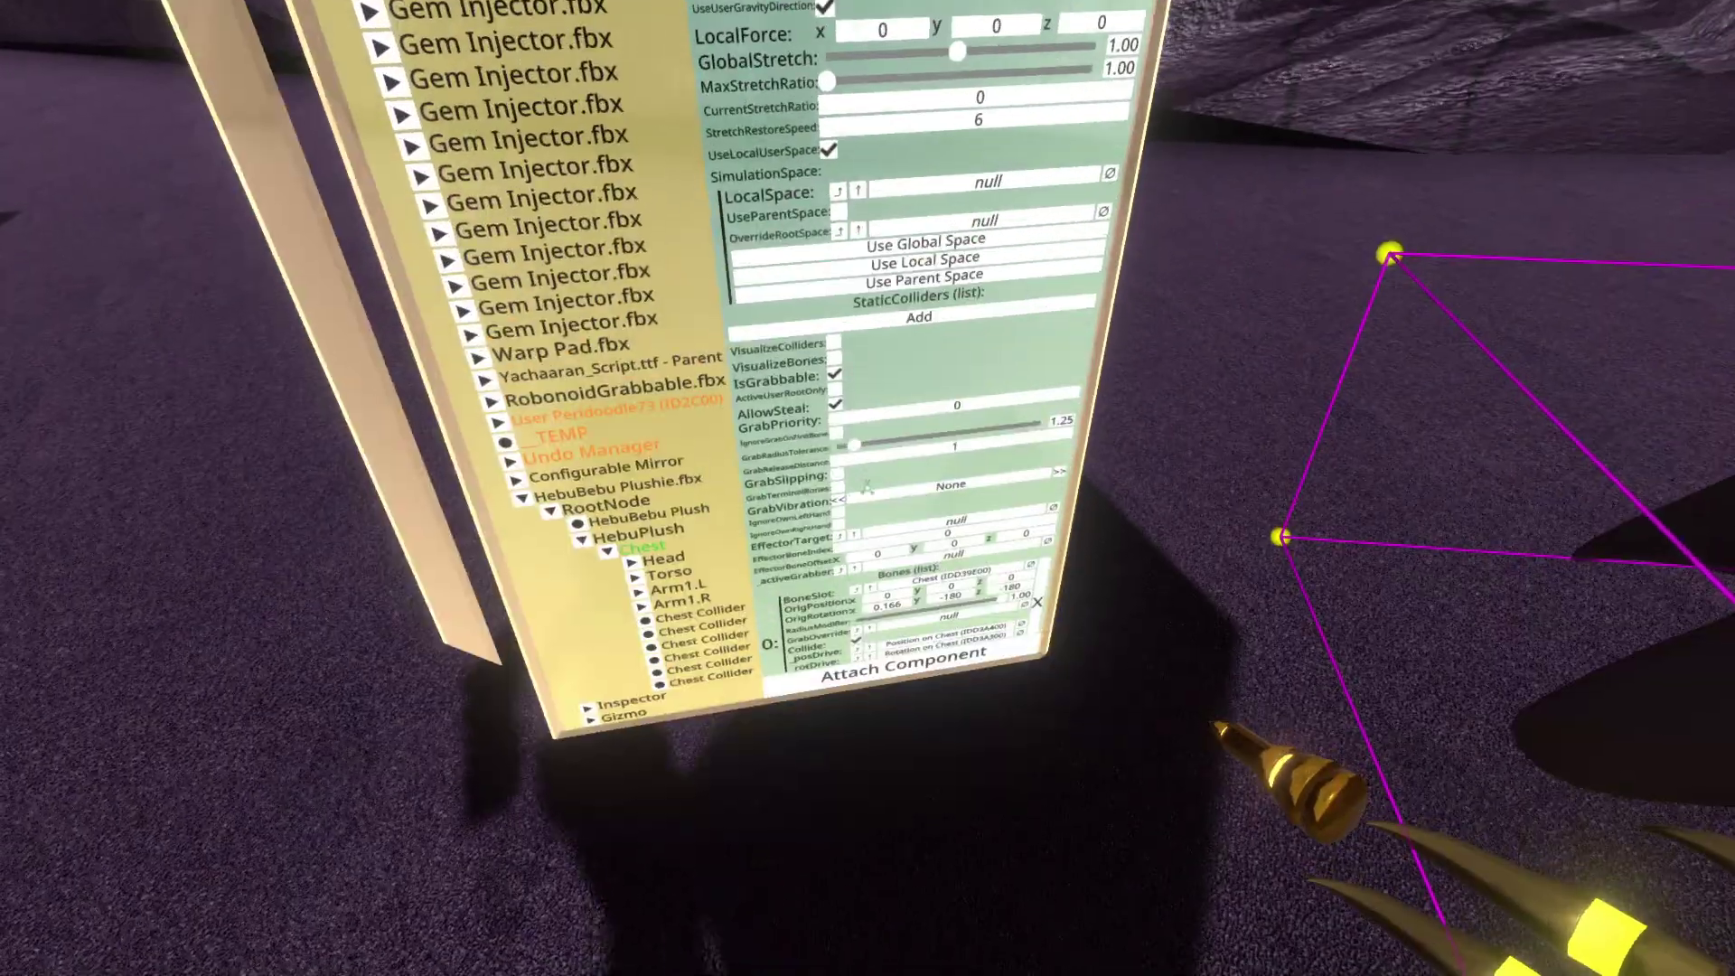
{"action": "scroll", "coordinate": [866, 488], "scroll_direction": "up", "scroll_amount": 5}
{"action": "left_click", "coordinate": [809, 273]}
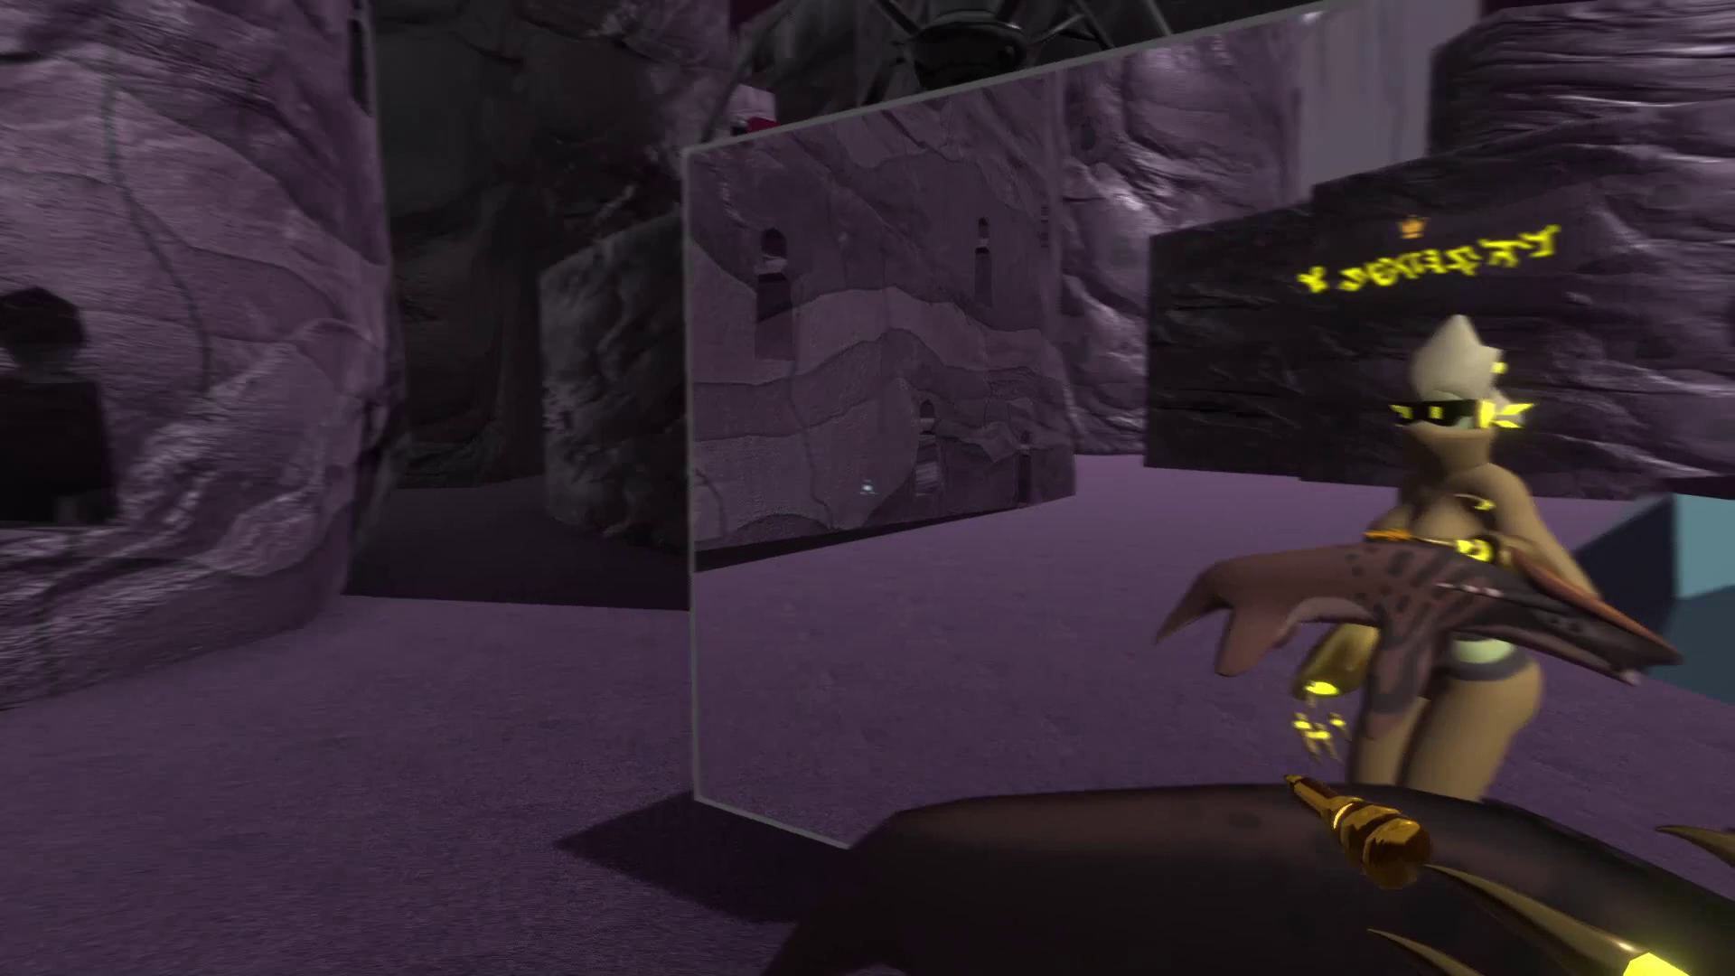
Dequip the golden tool, walk up to the mirror, and bring up the dashboard
{"action": "key", "text": "t"}
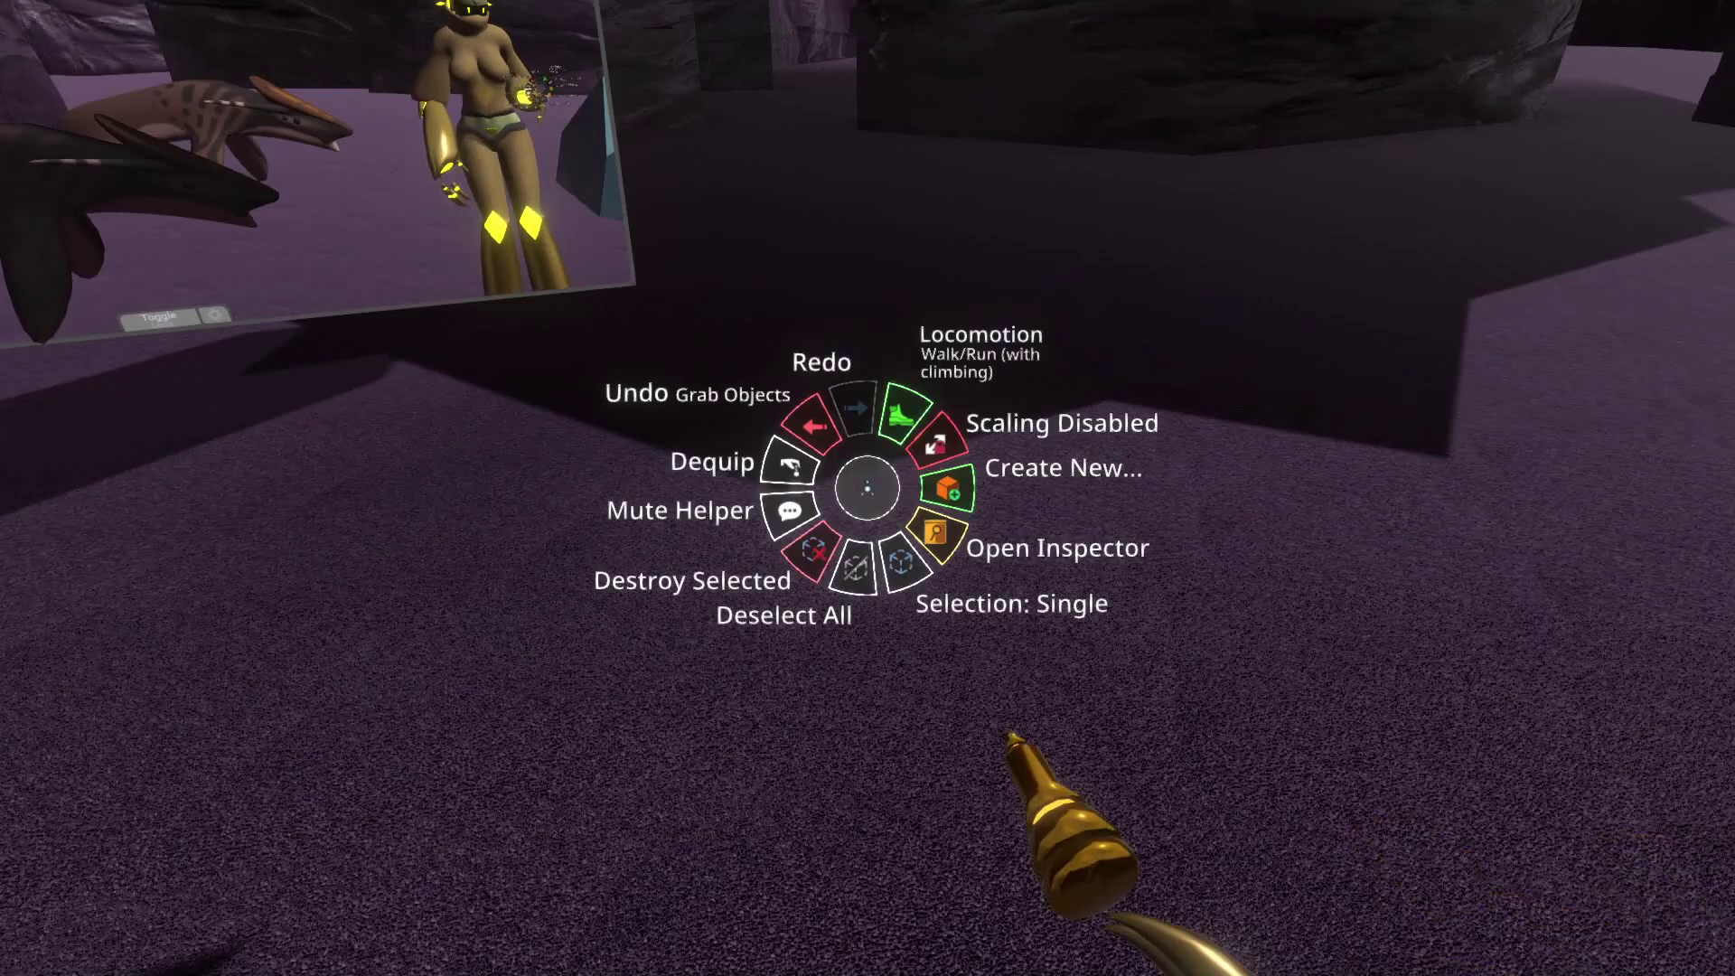
{"action": "left_click", "coordinate": [786, 461]}
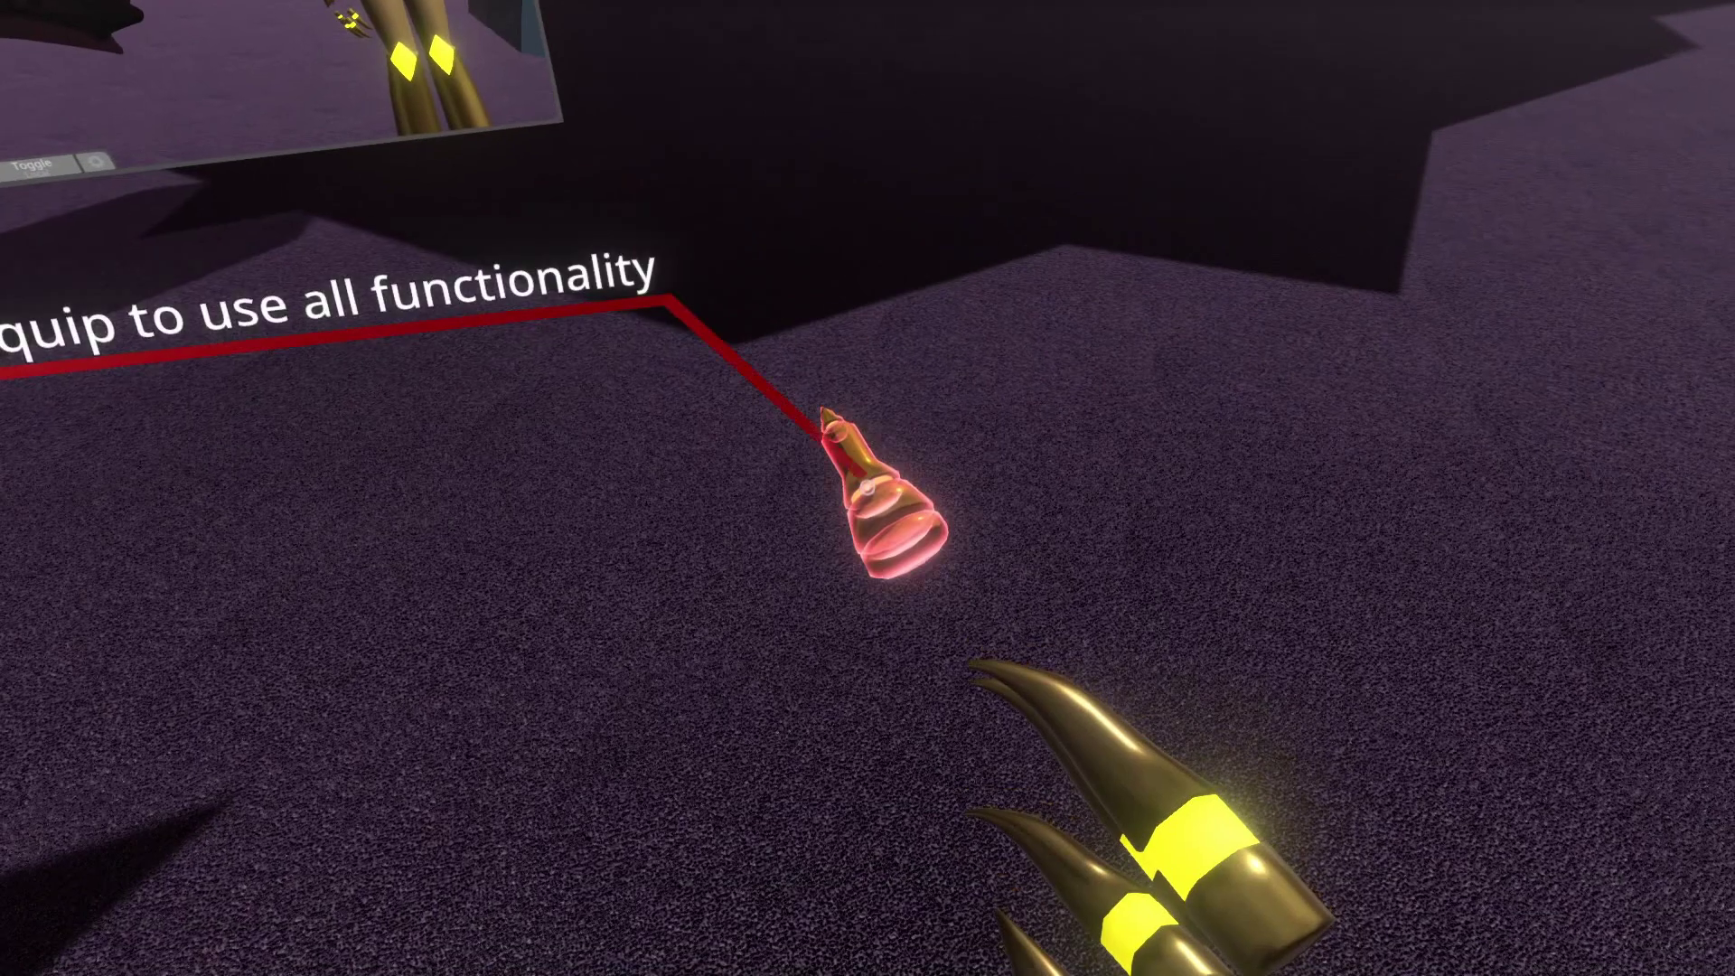
{"action": "key", "text": "t"}
{"action": "key", "text": "t"}
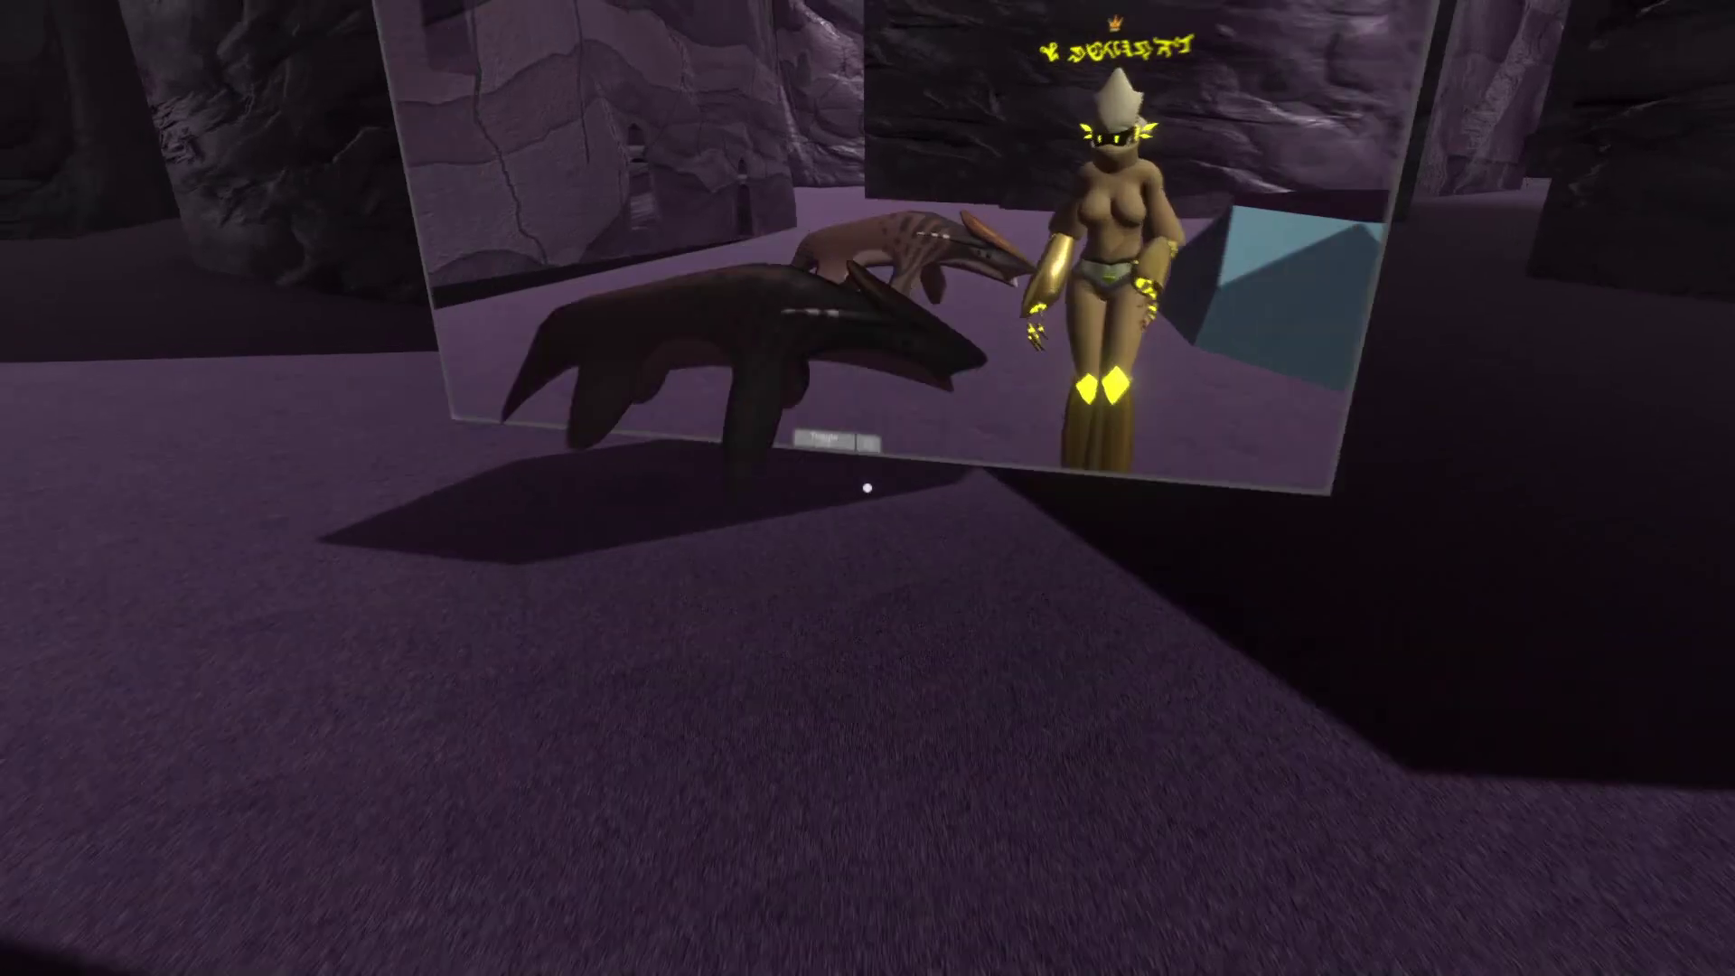
{"action": "key", "text": "w"}
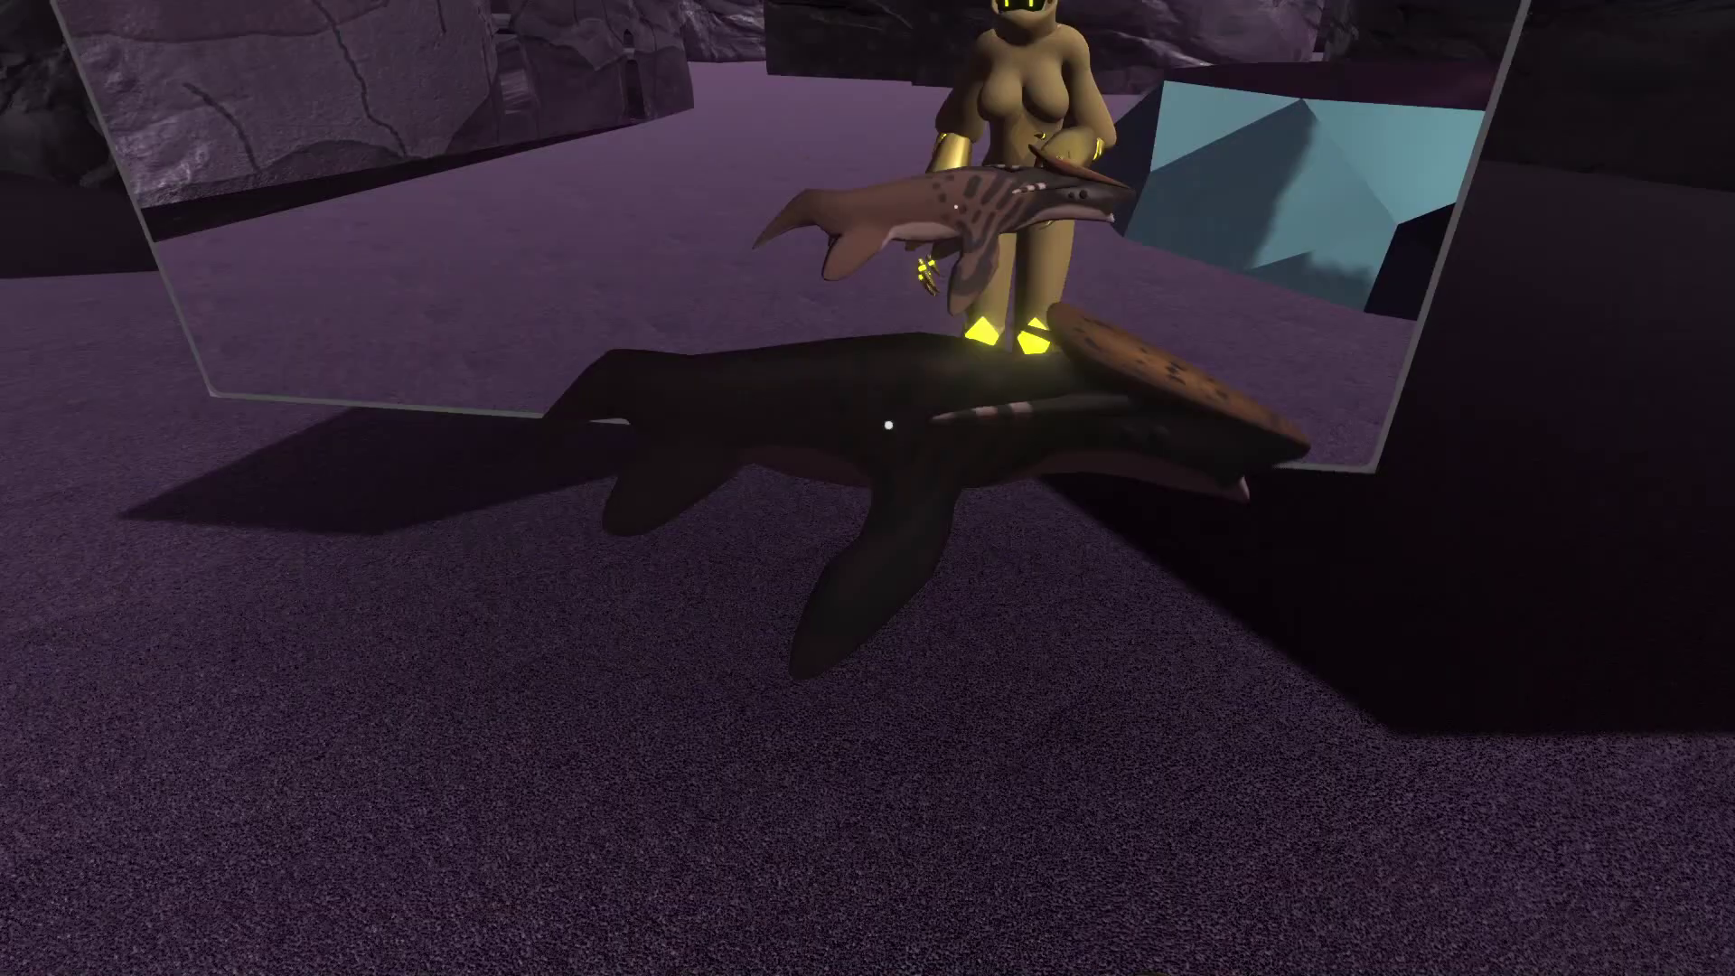
{"action": "key", "text": "w"}
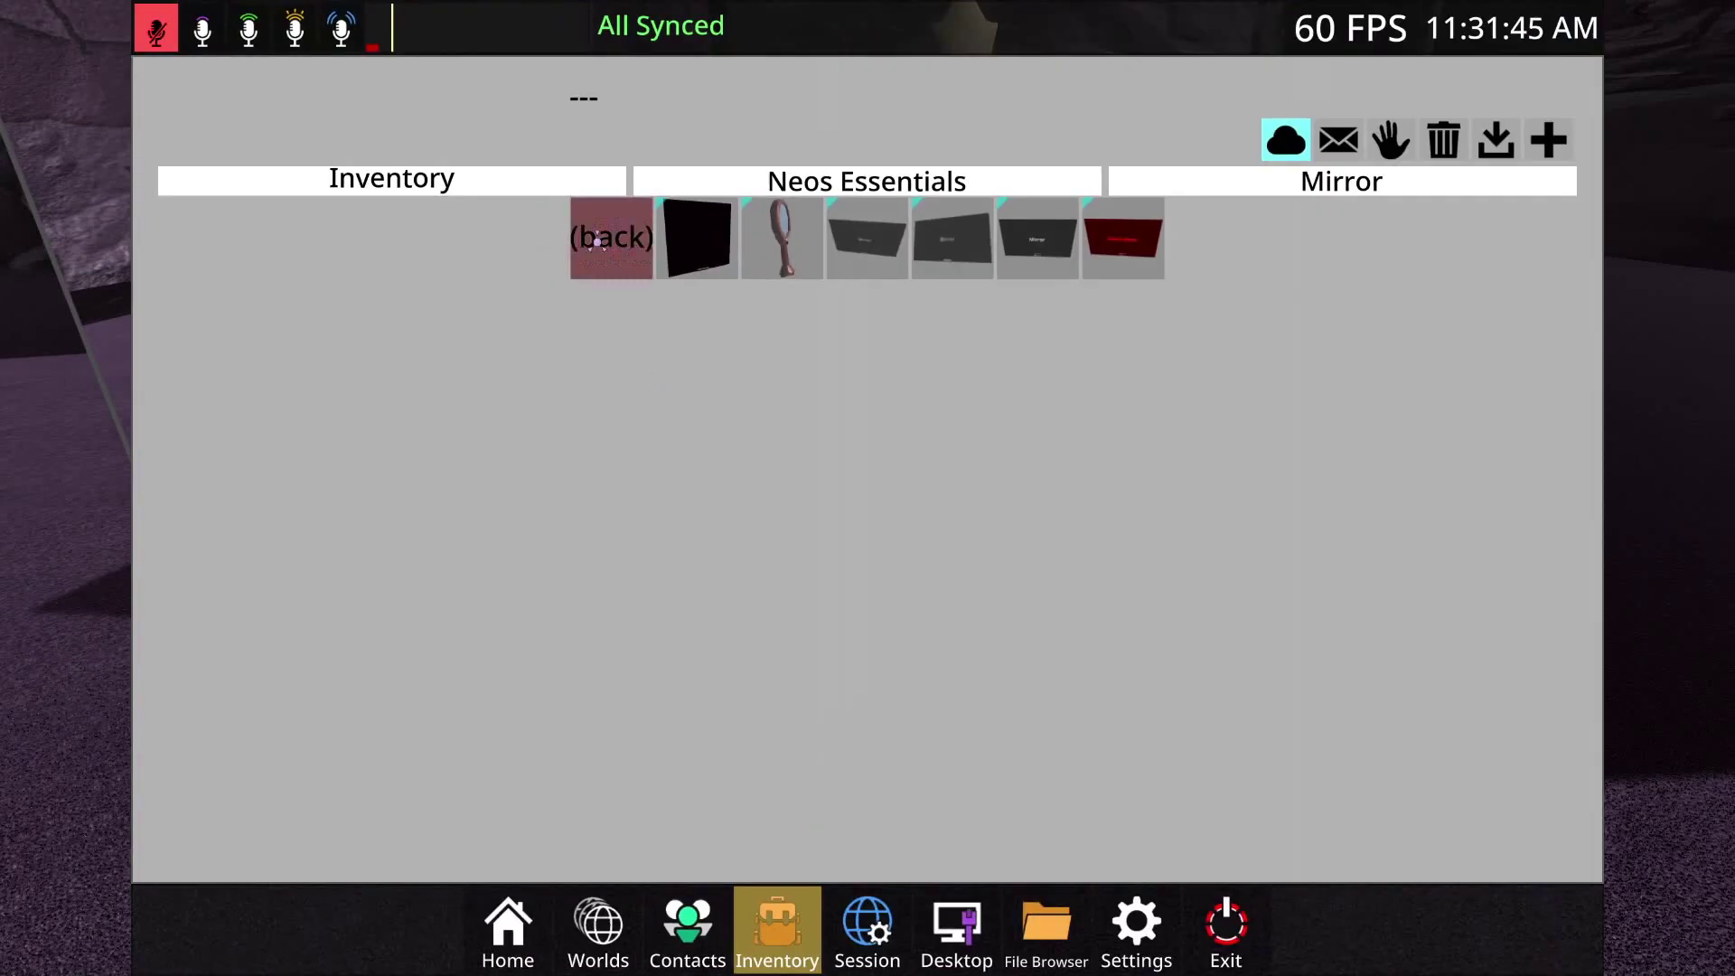
Browse the inventory to the Mine > Hoard folder and close the dashboard
{"action": "left_click", "coordinate": [597, 241]}
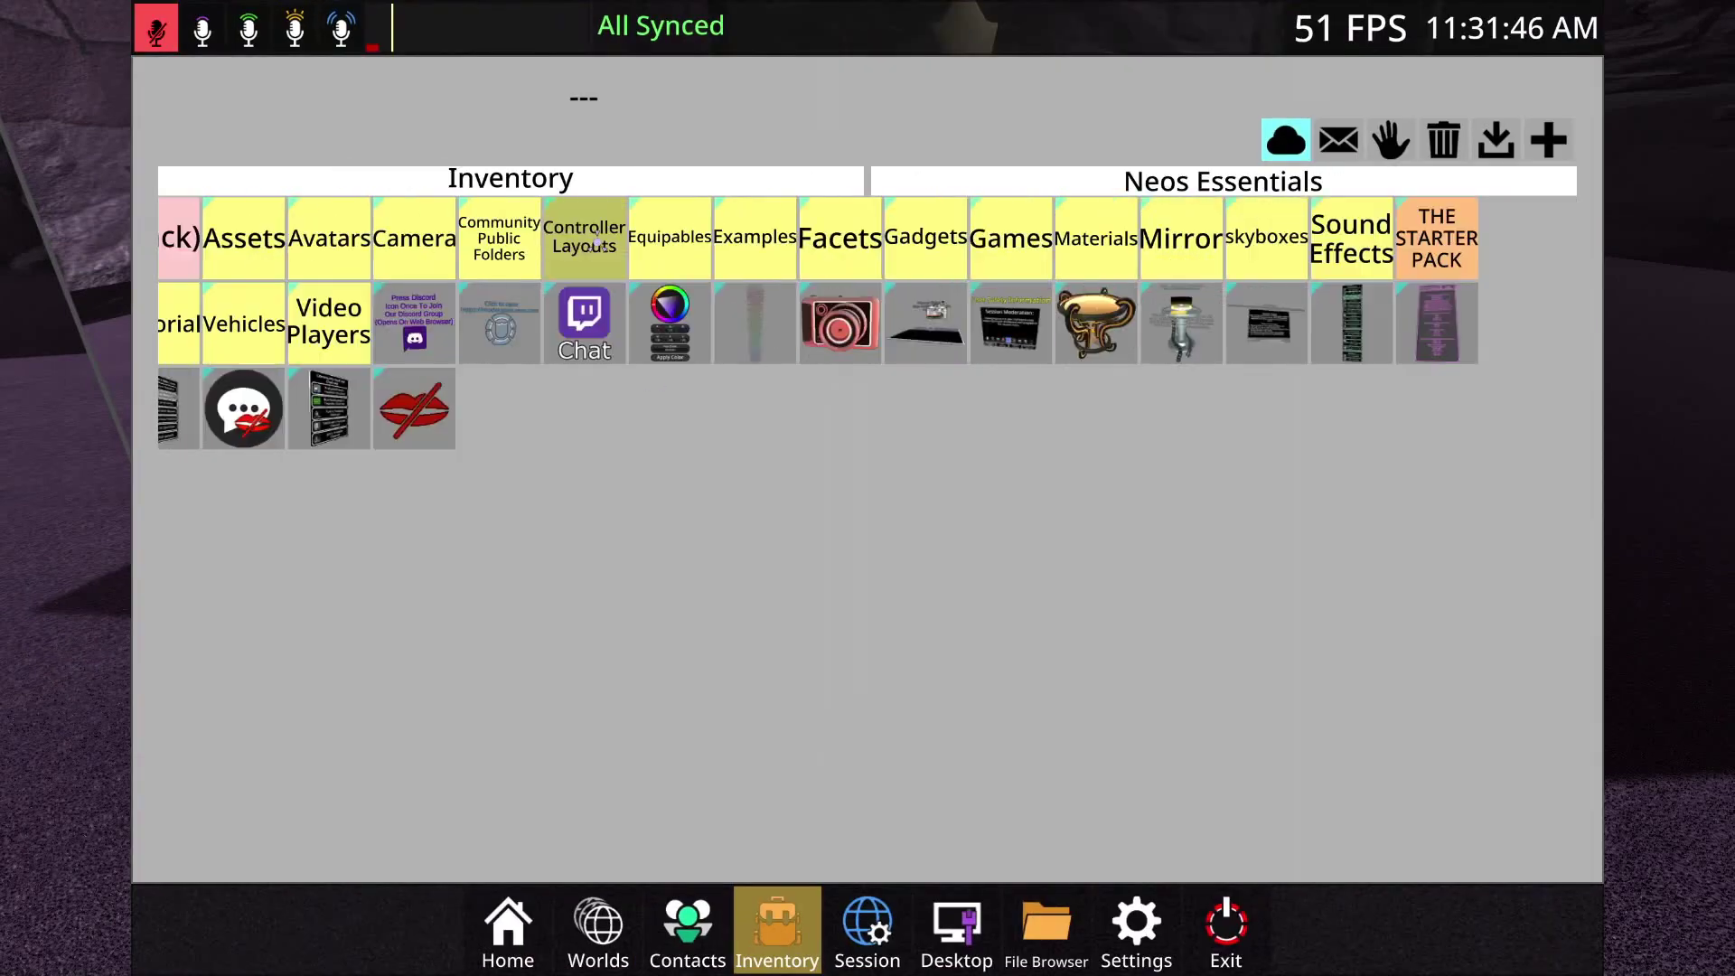
{"action": "left_click", "coordinate": [234, 237]}
{"action": "left_click", "coordinate": [463, 238]}
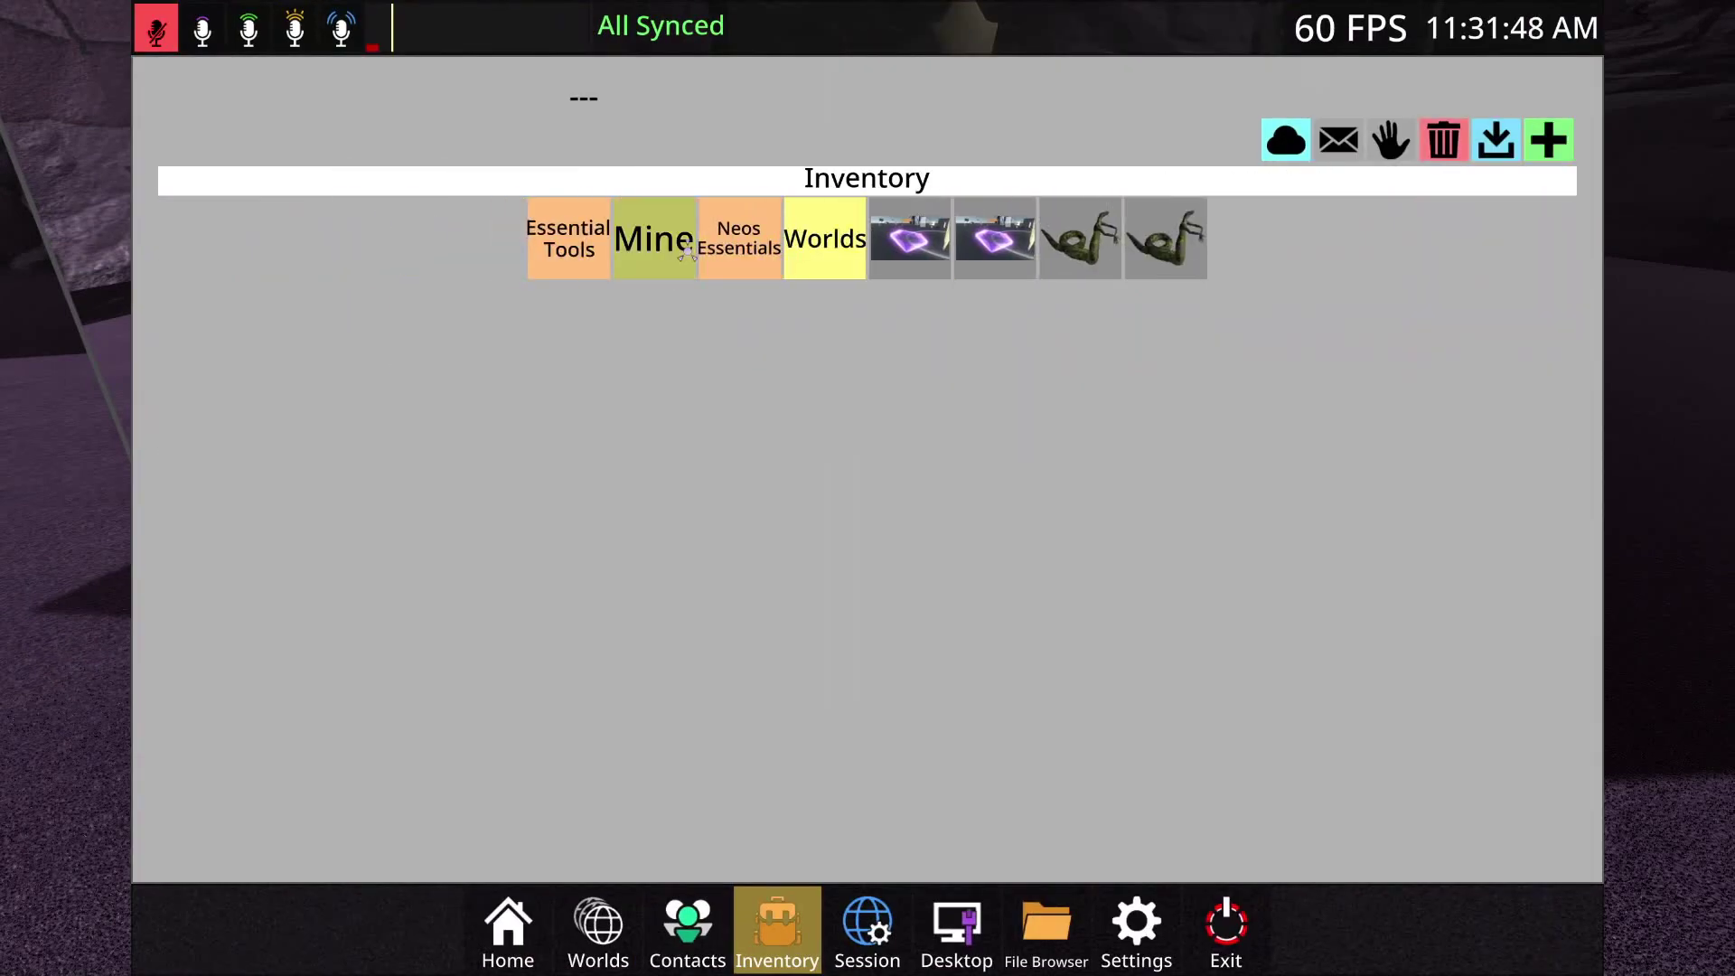
{"action": "left_click", "coordinate": [463, 233]}
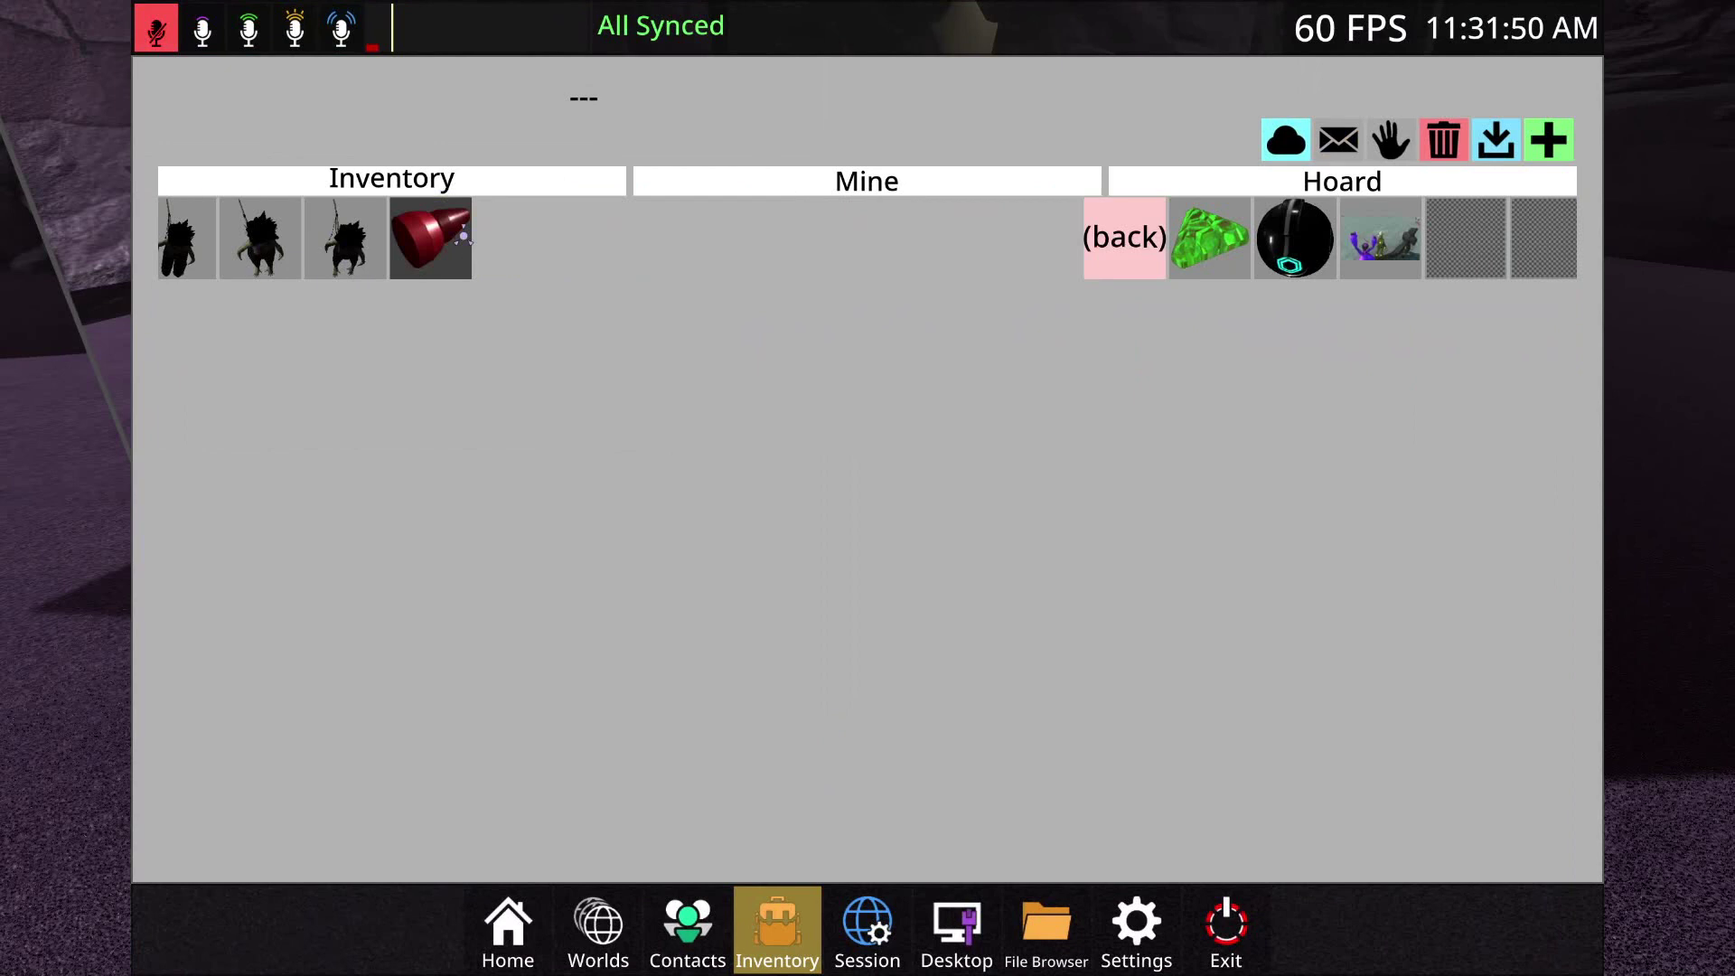
{"action": "key", "text": "Escape"}
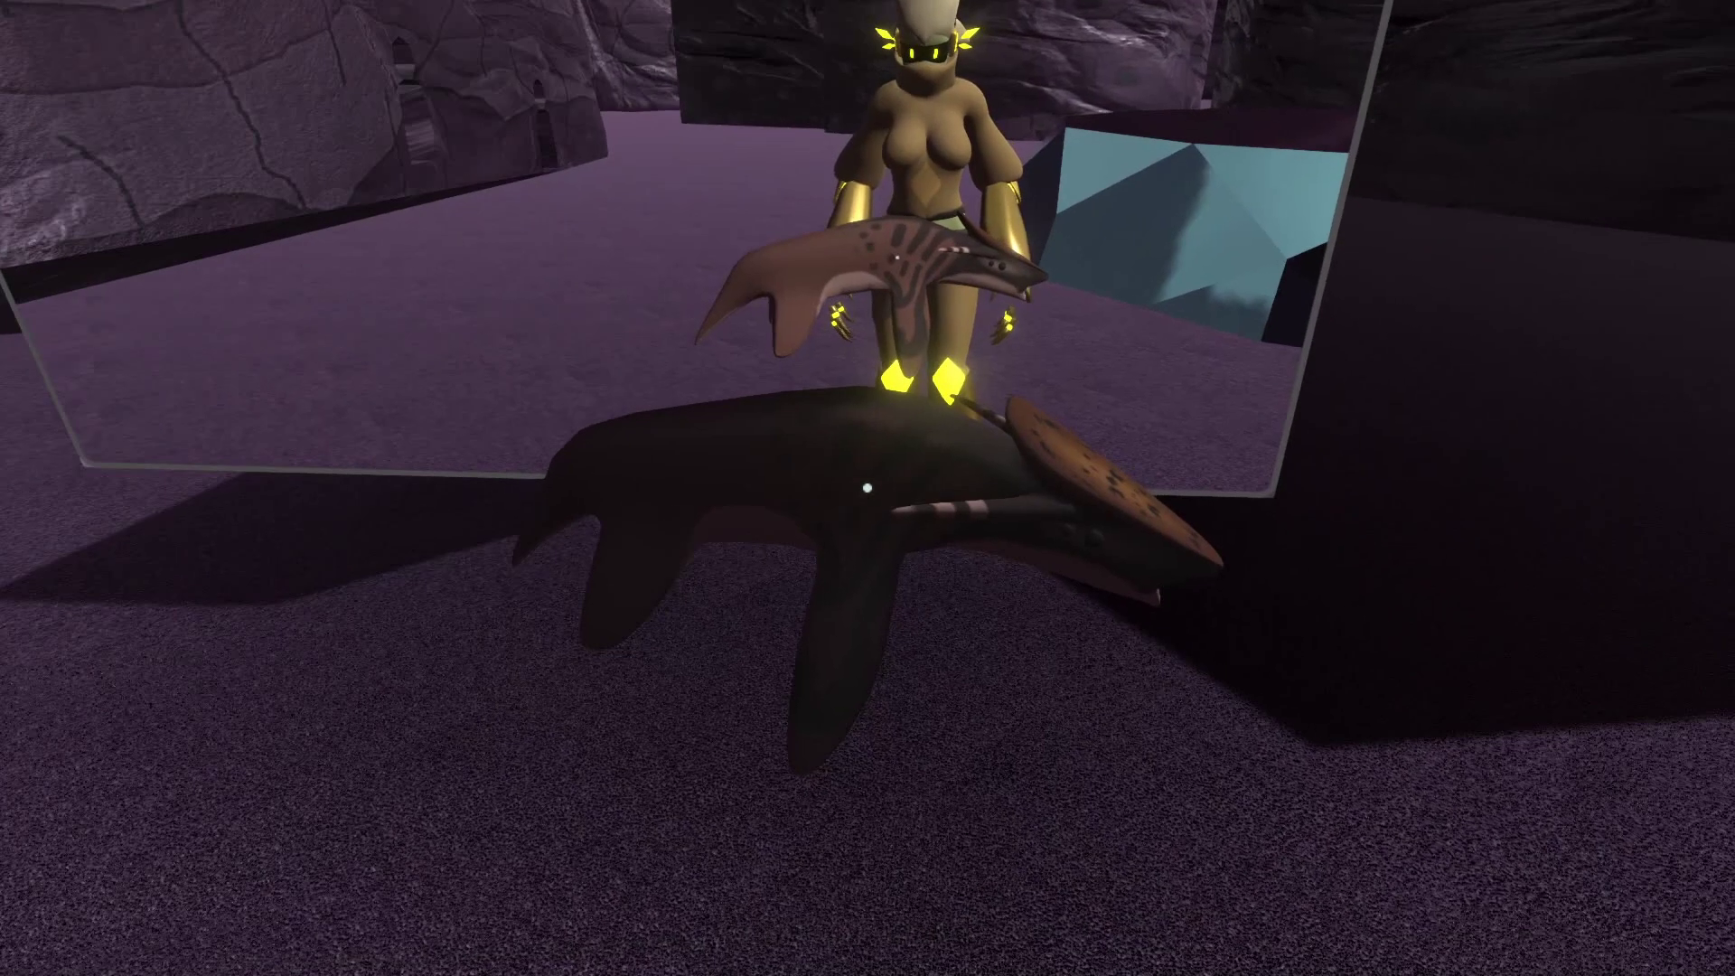
Save the held spotted plushie to the inventory and check that it appears there
{"action": "key", "text": "t"}
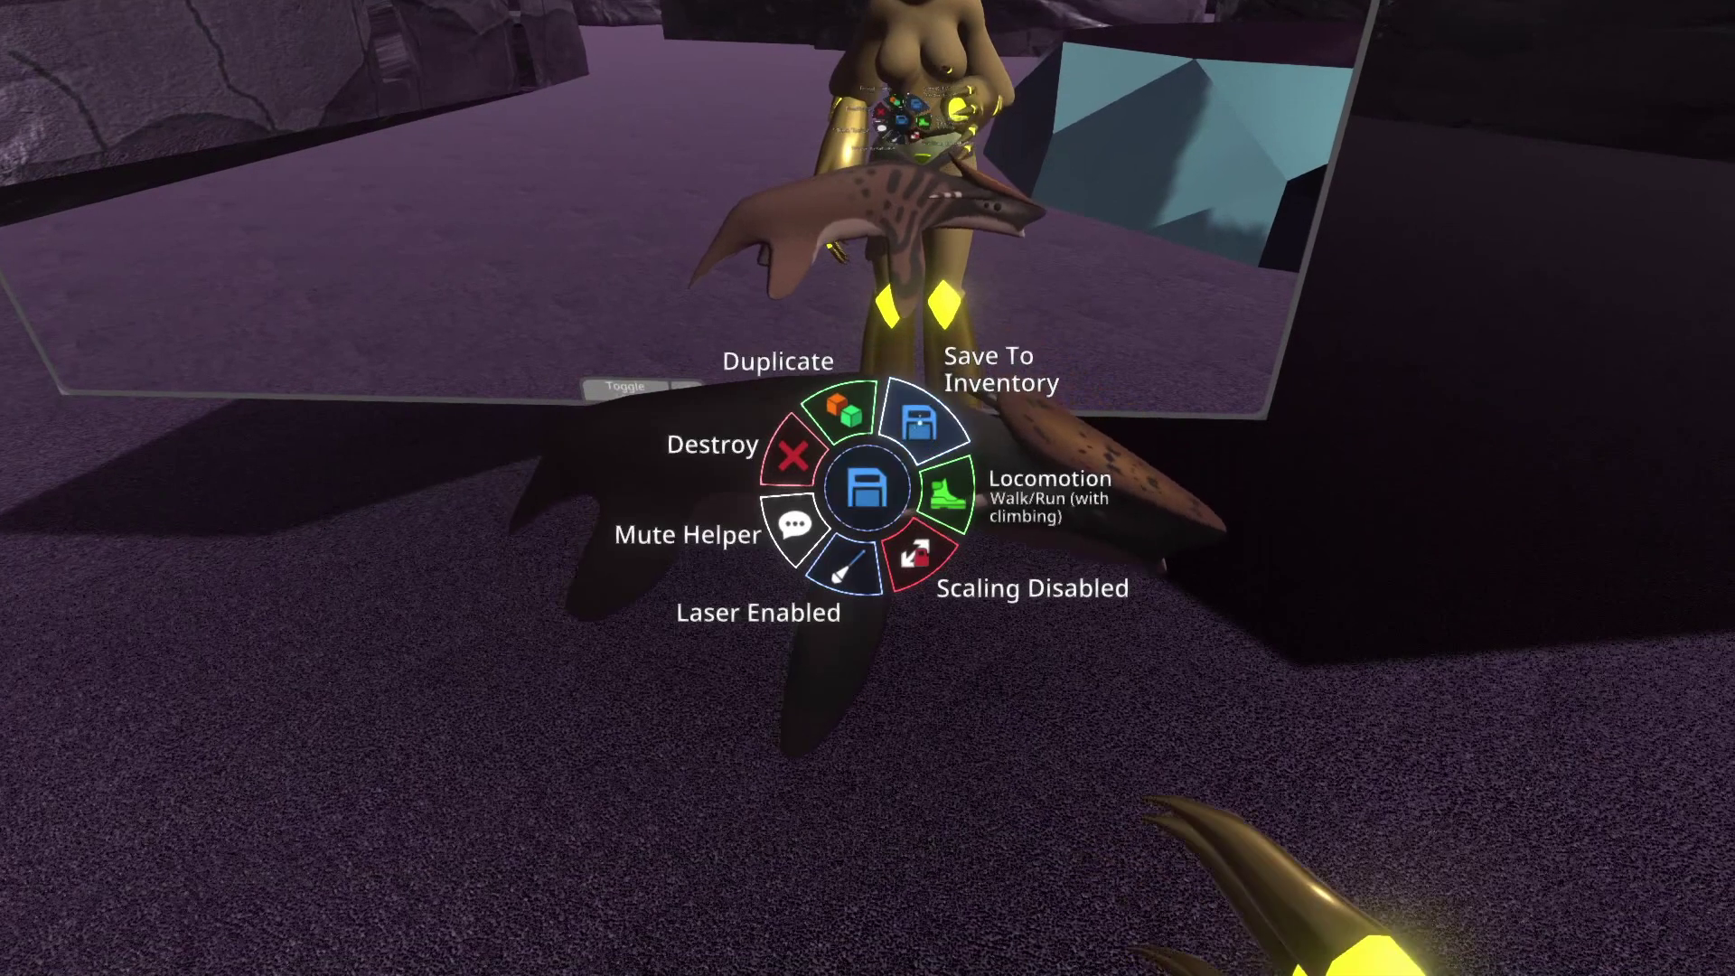
{"action": "key", "text": "t"}
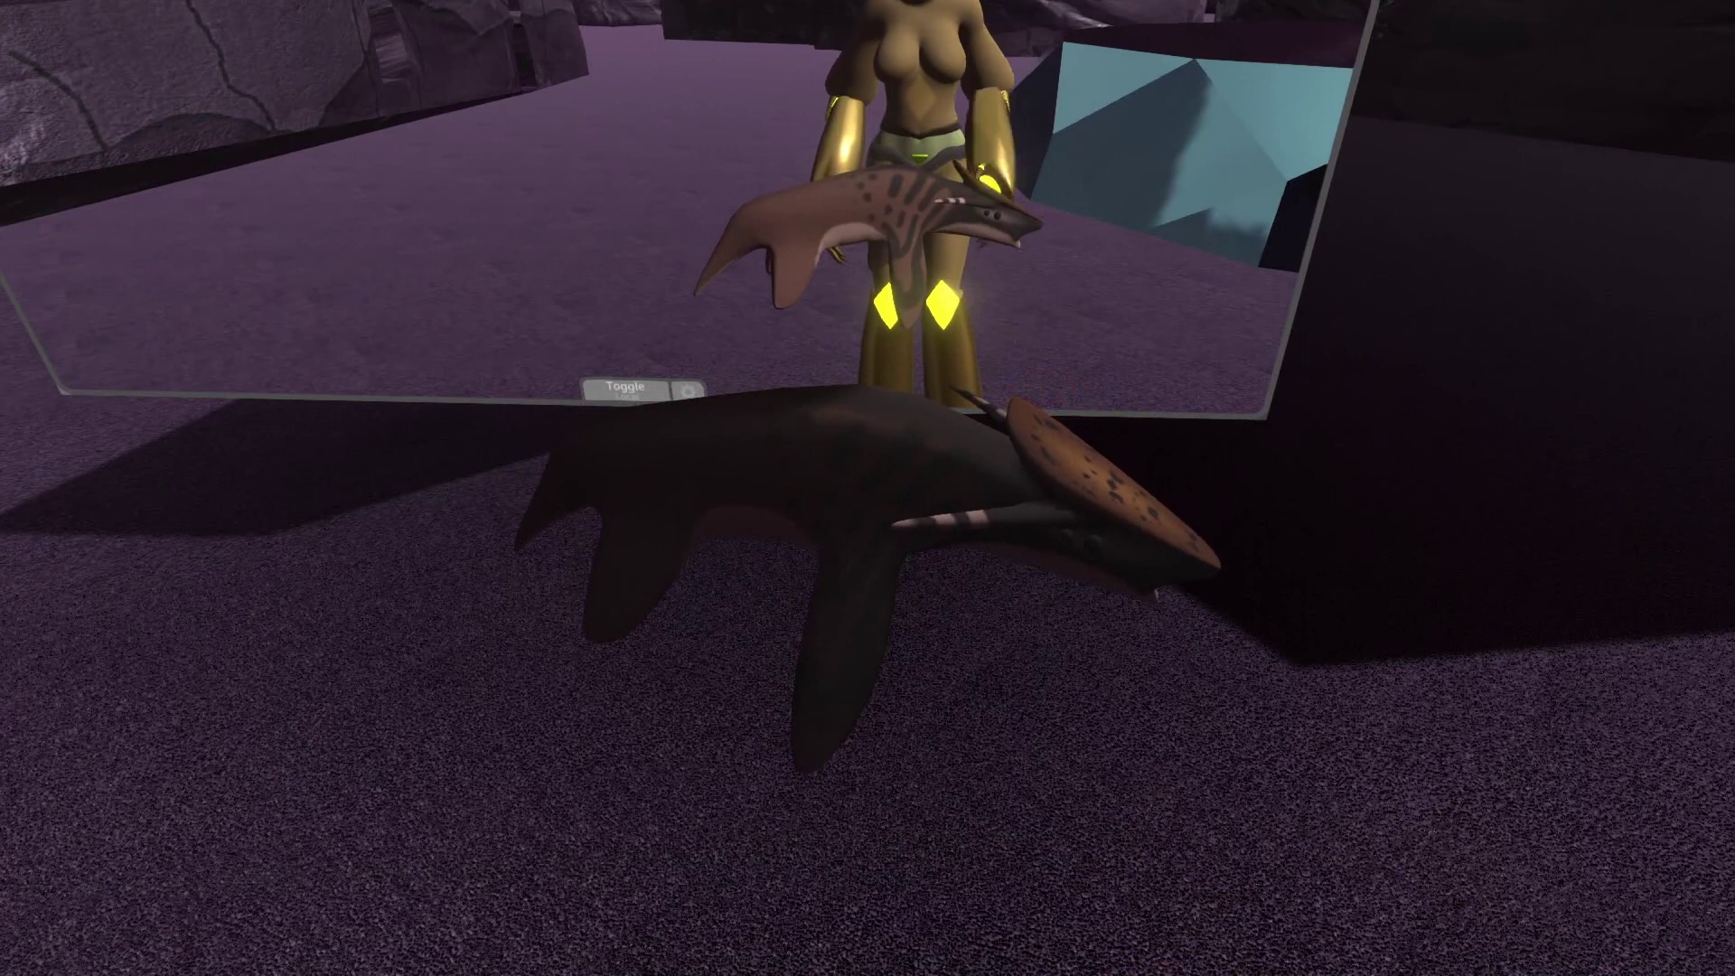
{"action": "key", "text": "Escape"}
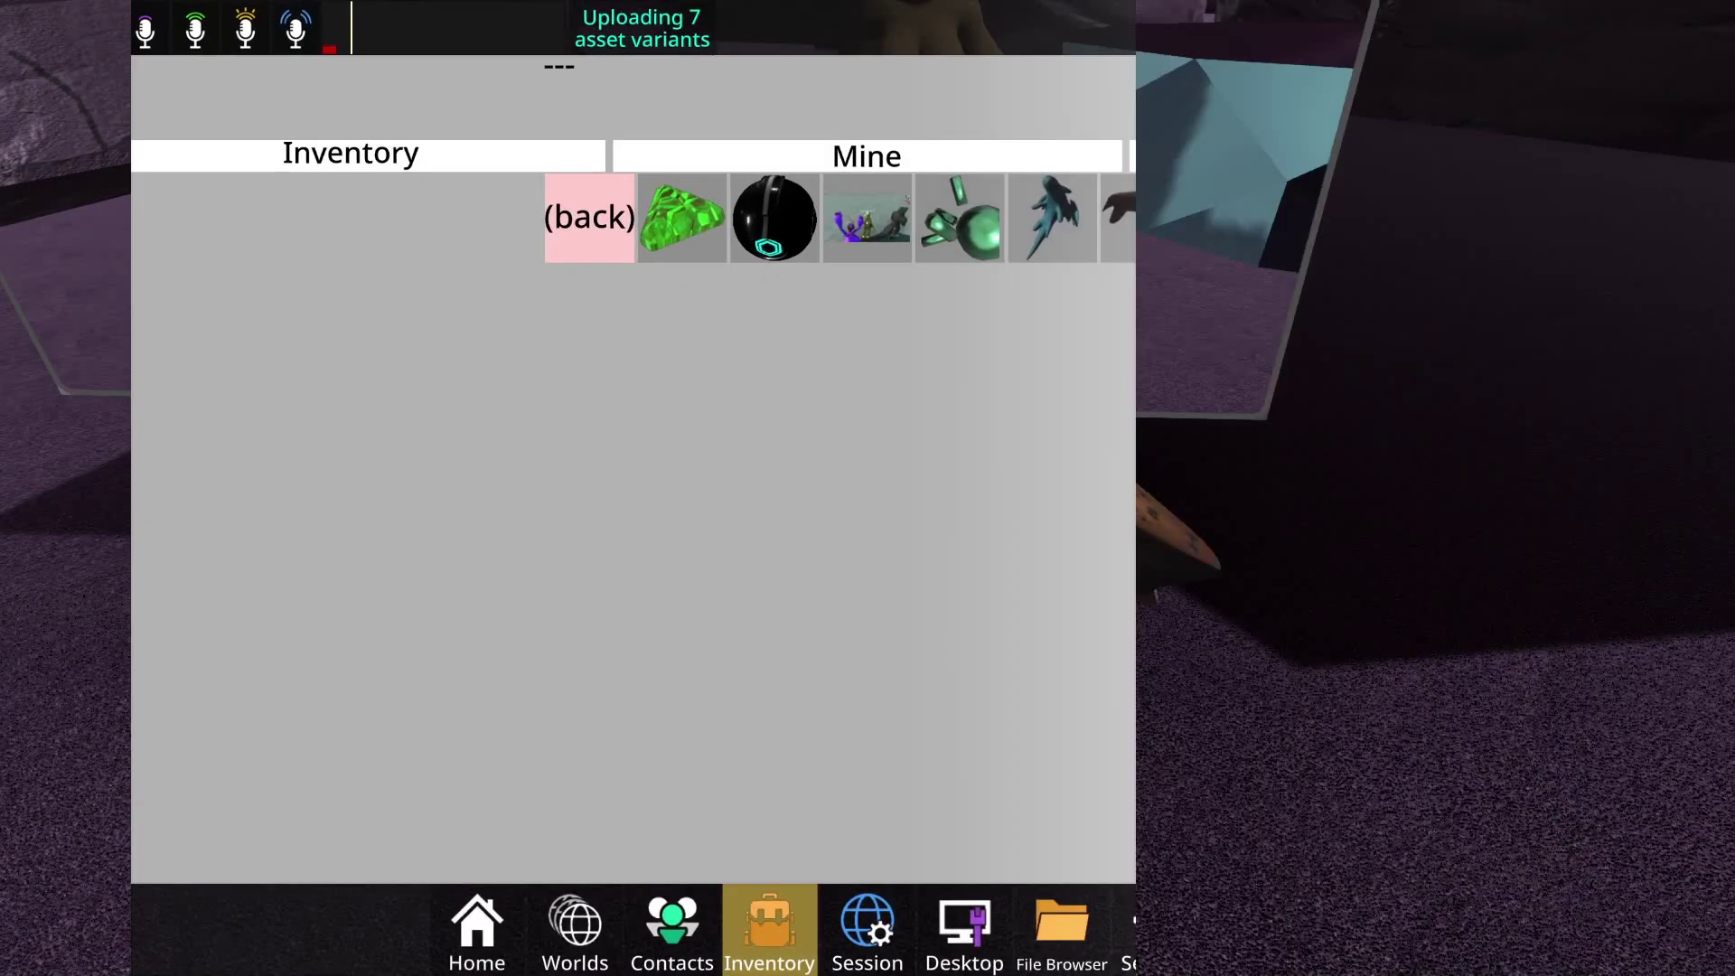
{"action": "key", "text": "Escape"}
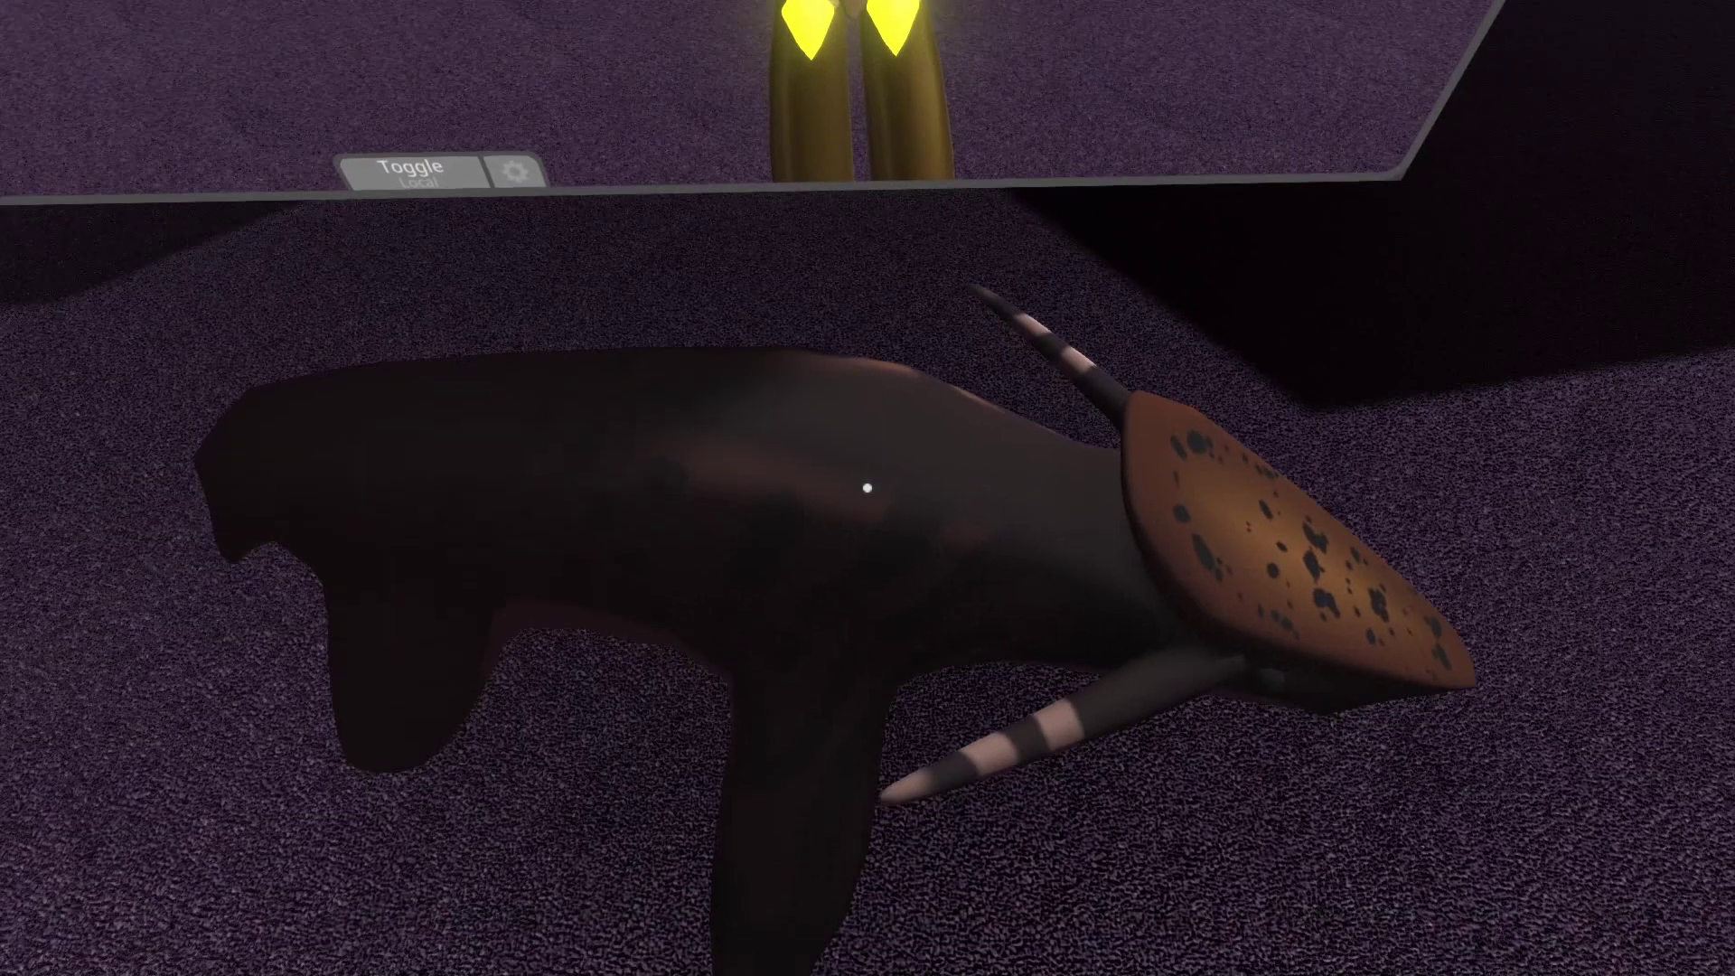
Pick the creature back up at the mirror, destroy it, and turn toward the rock wall
{"action": "key", "text": "s"}
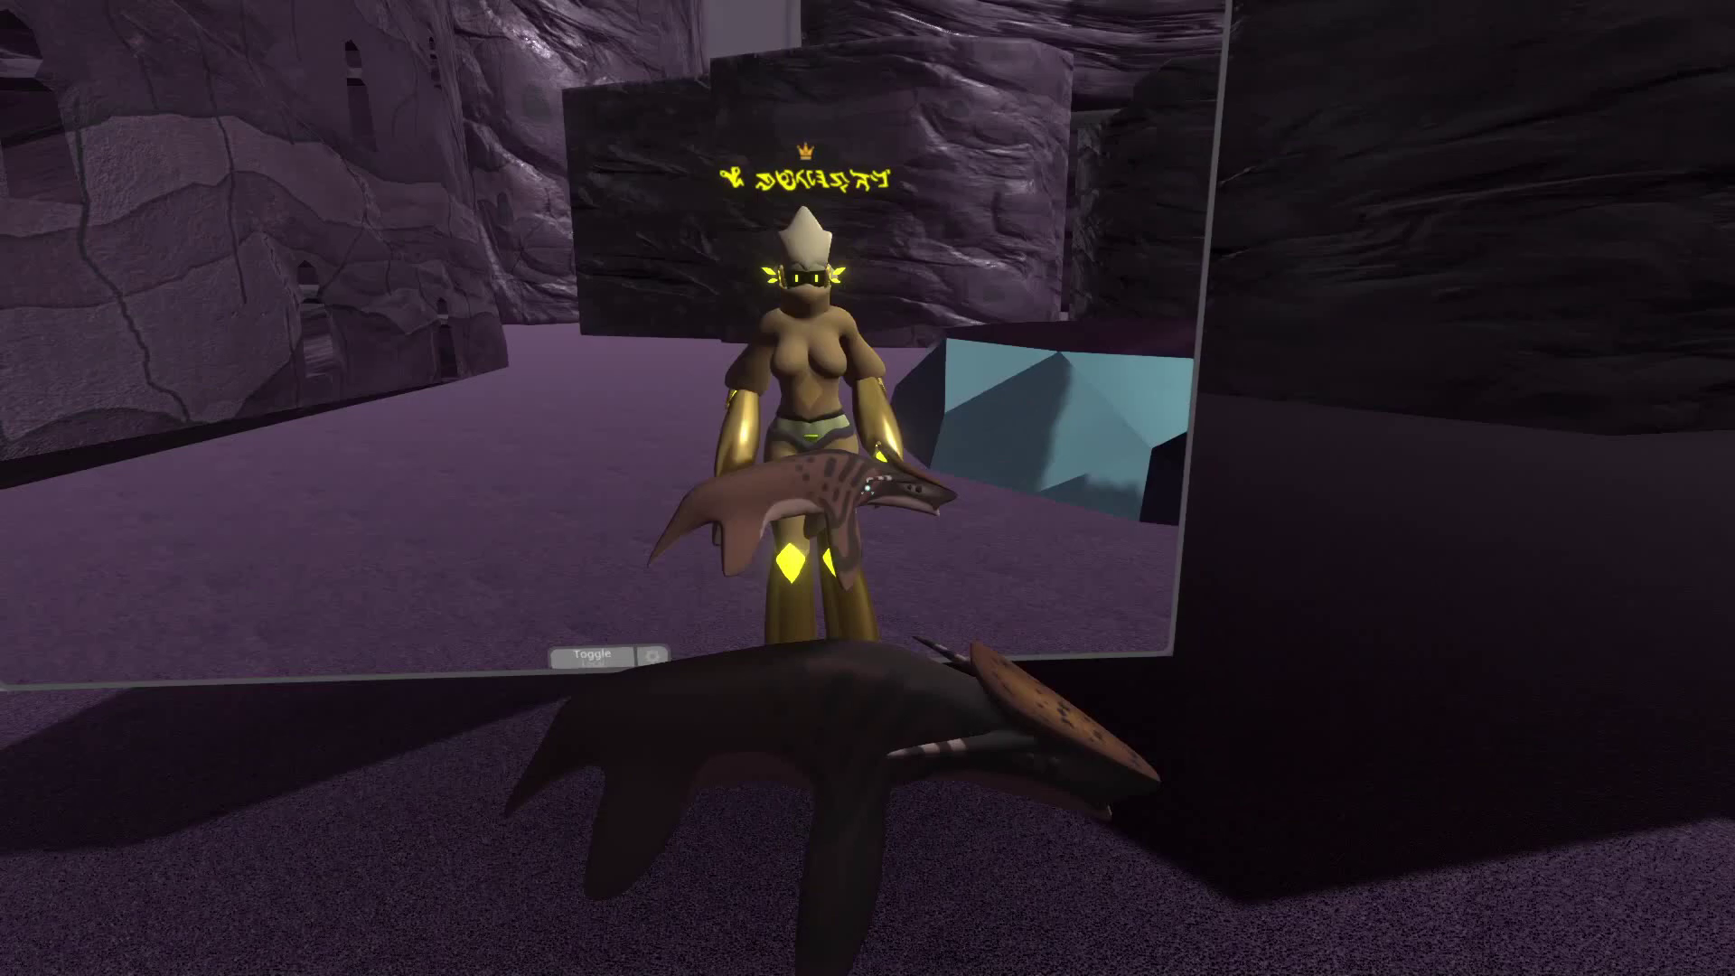
{"action": "mouse_move", "coordinate": [868, 491]}
{"action": "right_mouse_down"}
{"action": "mouse_move", "coordinate": [873, 562]}
{"action": "mouse_move", "coordinate": [760, 496]}
{"action": "mouse_move", "coordinate": [836, 481]}
{"action": "right_mouse_up"}
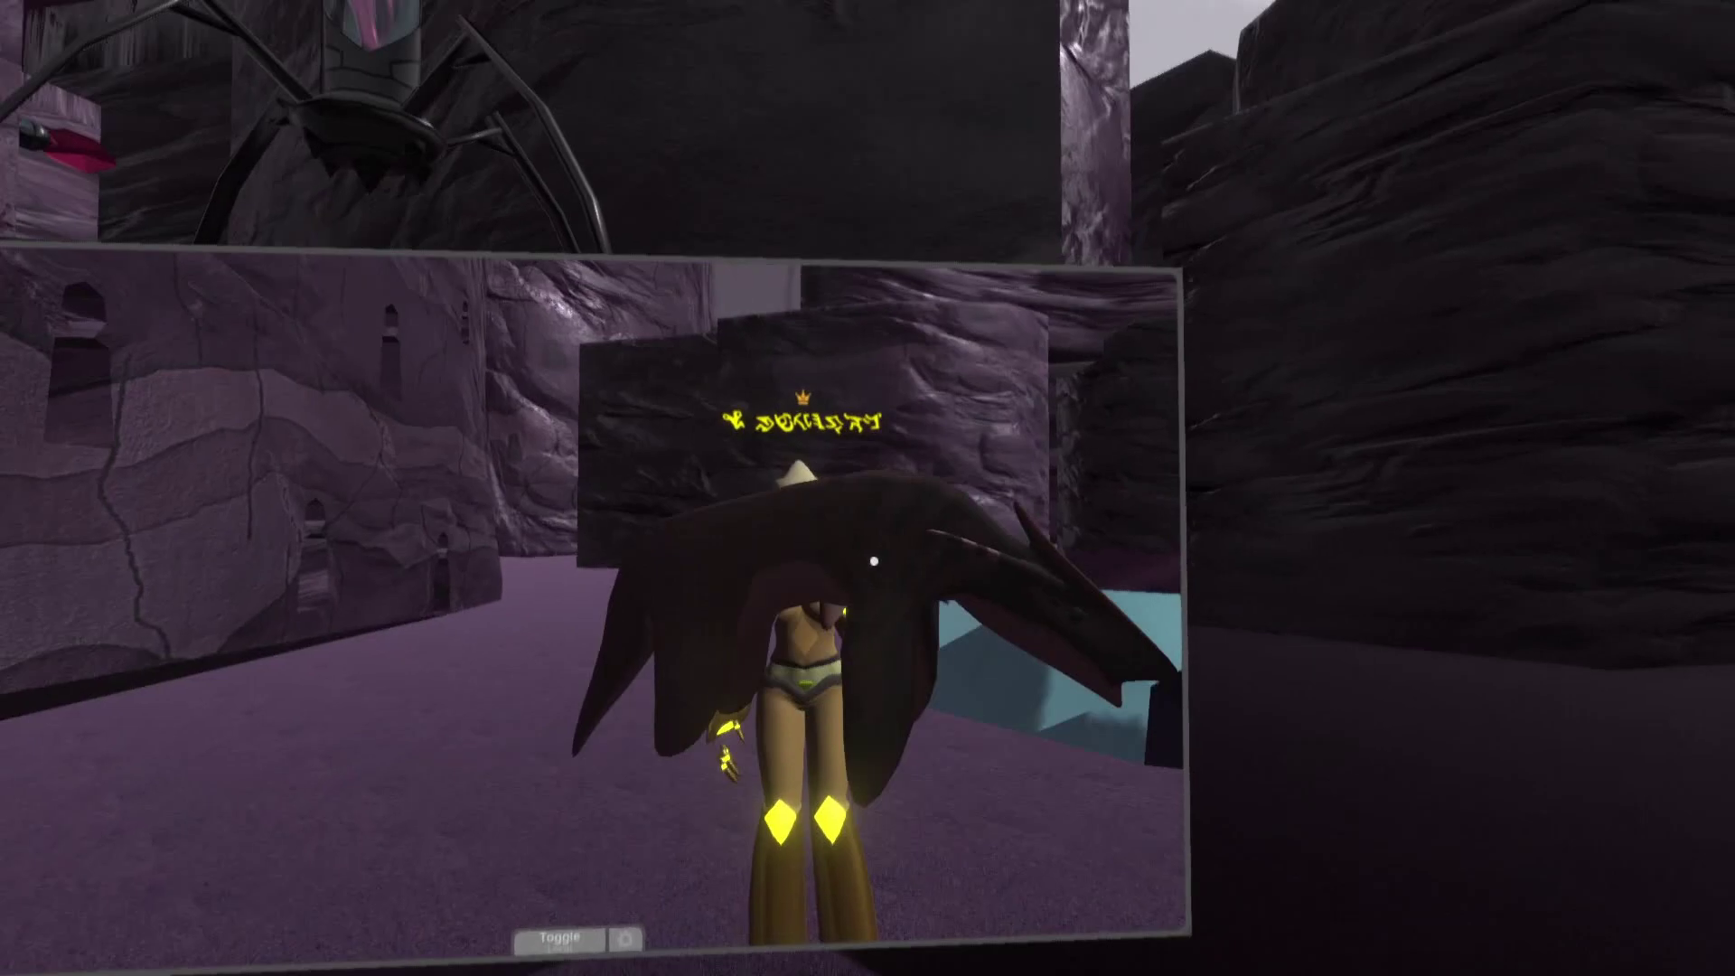
{"action": "key", "text": "w"}
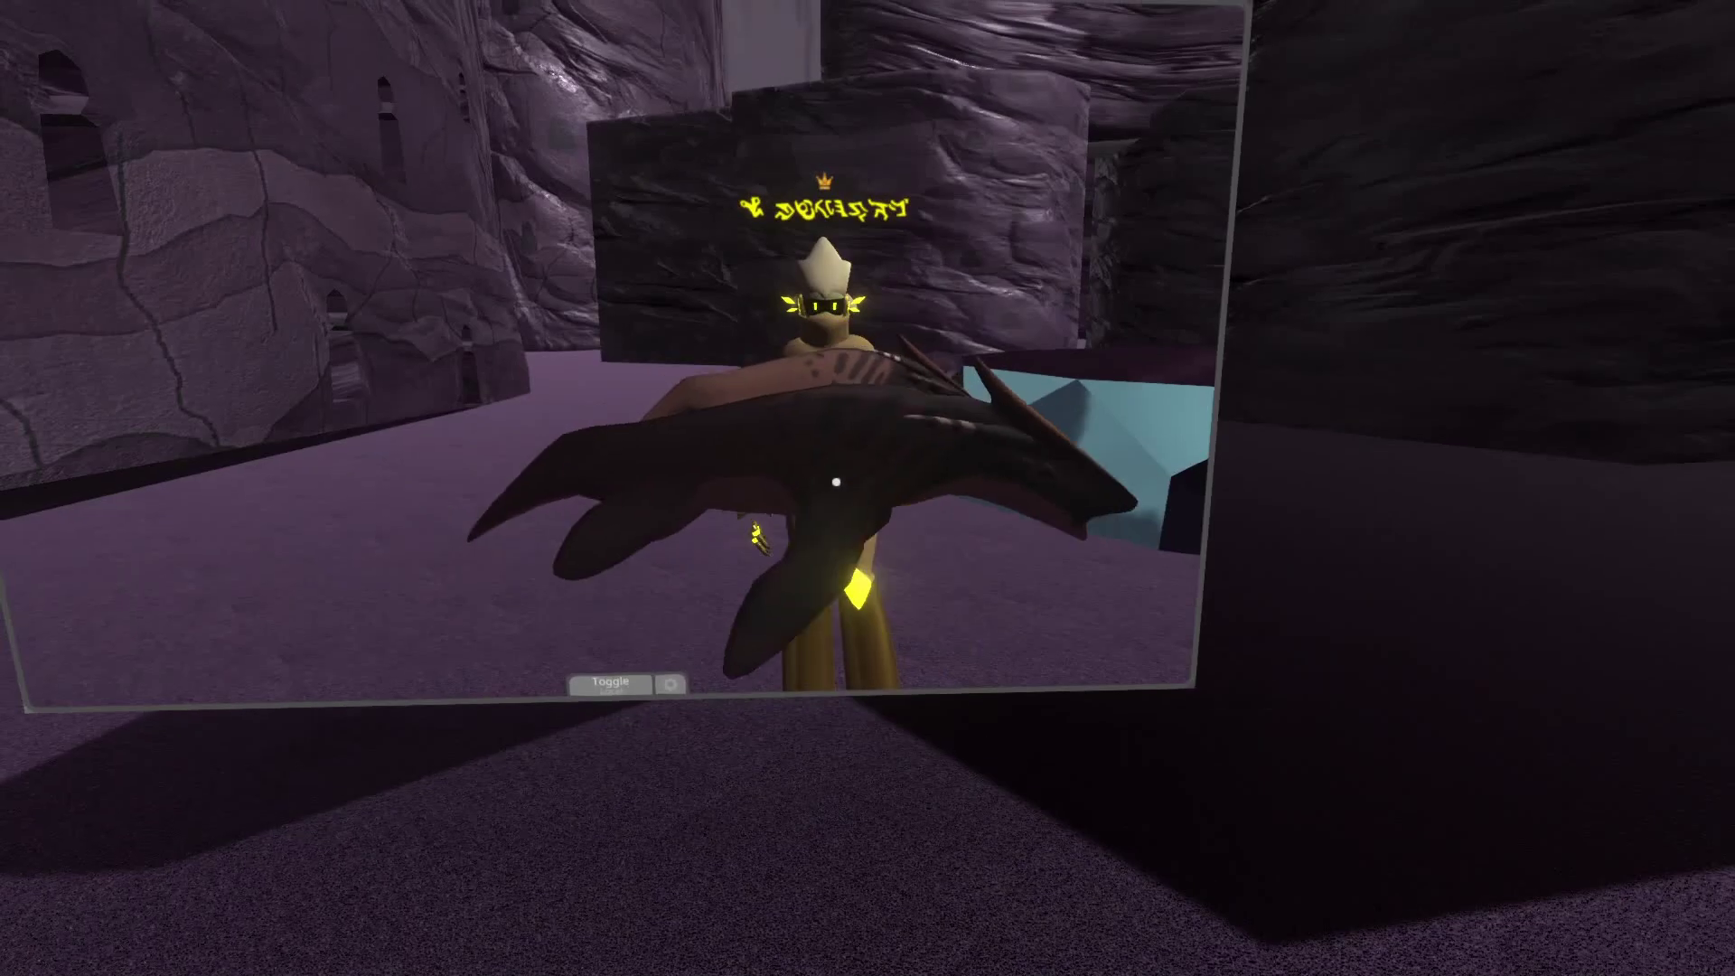
{"action": "key", "text": "t"}
{"action": "left_click", "coordinate": [802, 449]}
{"action": "key", "text": "w"}
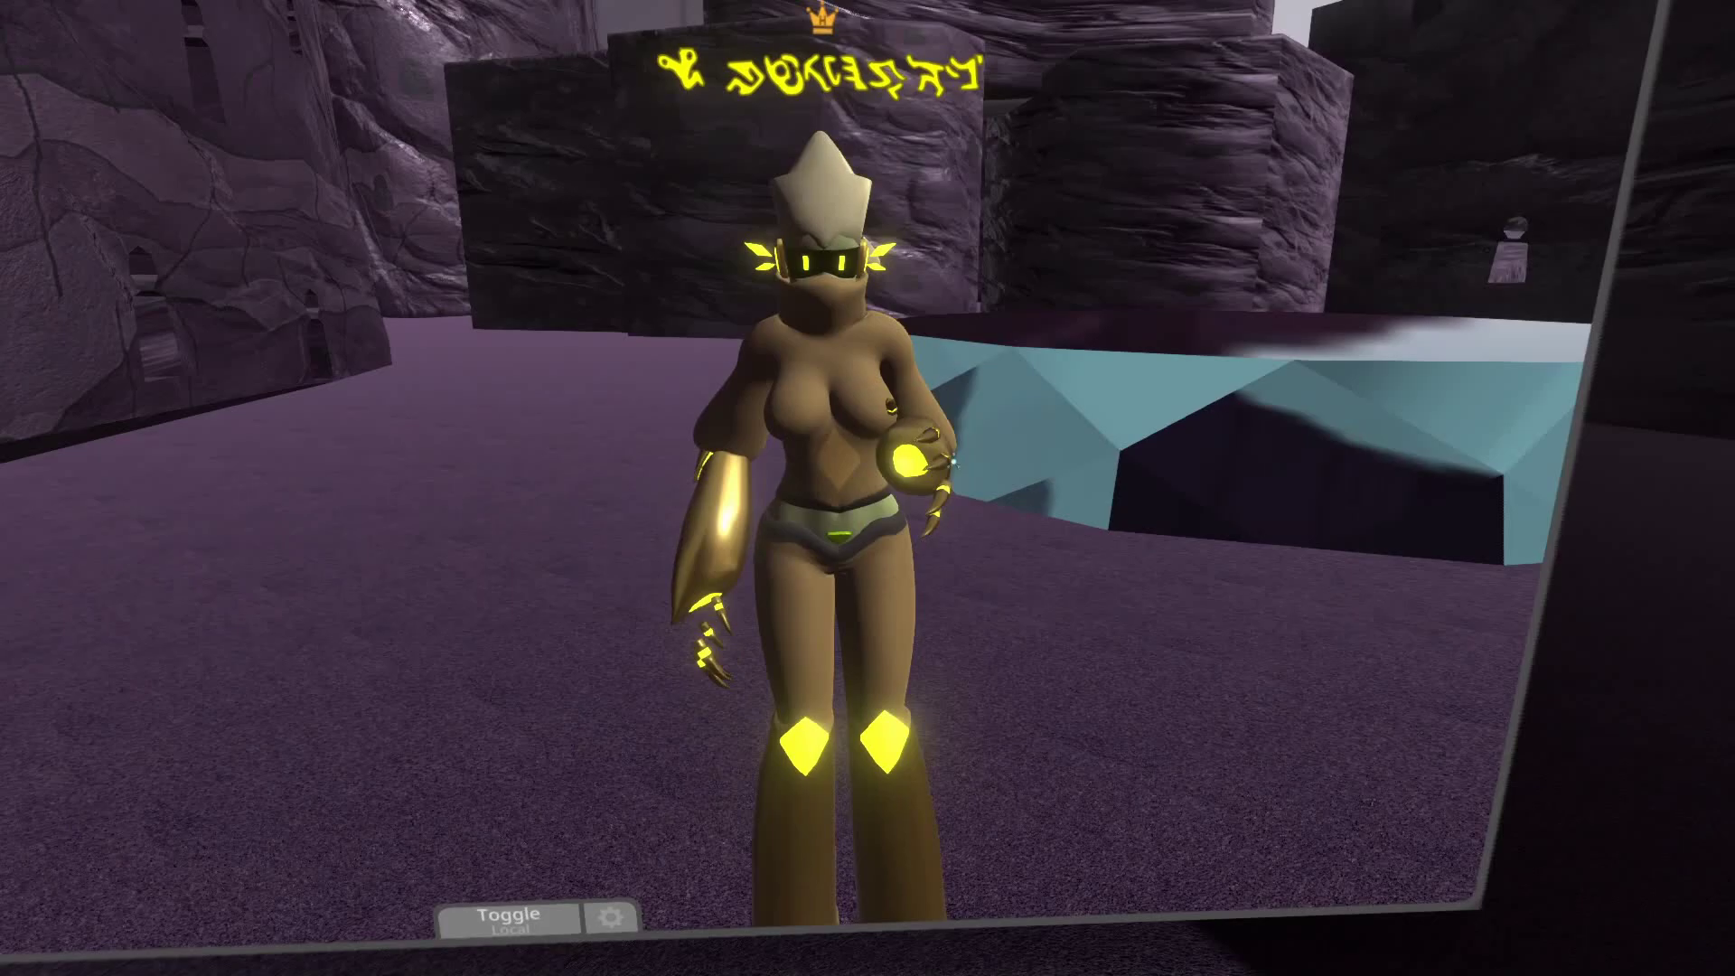
{"action": "key", "text": "t"}
{"action": "right_click_drag", "start_coordinate": [867, 488], "coordinate": [633, 488]}
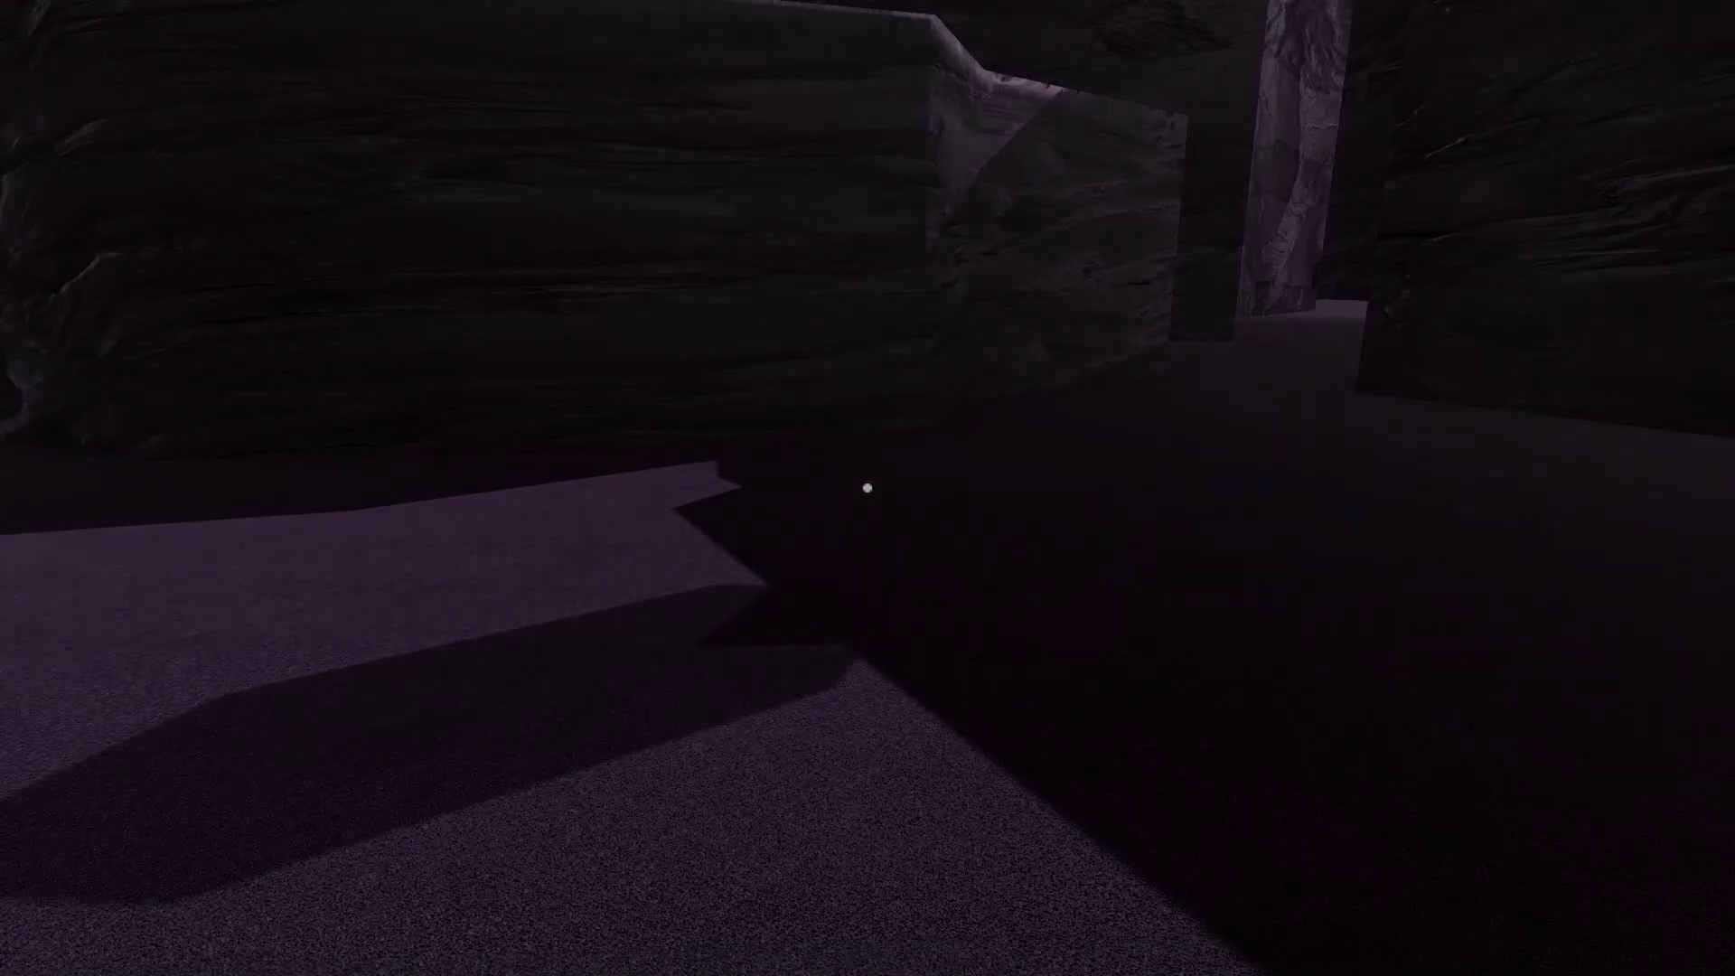